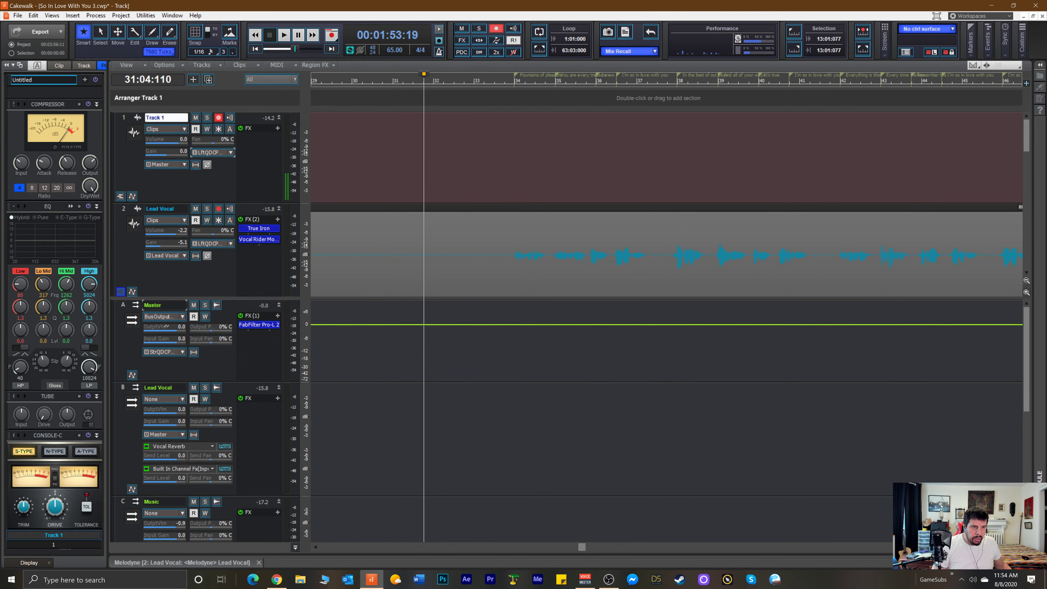
Play the song from about measure 31 to hear the passage leading into the vocal.
key(alt+Tab)
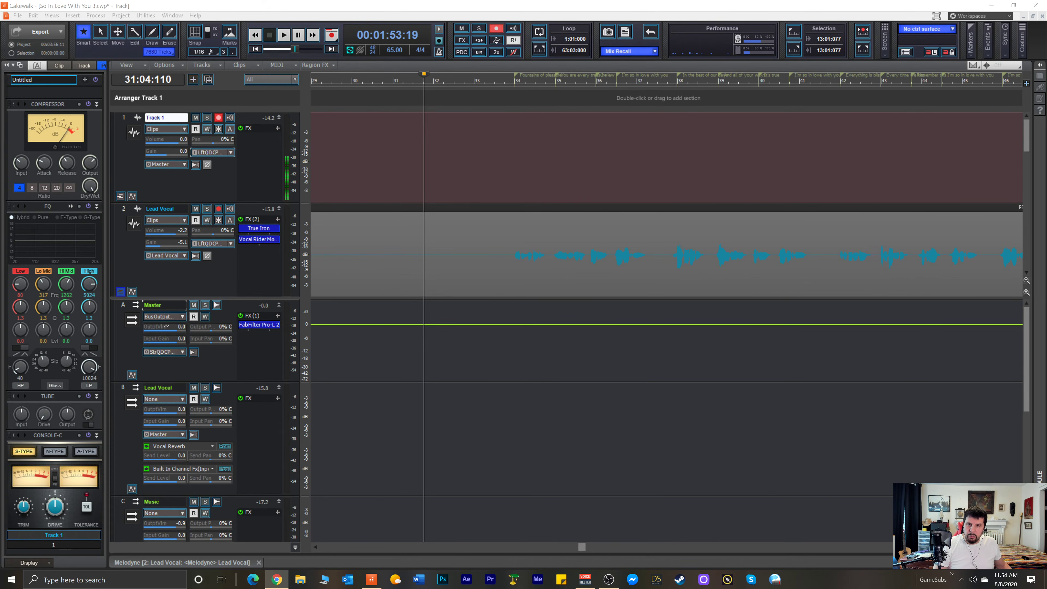
click(403, 82)
key(space)
click(404, 82)
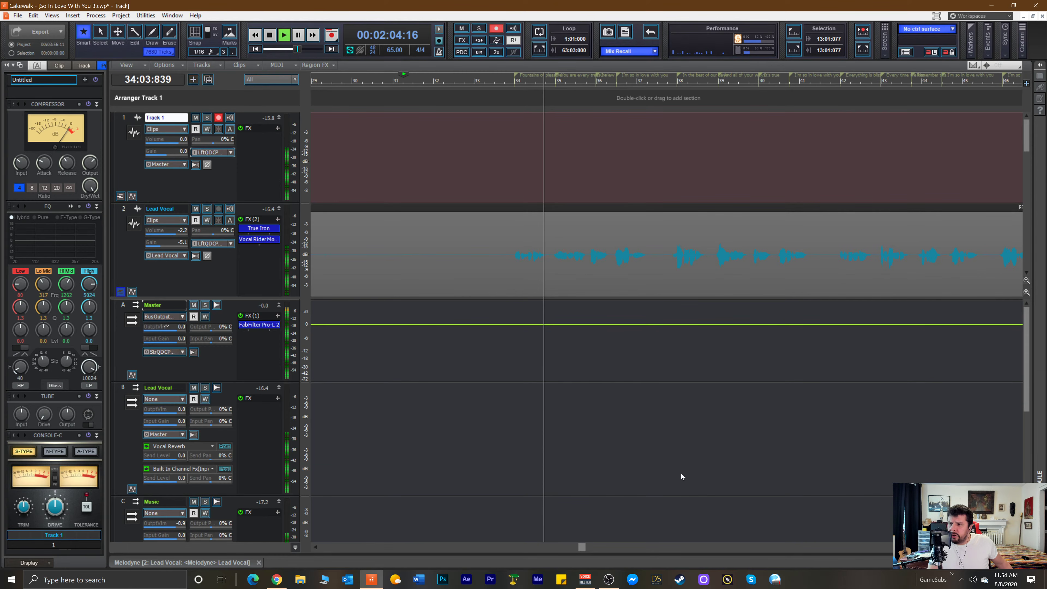
key(space)
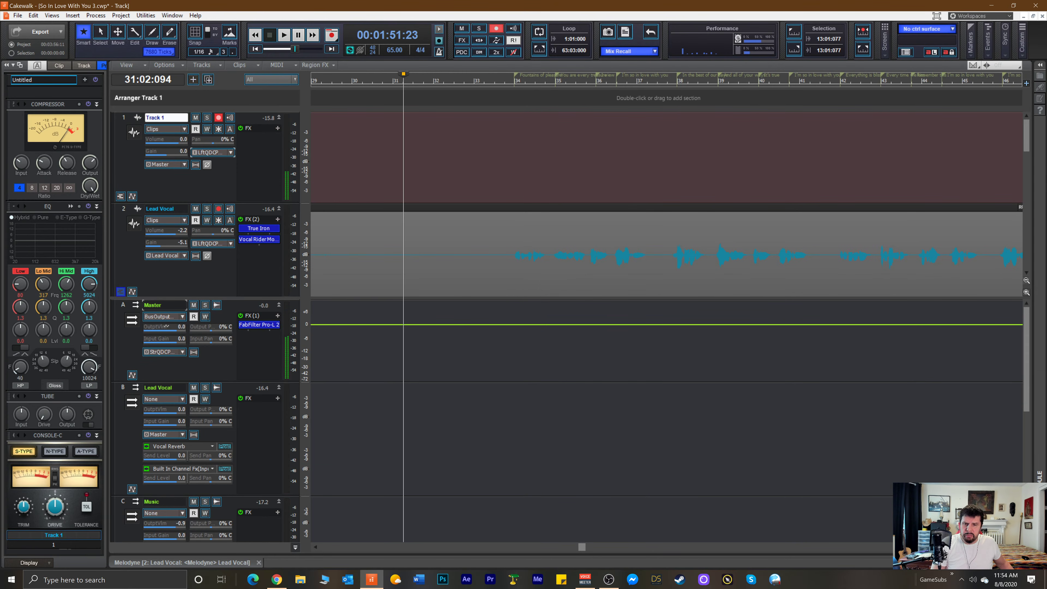
key(alt+Tab)
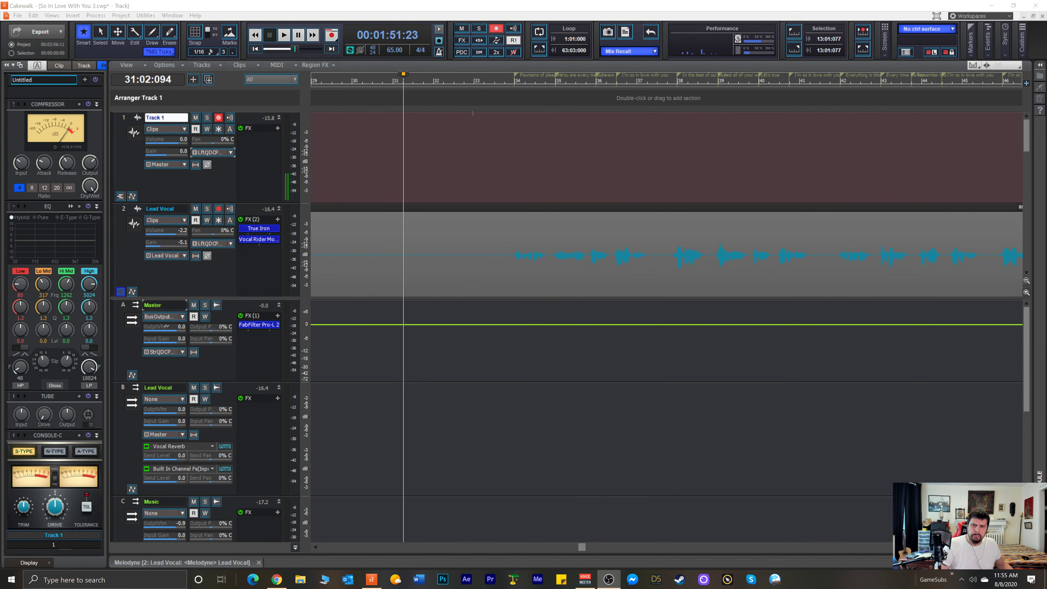
click(428, 82)
key(space)
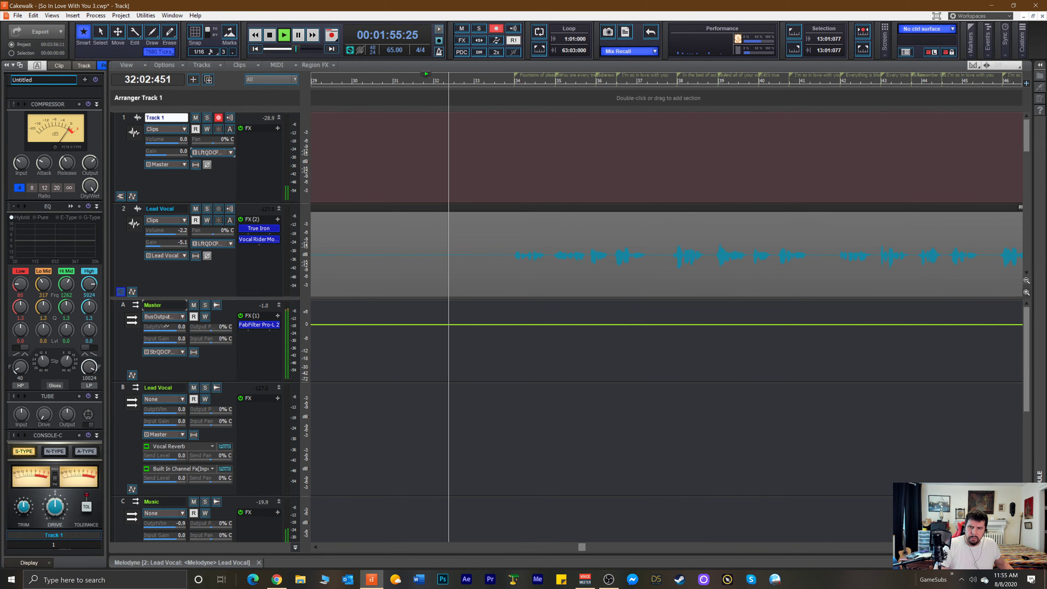
key(space)
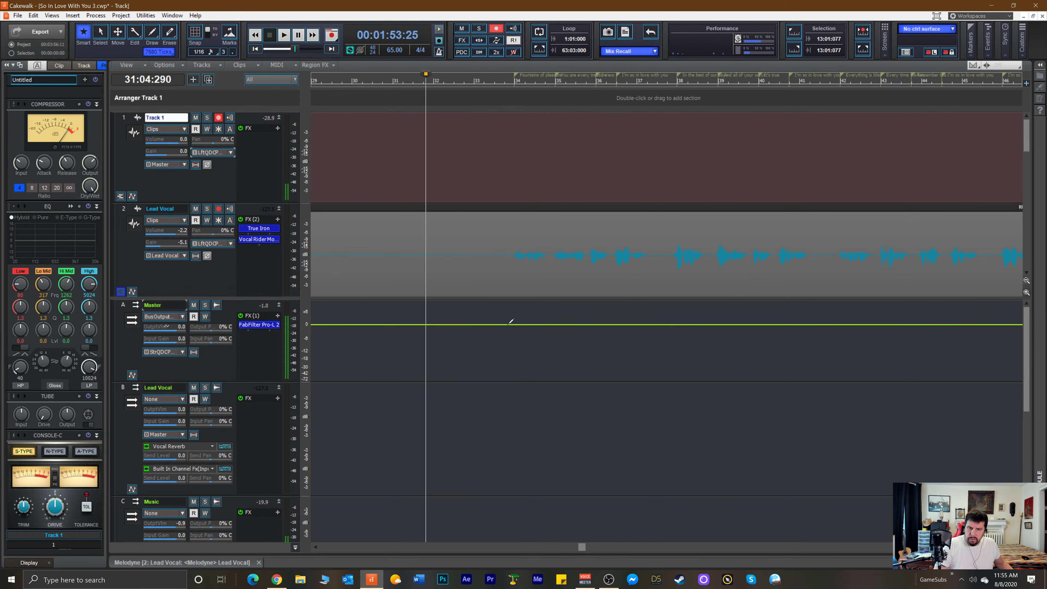
Return to the start of the song, set the playhead at about measure 5 and play the opening vocal passage.
key(w)
click(476, 115)
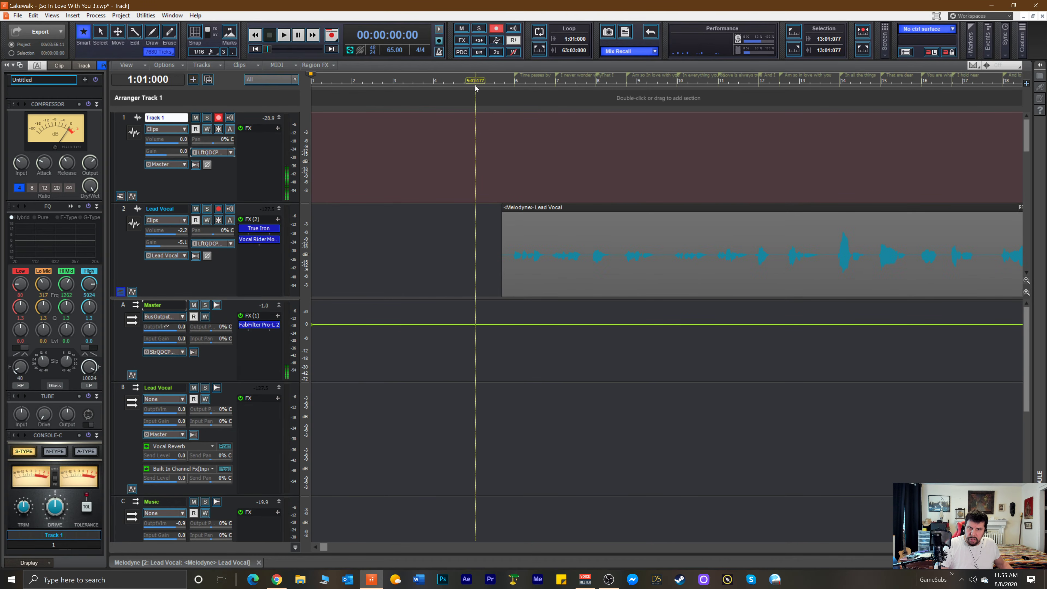
key(space)
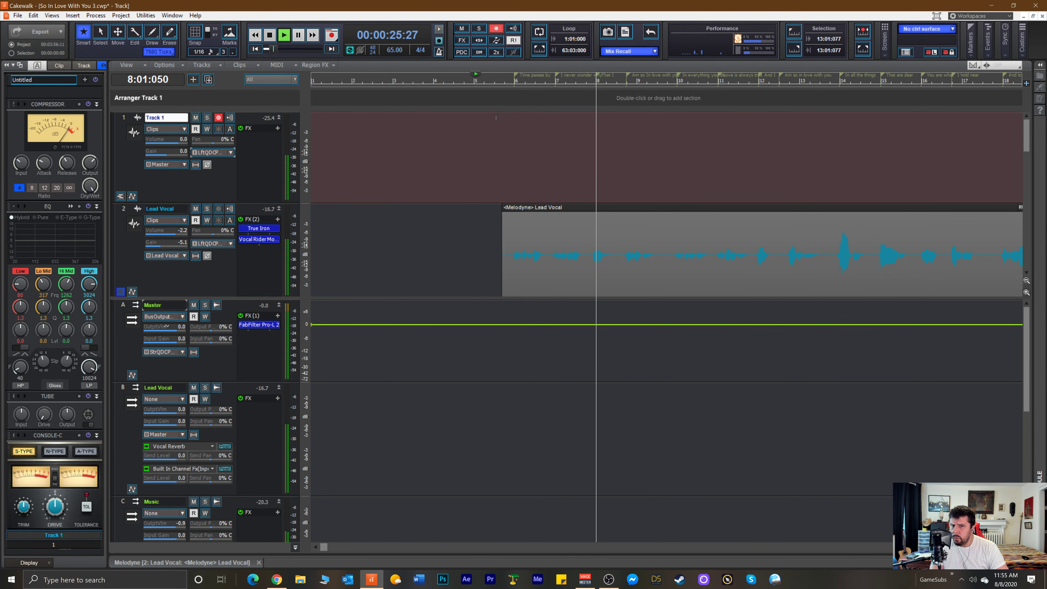
key(space)
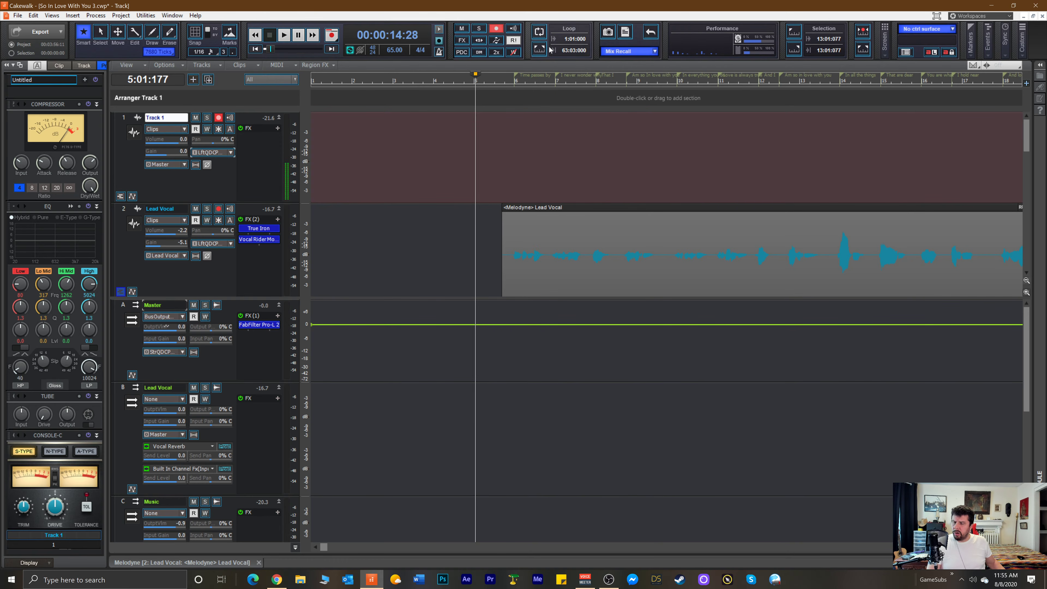
Record a vocal take on Track 1 from about measure 5 and trim the clip's end back to just before measure 14.
key(space)
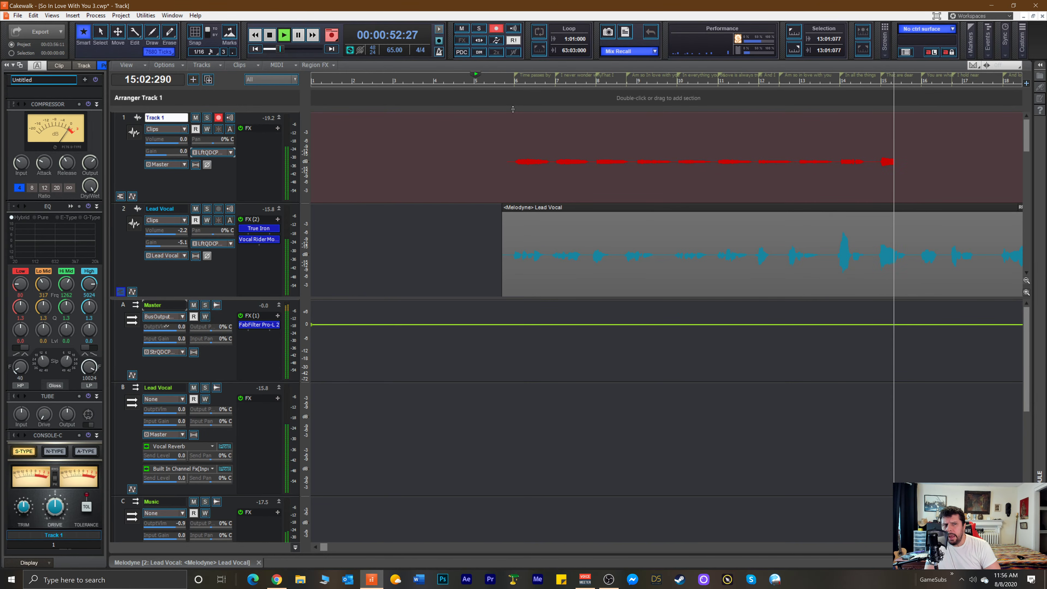
key(space)
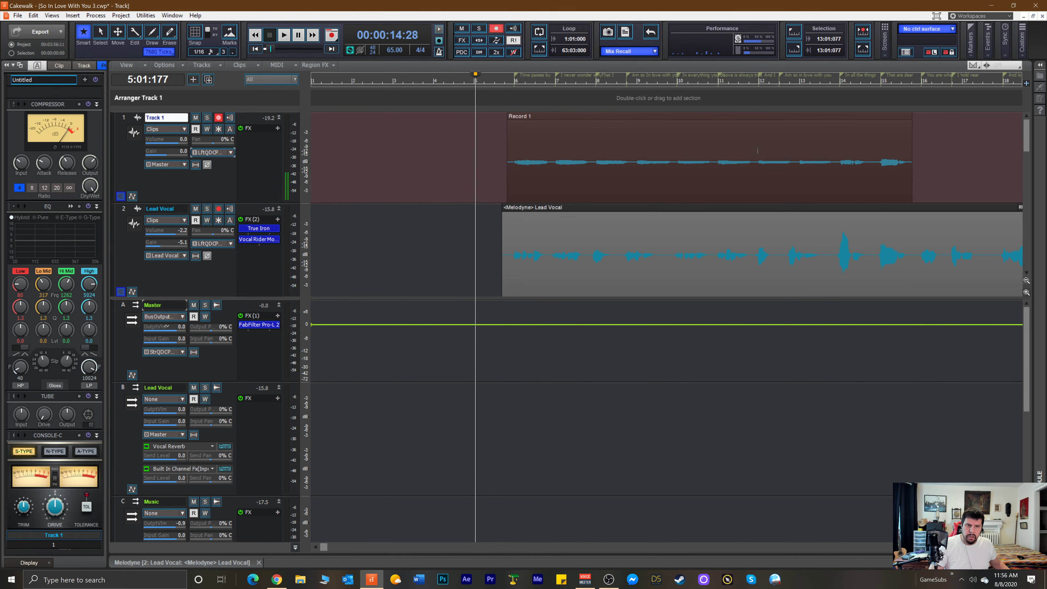
drag(910, 138, 839, 142)
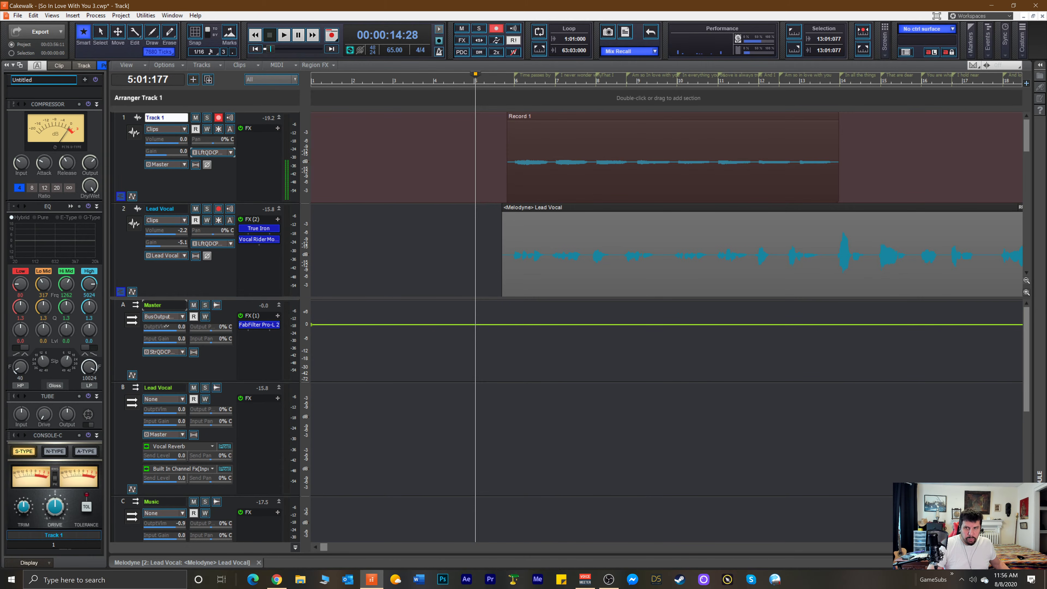
Rename the recorded track to Ooo 1 and disarm it for recording.
double_click(164, 116)
text(O)
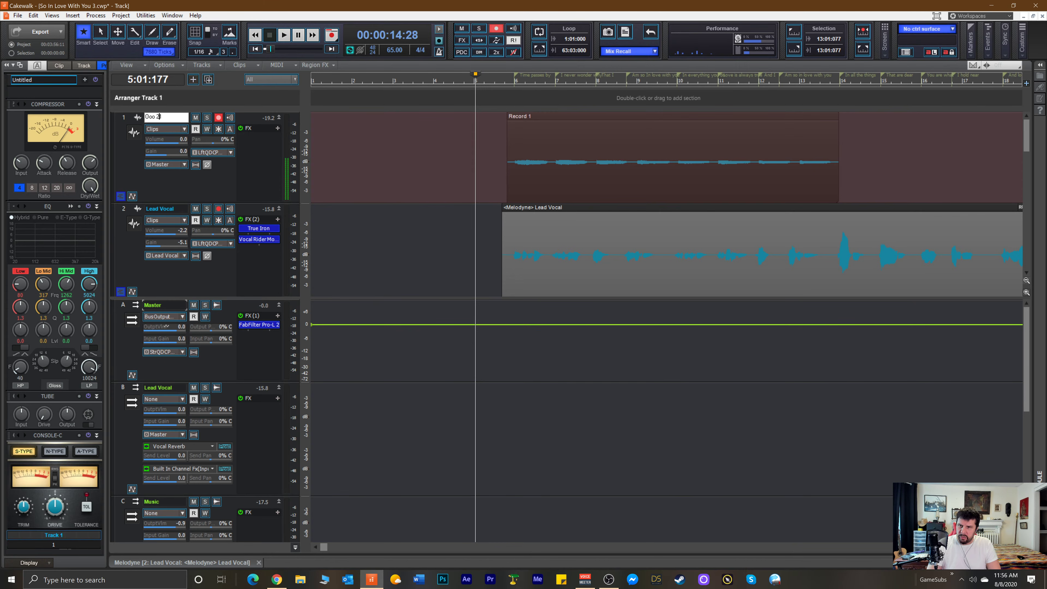
text(oo)
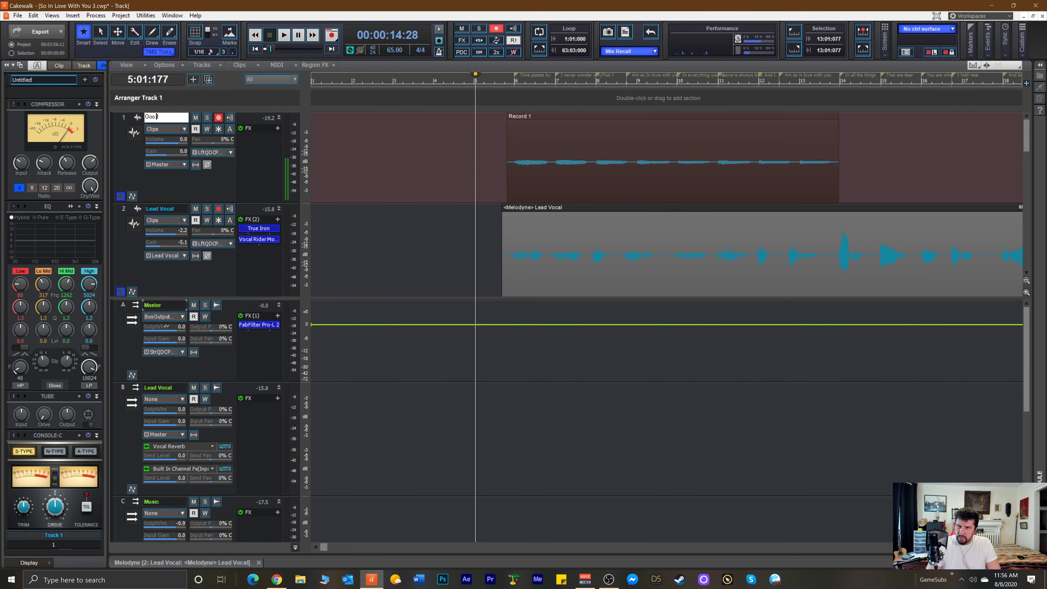
text( 1)
key(Return)
scroll(197, 230, down, 1)
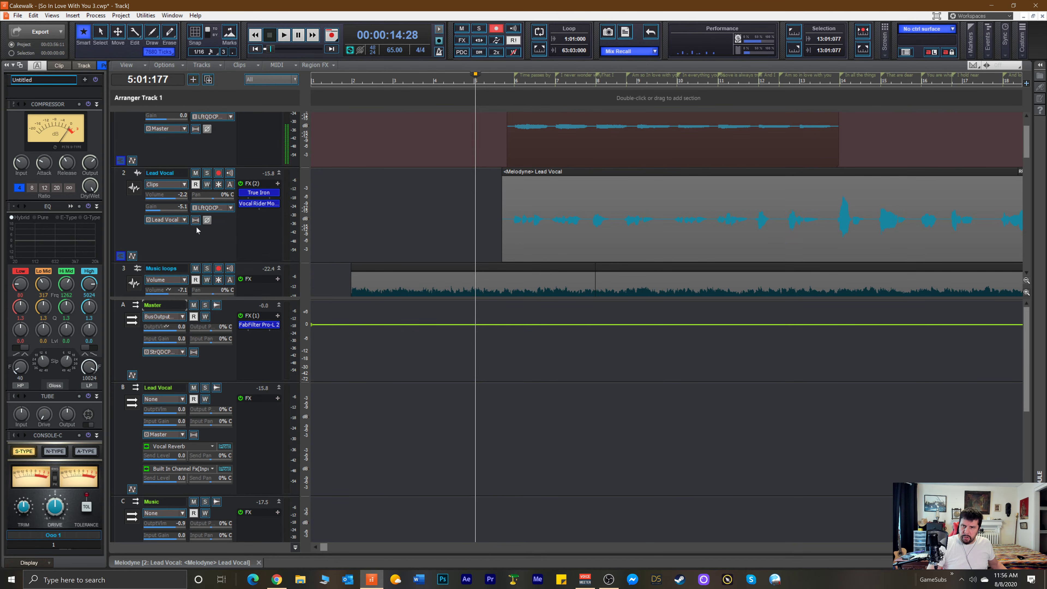
scroll(231, 163, up, 1)
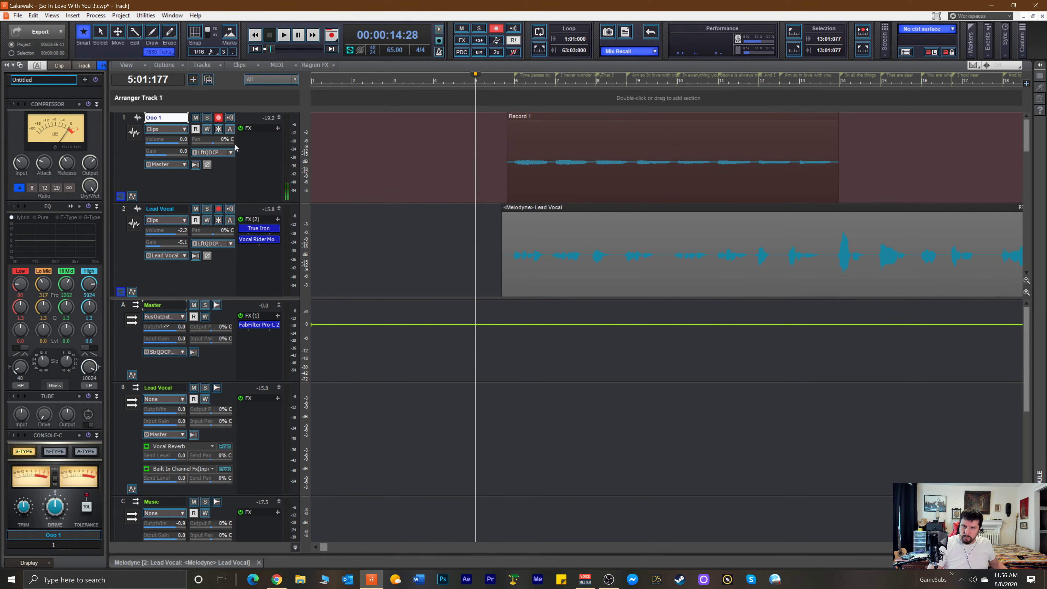
click(218, 118)
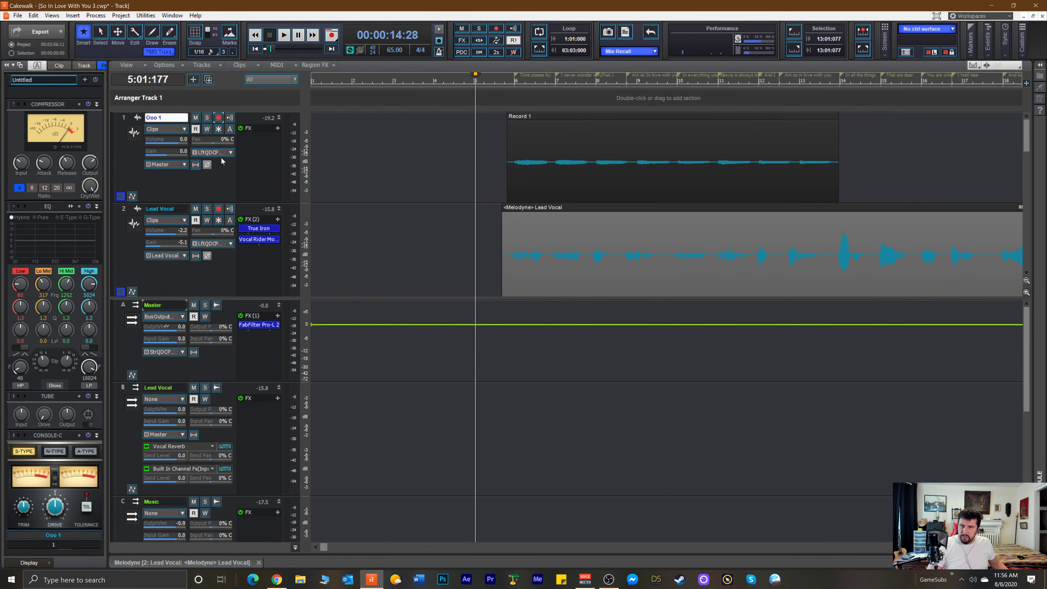
Insert an audio track above Ooo 1, arm it for recording and set its input to Left QUAD-CAPTURE 1-2.
right_click(220, 173)
click(237, 176)
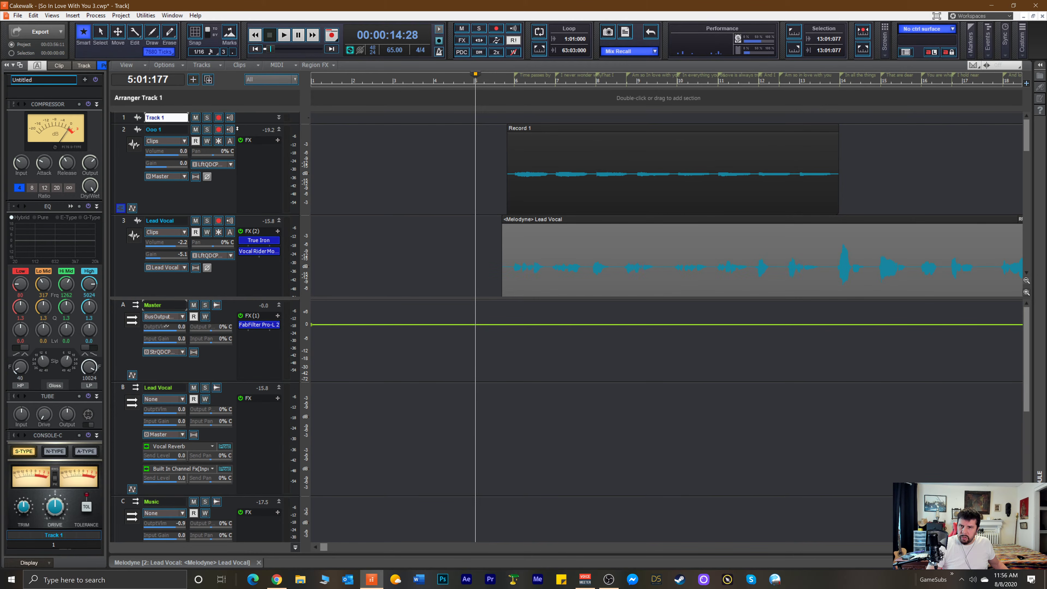
drag(247, 122, 246, 206)
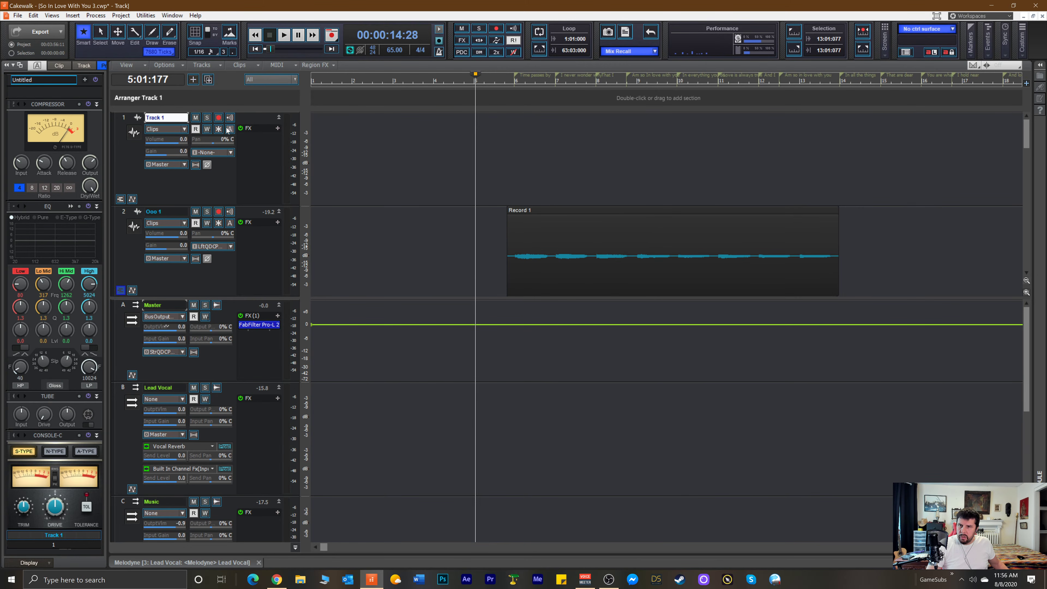
click(218, 117)
click(226, 152)
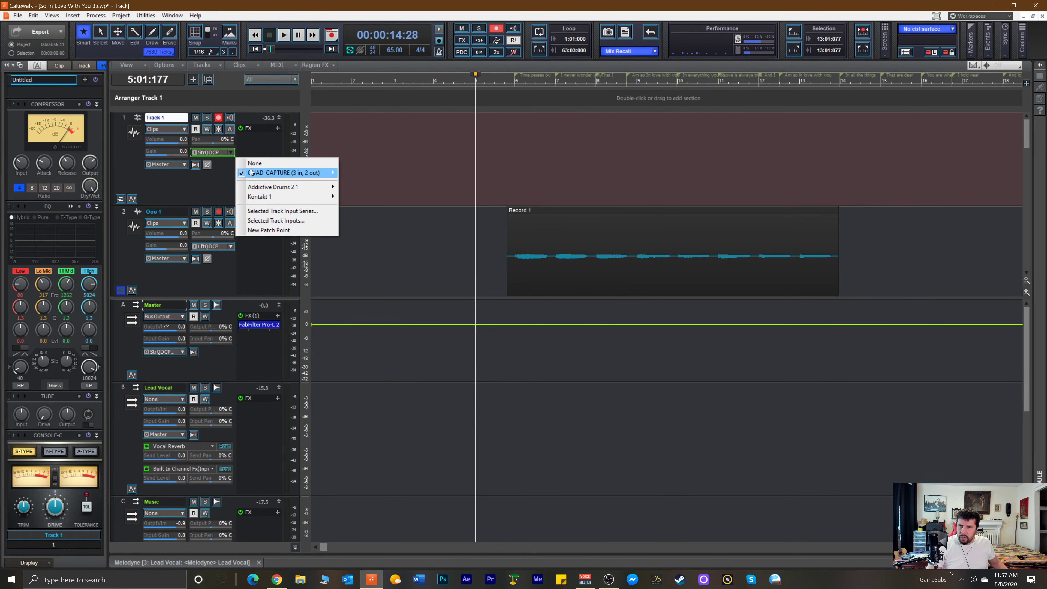
mouse_move(276, 173)
click(356, 173)
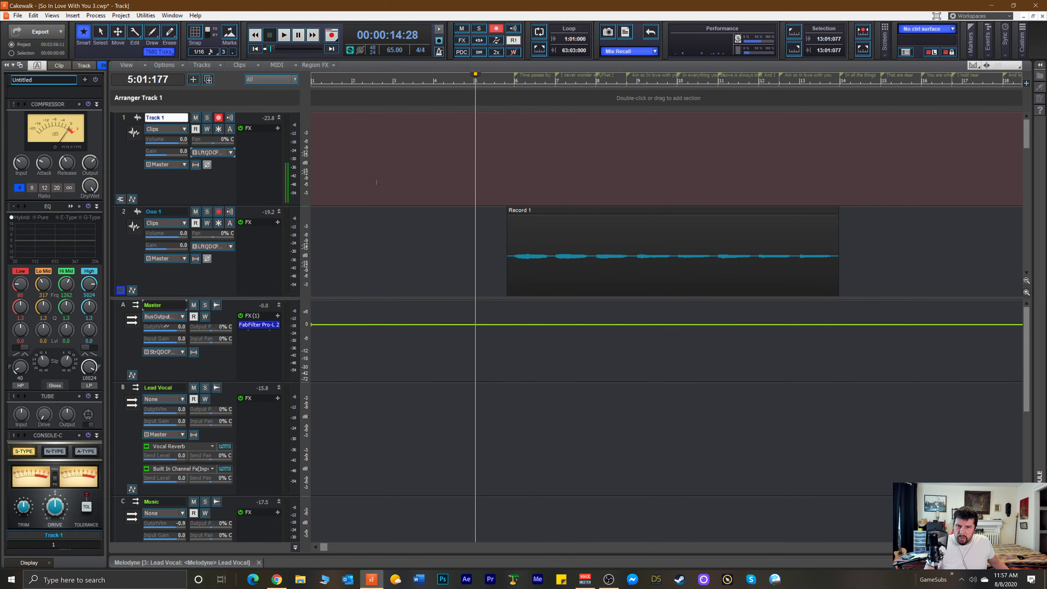
Pan the Ooo 1 track 86% left during playback and listen to the passage again from about measure 5.
key(space)
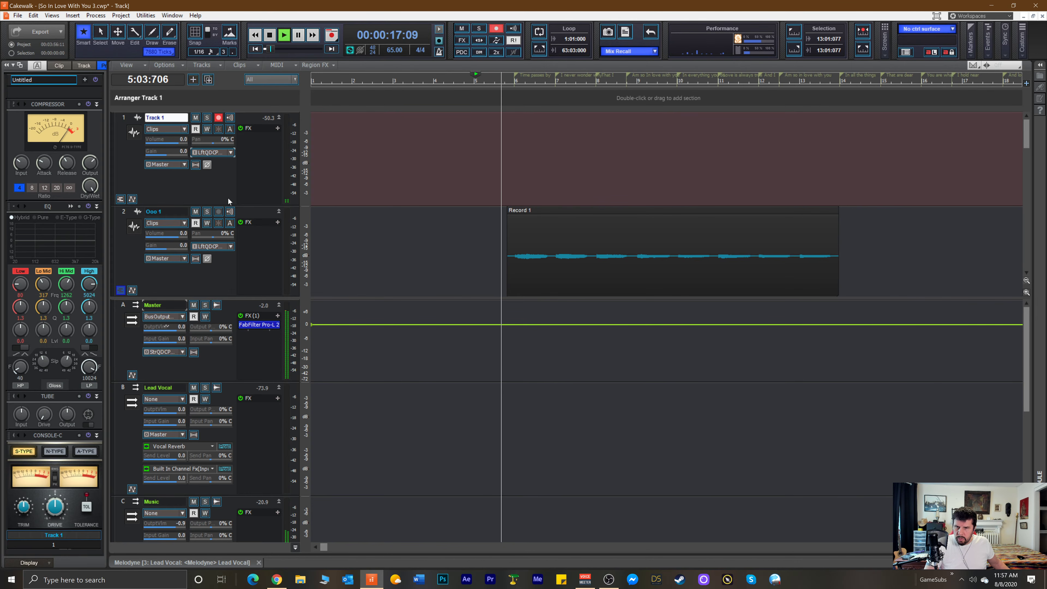
drag(212, 233, 193, 234)
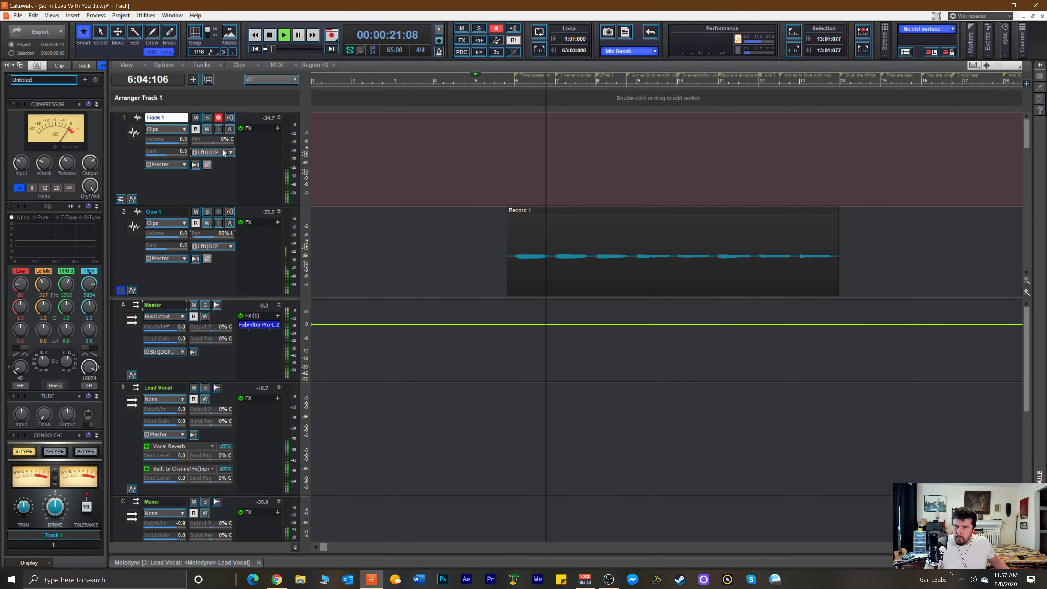
key(space)
key(space)
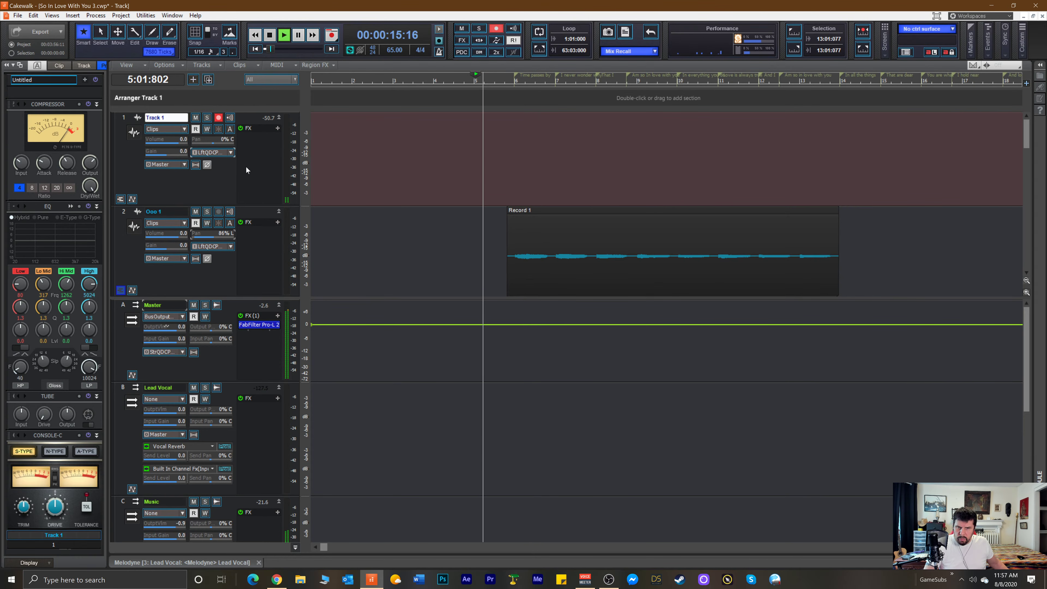
key(space)
Record a second vocal take on Track 1 from about measure 5 and pan that track 100% right during playback.
key(space)
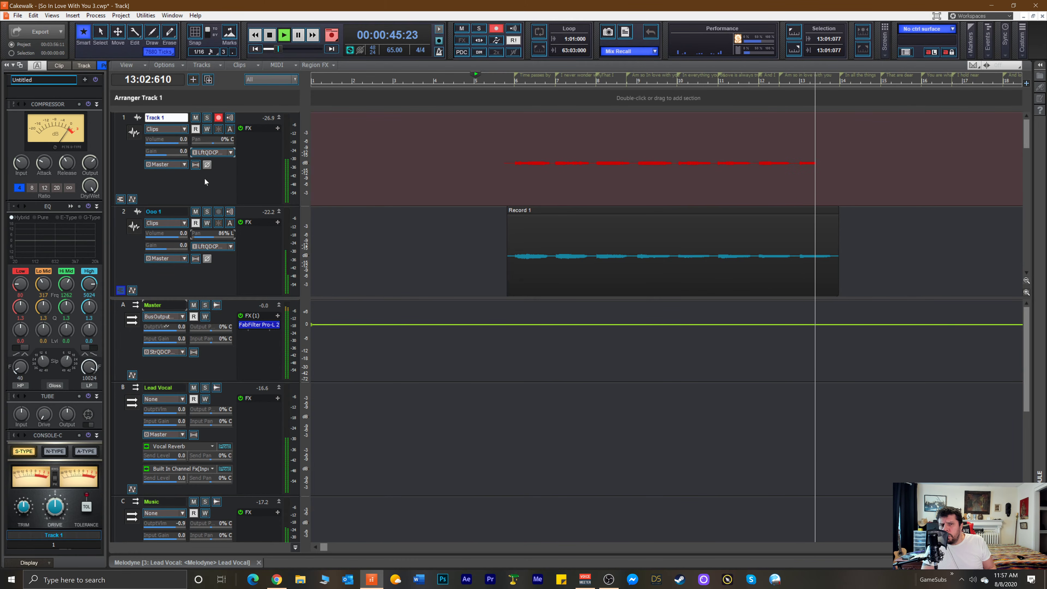
key(space)
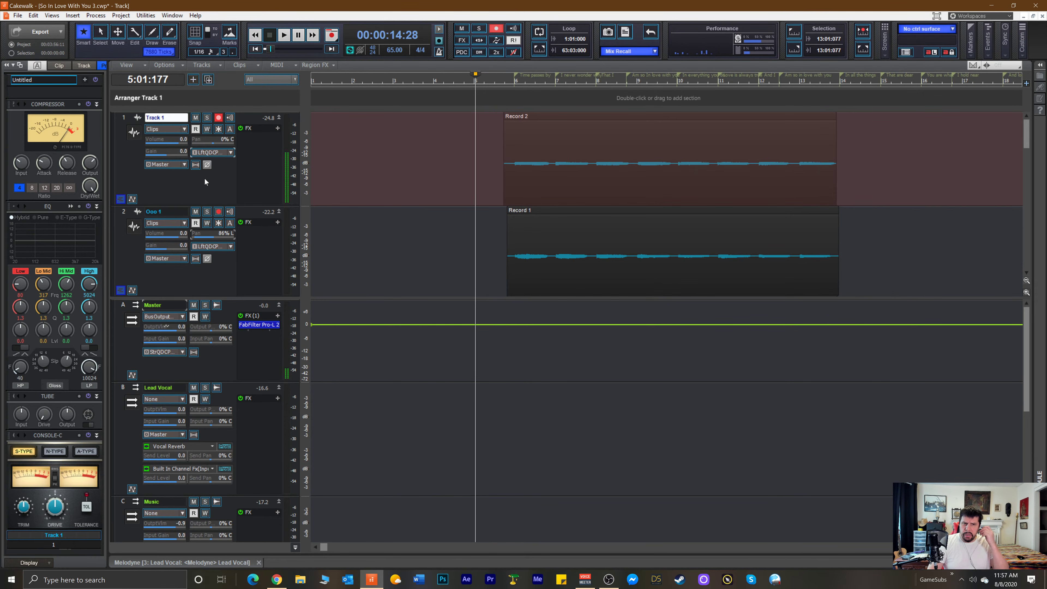
key(space)
drag(217, 143, 239, 143)
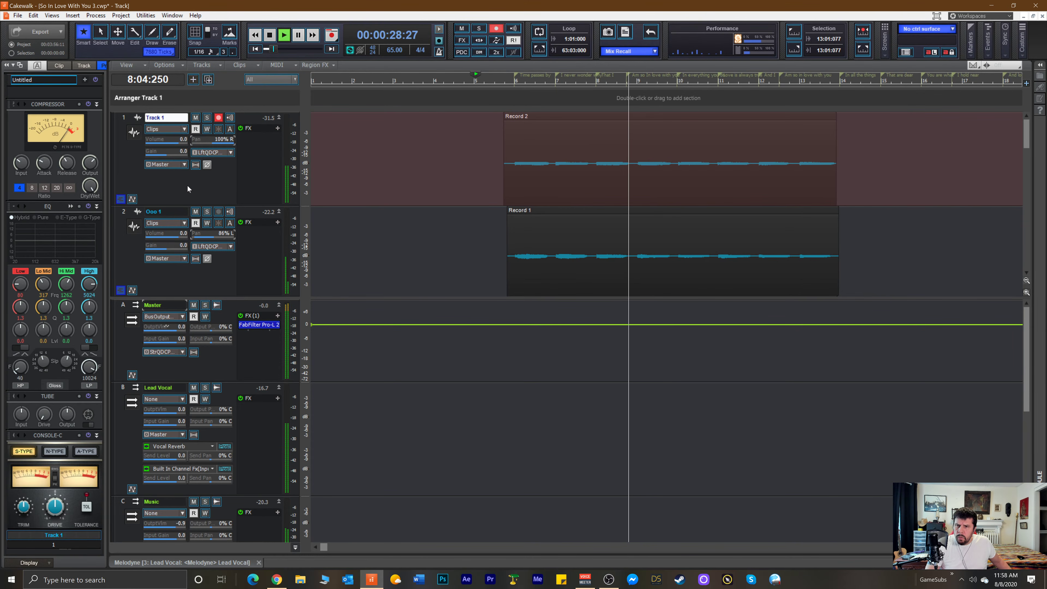
key(space)
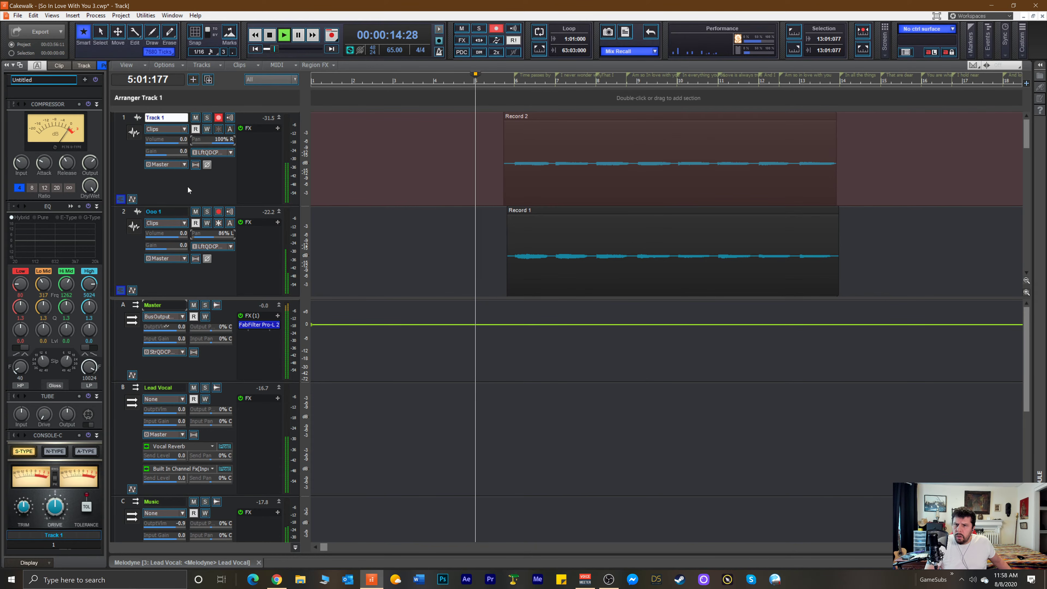
Disarm the second take's track and insert another audio track above it, armed with input Left QUAD-CAPTURE 1-2.
click(218, 120)
right_click(221, 173)
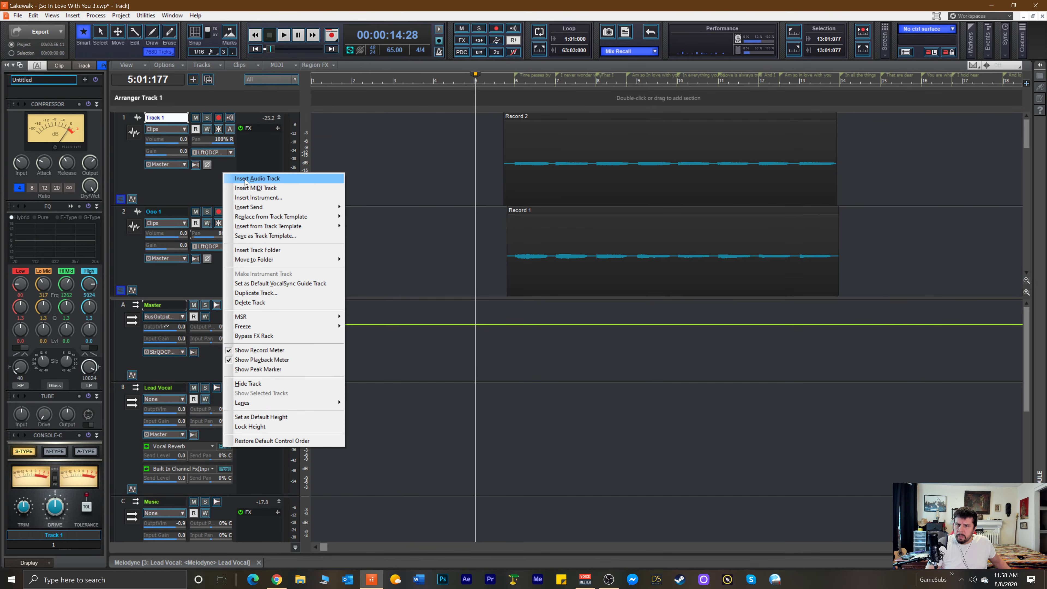
click(245, 180)
click(218, 118)
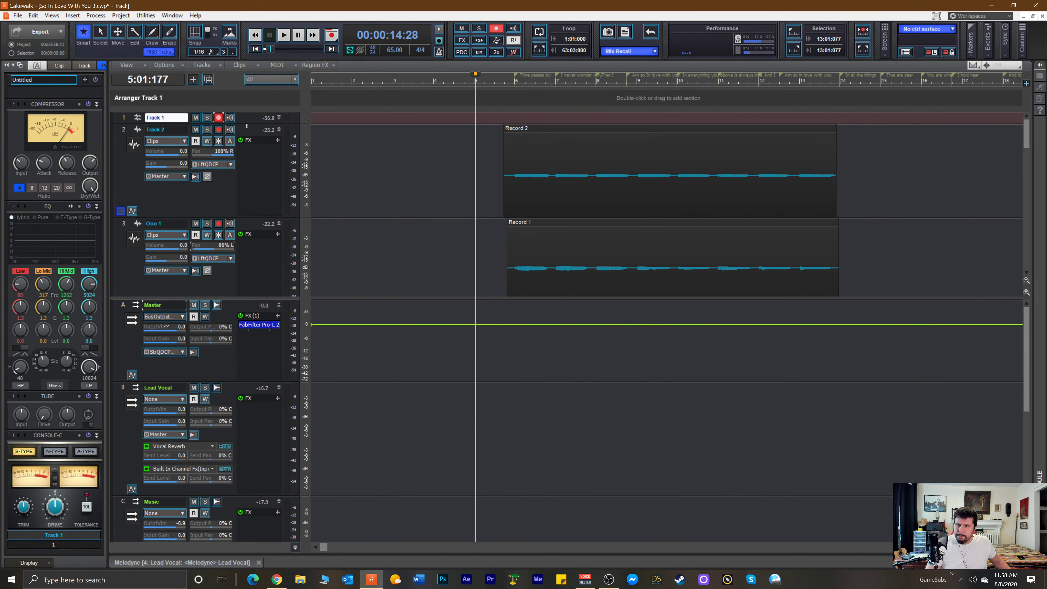
double_click(247, 124)
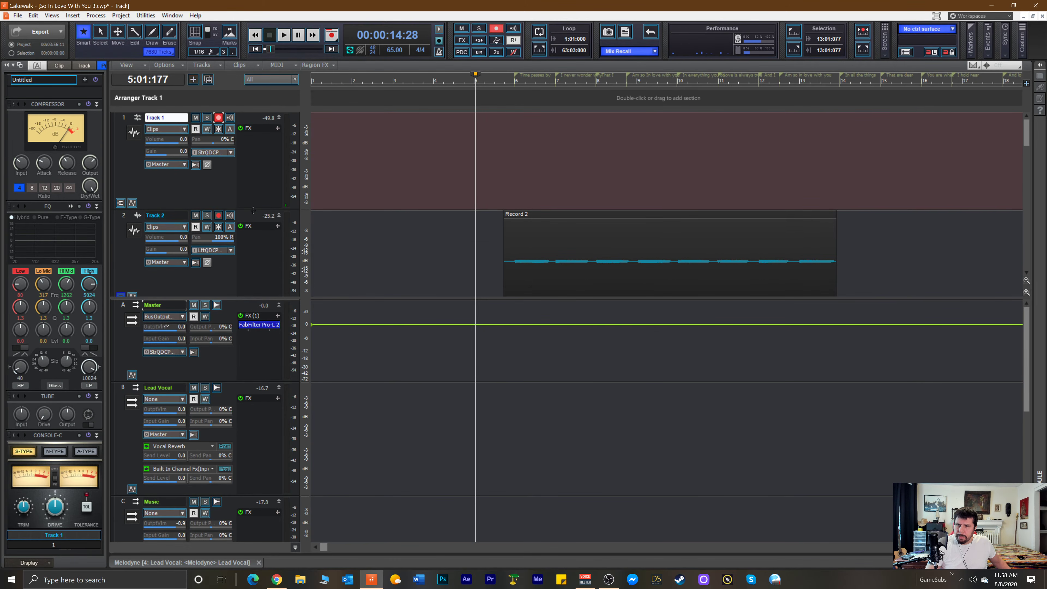
click(226, 153)
mouse_move(289, 171)
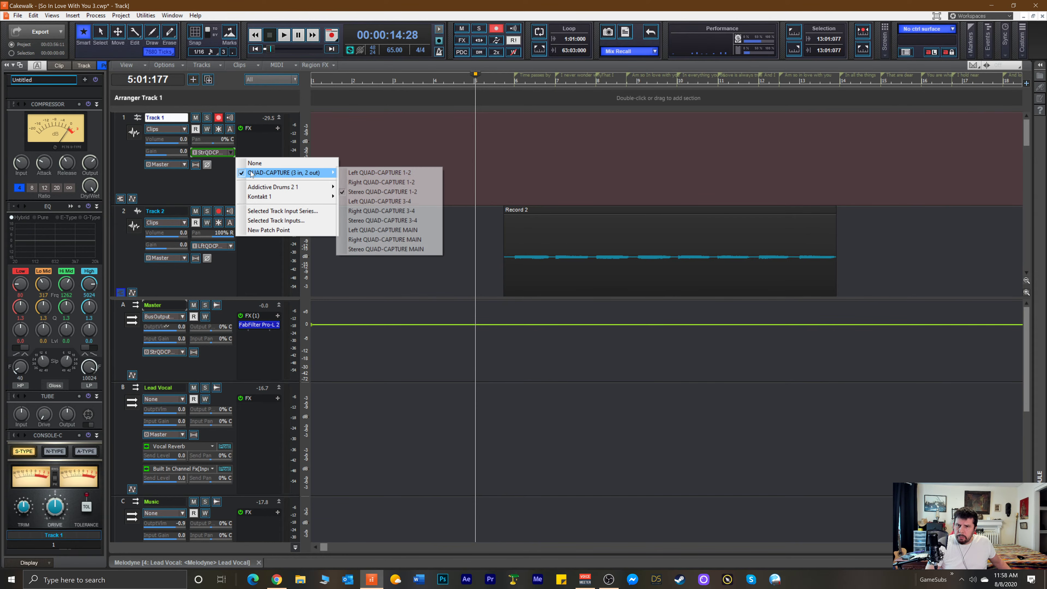
click(359, 172)
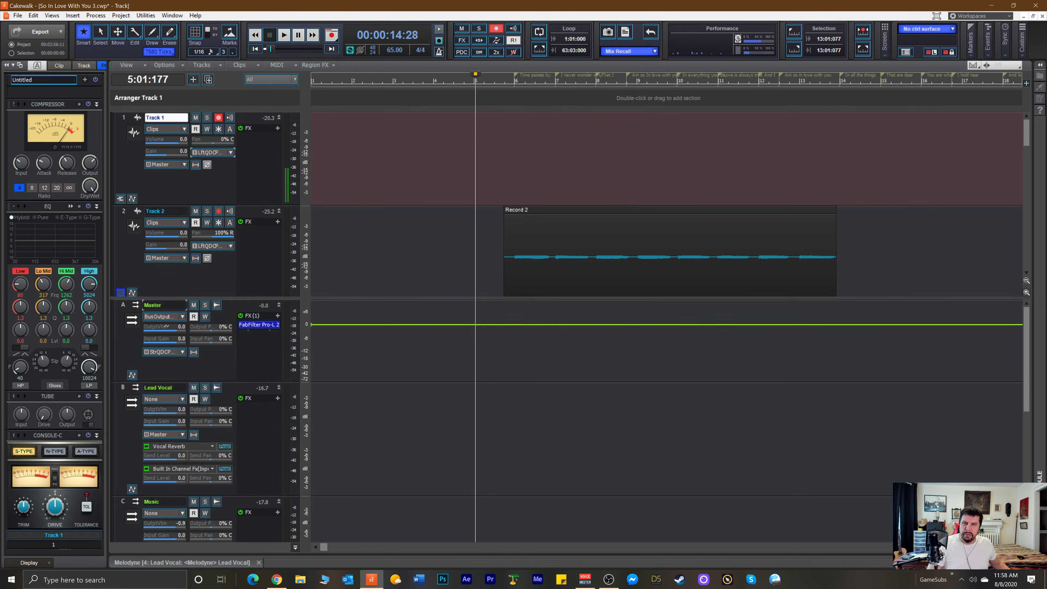
Check that Track 1's input is Left QUAD-CAPTURE 1-2 and record a third vocal take on it from about measure 4.
key(space)
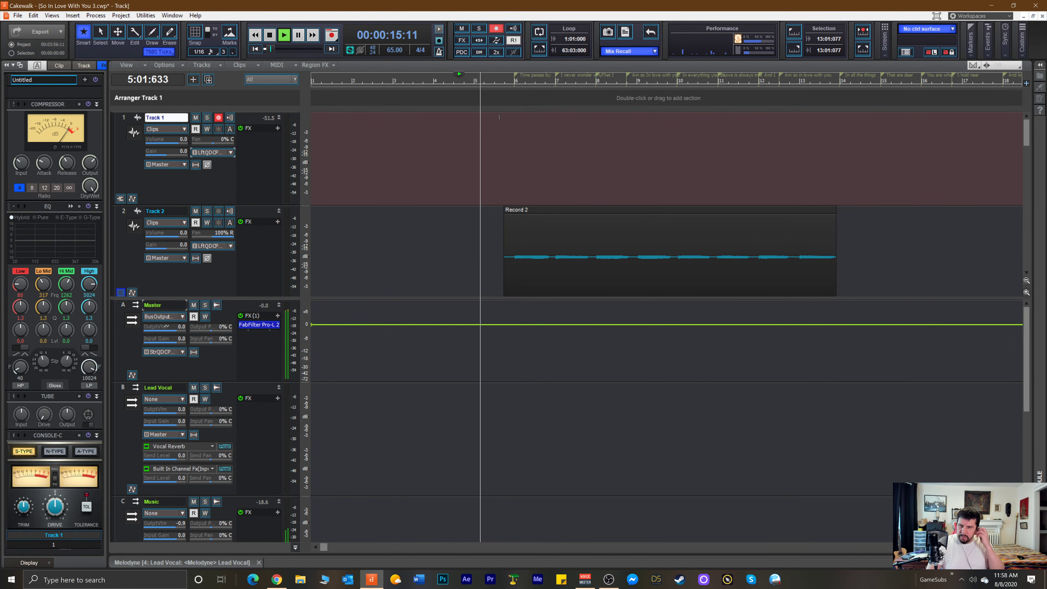
key(space)
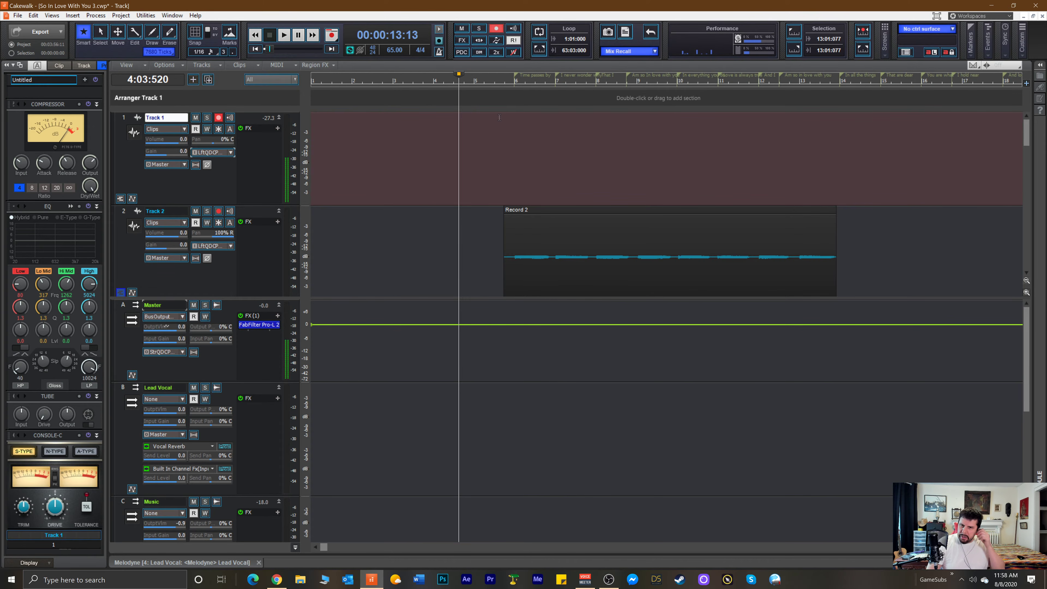
click(230, 154)
mouse_move(288, 173)
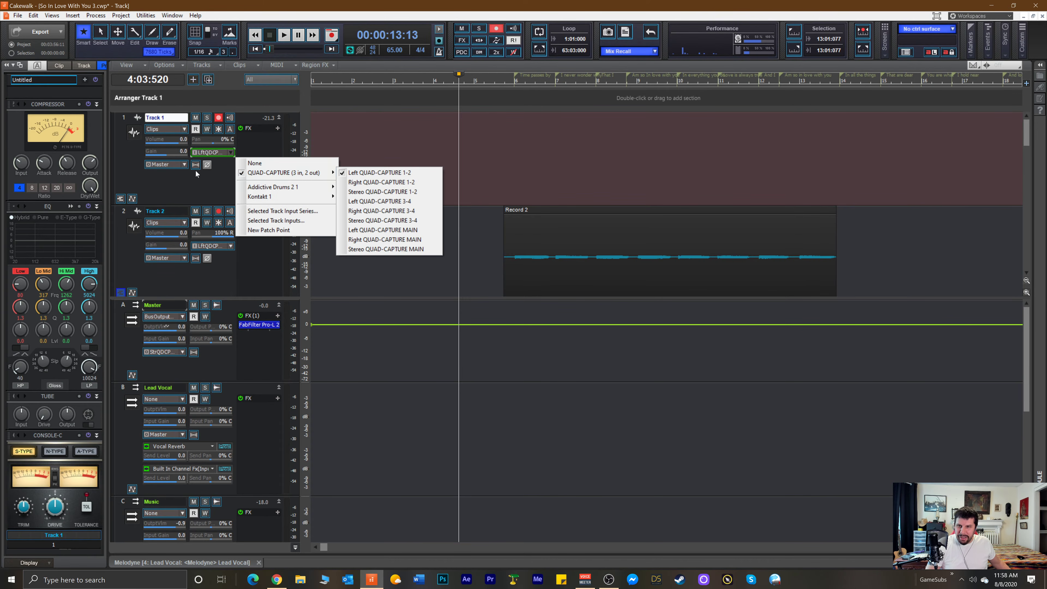
click(179, 178)
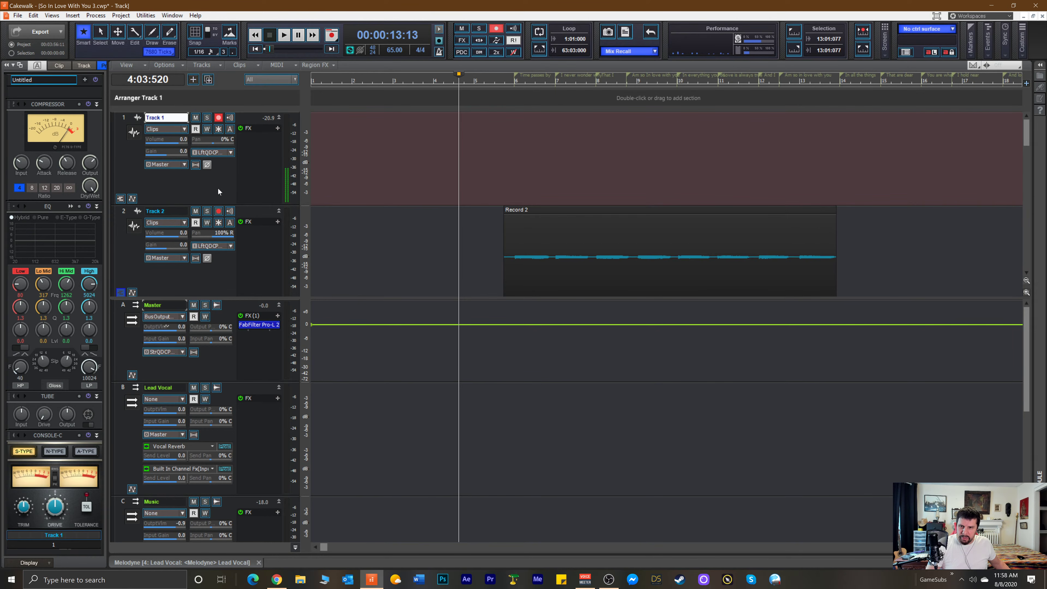
key(space)
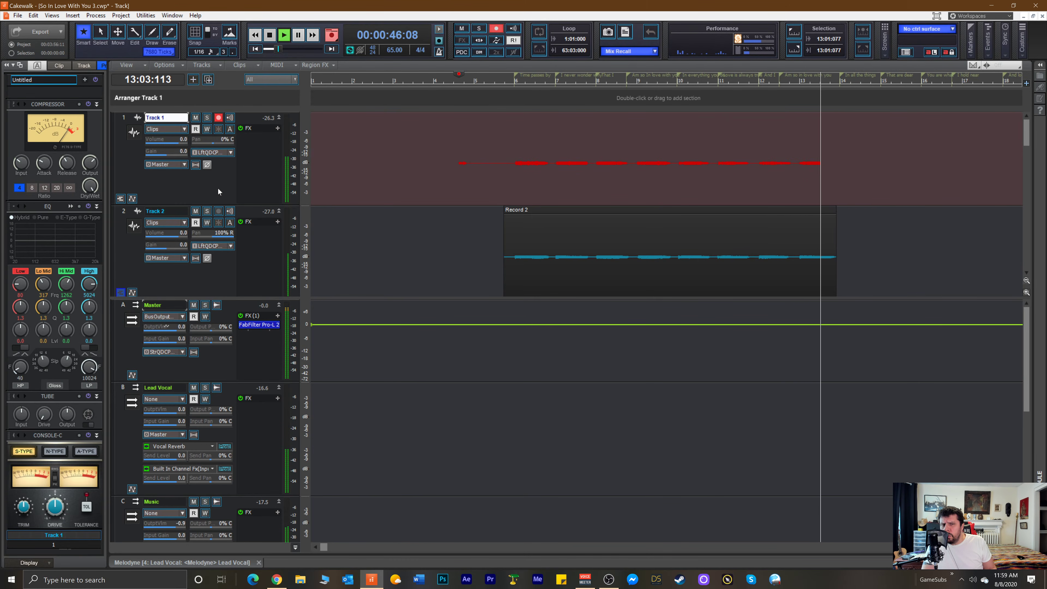
key(space)
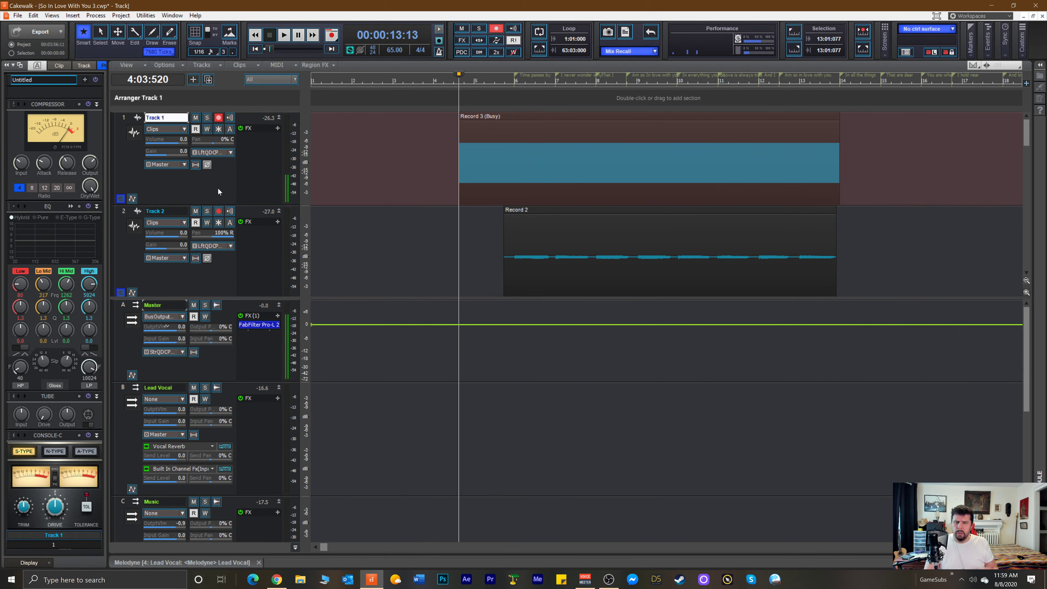
Pan Track 1 100% left during playback and trim its new clip's start to roughly match the Track 2 clip's start.
key(space)
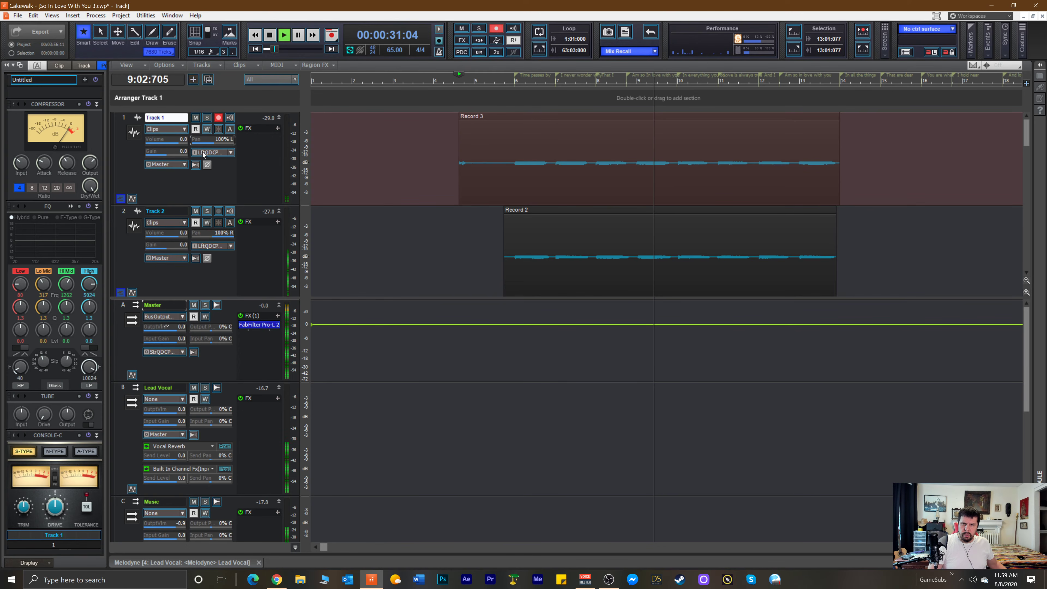
drag(459, 172, 499, 176)
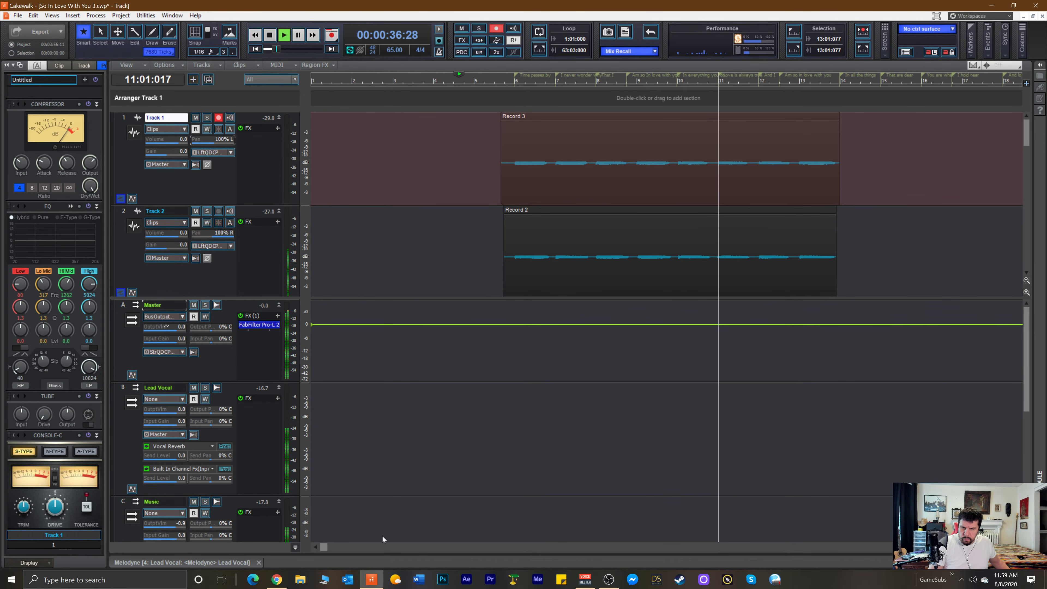
key(space)
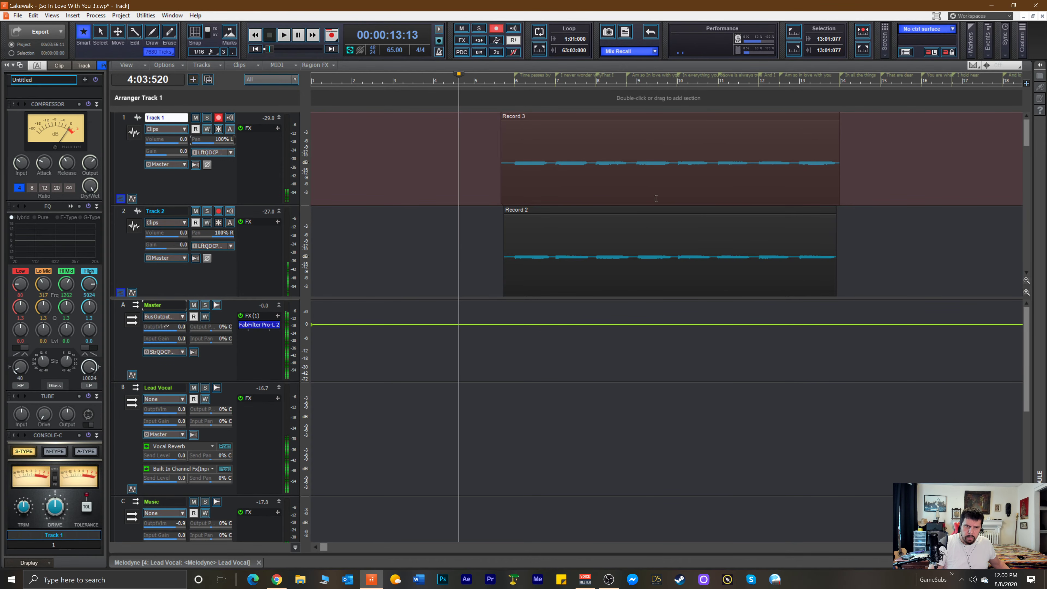
Move the playback position to about measure 33 and listen to the start of that passage.
drag(328, 546, 562, 548)
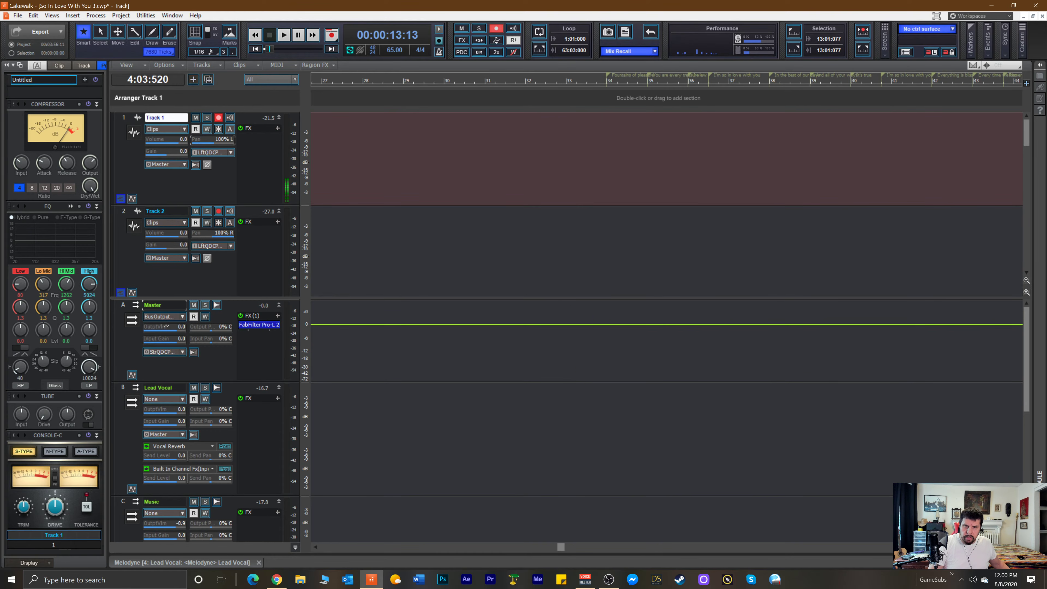
click(571, 81)
key(space)
scroll(532, 165, down, 3)
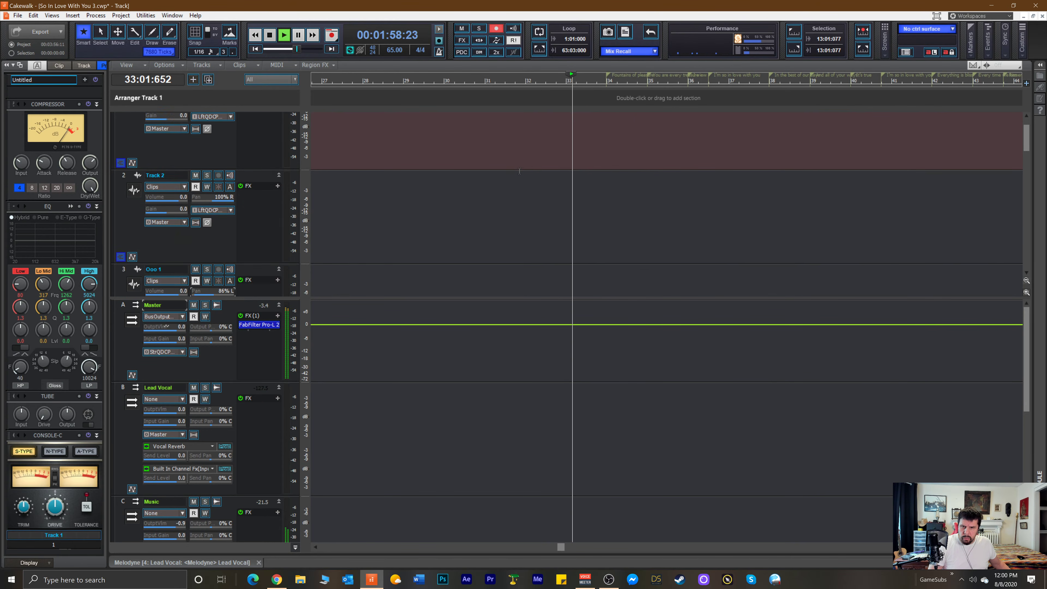
scroll(519, 171, up, 1)
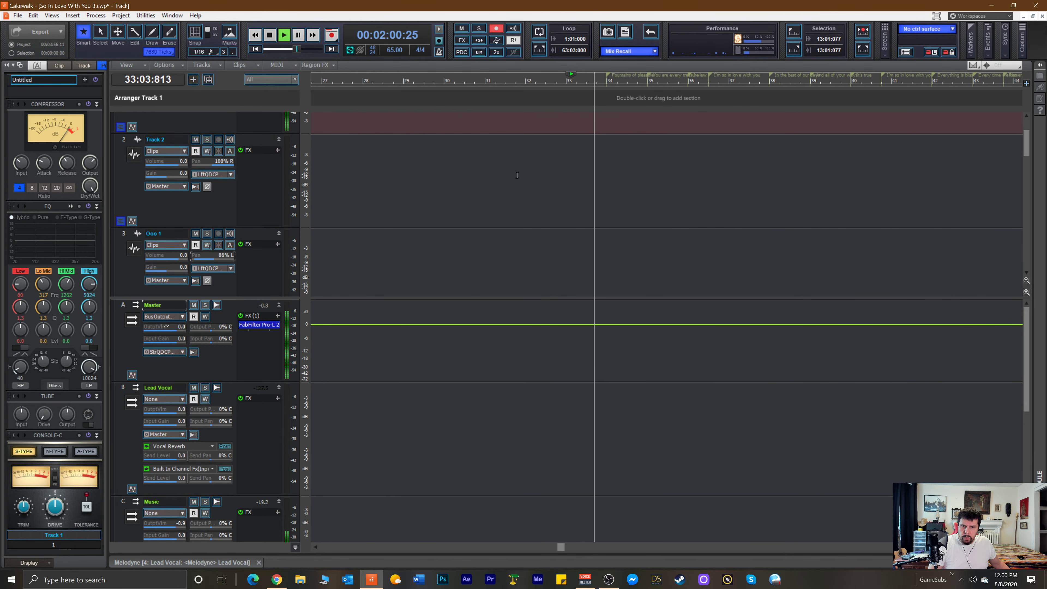
key(space)
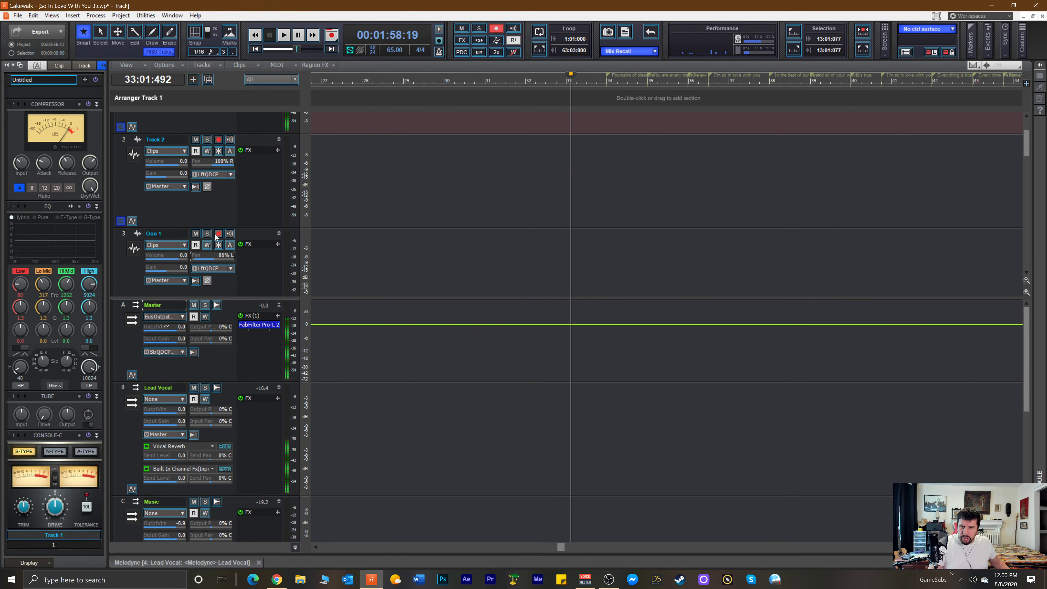
Disarm Track 1 and arm the Ooo 1 track for recording.
scroll(222, 198, up, 1)
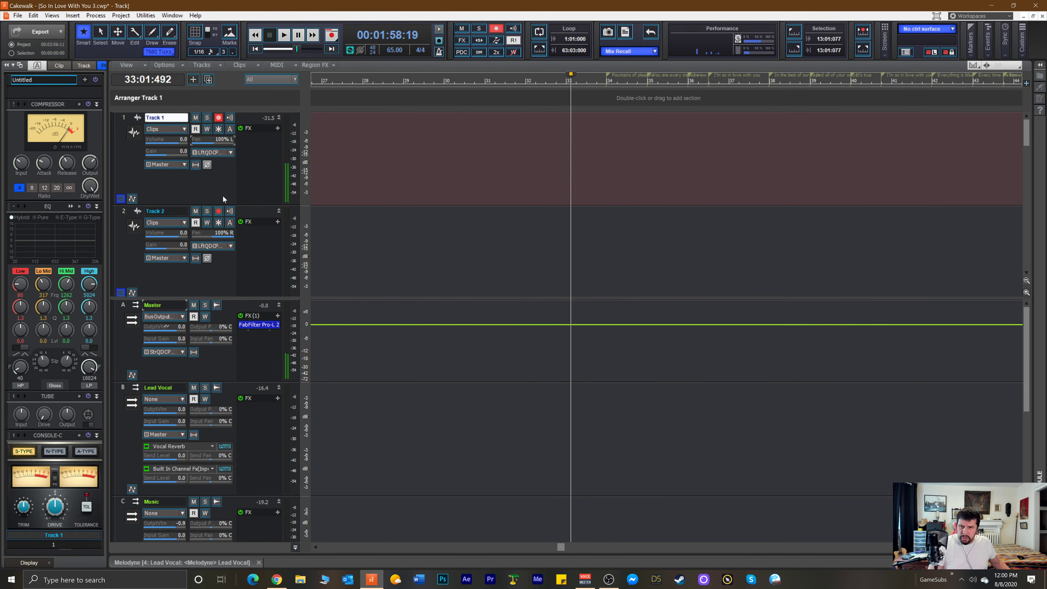
click(218, 118)
scroll(230, 175, down, 1)
Try a vocal take on Ooo 1 from about measure 33 and delete the recorded clip.
key(space)
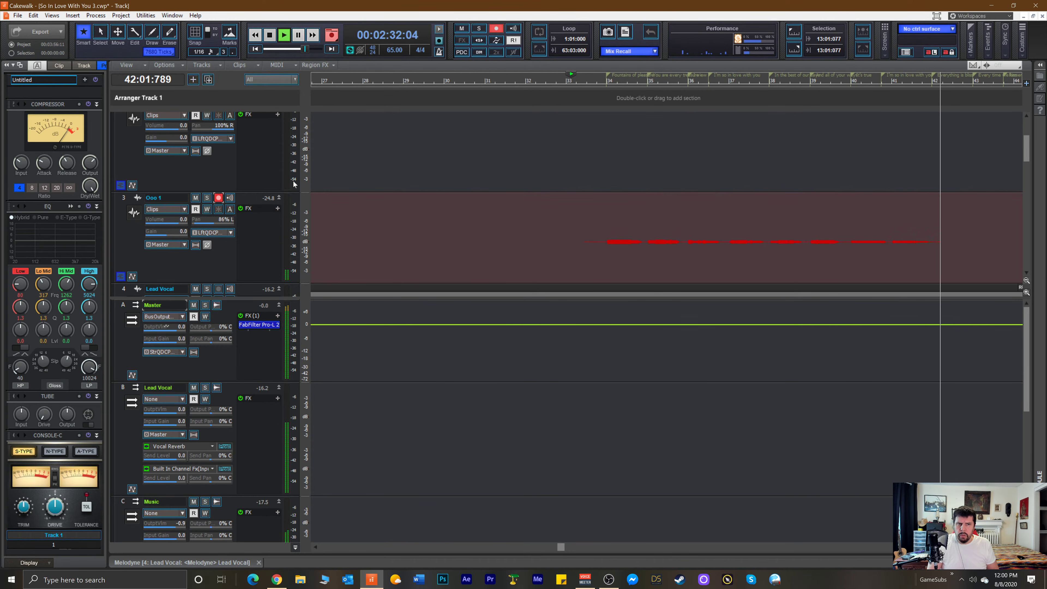
key(space)
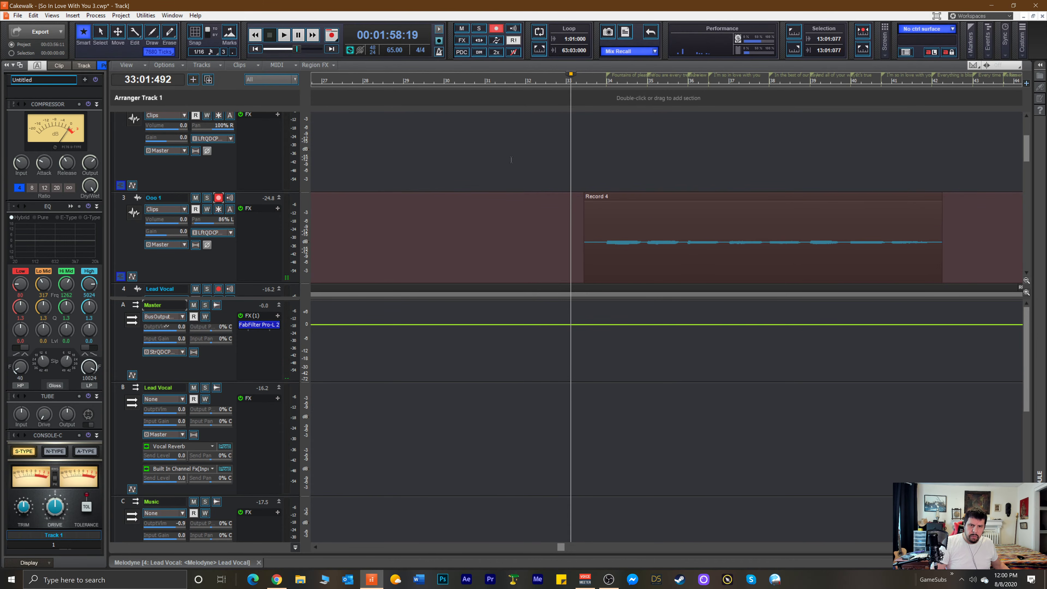
click(602, 199)
key(Delete)
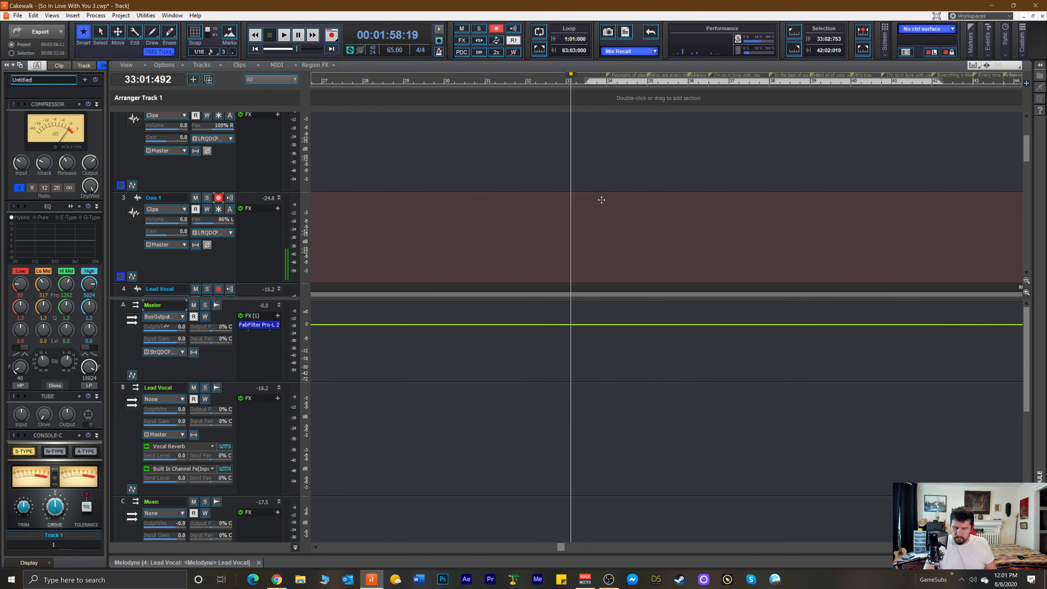
Record a new vocal take on Ooo 1 from about measure 33 to measure 42 and briefly play it back.
key(r)
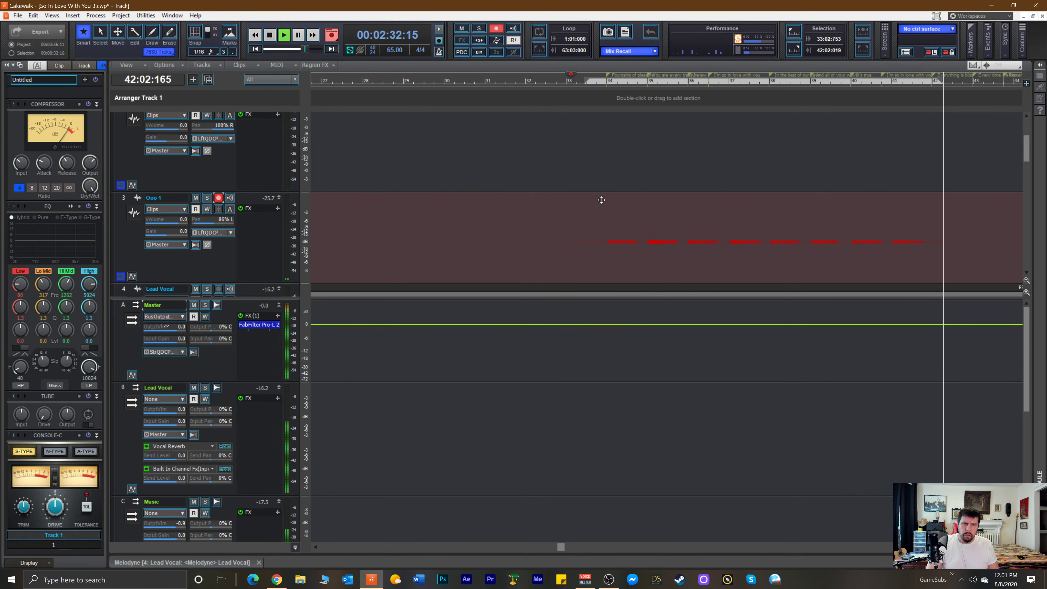
key(space)
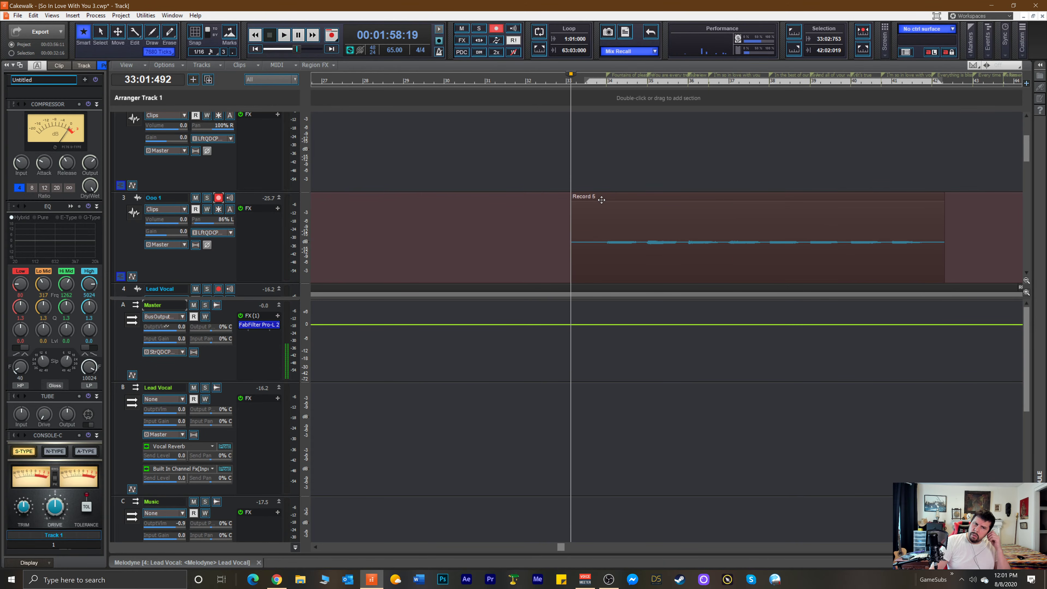
key(space)
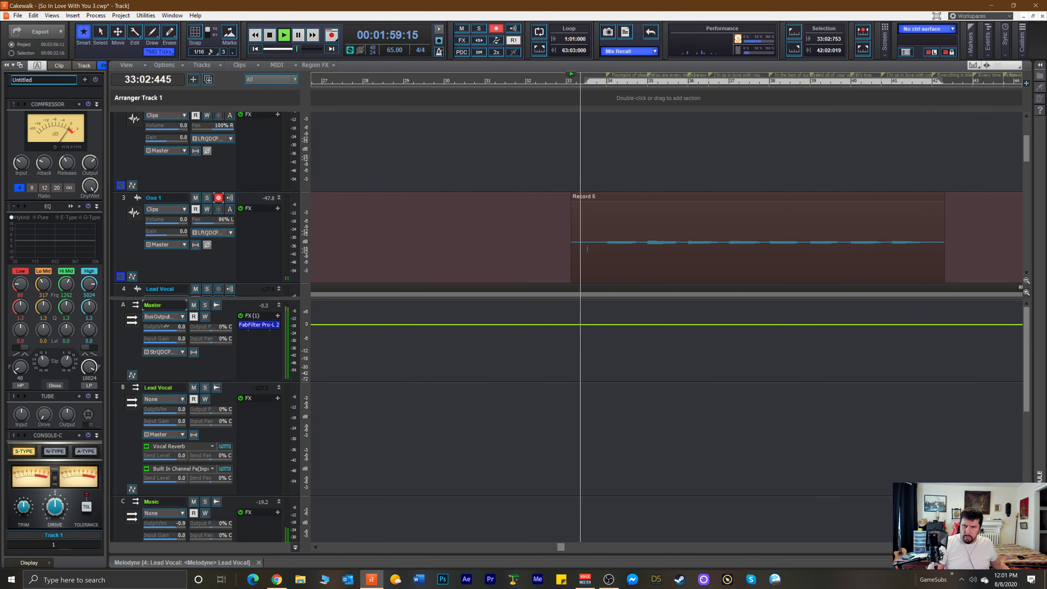
key(space)
Disarm Ooo 1 and arm Track 2 for recording.
click(218, 198)
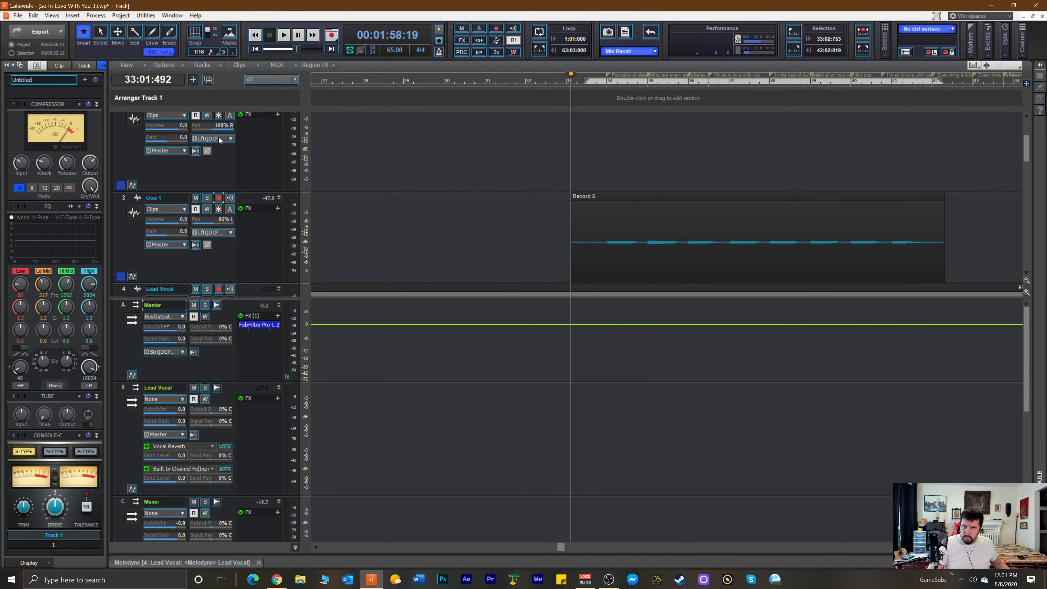
scroll(218, 138, up, 3)
click(219, 175)
Rehearse the passage from measure 33, try a vocal take on Track 2 and delete the recorded clip.
key(space)
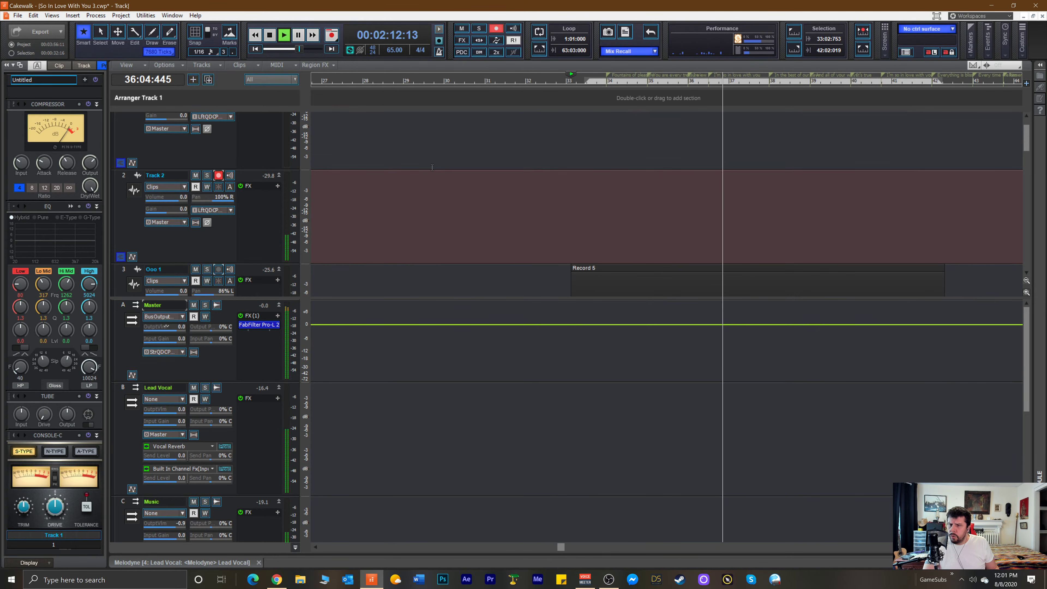
key(space)
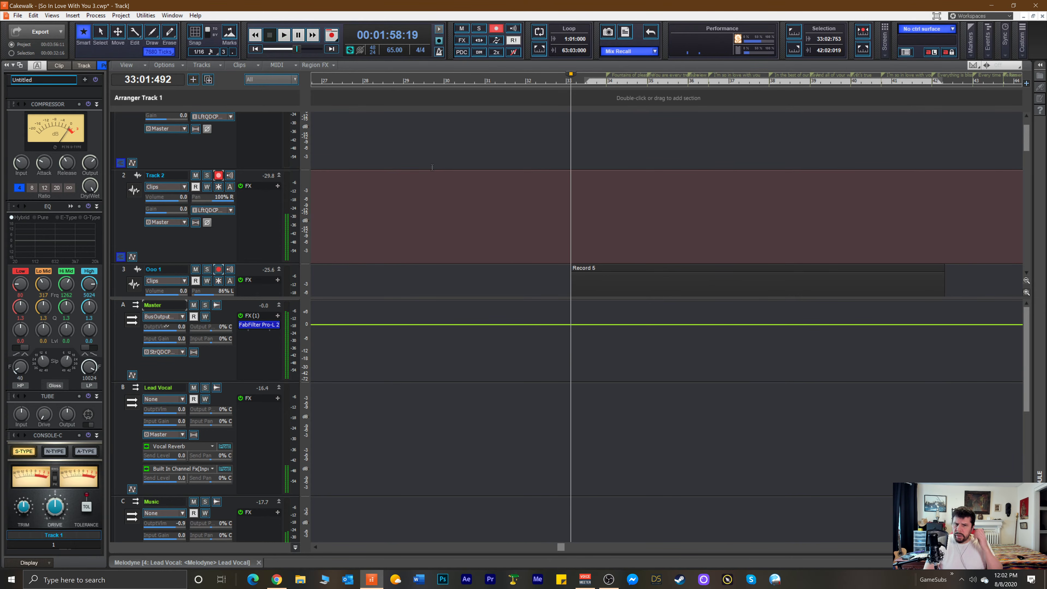
key(space)
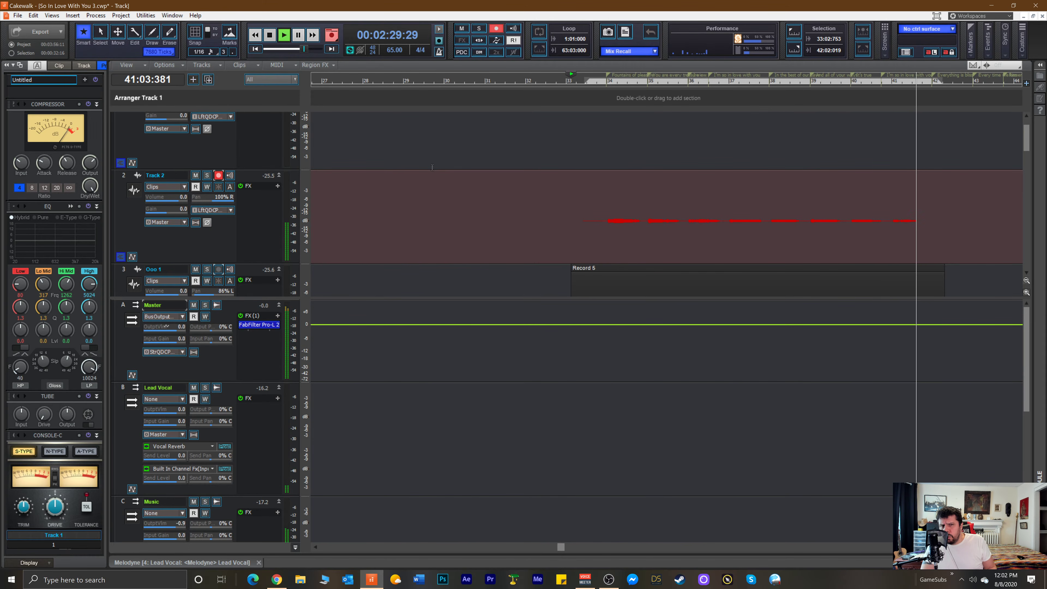
key(space)
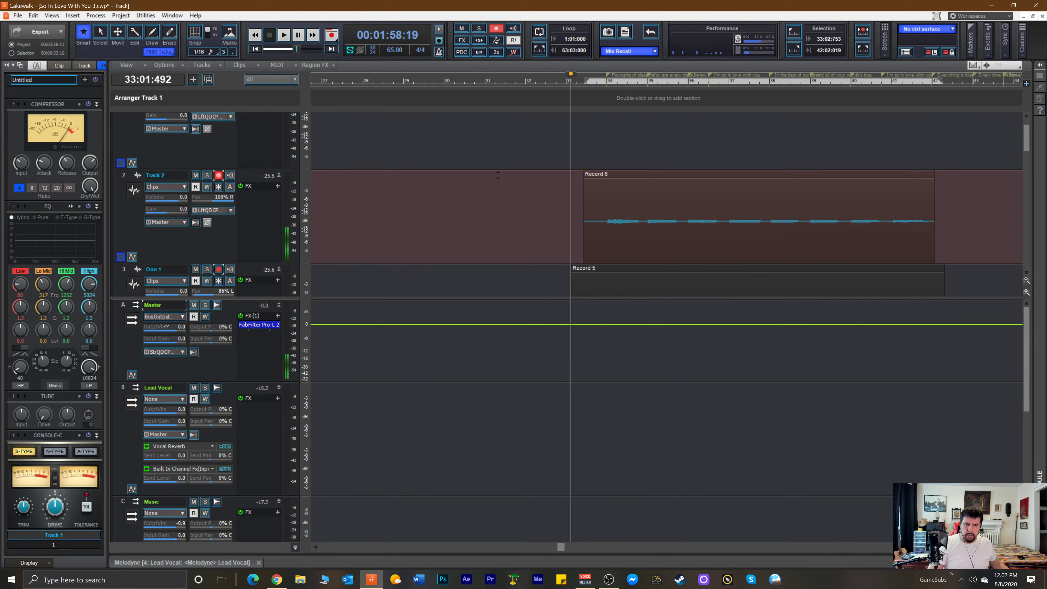
click(607, 176)
key(Delete)
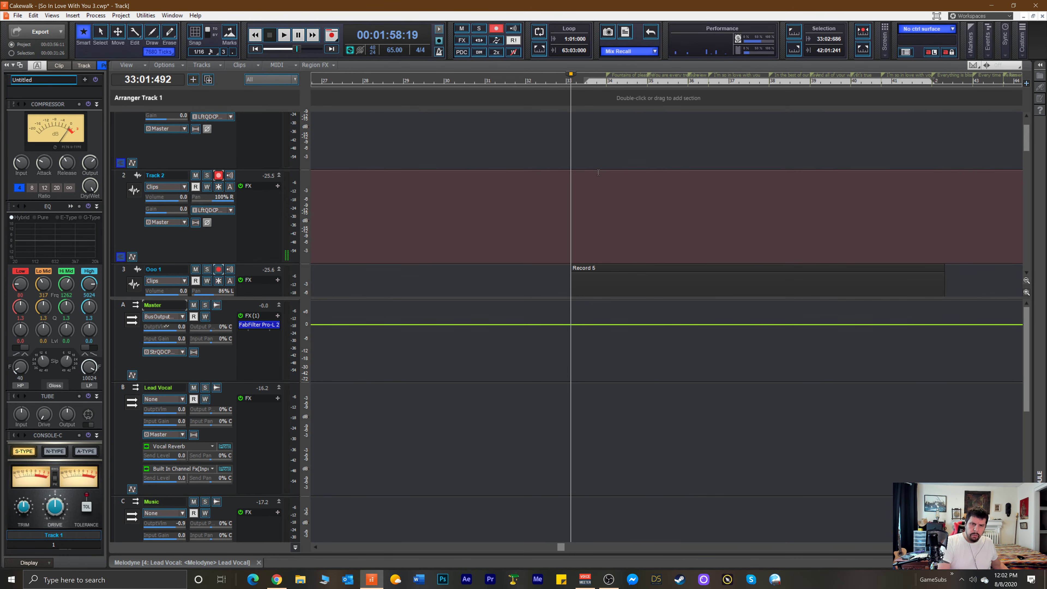
Record another vocal take on Track 2 from about measure 33 to measure 42.
key(space)
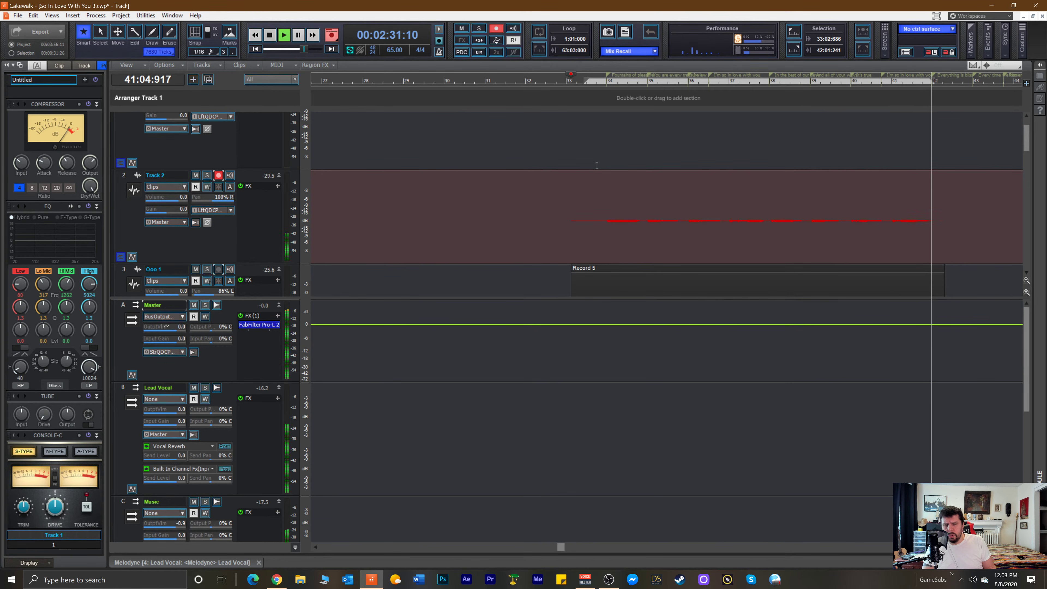
key(space)
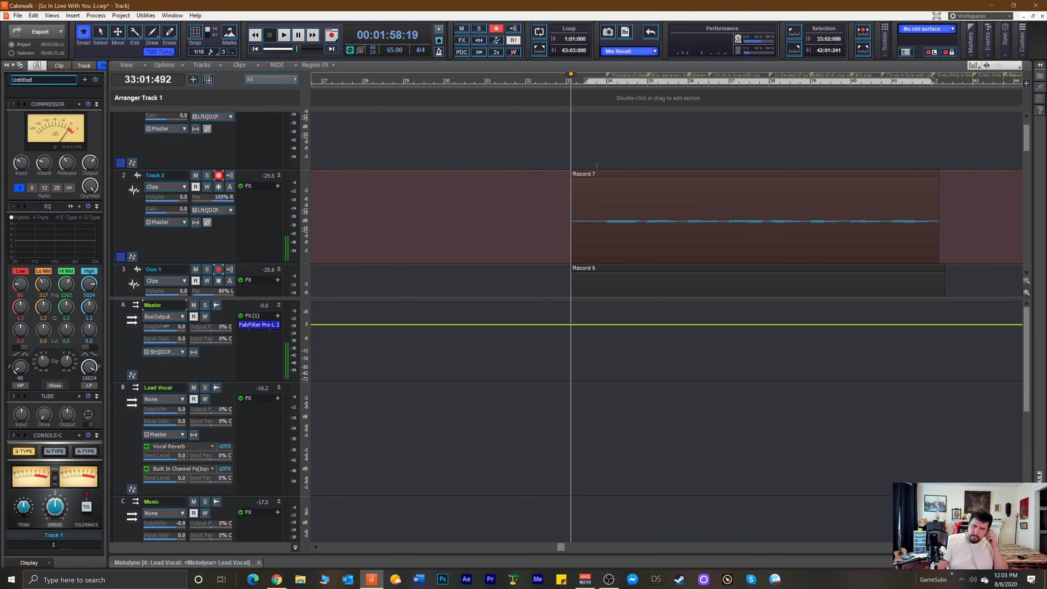
scroll(621, 160, down, 2)
scroll(619, 160, up, 2)
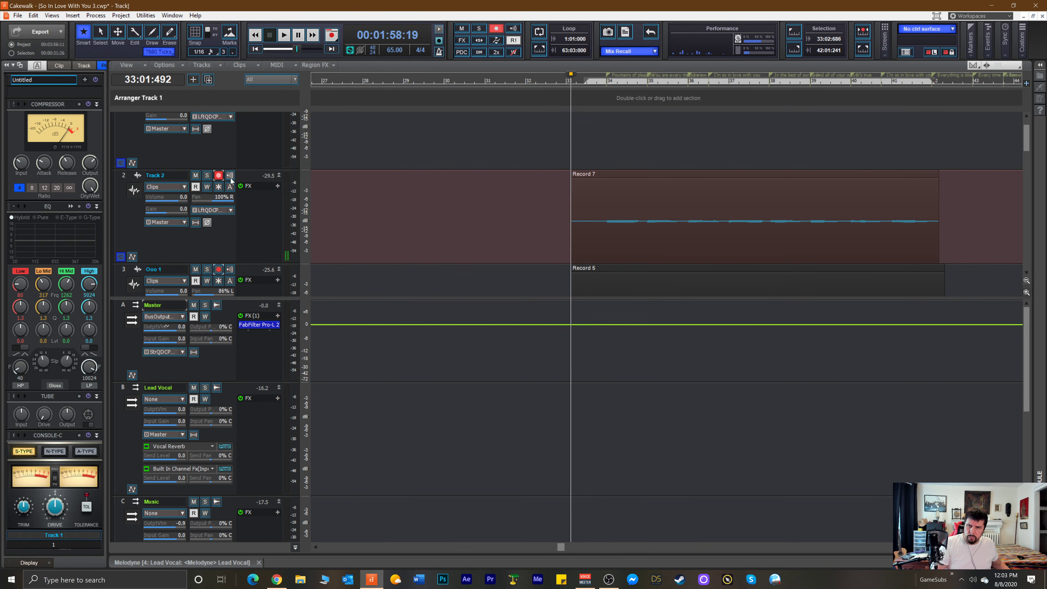
Disarm Track 2 and arm Track 1 for recording.
click(219, 175)
scroll(223, 162, up, 1)
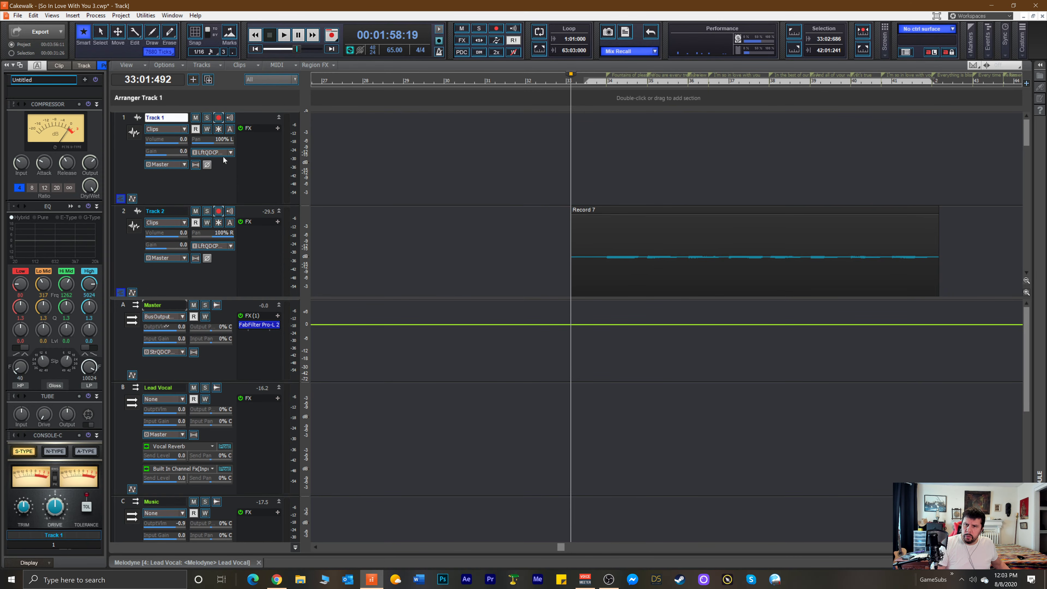
click(218, 118)
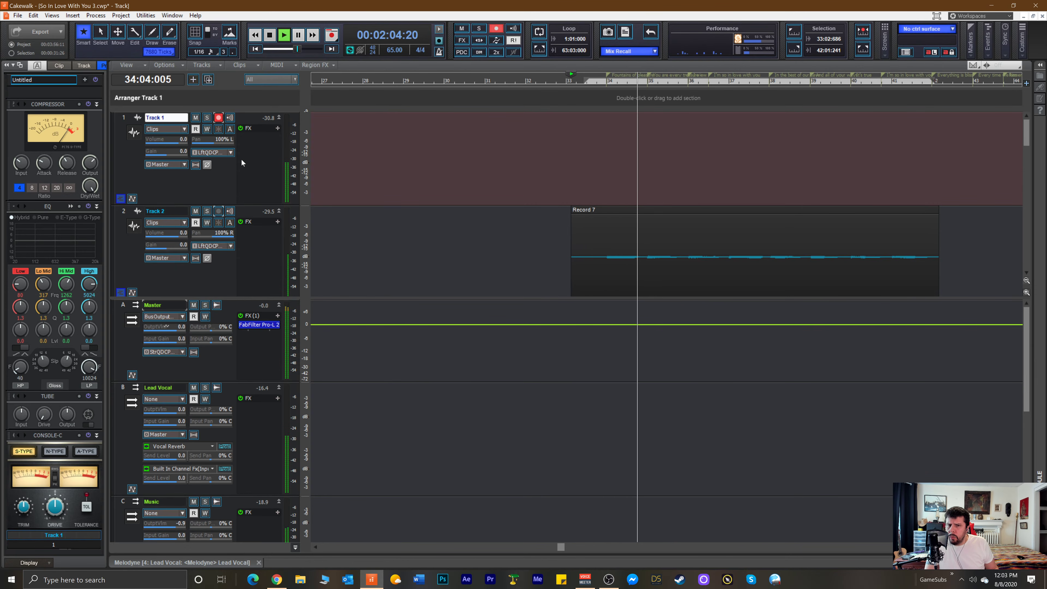
Record a vocal take on Track 1 from about measure 33 to measure 42 and listen back to the layered takes.
key(space)
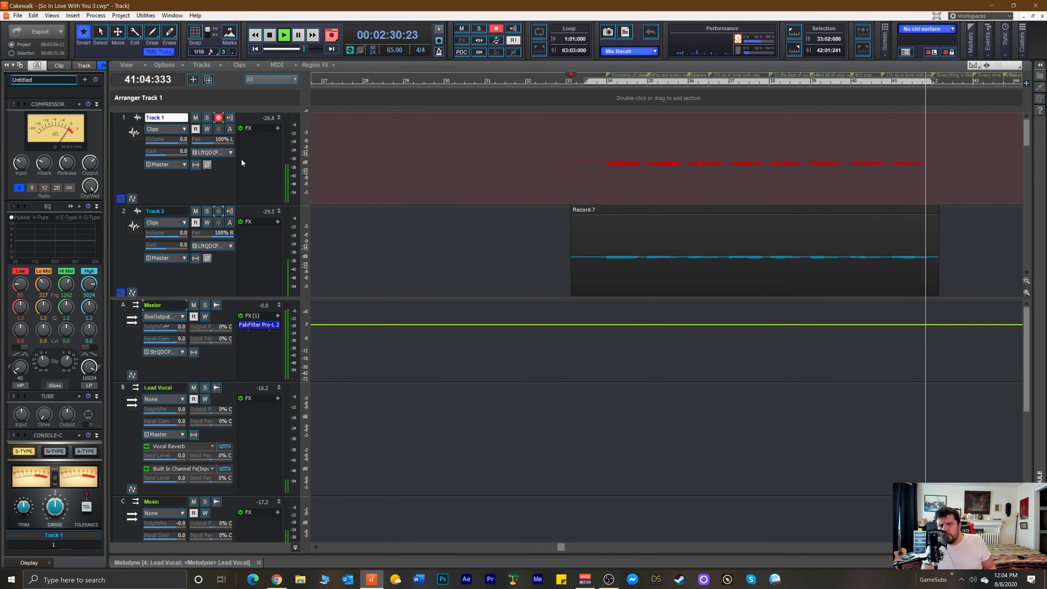
key(space)
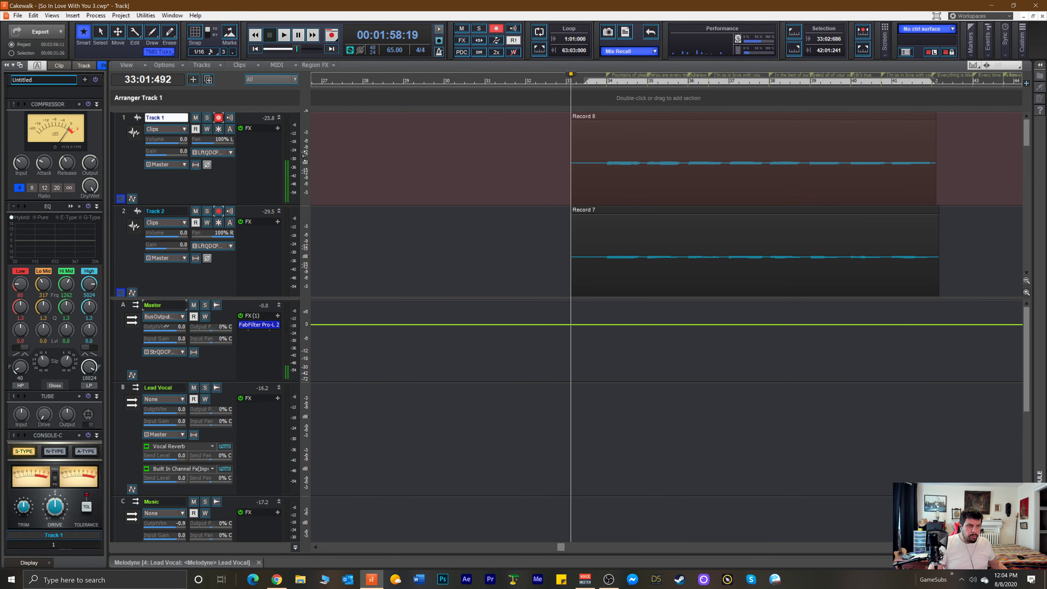
key(space)
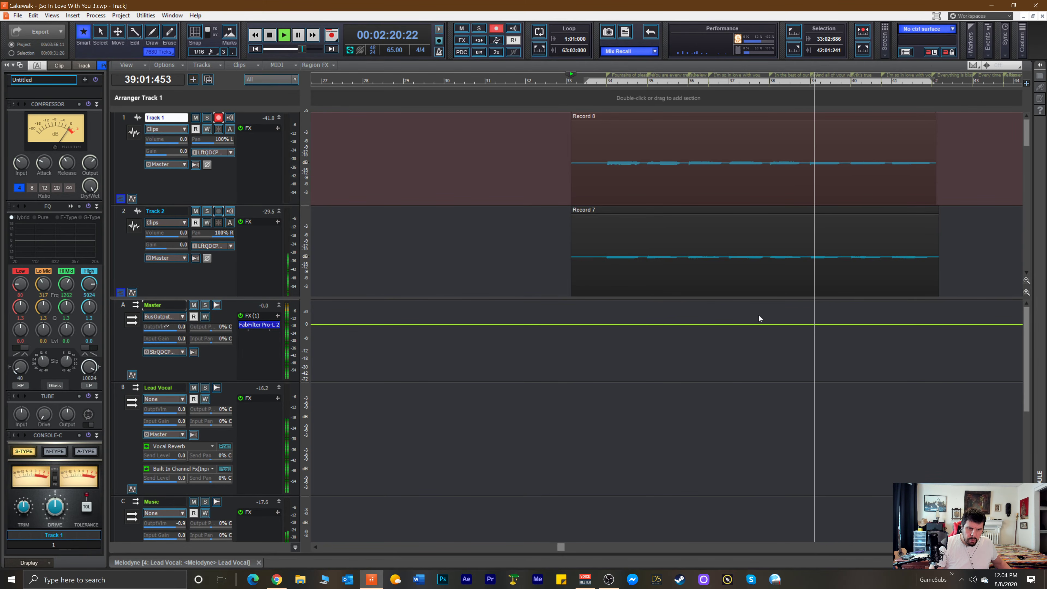
key(space)
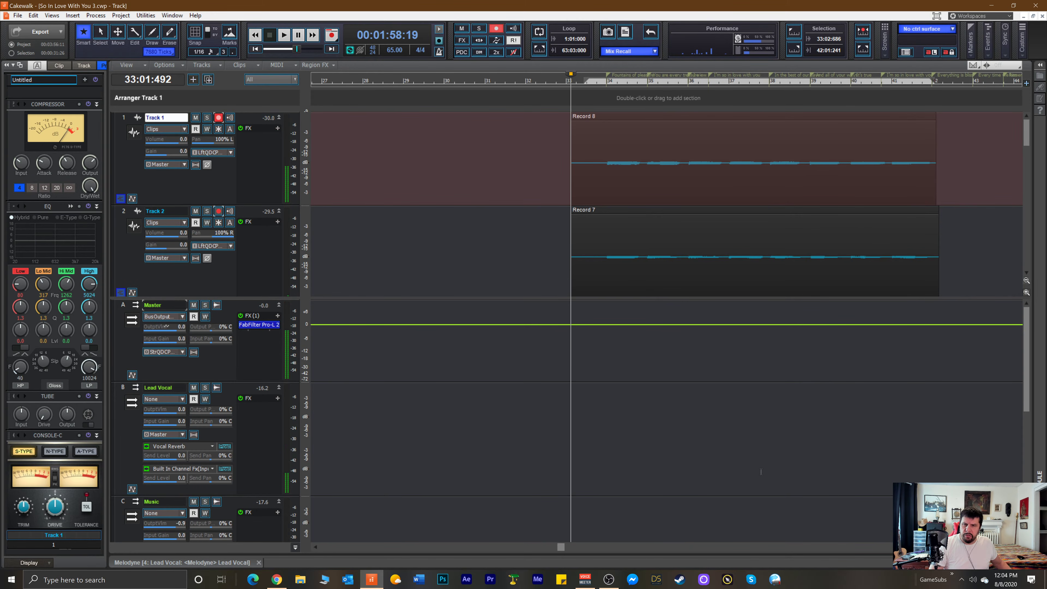
Disarm Track 1 and insert a new audio track above it, with its strip expanded for recording.
drag(560, 548, 322, 532)
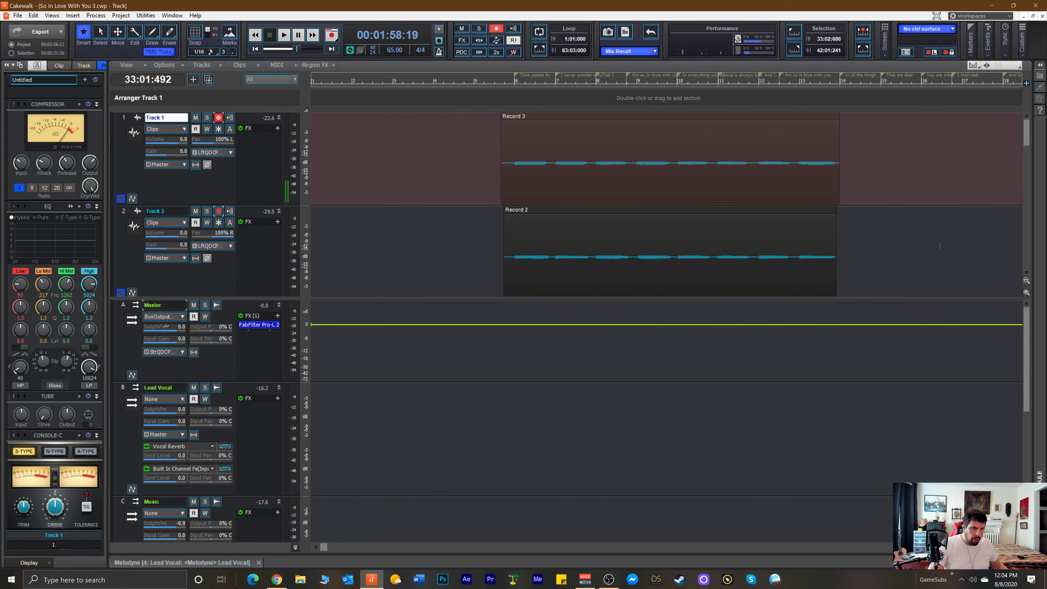
click(219, 118)
right_click(249, 118)
click(260, 122)
drag(248, 124, 249, 202)
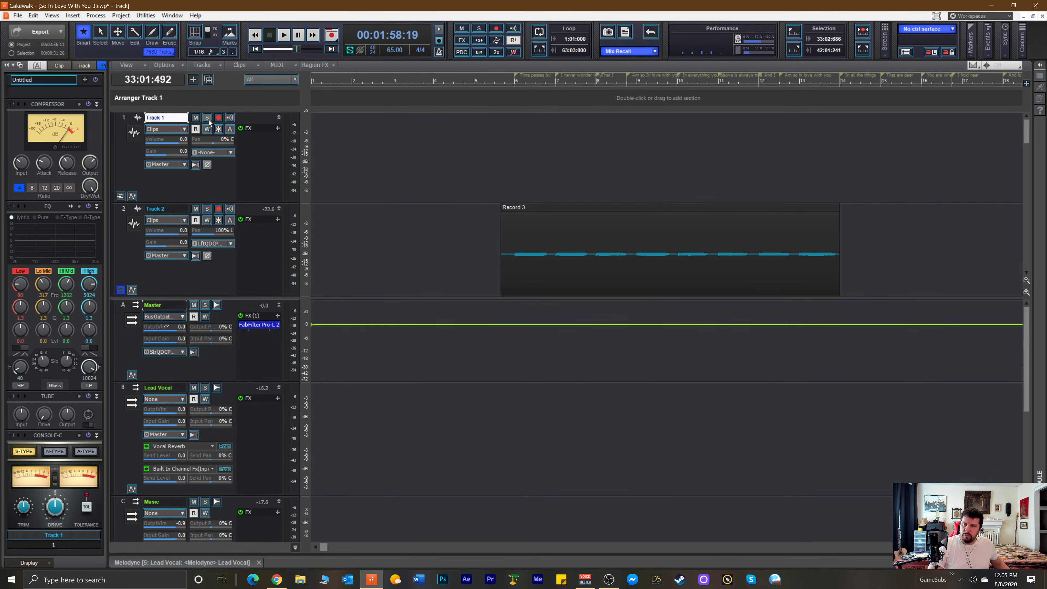
Arm the new Track 1 for recording and set its input to Left QUAD-CAPTURE 1-2.
click(218, 119)
click(230, 153)
mouse_move(288, 176)
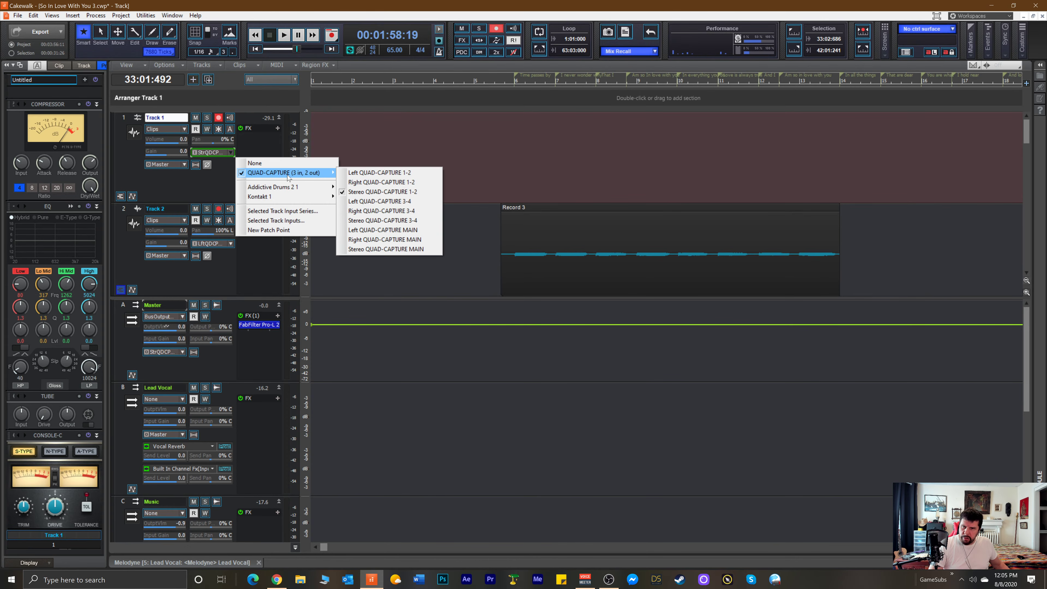
click(367, 173)
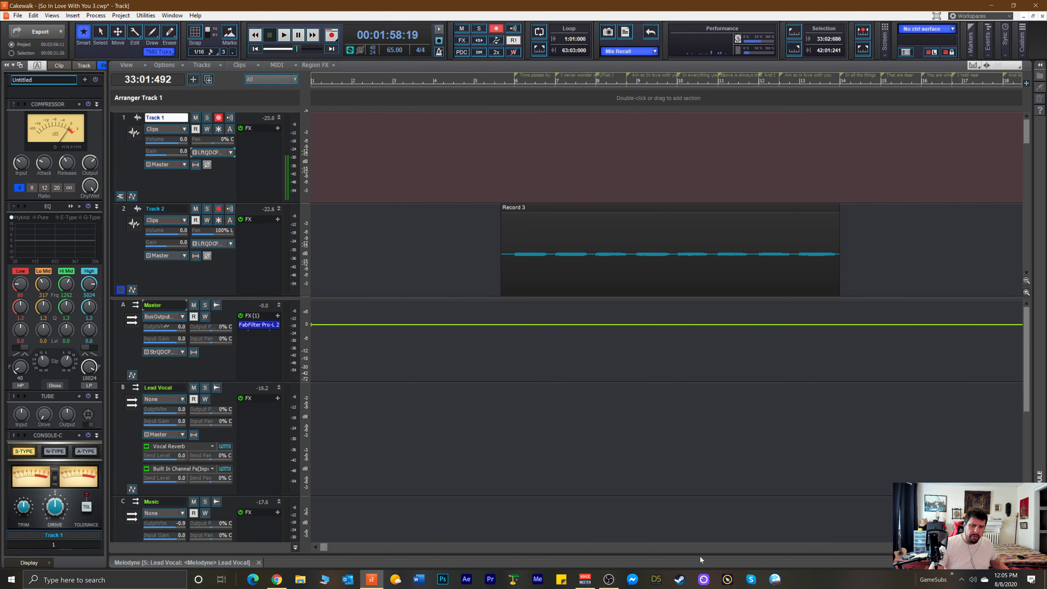
Record a vocal take on Track 1 from about measure 13 to measure 23.
drag(327, 549, 386, 551)
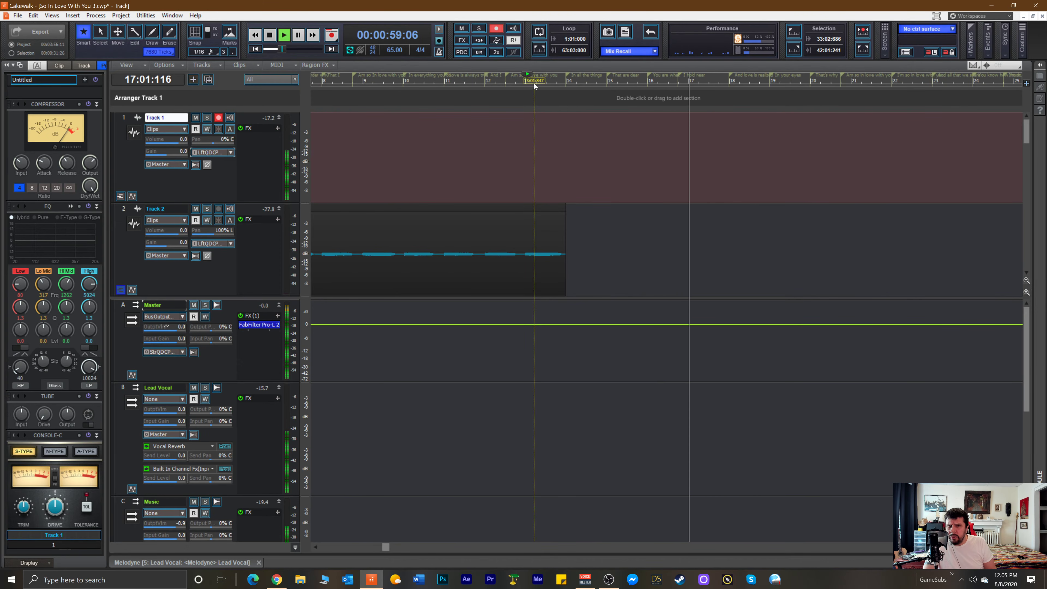
click(534, 83)
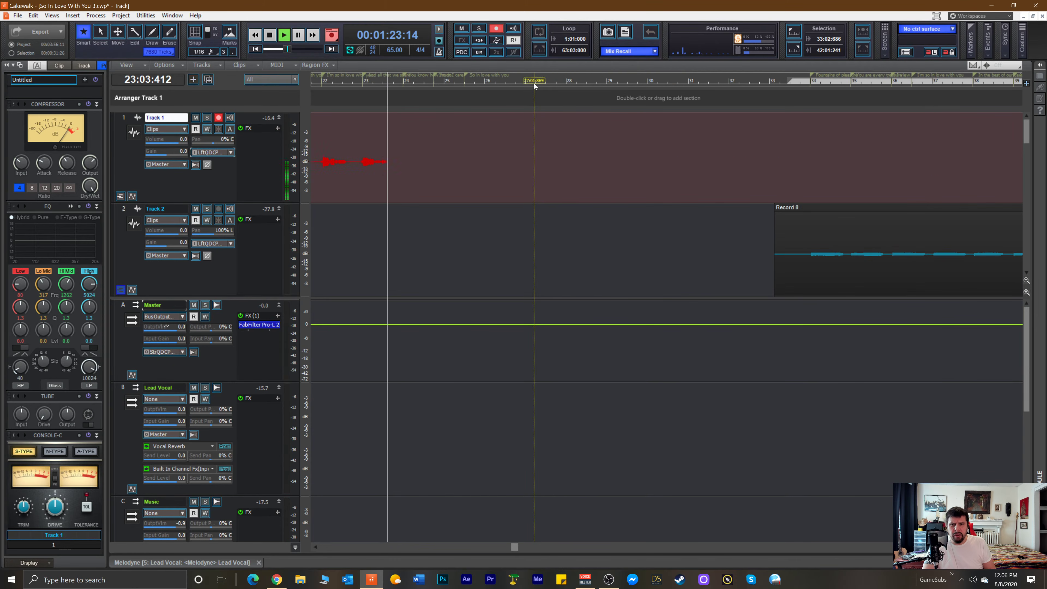
key(space)
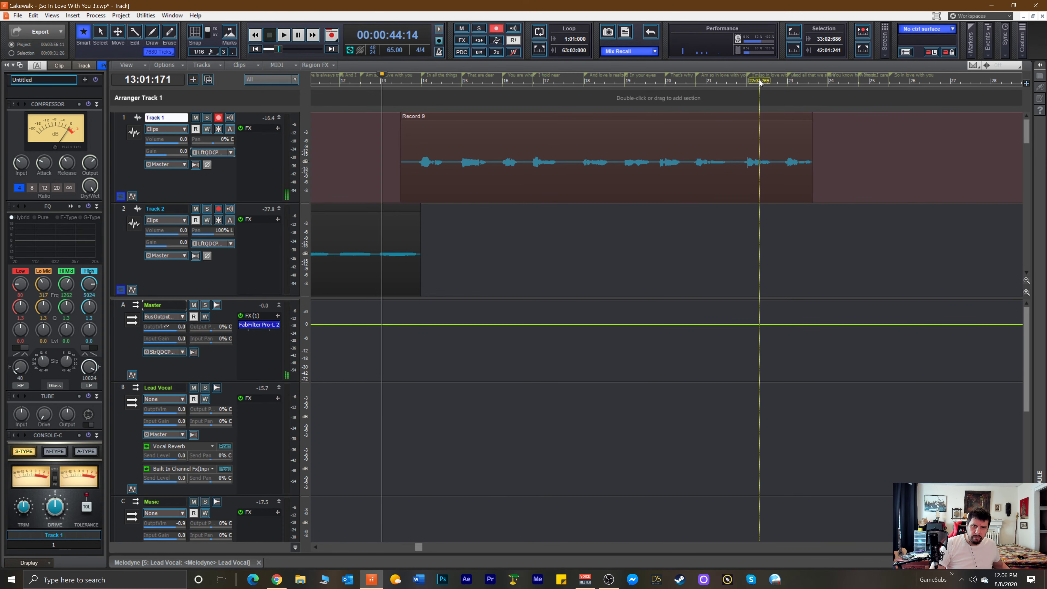
Try two replacement vocal takes on Track 1 from about measure 22 and undo the last recording.
key(space)
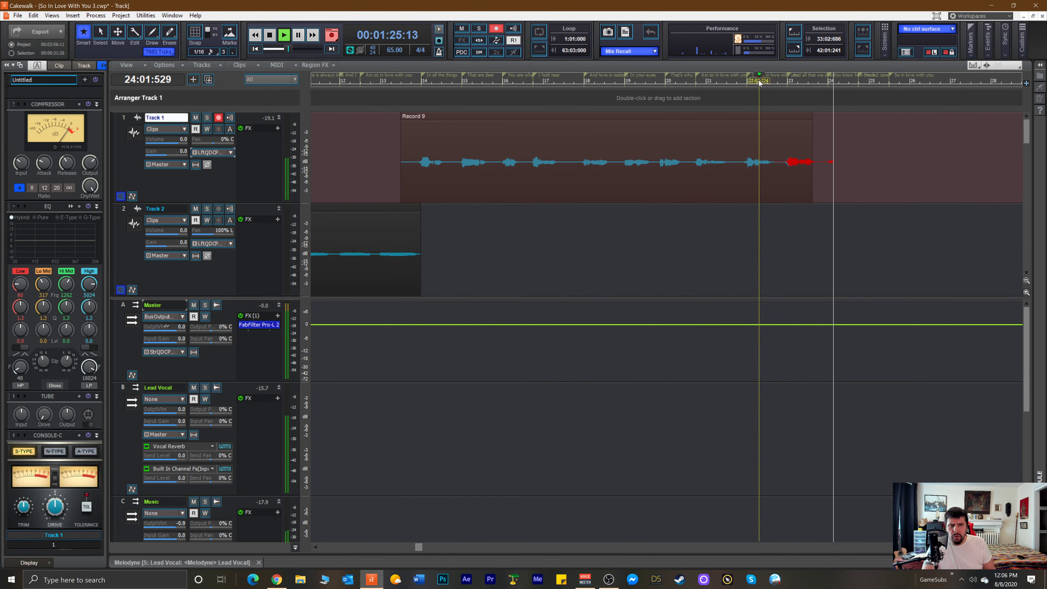
key(space)
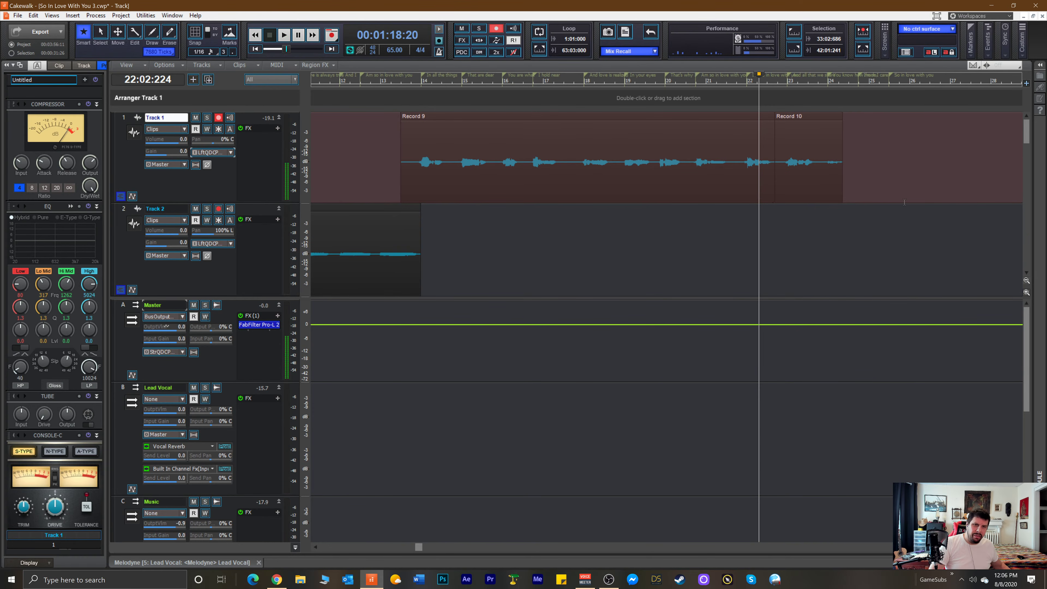
key(ctrl+Right)
key(ctrl+Right)
key(ctrl+Right)
key(ctrl+Right)
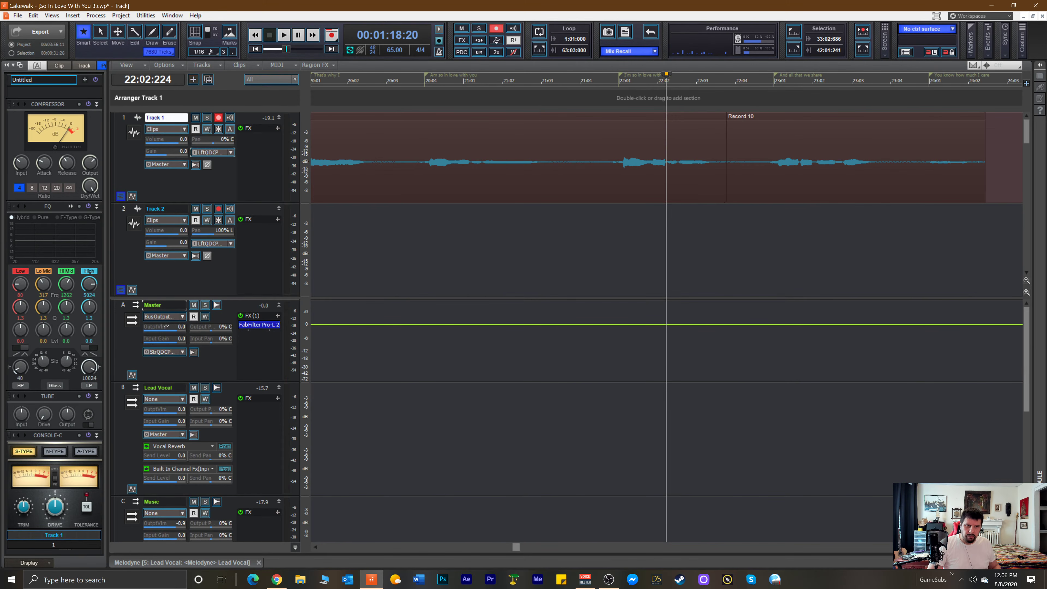
key(space)
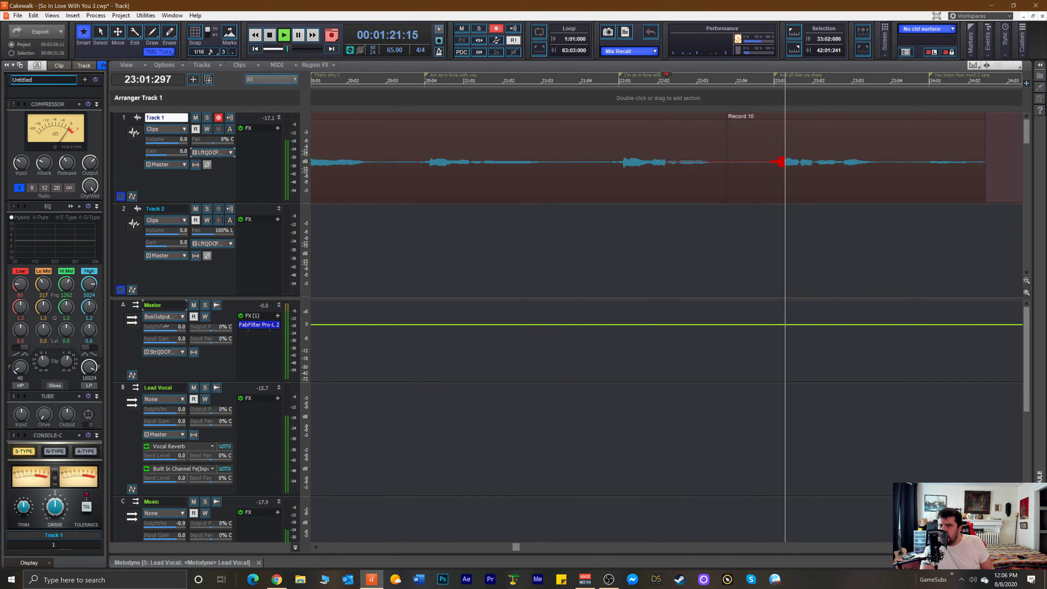
key(space)
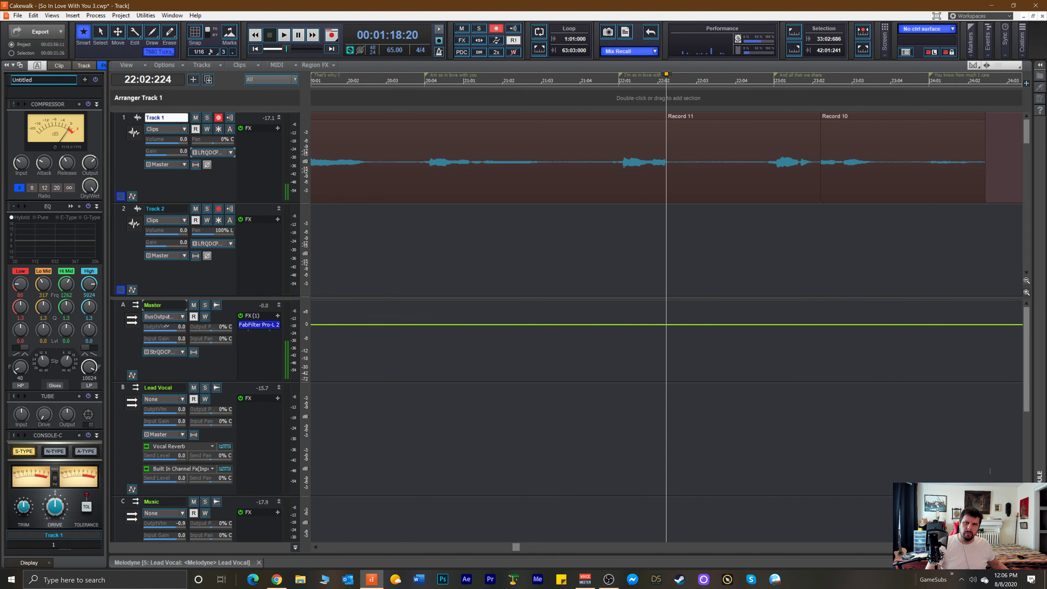
click(33, 15)
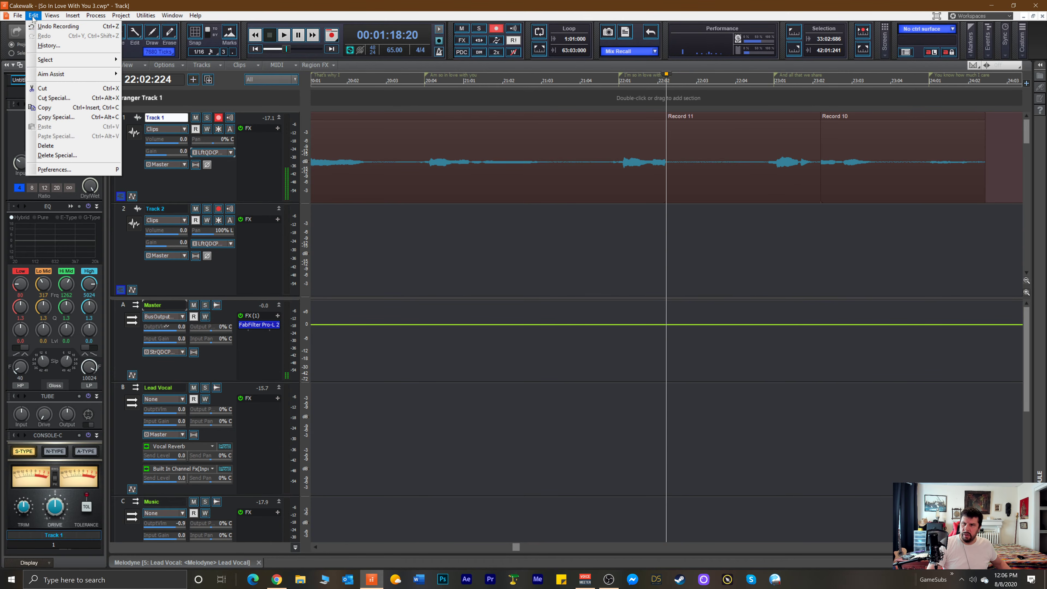
click(37, 25)
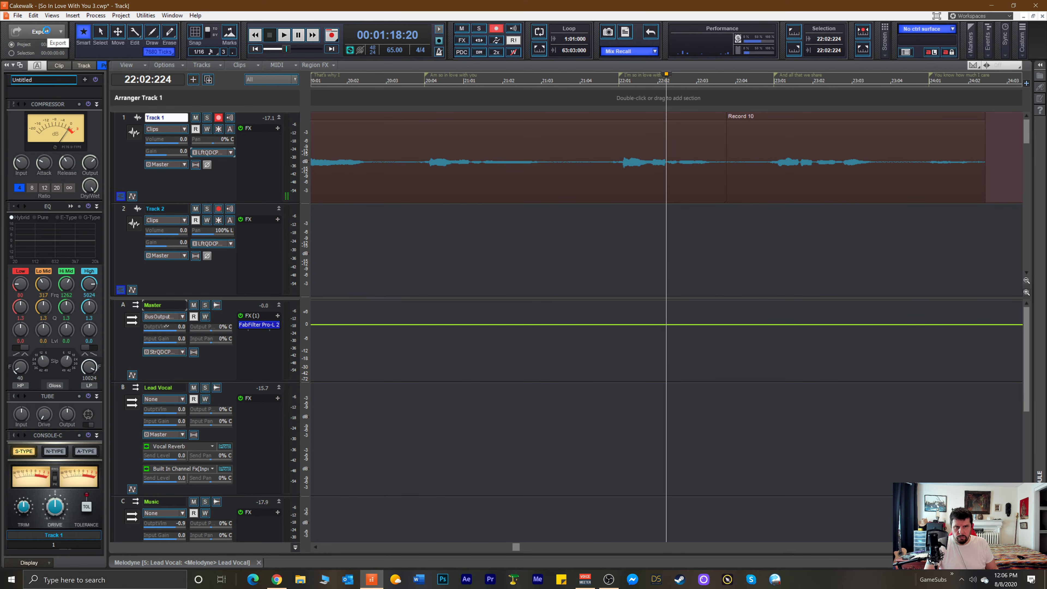
Re-record the Track 1 vocal from measure 22 beat 2 to about the end of measure 26.
key(space)
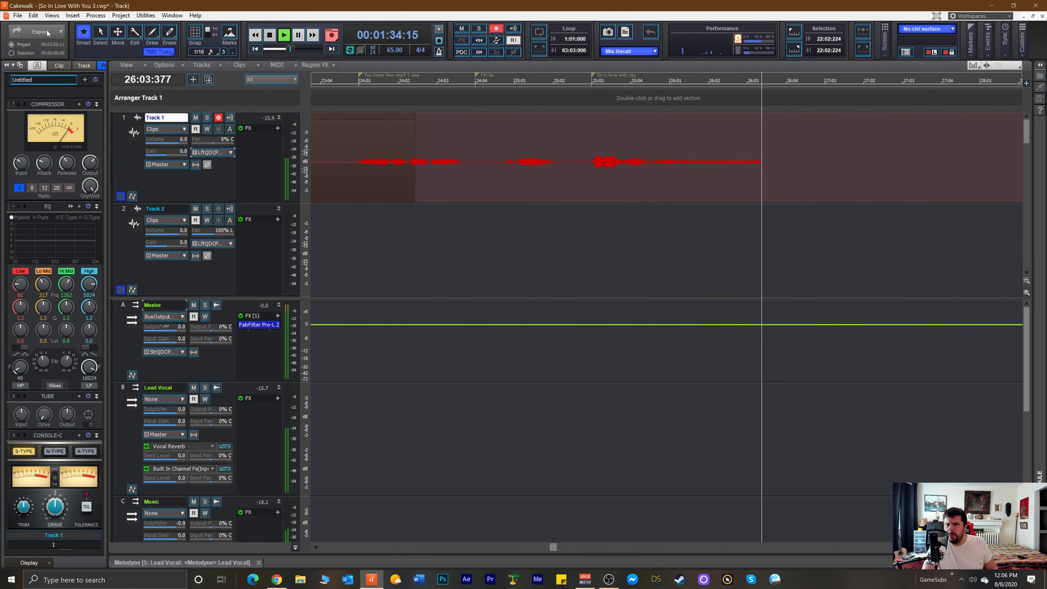
key(space)
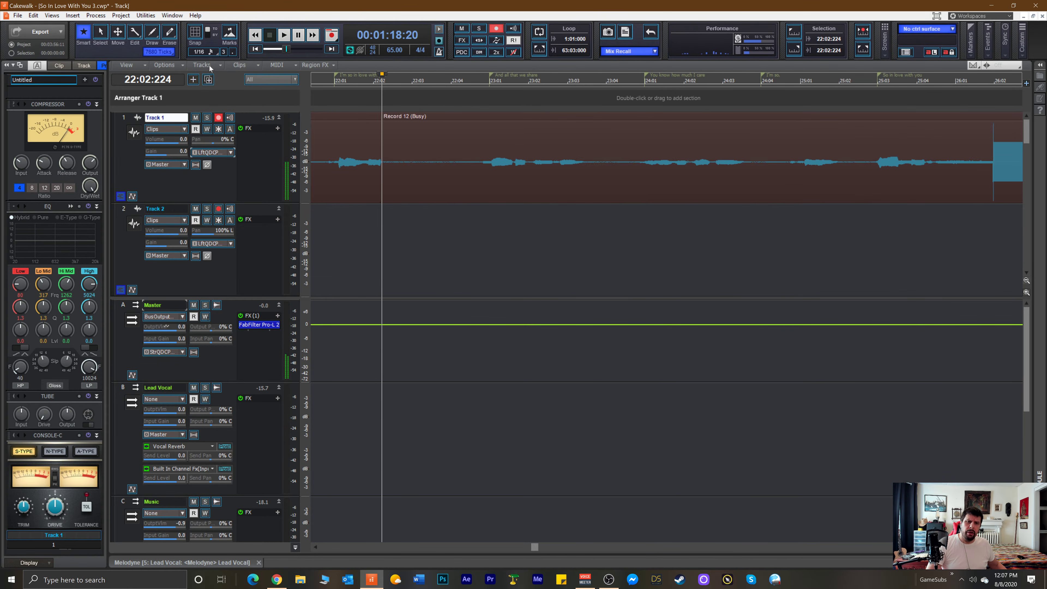
Try punching in a short replacement vocal on Track 1 around beat 4 of measure 24.
click(628, 80)
key(space)
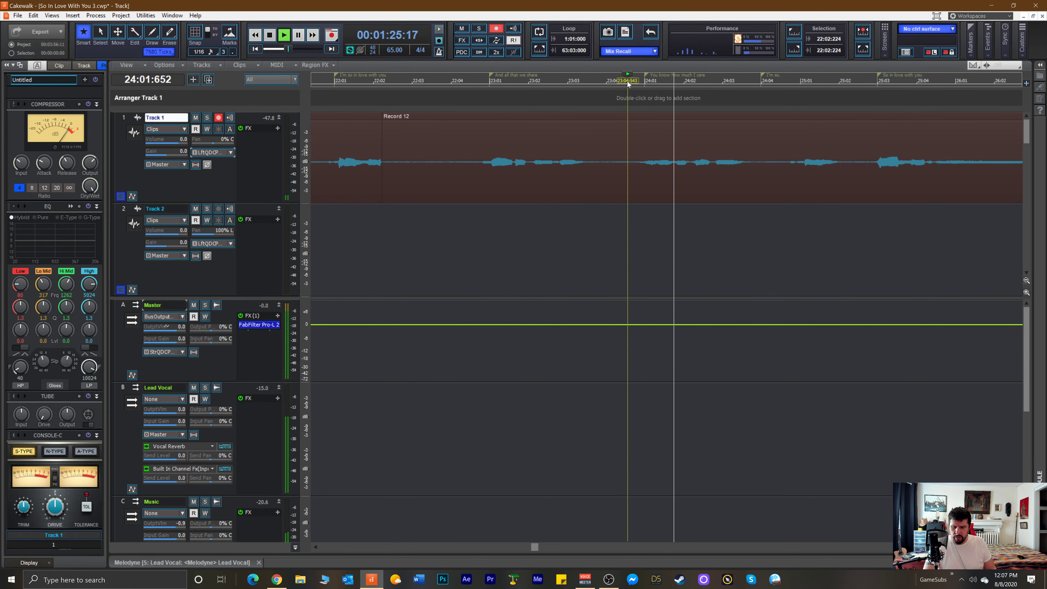
key(r)
key(space)
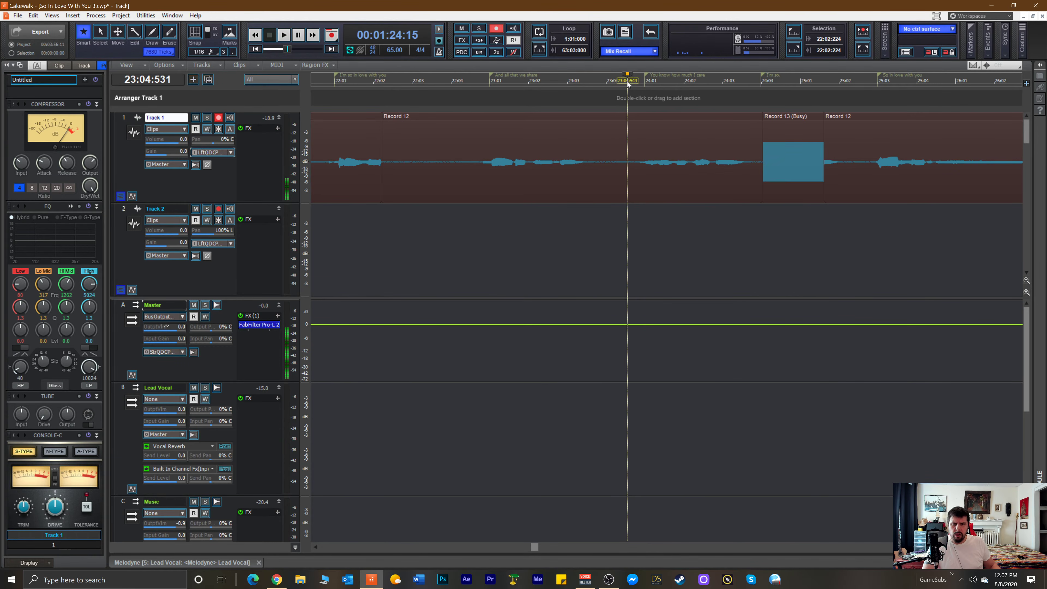
Punch in a new Track 1 vocal during playback from about measure 24 beat 3 to the end of measure 26.
key(space)
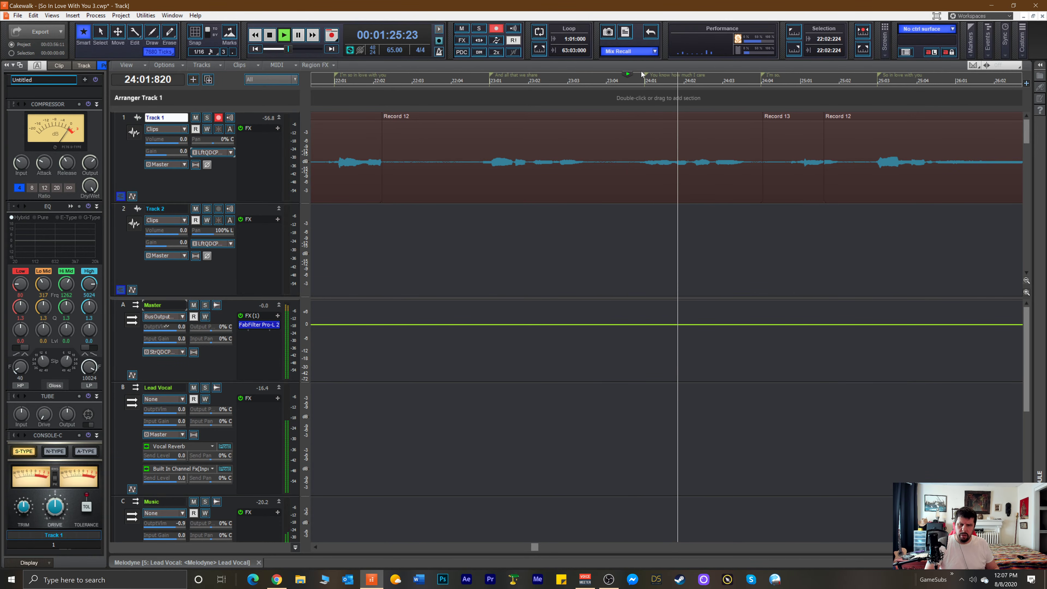
key(r)
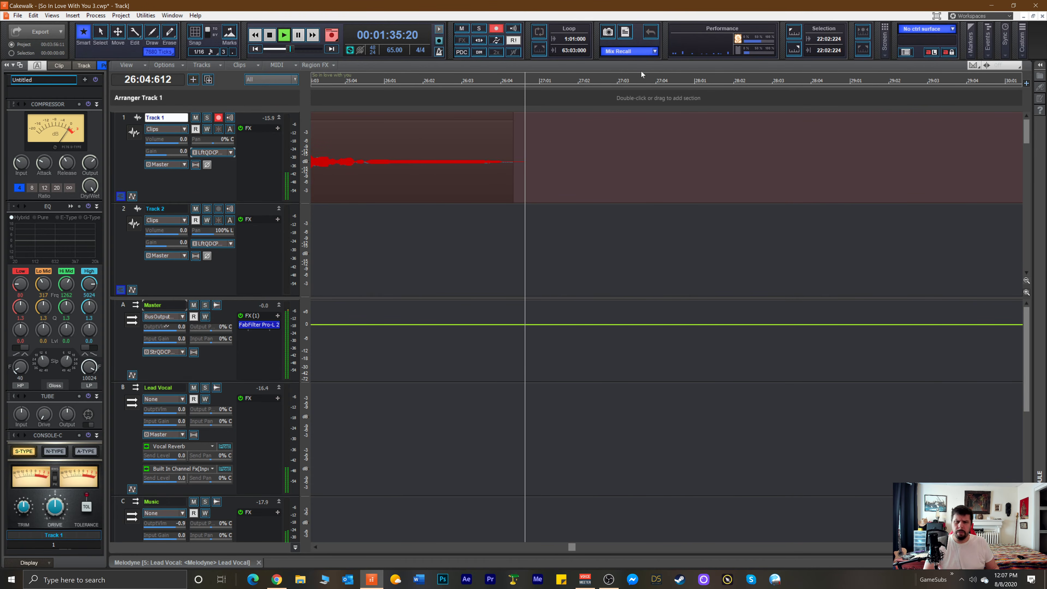
key(space)
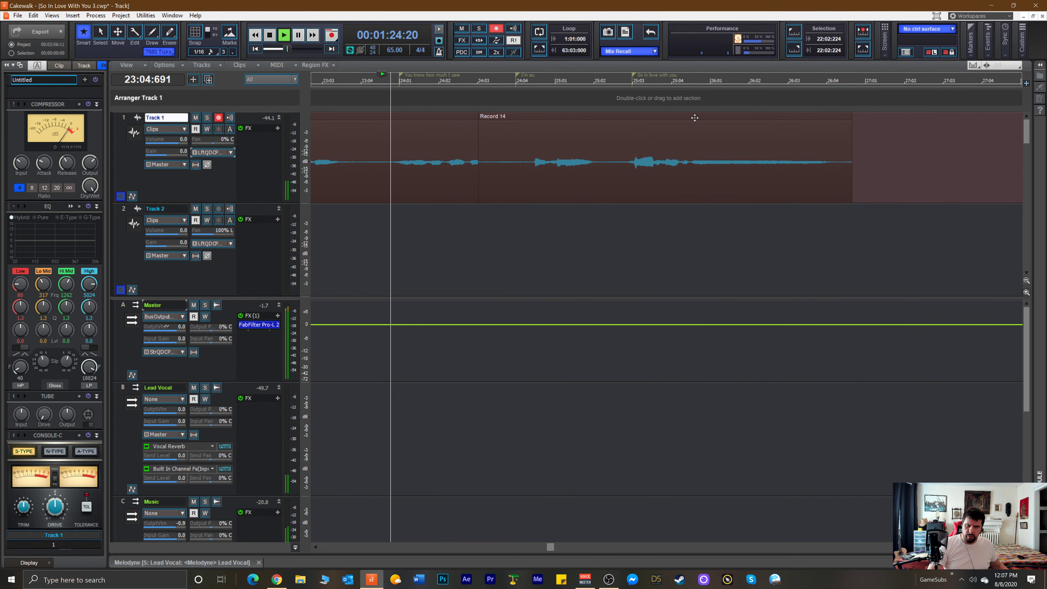
key(space)
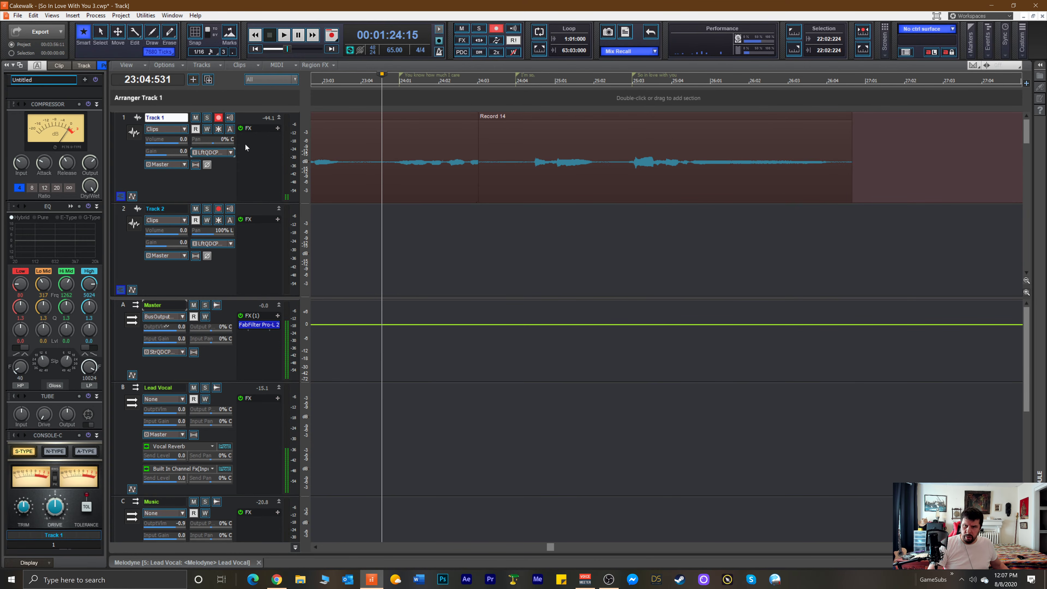
Re-record the Track 1 vocal from about measure 23 beat 3 to measure 24 beat 3 and play back the passage.
click(325, 81)
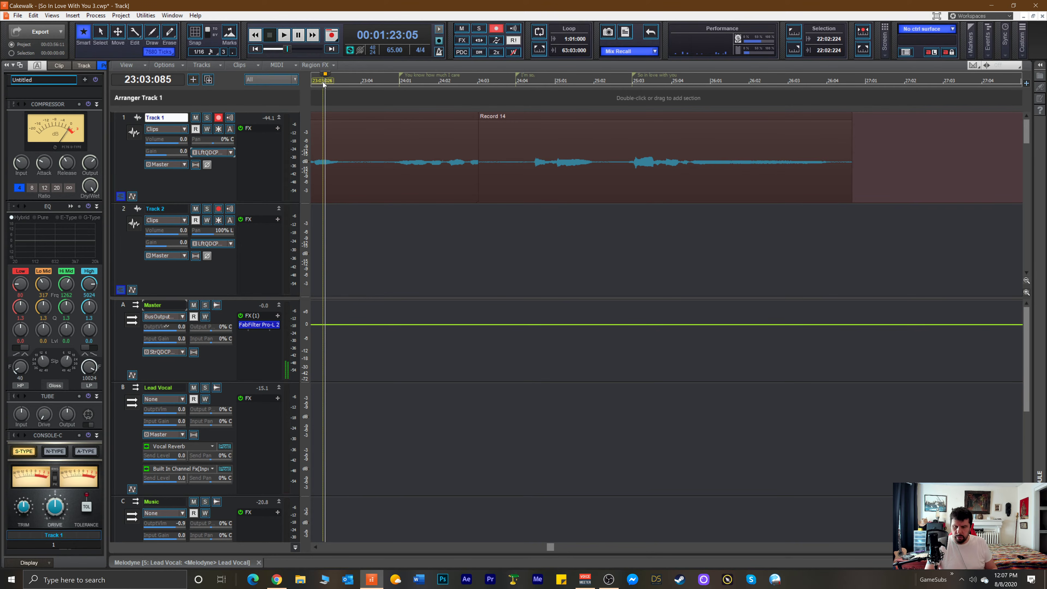
key(space)
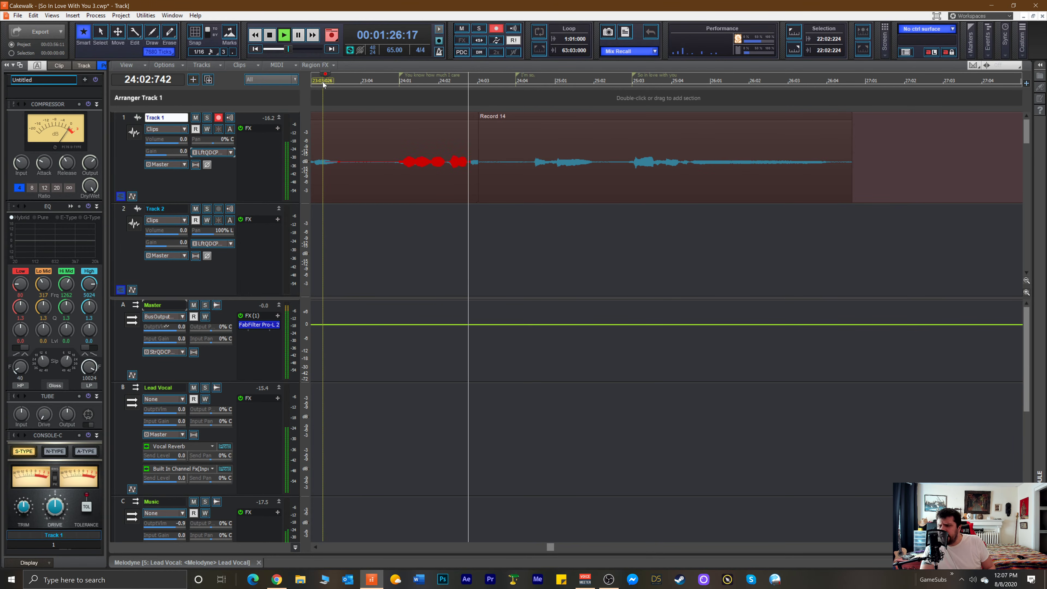
key(space)
key(space)
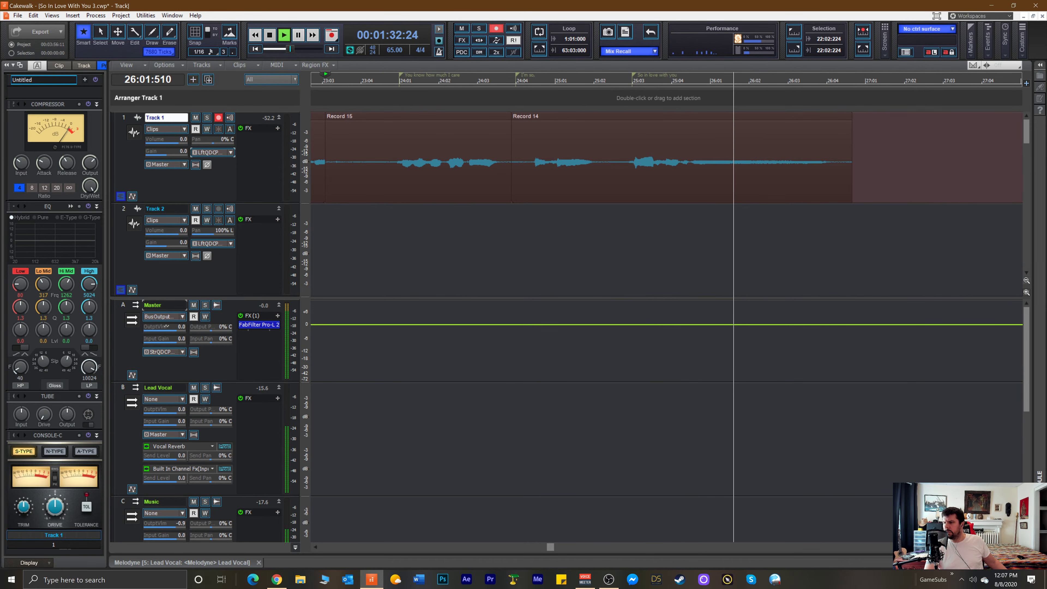
key(space)
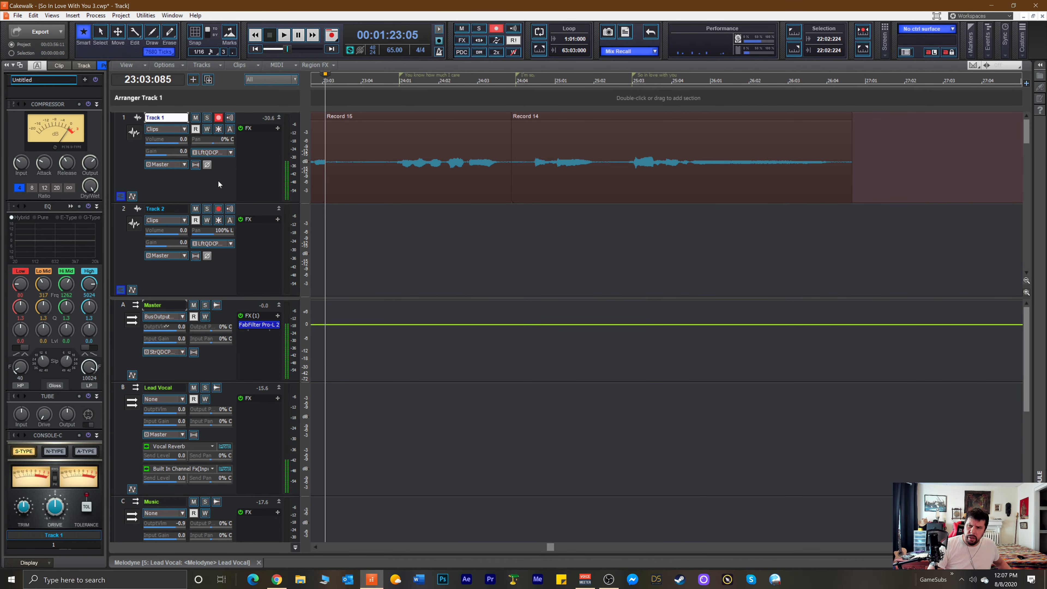
Switch to Voicemeeter during playback to check the QUAD-CAPTURE input levels, then return to Cakewalk.
key(space)
click(584, 579)
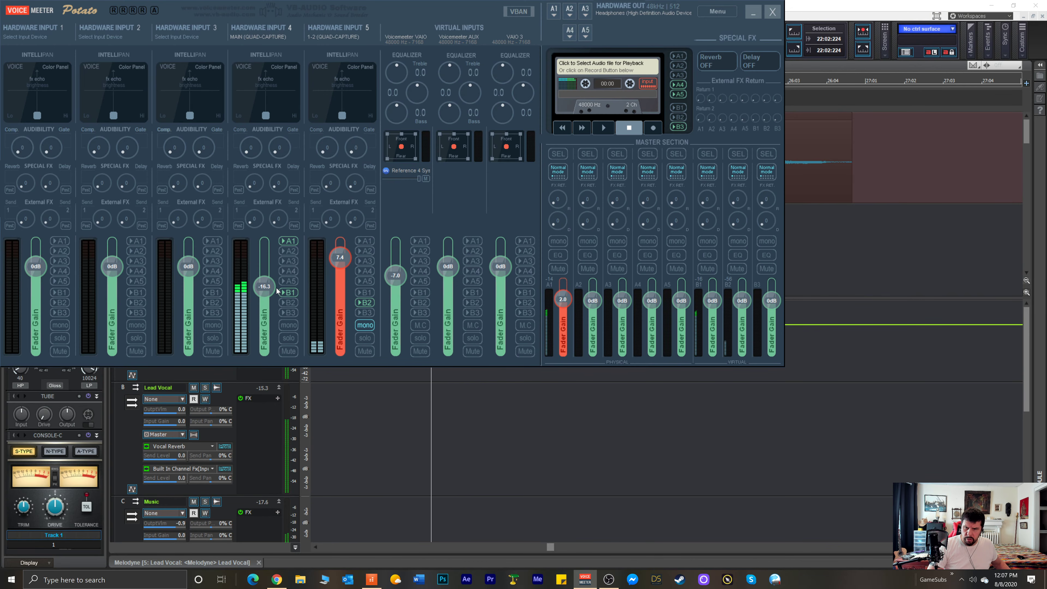
click(751, 11)
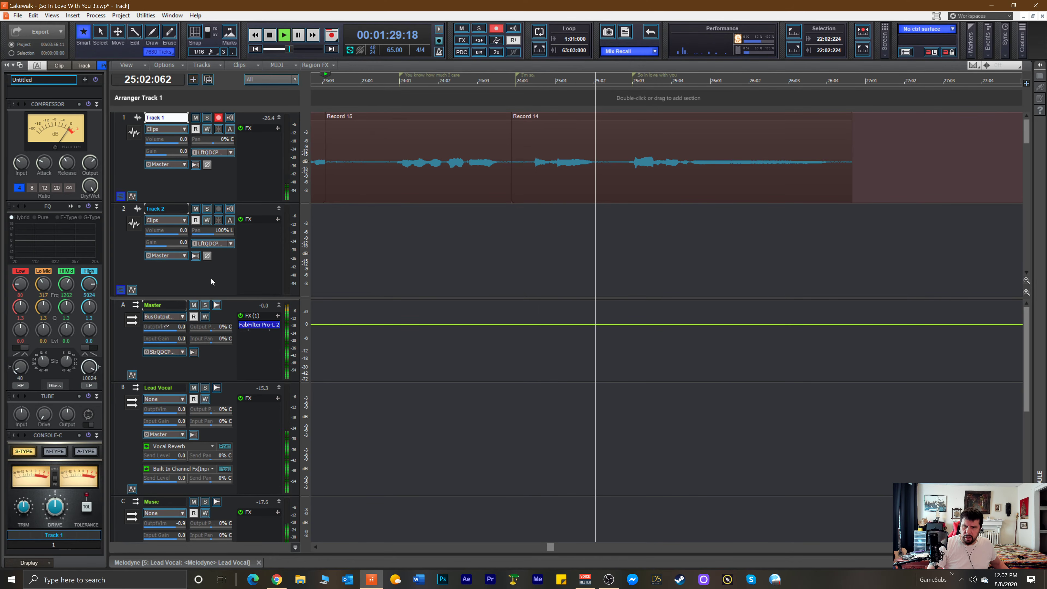
Lower Track 1's volume to -5.2 and play back the passage from measure 23.
key(space)
click(231, 209)
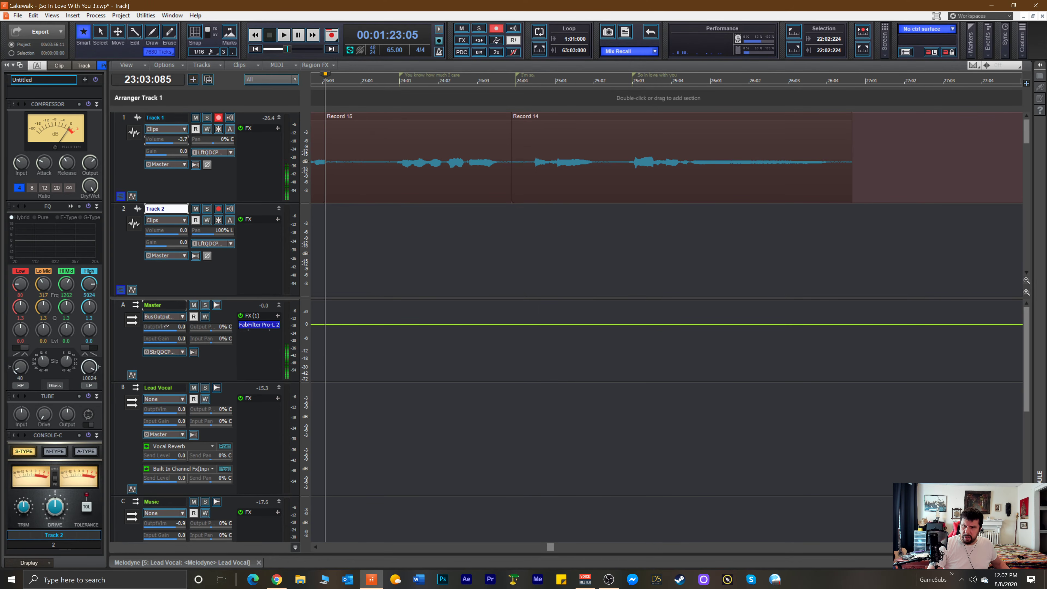
key(space)
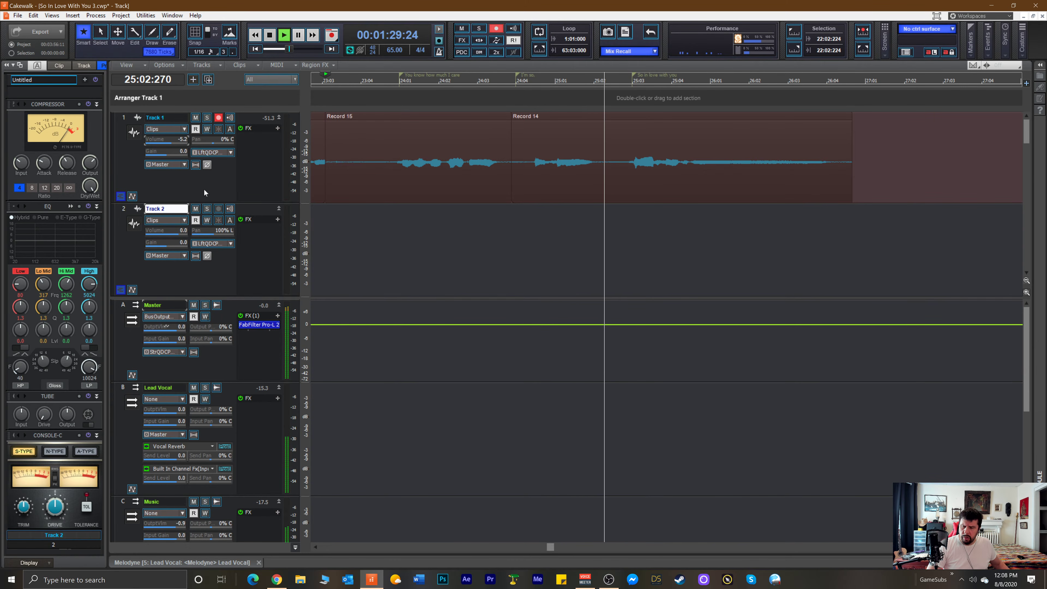
key(space)
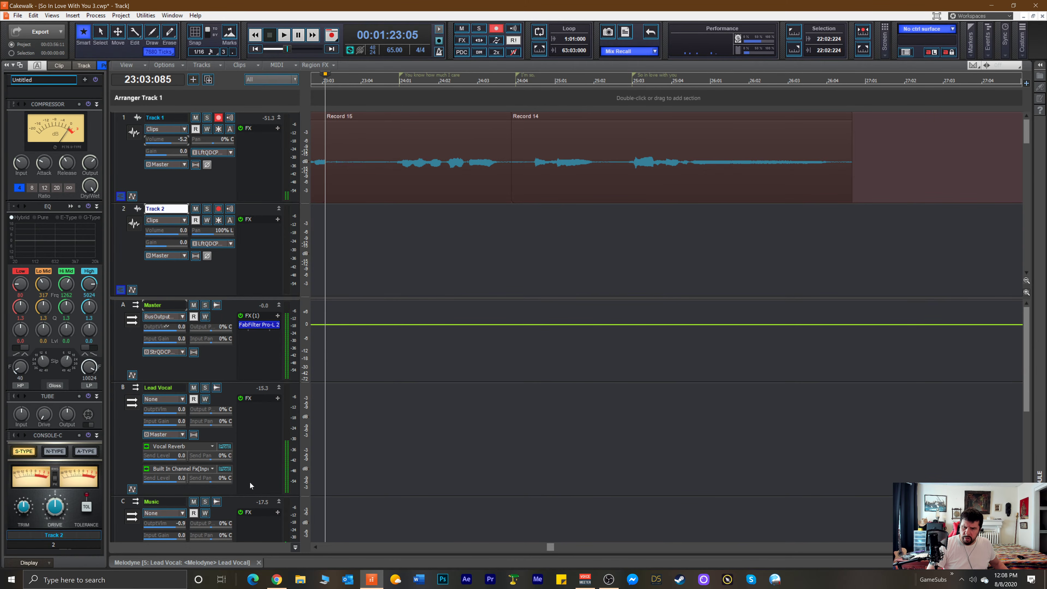
Check the Master bus's FabFilter Pro-L 2 limiter during playback and set Track 1's volume to -3.7.
double_click(259, 326)
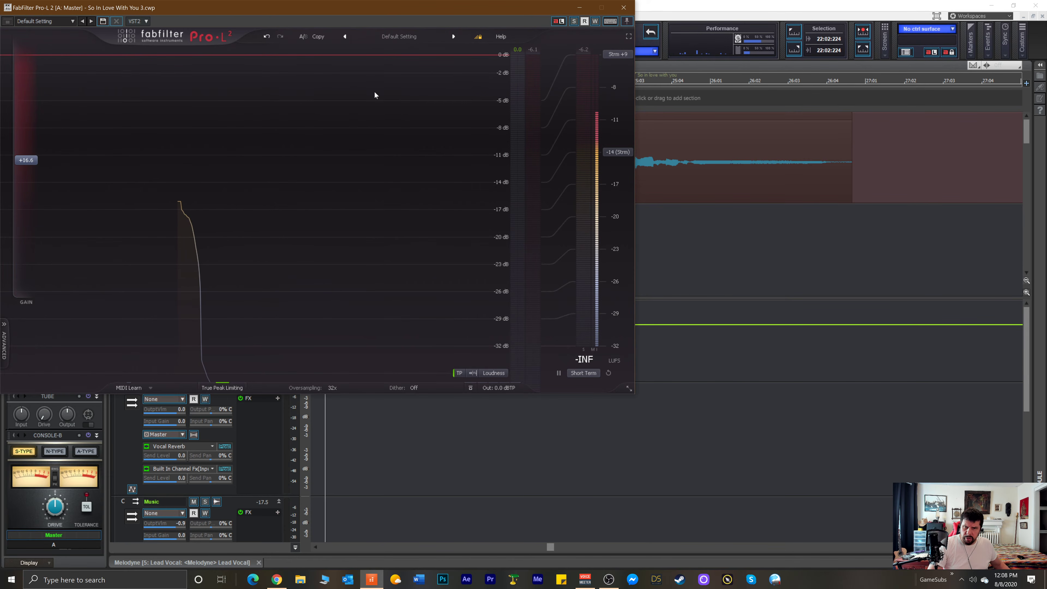
key(space)
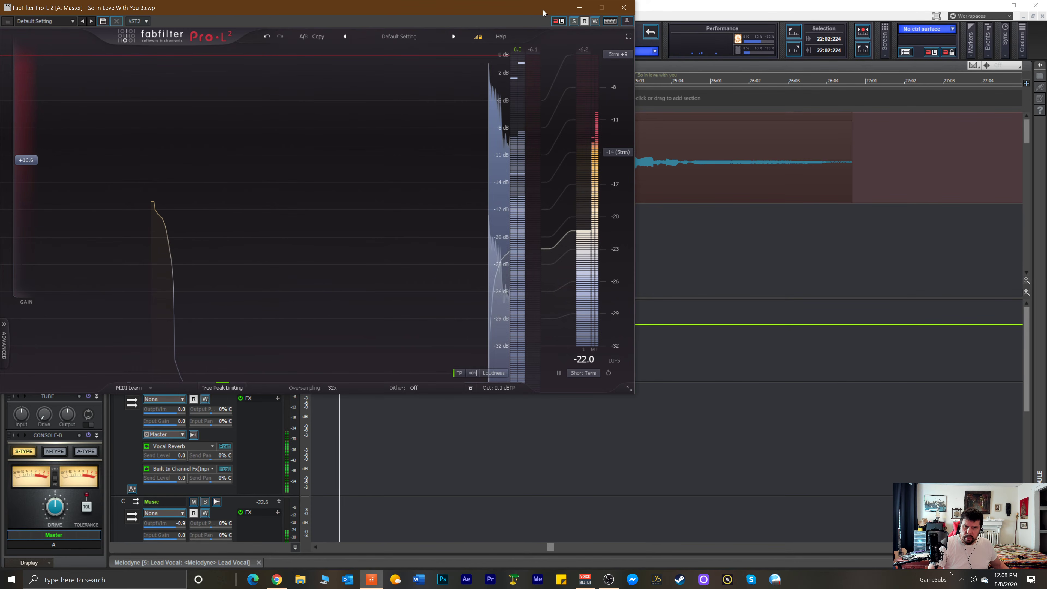
click(583, 11)
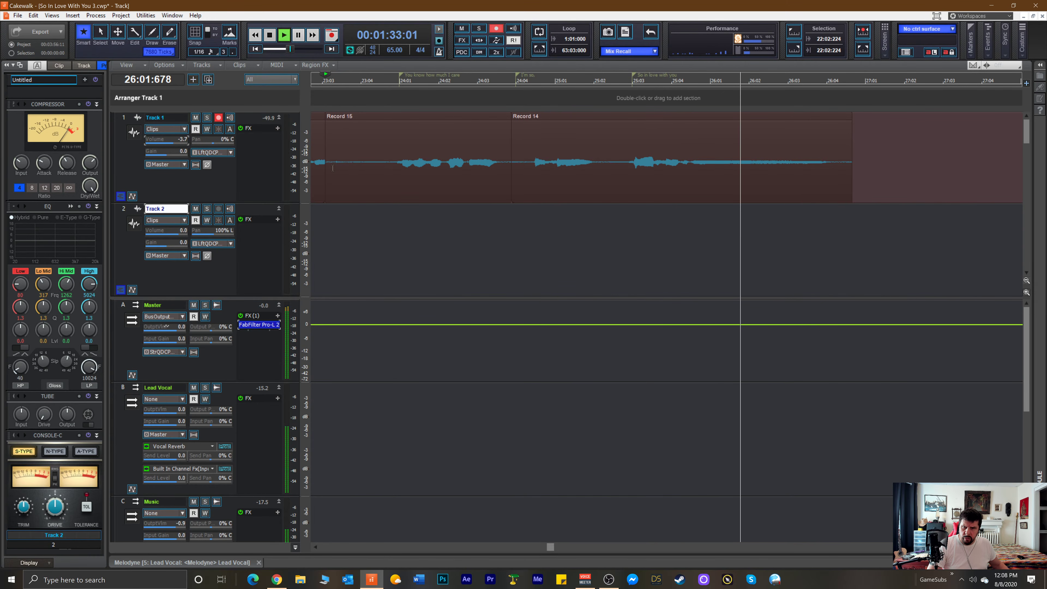
key(space)
drag(553, 550, 534, 546)
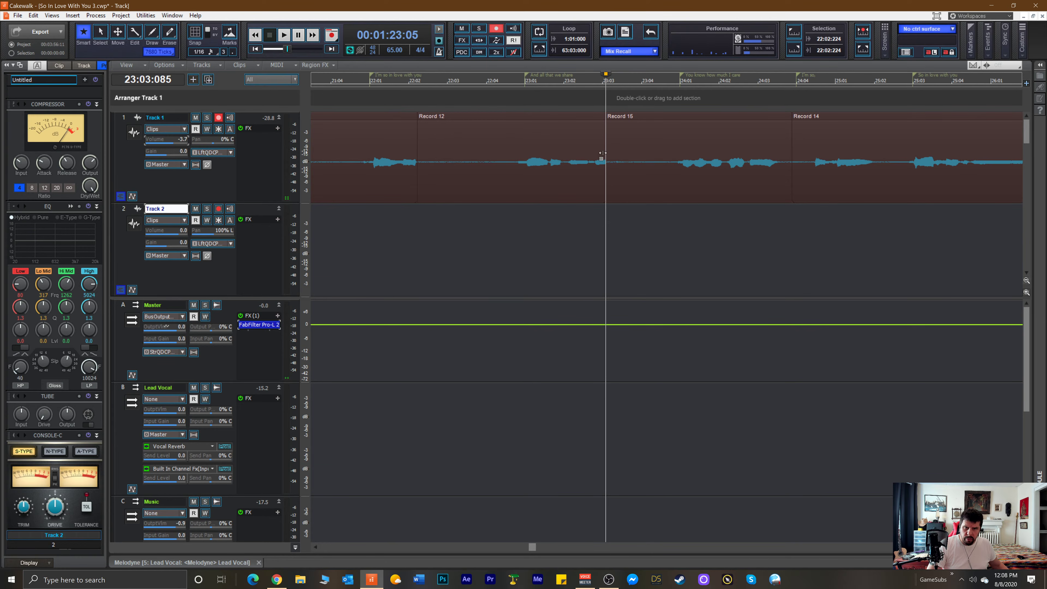
Show Track 1's take lanes and play back the vocal from measure 23 beat 3.
click(121, 196)
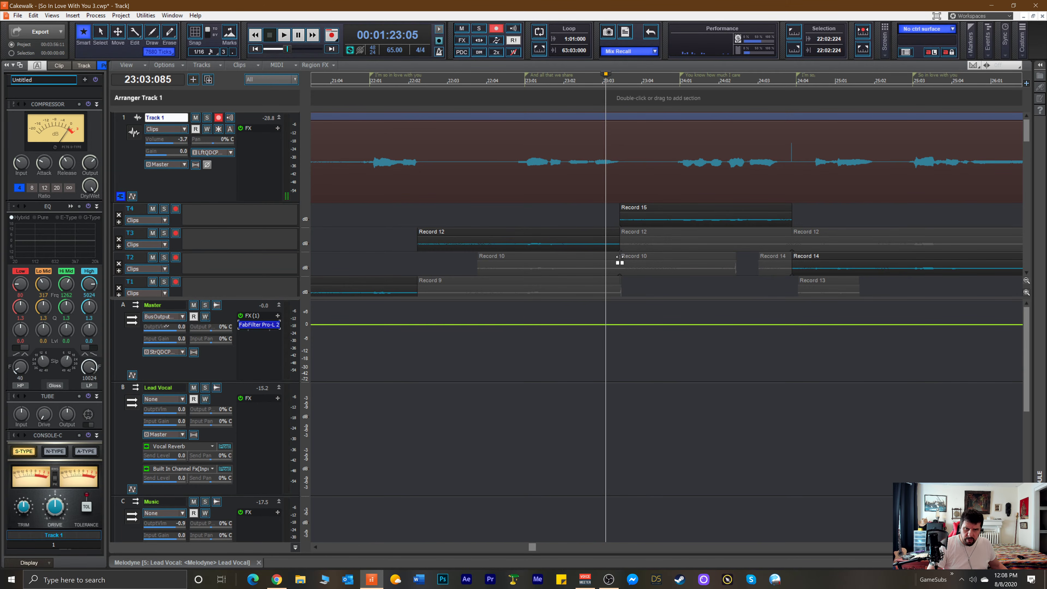
key(space)
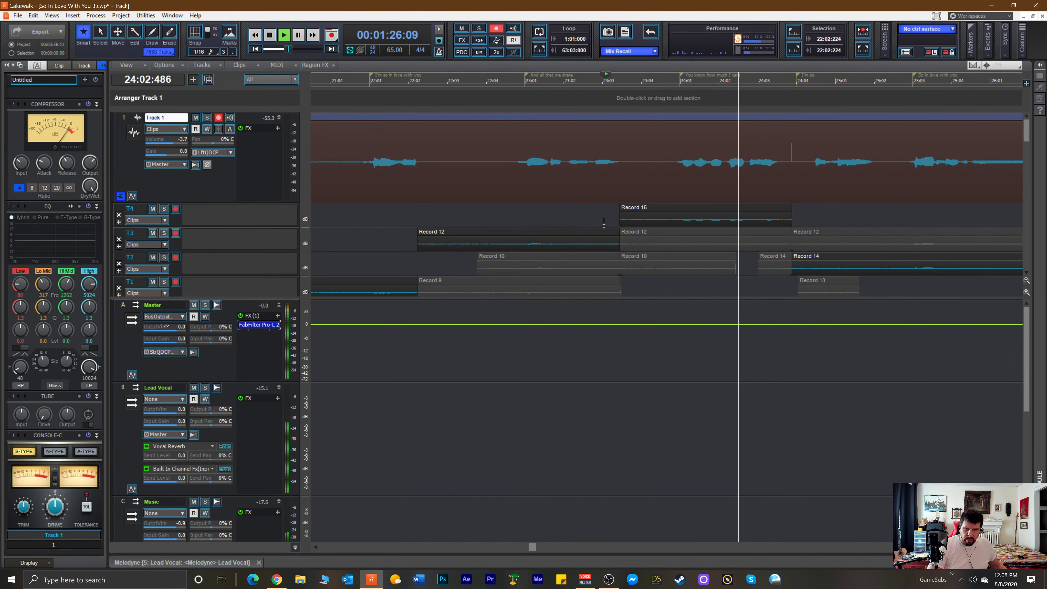
key(space)
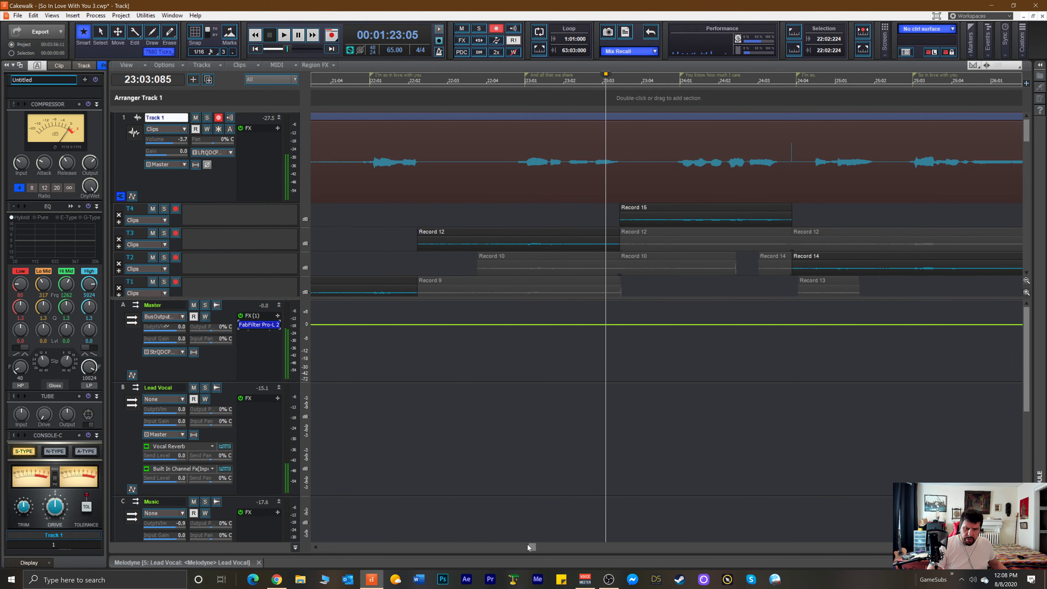
Disarm Track 1, insert a new audio track above it near measure 13, and expand the new track's strip.
drag(530, 547, 436, 554)
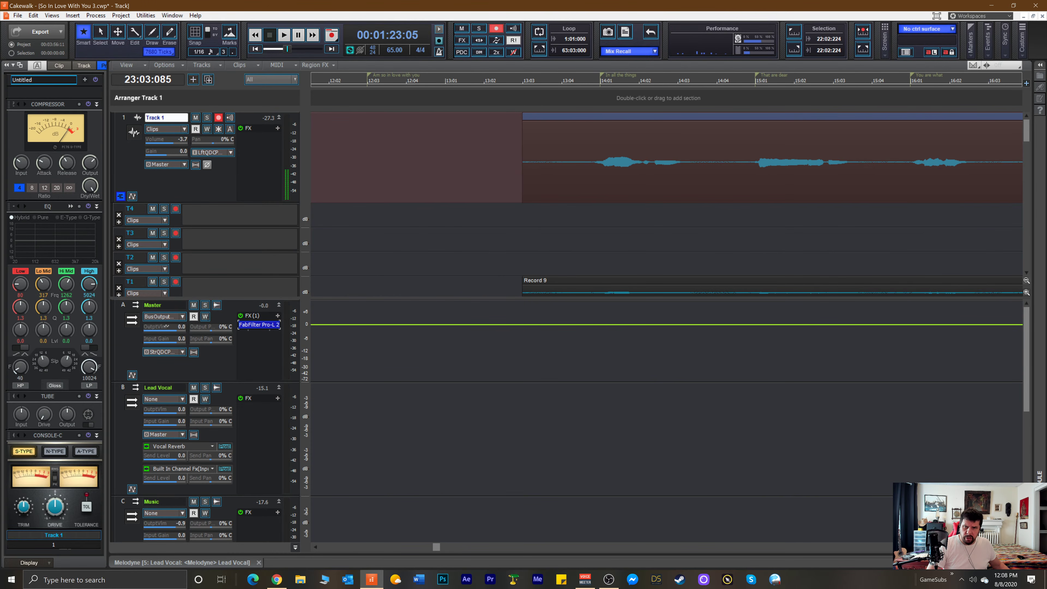
click(218, 118)
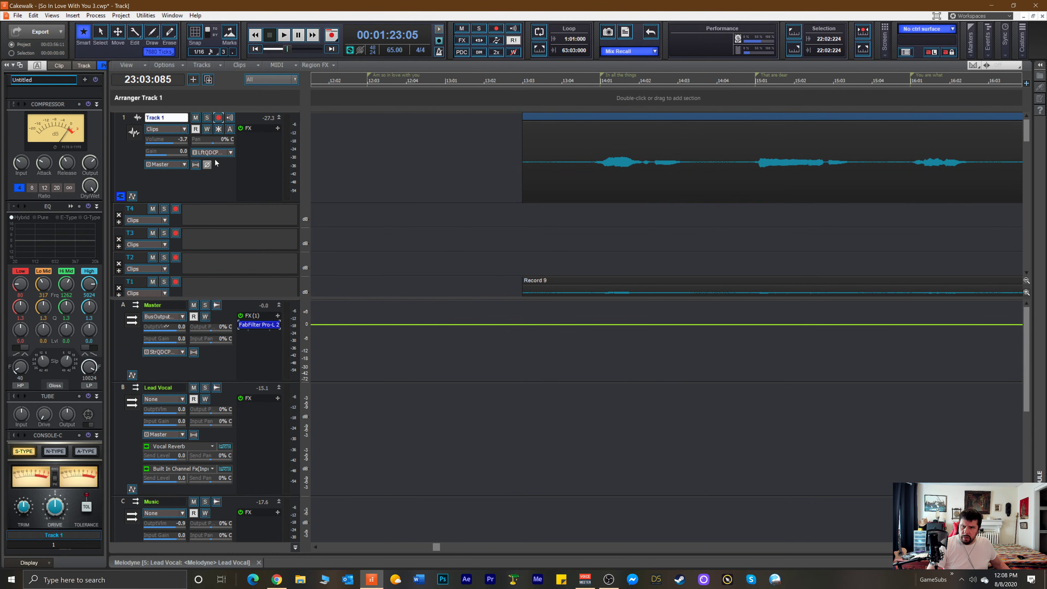
right_click(214, 176)
click(241, 183)
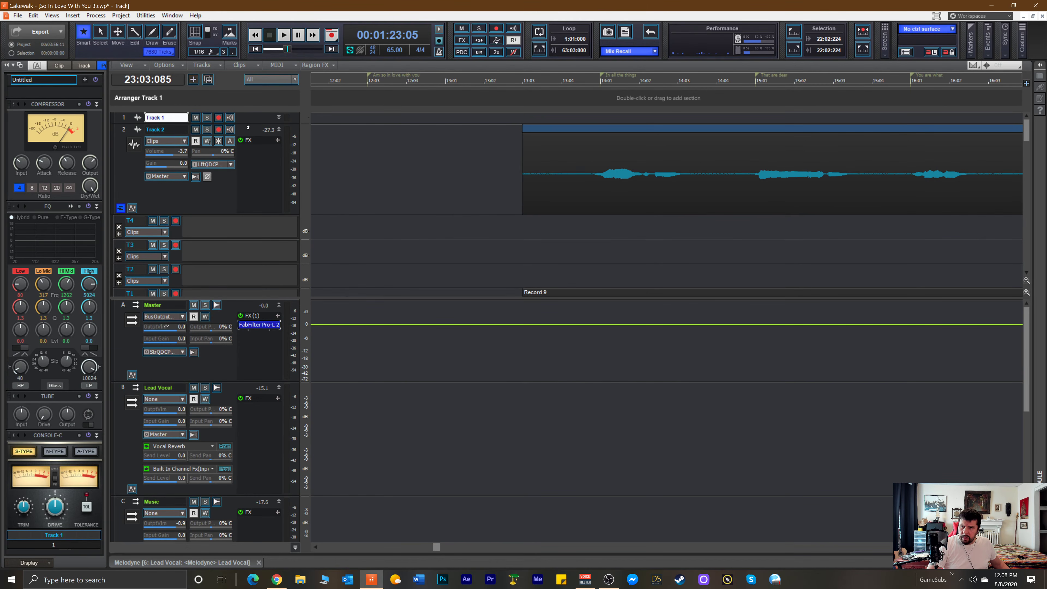
double_click(255, 123)
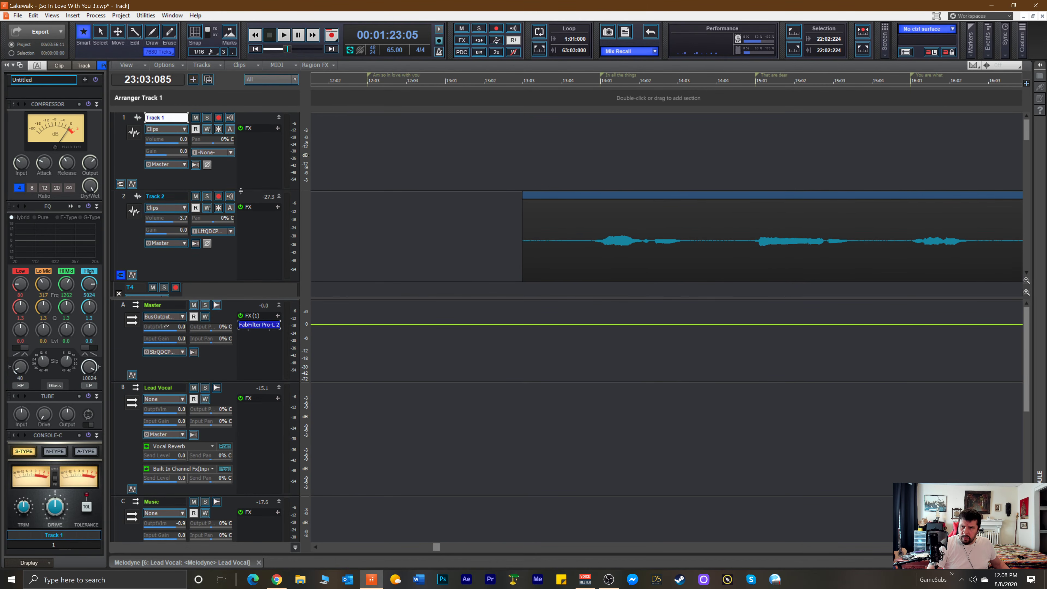
Arm the new Track 1 for recording and set its input to the left QUAD-CAPTURE channel.
click(218, 118)
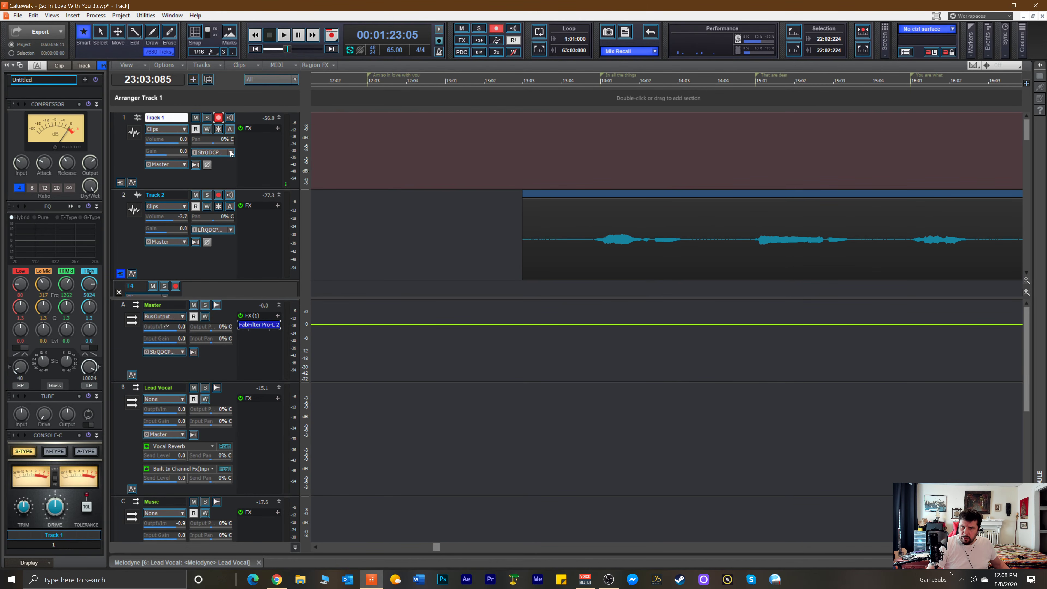
click(230, 152)
mouse_move(289, 173)
click(389, 172)
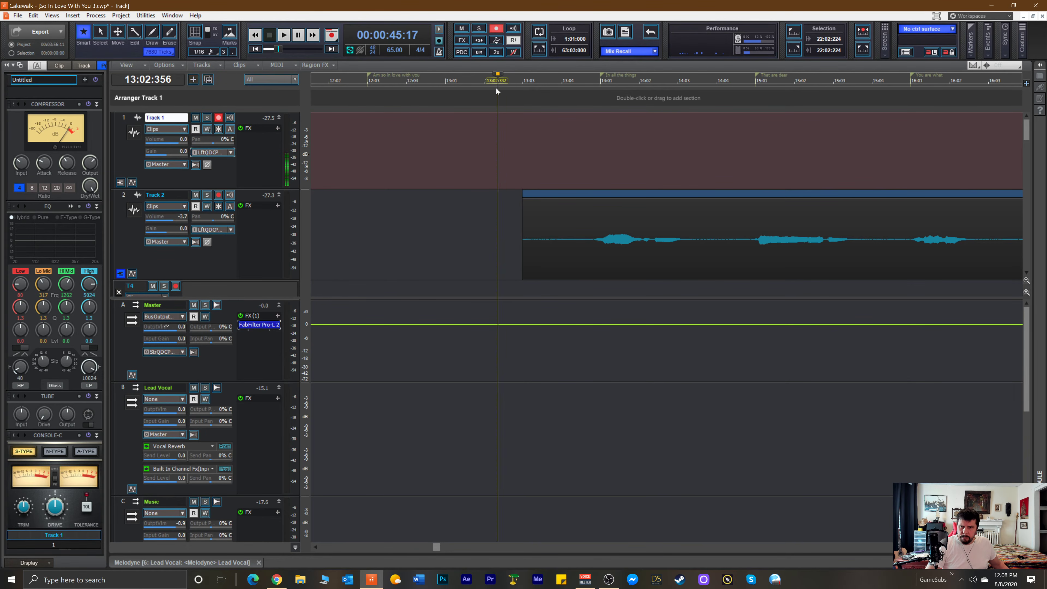
Record a doubled vocal take on Track 1 from about measure 13 beat 3 to the end of measure 26.
key(space)
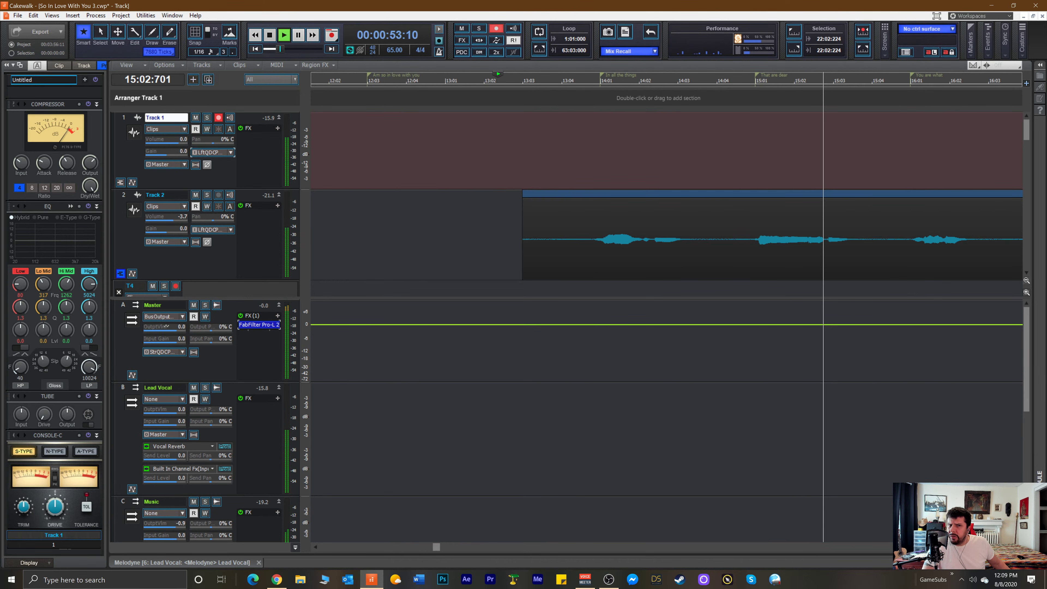
key(space)
key(space)
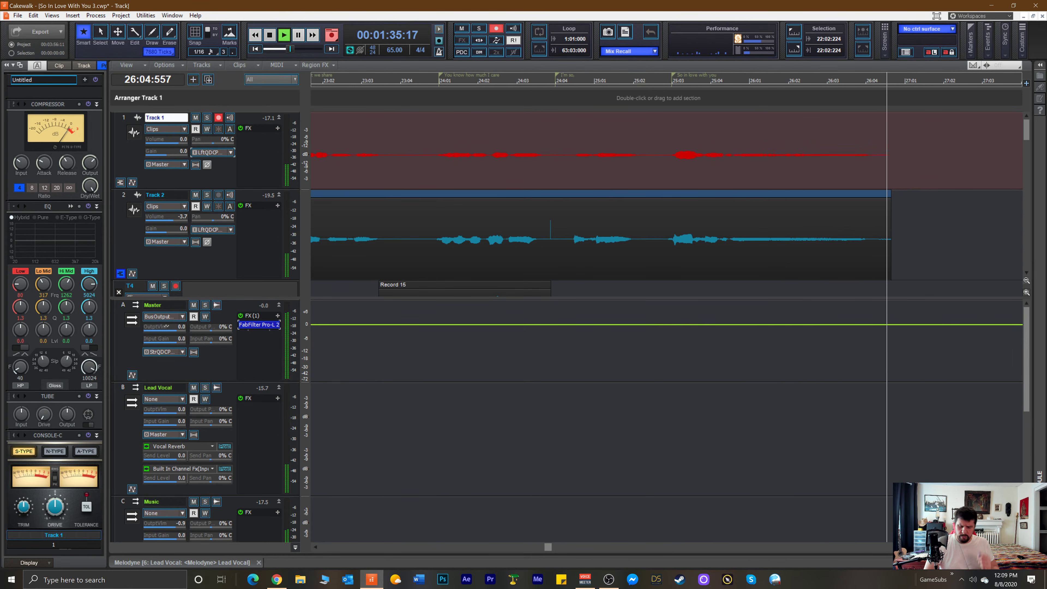
key(space)
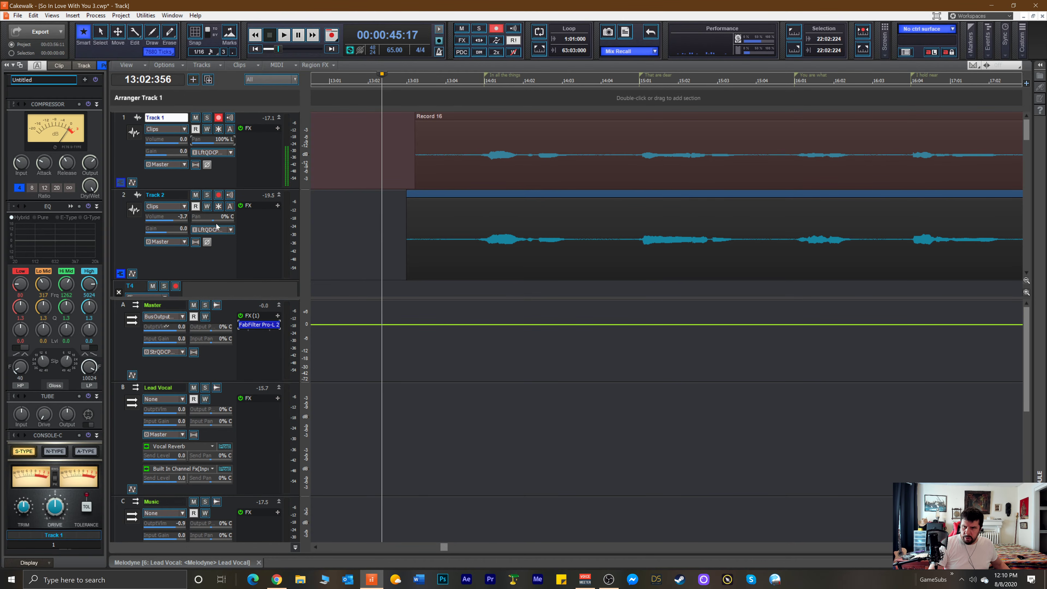
Pan Track 1 100% left and Track 2 100% right, and play back the doubled vocals from measure 13.
key(space)
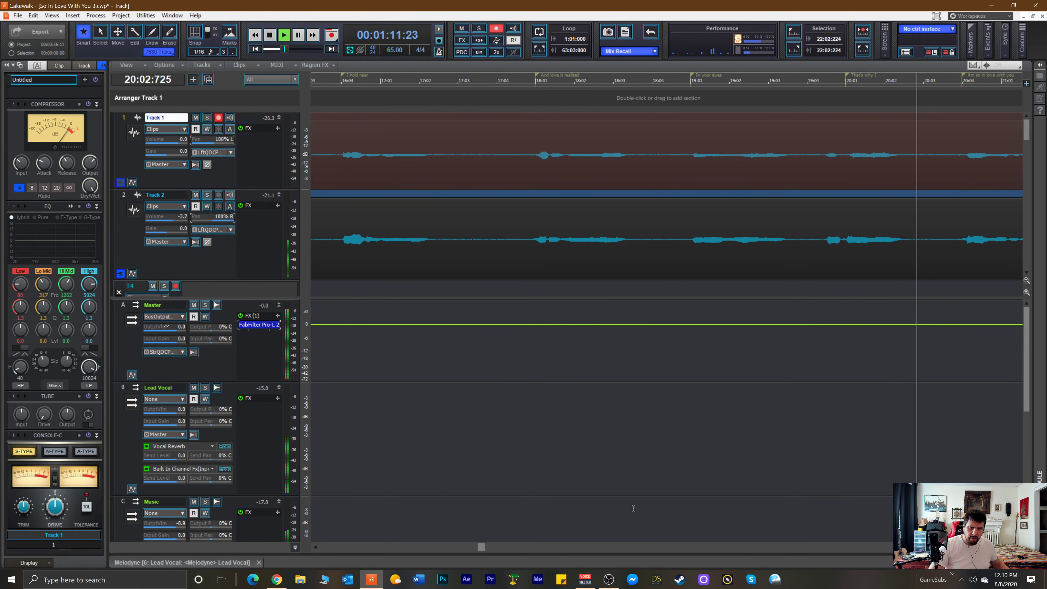
click(488, 547)
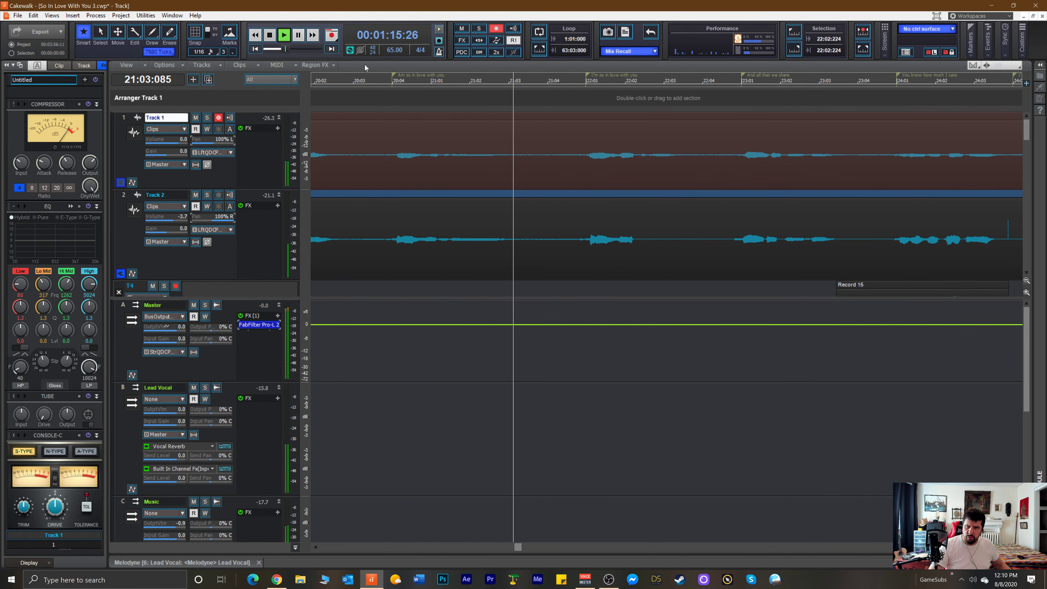
key(space)
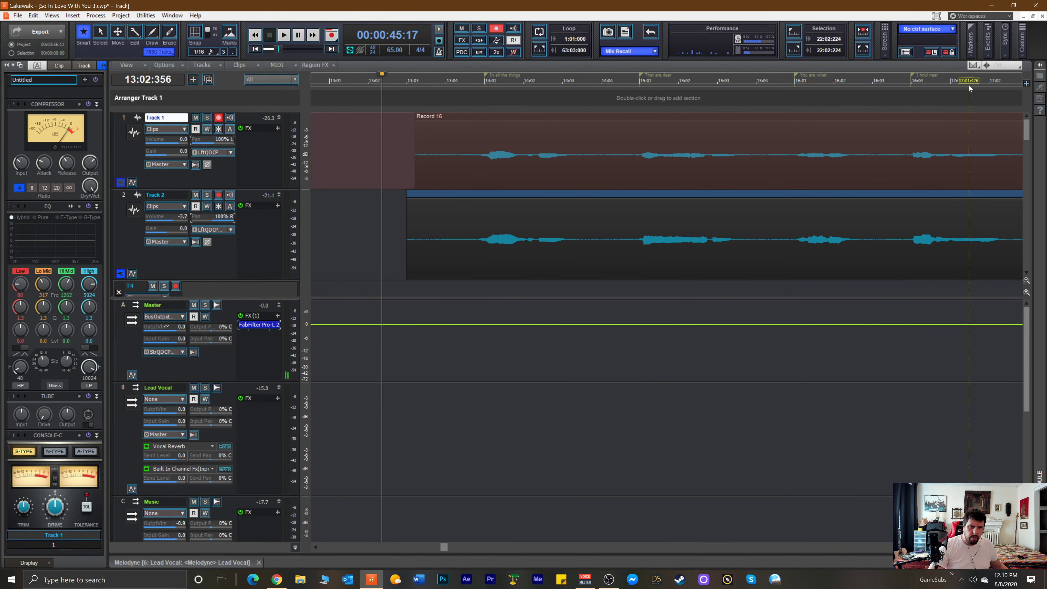
key(space)
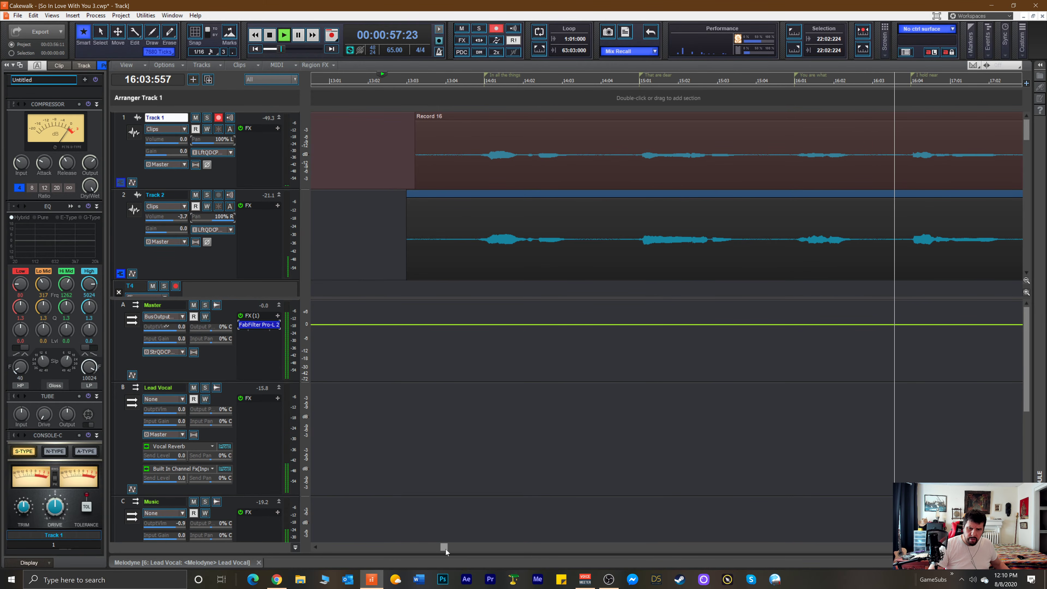
key(space)
key(space)
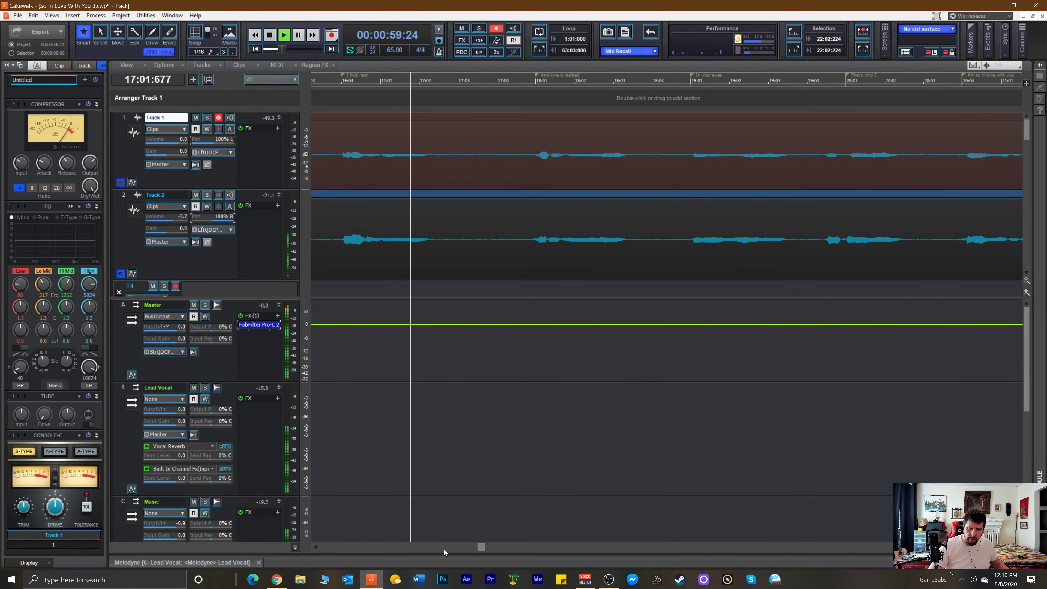
key(space)
Set the play position to about measure 40 beat 3, ahead of the next vocal passage, and play from there.
drag(448, 550, 666, 539)
scroll(691, 257, down, 5)
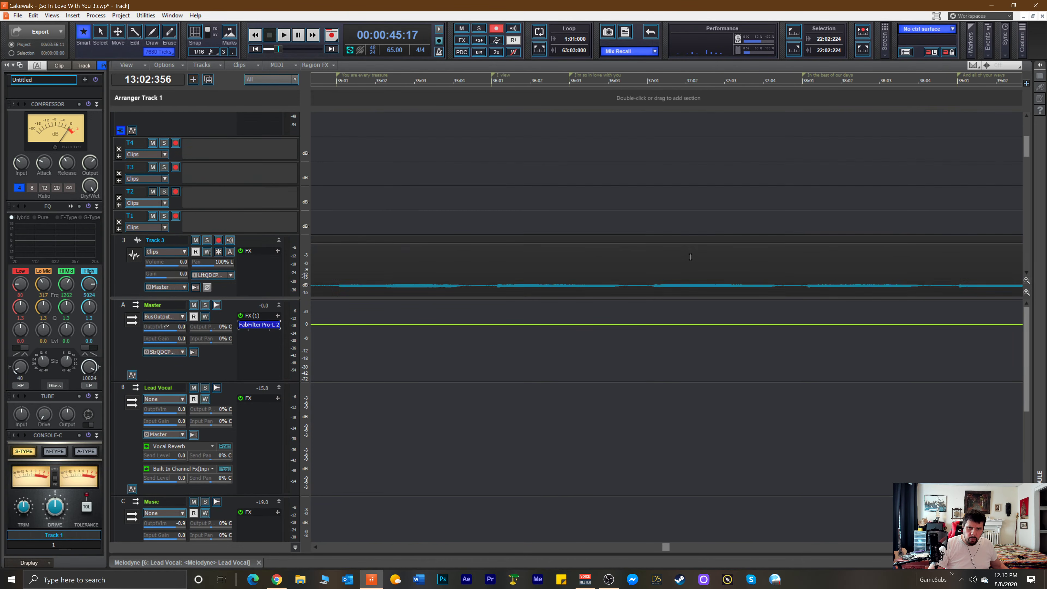
scroll(691, 256, down, 2)
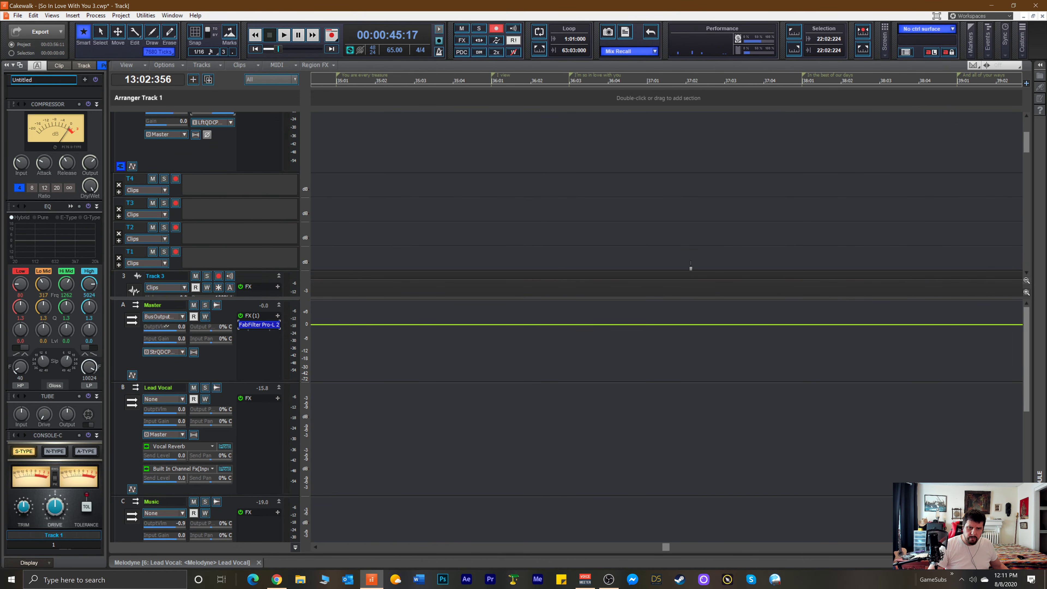
drag(667, 548, 718, 549)
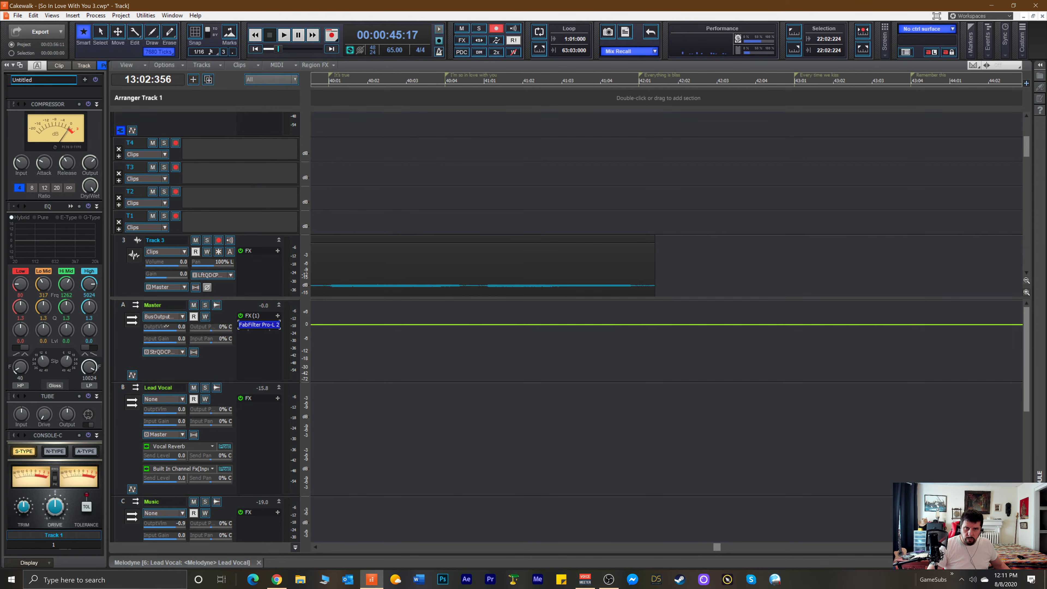
click(463, 76)
click(464, 83)
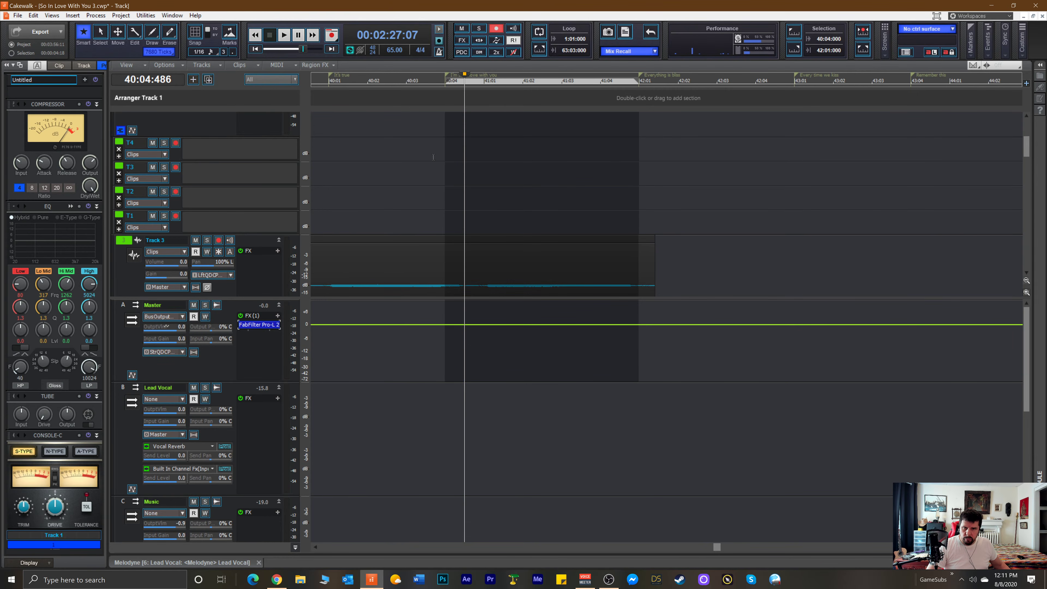
click(433, 157)
key(space)
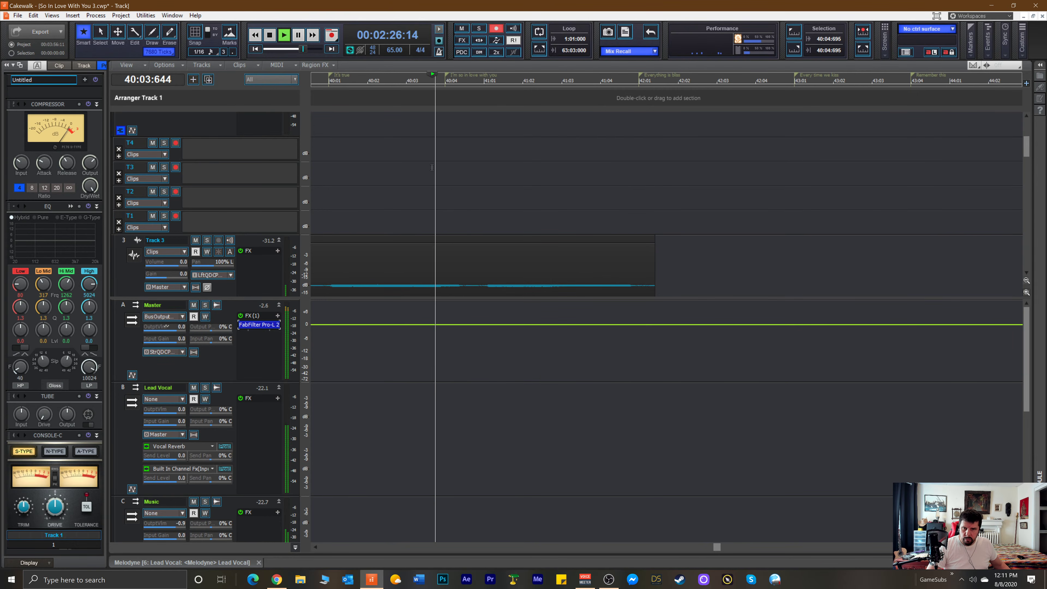
key(space)
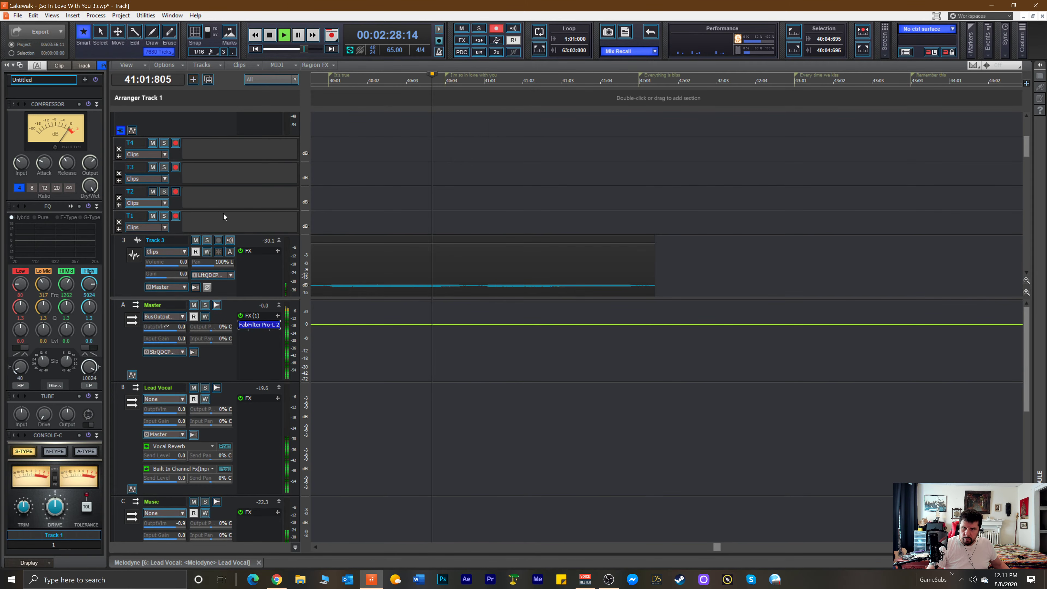
Arm Track 2 for recording and disarm Track 1.
scroll(227, 205, up, 3)
click(219, 194)
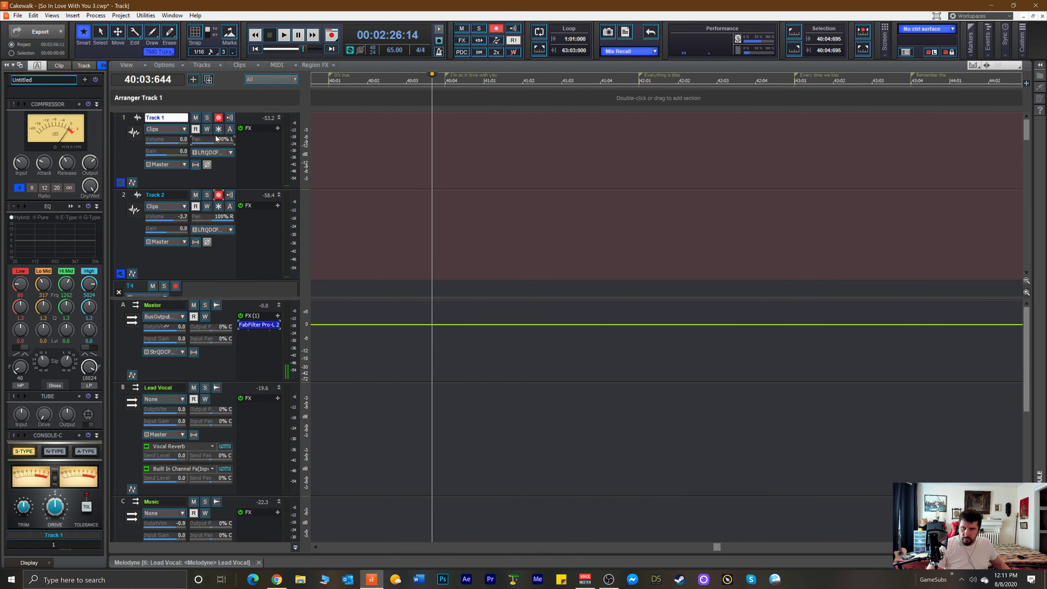
click(219, 118)
Try a Track 2 vocal take from about measure 41 beat 3 and delete the short clip.
key(space)
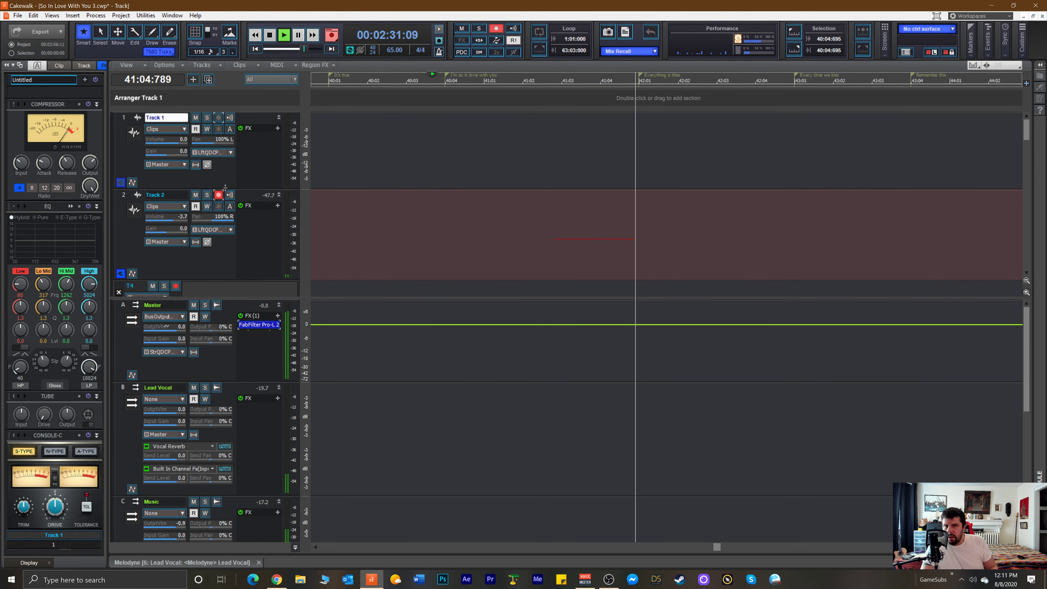
key(space)
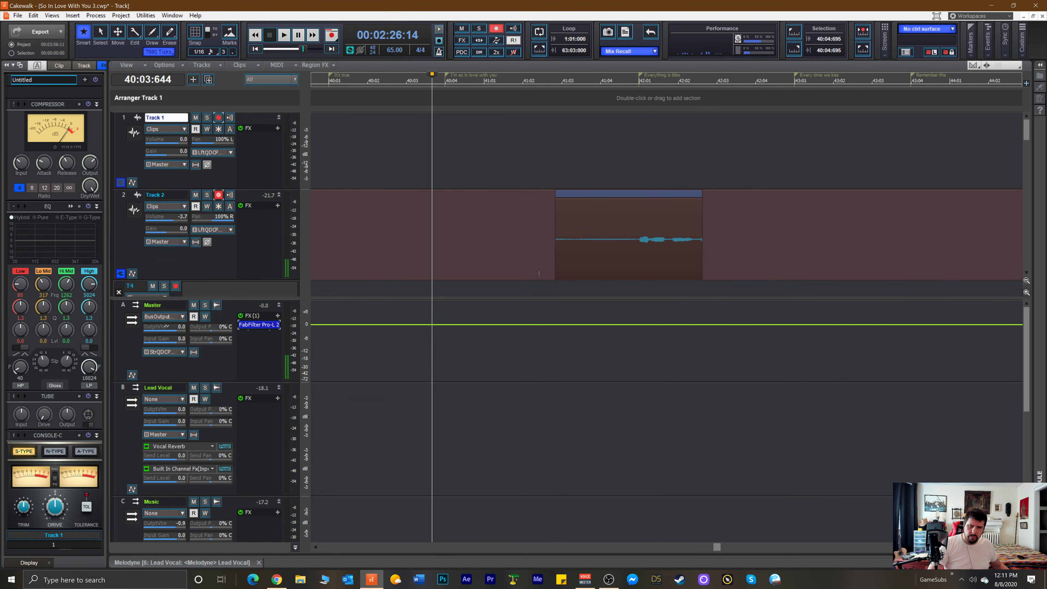
click(604, 195)
key(Delete)
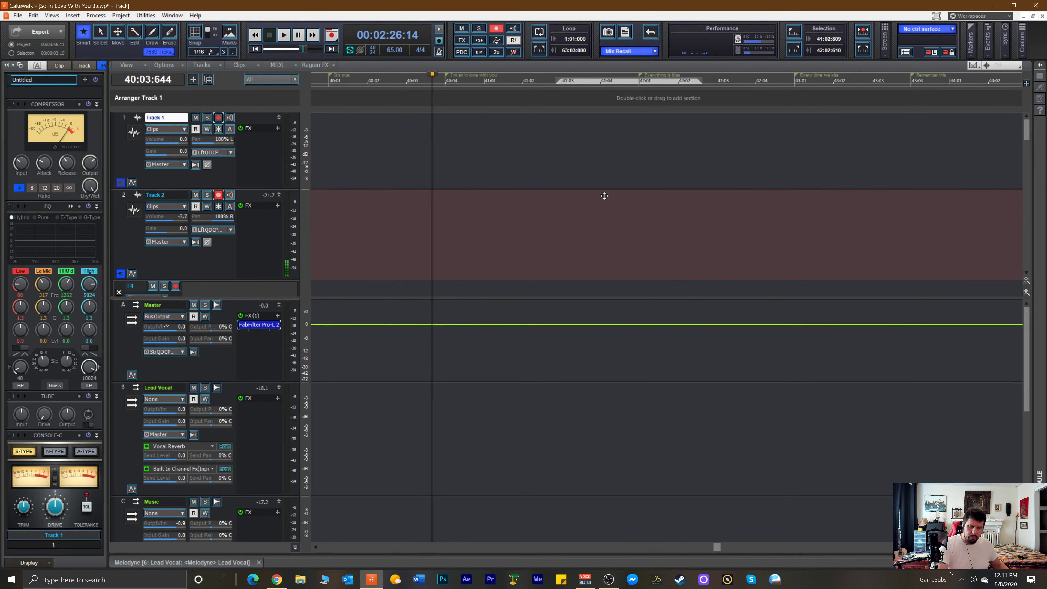
Record the Track 2 vocal from about measure 41 to measure 51 and play back its beginning.
key(space)
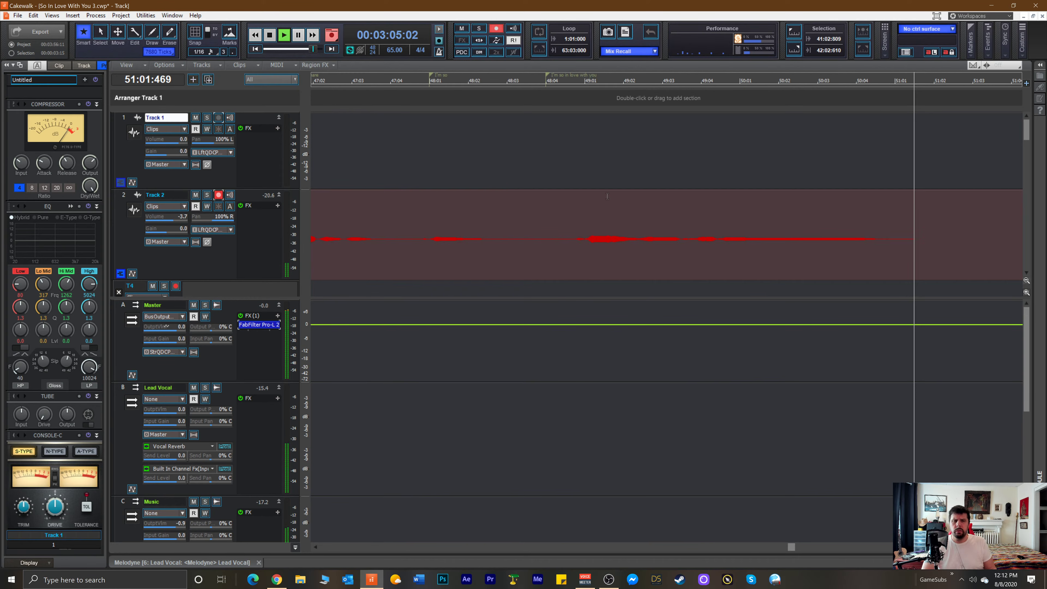
key(space)
key(space)
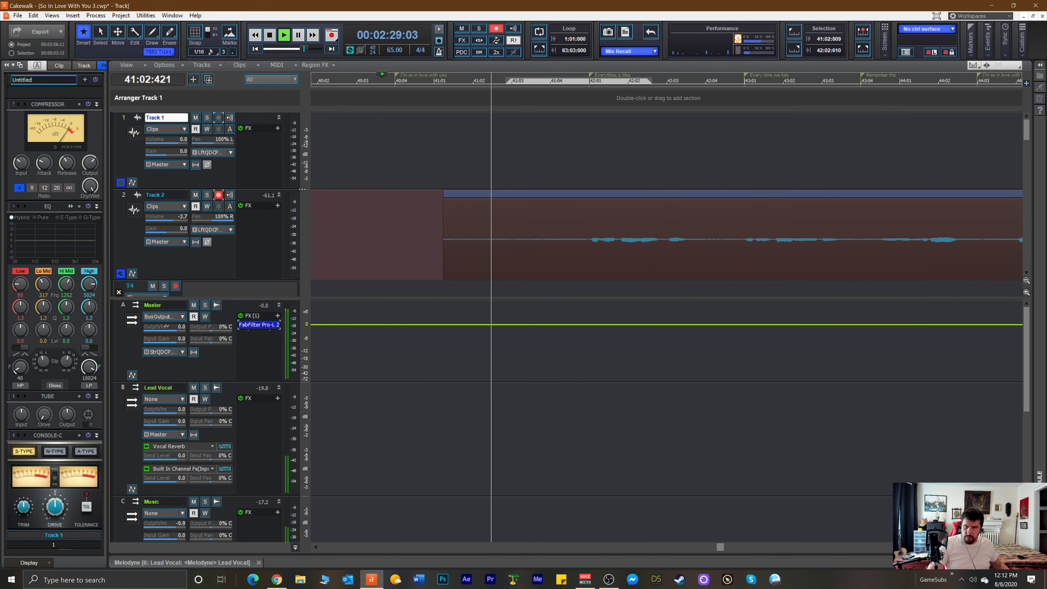
key(space)
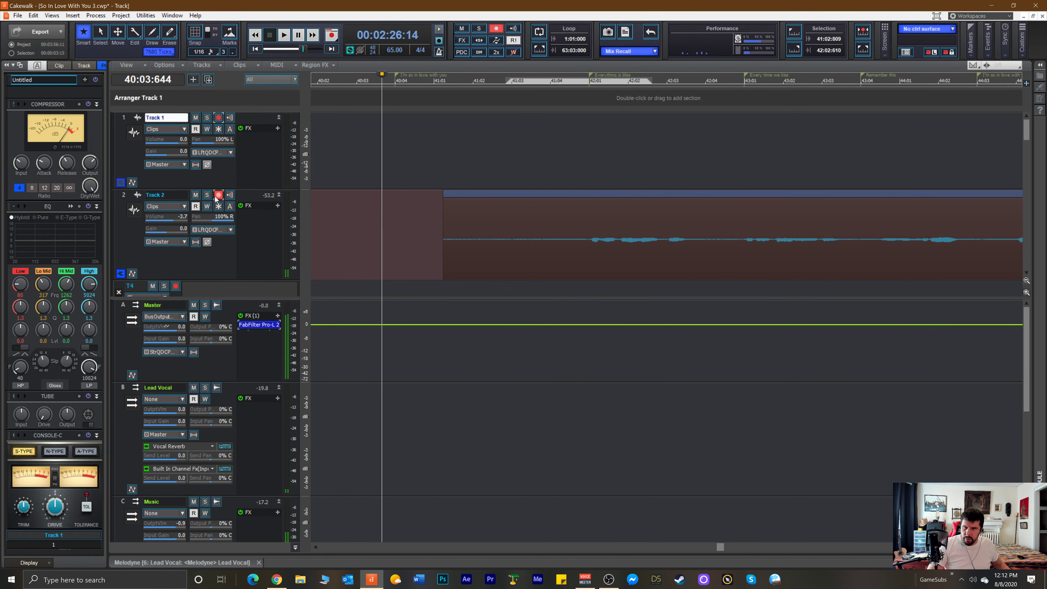
Disarm Track 2, arm Track 1, and rehearse the doubled part against playback from measure 40.
click(219, 118)
key(space)
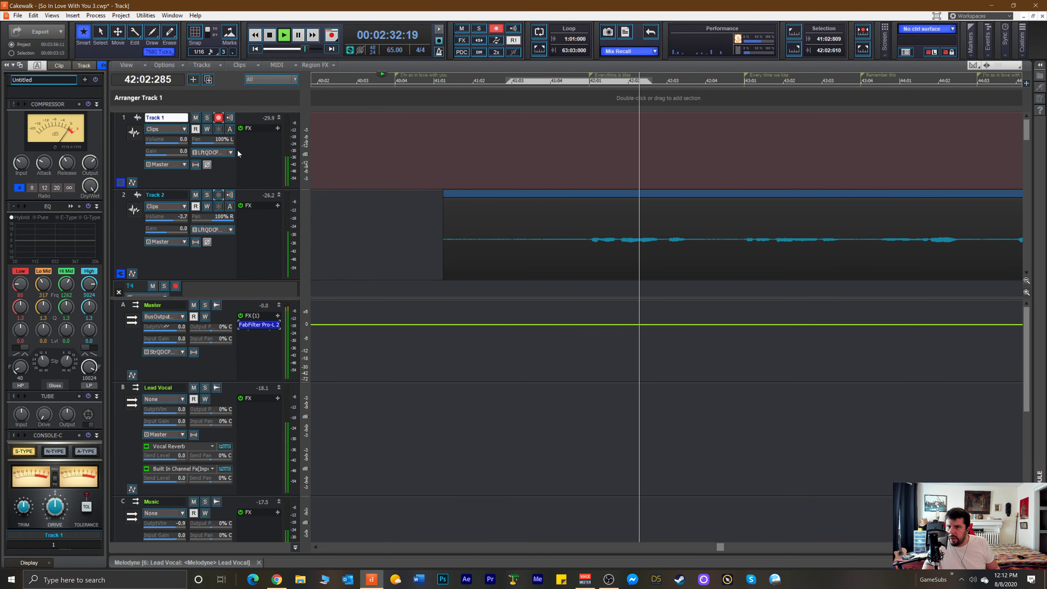
key(space)
key(space)
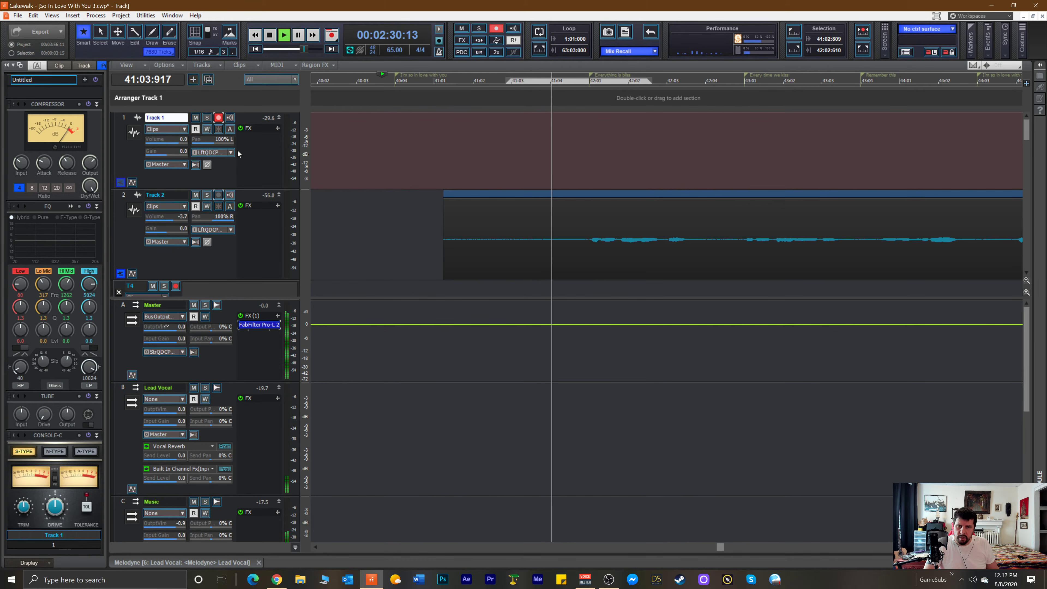
key(space)
Record a short Track 1 vocal take from about measure 45 beat 3 to measure 46 beat 3.
key(space)
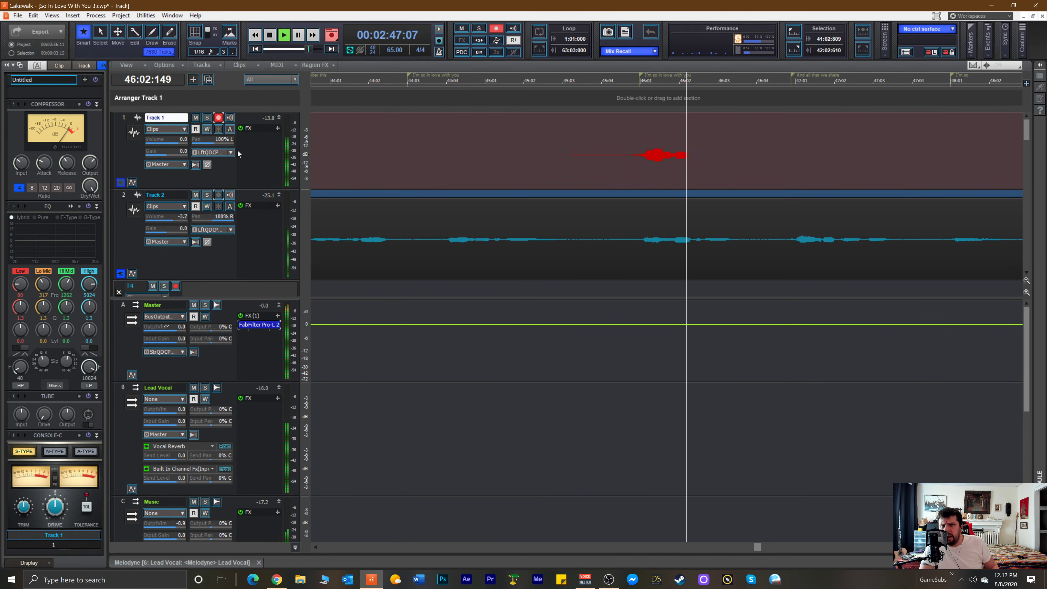
key(space)
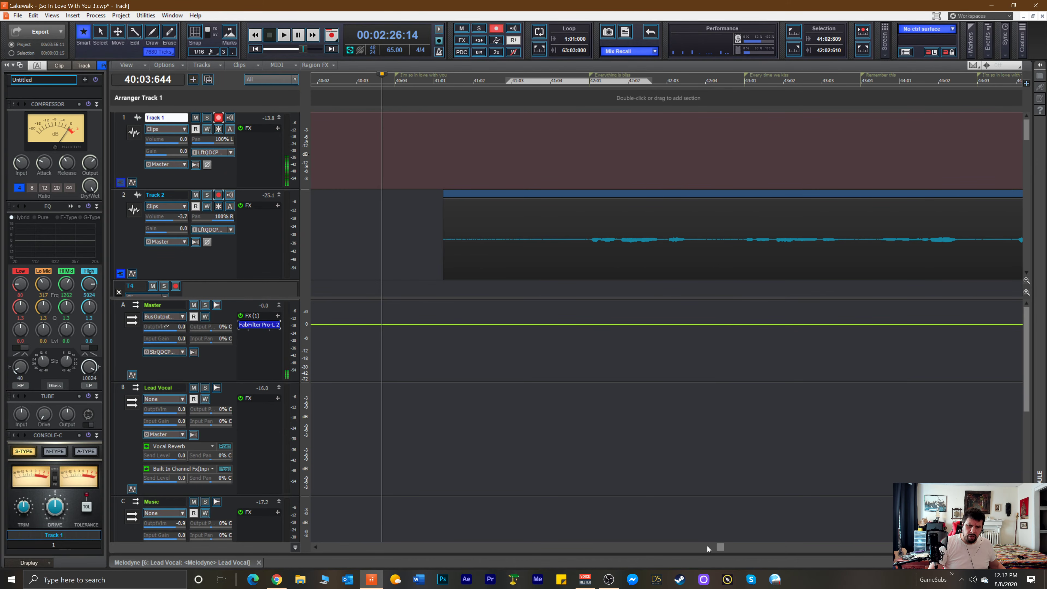
drag(720, 551, 761, 550)
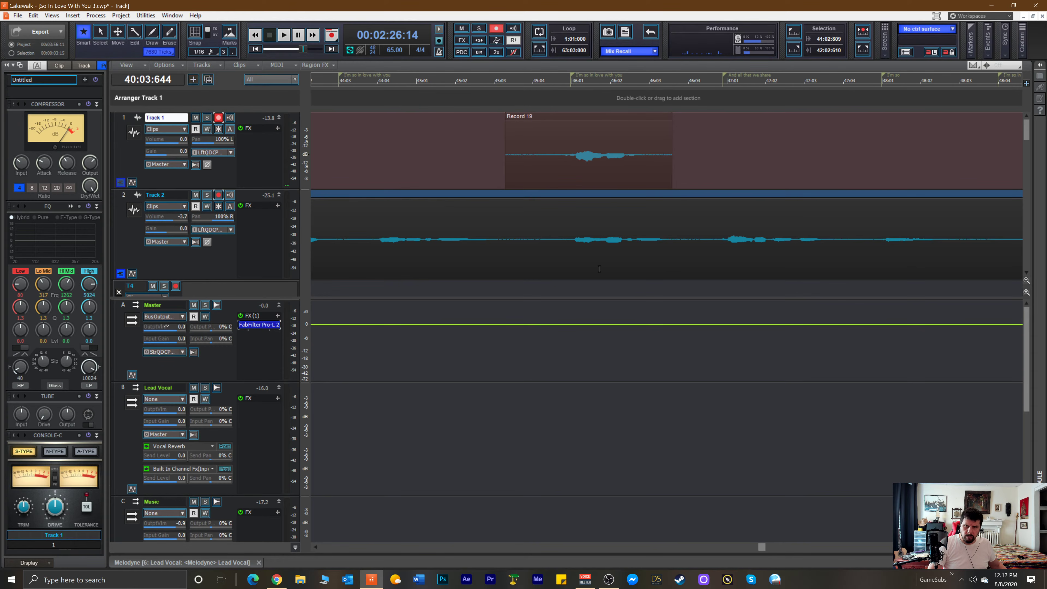
Delete the short Track 1 clip, record a replacement take from about measure 45 beat 2 to measure 51, and play it back.
click(540, 121)
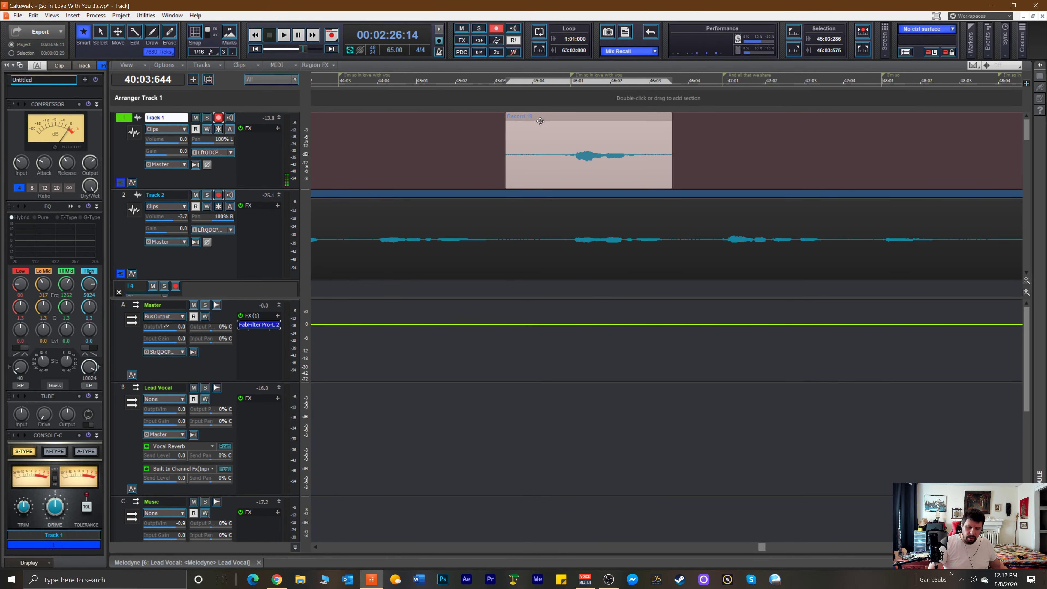
key(Delete)
drag(460, 87, 385, 82)
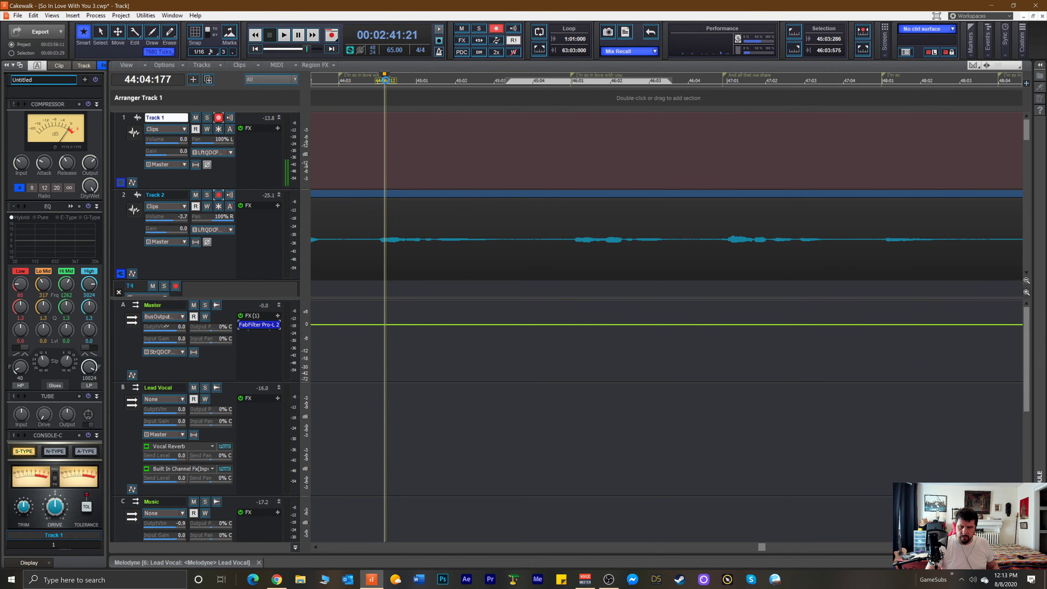
key(space)
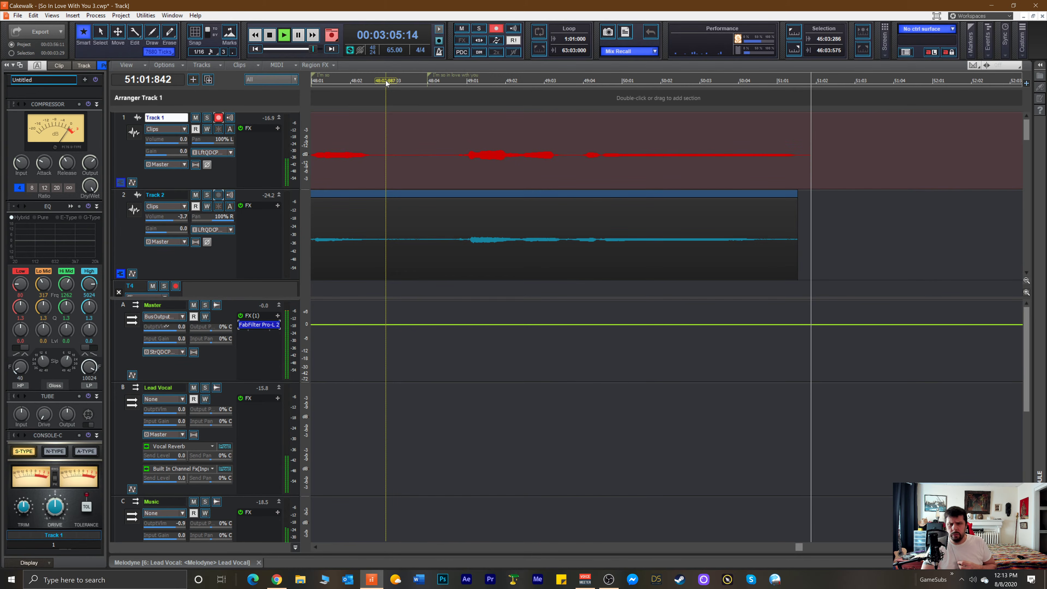
key(space)
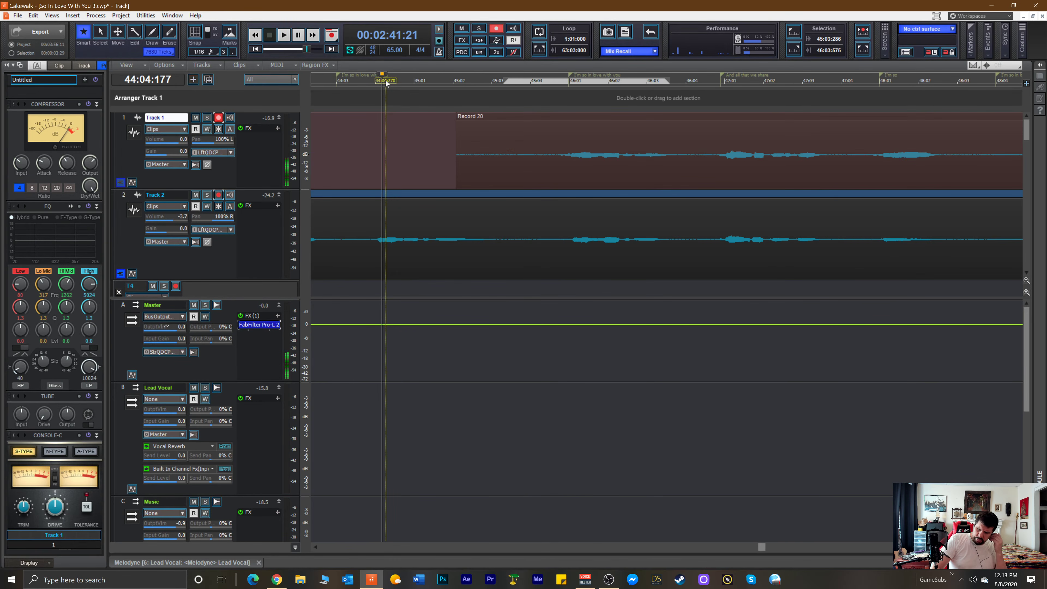
key(space)
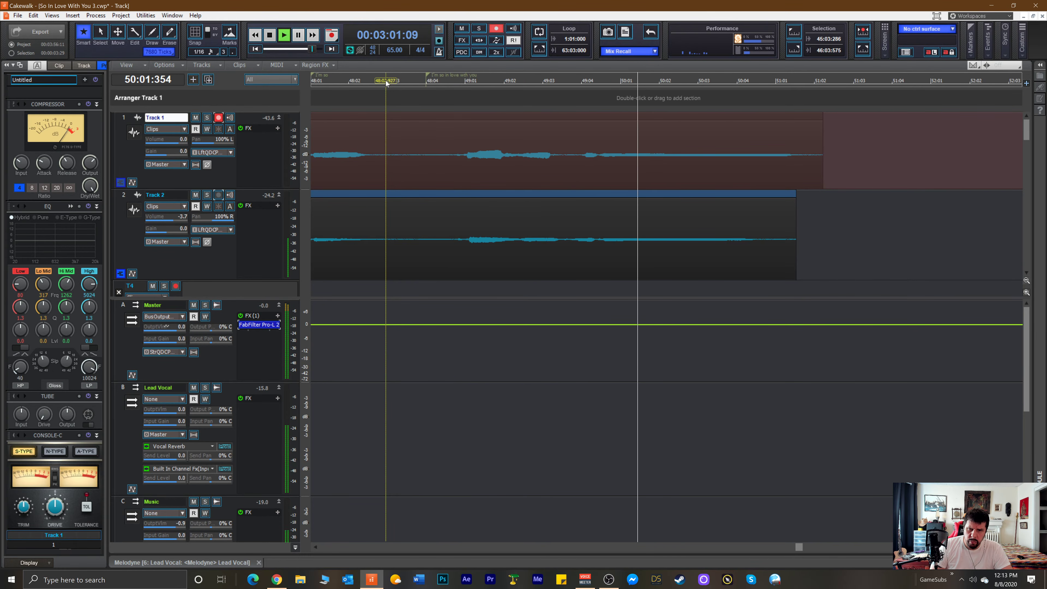
key(space)
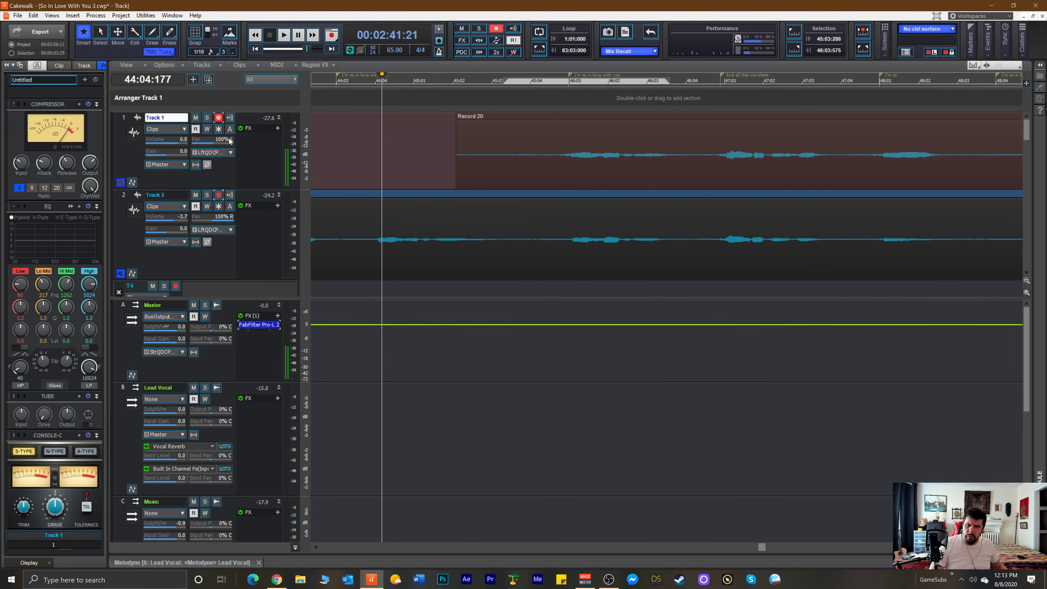
Disarm Track 1, then insert a new audio track above it and arm that track for recording.
click(219, 118)
click(231, 175)
drag(249, 124, 244, 185)
click(219, 118)
key(space)
key(space)
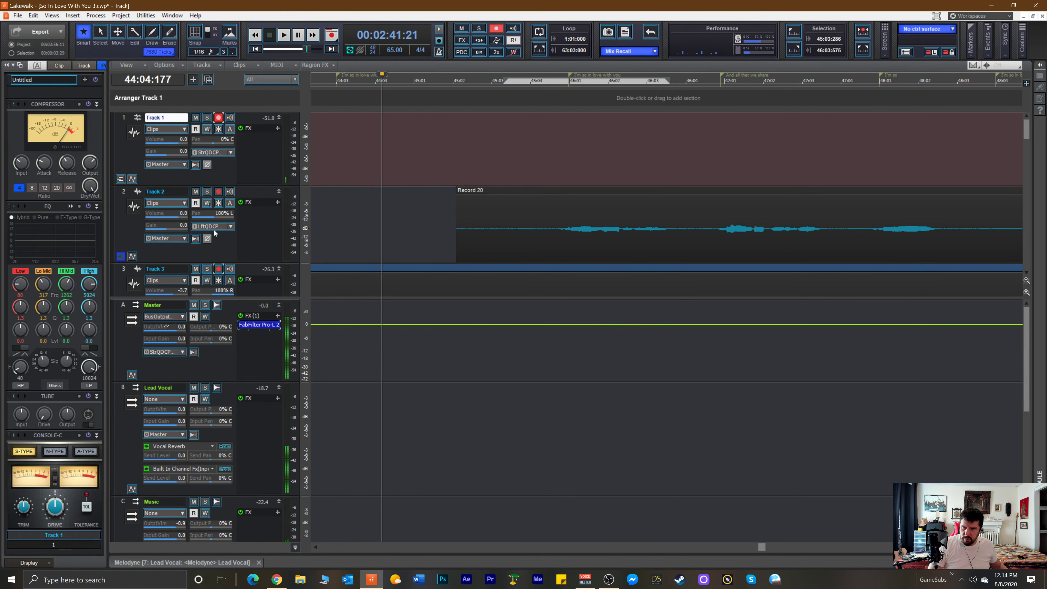
Set the new track's input to the left QUAD-CAPTURE channel and record a take from about measure 45 beat 2 to measure 51.
click(233, 154)
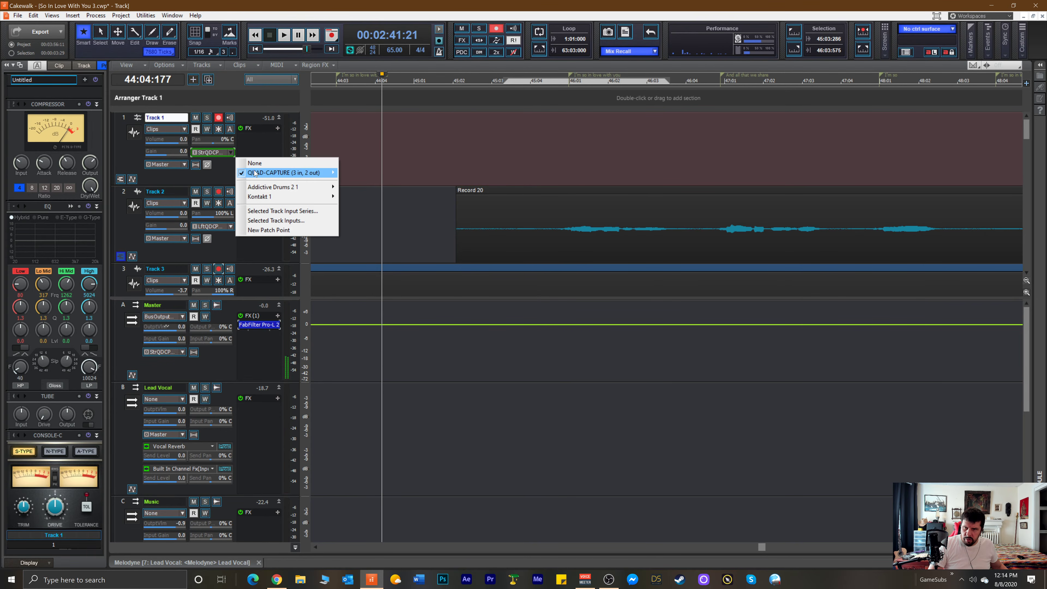
mouse_move(302, 179)
click(343, 173)
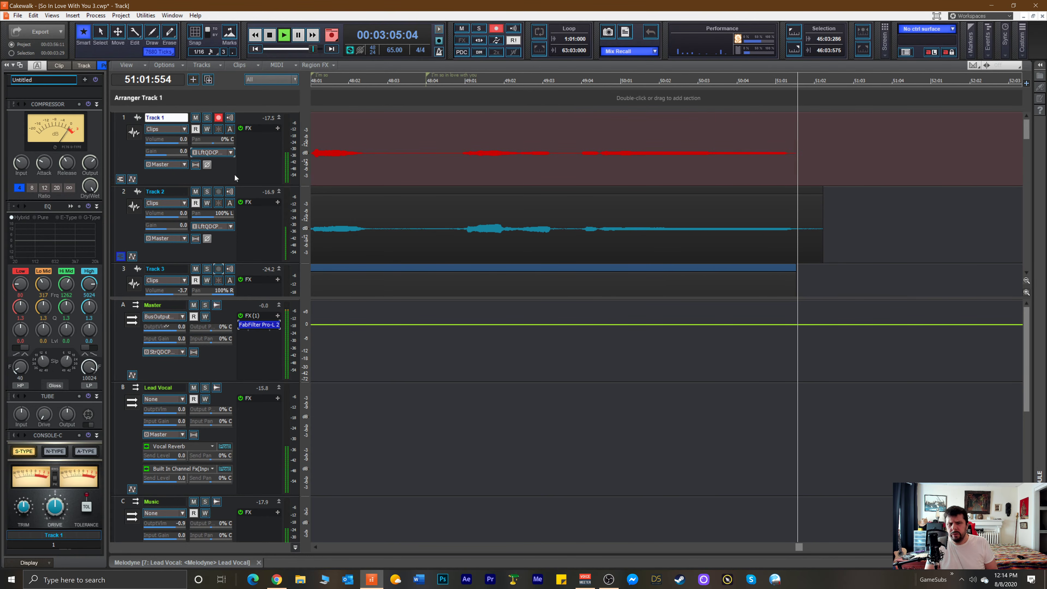
key(space)
Pan the new Track 1 to 100% right and set its volume to -4.2 during playback.
key(space)
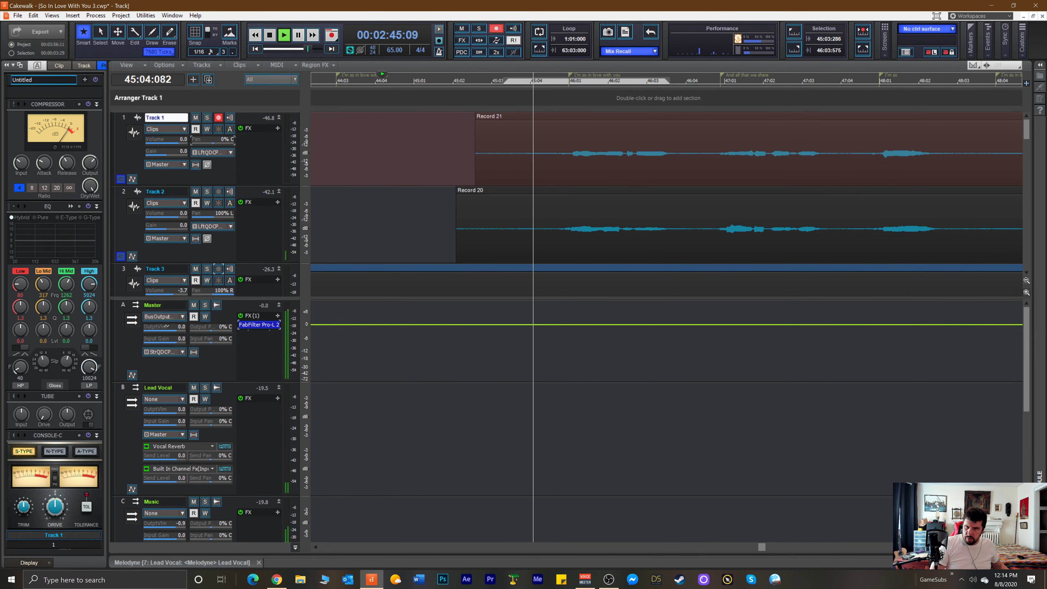
drag(215, 140, 159, 139)
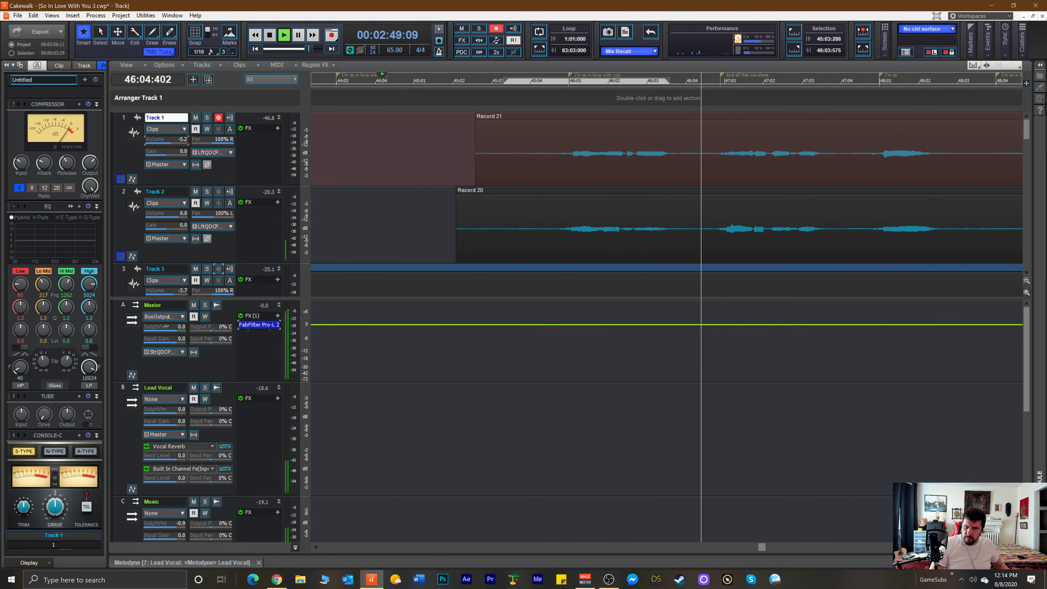
drag(159, 139, 161, 139)
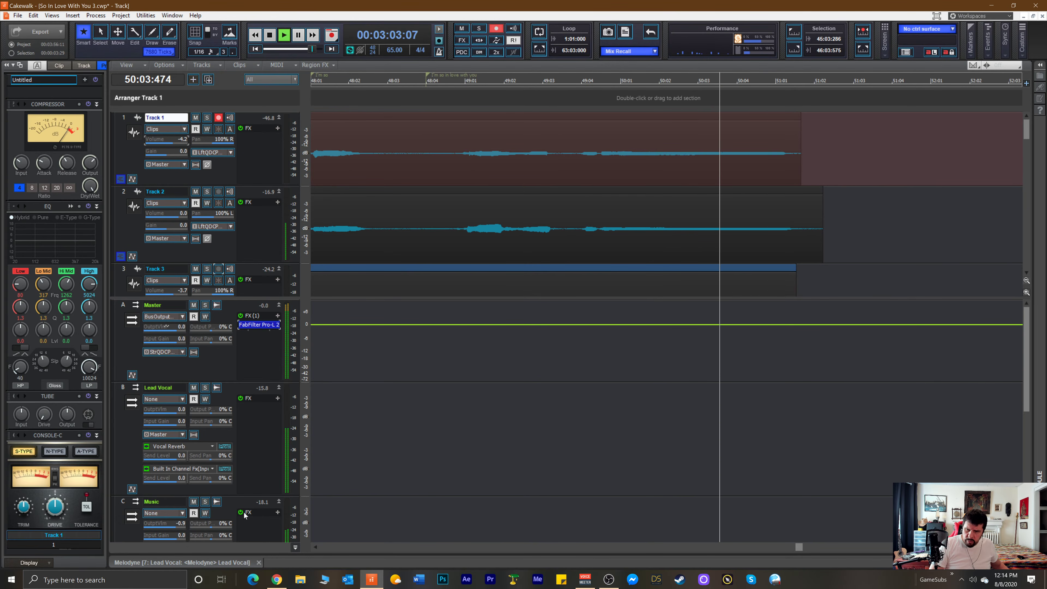
Set the gain of the Master bus's FabFilter Pro-L 2 limiter to +14.3 and stop playback.
double_click(256, 327)
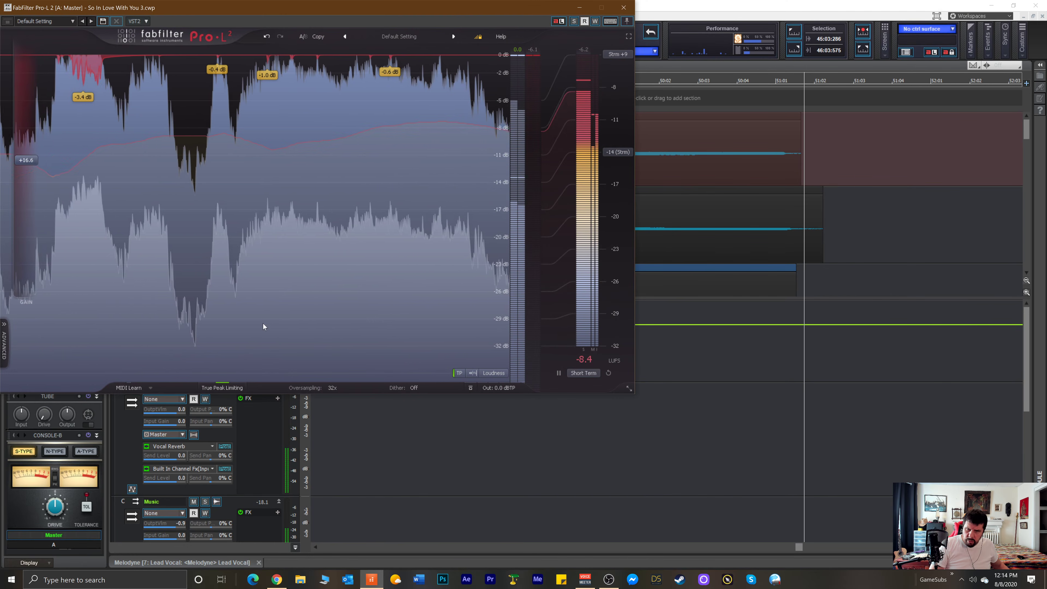
drag(40, 150, 32, 183)
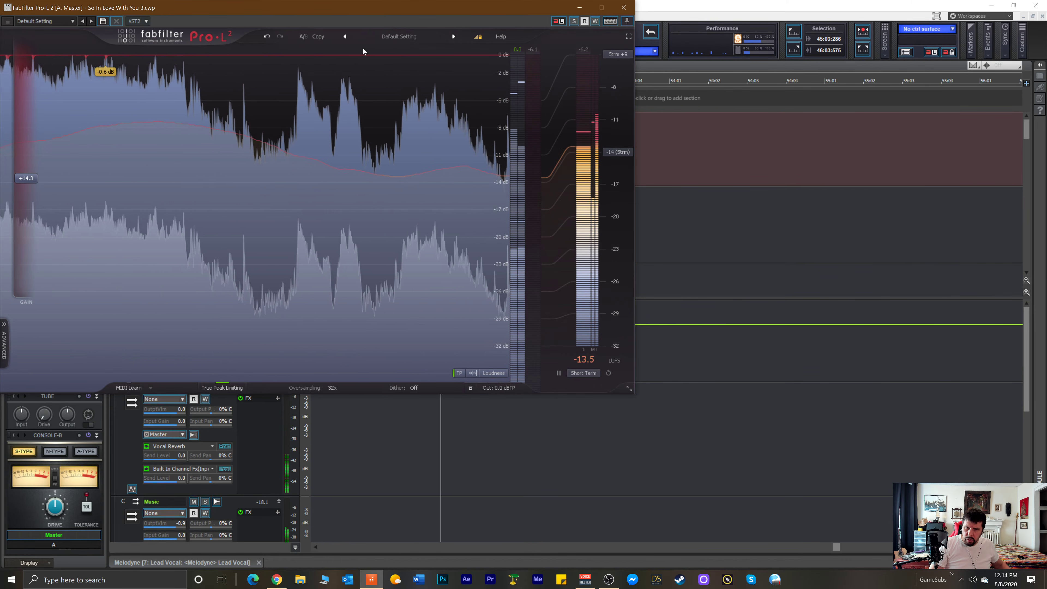
click(623, 8)
key(space)
Play back the doubled takes from measure 44 beat 4 to the end of measure 50, and disarm Track 1.
key(space)
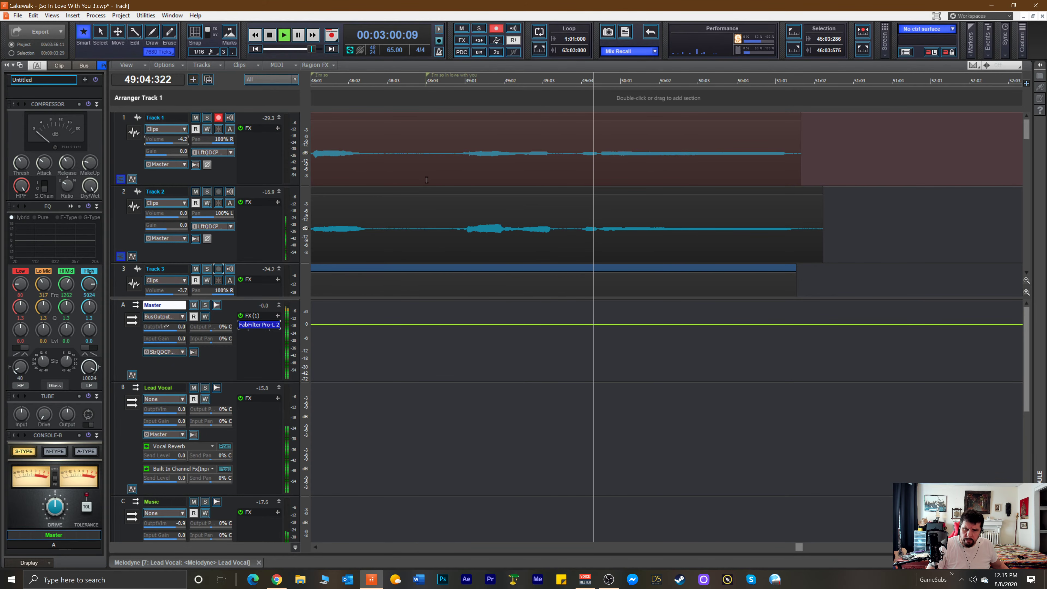
scroll(515, 188, down, 1)
scroll(516, 187, down, 1)
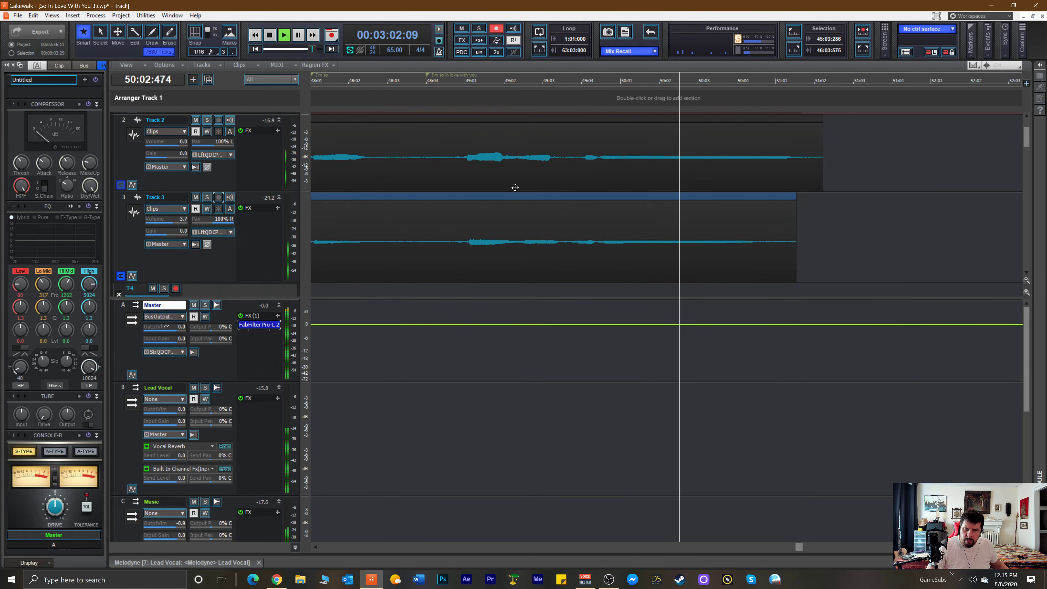
scroll(515, 188, up, 2)
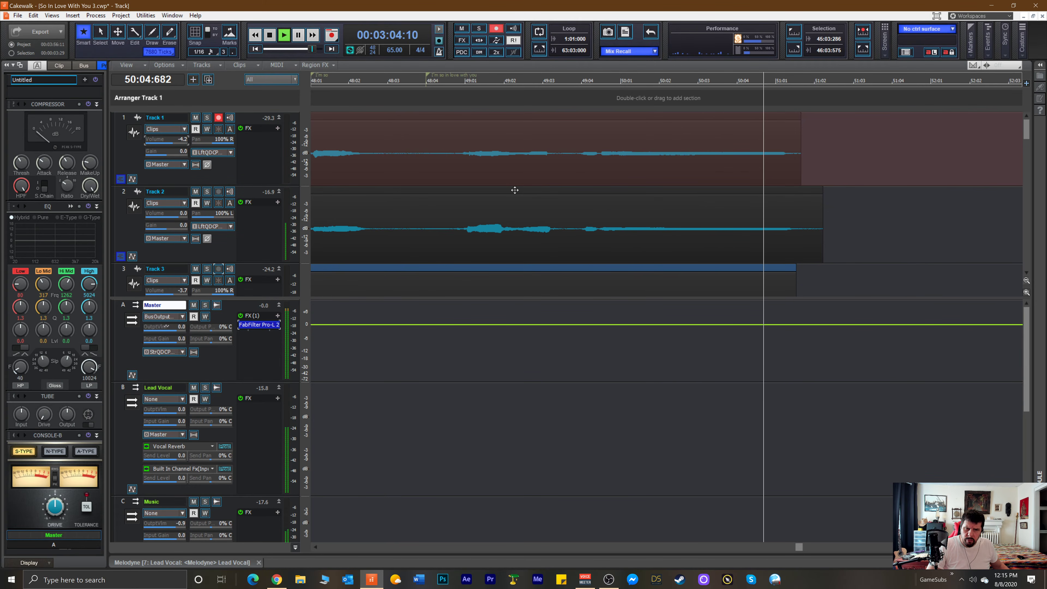
key(space)
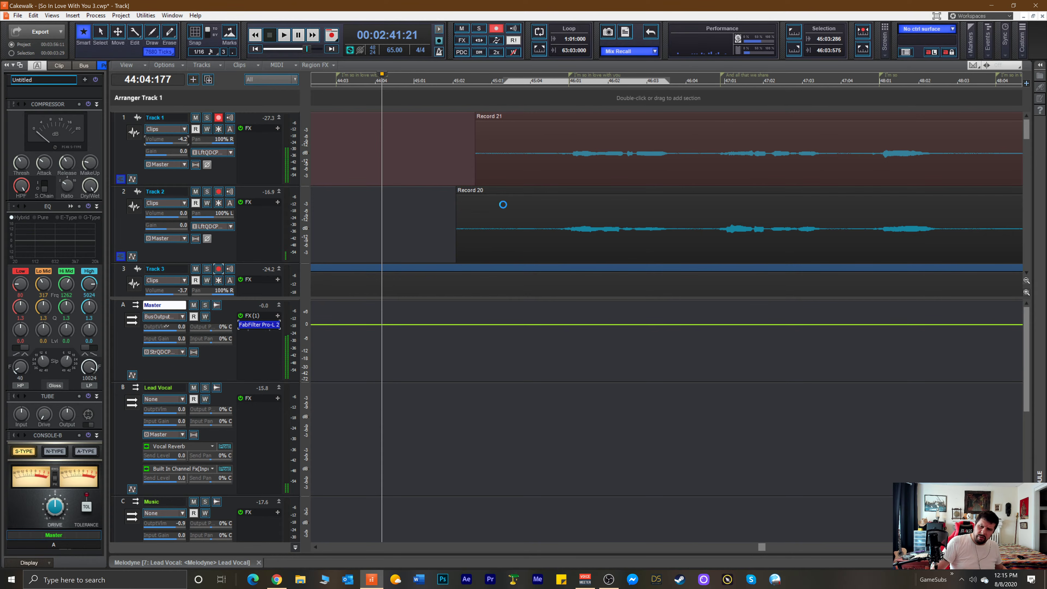
click(218, 119)
Examine where the lower backing vocal and Ooo clips end, and play the mix from about measure 40 beat 3.
scroll(331, 171, down, 5)
scroll(359, 192, up, 3)
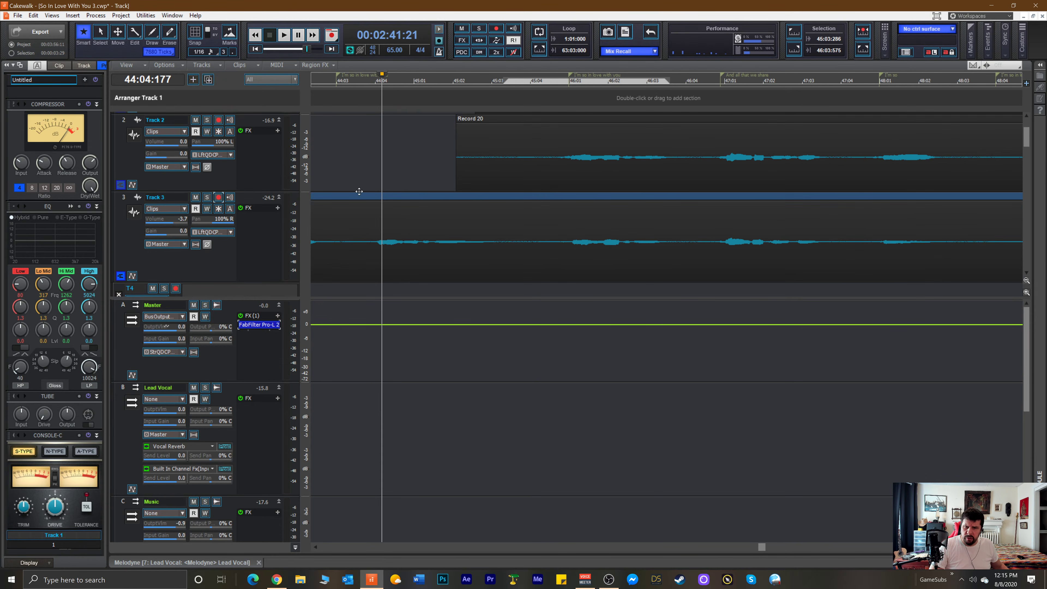
key(ctrl+Left)
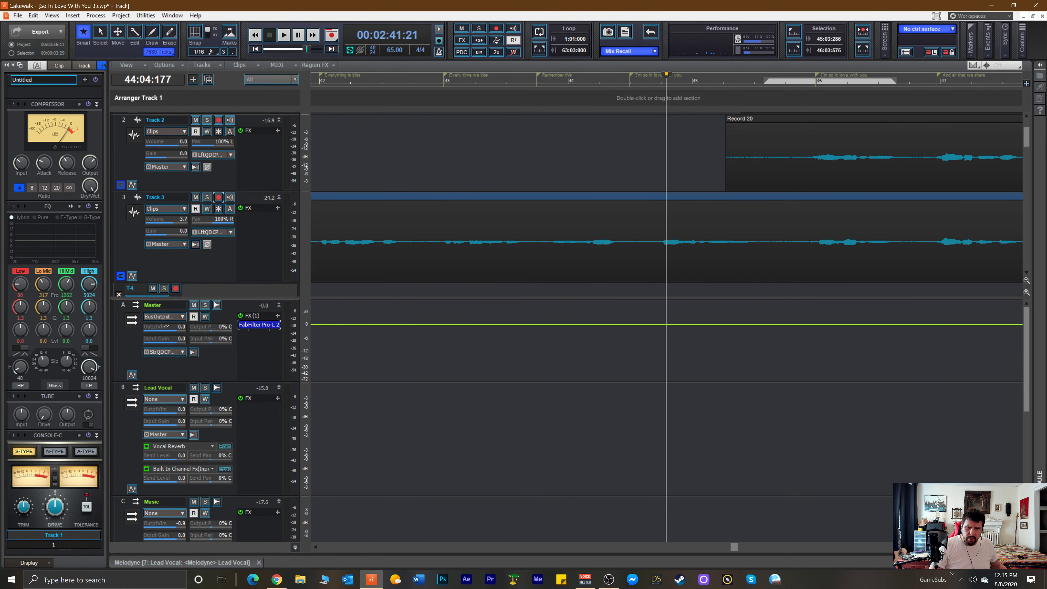
click(339, 83)
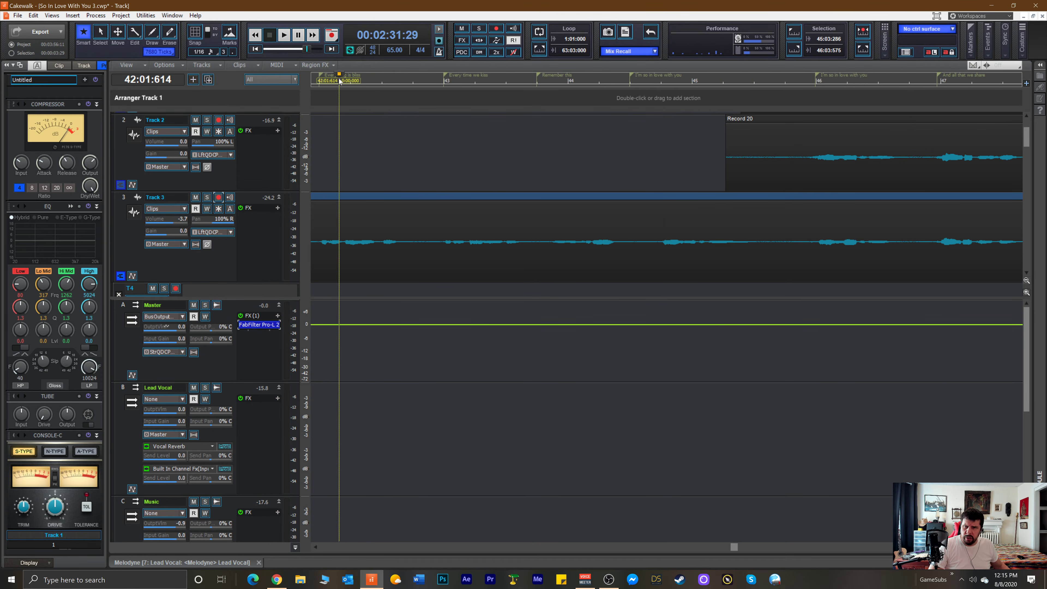
scroll(331, 184, down, 3)
scroll(332, 184, up, 3)
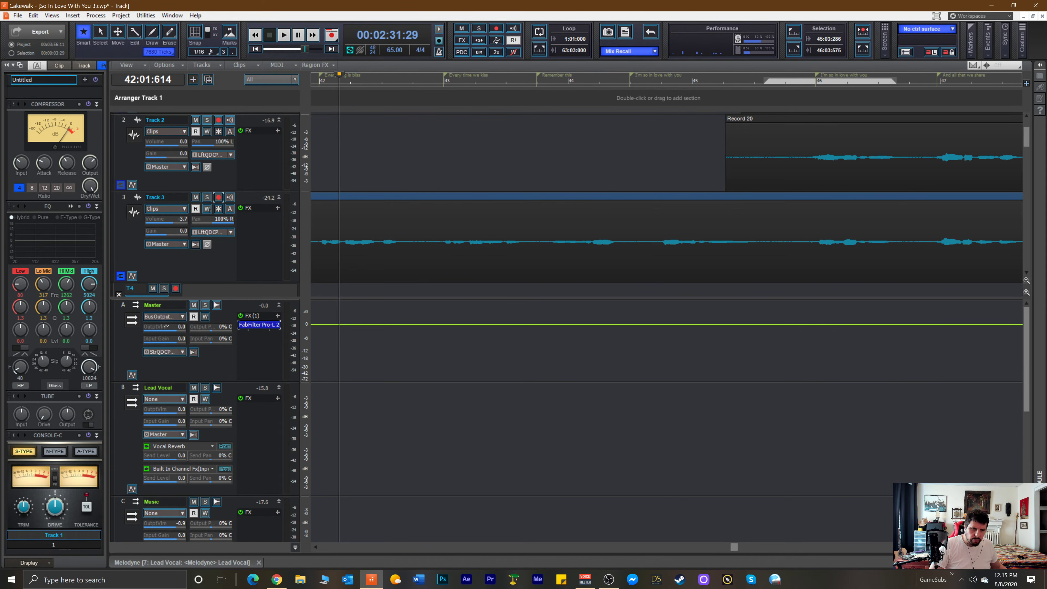
key(ctrl+Left)
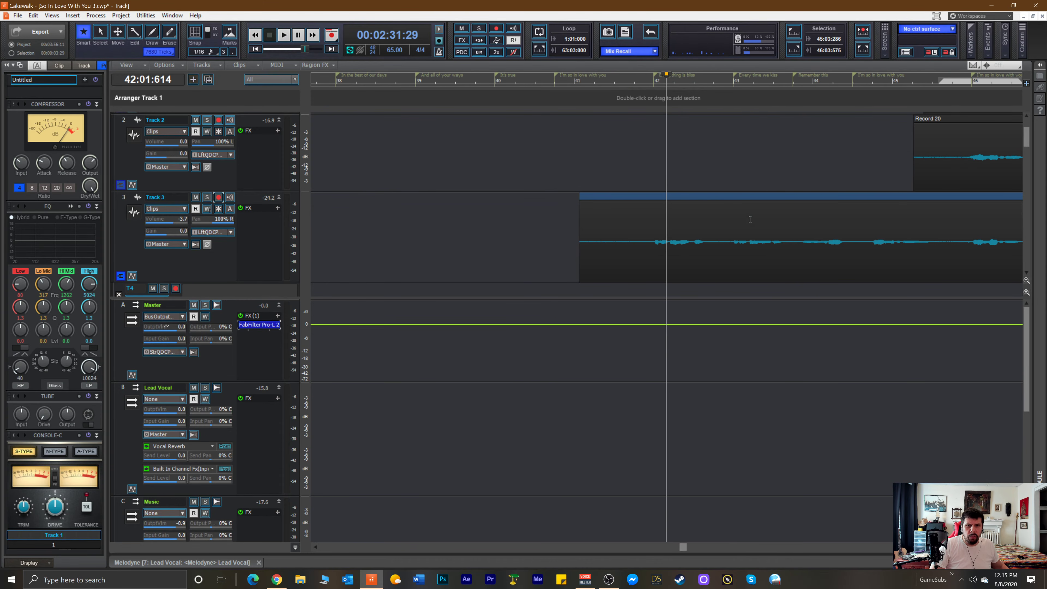
scroll(750, 219, down, 5)
scroll(746, 222, down, 3)
scroll(738, 217, up, 3)
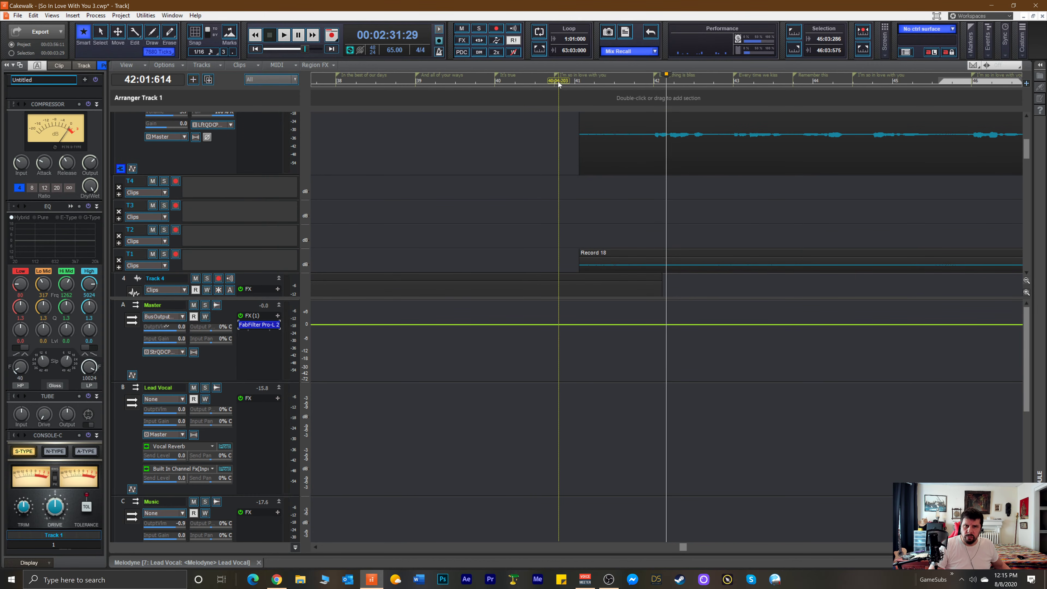
click(538, 81)
key(space)
scroll(628, 195, down, 5)
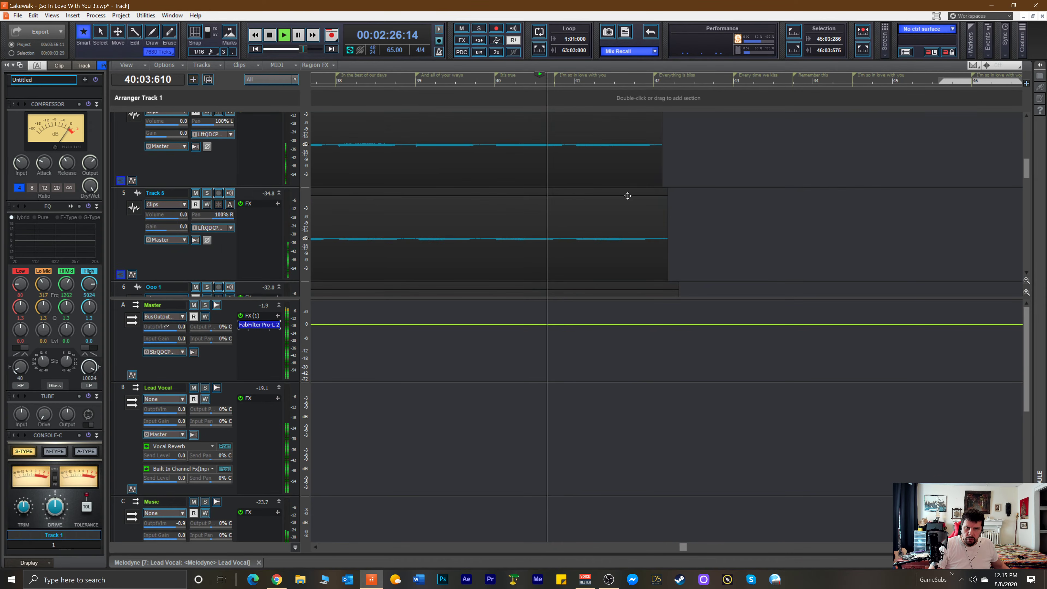
scroll(676, 214, up, 2)
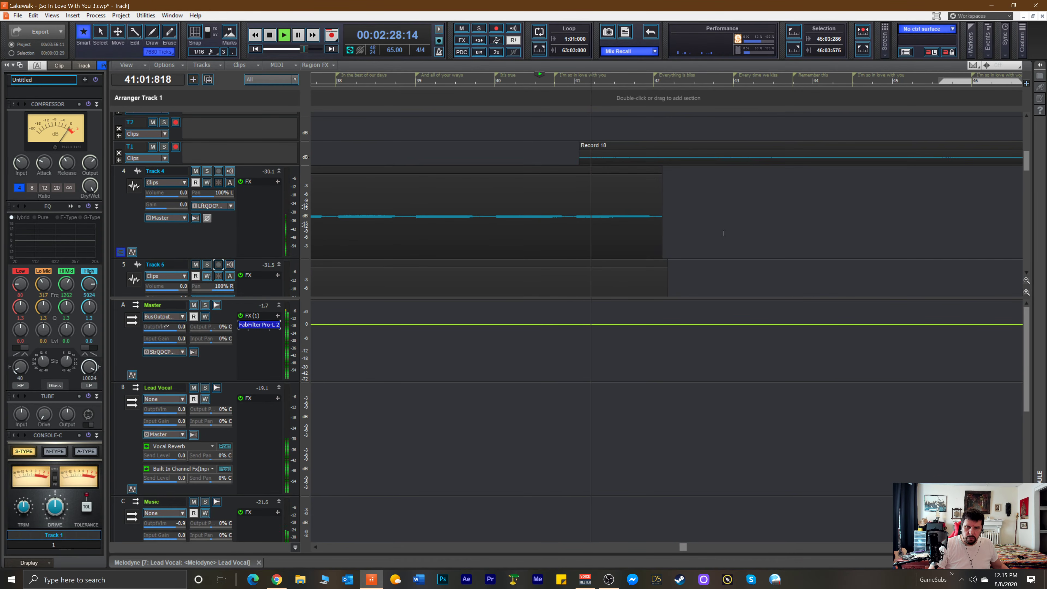
scroll(723, 233, down, 4)
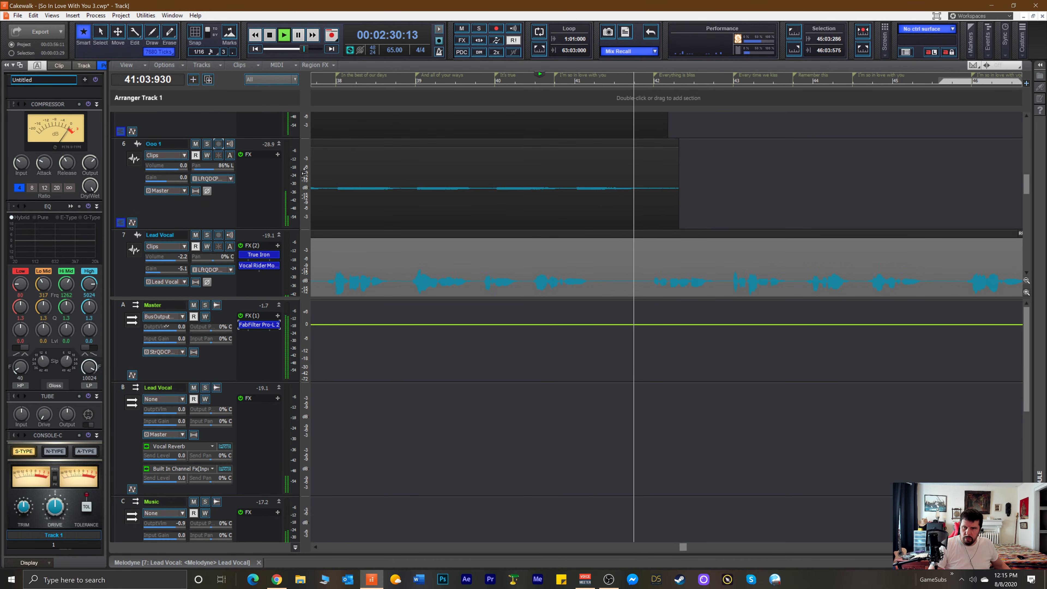
key(space)
Solo the Ooo 1 track, listen to it from about measure 40 beat 3, and unsolo it.
click(206, 144)
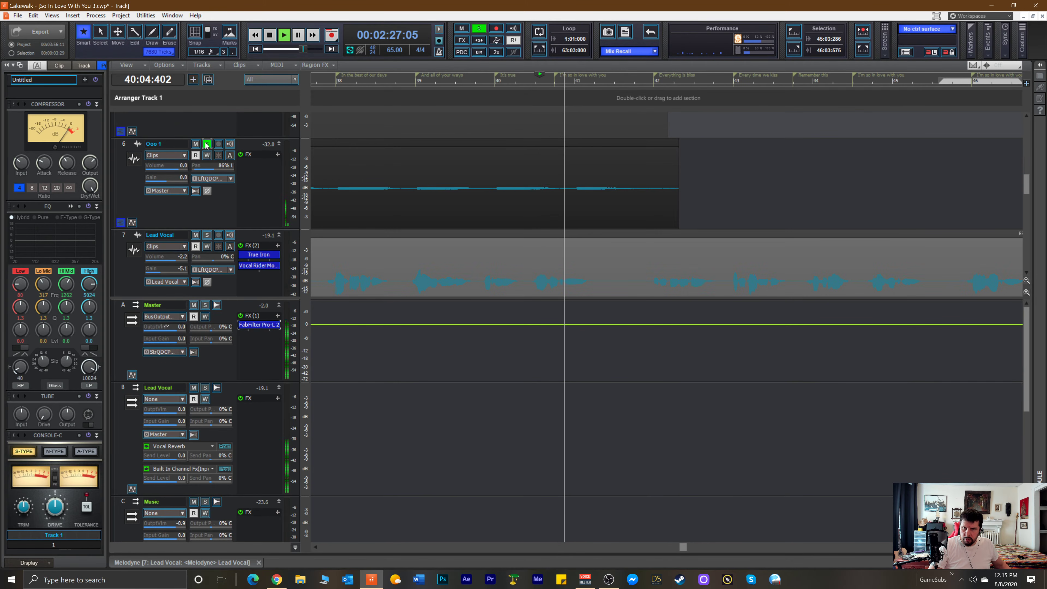
key(space)
click(207, 144)
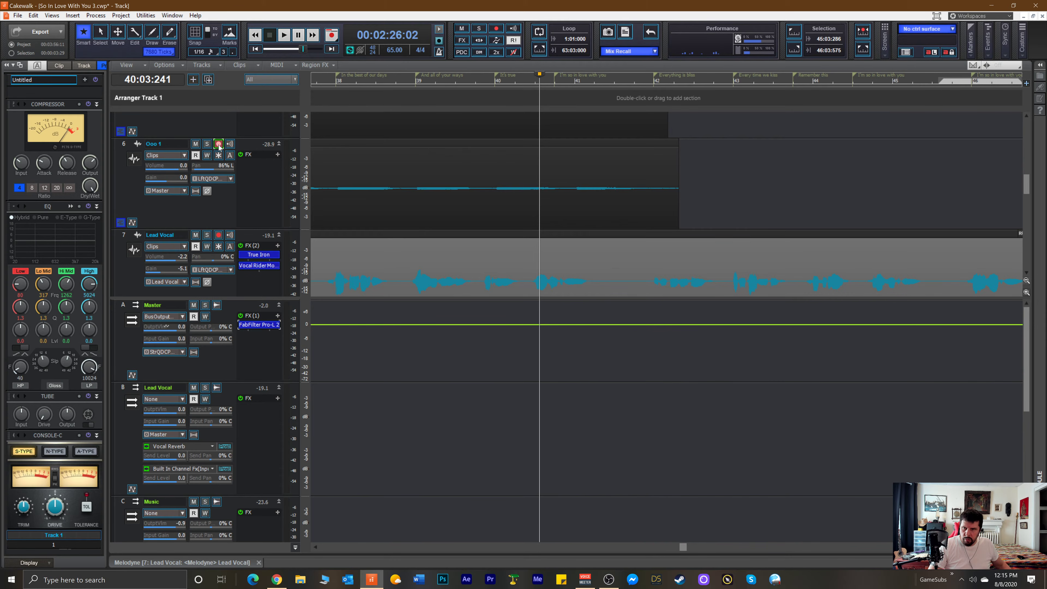
Arm Ooo 1, record a take from about measure 42 to measure 46, play back its lead-in, and disarm the track.
click(218, 144)
key(space)
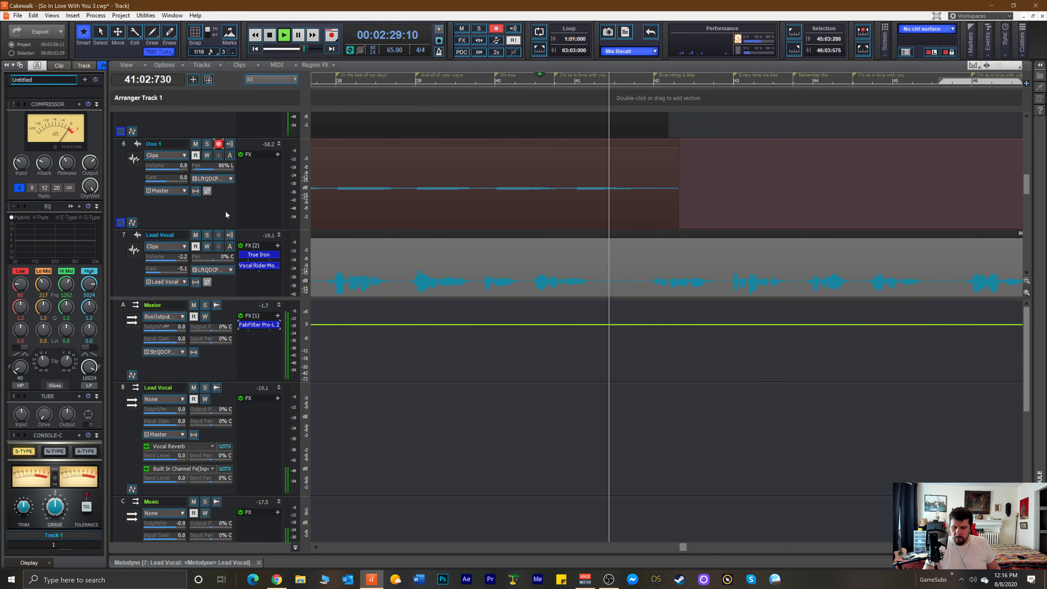
key(r)
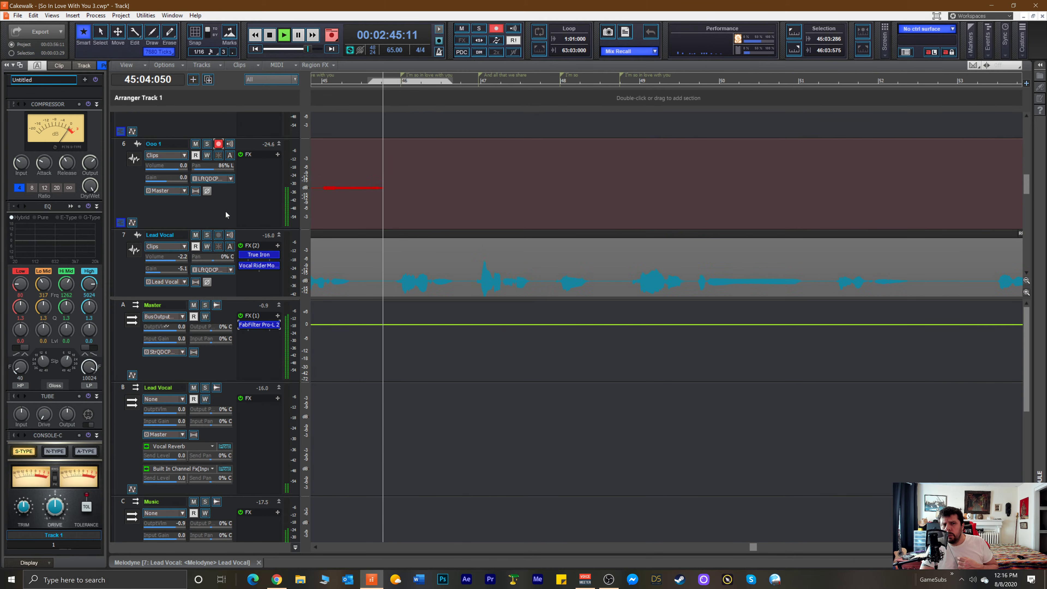
key(space)
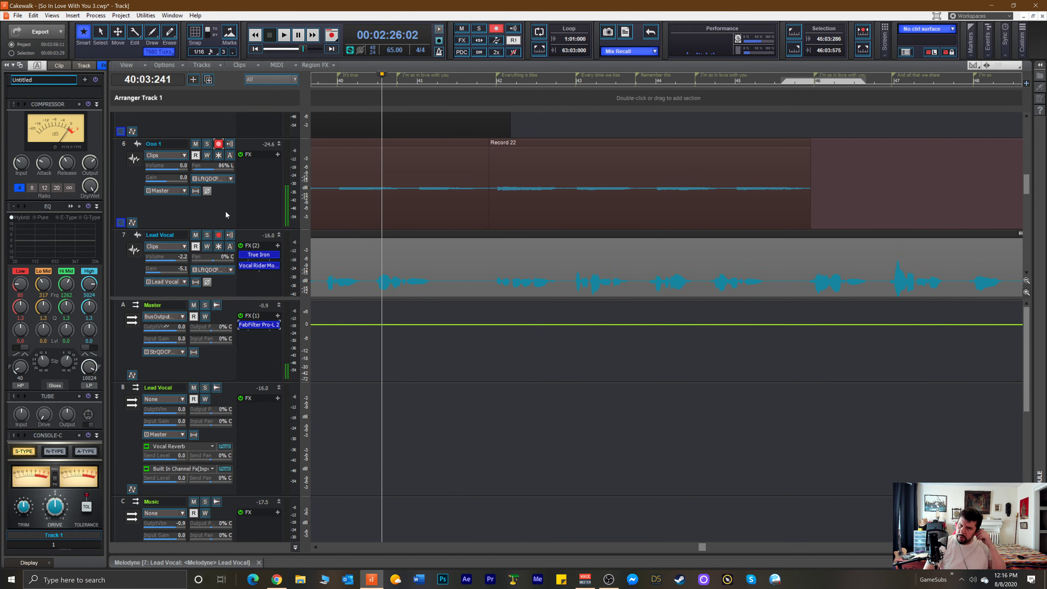
key(space)
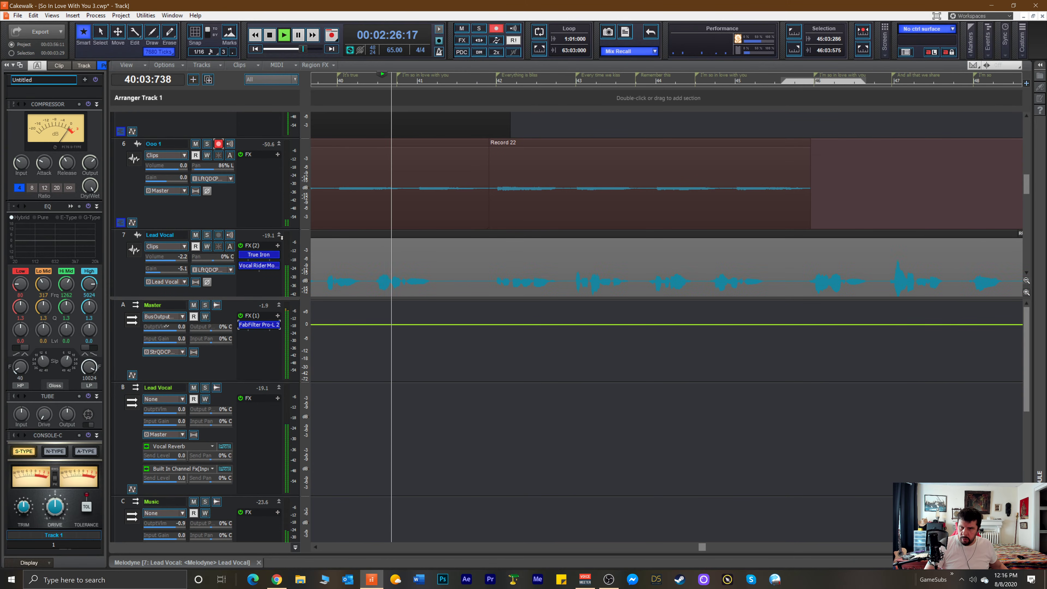
key(space)
click(218, 144)
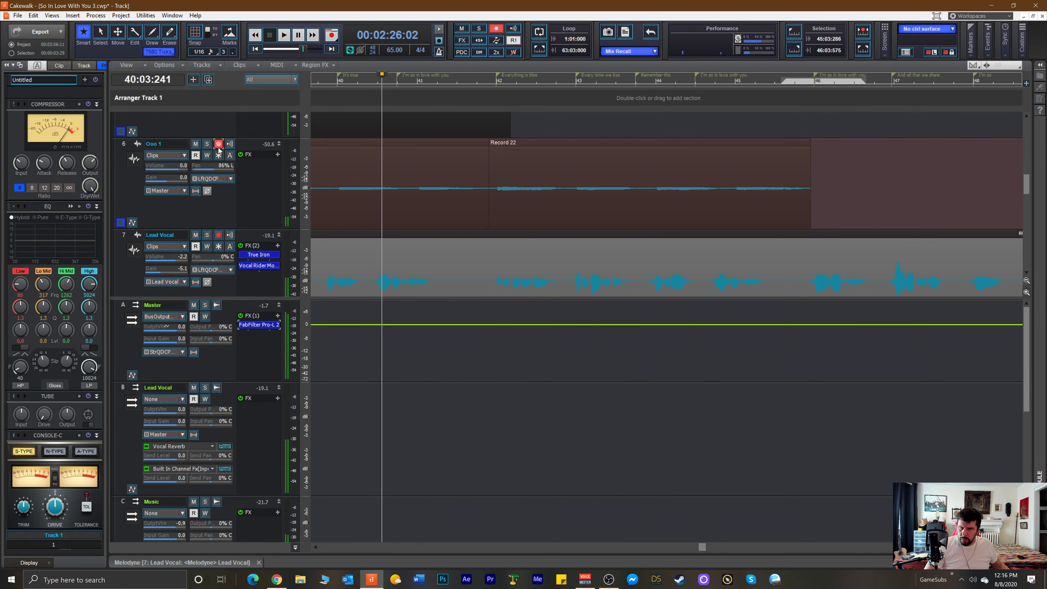
scroll(225, 154, up, 2)
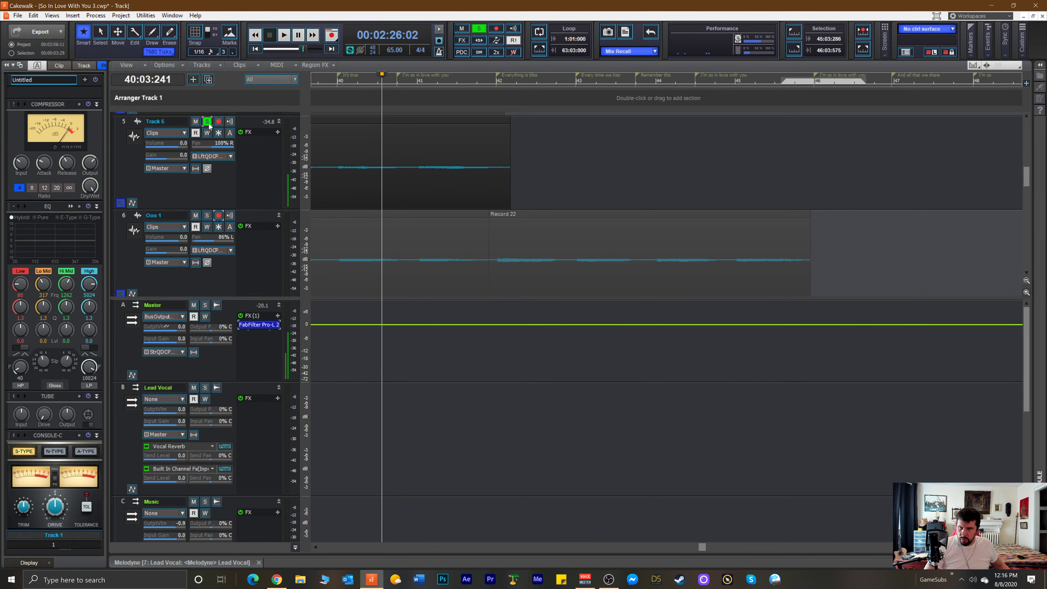
Unsolo Track 5, arm it, record a take from about measure 42 to measure 46, and disarm the track.
key(space)
click(209, 123)
click(218, 121)
key(space)
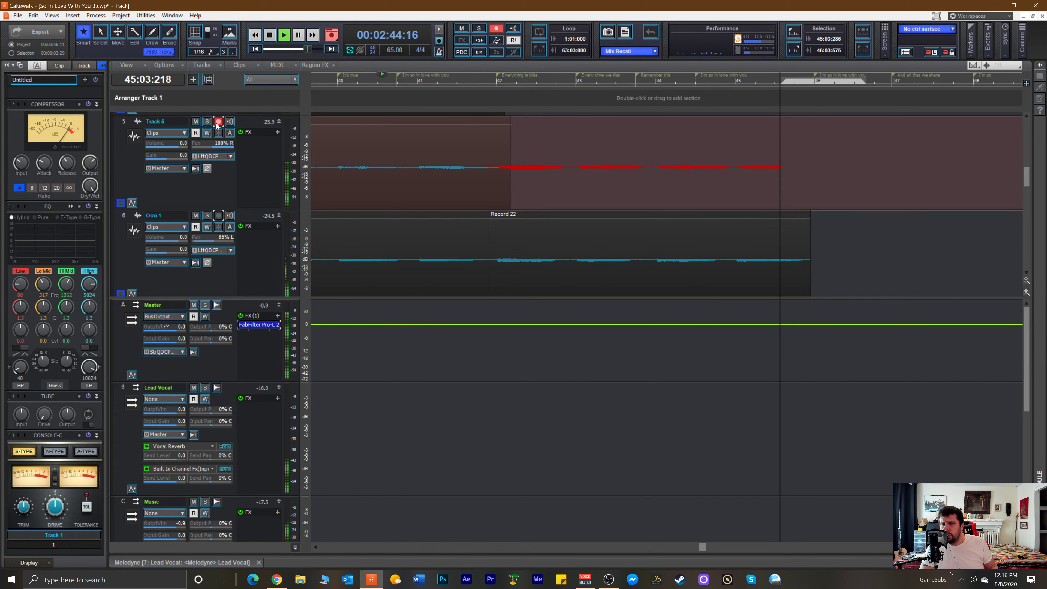
key(space)
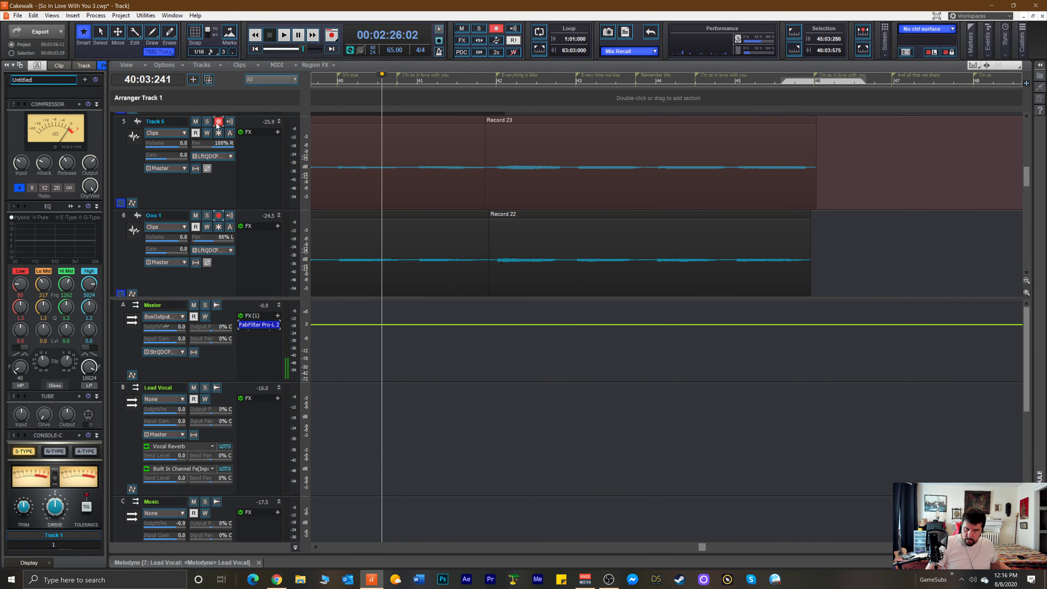
click(217, 122)
Arm Track 4, check it briefly in solo, and record a take from about measure 42 to measure 46.
scroll(223, 132, up, 2)
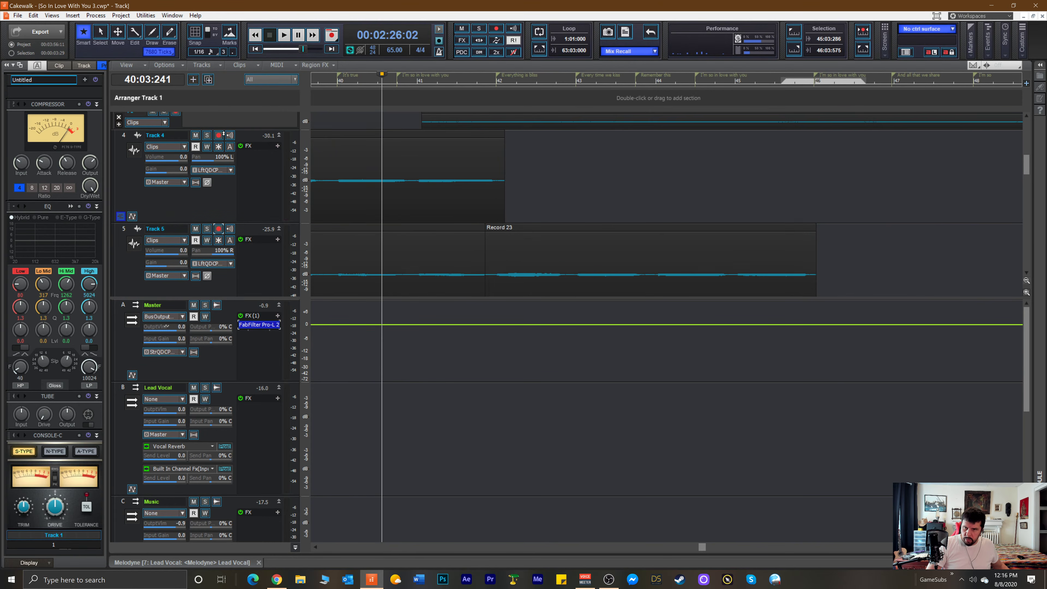
click(218, 136)
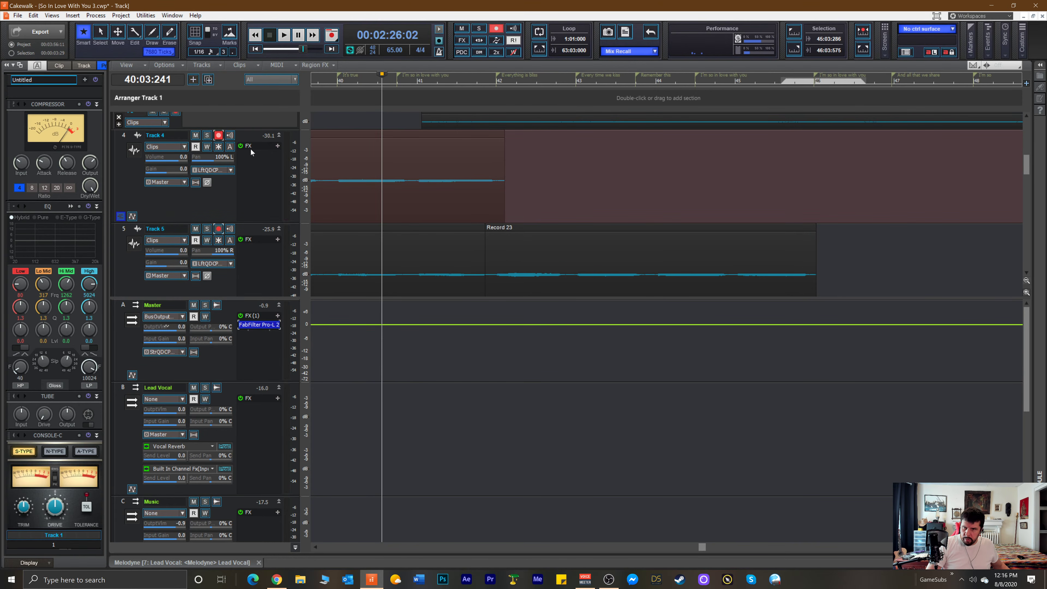
key(space)
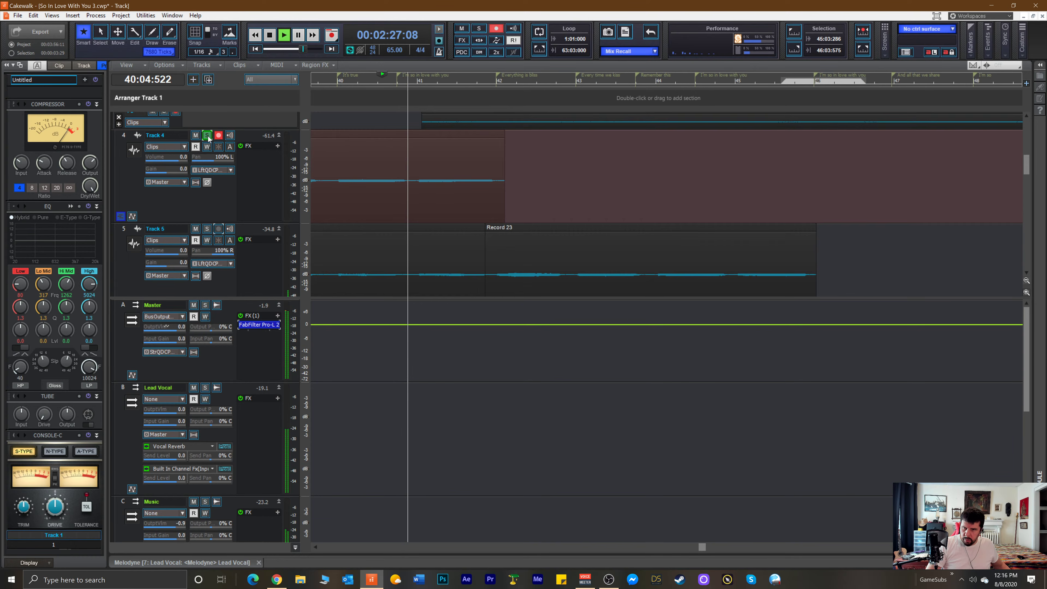
click(207, 136)
click(207, 136)
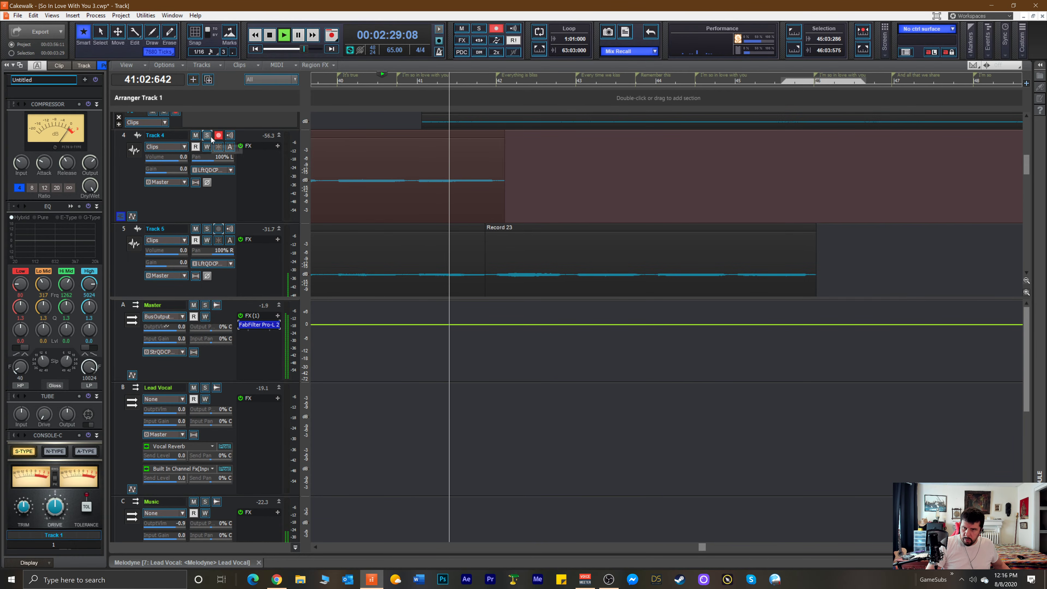
key(r)
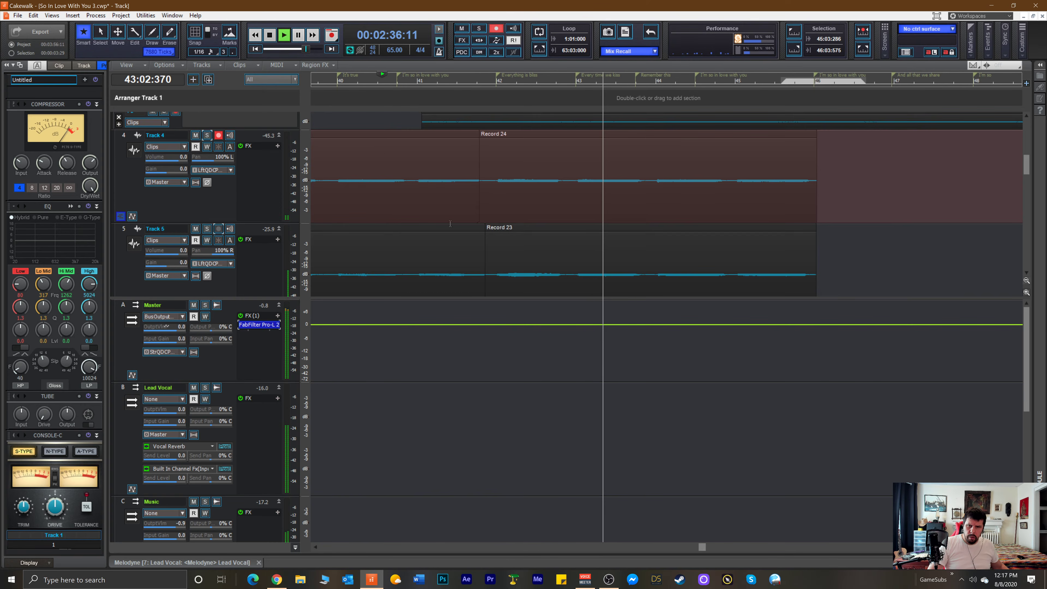
Play the mix from about measure 41 beat 3, and trim the start of Track 3's Record 18 clip to just before measure 46.
scroll(451, 224, up, 3)
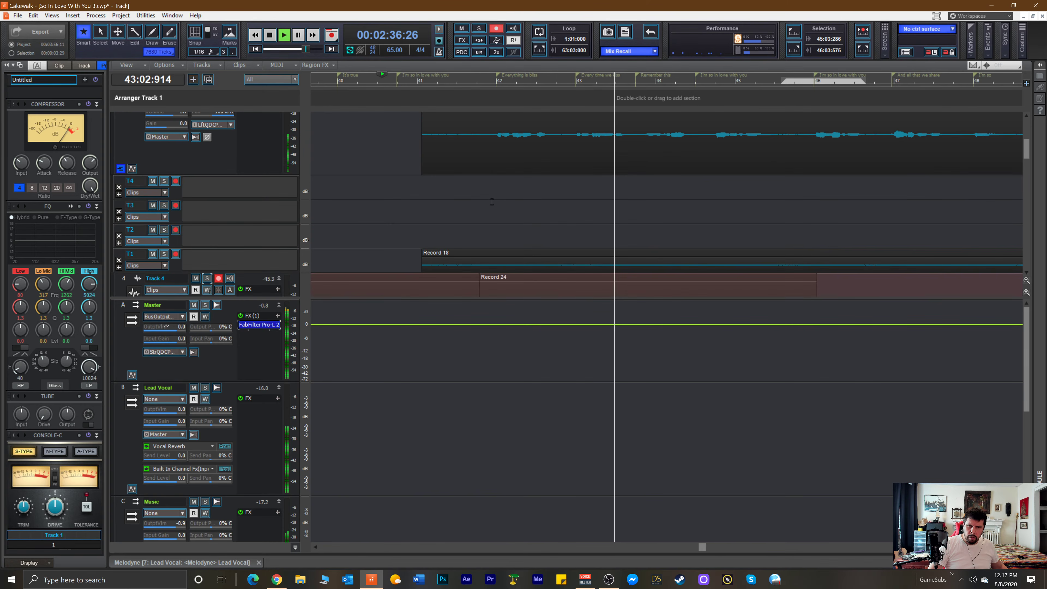
click(474, 80)
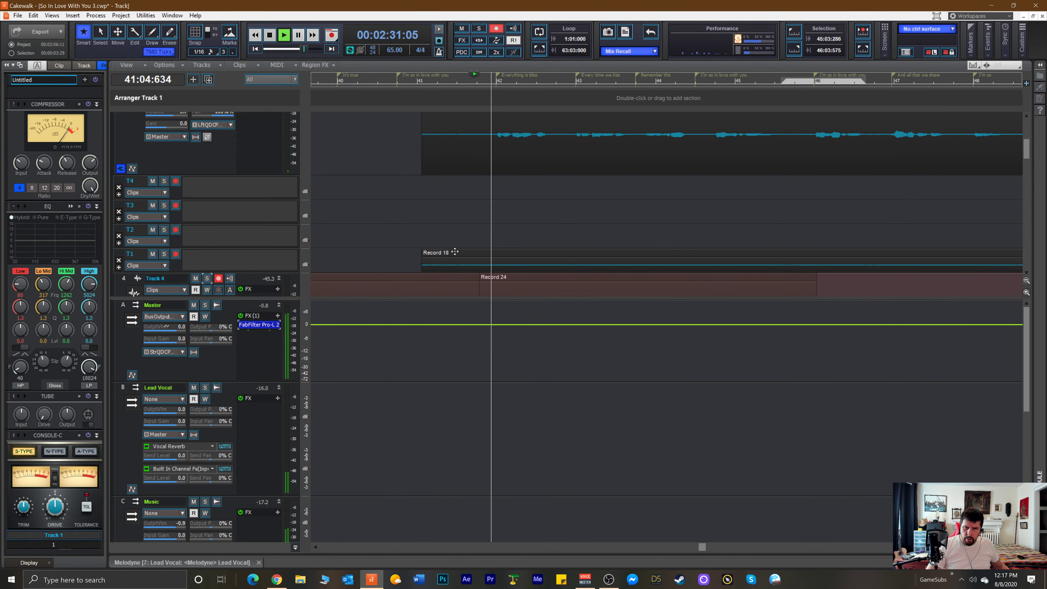
key(space)
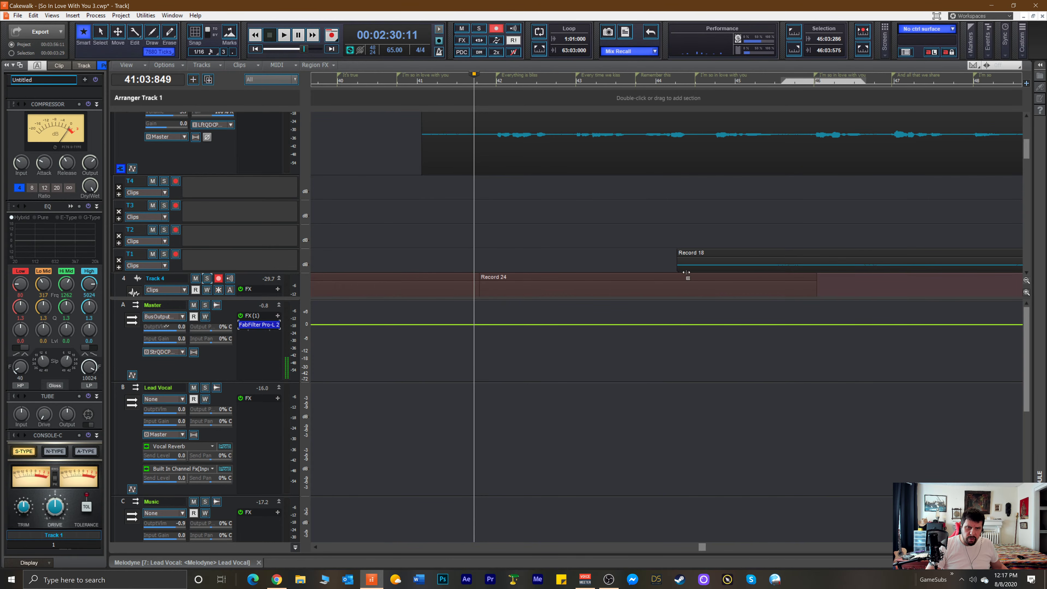
drag(796, 267, 799, 266)
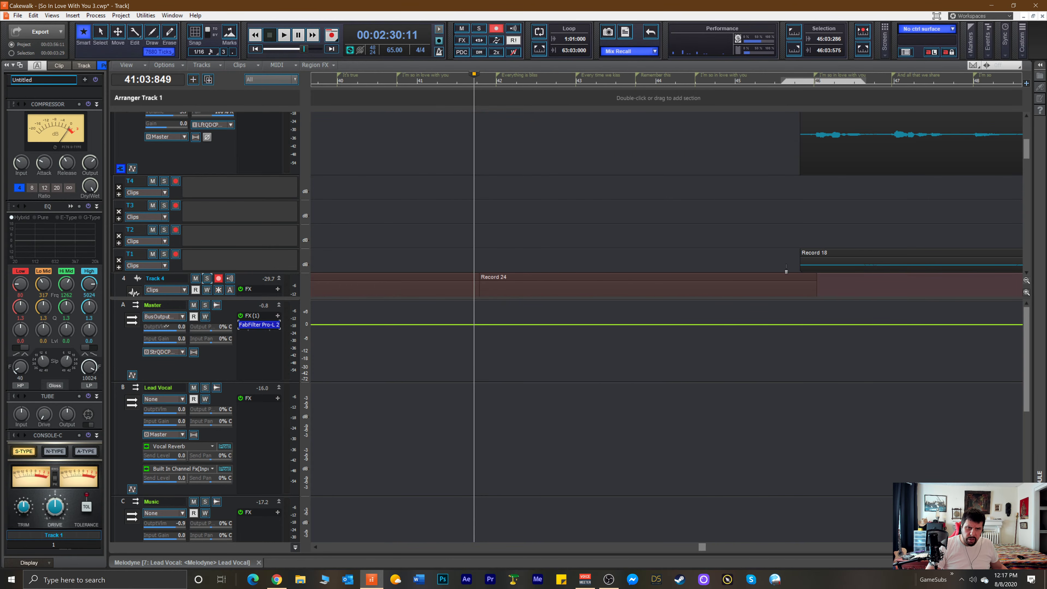
Listen to the mix from about measure 41 beat 3 to measure 45 with the Record 18 clip trimmed.
key(space)
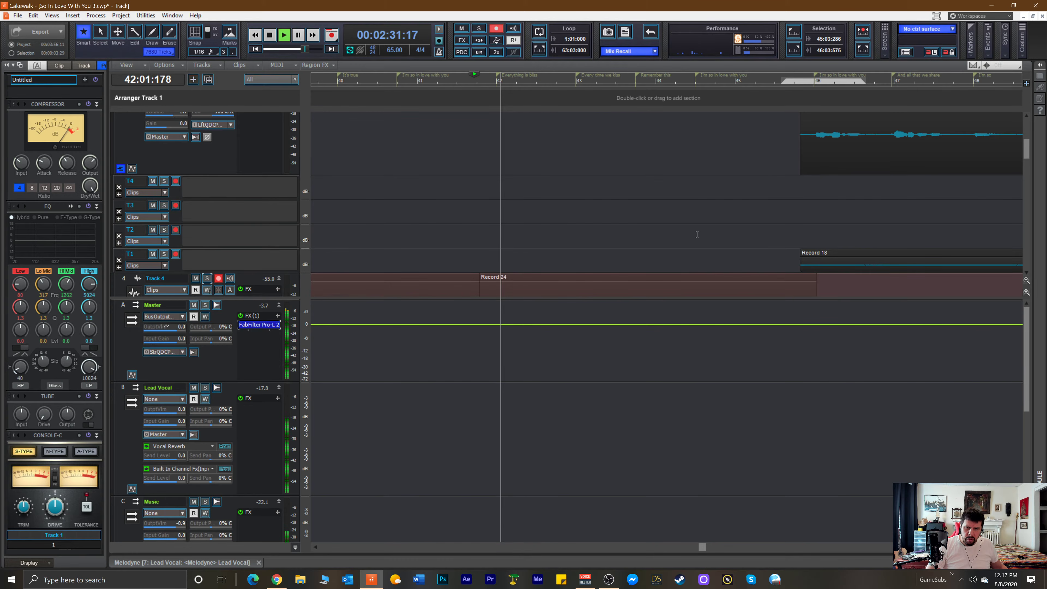
scroll(501, 202, down, 3)
scroll(474, 185, up, 1)
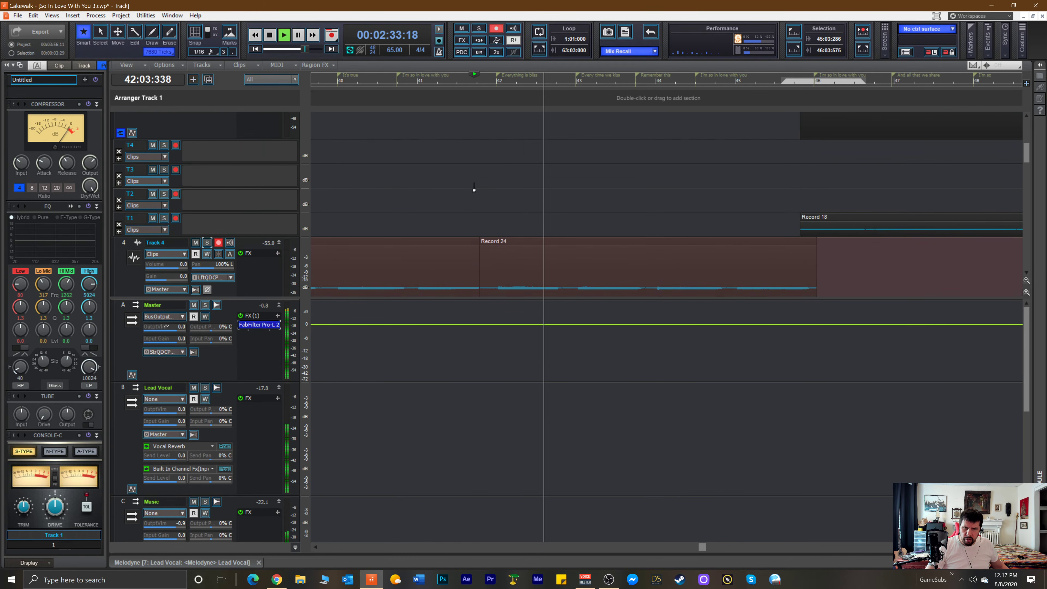
scroll(474, 184, up, 2)
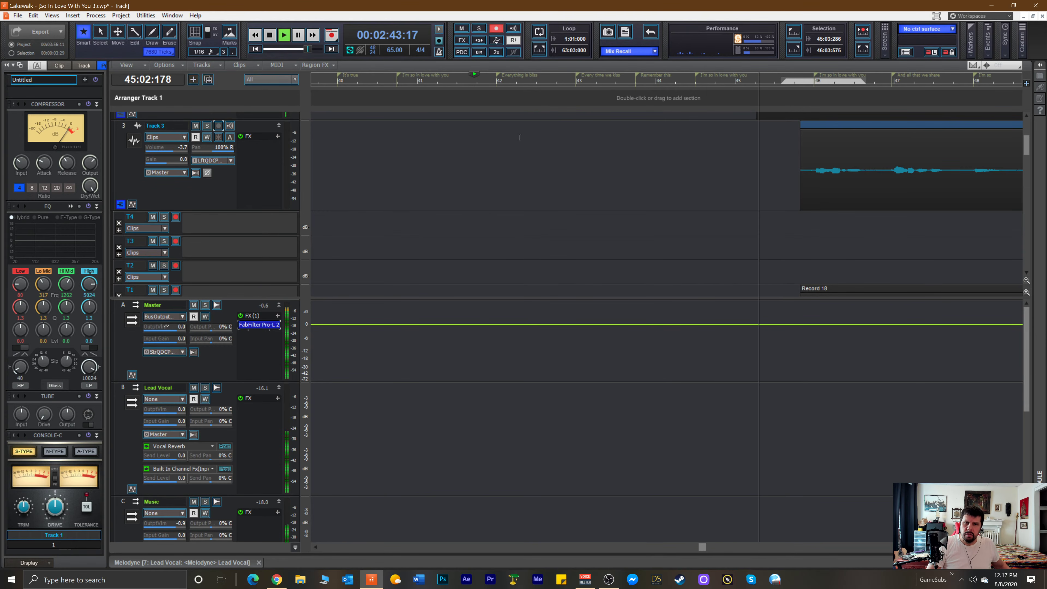
key(space)
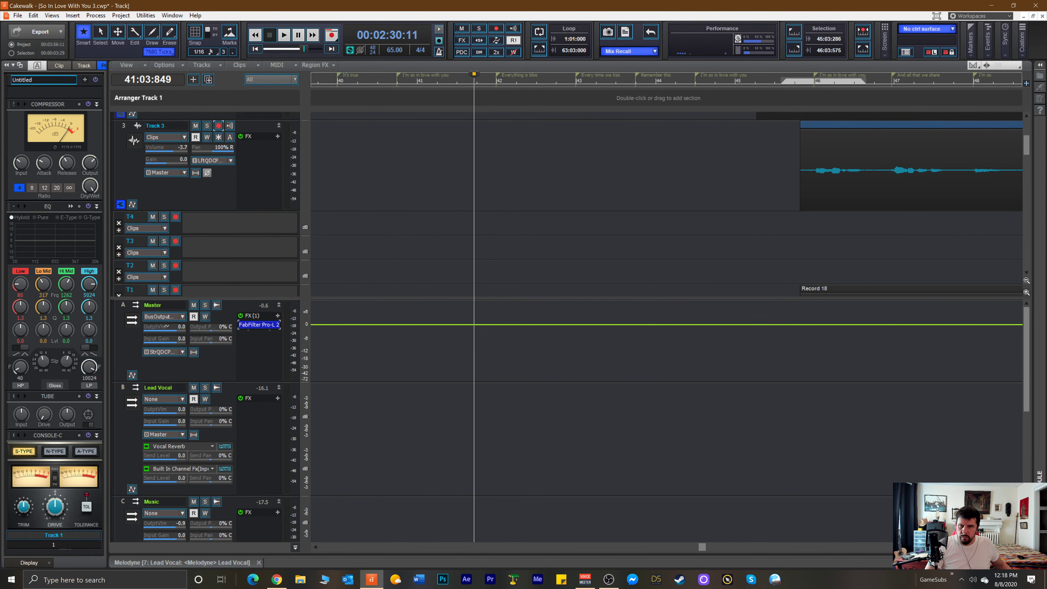
Arm Track 3 and record a take from about measure 42 to measure 46, using measure 40 beat 3 as the lead-in.
click(379, 78)
key(space)
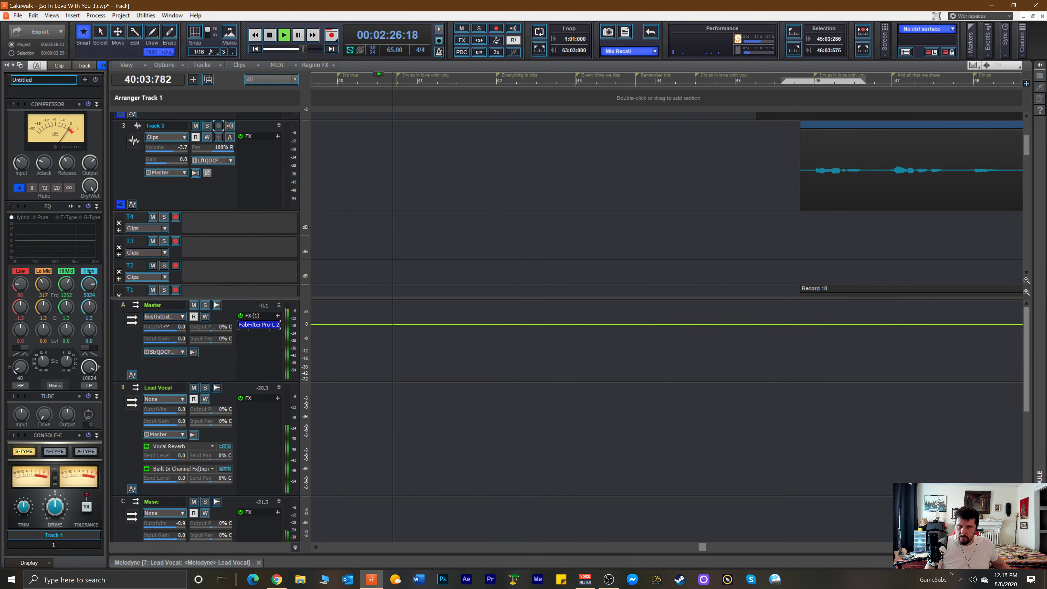
key(space)
click(218, 125)
key(space)
click(219, 126)
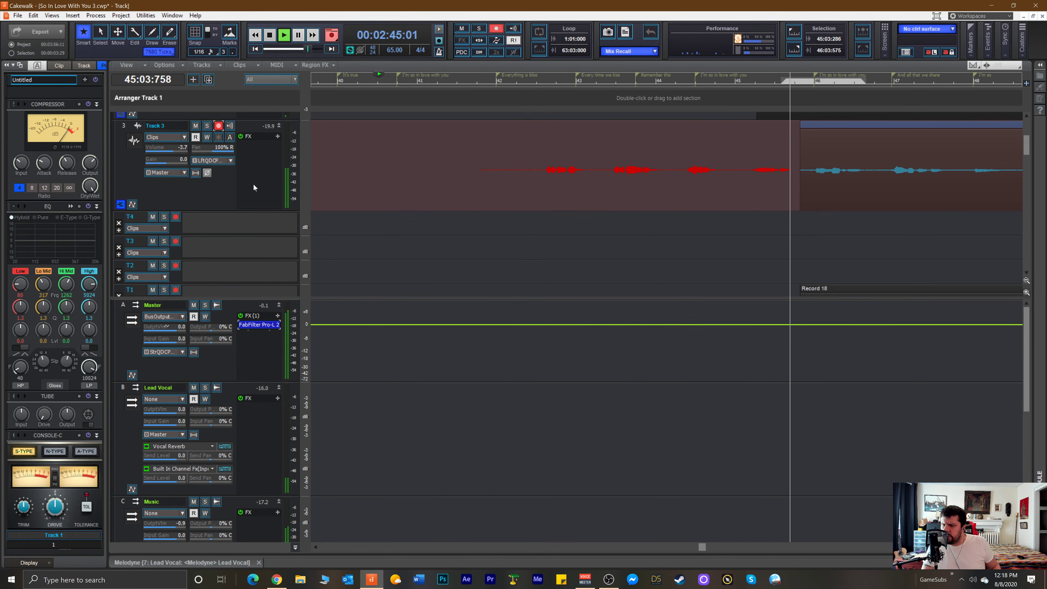
key(space)
Play back the new Track 3 take and continue listening through the end of the vocals to about measure 53.
key(space)
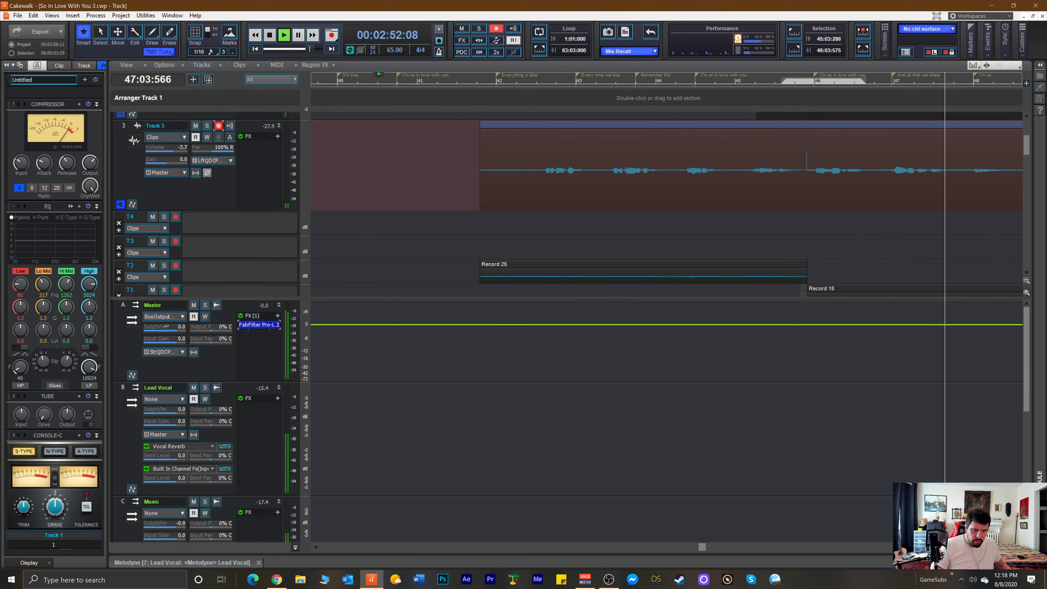
key(ctrl+Left)
key(ctrl+Left)
key(ctrl+Left)
key(ctrl+Left)
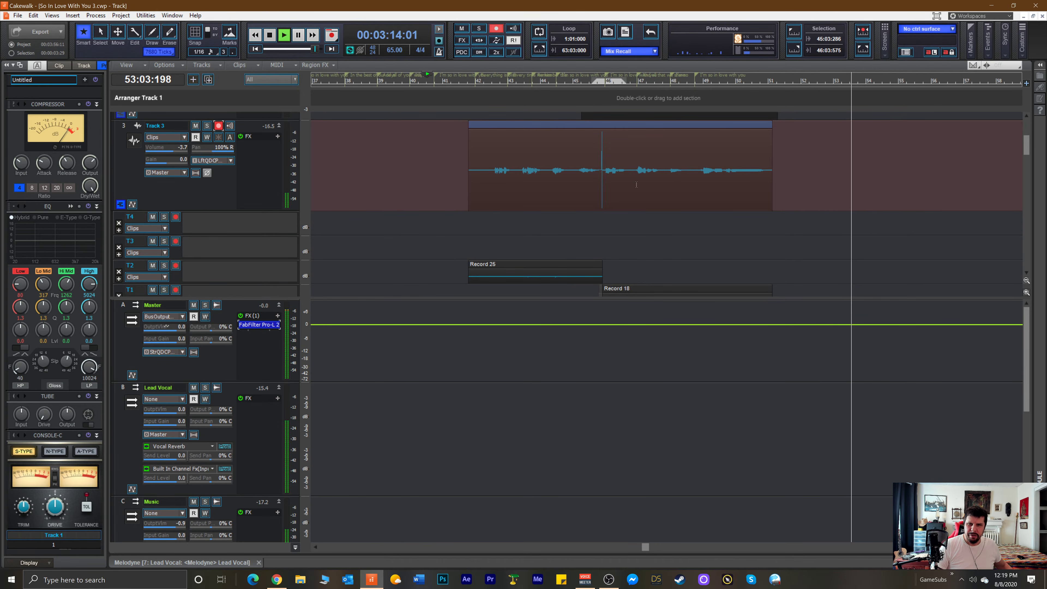
click(447, 83)
key(space)
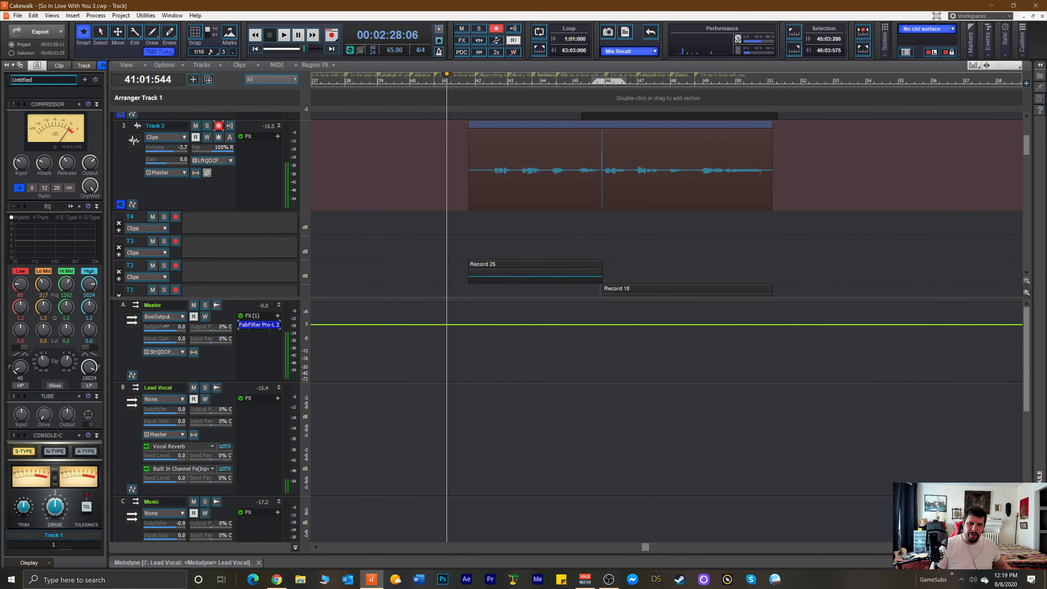
Listen to the song from about measure 50 beat 3 and from measure 51, and examine where the backing vocal clips end.
click(752, 82)
key(space)
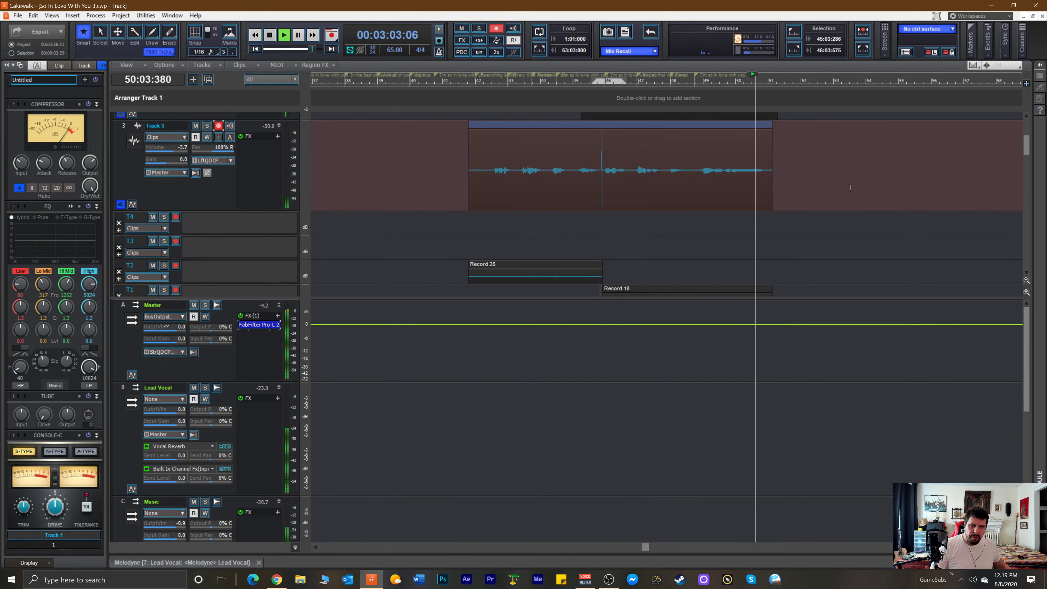
scroll(834, 267, down, 3)
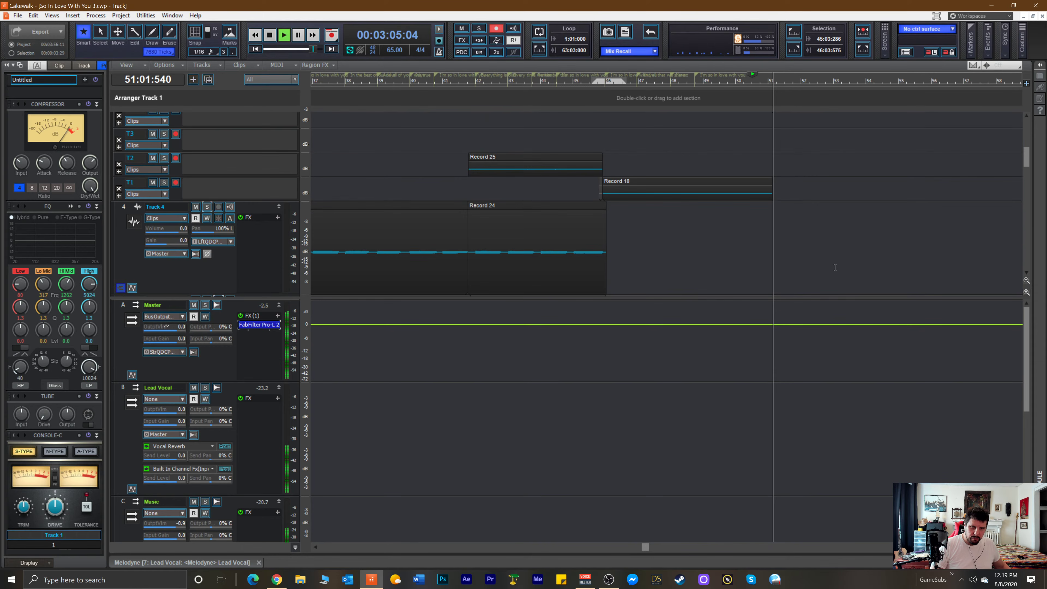
scroll(836, 267, up, 2)
scroll(837, 272, down, 2)
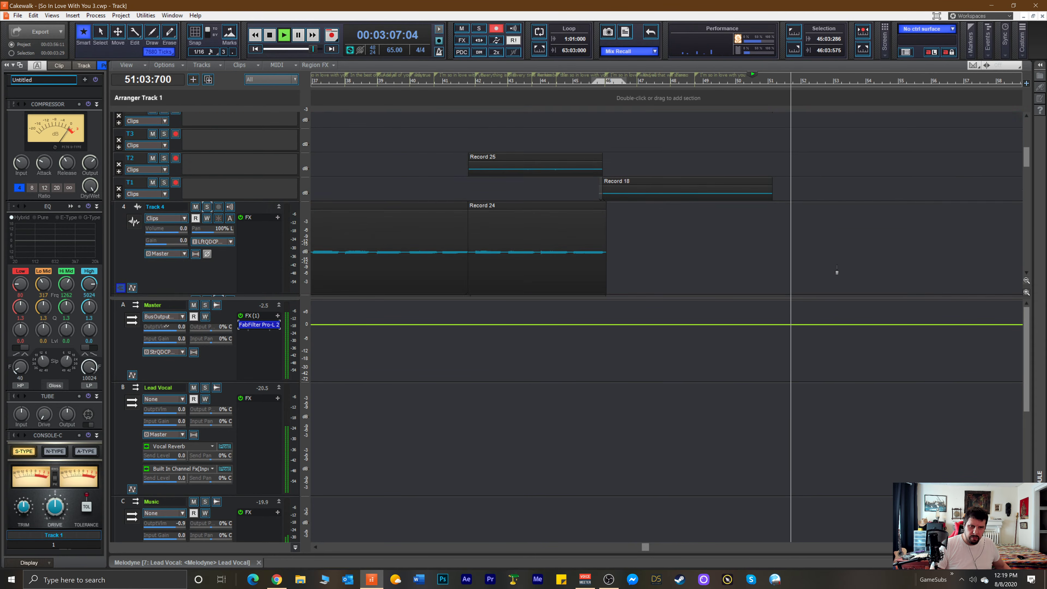
scroll(837, 272, up, 2)
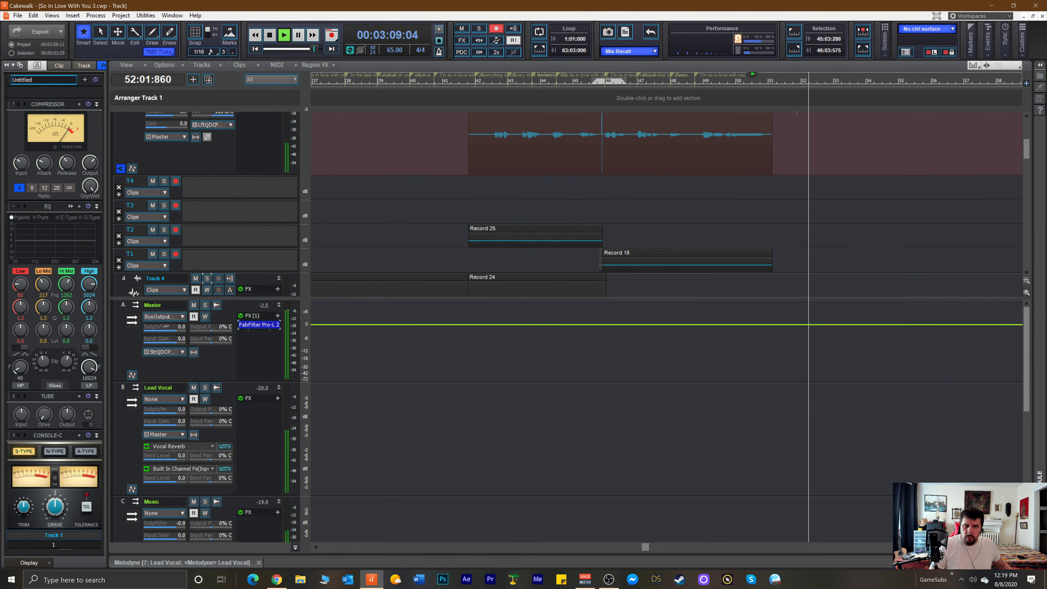
click(776, 85)
scroll(797, 211, down, 2)
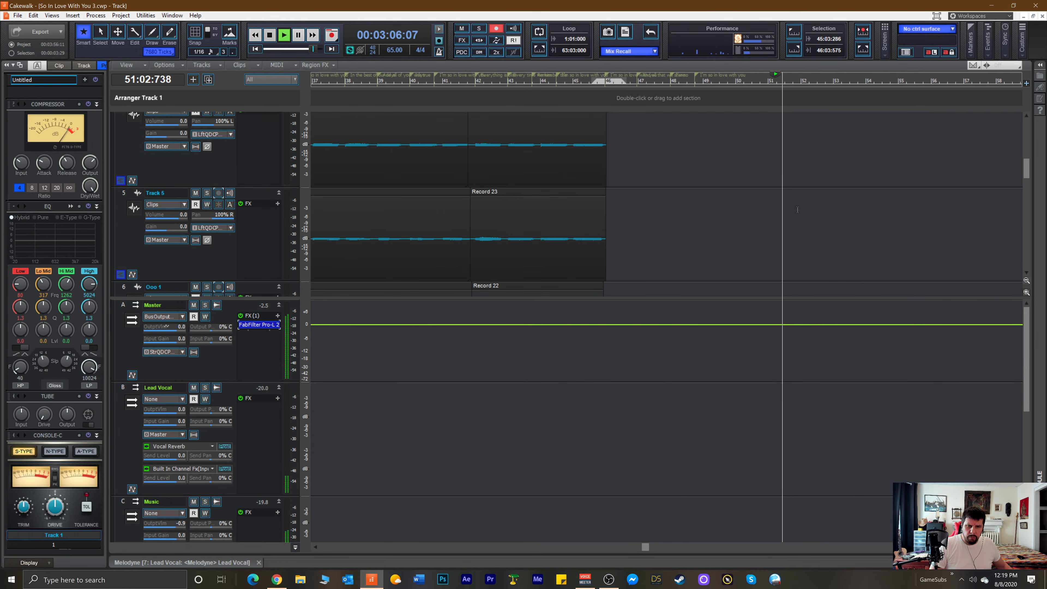
key(space)
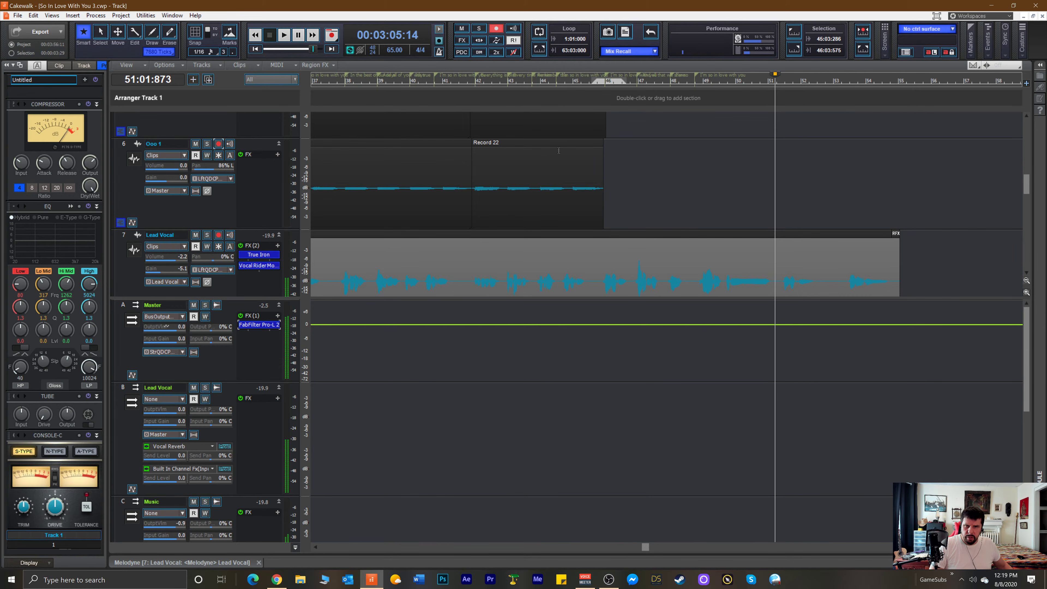
Play the mix from about measure 44 beat 4, arm Ooo 1, listen to it in solo, and unsolo it.
click(570, 84)
key(space)
key(space)
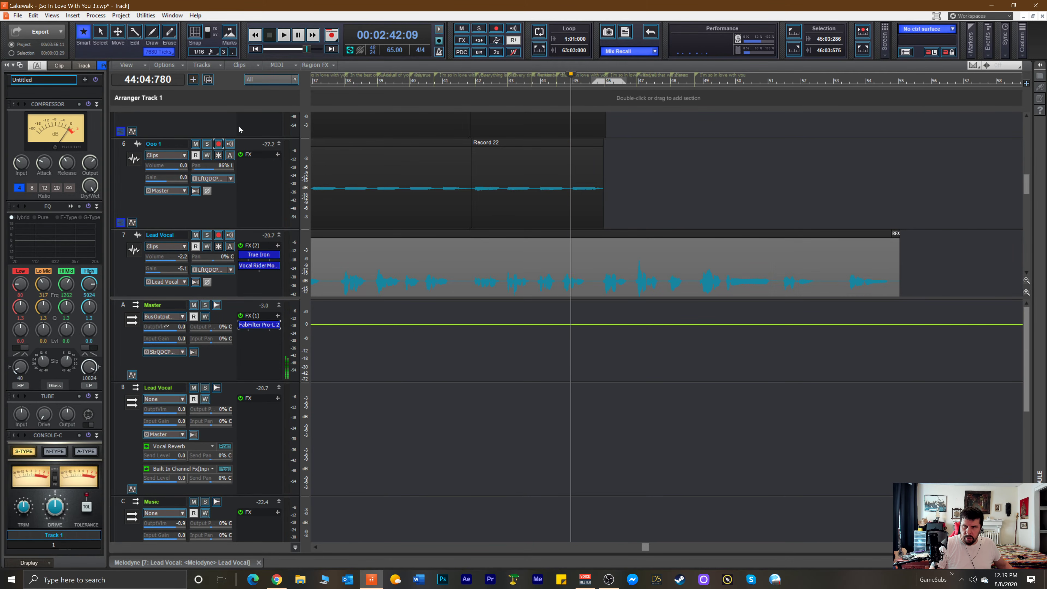
click(219, 143)
click(206, 144)
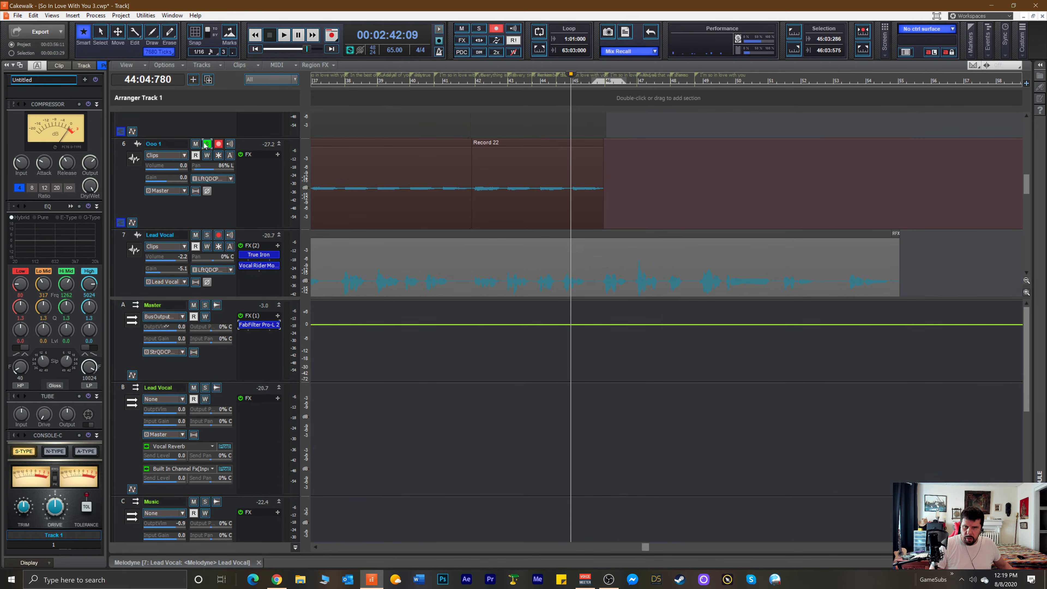
key(space)
key(space)
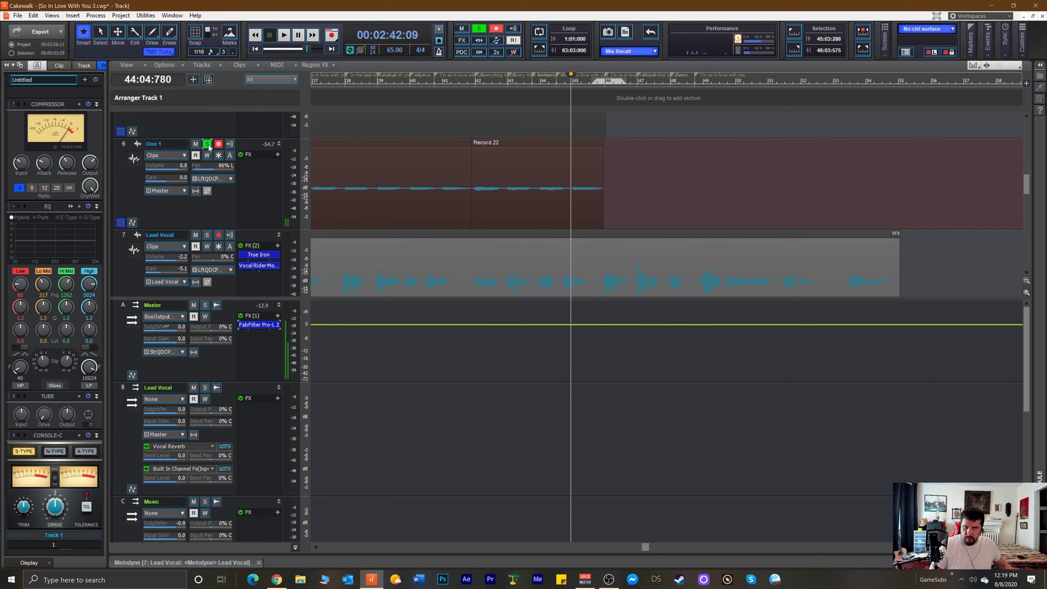
click(207, 144)
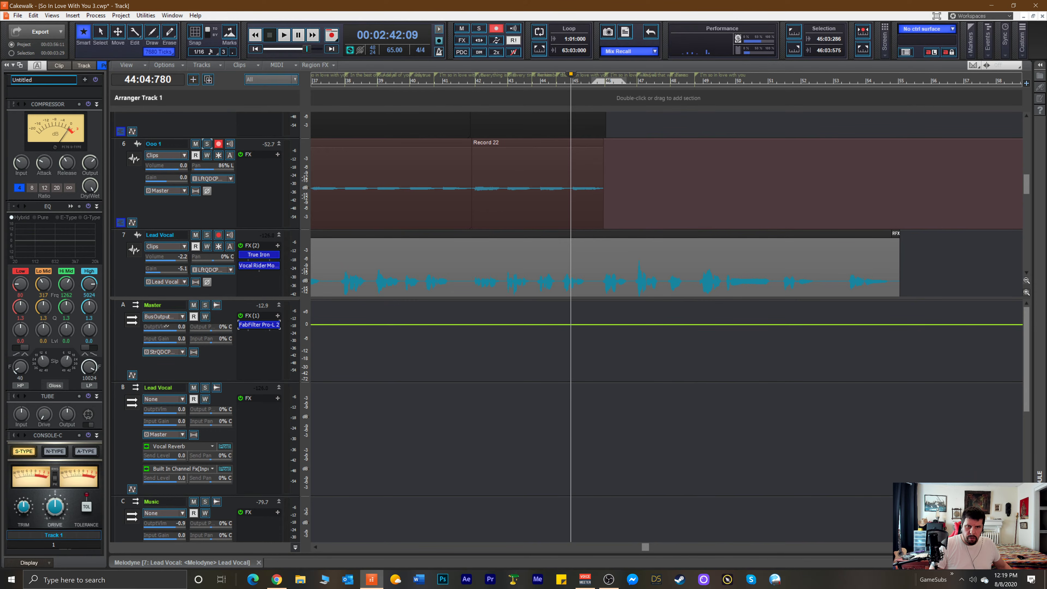
Record an Ooo 1 take from about measure 49 beat 3 to measure 59 beat 3, and disarm the track.
key(space)
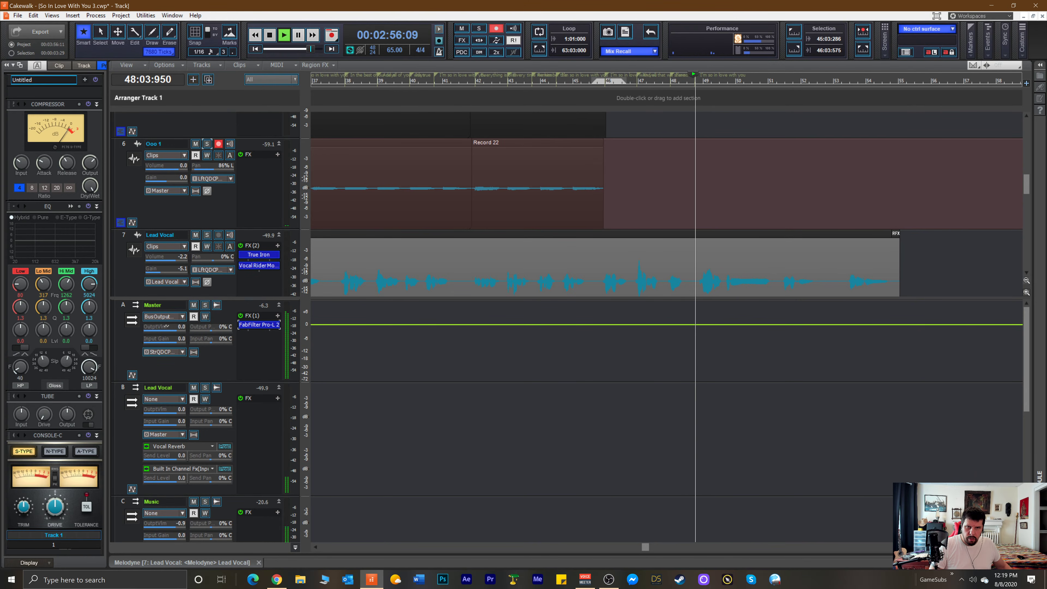
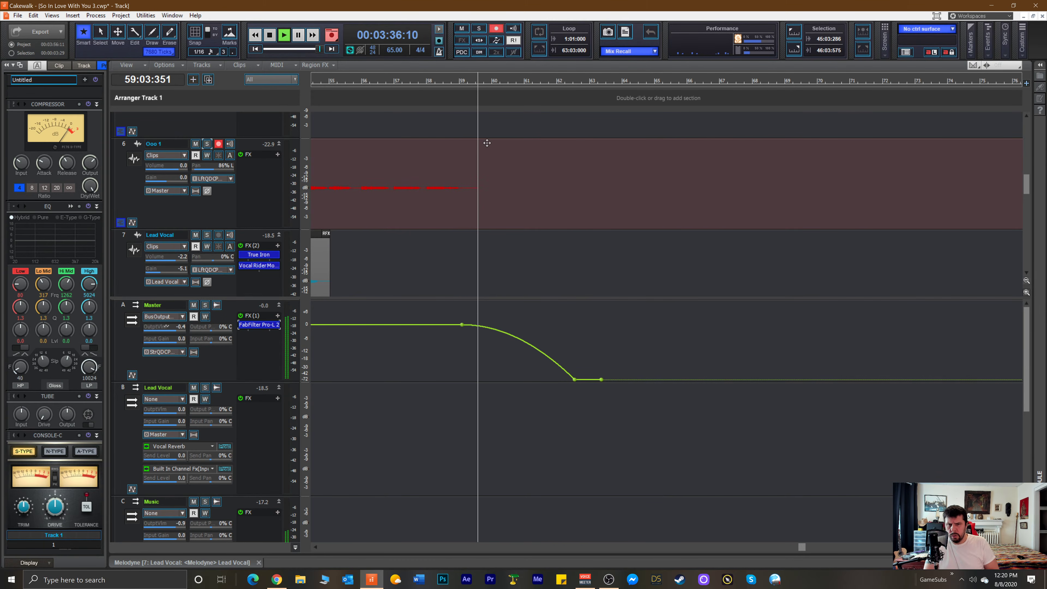
key(space)
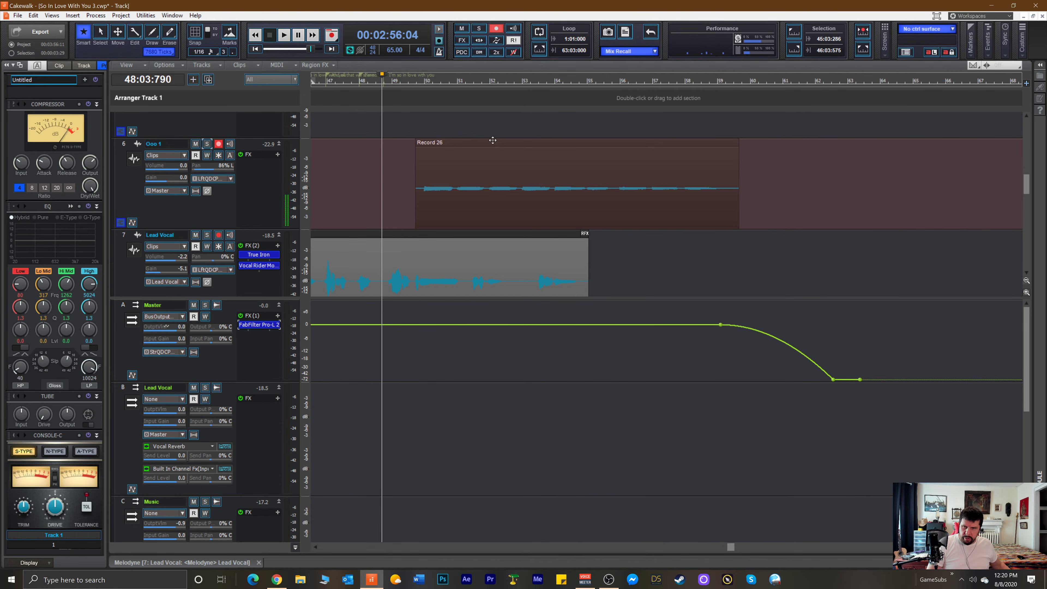
click(220, 144)
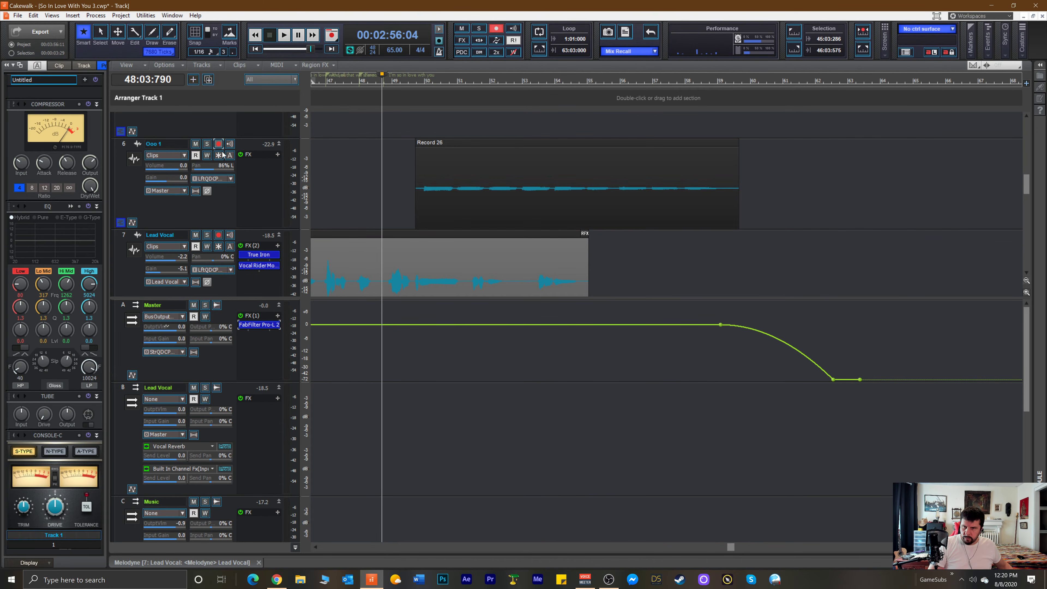
Arm Track 5 for recording, play the mix from about measure 48 beat 4, and move the playhead to about measure 49 beat 2.
scroll(225, 157, up, 2)
click(218, 158)
key(space)
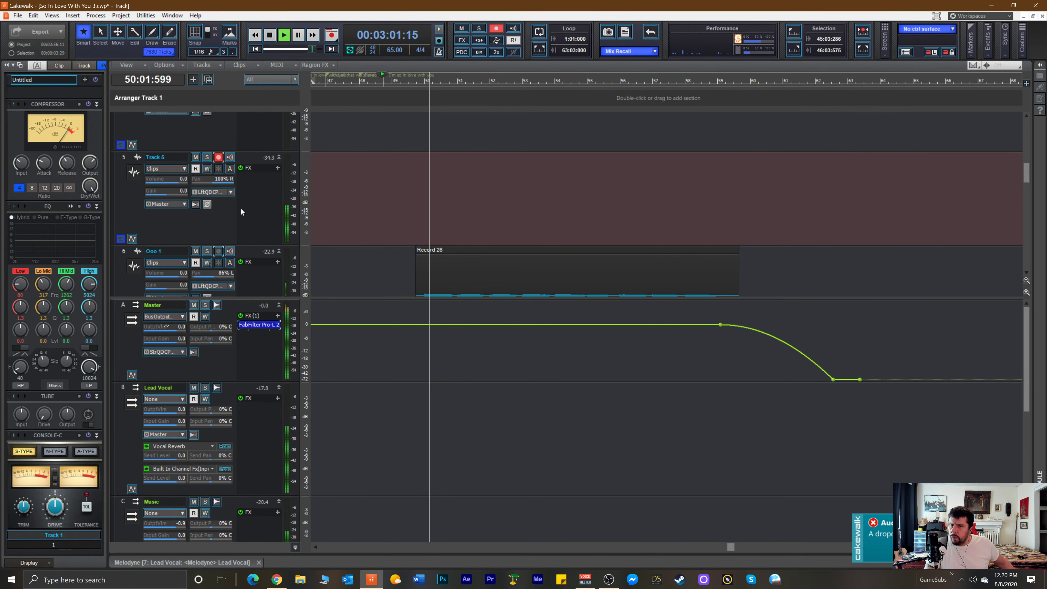
click(400, 83)
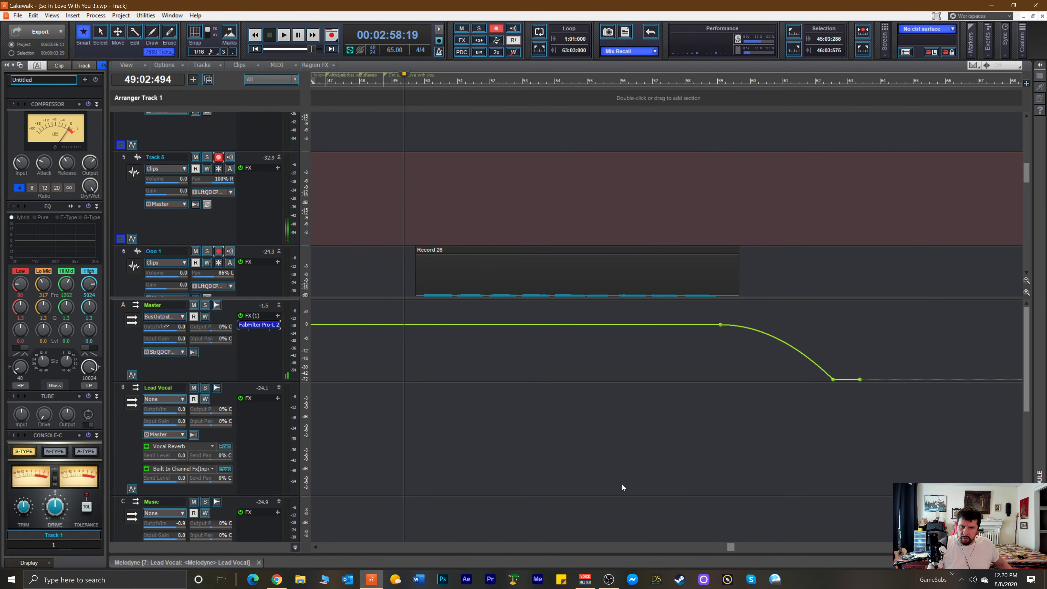
Play from about measure 44 beat 4, listen to Track 5 in solo, and unsolo it.
drag(734, 550, 667, 550)
click(504, 81)
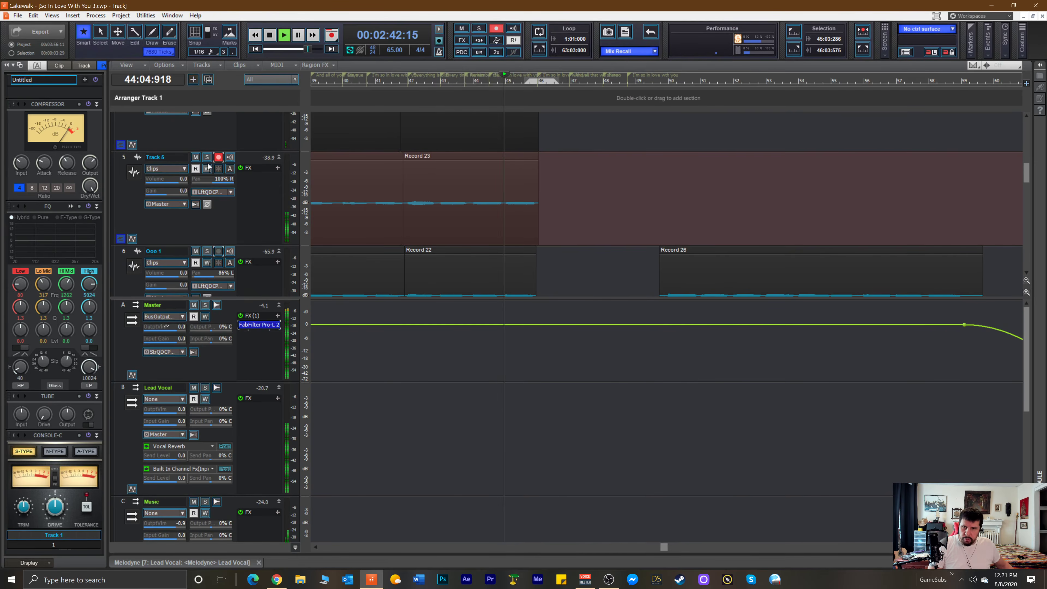
key(space)
click(207, 158)
key(space)
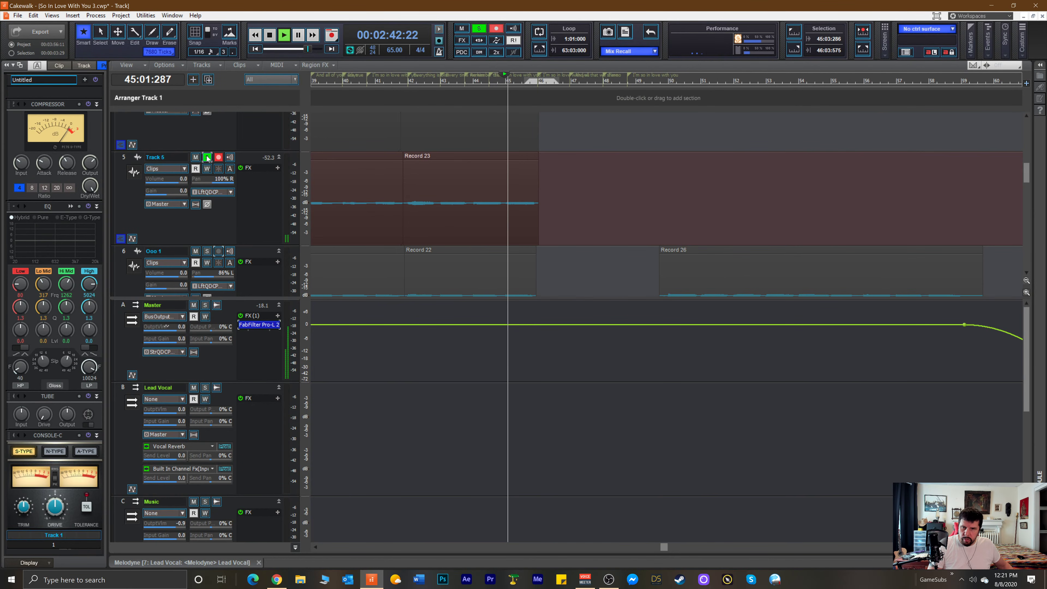
click(207, 157)
key(space)
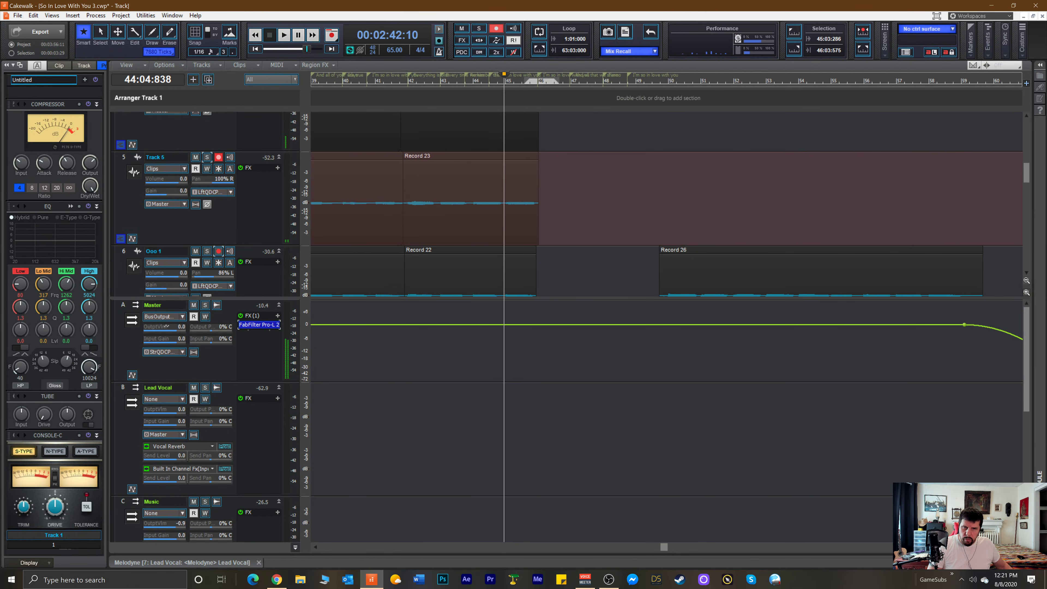
Play from about measure 49, listen to Ooo 1 in solo, and unsolo it.
key(space)
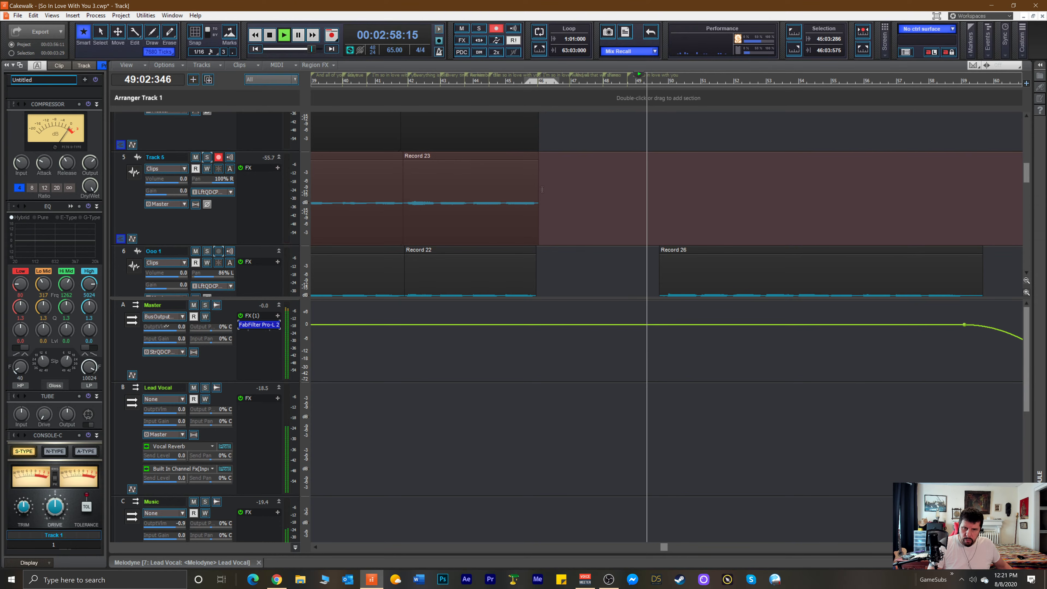
click(207, 251)
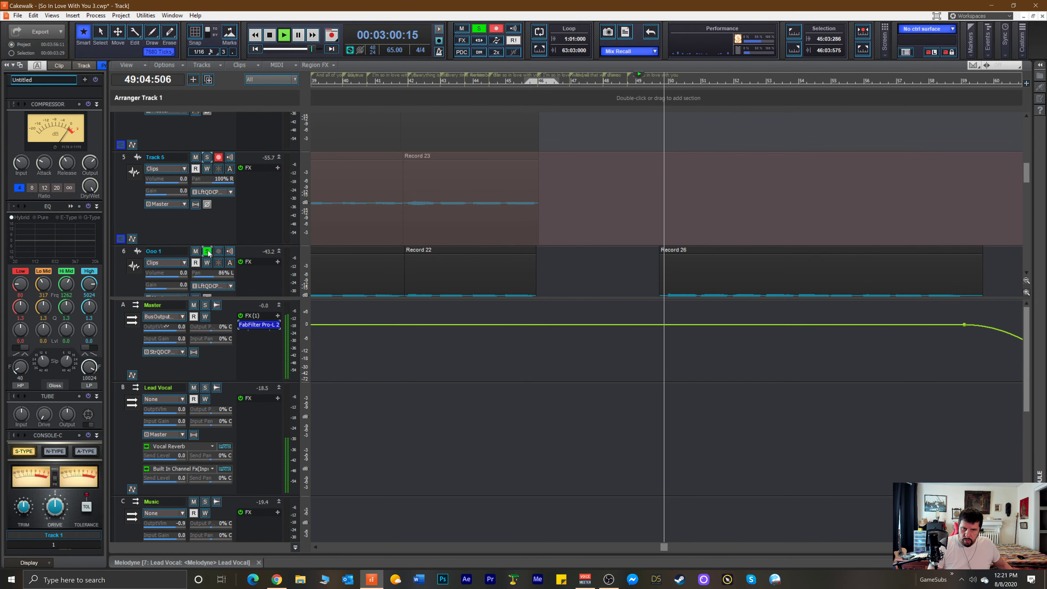
click(207, 251)
key(space)
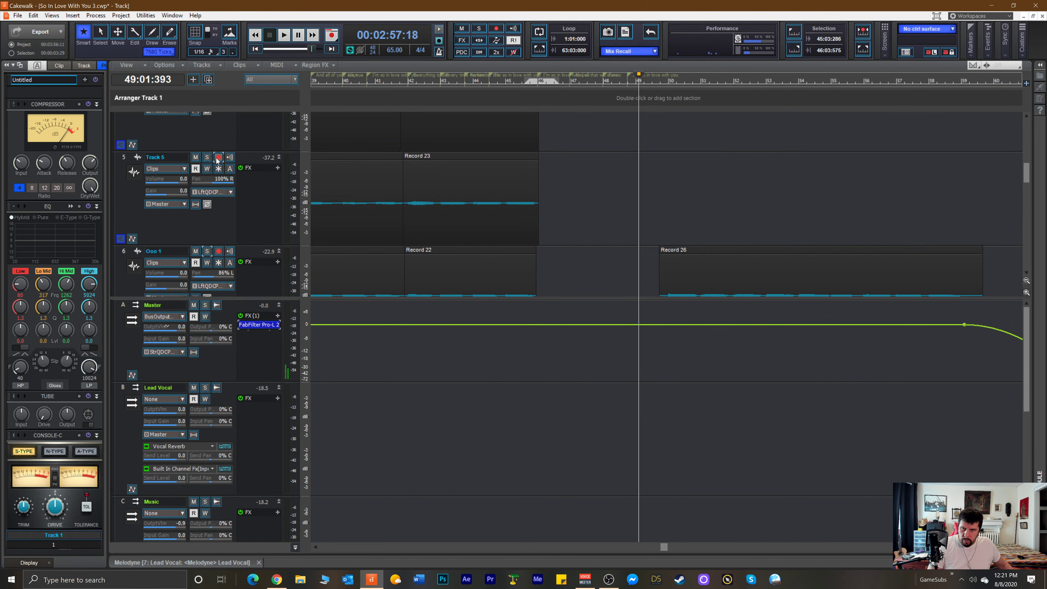
Arm Track 5 and listen to it in solo from about measure 49.
click(213, 161)
click(207, 158)
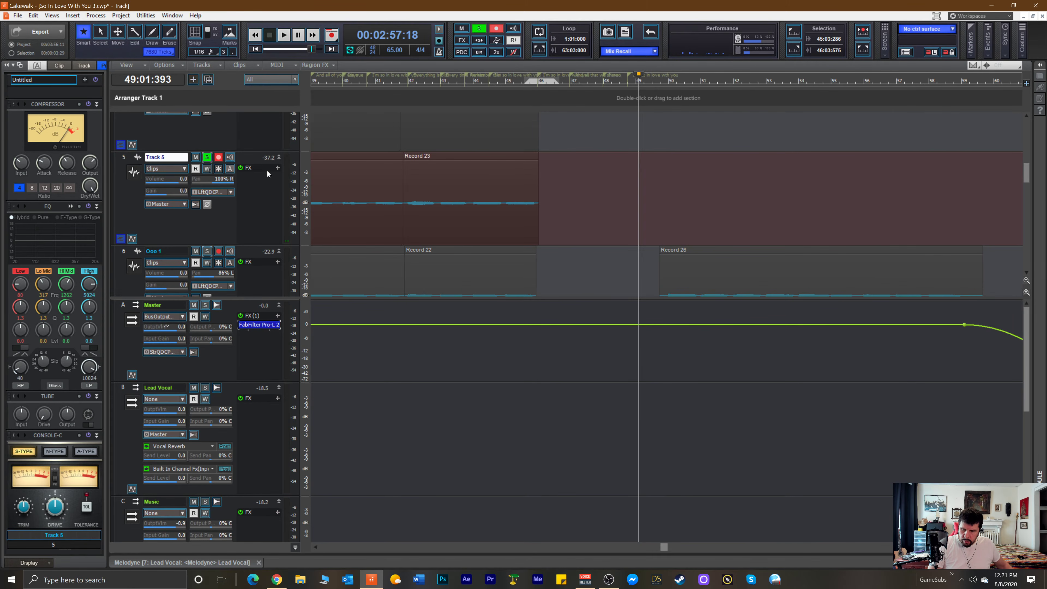
key(space)
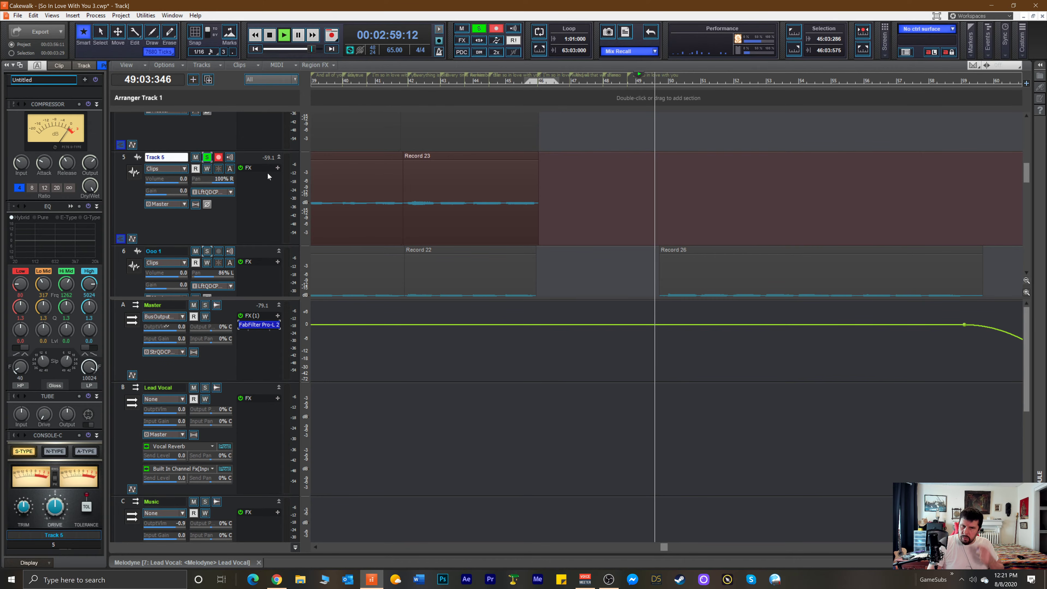
key(space)
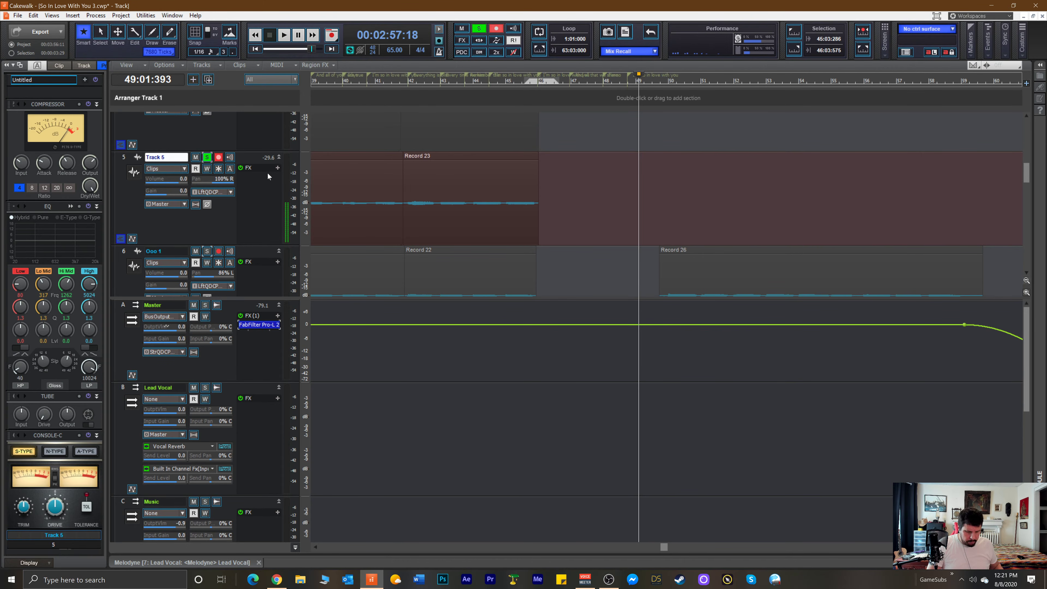
Unsolo Track 5 and record a take on it from about measure 49 beat 2 to measure 58.
click(206, 158)
key(space)
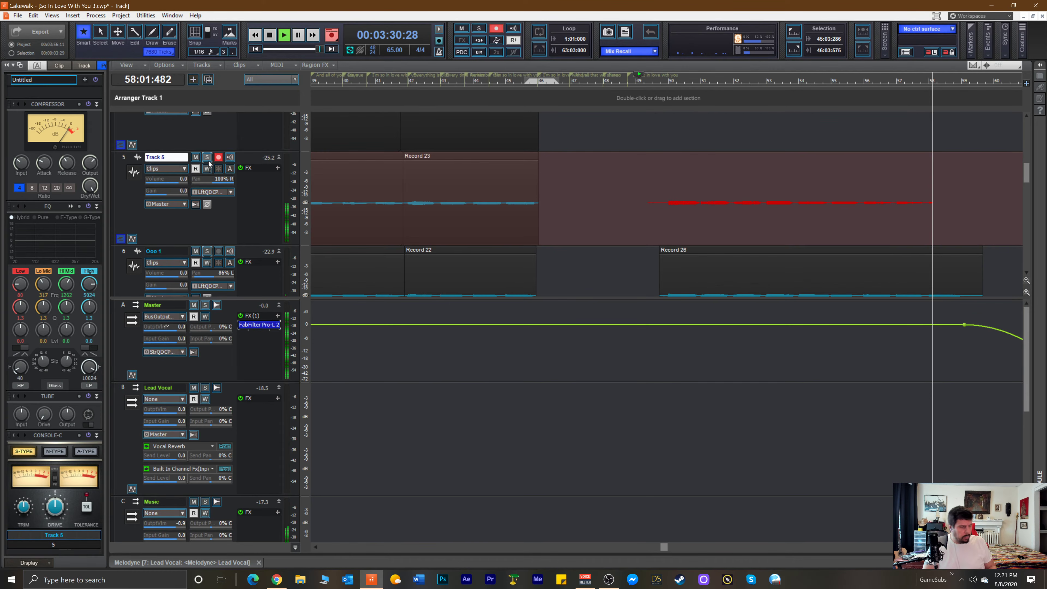
key(space)
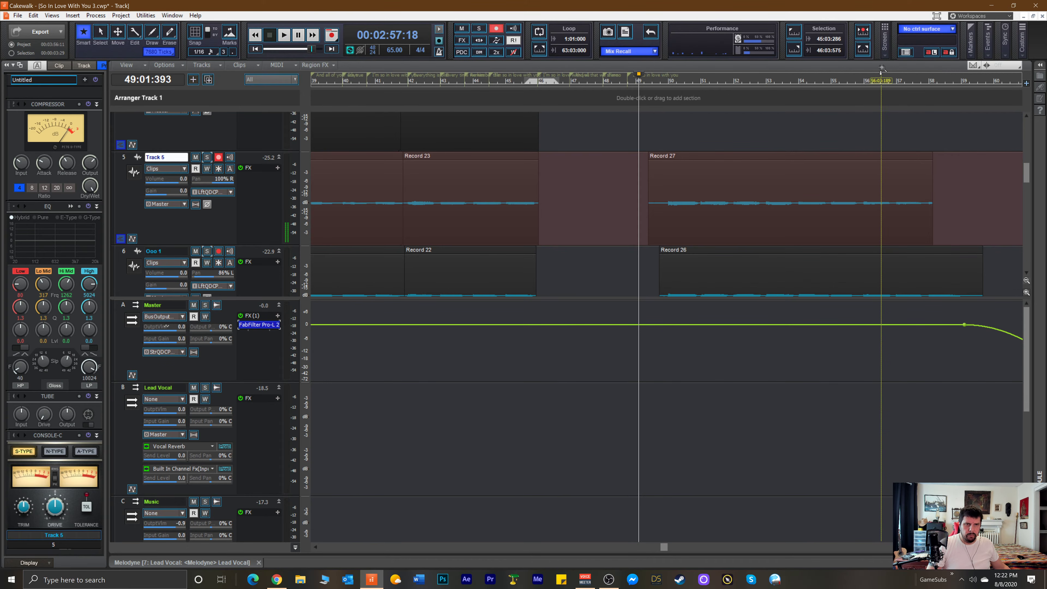
Roll in from about measure 56 beat 3, record the Track 5 ending from about measure 57 beat 4 to measure 59, and disarm the track.
click(881, 85)
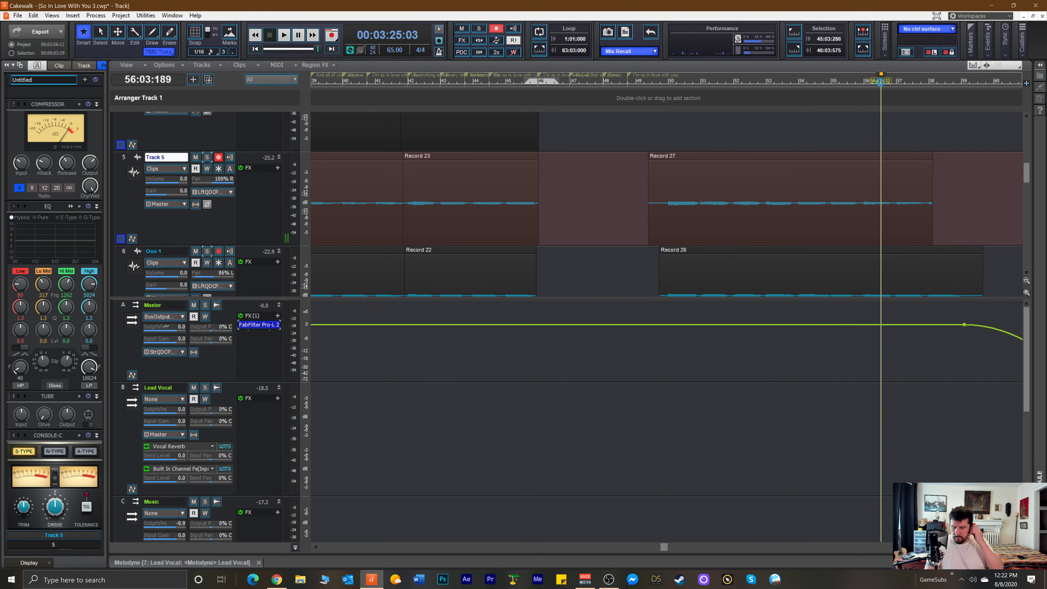
key(space)
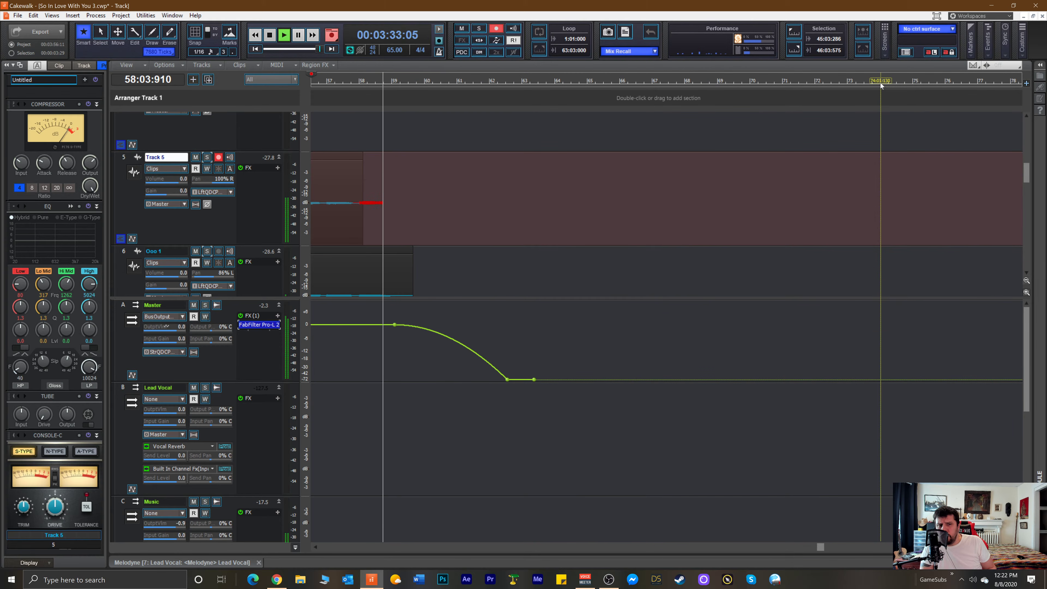
key(space)
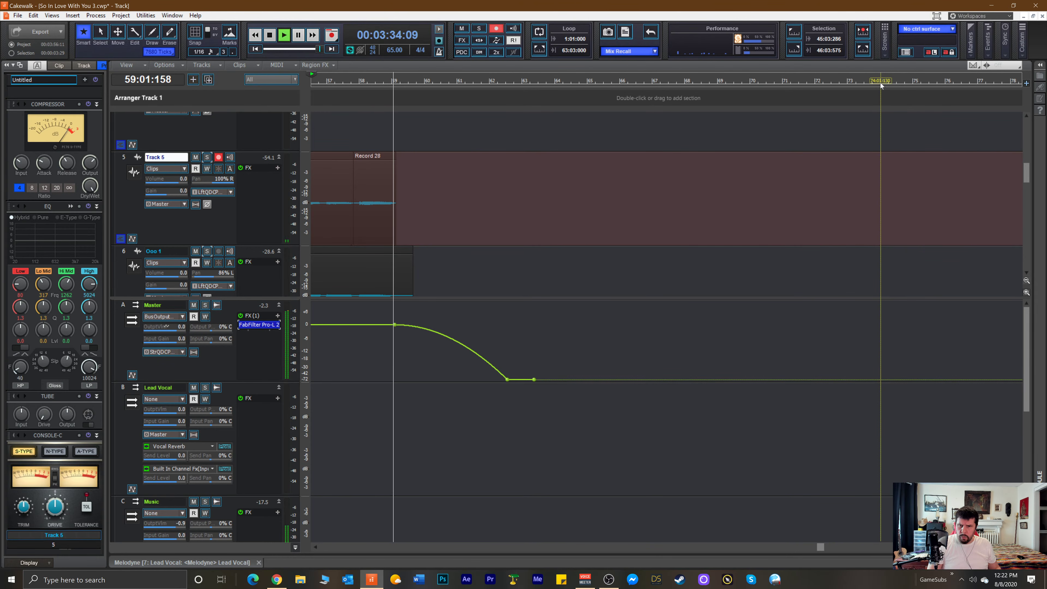
key(space)
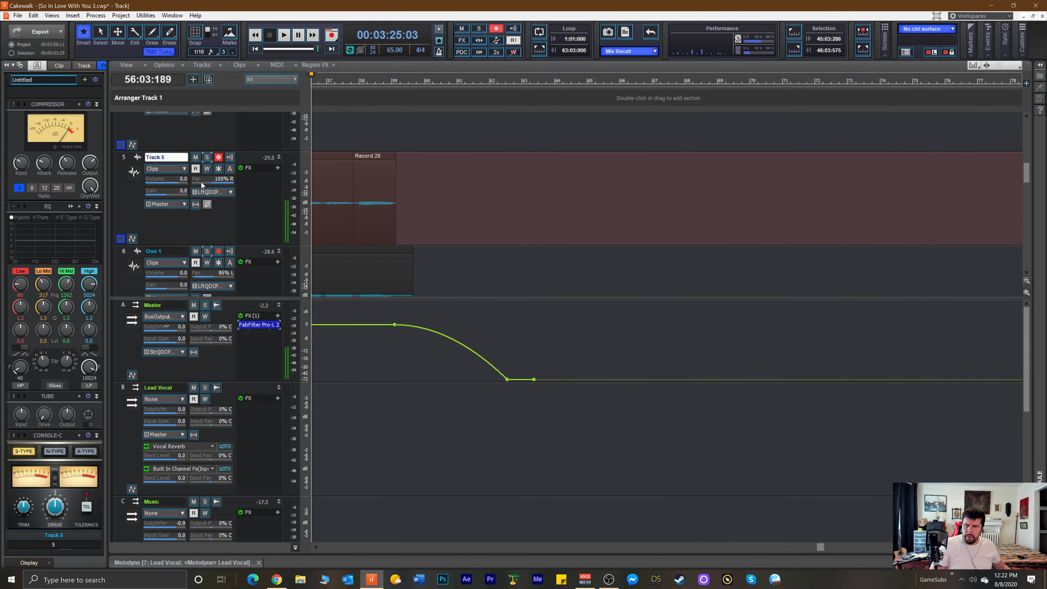
click(218, 158)
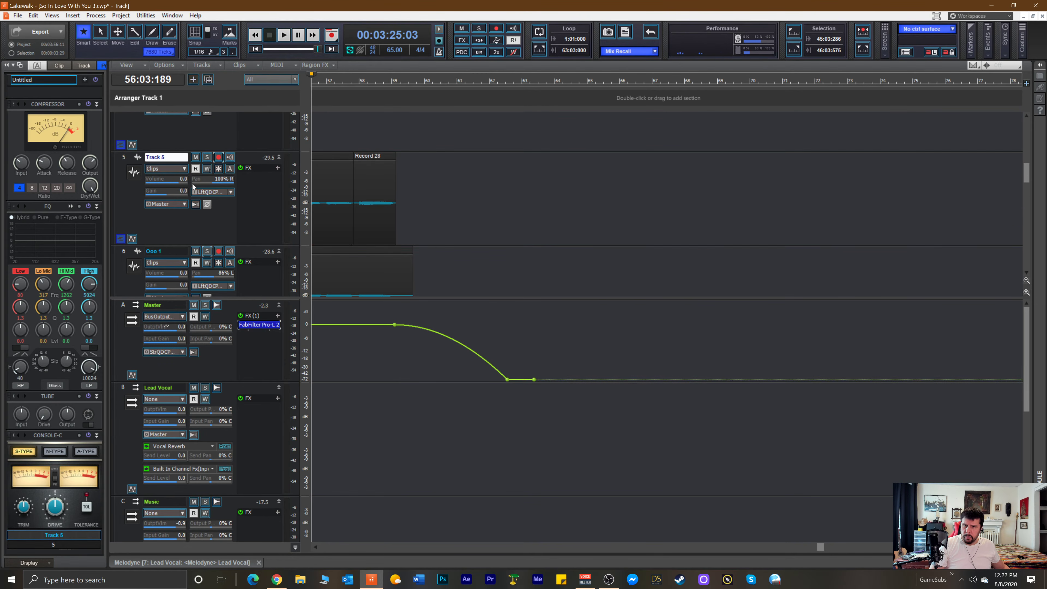
Arm Track 4 and listen to it in solo from about measure 45.
scroll(192, 184, up, 1)
click(219, 135)
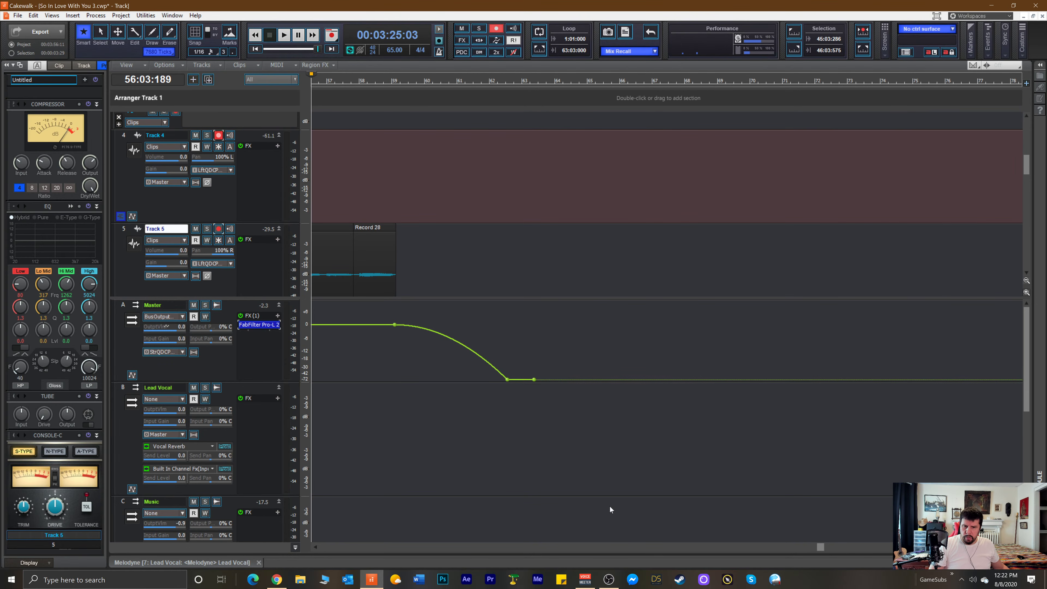
drag(823, 547, 695, 557)
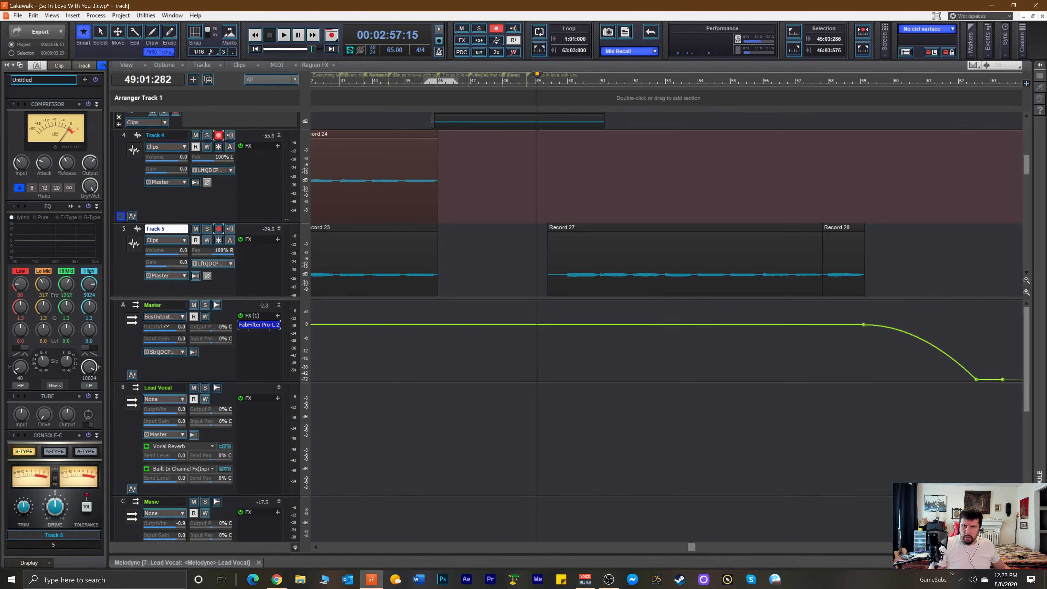
click(406, 80)
key(space)
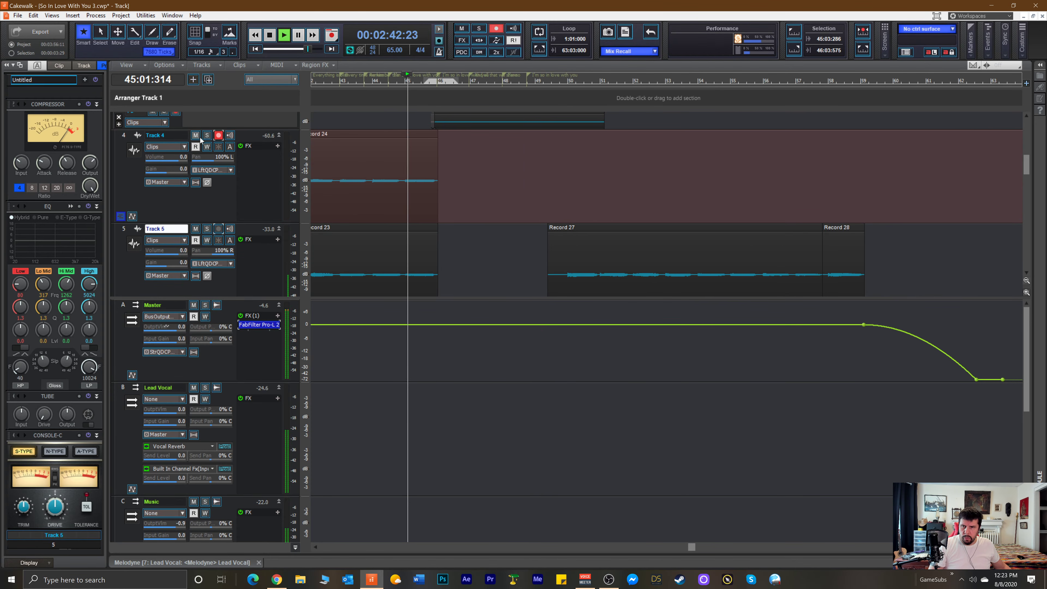
click(207, 135)
key(space)
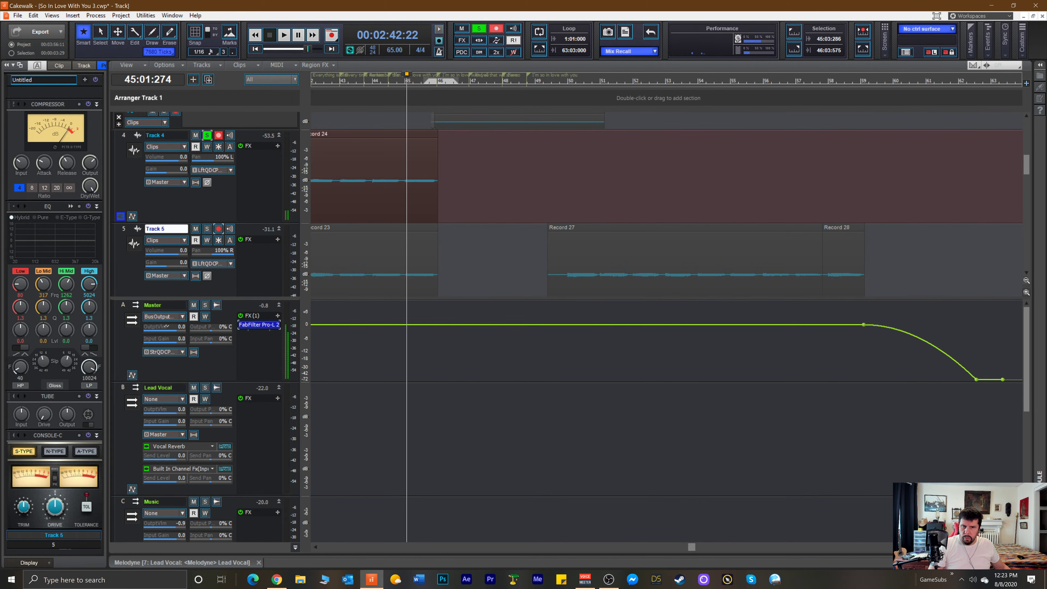
Roll in from about measure 49, unsolo Track 4, and record a take on it from about measure 50 to measure 59 beat 2.
click(534, 81)
key(space)
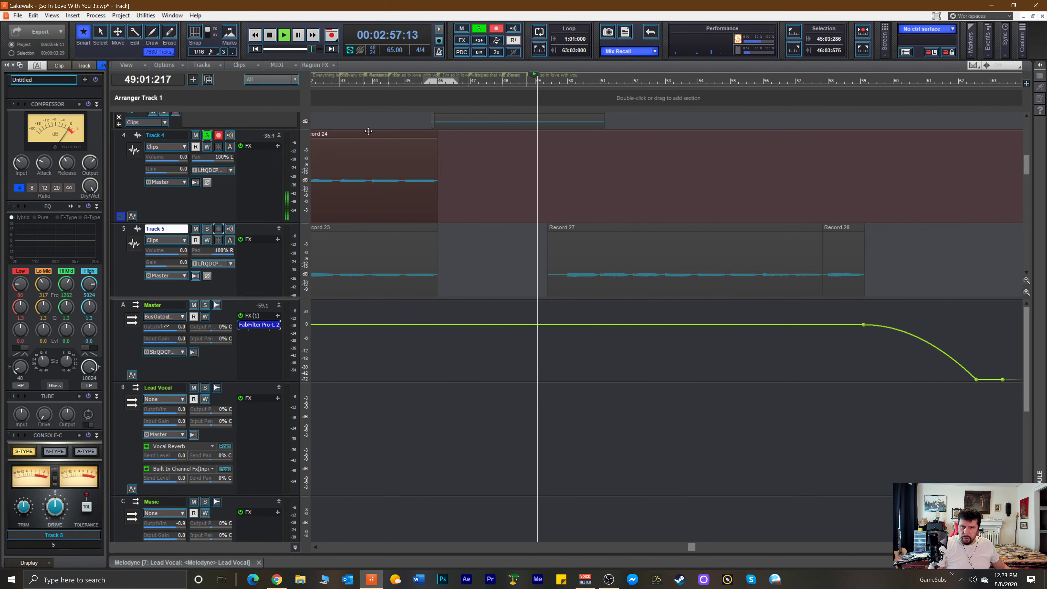
click(207, 135)
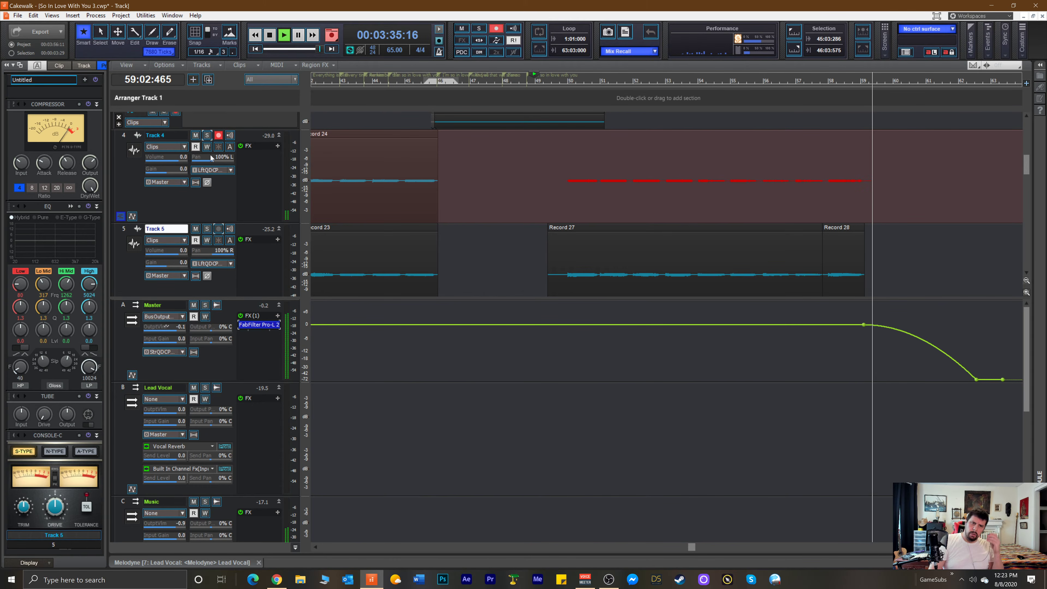
key(space)
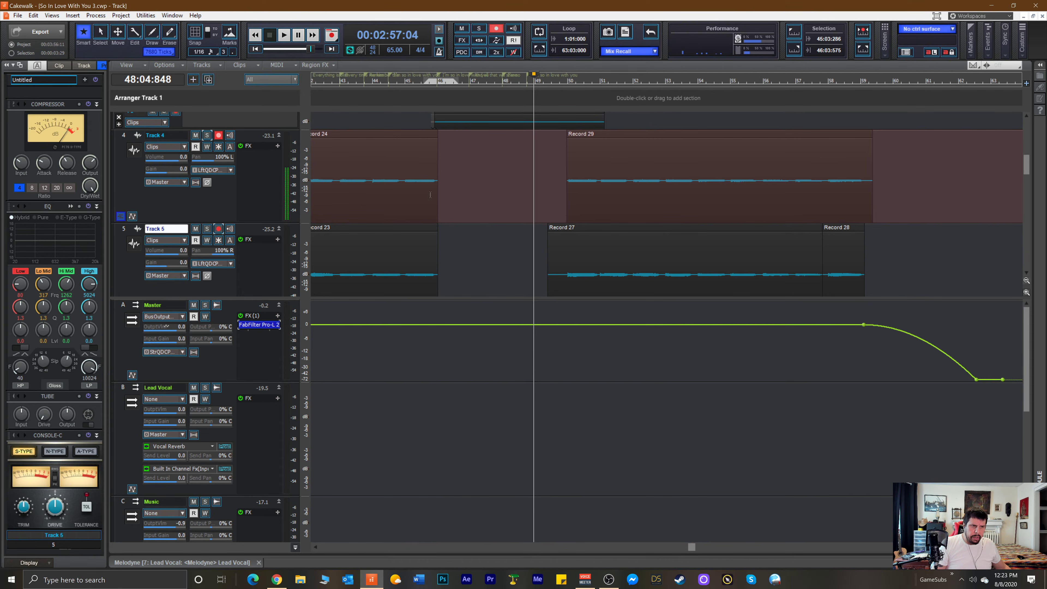
Play back the outro from about measure 49 to measure 59 and examine the layered vocal clips.
key(space)
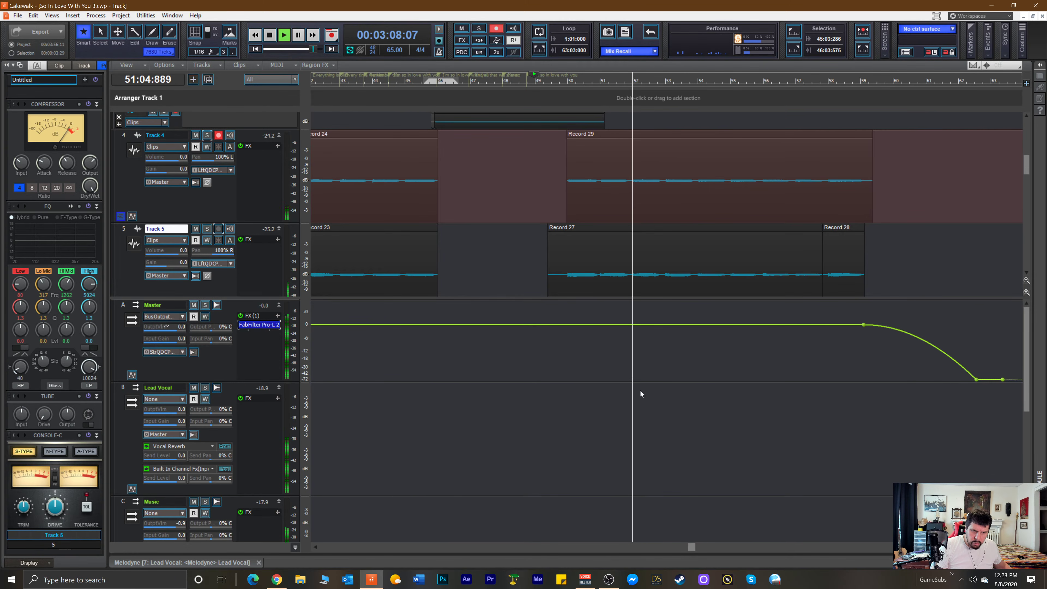
key(ctrl+Left)
key(ctrl+Left)
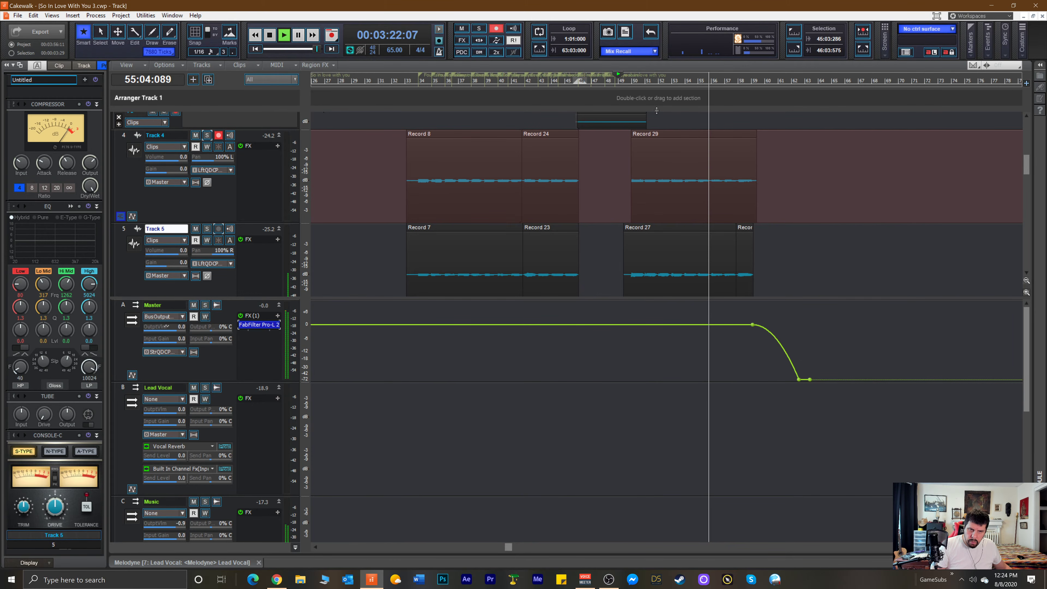
scroll(672, 129, up, 3)
scroll(673, 130, down, 2)
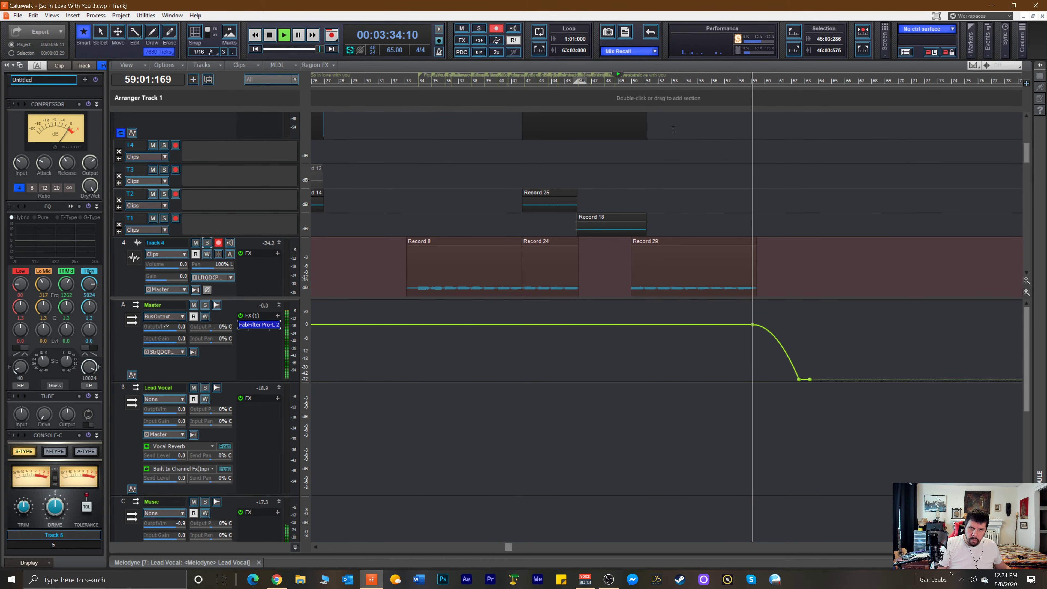
key(space)
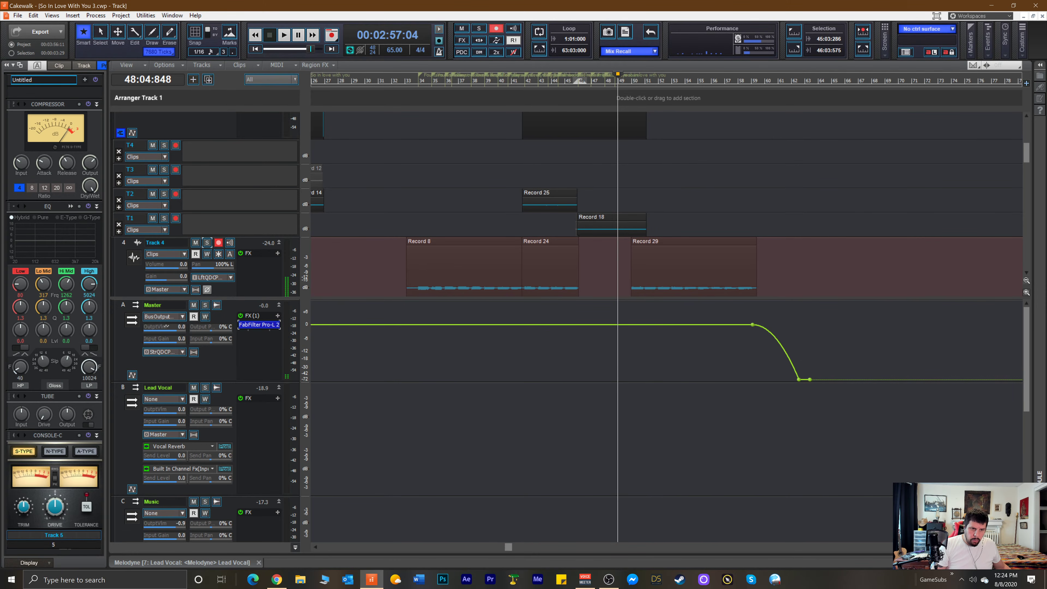
Listen to the song from about measure 4 beat 2 and examine the opening clips on Track 4, Track 5 and Ooo 1.
key(ctrl+Left)
key(ctrl+Left)
click(325, 227)
key(space)
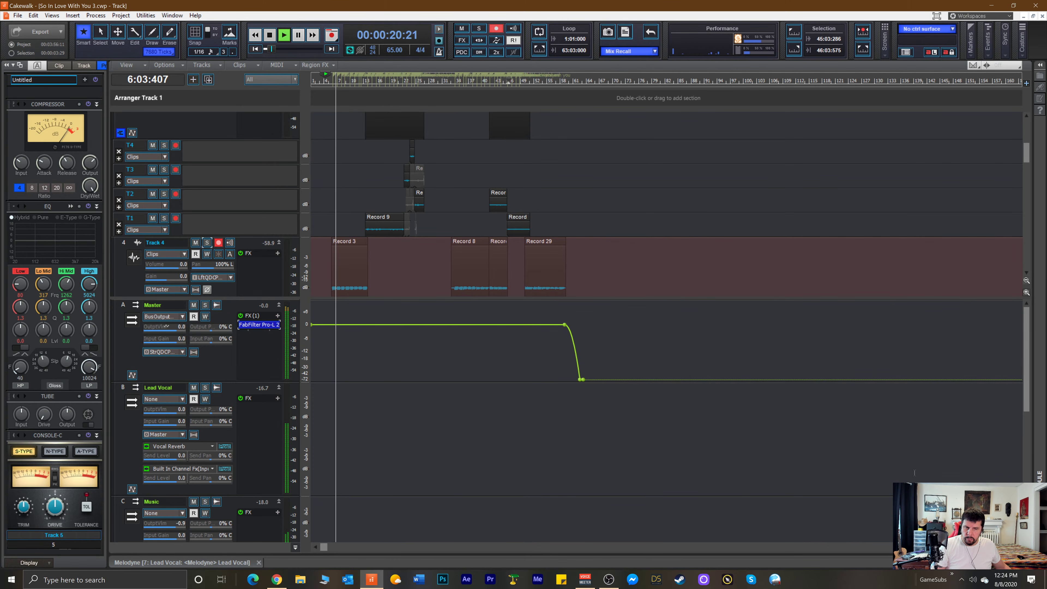
key(ctrl+Right)
key(ctrl+Right)
key(ctrl+Right)
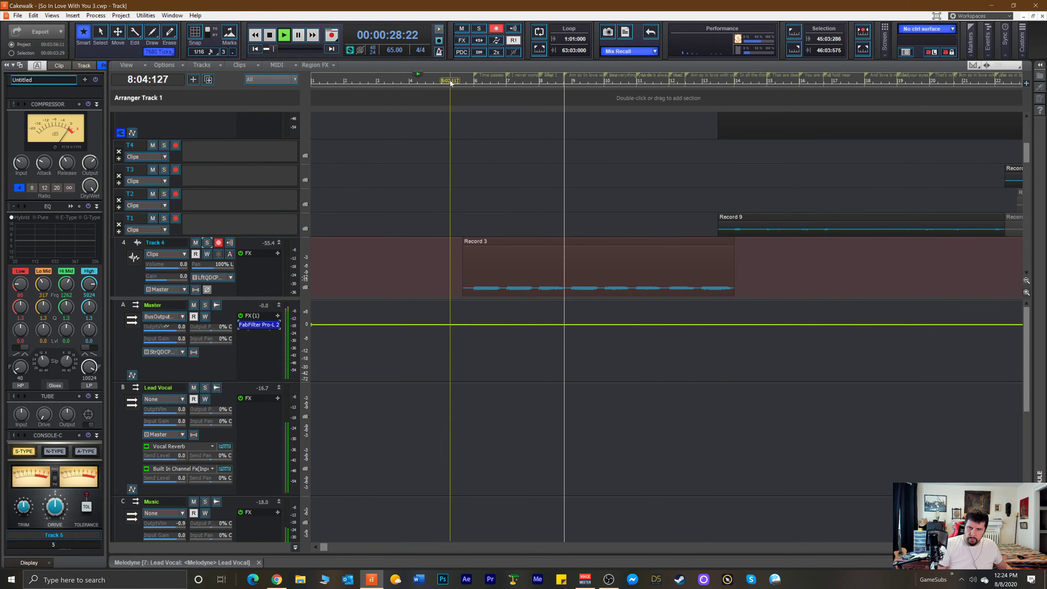
key(space)
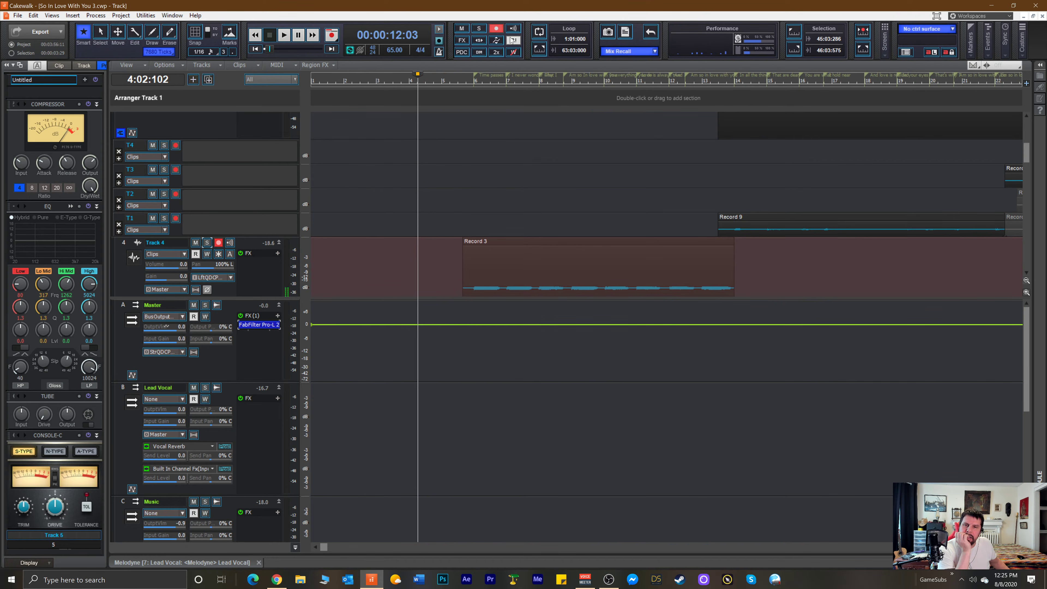
scroll(546, 160, down, 4)
scroll(549, 146, down, 4)
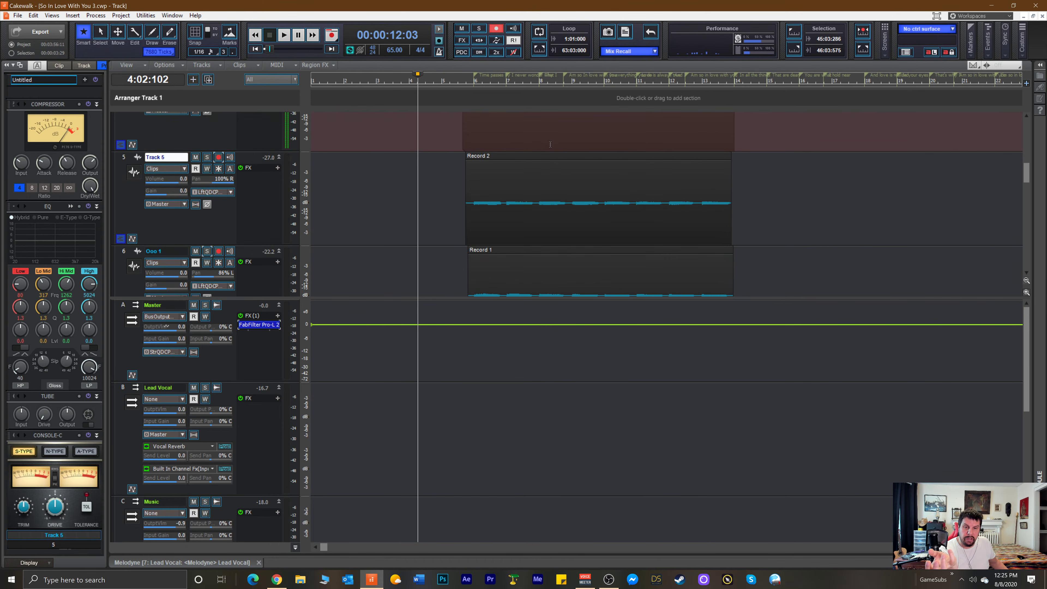
scroll(555, 134, up, 4)
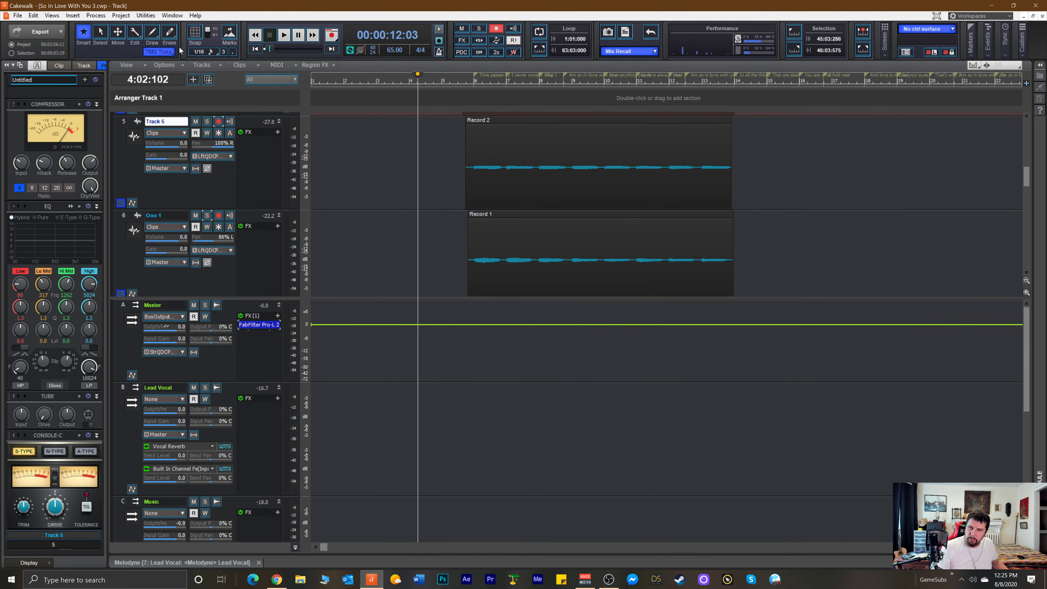
Save the project as a new version named "So In Love With You 4.cwp" in the same folder.
click(18, 15)
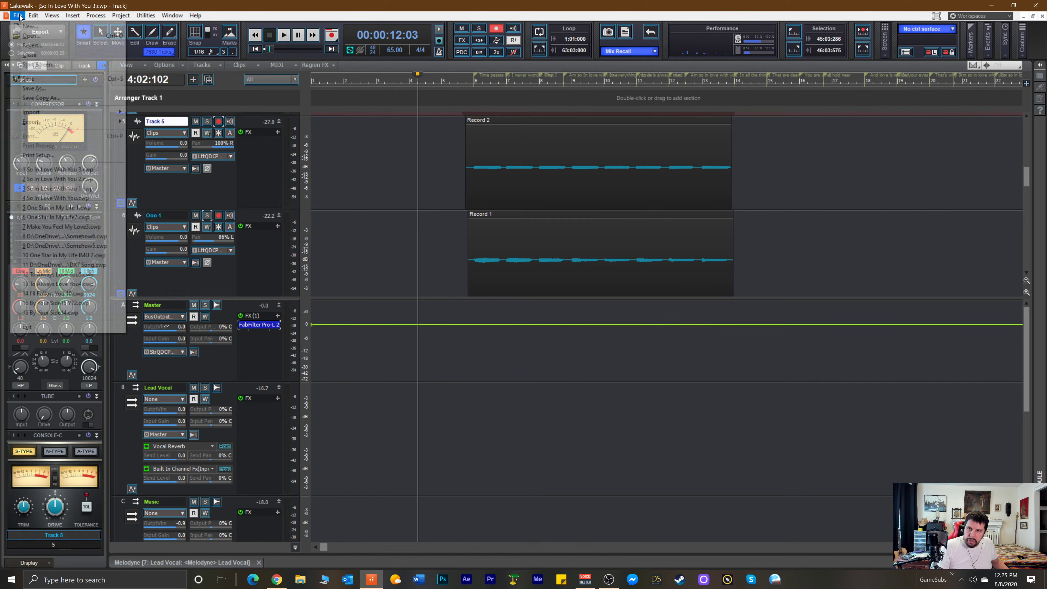
click(267, 7)
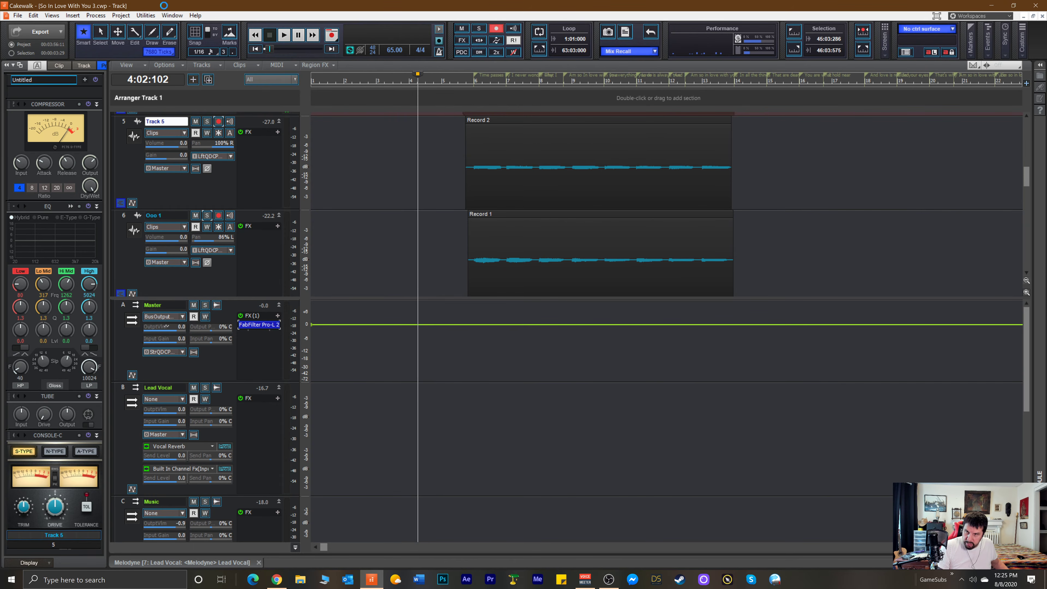
click(17, 16)
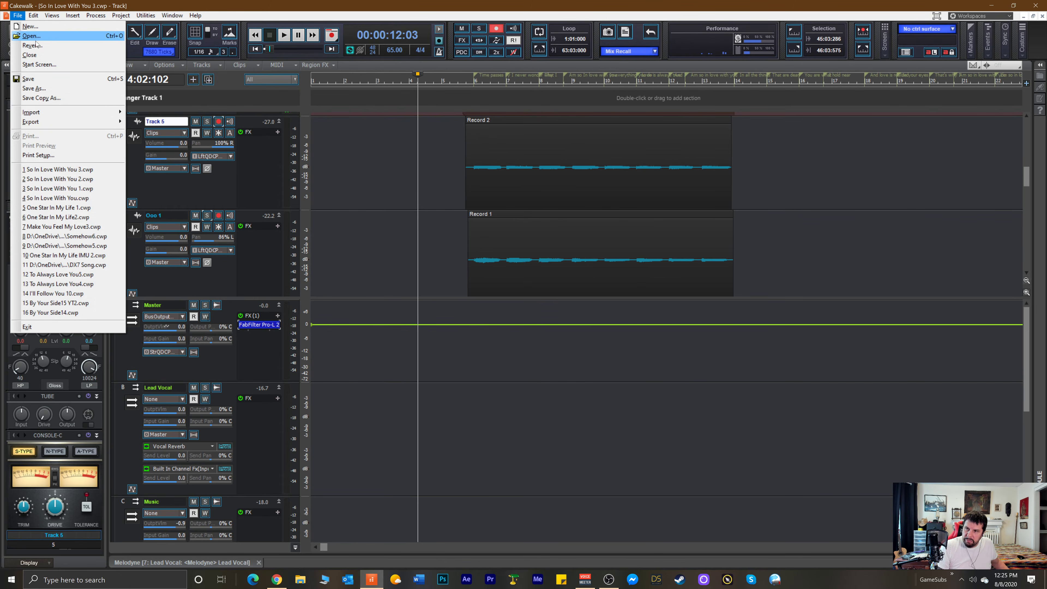
click(34, 88)
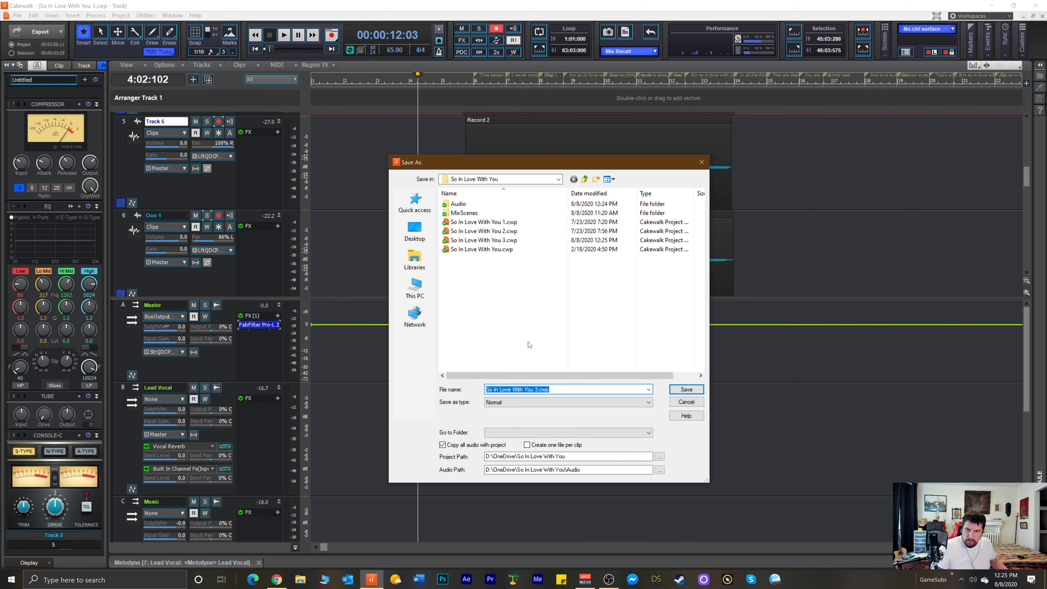
click(535, 389)
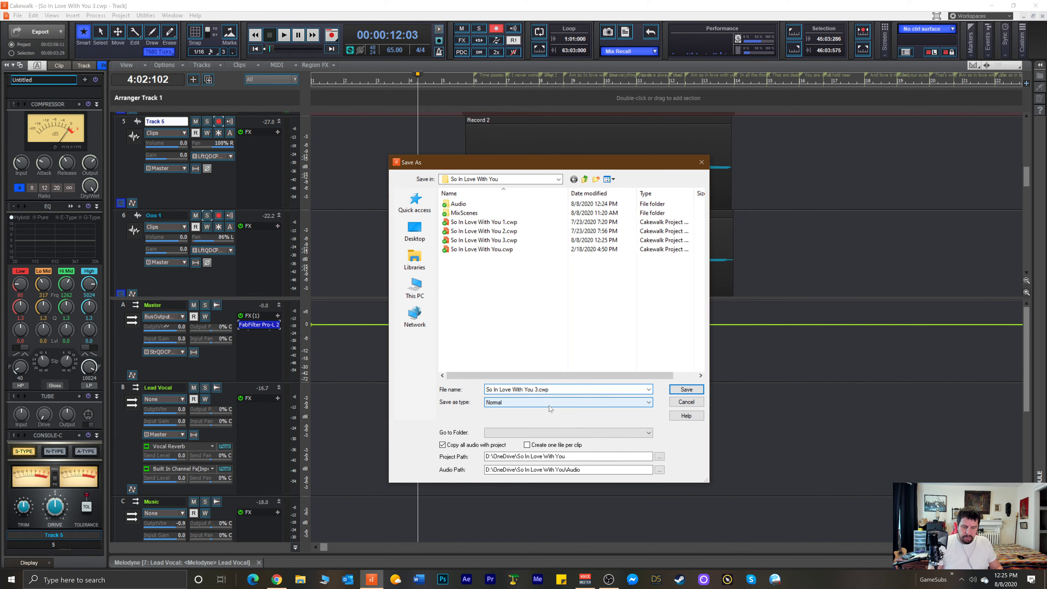
text(4)
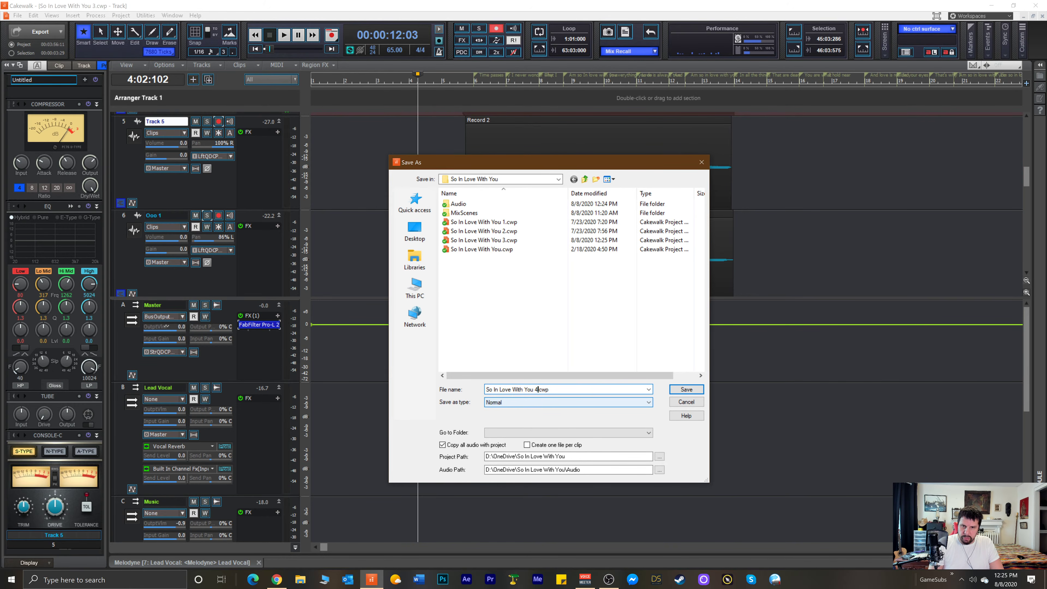
key(Return)
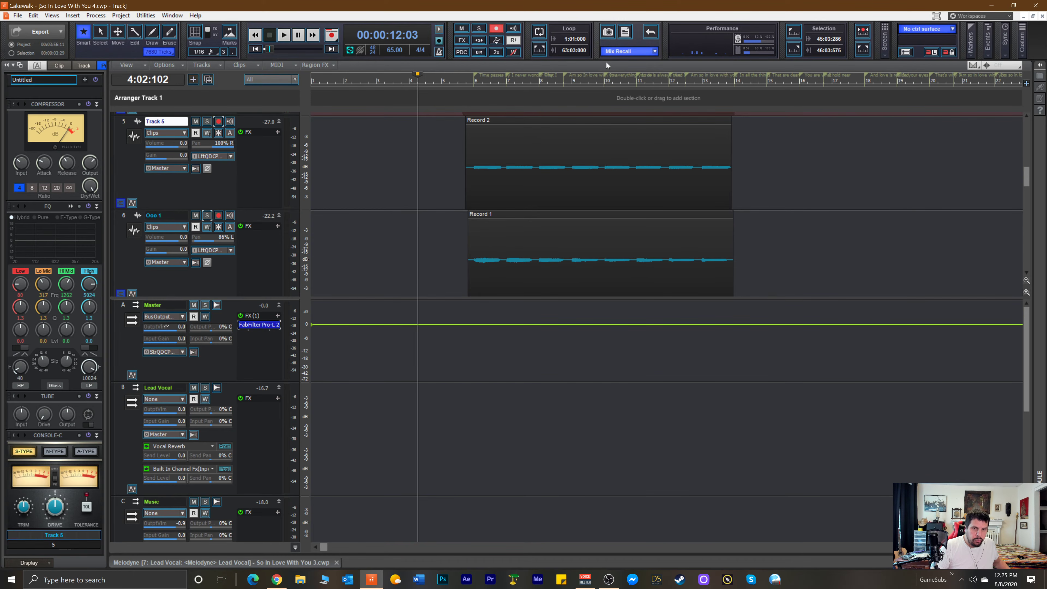
Select all the recorded clips on the Ooo 1 track across the whole song.
scroll(627, 181, down, 2)
scroll(627, 180, up, 2)
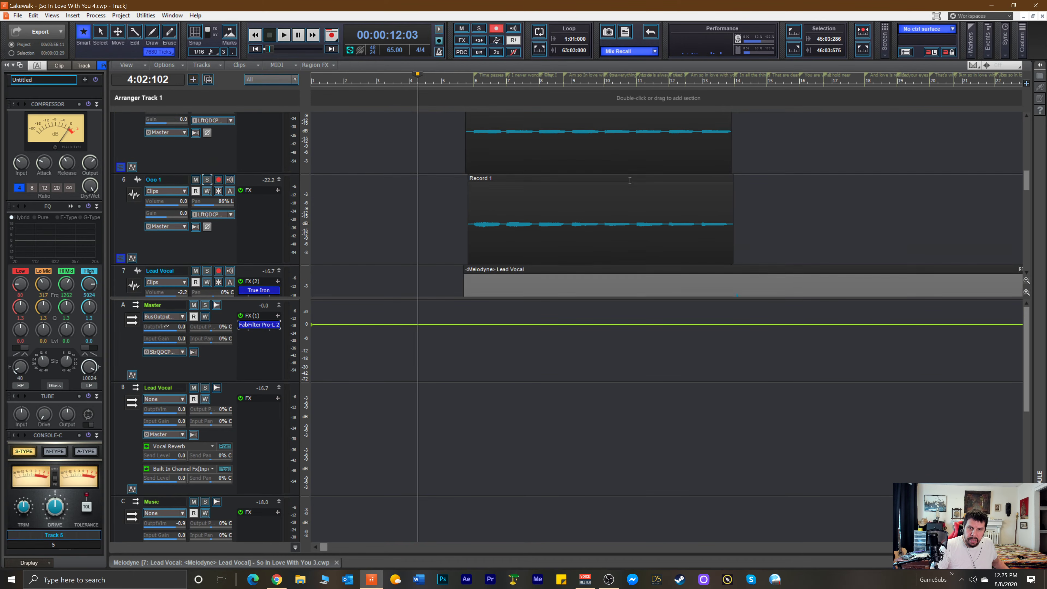
scroll(630, 180, down, 2)
scroll(629, 180, up, 3)
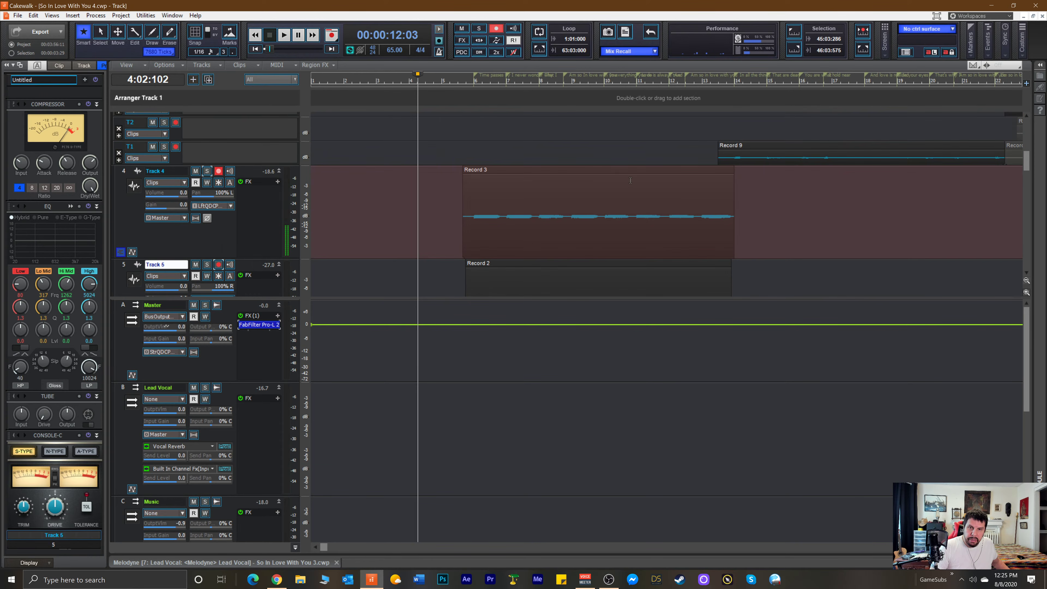
scroll(630, 180, down, 2)
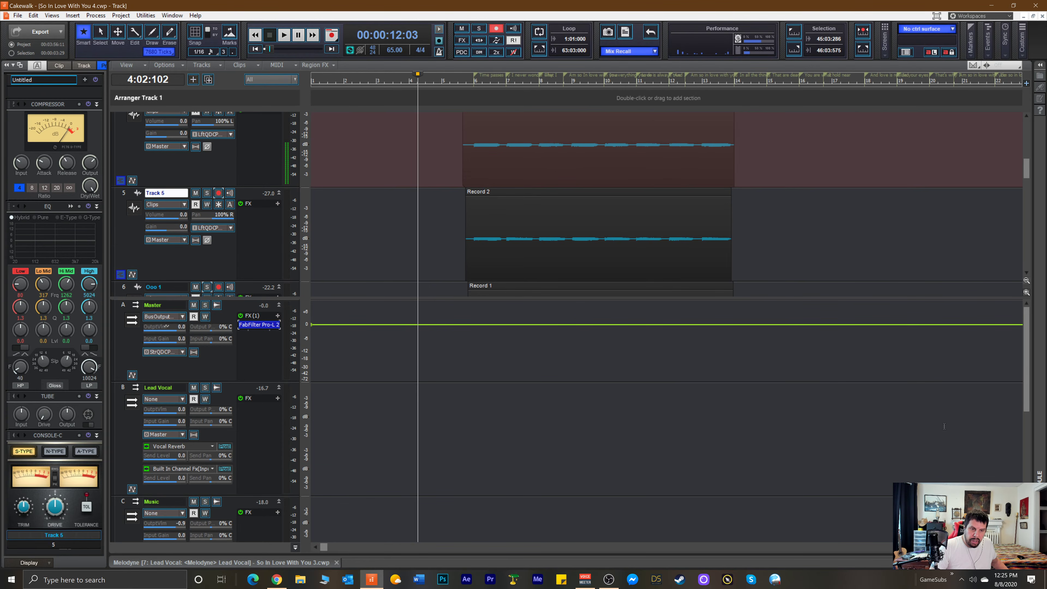
key(ctrl+Left)
key(ctrl+Left)
key(ctrl+Left)
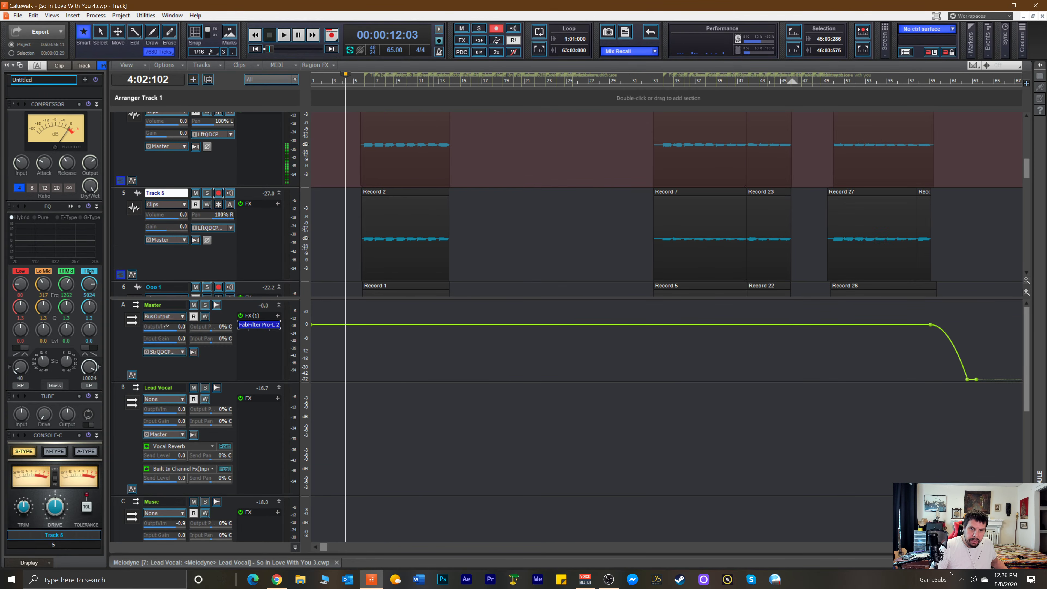
scroll(789, 211, down, 2)
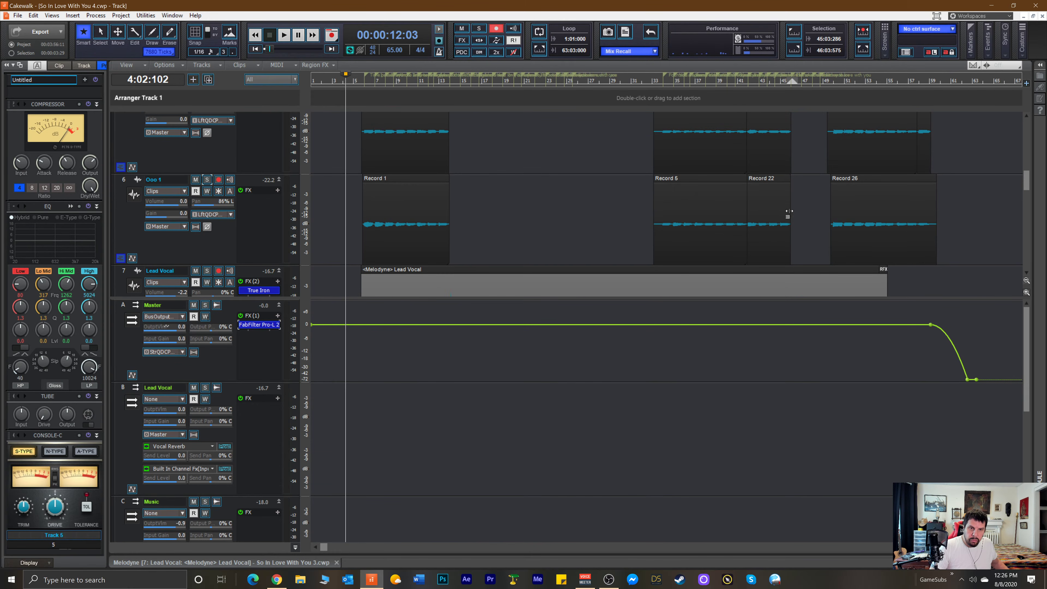
drag(966, 220, 347, 225)
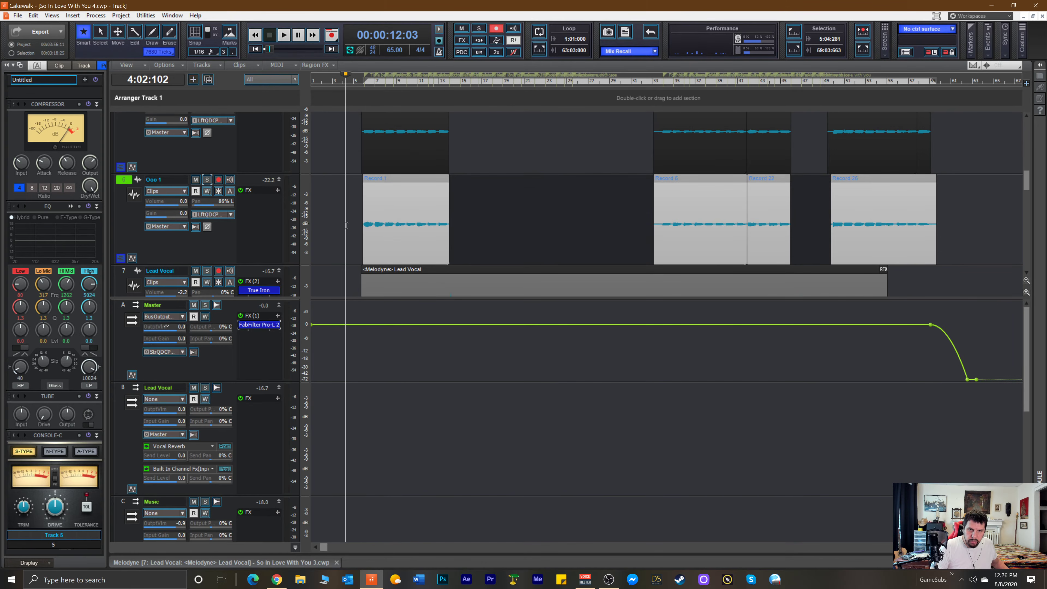
Show Ooo 1's take lanes and remove the leftover sliver in lane T1 that overlaps the Record 22 clip just before measure 42.
click(739, 79)
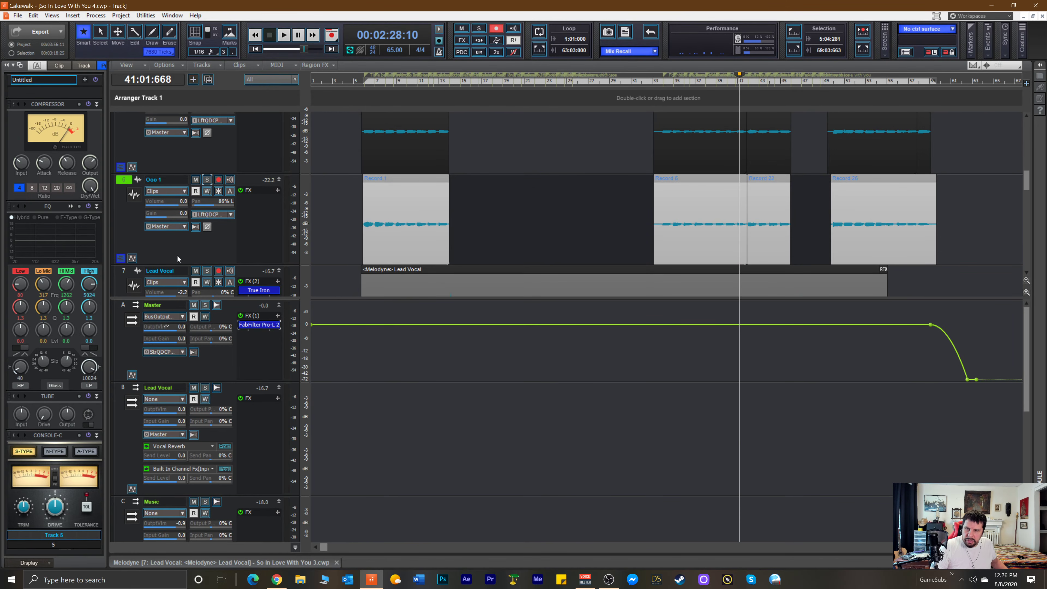
click(121, 259)
scroll(441, 199, down, 3)
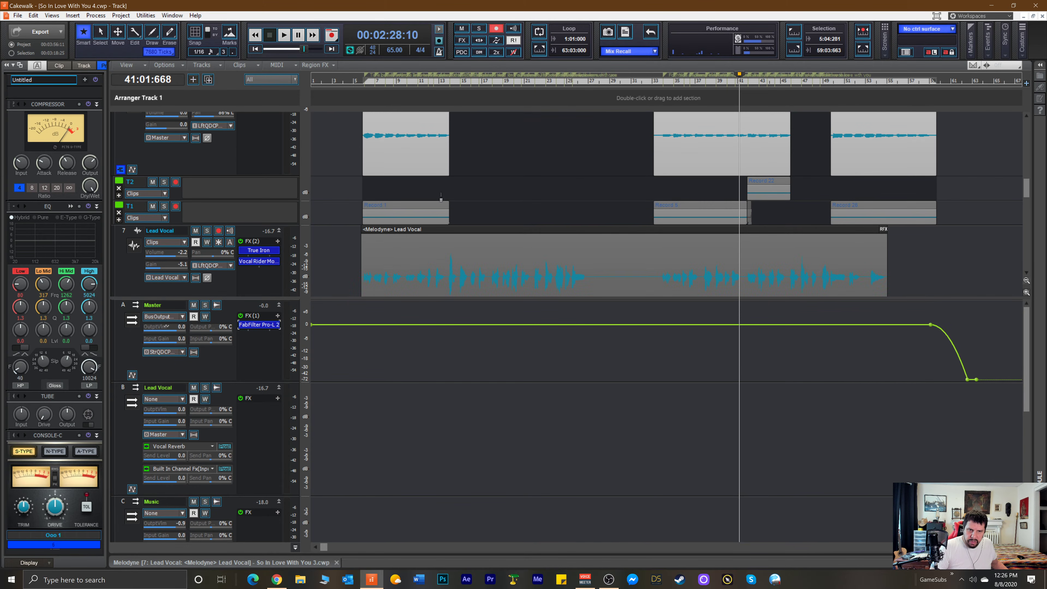
drag(773, 213, 747, 210)
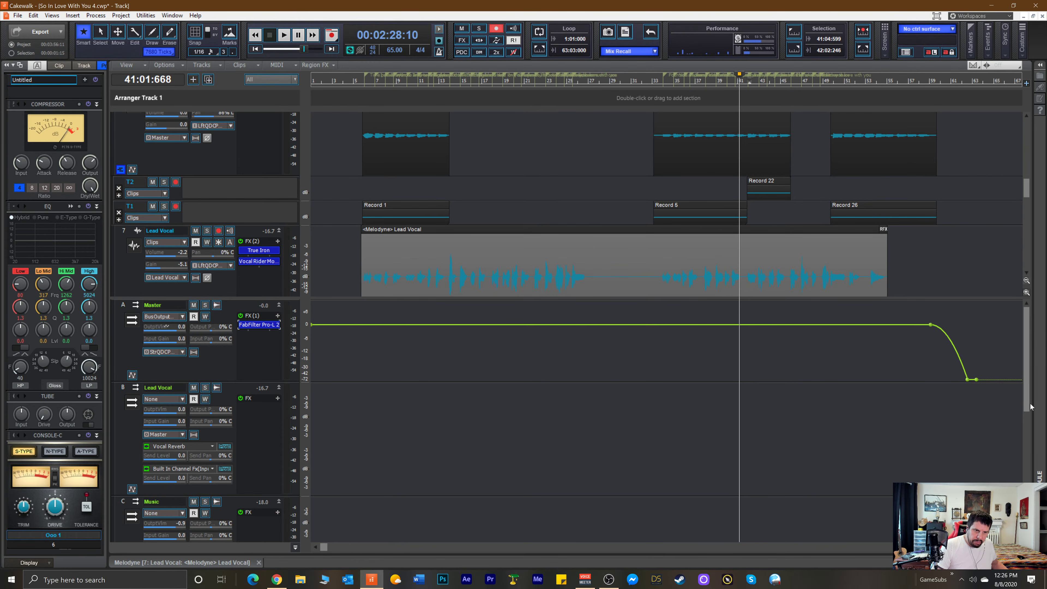
Fine-tune the edge where the Record 5 and Record 22 clips meet on Ooo 1, just before measure 42, so they no longer overlap.
key(ctrl+Right)
key(ctrl+Right)
key(ctrl+Right)
key(ctrl+Right)
key(ctrl+Right)
key(ctrl+Right)
key(ctrl+Right)
key(ctrl+Right)
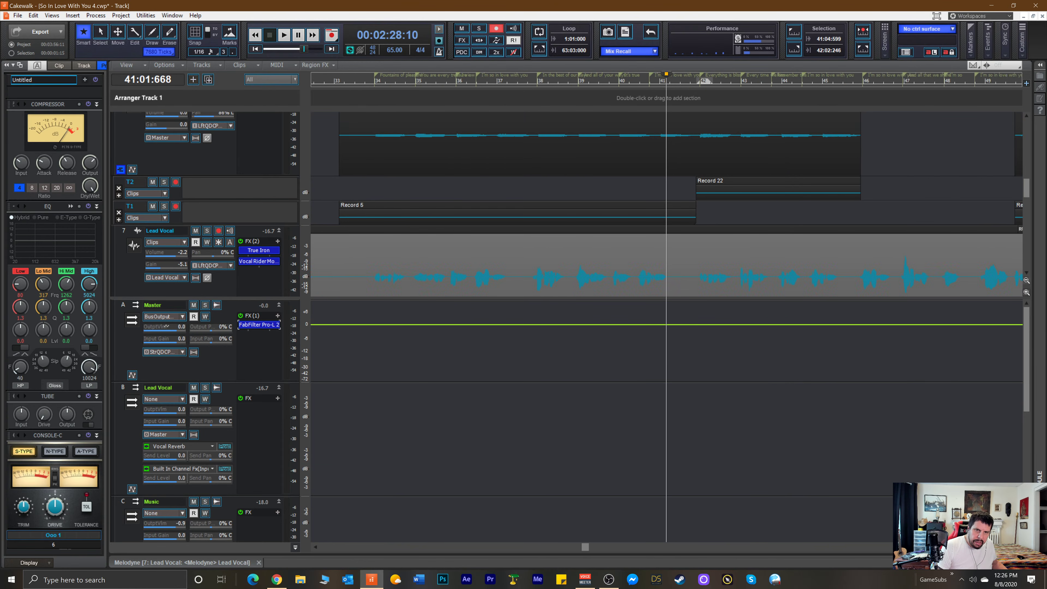
key(ctrl+Right)
key(ctrl+Right)
key(ctrl+Right)
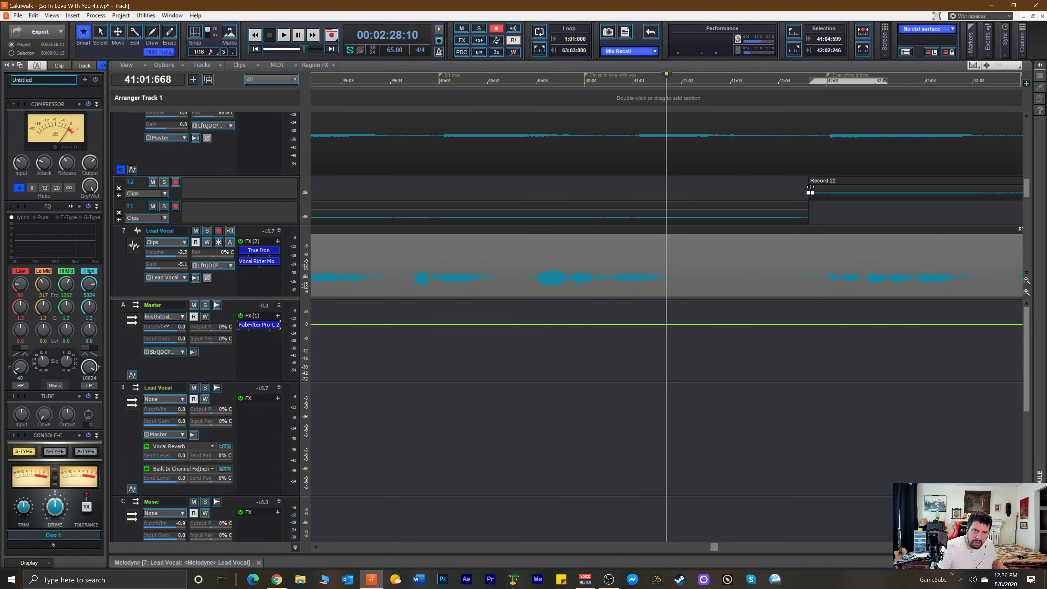
drag(229, 175, 238, 212)
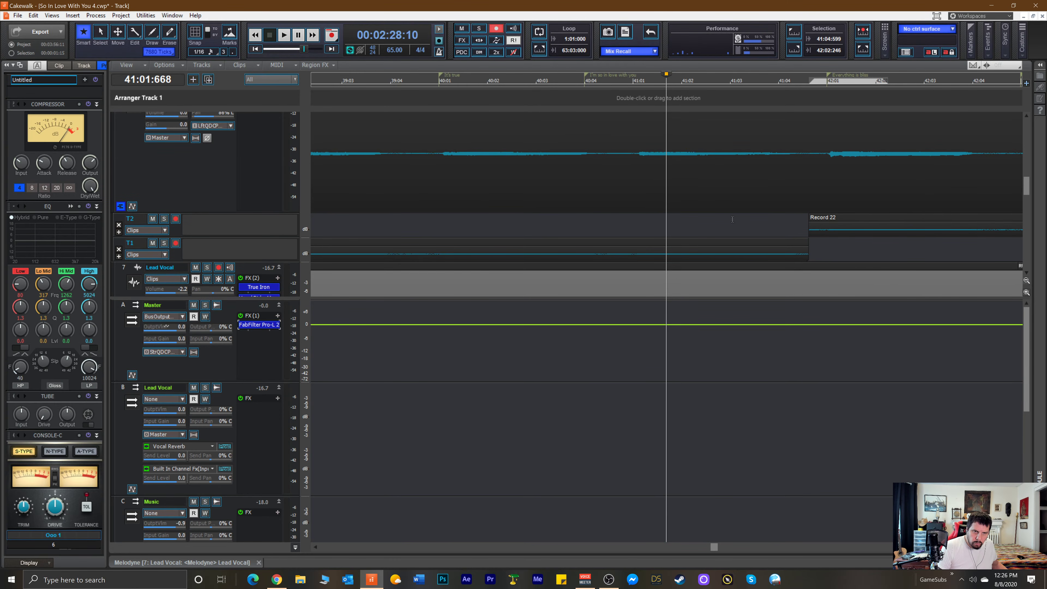
mouse_move(810, 224)
mouse_down()
mouse_move(799, 228)
mouse_move(809, 225)
mouse_up()
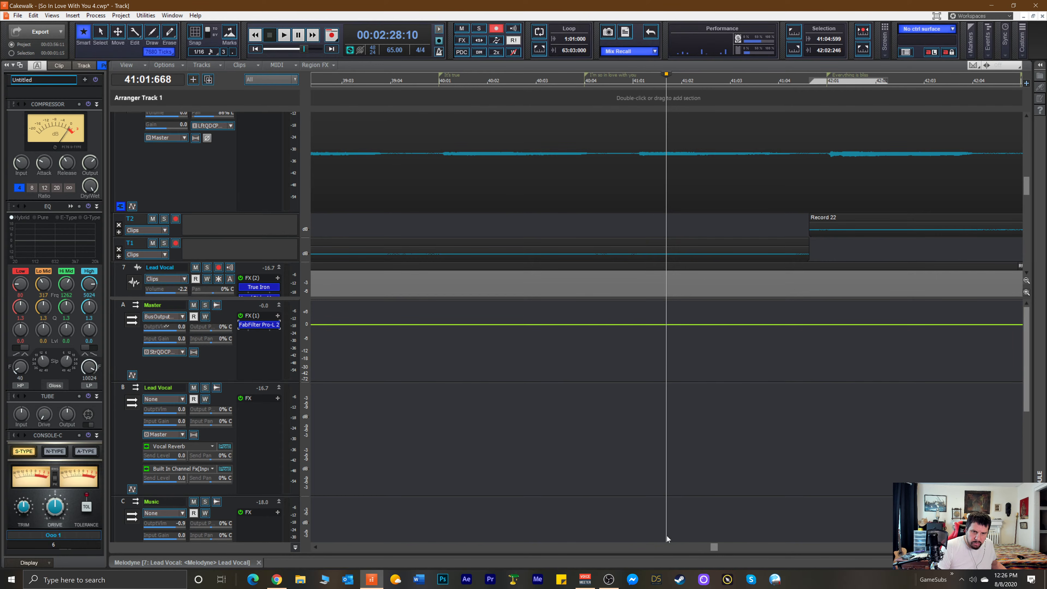
Move the Record 22 clip from take lane T2 to lane T1 at the same time position, behind Record 5.
drag(712, 551, 857, 547)
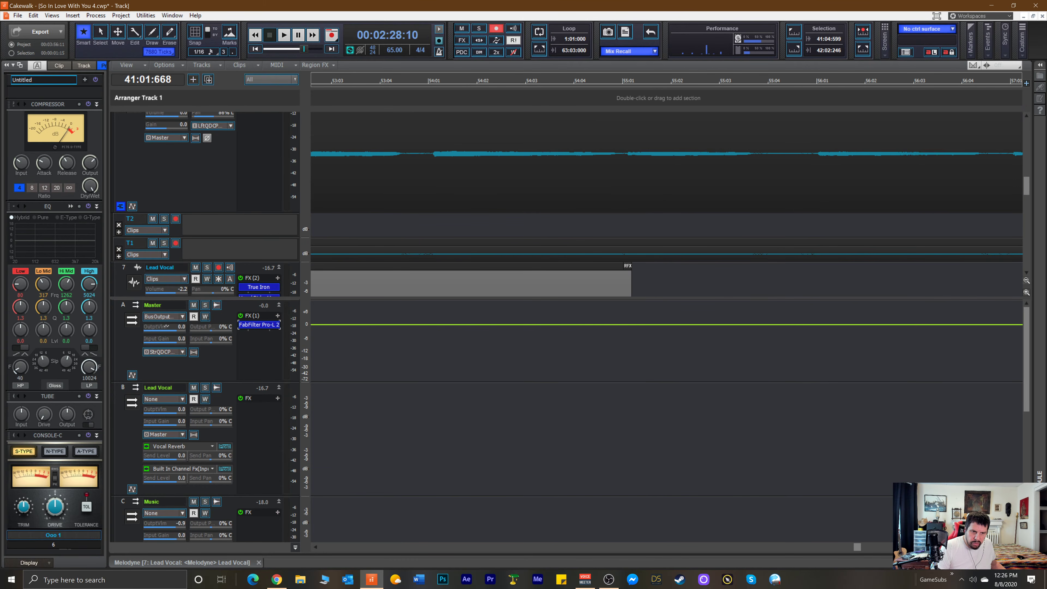
click(1004, 547)
click(1004, 547)
click(1004, 547)
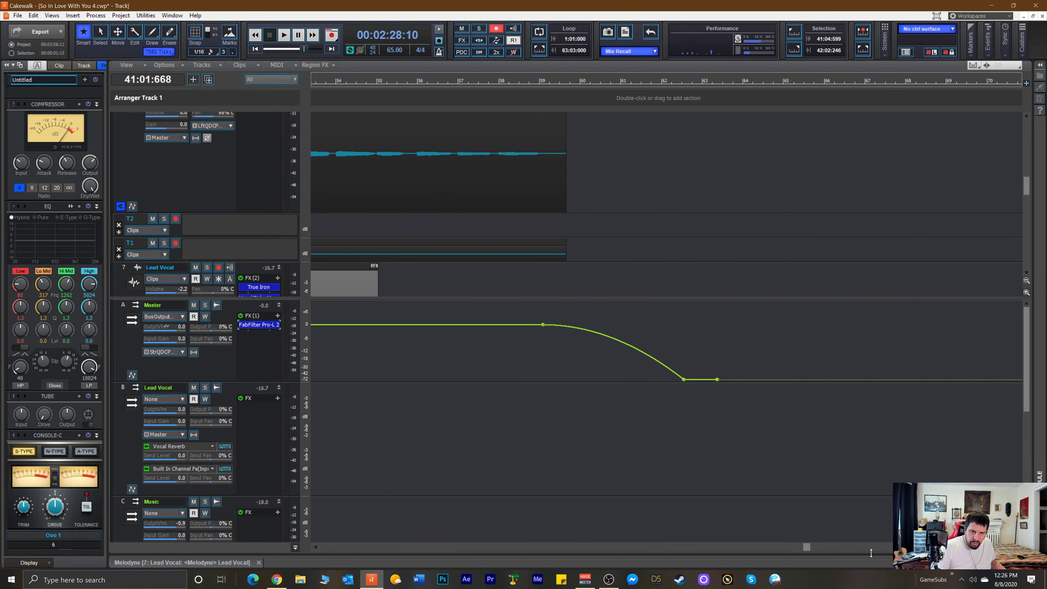
drag(810, 549, 628, 541)
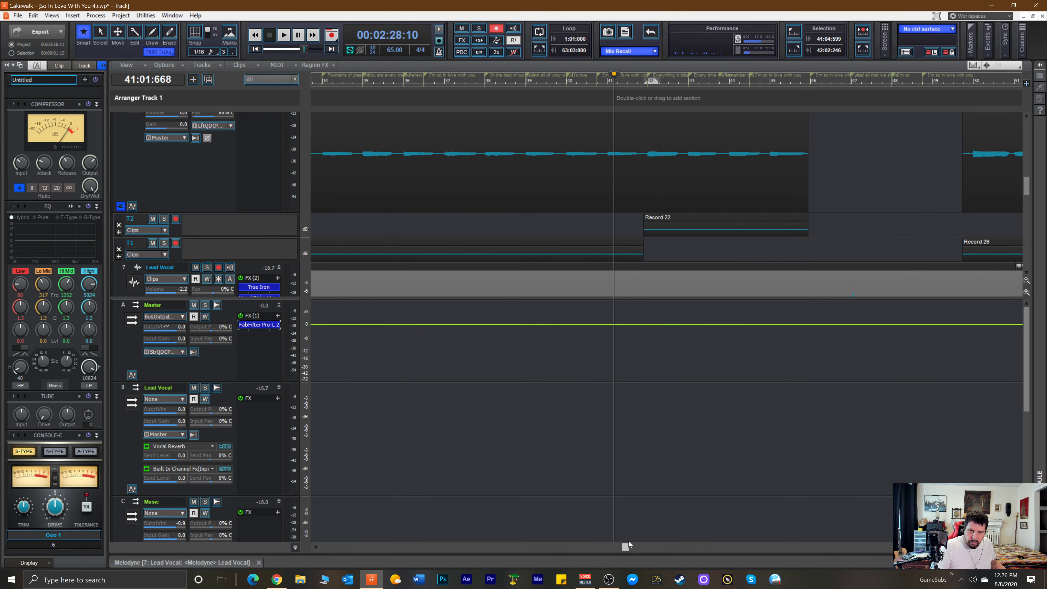
click(685, 218)
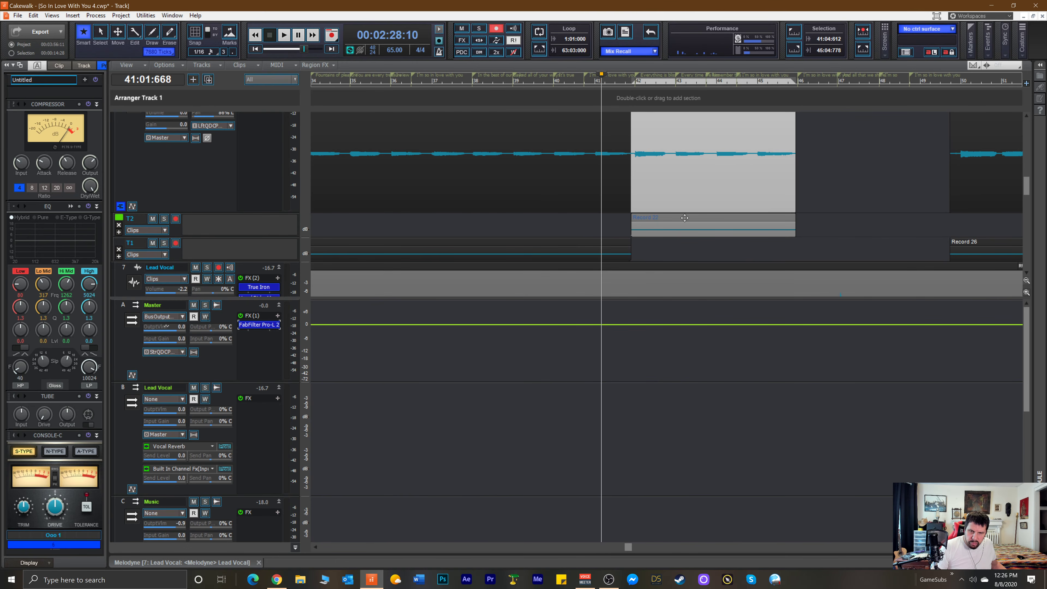
drag(684, 217, 684, 256)
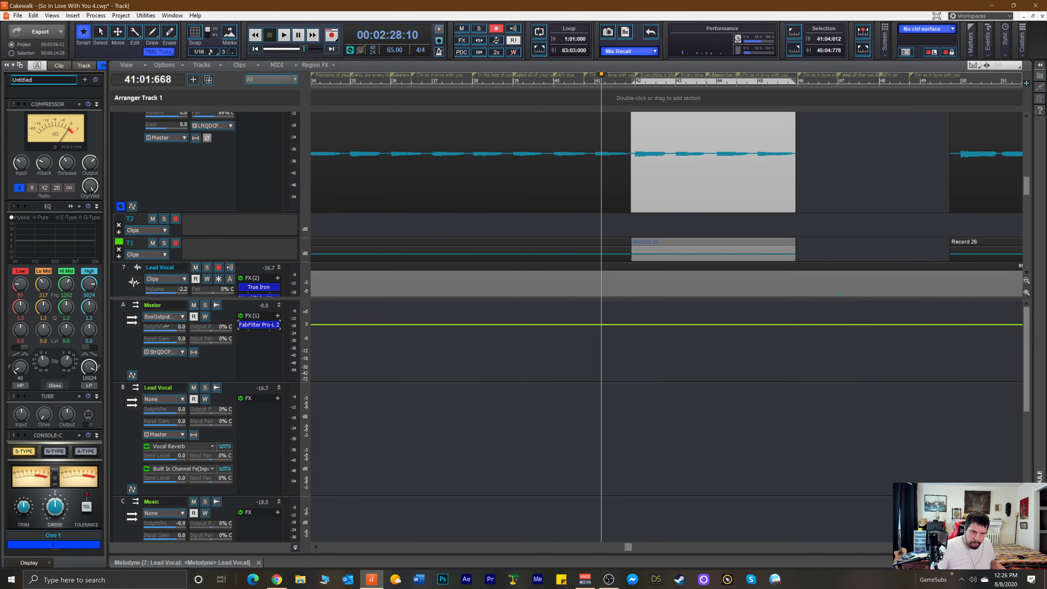
Delete the empty take lane T2 from the Ooo 1 track.
key(ctrl+Left)
key(ctrl+Left)
key(ctrl+Left)
key(ctrl+Left)
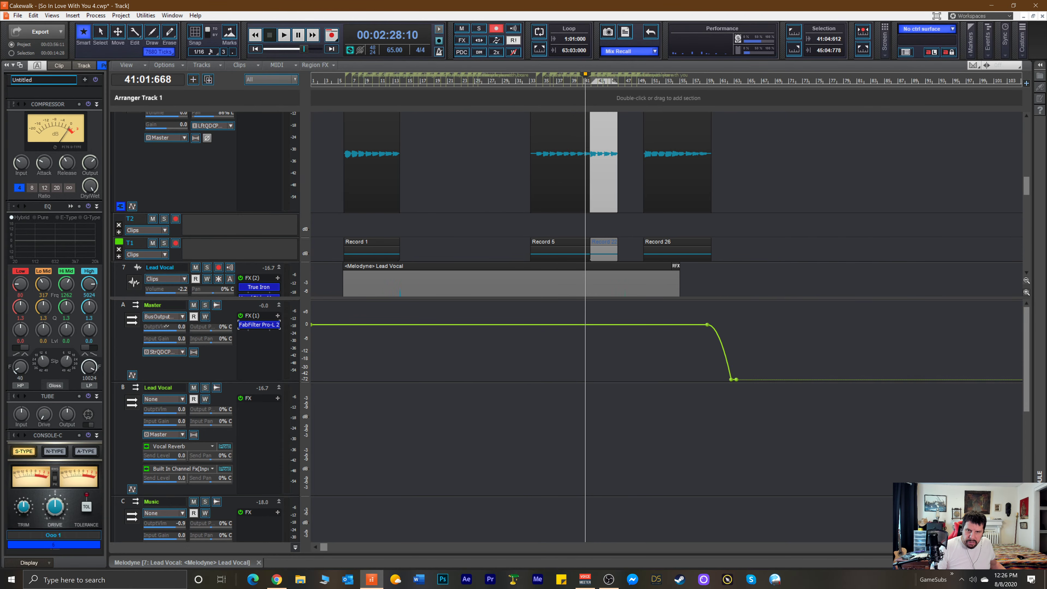
key(ctrl+Left)
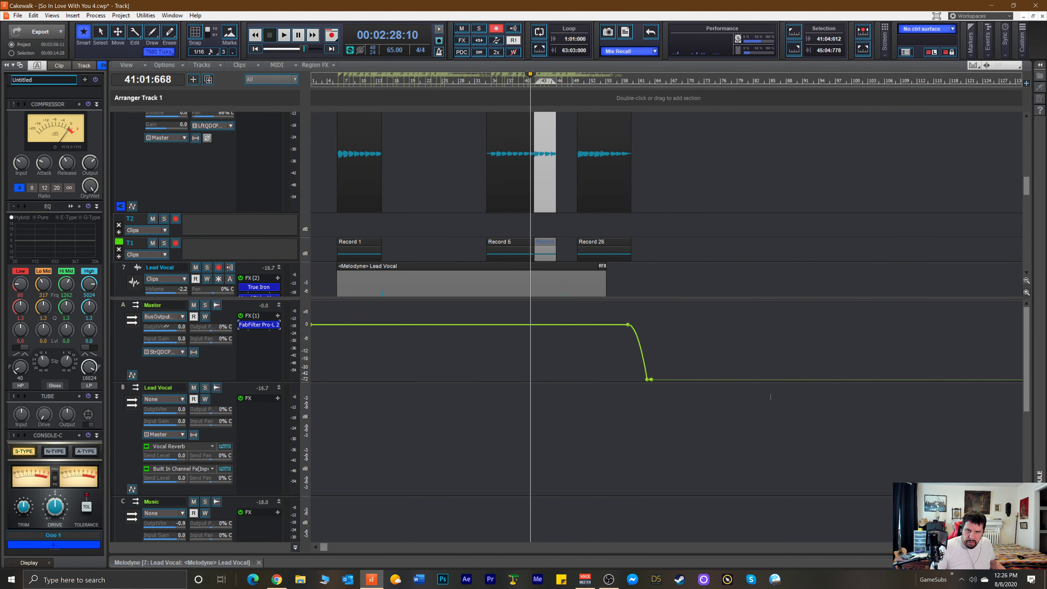
click(119, 226)
Create a Melodyne Region FX across all the clips in Ooo 1's take lane T1, and collapse the Melodyne editor.
drag(653, 223, 333, 231)
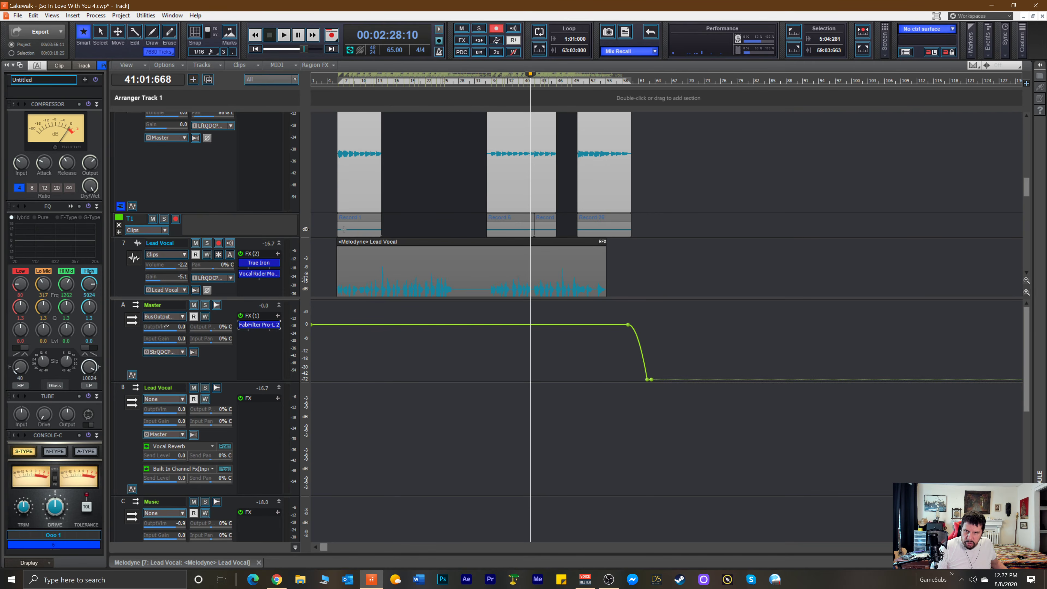
right_click(344, 228)
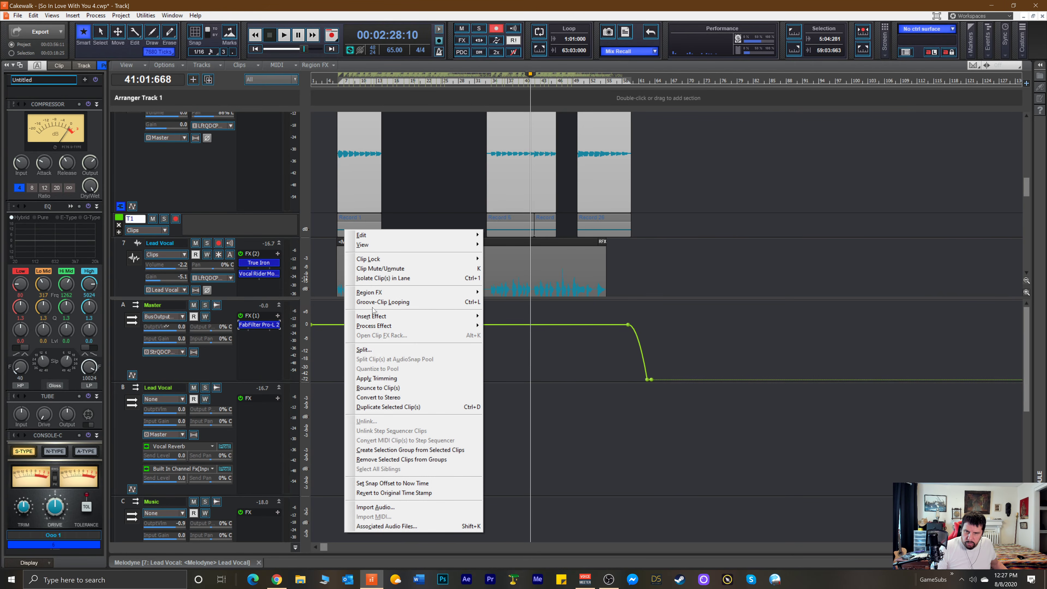
mouse_move(413, 292)
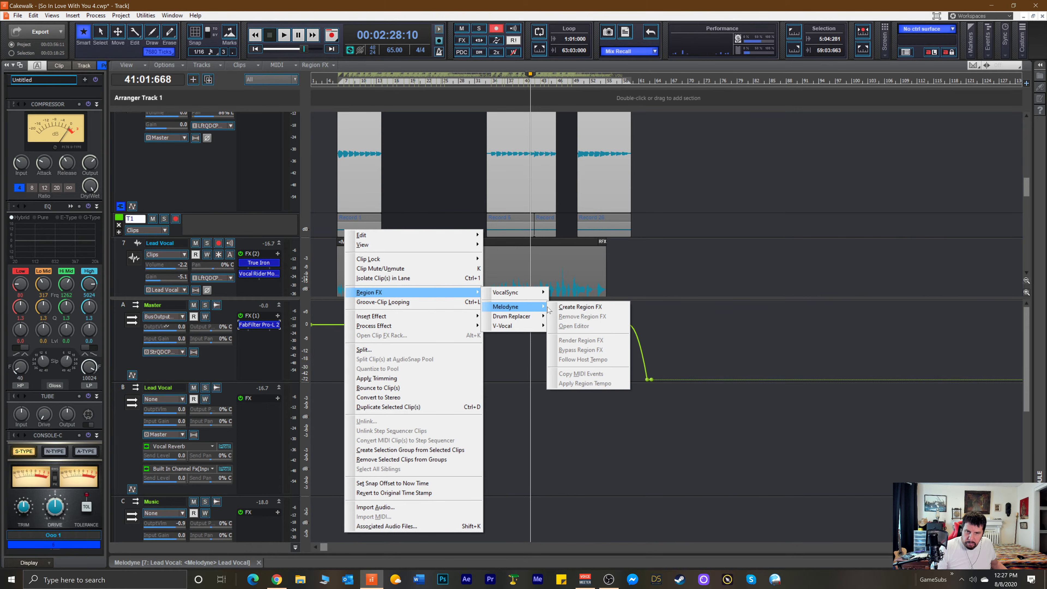
click(577, 306)
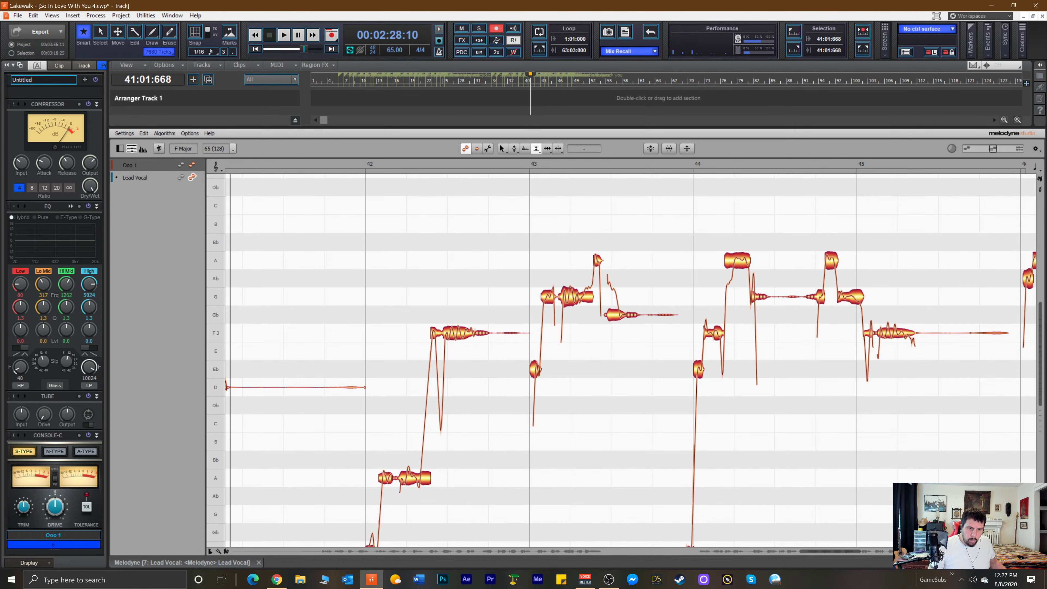
click(1038, 563)
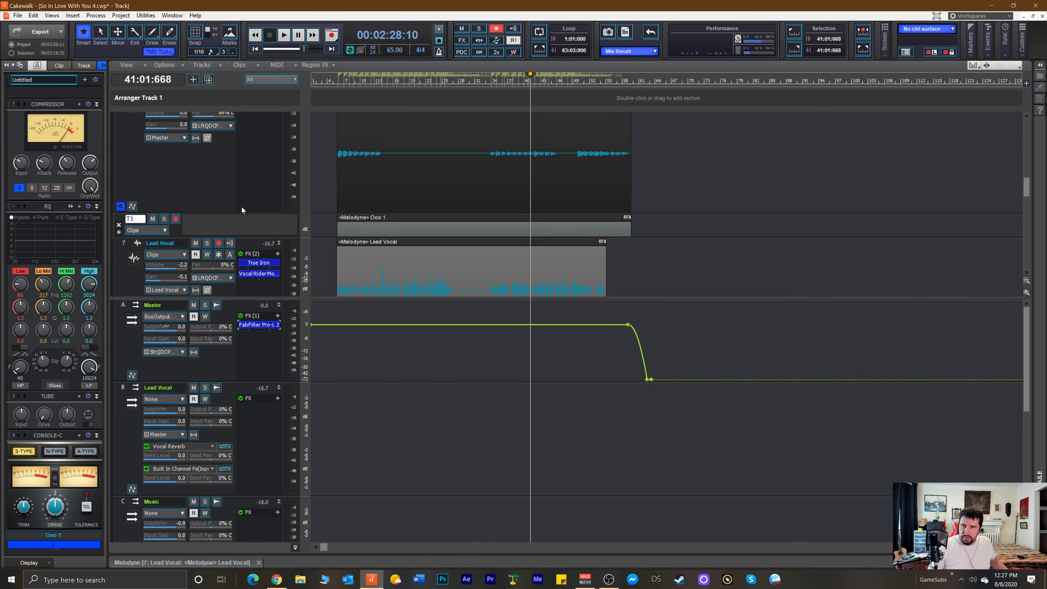
Rename Track 5 as "Ooo 2".
scroll(221, 204, up, 3)
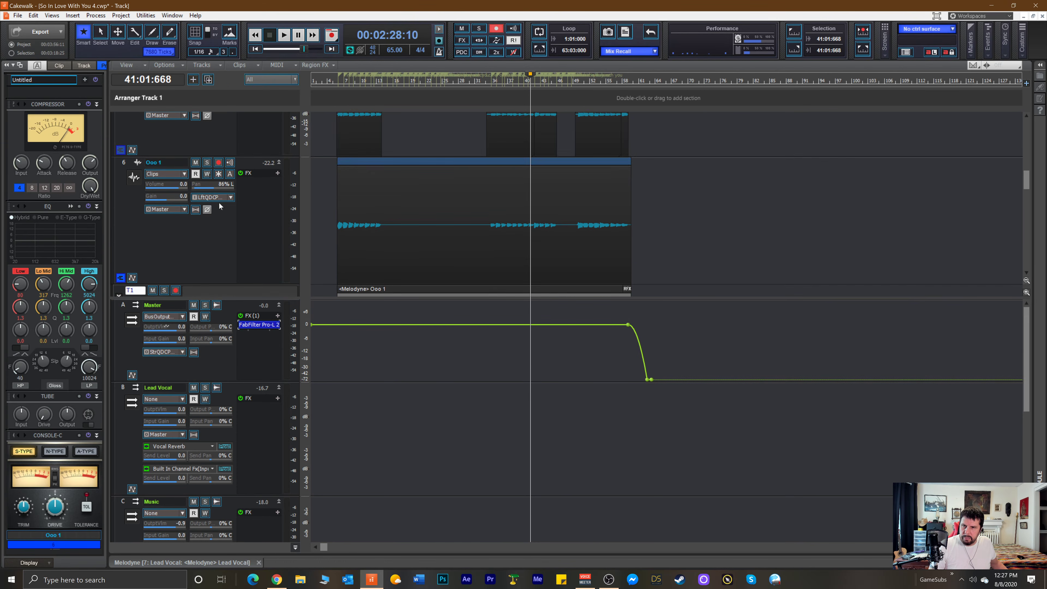
click(219, 203)
double_click(155, 211)
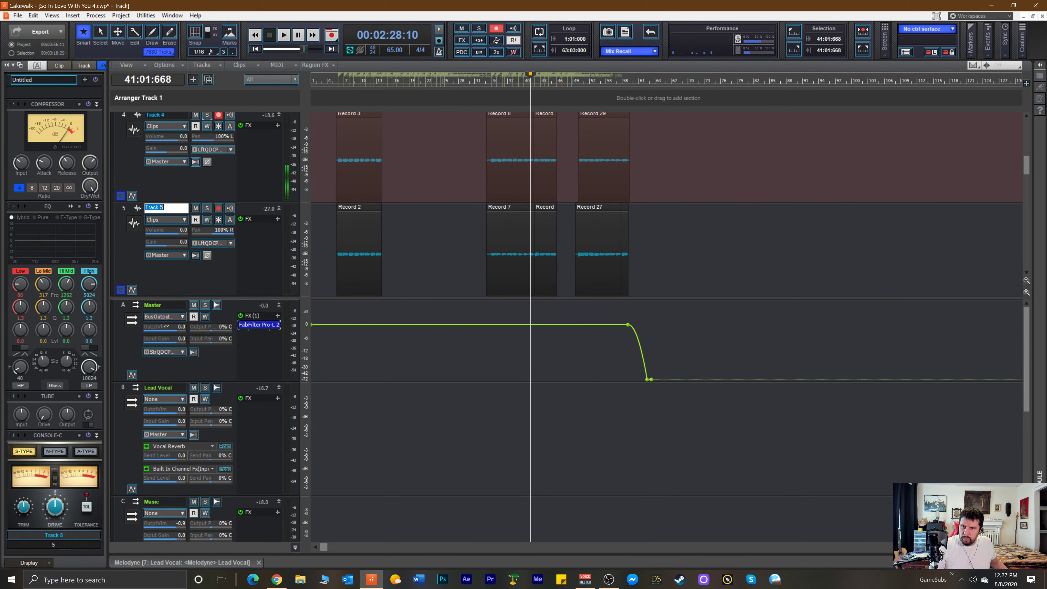
text(Ooo 2)
key(Return)
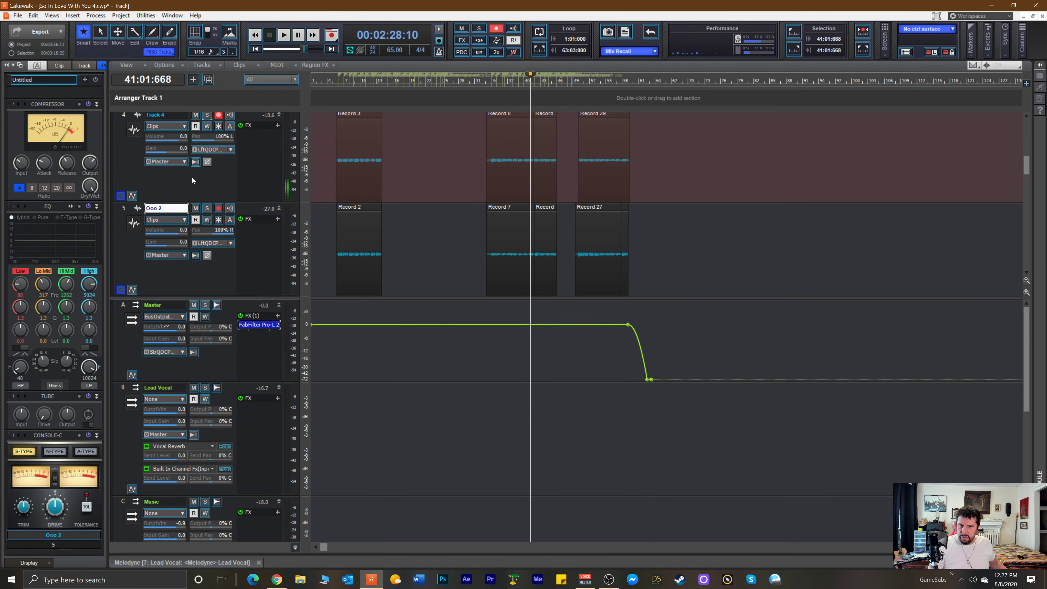
Rename Track 4 as "Ooo 3".
scroll(191, 180, up, 1)
key(shift+Tab)
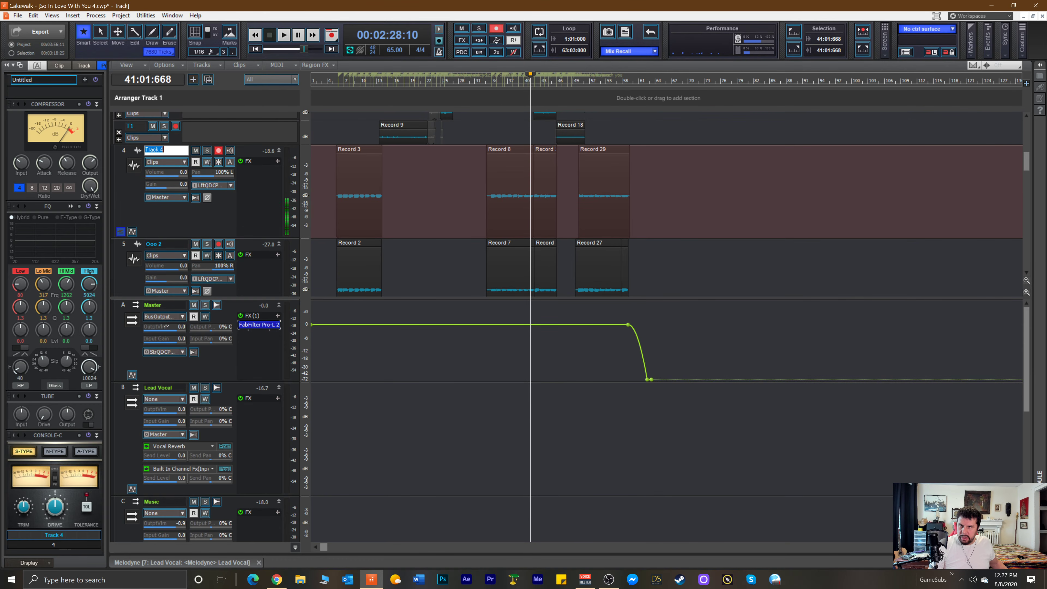
text(Ooo)
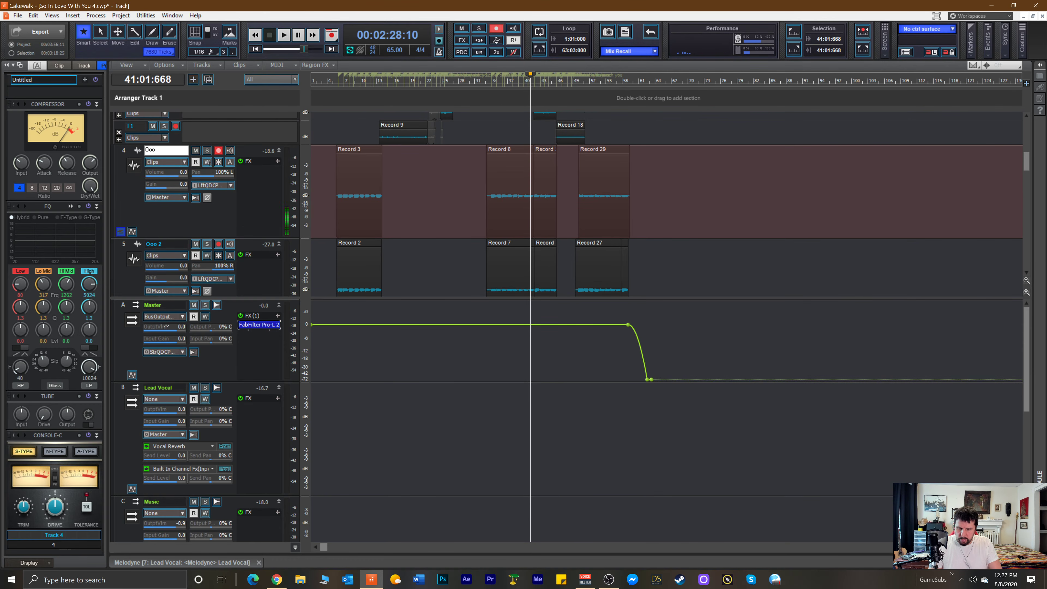
text( 3)
key(Return)
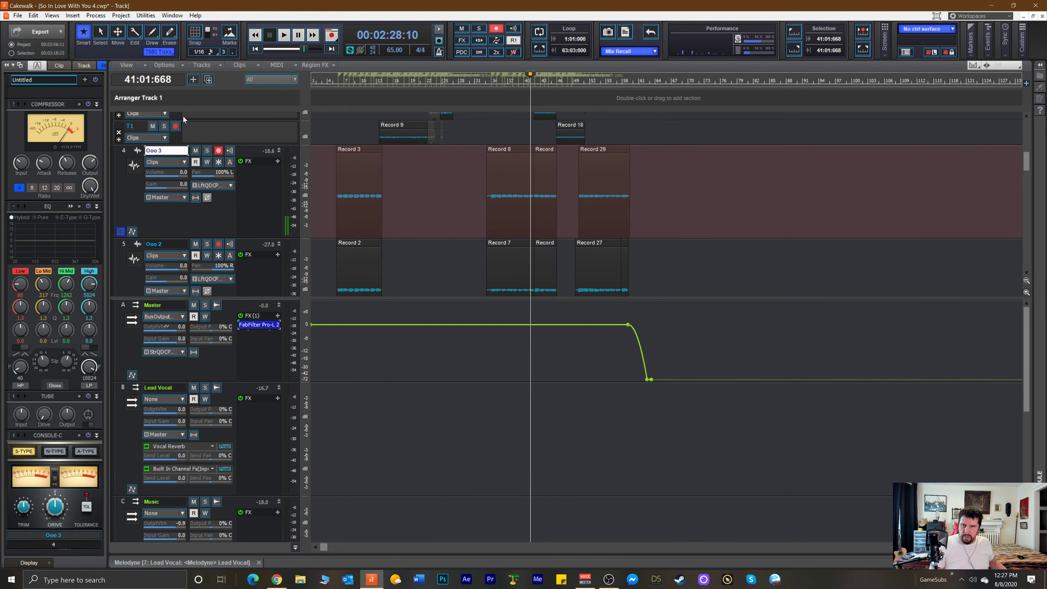
Delete the leftover muted clips around measures 22 to 26 from Track 3's take lanes T1, T2 and T3.
scroll(466, 165, up, 3)
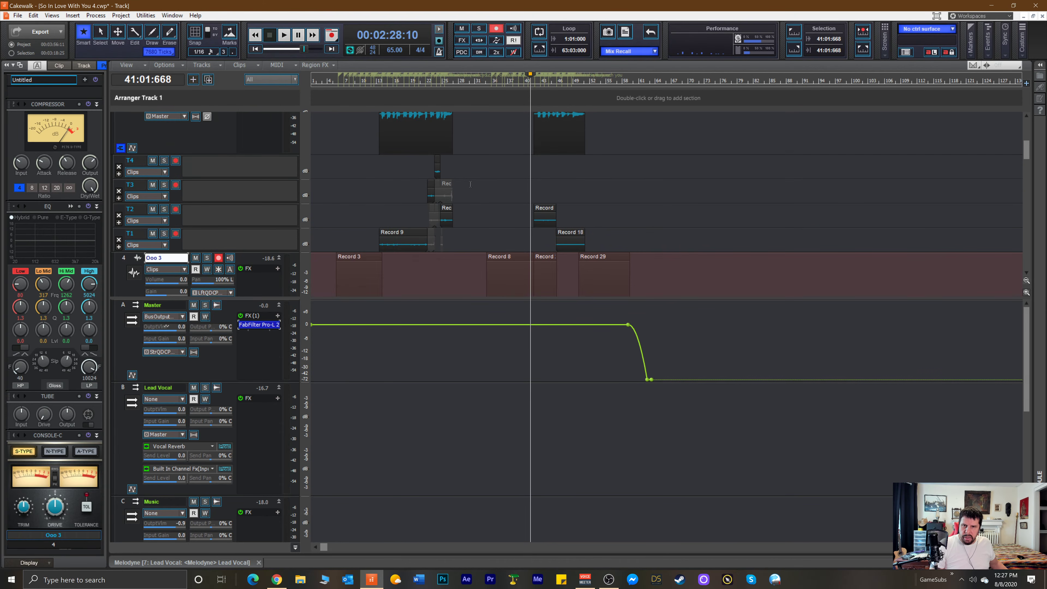
click(422, 80)
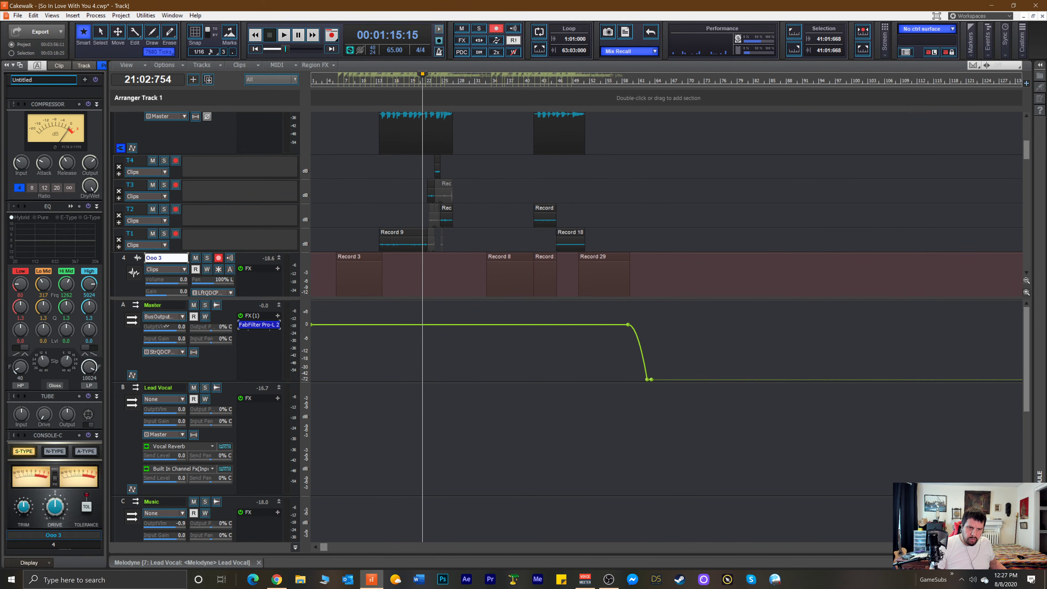
key(ctrl+Right)
key(ctrl+Right)
key(ctrl+Right)
key(ctrl+Right)
key(ctrl+Right)
key(ctrl+Right)
key(ctrl+Right)
key(ctrl+Right)
key(ctrl+Right)
key(ctrl+Right)
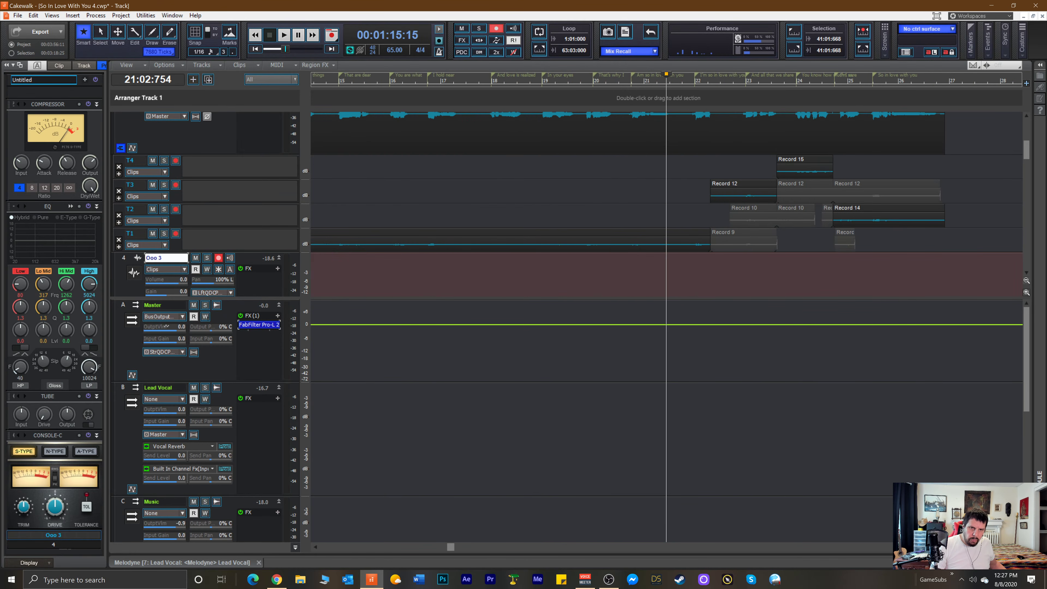
mouse_move(867, 247)
mouse_down()
mouse_move(738, 242)
mouse_move(744, 224)
mouse_move(826, 229)
mouse_up()
key(Delete)
key(Delete)
click(917, 193)
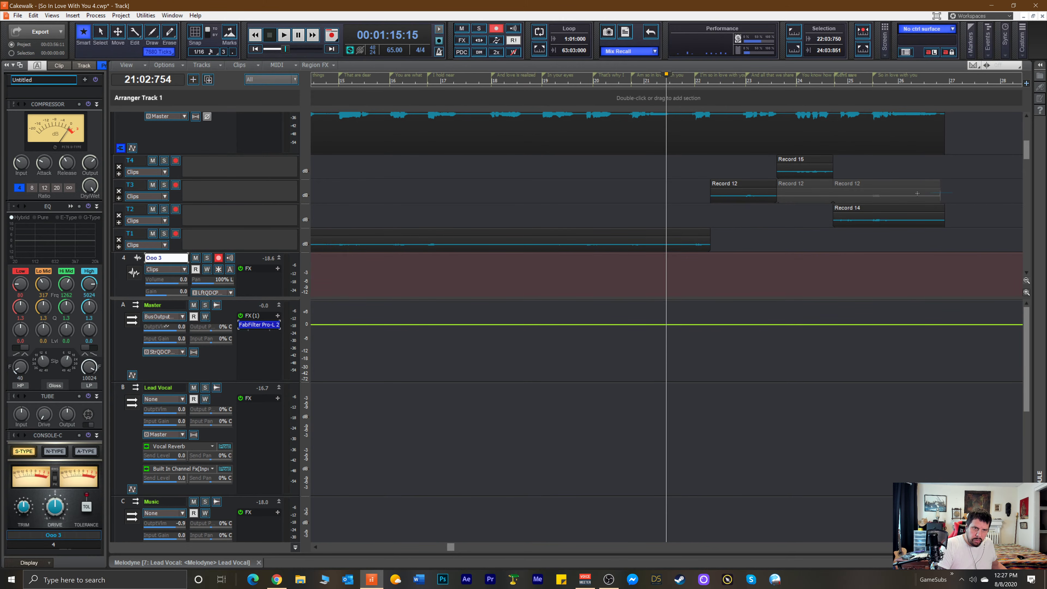
click(801, 192)
key(Delete)
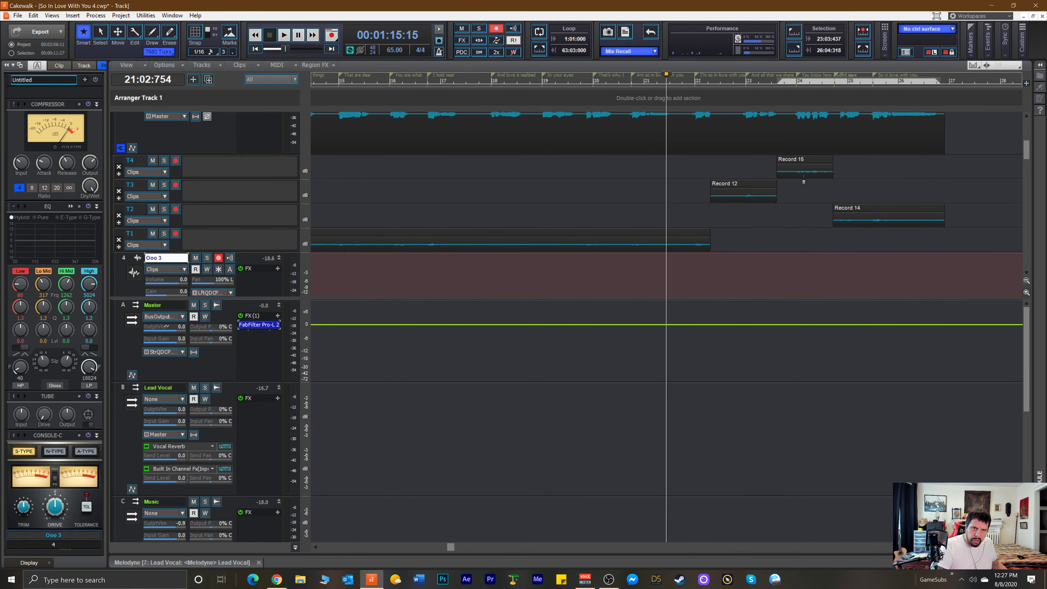
Move Record 12, the T4 clip and Record 14 into Track 3's take lane T1, keeping their time positions.
click(743, 182)
drag(744, 182, 744, 232)
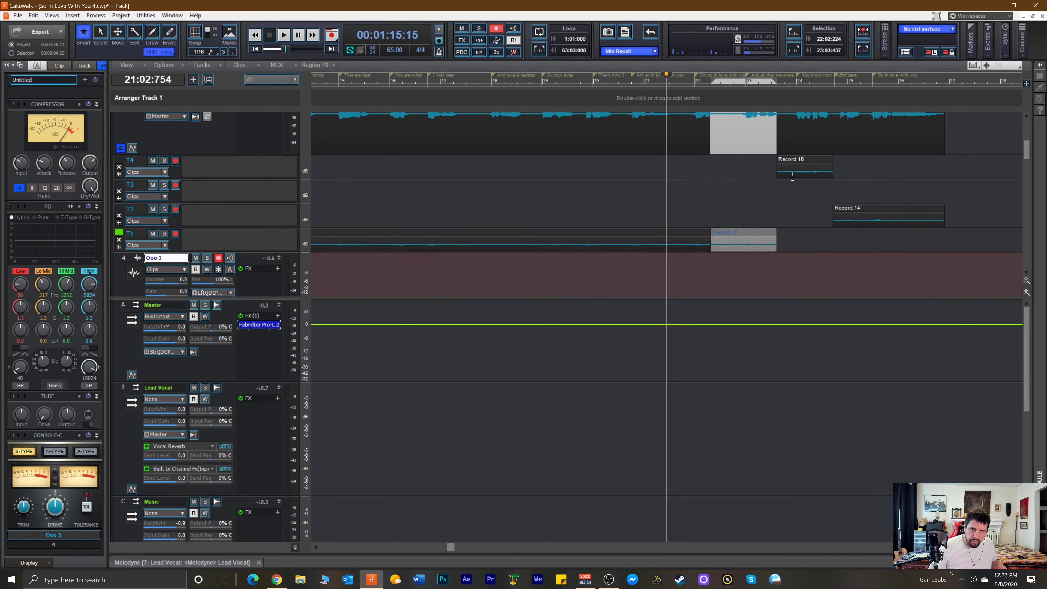
click(805, 158)
drag(805, 159, 805, 231)
click(867, 209)
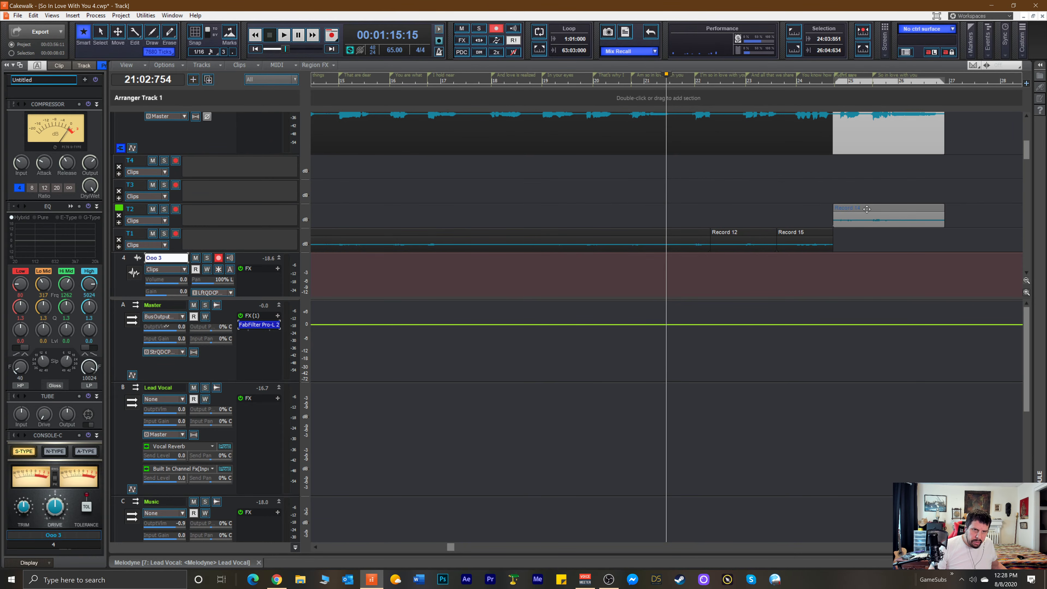
drag(867, 209, 866, 233)
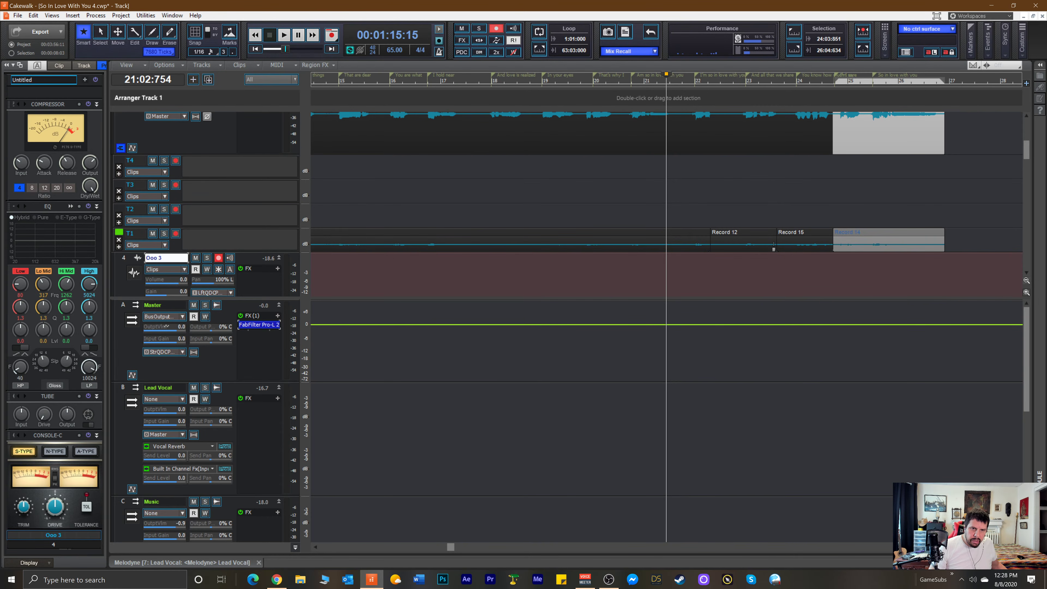
Shift the edit boundaries before Record 12, before the clip following it and before Record 14 later in take lane T1.
drag(775, 240, 782, 240)
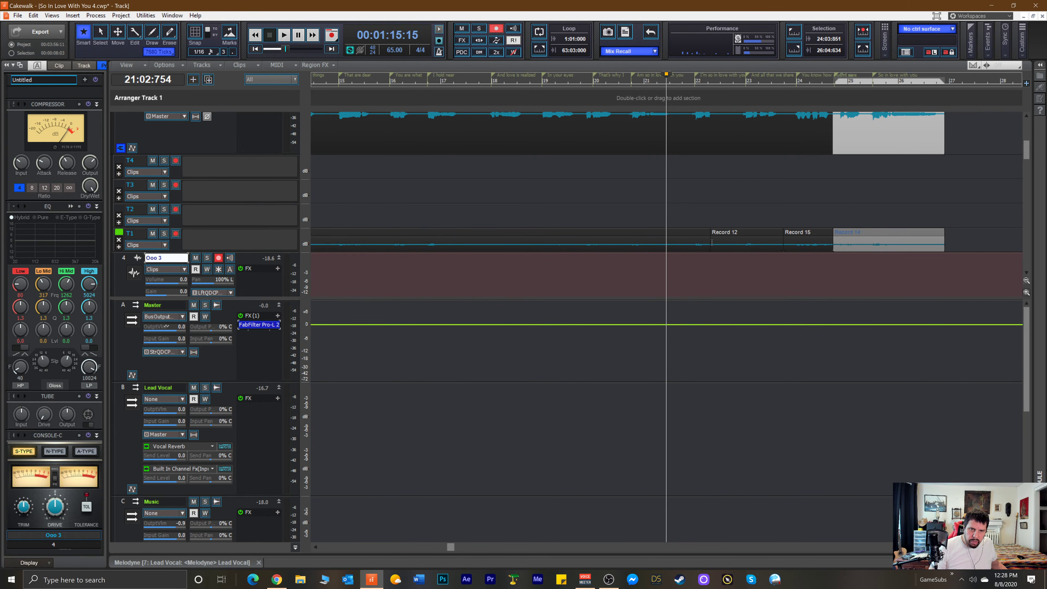
drag(711, 243, 737, 241)
drag(832, 239, 833, 239)
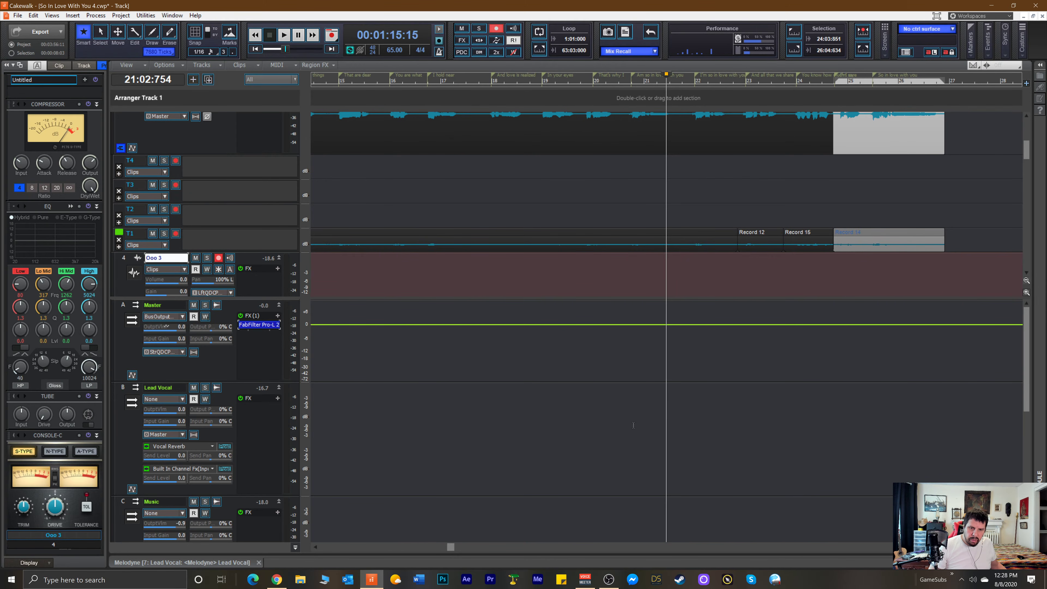
Move the T2 clip that precedes Record 18 into Track 3's take lane T1 at the same time position.
drag(455, 547, 684, 530)
drag(654, 234, 677, 249)
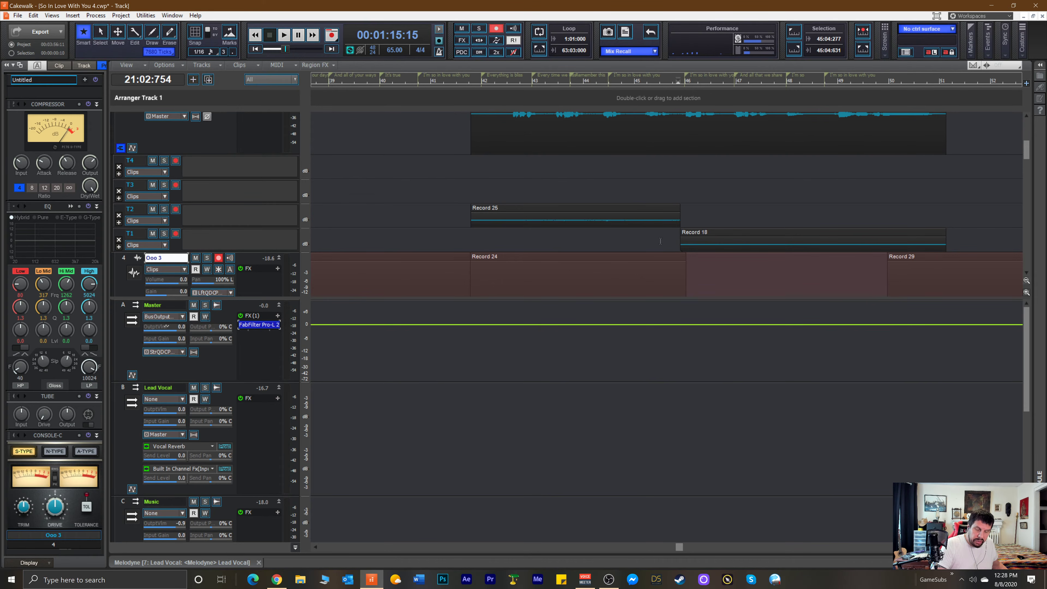
click(538, 211)
drag(538, 210, 539, 248)
Enlarge the take lanes and shift the boundary before Record 18 slightly earlier in take lane T1, within measure 45.
click(669, 110)
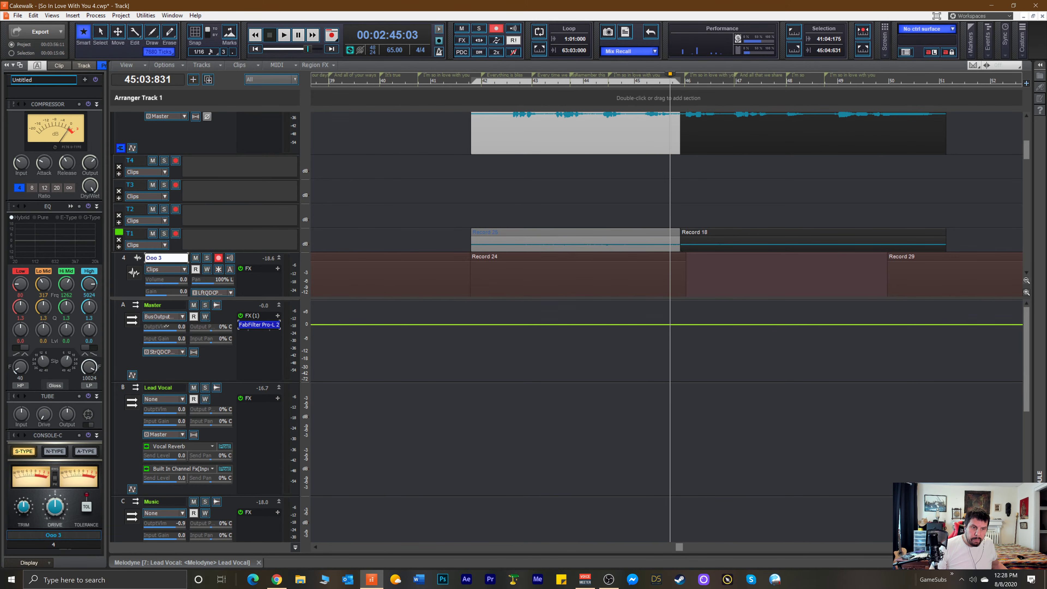
drag(285, 251, 286, 265)
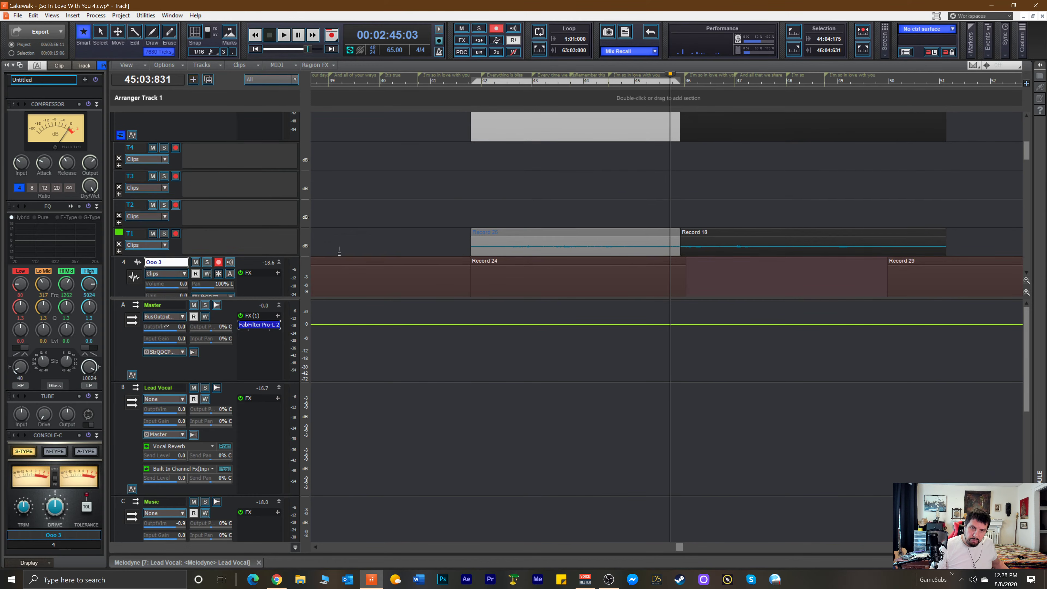
scroll(536, 210, up, 2)
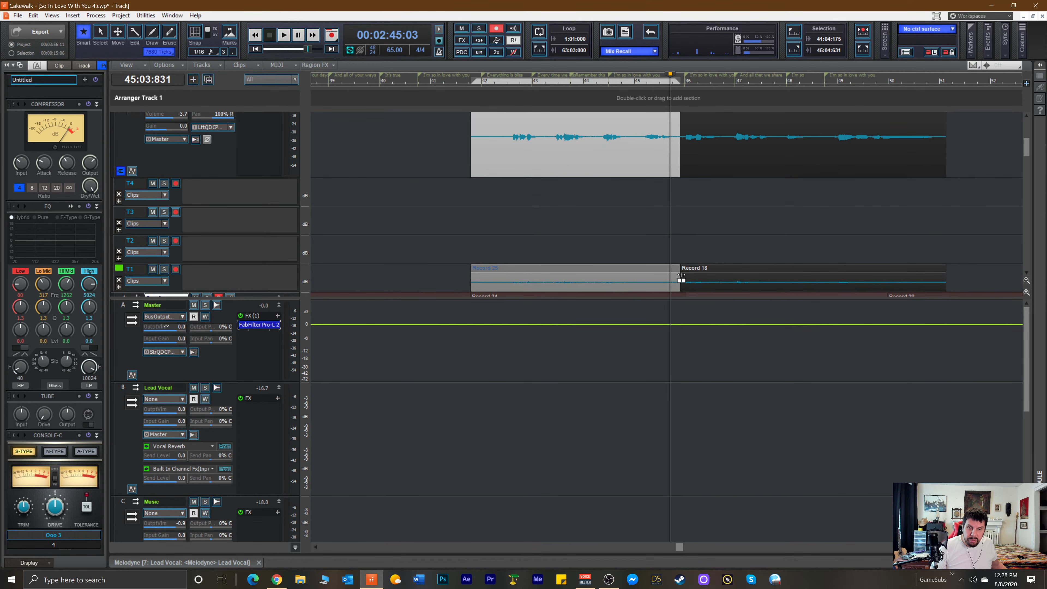
drag(678, 274, 673, 274)
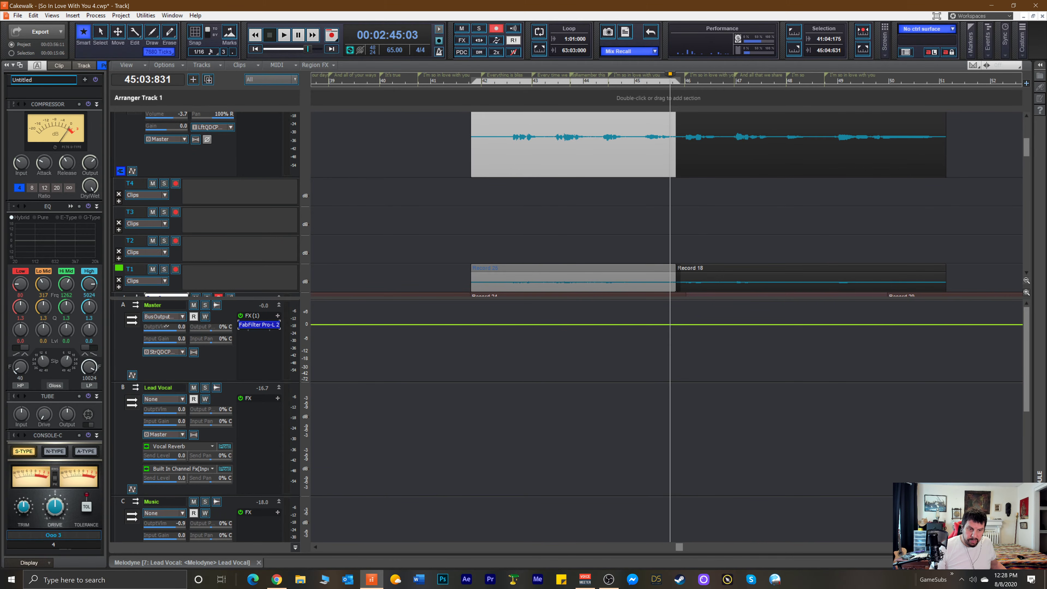
Delete the empty take lanes T4, T3 and T2 from Track 3.
scroll(667, 289, down, 3)
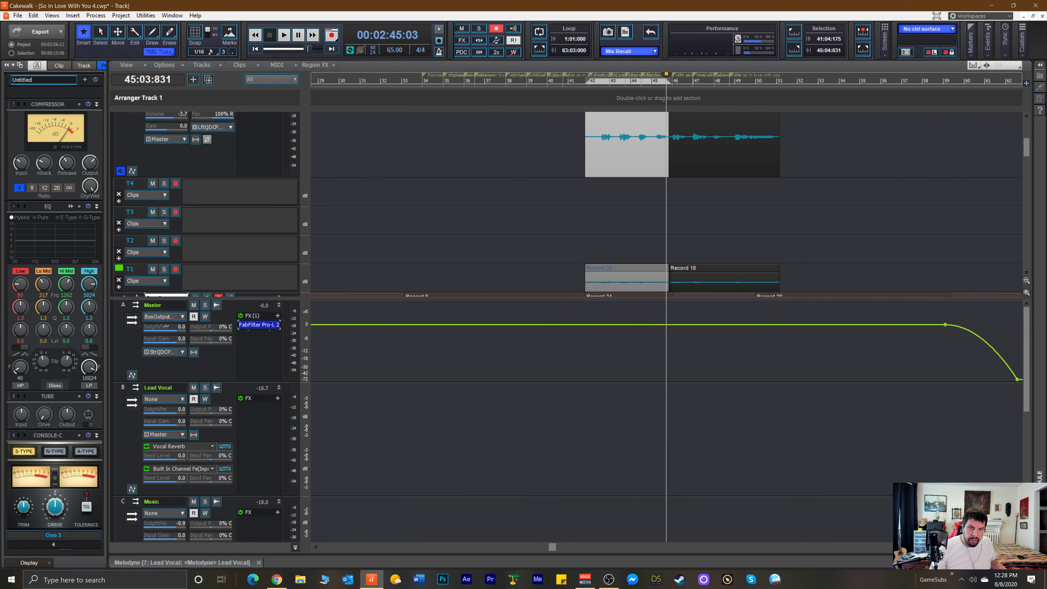
scroll(666, 289, down, 4)
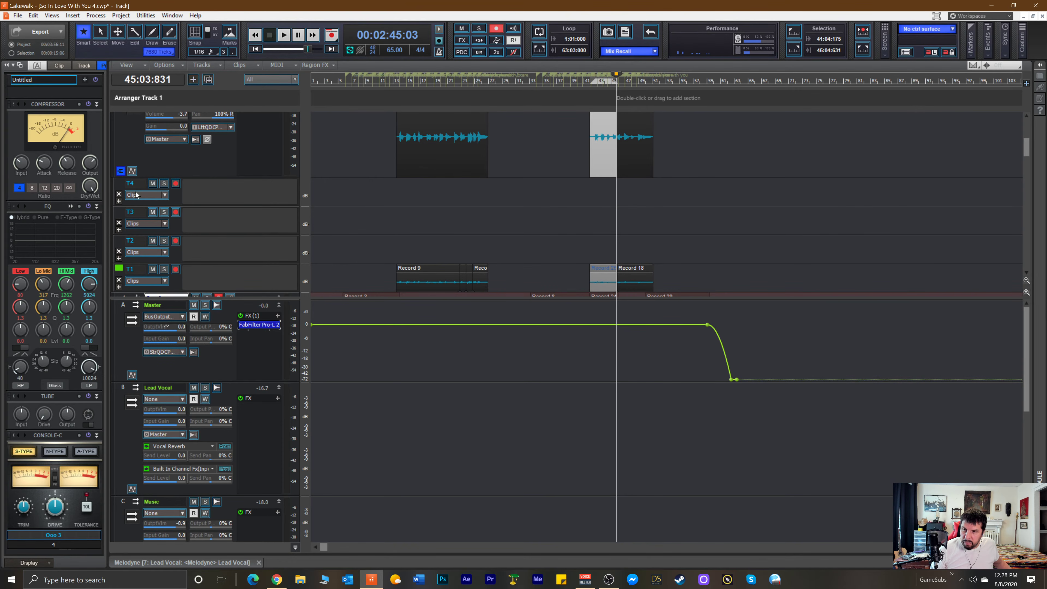
click(119, 195)
click(119, 194)
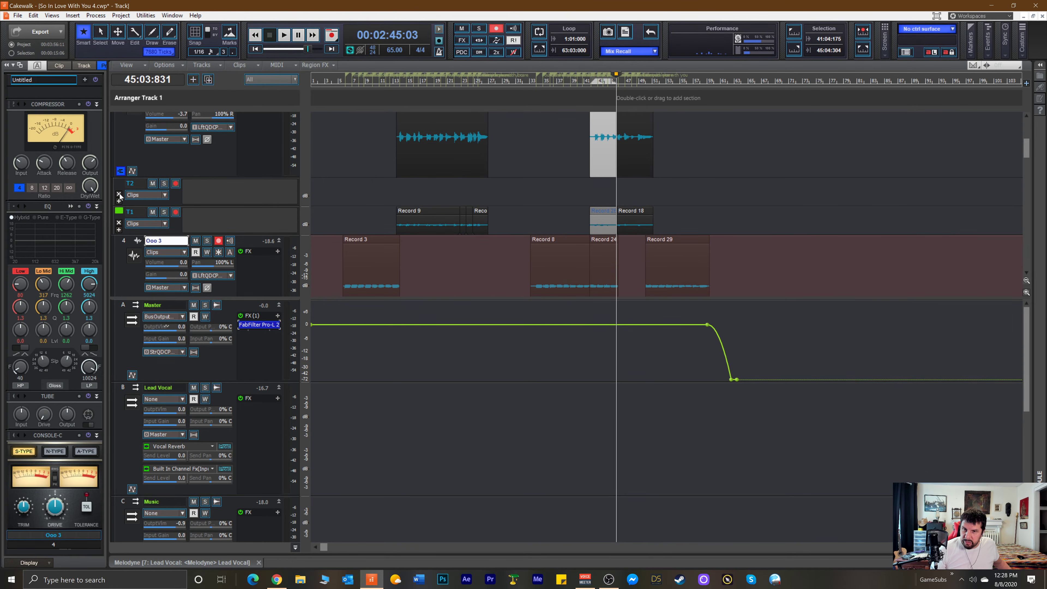
click(119, 195)
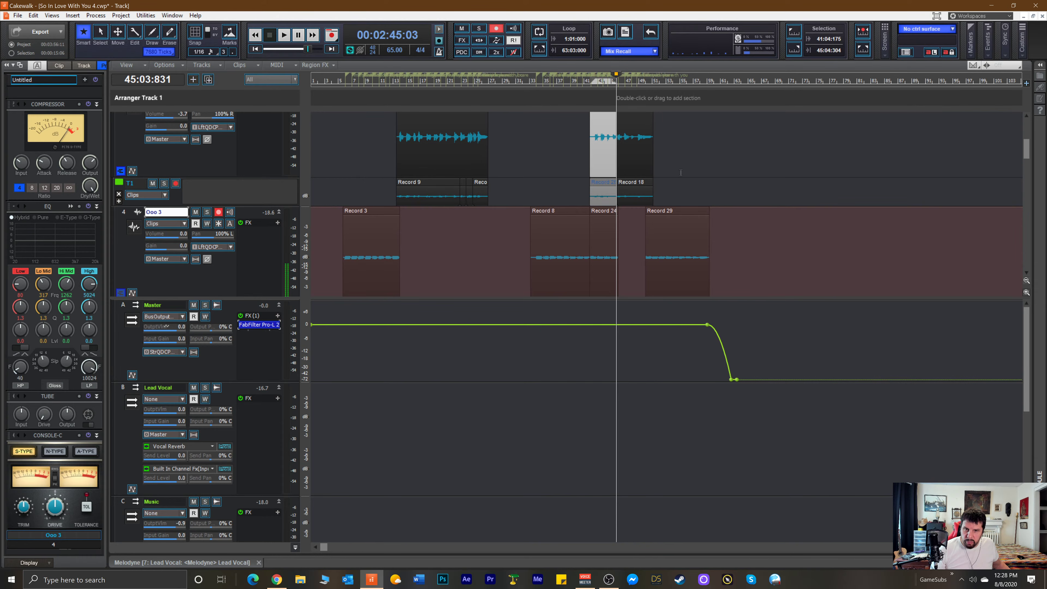
Rename Track 3 as "Harmony 1".
scroll(685, 185, down, 3)
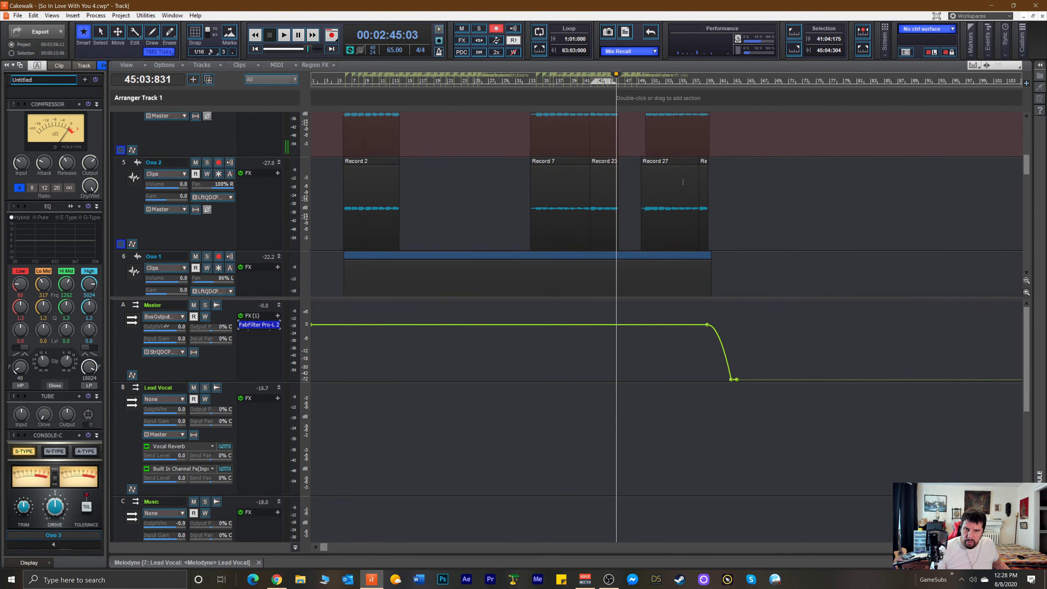
scroll(683, 182, up, 2)
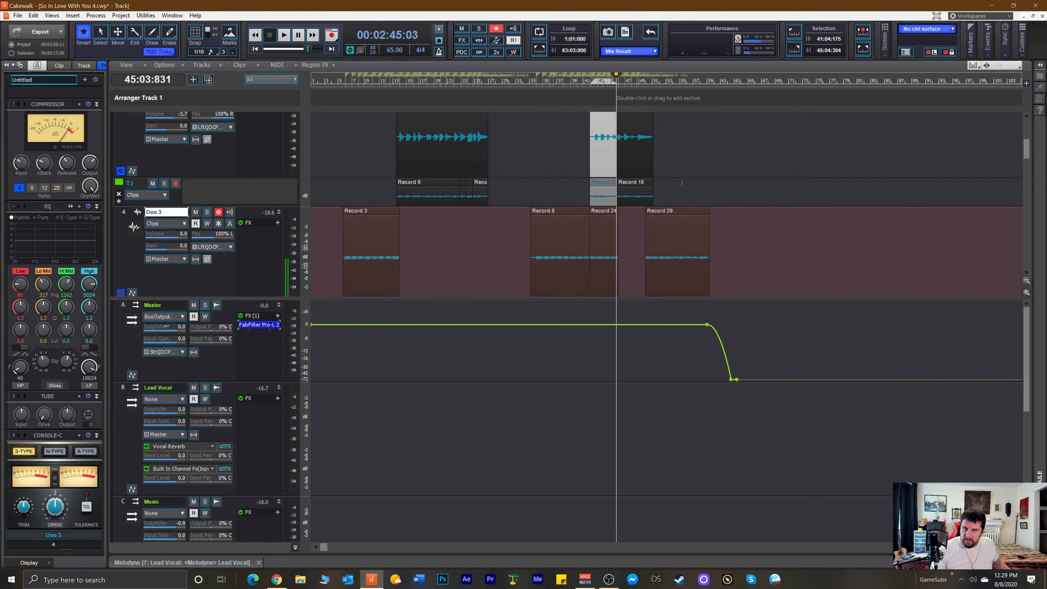
scroll(682, 183, up, 2)
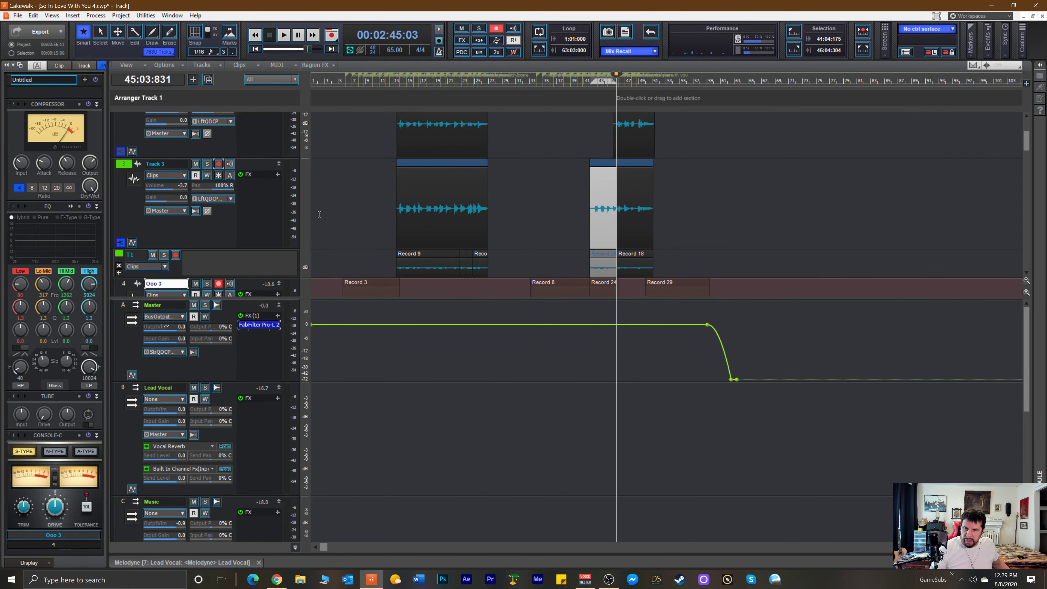
key(shift+Tab)
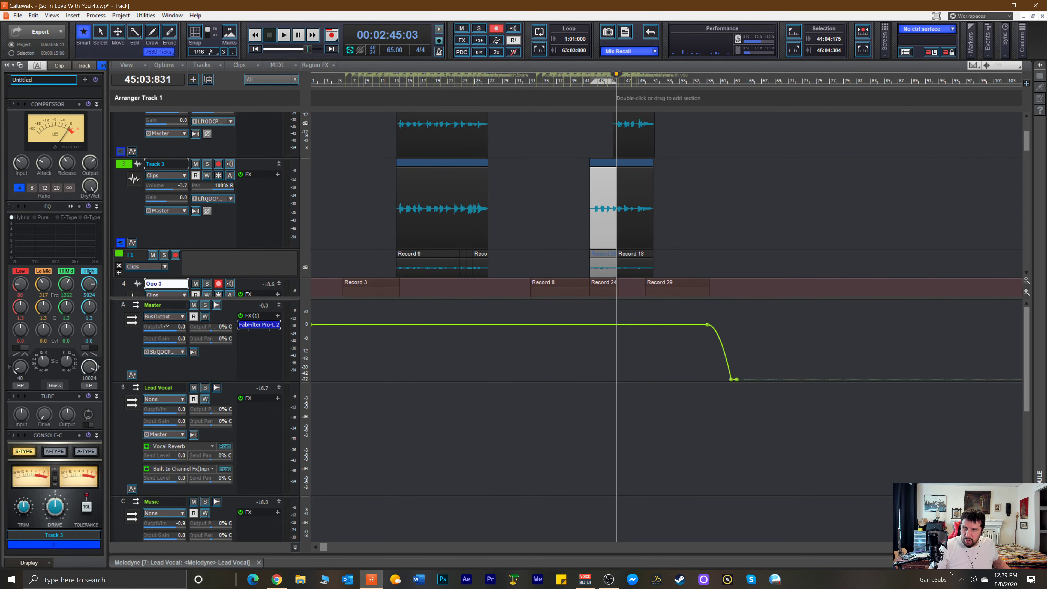
text(Harmo)
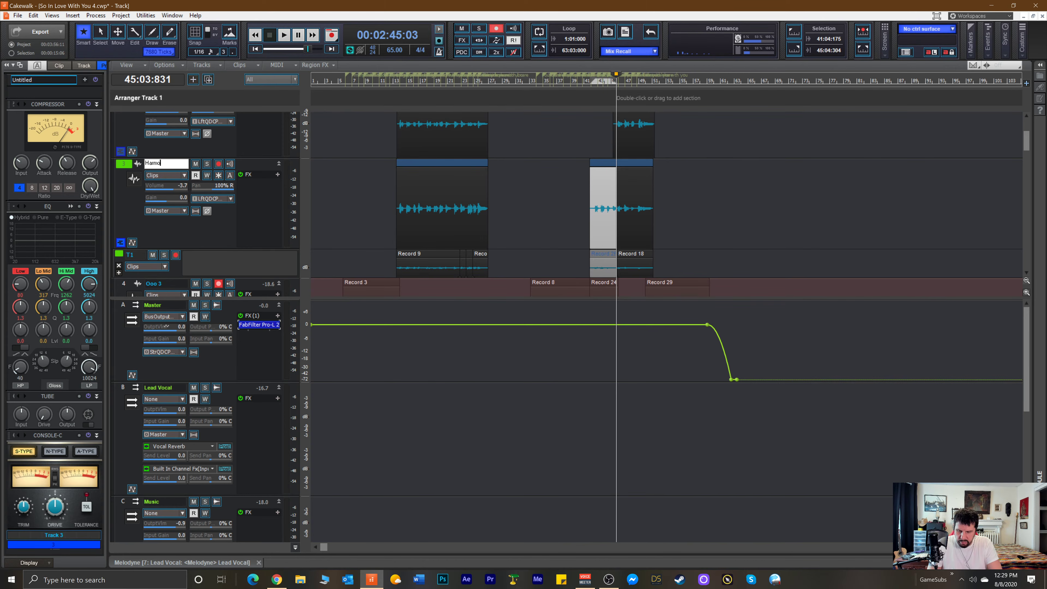
text(ny 1)
key(Return)
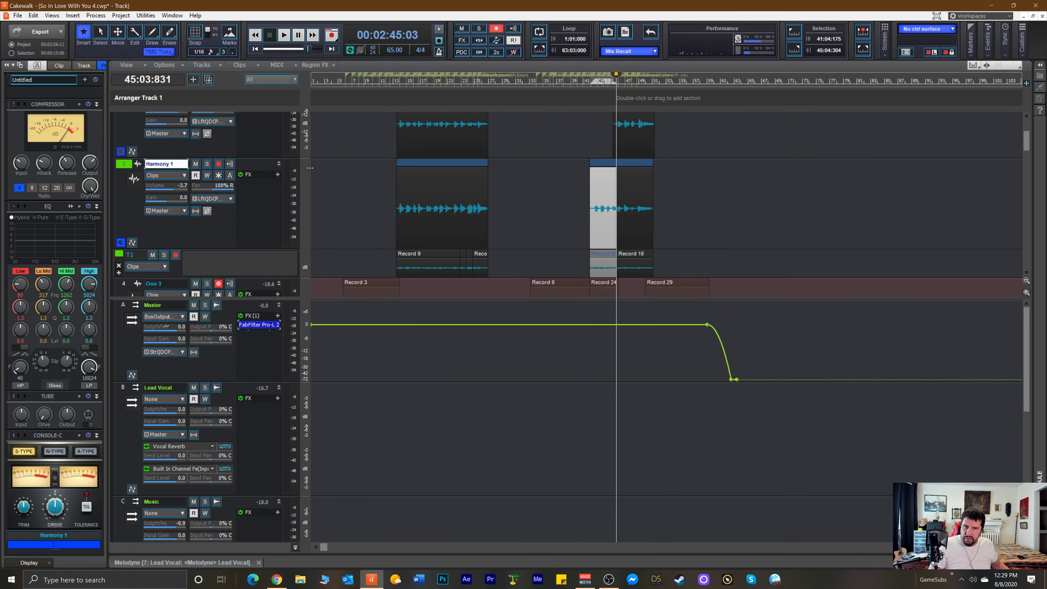
Rename Track 2 as "Harmony 2".
scroll(356, 150, up, 2)
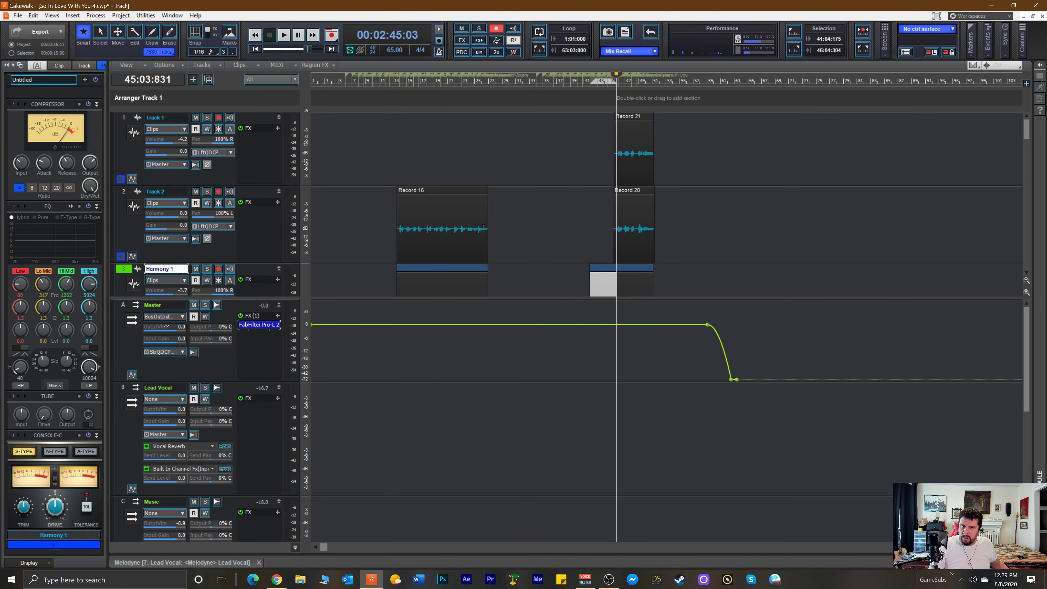
double_click(176, 192)
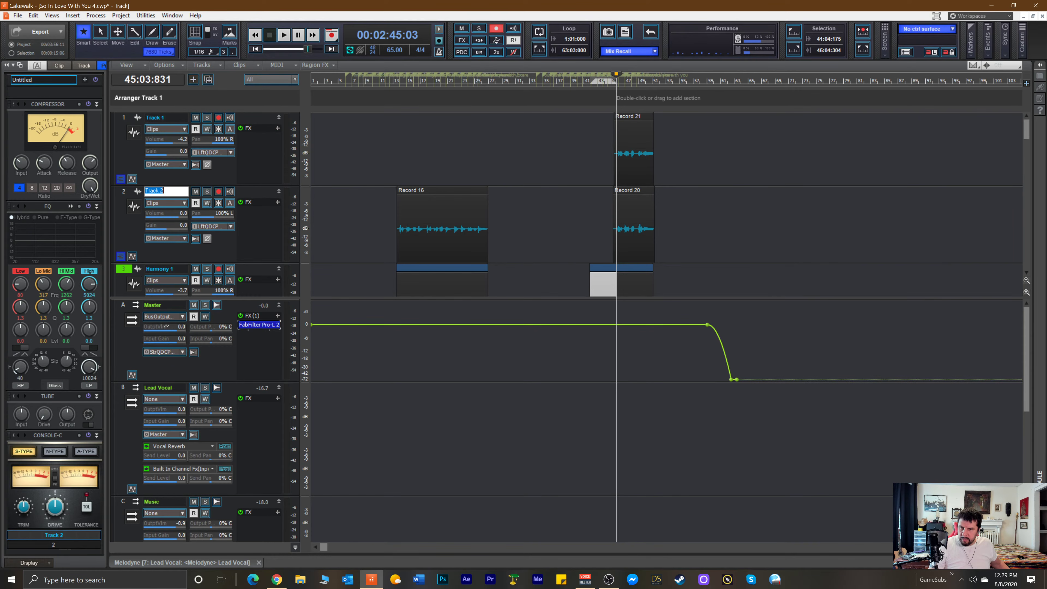
text(Harm,n)
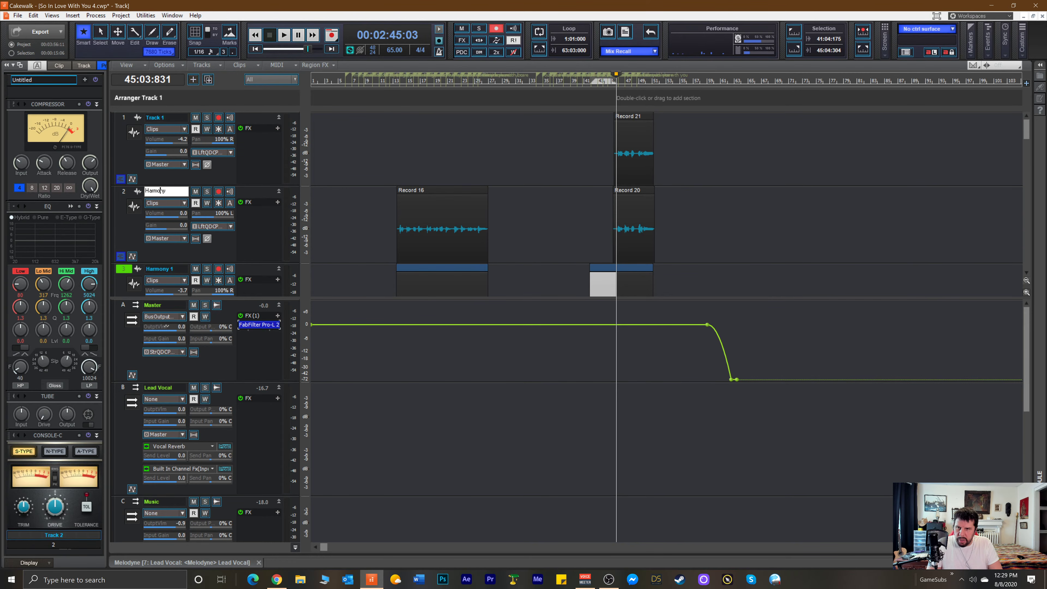
text(y)
key(Return)
key(space)
key(space)
key(Return)
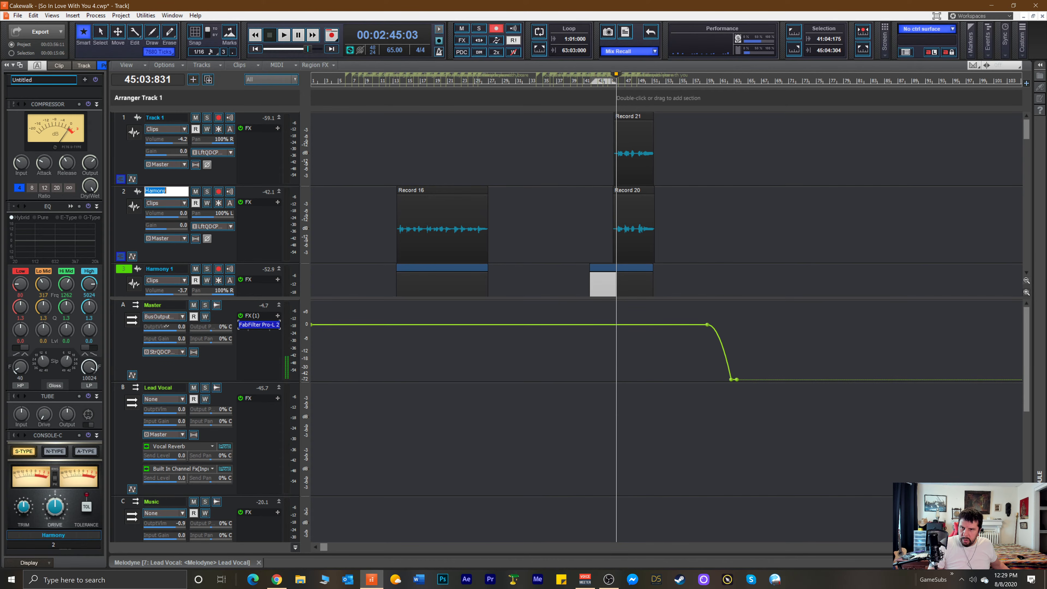
text(2)
key(Return)
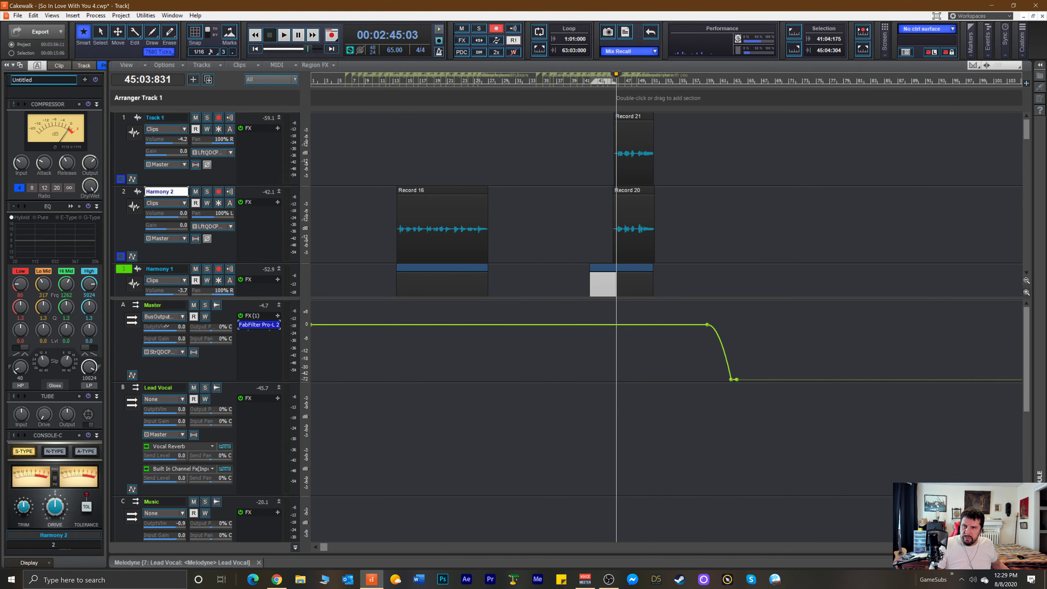
Rename Track 1 as "Harmony 3".
double_click(159, 117)
text(Harm)
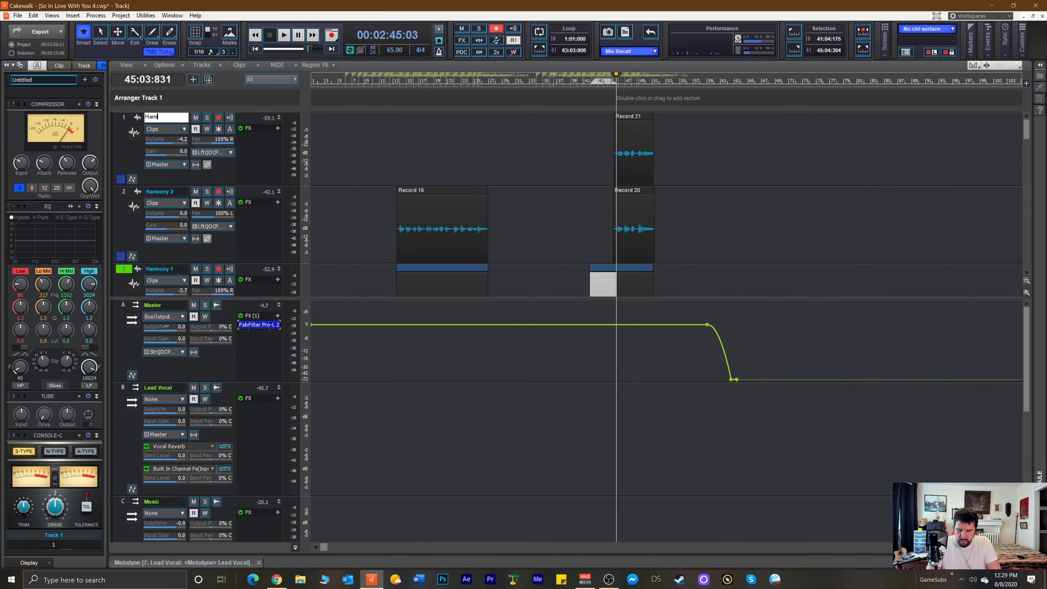
text(ony 3)
key(Return)
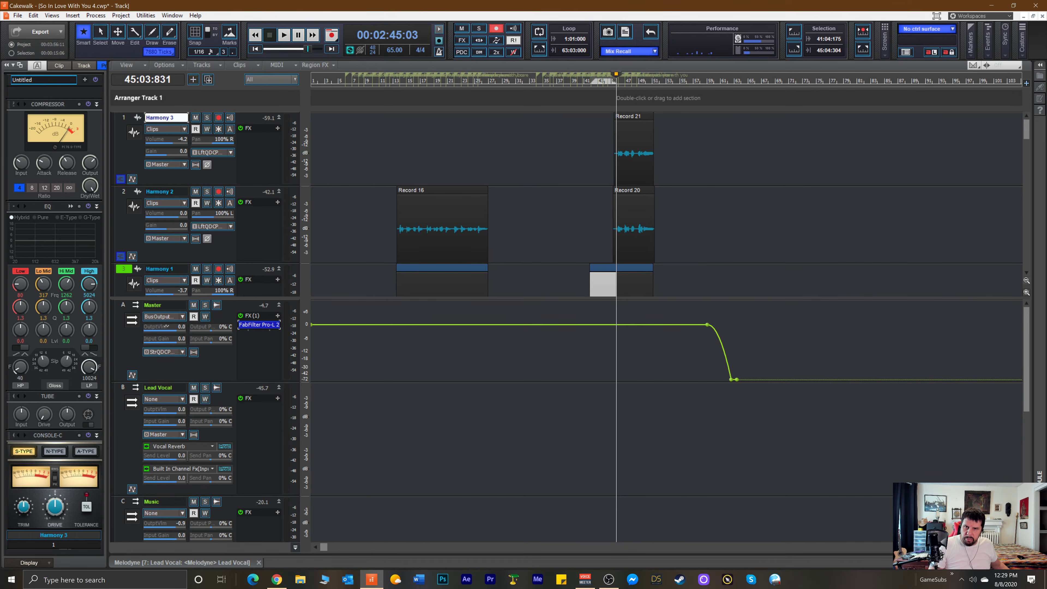
Place the playhead at measure 41, at the start of Harmony 1's second section, and look over the harmony tracks' clips.
scroll(531, 156, down, 2)
scroll(560, 149, up, 2)
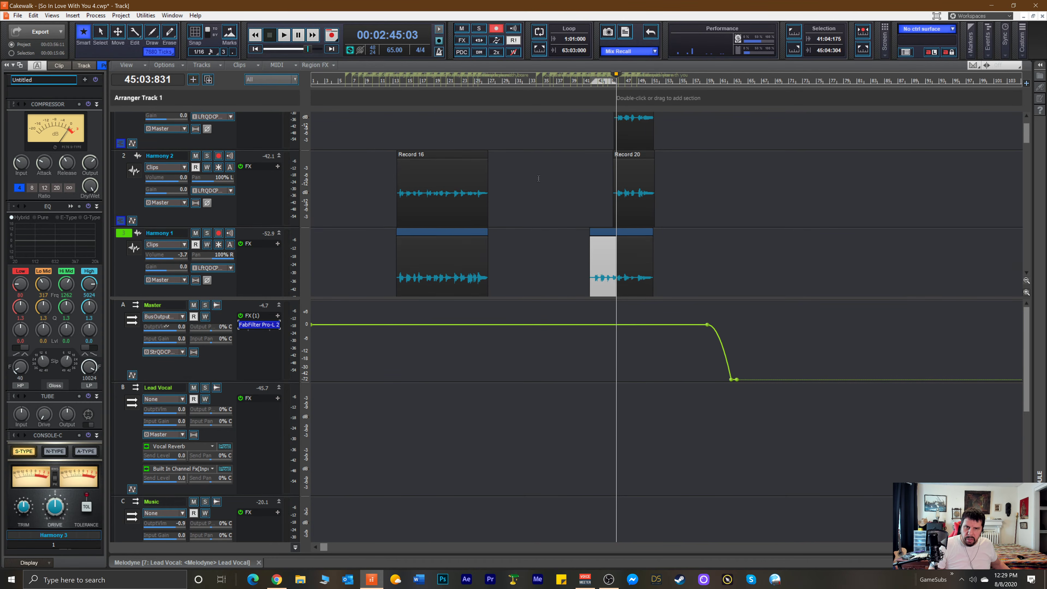
click(589, 80)
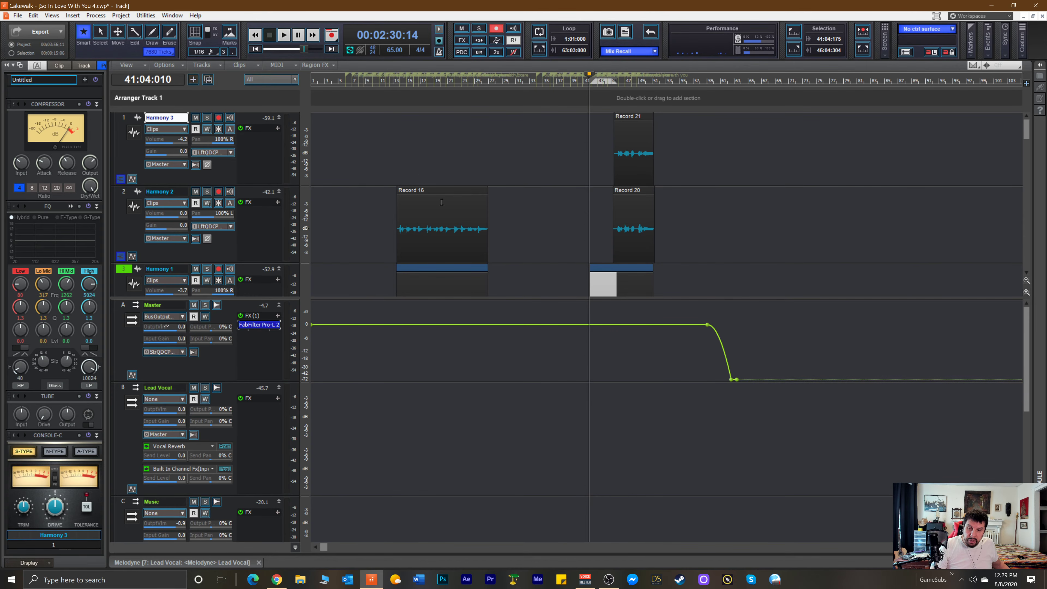
scroll(467, 192, down, 3)
scroll(446, 183, up, 1)
scroll(446, 183, down, 1)
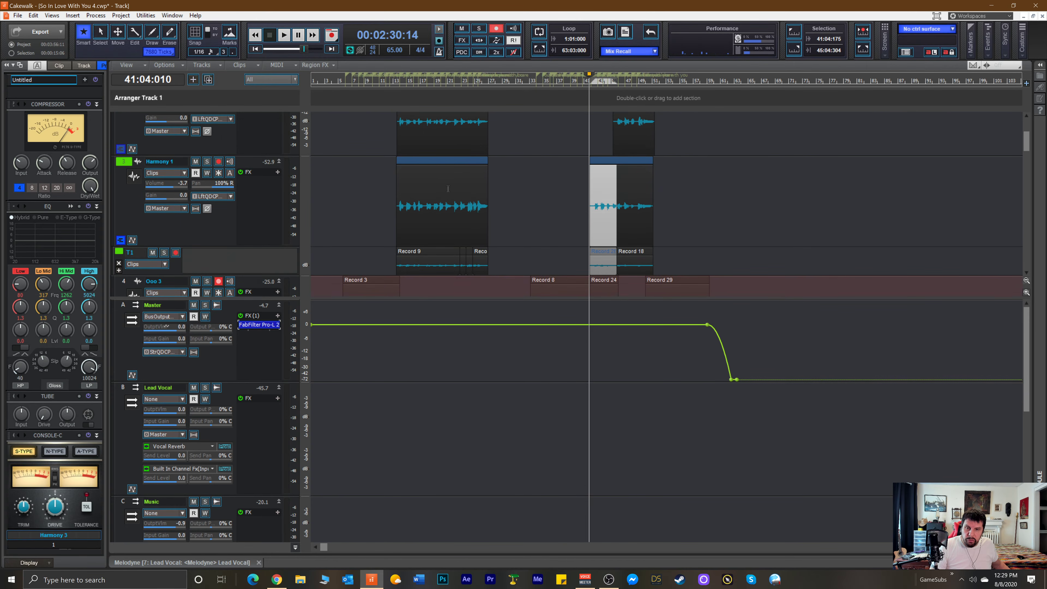
scroll(447, 189, up, 2)
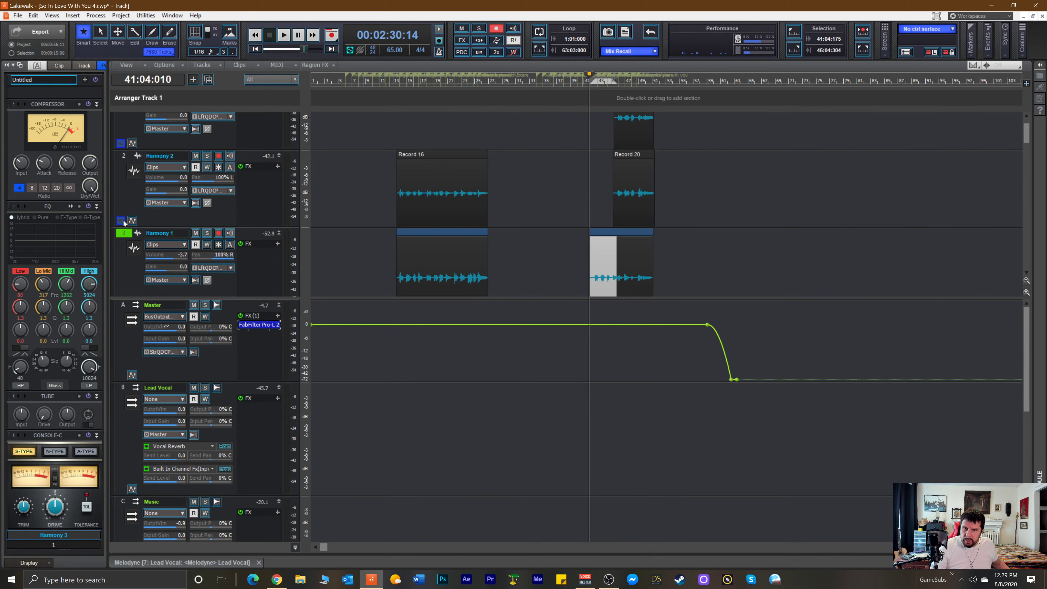
Expand the take lanes of Harmony 2 and check those of Harmony 3 for leftover takes.
click(121, 220)
scroll(547, 163, up, 1)
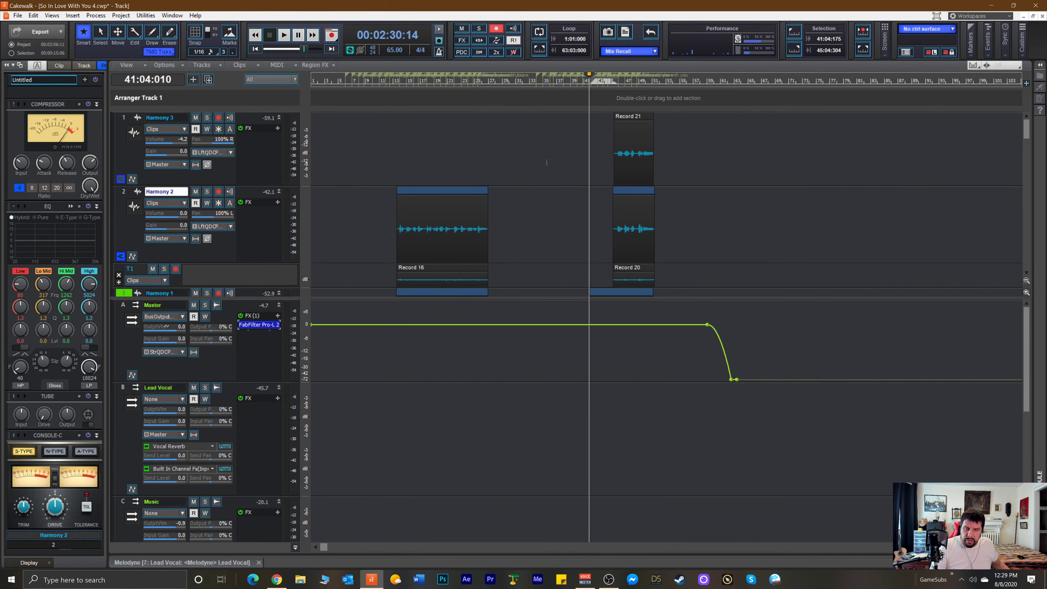
scroll(611, 208, down, 2)
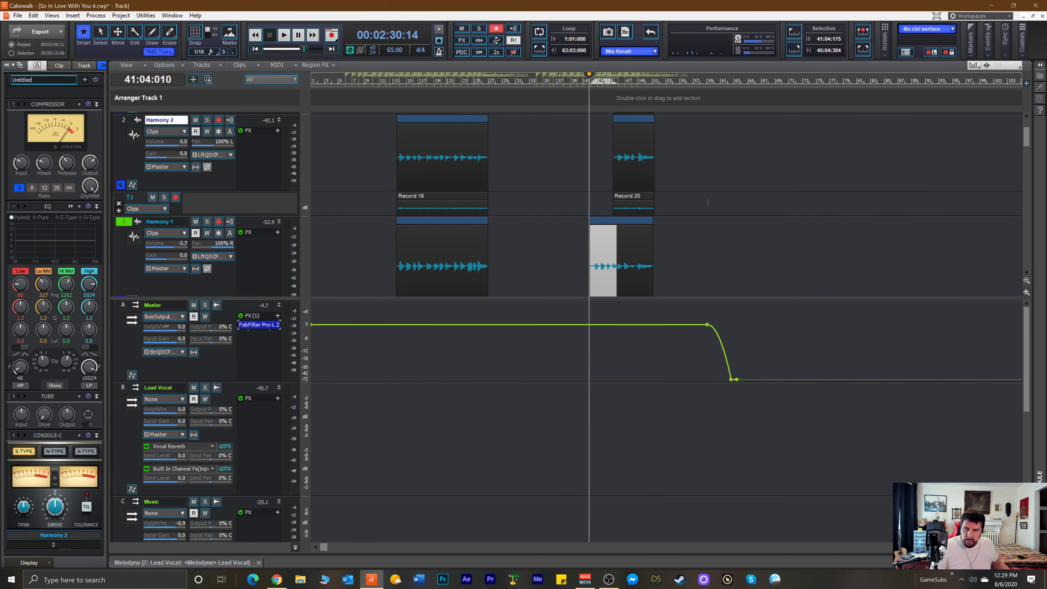
scroll(588, 197, up, 2)
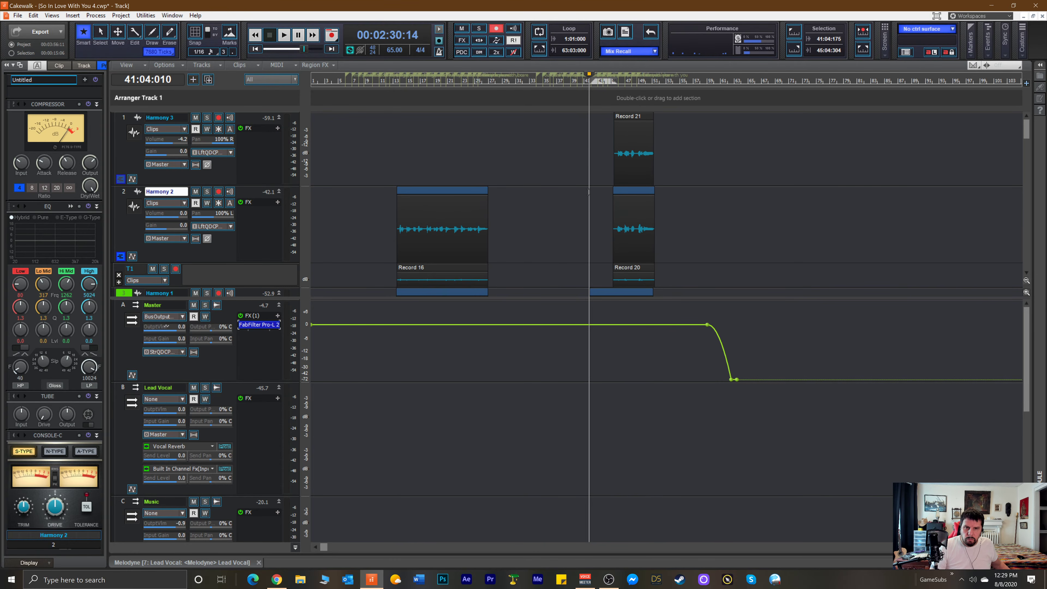
click(121, 178)
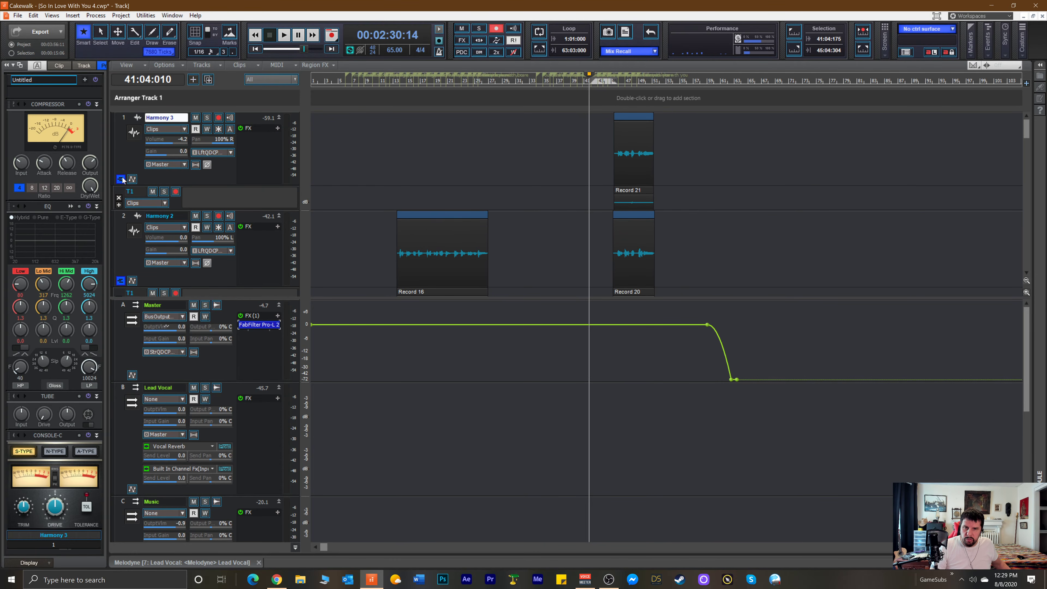
scroll(383, 181, down, 1)
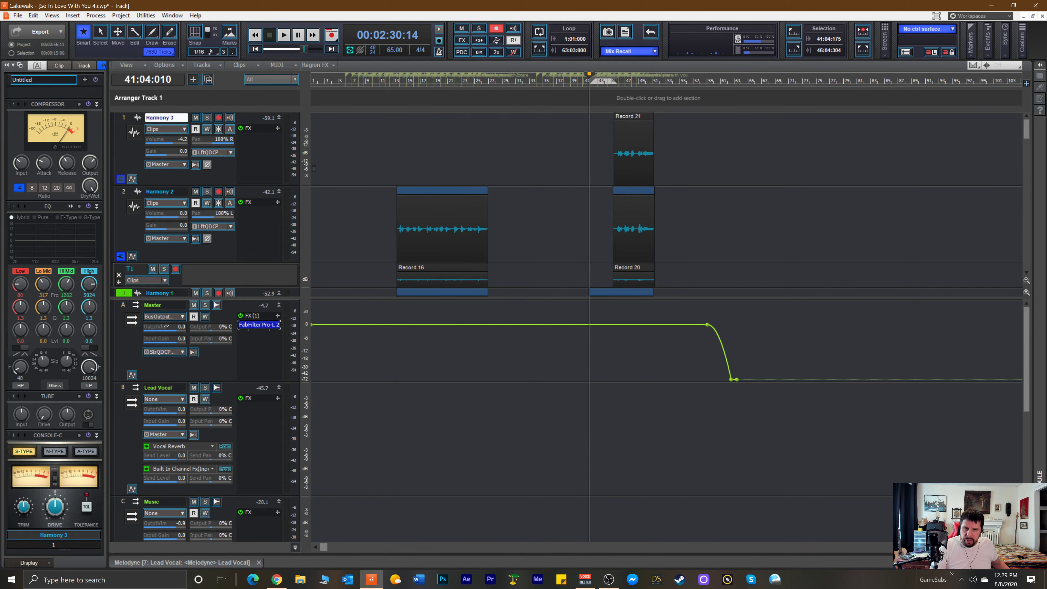
Place the playhead at about measure 20 and make Harmony 1's T1 take lane taller.
scroll(384, 181, down, 4)
scroll(384, 181, down, 1)
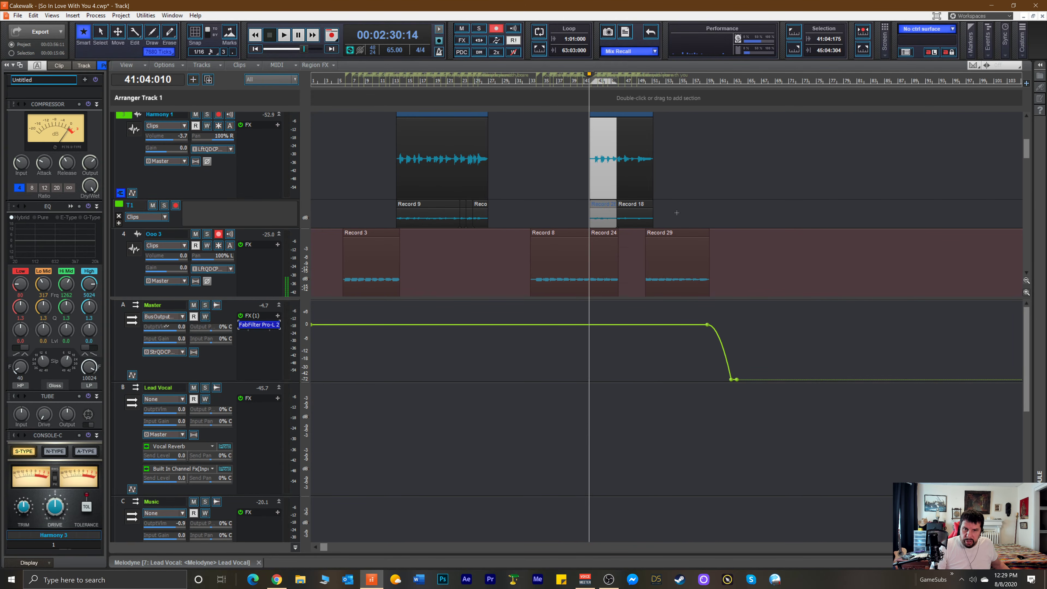
click(667, 208)
click(447, 87)
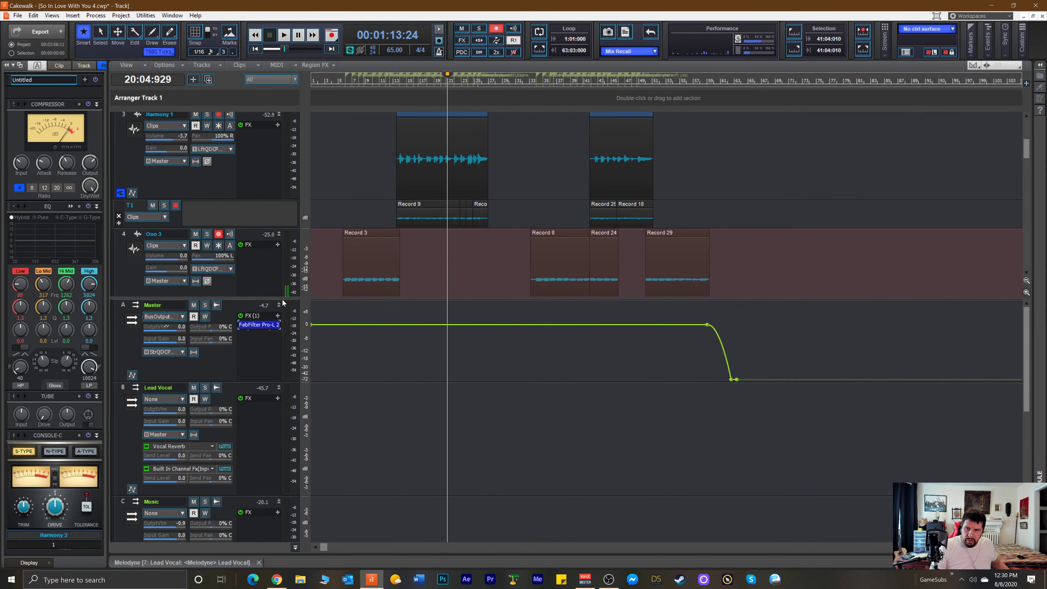
drag(264, 226, 265, 294)
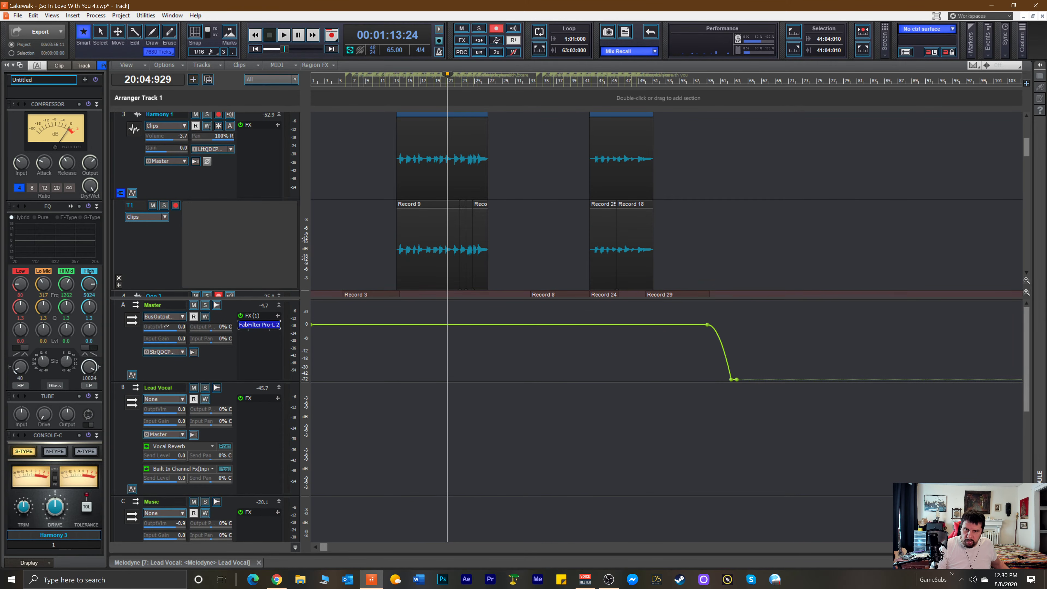
Move the boundary between the Record 16 and Record 14 clips slightly earlier in Harmony 1's T1 lane, and inspect the join at Record 18.
key(ctrl+Right)
key(ctrl+Right)
key(ctrl+Right)
key(ctrl+Right)
key(ctrl+Right)
key(ctrl+Right)
key(ctrl+Right)
key(ctrl+Right)
key(ctrl+Right)
key(ctrl+Right)
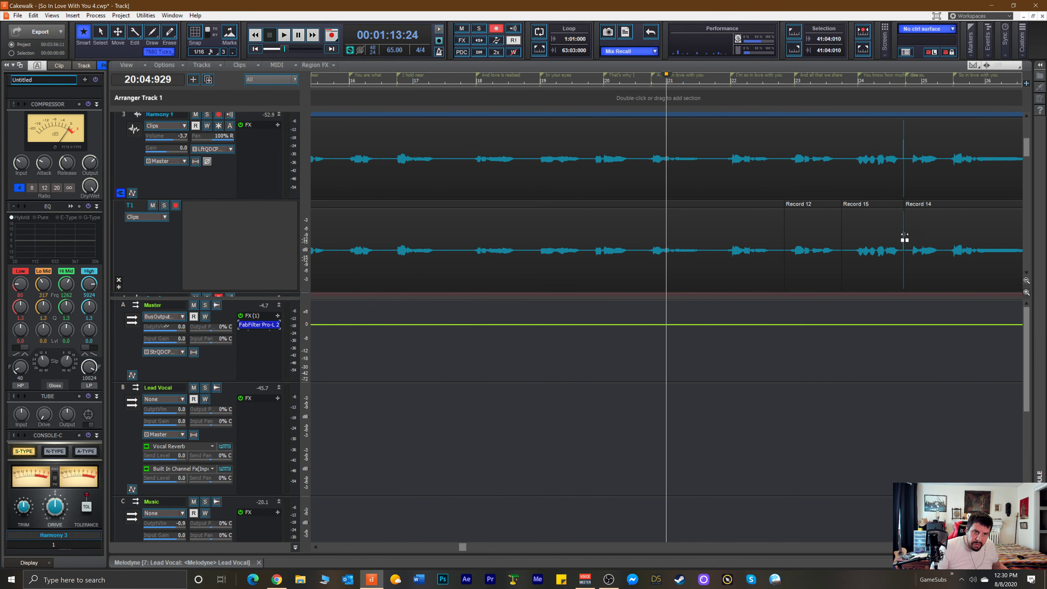
drag(905, 227, 902, 229)
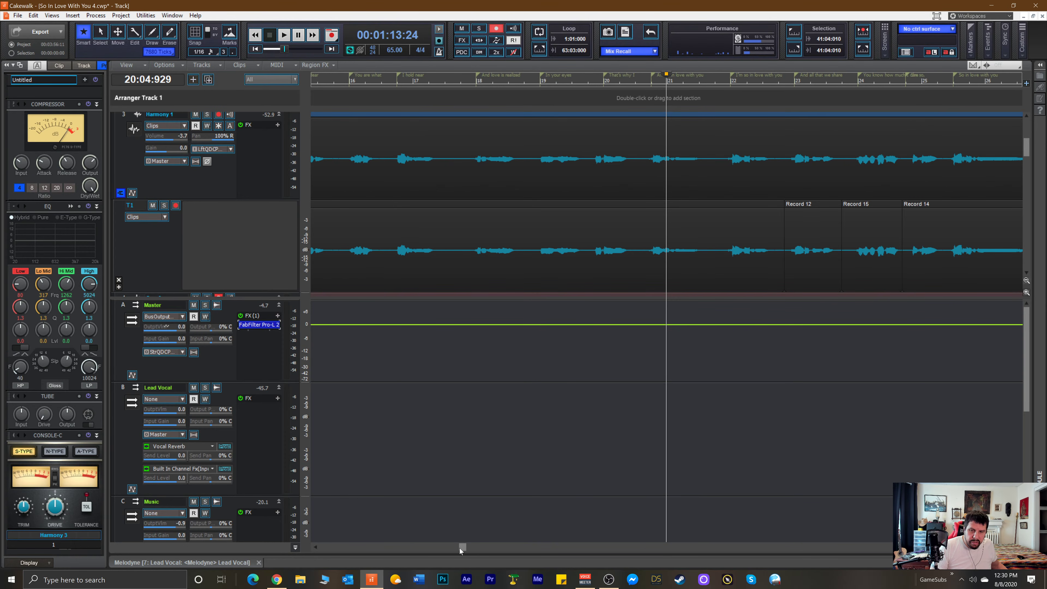
drag(464, 550, 729, 562)
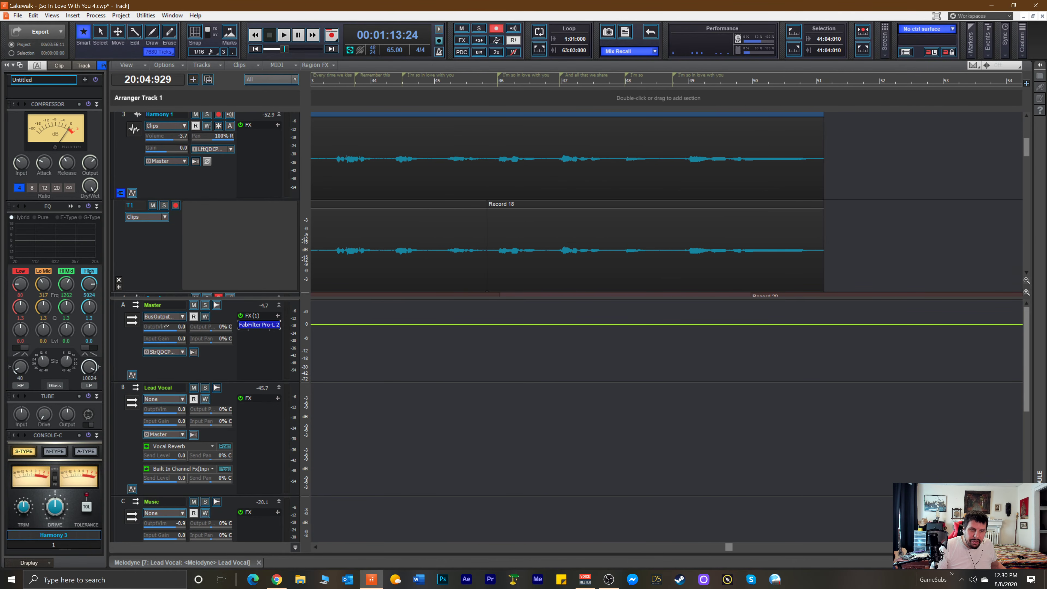
scroll(581, 349, down, 5)
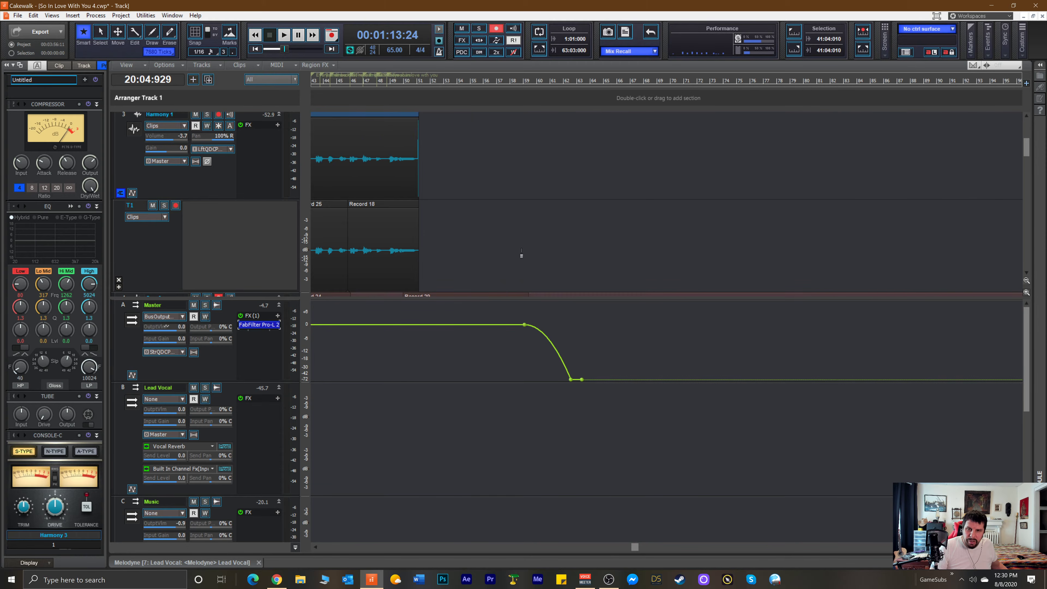
key(ctrl+a)
scroll(522, 252, left, 5)
scroll(521, 253, down, 8)
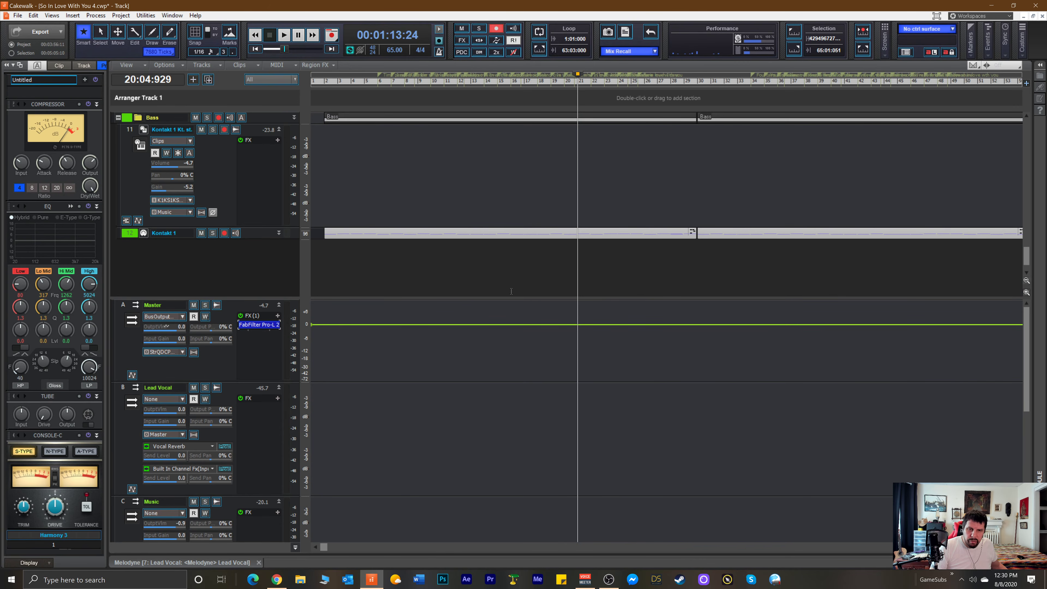
scroll(1002, 206, up, 5)
scroll(1000, 182, up, 5)
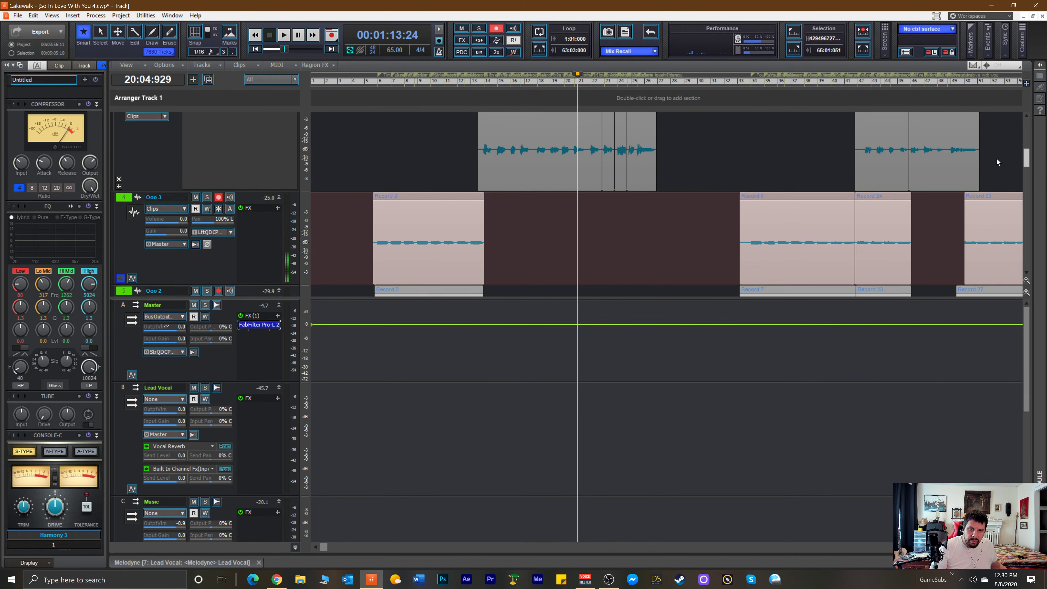
scroll(996, 158, up, 3)
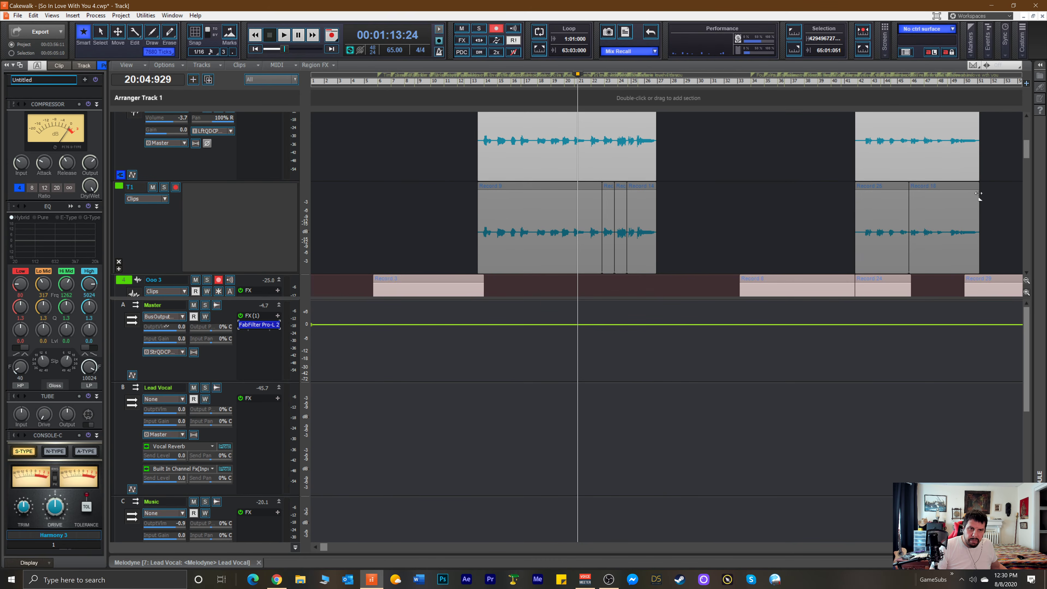
scroll(762, 255, down, 3)
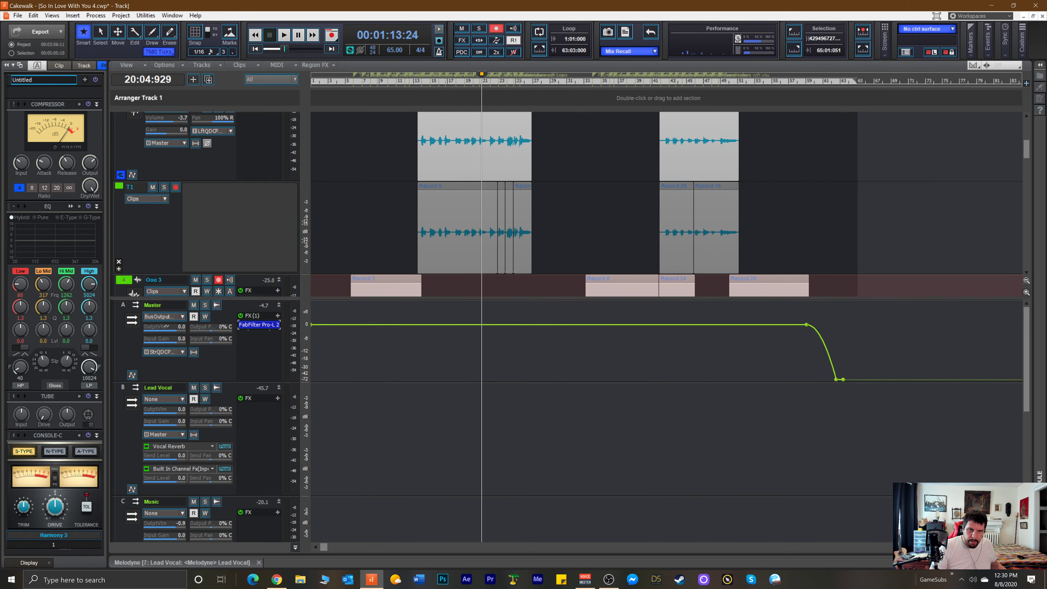
click(760, 249)
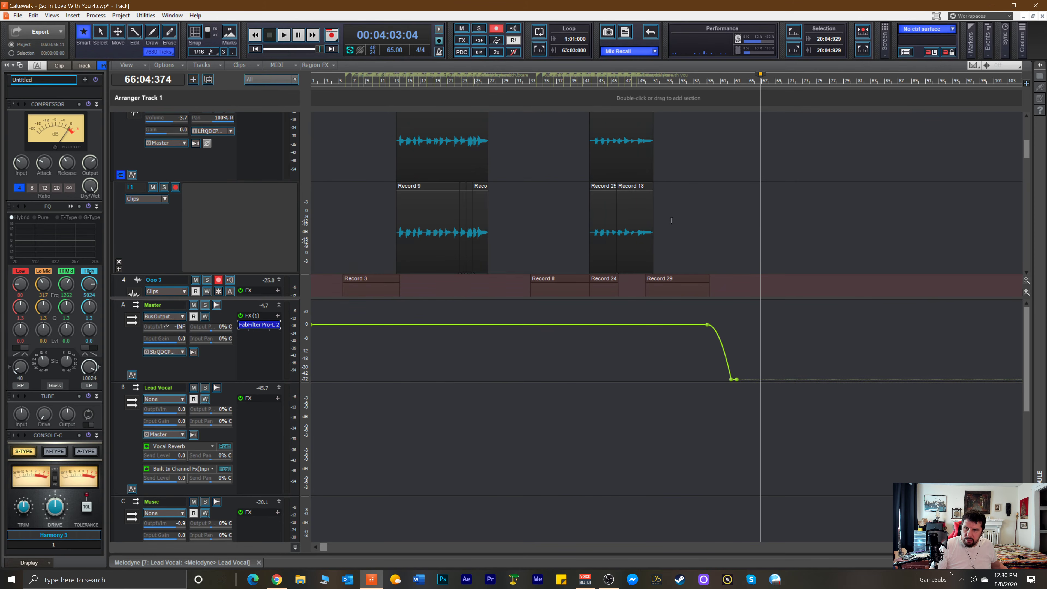
Select all clips in Harmony 1's T1 lane, create a Melodyne Region FX from them and close the Melodyne editor.
scroll(249, 211, up, 3)
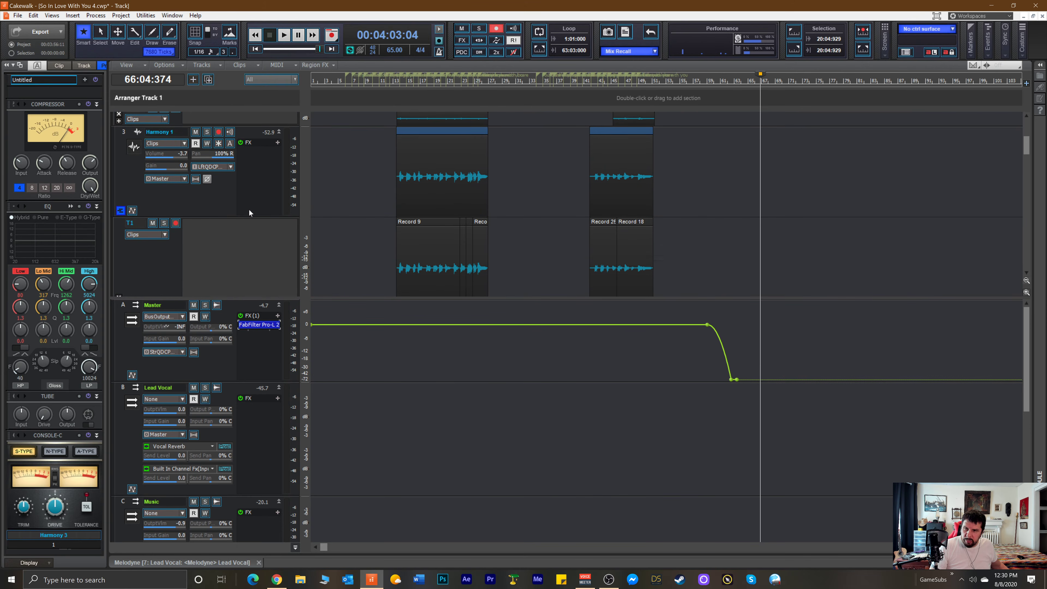
scroll(252, 209, down, 3)
drag(675, 208, 328, 194)
right_click(411, 192)
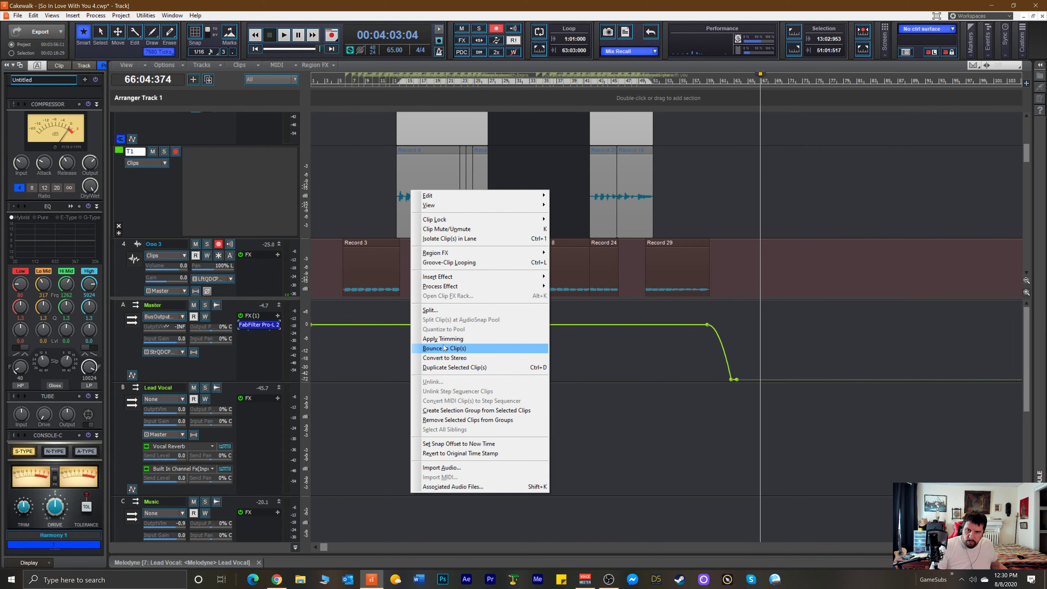
mouse_move(453, 255)
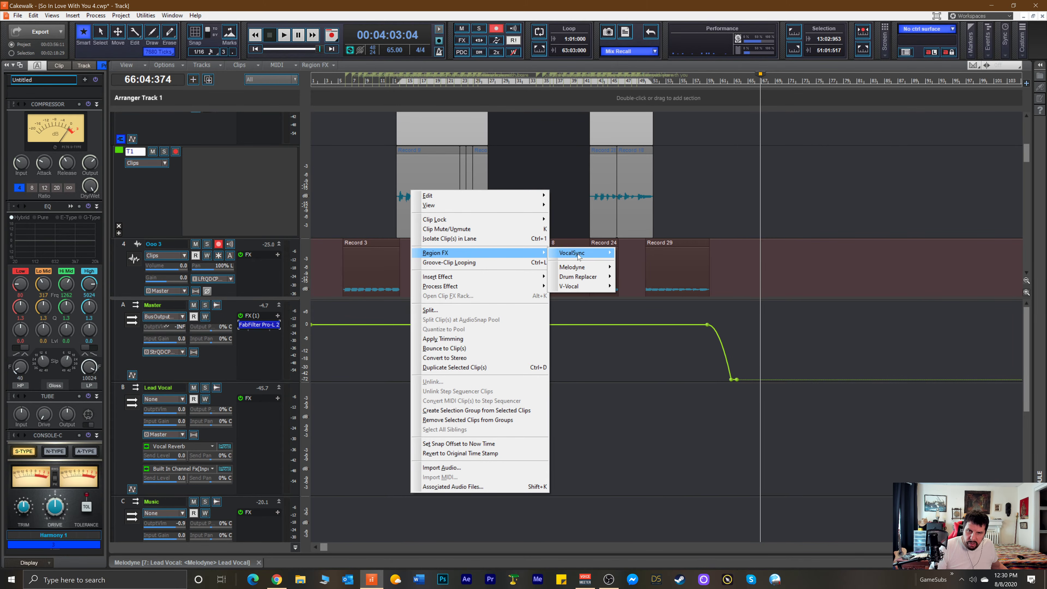
mouse_move(595, 267)
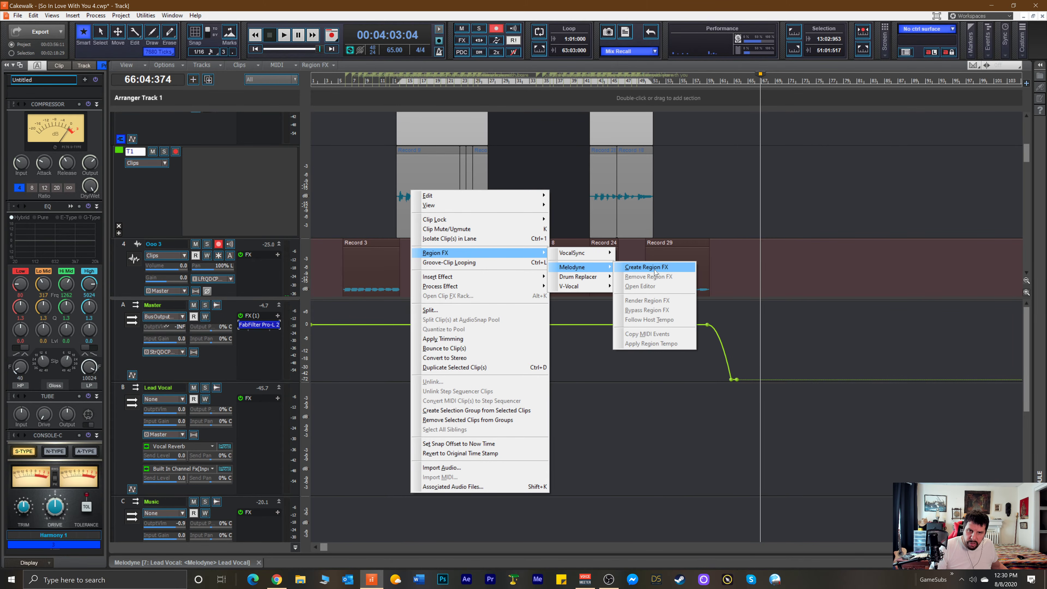
click(654, 268)
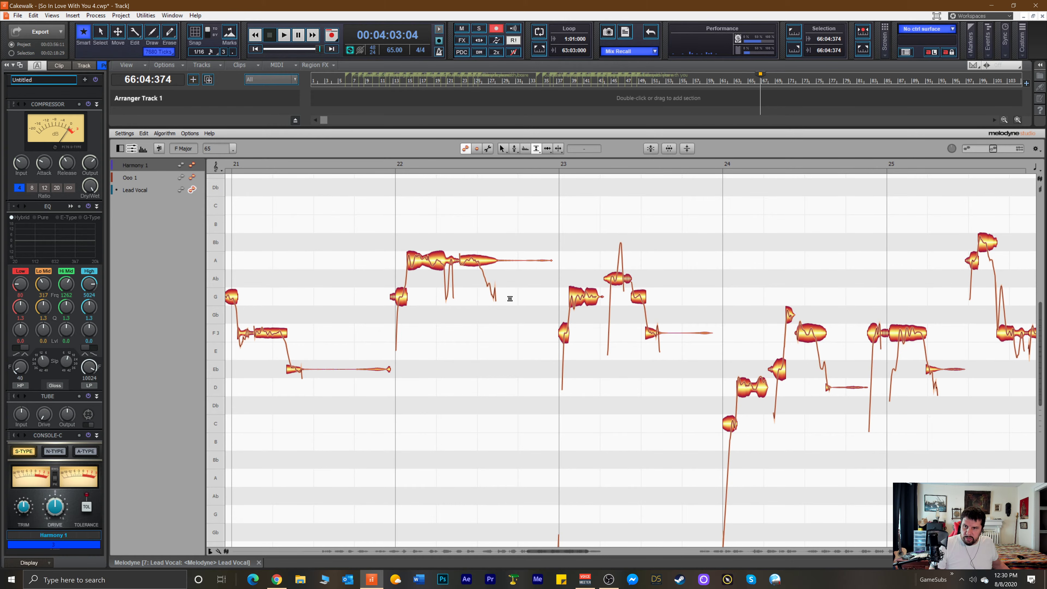
key(d)
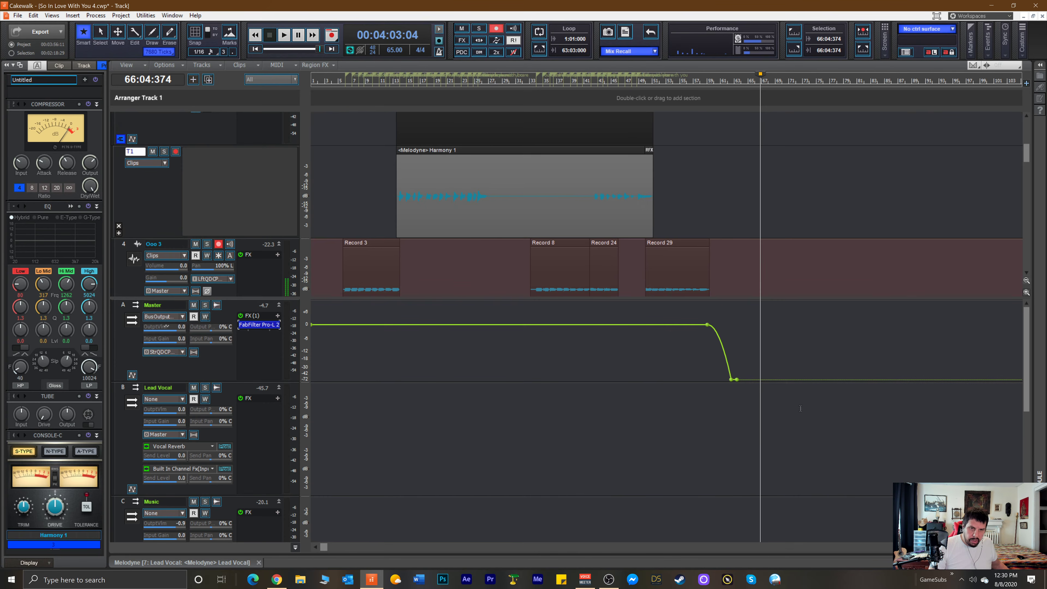
Expand Ooo 2's take lanes and trim the overlapping ends of the Record 27 and Record 7 clips in lane T1.
scroll(684, 237, down, 4)
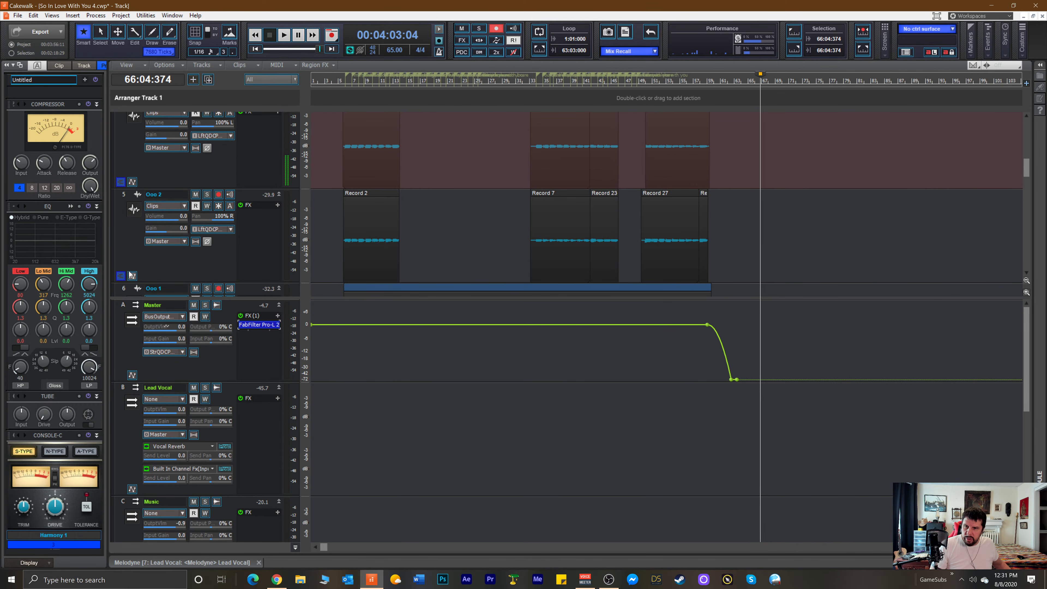
click(121, 276)
scroll(432, 215, down, 2)
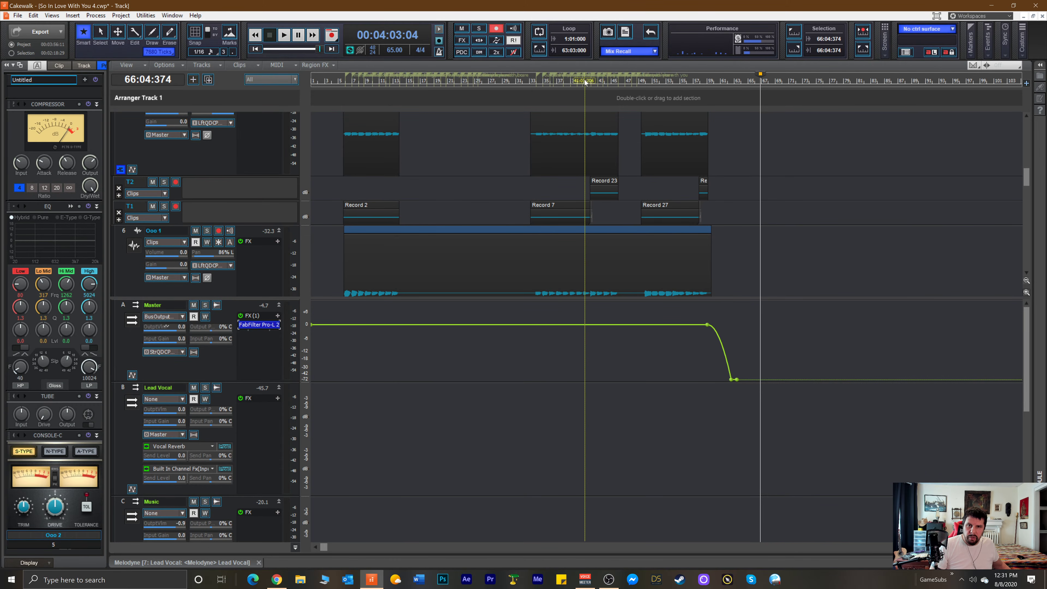
click(585, 81)
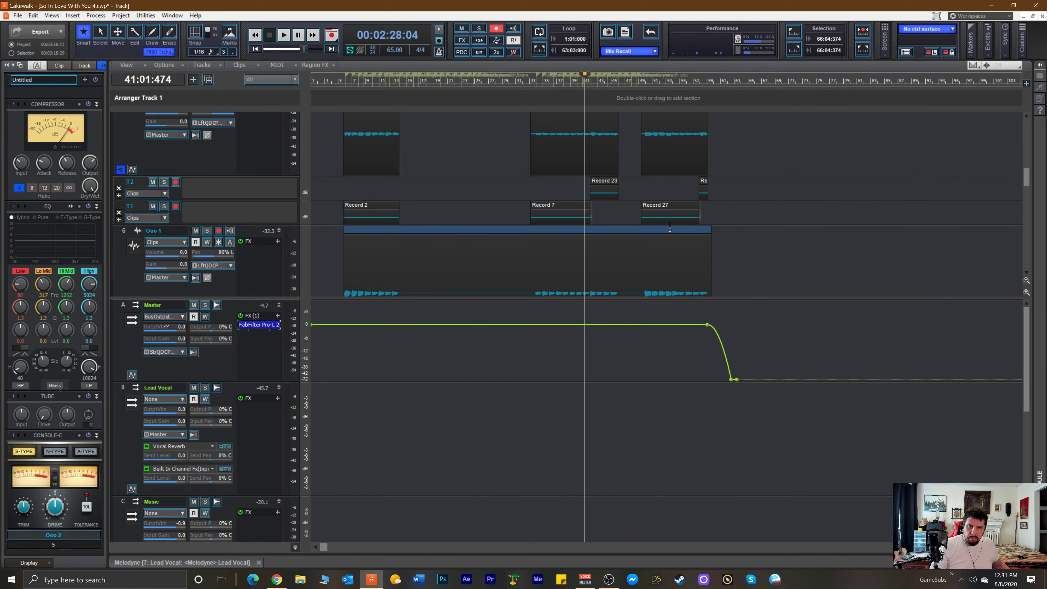
drag(724, 214, 698, 206)
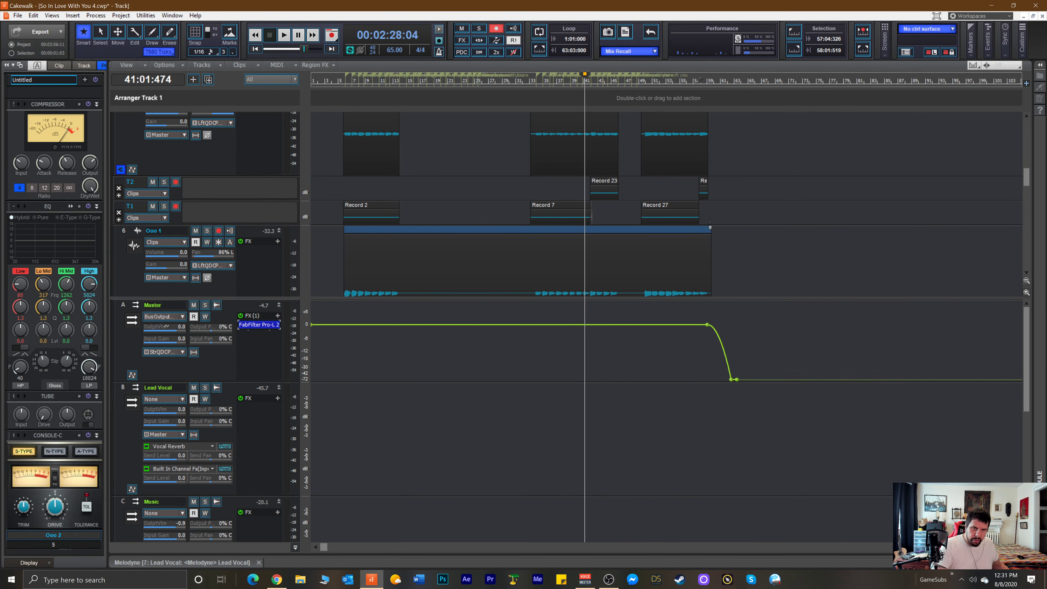
drag(622, 212, 620, 214)
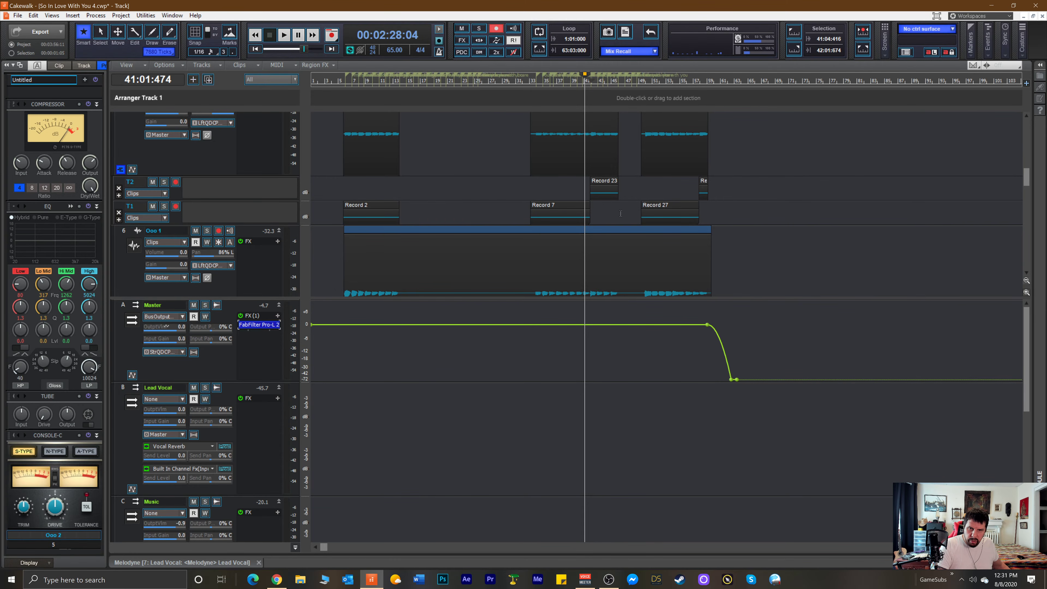
Move Record 23 and the short last clip from Ooo 2's T2 lane into lane T1, and make the take lanes taller.
click(603, 185)
drag(603, 184, 603, 209)
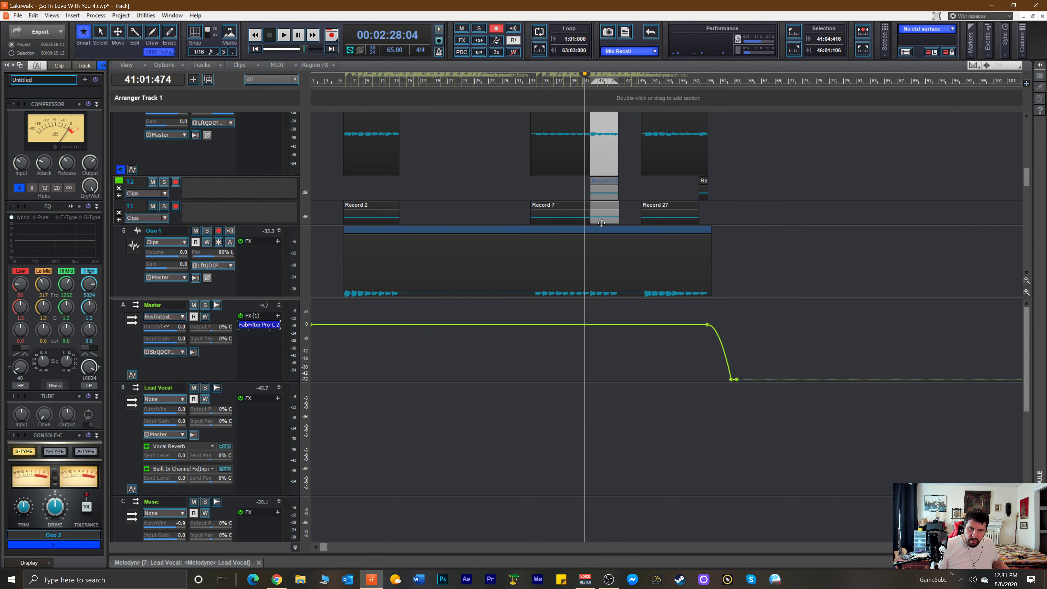
click(703, 180)
drag(703, 181, 703, 209)
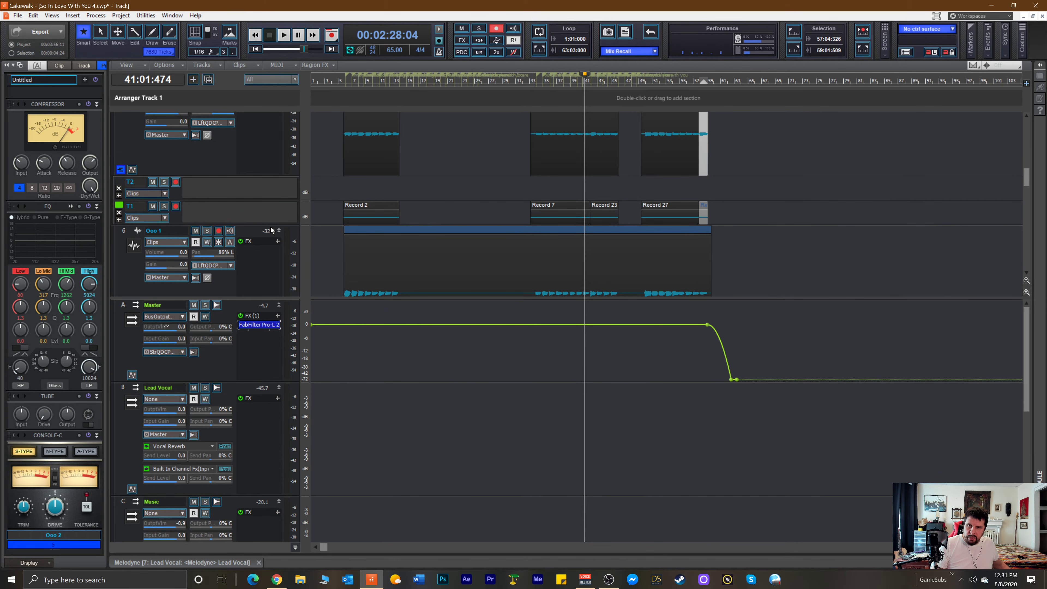
drag(257, 225, 258, 285)
scroll(548, 289, up, 2)
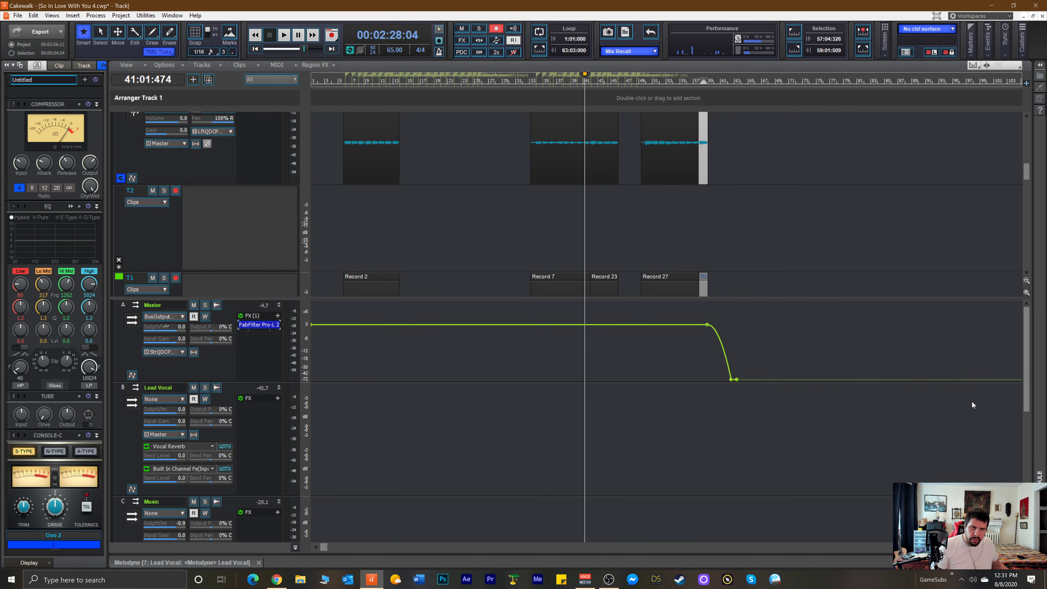
Move the boundary between the Record 7 and Record 23 clips slightly later in Ooo 2's T1 lane, and play back the join.
scroll(810, 316, up, 8)
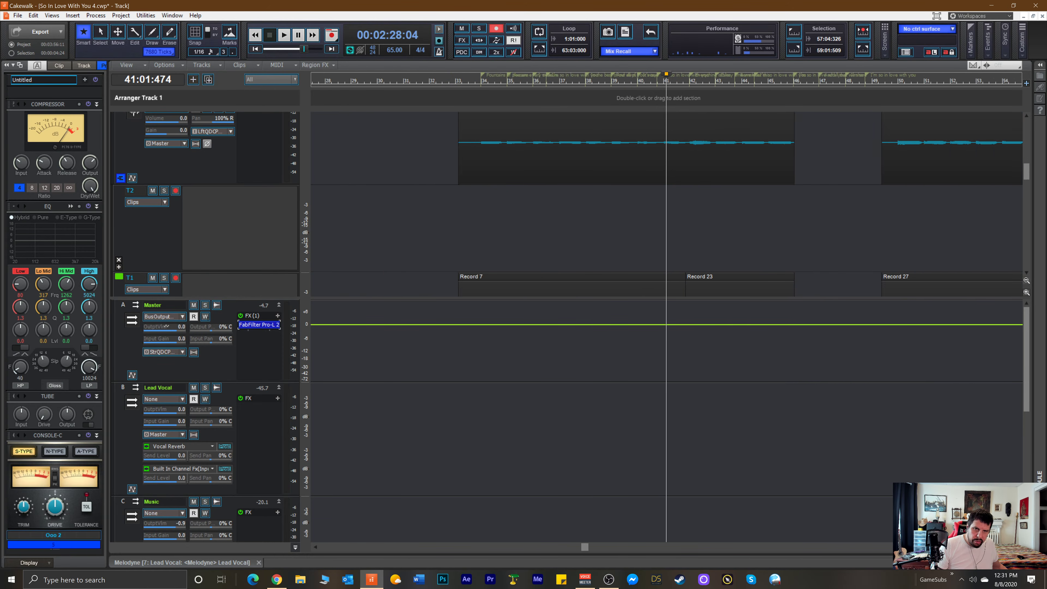
scroll(810, 316, down, 3)
scroll(739, 230, down, 2)
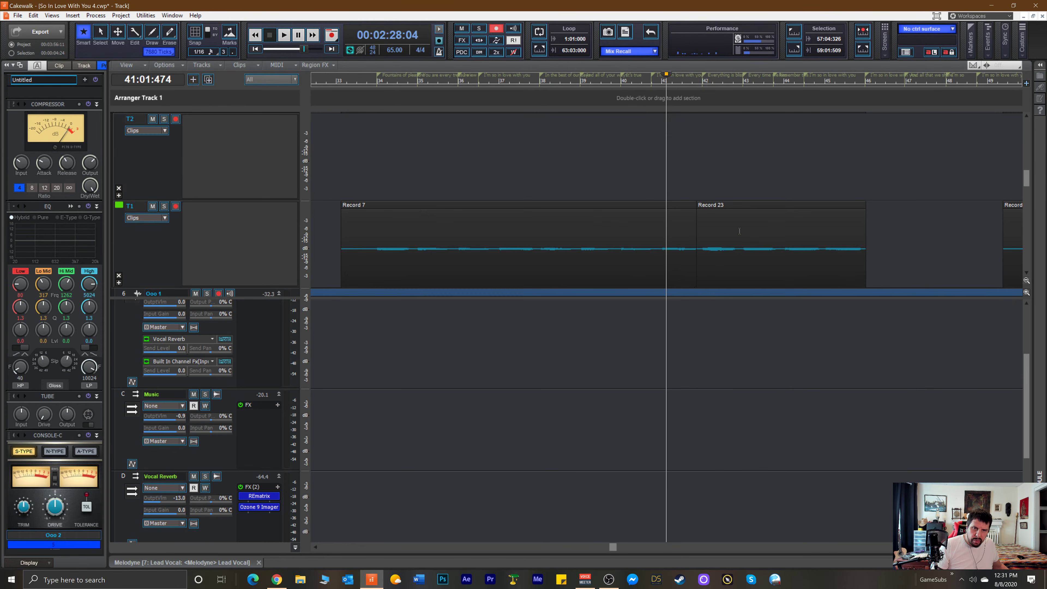
drag(696, 235, 699, 235)
key(space)
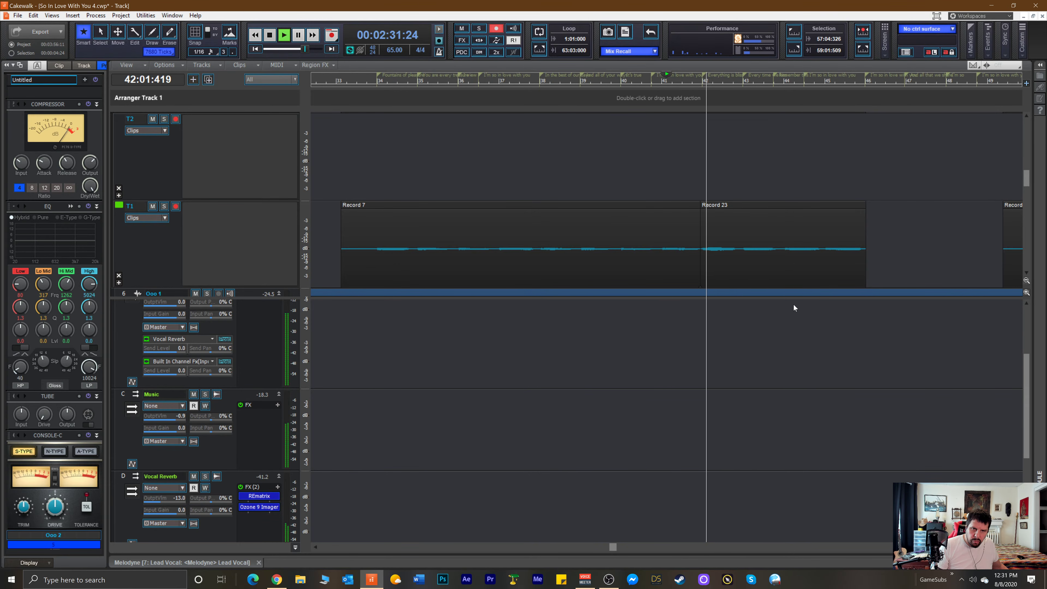
key(space)
Move the boundary between the Record 27 clip and the short clip after it slightly later in Ooo 2's T1 lane.
drag(612, 549, 736, 547)
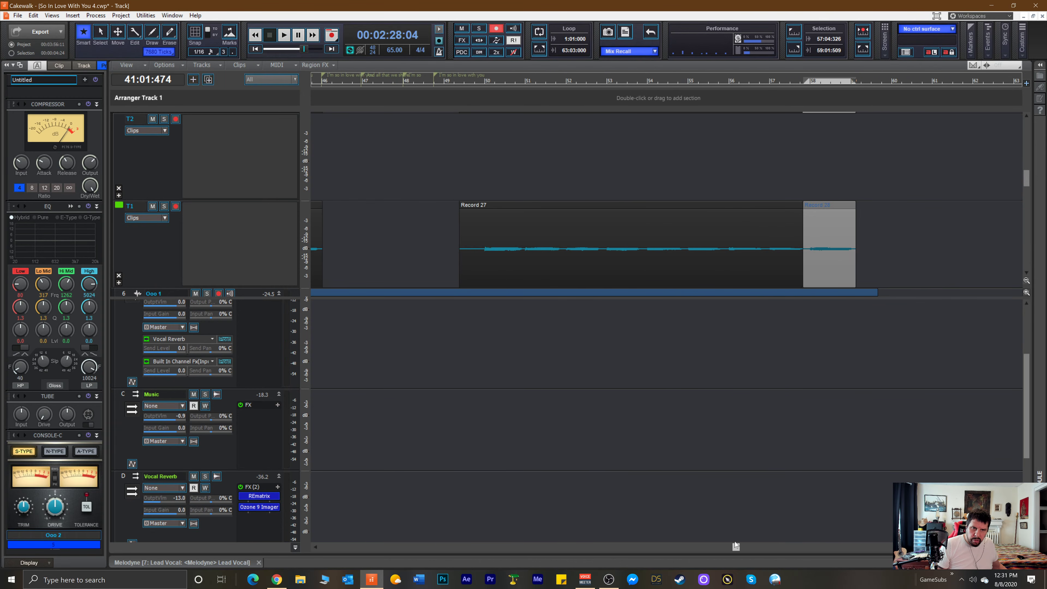
drag(803, 229, 806, 229)
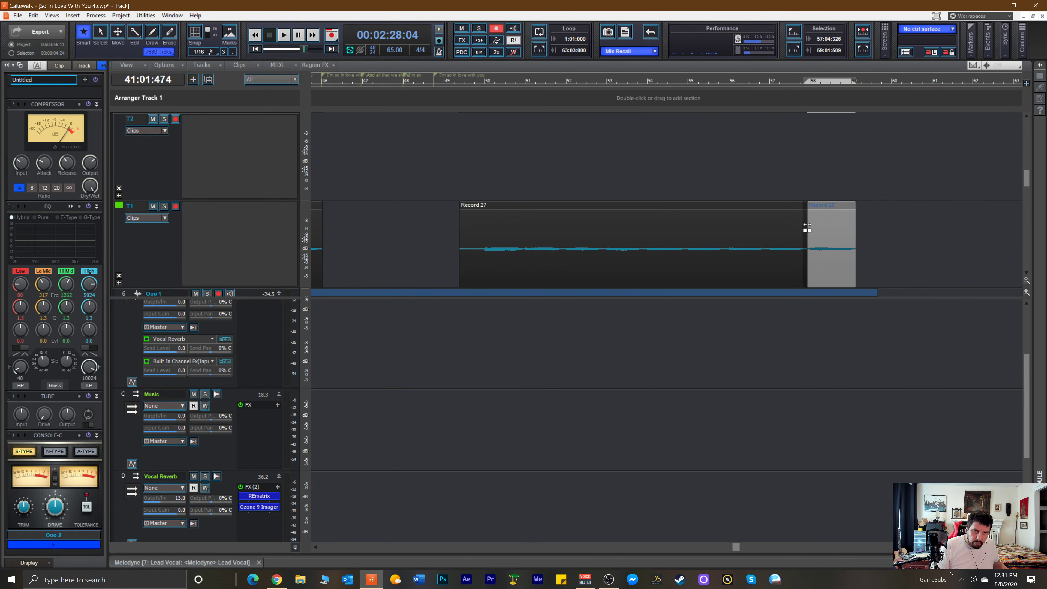
click(771, 184)
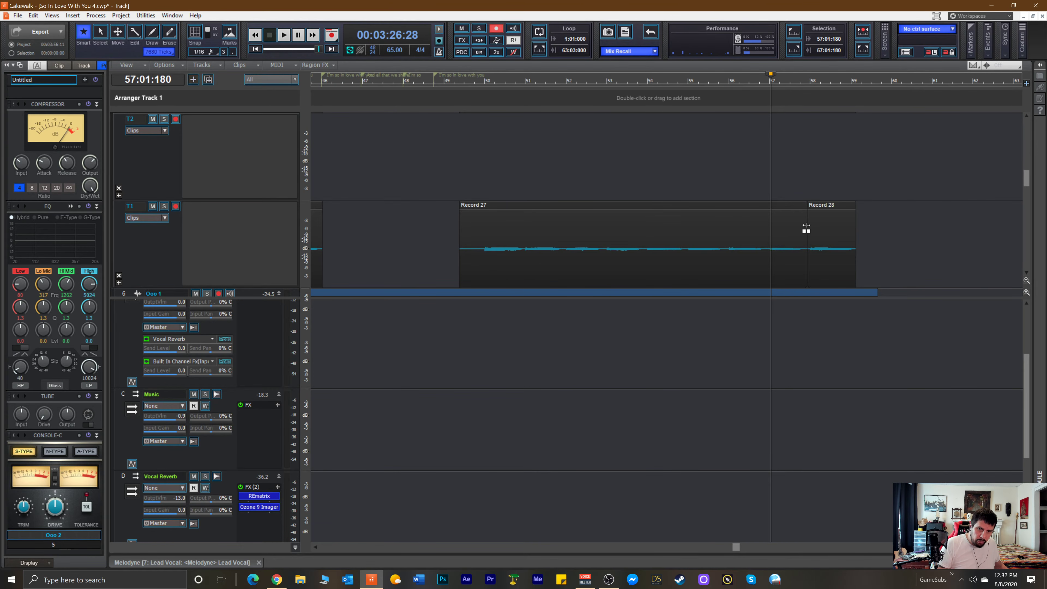
drag(806, 228, 807, 228)
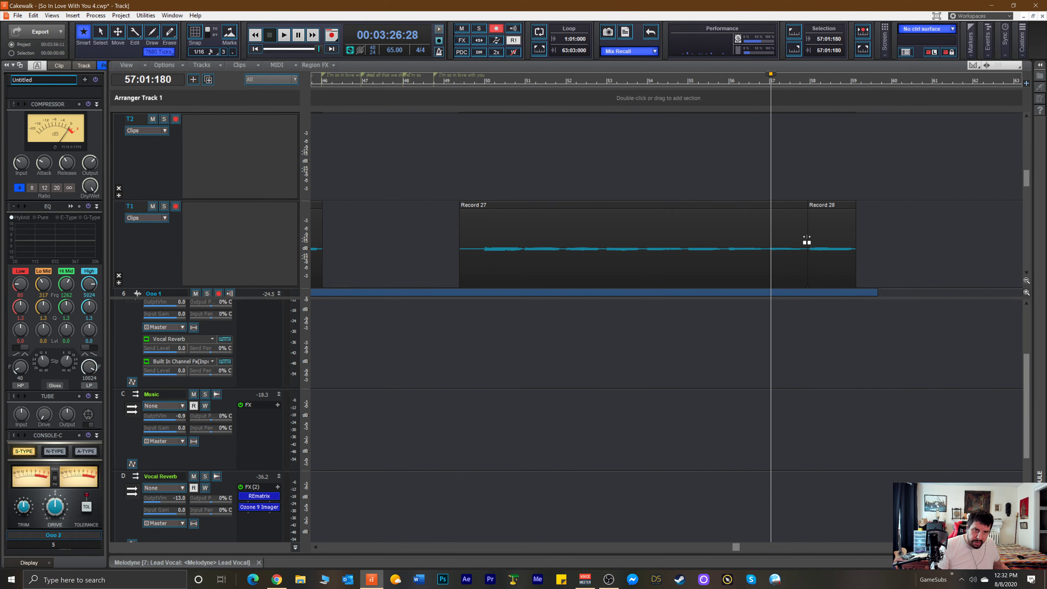
drag(807, 225, 806, 226)
scroll(805, 202, down, 1)
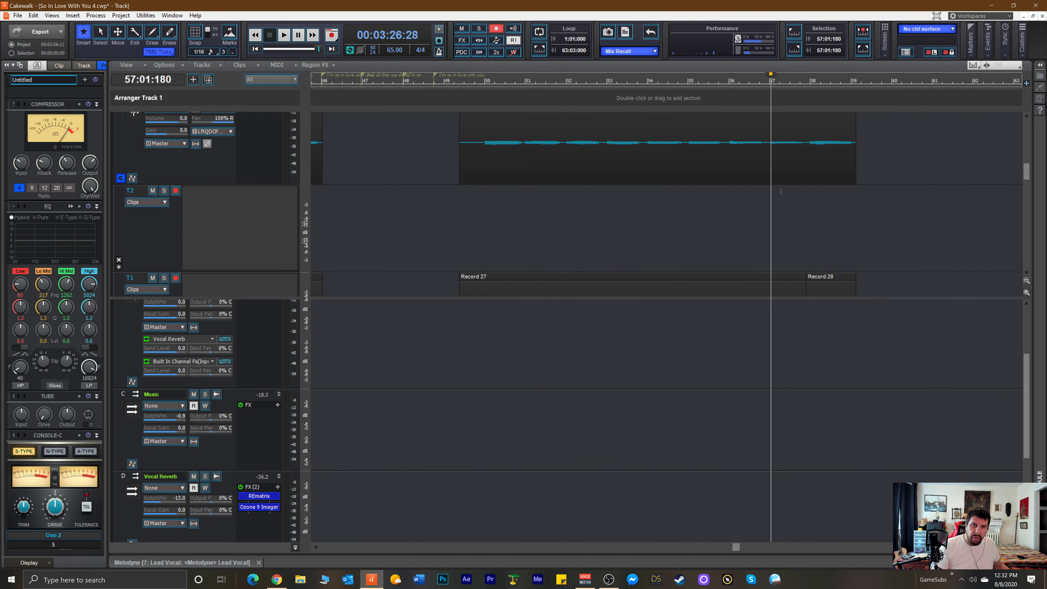
scroll(780, 223, up, 1)
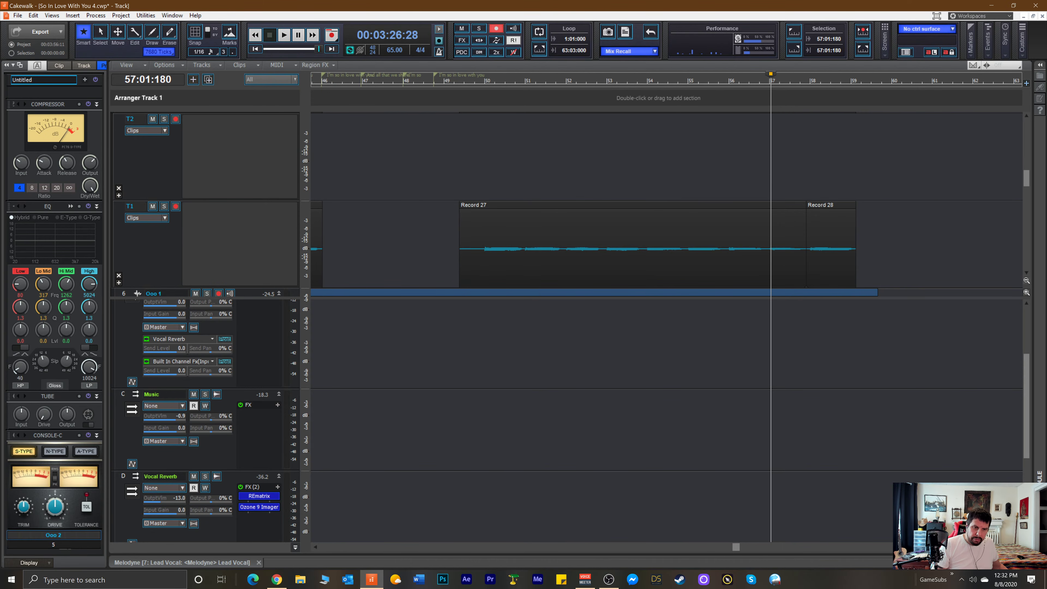
Delete the empty T2 take lane from the Ooo 2 track.
scroll(609, 546, down, 5)
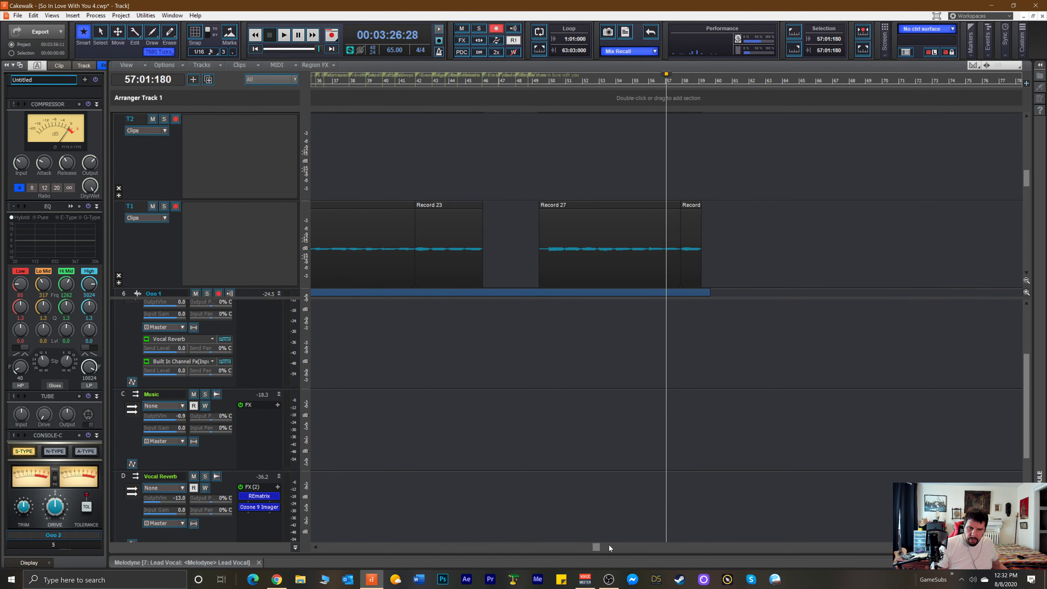
drag(594, 548, 293, 510)
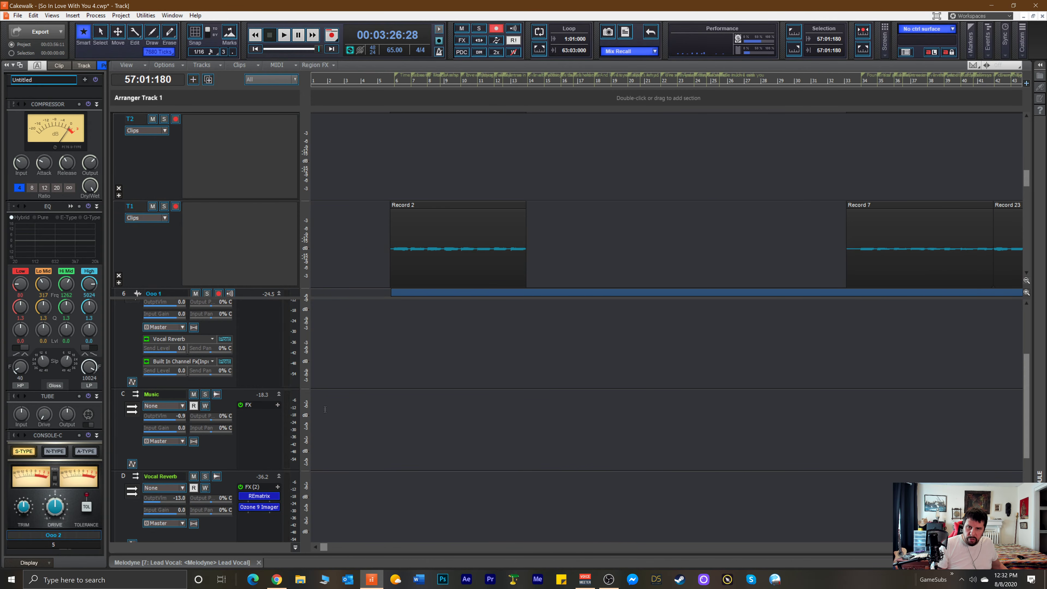
scroll(218, 244, up, 1)
scroll(205, 246, down, 2)
scroll(206, 246, down, 1)
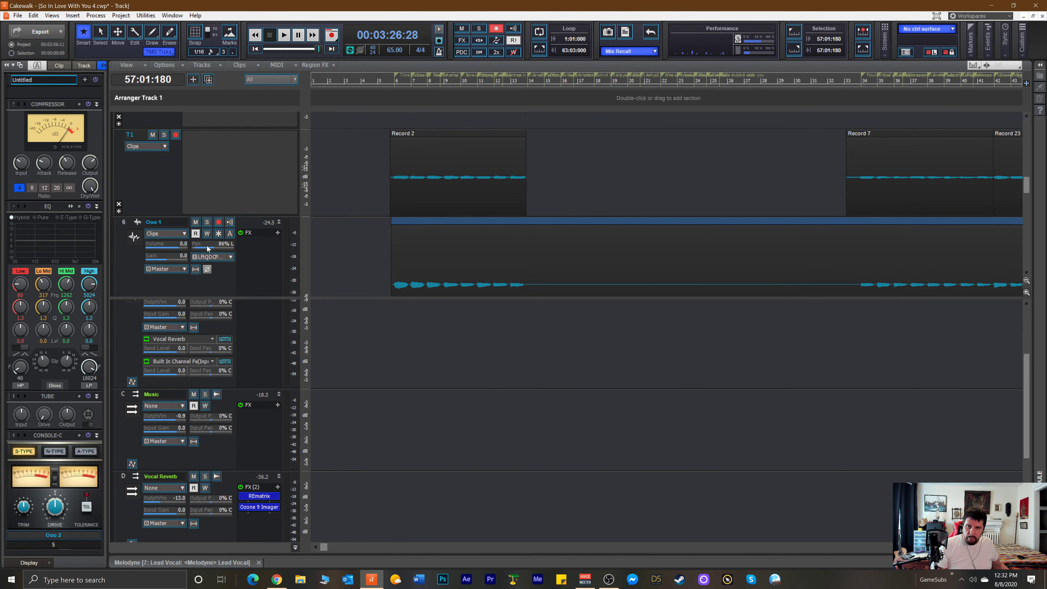
scroll(200, 245, up, 2)
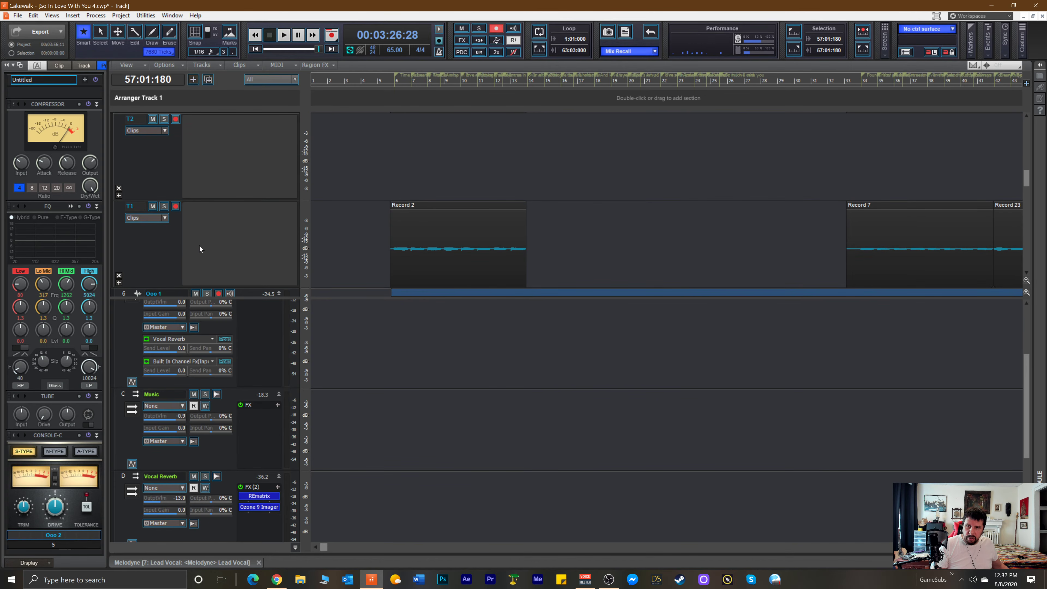
click(119, 189)
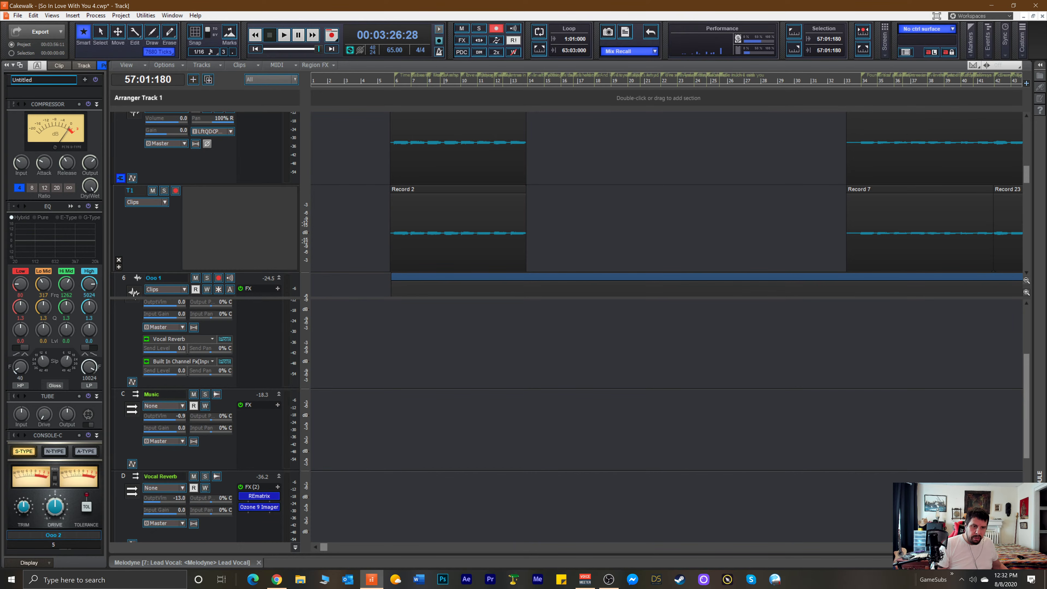
Select all clips in Ooo 2's T1 lane and create a Melodyne Region FX from them.
scroll(807, 241, down, 4)
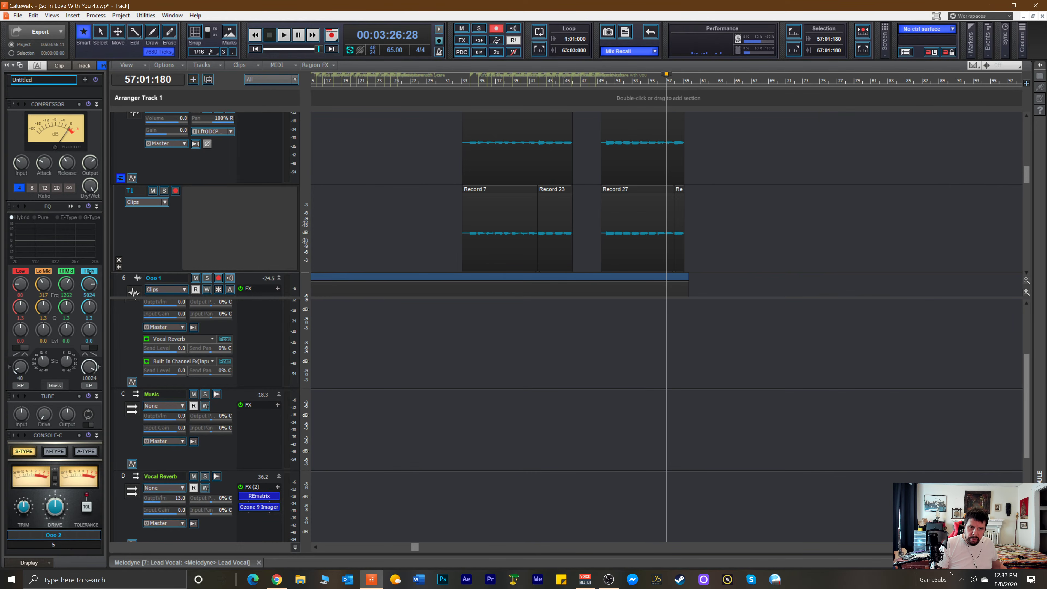
drag(416, 546, 325, 546)
drag(841, 220, 351, 223)
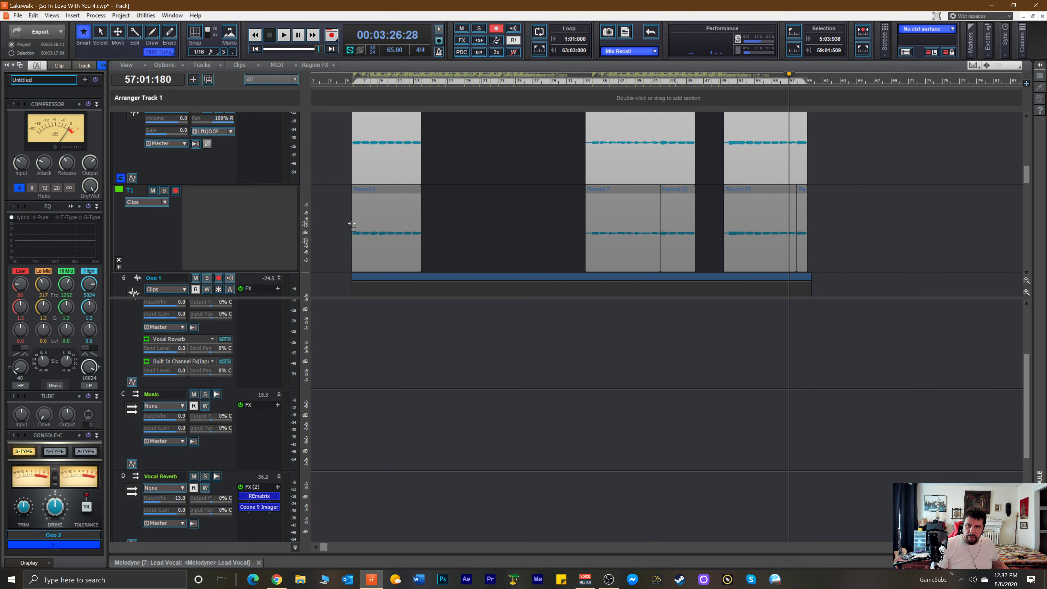
right_click(380, 224)
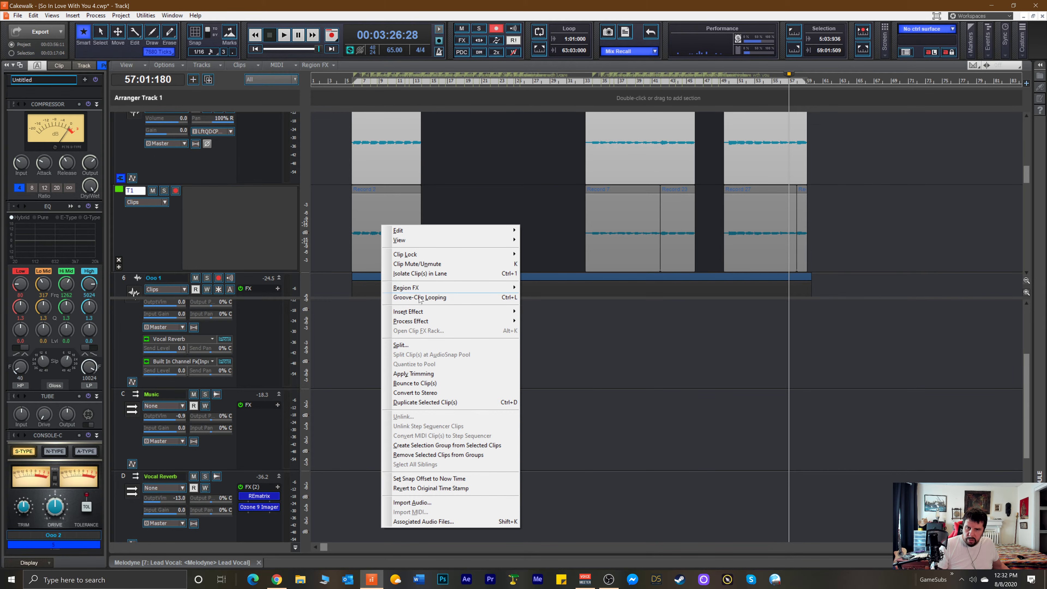
mouse_move(429, 288)
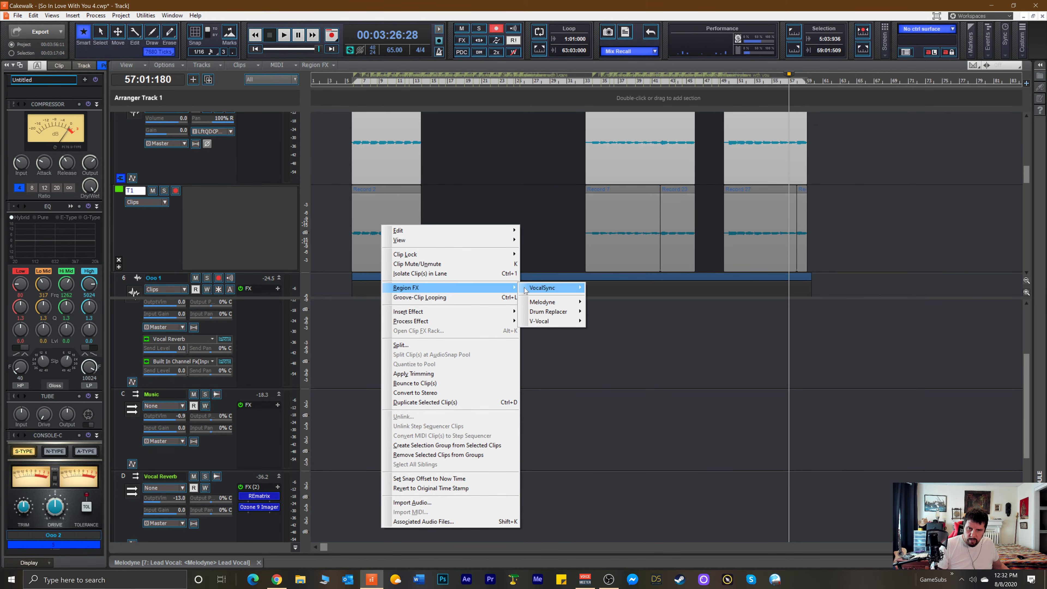
mouse_move(545, 303)
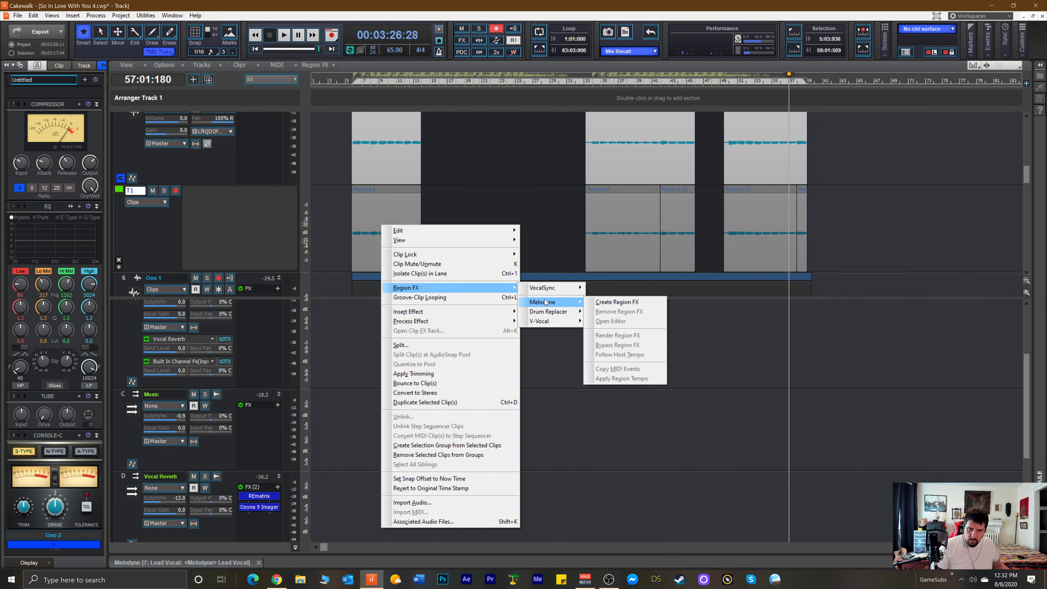
click(607, 303)
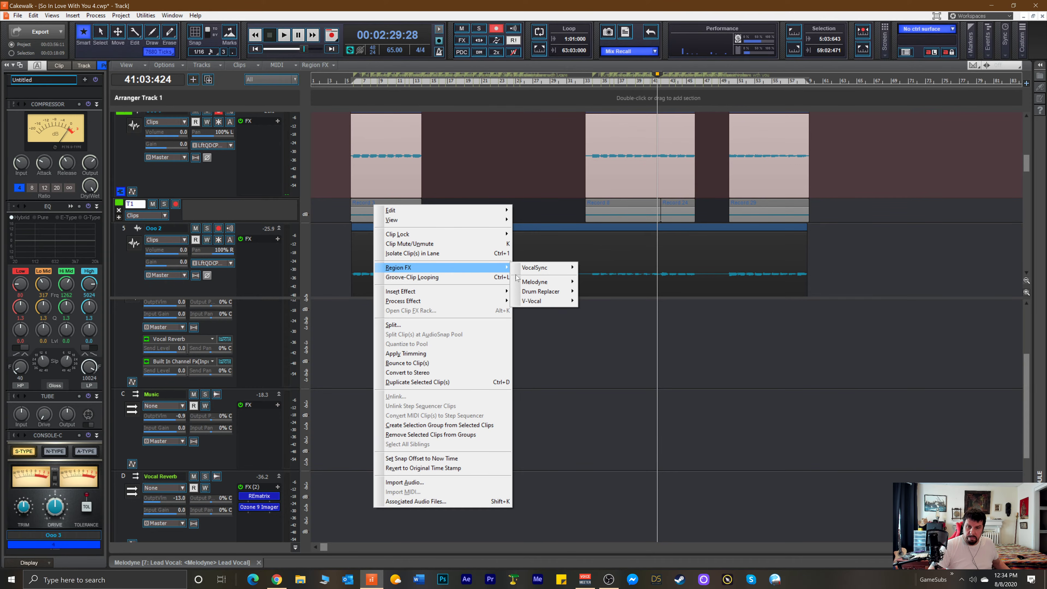
Create a Melodyne Region FX on the selected Ooo 3 clips, then close the Melodyne editor.
mouse_move(548, 284)
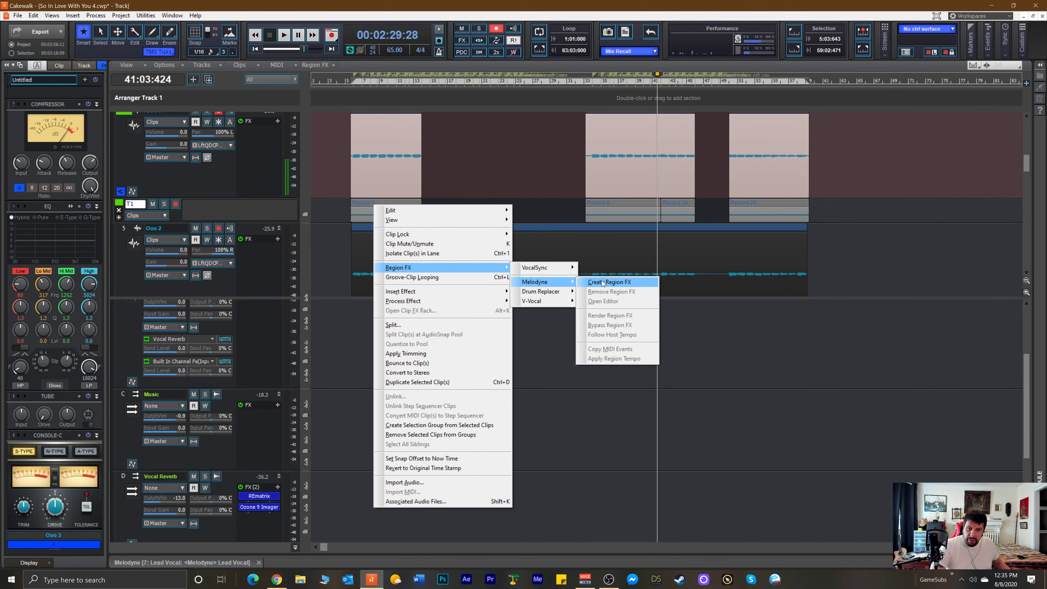
click(601, 281)
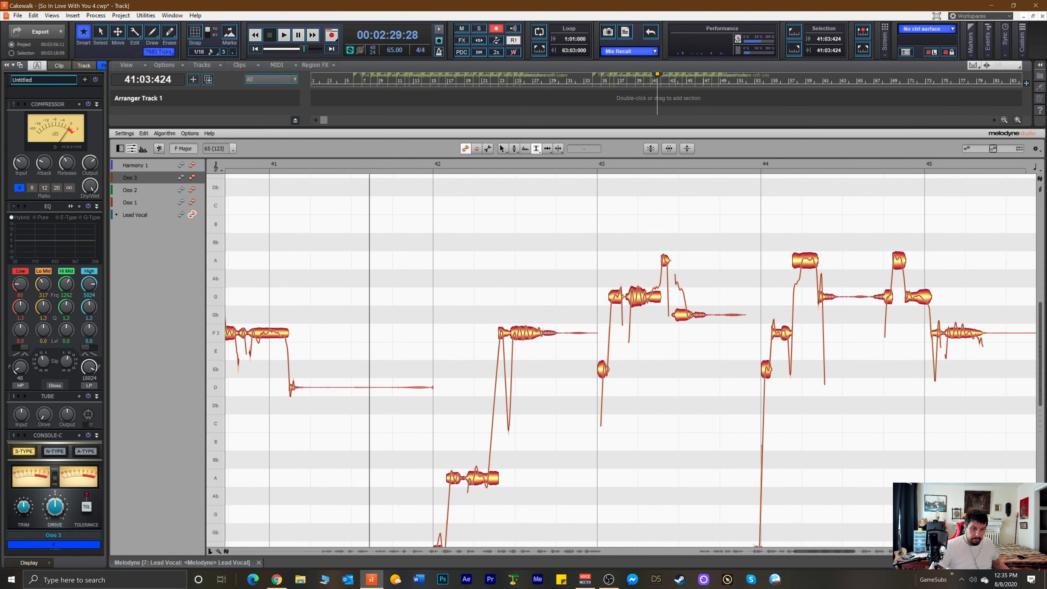
key(d)
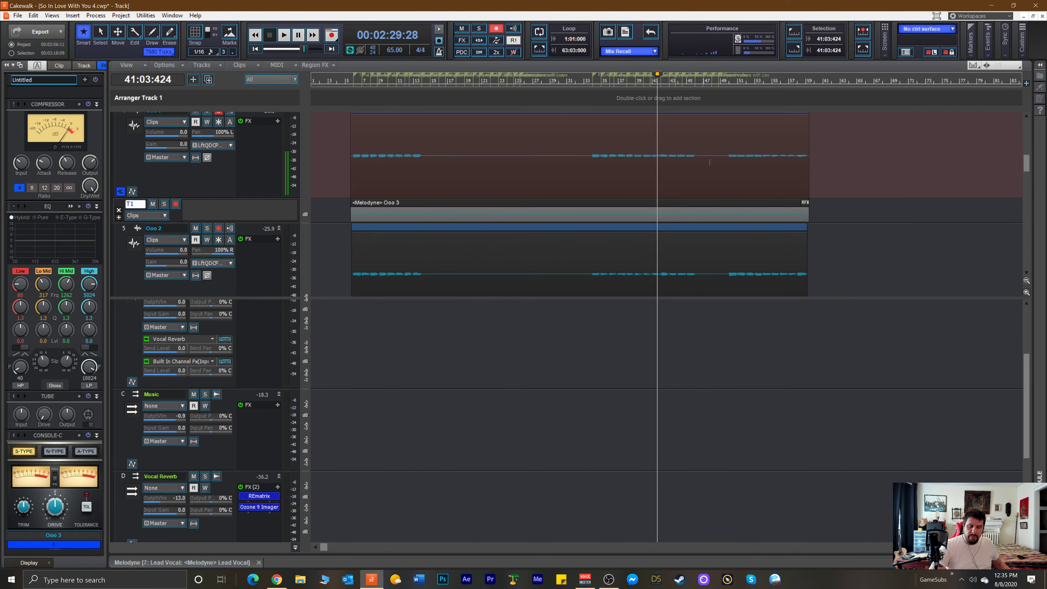
Create a Melodyne Region FX covering both Harmony 2 clips, Record 16 and Record 20, and close the editor.
scroll(721, 160, up, 3)
scroll(700, 166, up, 3)
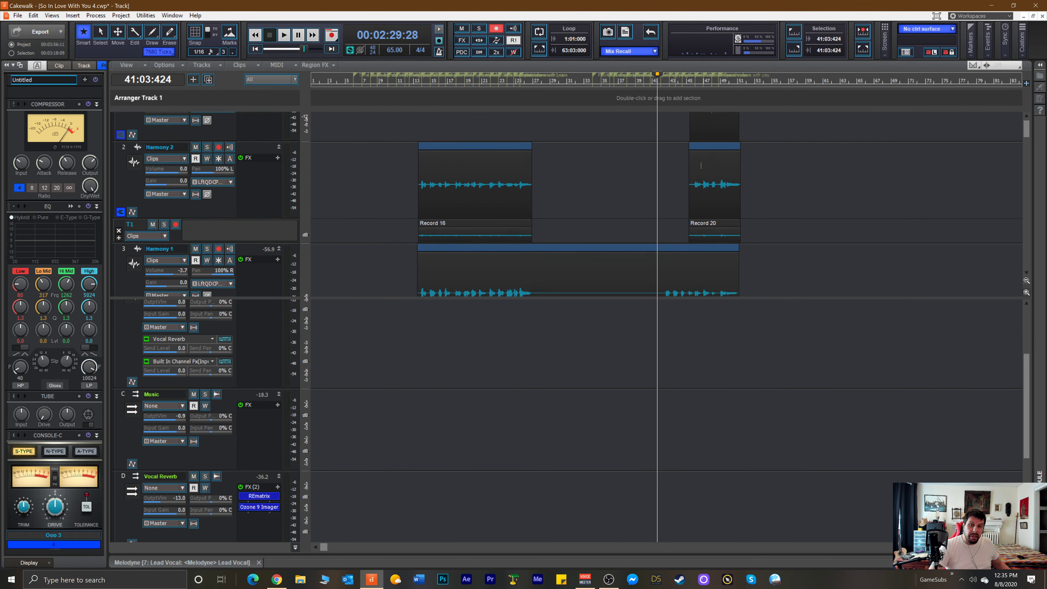
scroll(703, 162, down, 2)
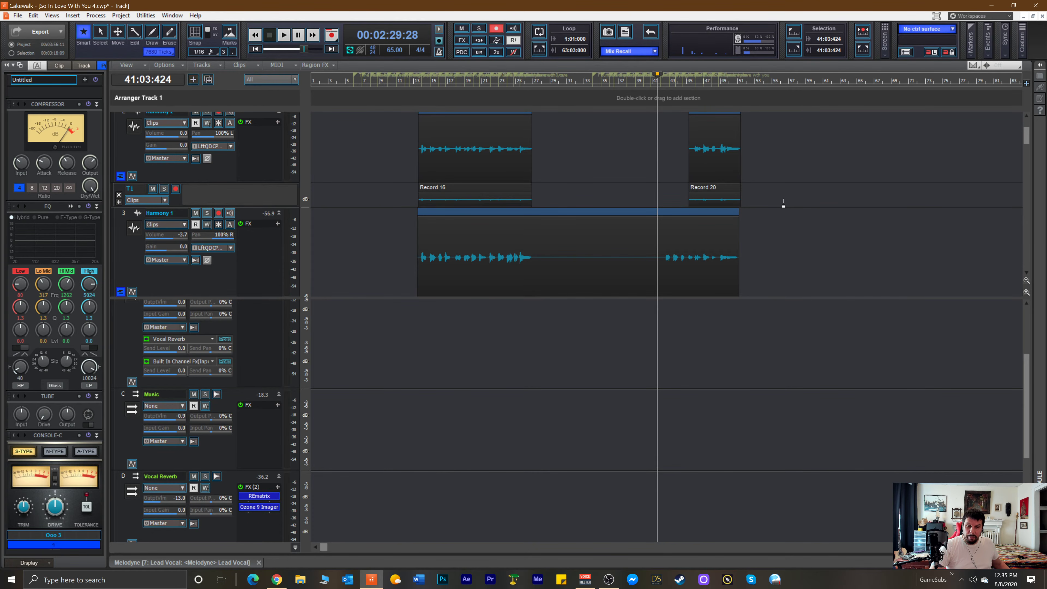
drag(767, 193, 422, 195)
right_click(434, 196)
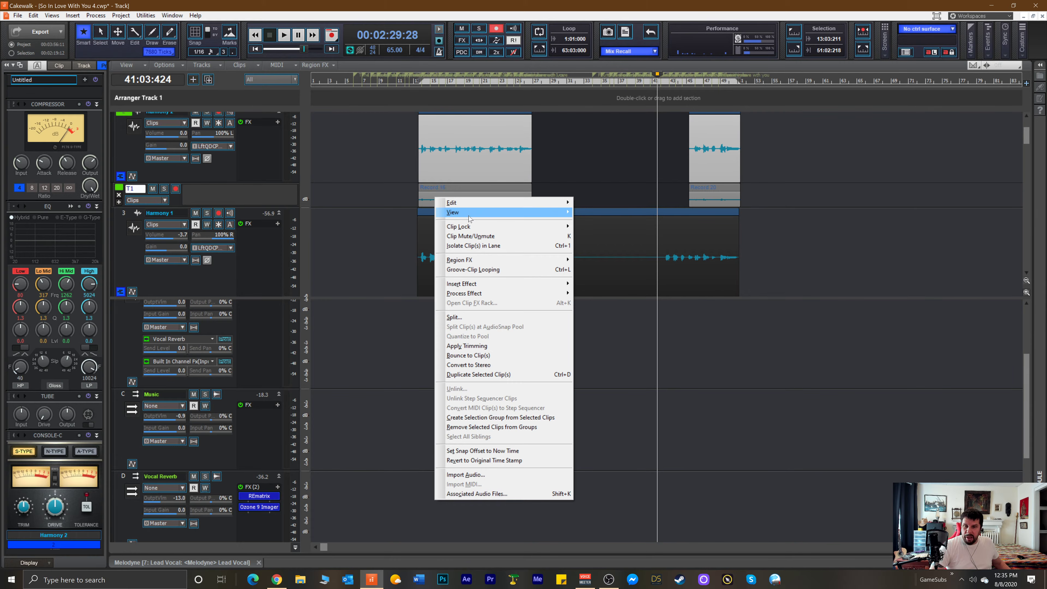
mouse_move(470, 214)
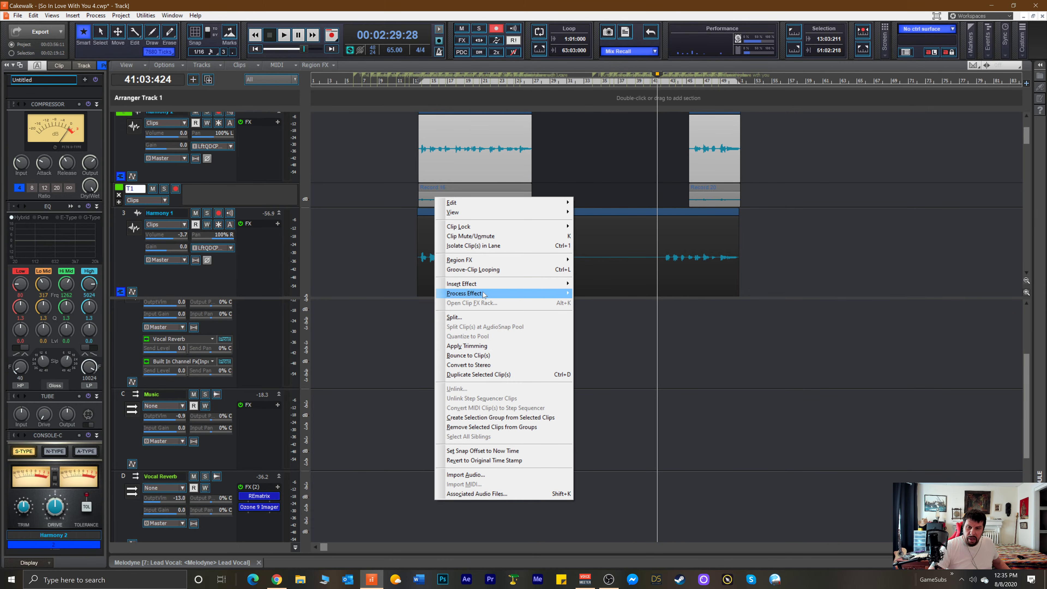
mouse_move(482, 261)
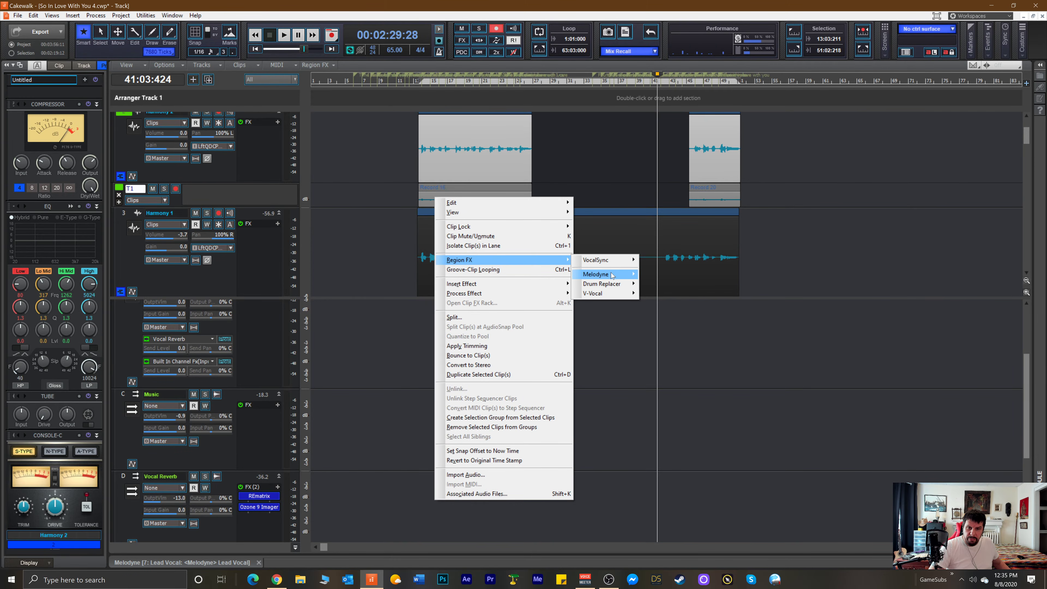
mouse_move(616, 273)
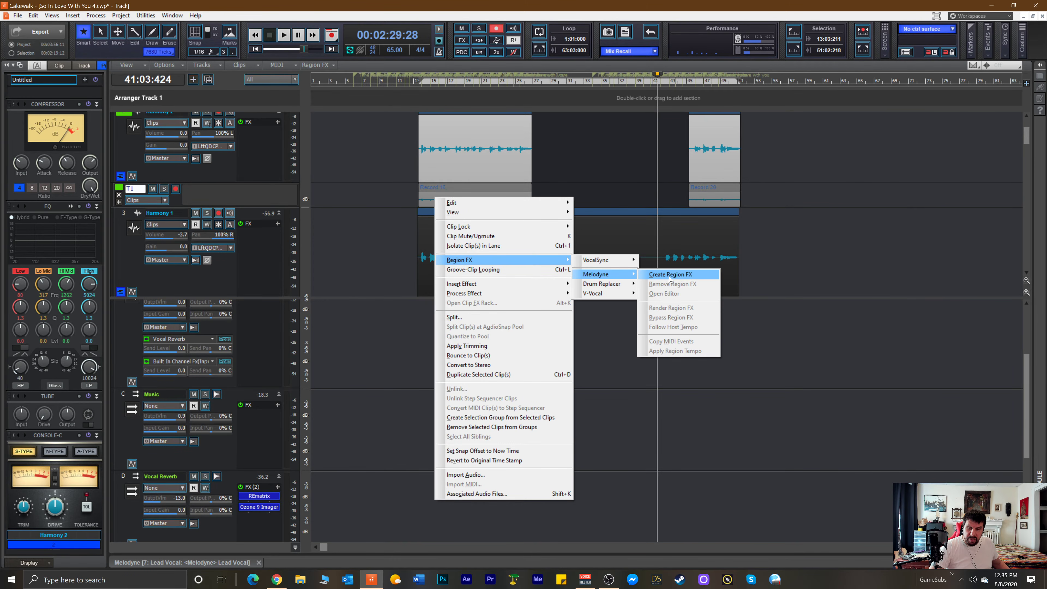
click(670, 277)
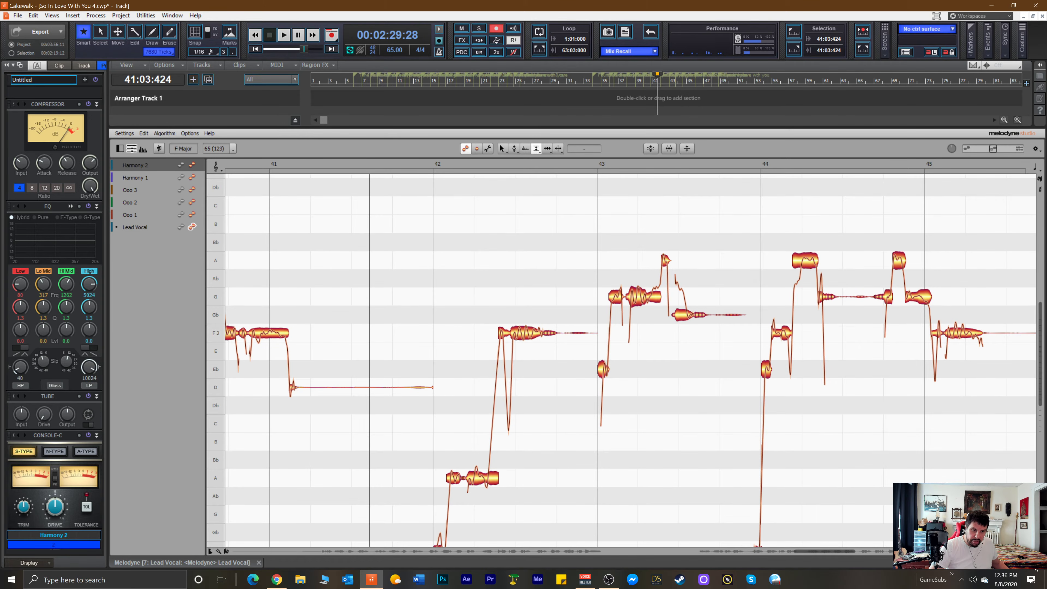
key(d)
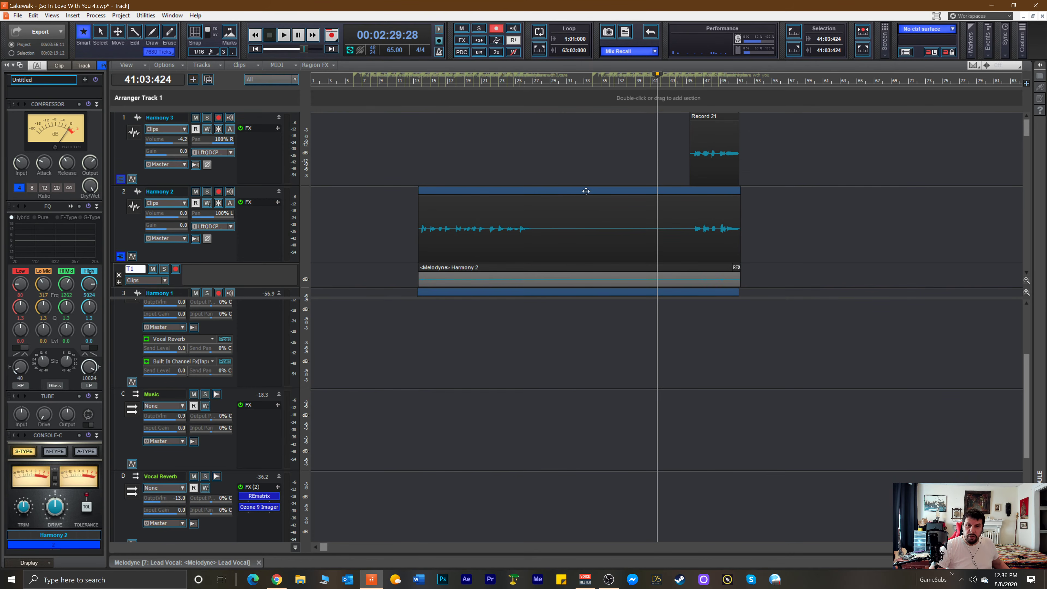
Create a Melodyne Region FX on the Harmony 3 clip Record 21 and close the editor.
click(702, 151)
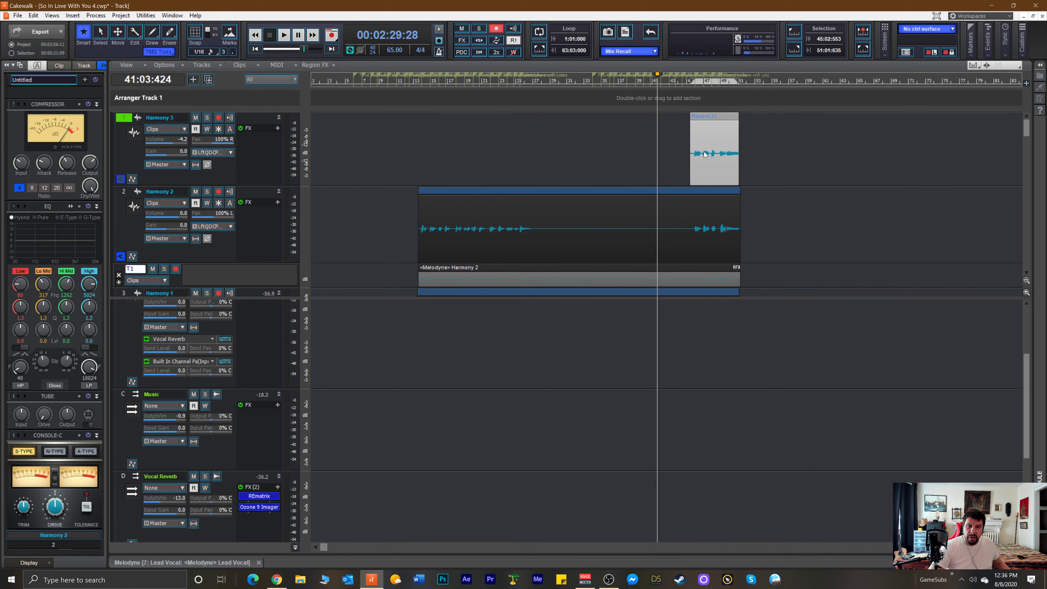
right_click(704, 154)
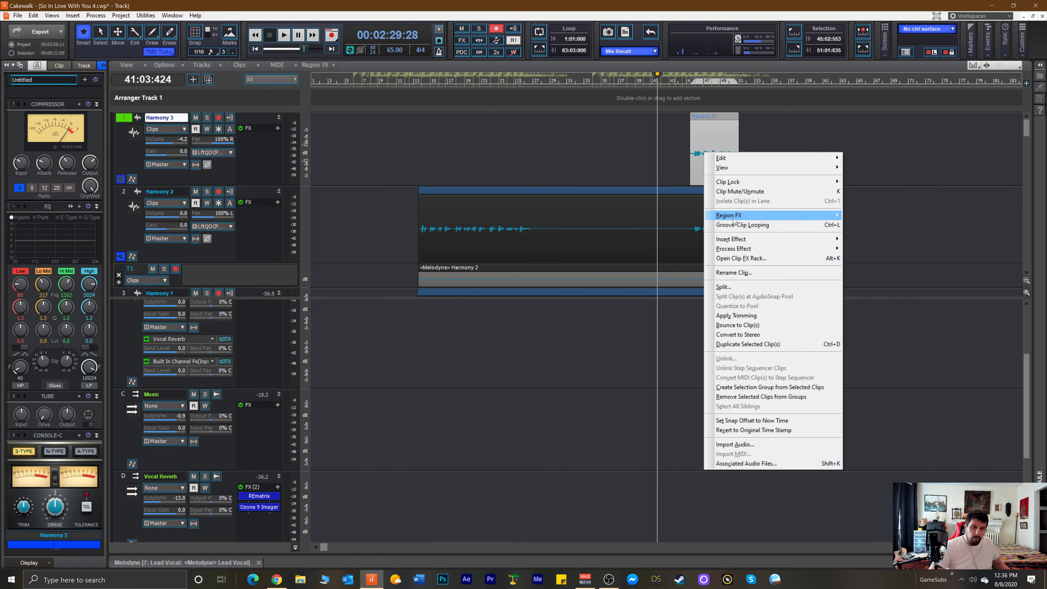
mouse_move(734, 221)
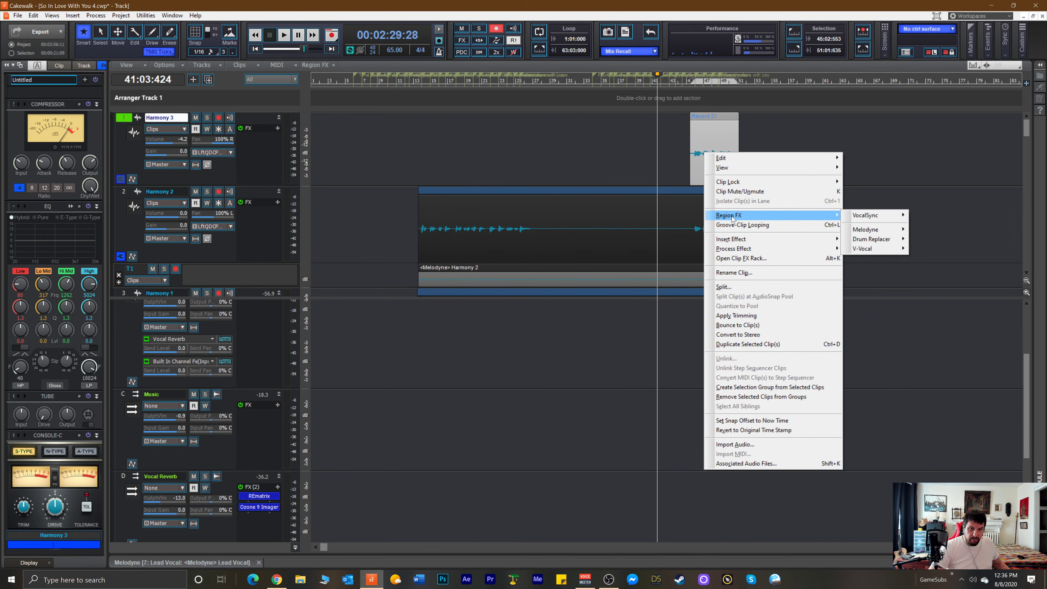
mouse_move(869, 232)
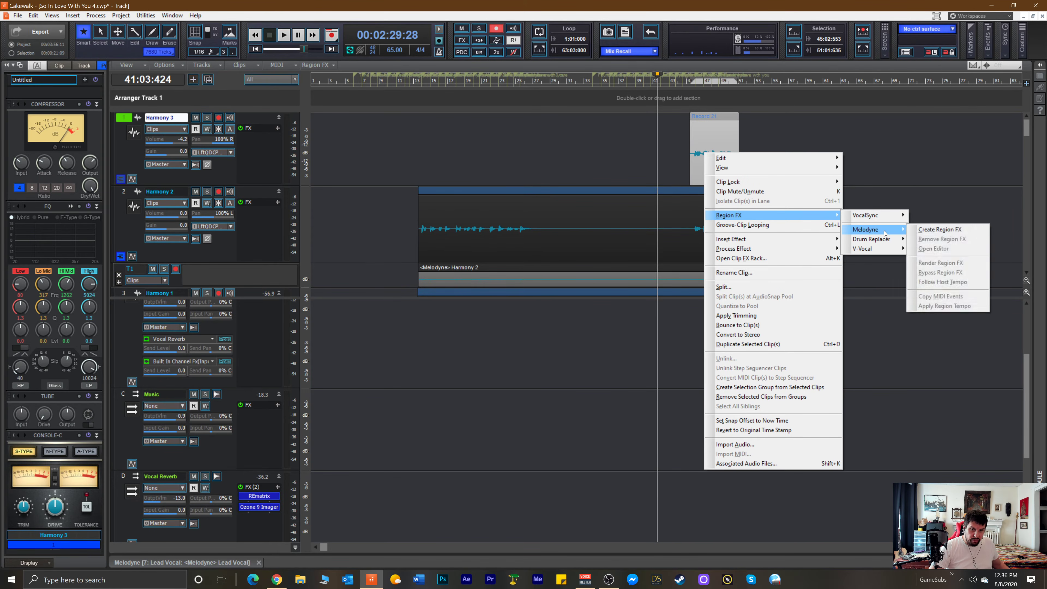
click(927, 232)
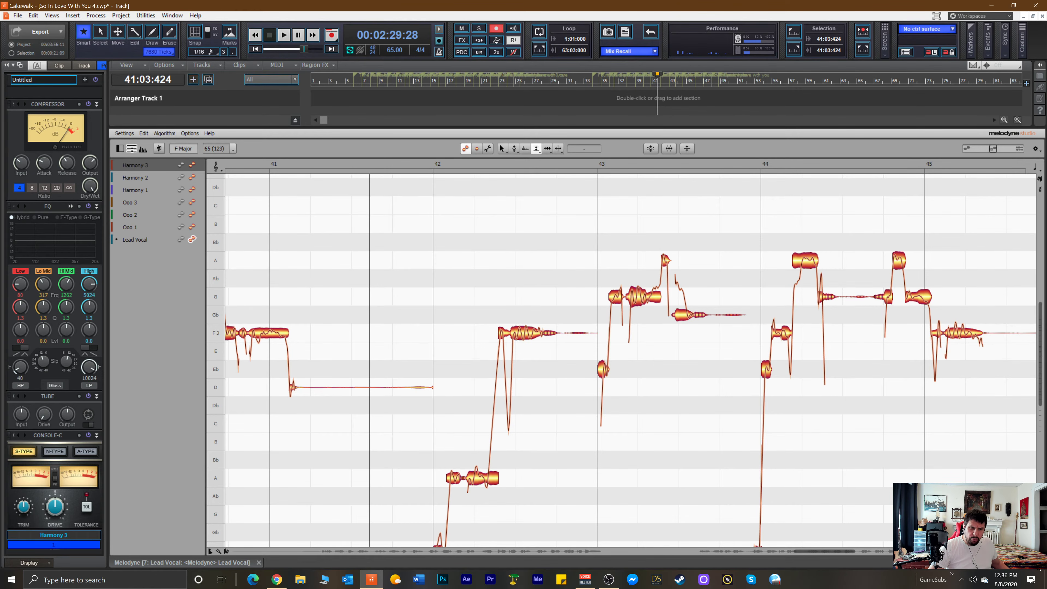
key(d)
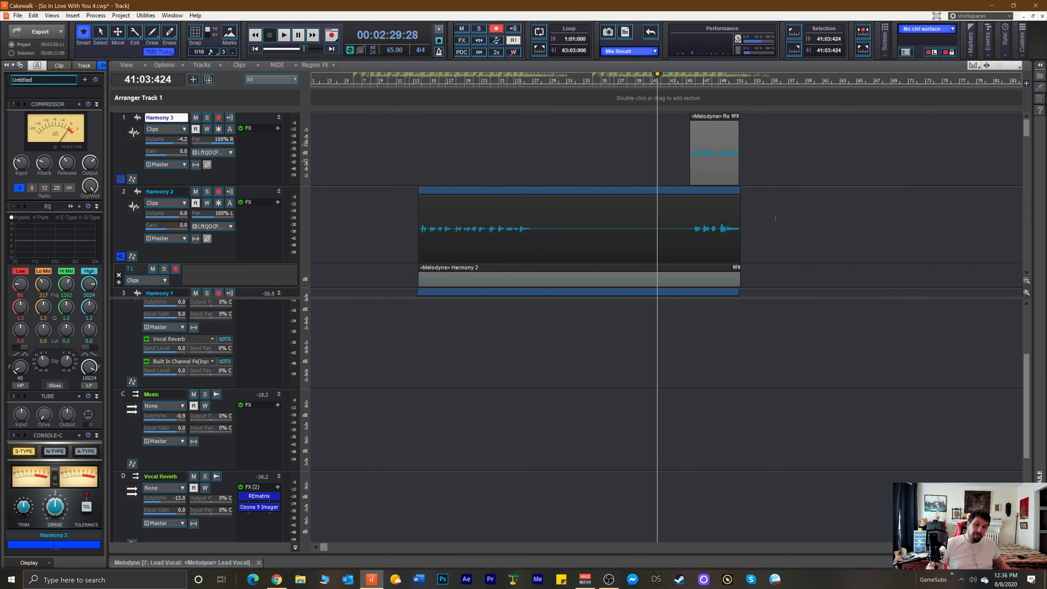
Insert a new audio track above the Harmony 3 track.
scroll(509, 142, down, 5)
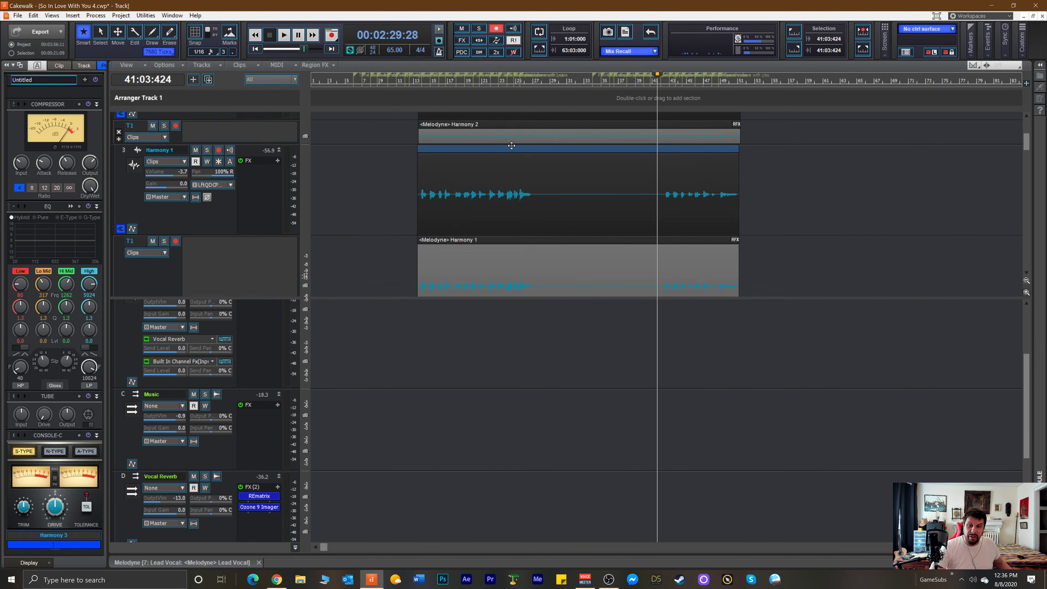
scroll(512, 222, down, 4)
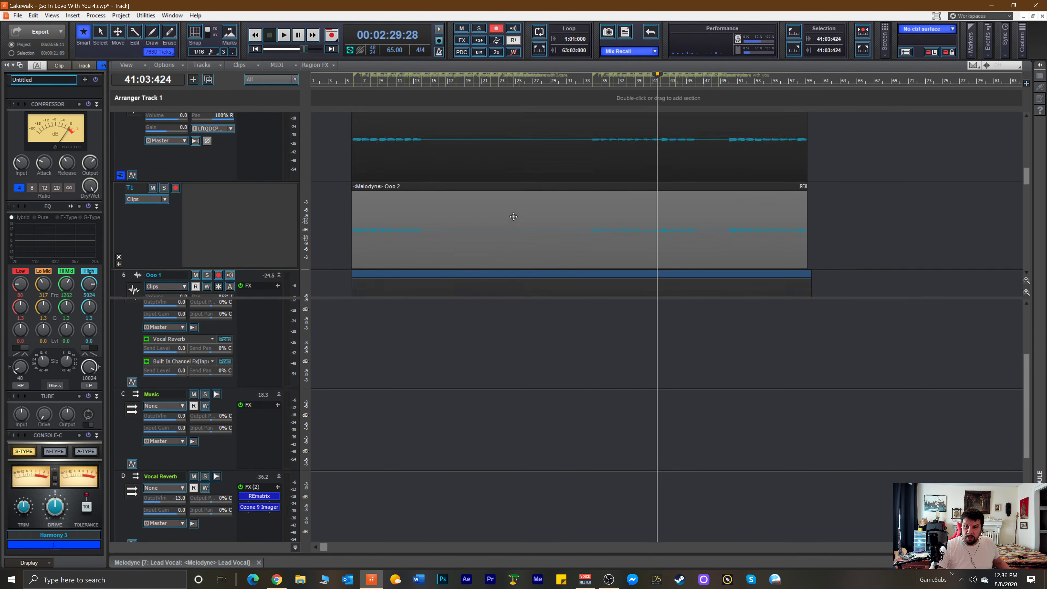
scroll(513, 216, up, 7)
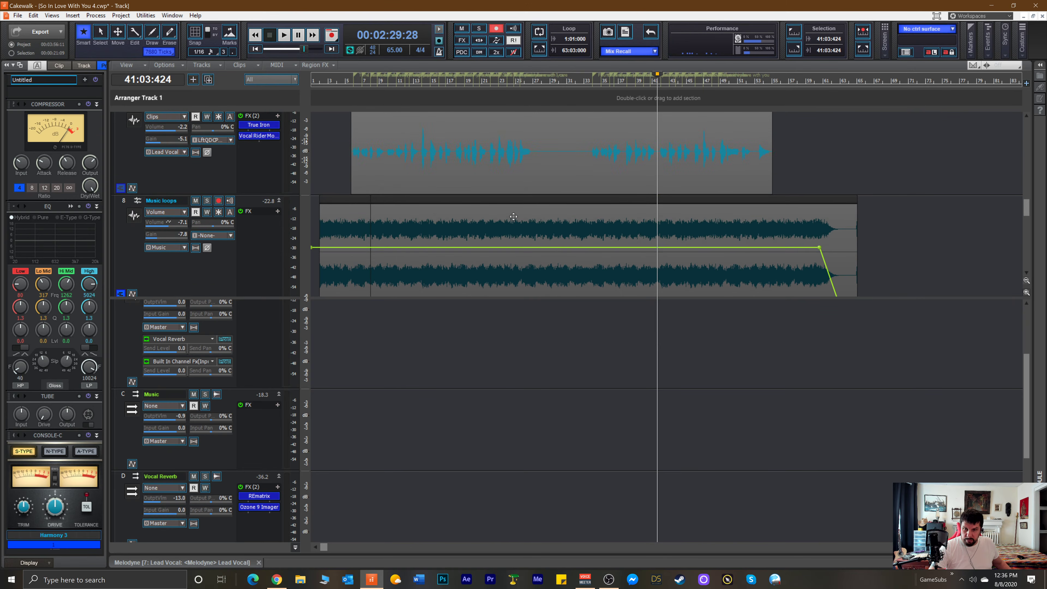
scroll(517, 212, up, 3)
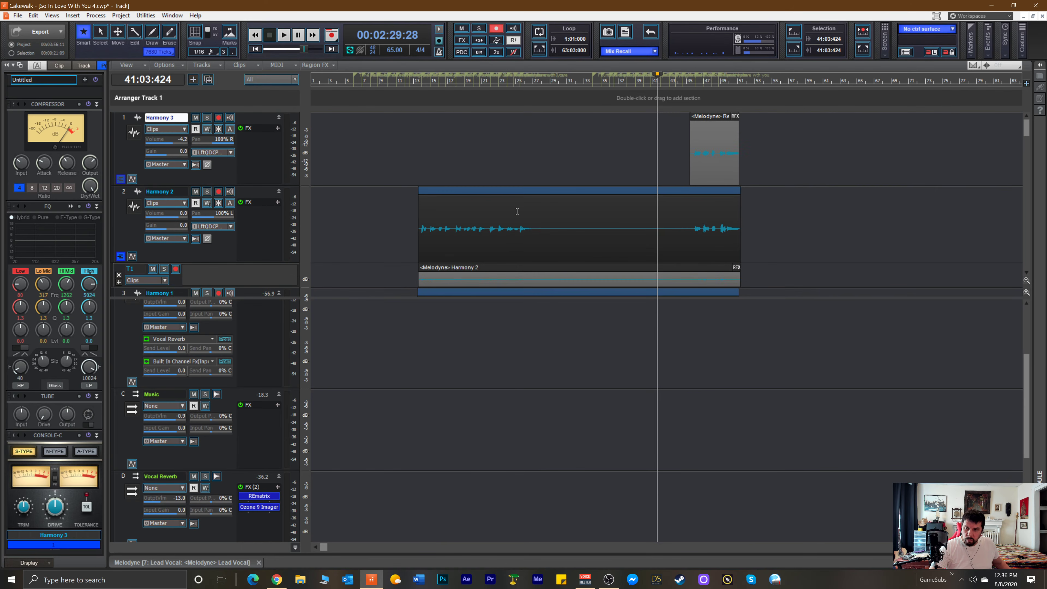
scroll(517, 211, down, 4)
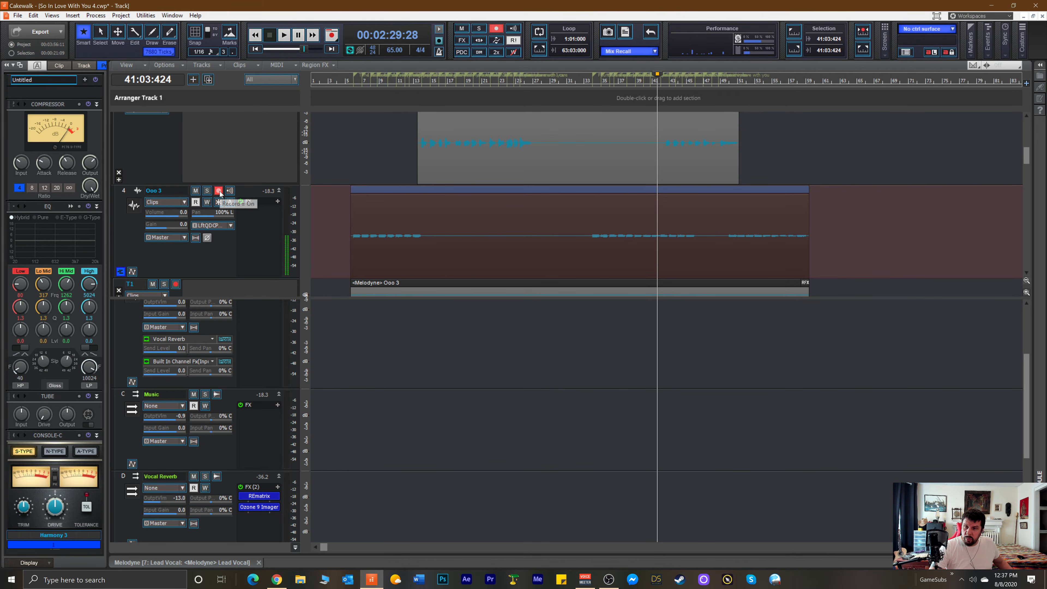
scroll(234, 172, up, 5)
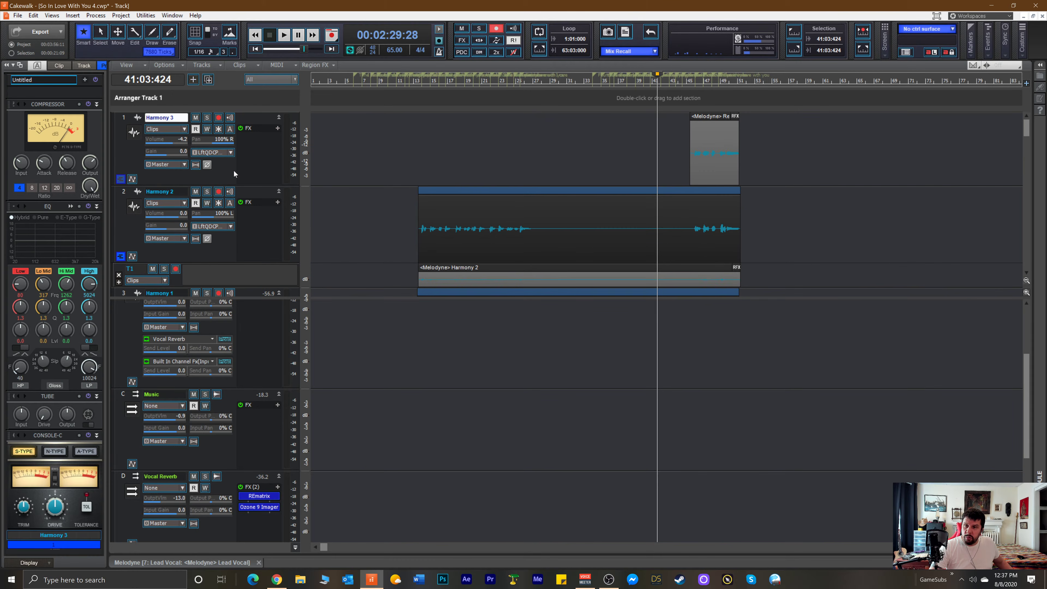
right_click(252, 115)
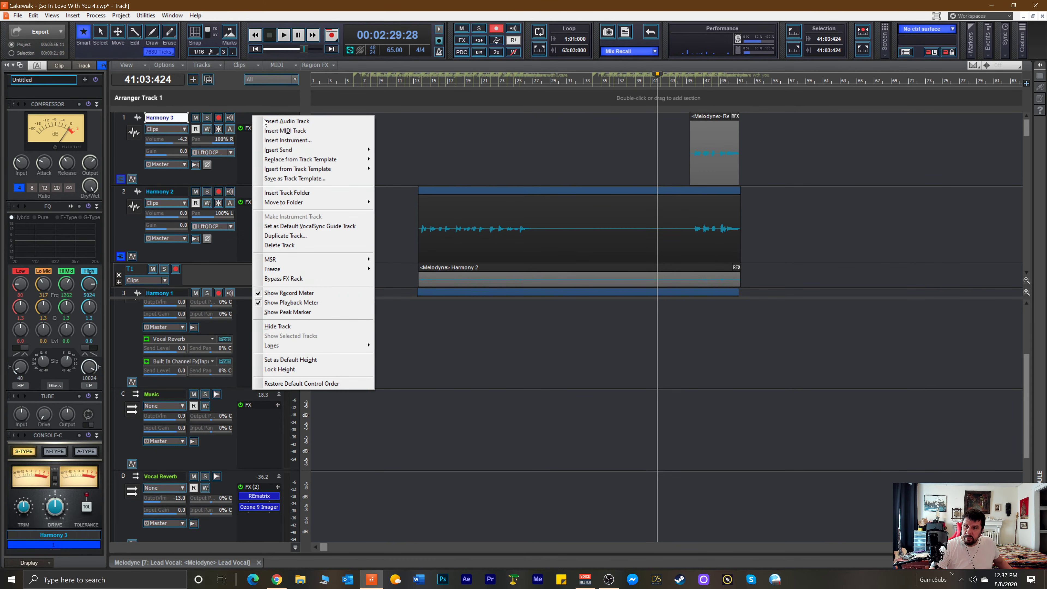
click(276, 122)
drag(251, 123, 237, 179)
Arm the new audio track for recording and set its input to the left QUAD-CAPTURE channel.
click(219, 119)
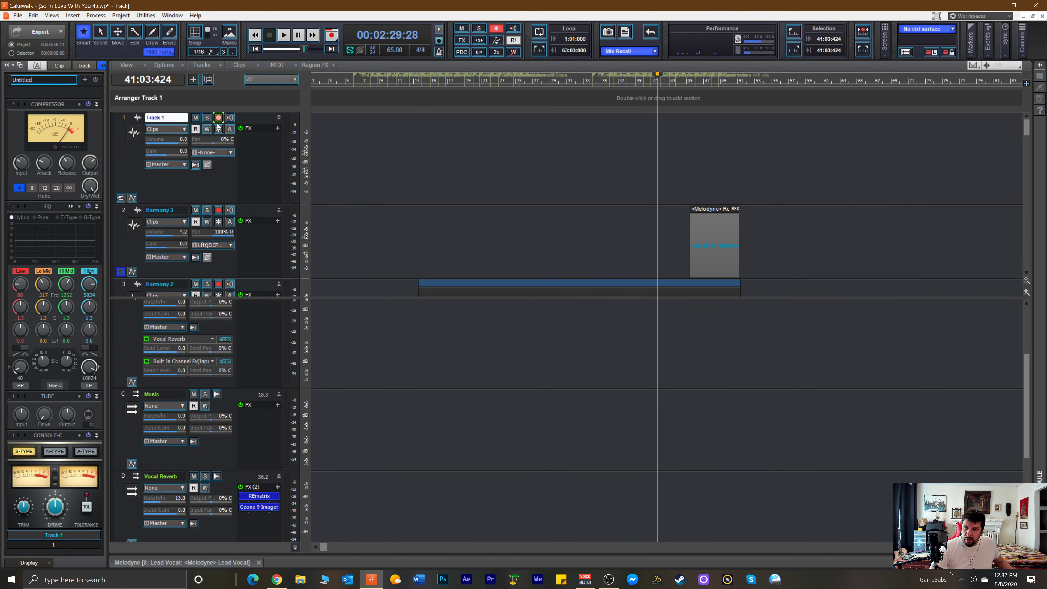
click(228, 153)
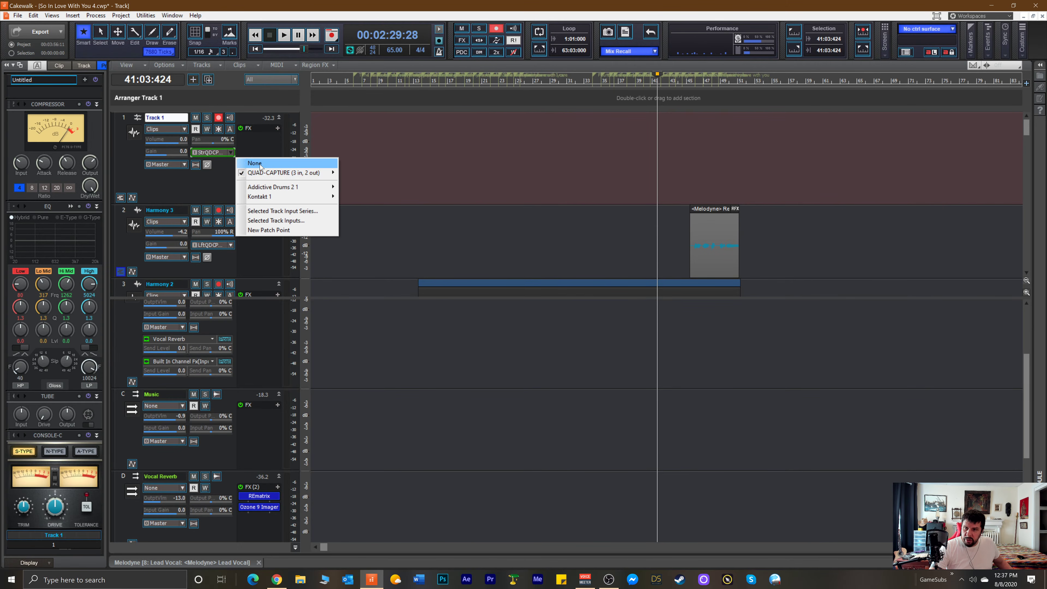
mouse_move(297, 172)
click(380, 172)
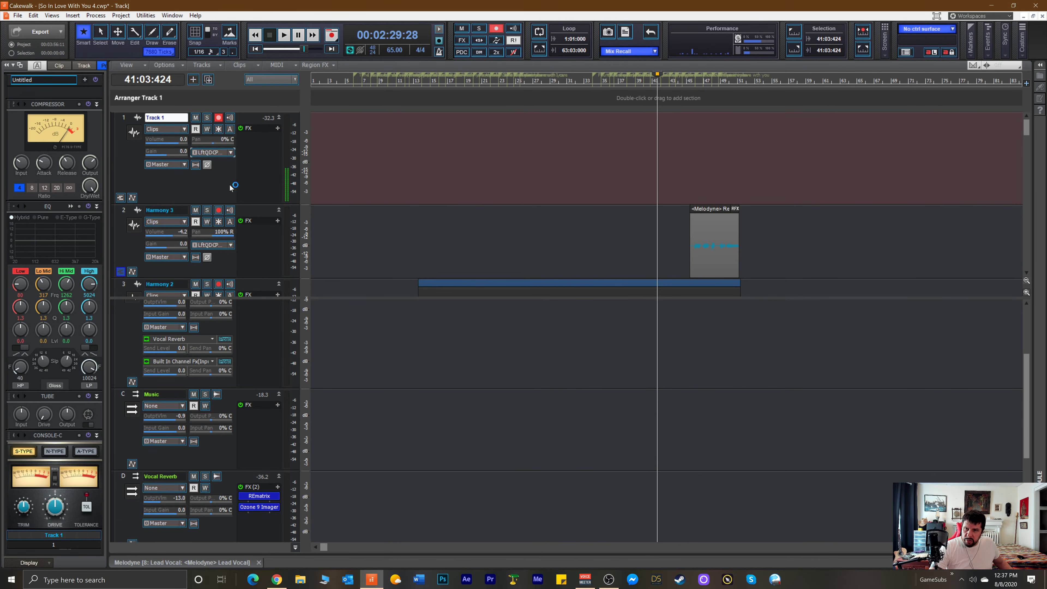
Disarm recording on the Ooo 3 track.
scroll(230, 185, down, 5)
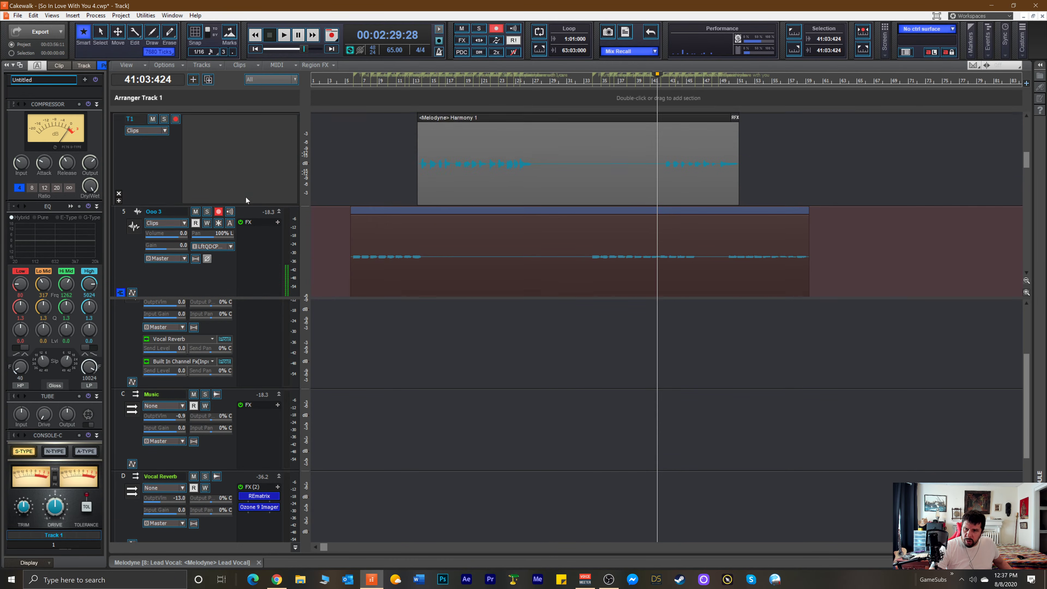
click(219, 175)
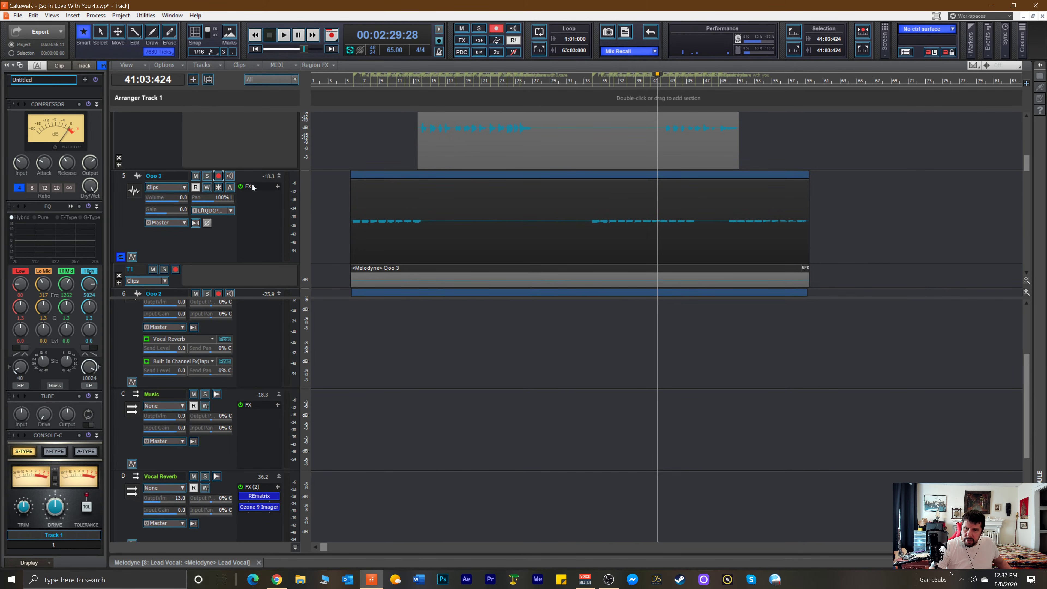
Look over the Harmony, Ooo, Lead Vocal and Music loops tracks in the project.
scroll(328, 151, up, 1)
scroll(333, 151, up, 3)
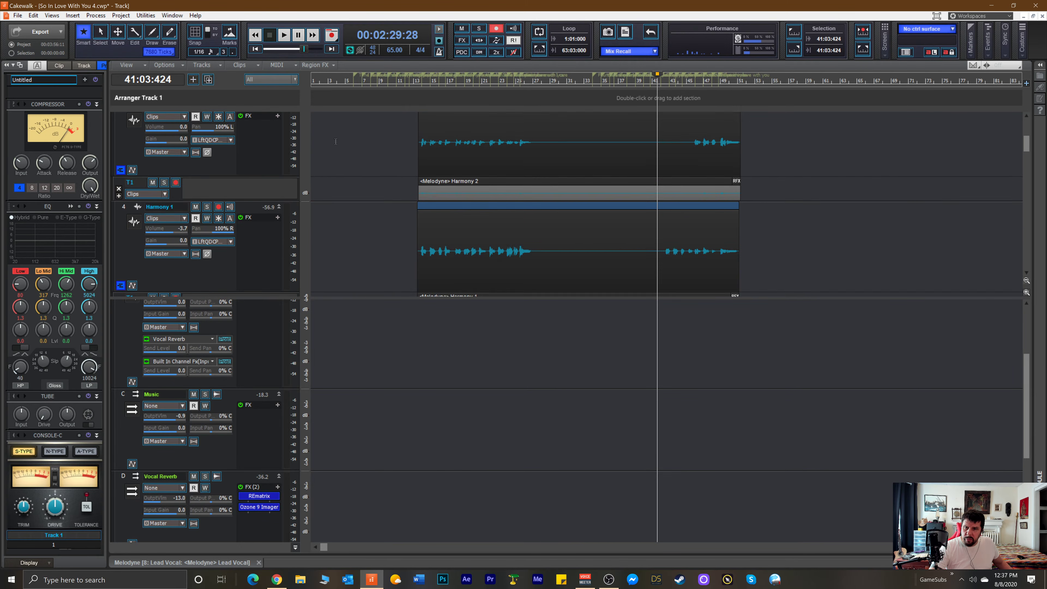
scroll(369, 169, down, 4)
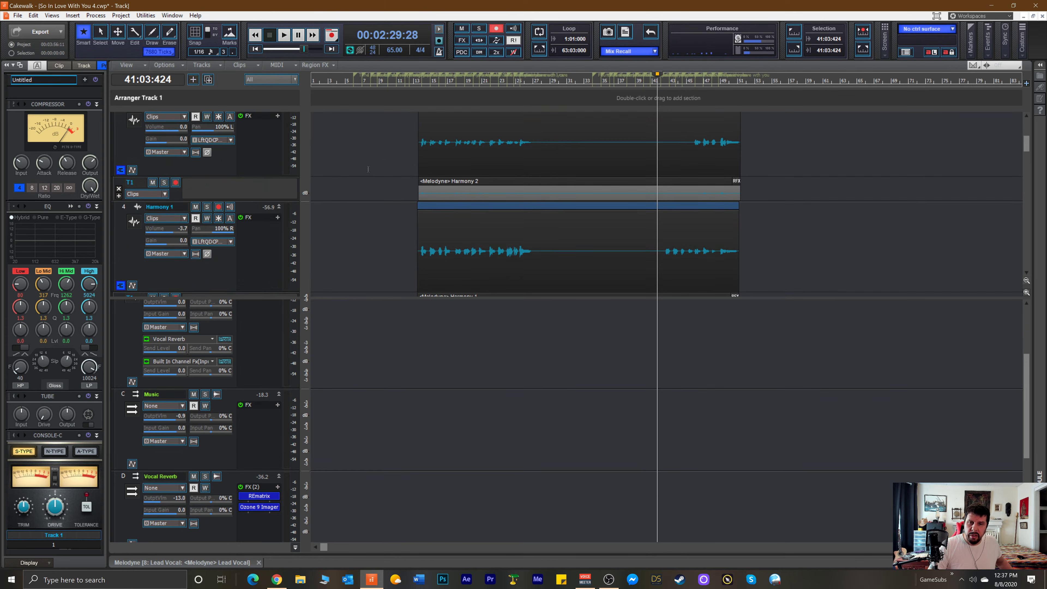
scroll(364, 173, down, 2)
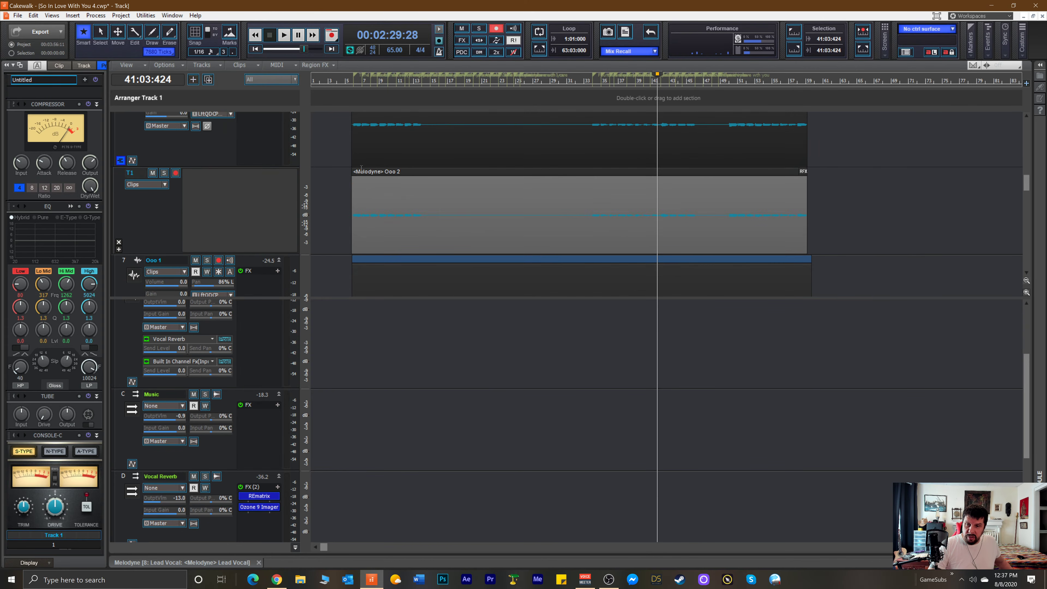
scroll(360, 168, down, 3)
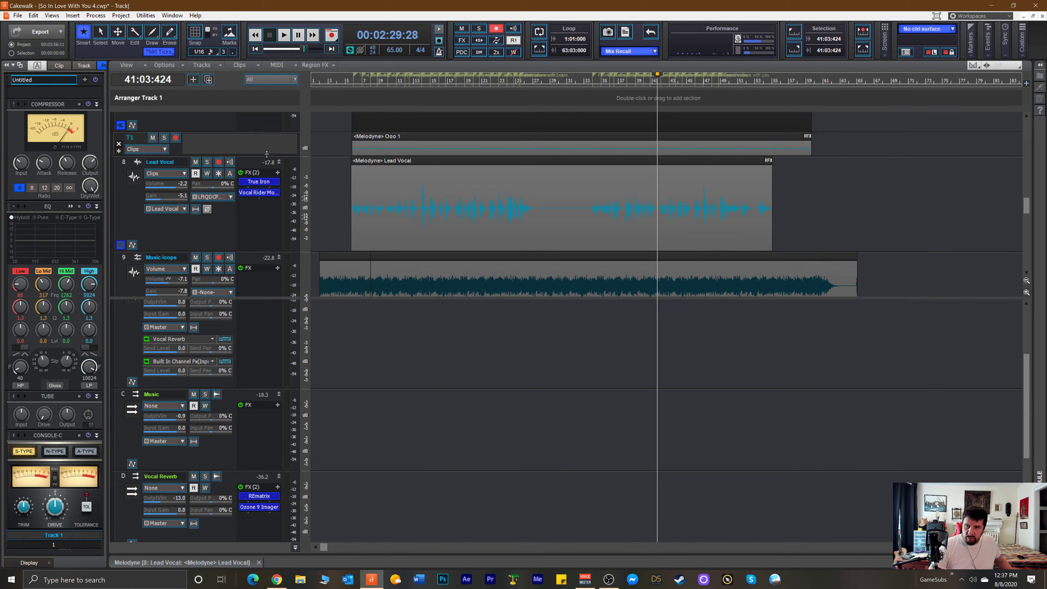
scroll(267, 153, up, 3)
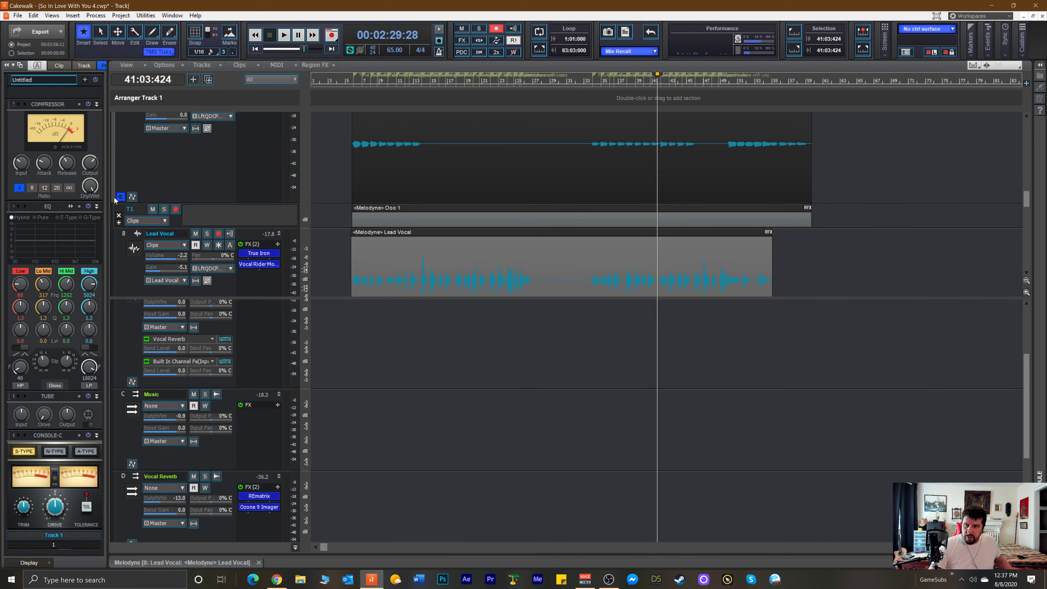
scroll(120, 196, down, 5)
scroll(157, 178, down, 2)
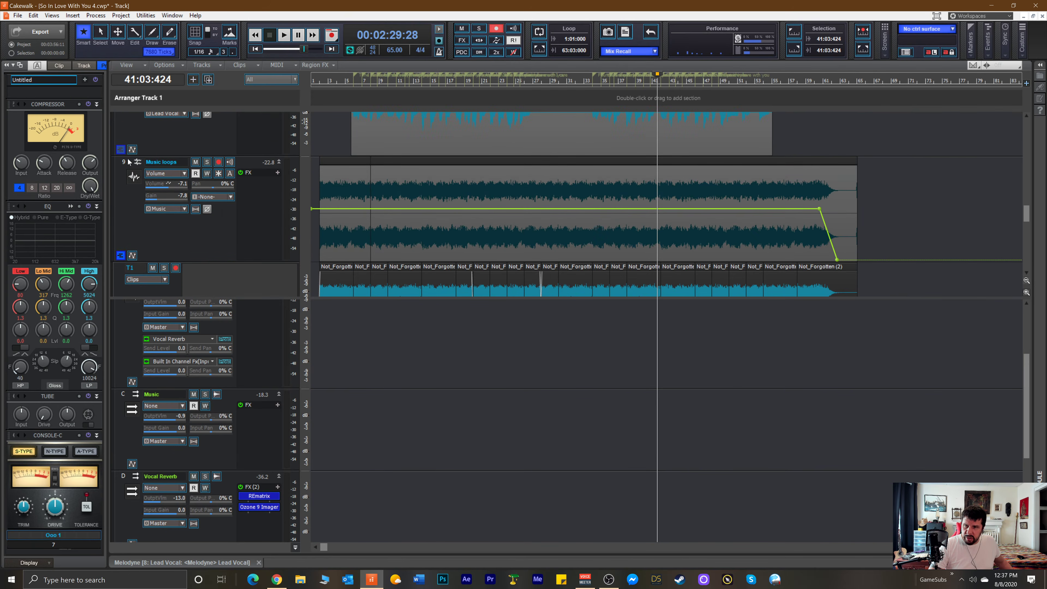
Collapse the take lanes of the Ooo 3 and Harmony 2 tracks.
scroll(123, 189, up, 5)
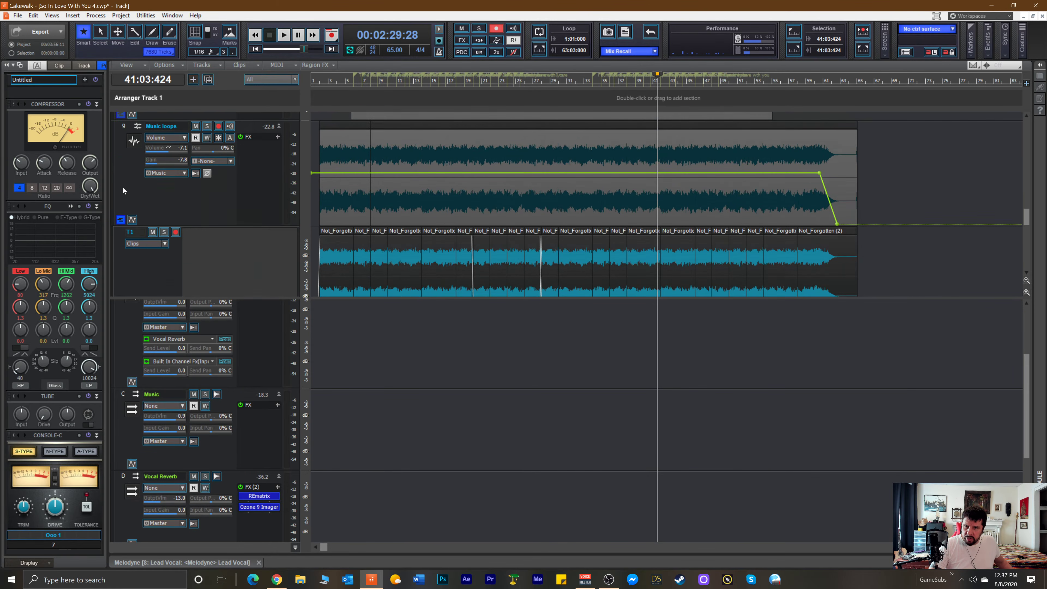
scroll(124, 188, up, 10)
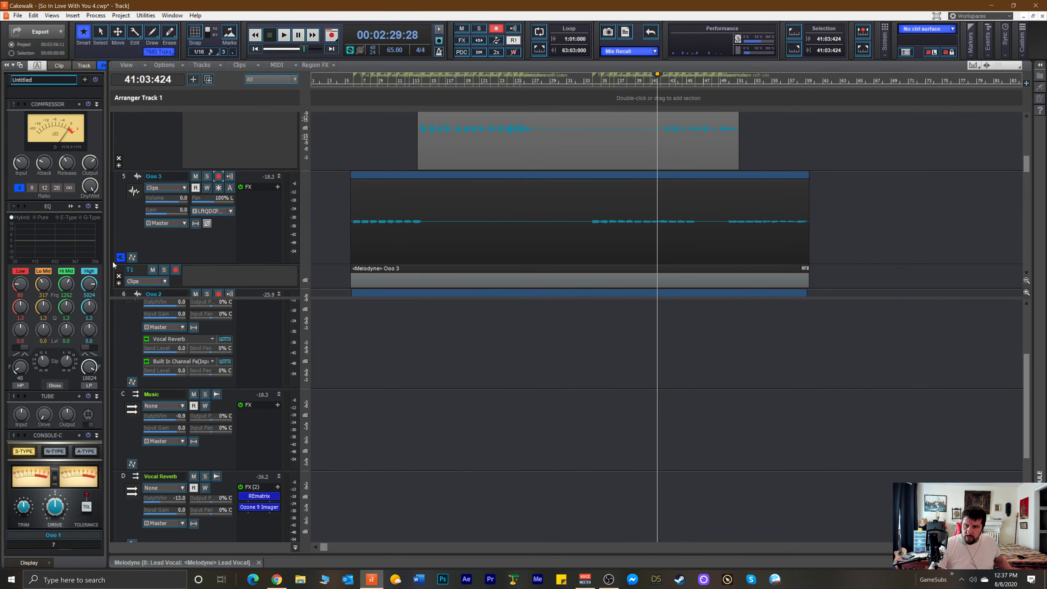
click(120, 259)
scroll(133, 227, up, 3)
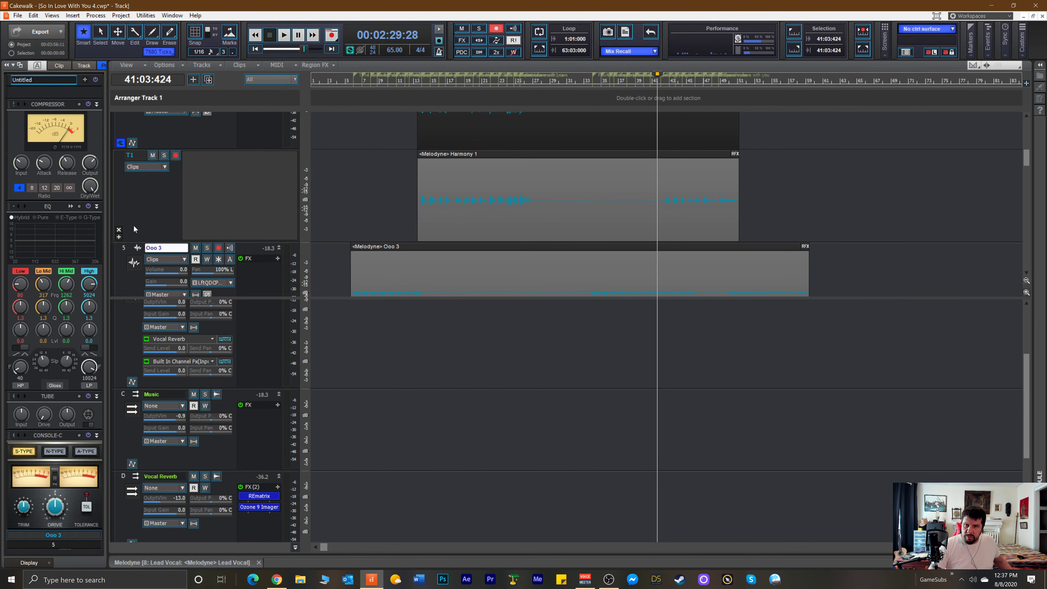
scroll(133, 226, up, 3)
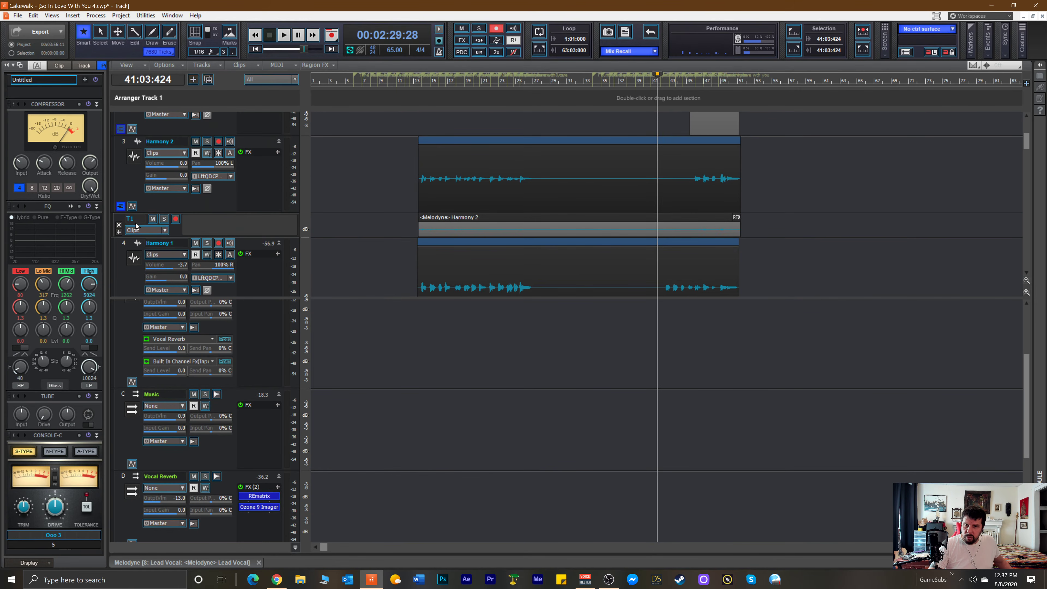
click(120, 209)
scroll(124, 206, up, 3)
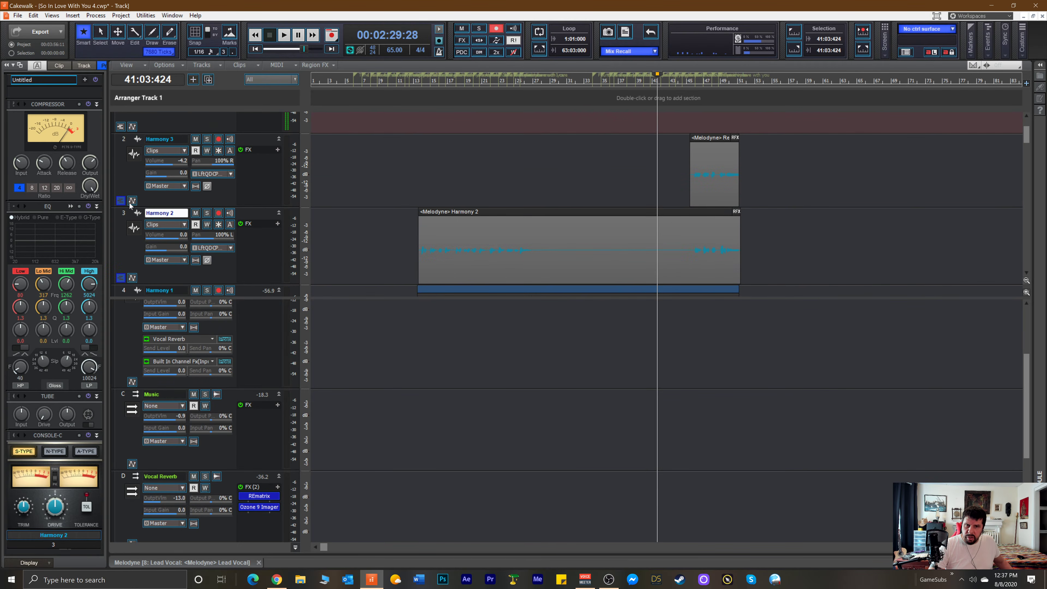
Collapse the take lanes of the Ooo 2 track.
scroll(364, 189, down, 6)
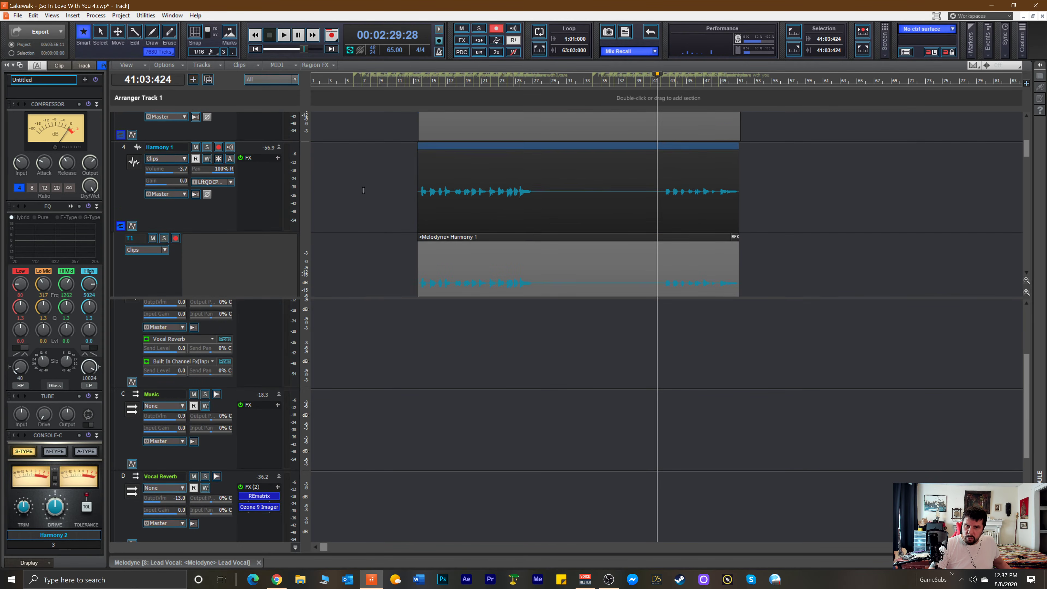
scroll(365, 191, down, 2)
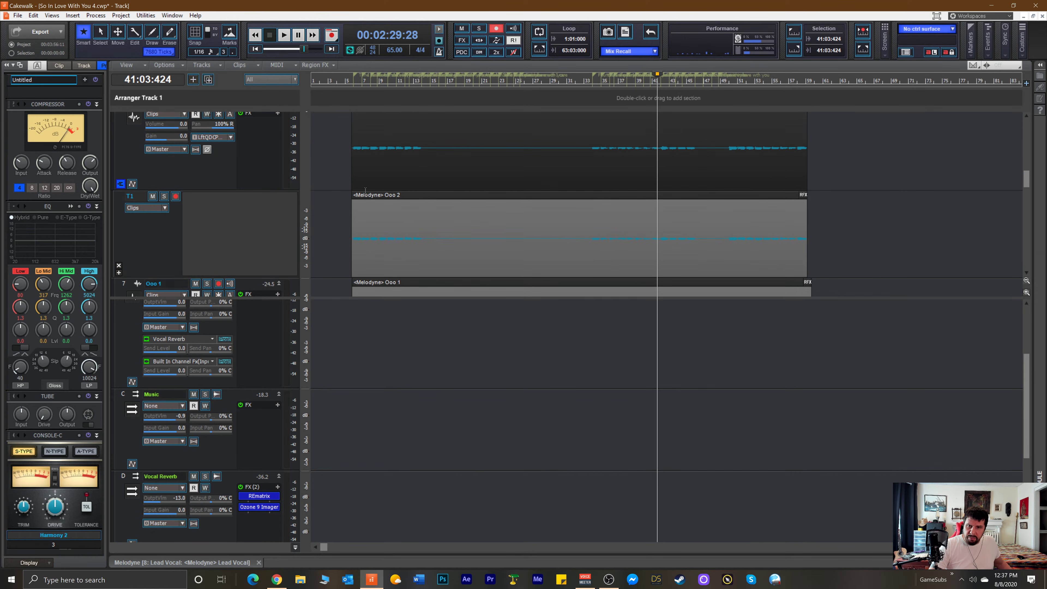
scroll(365, 190, up, 2)
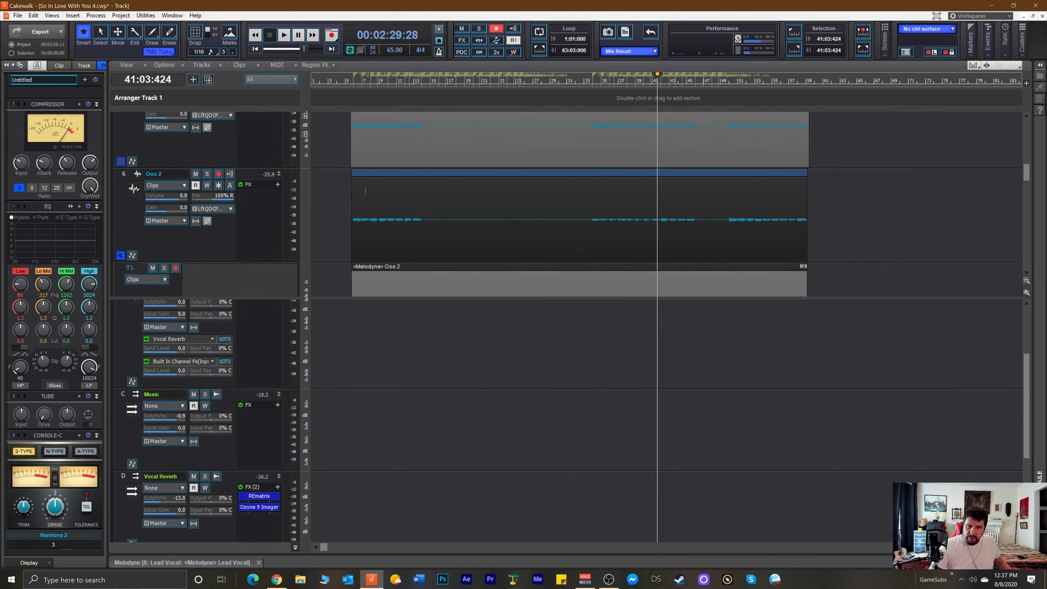
scroll(365, 190, down, 3)
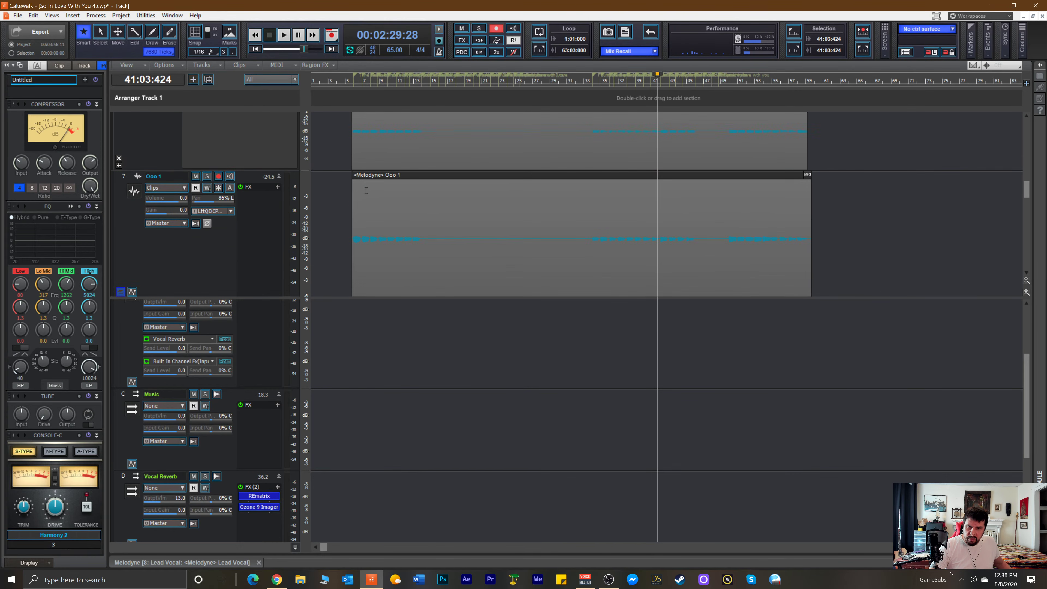
scroll(365, 191, down, 2)
scroll(365, 190, up, 3)
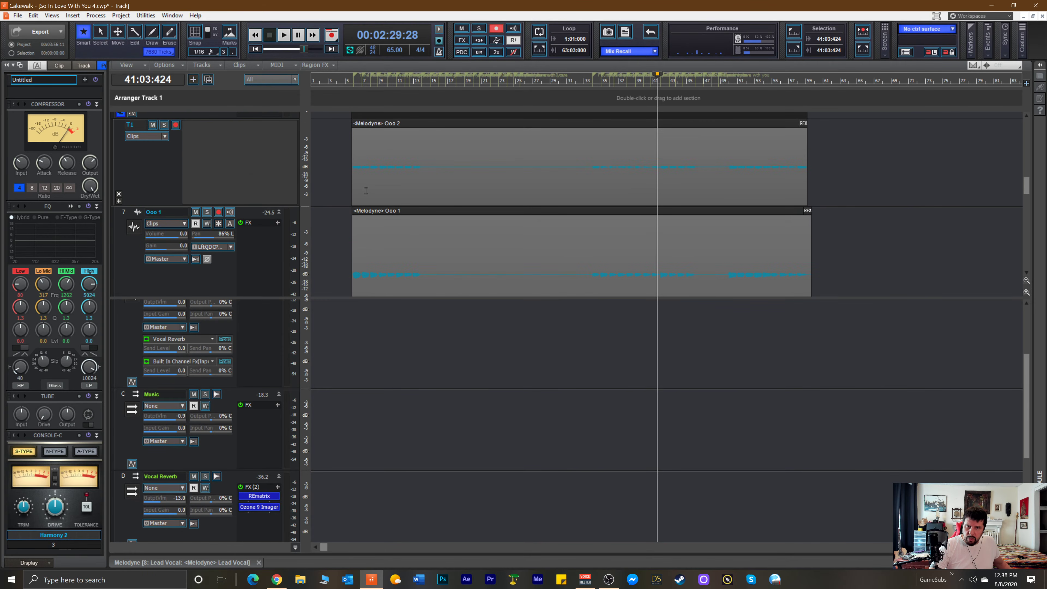
scroll(366, 191, up, 2)
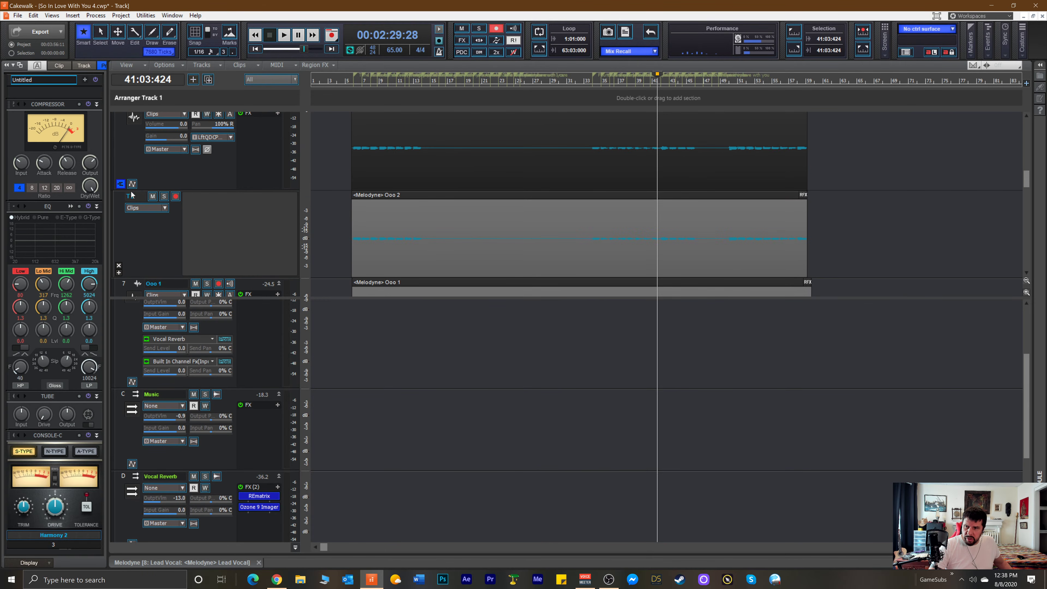
click(120, 184)
Look over the Lead Vocal, Ooo, Harmony and newly added tracks, checking their clips and take lanes.
scroll(296, 186, down, 2)
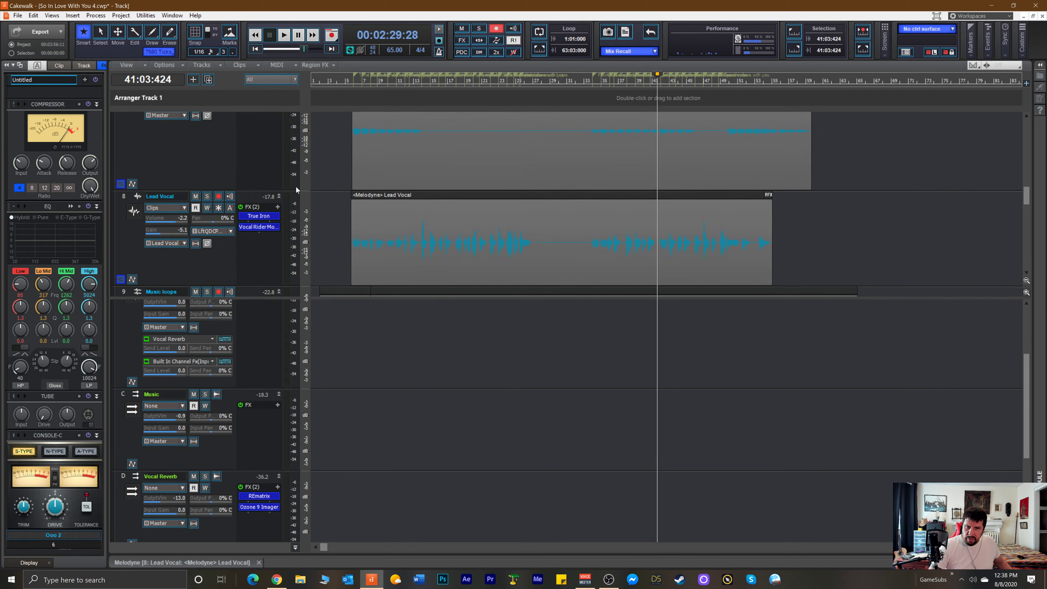
scroll(296, 186, up, 5)
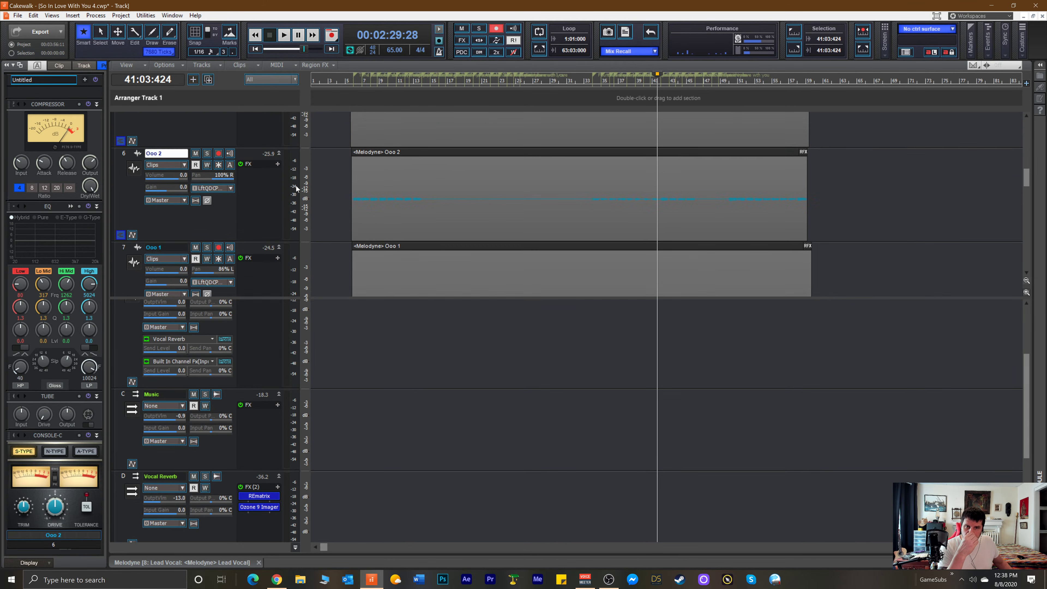
scroll(296, 188, up, 1)
scroll(296, 188, down, 3)
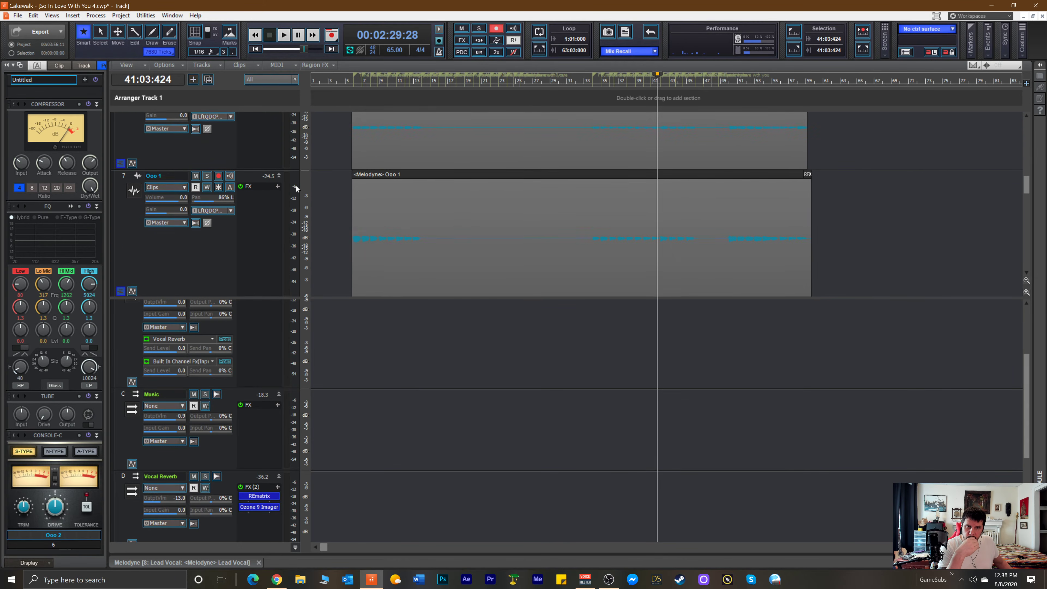
scroll(296, 188, up, 2)
scroll(296, 188, up, 3)
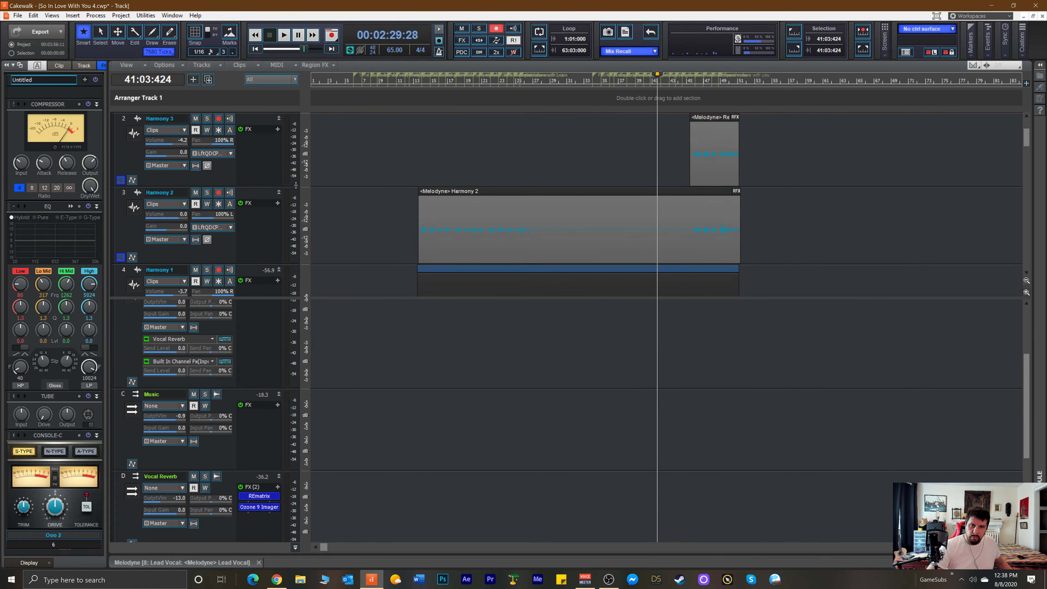
scroll(296, 187, down, 3)
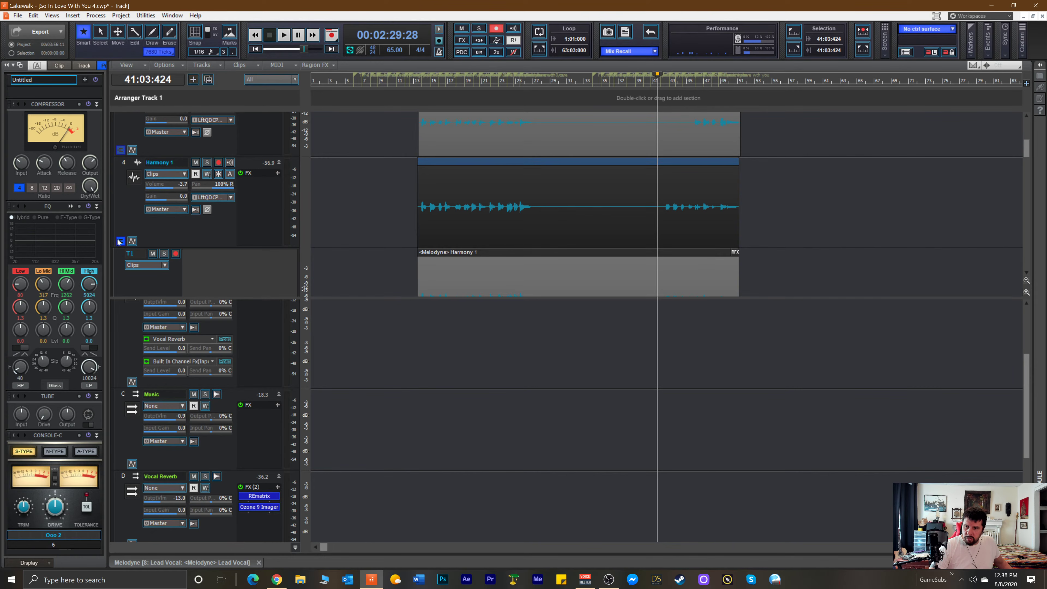
scroll(163, 207, down, 2)
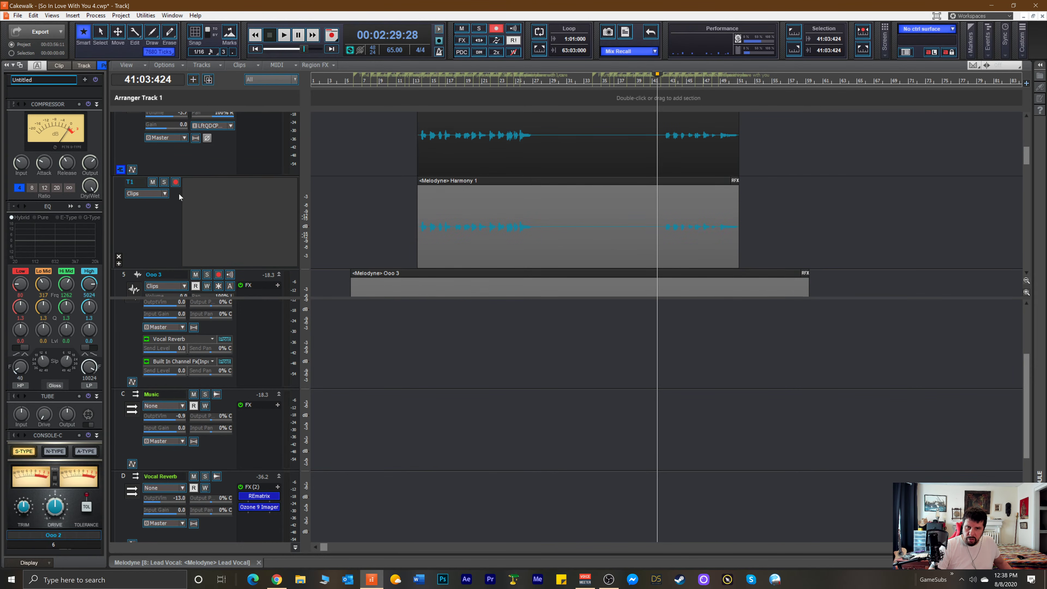
scroll(179, 193, up, 5)
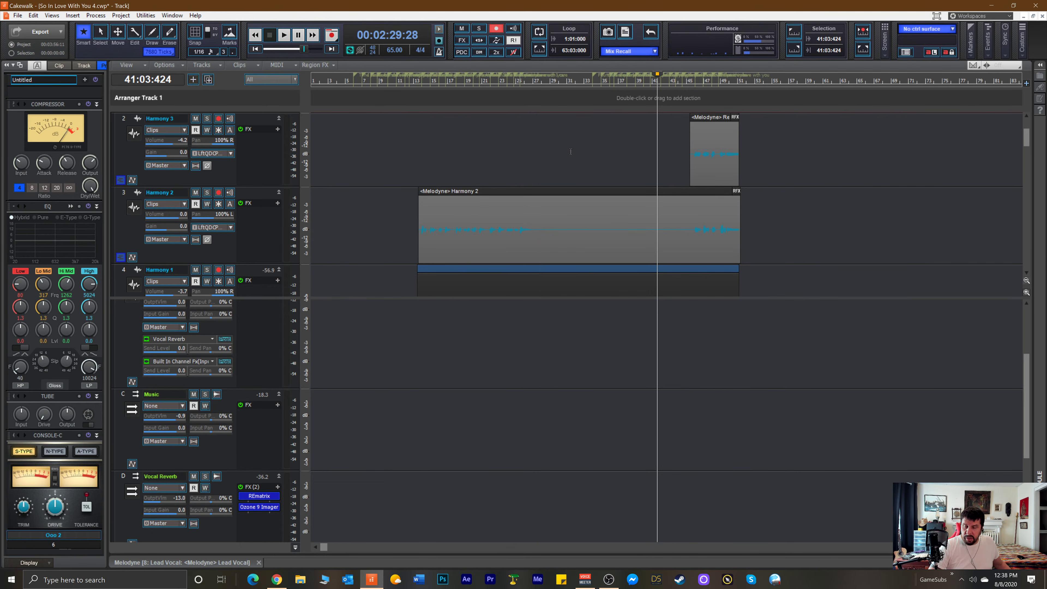
scroll(571, 152, up, 3)
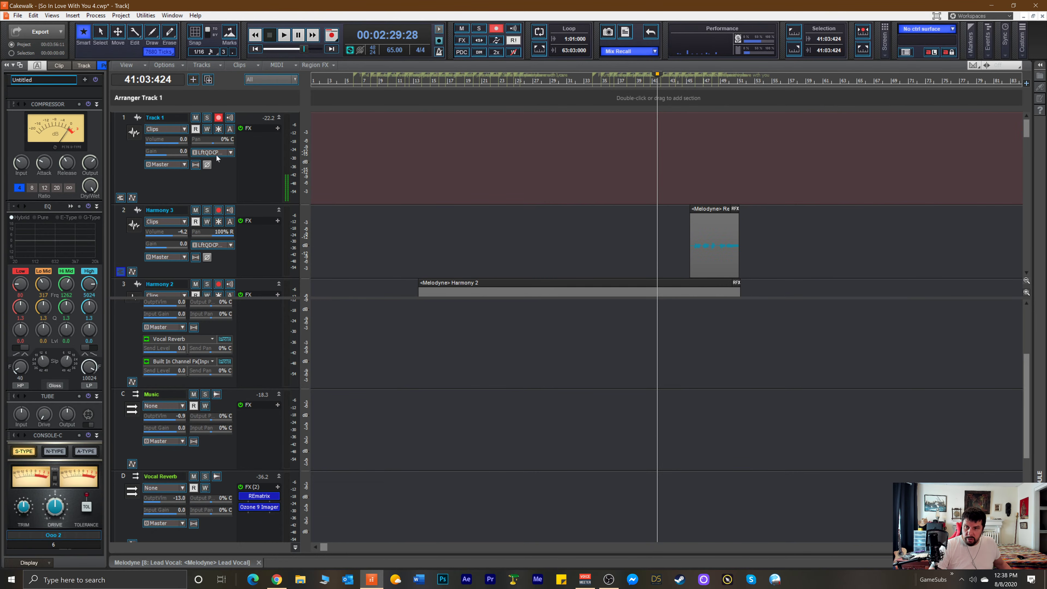
scroll(451, 155, down, 3)
scroll(498, 154, down, 4)
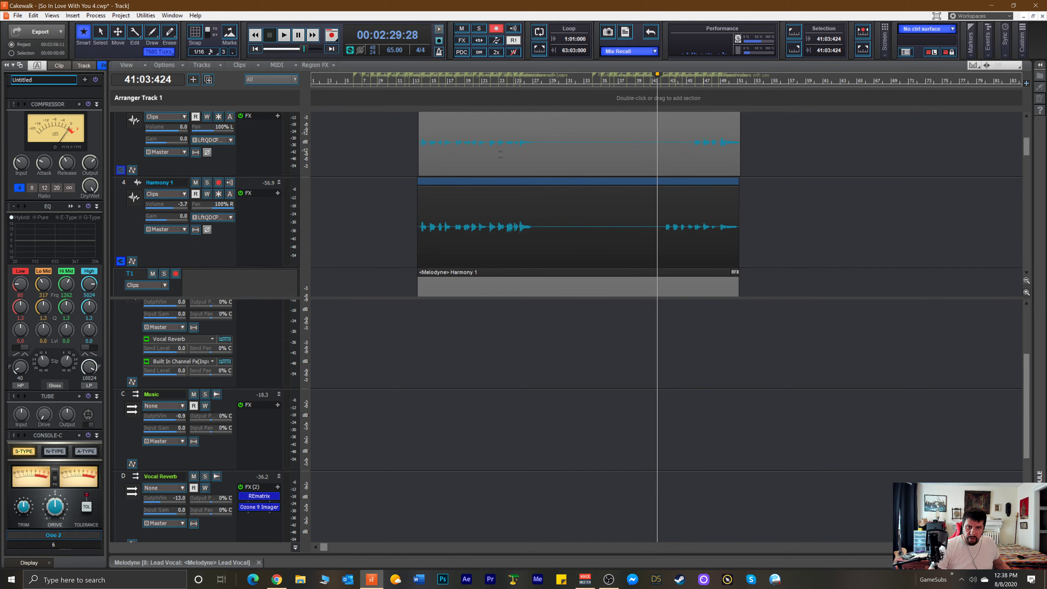
scroll(582, 167, up, 1)
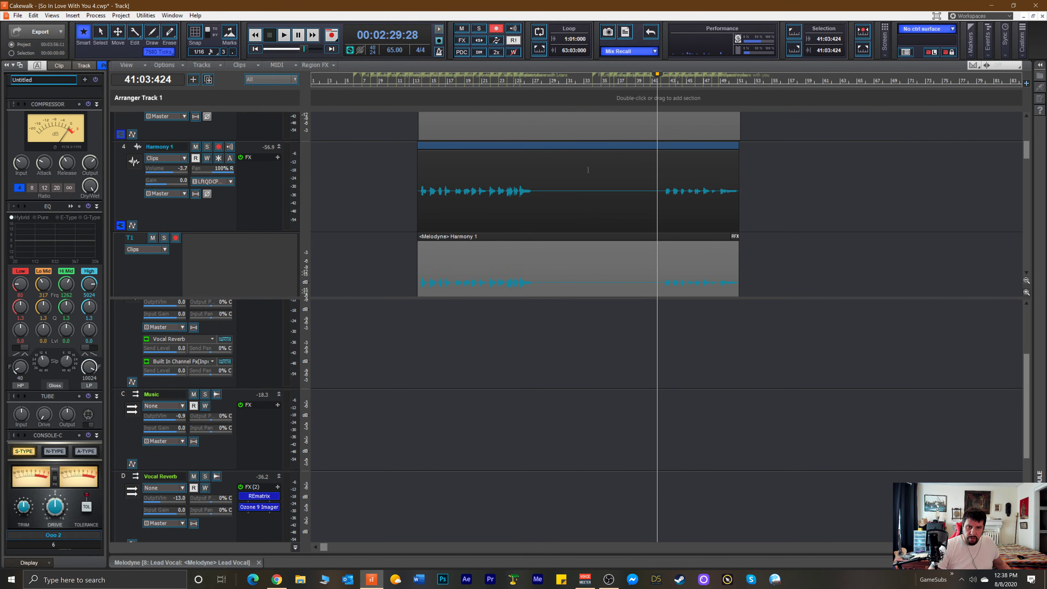
Play the song from 41:03:424 and look over the Harmony and Ooo tracks to locate the part being heard.
key(space)
scroll(701, 152, up, 3)
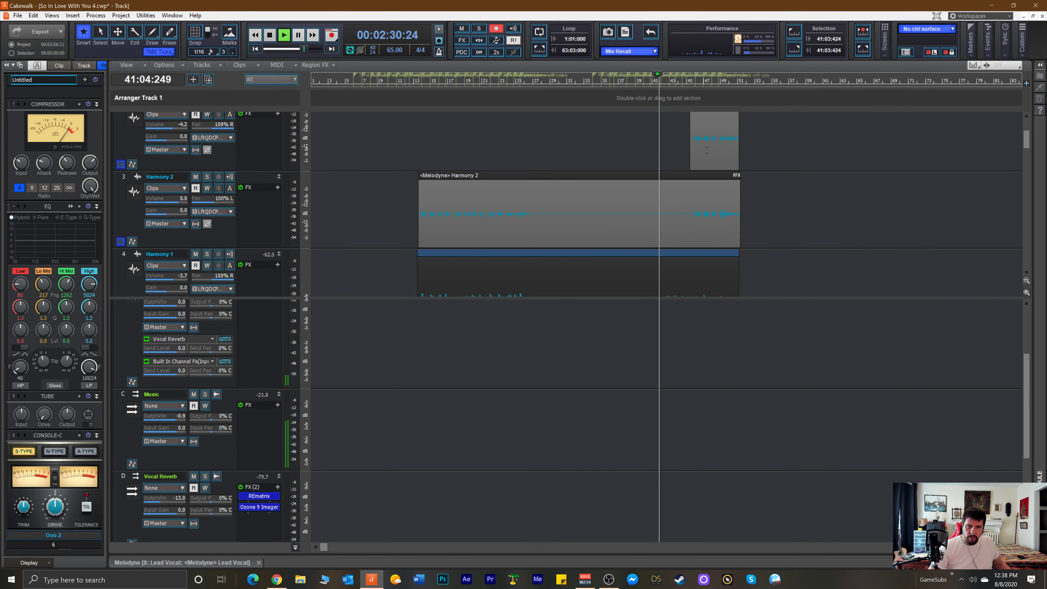
scroll(705, 151, down, 3)
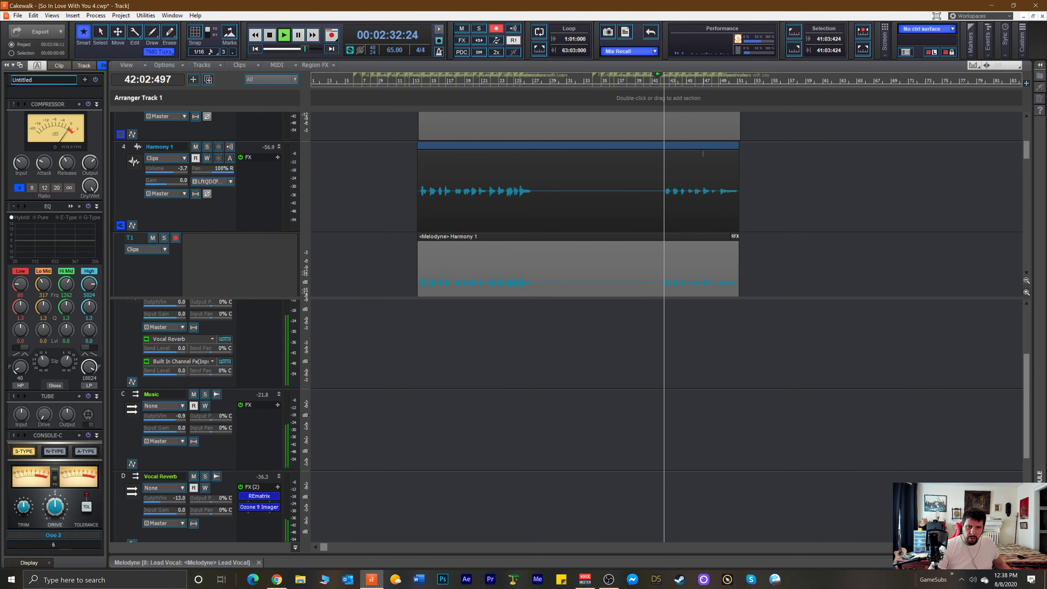
scroll(718, 159, up, 3)
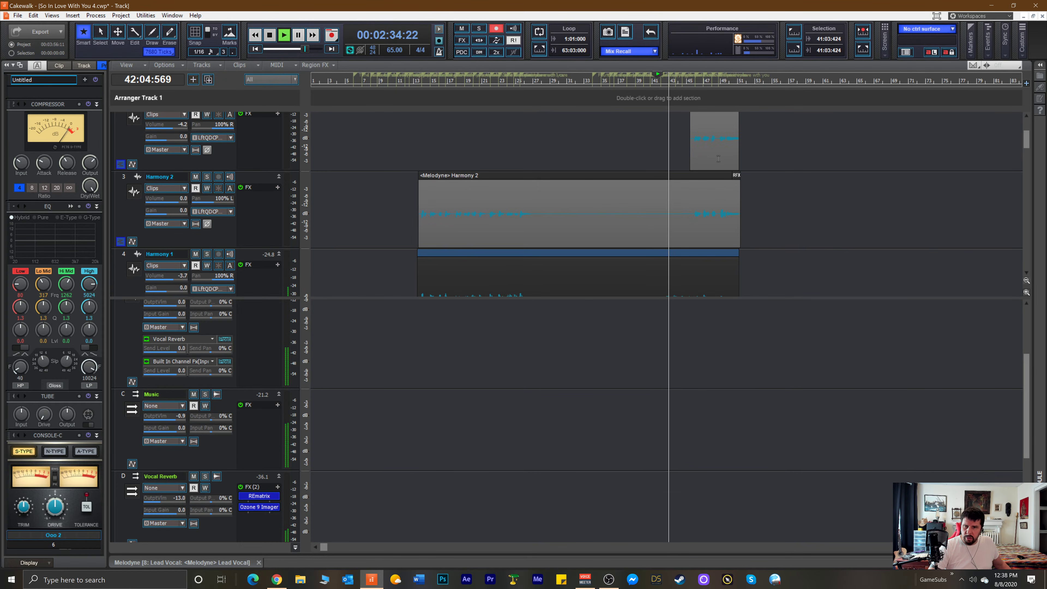
scroll(717, 158, down, 3)
scroll(716, 159, down, 3)
scroll(715, 158, up, 4)
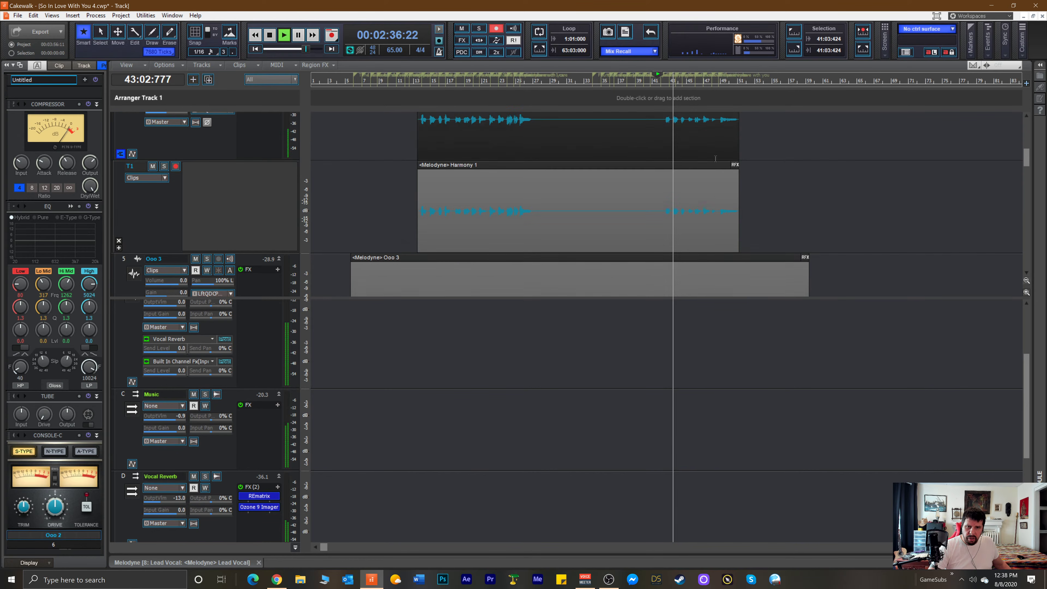
scroll(716, 158, down, 3)
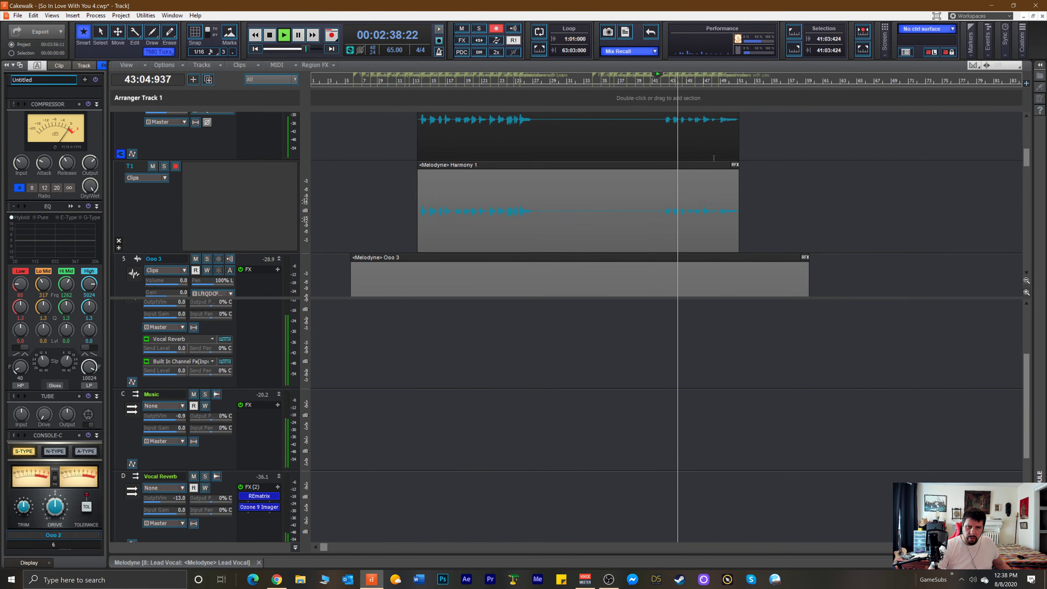
scroll(713, 160, down, 3)
scroll(713, 161, up, 6)
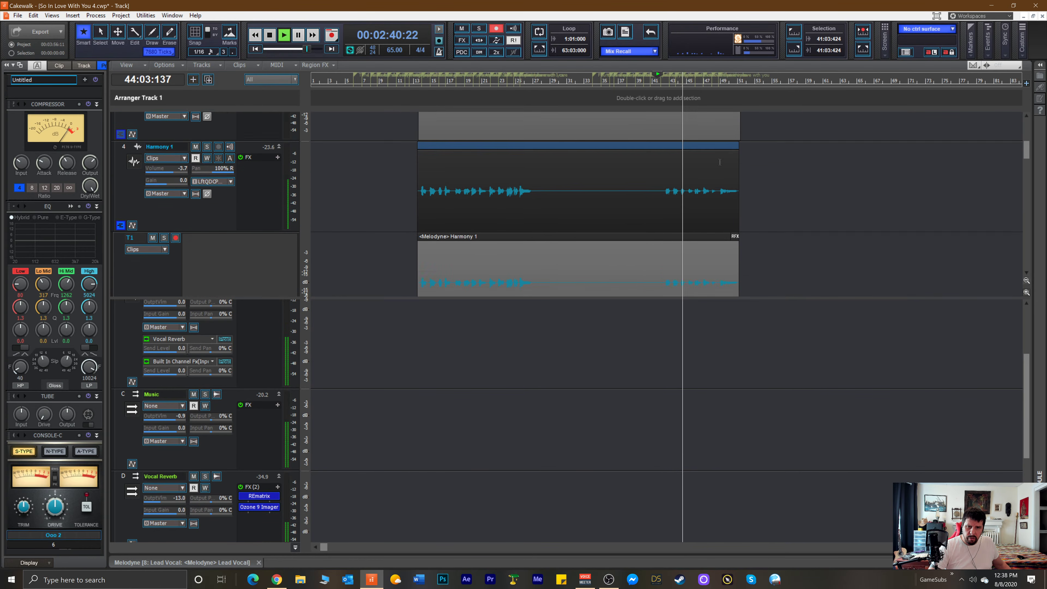
scroll(717, 161, up, 3)
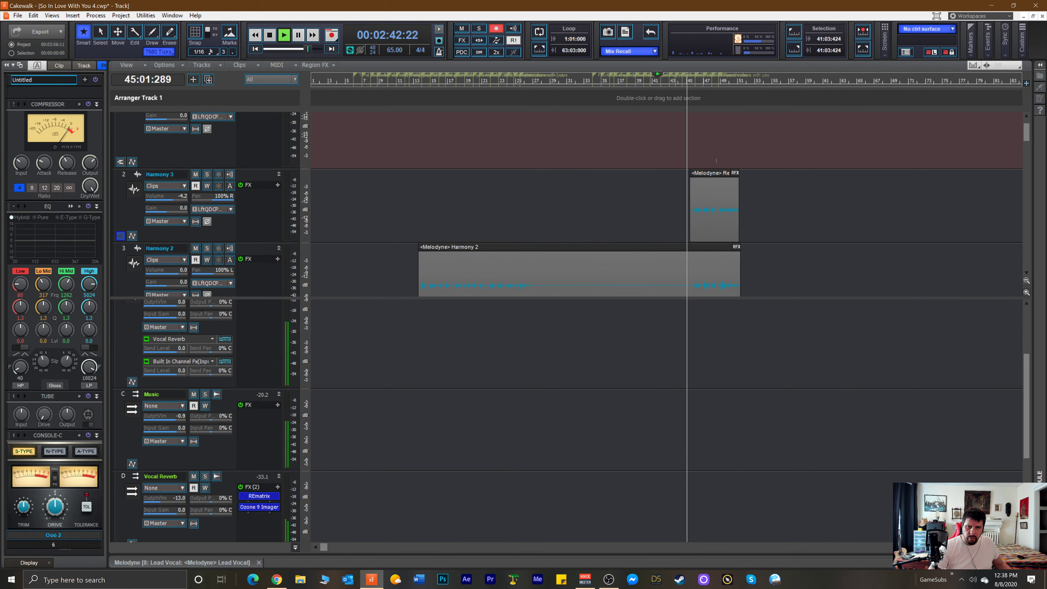
scroll(713, 158, down, 4)
scroll(713, 158, down, 4)
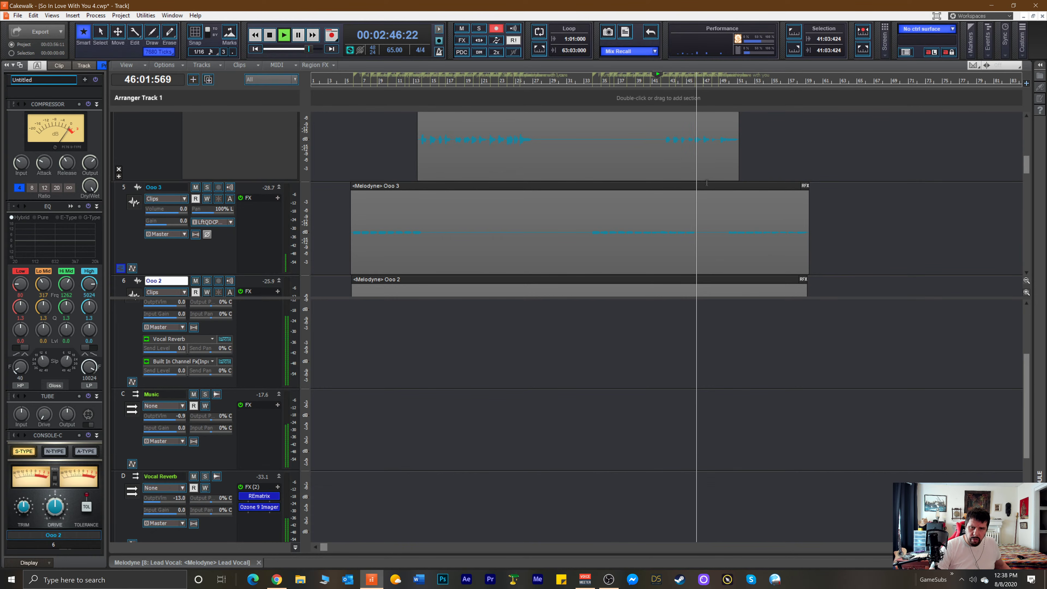
scroll(705, 186, up, 2)
scroll(705, 186, up, 3)
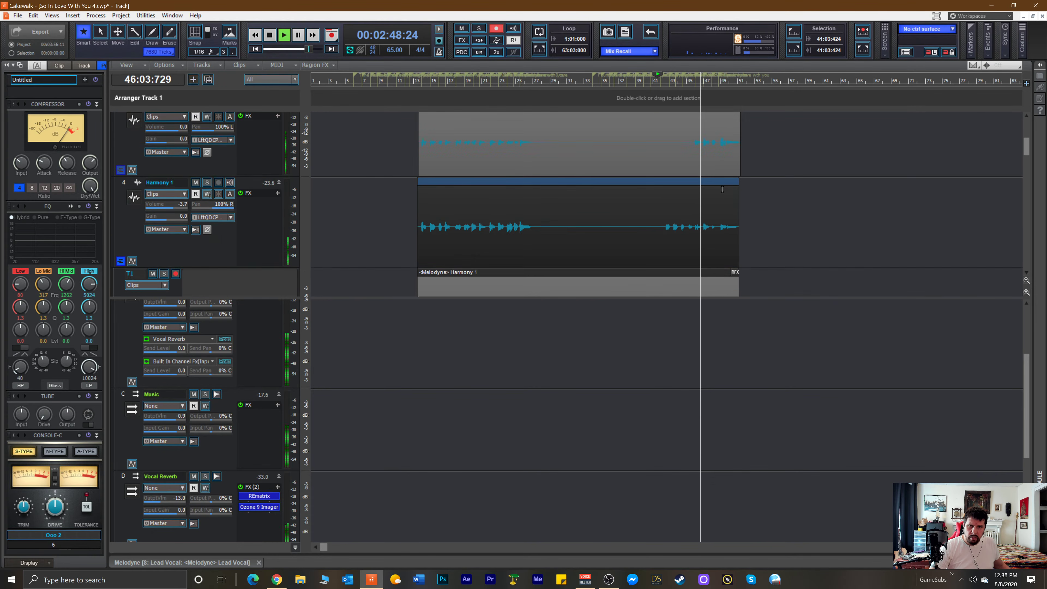
scroll(722, 189, down, 3)
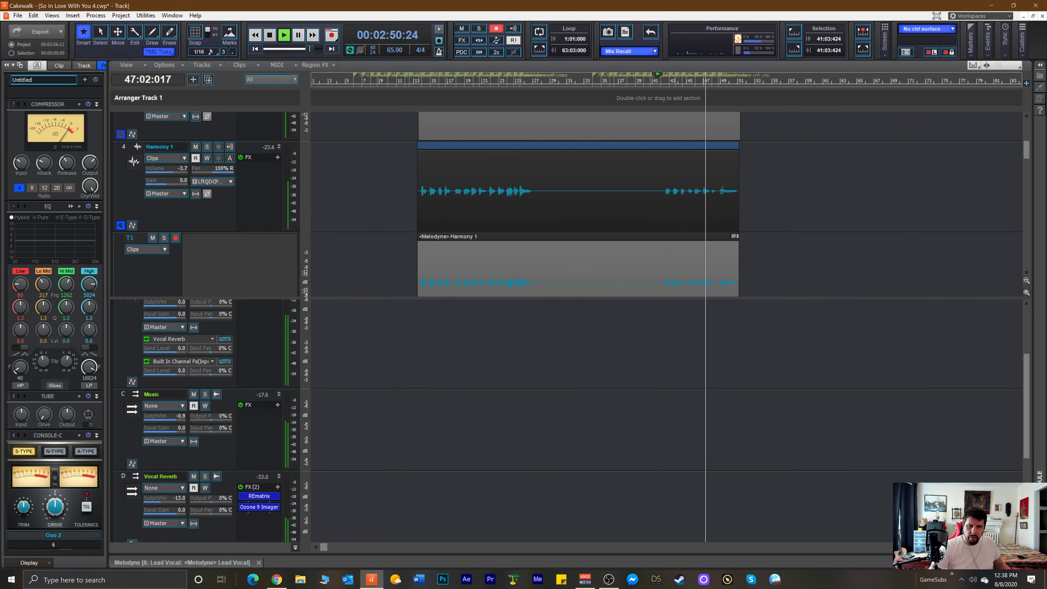
scroll(715, 188, down, 2)
scroll(715, 187, down, 3)
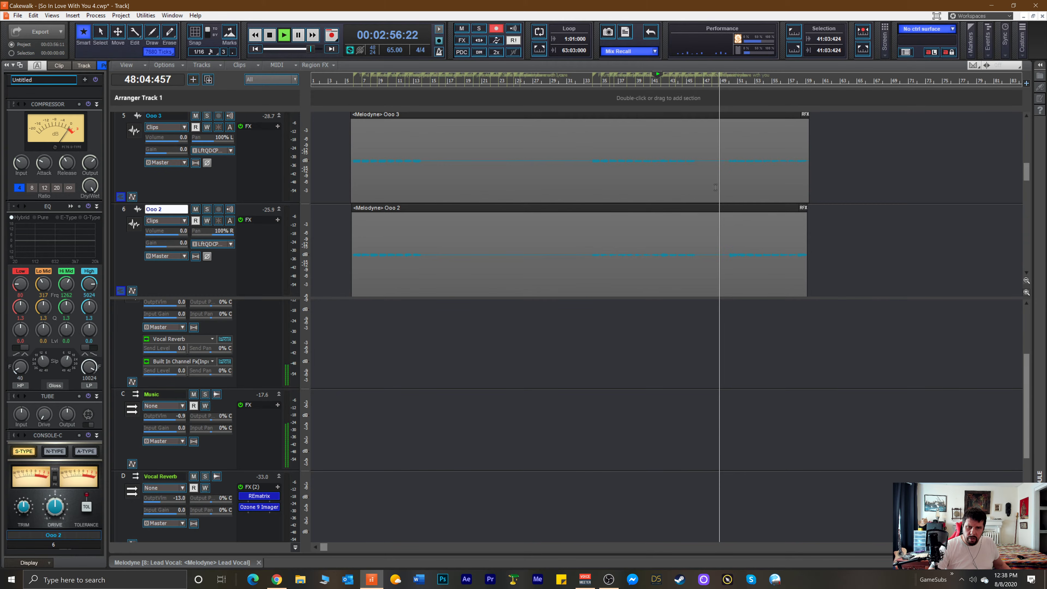
scroll(715, 188, down, 3)
scroll(716, 188, down, 3)
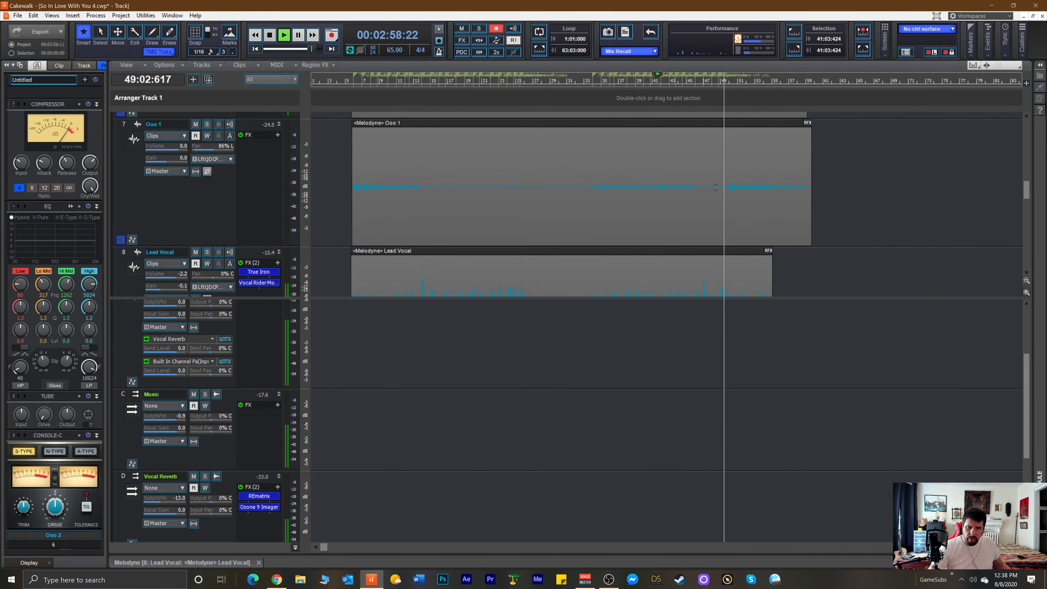
scroll(715, 188, up, 4)
scroll(715, 187, up, 8)
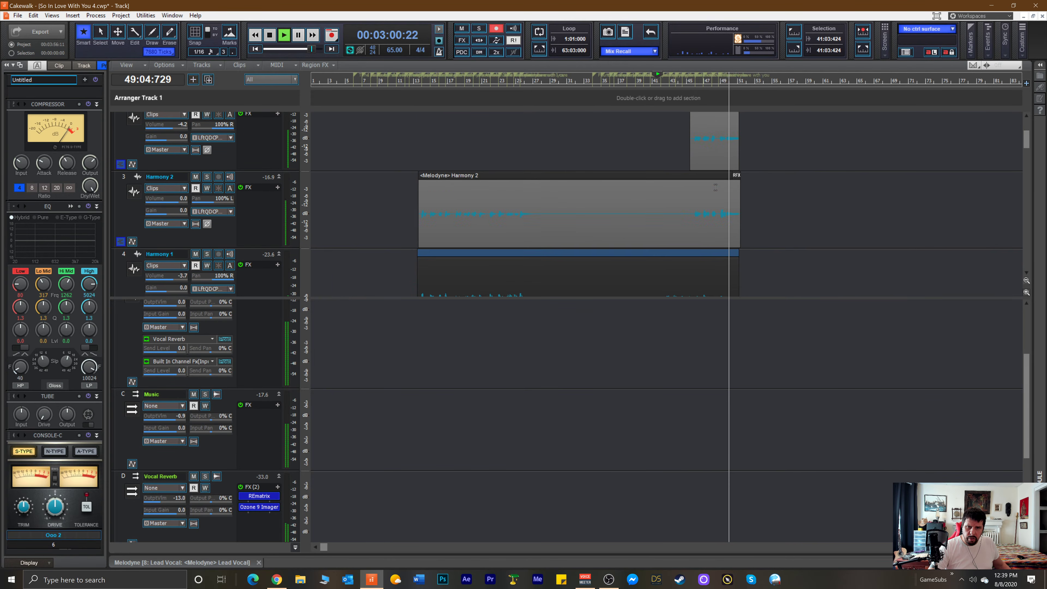
scroll(714, 188, down, 1)
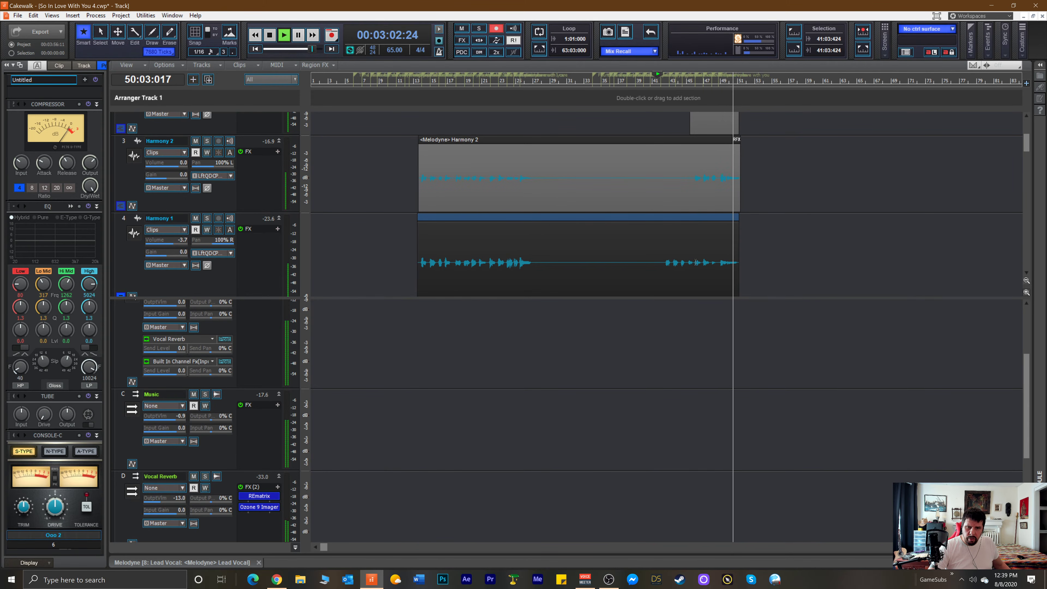
key(space)
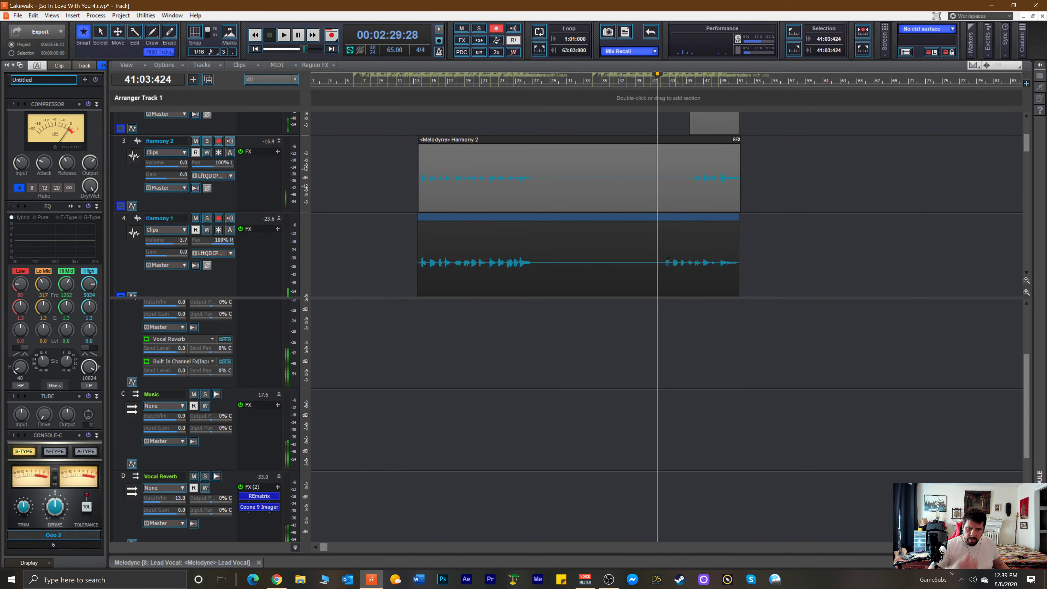
Solo the Harmony 1 track during playback from 41:03:424 to listen to its second vocal section.
scroll(671, 259, down, 4)
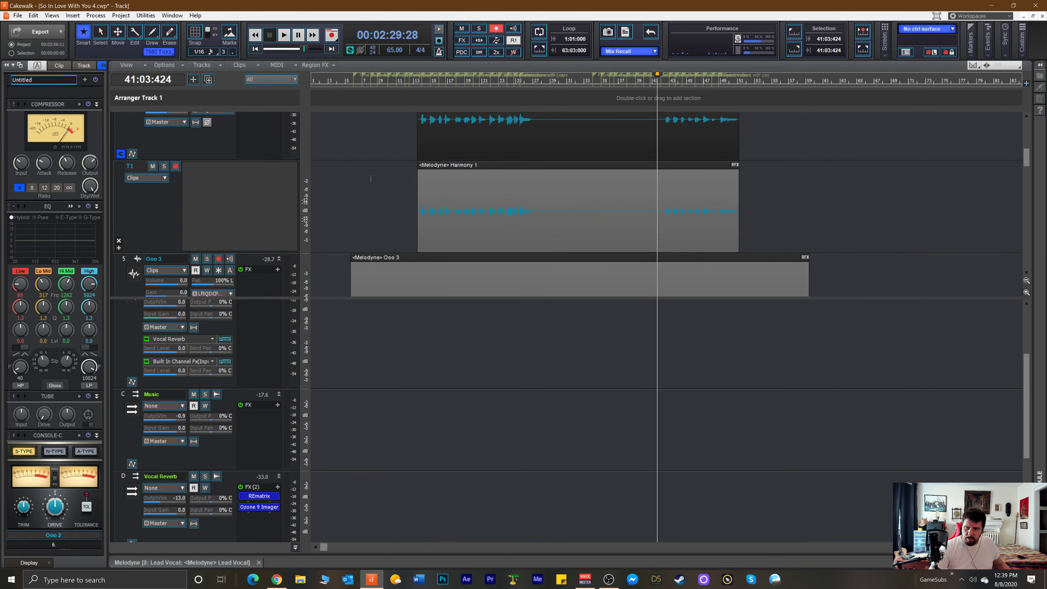
key(space)
scroll(221, 147, up, 3)
click(206, 182)
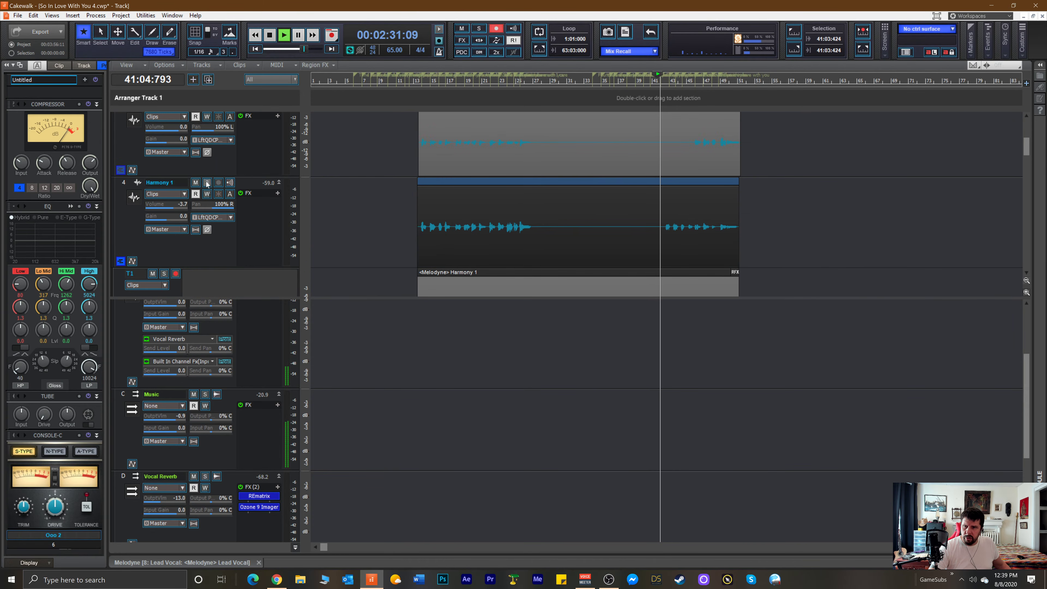
scroll(450, 191, down, 2)
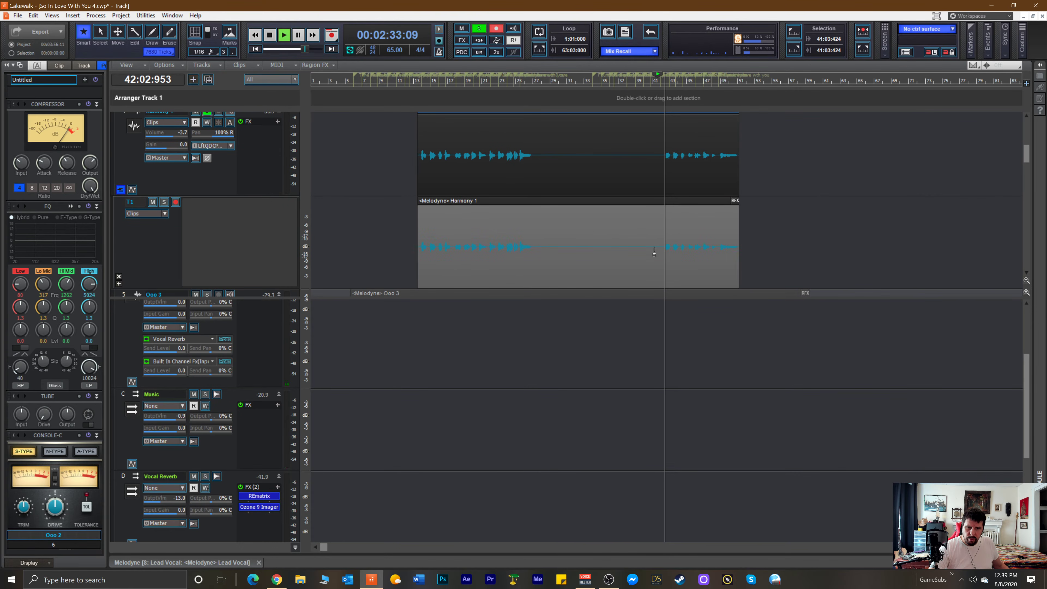
key(space)
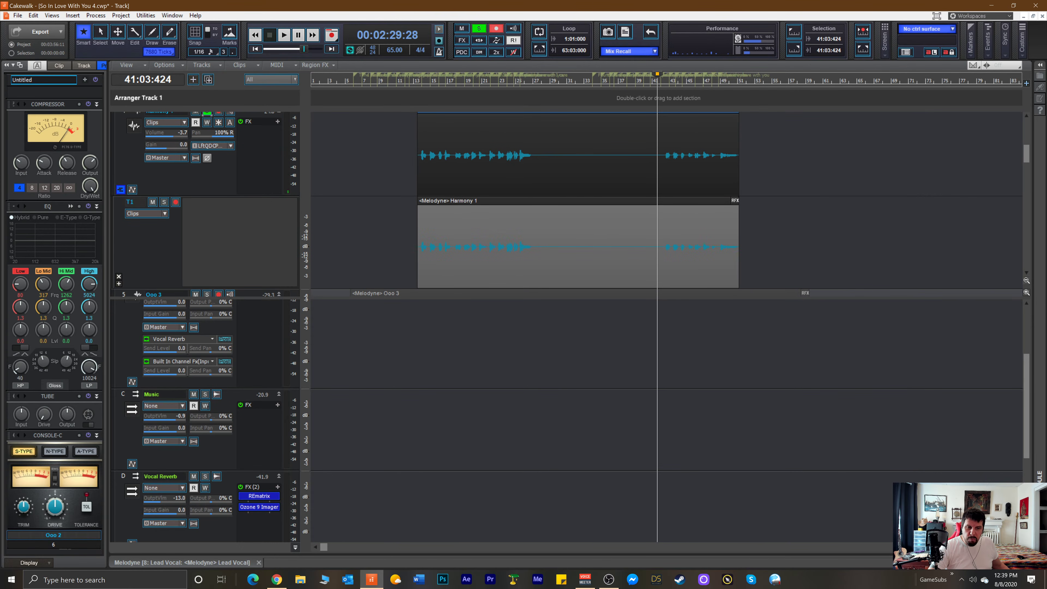
Isolate the phrase from 42:01:474 to 45:04:428 in the Harmony 1 take lane as a separate clip.
key(ctrl+Right)
key(ctrl+Right)
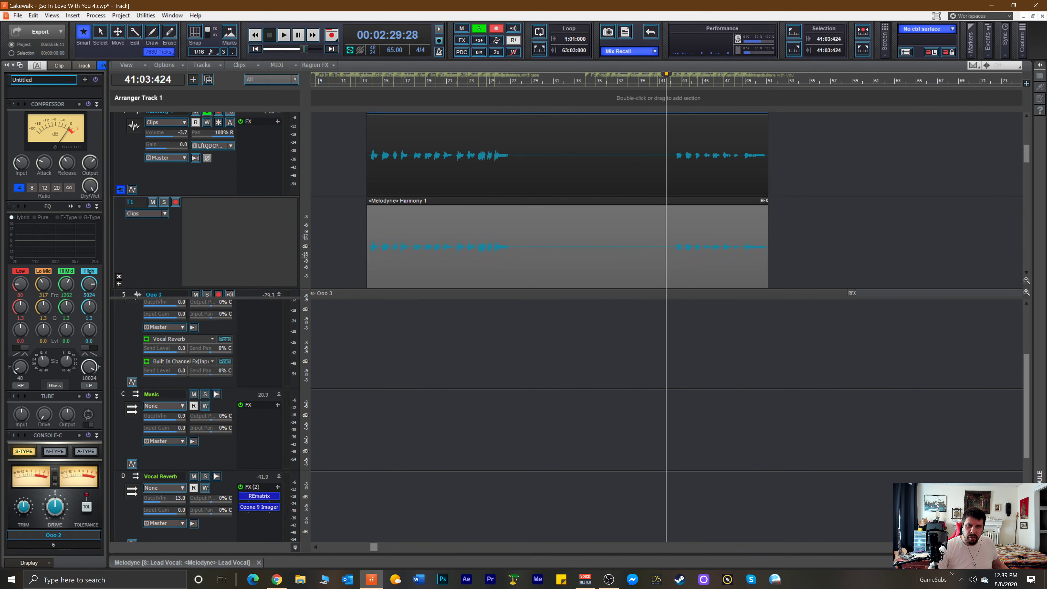
key(space)
key(space)
mouse_move(691, 83)
mouse_down()
mouse_move(797, 90)
mouse_move(798, 112)
mouse_up()
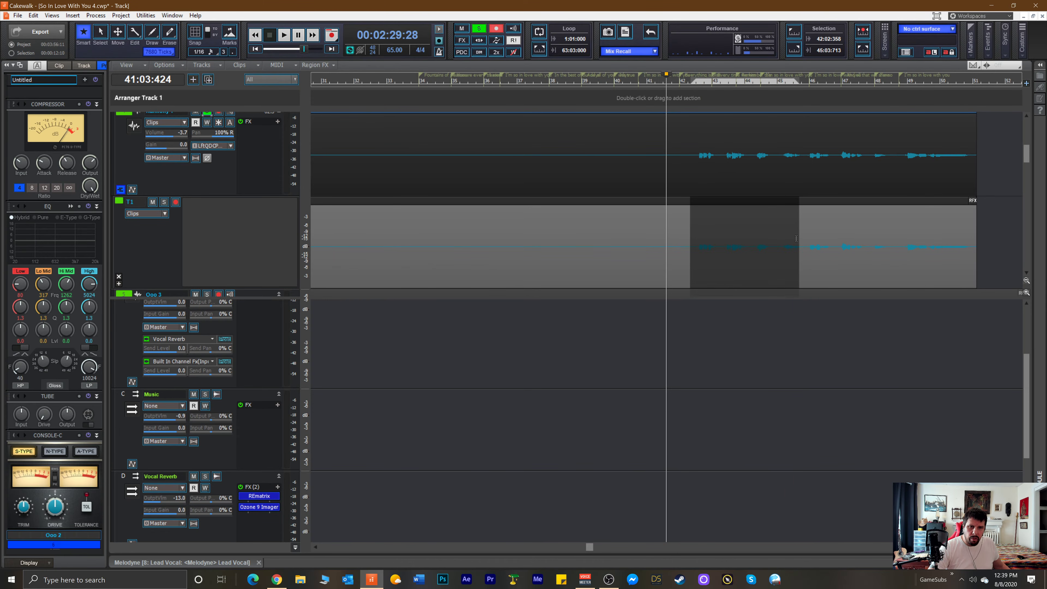
click(801, 264)
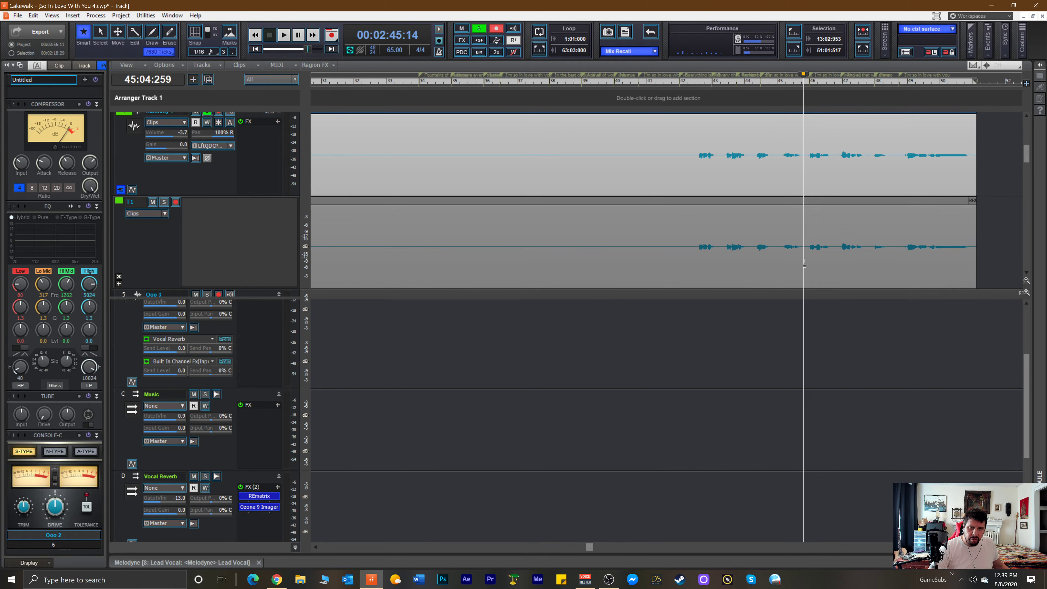
drag(804, 264, 688, 265)
Insert a new audio track above Harmony 3 and name it Spoken Words.
scroll(702, 268, up, 5)
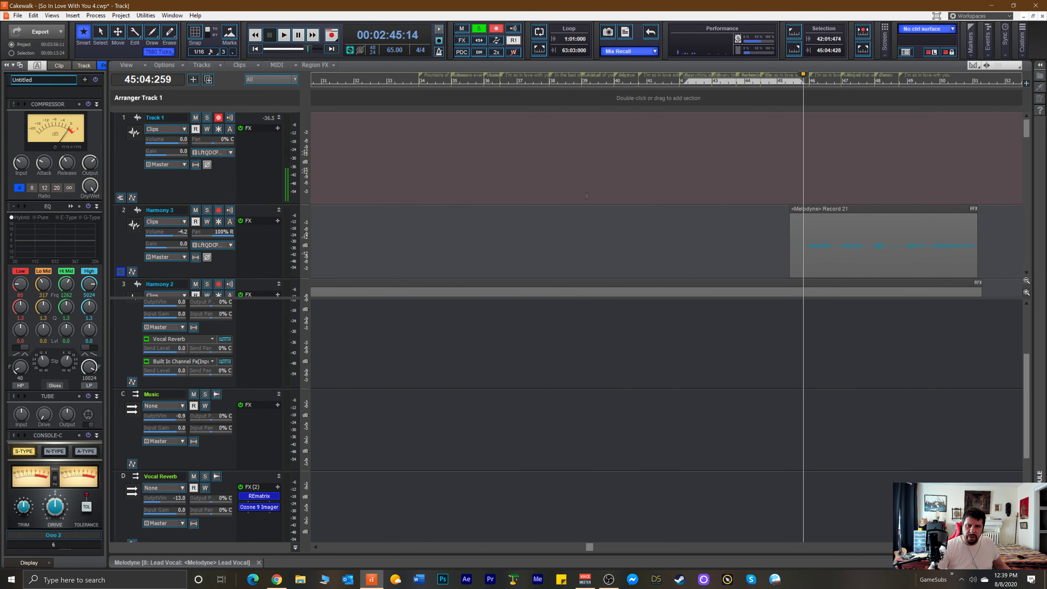
right_click(245, 213)
click(267, 218)
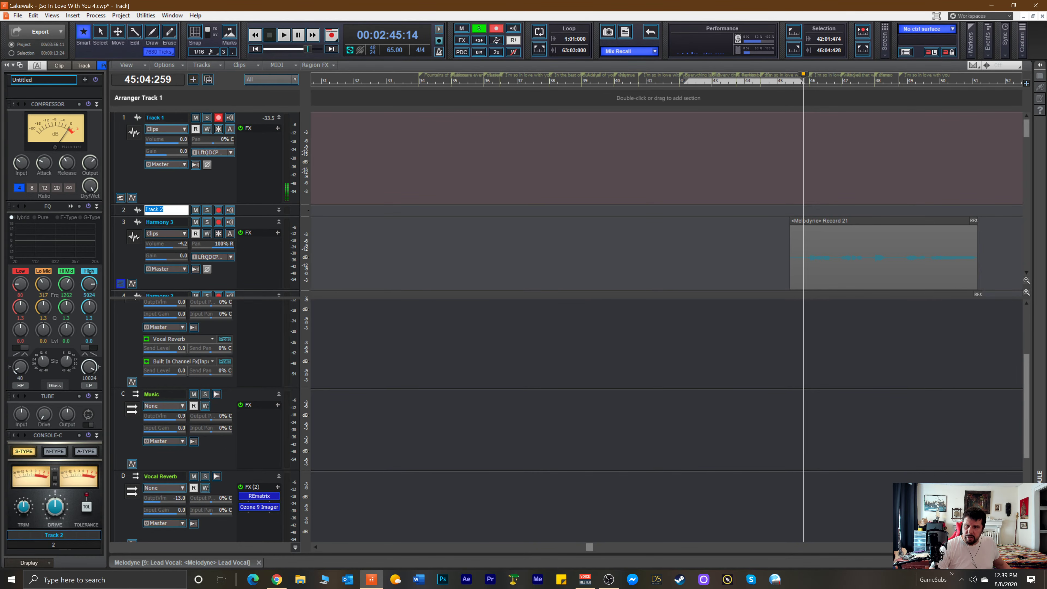
text(Sp)
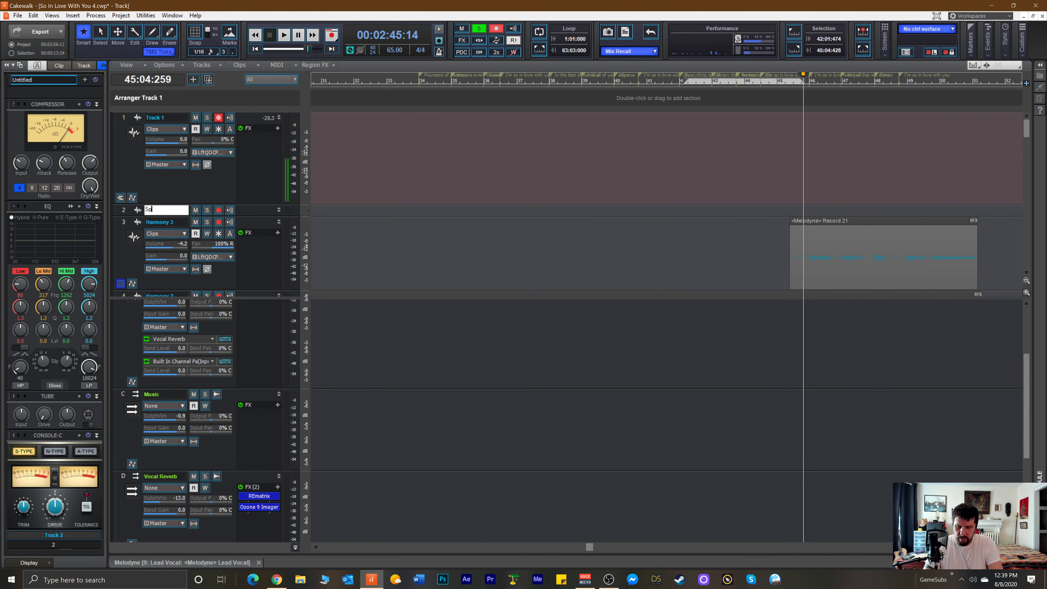
text(oken Word)
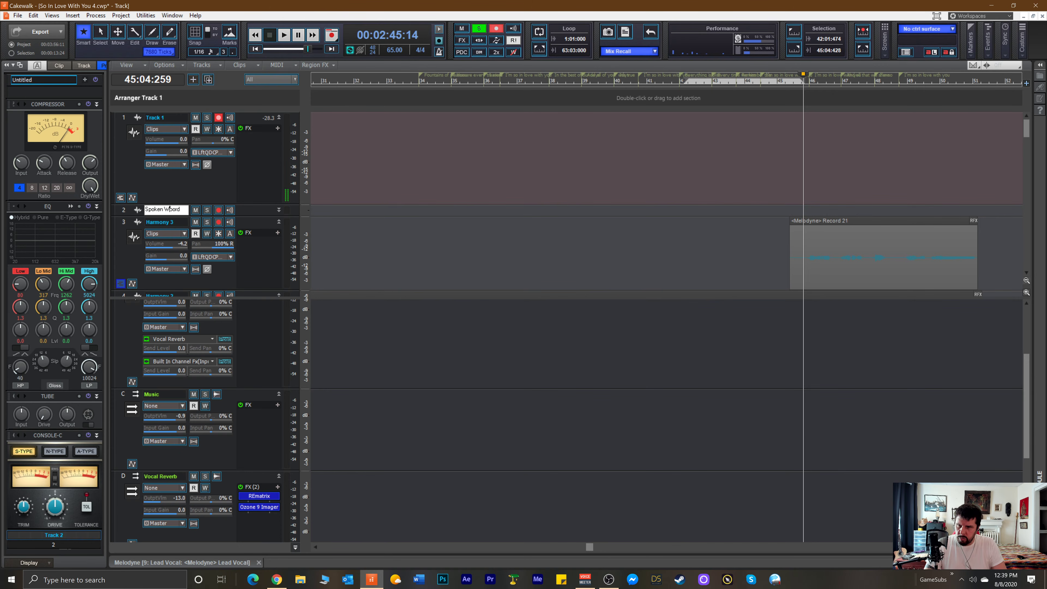
text(s)
key(Return)
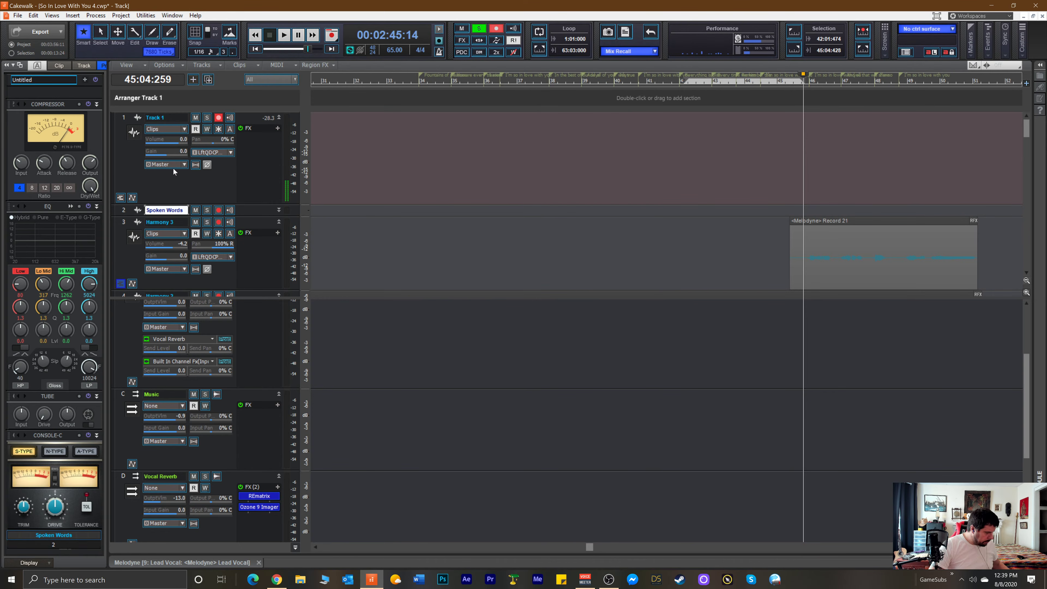
Move the isolated Harmony 1 clip onto the Spoken Words track at the same time position and enlarge that track's height.
scroll(729, 240, down, 3)
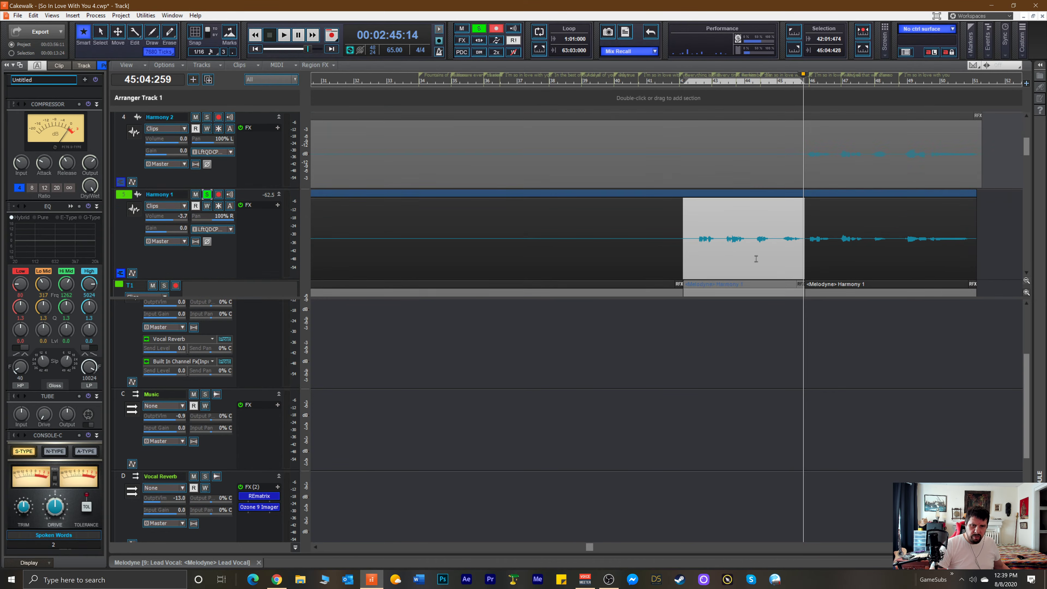
scroll(756, 259, down, 2)
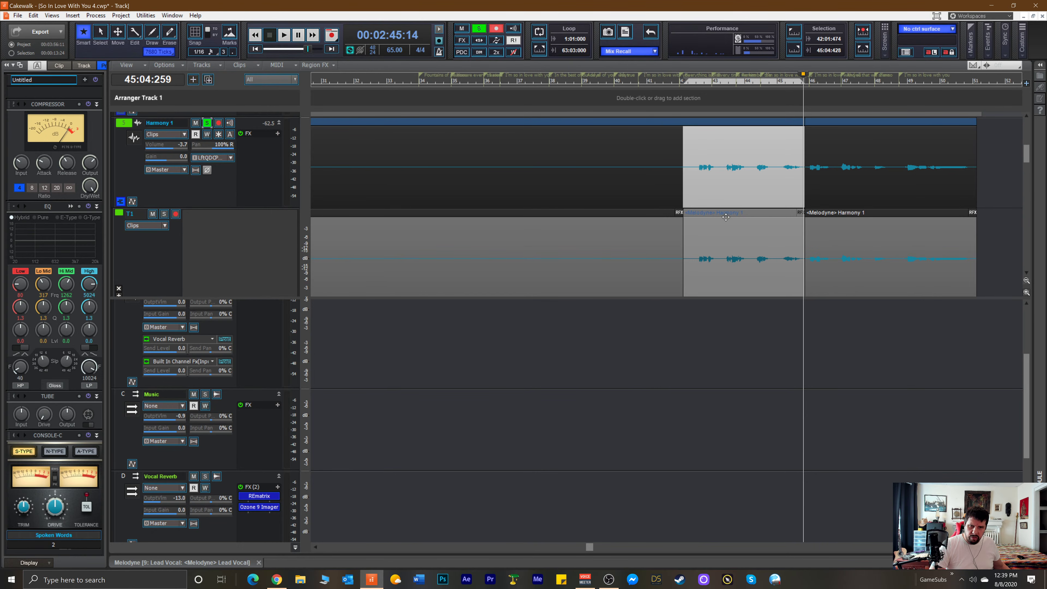
scroll(707, 134, up, 2)
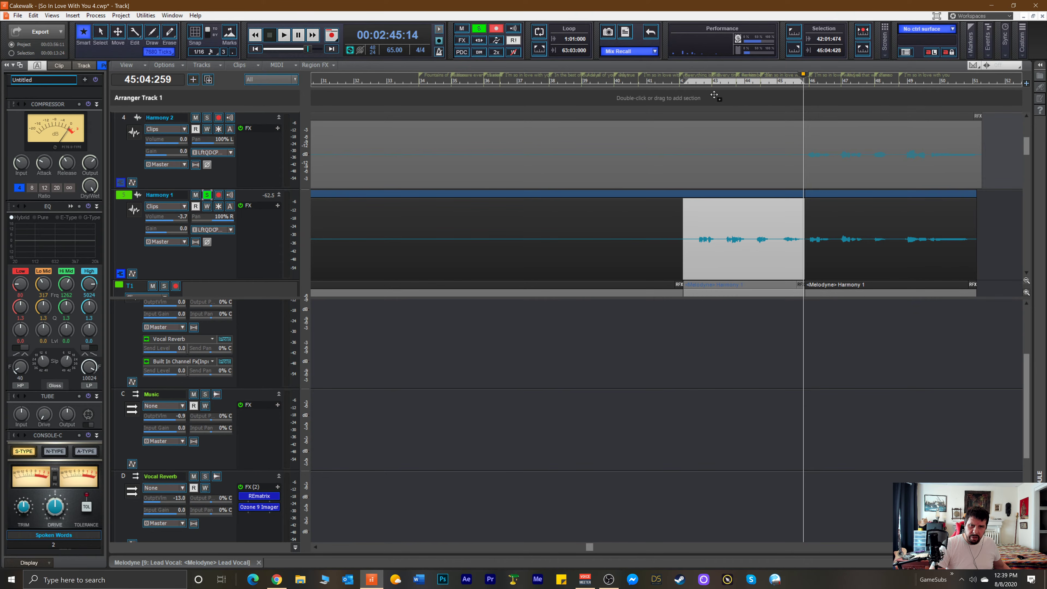
drag(725, 110, 719, 211)
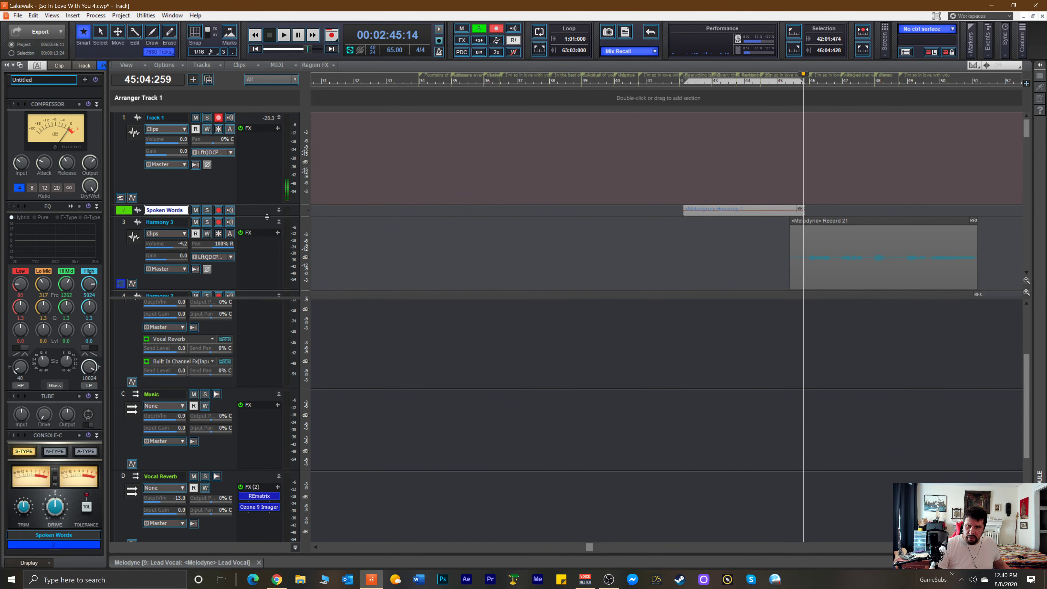
drag(265, 217, 265, 268)
Clear the track solo and set the Spoken Words volume to about -6.3 while playing from the start of its clip.
click(684, 85)
key(space)
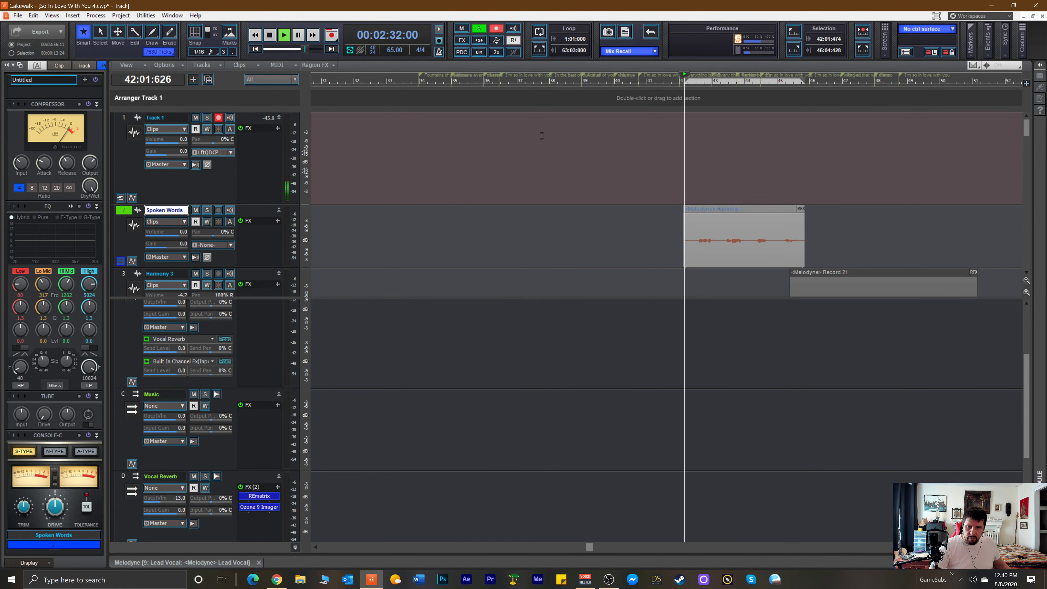
key(space)
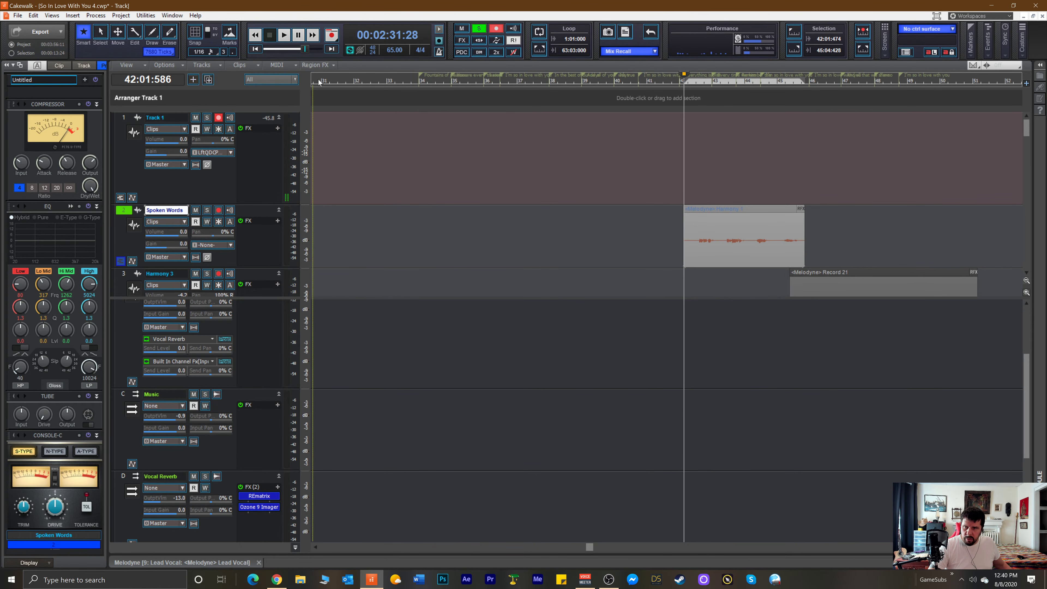
click(478, 28)
key(space)
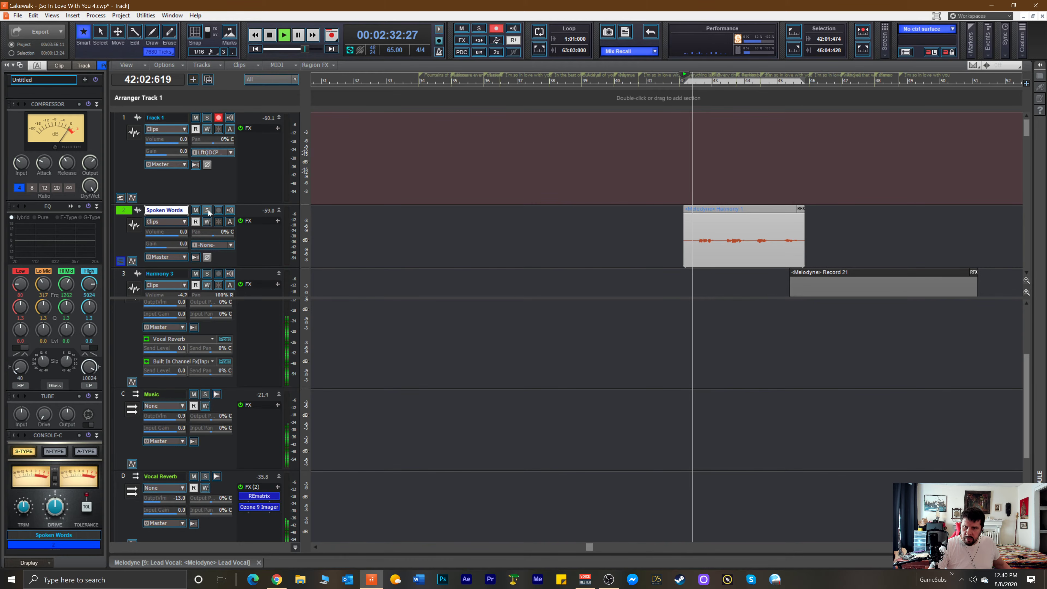
mouse_move(180, 237)
mouse_down()
mouse_move(165, 237)
mouse_move(186, 236)
mouse_up()
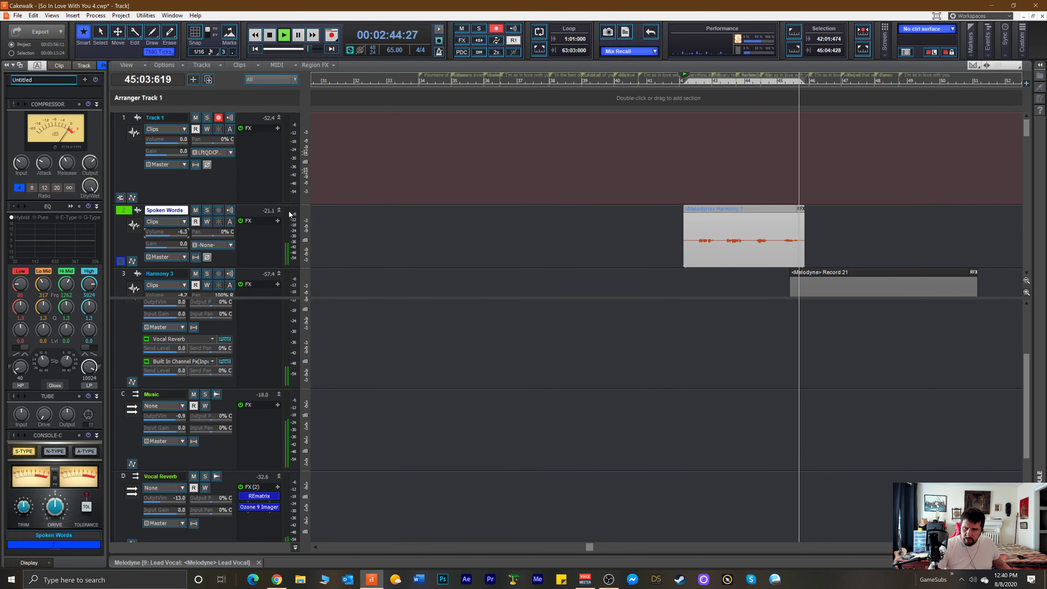
Stop playback and collapse the take lanes of the Harmony 1 track.
key(space)
scroll(429, 211, down, 2)
scroll(454, 208, down, 2)
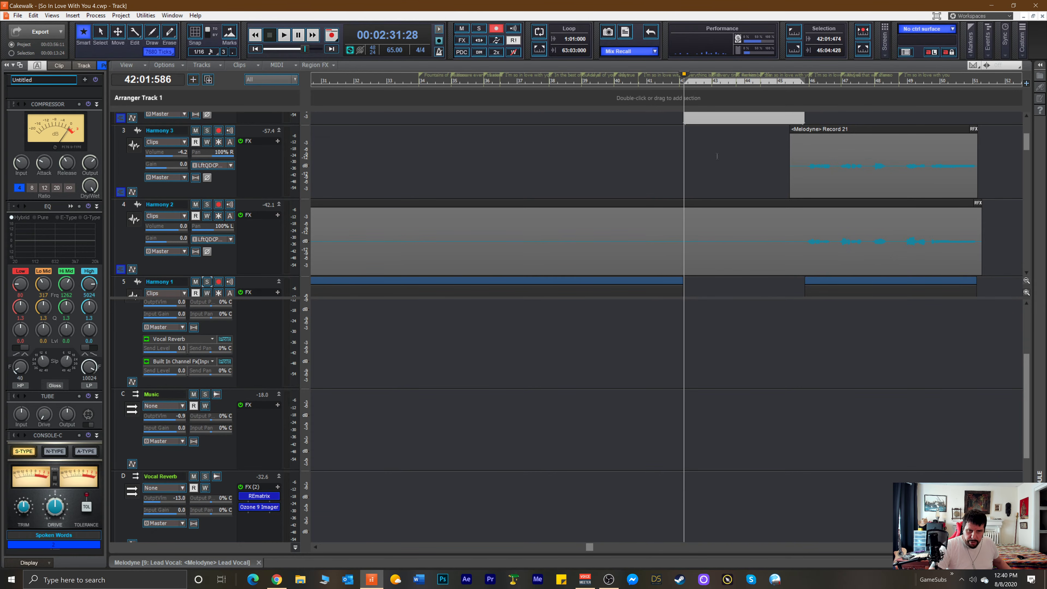
scroll(725, 157, down, 2)
scroll(721, 219, down, 2)
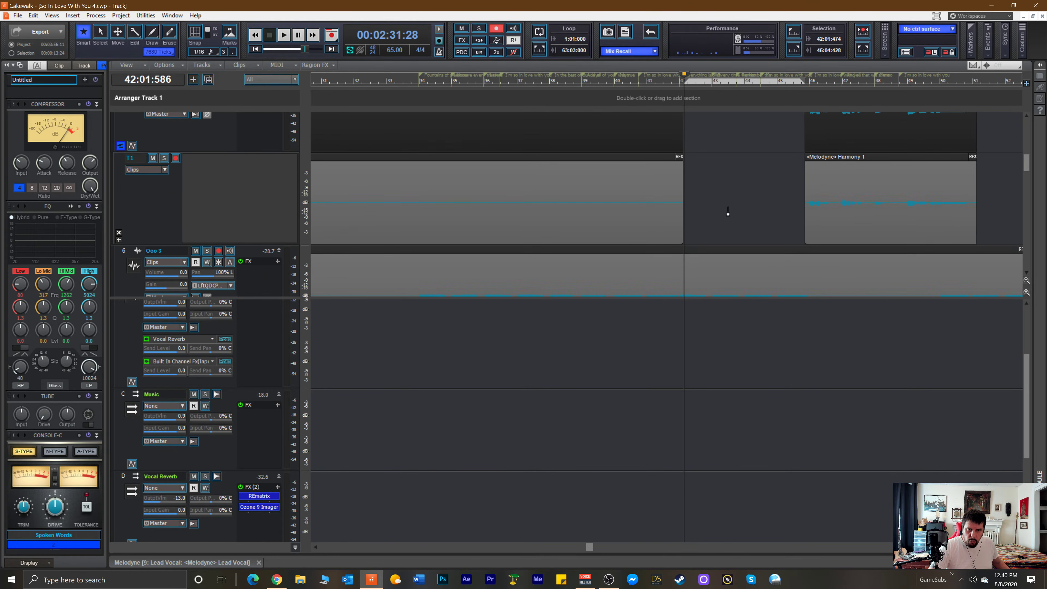
scroll(664, 207, up, 2)
scroll(549, 218, down, 2)
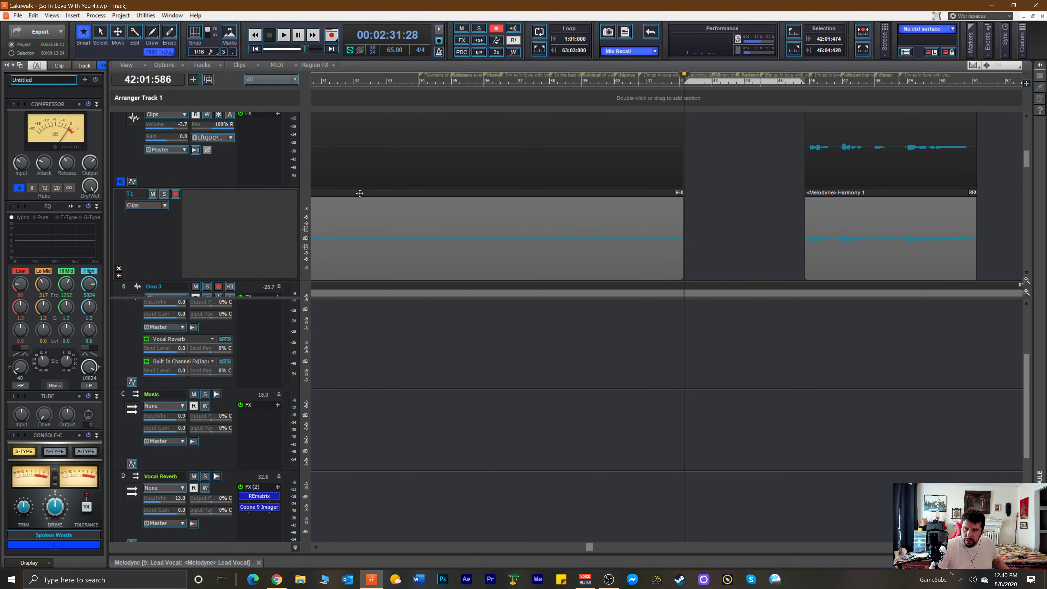
click(120, 181)
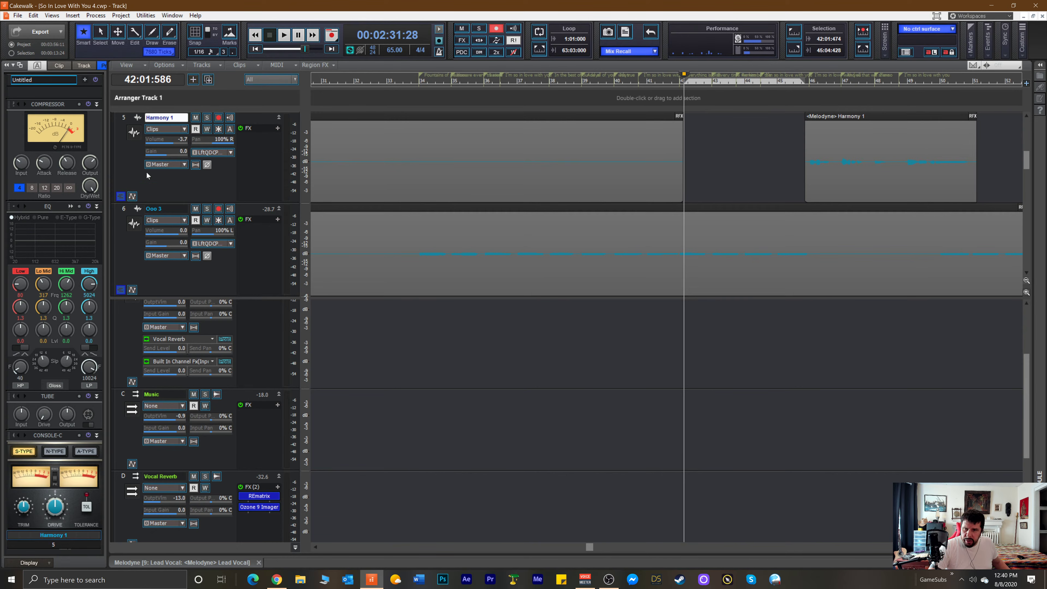
Extend the track area down over the bus pane and bring the start of the song into view.
scroll(148, 175, down, 4)
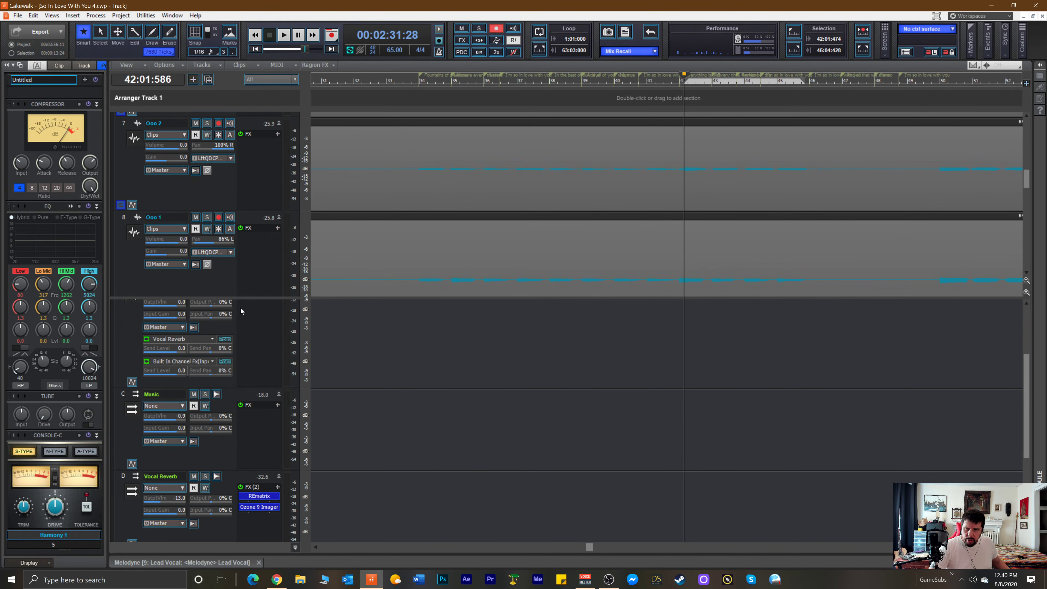
drag(258, 296, 287, 541)
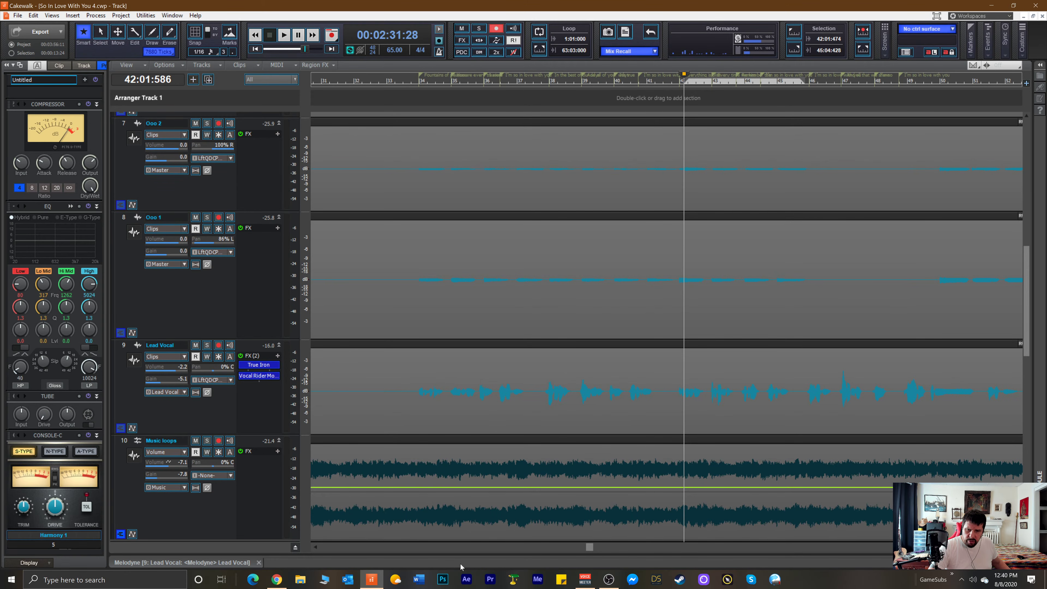
drag(591, 549, 313, 552)
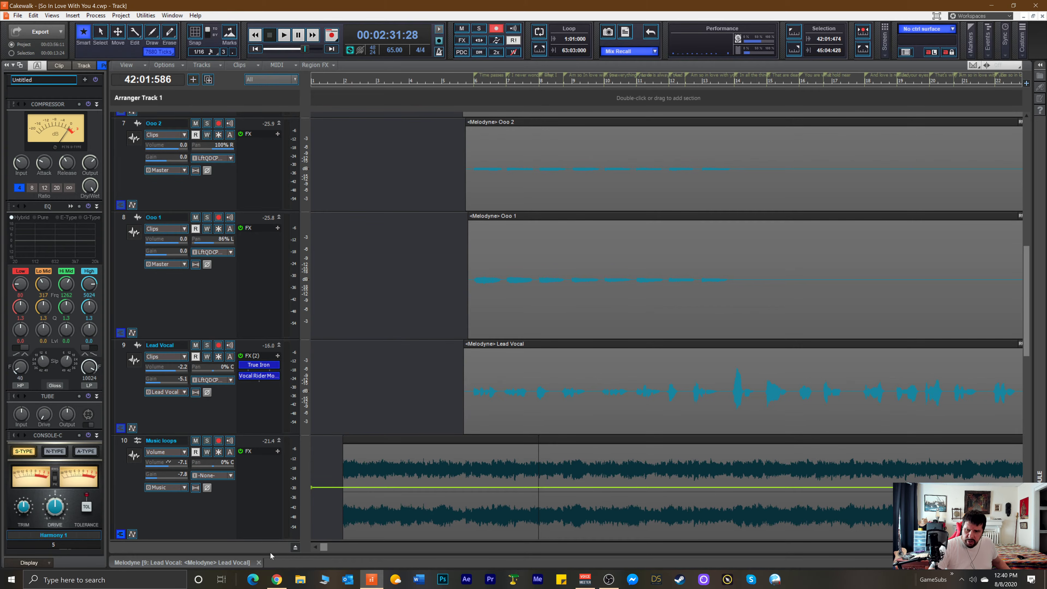
Close the docked Lead Vocal Melodyne editor and open the Spoken Words clip in Melodyne instead.
click(218, 563)
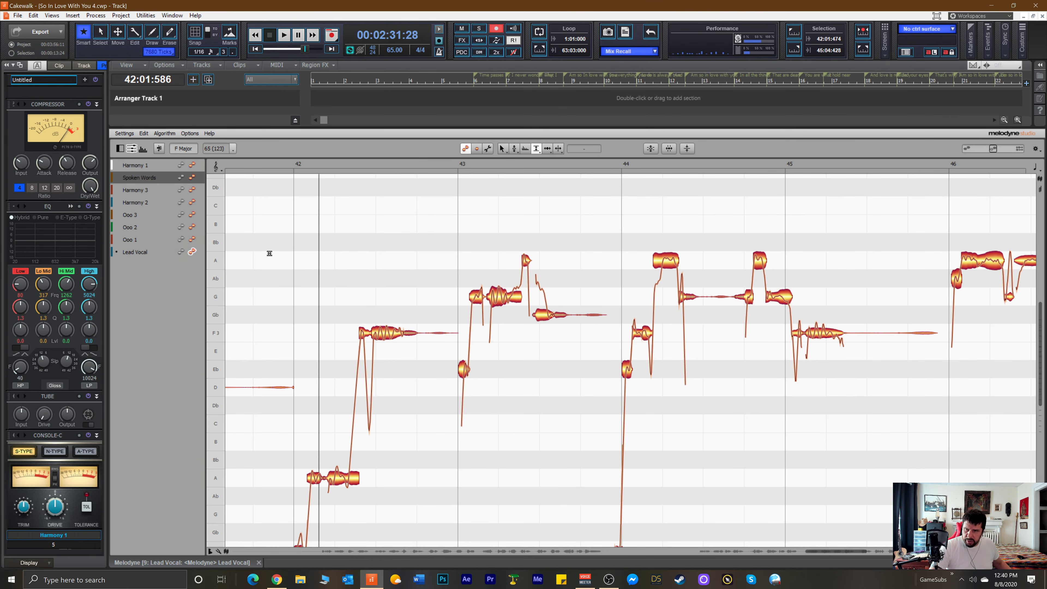
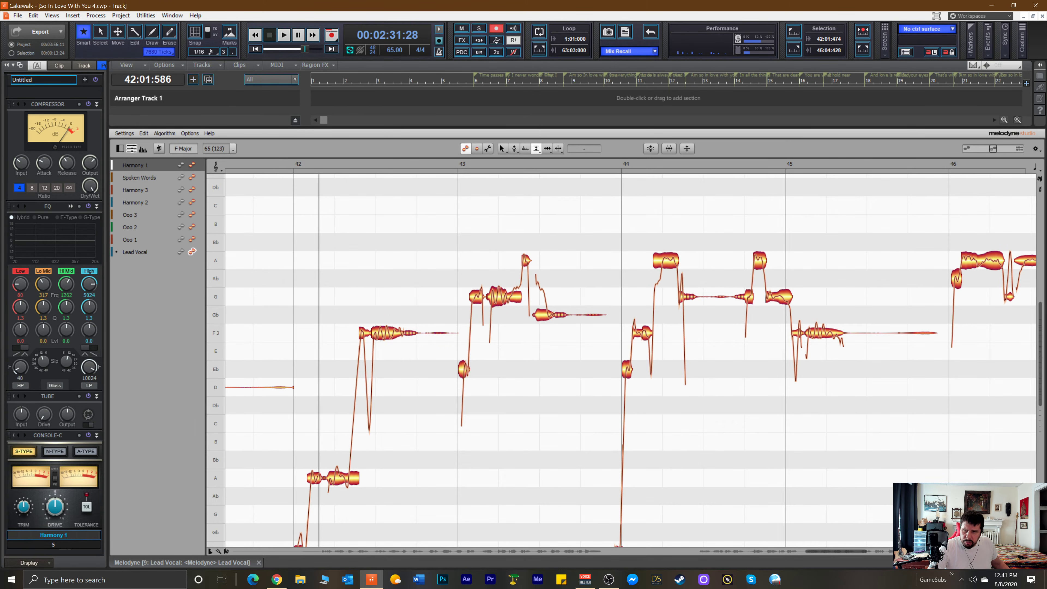
key(d)
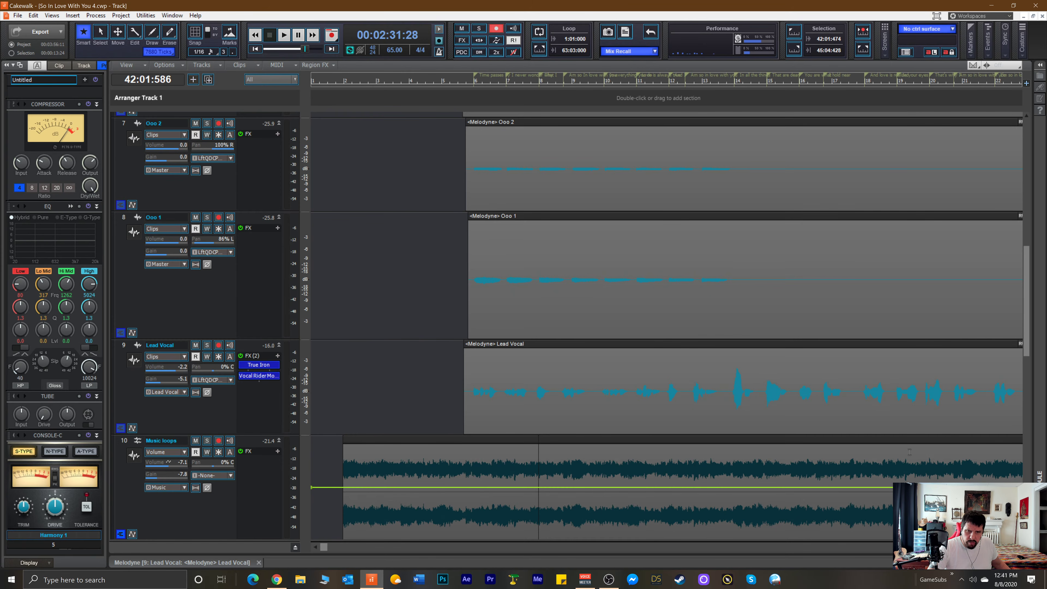
scroll(399, 232, up, 2)
scroll(399, 233, up, 6)
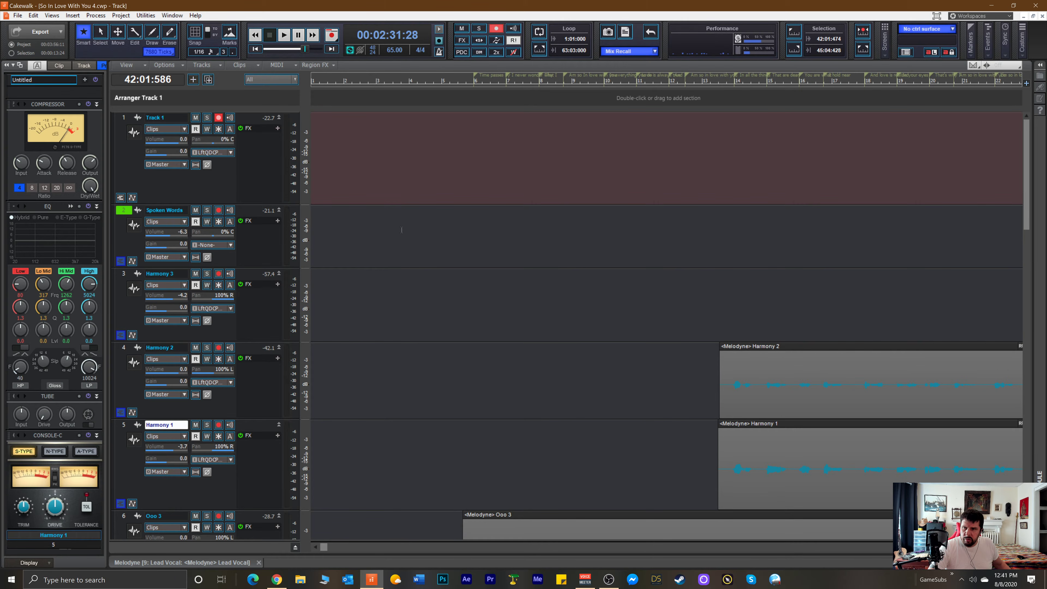
scroll(402, 229, down, 2)
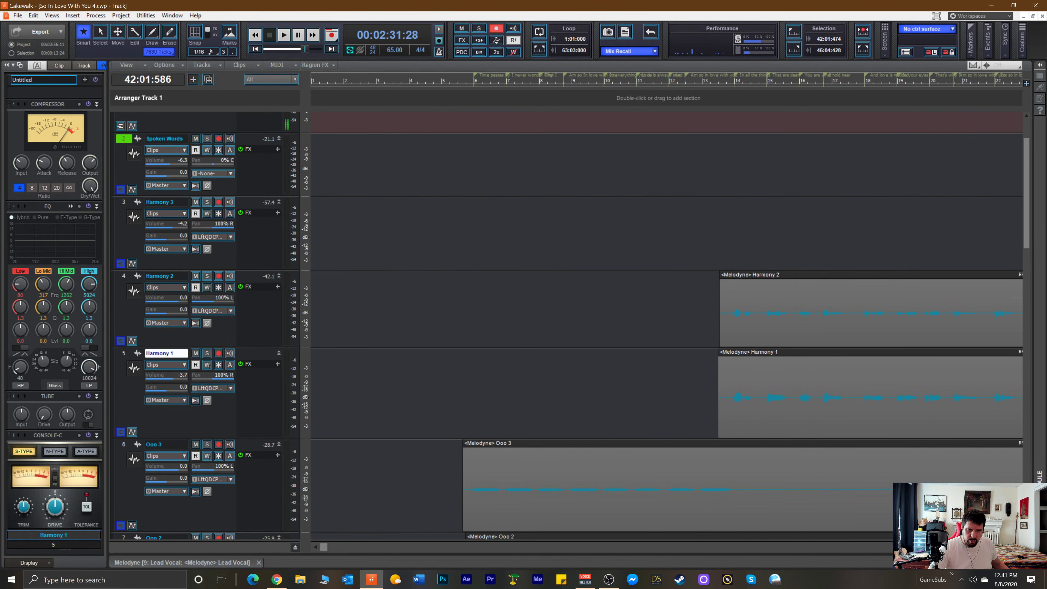
key(ctrl+Left)
key(ctrl+Left)
key(ctrl+Left)
key(ctrl+Left)
key(ctrl+Left)
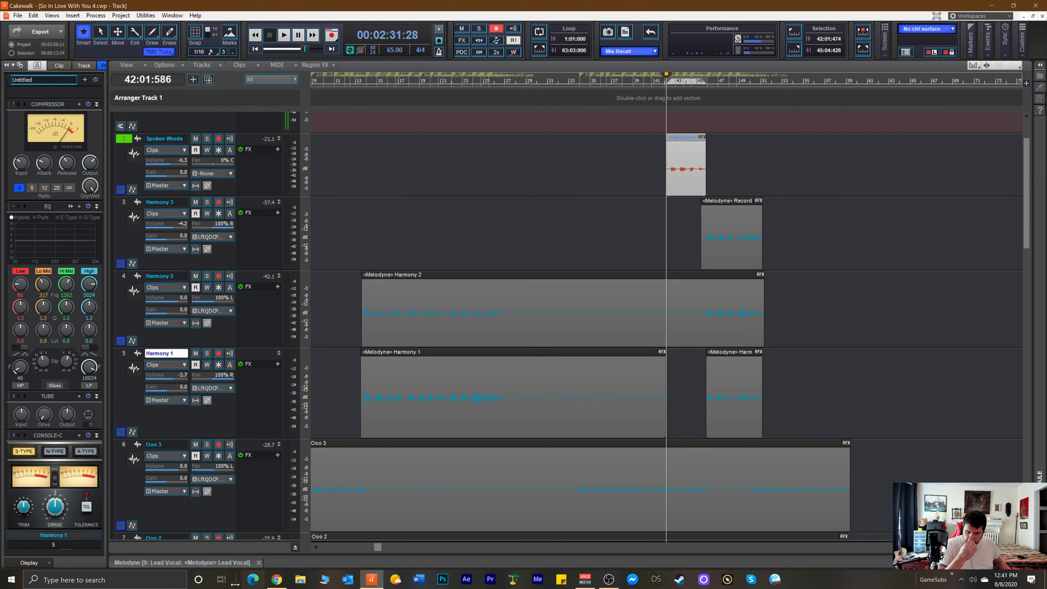
click(258, 562)
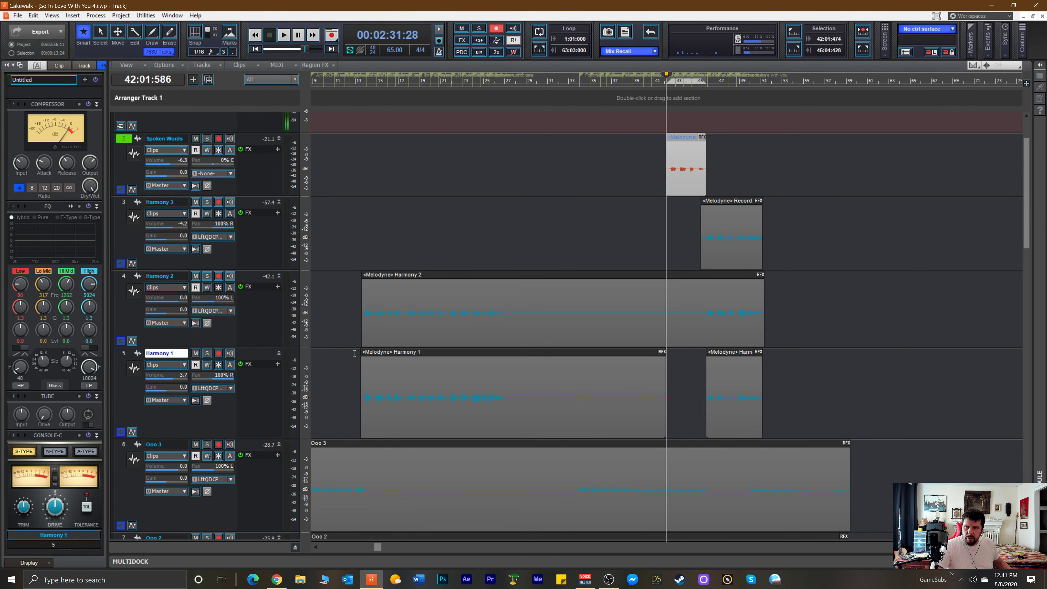
click(681, 180)
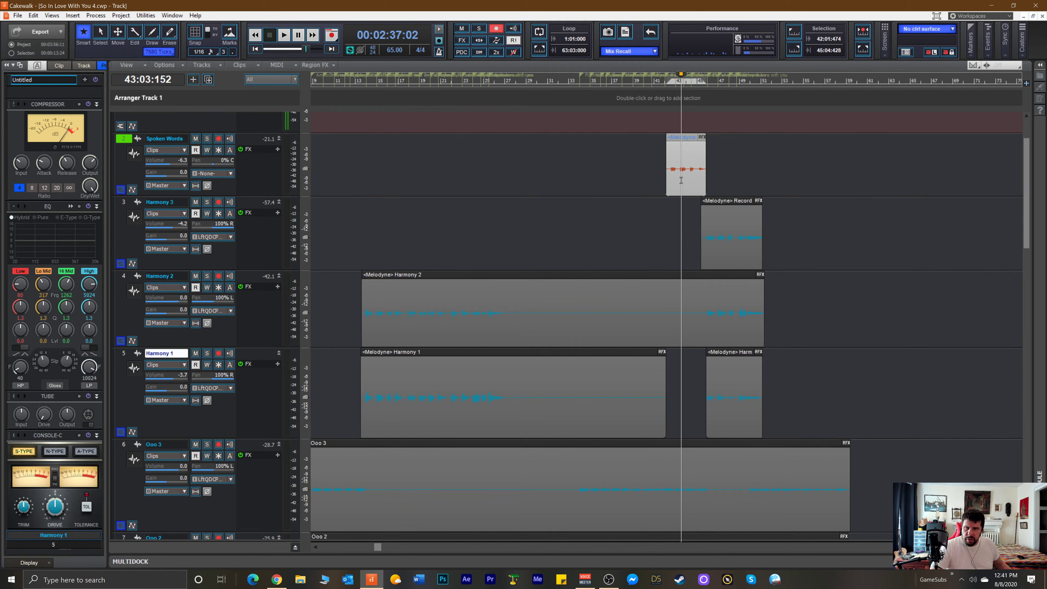
double_click(681, 180)
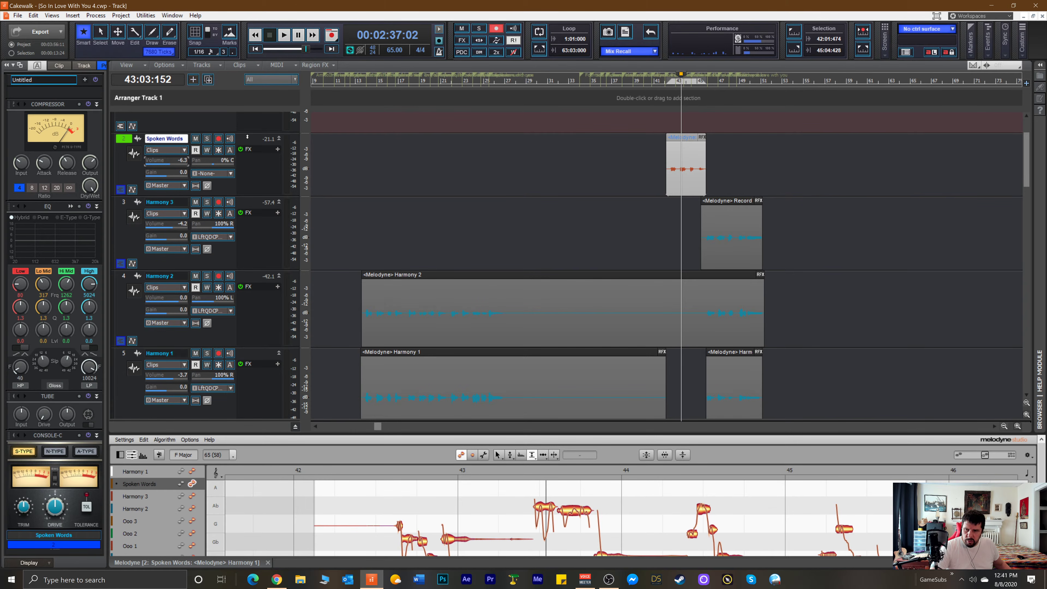
Move Harmony 1 below Spoken Words in Melodyne's track list and maximize the Melodyne editor.
scroll(228, 201, down, 2)
scroll(230, 200, up, 3)
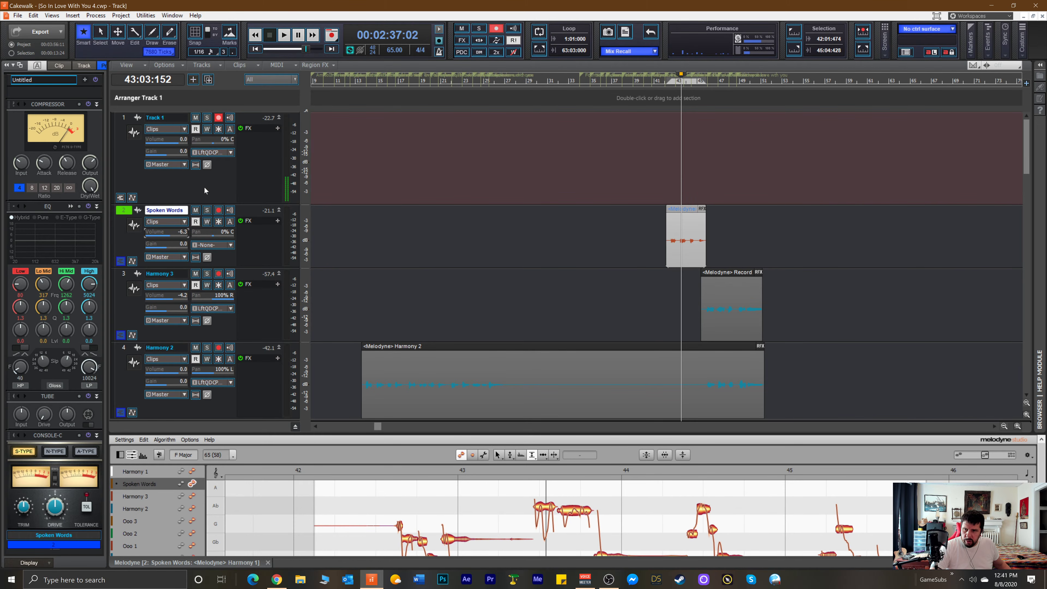
scroll(211, 188, down, 1)
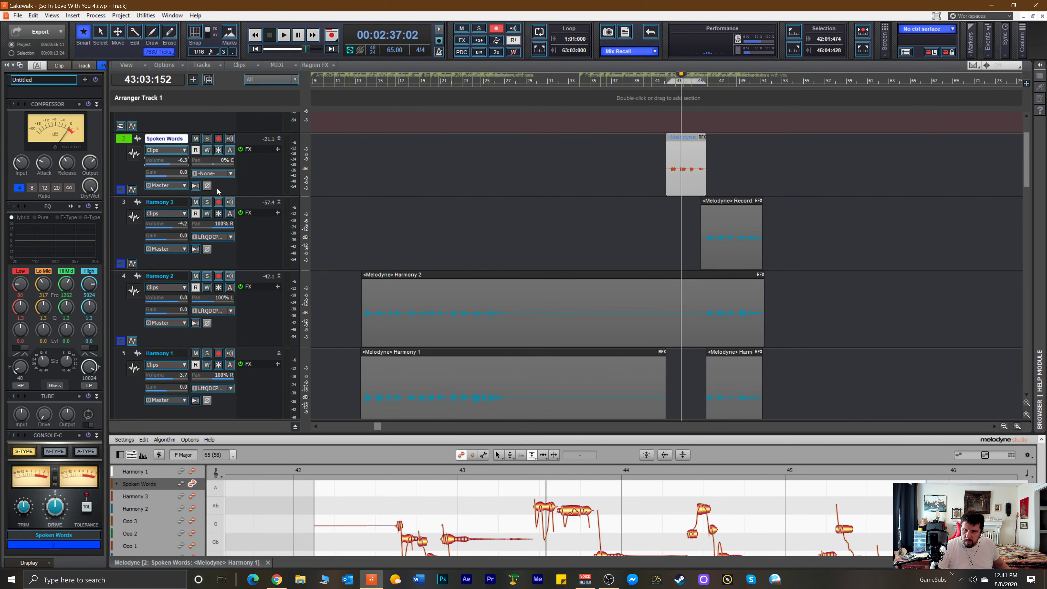
scroll(216, 188, down, 1)
drag(129, 473, 134, 497)
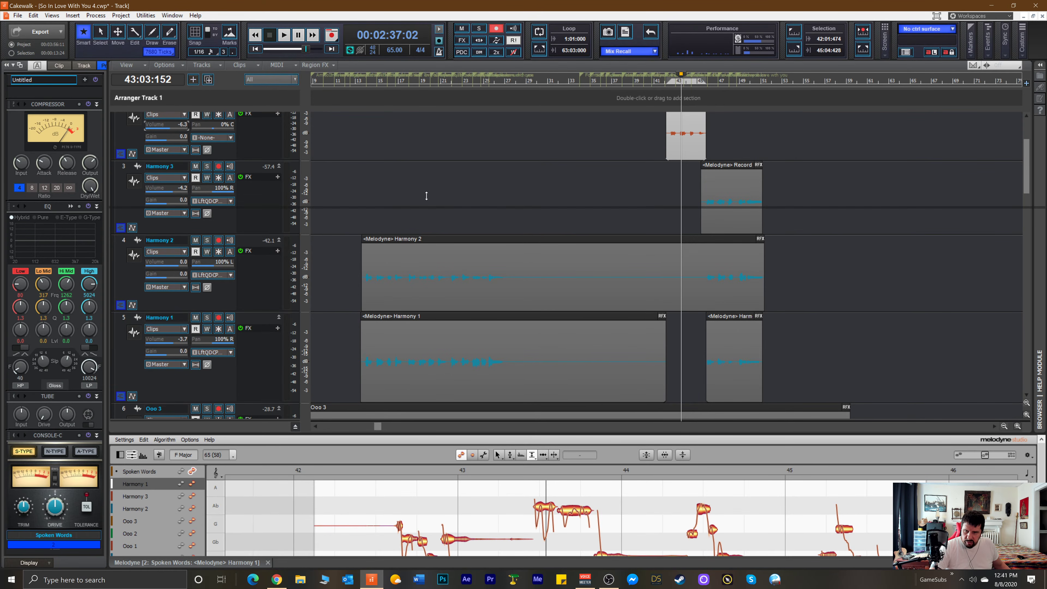
key(ctrl+shift+d)
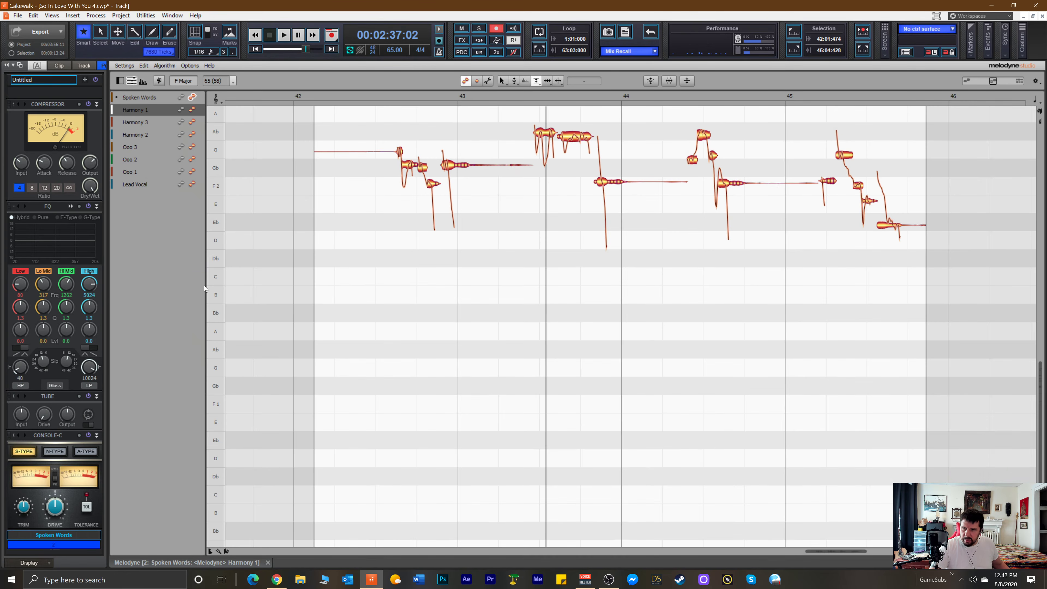
Display the notes of Ooo 1, Ooo 2 and Ooo 3 together for editing, from around bar 6.
click(191, 173)
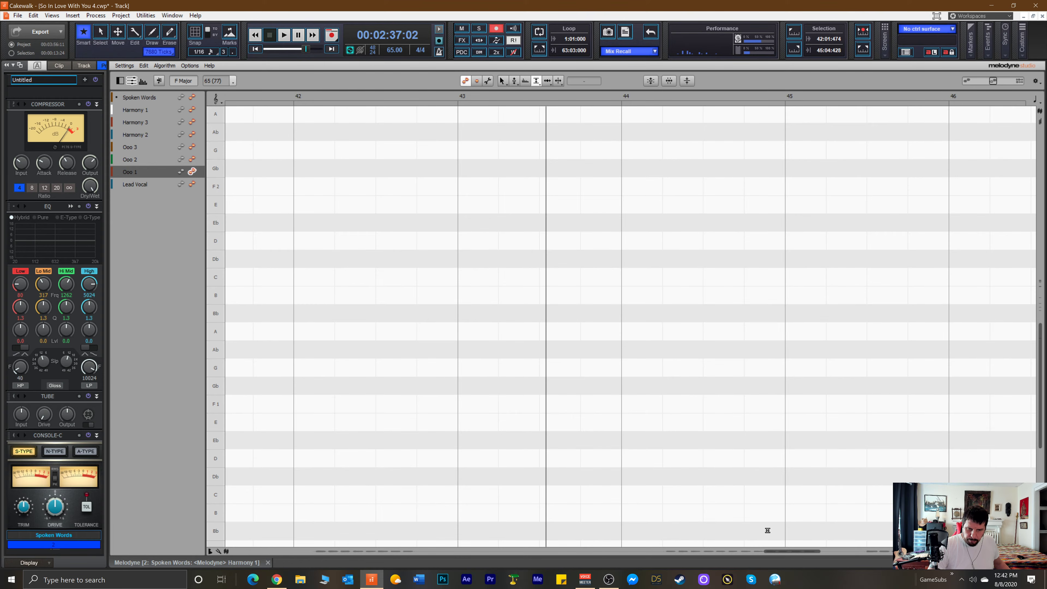
drag(782, 551, 335, 551)
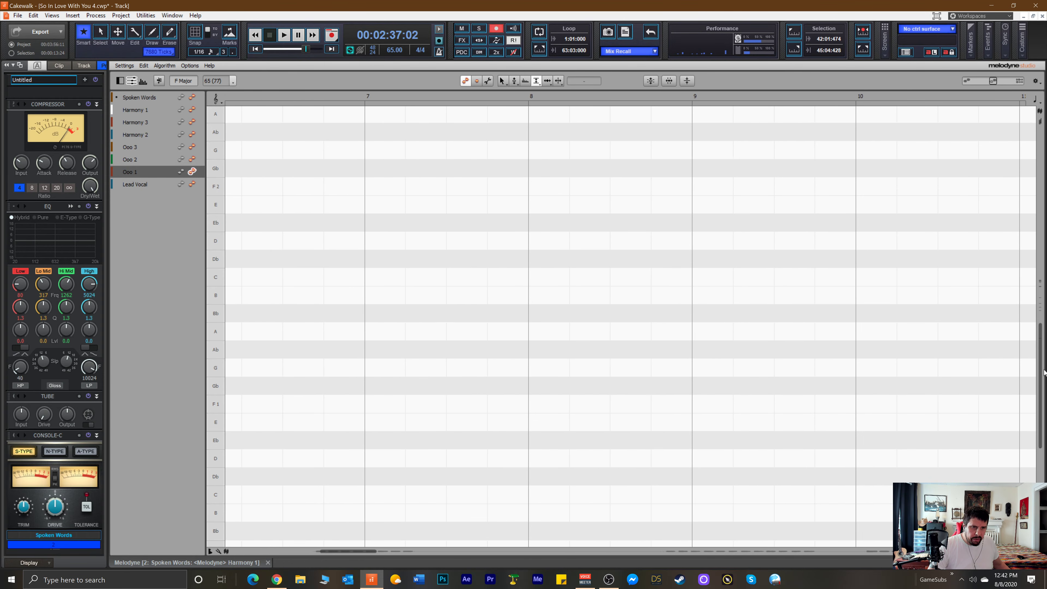
drag(1042, 371, 1043, 269)
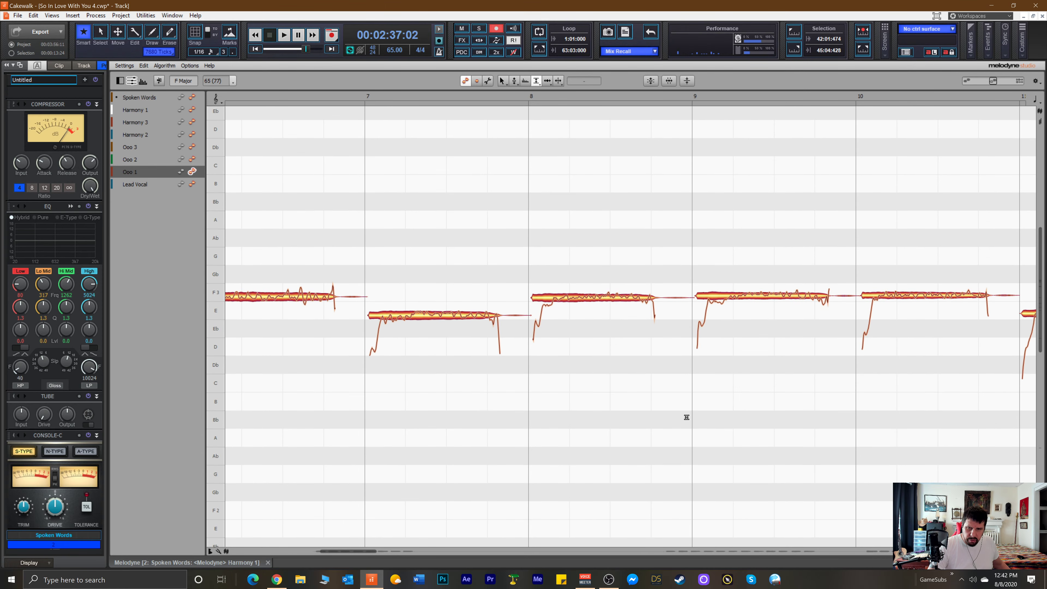
mouse_move(372, 552)
mouse_down()
mouse_move(341, 560)
mouse_move(369, 551)
mouse_up()
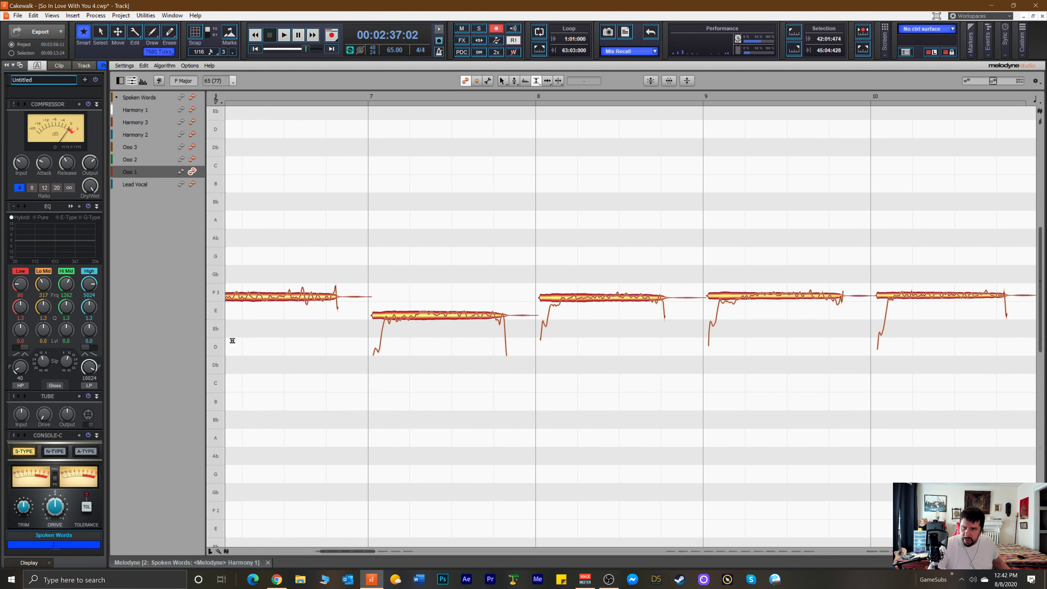
click(192, 159)
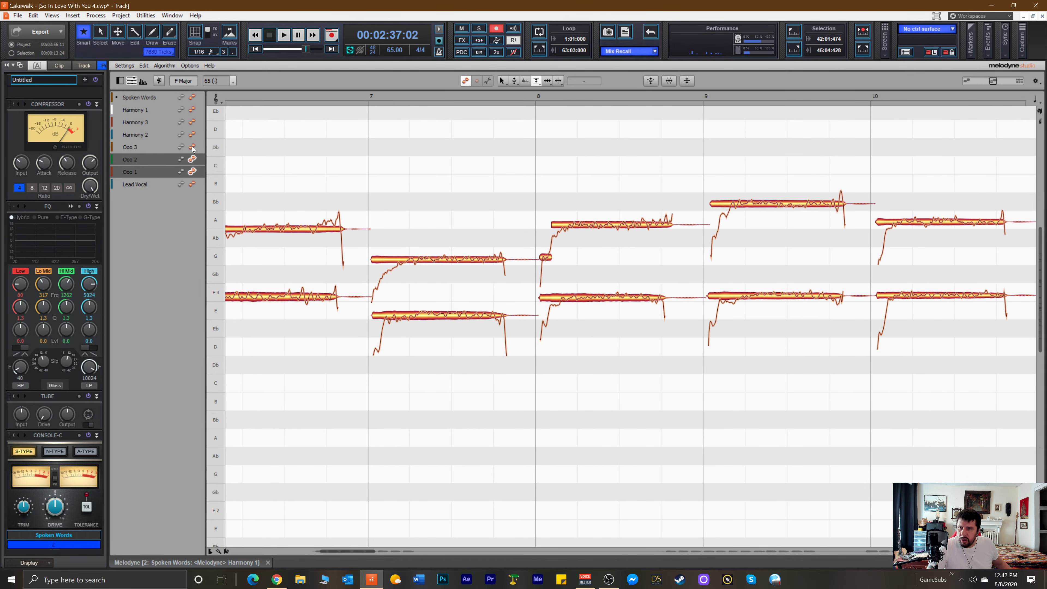
click(192, 147)
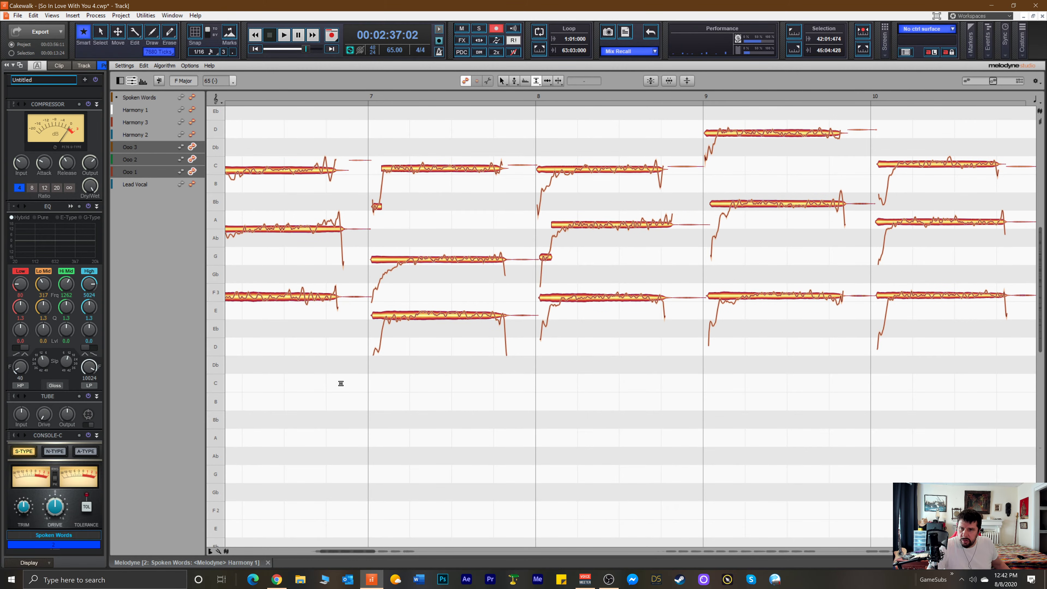
drag(353, 552, 333, 554)
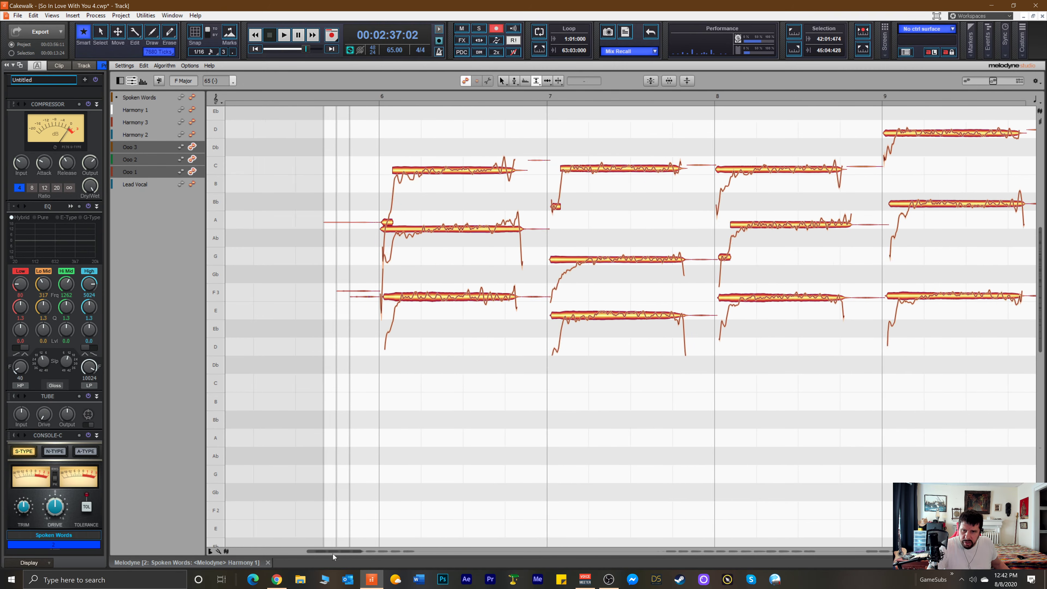
drag(378, 186, 458, 324)
key(Delete)
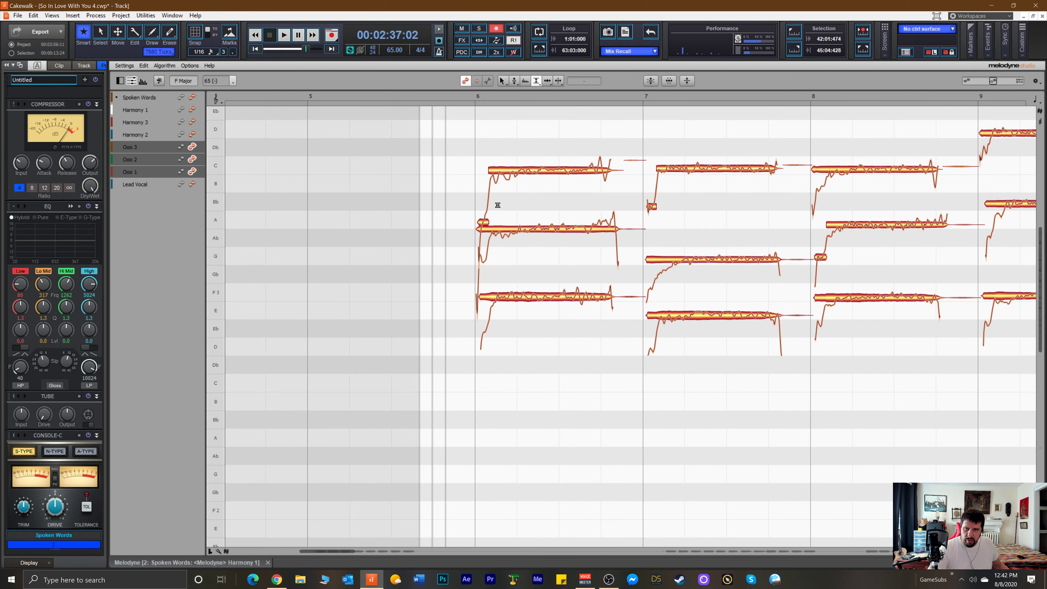
right_click(456, 194)
click(445, 195)
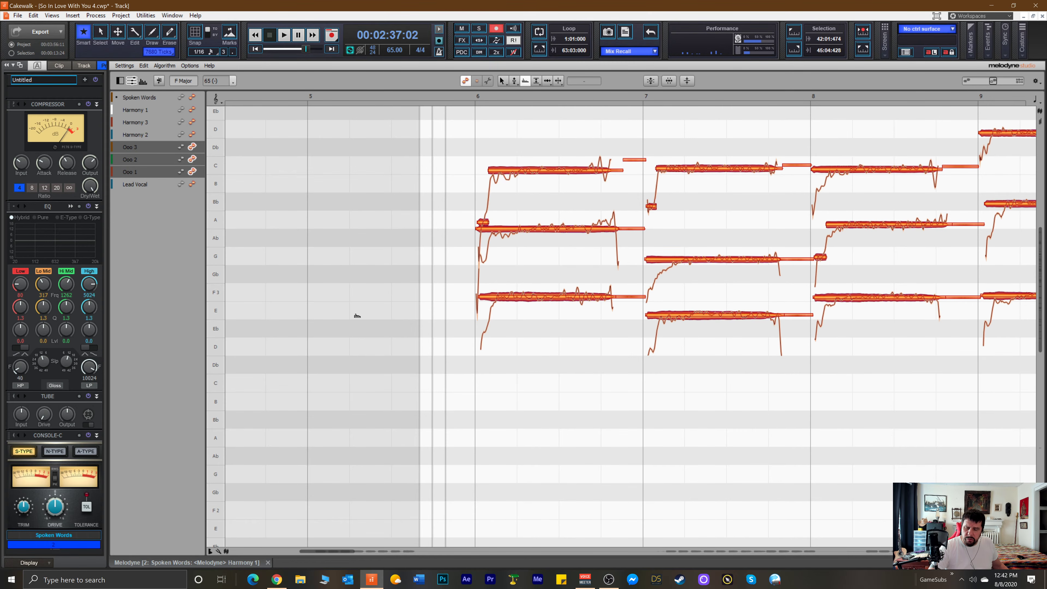
click(361, 307)
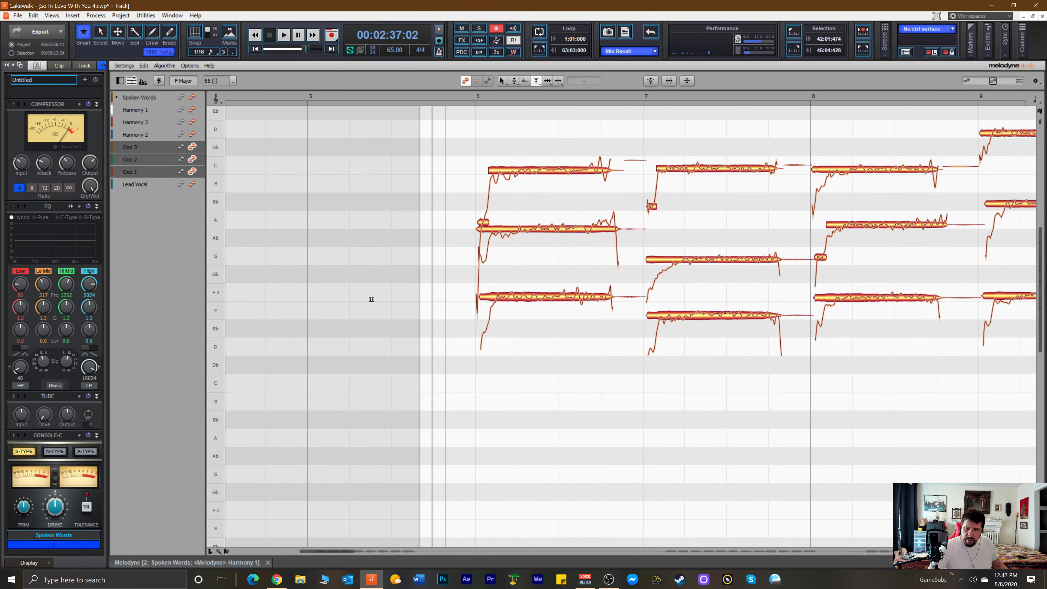
With the Note Separation tool, split the sliding onsets from the Ooo 2 and Ooo 1 notes at bar 6.
key(ctrl+a)
click(430, 211)
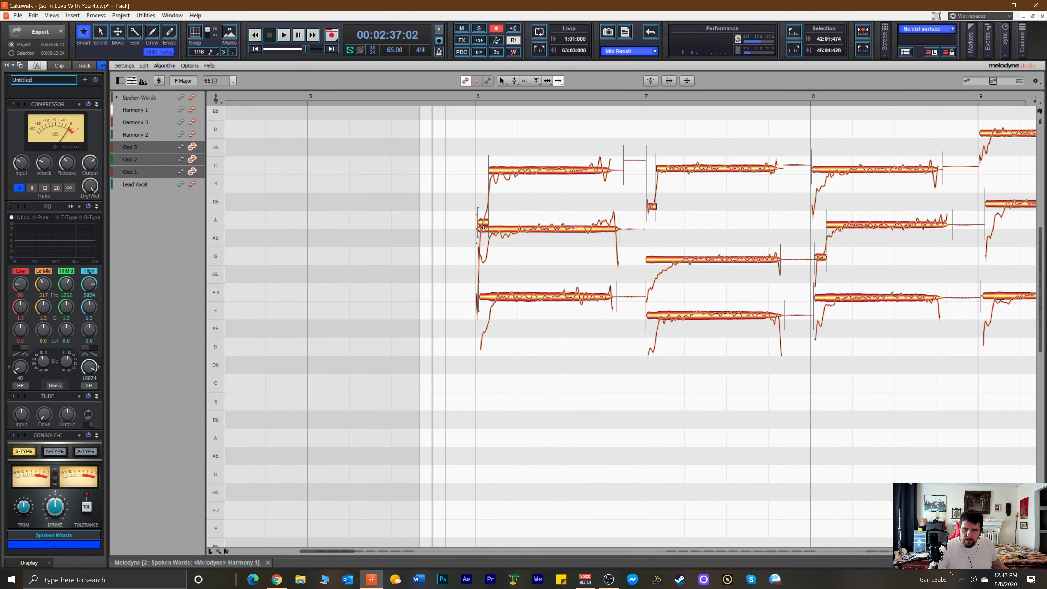
click(492, 231)
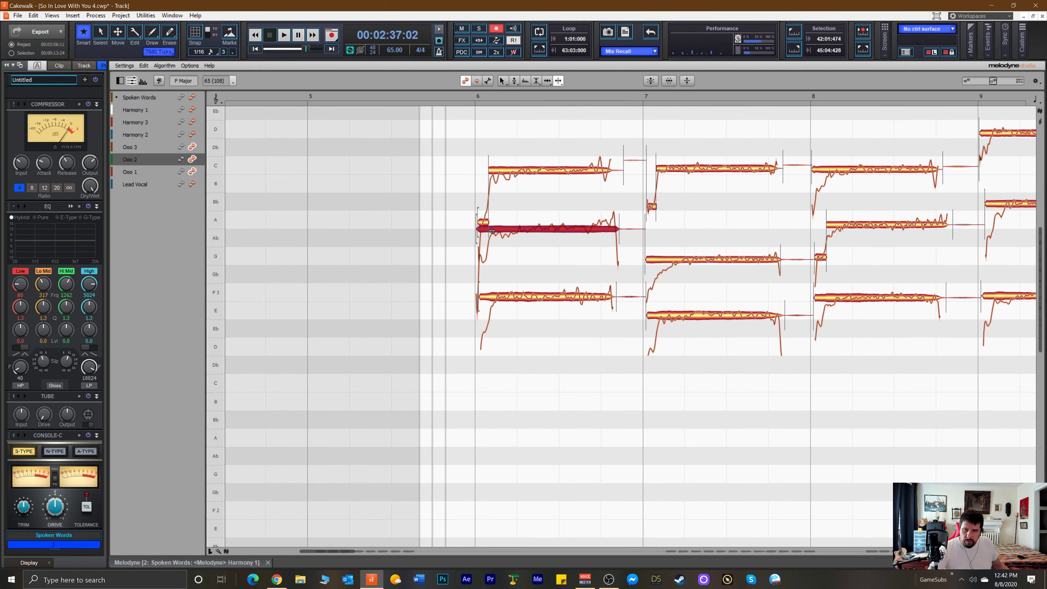
drag(492, 232, 494, 334)
click(493, 299)
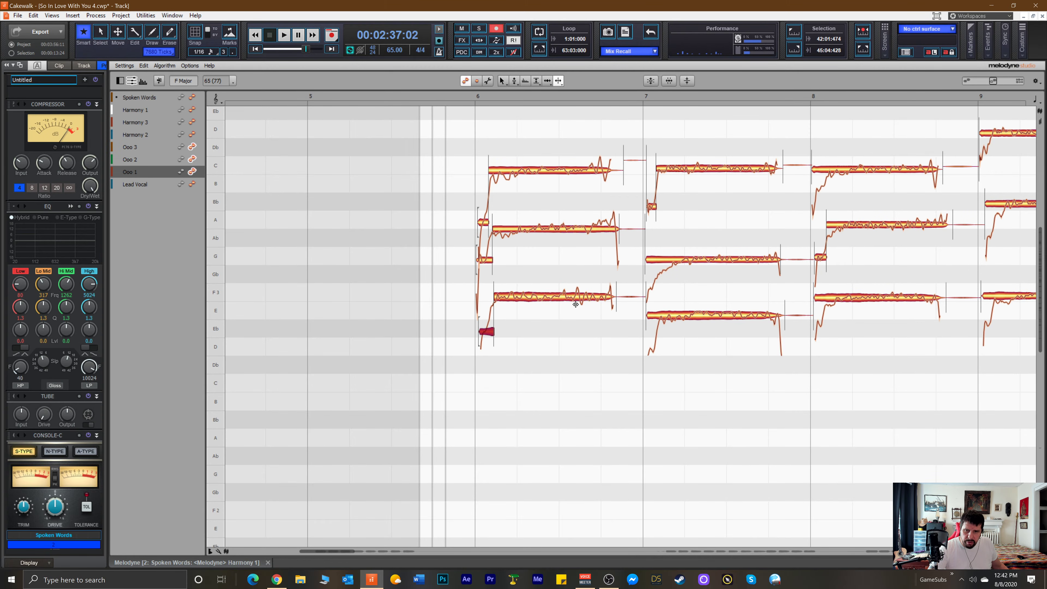
Split the sliding onsets from the Ooo 1 and Ooo 2 notes at the start of bar 7.
double_click(660, 319)
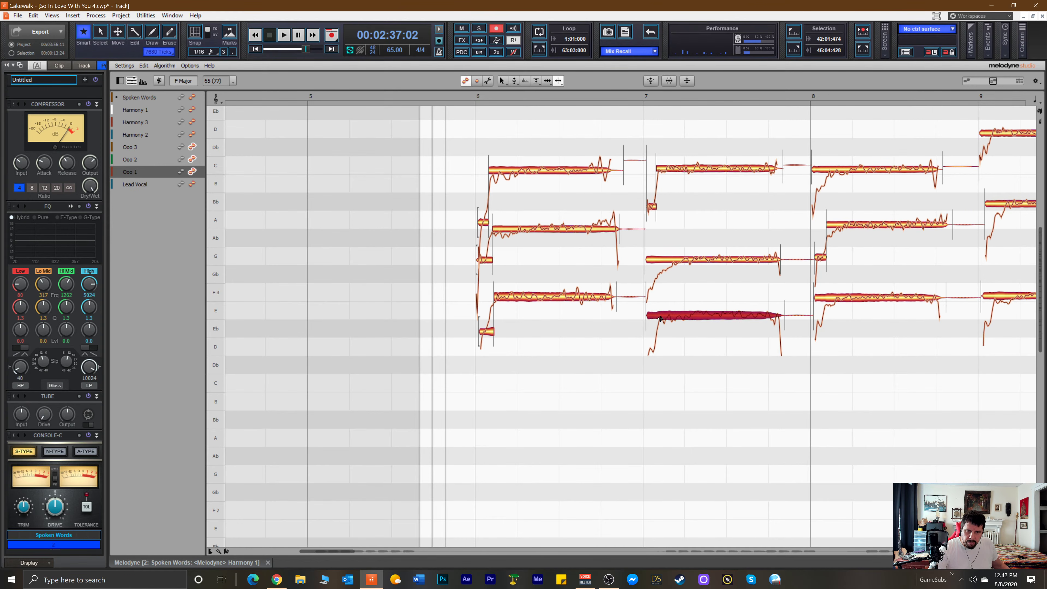
click(664, 262)
double_click(664, 261)
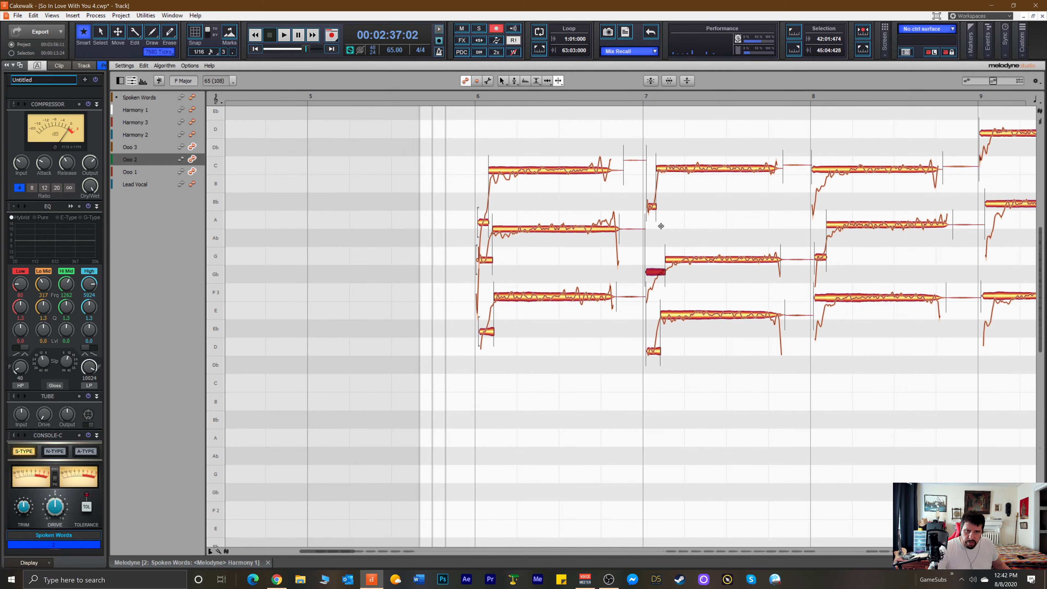
Split the sliding onsets from the Ooo 3 and Ooo 1 notes at the start of bar 8.
click(828, 166)
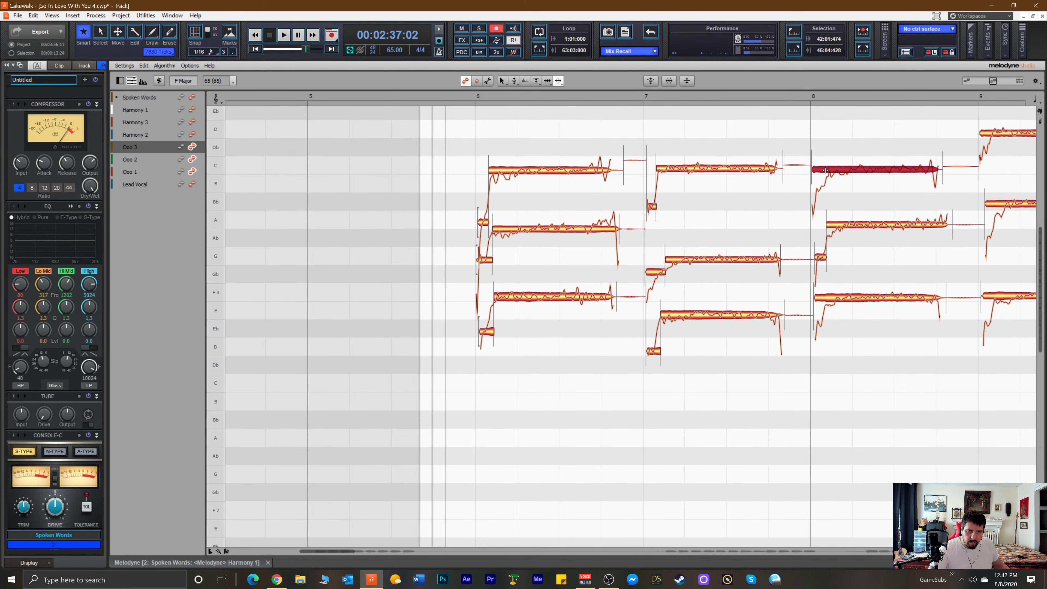
double_click(826, 170)
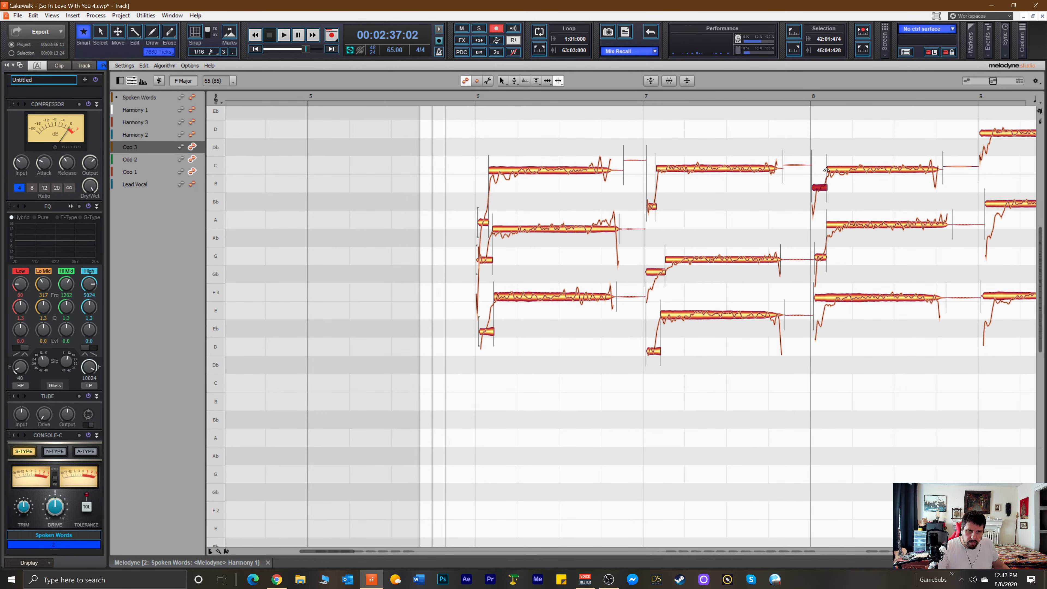
click(832, 302)
double_click(832, 302)
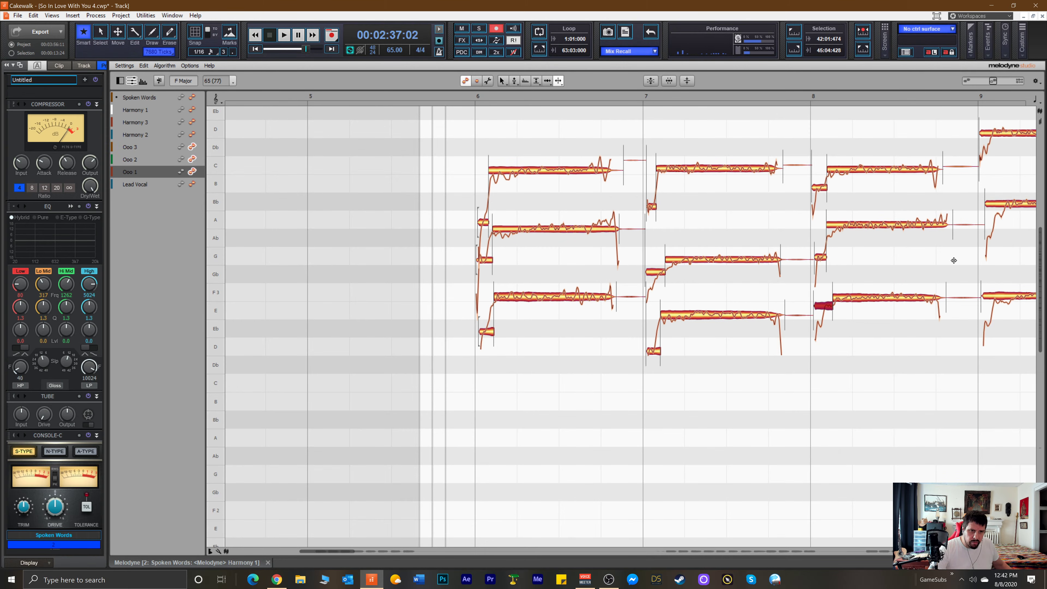
Separate the rising onsets from the sustained Ooo 1, Ooo 2 and Ooo 3 notes at bar 9.
click(995, 298)
double_click(996, 297)
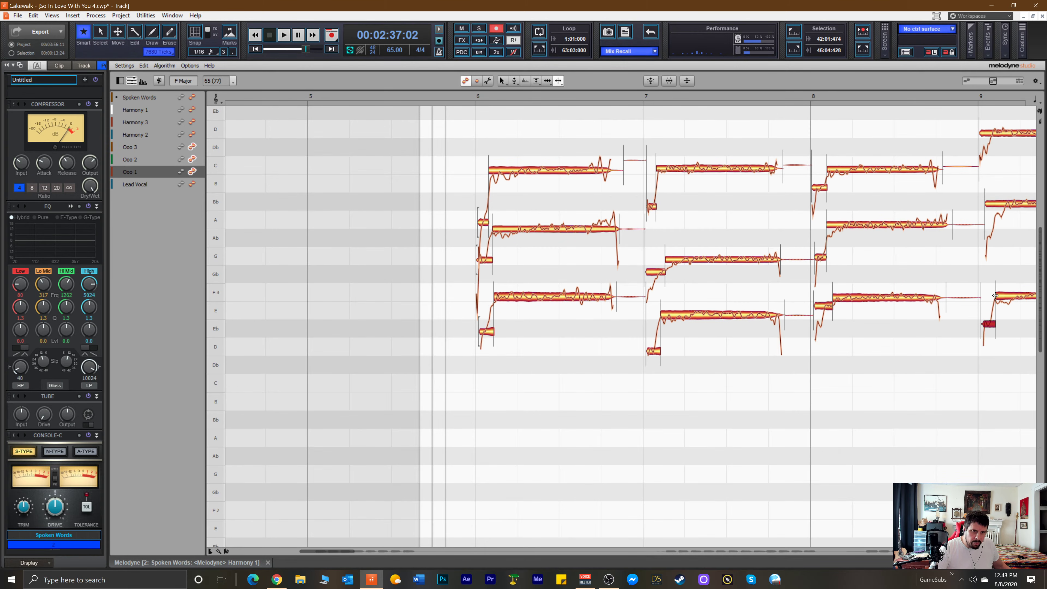
click(998, 205)
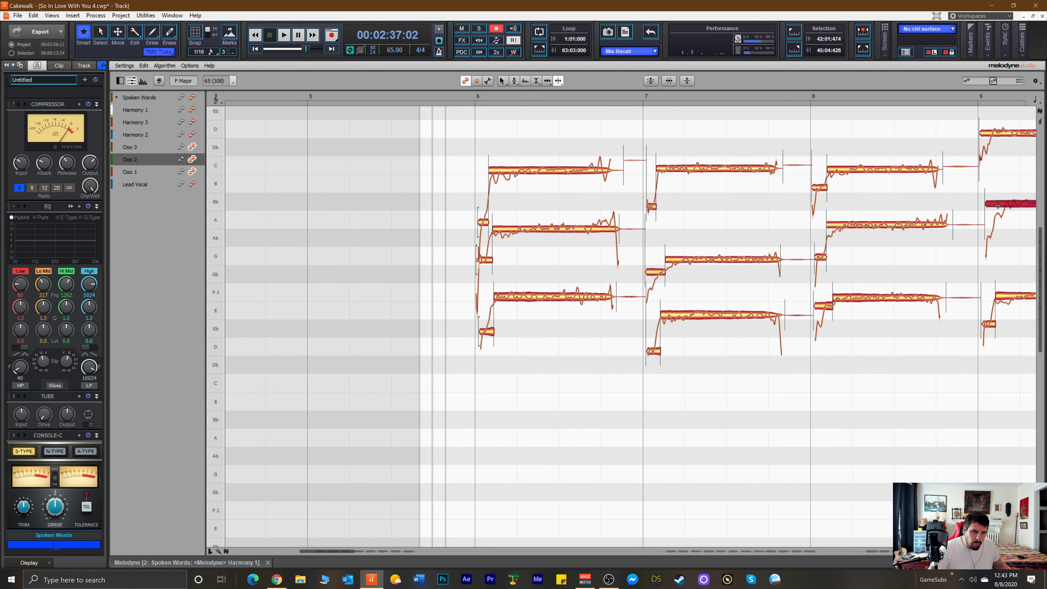
double_click(998, 206)
click(990, 136)
double_click(991, 136)
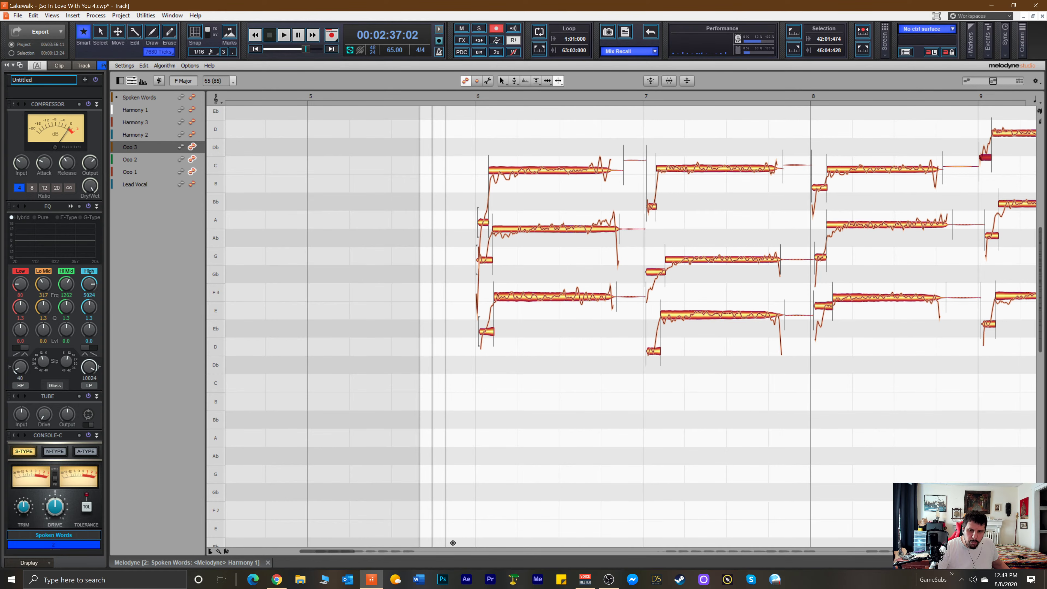
Cut the sliding onsets off the Ooo 1, Ooo 2 and Ooo 3 notes at the start of bar 10.
drag(343, 551, 382, 551)
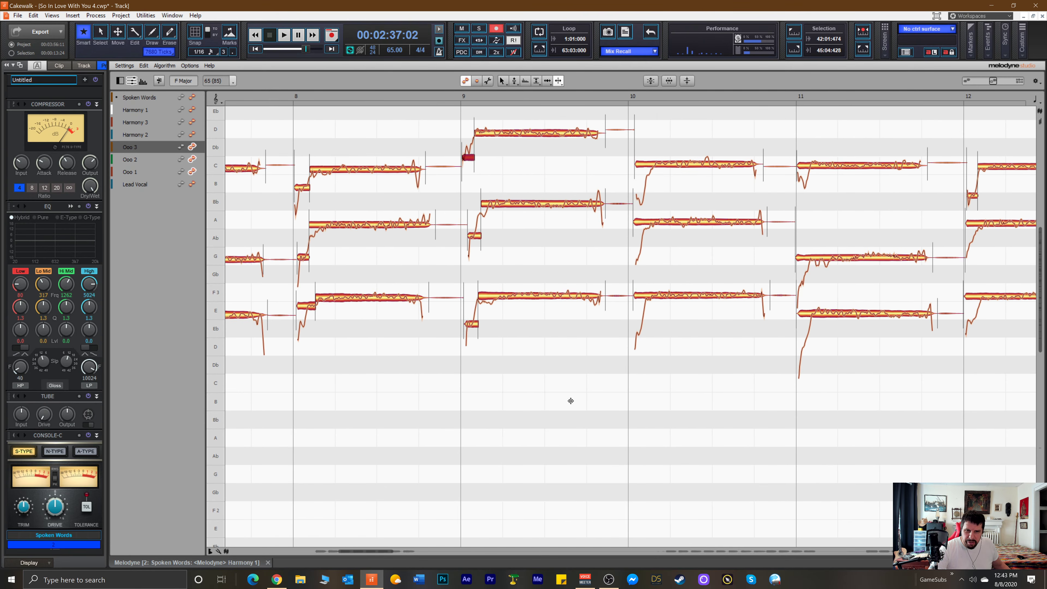
click(645, 297)
double_click(645, 295)
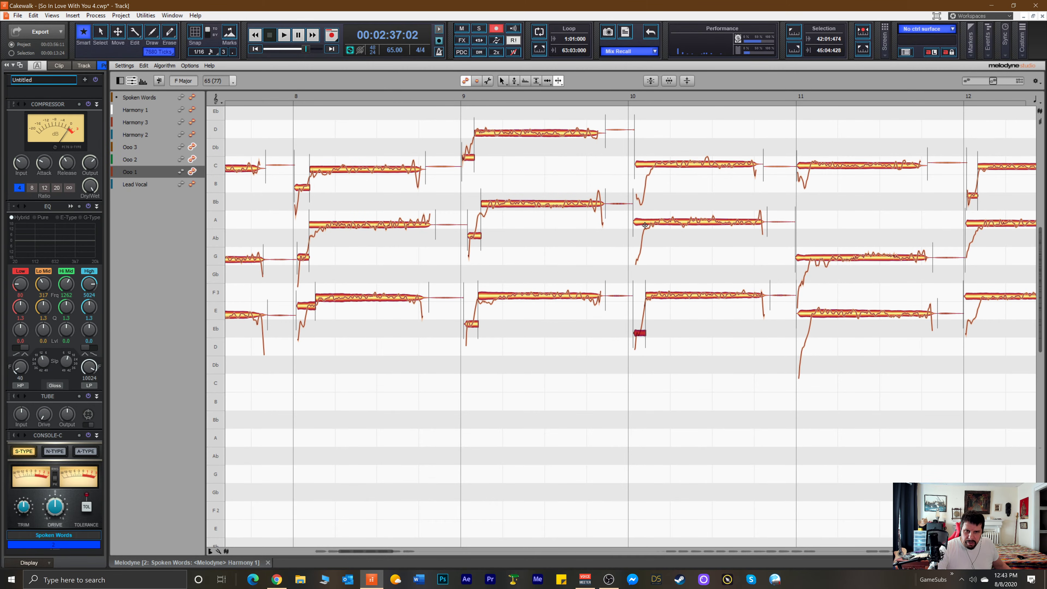
click(645, 224)
double_click(645, 223)
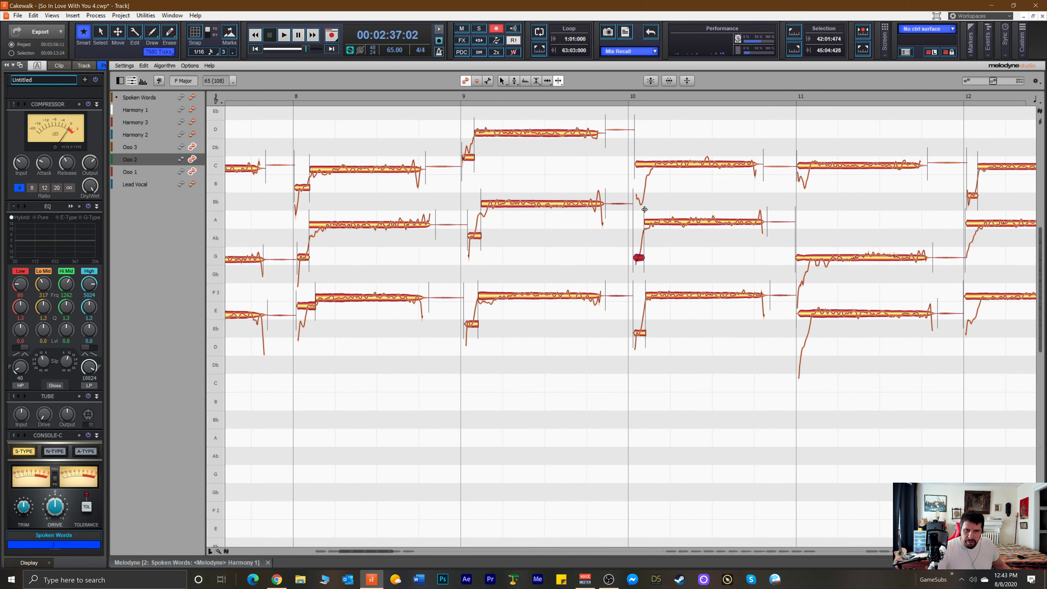
click(646, 166)
double_click(647, 165)
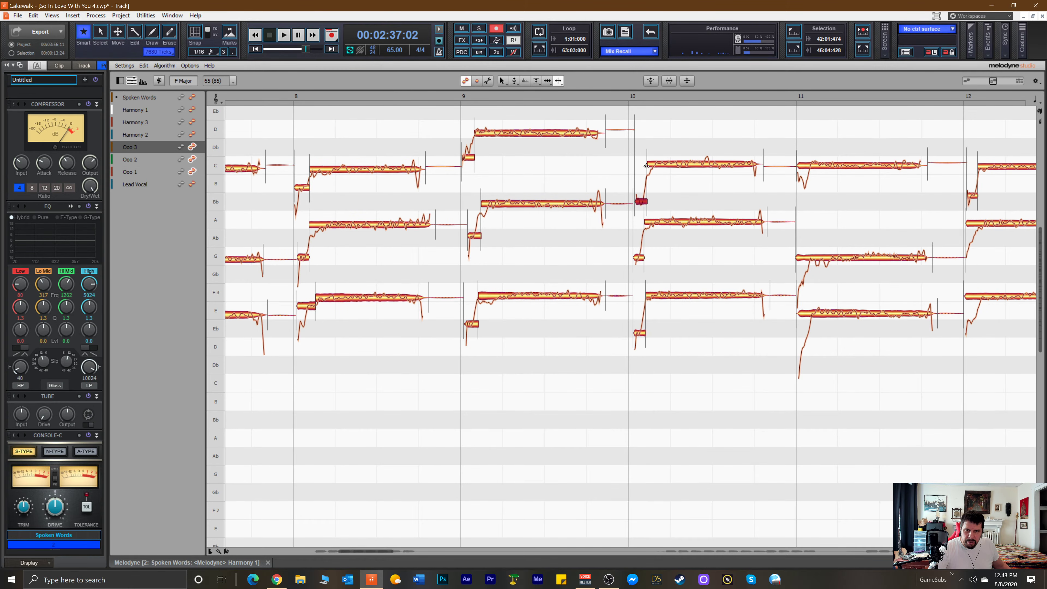
Split the onset slides from the Ooo 3, Ooo 2 and Ooo 1 notes at bar 11.
click(811, 166)
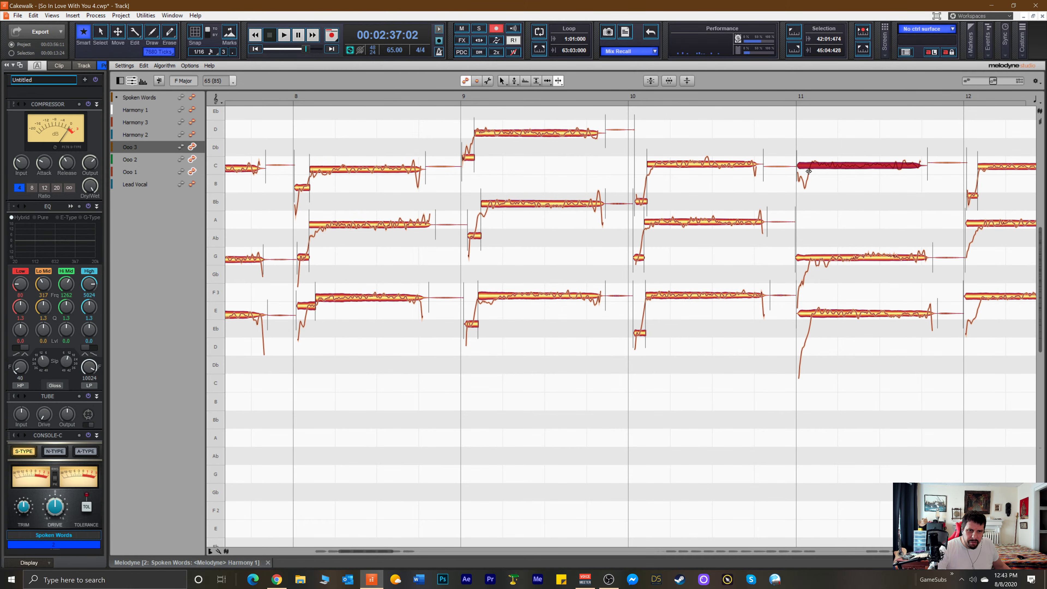
double_click(811, 169)
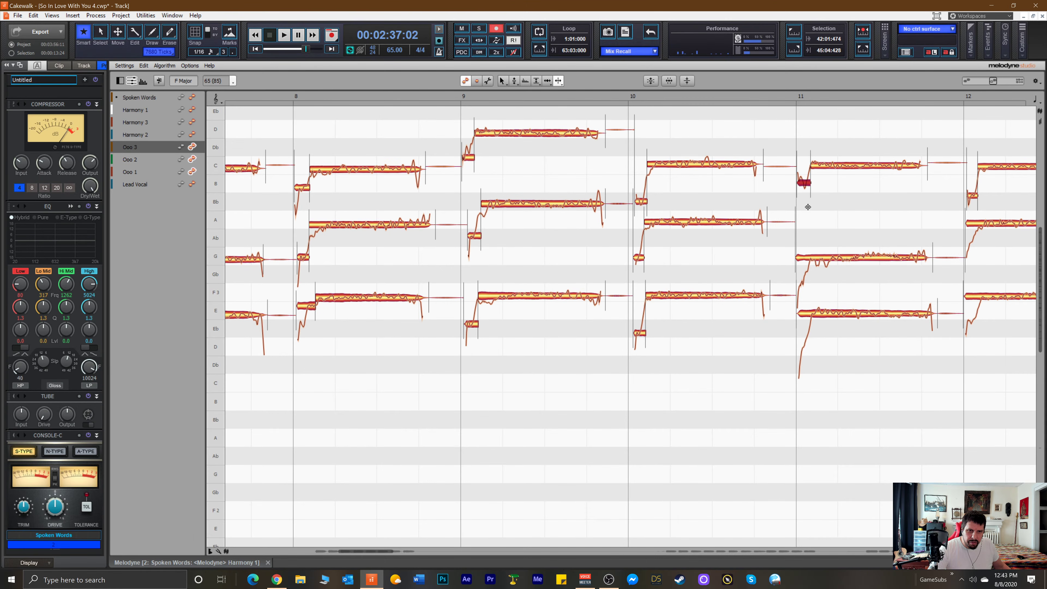
click(810, 260)
double_click(811, 275)
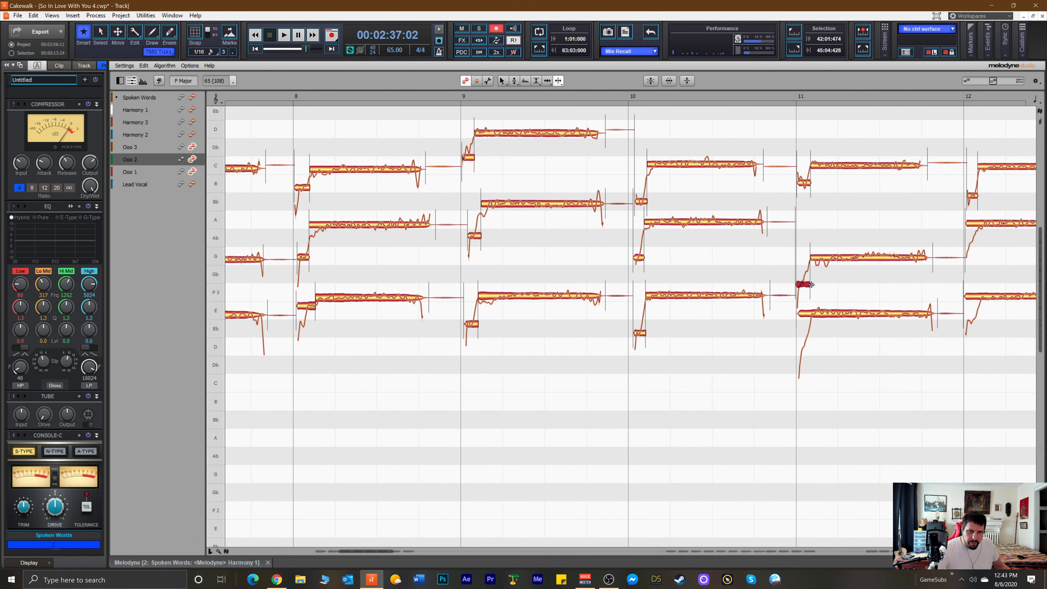
click(812, 316)
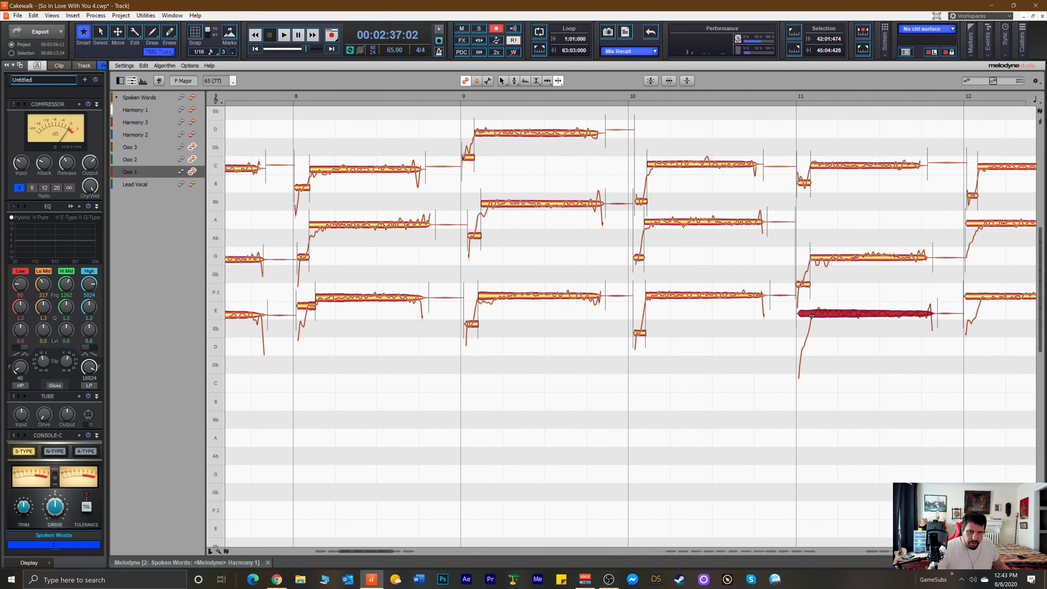
double_click(811, 316)
Split the sliding onsets from the Ooo 1 and Ooo 2 notes at the start of bar 12.
click(982, 296)
drag(982, 297, 979, 226)
double_click(980, 226)
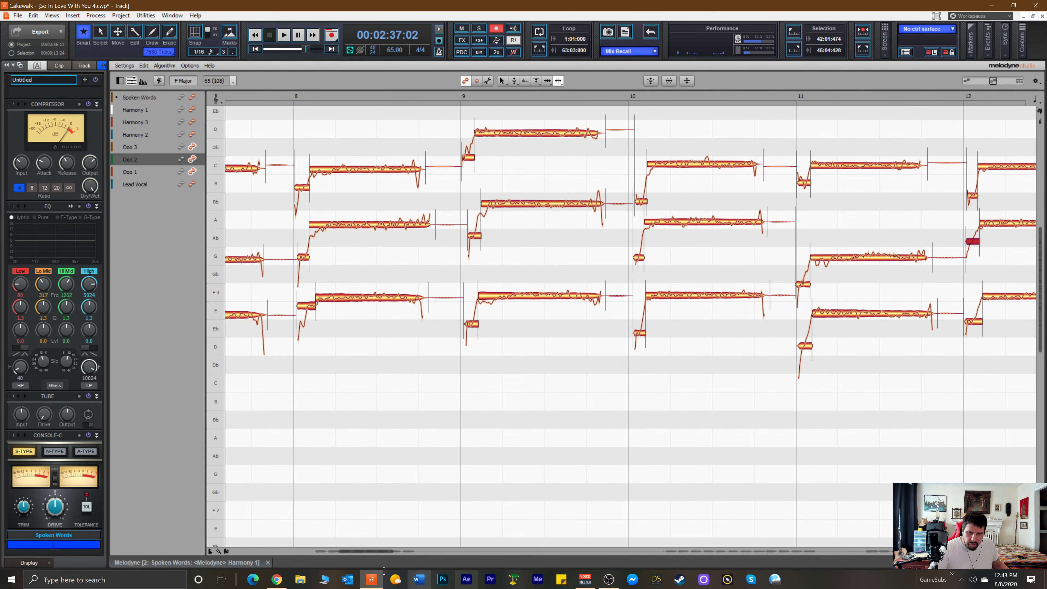
Separate the sliding onsets from the Ooo 1 and Ooo 2 notes at the start of bar 13.
drag(375, 553, 426, 553)
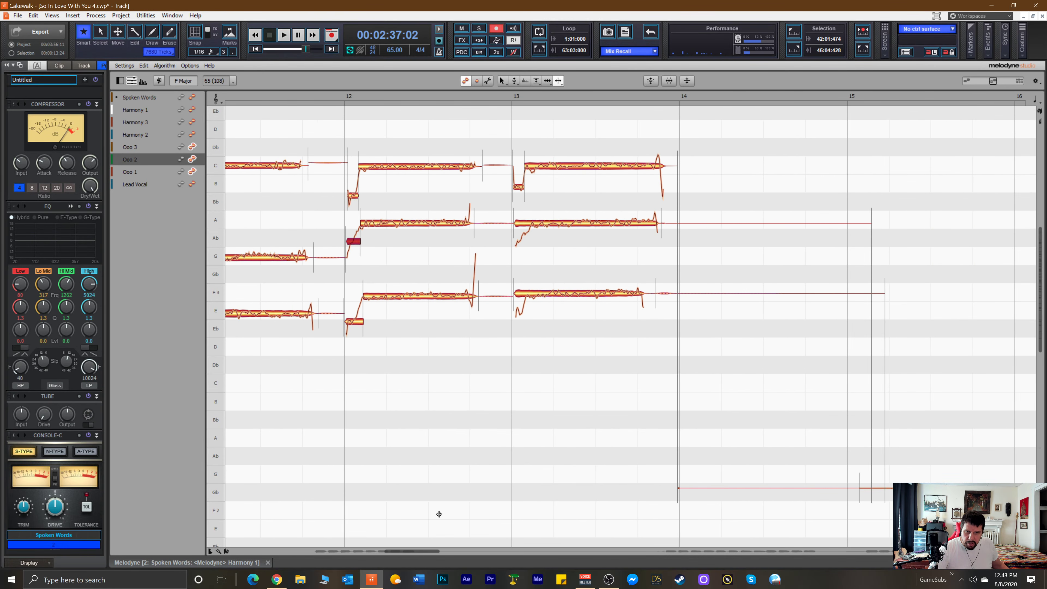
click(525, 293)
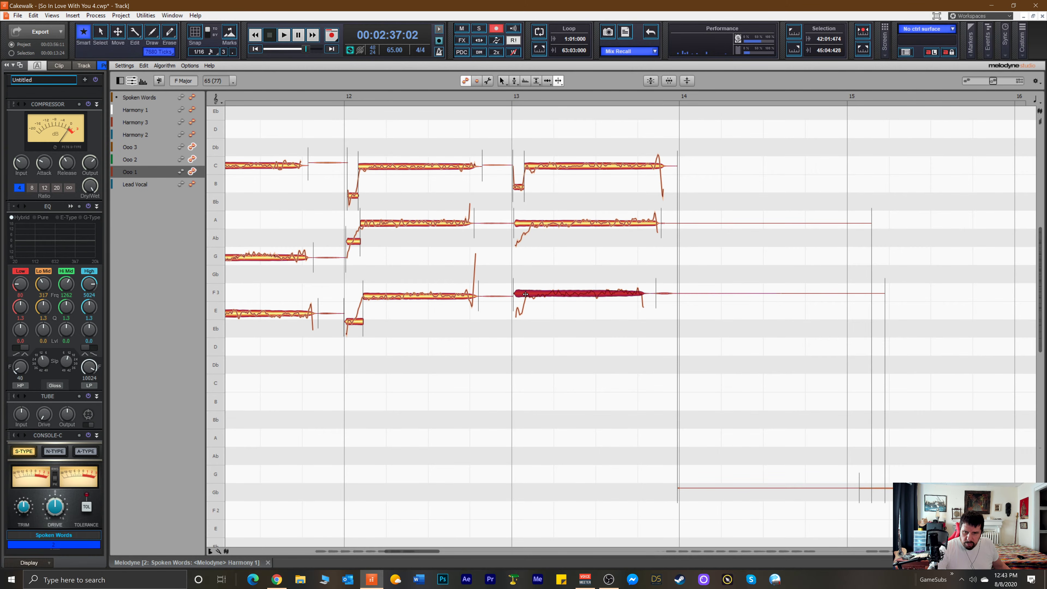
click(529, 226)
double_click(530, 225)
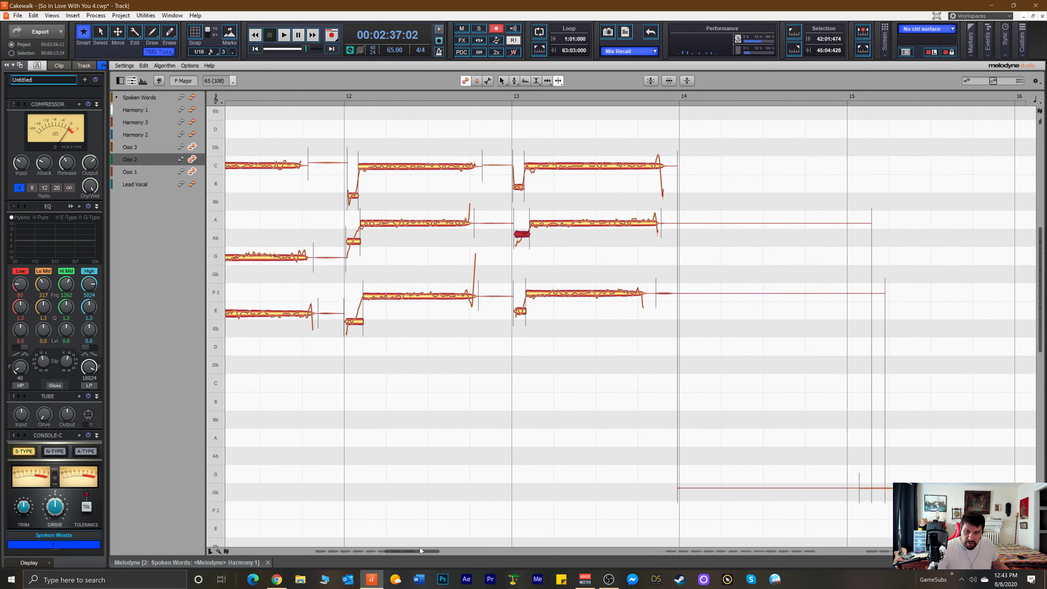
In the next Ooo passage, split the sliding onsets from the Ooo 2 and Ooo 3 notes at bar 34.
drag(420, 550, 668, 572)
click(754, 385)
double_click(754, 385)
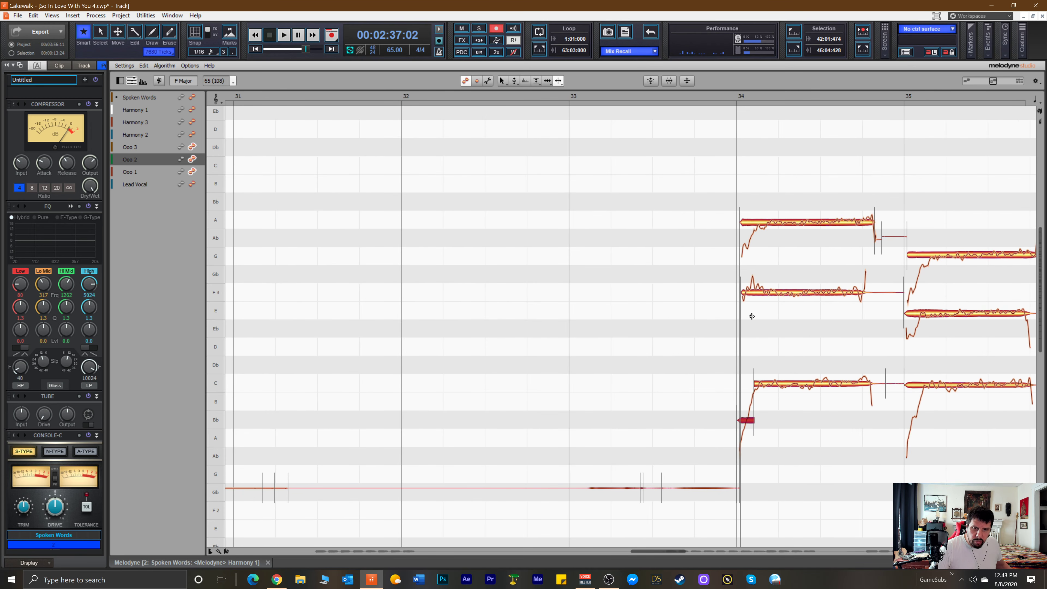
click(751, 291)
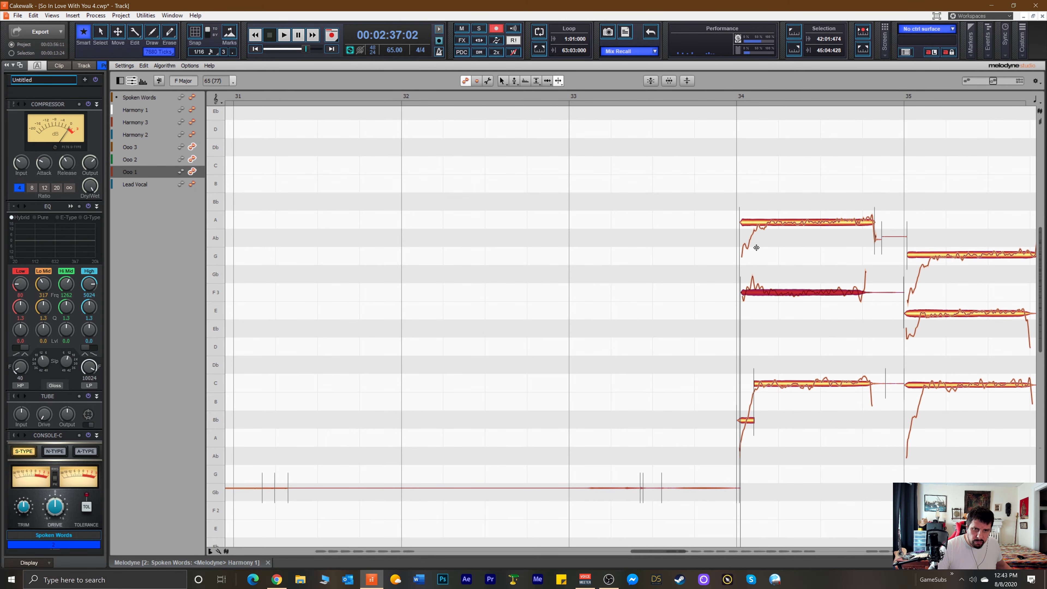
click(752, 225)
double_click(752, 225)
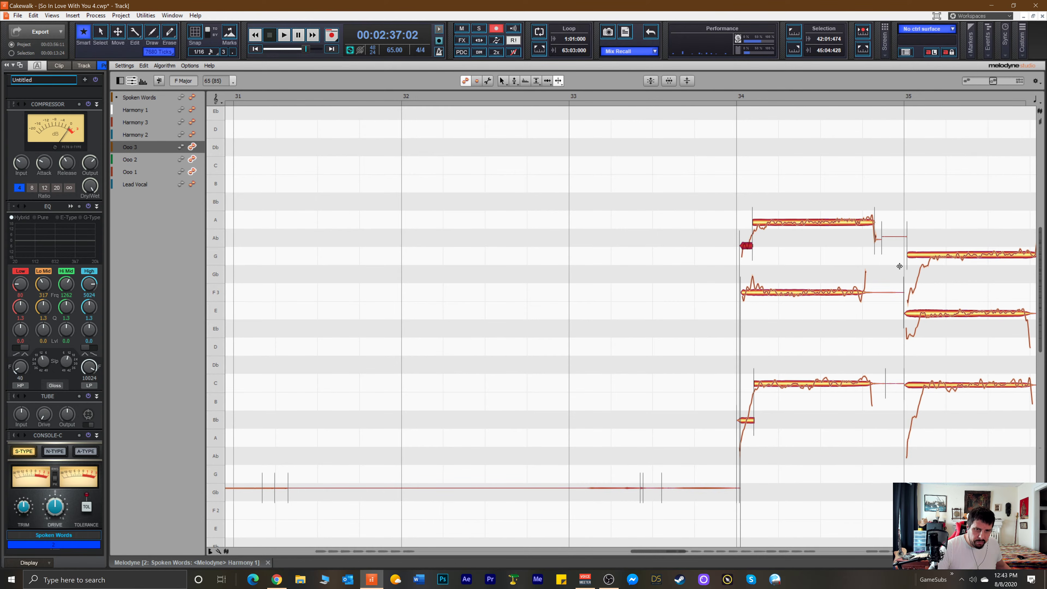
Split the sliding onsets from the Ooo 3, Ooo 1 and Ooo 2 notes at the start of bar 35.
double_click(921, 254)
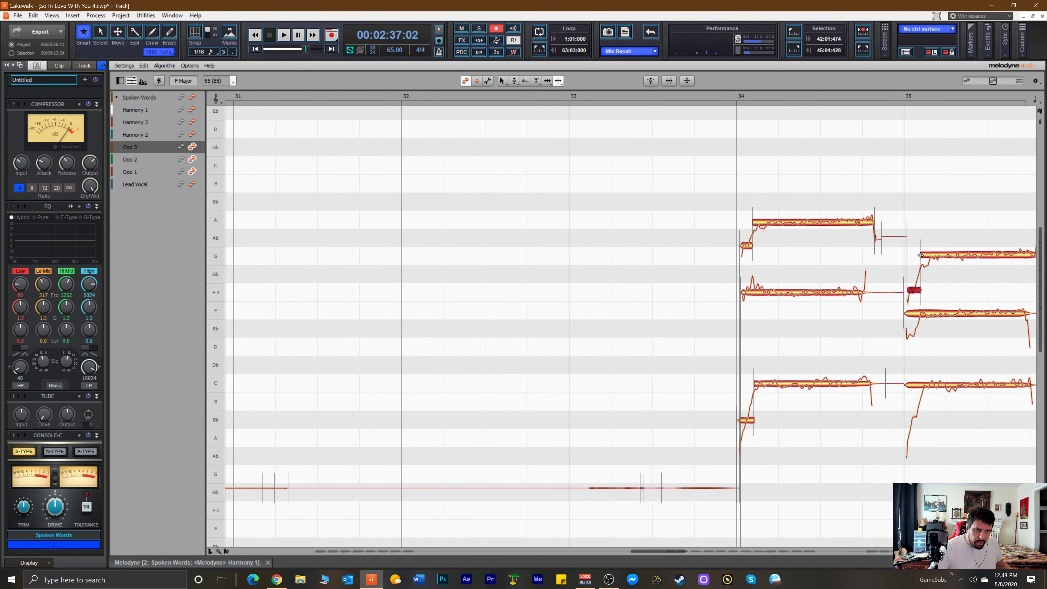
click(919, 315)
double_click(919, 315)
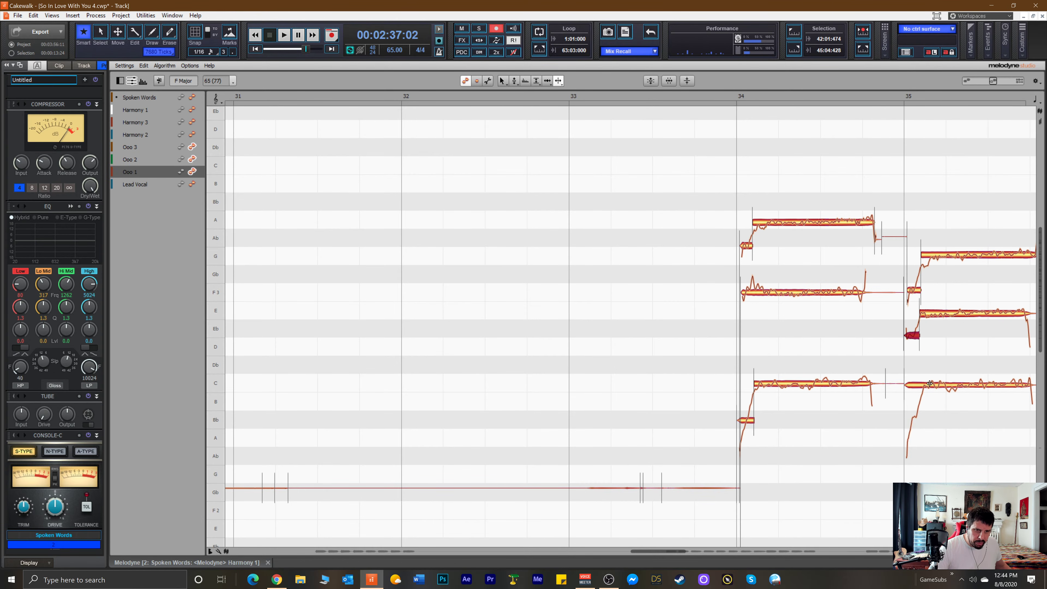
click(922, 387)
double_click(922, 388)
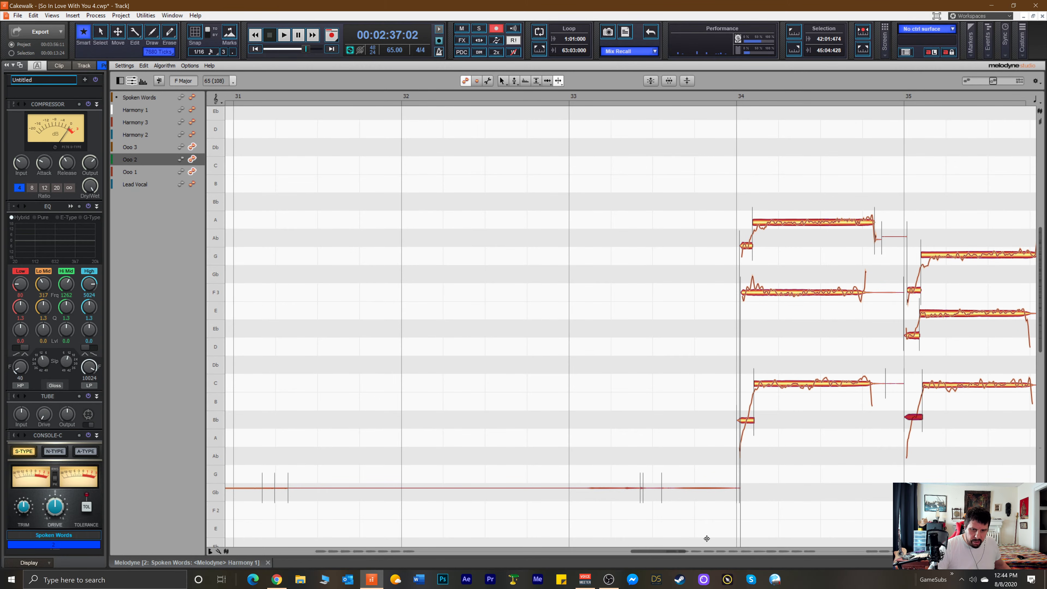
Separate the rising onsets from the Ooo 2, Ooo 1 and Ooo 3 notes at bar 36.
drag(657, 552, 693, 551)
click(617, 384)
double_click(616, 384)
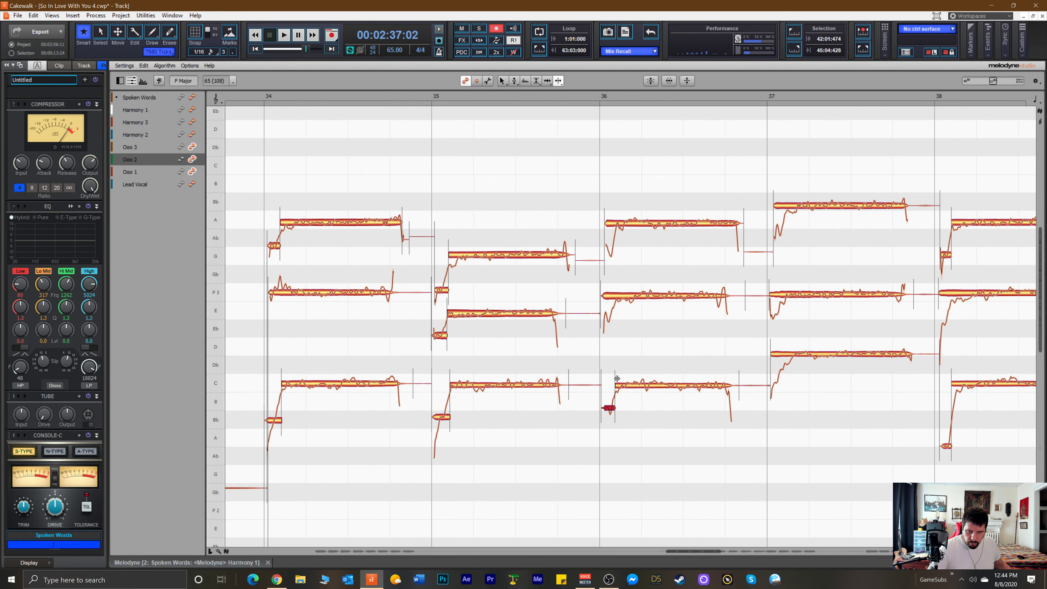
click(614, 297)
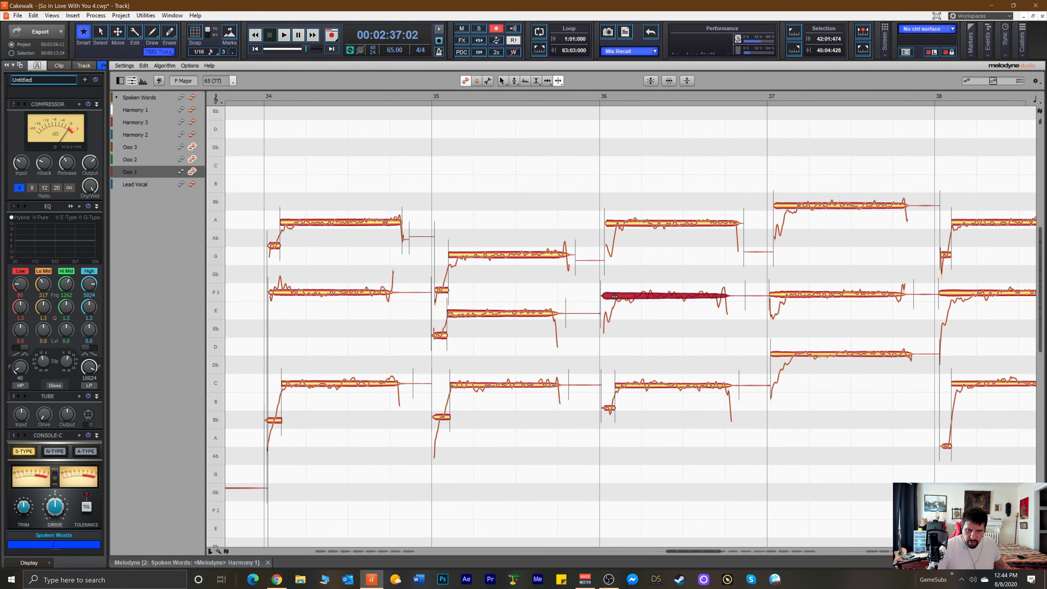
double_click(615, 297)
click(615, 224)
double_click(616, 224)
Cut the sliding onsets off the Ooo 3, Ooo 1 and Ooo 2 notes at the start of bar 37.
click(786, 207)
double_click(785, 207)
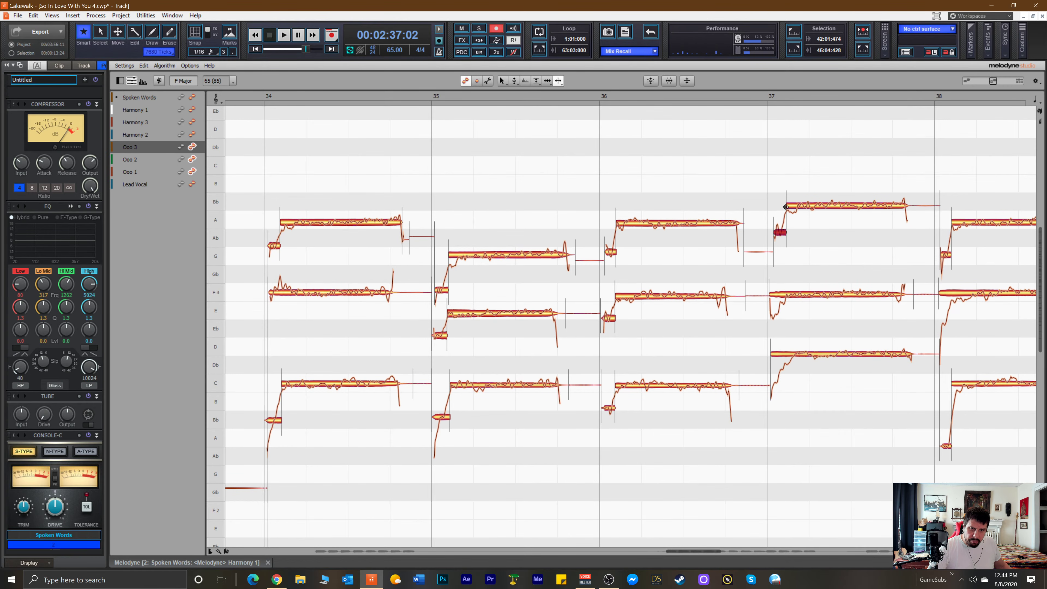
click(784, 296)
double_click(784, 296)
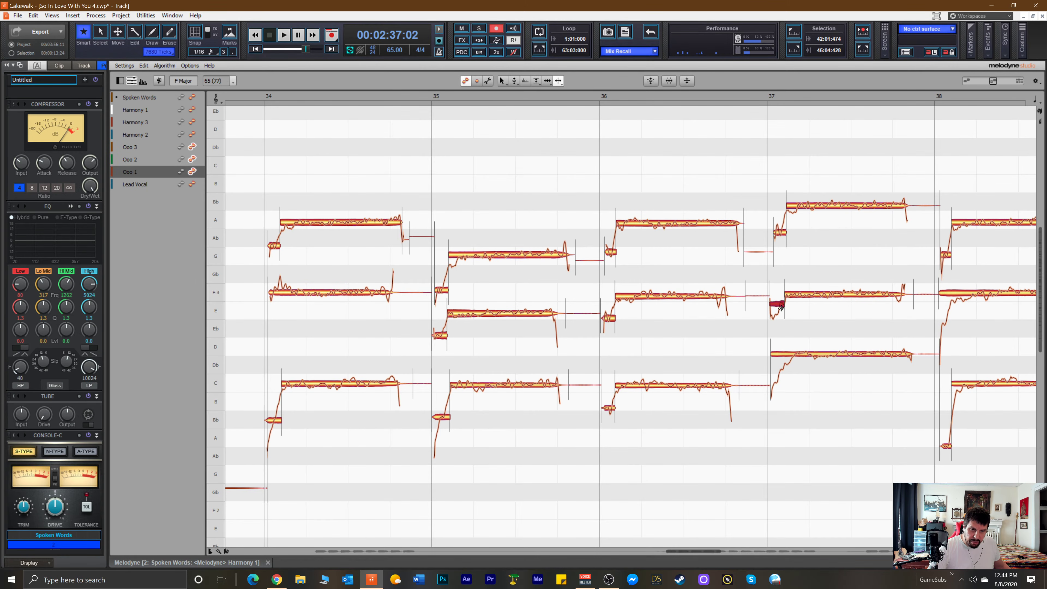
click(787, 357)
double_click(787, 357)
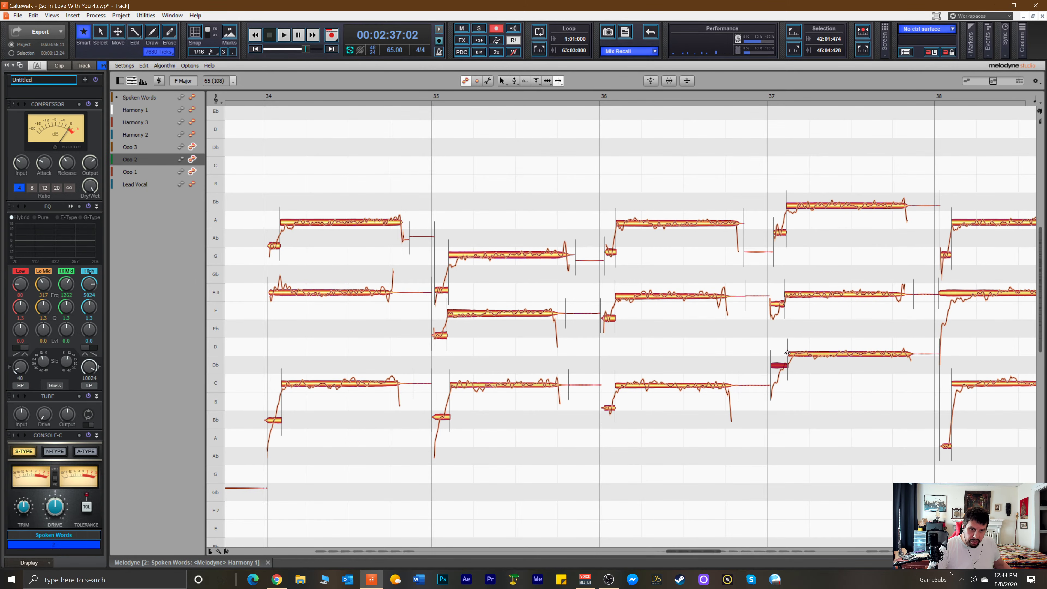
Split the sliding onsets from the Ooo 1 note at bar 38 and the Ooo 1 and Ooo 3 notes at bar 39.
click(952, 295)
double_click(951, 295)
drag(699, 550, 727, 551)
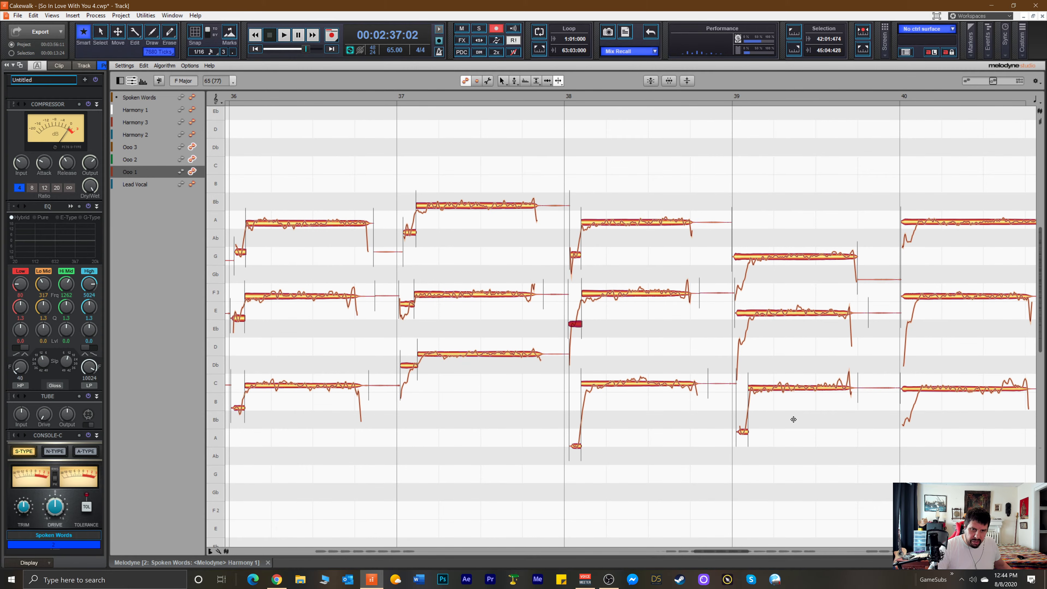
click(749, 316)
double_click(748, 315)
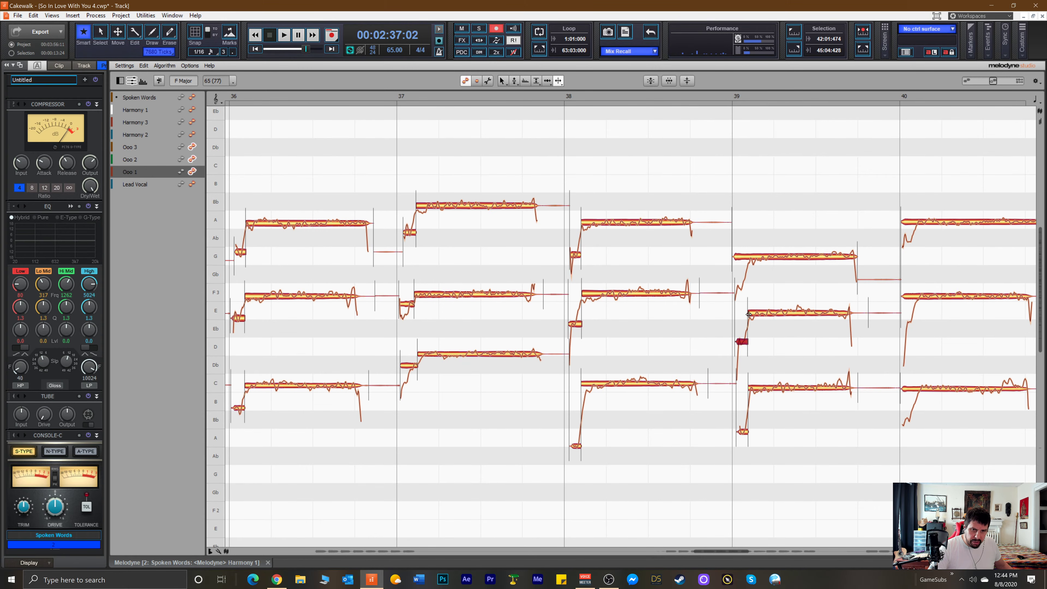
double_click(748, 260)
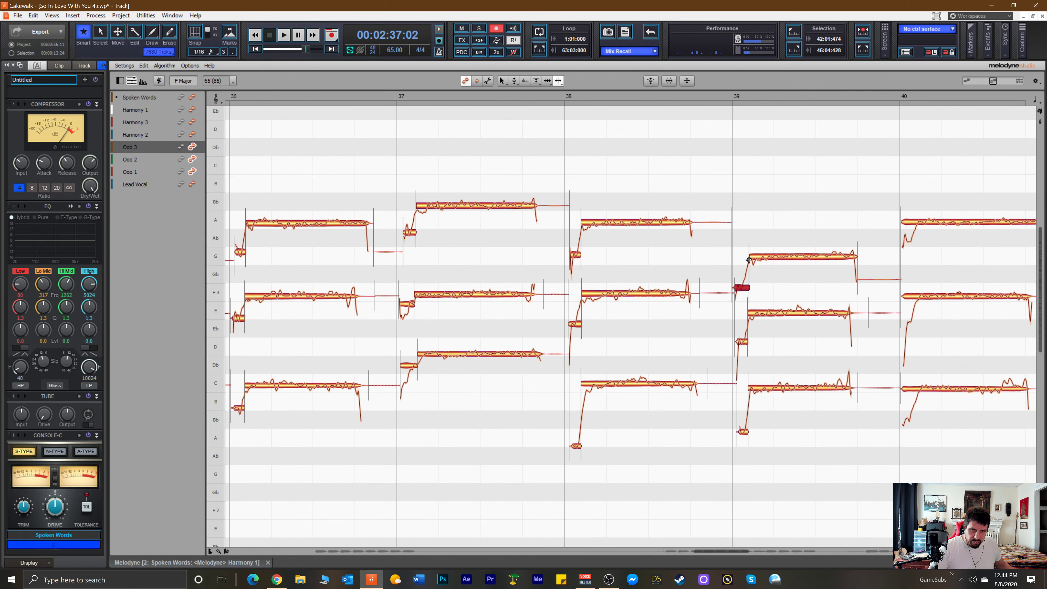
Split the sliding onsets from the Ooo 2, Ooo 1 and Ooo 3 notes at the start of bar 40.
click(919, 389)
double_click(919, 389)
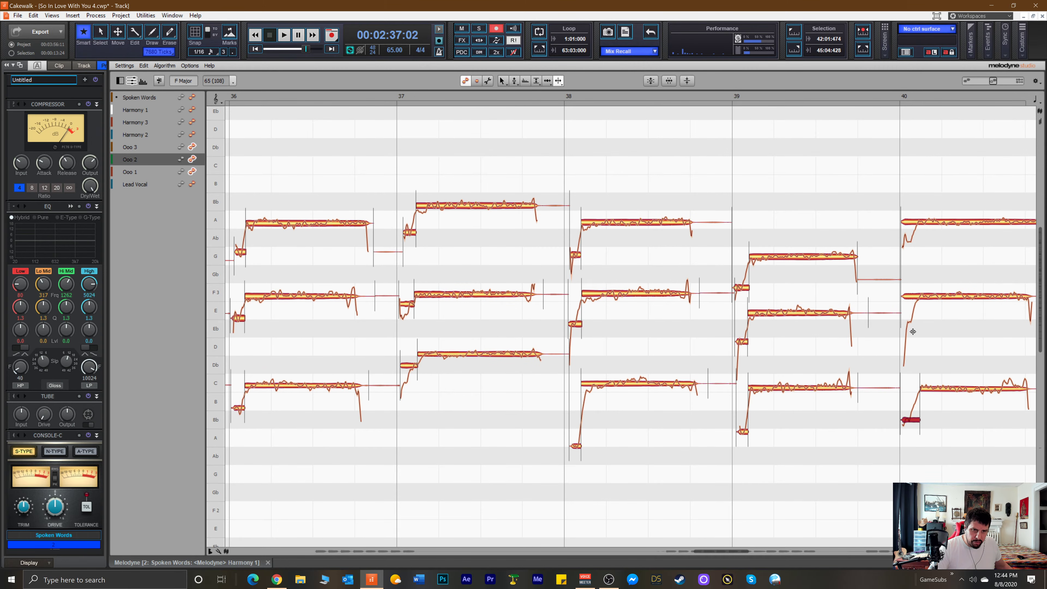
click(917, 297)
double_click(917, 296)
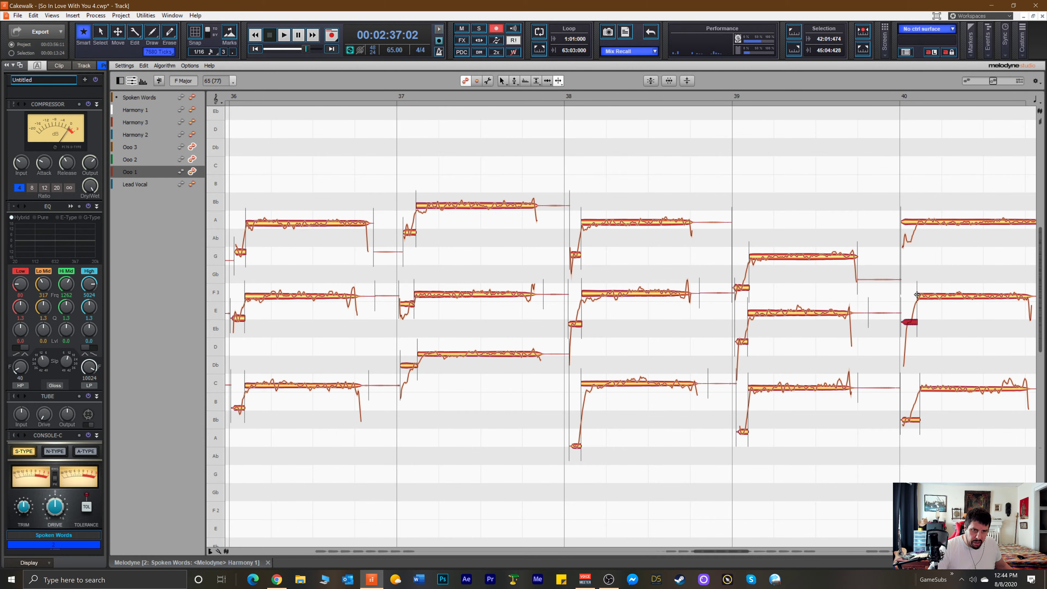
click(915, 223)
double_click(915, 224)
drag(720, 551, 749, 551)
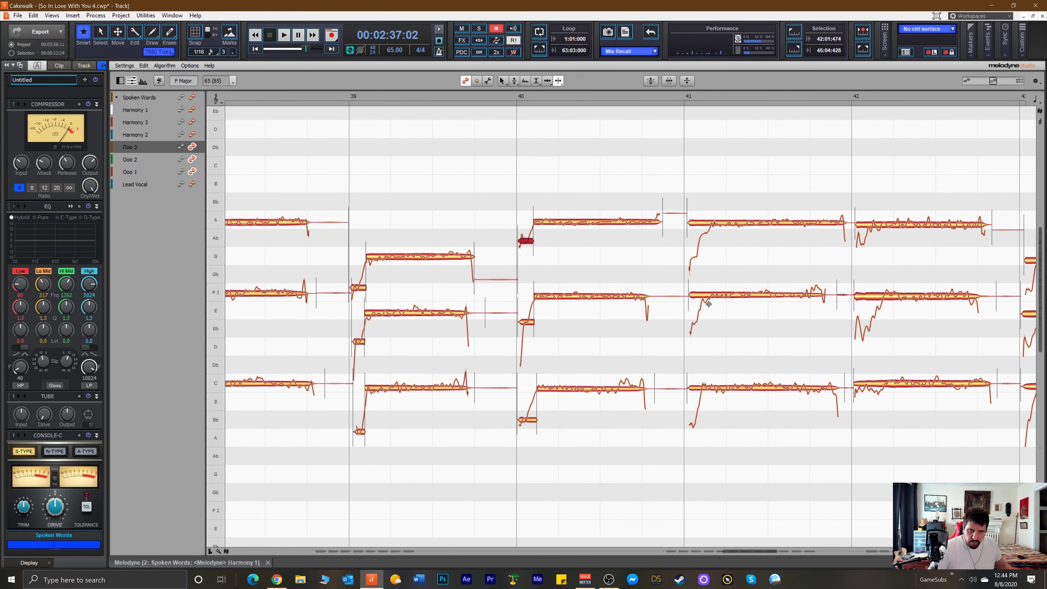
Split the sliding onsets from the Ooo 1, Ooo 3 and Ooo 2 notes at the start of bar 41.
click(702, 294)
double_click(702, 294)
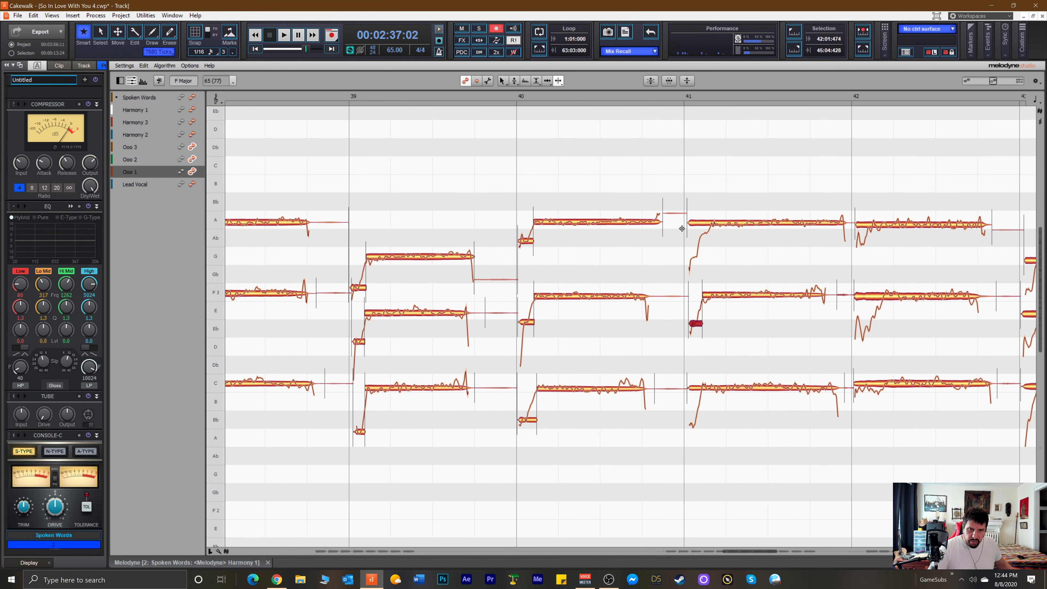
click(702, 224)
double_click(702, 224)
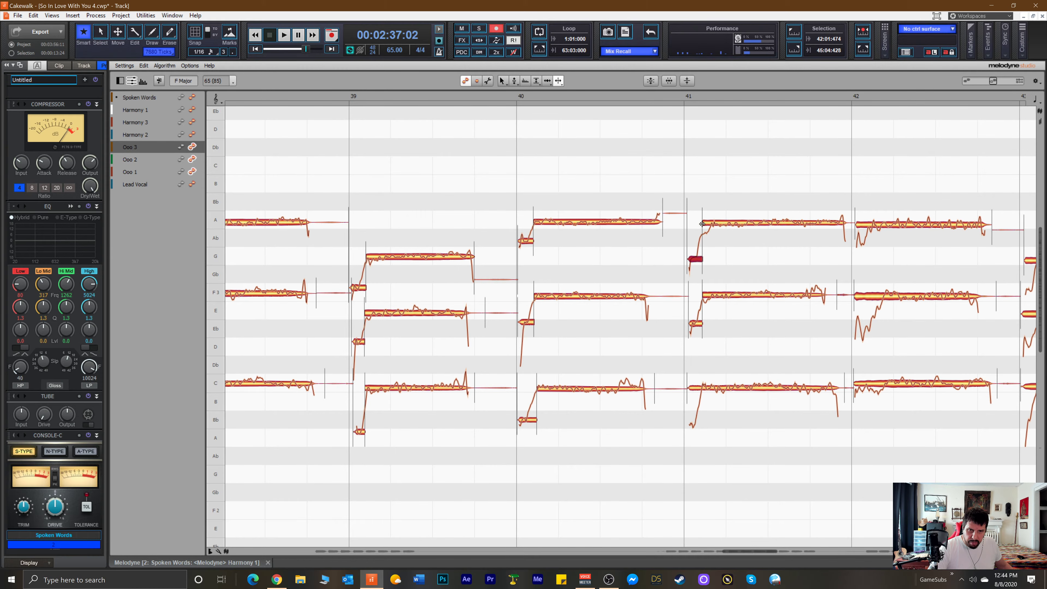
click(703, 388)
double_click(702, 387)
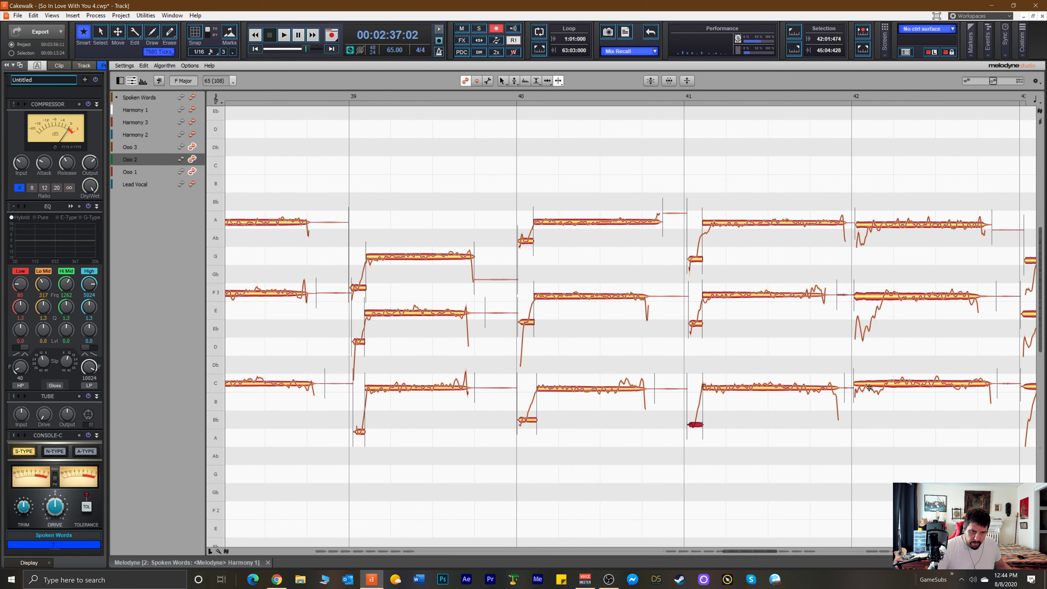
Separate the wavering onsets from the Ooo 1 and Ooo 3 notes at the start of bar 42.
click(873, 297)
double_click(874, 297)
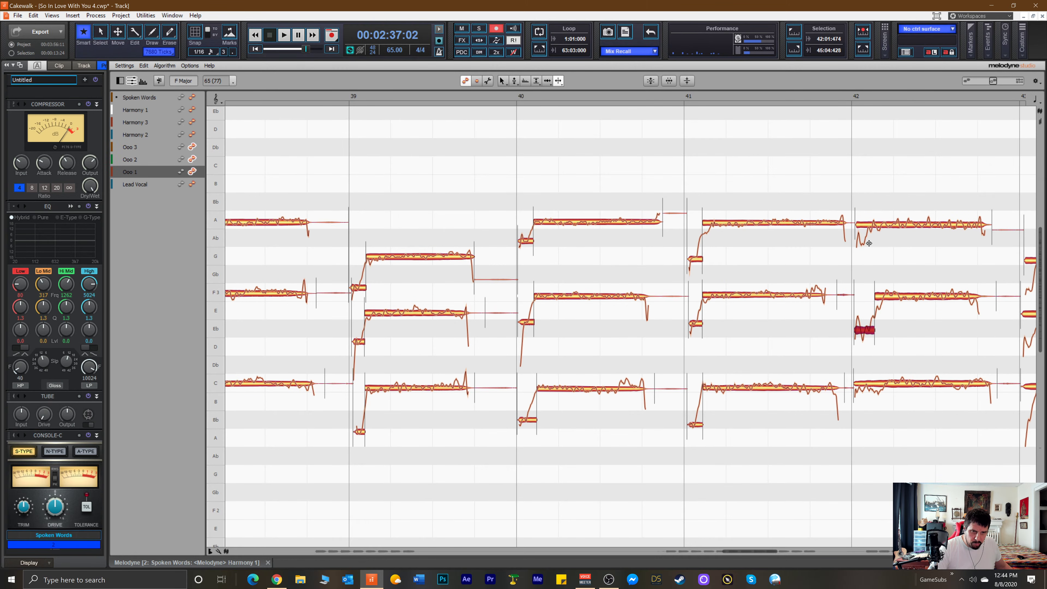
double_click(867, 226)
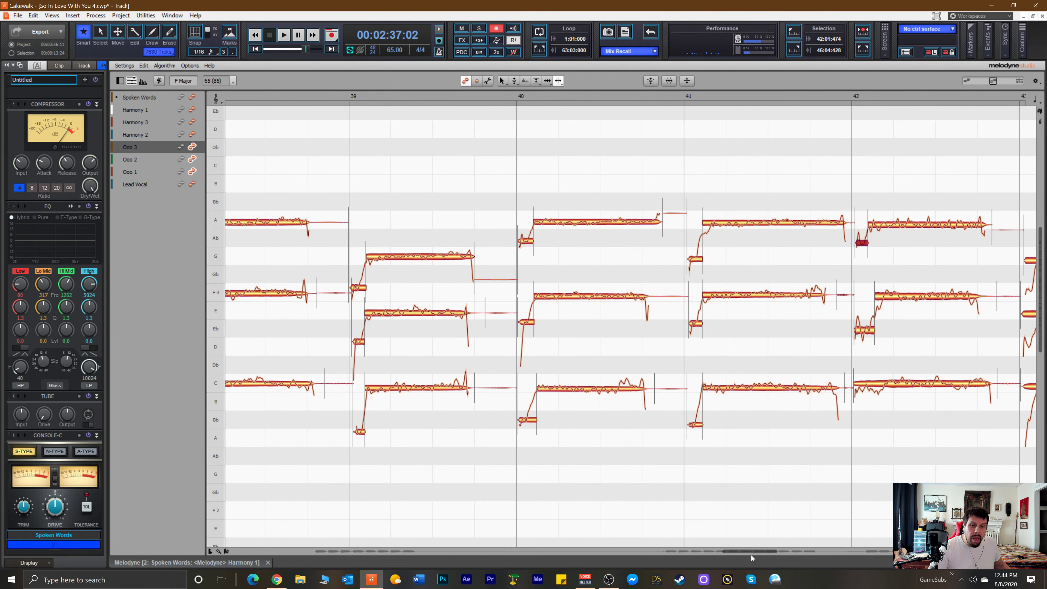
Cut the tail off the Ooo 2 note at the end of bar 57 and delete the leftover segments there on all three Ooo tracks.
drag(751, 553, 770, 553)
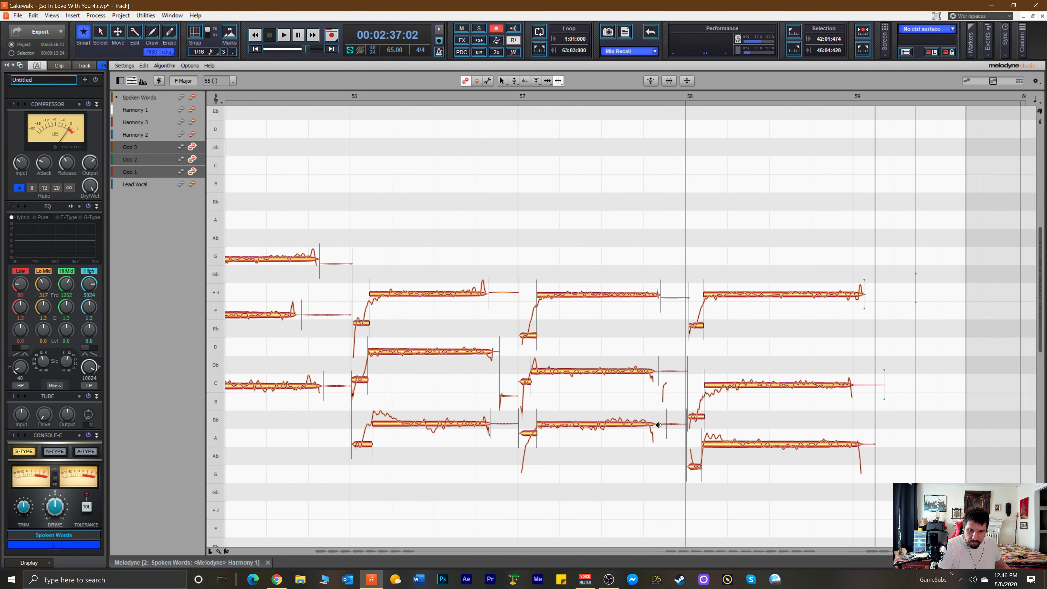
click(655, 425)
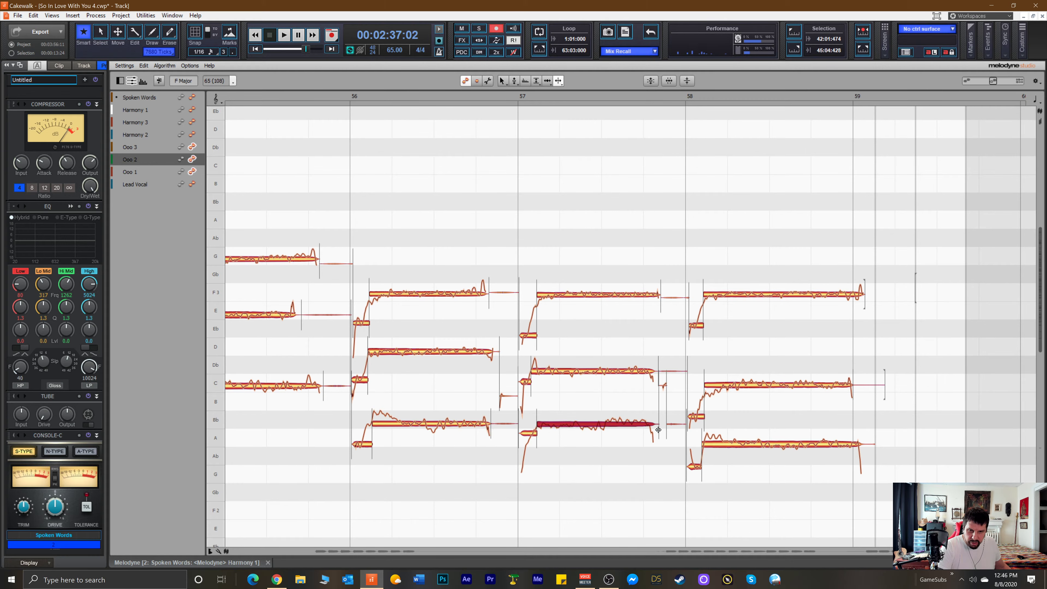
drag(666, 285, 676, 445)
key(Delete)
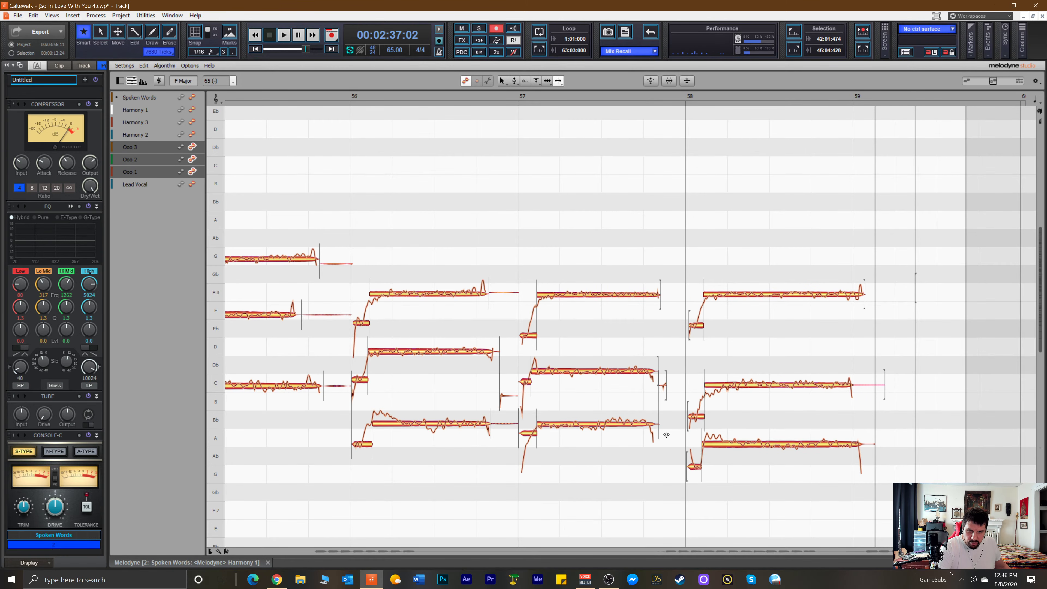
drag(661, 361, 671, 406)
key(Delete)
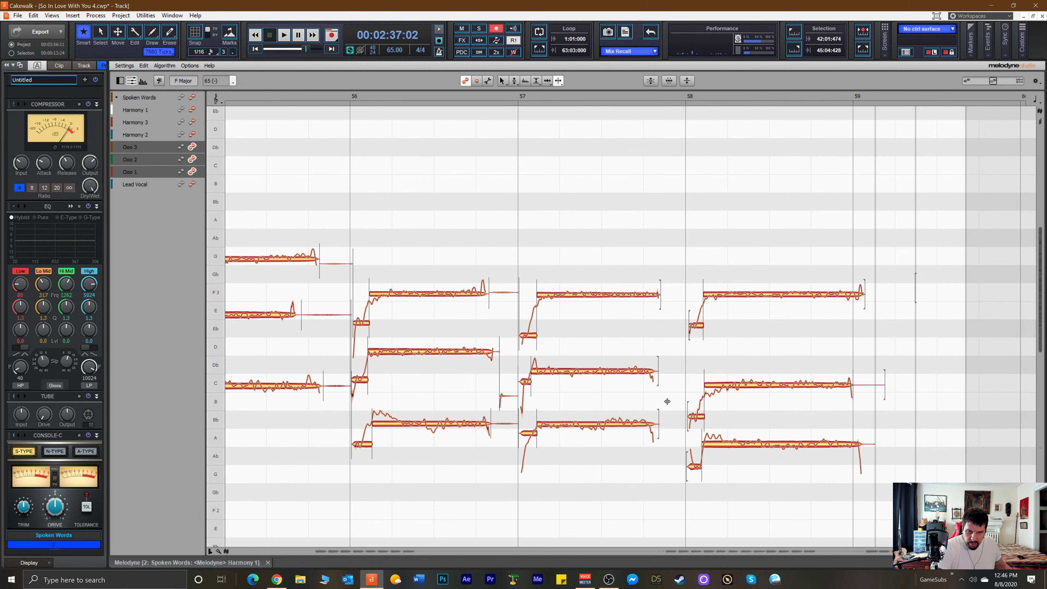
Delete the leftover tail segments after the three Ooo notes at the end of bar 56.
drag(499, 280, 513, 305)
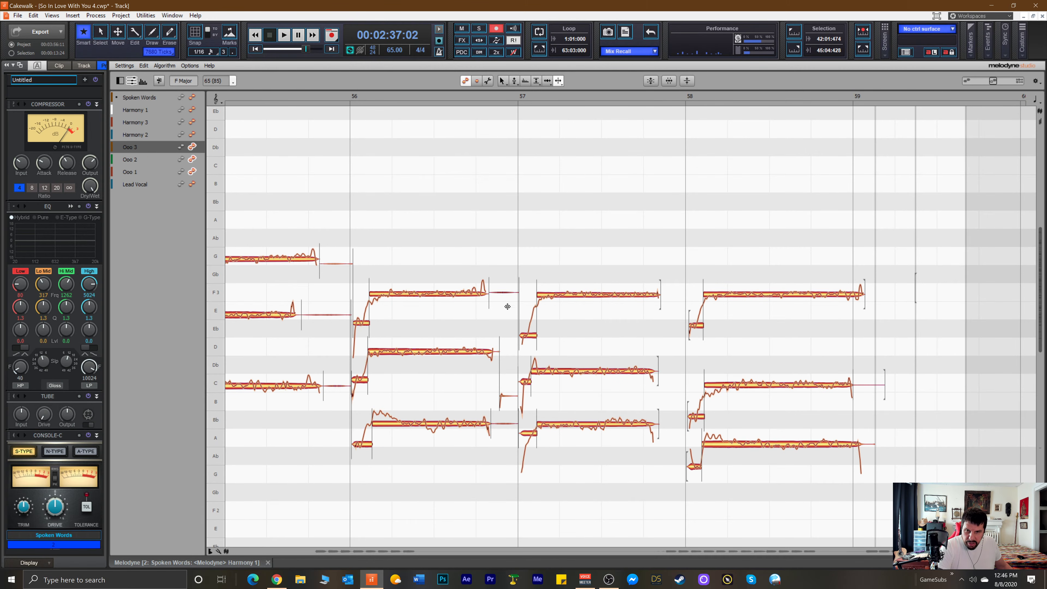
key(Delete)
drag(505, 371, 511, 443)
key(Delete)
key(Delete)
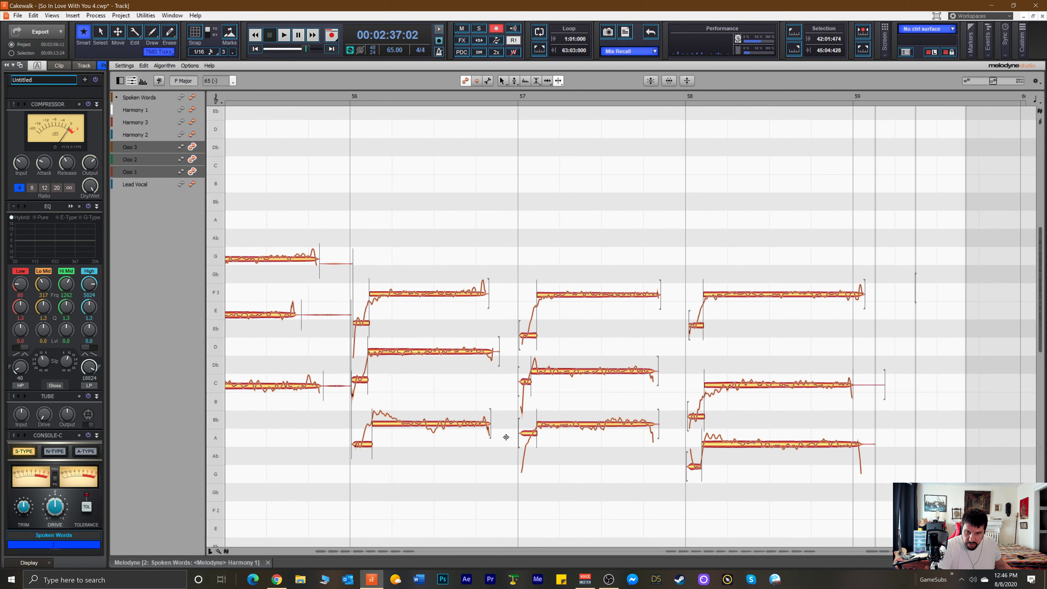
Remove the leftover tail segments between the Ooo notes of bar 55 and the start of bar 56.
drag(330, 371, 346, 402)
key(Delete)
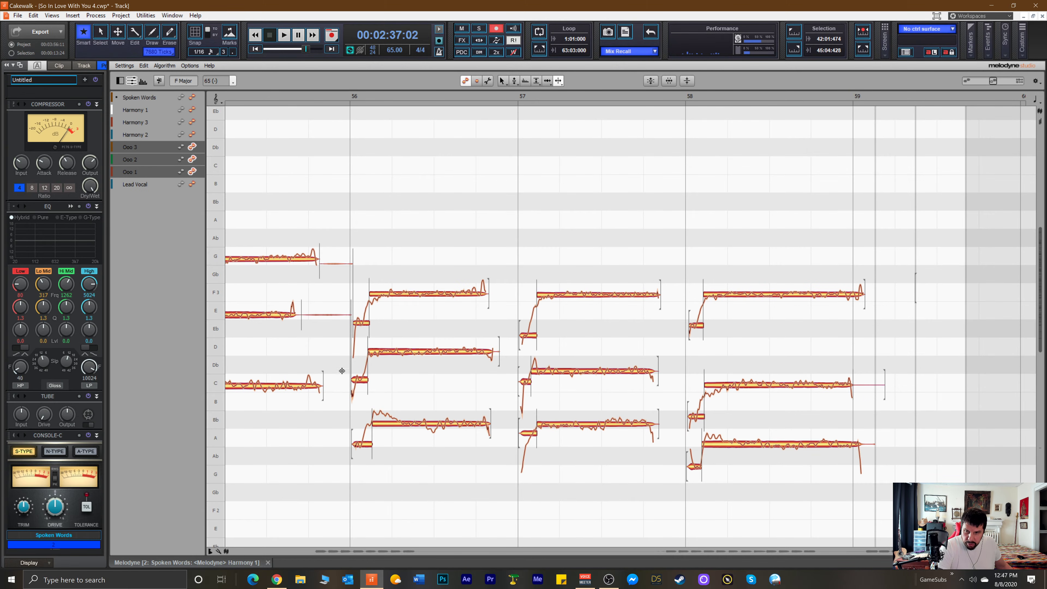
drag(325, 247, 340, 330)
key(Delete)
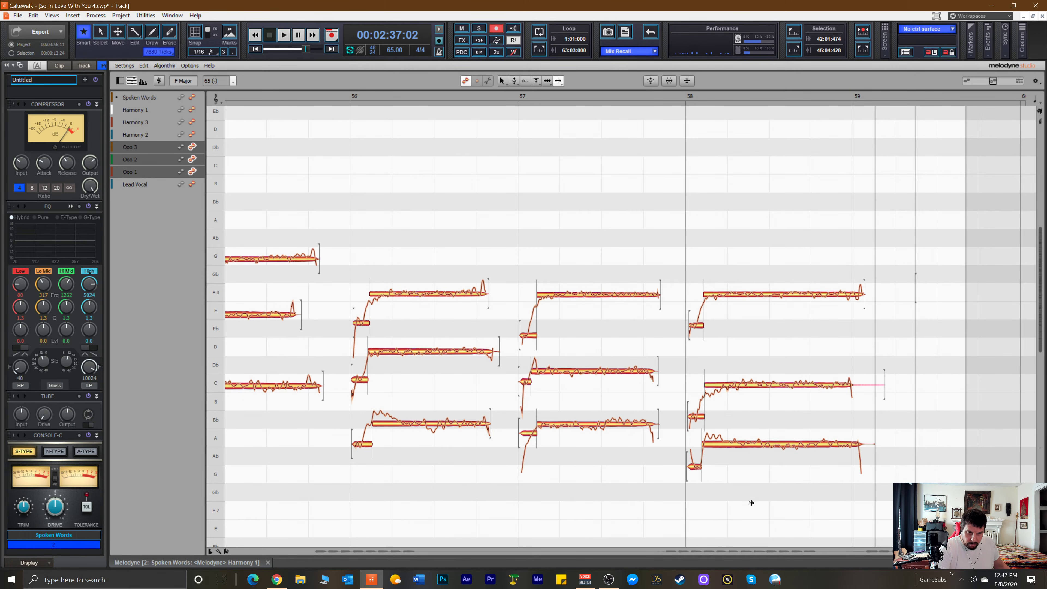
Delete the tail segments following the Ooo 3 and Ooo 2 notes at the end of bar 54.
scroll(631, 324, left, 10)
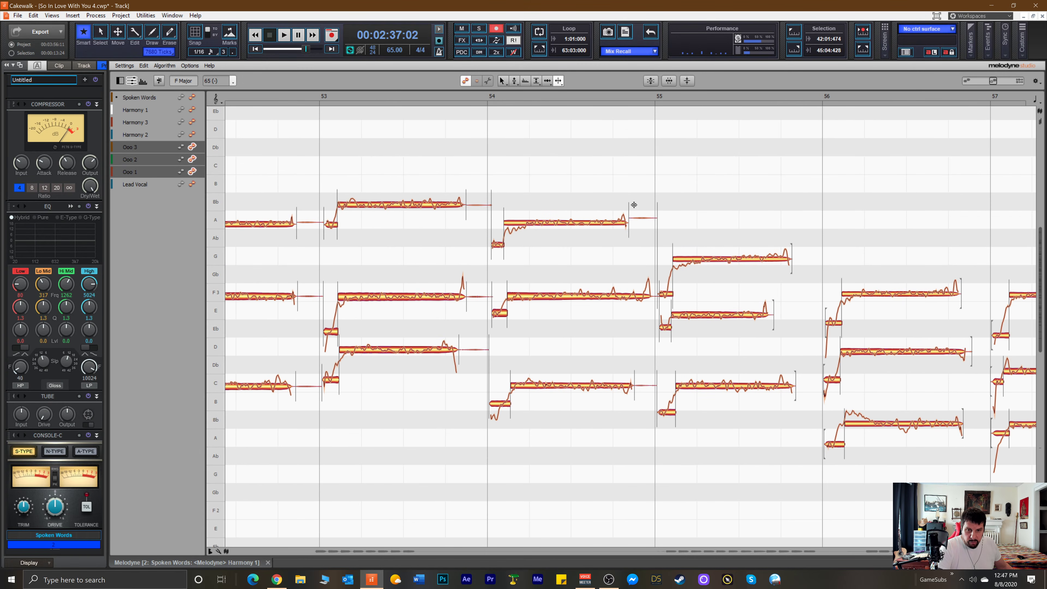
drag(629, 199, 651, 230)
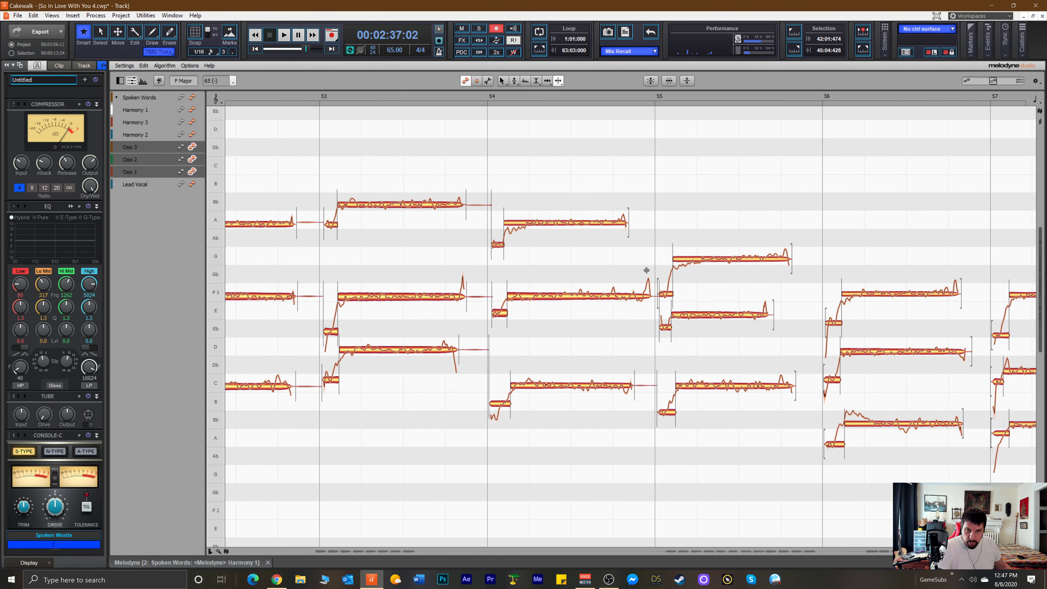
drag(642, 366, 649, 401)
key(Delete)
Delete the tail segments after the three Ooo notes at the ends of bars 53 and 52.
drag(475, 187, 482, 349)
key(Delete)
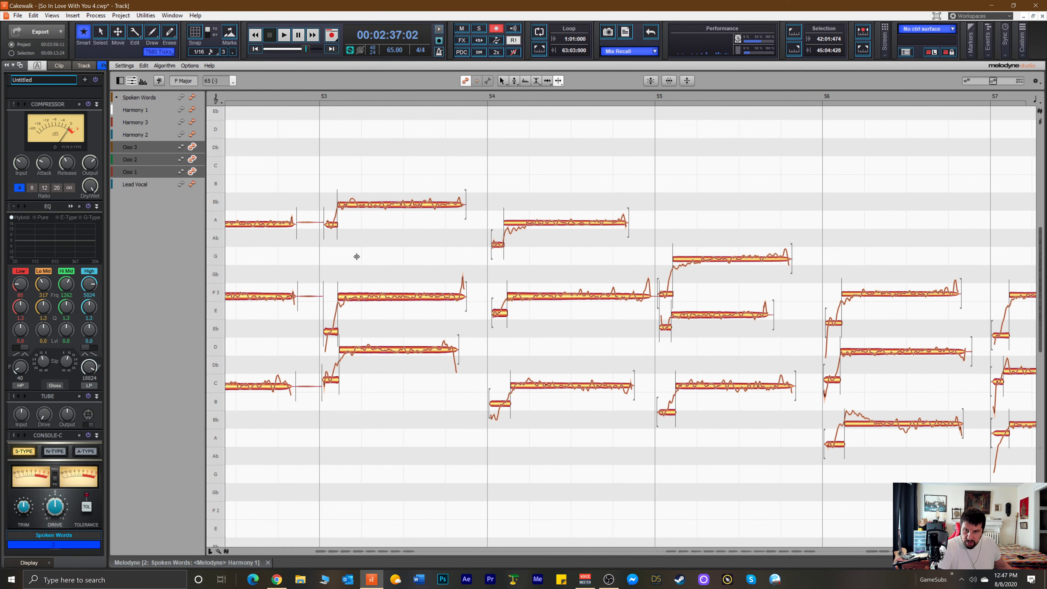
drag(308, 206, 305, 406)
key(Delete)
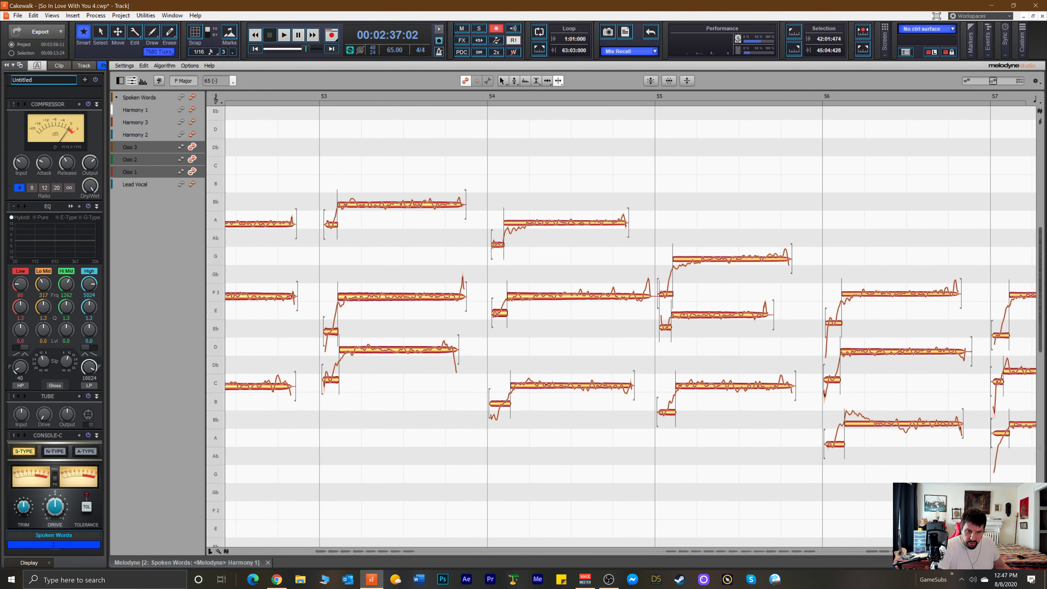
Delete the tails after all three Ooo notes in bar 51 and after the Ooo 3 and Ooo 1 notes in bar 50.
scroll(885, 557, left, 10)
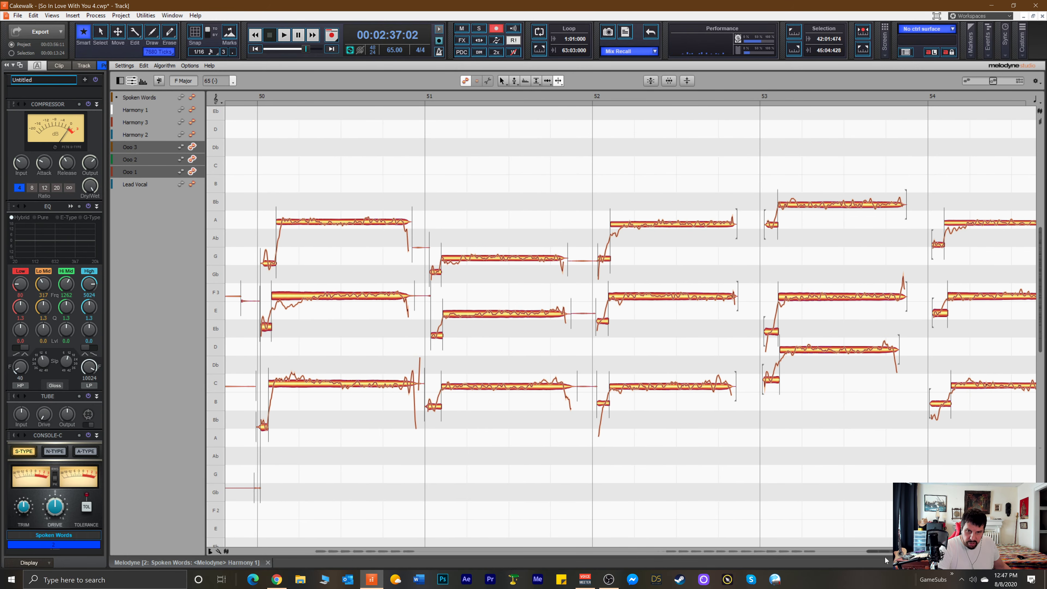
drag(613, 243, 616, 416)
key(Delete)
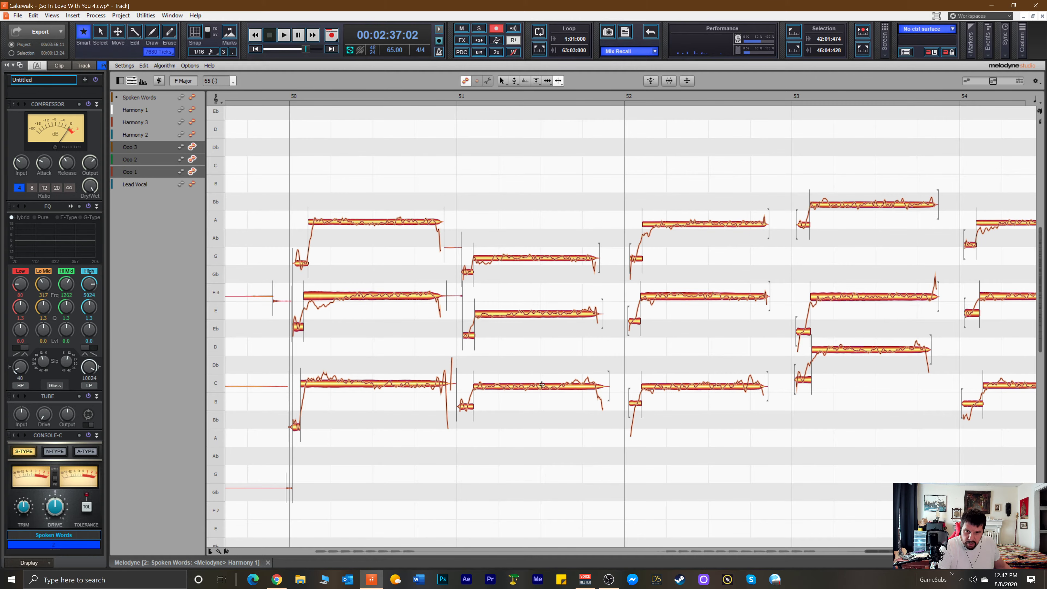
drag(454, 232, 454, 343)
key(Delete)
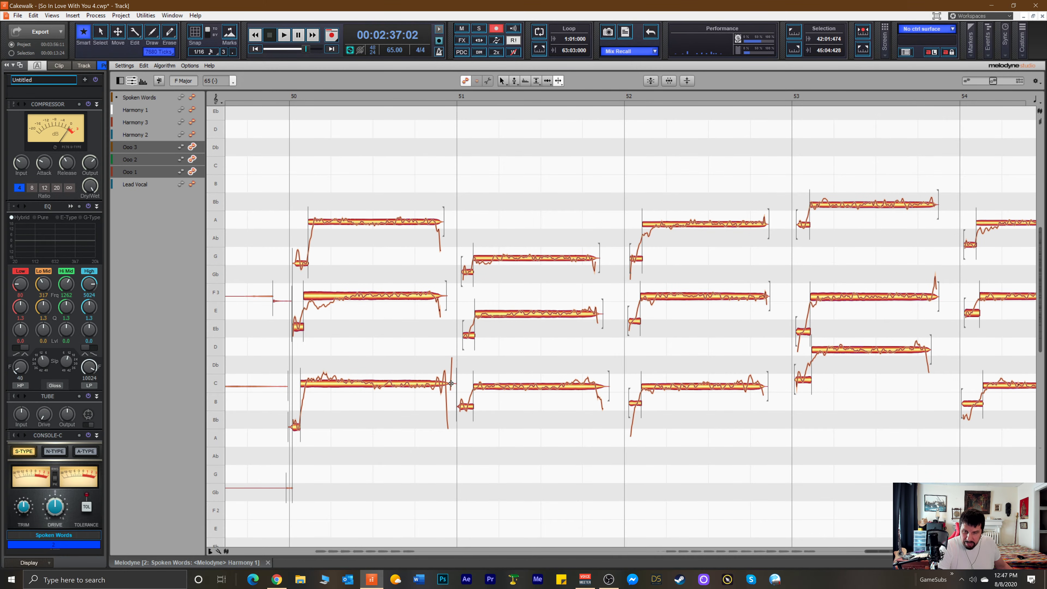
click(450, 387)
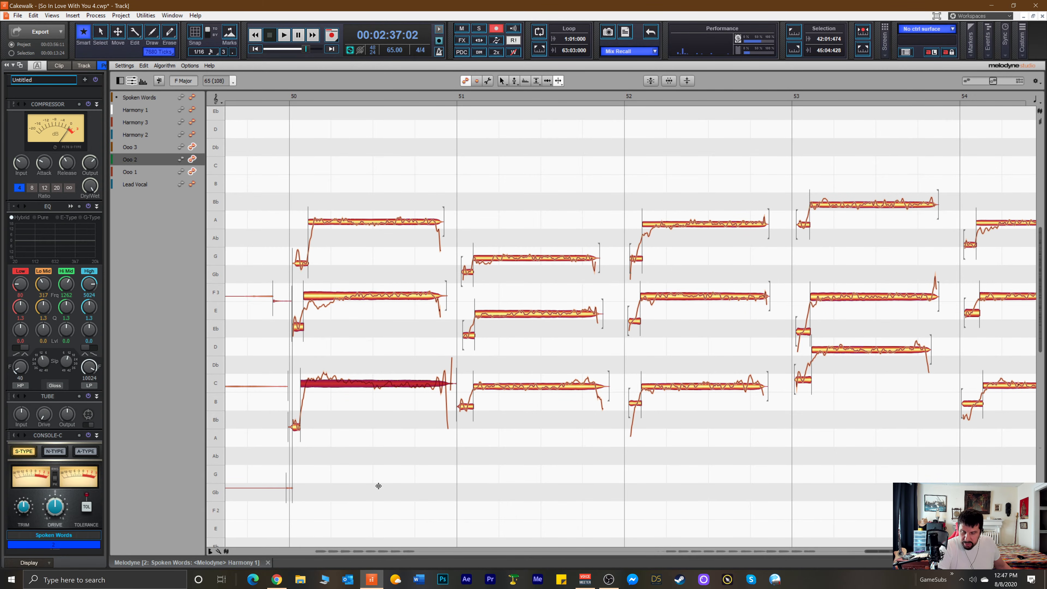
Delete the leftover flat segments of the Ooo tracks in the empty stretch before bar 50.
drag(880, 551, 771, 507)
drag(693, 499, 732, 504)
key(Delete)
drag(712, 274, 763, 348)
key(Delete)
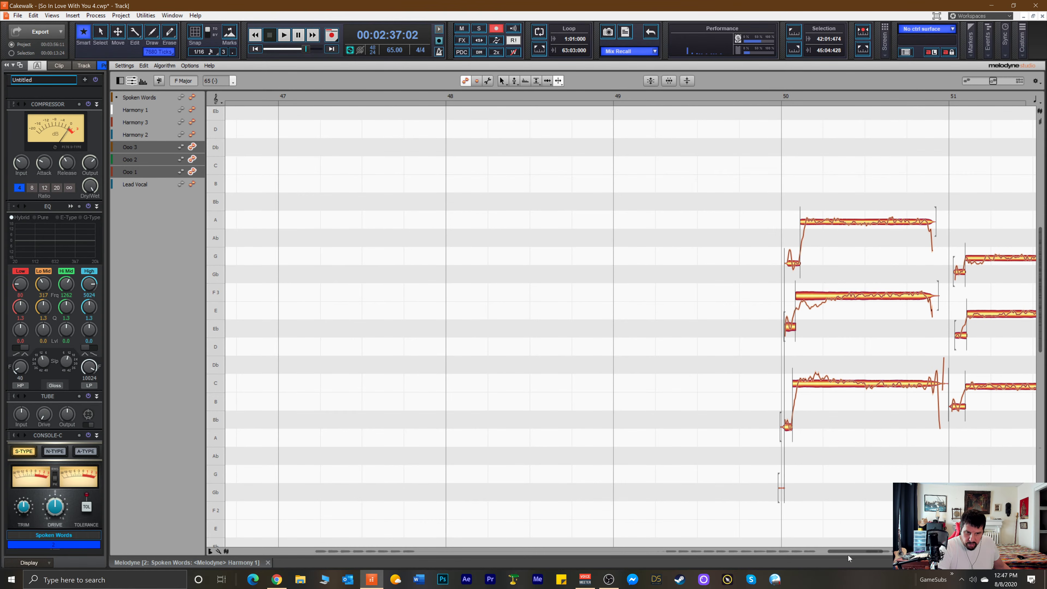
Delete the tail segments after the three Ooo notes at the end of bar 44.
drag(854, 551, 796, 553)
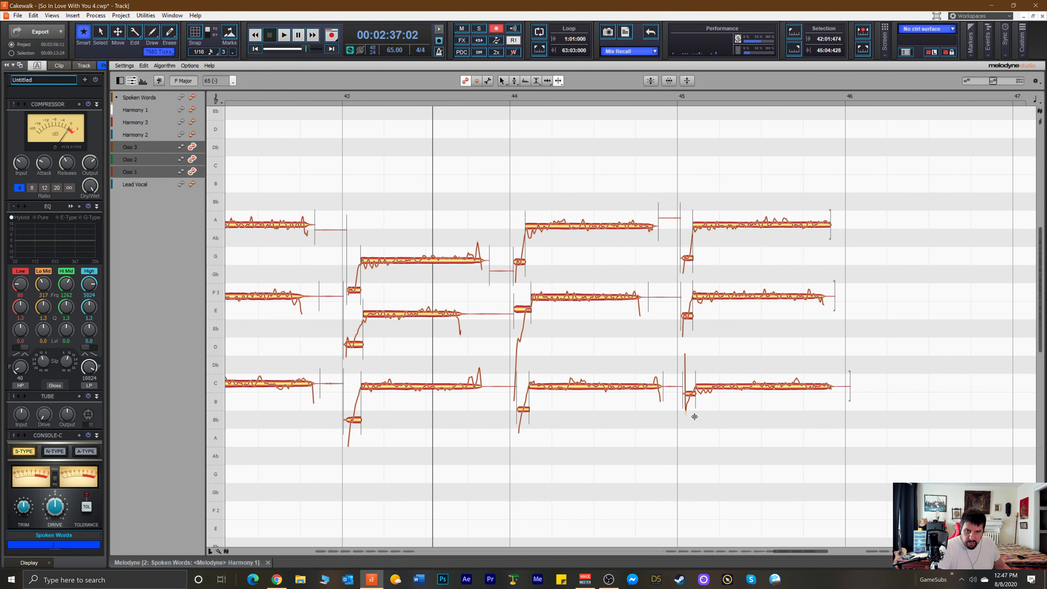
drag(664, 182, 665, 314)
key(Delete)
drag(669, 357, 676, 404)
Cut the Ooo 1 and Ooo 2 note ends in bar 43 and delete the Ooo tail segments at the ends of bars 43 and 42.
drag(496, 233, 476, 304)
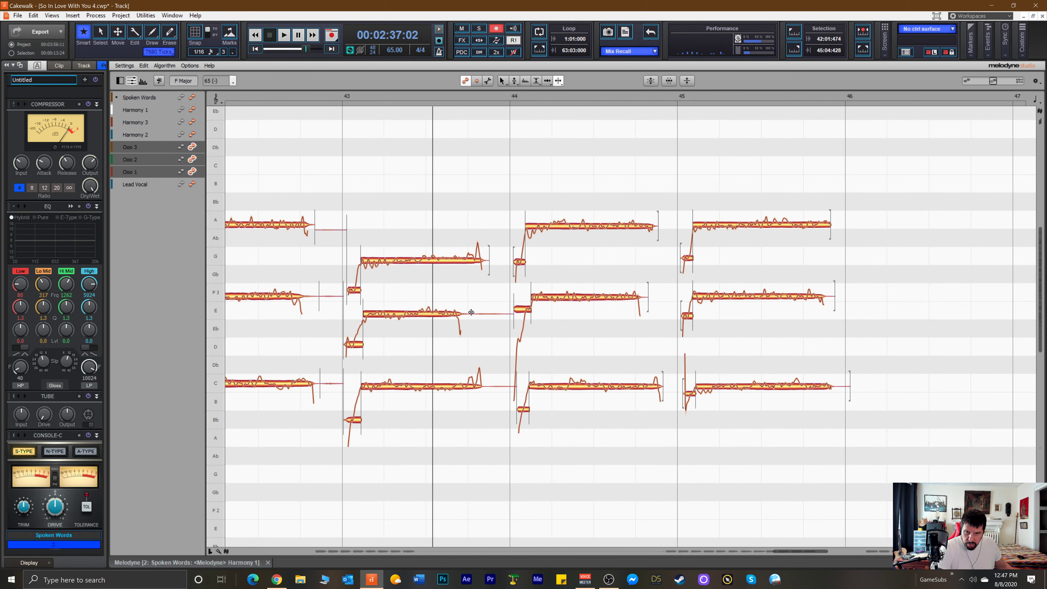
click(470, 314)
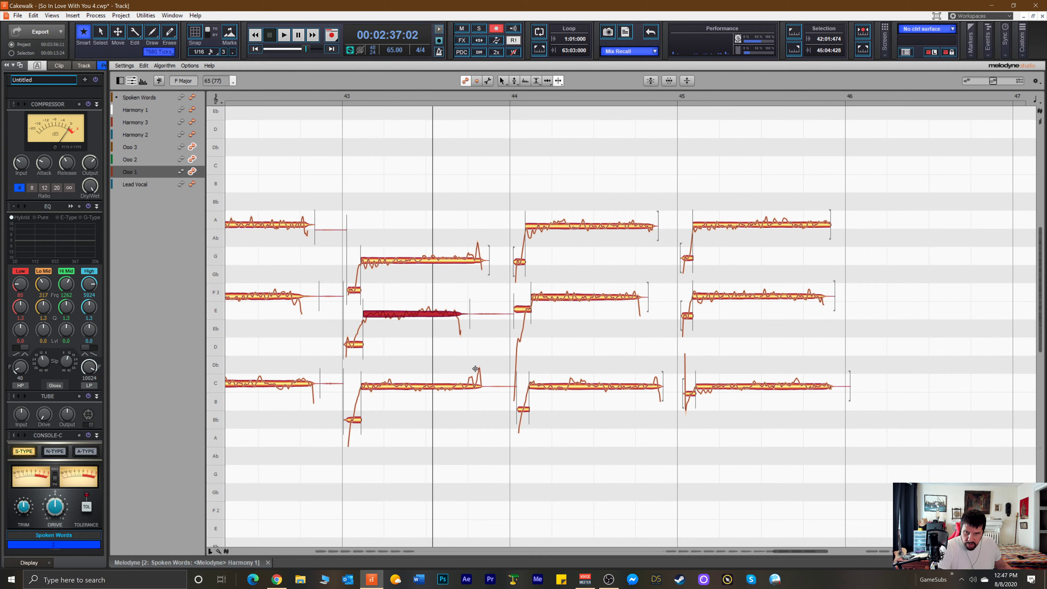
click(482, 389)
double_click(487, 379)
drag(485, 300, 498, 349)
drag(497, 303, 499, 404)
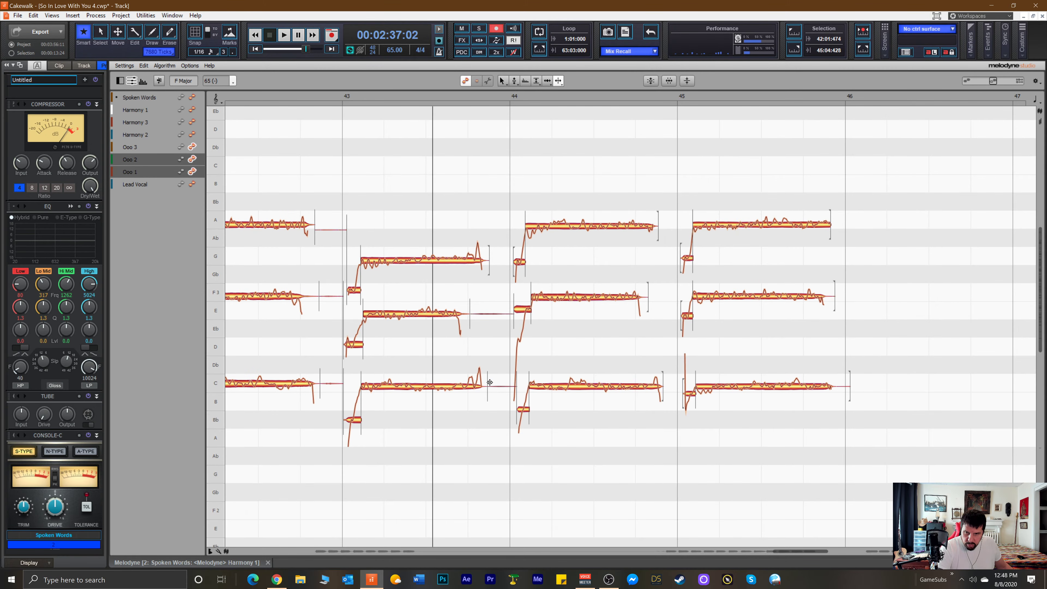
key(Delete)
drag(336, 218, 329, 384)
key(Delete)
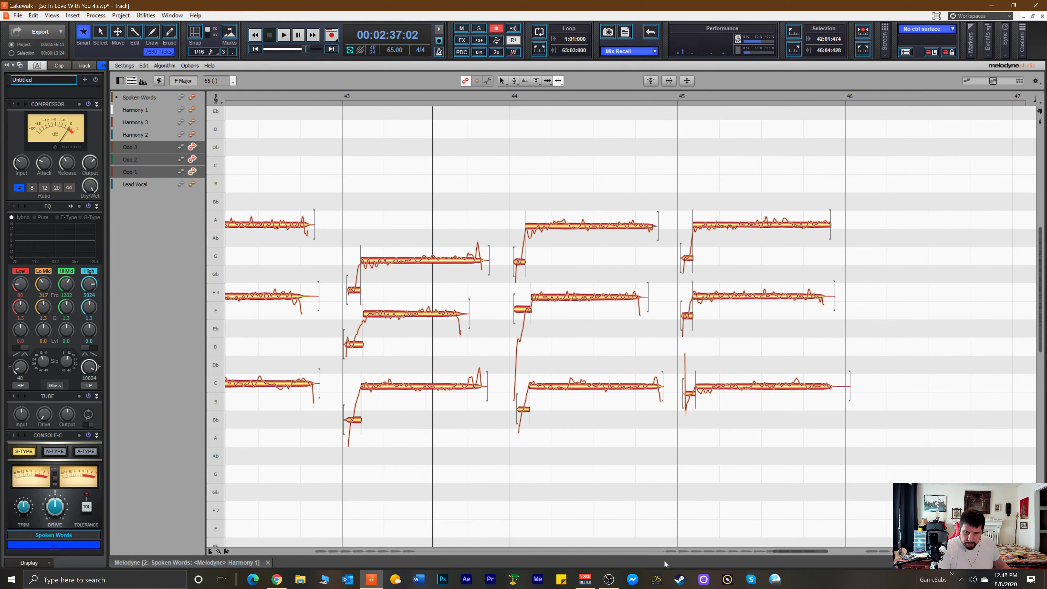
Delete the Ooo tail segments at the ends of bars 40 and 39, along with the sustained Ooo 1 note in bar 40.
drag(795, 552, 745, 541)
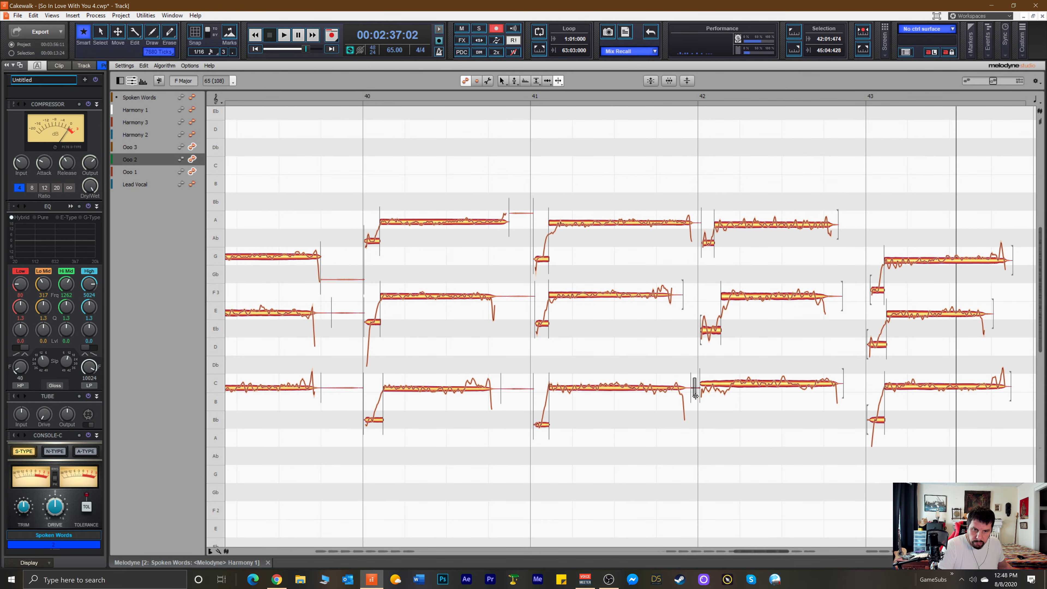
drag(520, 203, 517, 398)
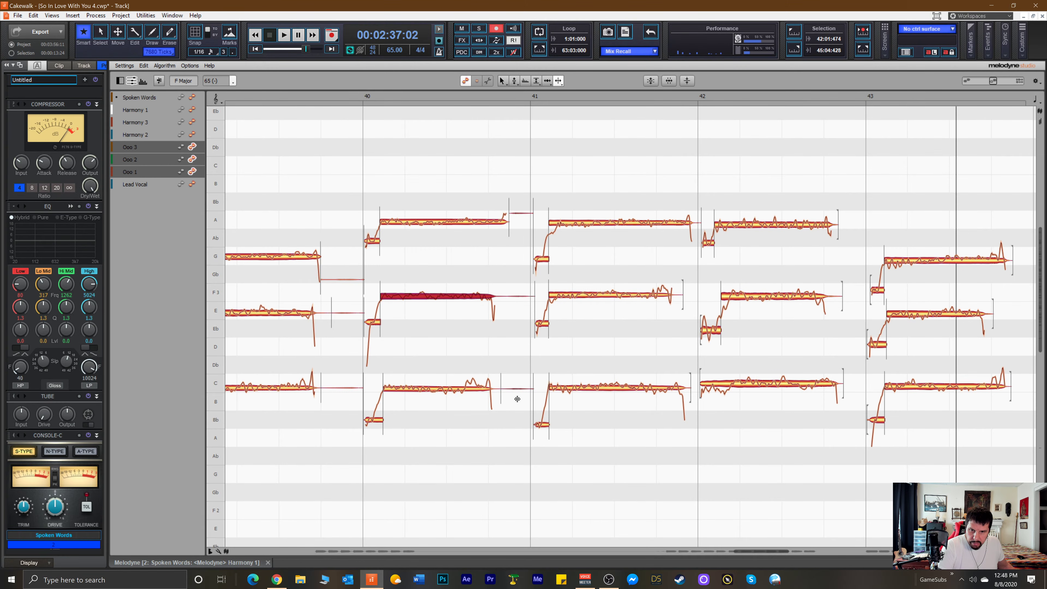
key(Delete)
drag(340, 248, 358, 395)
drag(346, 247, 340, 403)
key(Delete)
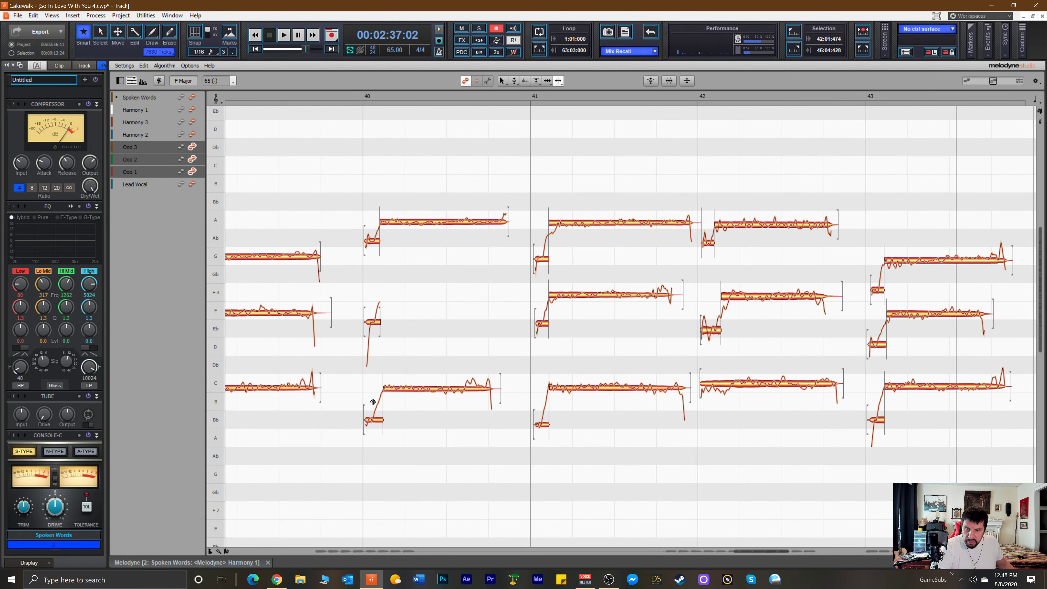
Delete the tail segments after the middle and lowest Ooo notes at the end of bar 38.
drag(753, 550, 724, 553)
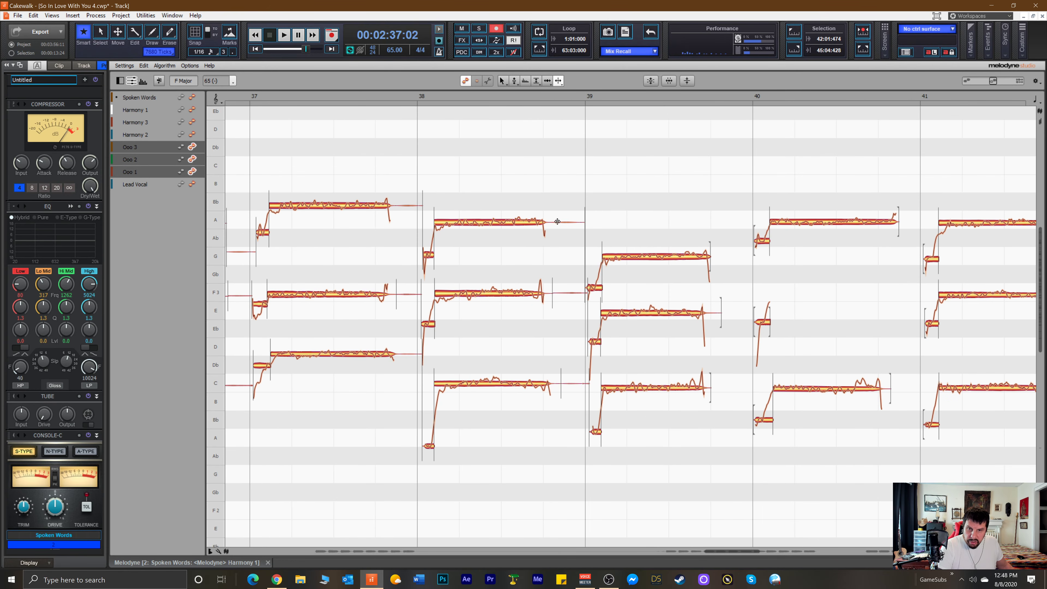
click(556, 229)
click(563, 275)
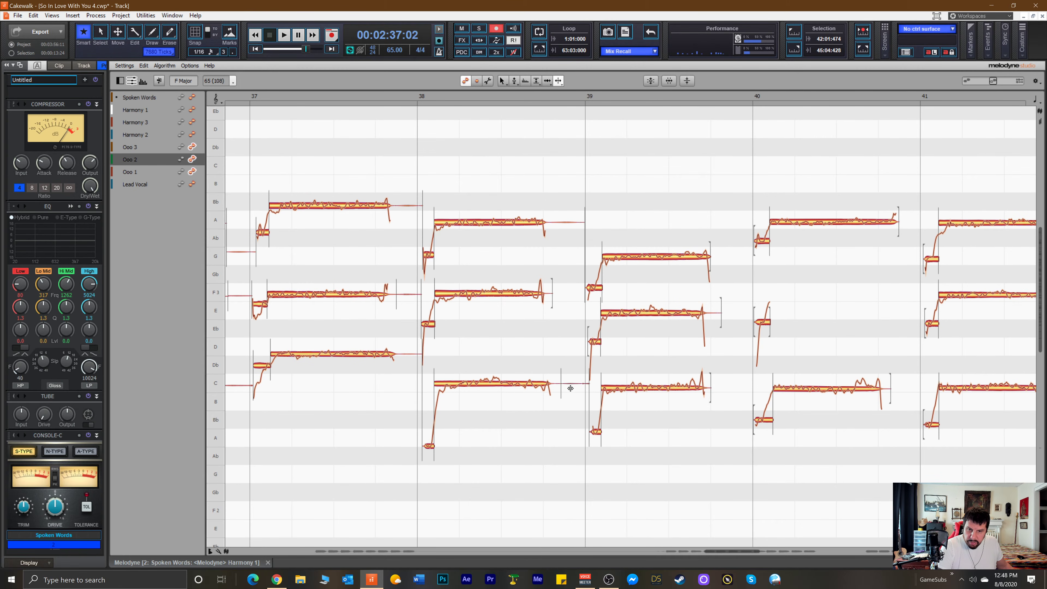
key(Delete)
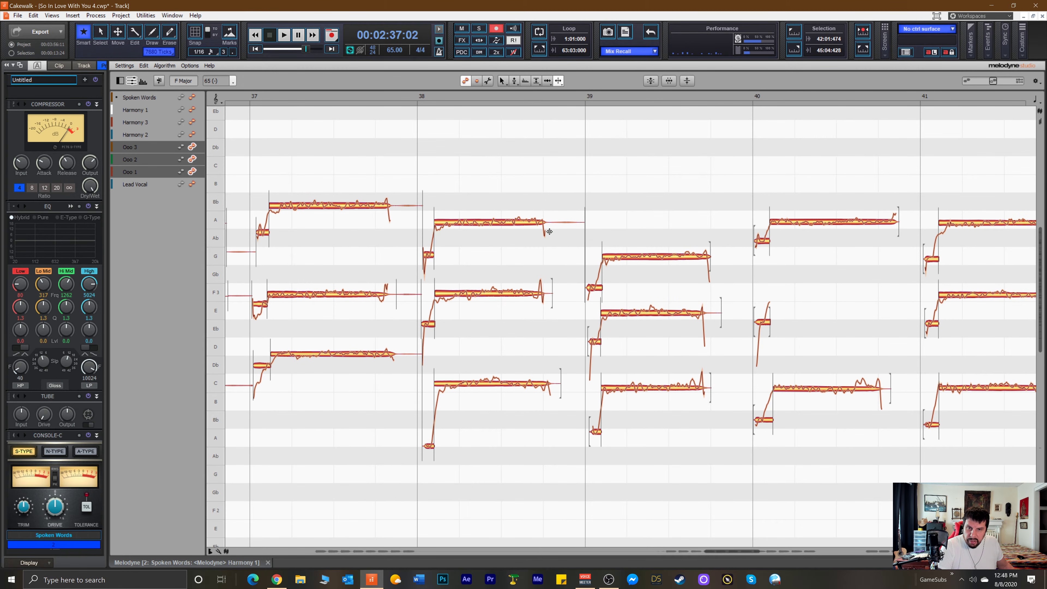
Split the tail from the highest Ooo note at the end of bar 38 and delete it.
click(551, 221)
double_click(551, 221)
click(571, 248)
click(566, 228)
key(Delete)
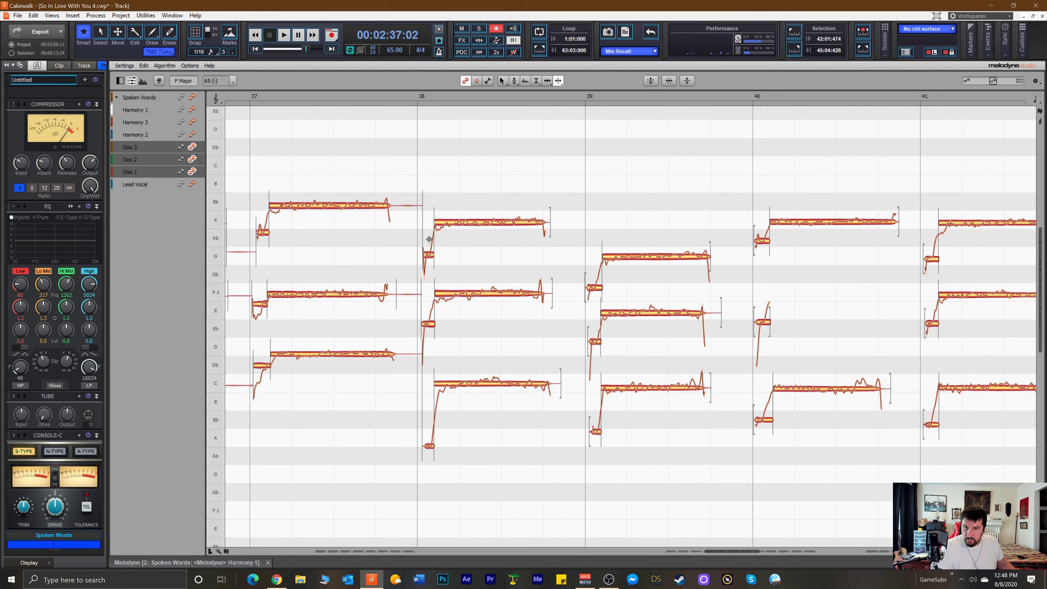
Split the lowest Ooo note's end in bar 37 and delete the tail segments after all three Ooo notes there.
double_click(394, 202)
drag(408, 197, 409, 237)
key(Delete)
drag(405, 275, 410, 314)
key(Delete)
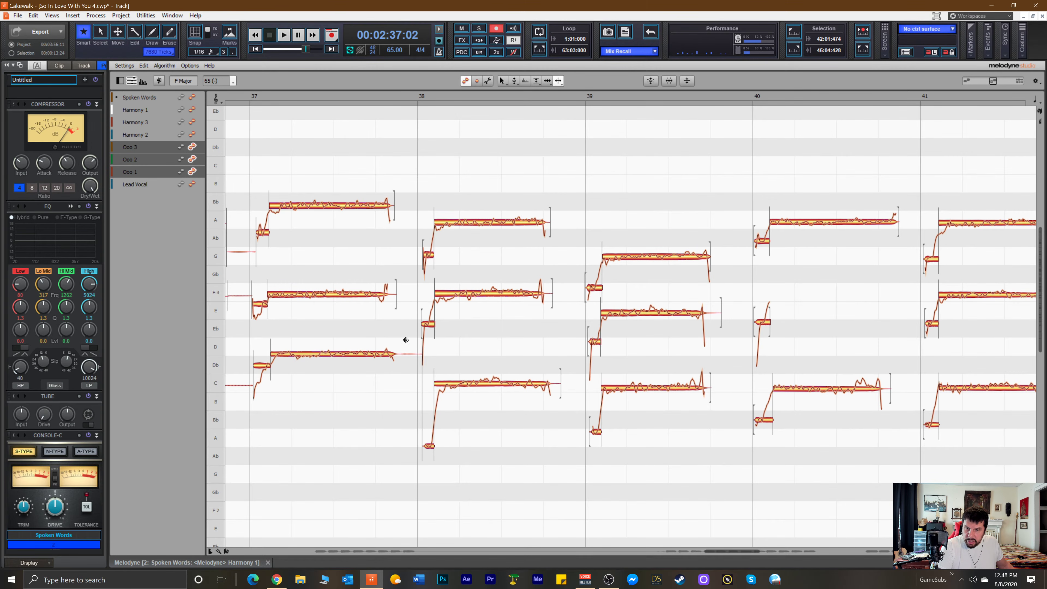
click(408, 354)
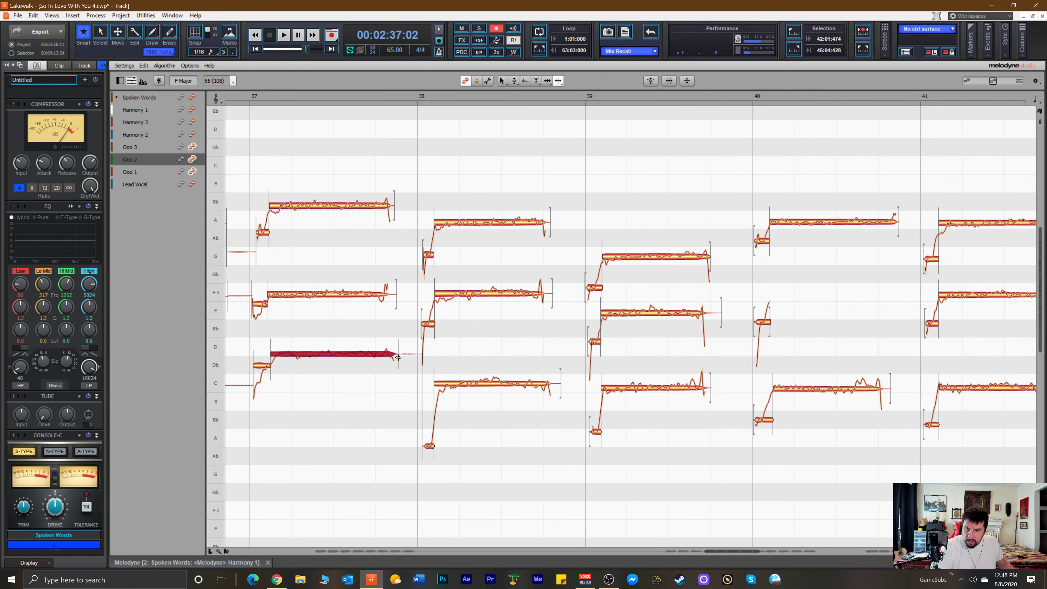
drag(403, 350, 407, 363)
key(Delete)
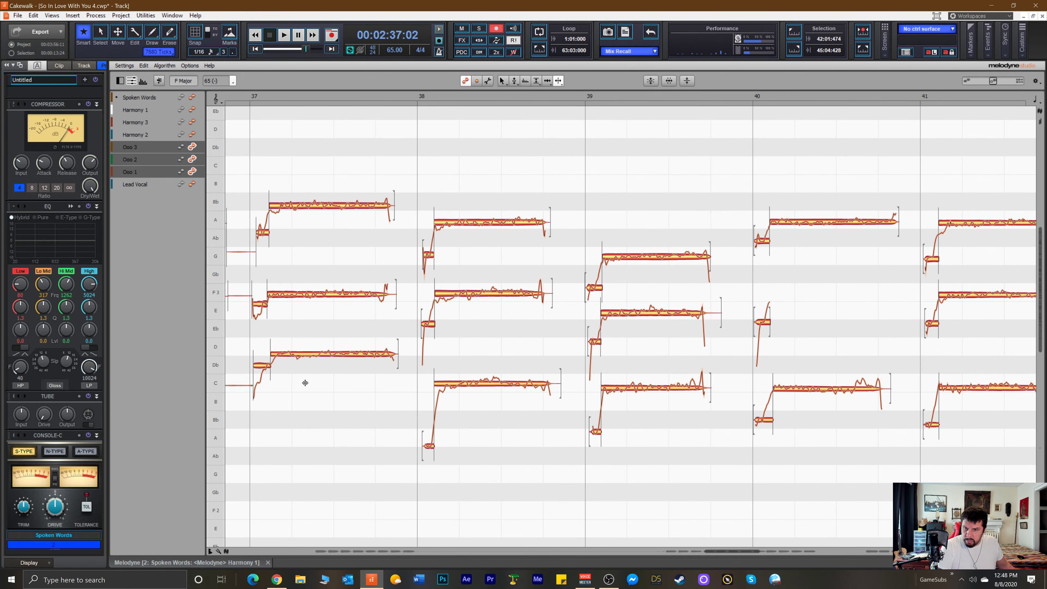
Delete the tail segments after the three Ooo notes at the end of bar 36.
drag(723, 550, 696, 555)
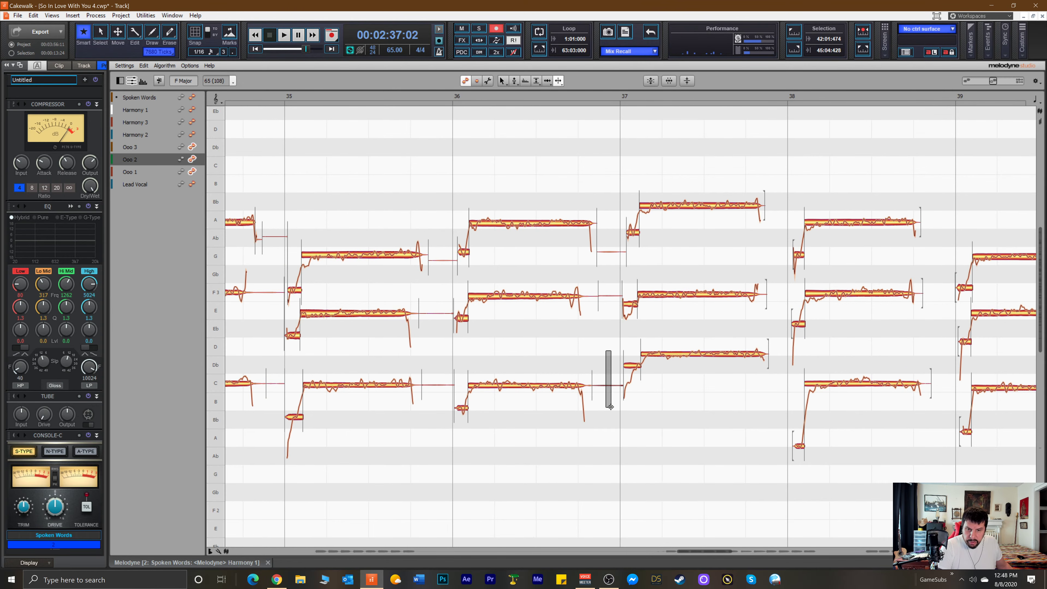
click(602, 282)
key(Delete)
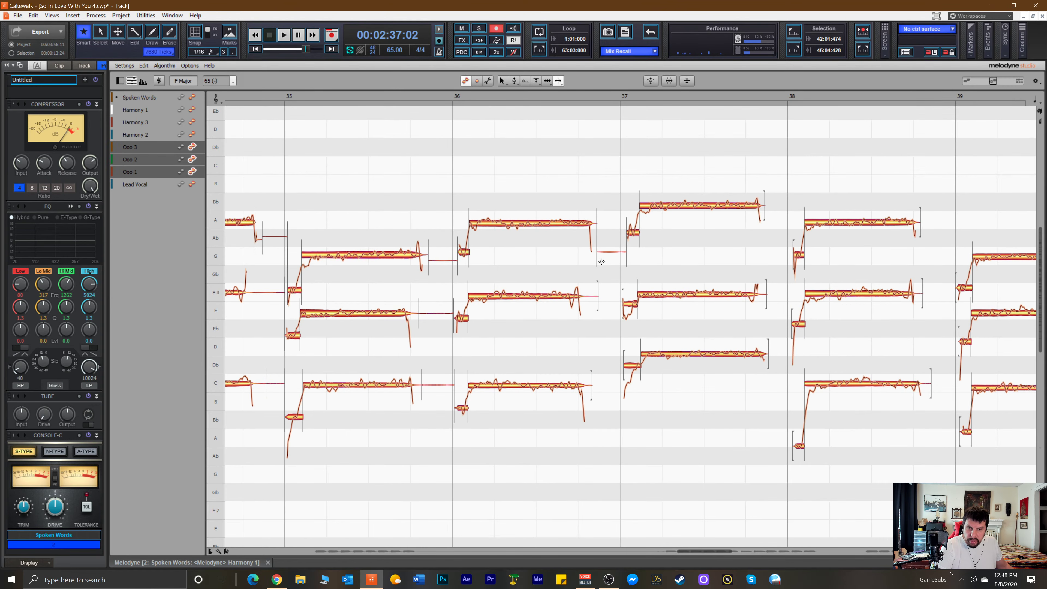
click(605, 239)
key(Delete)
Delete the highest, middle and lowest Ooo tail segments at the end of bar 35.
click(444, 267)
key(Delete)
click(429, 307)
key(Delete)
click(434, 377)
key(Delete)
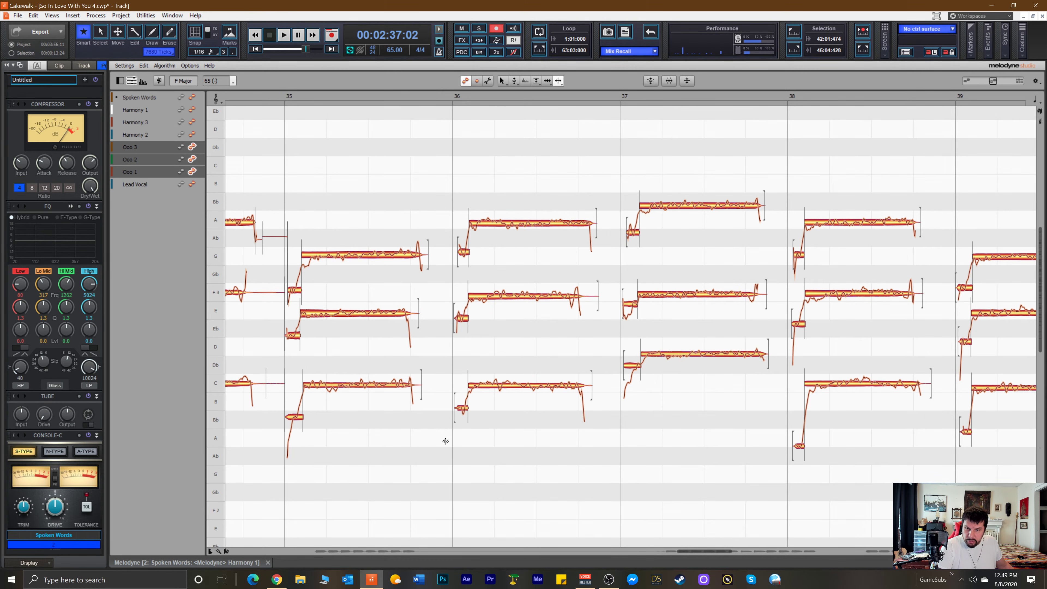
Cut the ends of the lowest and middle Ooo notes in bar 34 and delete all three tails.
drag(704, 551, 688, 555)
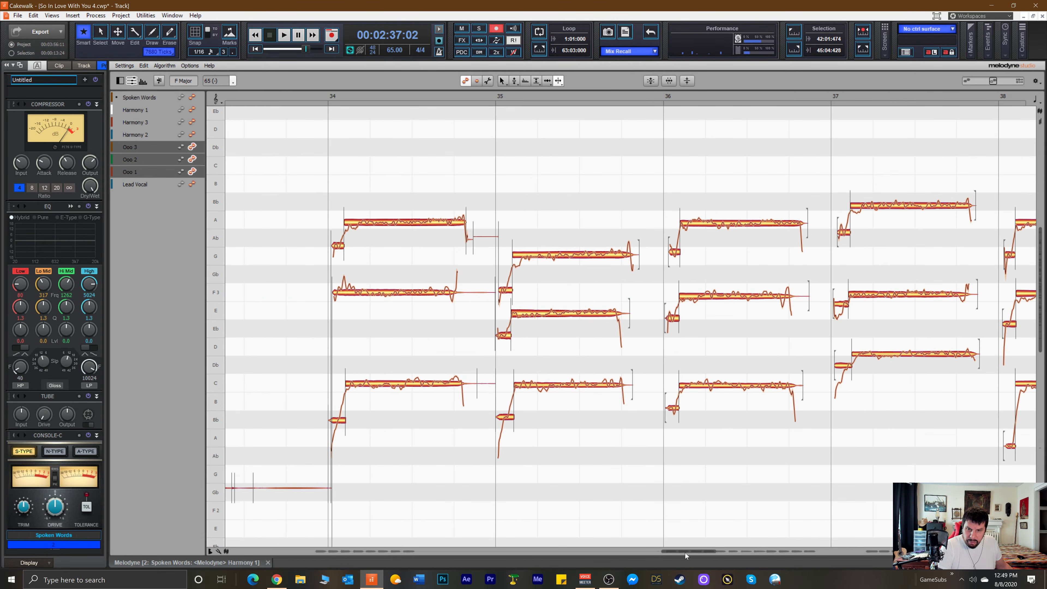
click(478, 389)
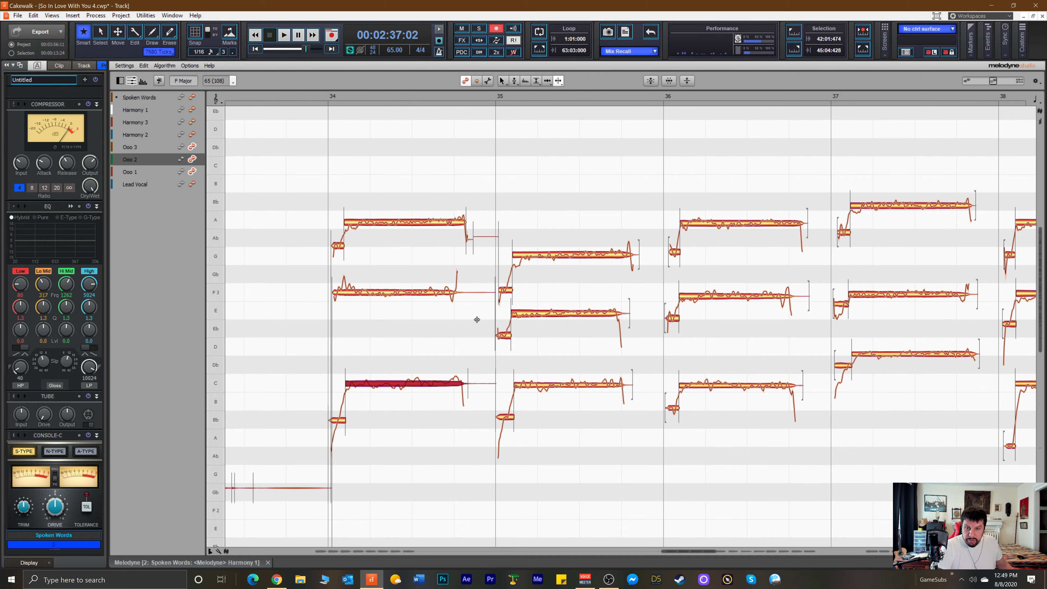
click(464, 291)
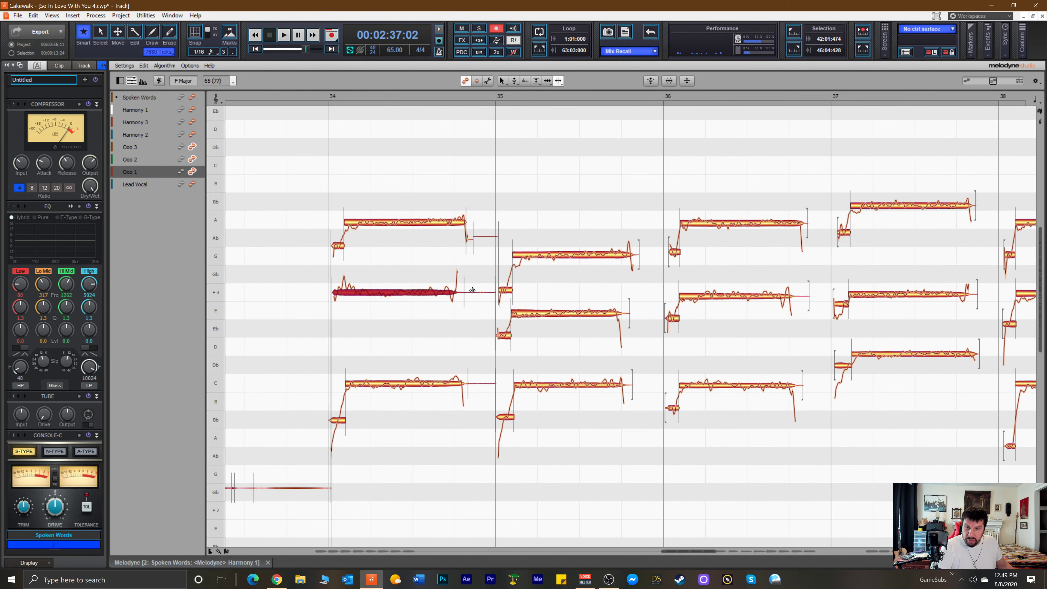
drag(482, 219, 479, 402)
key(Delete)
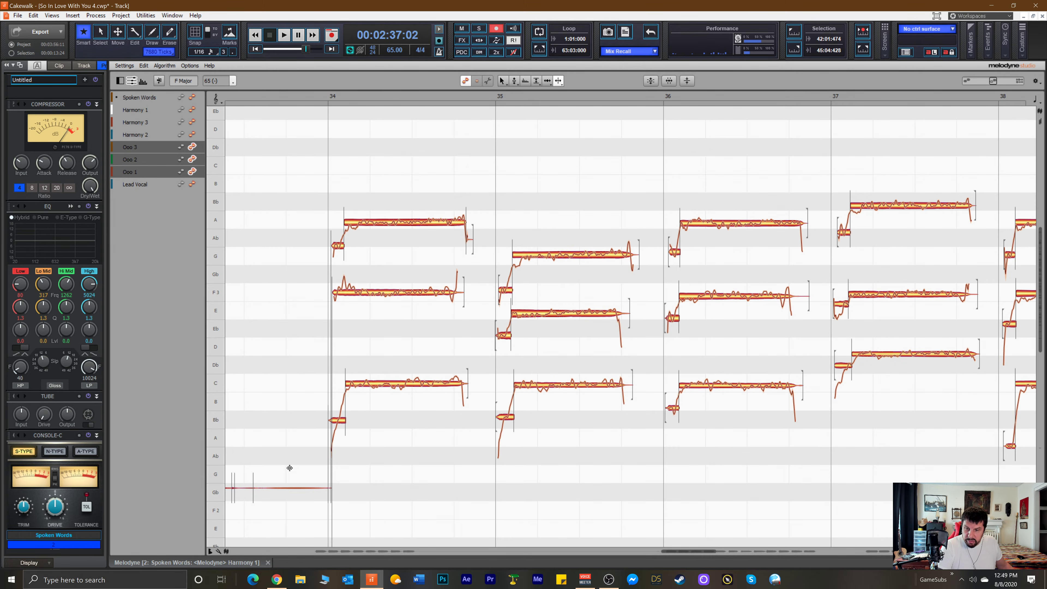
Delete the leftover noise segments in the silent stretch between the bar 13 notes and bar 34.
drag(681, 551, 662, 554)
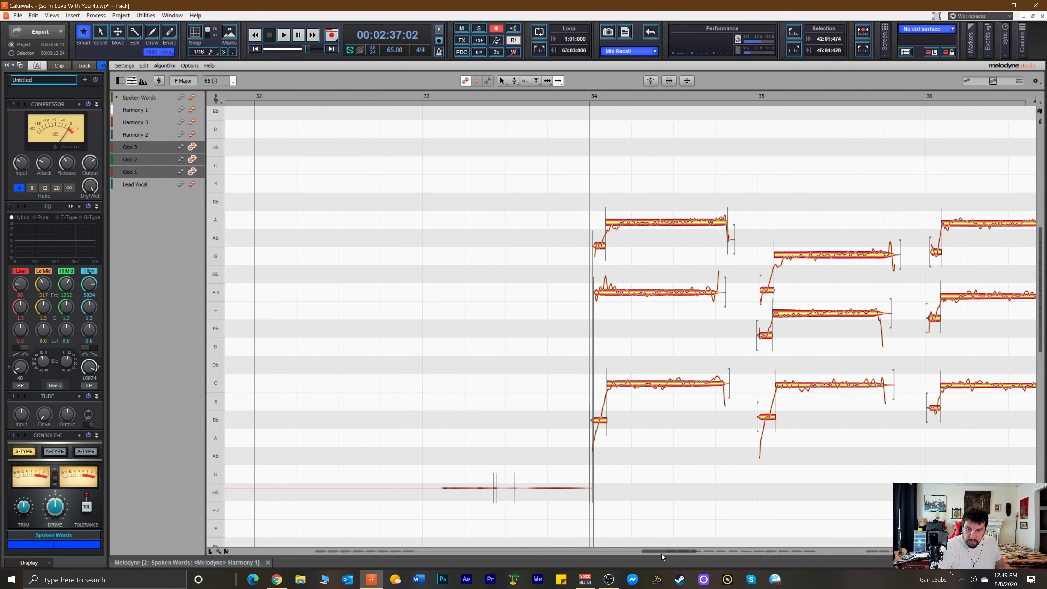
drag(442, 417, 575, 521)
key(Delete)
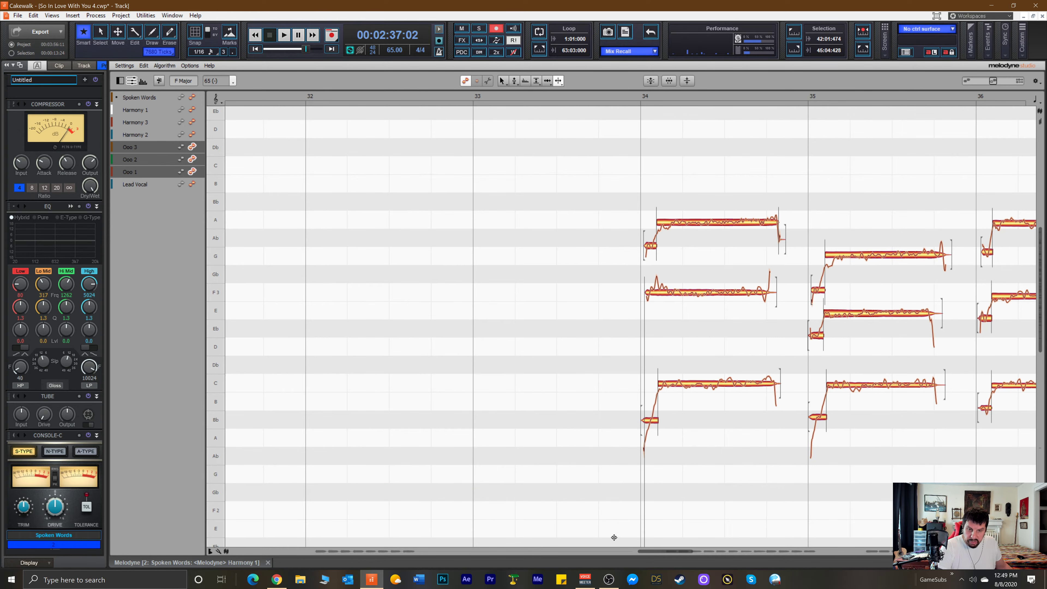
drag(662, 550, 612, 552)
drag(568, 394, 895, 528)
key(Delete)
drag(620, 551, 444, 547)
drag(392, 191, 521, 511)
key(Delete)
Delete the three Ooo tail segments at the end of bar 12.
drag(453, 551, 435, 551)
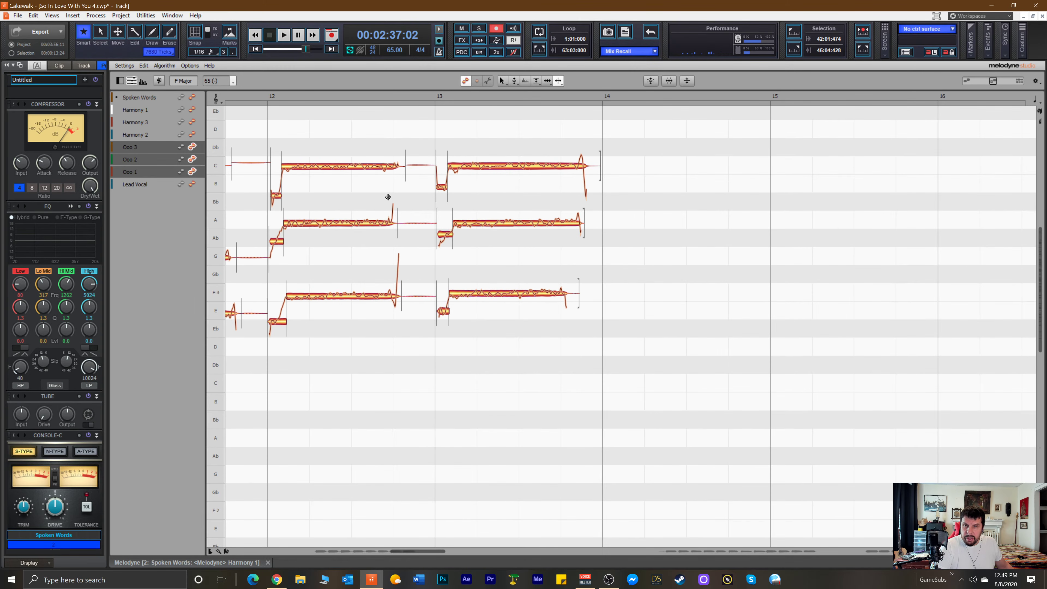
drag(411, 142, 423, 319)
key(Delete)
key(Delete)
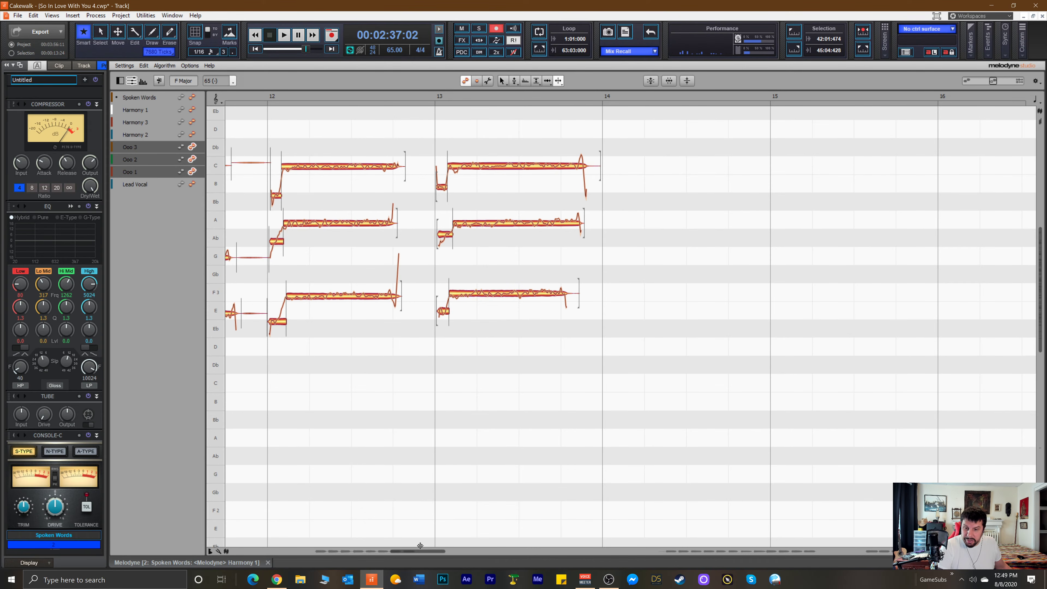
Delete the three Ooo tail segments at the end of bar 11.
drag(419, 552, 402, 551)
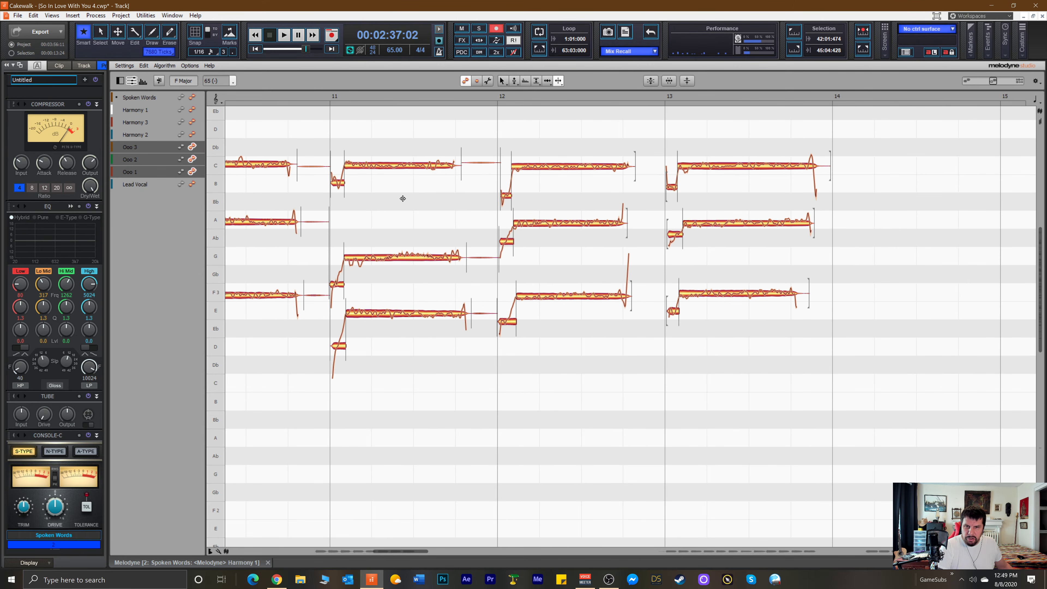
drag(474, 142, 490, 272)
key(Delete)
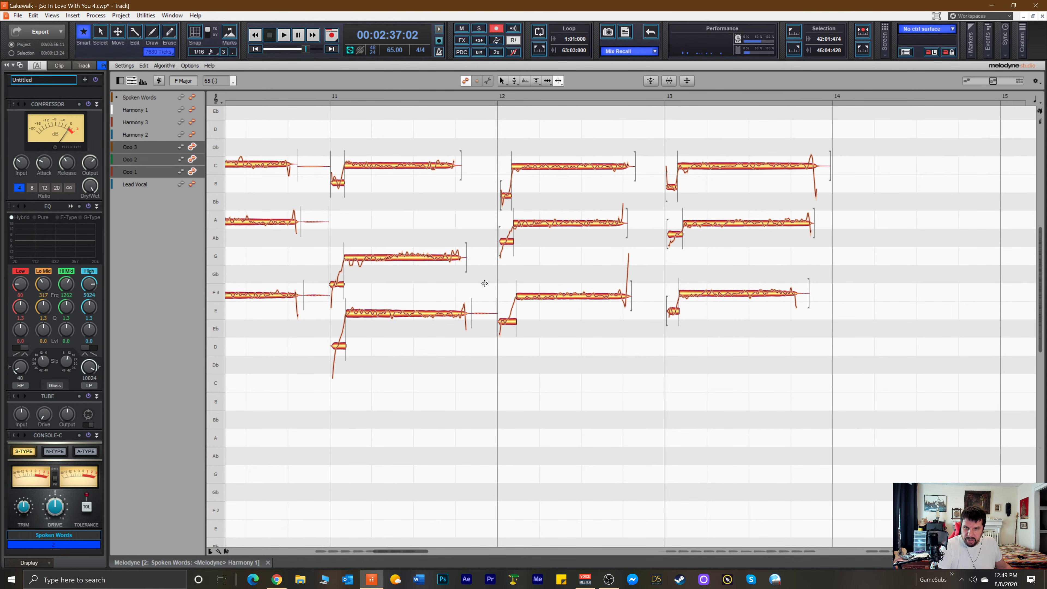
click(487, 309)
key(Delete)
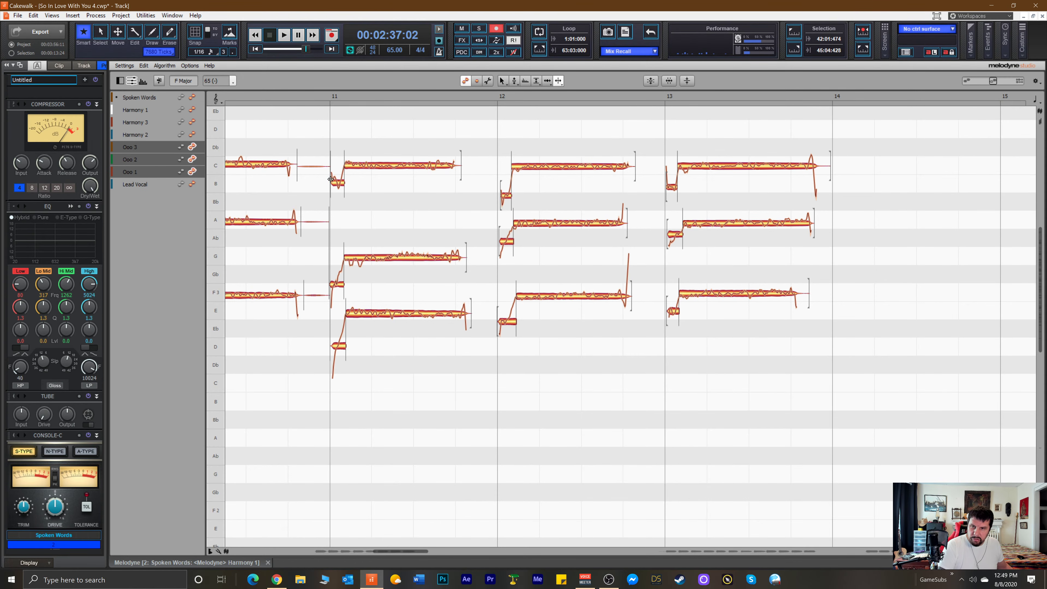
Delete the Ooo tail segments at the ends of bars 10 and 9.
drag(311, 143, 319, 326)
key(Delete)
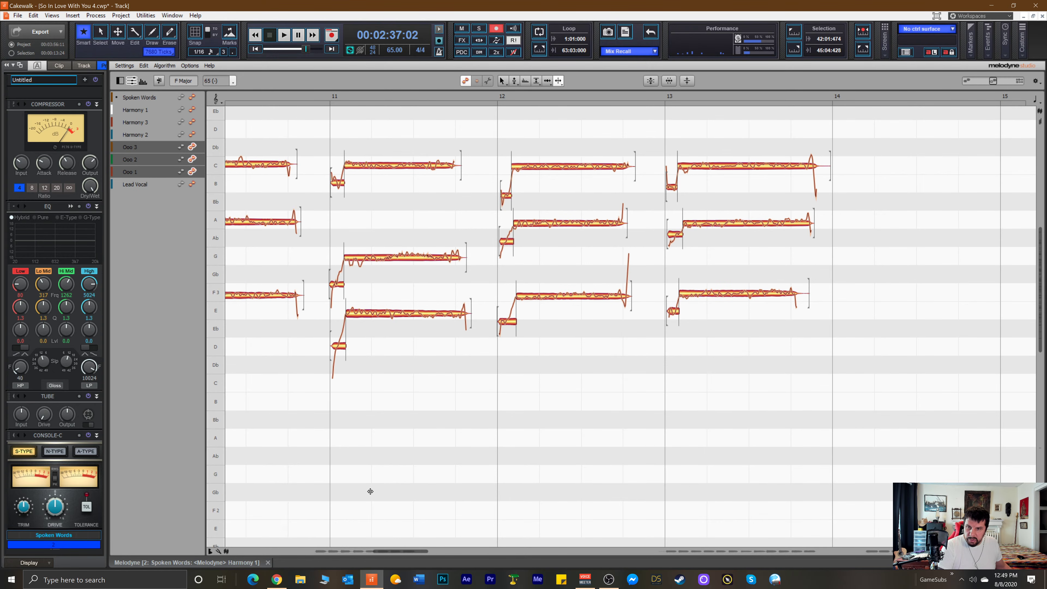
drag(398, 550, 372, 555)
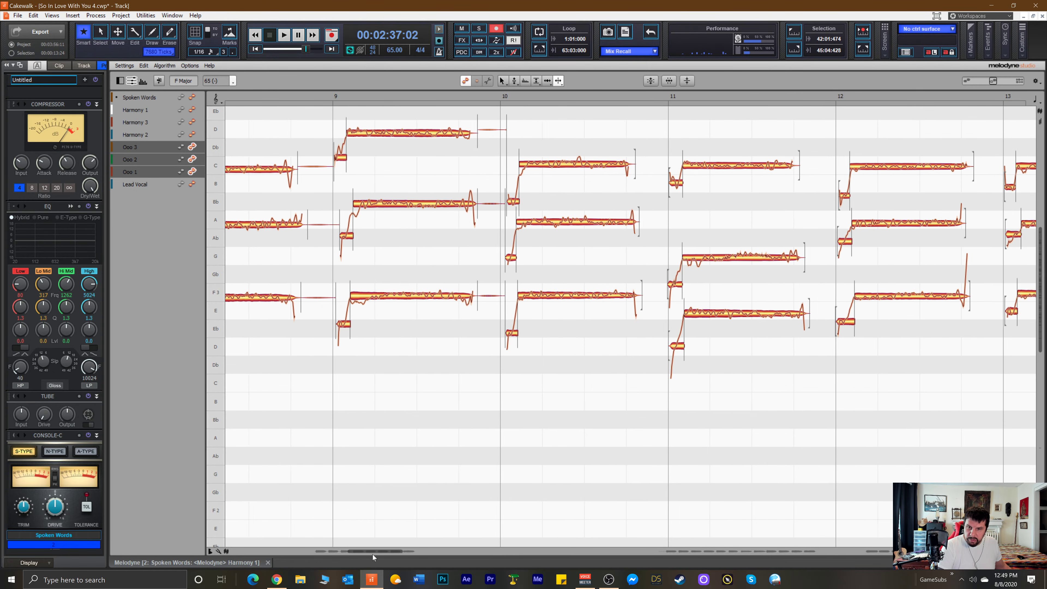
drag(507, 113, 510, 306)
key(Delete)
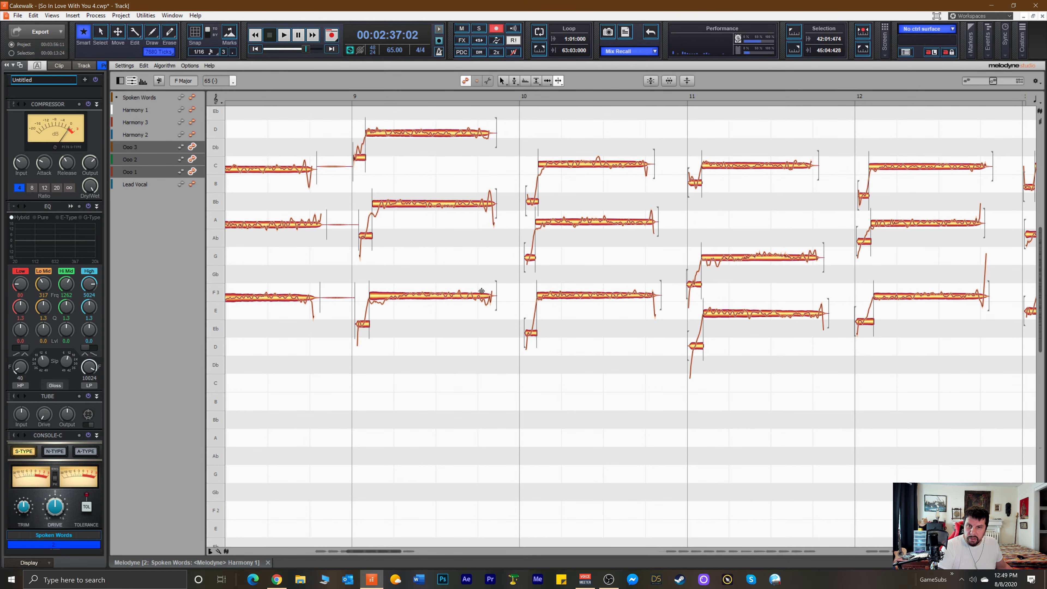
Delete the Ooo tail segments at the ends of bars 8, 7 and 6.
drag(333, 141, 342, 308)
key(Delete)
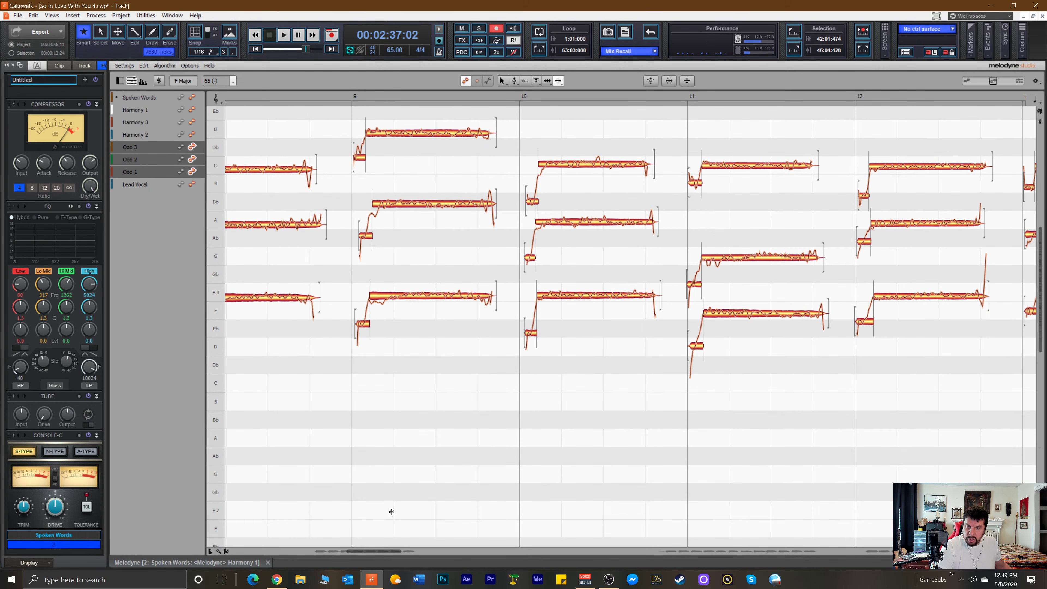
drag(378, 551, 355, 549)
drag(478, 133, 484, 328)
key(Delete)
drag(311, 156, 313, 310)
key(Delete)
Place the playback position shortly before the first Ooo notes in bar 6.
drag(361, 550, 338, 553)
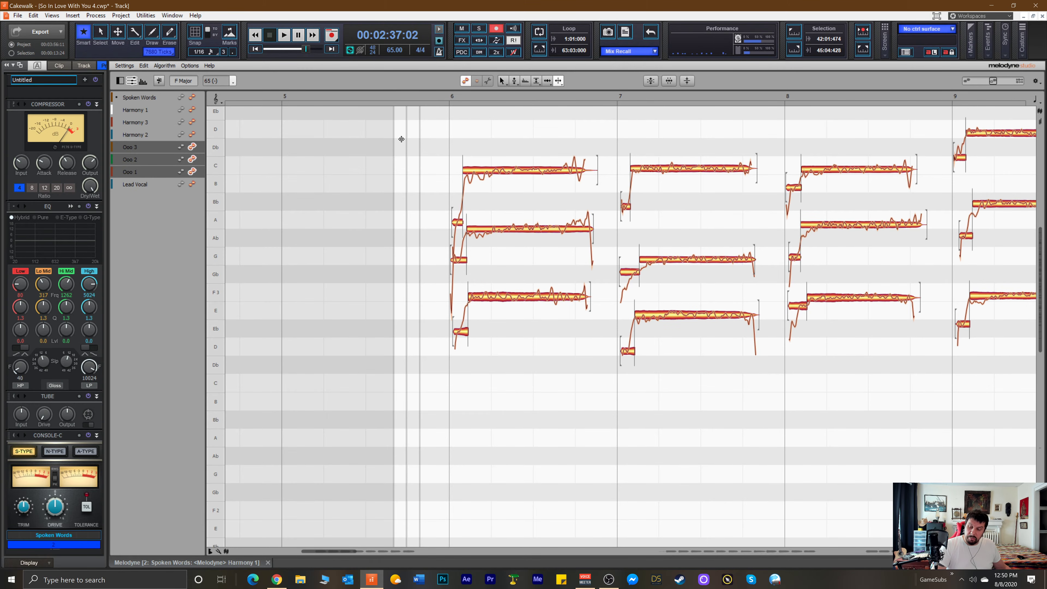
click(425, 96)
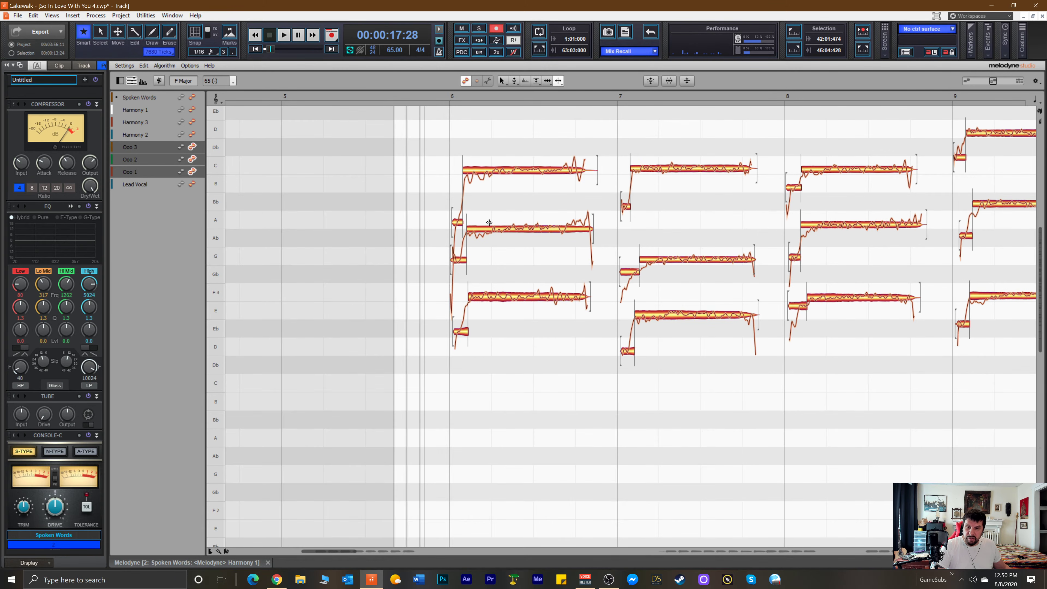
click(405, 93)
Snap all the Ooo notes to their nearest semitones with the Pitch tool and play them back.
key(ctrl+a)
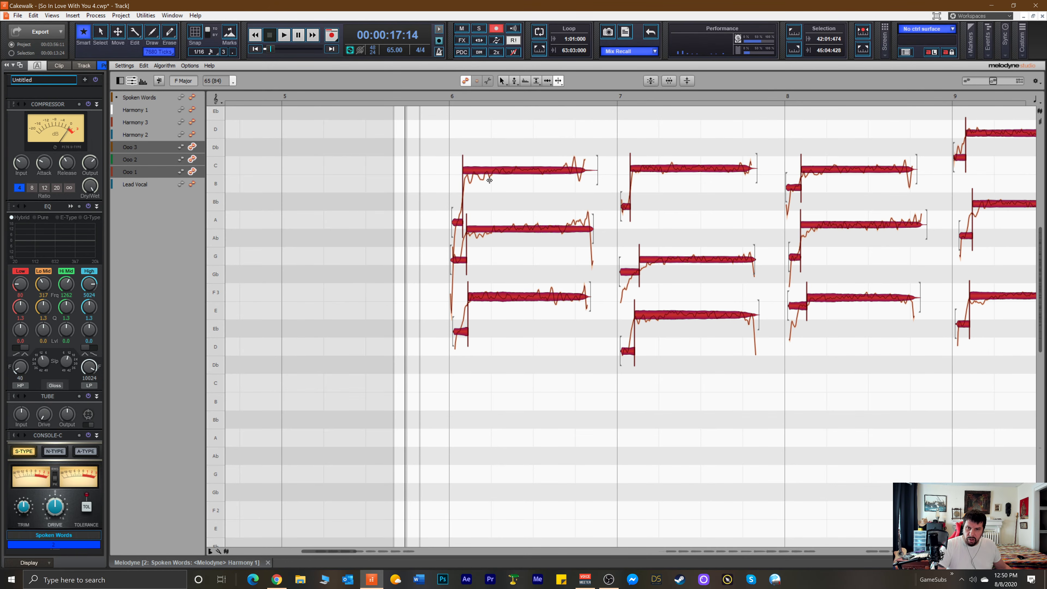
right_click(452, 150)
click(469, 211)
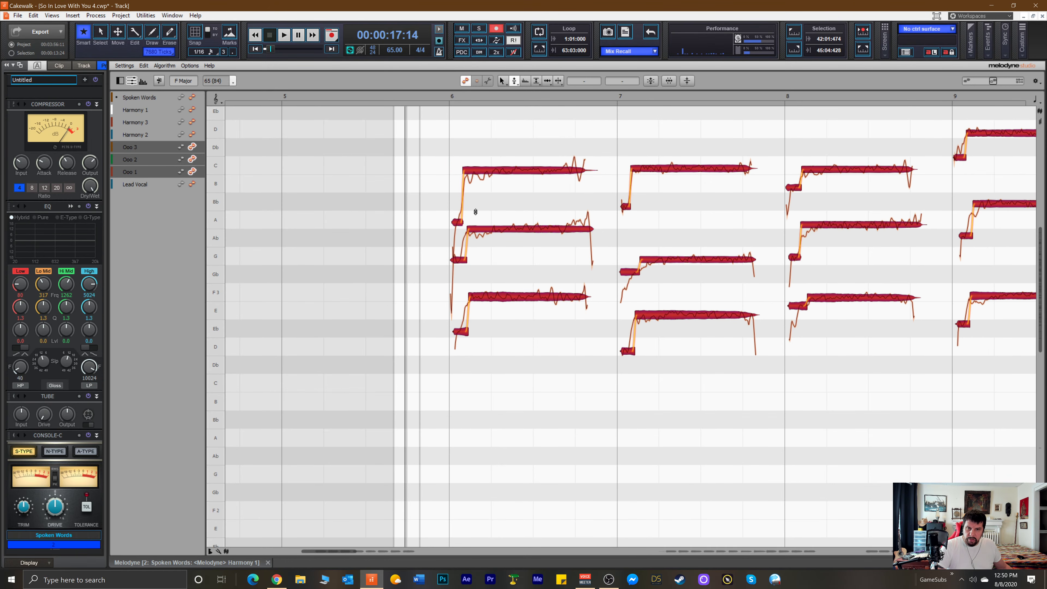
double_click(510, 230)
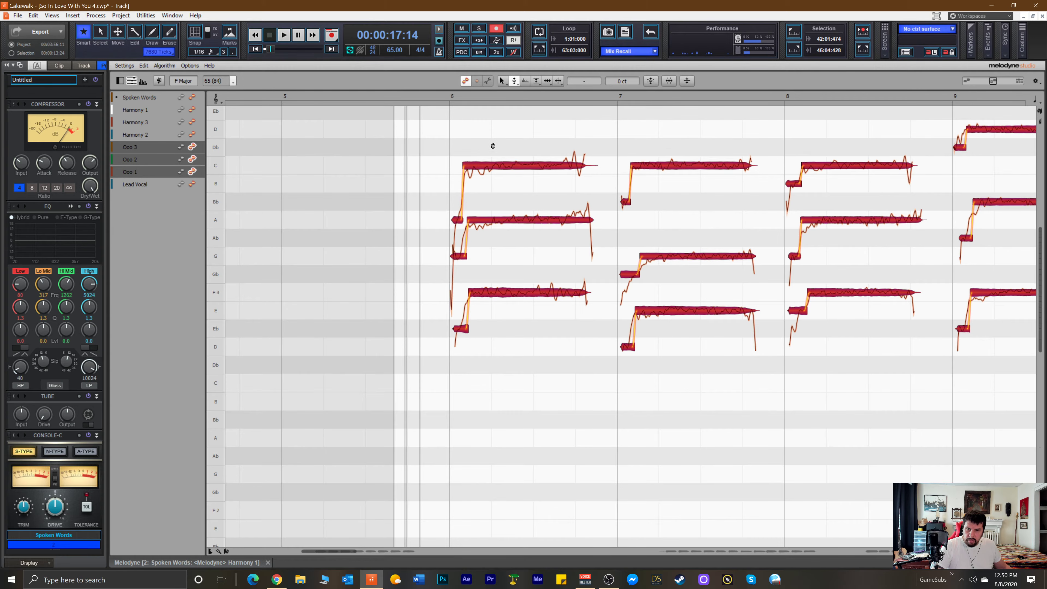
key(space)
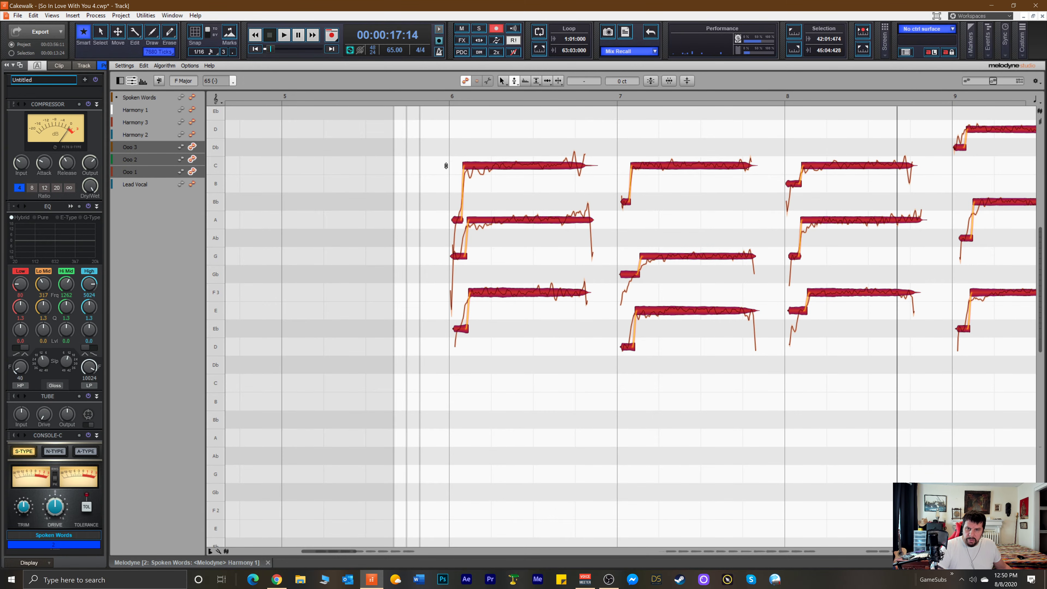
Reduce the pitch drift of all the selected Ooo notes to 52% with the Pitch Drift tool.
right_click(447, 166)
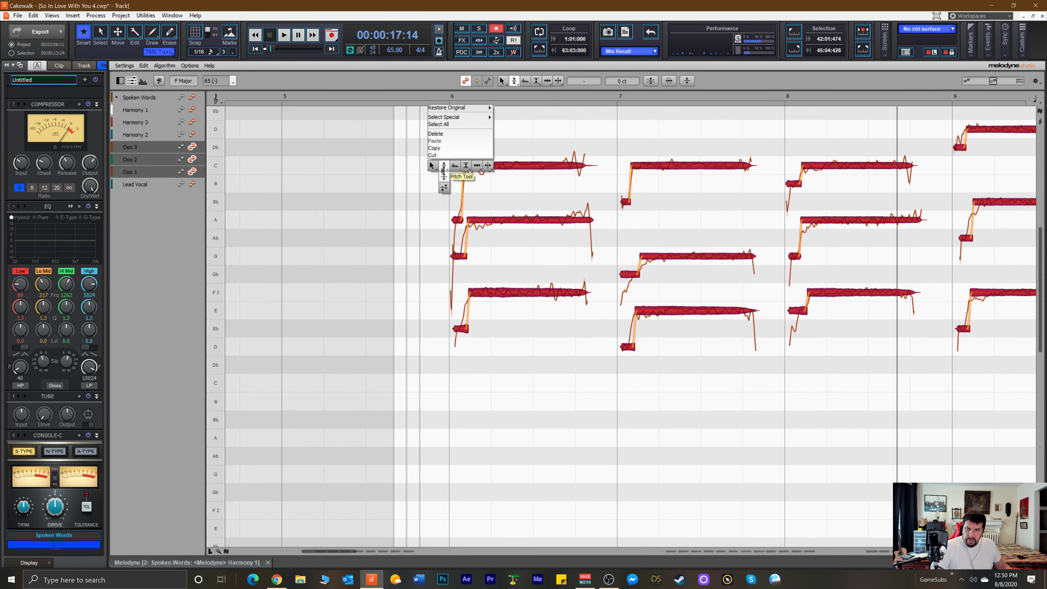
click(443, 188)
click(505, 222)
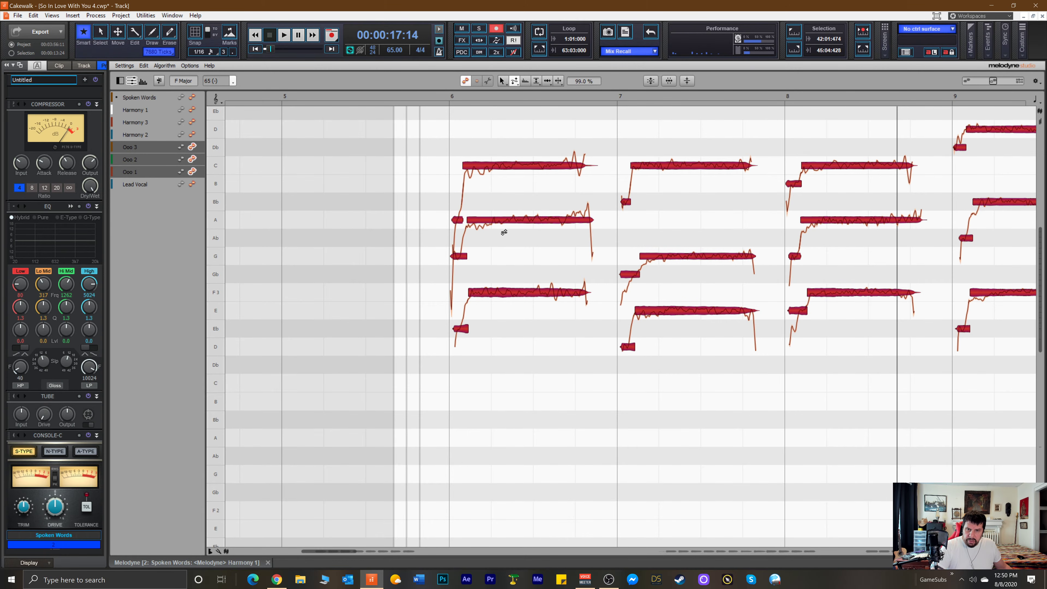
drag(490, 267, 493, 241)
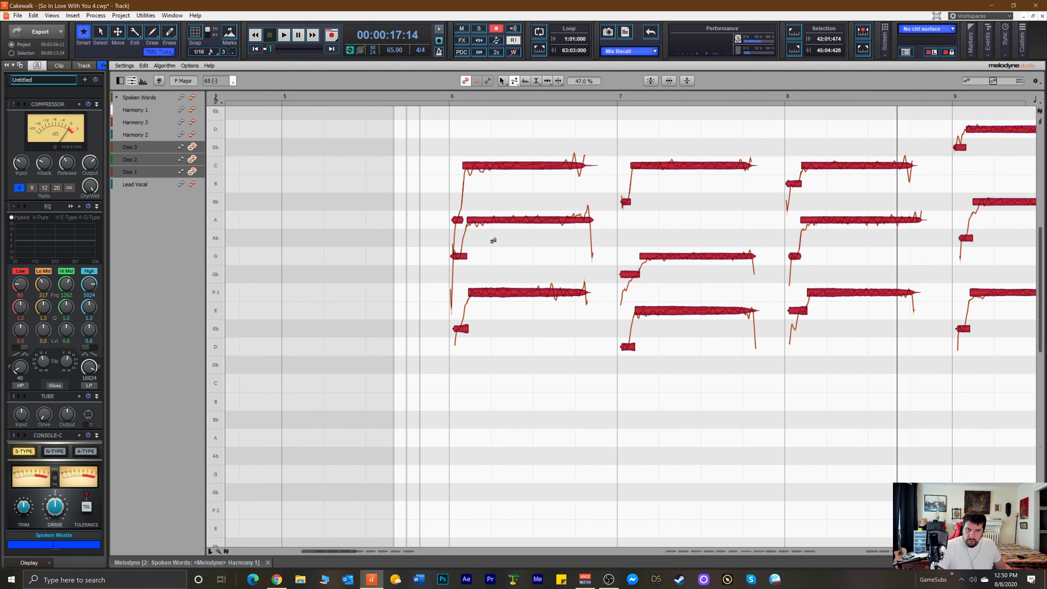
Try to undo the pitch drift change through the project's own edit history.
click(34, 15)
click(62, 26)
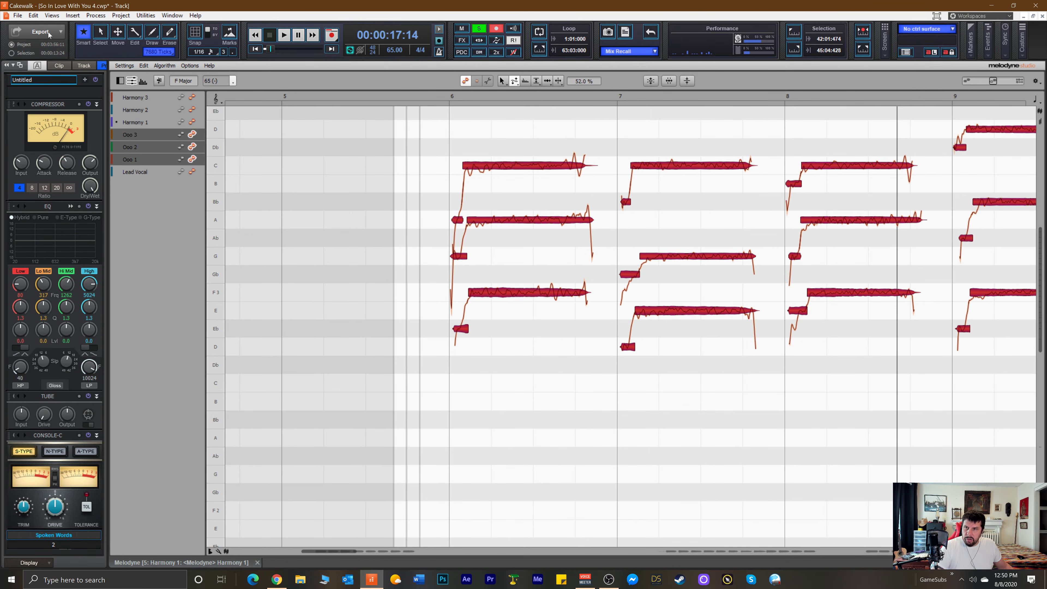
click(34, 16)
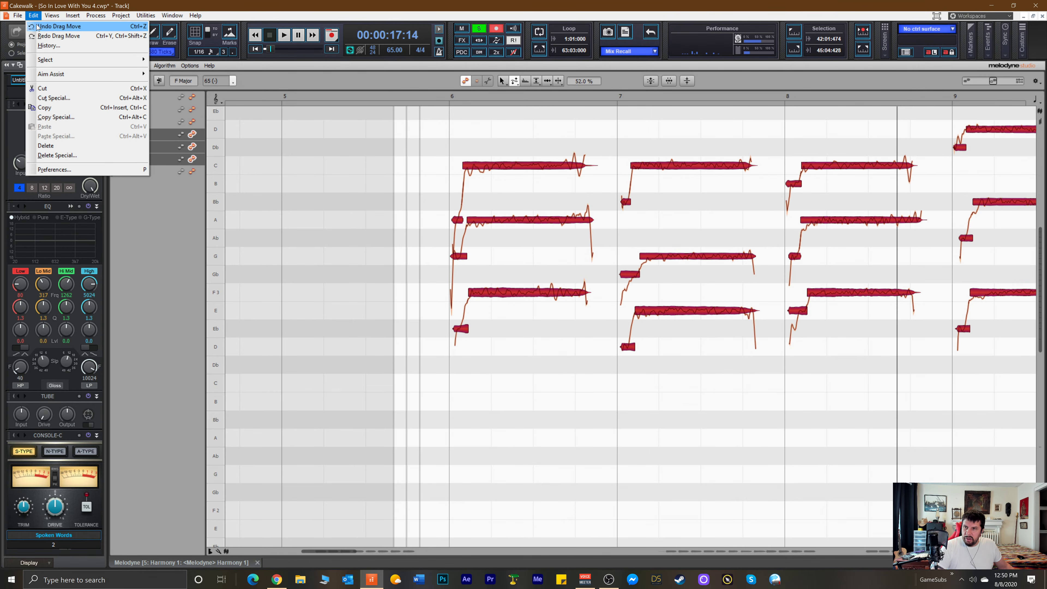
click(37, 27)
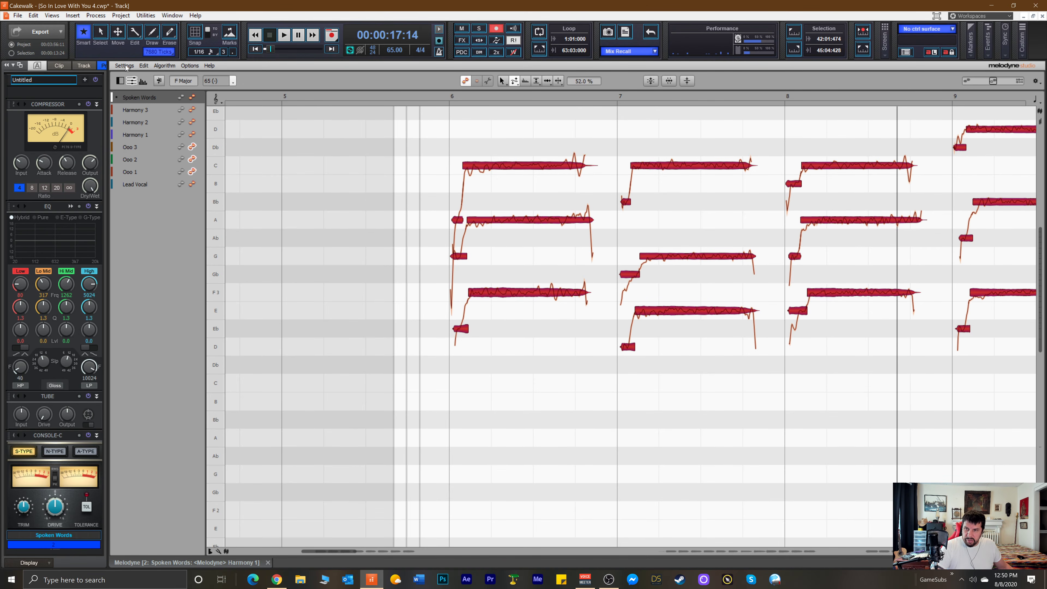
Undo the pitch drift change within Melodyne.
click(143, 66)
click(148, 77)
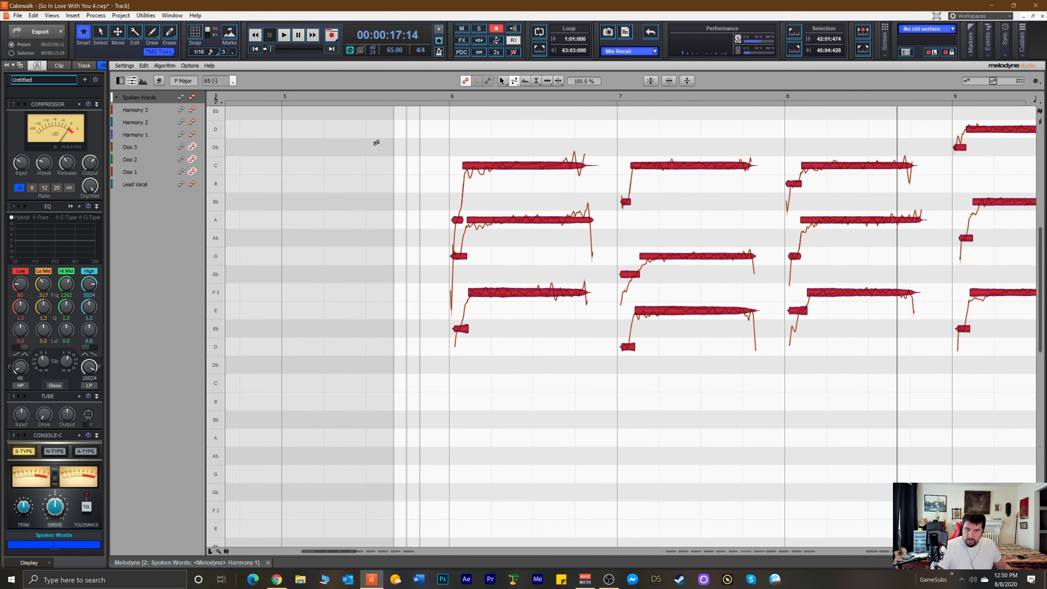
Set the pitch drift of bar 6's long notes to 65% on Ooo 3, -16% on Ooo 2 and 40% on Ooo 1.
key(ctrl+a)
click(521, 168)
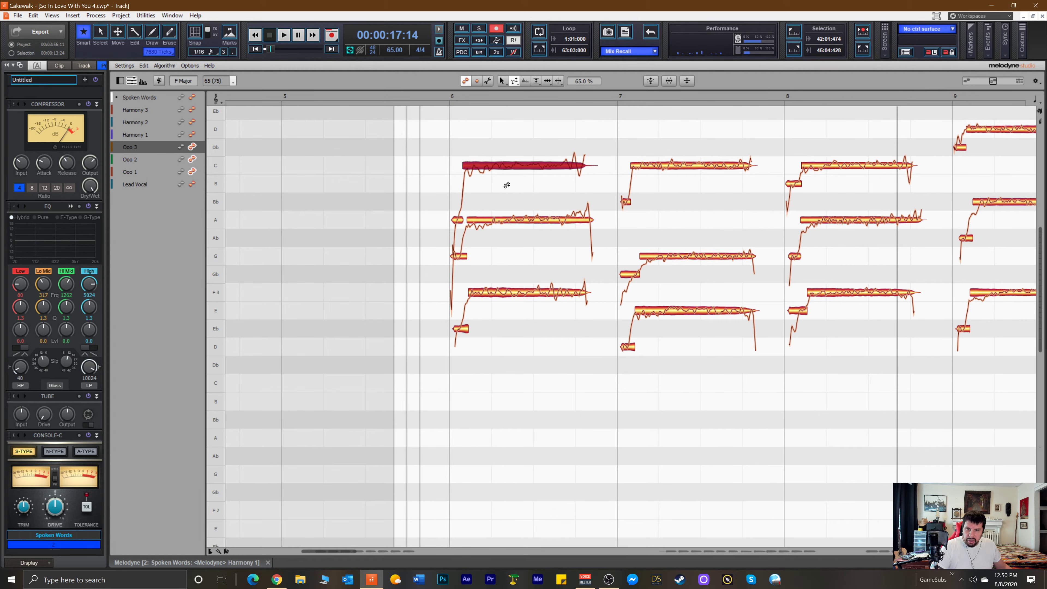
click(518, 221)
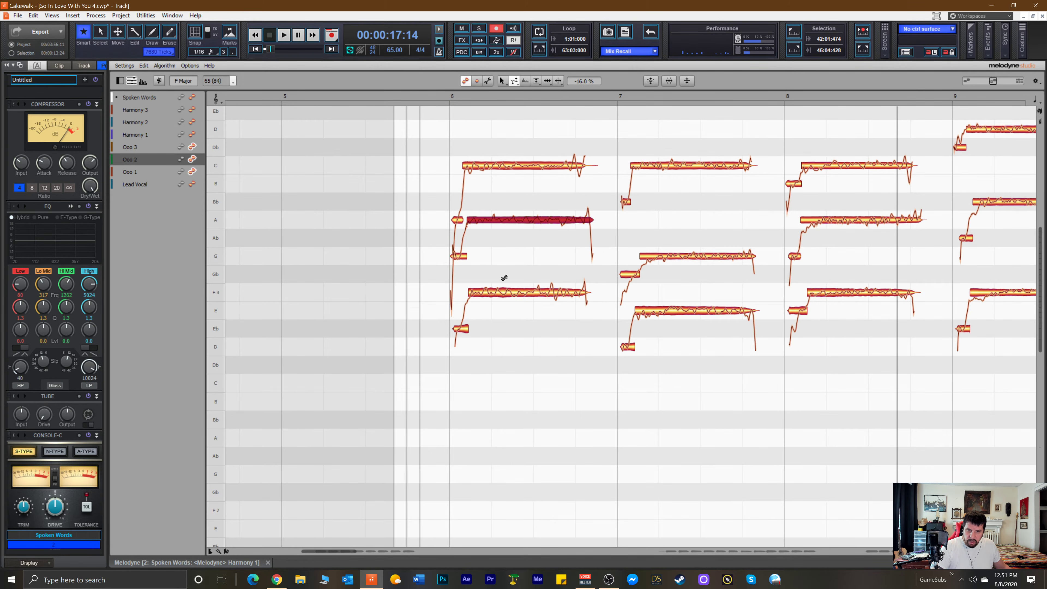
click(520, 294)
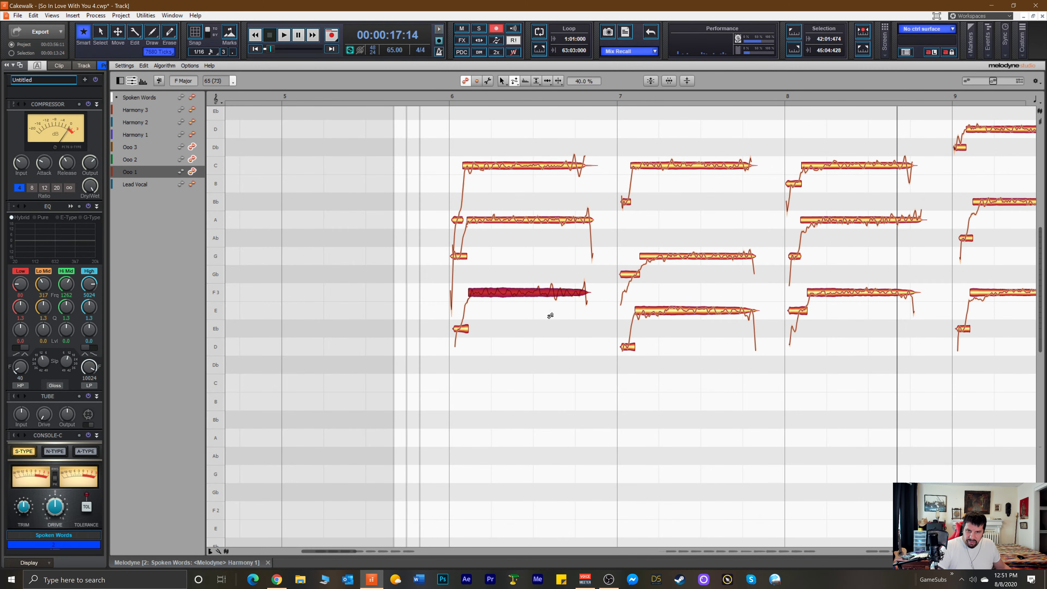
Set the pitch drift of bar 7's long notes to 3% on Ooo 1, 76% on Ooo 2 and 70% on Ooo 3.
click(685, 317)
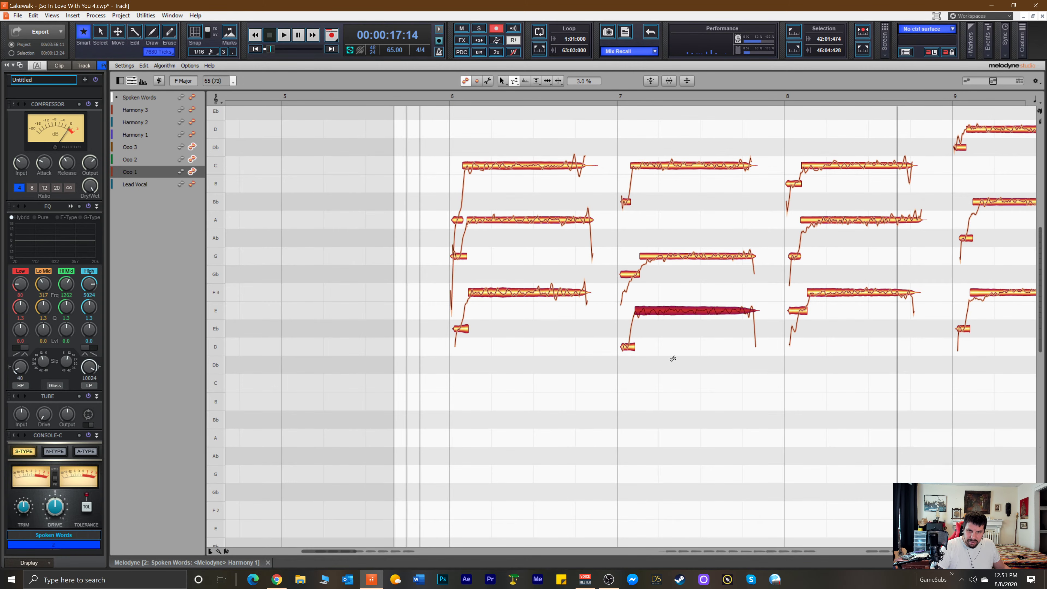
click(684, 267)
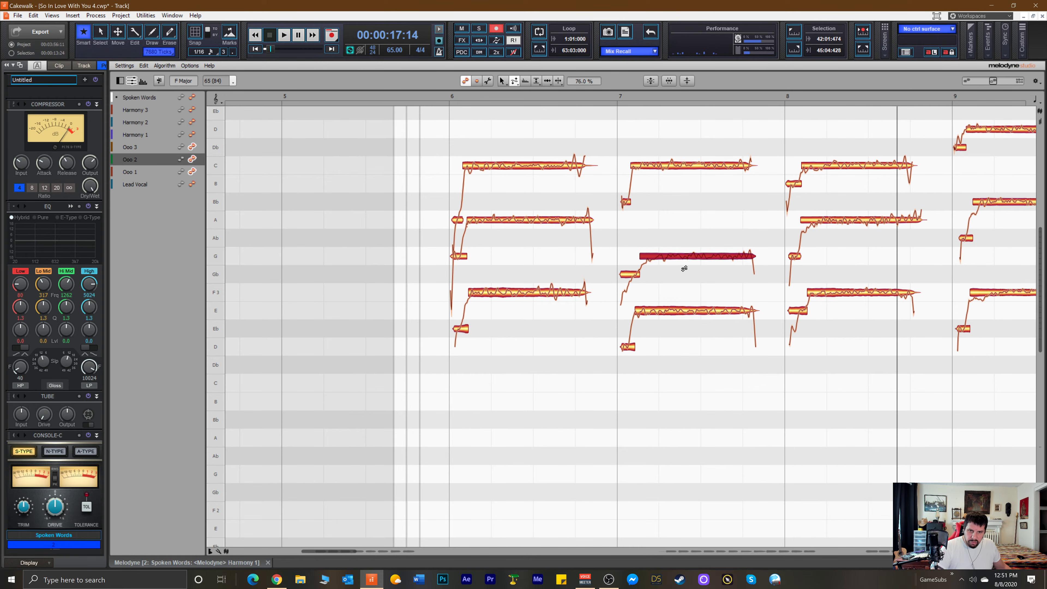
click(677, 165)
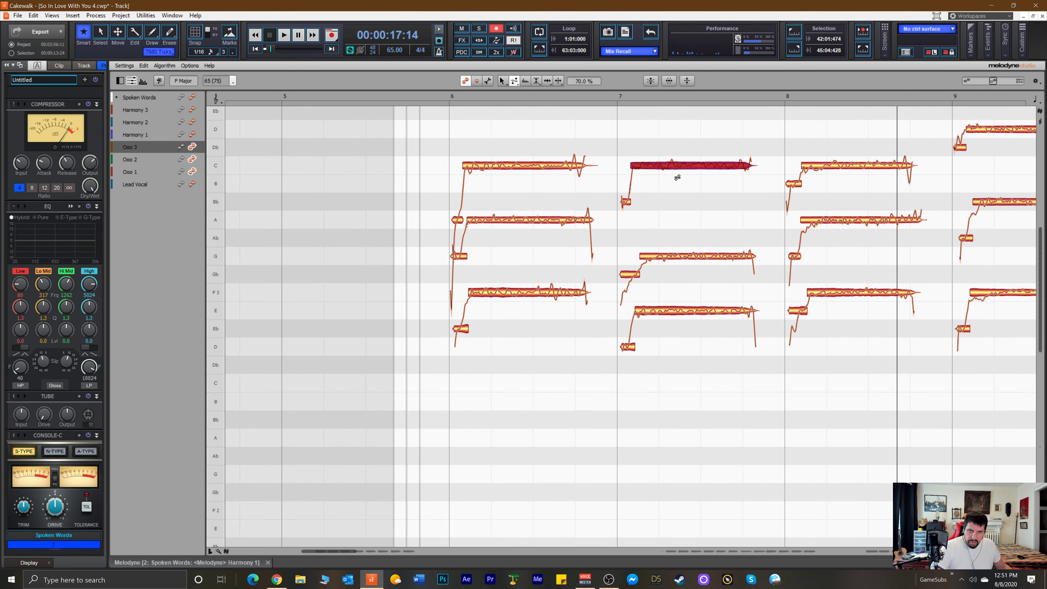
Set the pitch drift of bar 8's long notes to 42% on Ooo 3, 54% on Ooo 2 and 78% on Ooo 1, and play back.
click(846, 173)
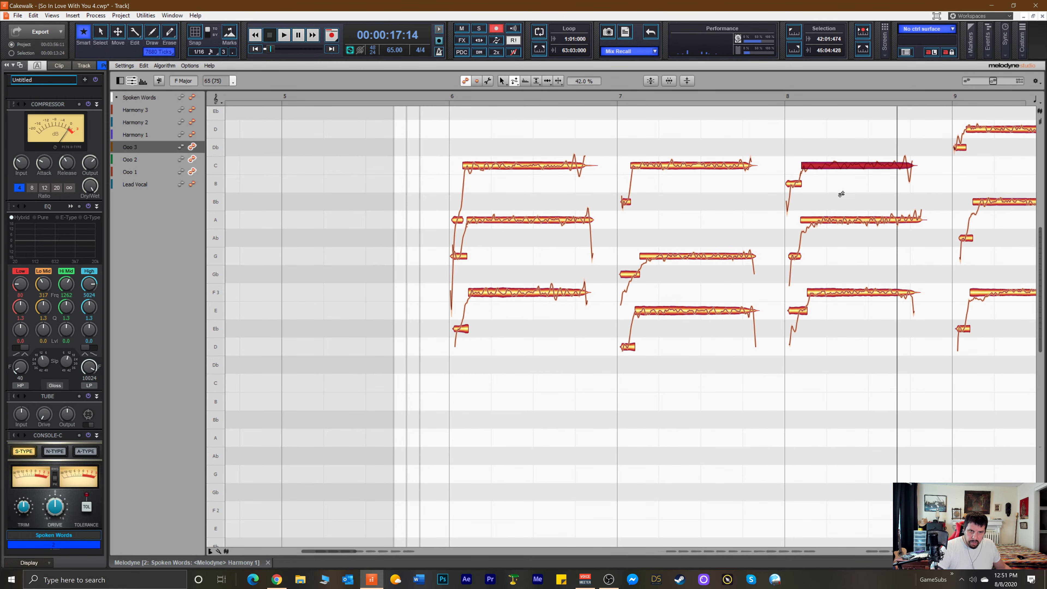
click(838, 214)
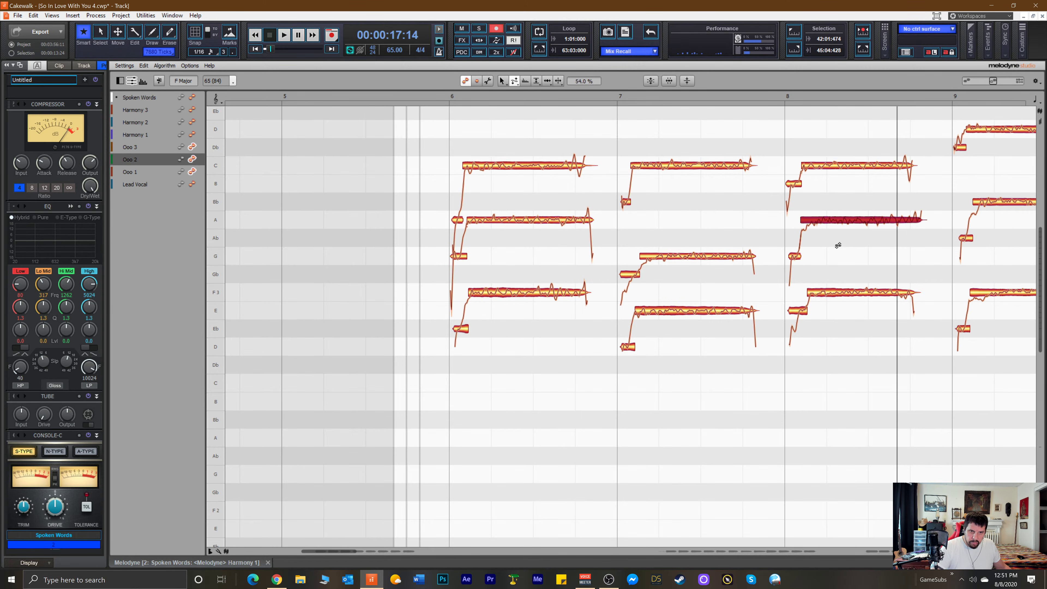
click(852, 292)
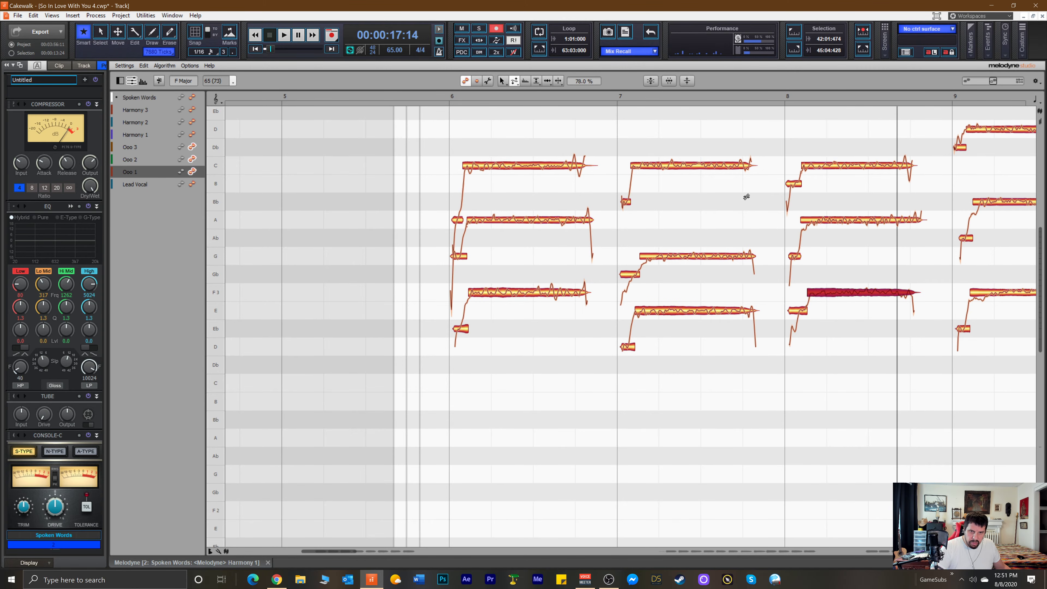
click(421, 170)
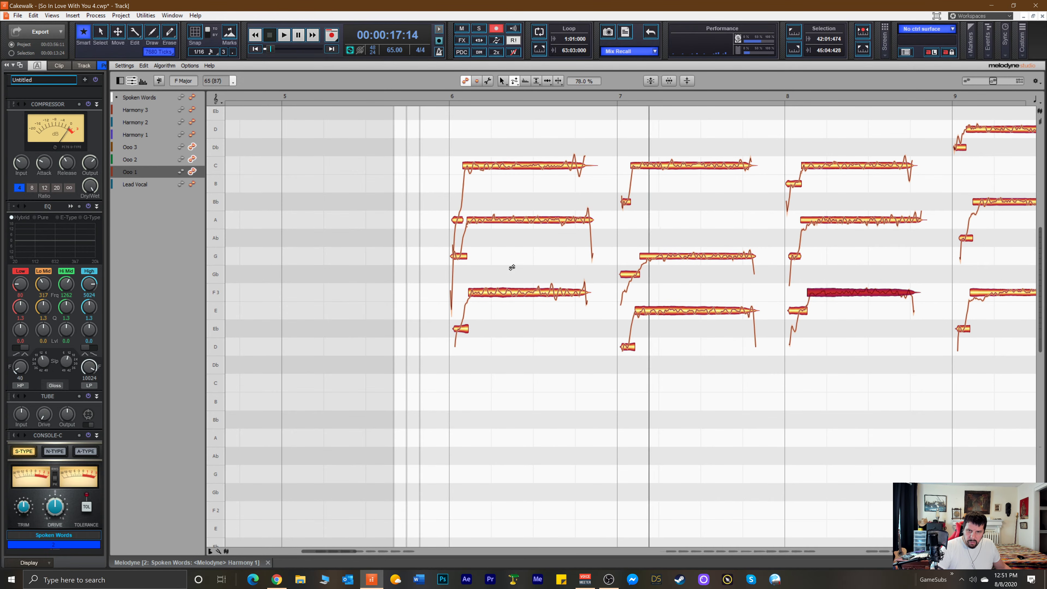
Pull the starts of the three short Ooo onset notes back to the bar 6 line with the Time tool and play them.
right_click(396, 232)
click(436, 205)
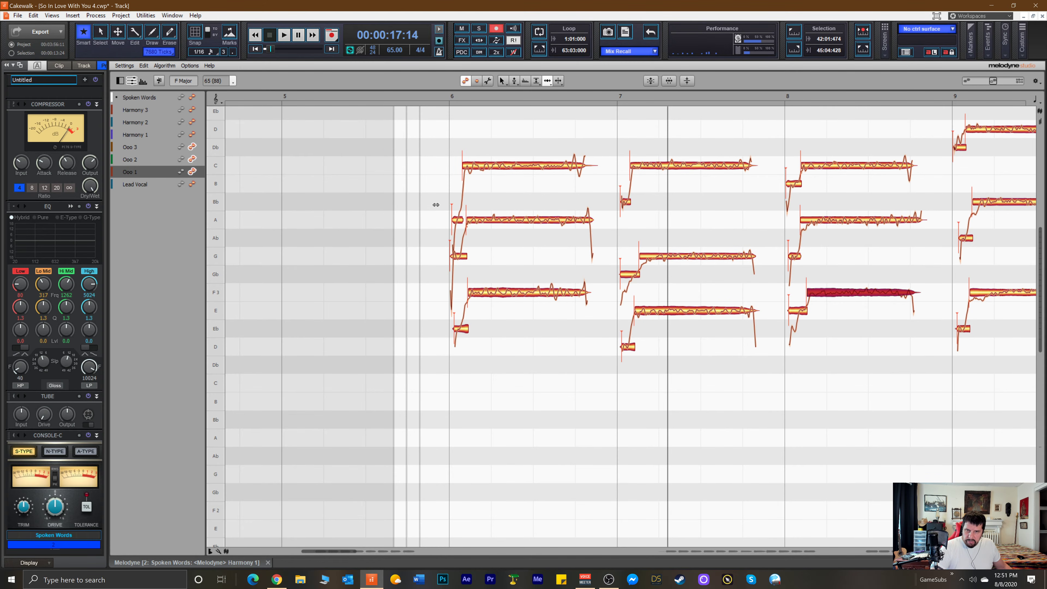
click(454, 219)
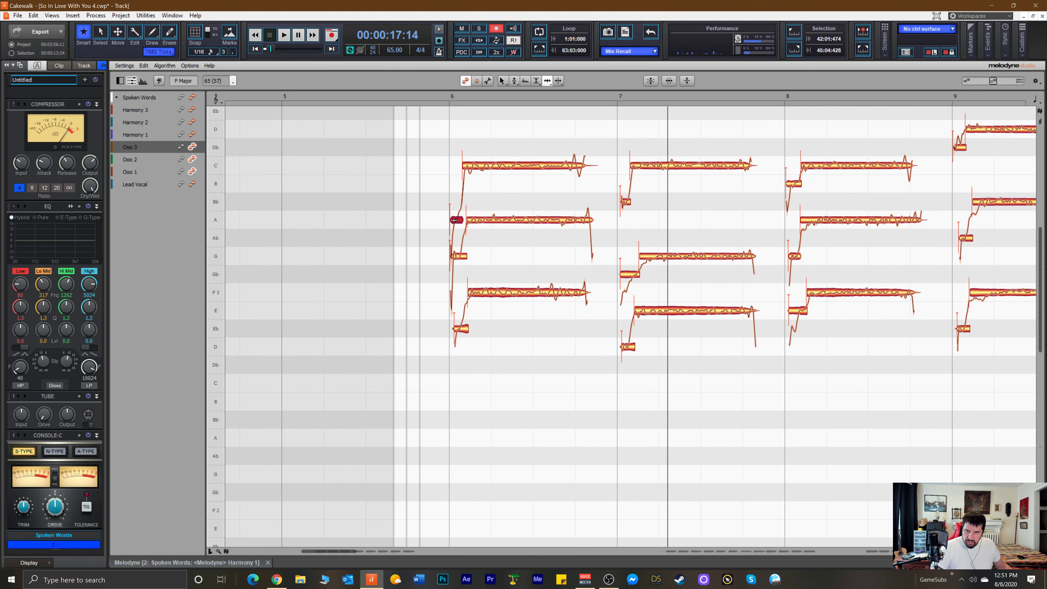
click(456, 256)
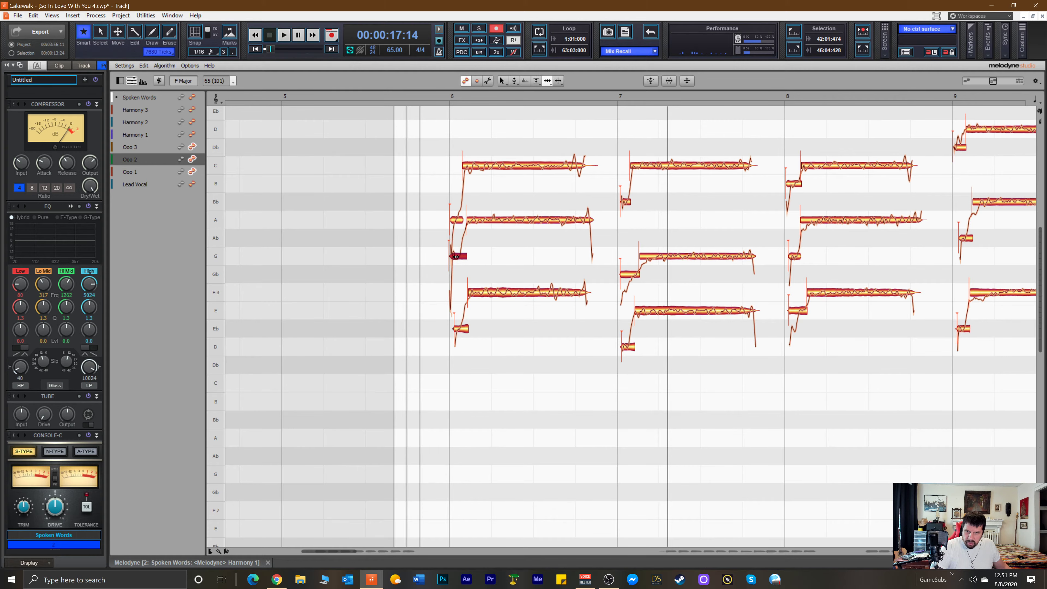
drag(460, 329, 455, 330)
double_click(420, 250)
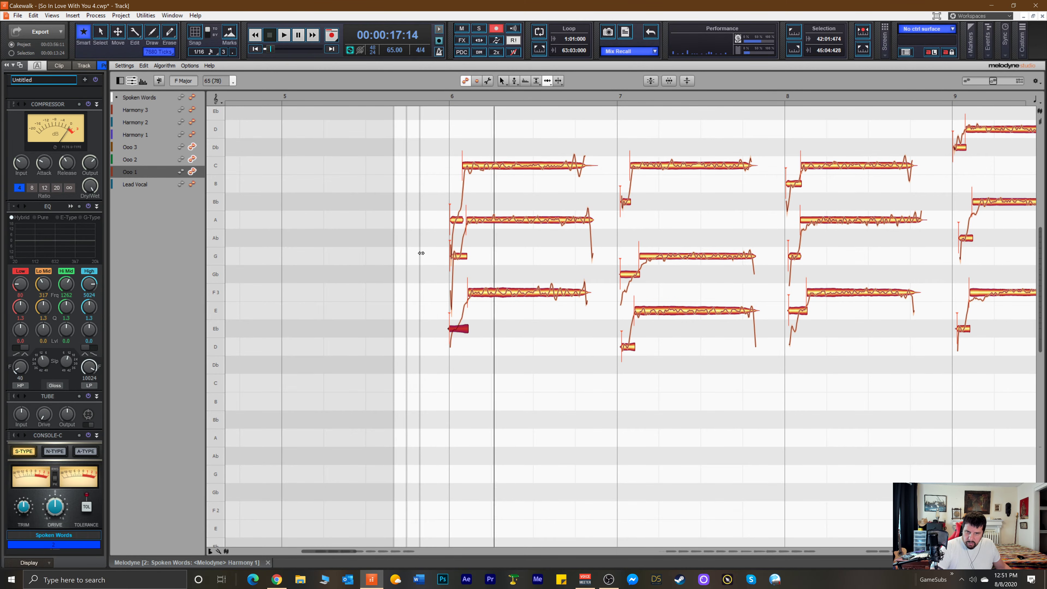
Move the Ooo 3 onset and long note slightly earlier so the phrase starts on the bar 7 line.
click(626, 202)
drag(626, 202, 623, 206)
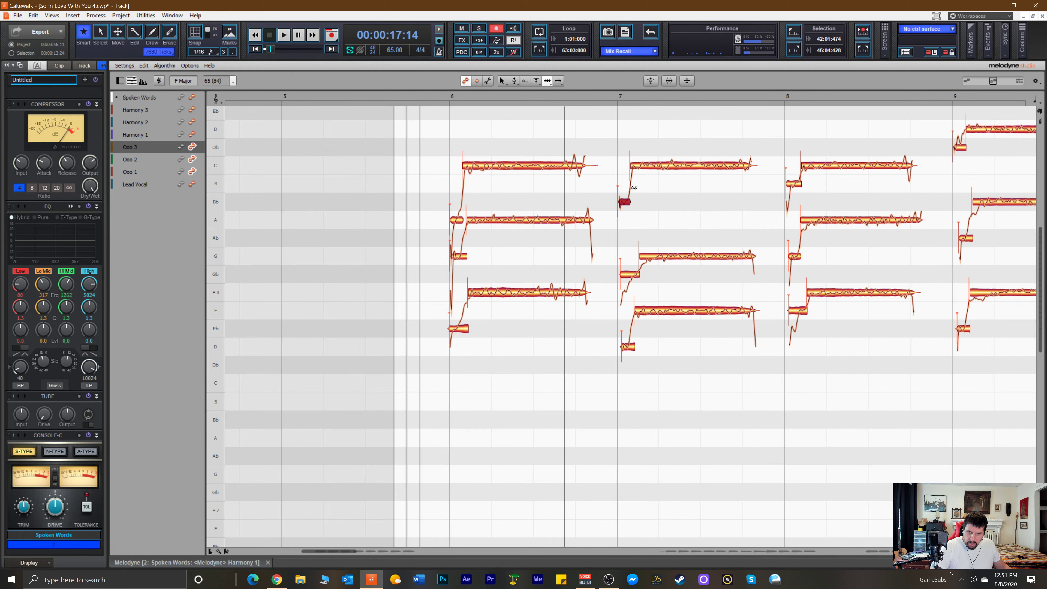
drag(644, 169, 642, 169)
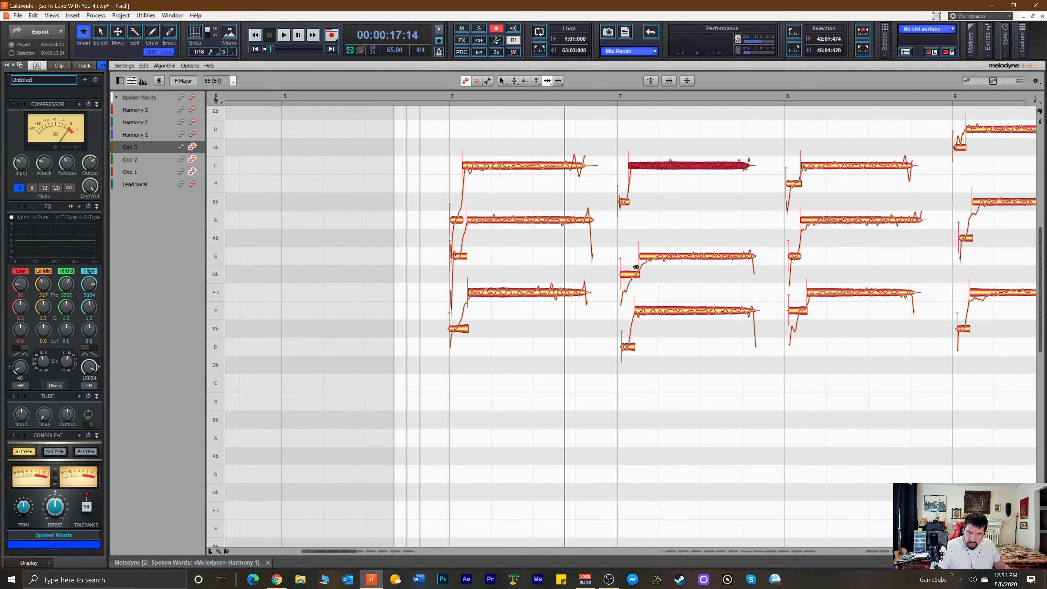
Pull the Ooo 2 onset's start back to the bar 7 line and shift Ooo 1's onset and long note slightly earlier.
click(624, 276)
drag(624, 275, 622, 276)
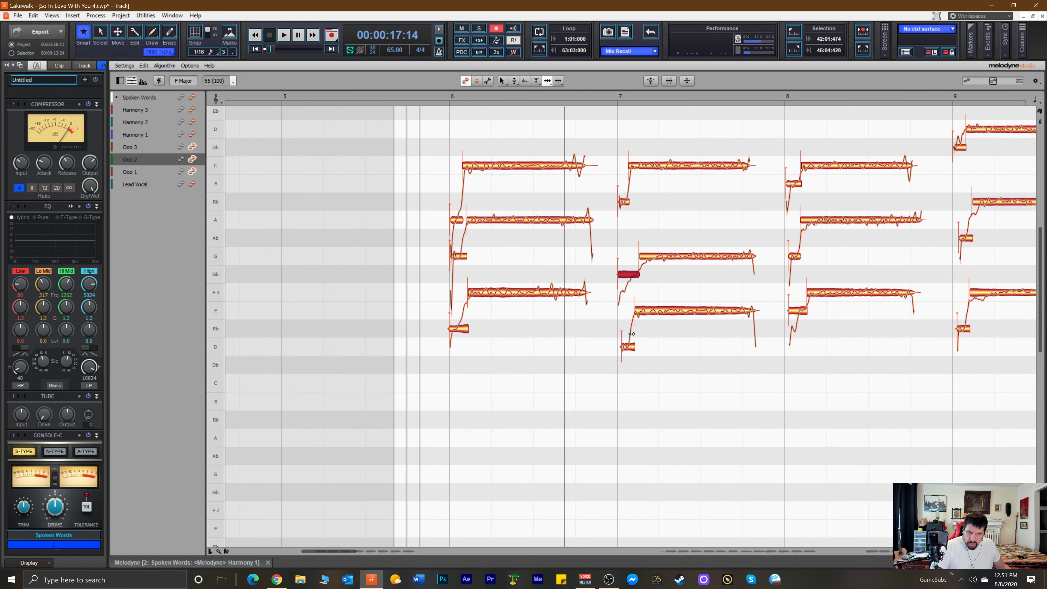
click(623, 347)
drag(624, 347, 623, 349)
click(645, 313)
drag(646, 313, 637, 314)
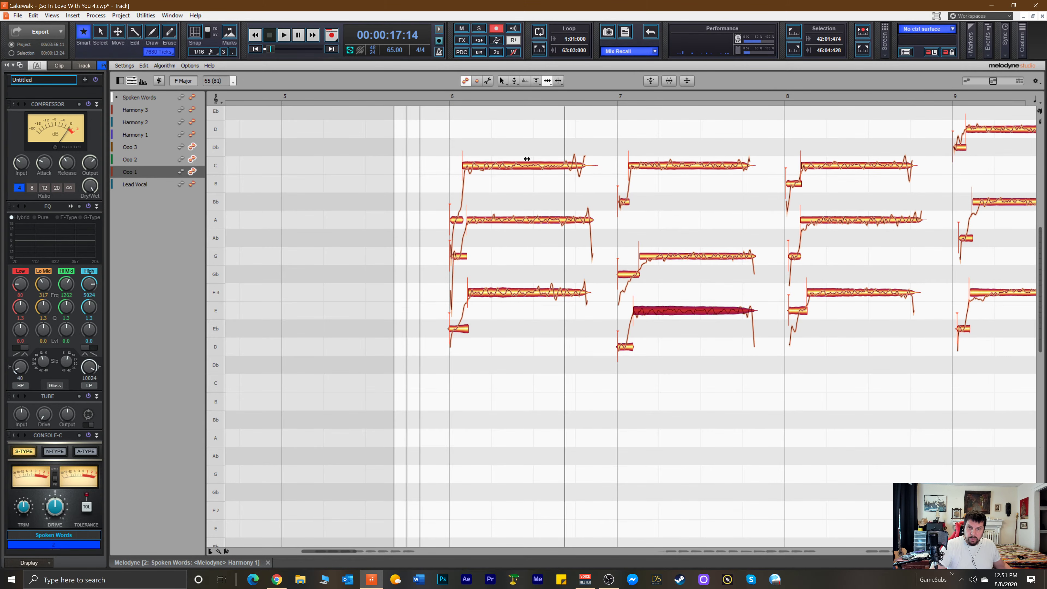
Lengthen the end of Ooo 3's long note in bar 6 and shorten the Ooo 2 and Ooo 1 long notes in bar 7.
click(590, 167)
drag(593, 167, 600, 169)
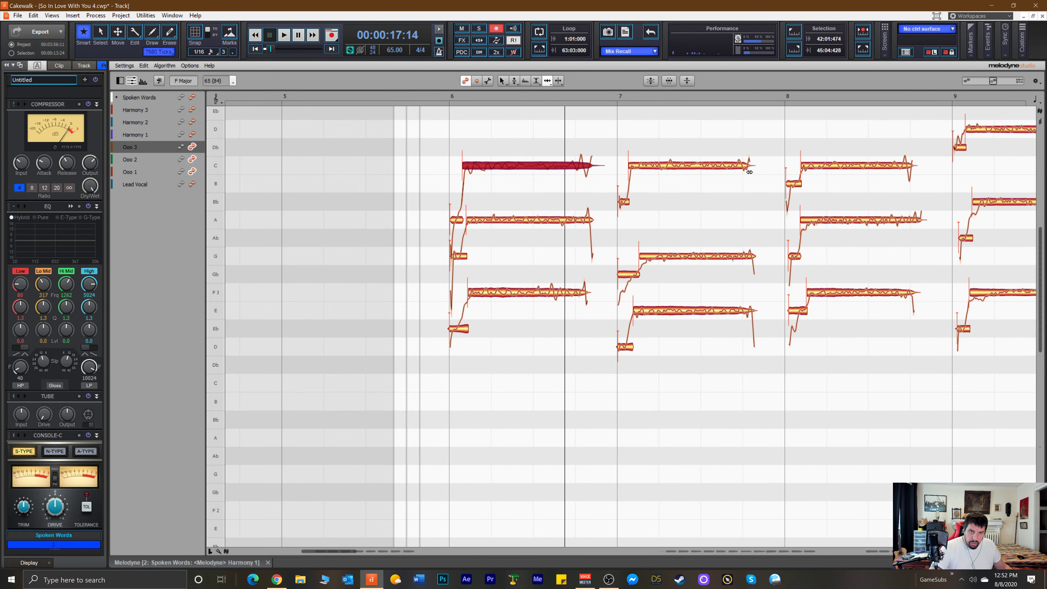
drag(750, 256, 742, 261)
drag(750, 310, 747, 310)
Fine-tune the end timing of the Ooo 1 and Ooo 2 long notes in bar 6 while playing back the phrase.
drag(585, 295, 582, 296)
double_click(423, 142)
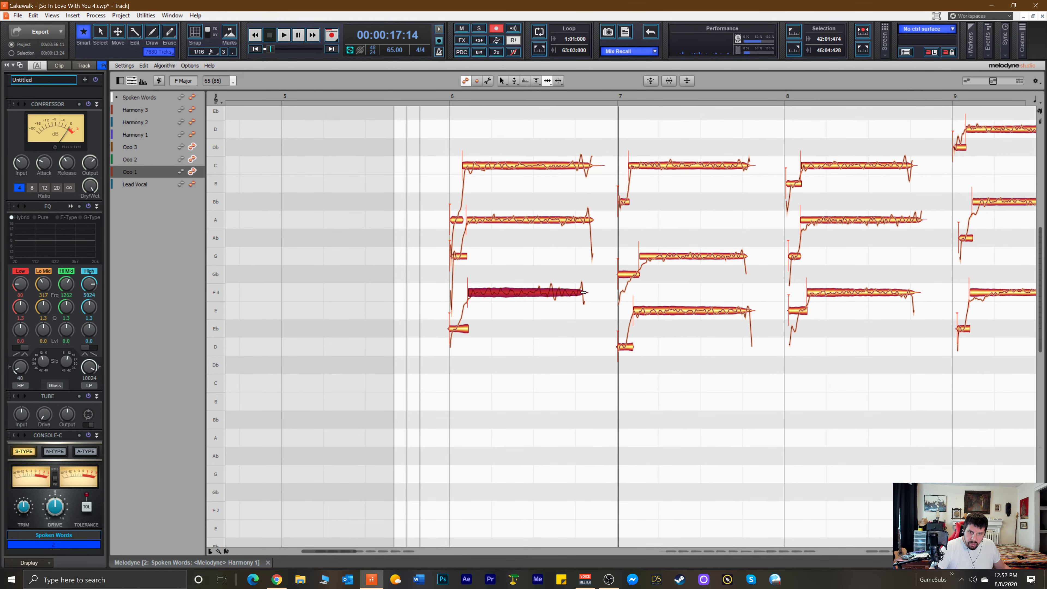
drag(584, 292, 586, 292)
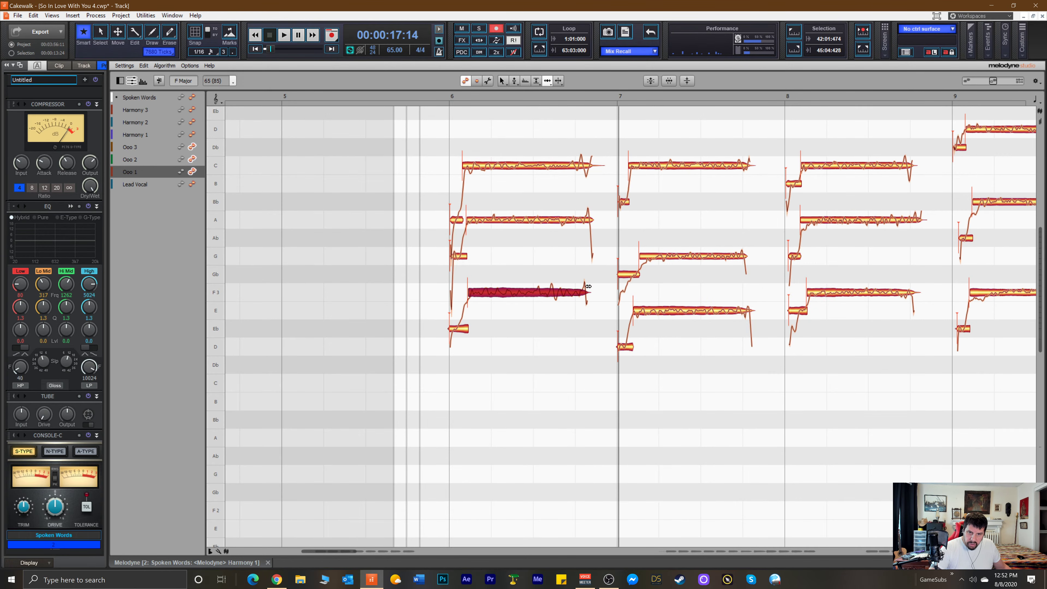
key(space)
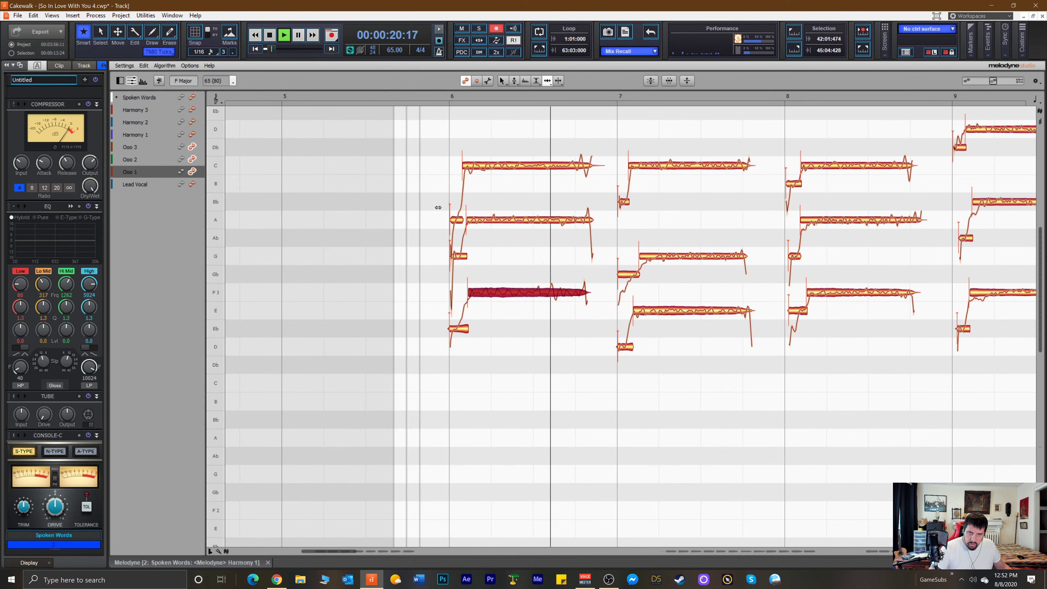
key(space)
key(space)
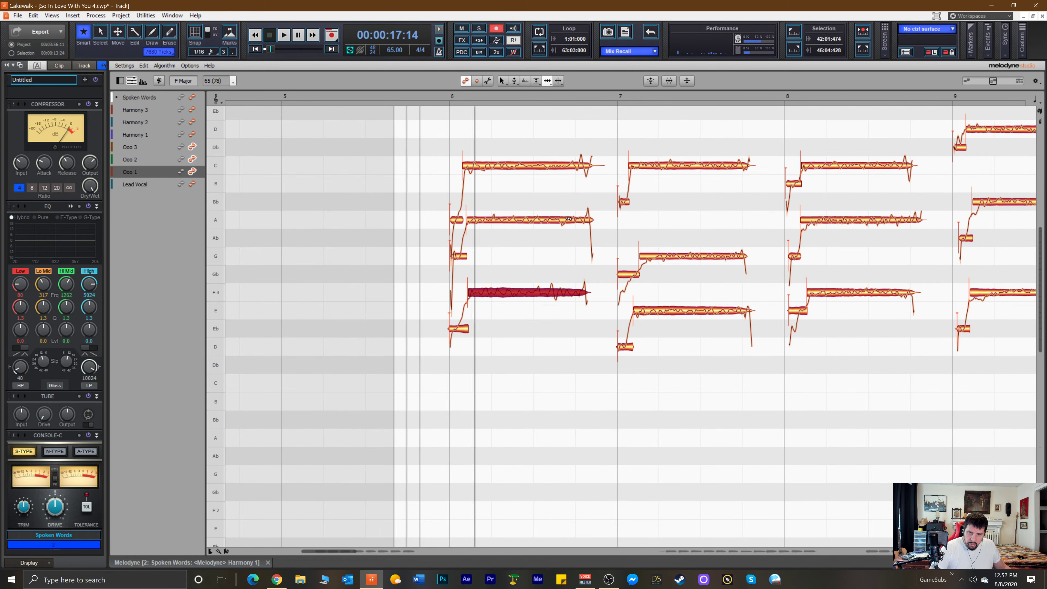
click(586, 222)
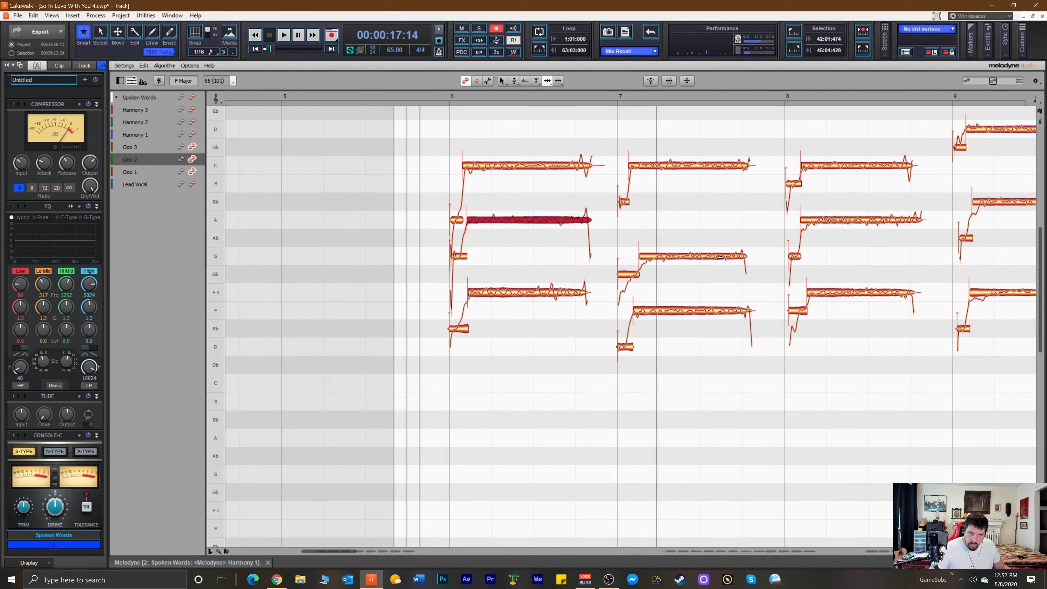
Align the Ooo 1 and Ooo 2 onset notes with the bar 8 line and start Ooo 1's long note slightly earlier.
click(793, 310)
drag(793, 312, 811, 298)
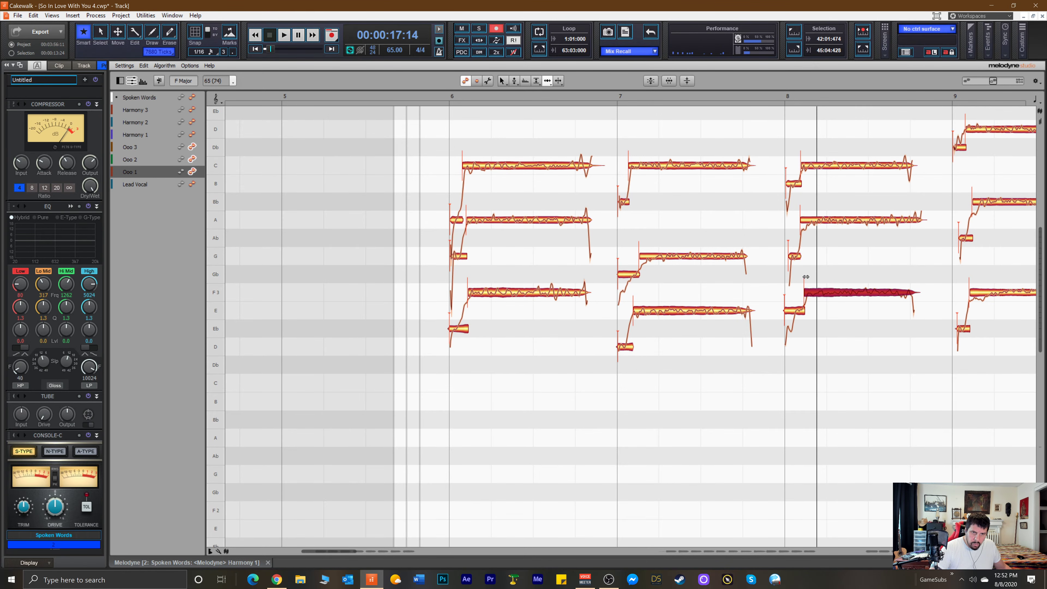
click(795, 258)
drag(795, 259, 792, 262)
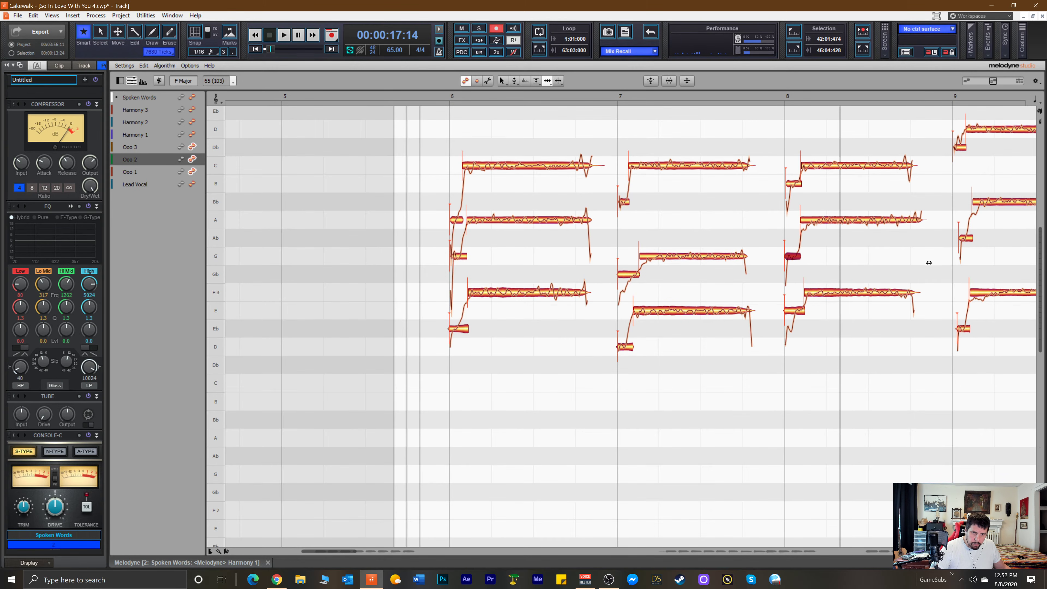
click(916, 293)
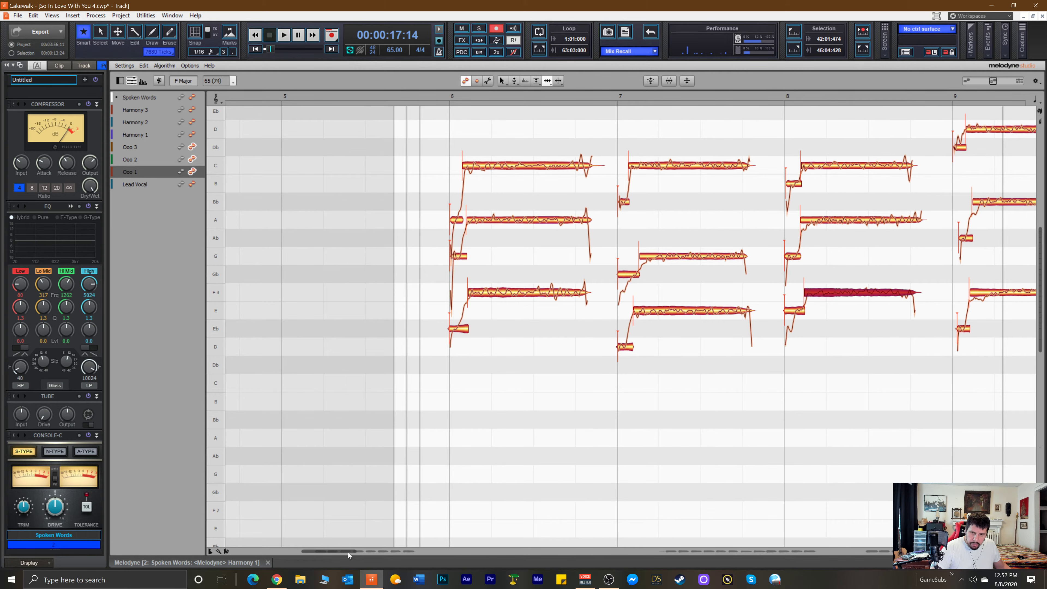
Move the starts of the Ooo 2 onset and long note in bar 9 earlier and shorten the long note's end.
drag(351, 552, 368, 557)
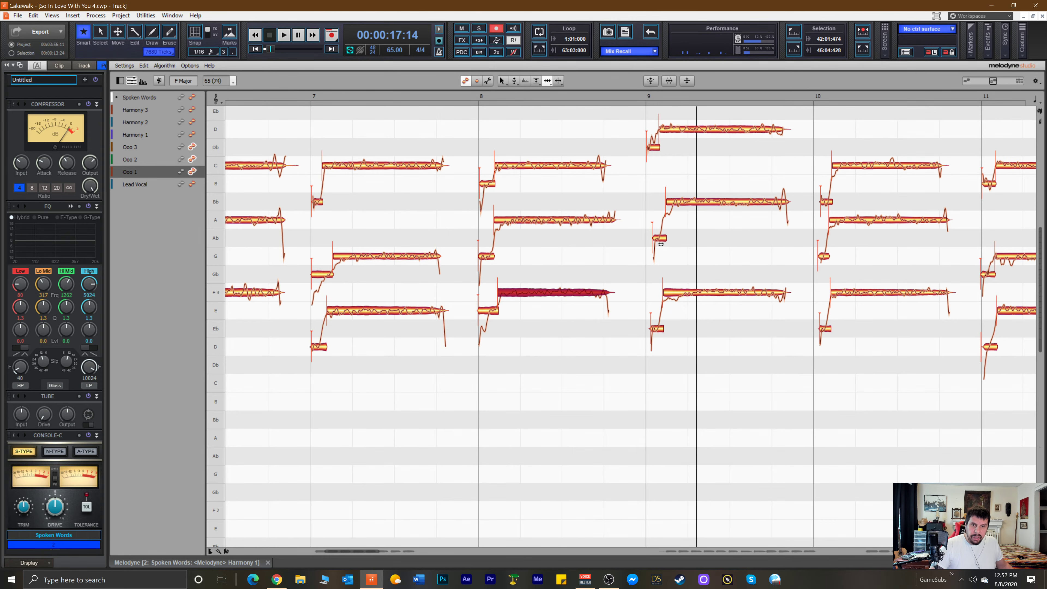
drag(659, 241, 653, 241)
drag(668, 202, 671, 201)
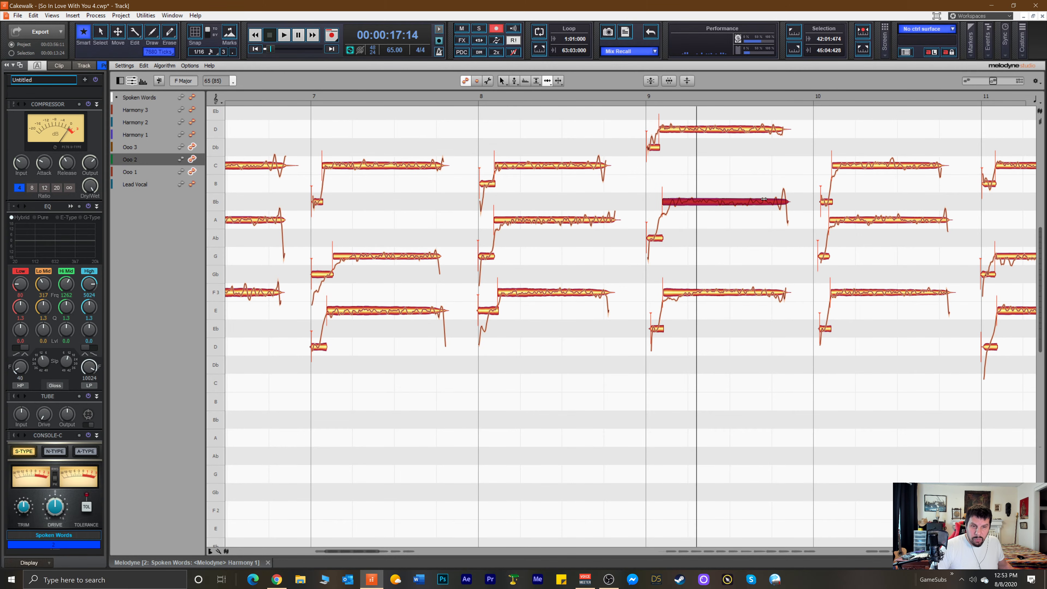
drag(785, 201, 778, 201)
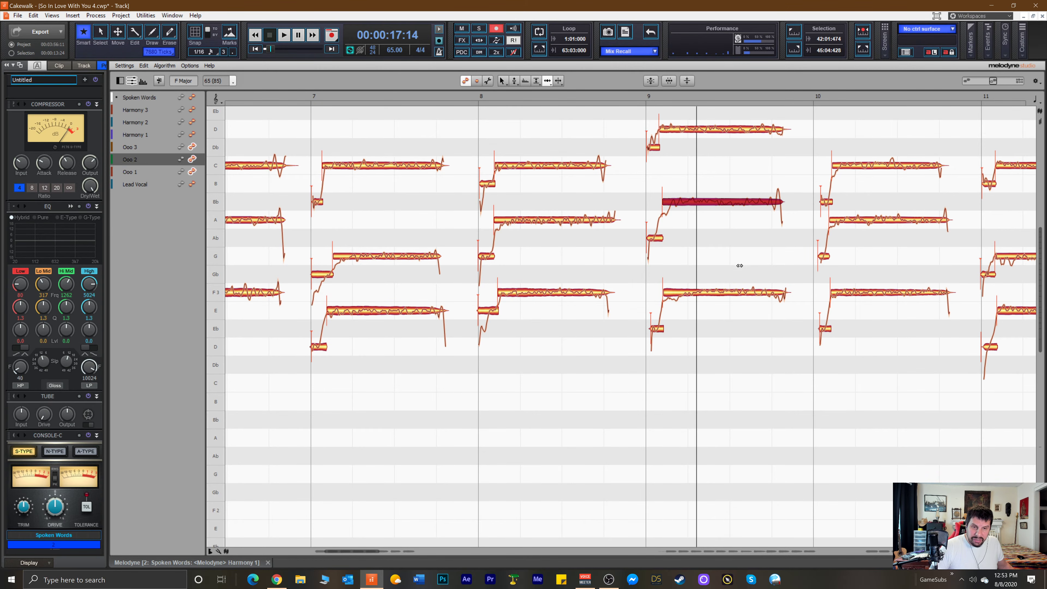
Pull the Ooo 1 onset back to the bar 9 line, move its long note slightly earlier and play back.
click(658, 328)
drag(657, 329, 654, 329)
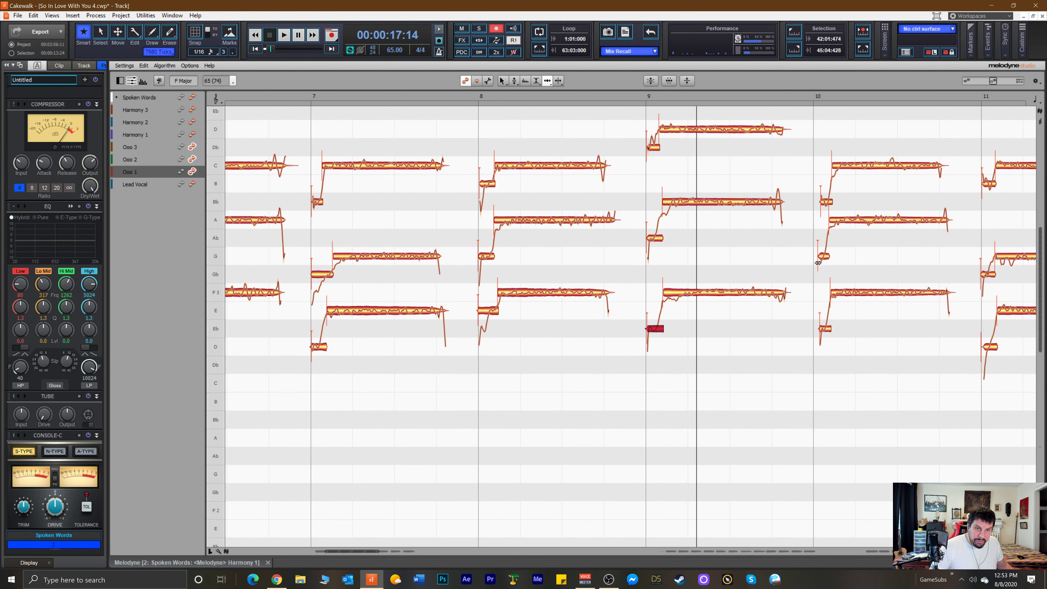
drag(780, 293, 776, 293)
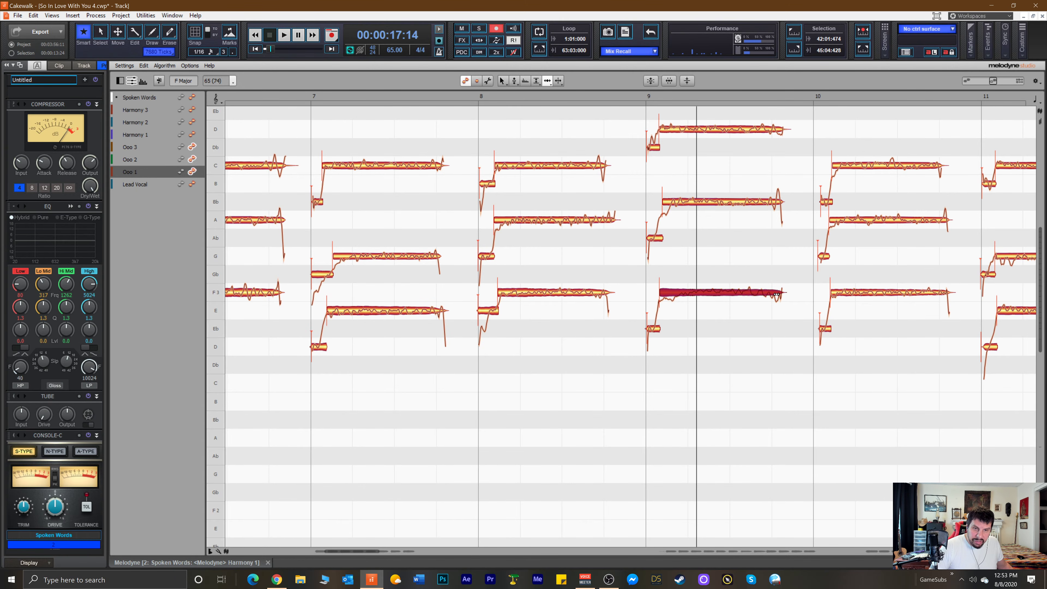
click(778, 201)
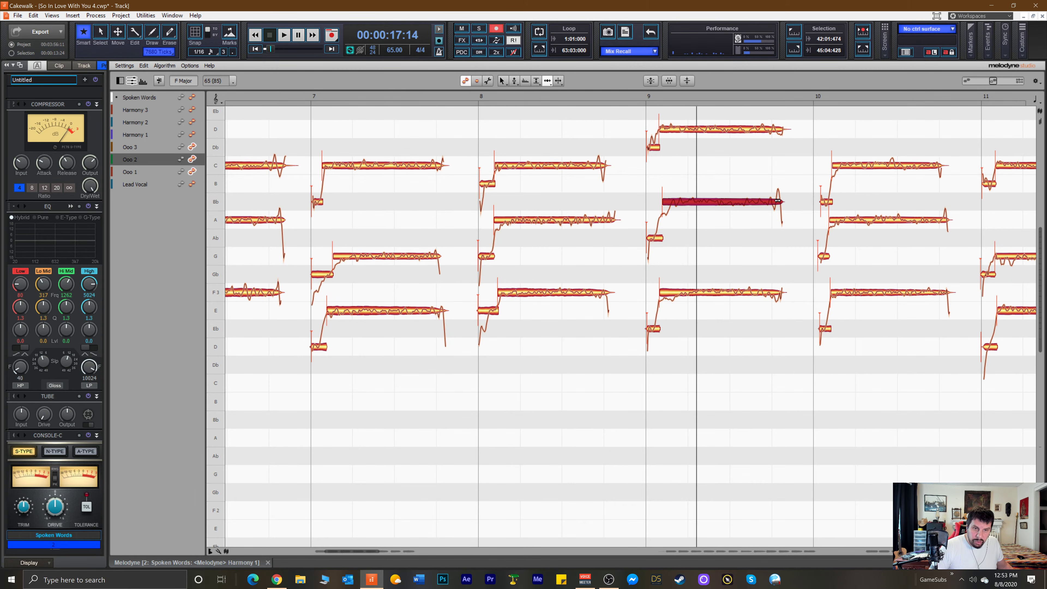
double_click(635, 134)
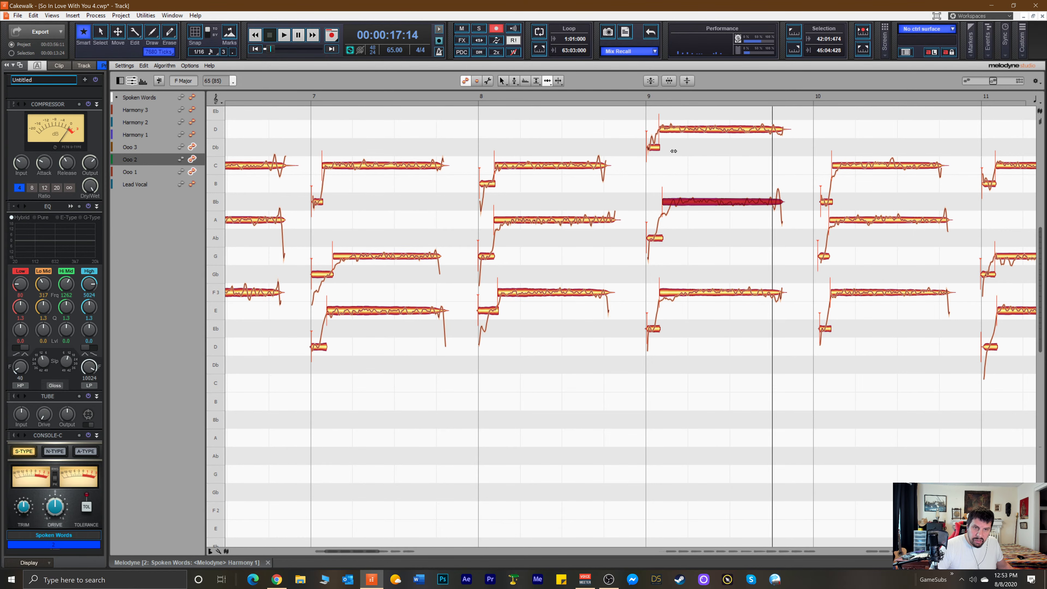
Move all the Ooo 1, Ooo 2 and Ooo 3 notes in bar 10 together slightly earlier, towards the bar line.
drag(828, 142, 939, 365)
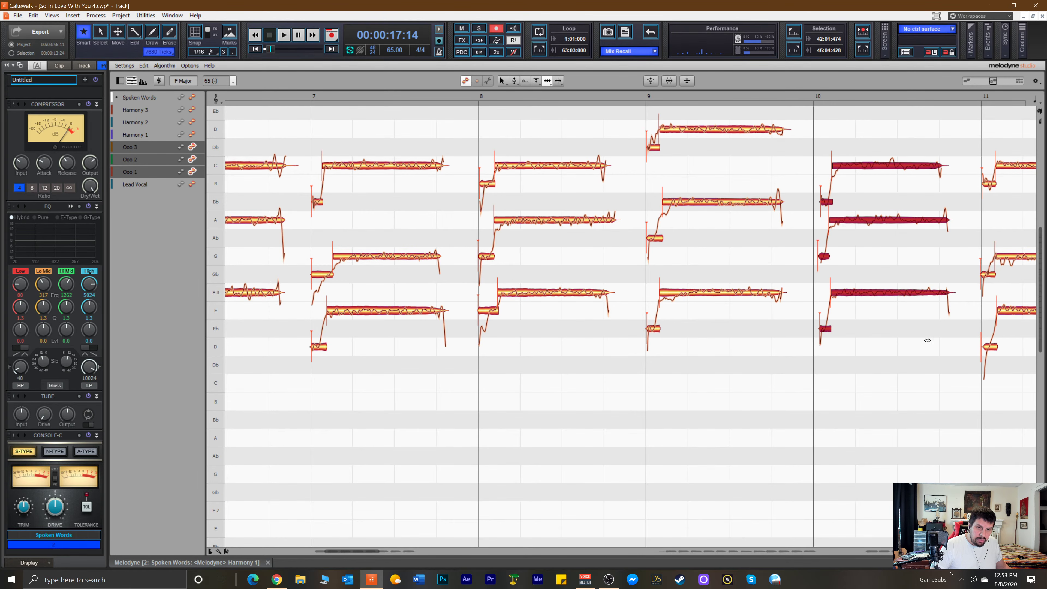
drag(900, 295, 897, 299)
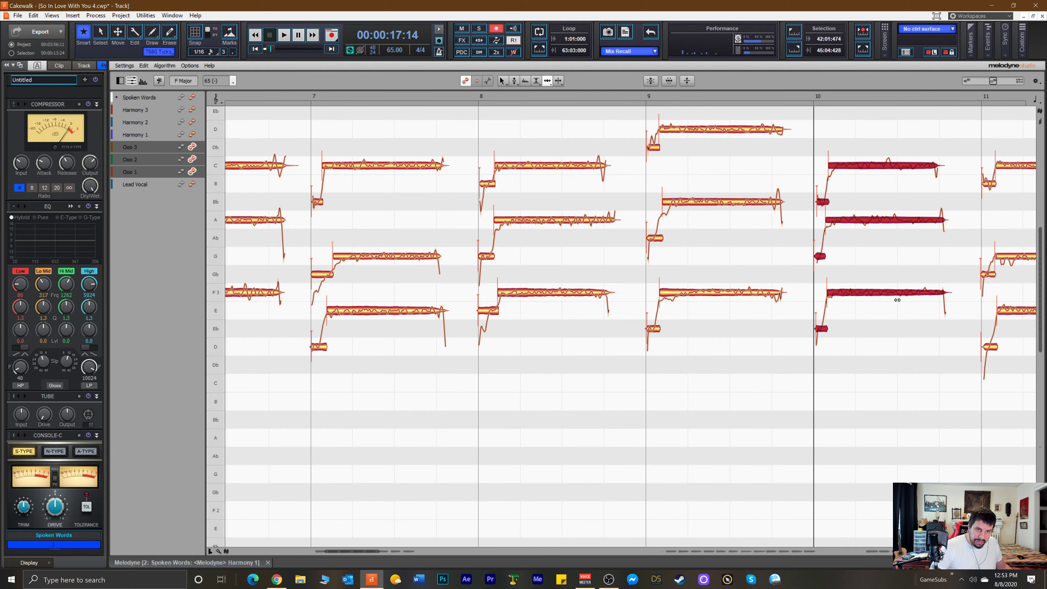
click(887, 324)
Align the Ooo 1 and Ooo 3 onset notes with the bar 10 line and play back the phrase.
click(816, 329)
drag(817, 330, 818, 332)
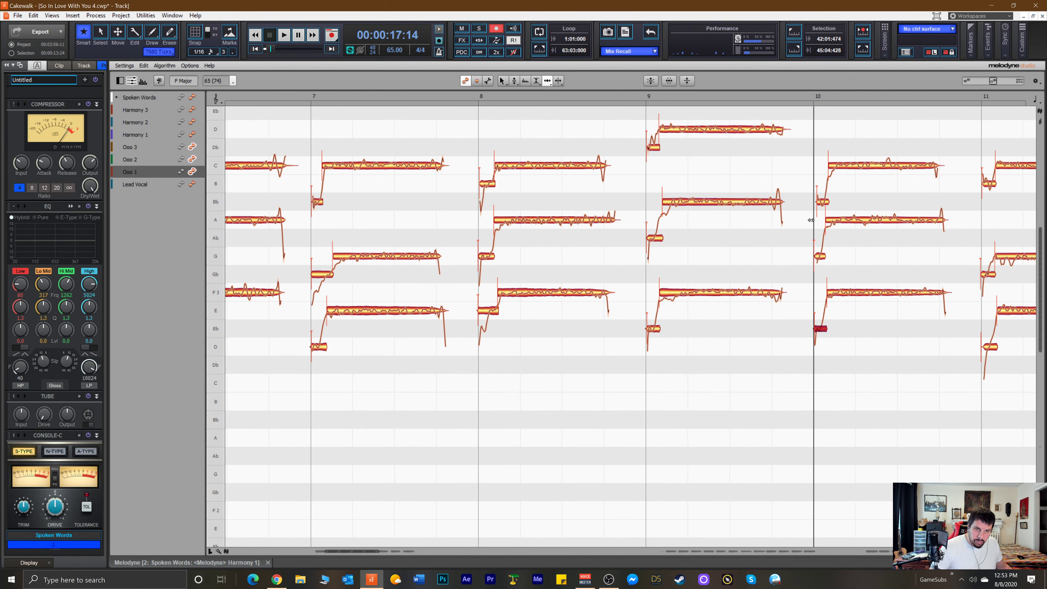
click(820, 202)
drag(819, 203, 818, 205)
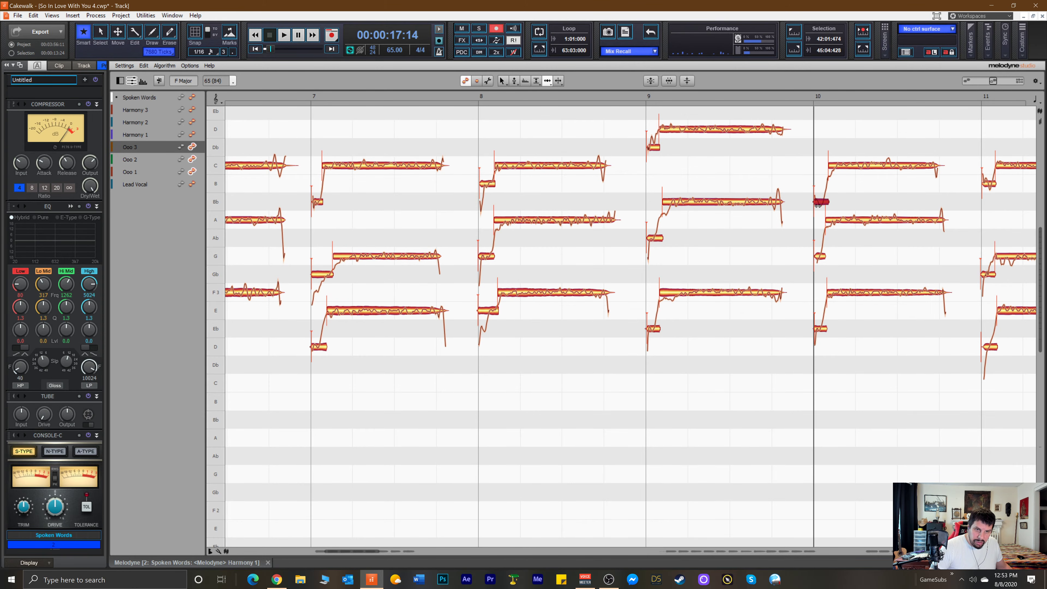
click(794, 94)
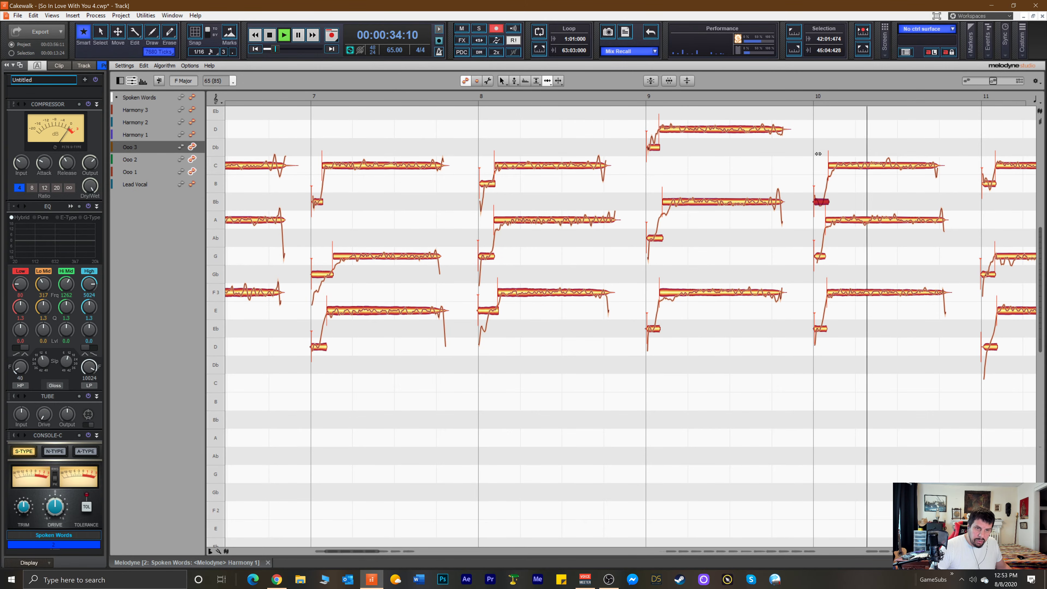
key(space)
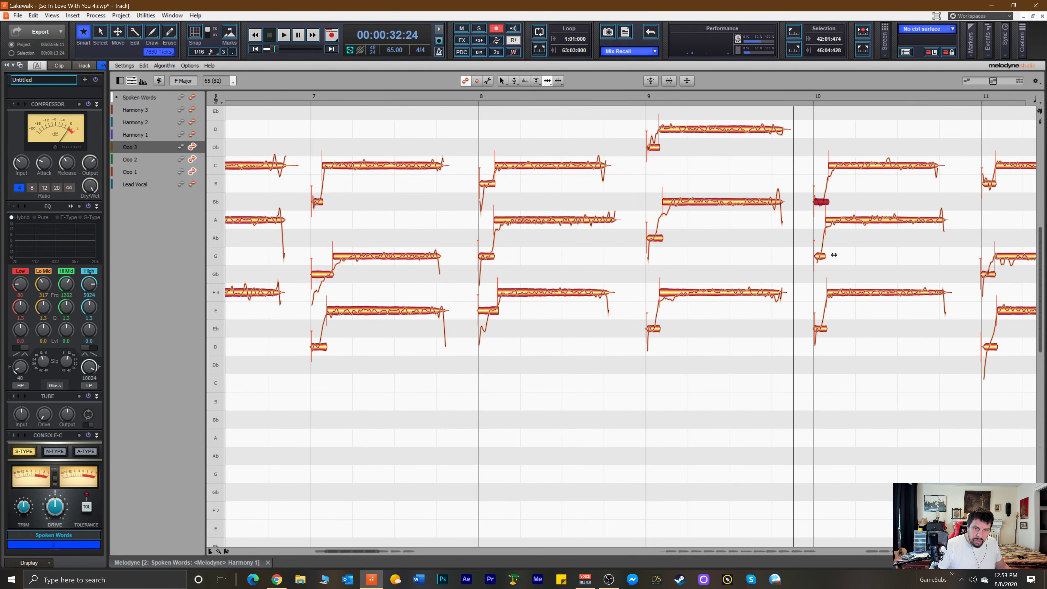
With the Pitch Drift tool, reduce the drift of the Ooo 2, Ooo 3 and Ooo 1 long notes in bar 10.
right_click(796, 256)
mouse_move(808, 257)
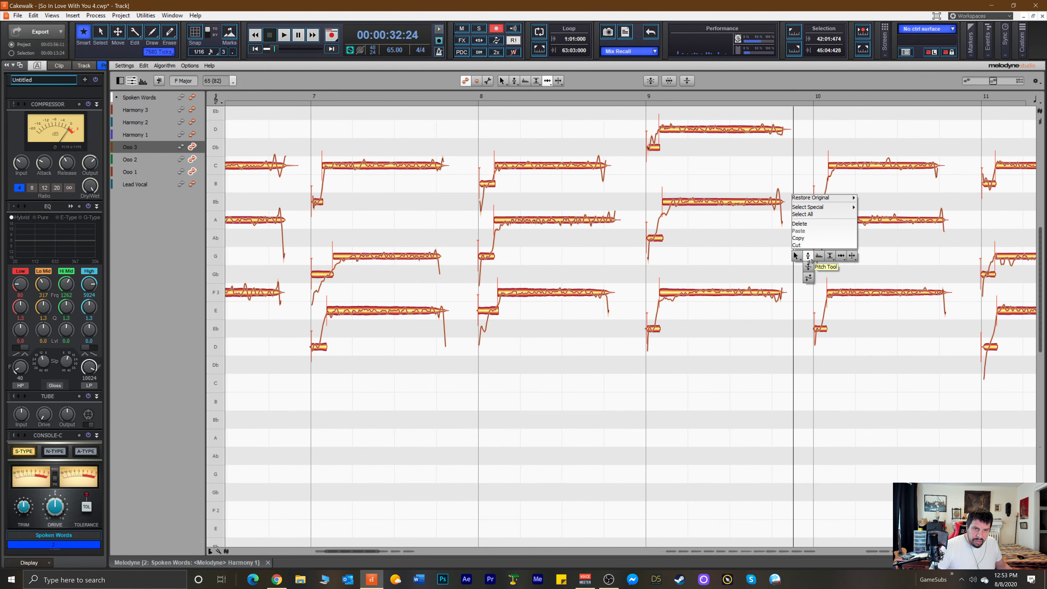
click(809, 277)
click(868, 222)
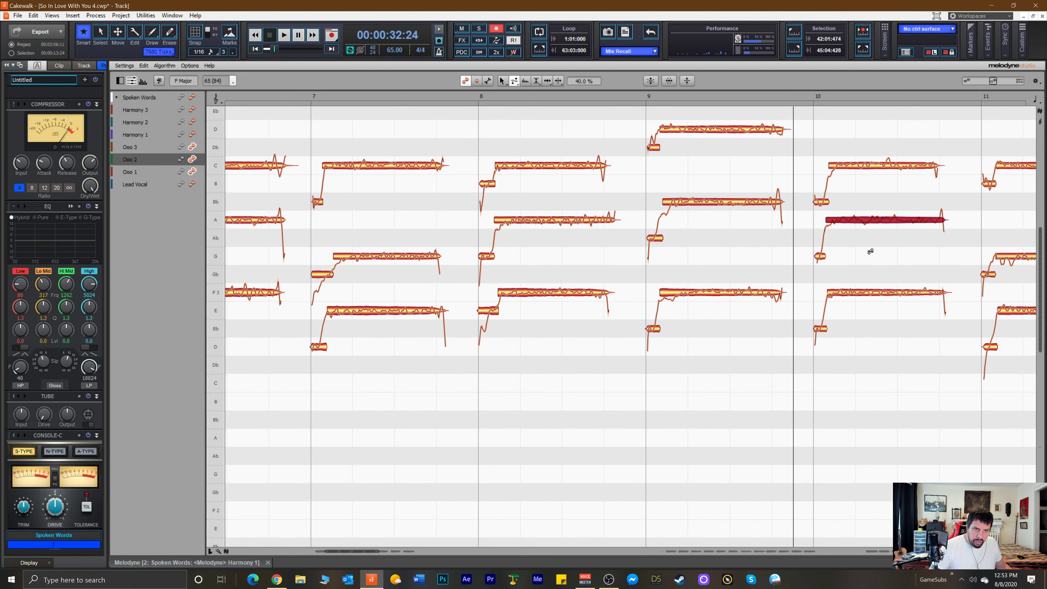
click(864, 167)
click(869, 293)
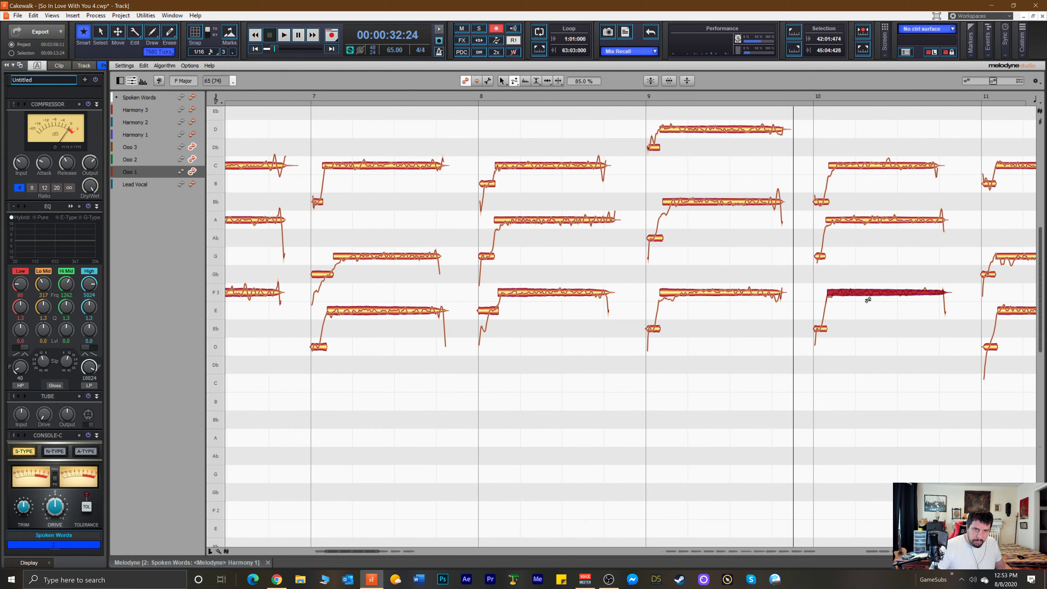
Reduce pitch drift on the three long Ooo notes in bar 9, with Ooo 3 at 45%, and set bar 8's Ooo 2 note to 30%.
drag(714, 294, 706, 350)
drag(700, 210, 700, 228)
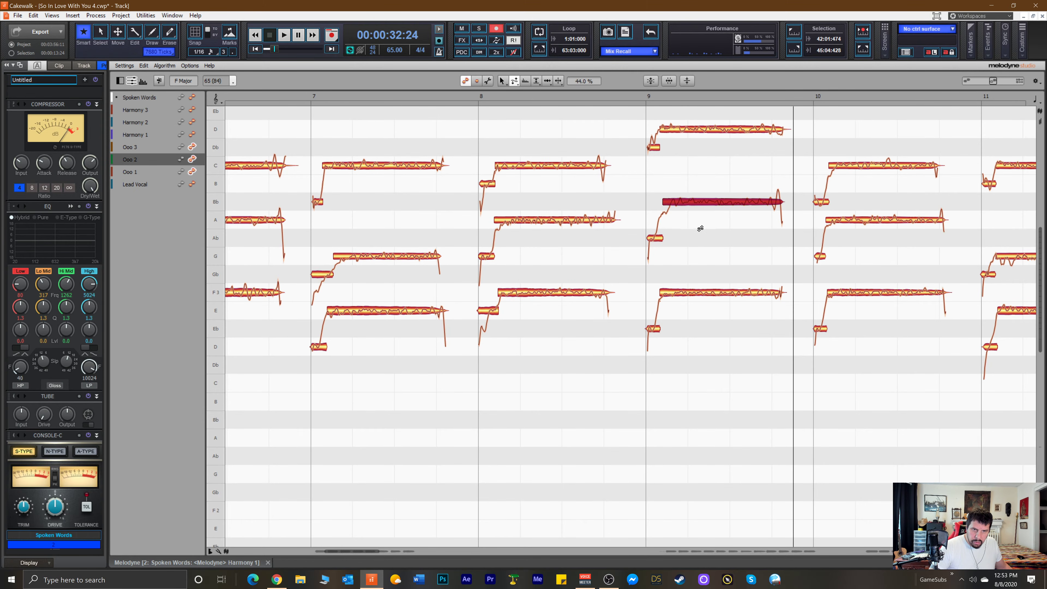
drag(701, 131, 701, 156)
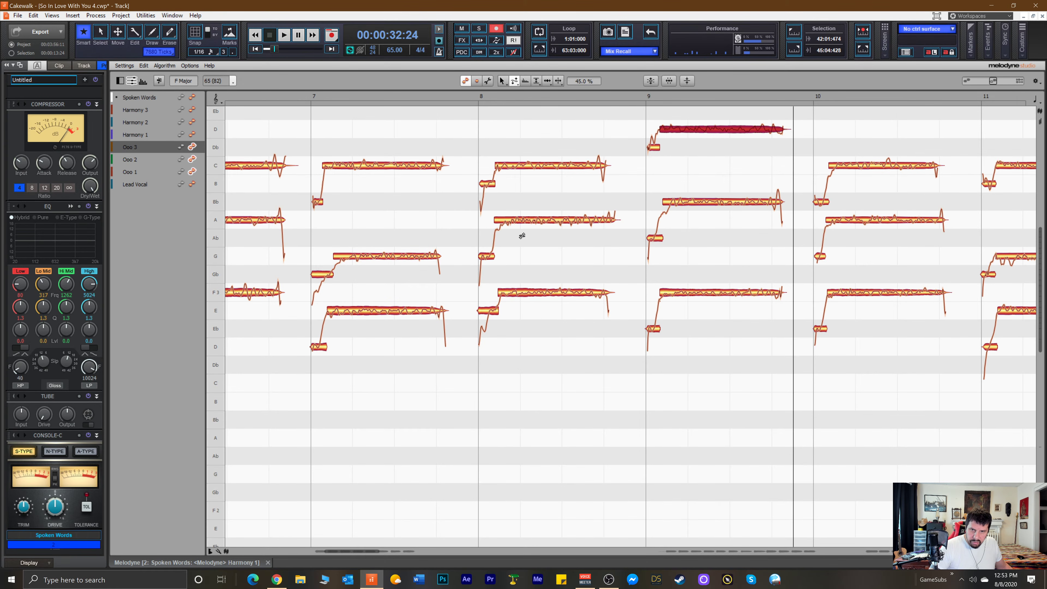
click(527, 220)
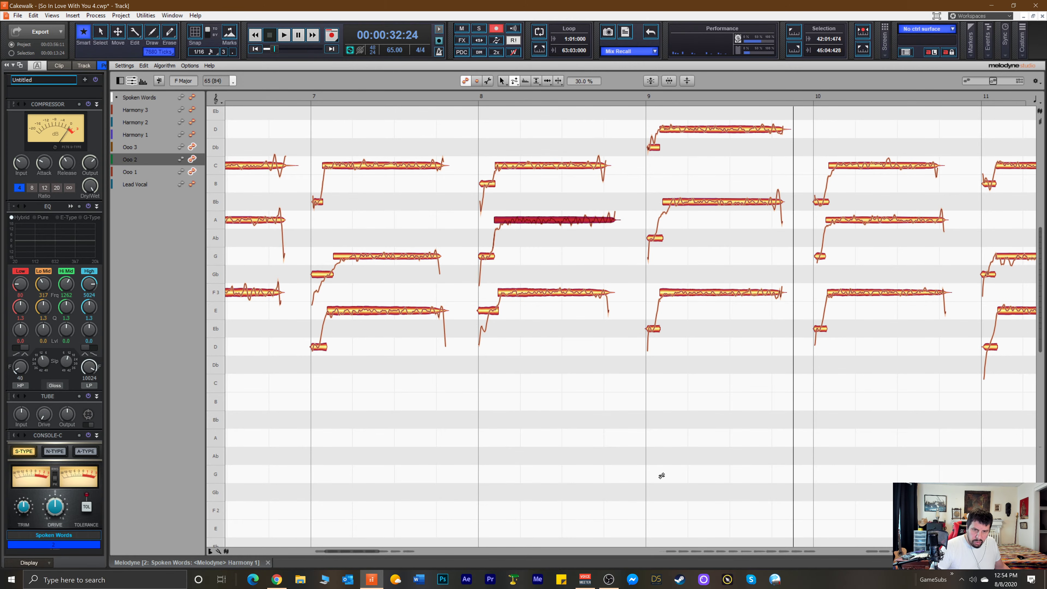
Reduce drift on bar 11's long Ooo notes, setting Ooo 2 to -22% and Ooo 3 to -38%, and lower bar 10's Ooo 2 drift further.
drag(370, 550, 395, 552)
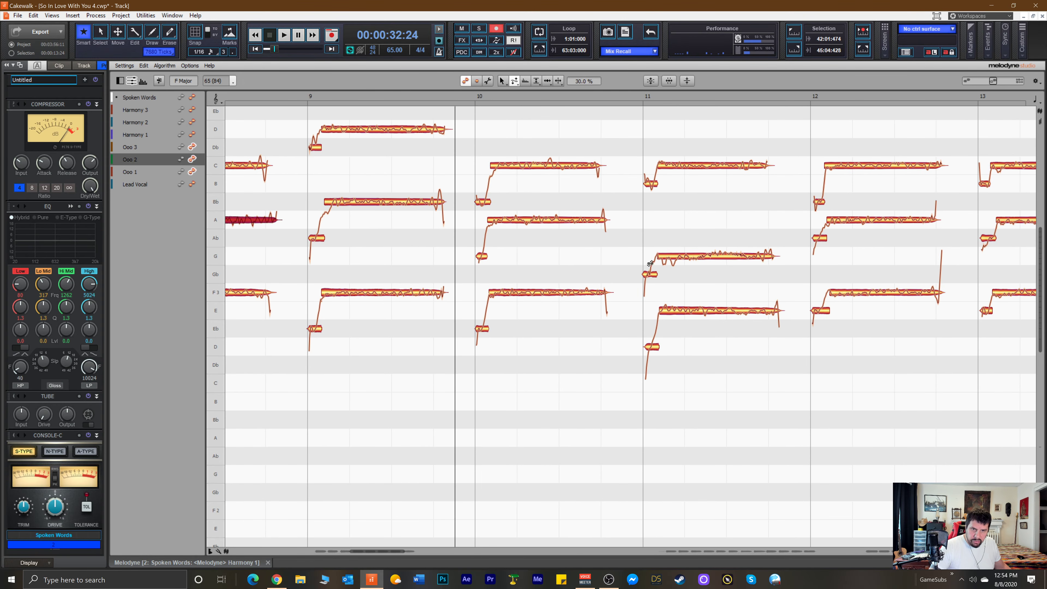
click(687, 256)
drag(676, 303, 674, 334)
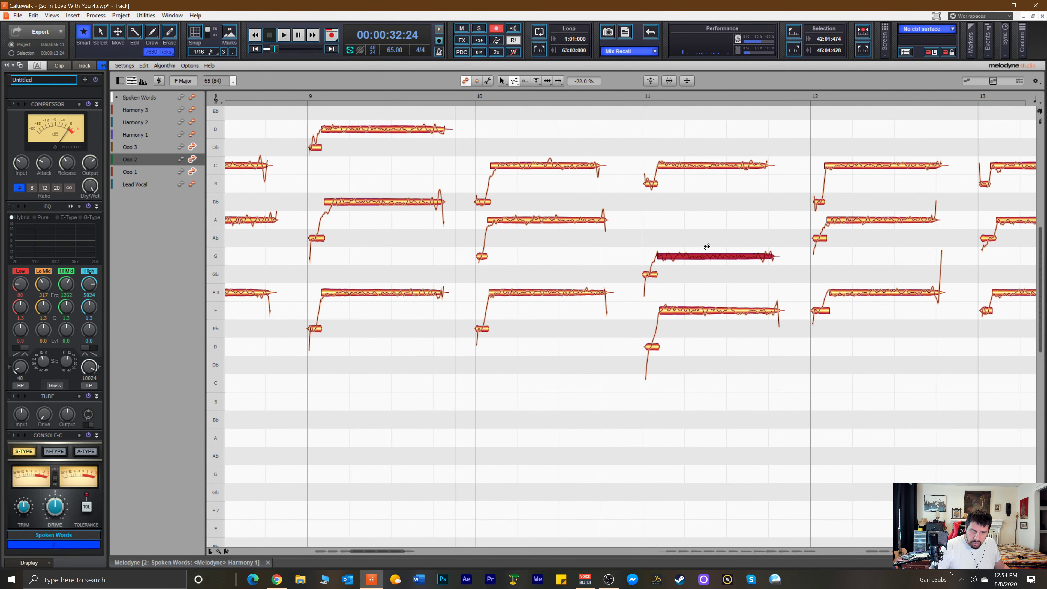
click(687, 168)
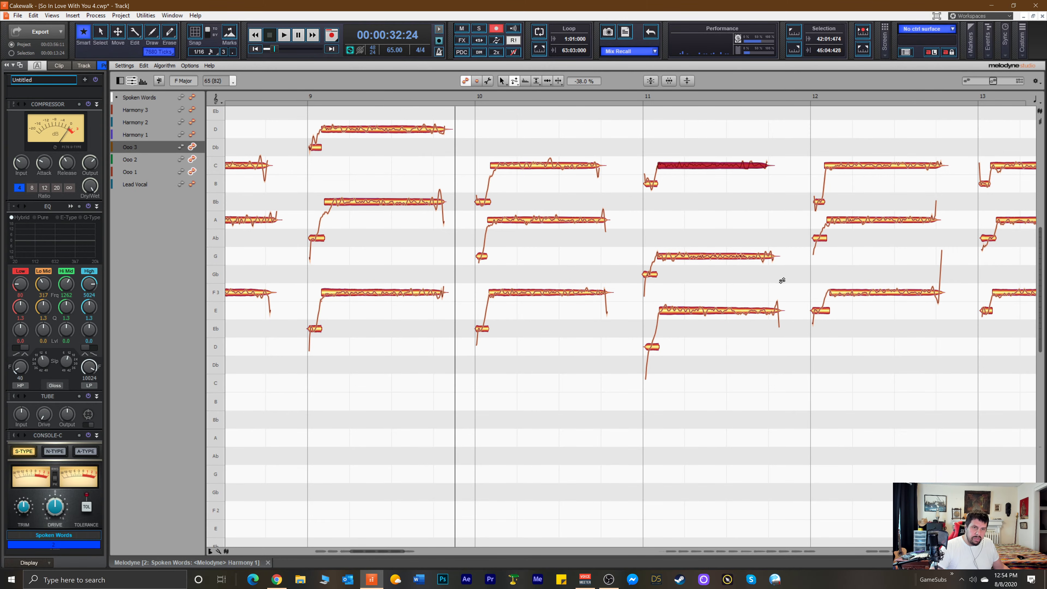
click(523, 223)
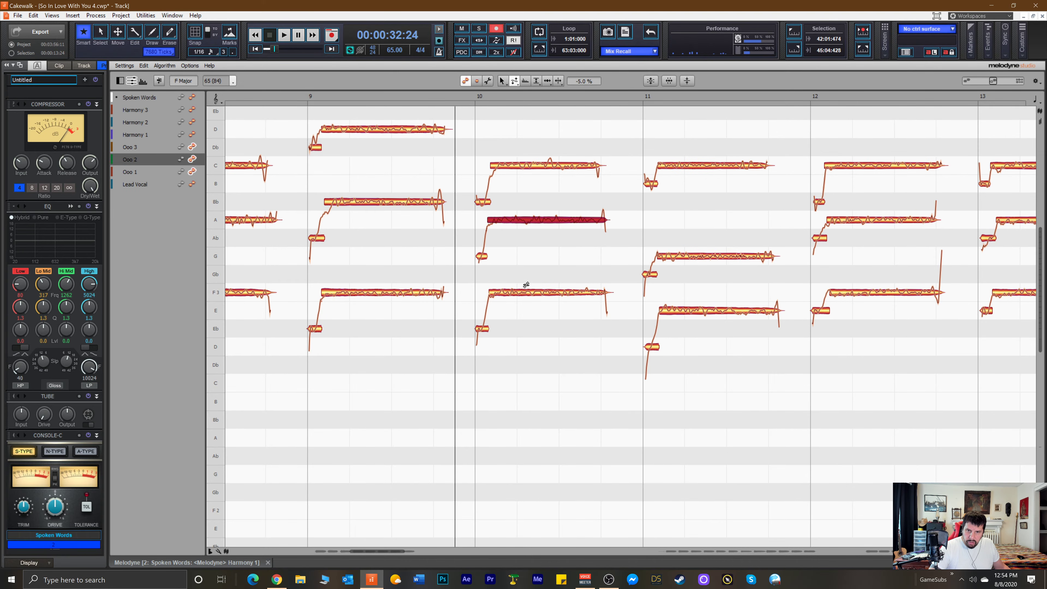
click(723, 321)
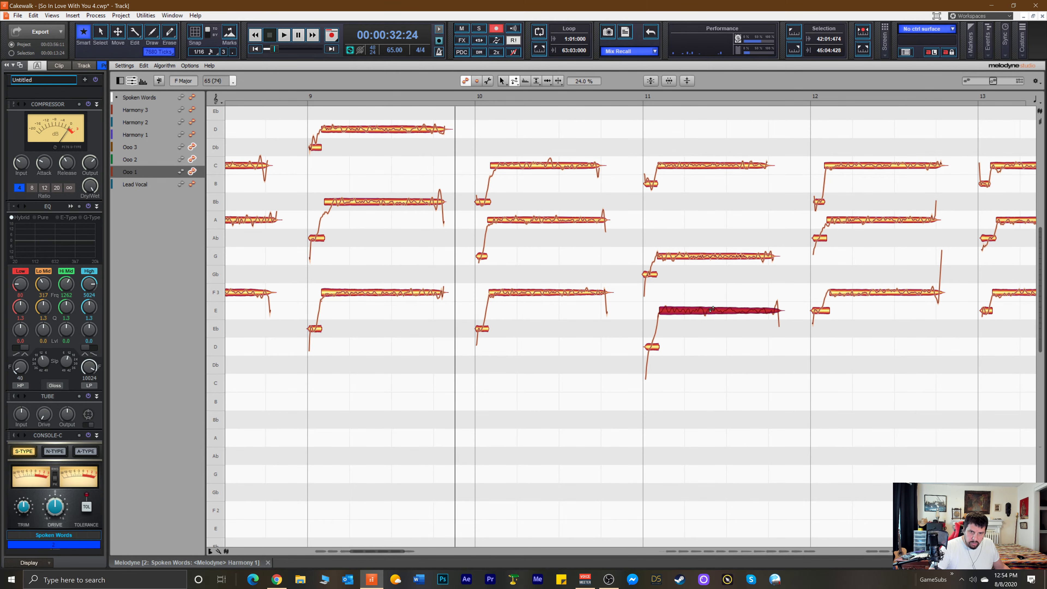
Reduce pitch drift on the Ooo 1, Ooo 2 and Ooo 3 long notes in bar 12, with Ooo 3 set to 19%.
click(877, 291)
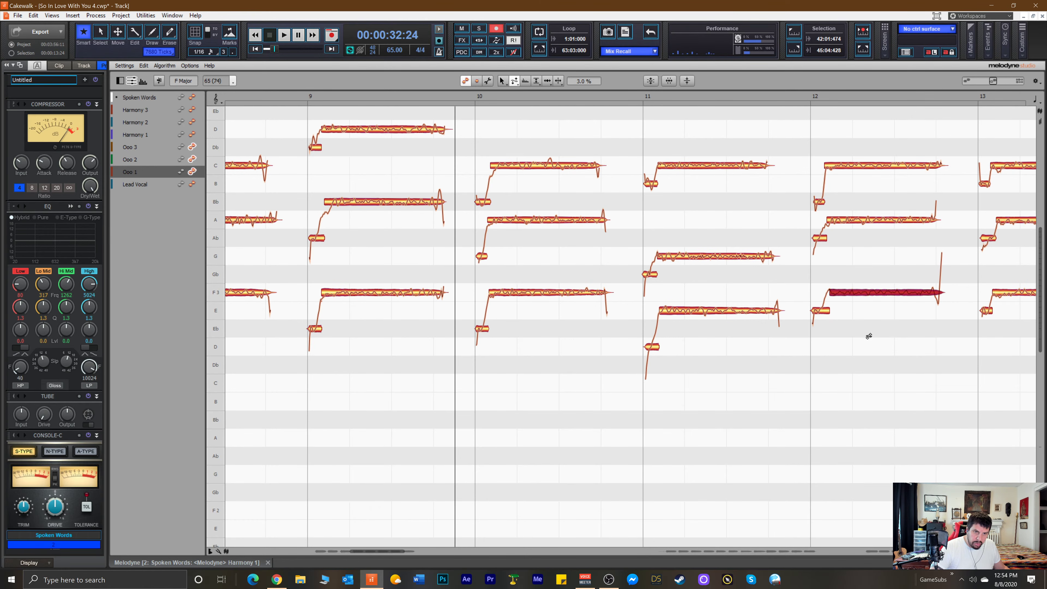
click(871, 220)
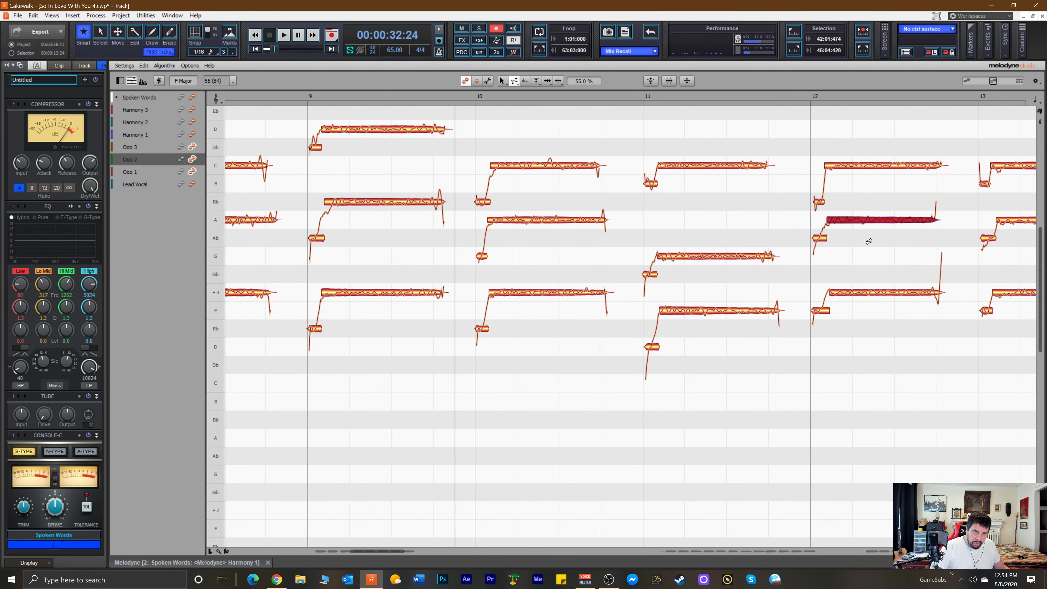
click(863, 166)
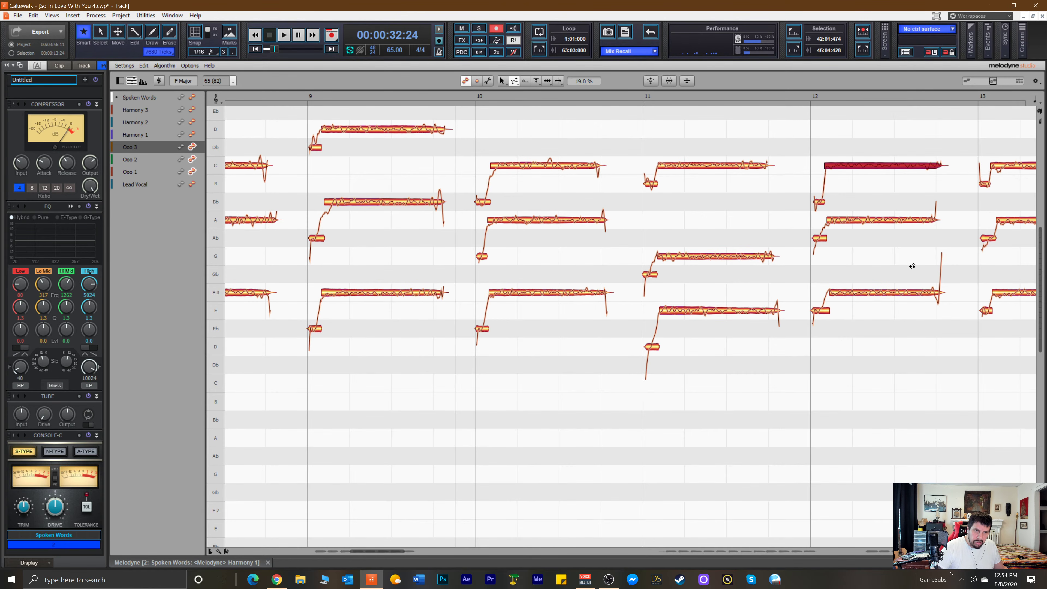
Set the pitch drift of the long notes in bar 13 to -149% for Ooo 2, 17% for Ooo 3 and -25% for Ooo 1.
drag(373, 552, 394, 559)
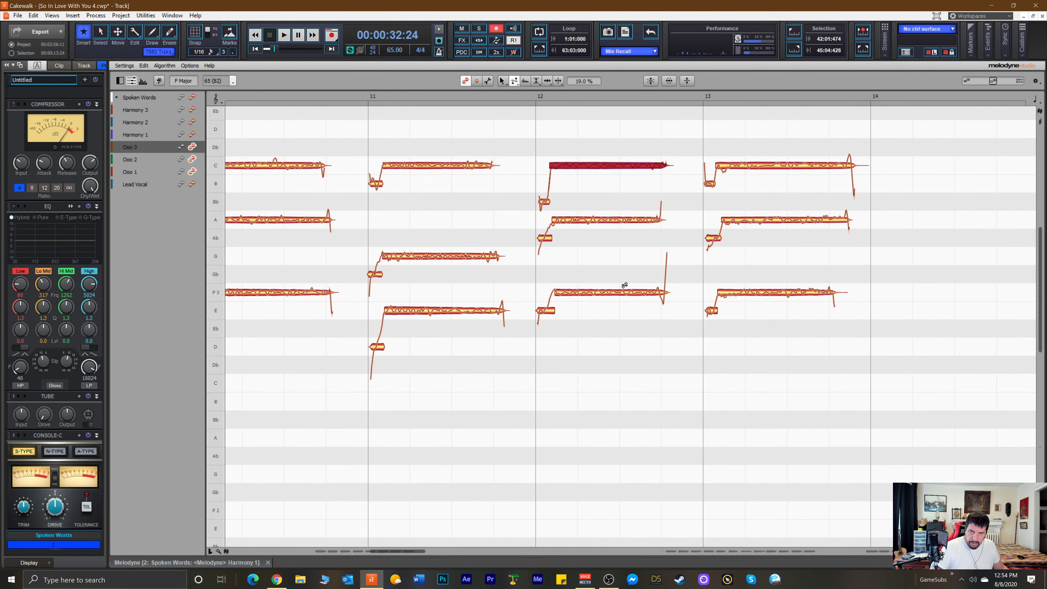
click(749, 223)
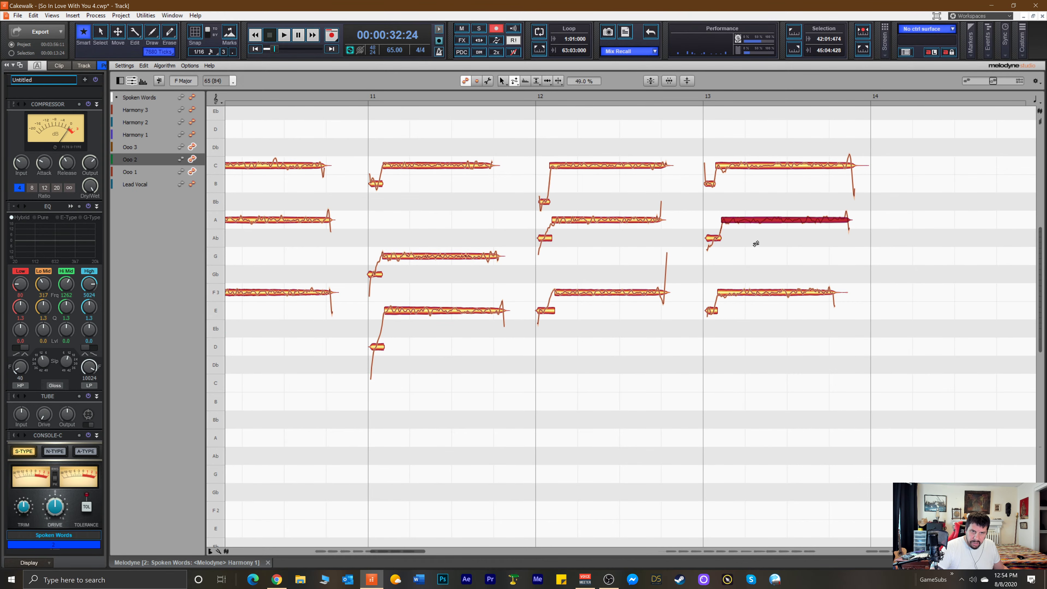
drag(778, 217, 767, 273)
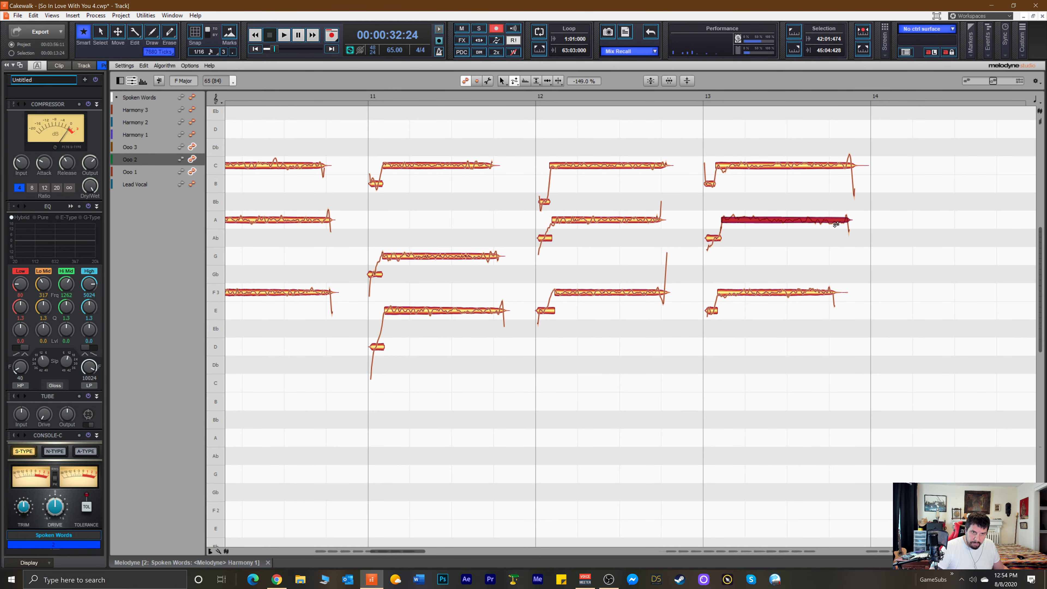
drag(797, 205, 790, 162)
click(781, 166)
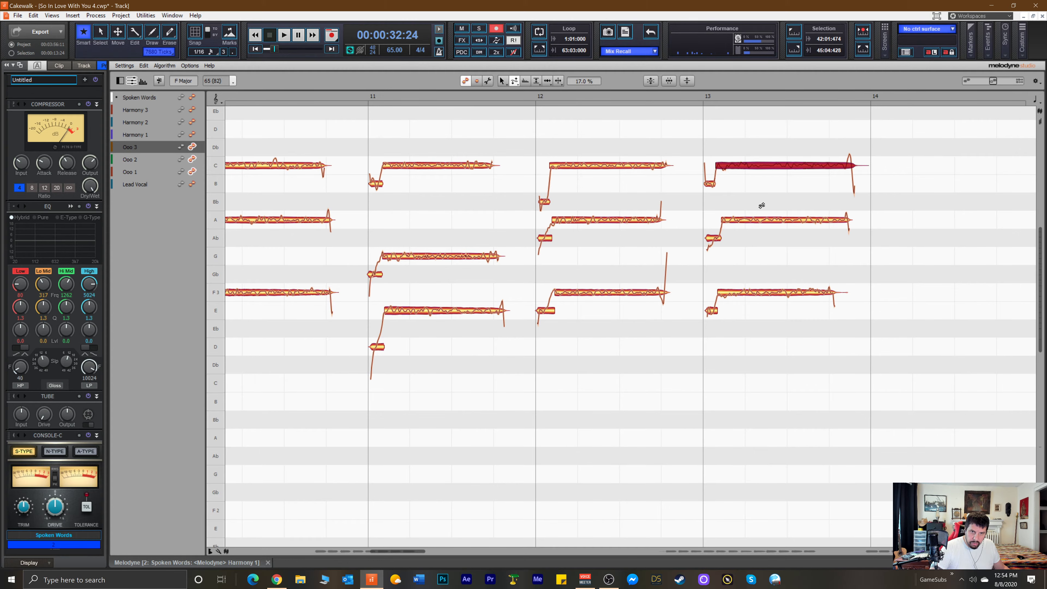
click(758, 293)
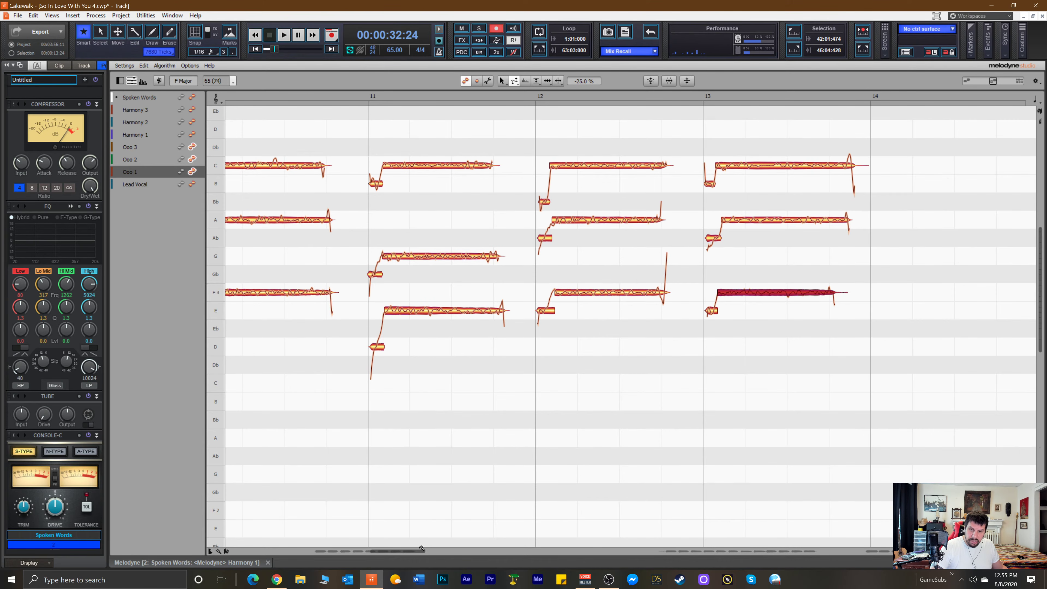
Reduce pitch drift on the Ooo 2, Ooo 1 and Ooo 3 long notes in bar 34.
drag(408, 552, 678, 579)
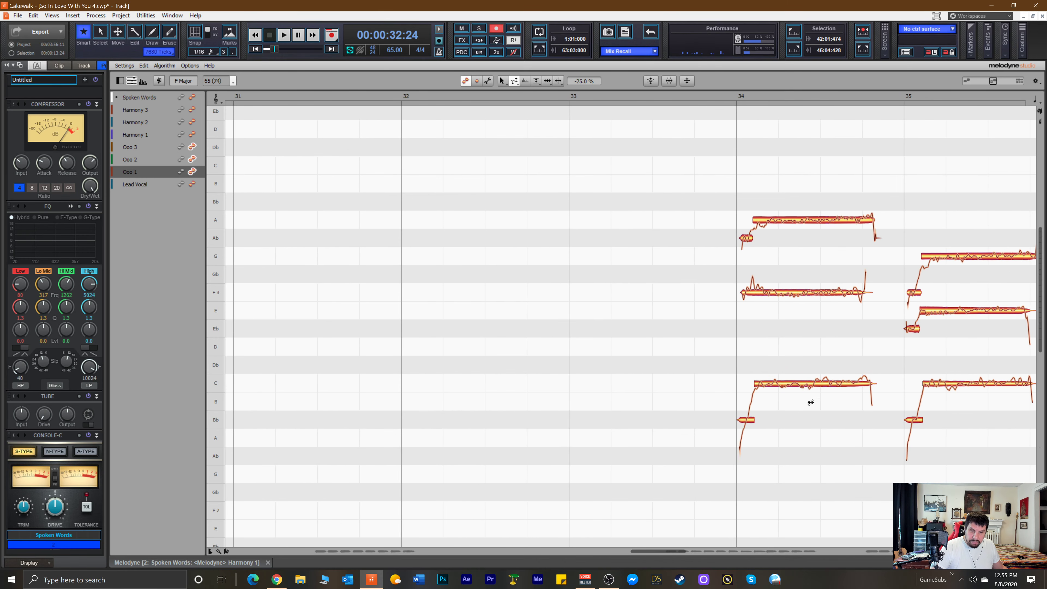
click(809, 386)
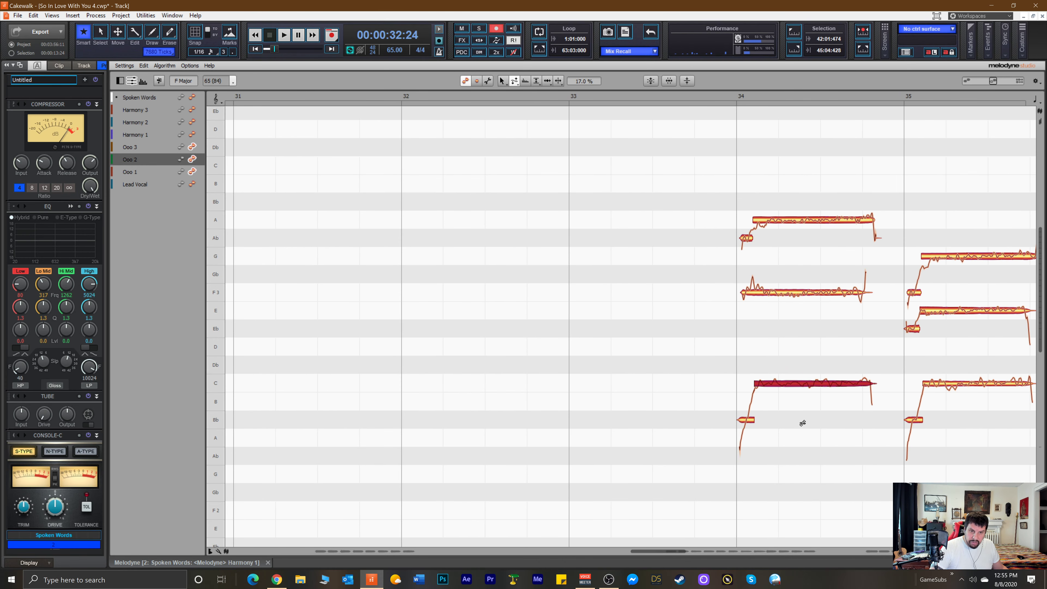
click(798, 295)
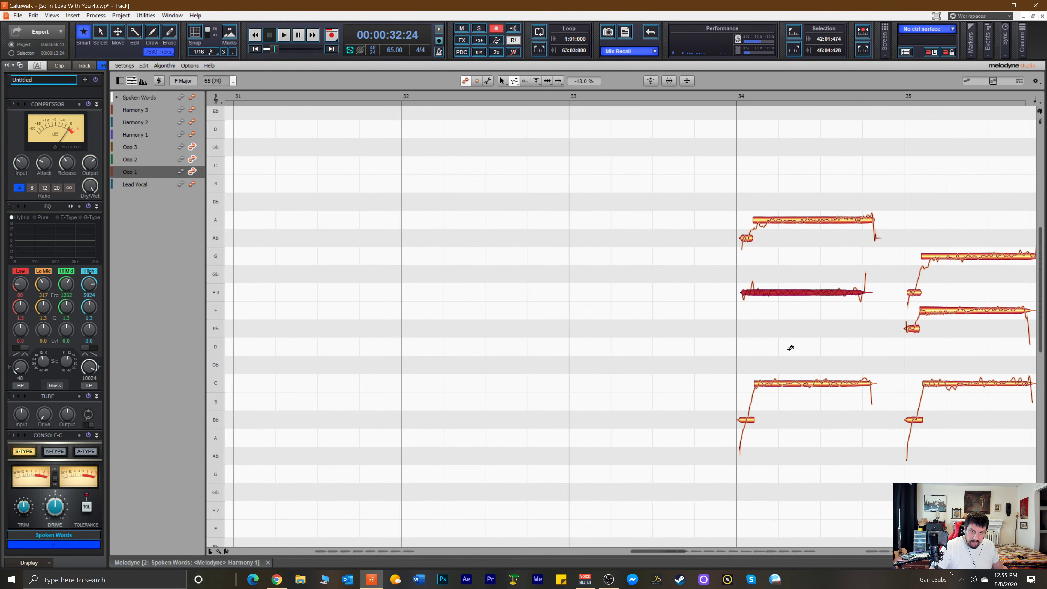
click(795, 222)
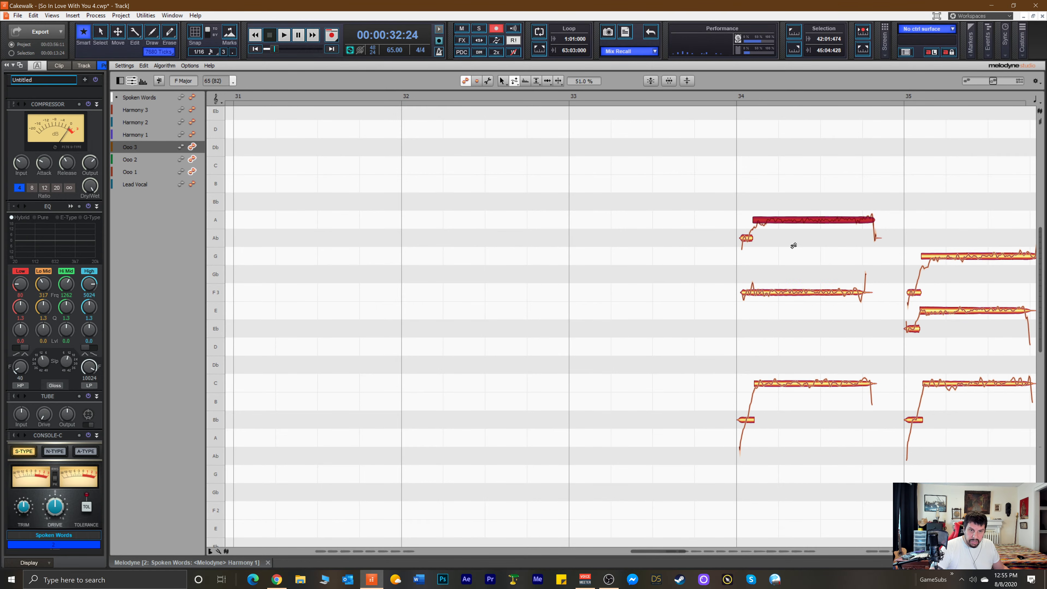
Reduce pitch drift on the Ooo 3, Ooo 1 and Ooo 2 long notes in bar 35, with Ooo 2 set to 10%.
click(970, 258)
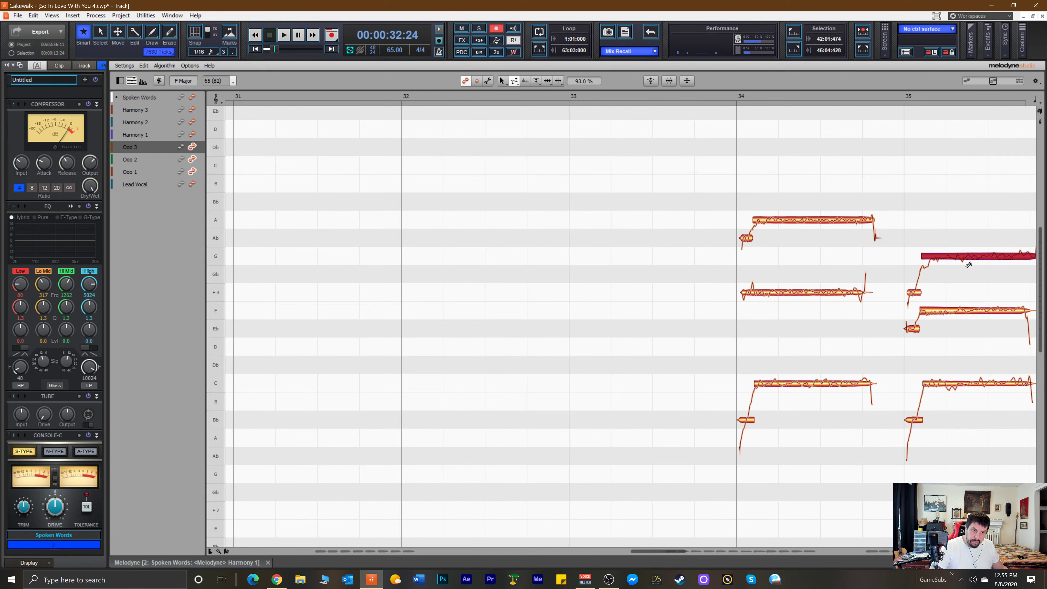
click(964, 311)
click(963, 387)
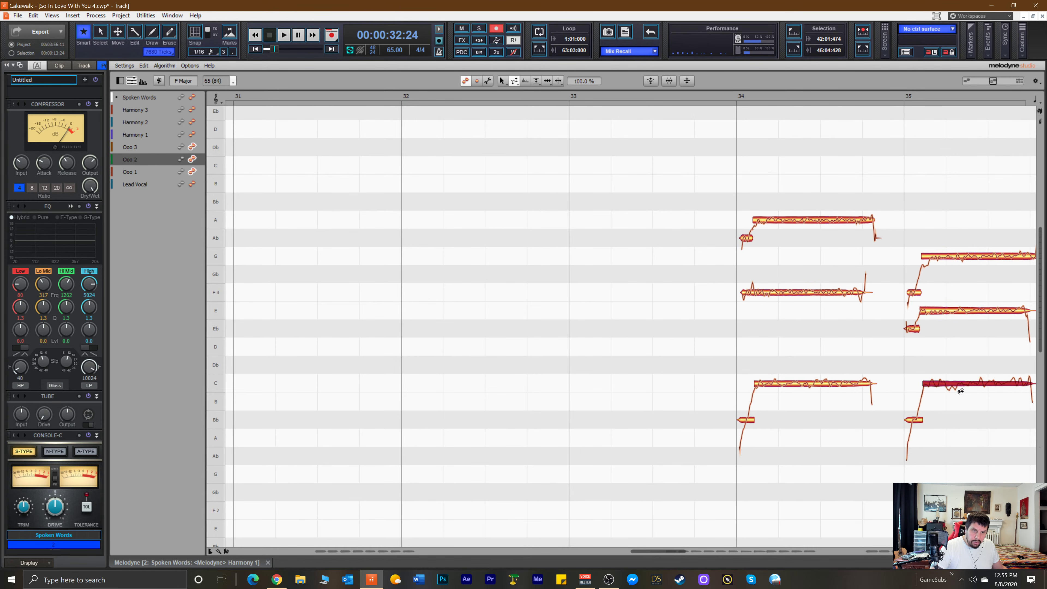
drag(953, 429, 952, 428)
Reduce pitch drift on the Ooo 2, Ooo 1 and Ooo 3 long notes in bar 36, with Ooo 3 set to 0%.
drag(651, 552, 682, 554)
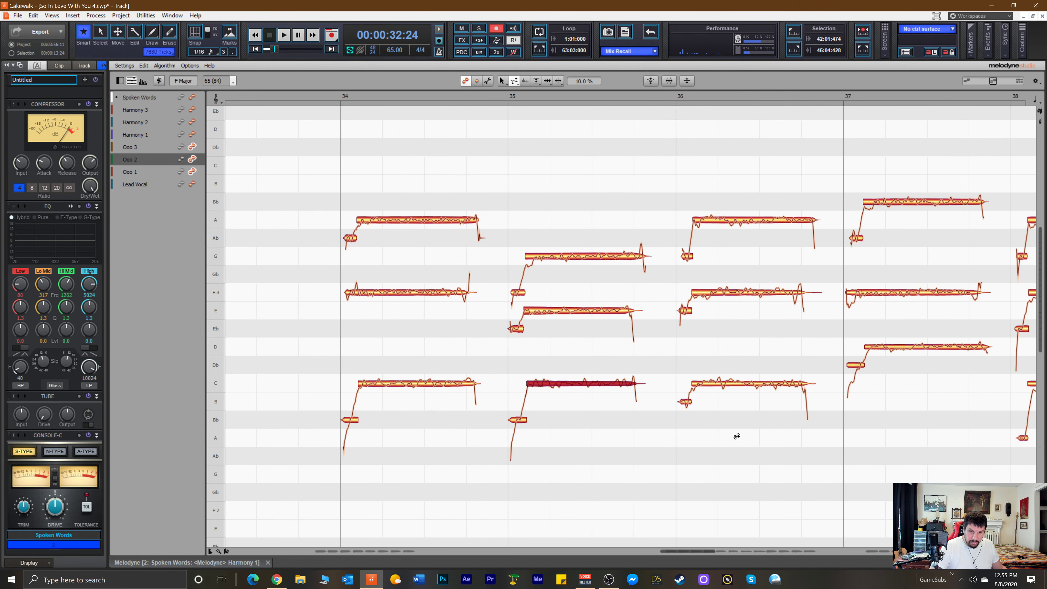
click(726, 385)
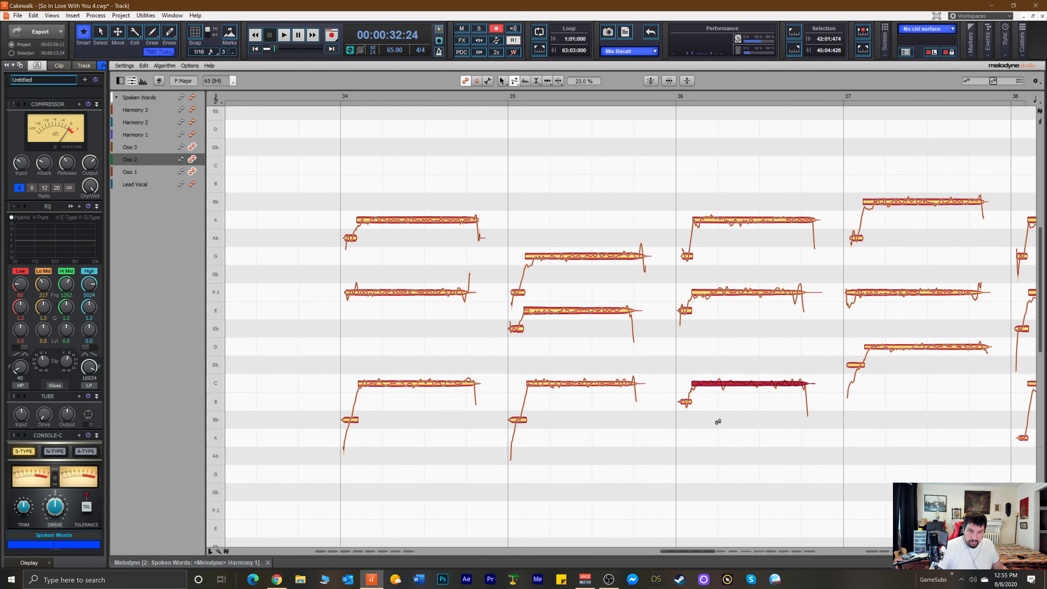
click(730, 291)
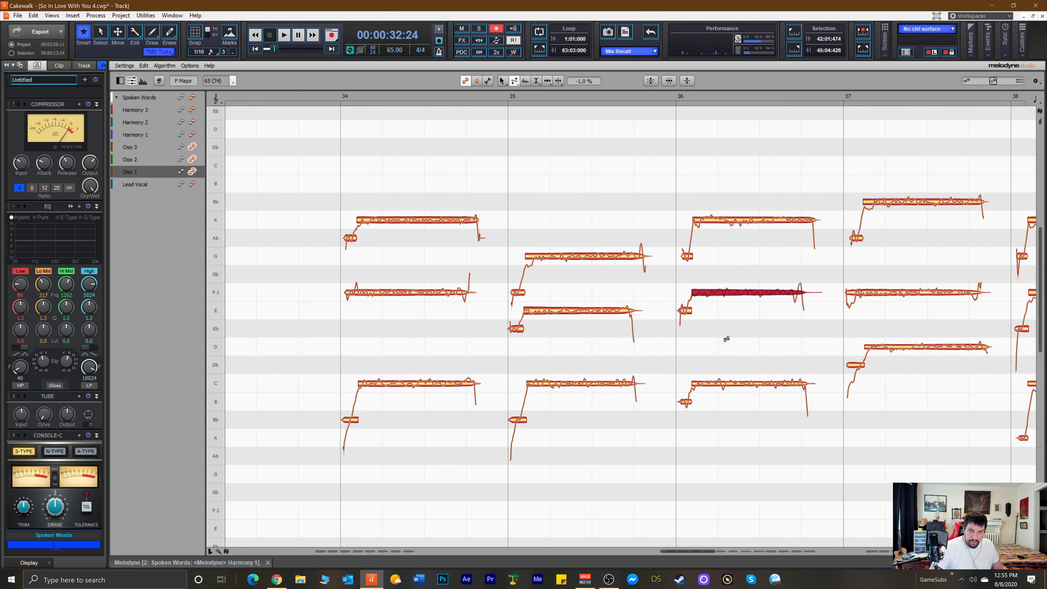
click(733, 220)
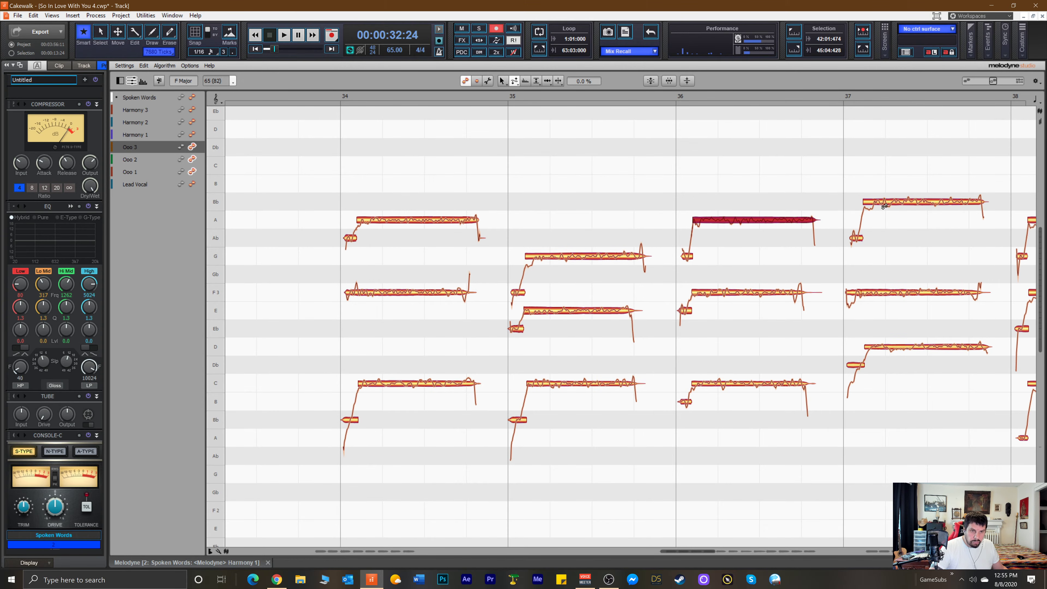
Set the pitch drift of the long notes in bar 37 to 42% for Ooo 3, 79% for Ooo 1 and 16% for Ooo 2.
click(902, 202)
drag(895, 224, 895, 228)
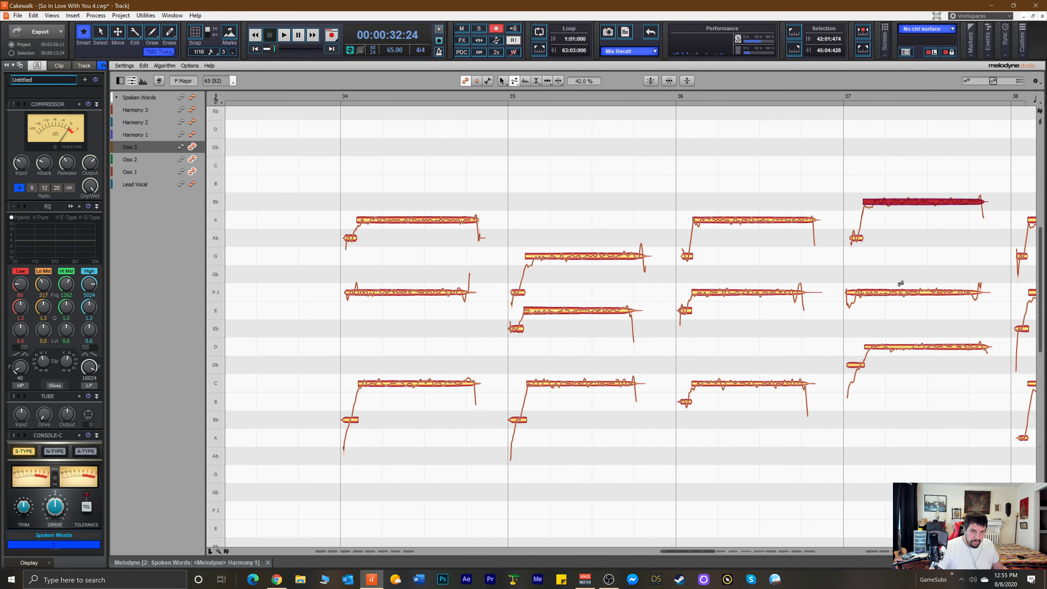
click(901, 294)
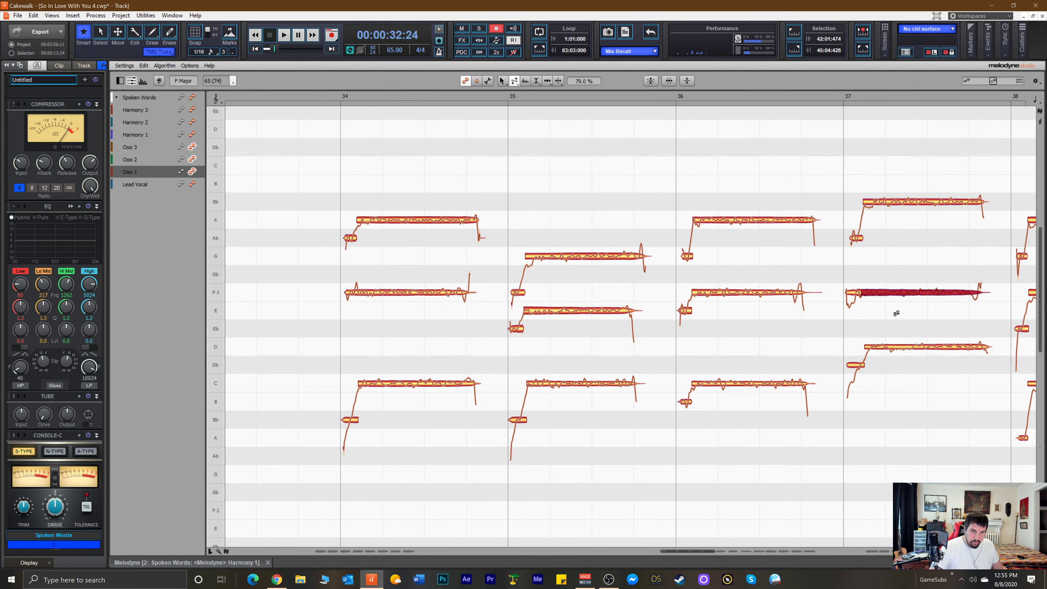
click(906, 348)
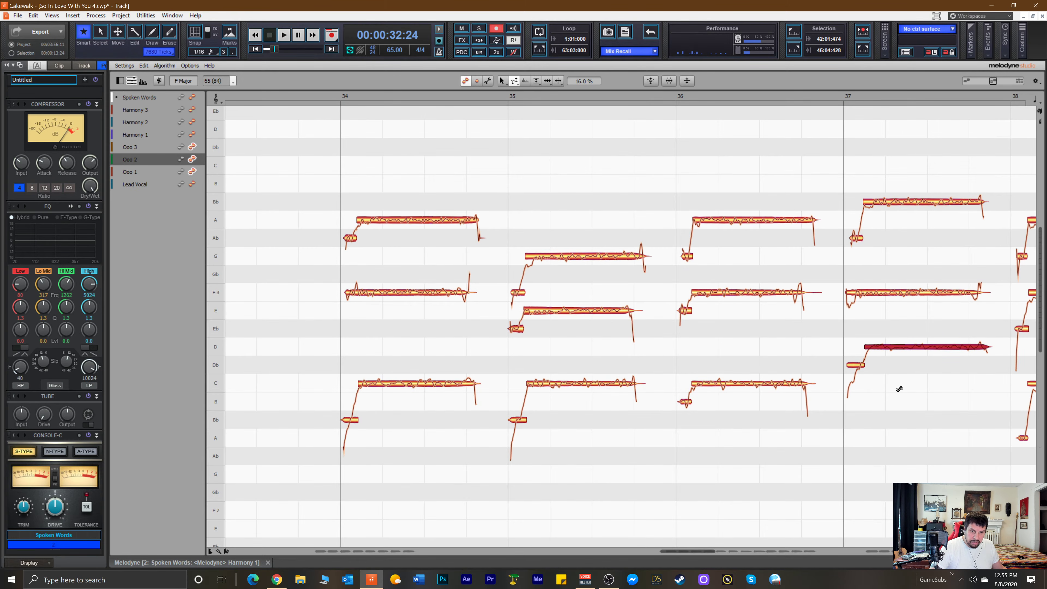
Reduce pitch drift on the Ooo 2, Ooo 1 and Ooo 3 long notes in bar 38, with Ooo 3 set to 10%.
drag(700, 553, 741, 550)
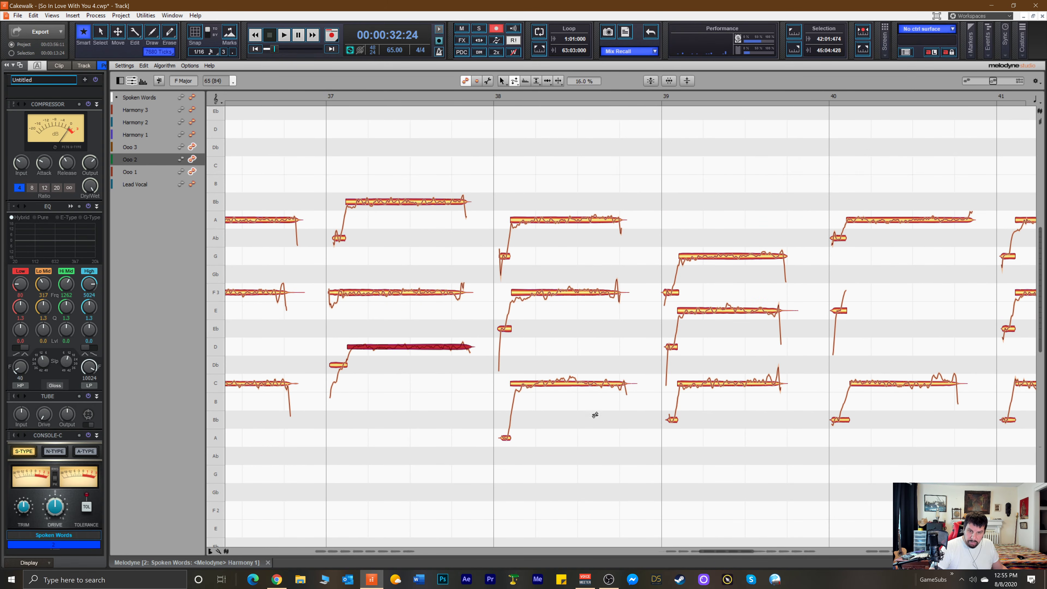
click(569, 383)
drag(563, 420, 556, 347)
drag(561, 221, 557, 265)
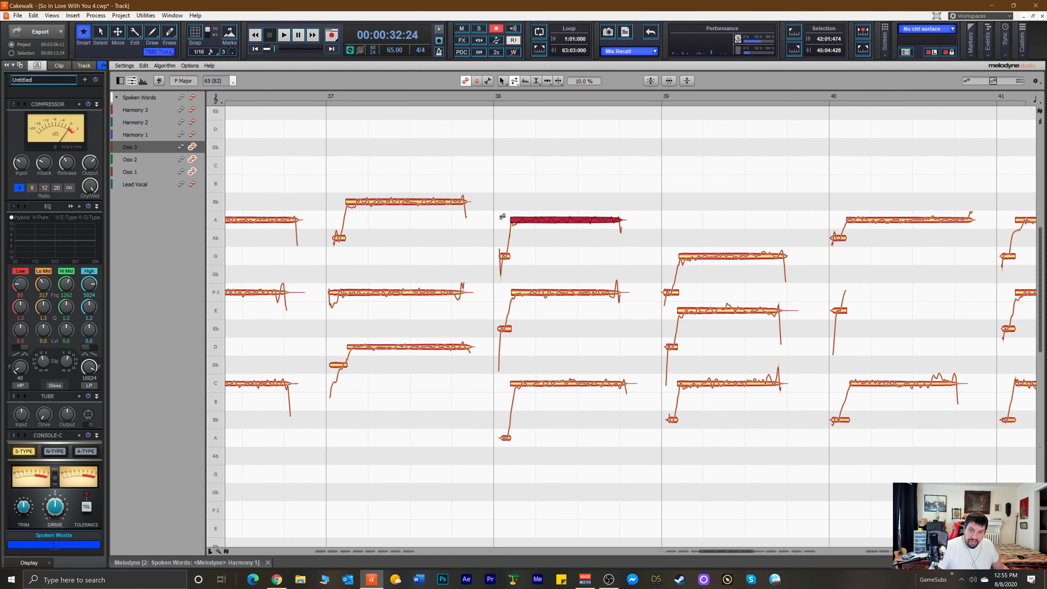
Reduce pitch drift on the three Ooo long notes in bar 39, and set the Ooo 2 long note in bar 40 to 60%.
drag(726, 254, 718, 349)
drag(711, 387, 709, 406)
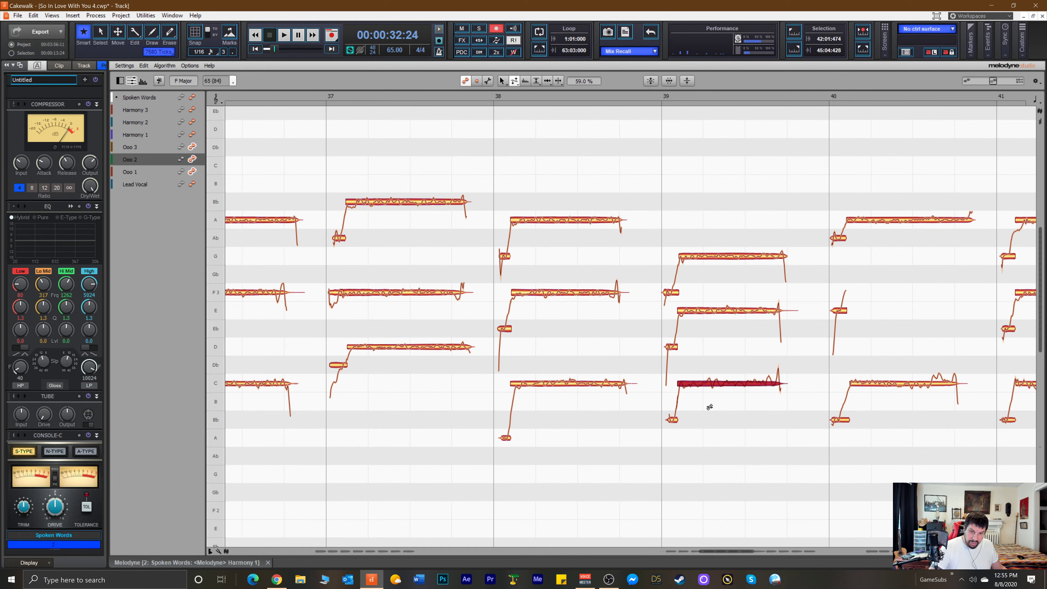
drag(872, 386, 867, 402)
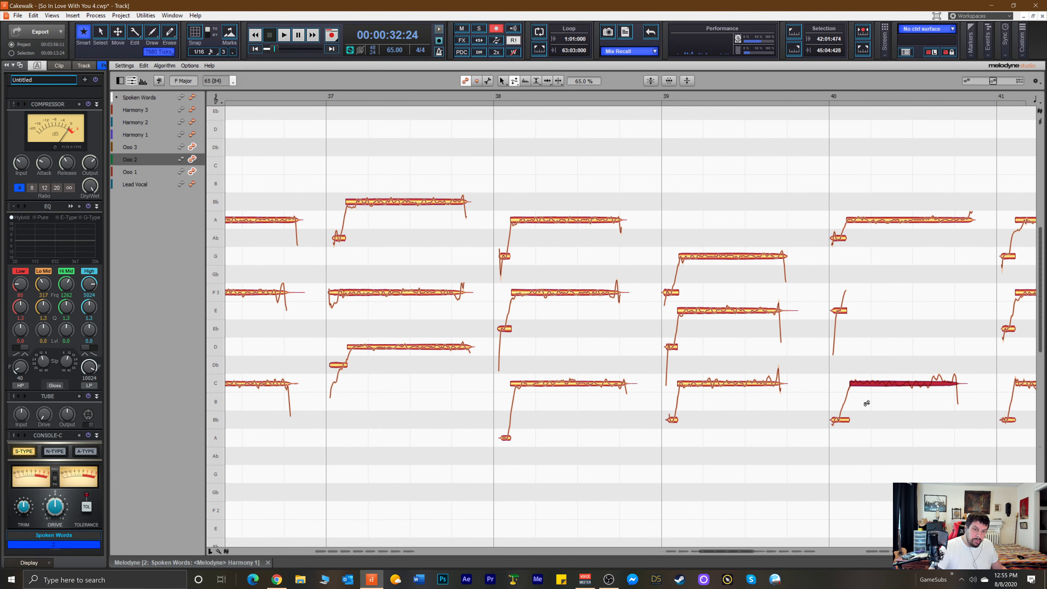
scroll(872, 353, up, 1)
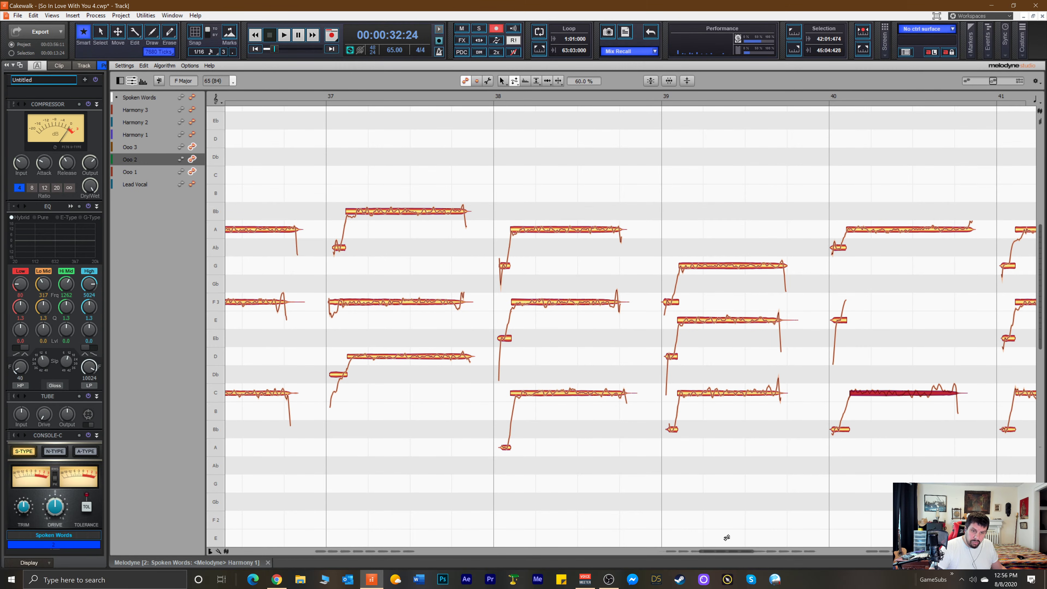
Play back from the end of bar 39 and delete the isolated short Ooo 1 note at the start of bar 40.
drag(720, 551, 741, 553)
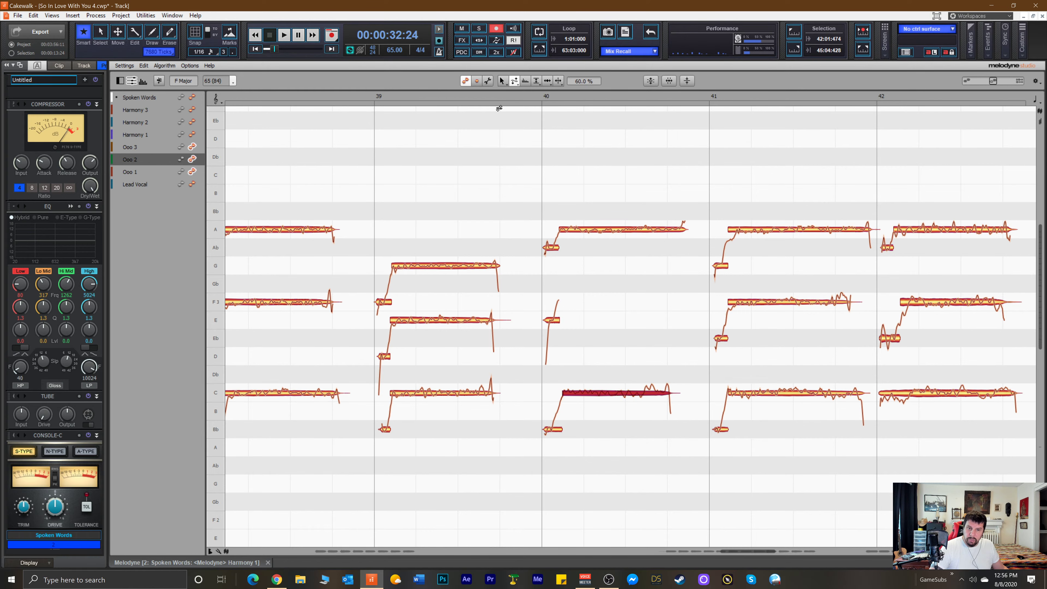
click(501, 99)
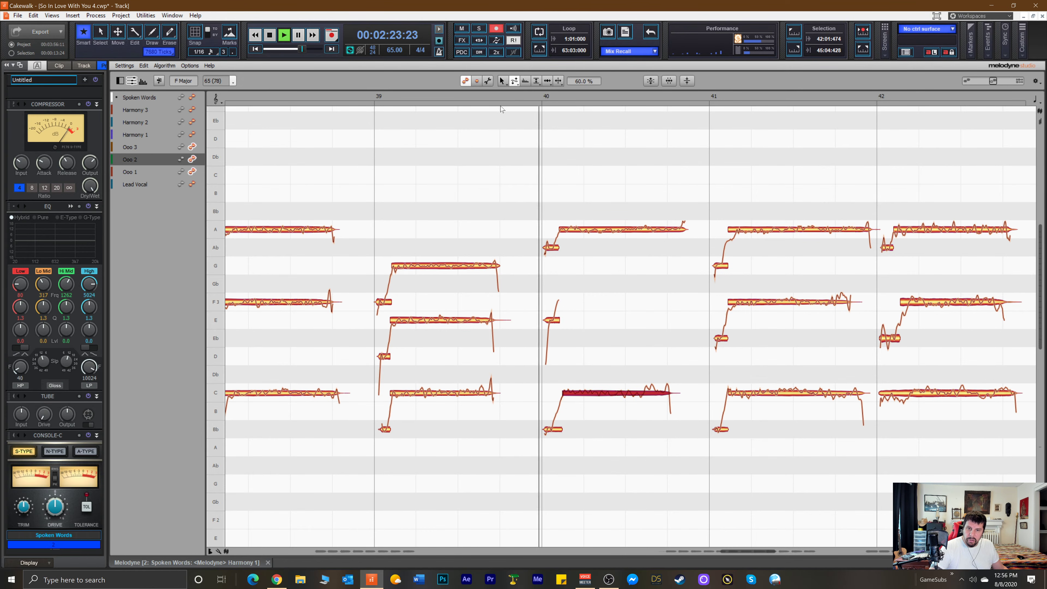
key(space)
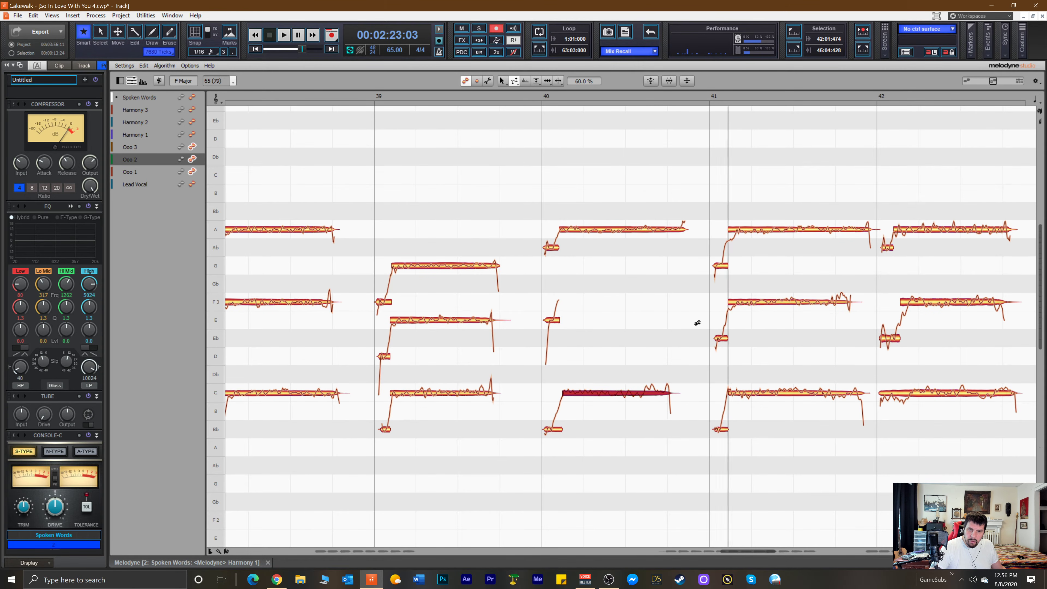
click(767, 303)
drag(543, 291, 577, 333)
key(Delete)
Copy the short and long Ooo 1 notes at the start of bar 41 and paste them into bar 40.
drag(694, 282, 773, 345)
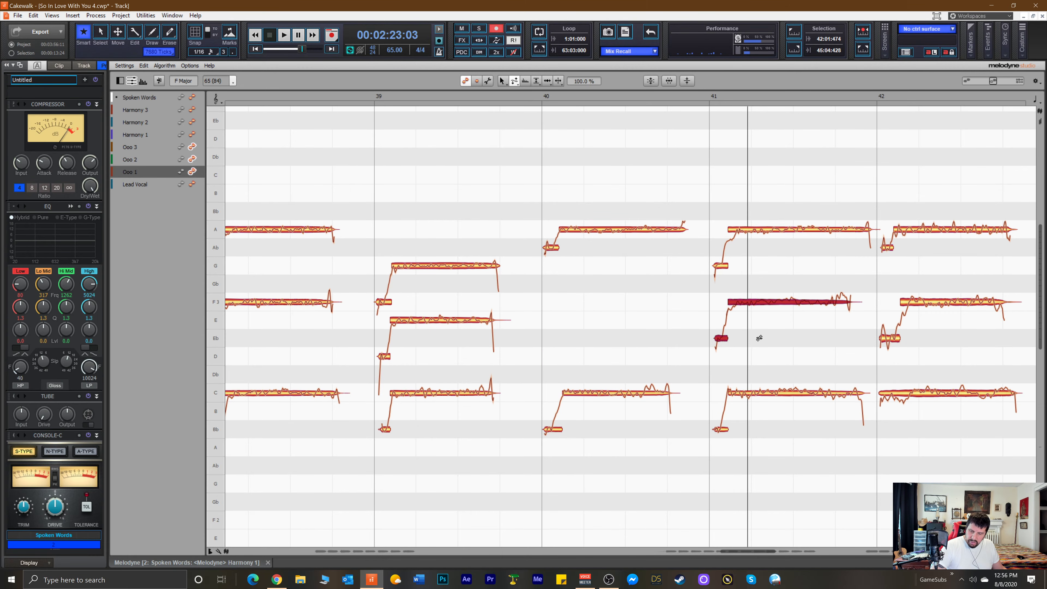
click(520, 98)
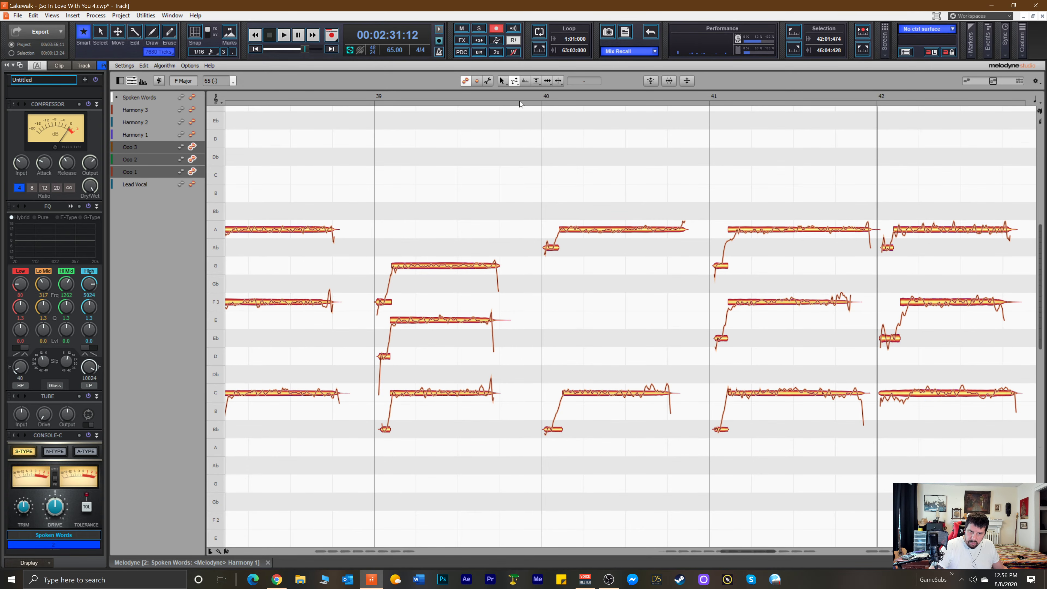
click(143, 65)
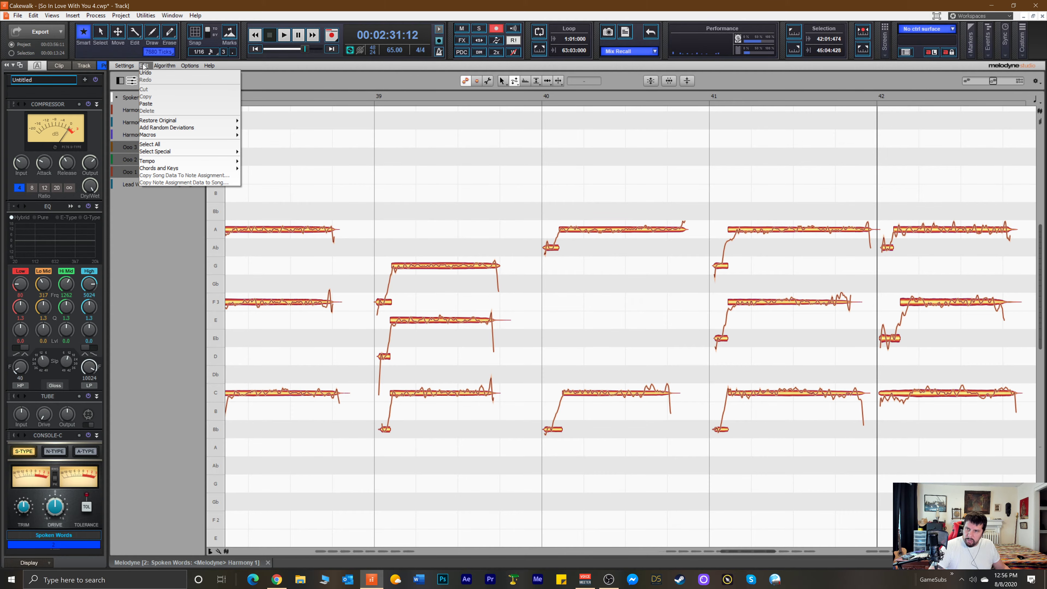
click(301, 118)
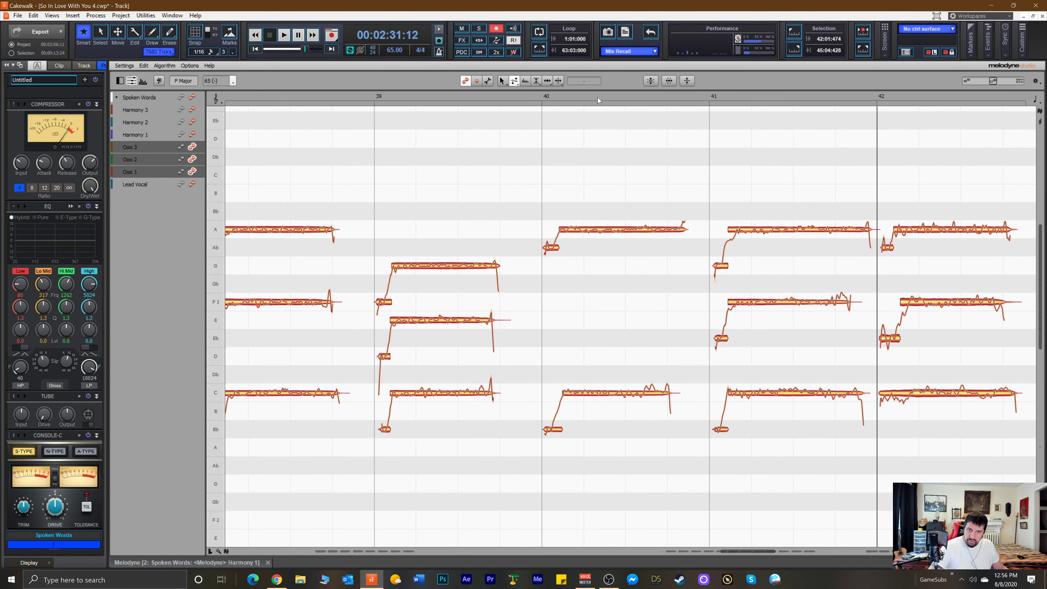
click(642, 96)
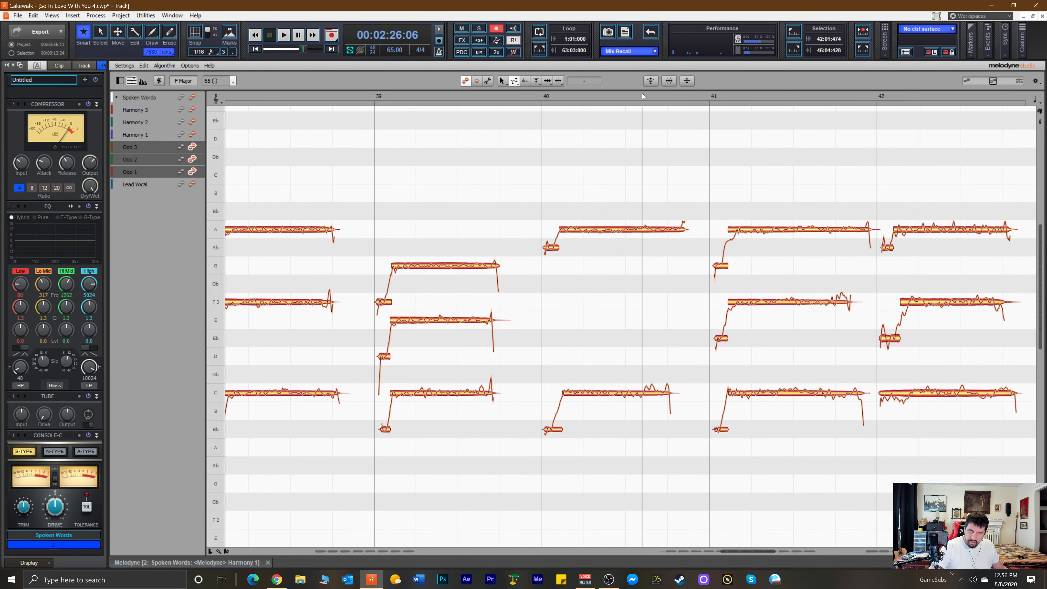
key(ctrl+v)
Move the pasted Ooo 1 notes to the start of bar 40 and play back the passage.
drag(625, 281, 674, 359)
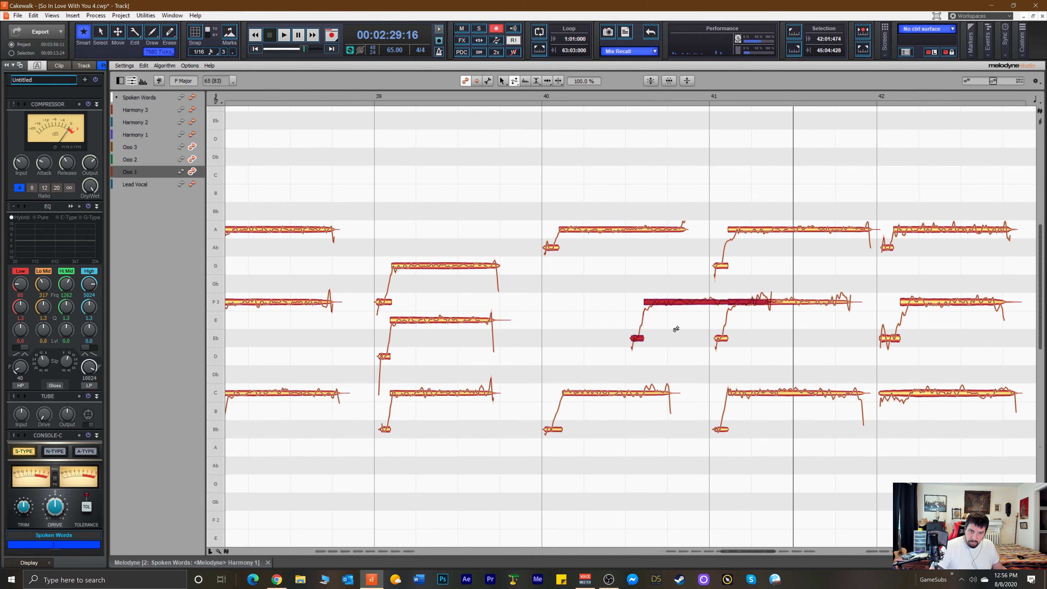
right_click(693, 295)
click(721, 271)
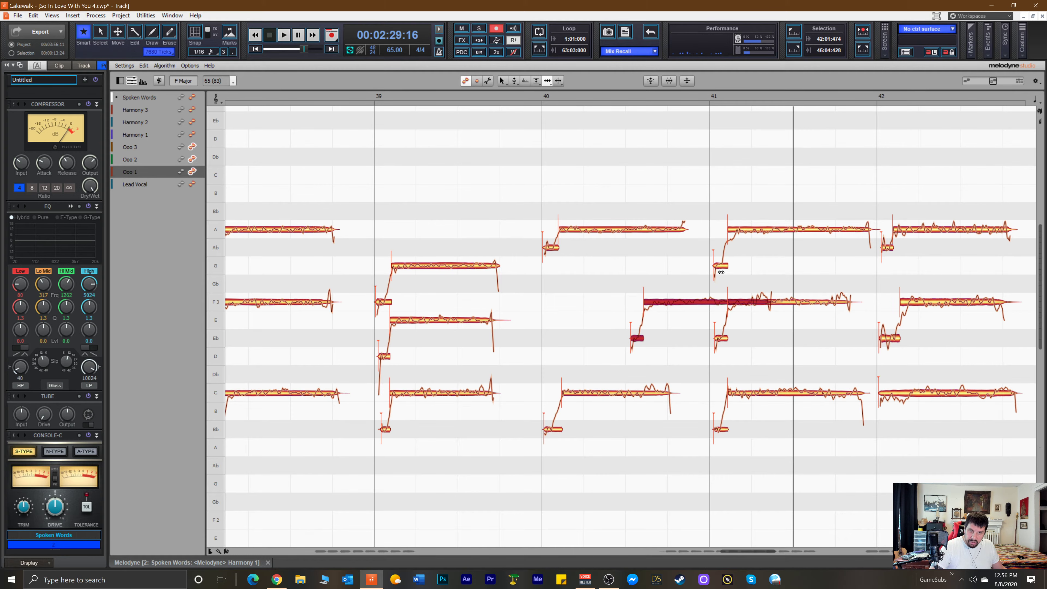
drag(699, 305, 611, 312)
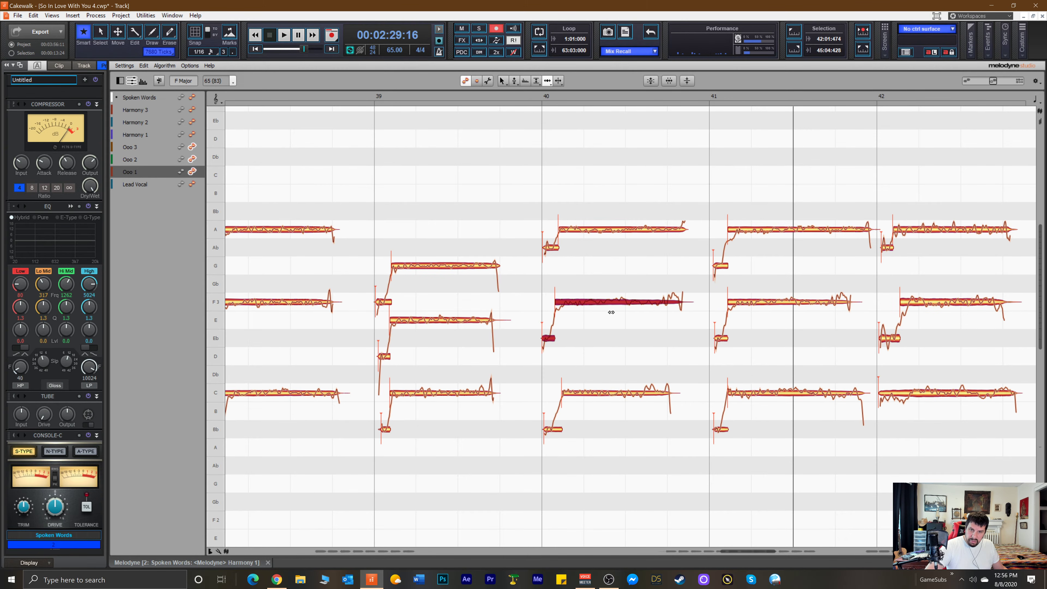
click(511, 102)
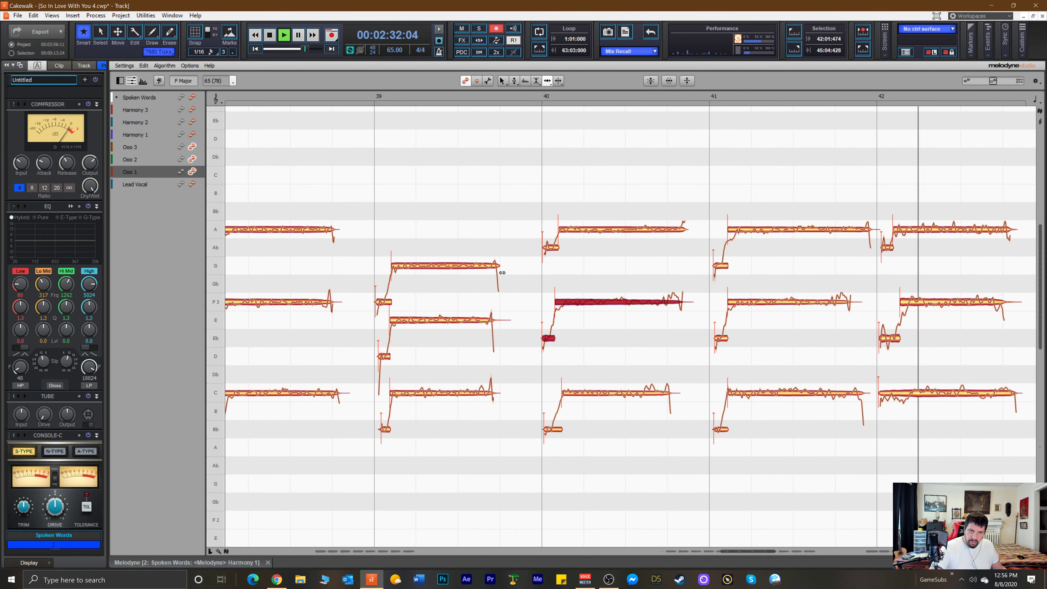
key(space)
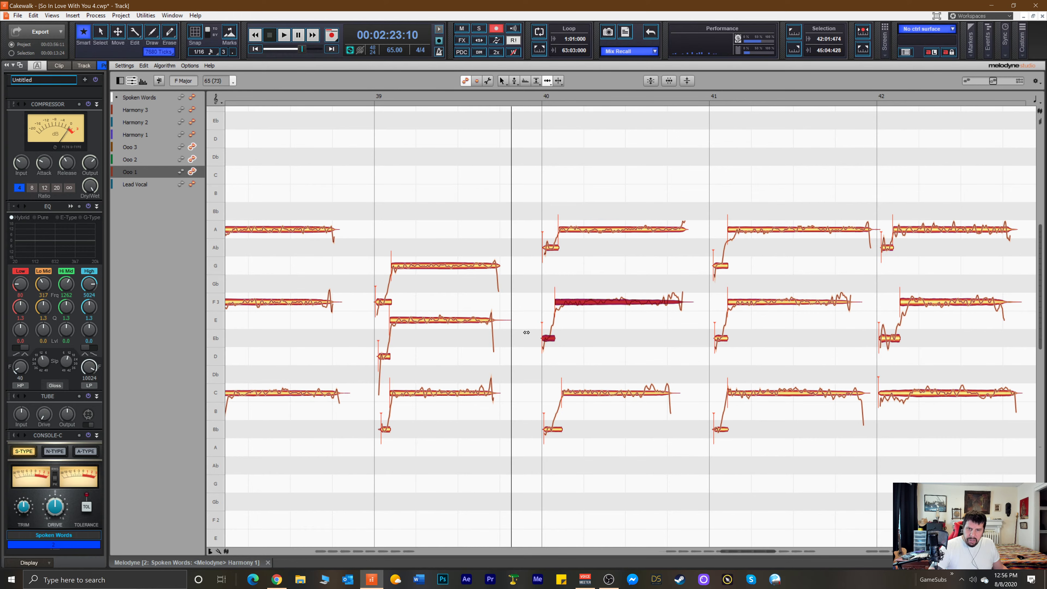
In bar 40, set pitch drift to 87% for Ooo 1, 52% for Ooo 3 and 24% for Ooo 2, with 12% for Ooo 2 in bar 39.
right_click(476, 318)
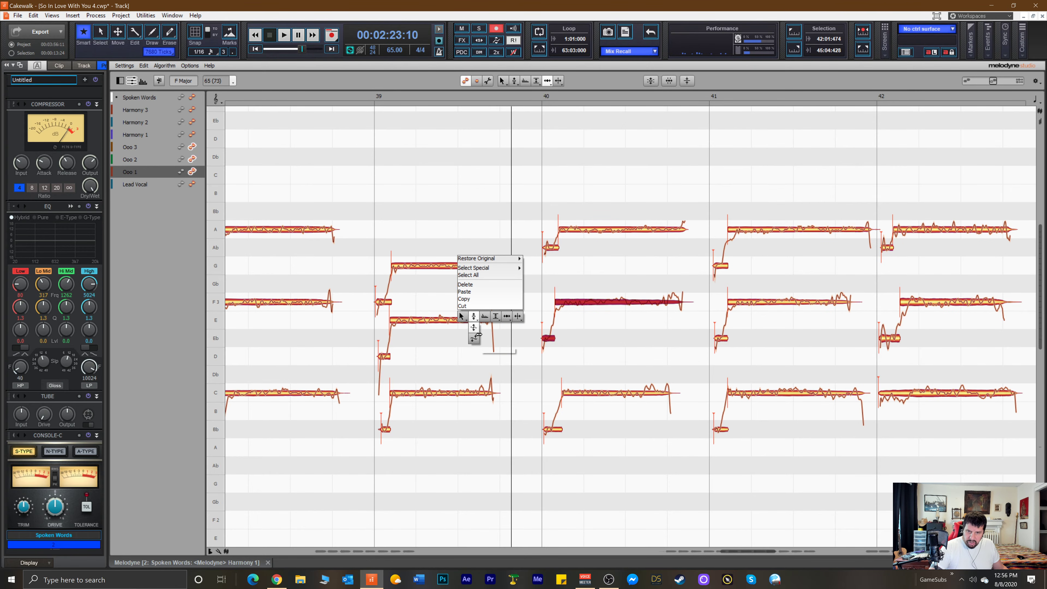
click(475, 338)
click(594, 301)
click(594, 301)
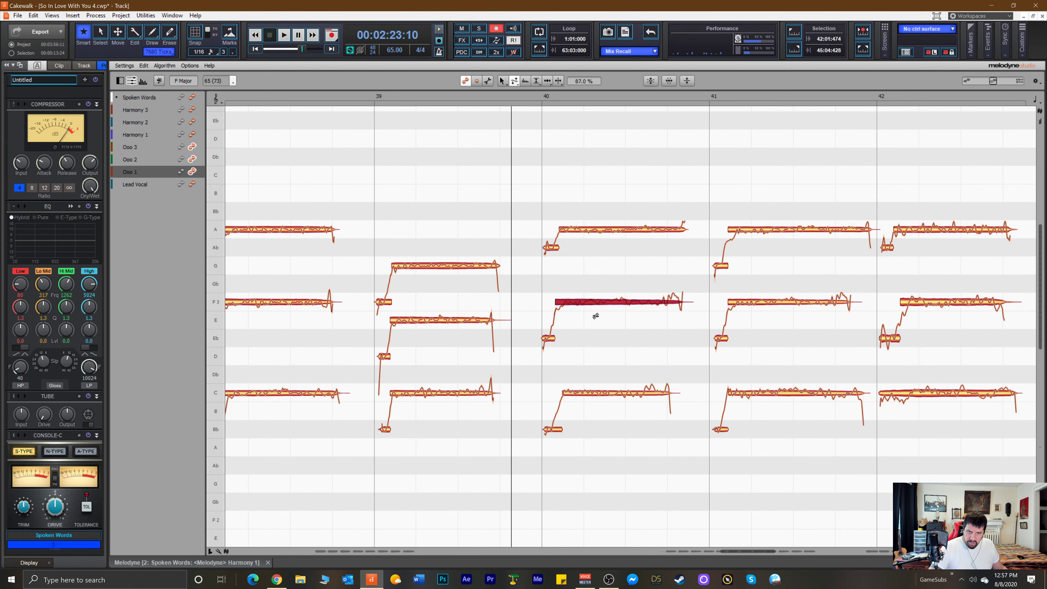
click(584, 227)
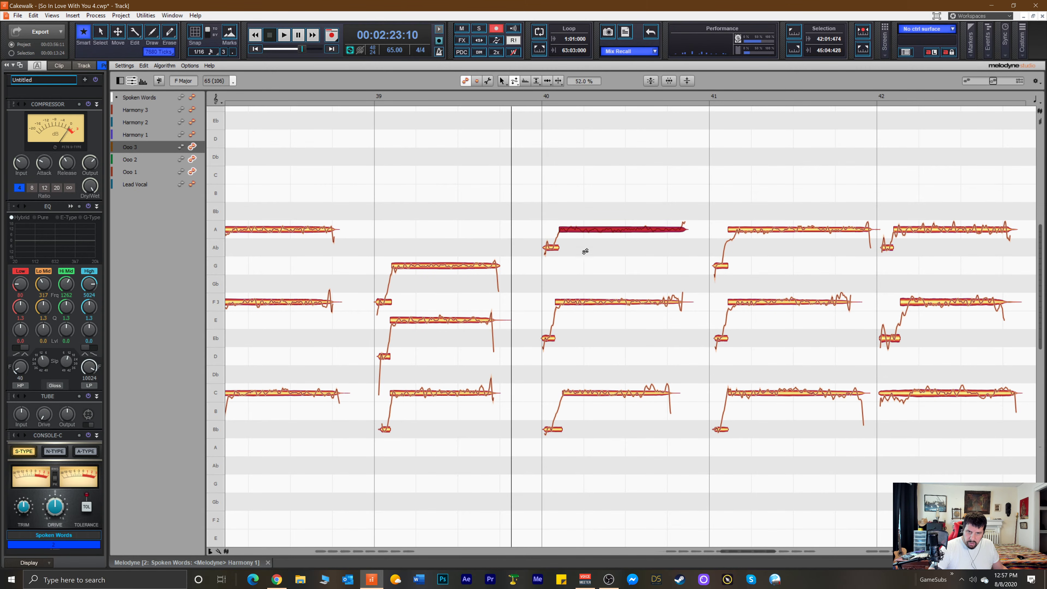
click(588, 395)
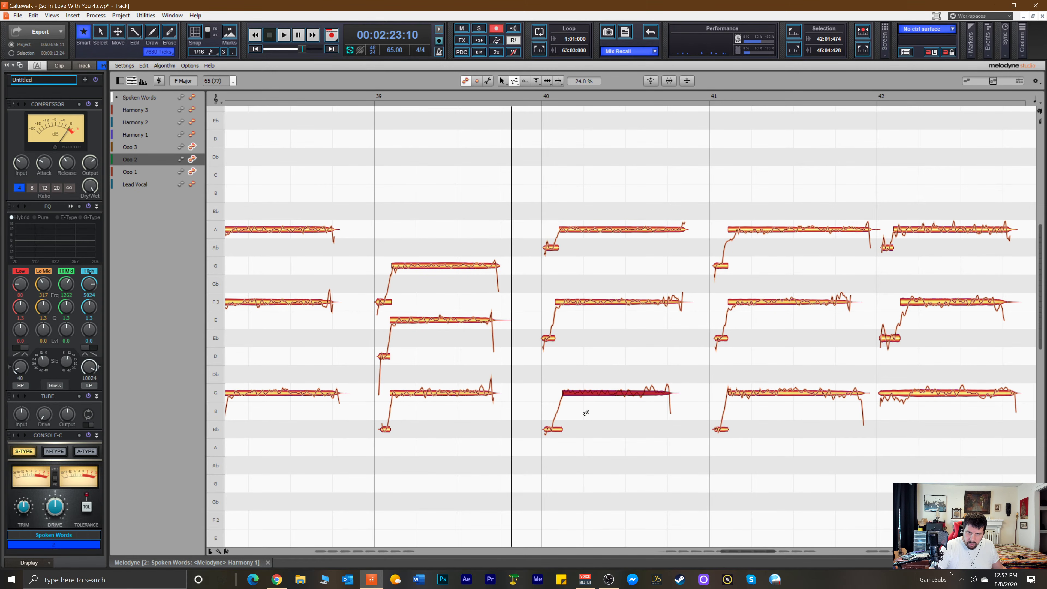
click(425, 393)
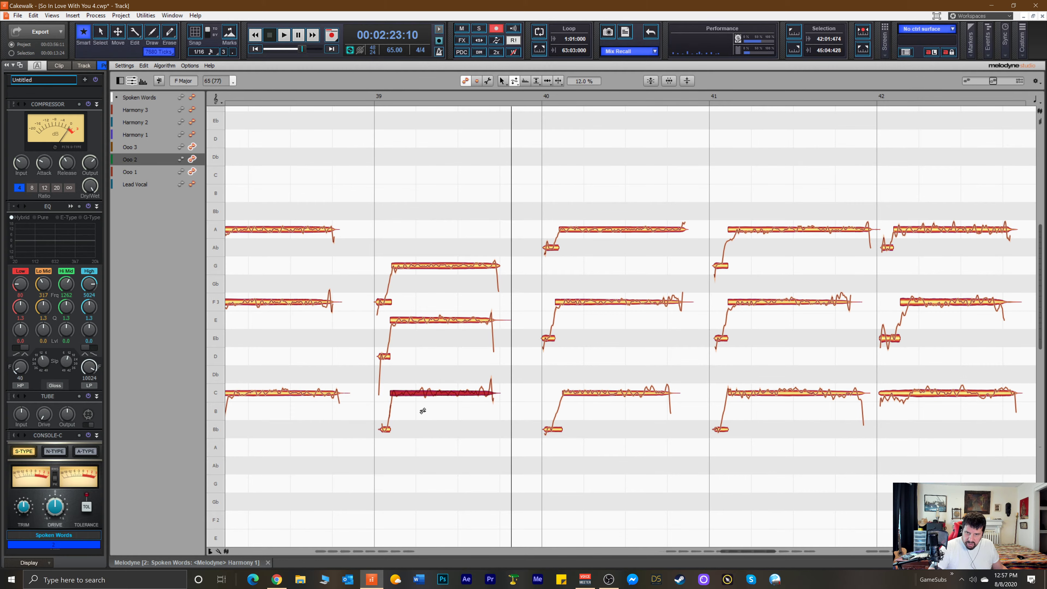
Set the pitch drift of the long notes in bar 41 to 69% for Ooo 3, 21% for Ooo 1 and 28% for Ooo 2.
click(783, 228)
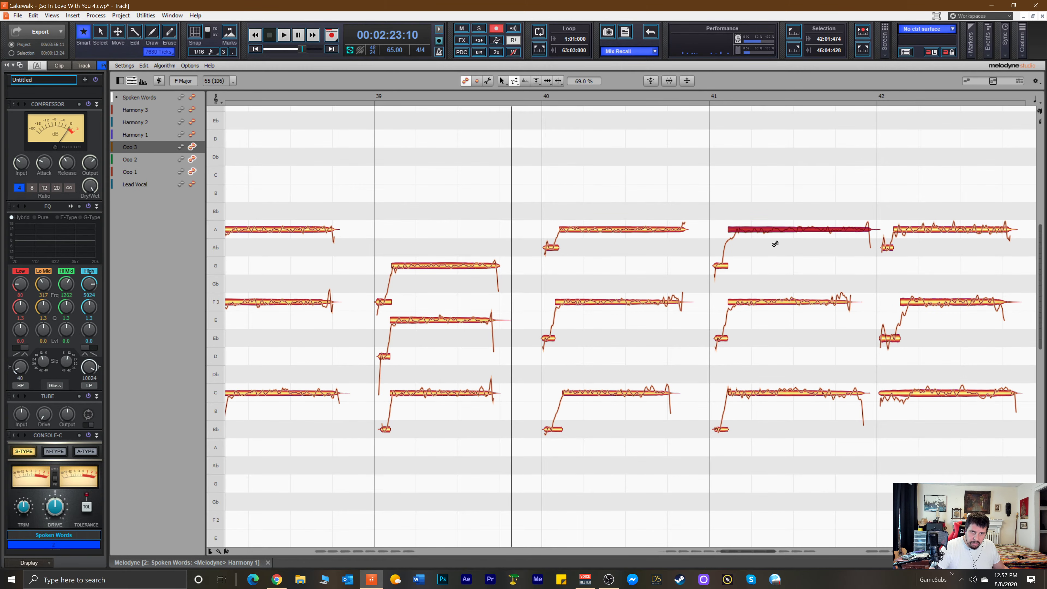
click(769, 302)
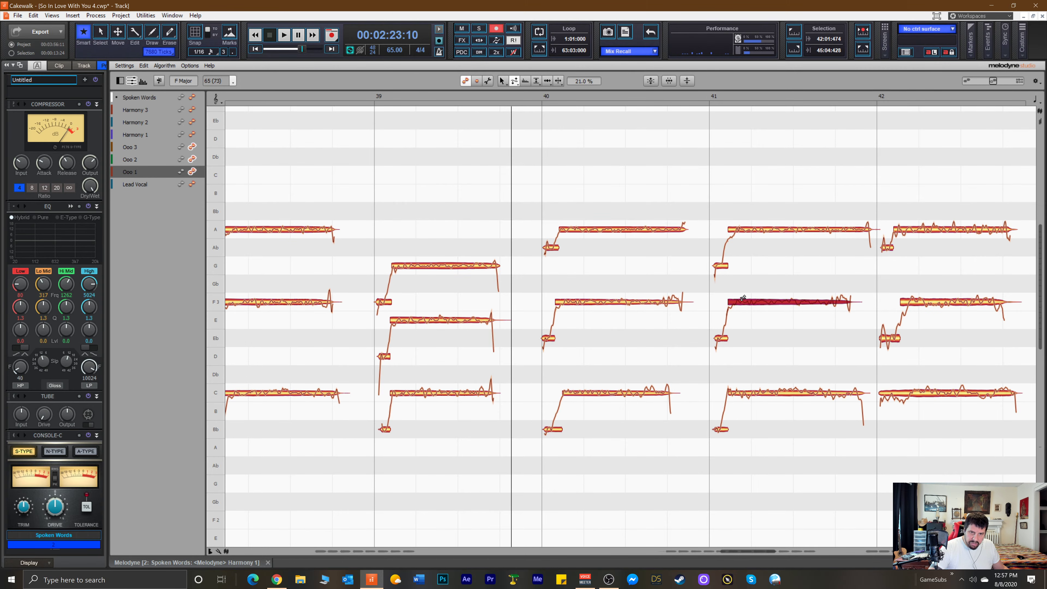
click(781, 389)
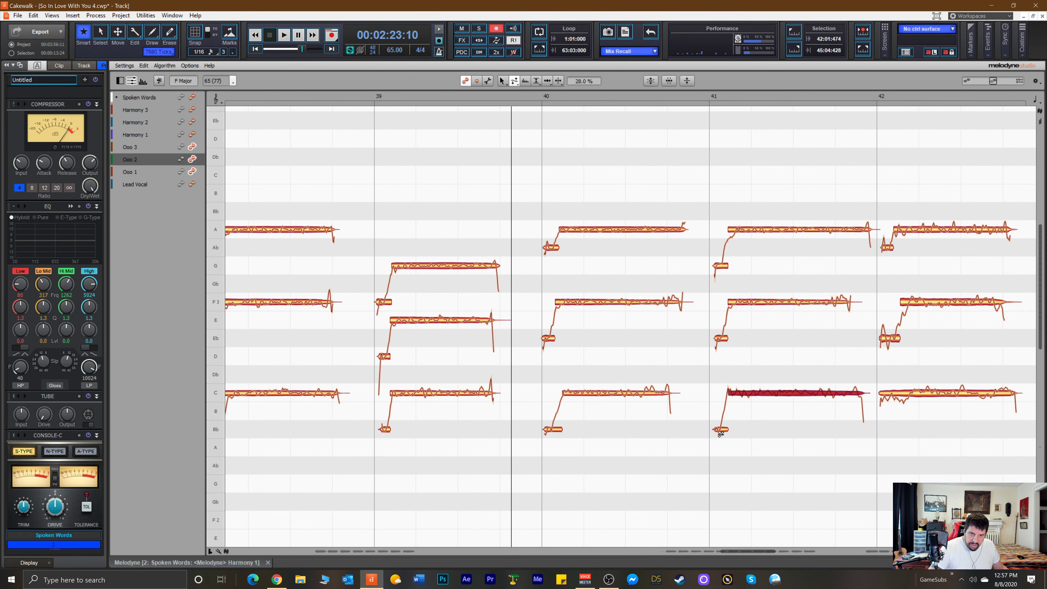
Set the pitch drift of the long notes in bar 42 to -3% for Ooo 2, 69% for Ooo 1 and 74% for Ooo 3.
click(931, 394)
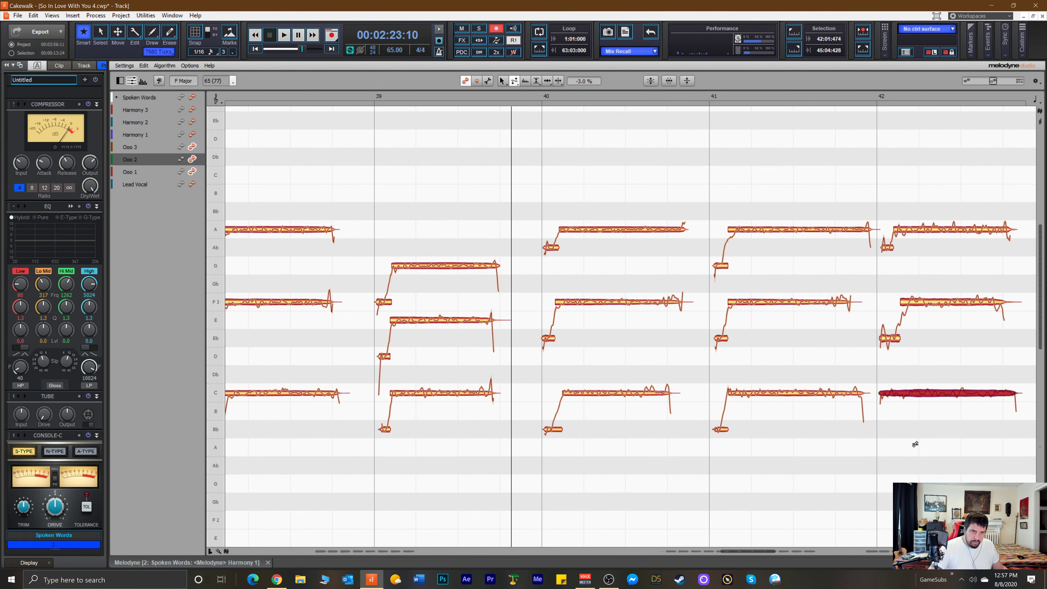
click(930, 305)
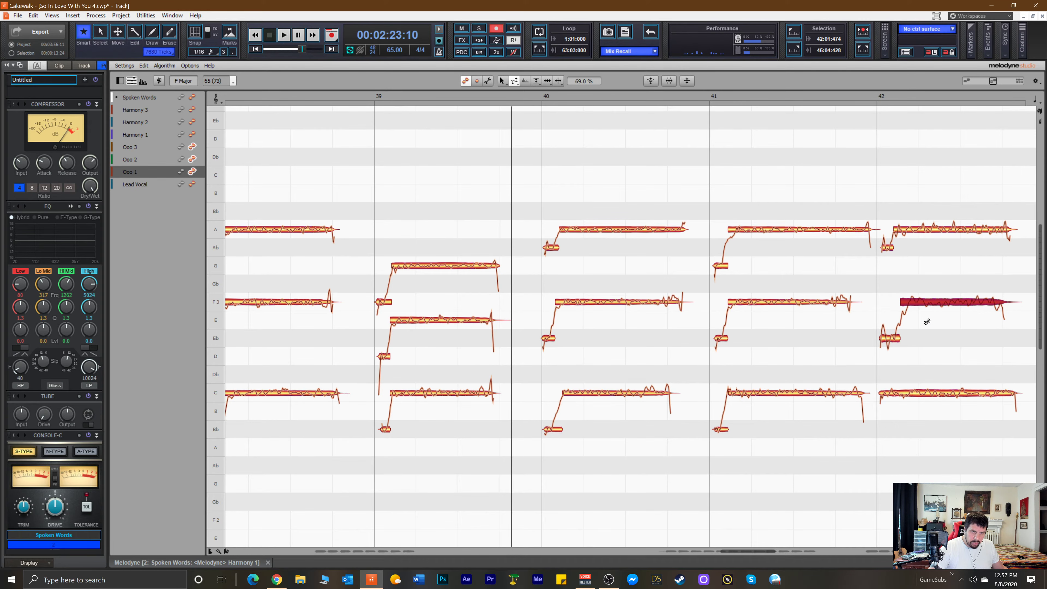
click(919, 232)
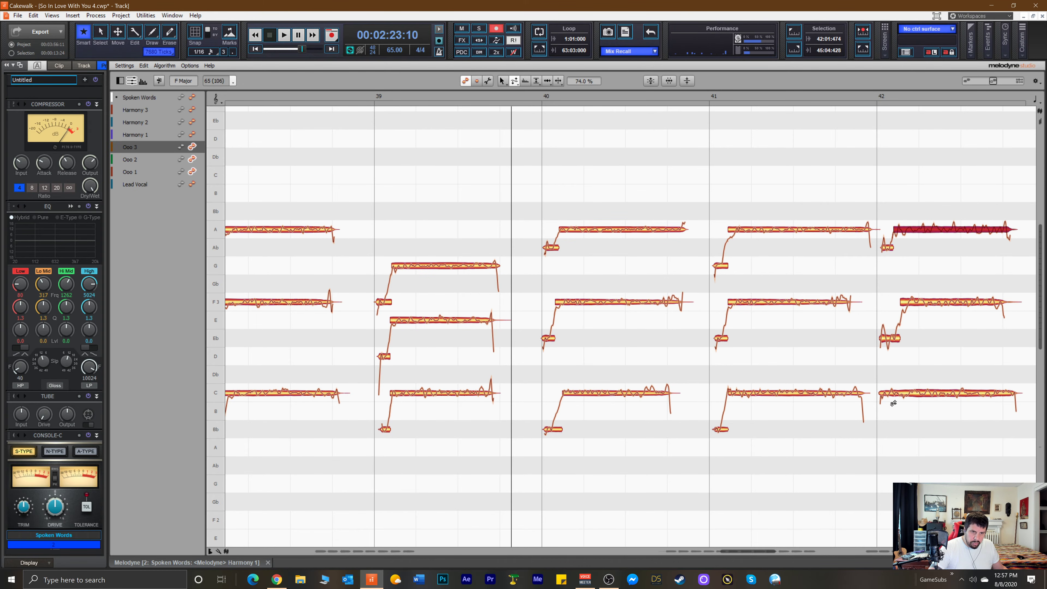
Reduce pitch drift on the long notes in bar 43, with Ooo 2 set to -11% and Ooo 3 to 77%.
drag(752, 551, 779, 551)
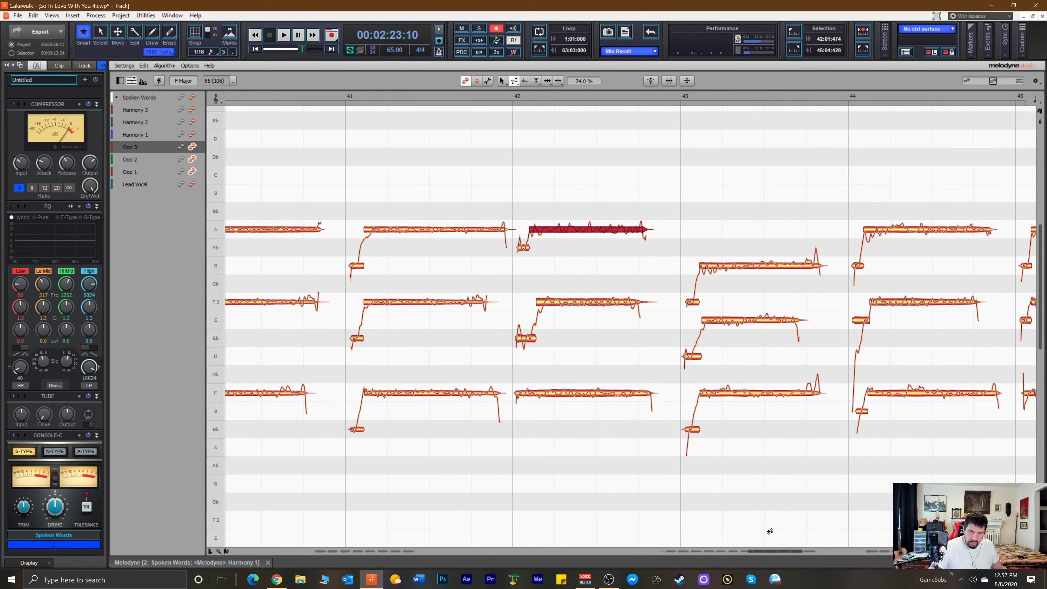
click(735, 394)
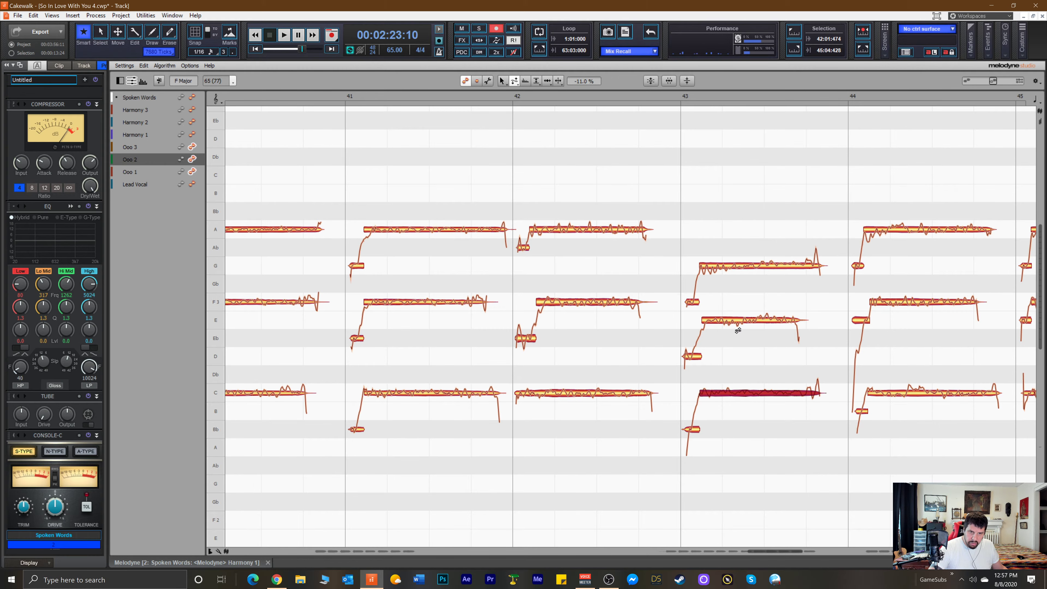
click(738, 321)
click(732, 273)
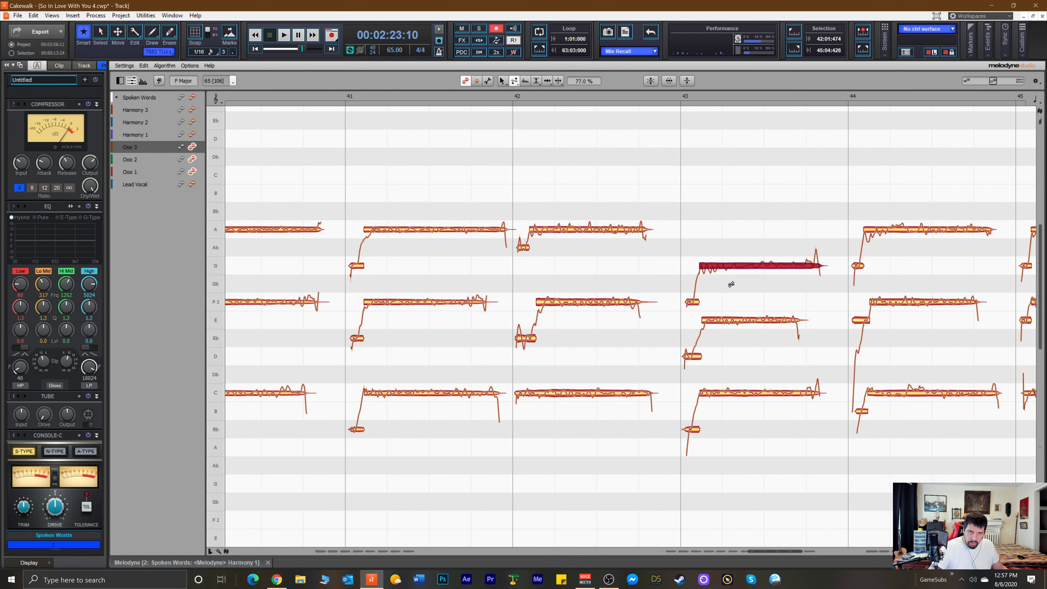
Reduce pitch drift on the three long Ooo notes in bar 44, setting Ooo 1 to 34% and Ooo 2 to -23%.
click(908, 231)
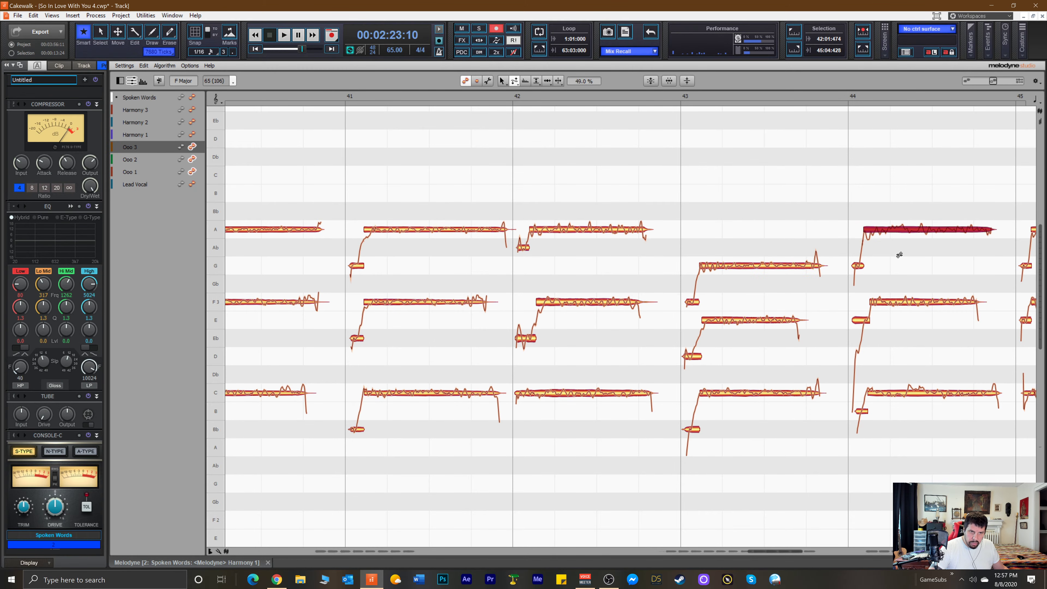
click(904, 305)
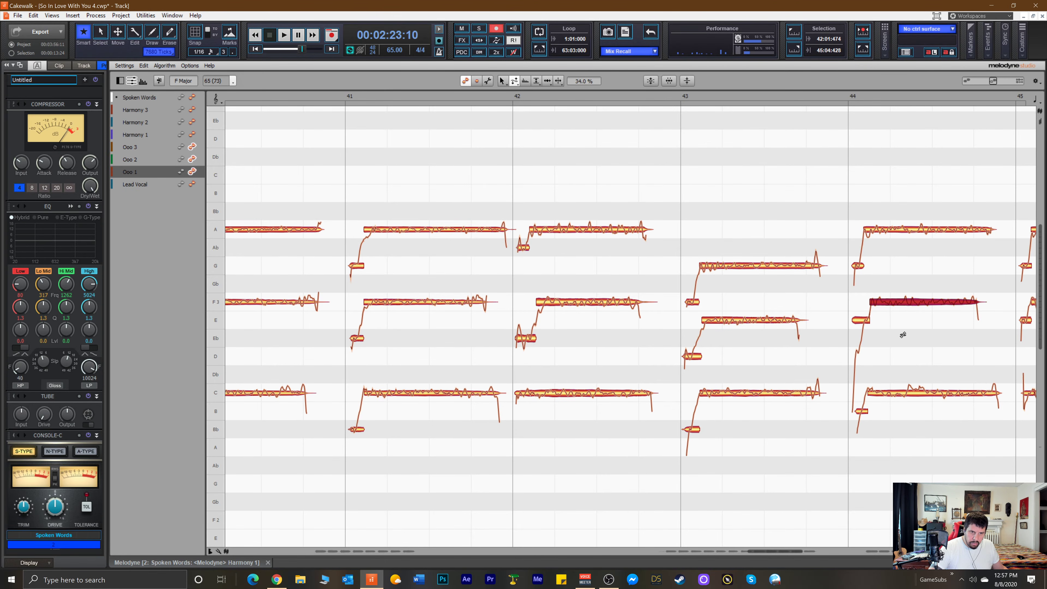
click(903, 394)
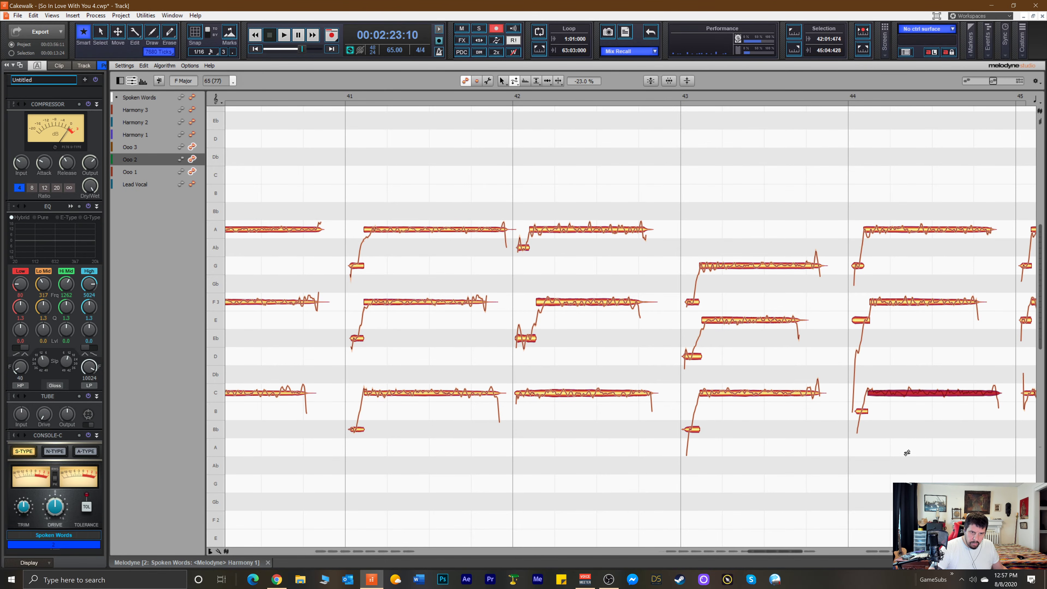
Reduce pitch drift on the long notes of Ooo 2, Ooo 1 and Ooo 3 in bar 45, with Ooo 3 set to 5%.
drag(772, 553, 799, 551)
click(734, 396)
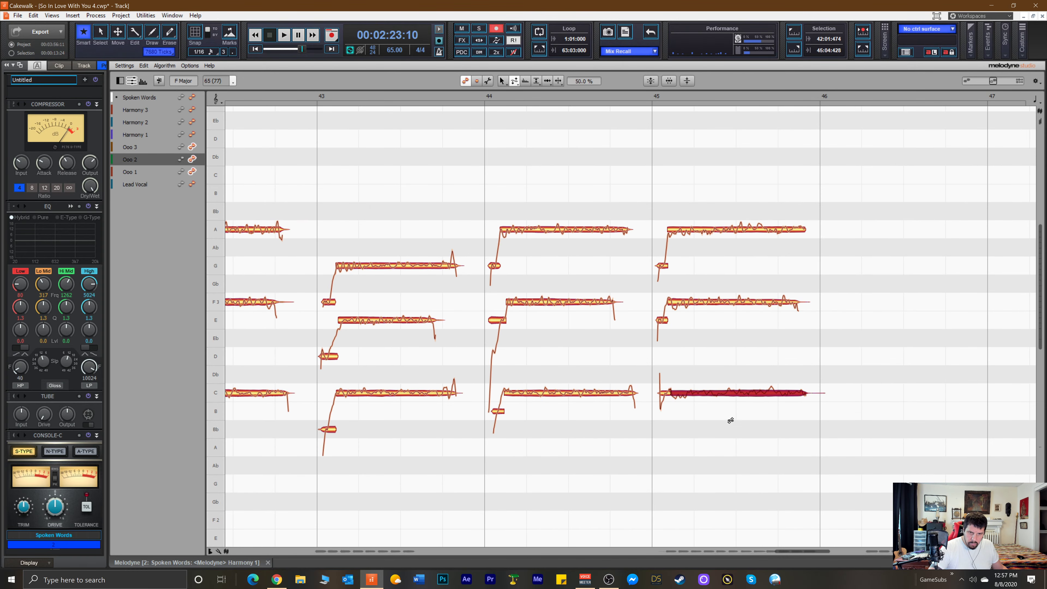
click(726, 304)
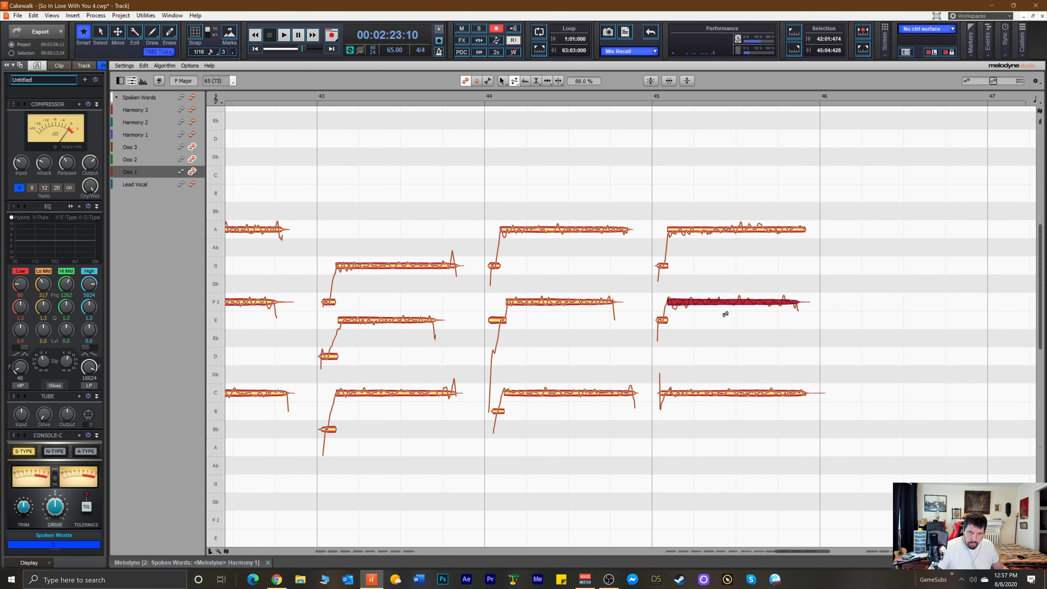
click(719, 232)
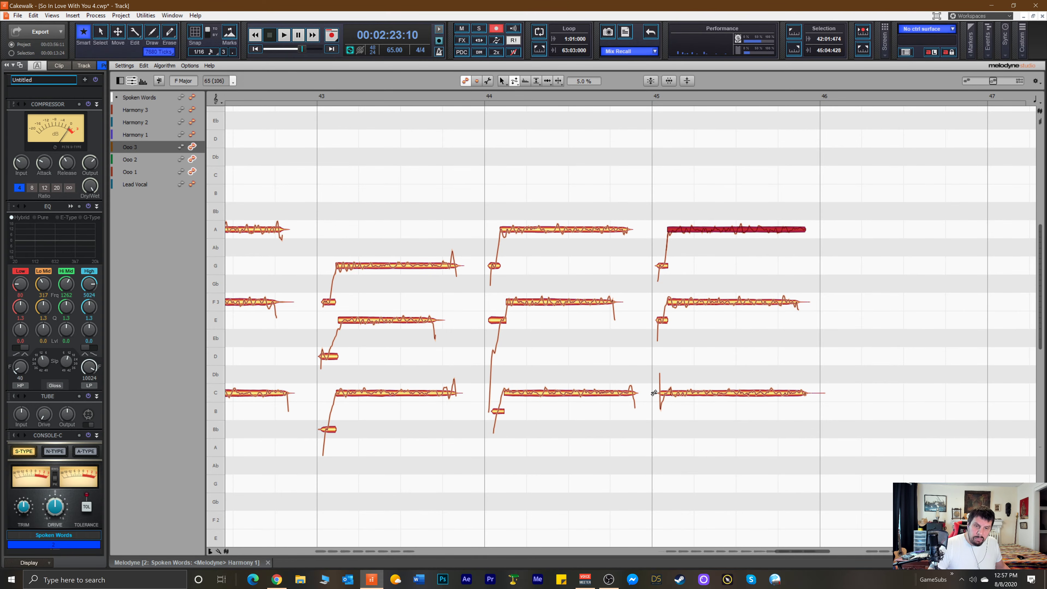
Reduce pitch drift on the long notes in bar 50, with Ooo 1 set to -28% and Ooo 3 to 21%.
drag(796, 550, 853, 558)
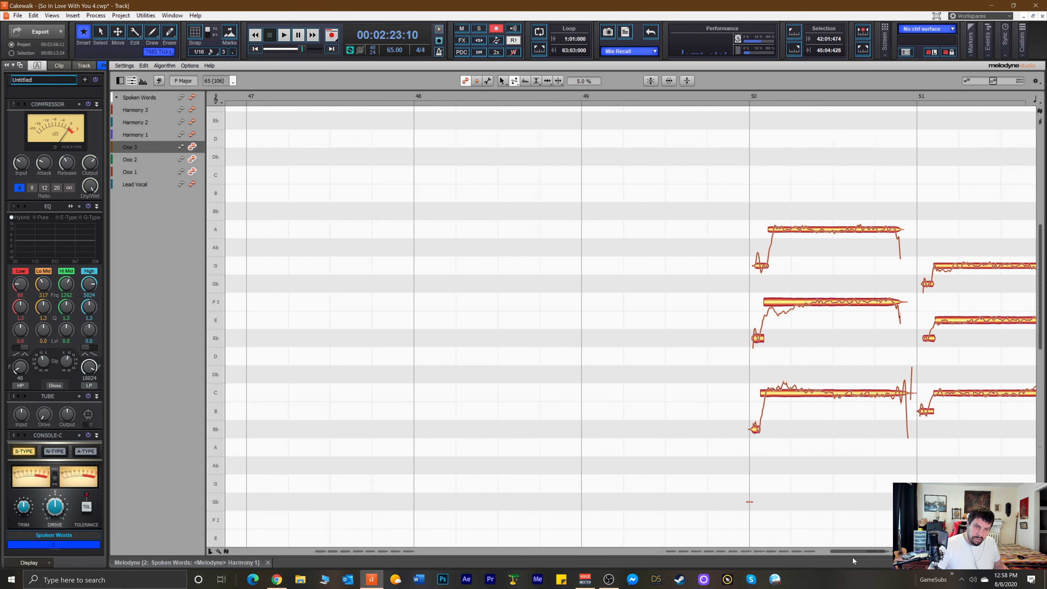
click(779, 393)
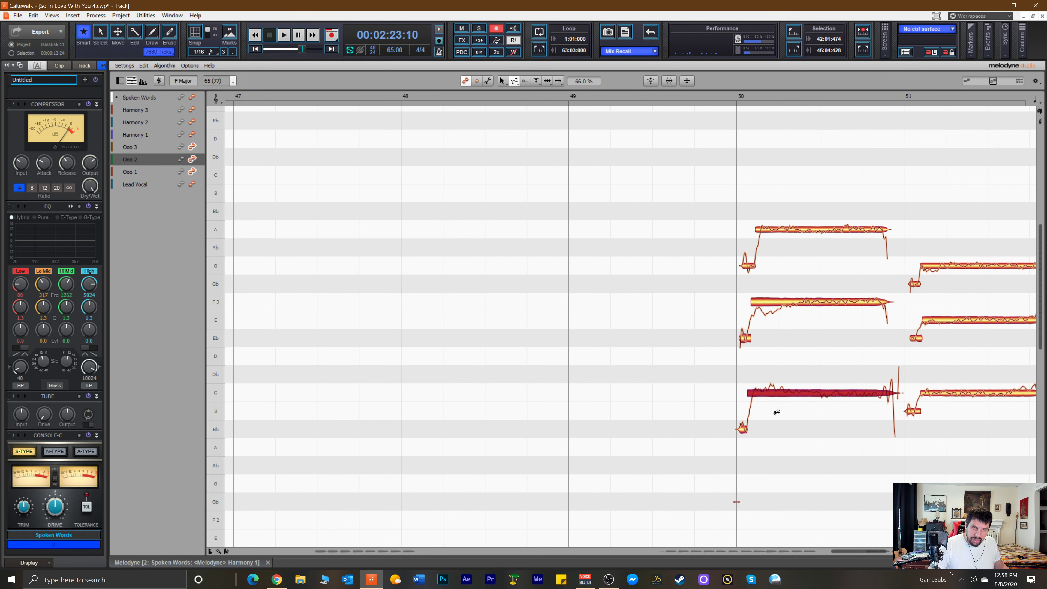
click(793, 305)
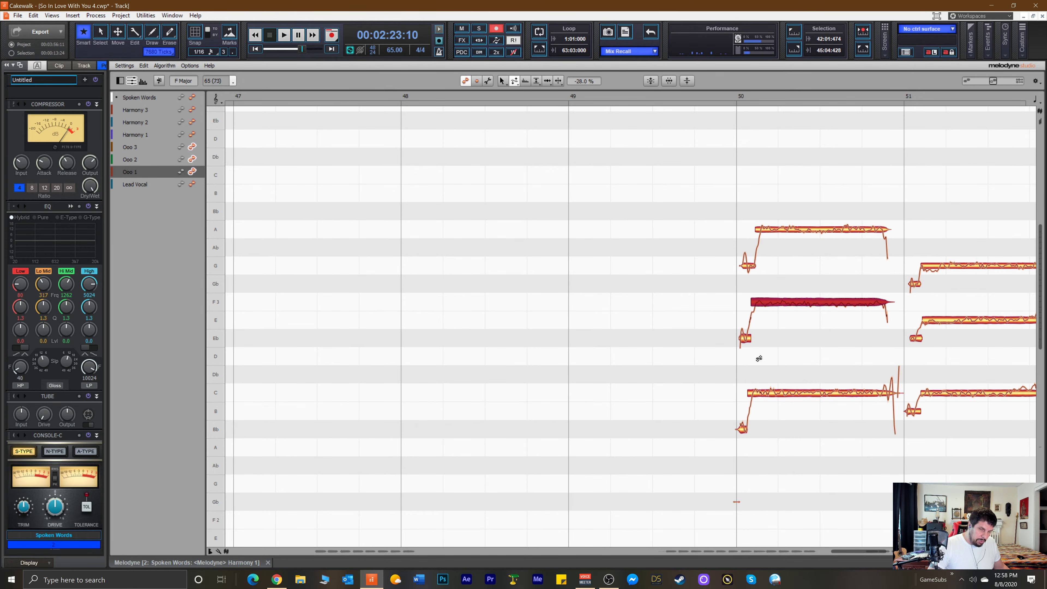
click(796, 231)
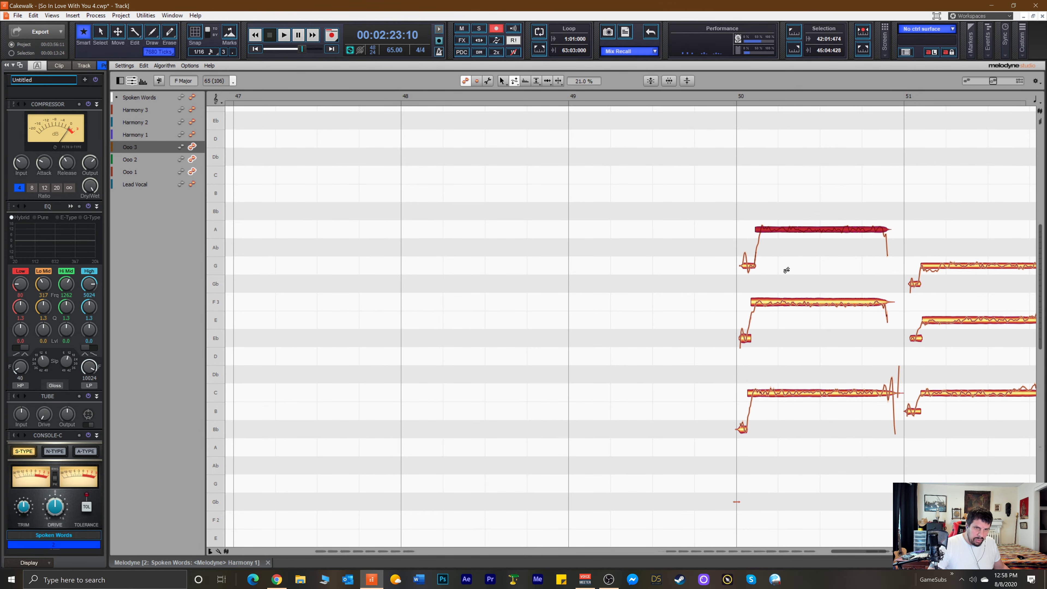
Reduce pitch drift on the long notes of Ooo 1, Ooo 3 and Ooo 2 in bar 51, with Ooo 2 set to -7%.
drag(853, 550, 869, 550)
click(775, 320)
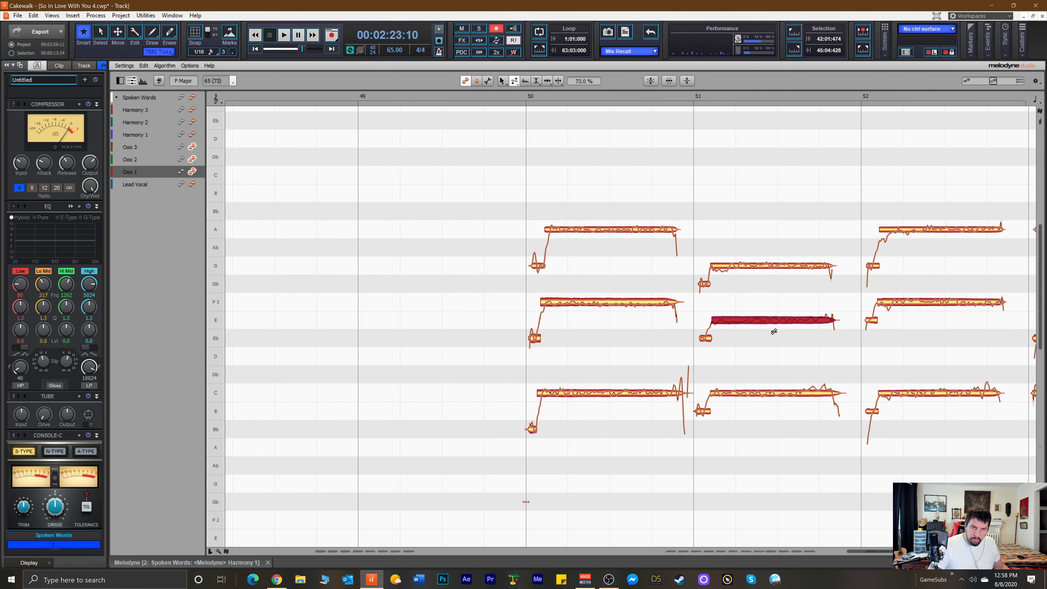
click(760, 267)
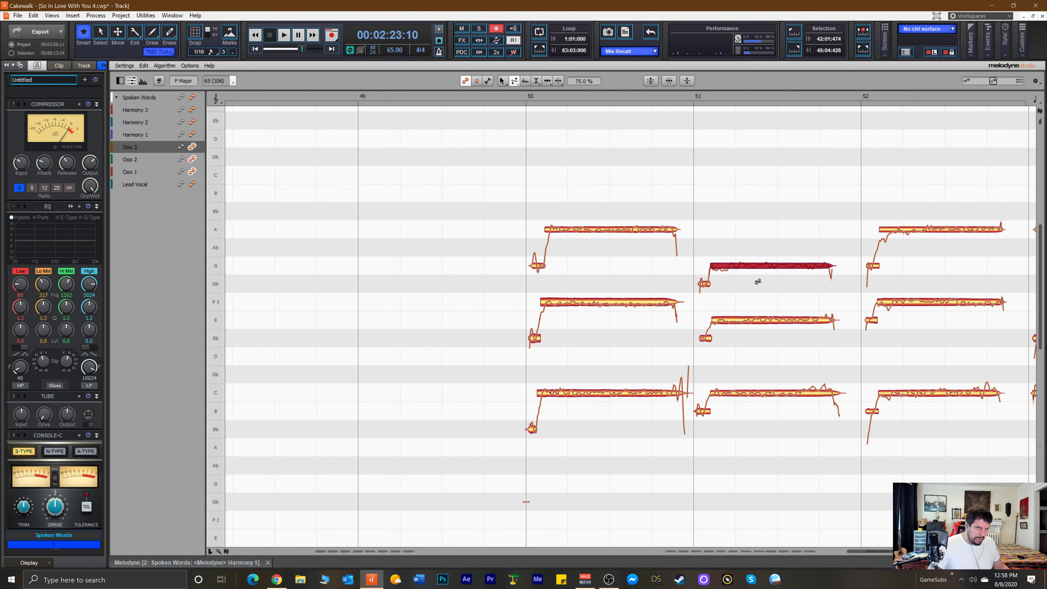
click(746, 393)
drag(743, 417, 741, 441)
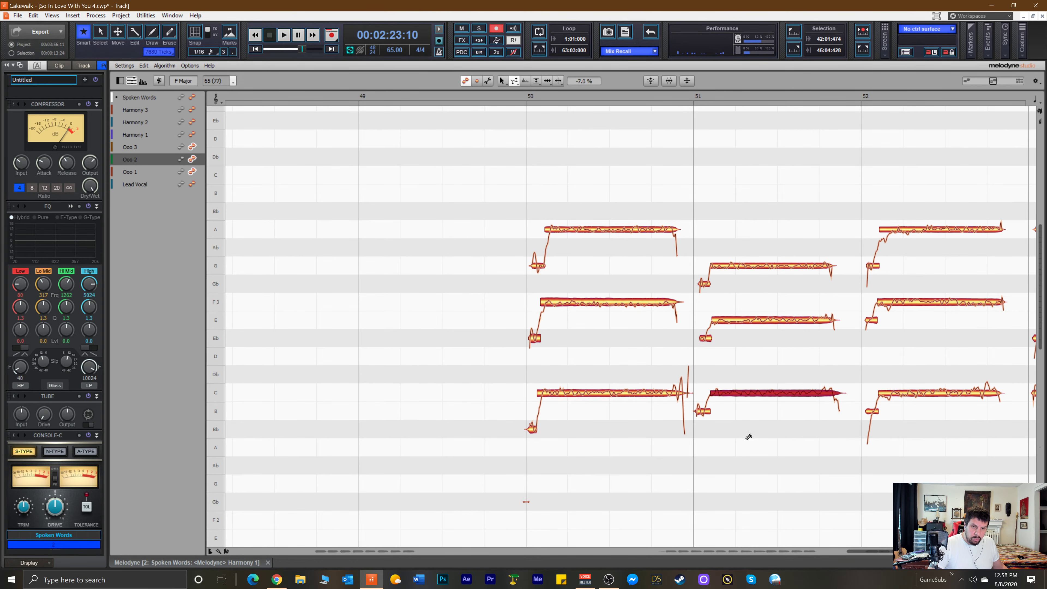
Reduce pitch drift on the long notes in bar 52, with Ooo 1 set to 76% and Ooo 3 to 35%.
click(919, 398)
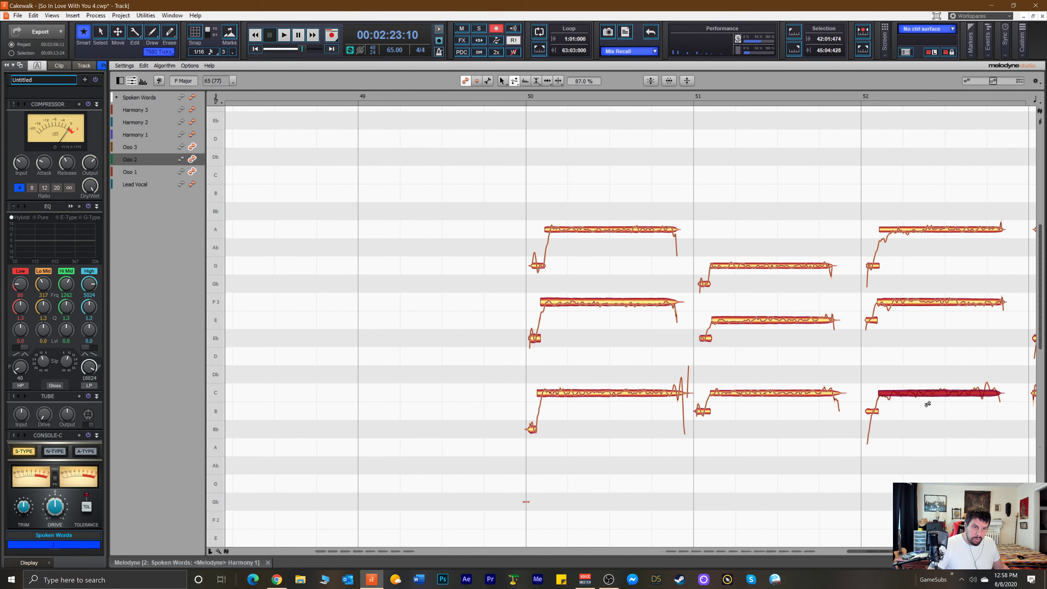
click(913, 313)
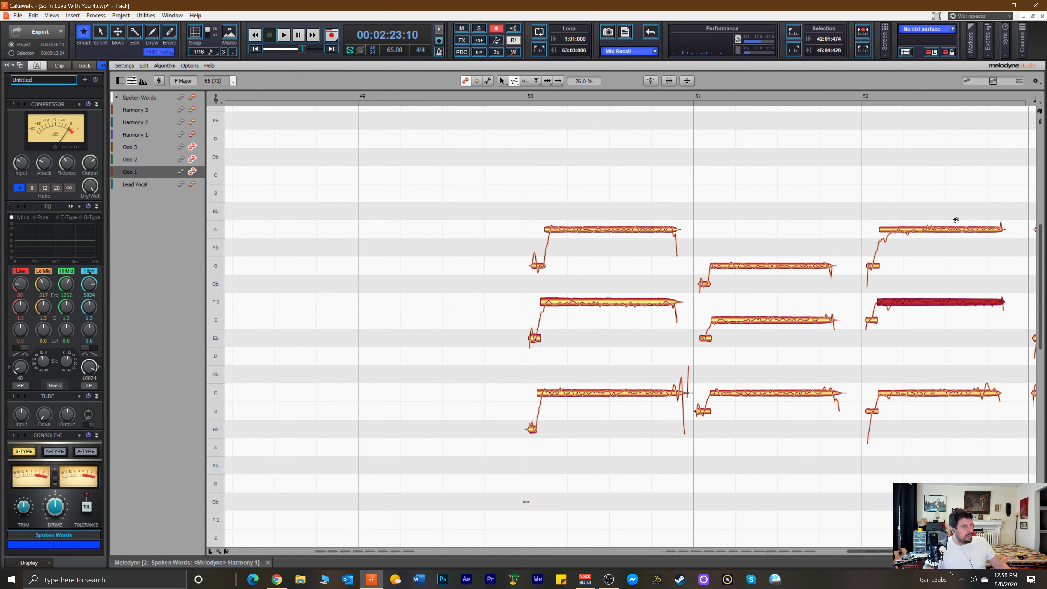
click(935, 228)
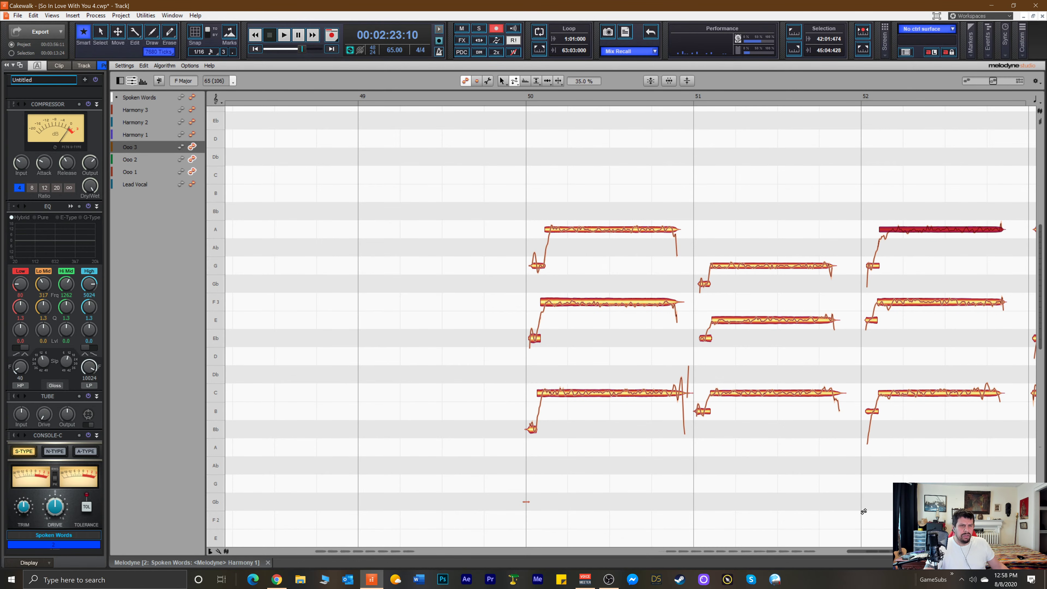
Reduce pitch drift on the long notes of Ooo 1, Ooo 3 and Ooo 2 in bar 53, with Ooo 2 set to 16%.
scroll(869, 553, left, 1)
drag(869, 553, 889, 555)
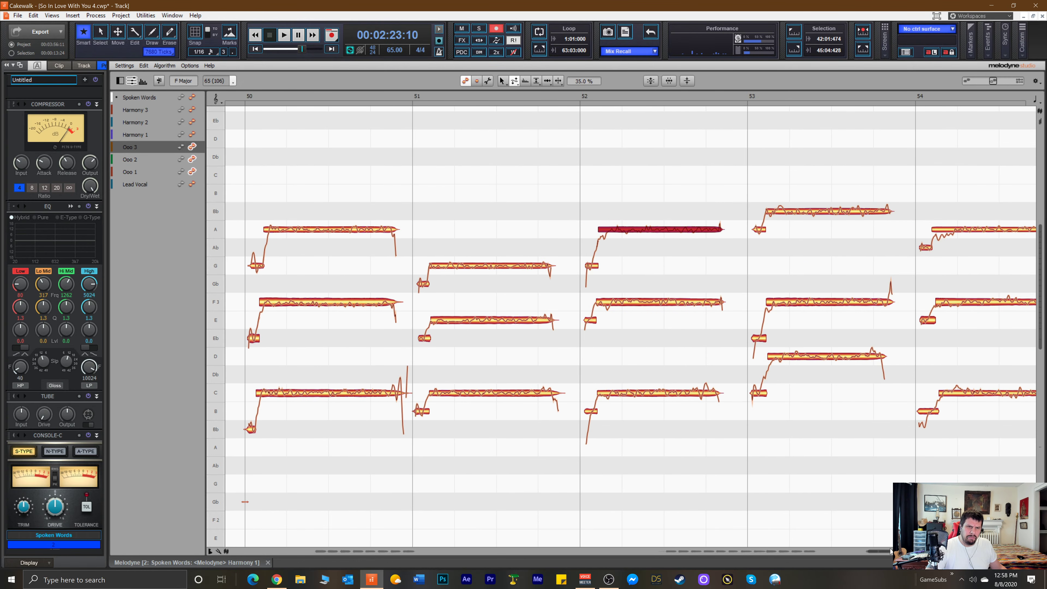
click(820, 307)
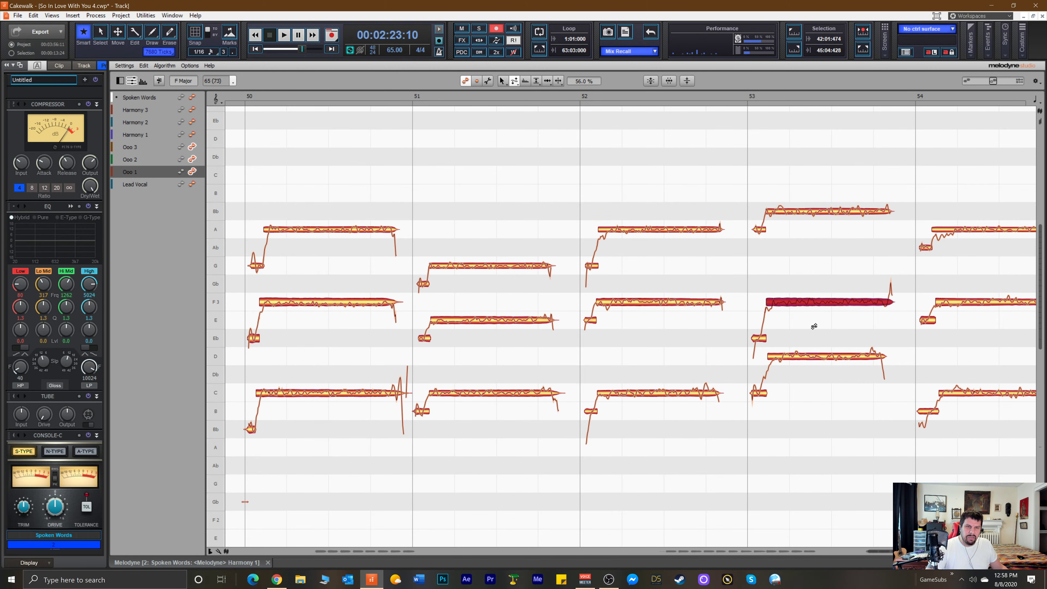
click(807, 217)
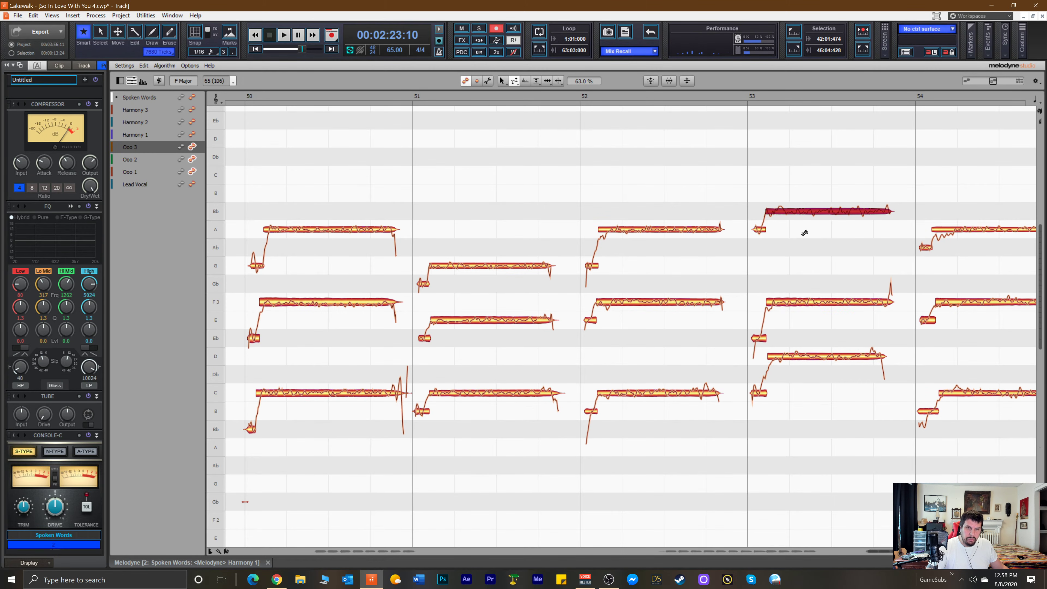
click(801, 356)
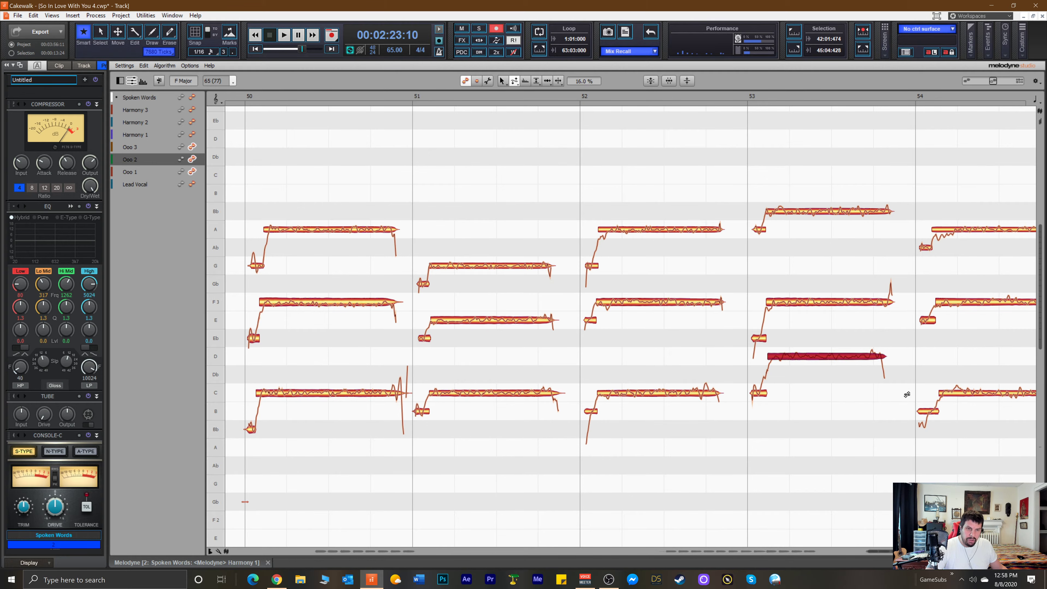
Reduce pitch drift on the long notes of Ooo 2, Ooo 1 and Ooo 3 in bar 54, with Ooo 2 set to 23%.
scroll(881, 554, right, 5)
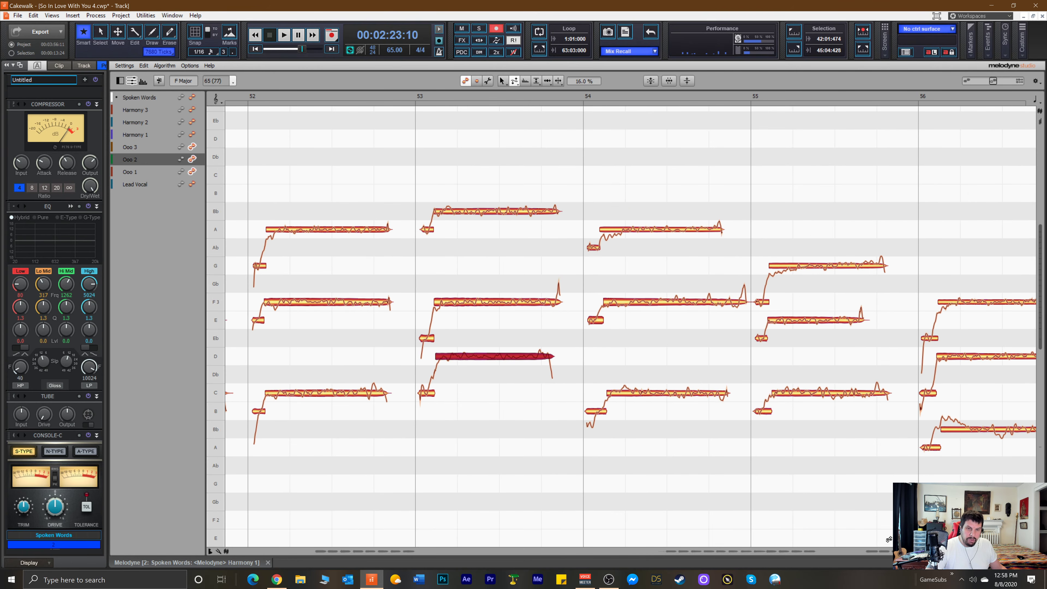
click(624, 395)
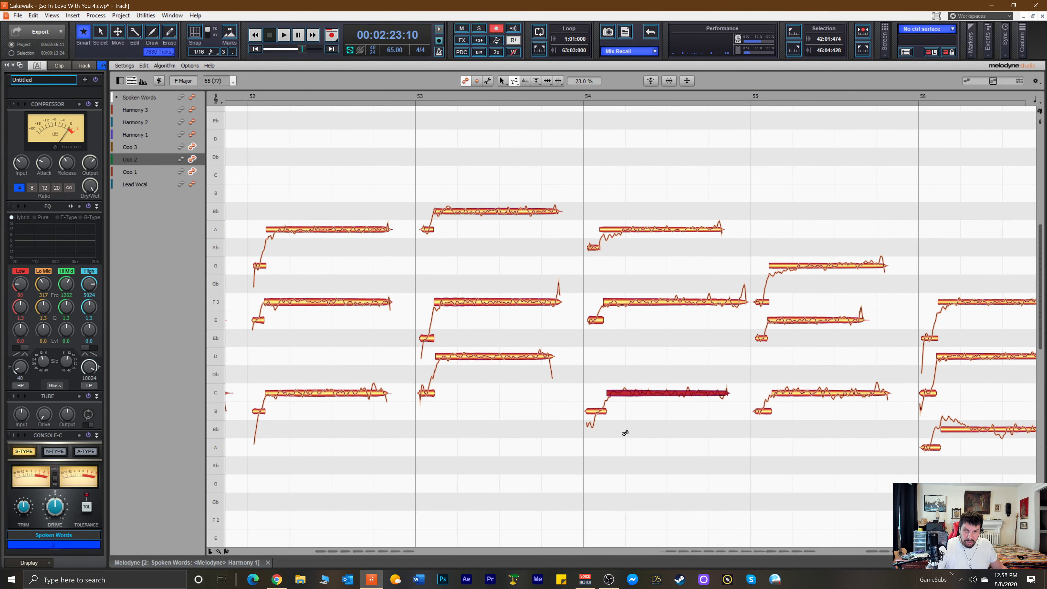
click(649, 304)
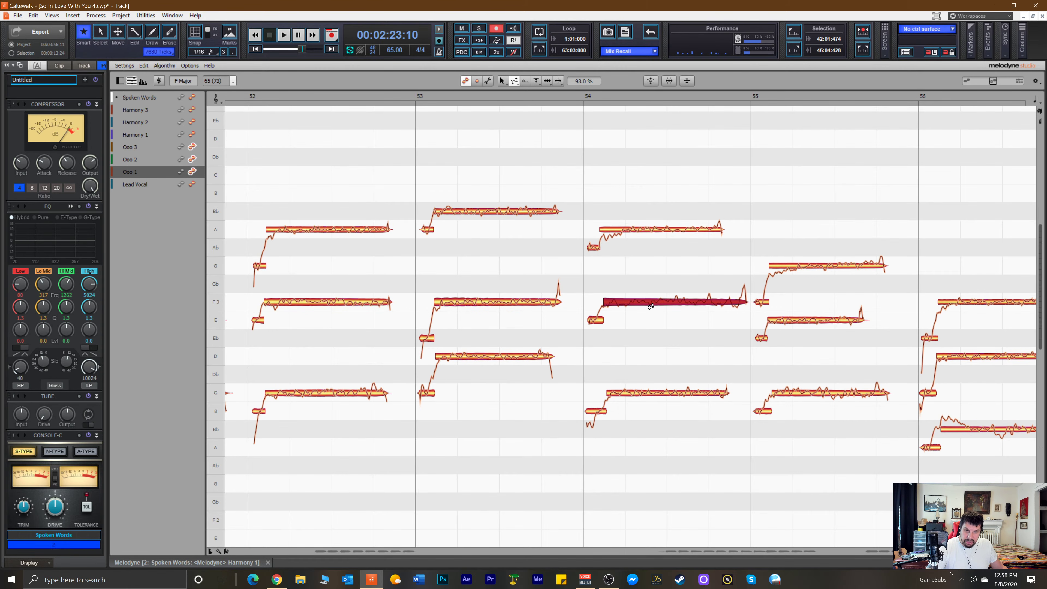
click(645, 230)
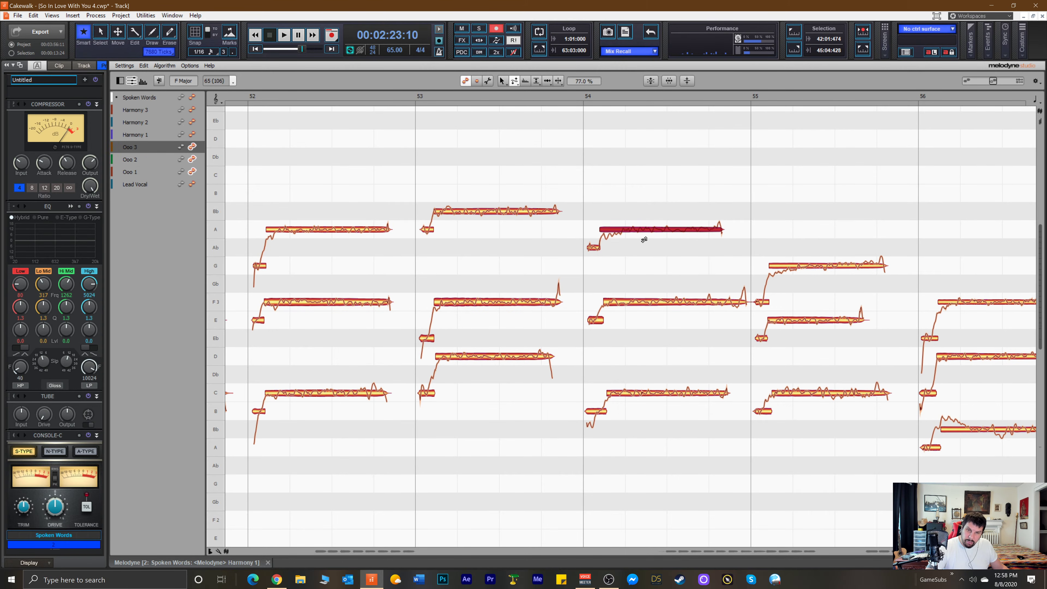
drag(635, 288, 674, 287)
Reduce pitch drift on the long notes of Ooo 3, Ooo 1 and Ooo 2 in bar 55, with Ooo 2 set to 19%.
click(803, 267)
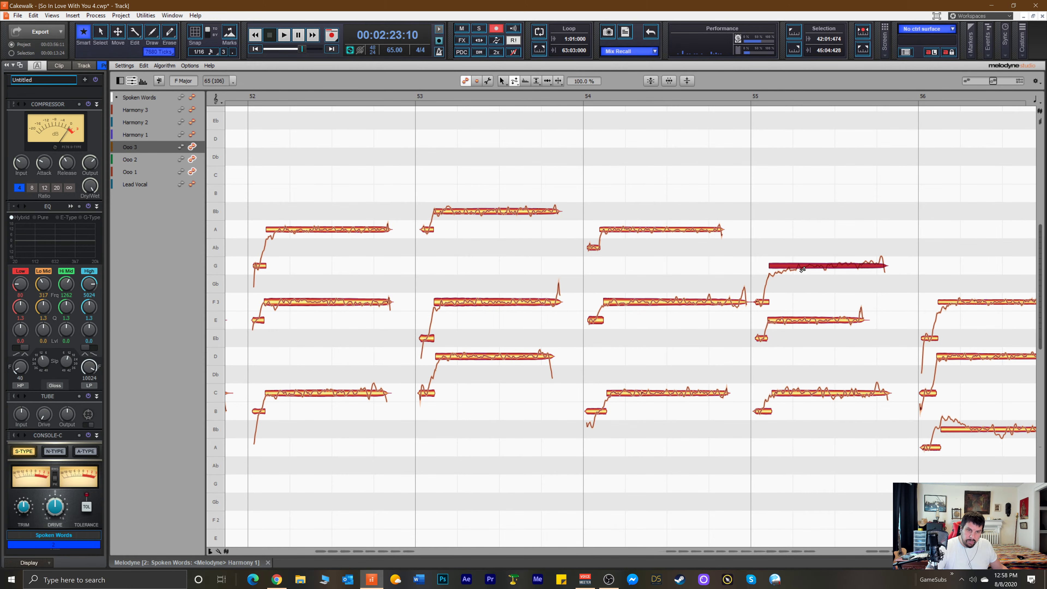
click(792, 322)
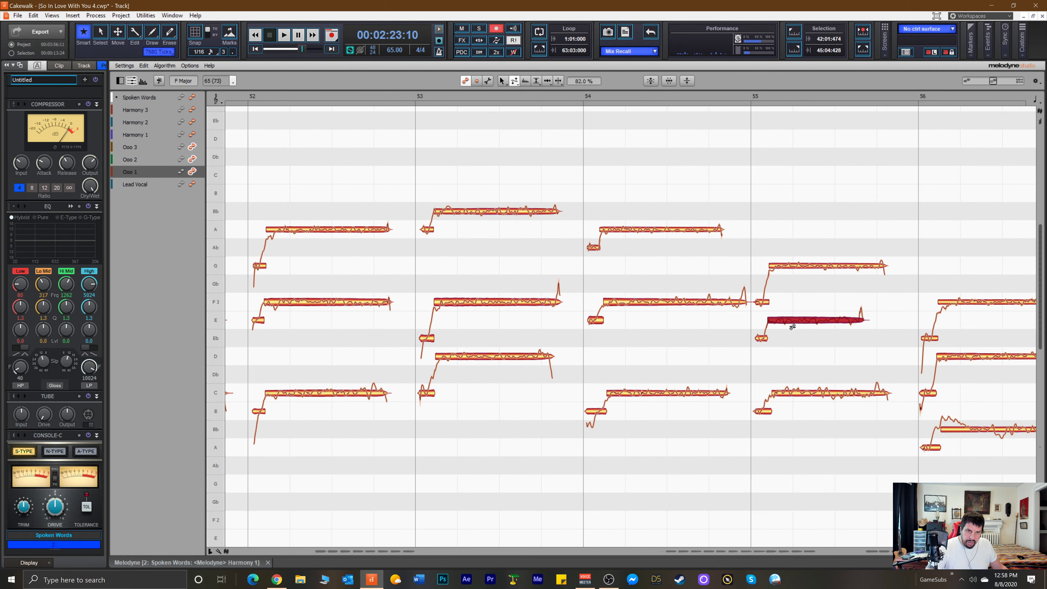
click(794, 402)
drag(794, 403, 792, 430)
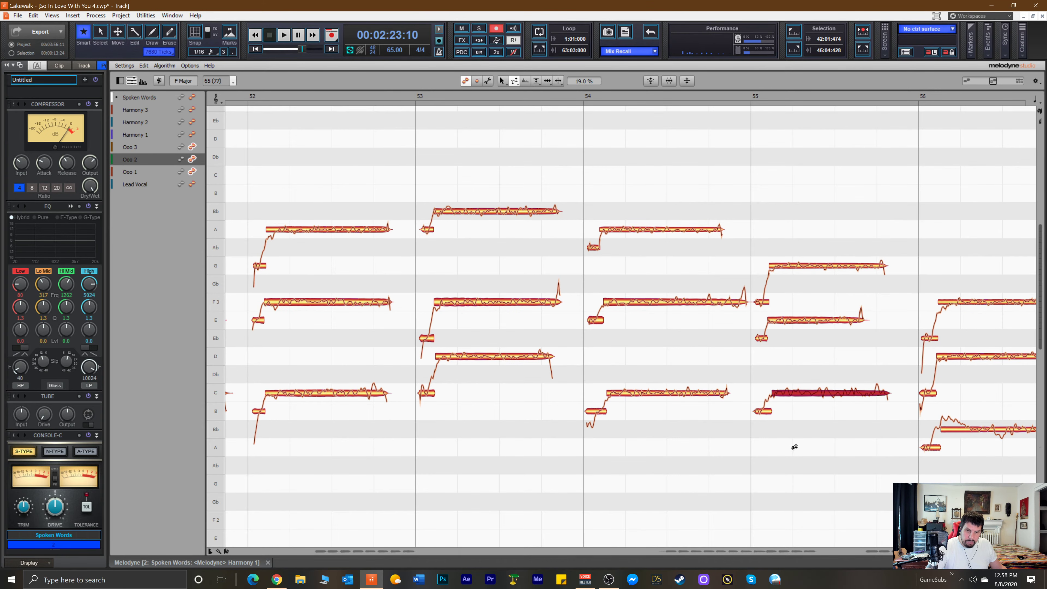
Reduce pitch drift on the three long Ooo notes in bar 56, with Ooo 3 set to -24% and Ooo 2 to -42%.
scroll(630, 325, right, 5)
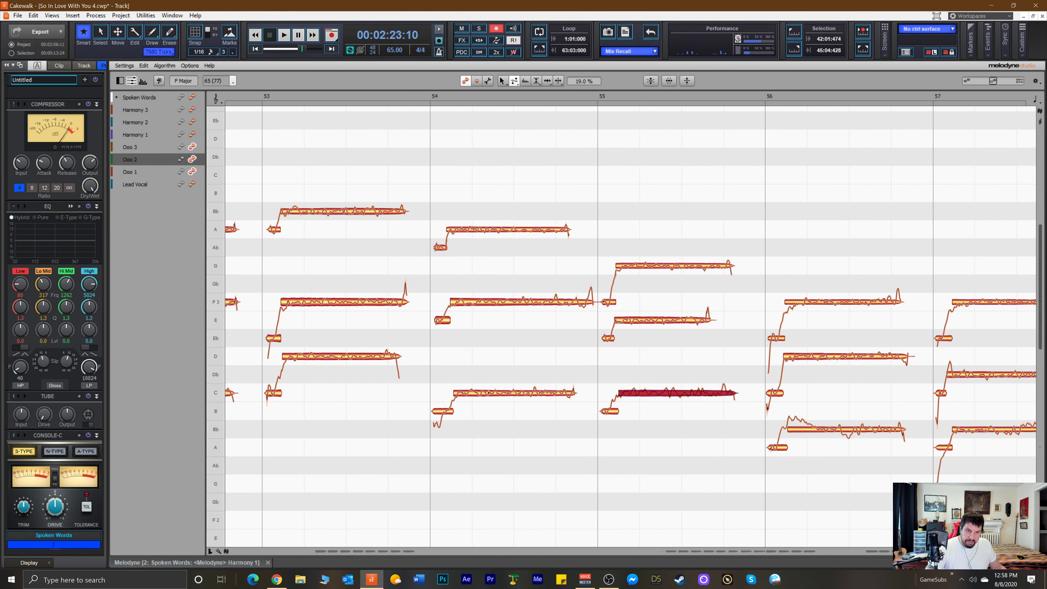
drag(823, 429, 820, 494)
click(820, 357)
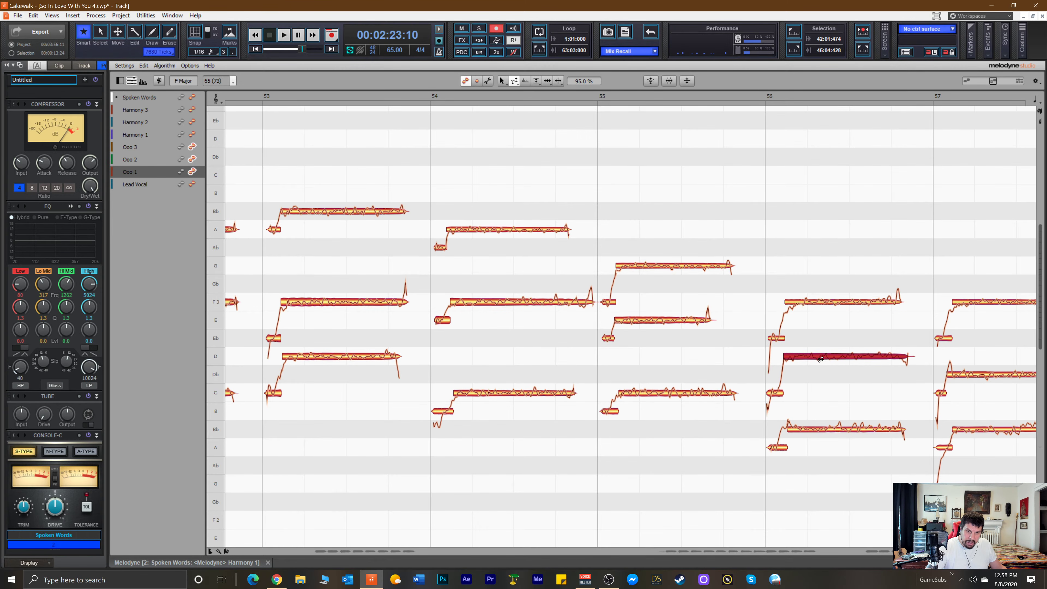
drag(827, 301, 820, 361)
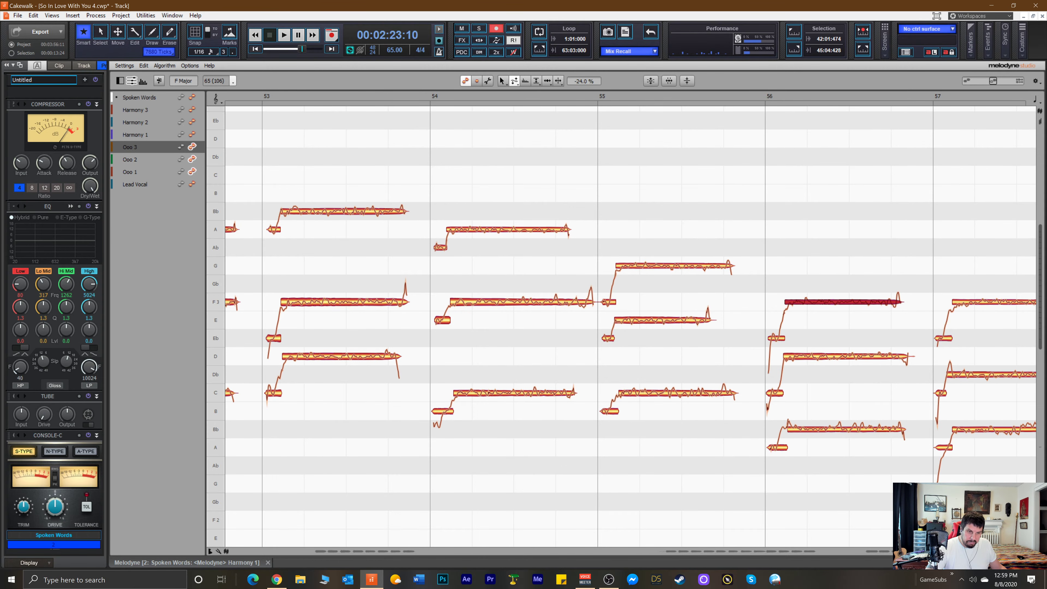
scroll(860, 475, right, 3)
scroll(860, 474, left, 3)
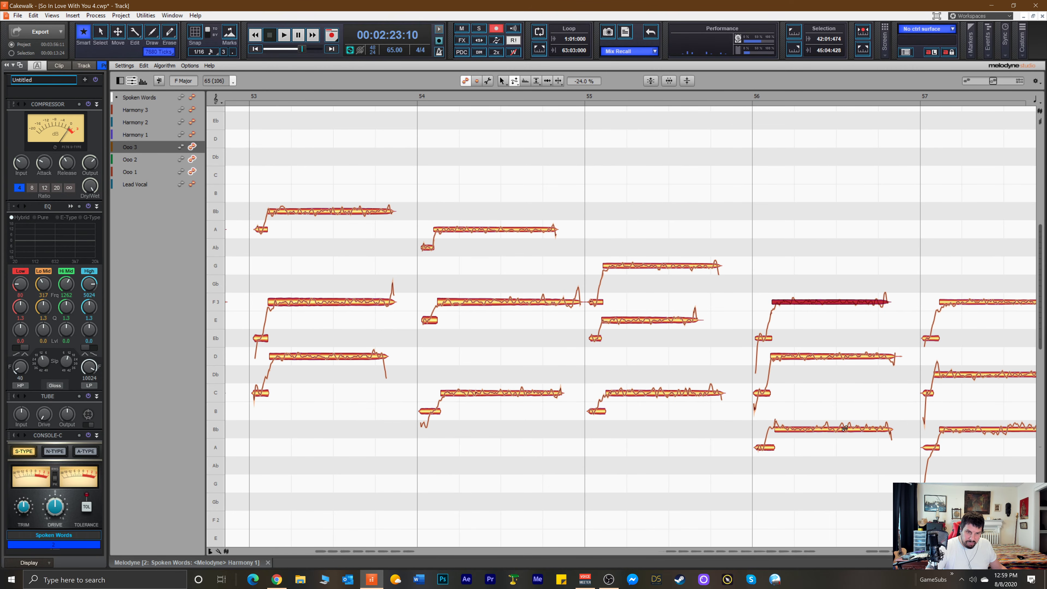
click(828, 428)
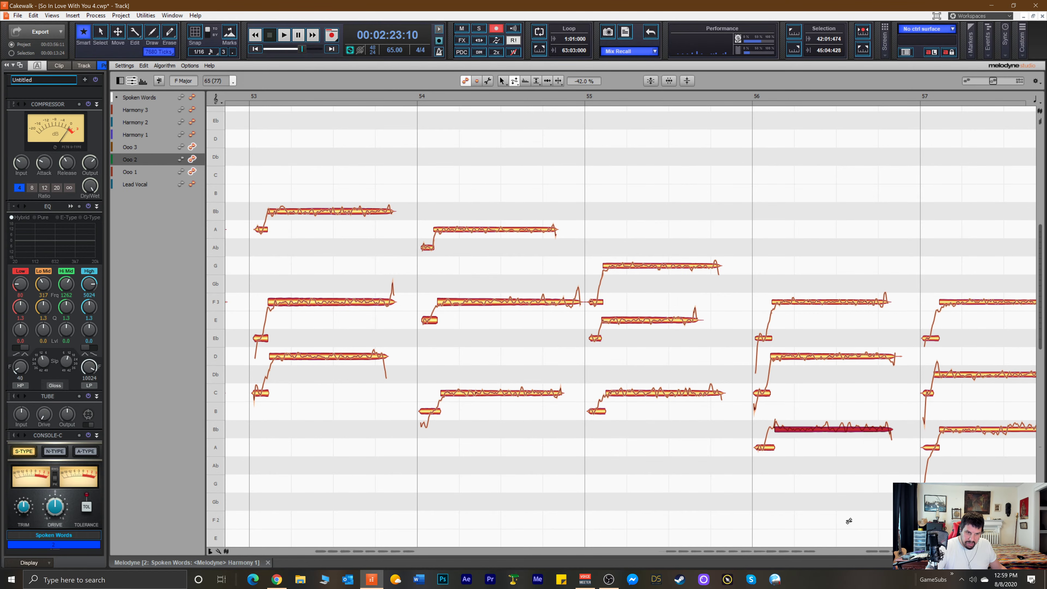
scroll(857, 445, right, 5)
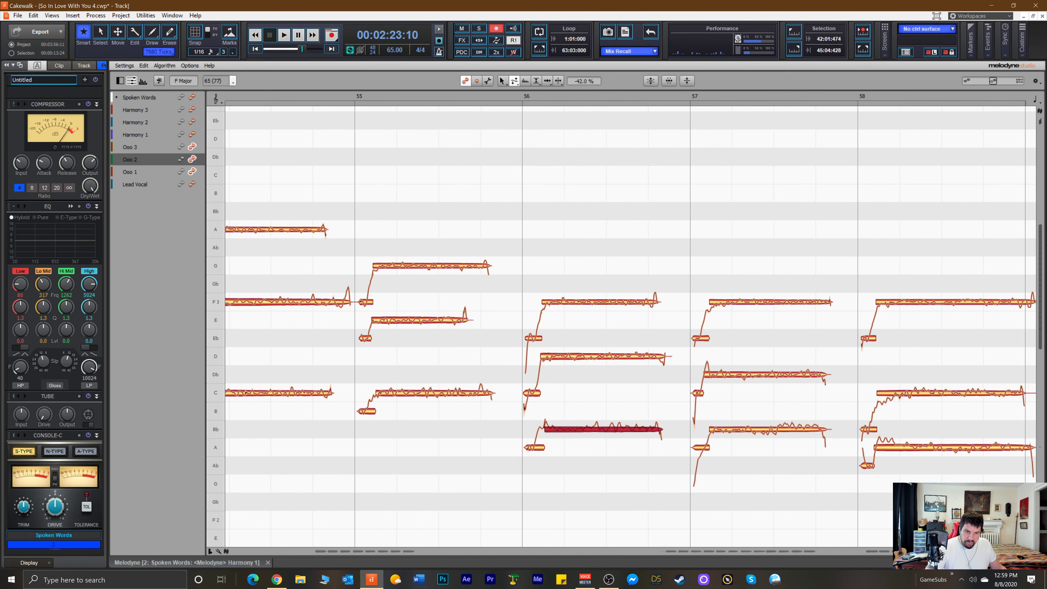
Straighten the pitch curves of the three sustained Ooo notes (Bb, Db and F3) in bar 57.
click(861, 430)
drag(862, 432, 861, 469)
click(836, 376)
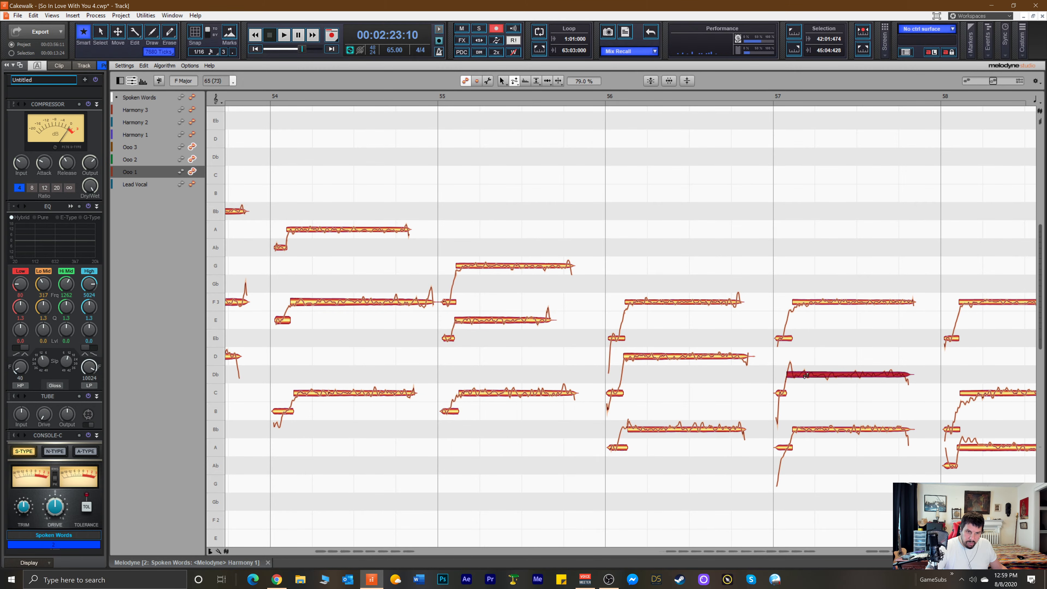
drag(843, 303, 827, 389)
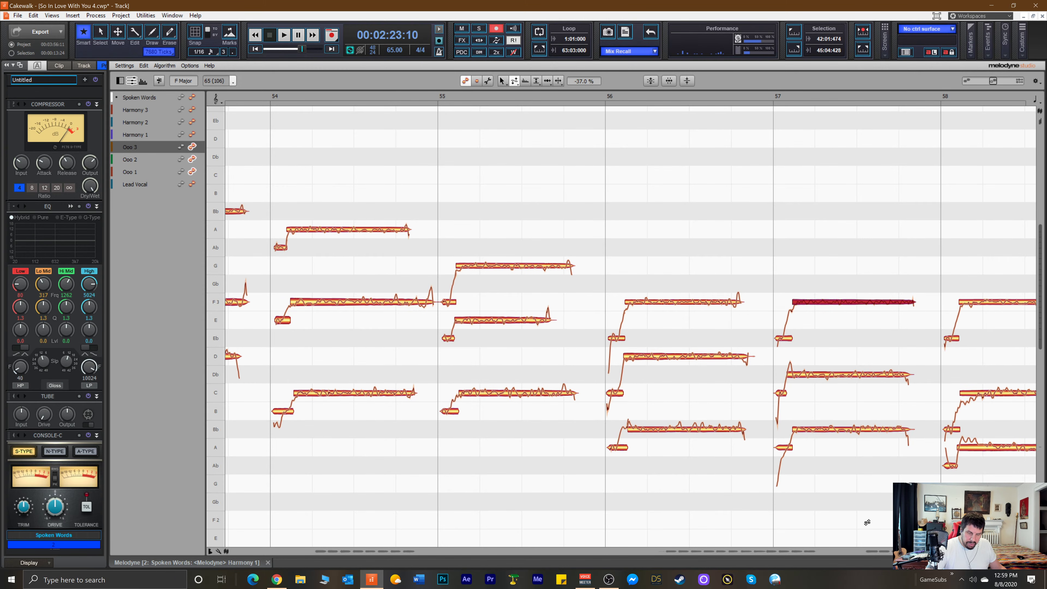
Straighten the pitch curves of the sustained A, C and F3 notes in bar 58 and the sustained G note in bar 7.
scroll(843, 464, right, 5)
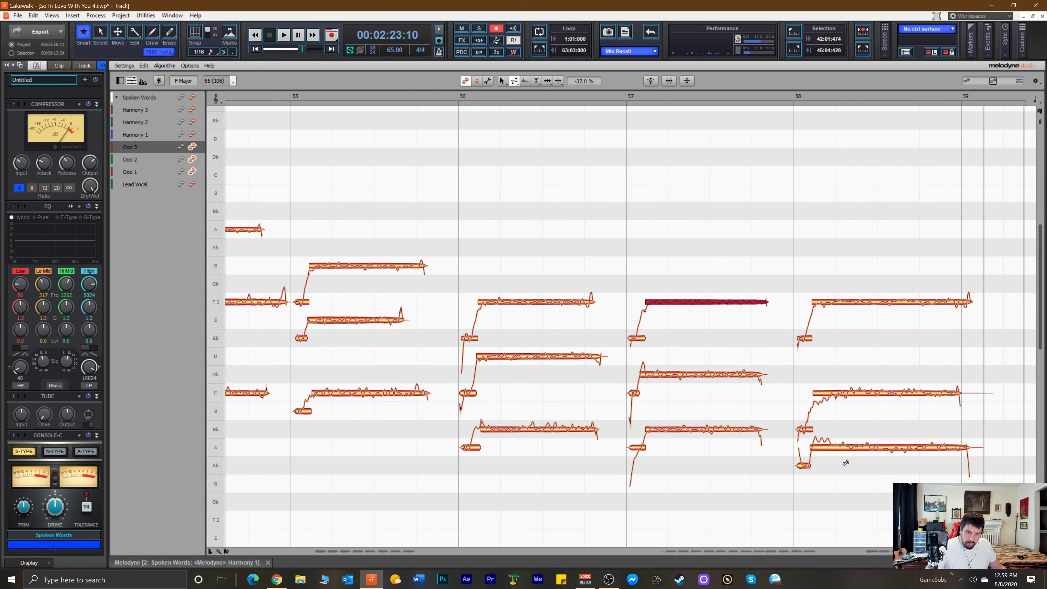
click(838, 448)
drag(836, 487, 840, 510)
drag(849, 395, 843, 450)
click(852, 303)
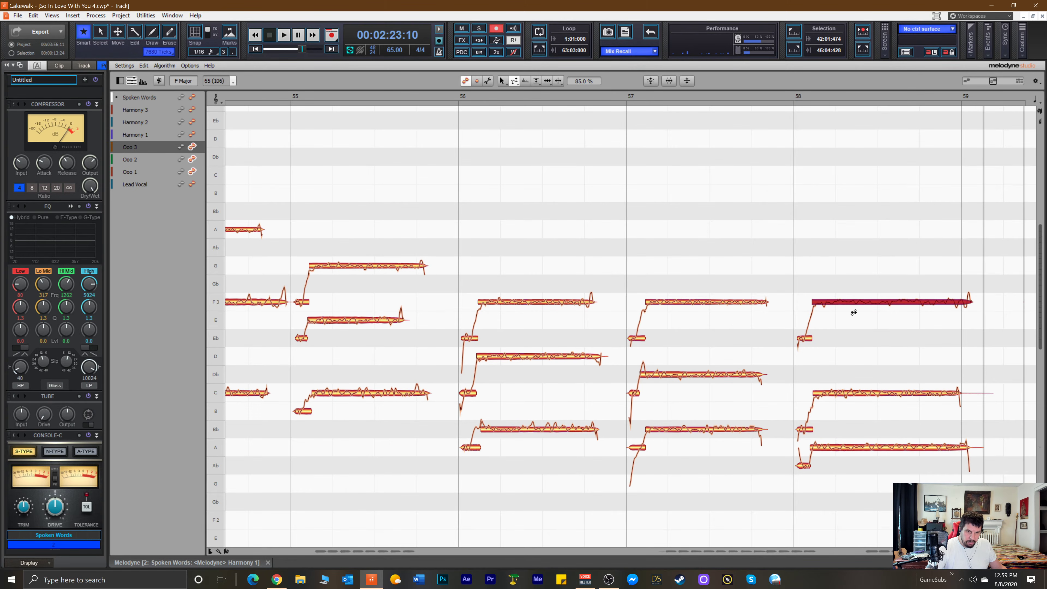
drag(911, 551, 335, 554)
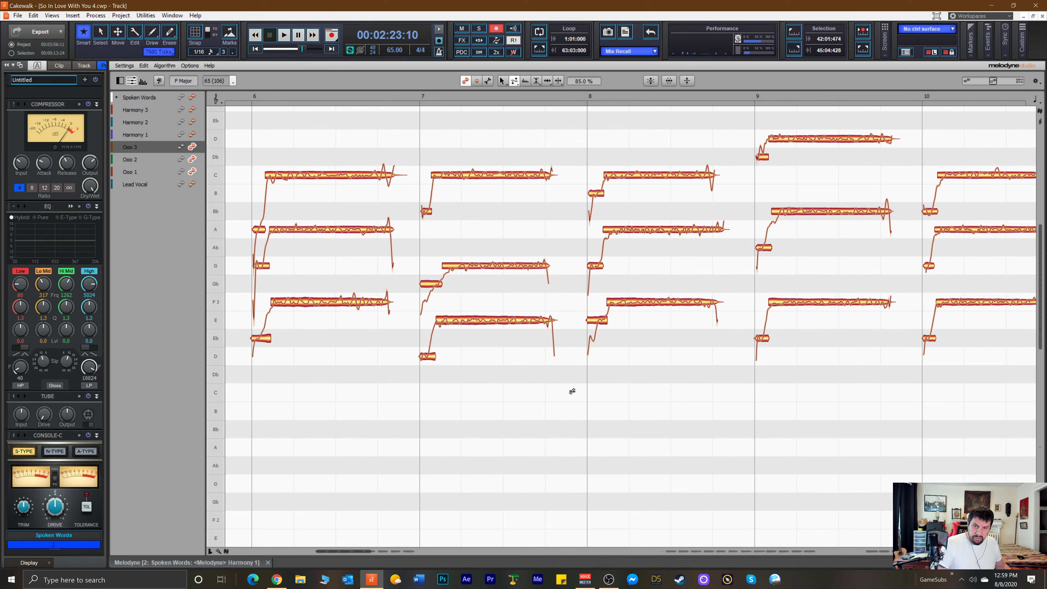
click(469, 267)
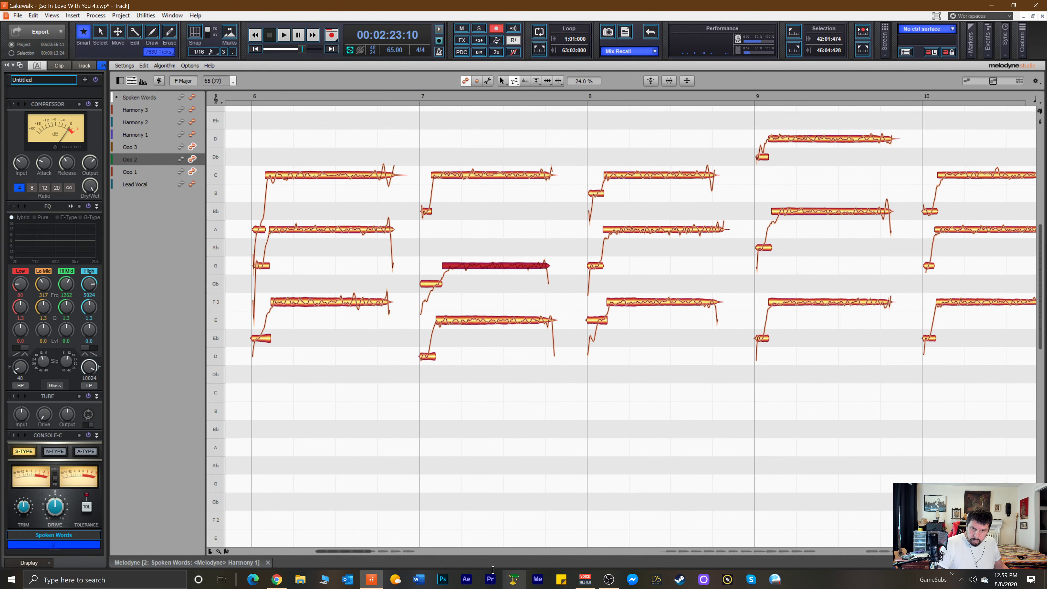
With the Time tool, align the short Gb lead-in note in bar 11 and the E, Ab and Bb lead-in notes in bar 12 to their bar lines.
drag(353, 549, 385, 557)
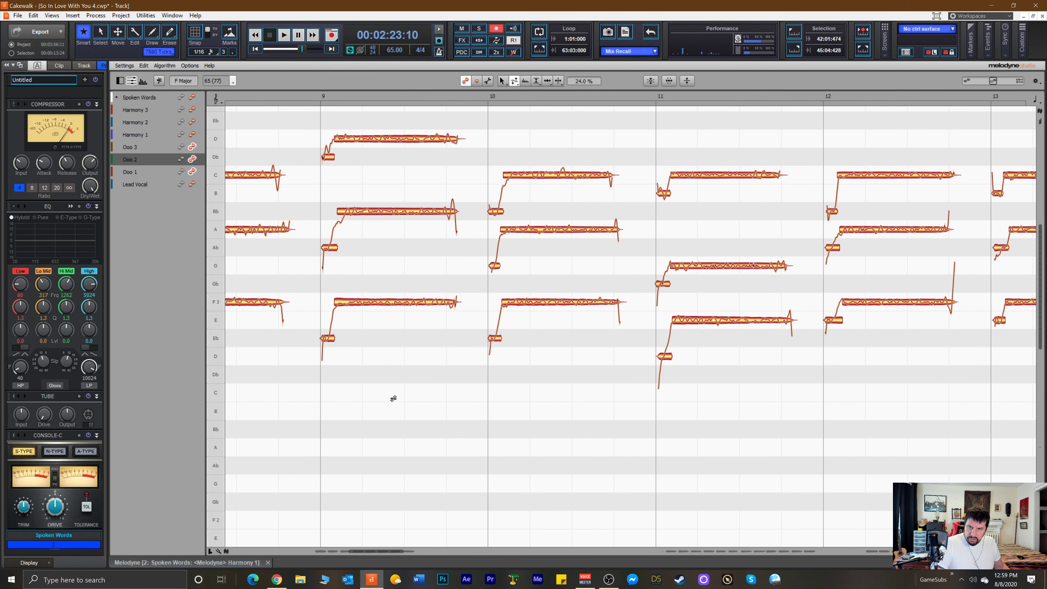
right_click(420, 261)
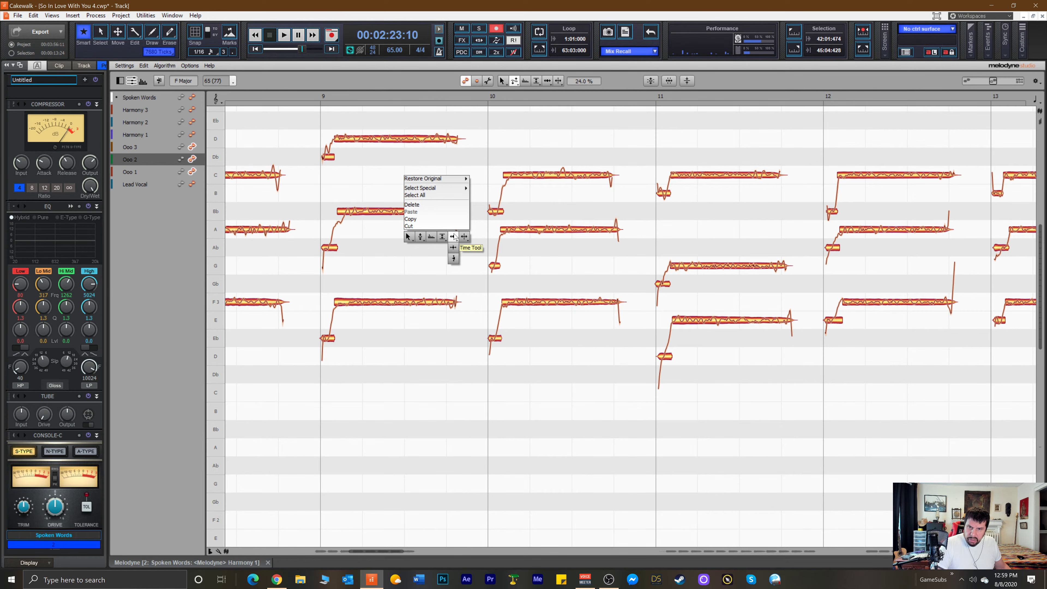
click(462, 236)
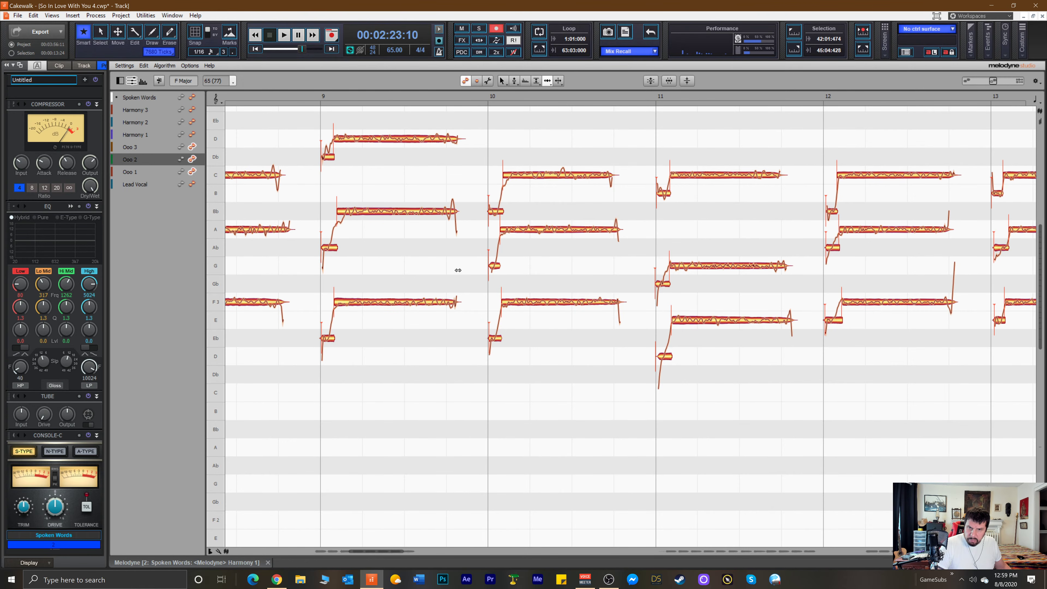
click(658, 284)
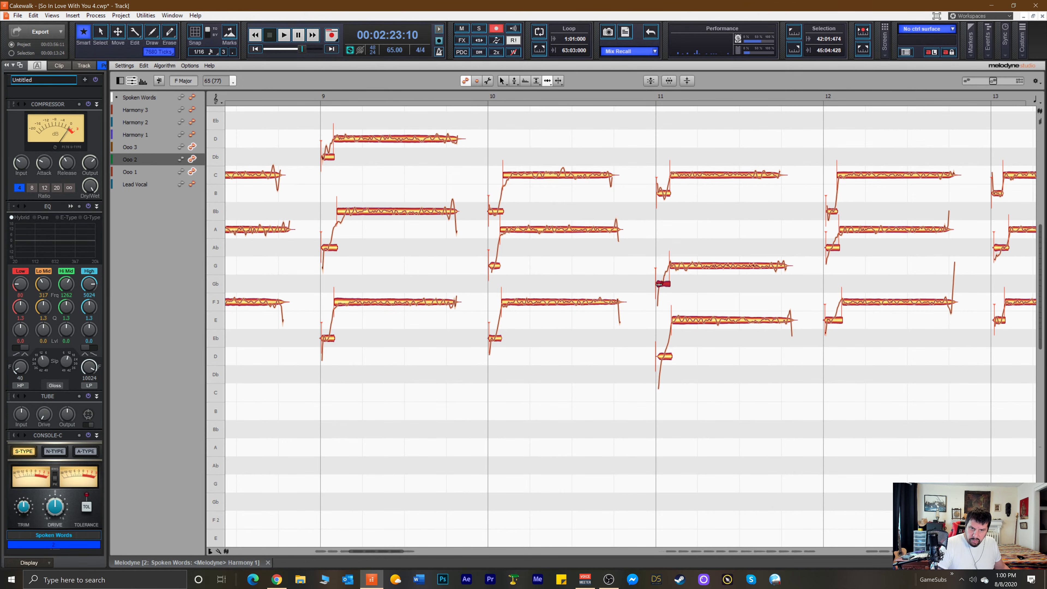
click(830, 322)
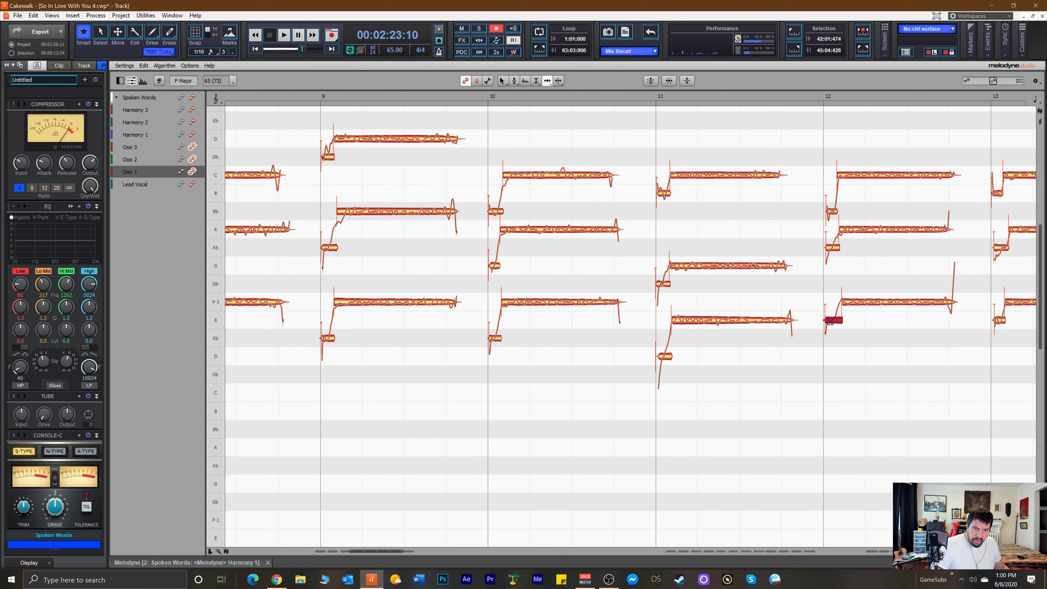
click(830, 249)
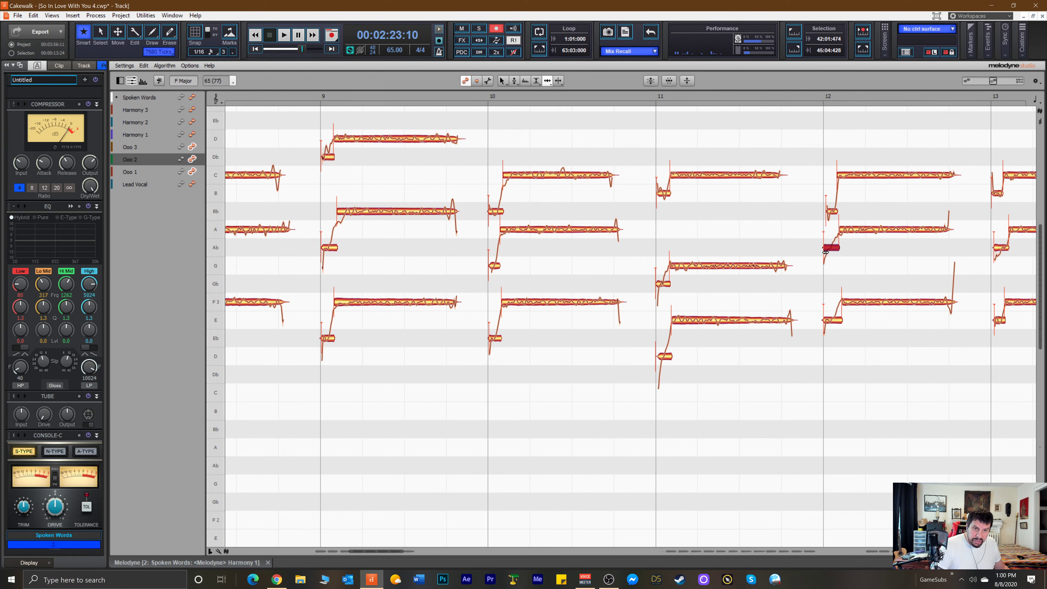
click(829, 211)
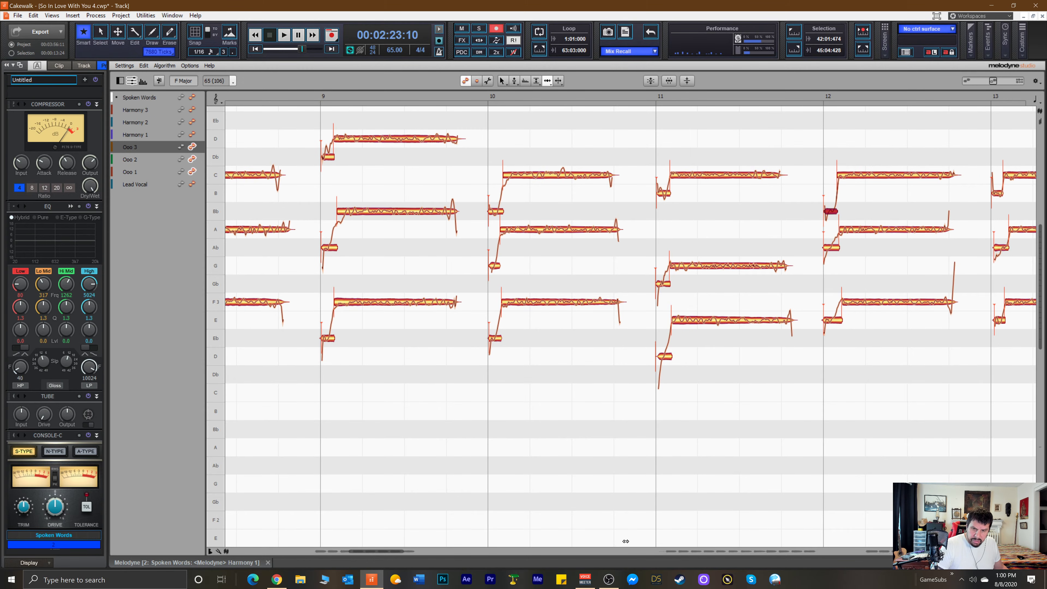
Align the short Ab and E lead-in notes to the bar 13 line and nudge the start of the sustained C note.
drag(377, 553, 402, 553)
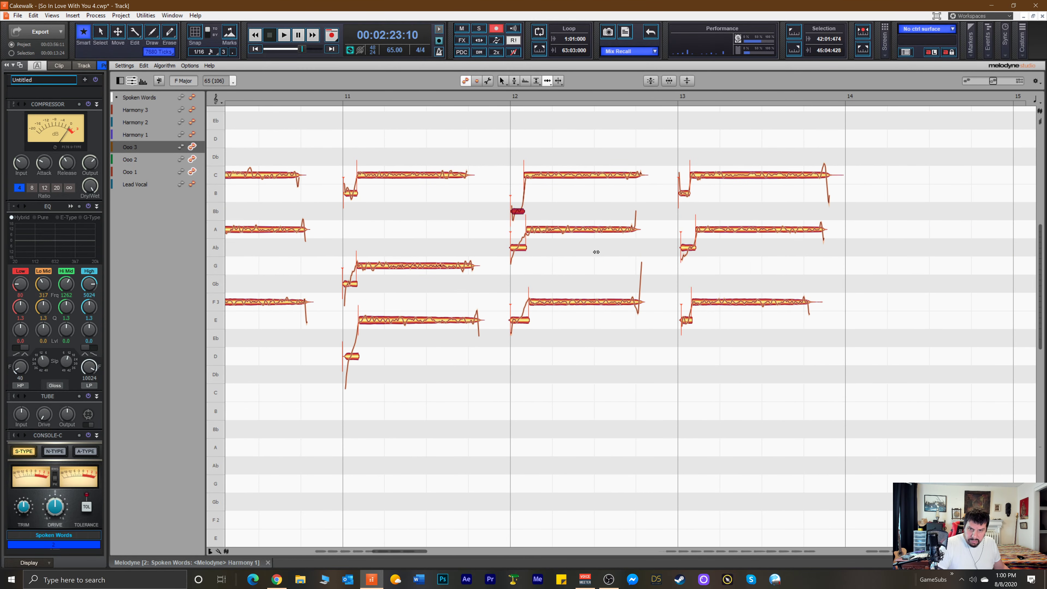
click(687, 247)
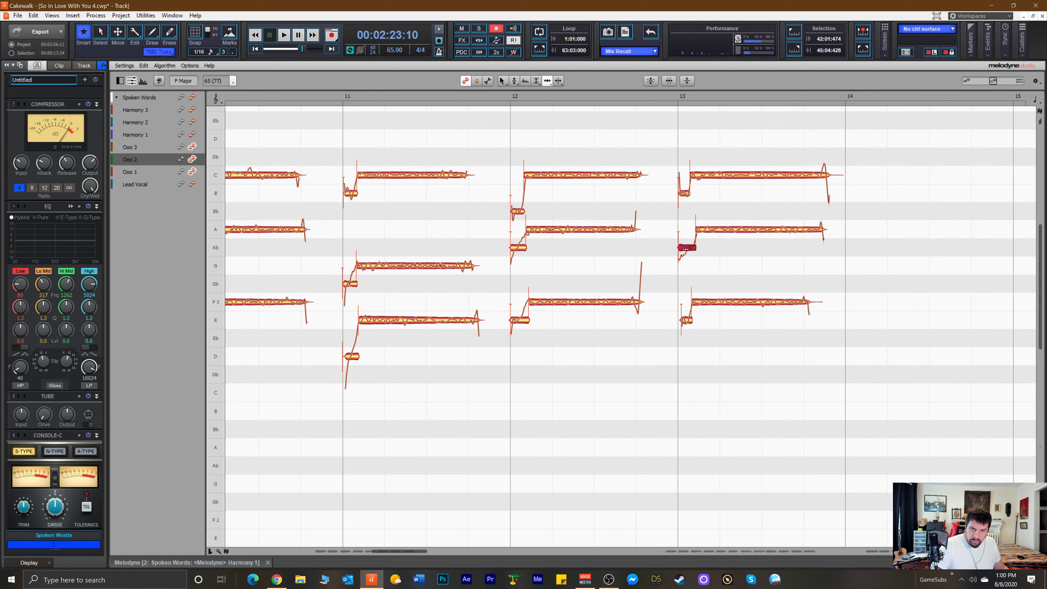
click(685, 320)
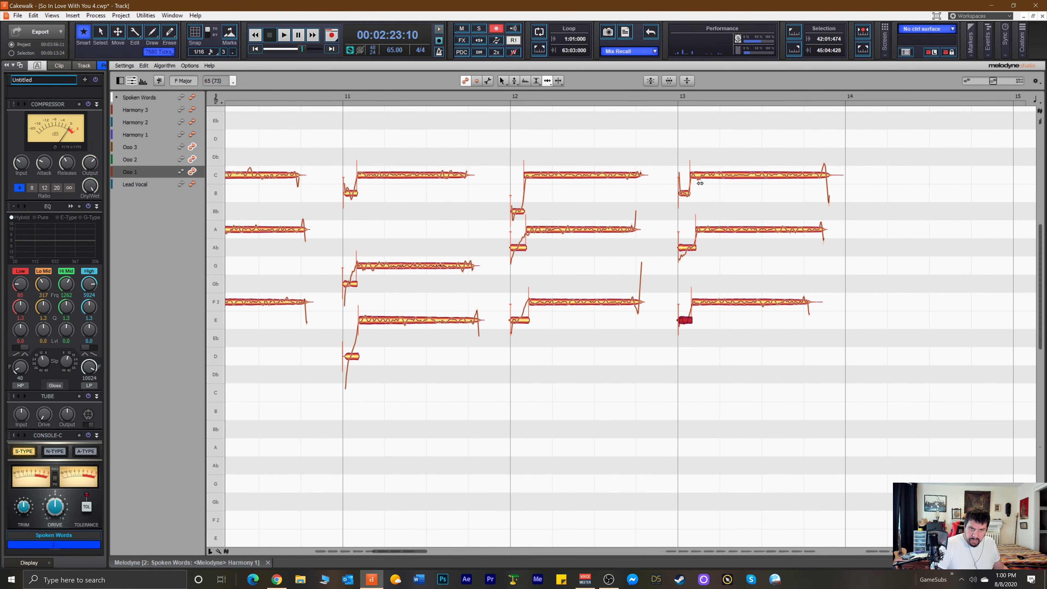
click(695, 176)
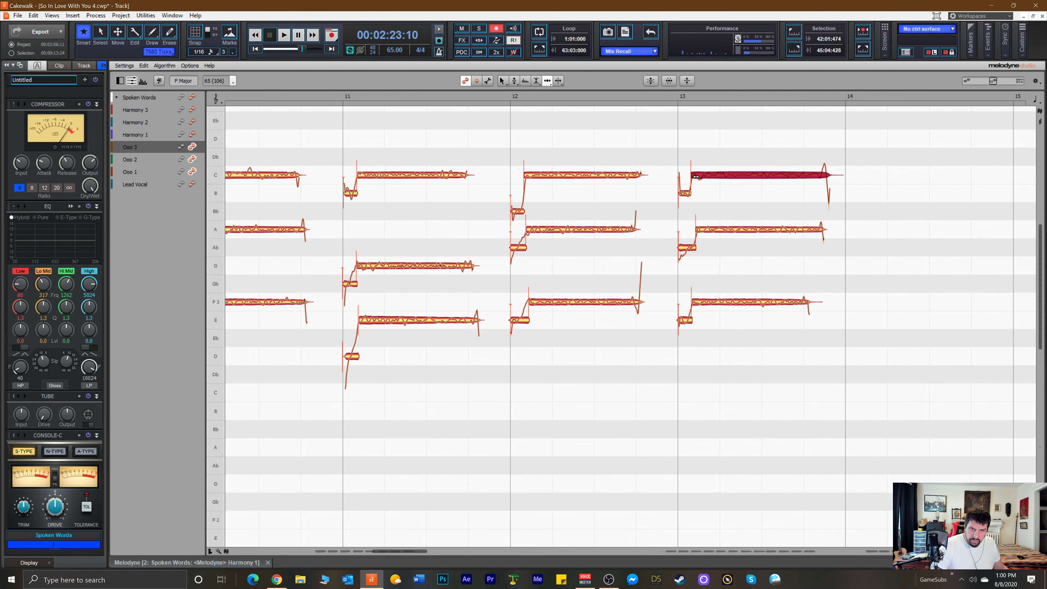
Play back the Ooo harmonies from the end of bar 12 through bar 13 to check their timing.
click(642, 96)
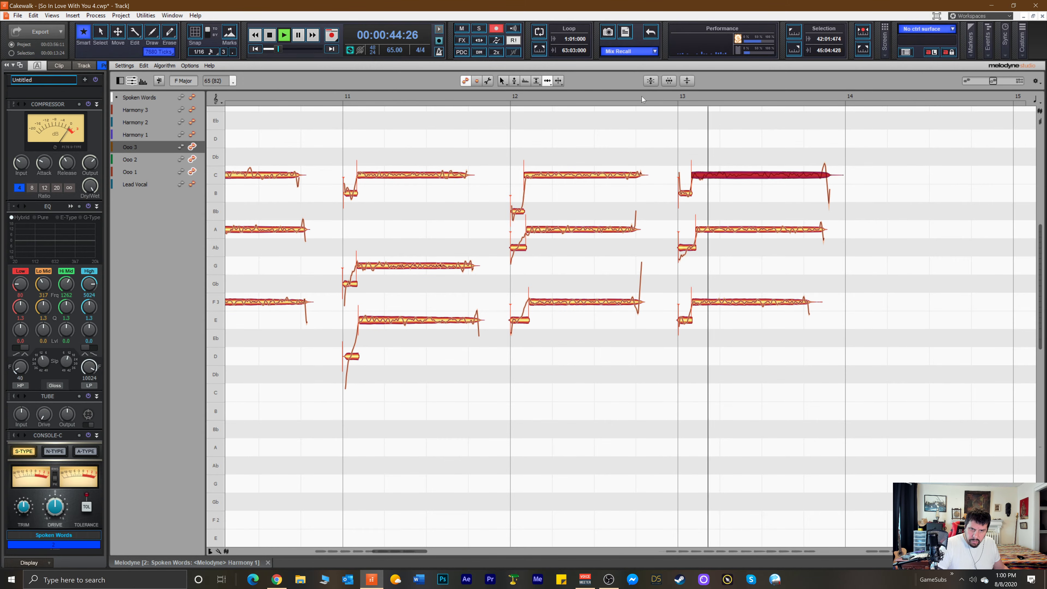
click(641, 96)
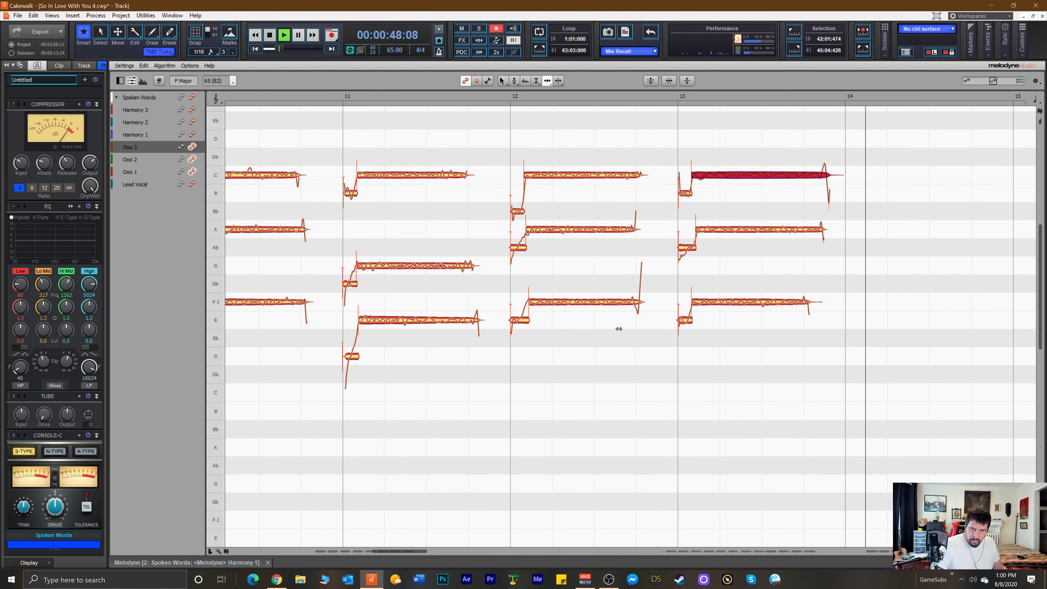
key(space)
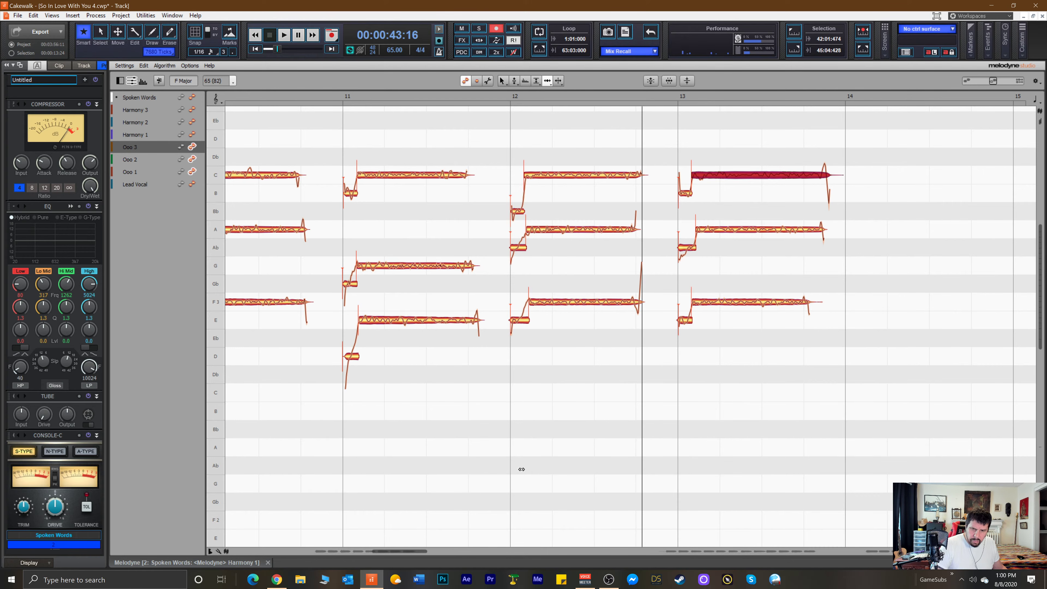
mouse_move(406, 550)
mouse_down()
mouse_move(668, 558)
mouse_move(421, 554)
mouse_up()
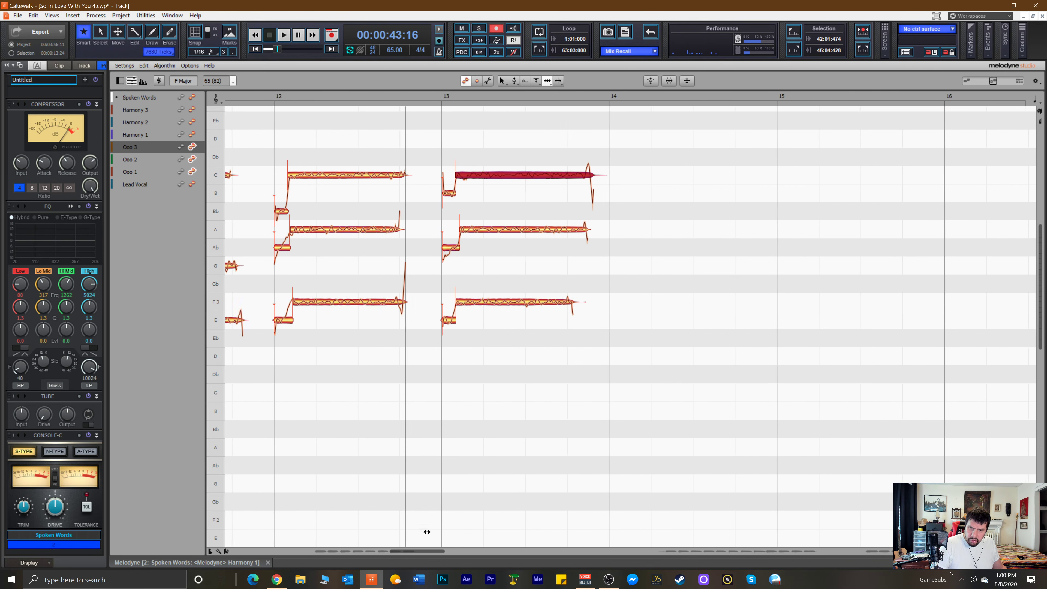
key(space)
key(space)
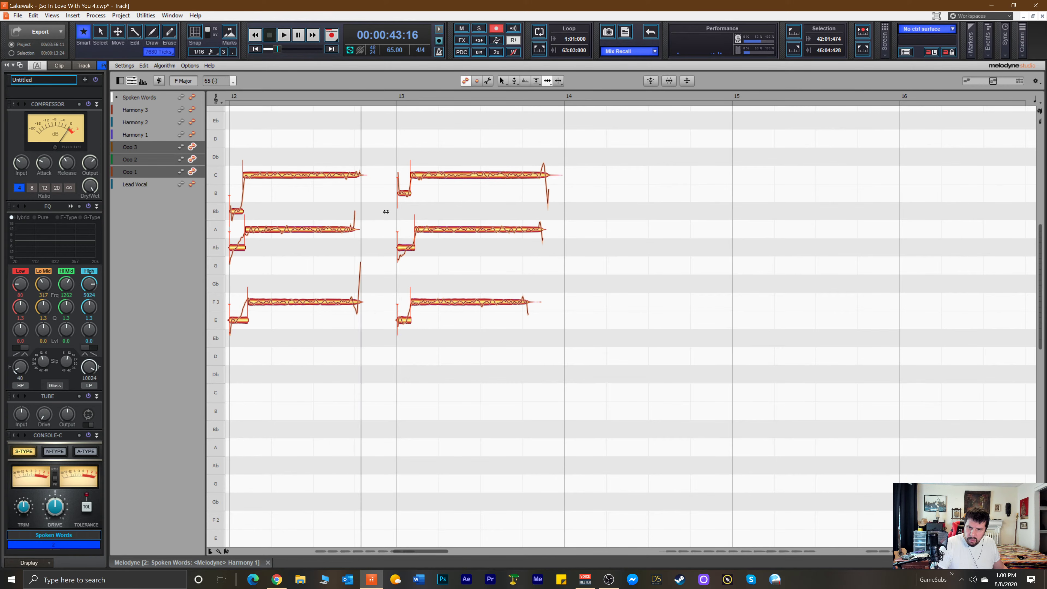
key(space)
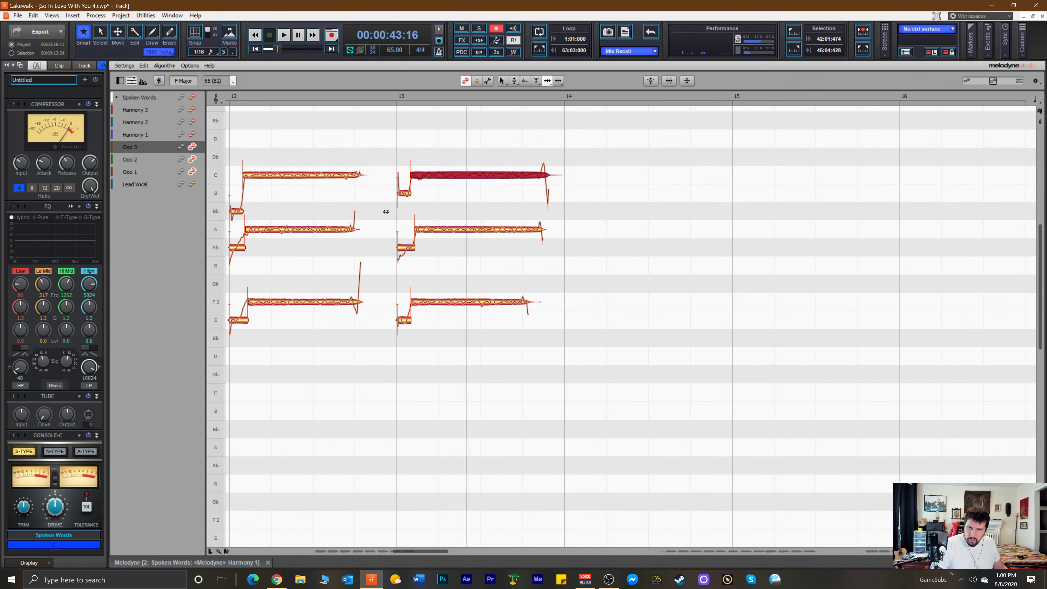
Select the sustained F3 note in bar 13 and switch from the Time tool to the Main tool.
click(433, 301)
right_click(434, 293)
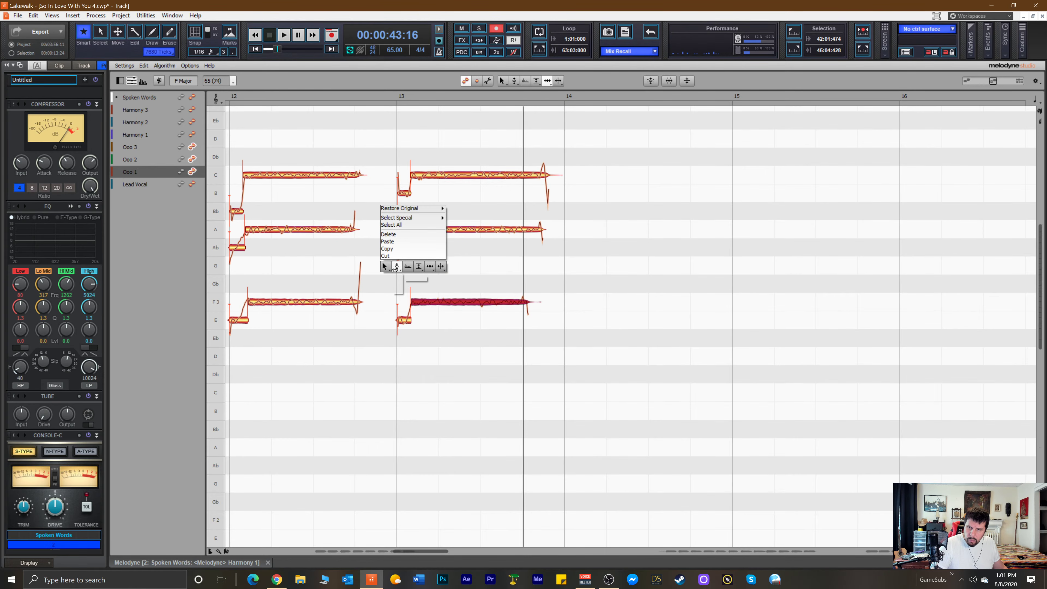
click(431, 272)
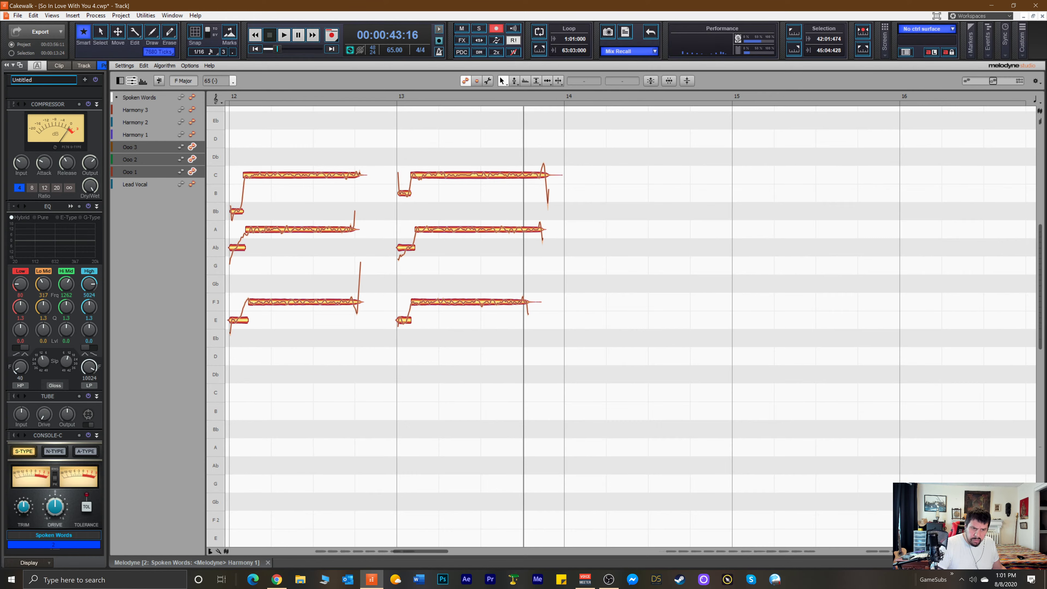
Hide the Melodyne editor and play the mix from the end of bar 12 with the Ooo tracks in view.
key(d)
scroll(282, 309, down, 5)
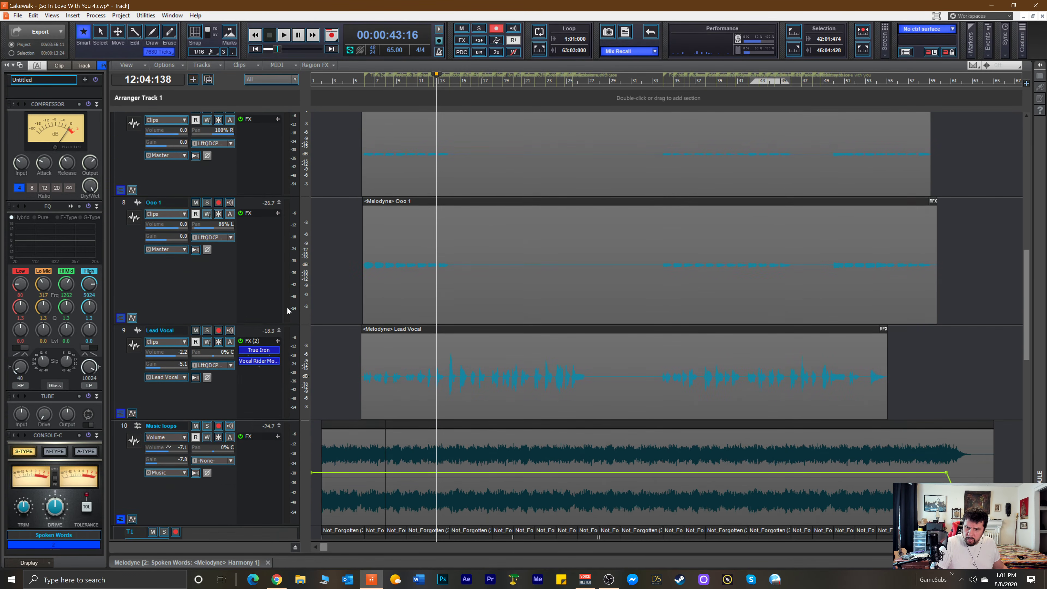
scroll(287, 308, up, 3)
key(space)
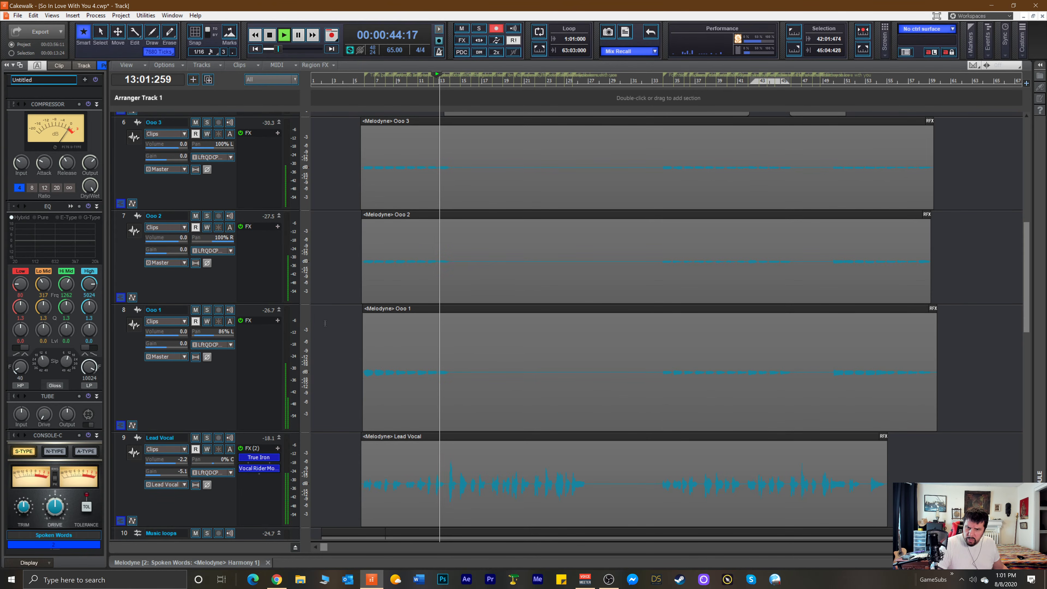
key(space)
key(space)
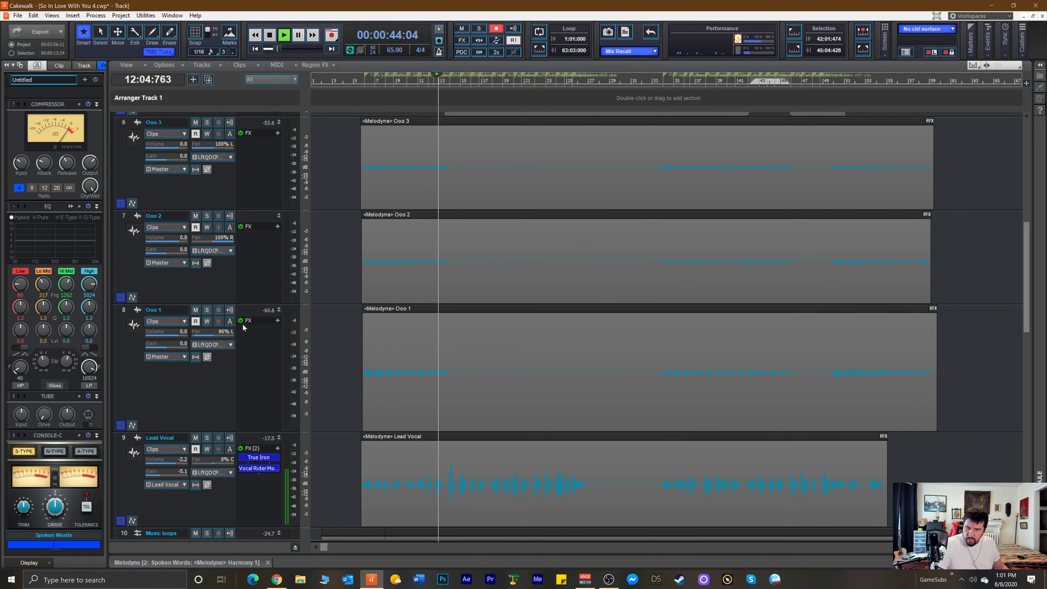
Solo the Ooo 2 and Ooo 3 tracks and play them back from the end of bar 12.
click(207, 310)
click(207, 310)
key(space)
key(space)
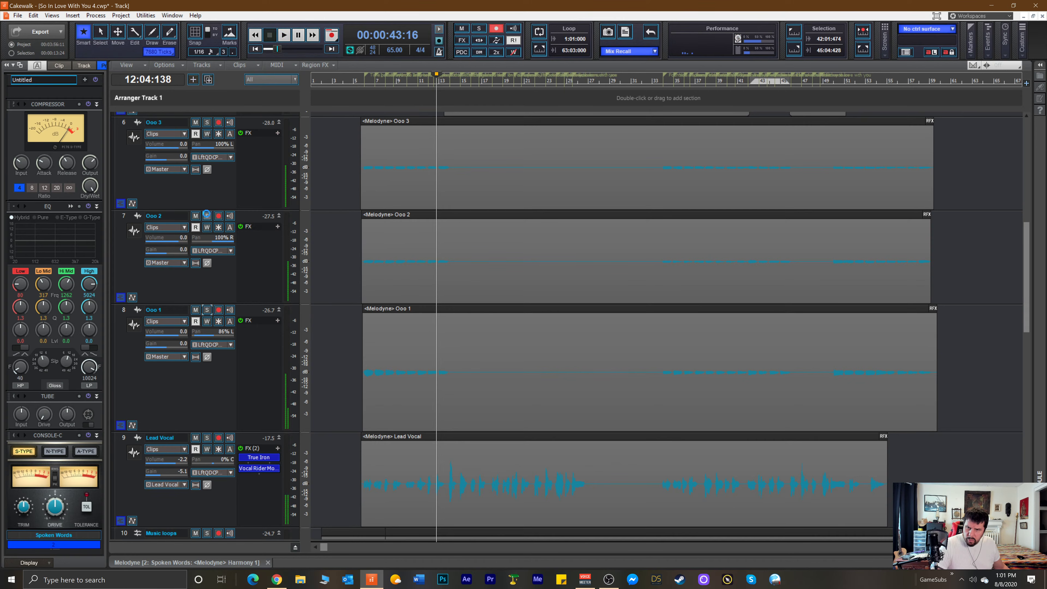
click(207, 217)
key(space)
click(207, 122)
key(space)
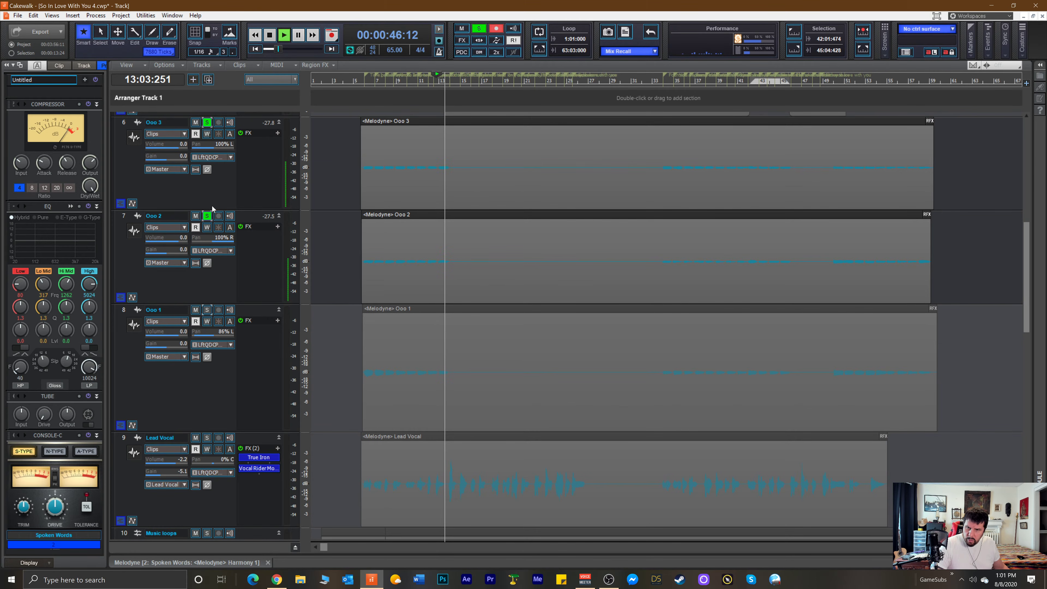
key(space)
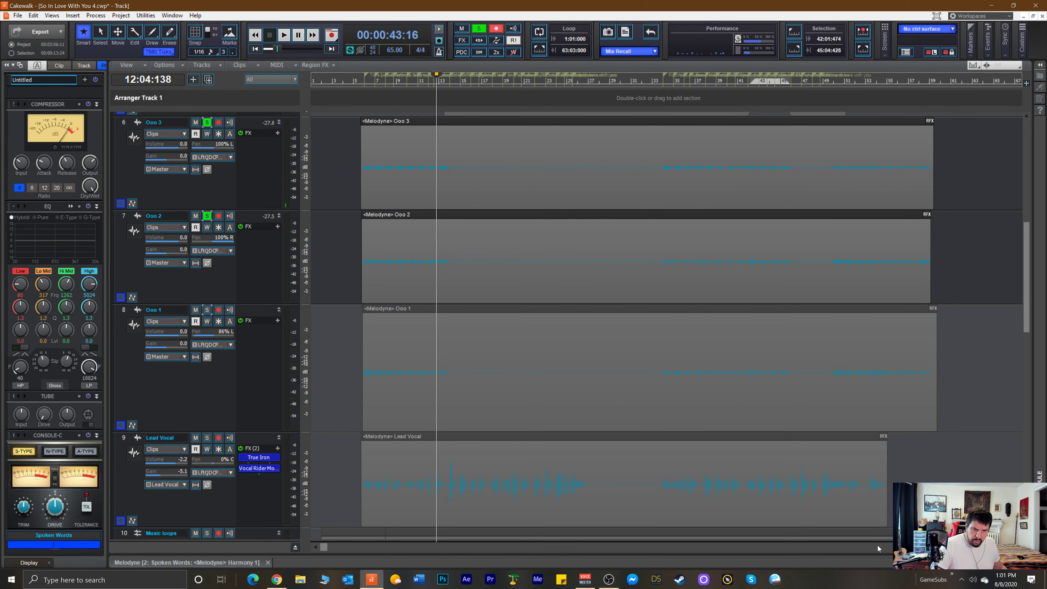
Compare the soloed Ooo 2 and Ooo 3 tracks with all three Ooo tracks soloed, and take Ooo 1 out of solo.
key(space)
key(space)
key(space)
click(207, 310)
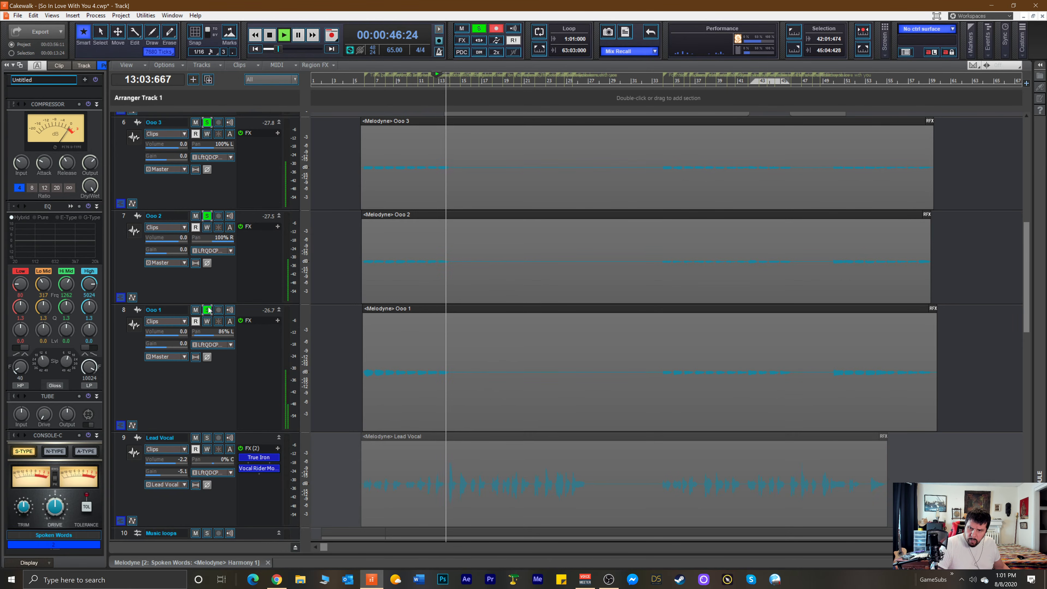
key(space)
key(space)
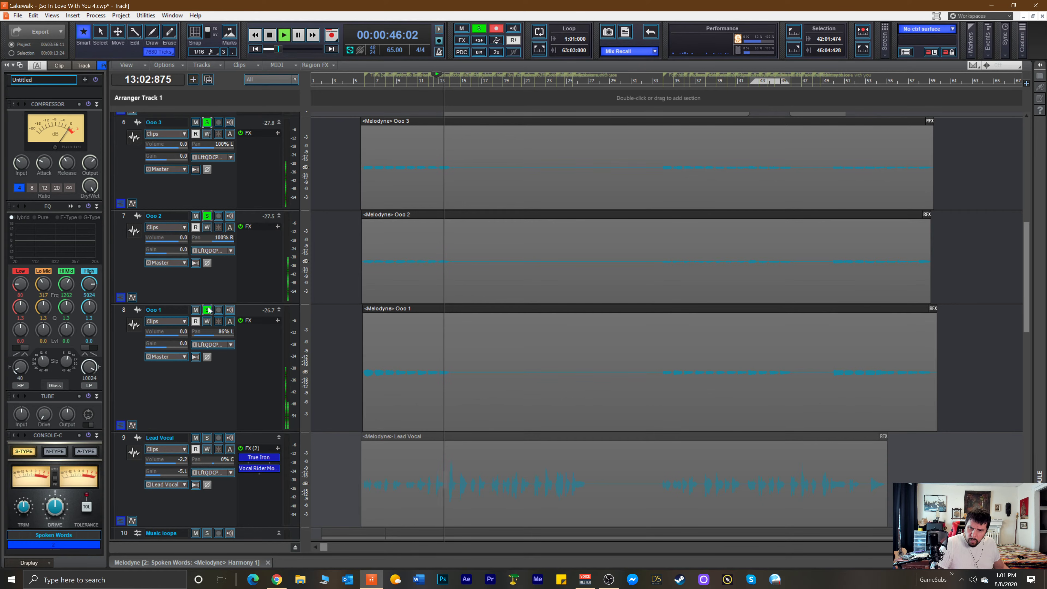
key(space)
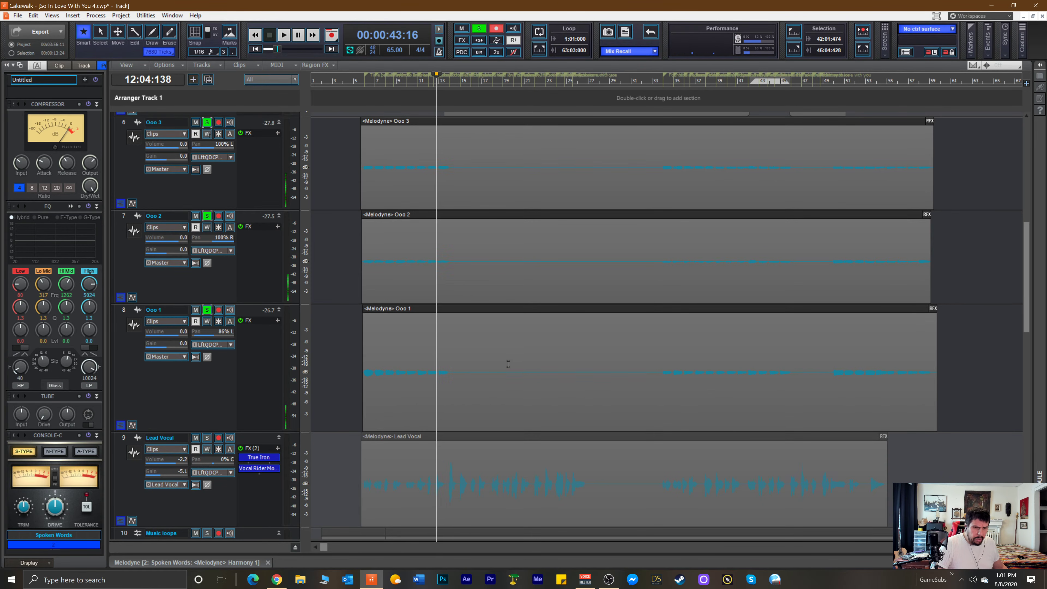
click(207, 309)
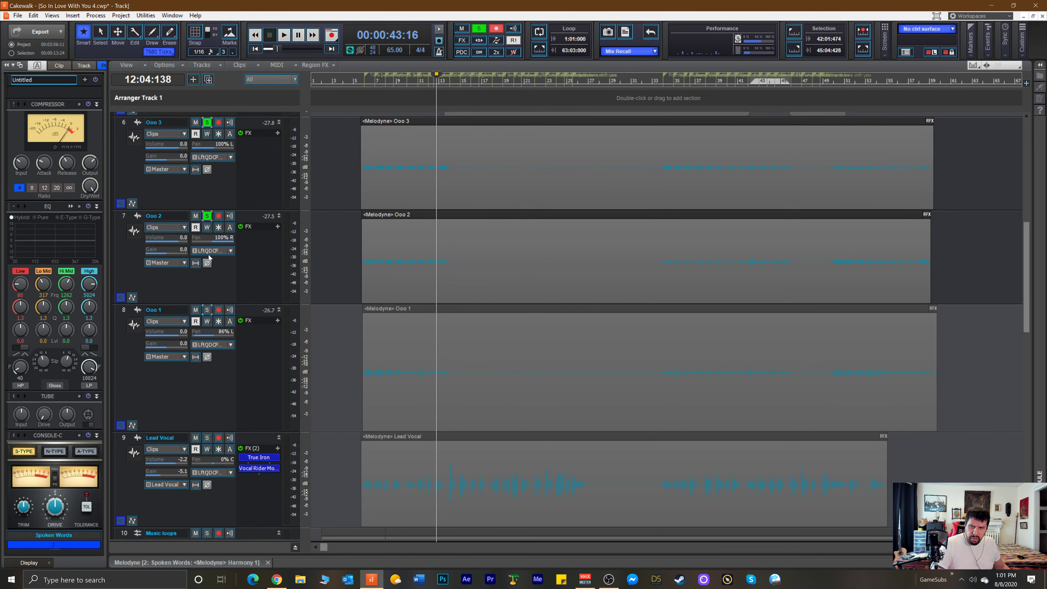
Take Ooo 2 and Ooo 3 out of solo and play the full mix from just before bar 33.
click(207, 216)
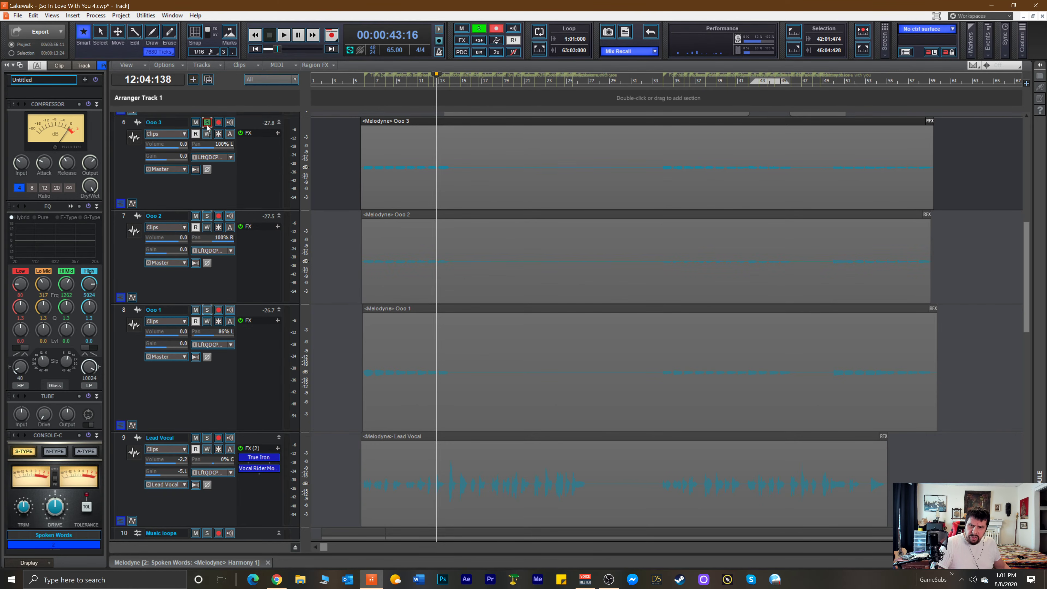
click(207, 123)
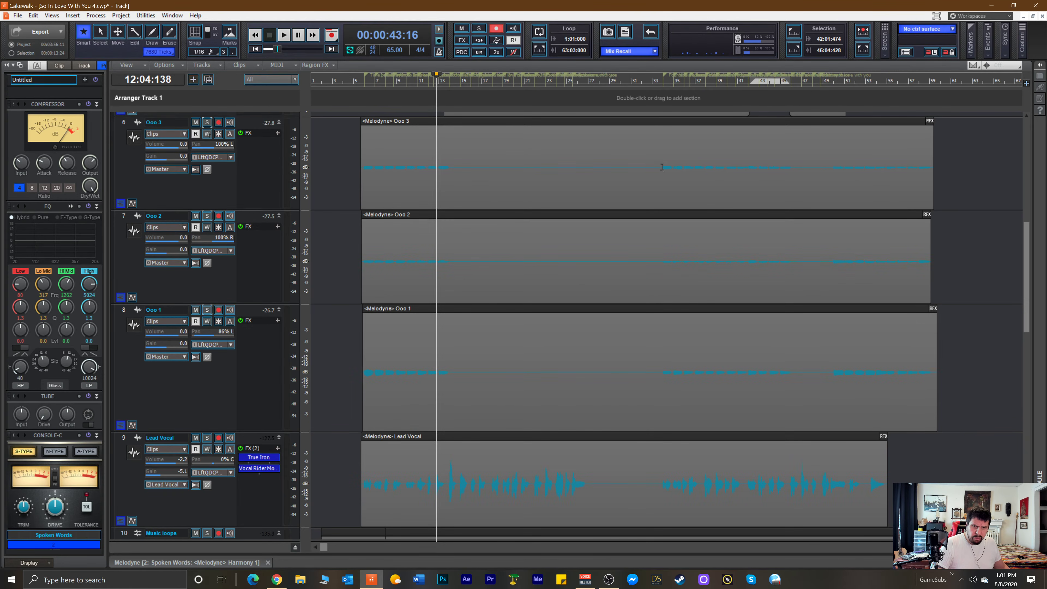
click(651, 81)
key(space)
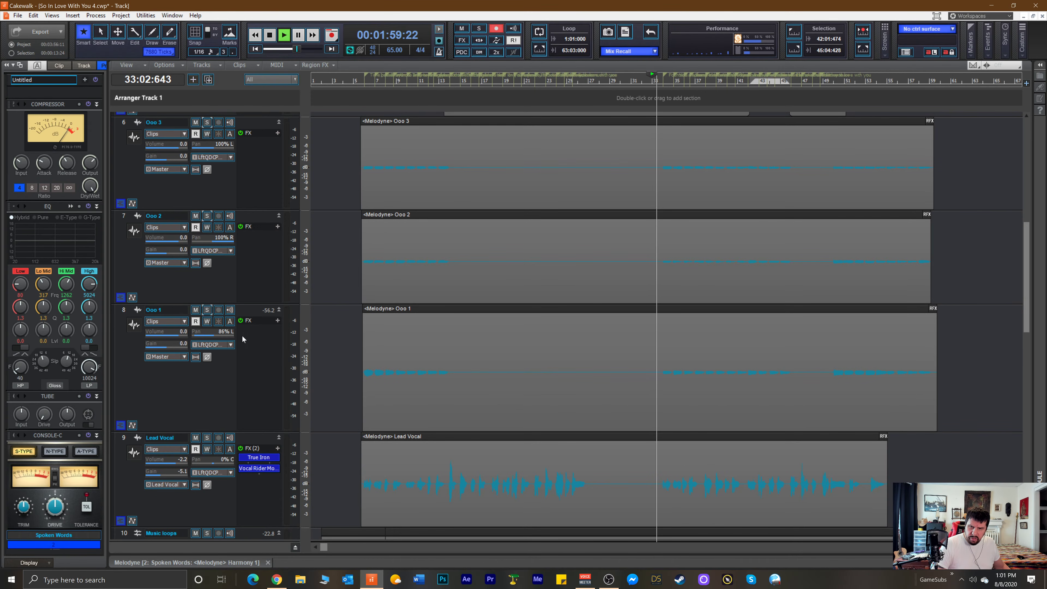
Solo Ooo 1 and bring Ooo 2 and Ooo 3 into the solo to compare their blend from just before bar 33.
click(207, 310)
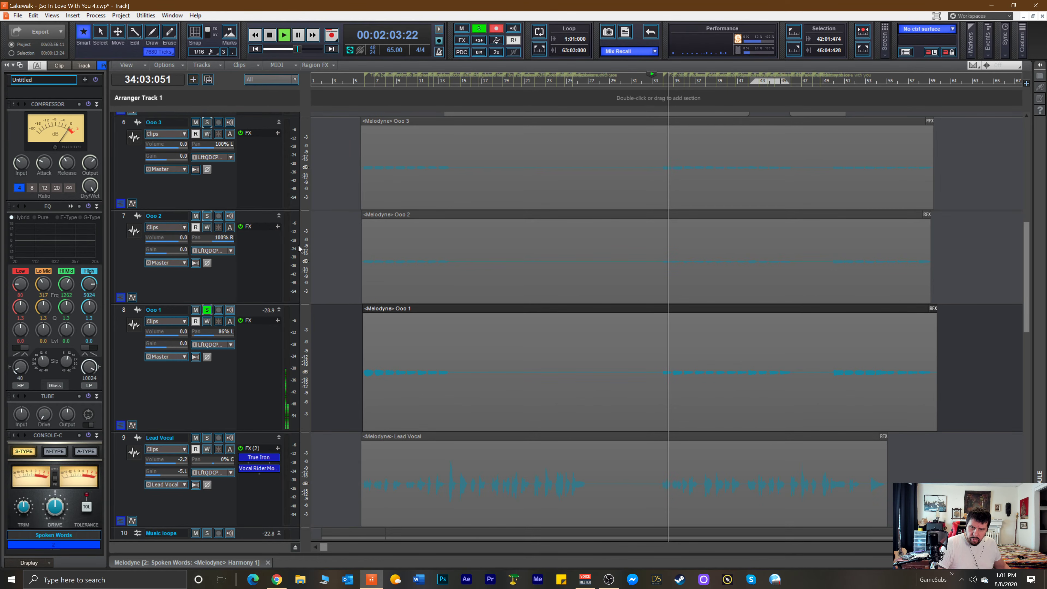
click(207, 216)
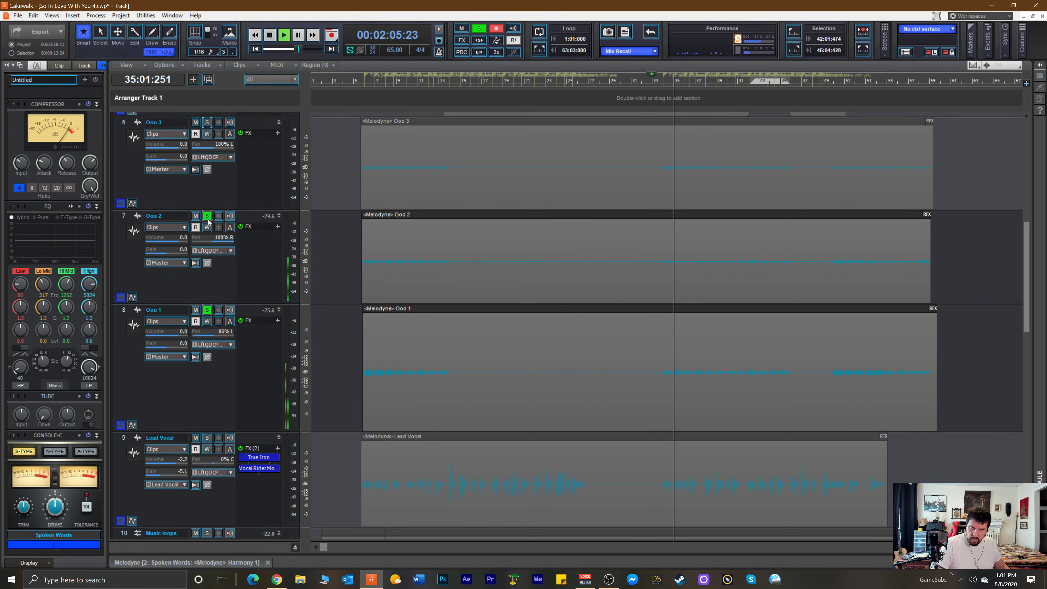
key(space)
key(space)
click(207, 216)
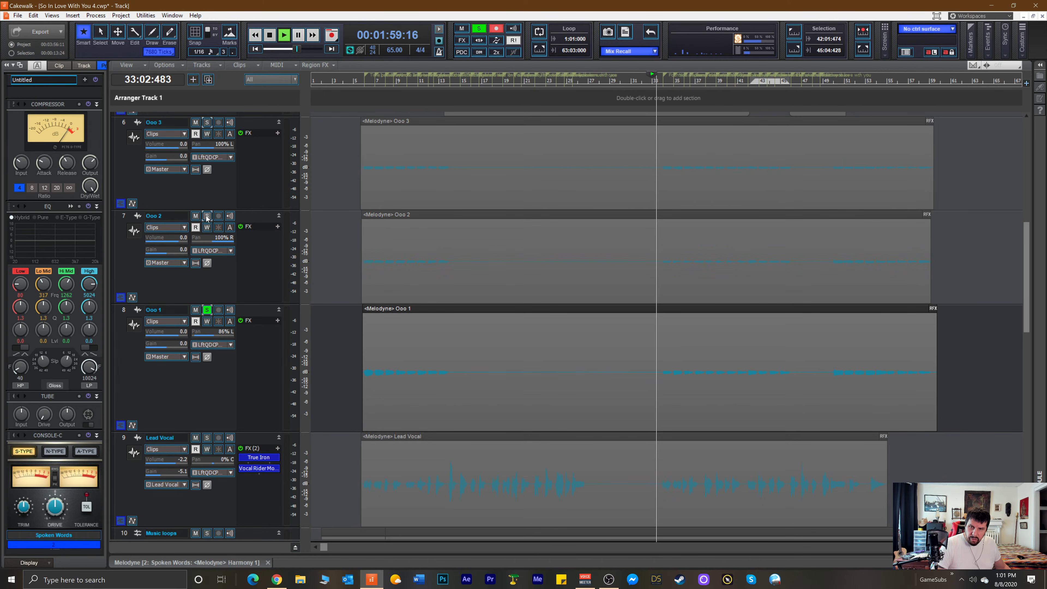
click(207, 216)
click(207, 123)
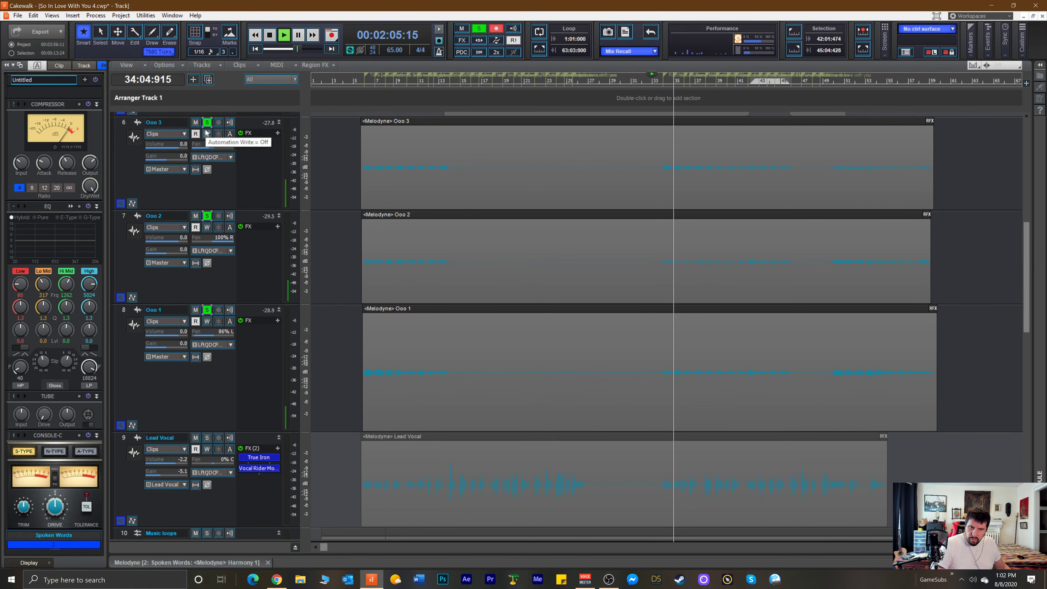
key(space)
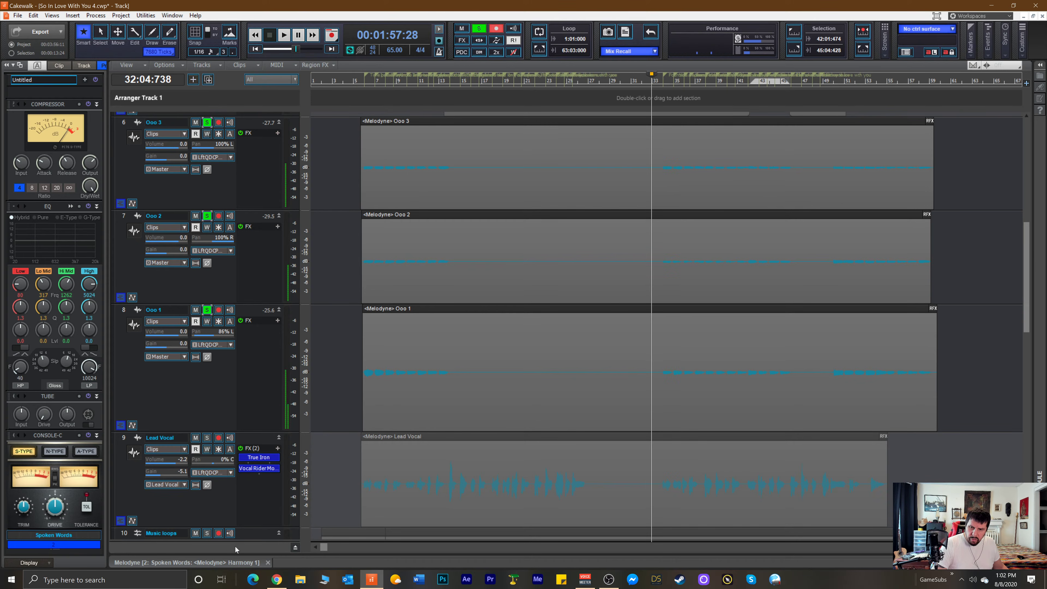
Show the Melodyne editor at full height and check the sustained notes in bars 34 and 35 with the Pitch Drift tool.
click(226, 563)
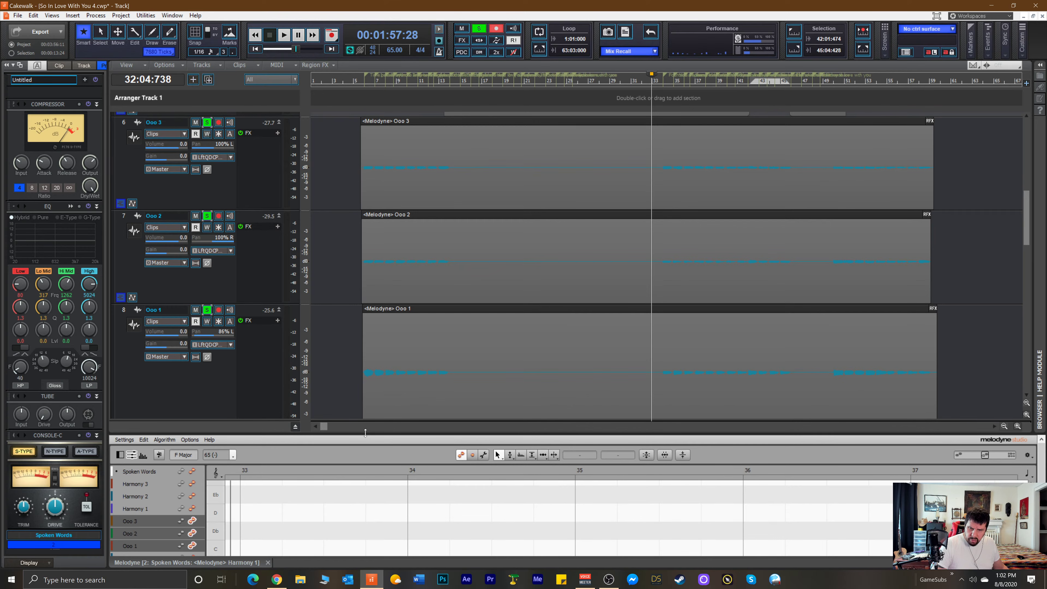
key(ctrl+shift+d)
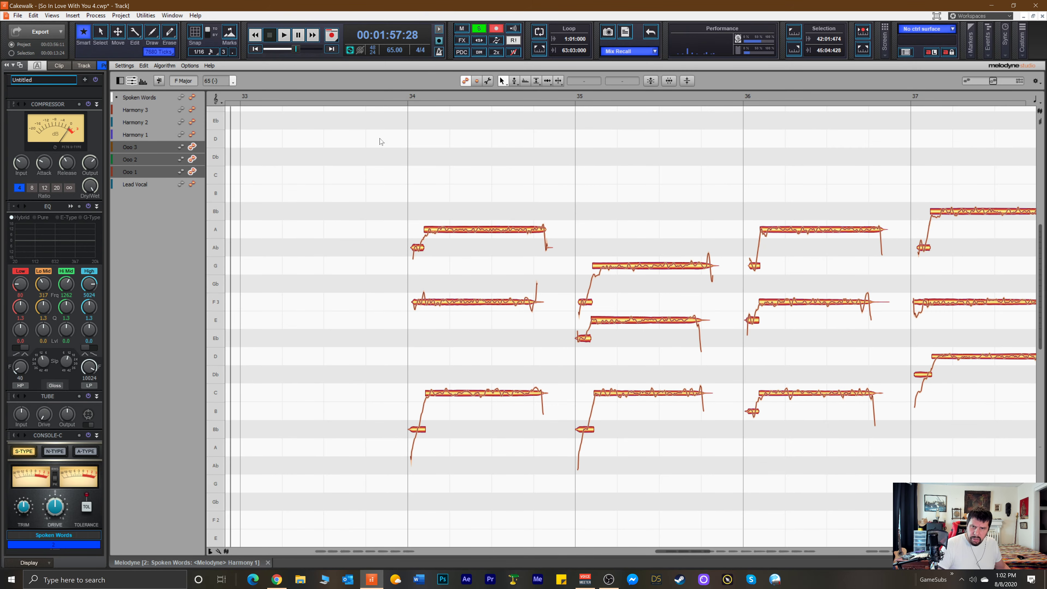
right_click(392, 172)
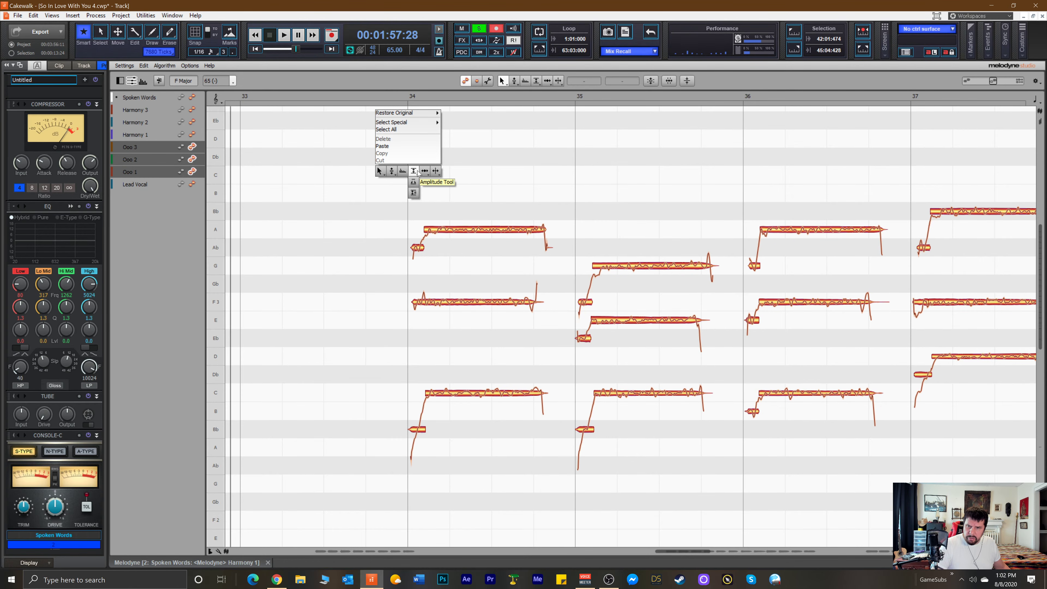
click(394, 175)
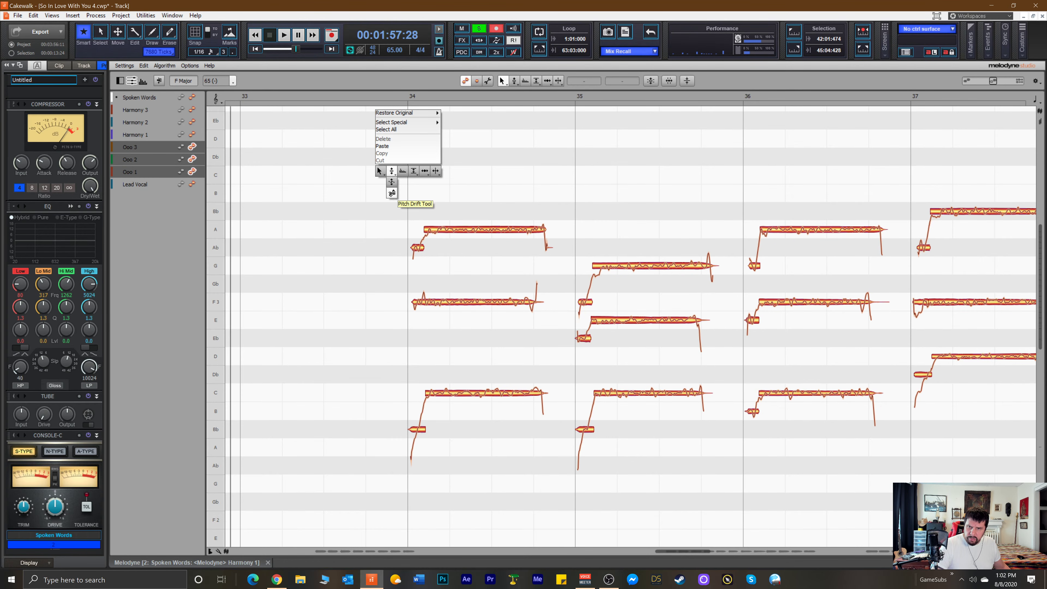
click(392, 192)
click(483, 230)
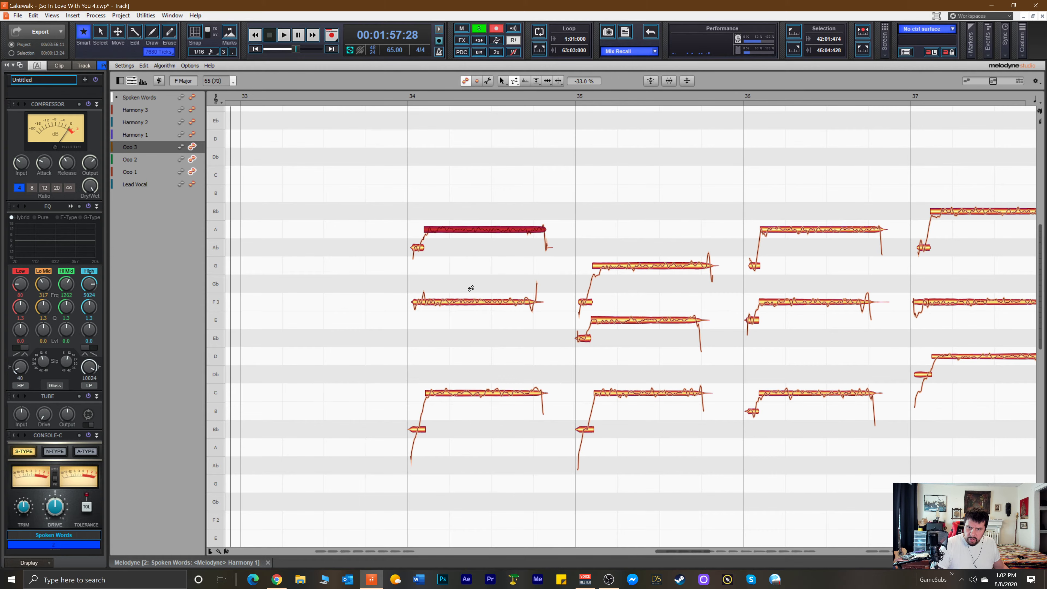
click(469, 301)
click(469, 319)
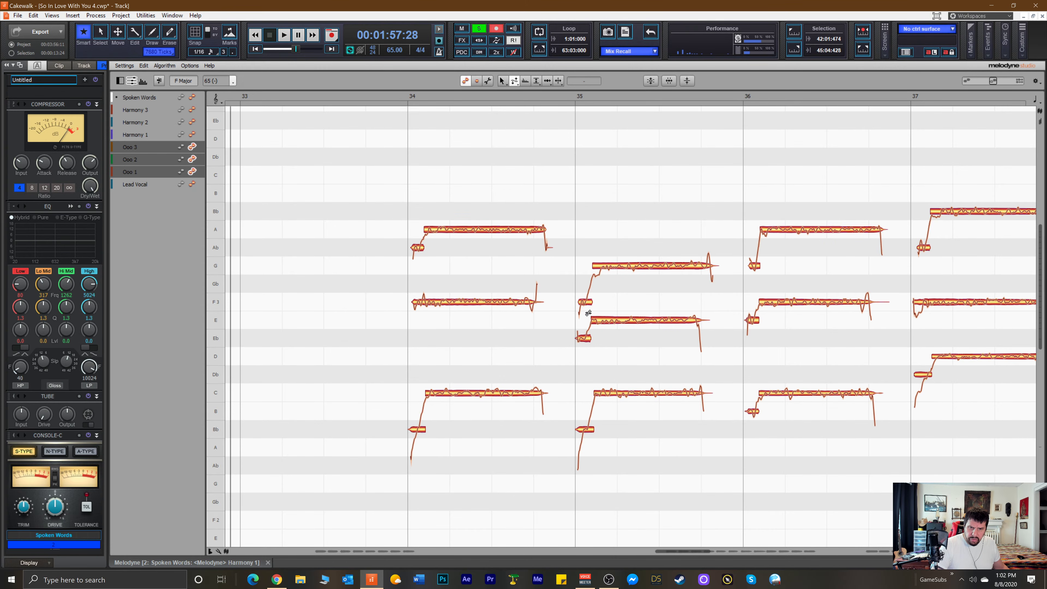
click(619, 321)
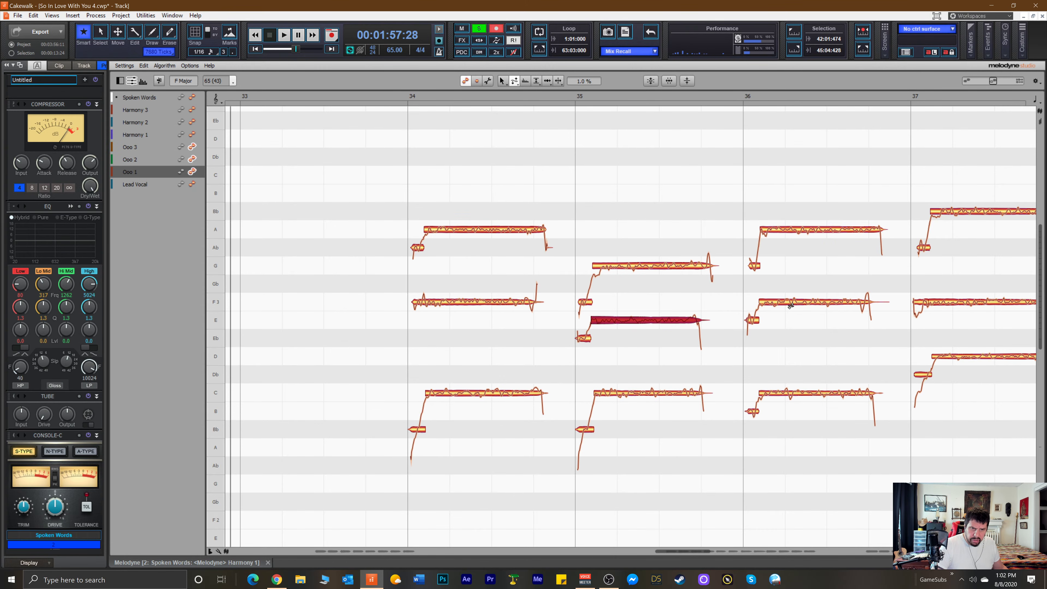
Split the onset off the Ooo 1 F3 note at bar 37 with the Note Separation tool and lower that onset to E3.
right_click(641, 325)
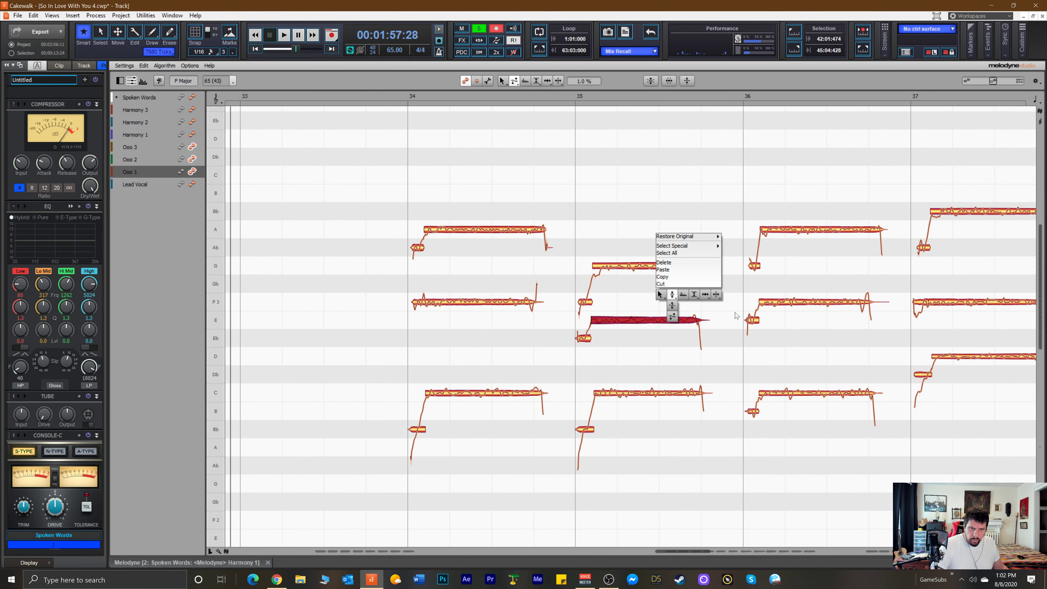
click(717, 294)
click(924, 303)
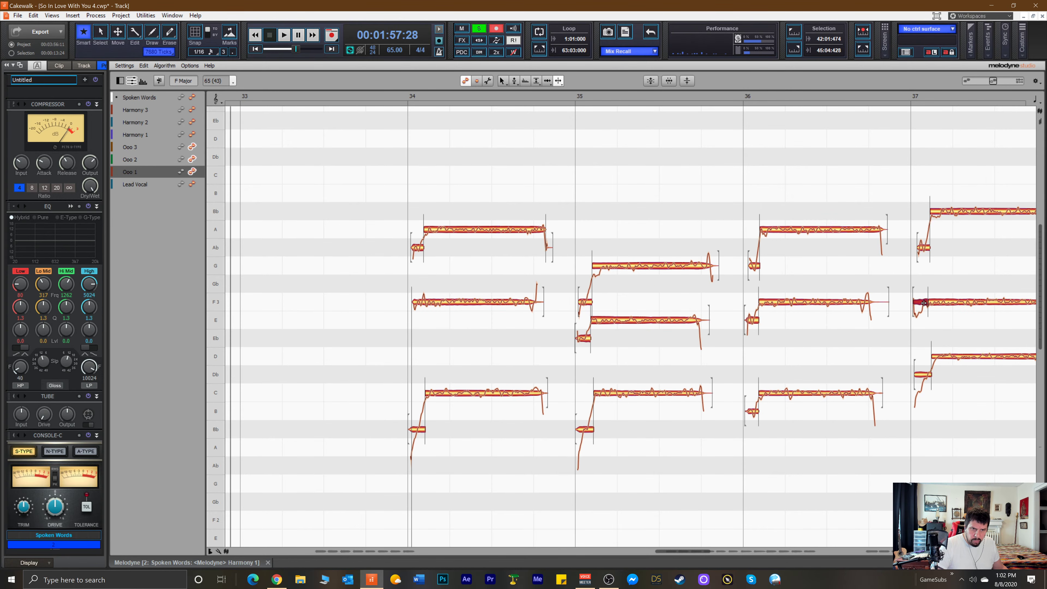
right_click(861, 314)
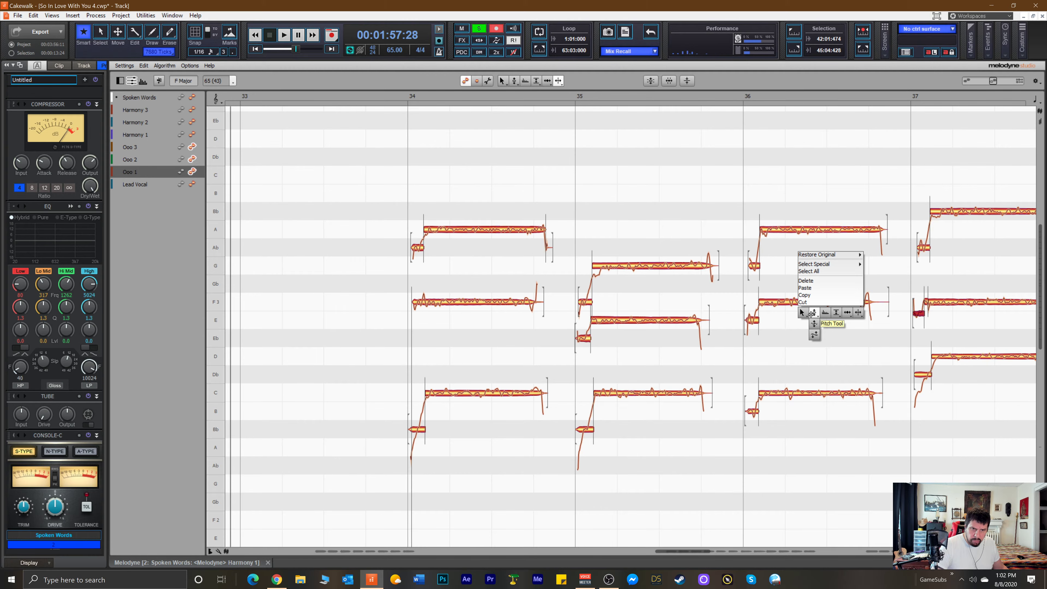
click(832, 326)
drag(918, 313, 916, 320)
double_click(916, 320)
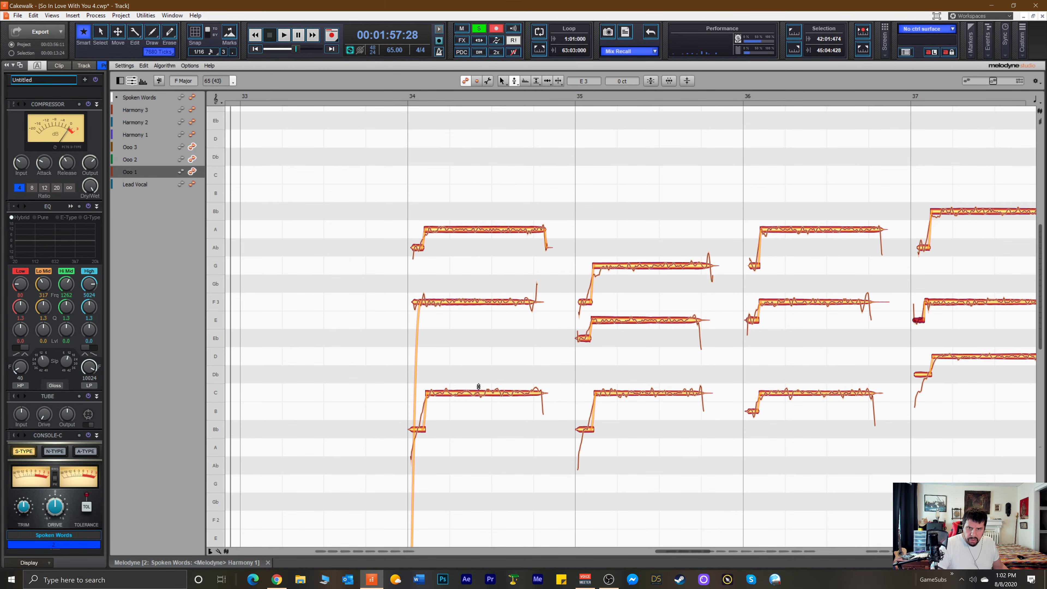
With the Time tool, align the F3 and Ab3 notes opening bar 34 and the F3 and Eb3 onsets of bar 35 to their bar lines.
right_click(376, 275)
click(426, 337)
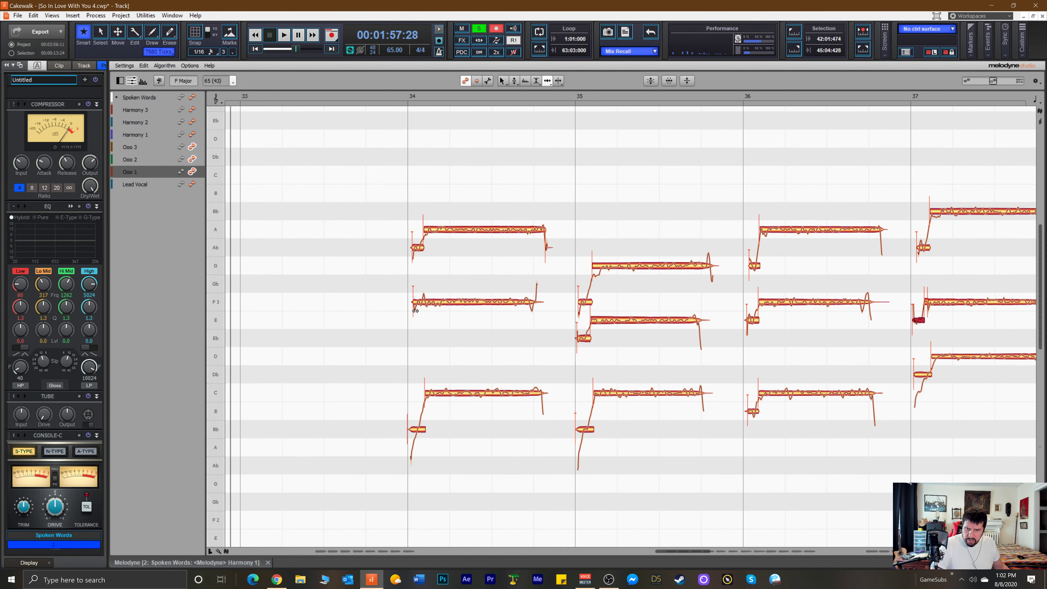
drag(418, 306, 413, 307)
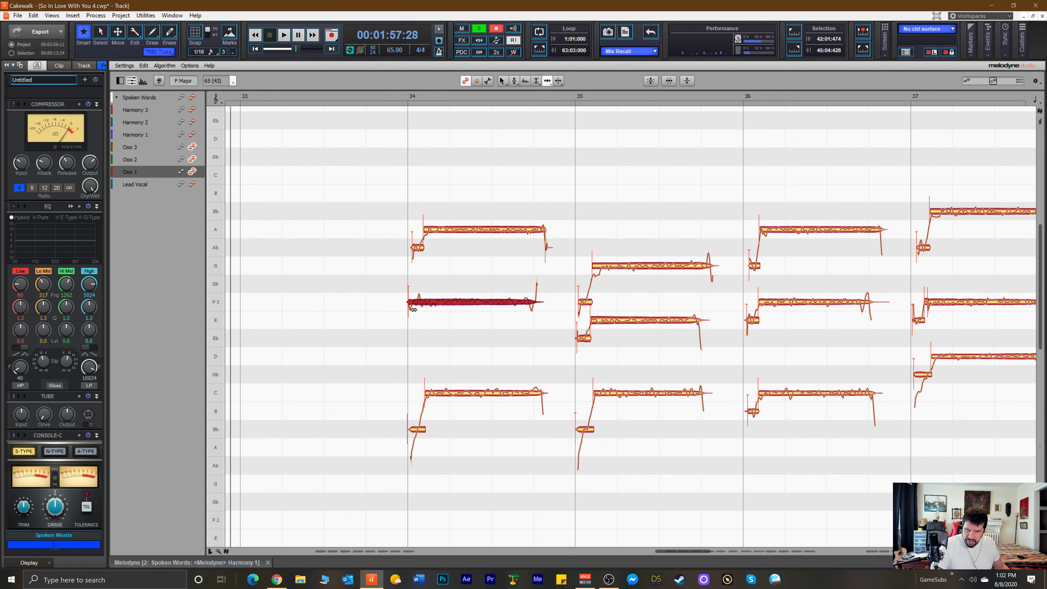
drag(414, 252, 413, 253)
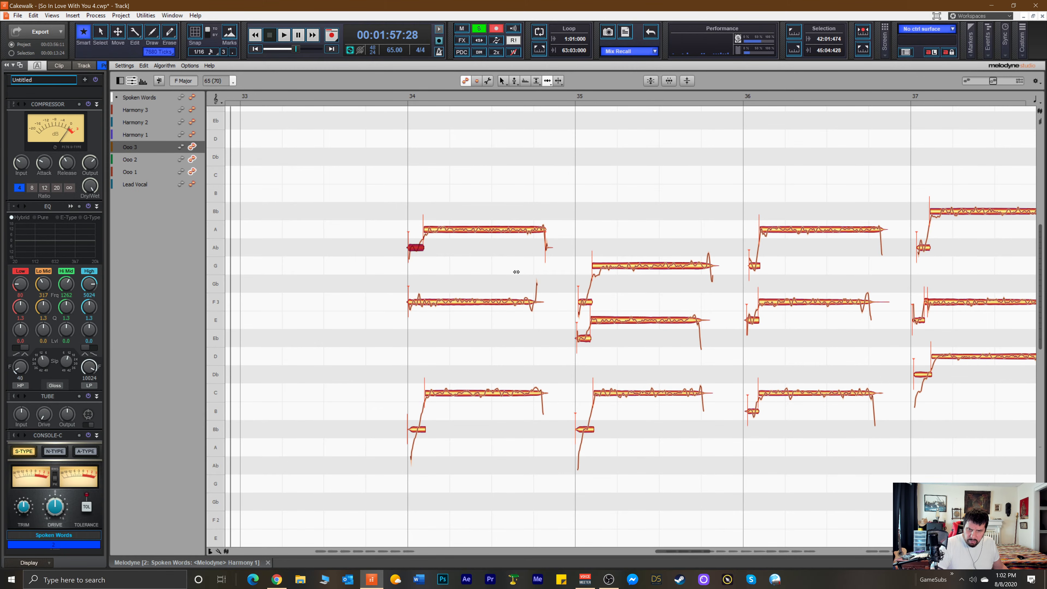
drag(586, 302, 582, 304)
click(584, 339)
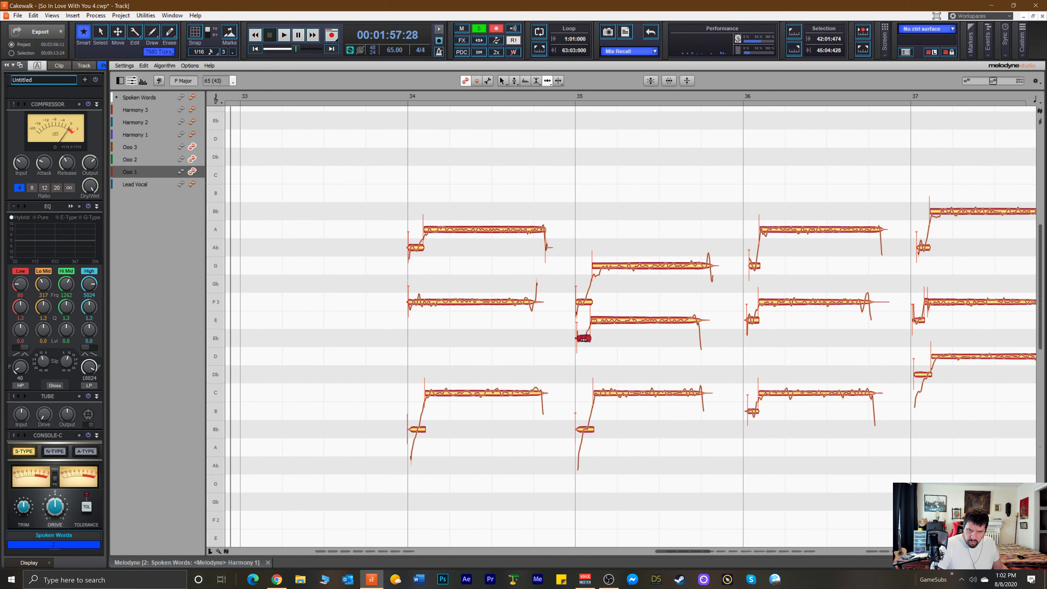
drag(583, 340, 583, 339)
Move the B2, E3 and G3 onset notes to the start of bar 36 and nudge the sustained A3 note slightly earlier.
click(751, 412)
drag(746, 412, 748, 412)
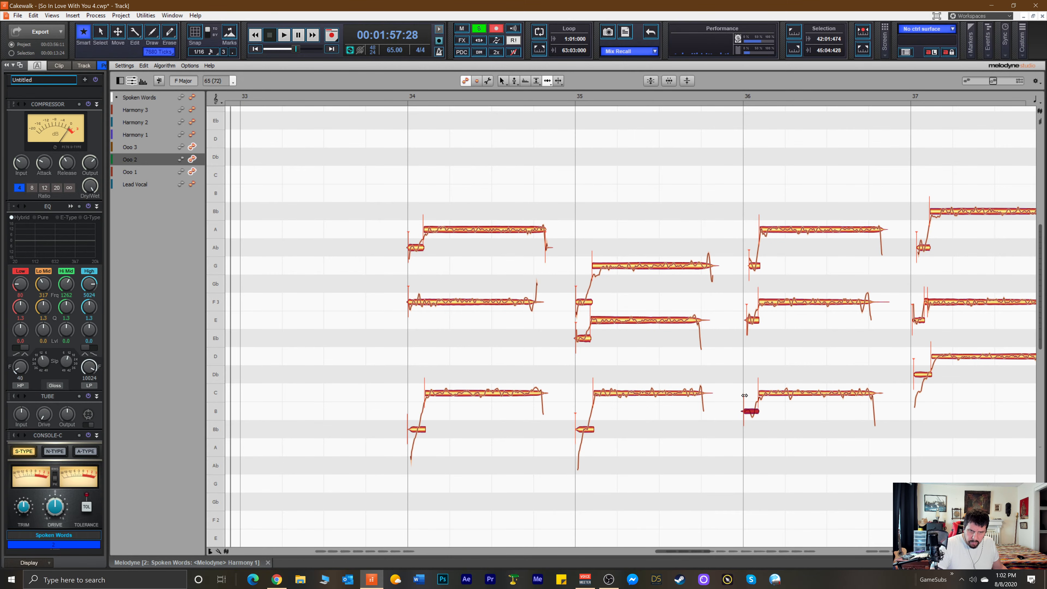
drag(750, 322, 747, 323)
drag(751, 266, 747, 269)
drag(769, 227, 768, 227)
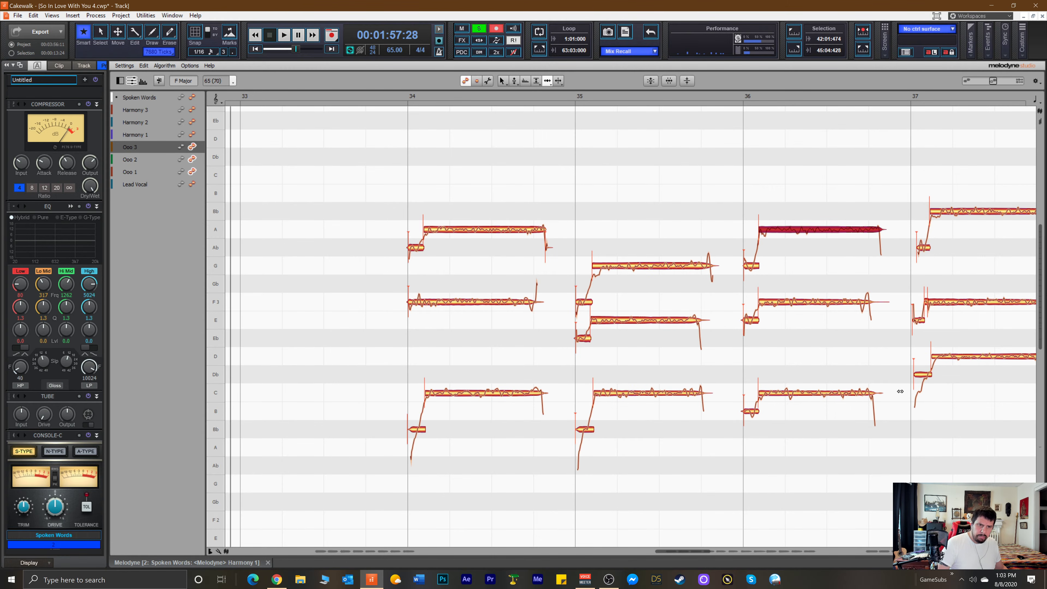
Align the Db3, E3 and Ab3 onset notes with the start of bar 37 and shift the sustained Bb3 note slightly earlier.
drag(919, 378, 916, 378)
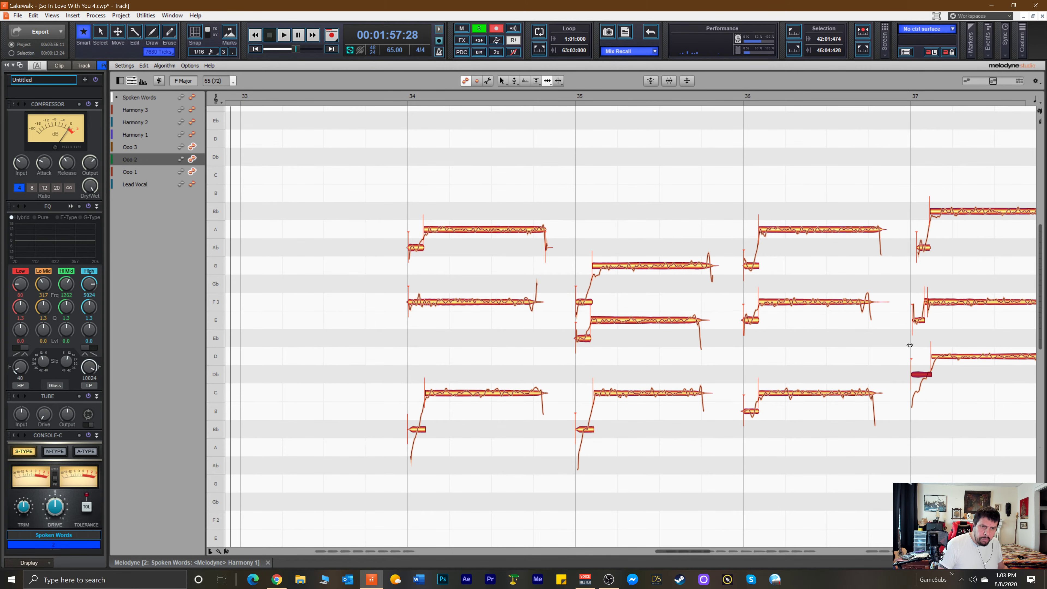
click(919, 320)
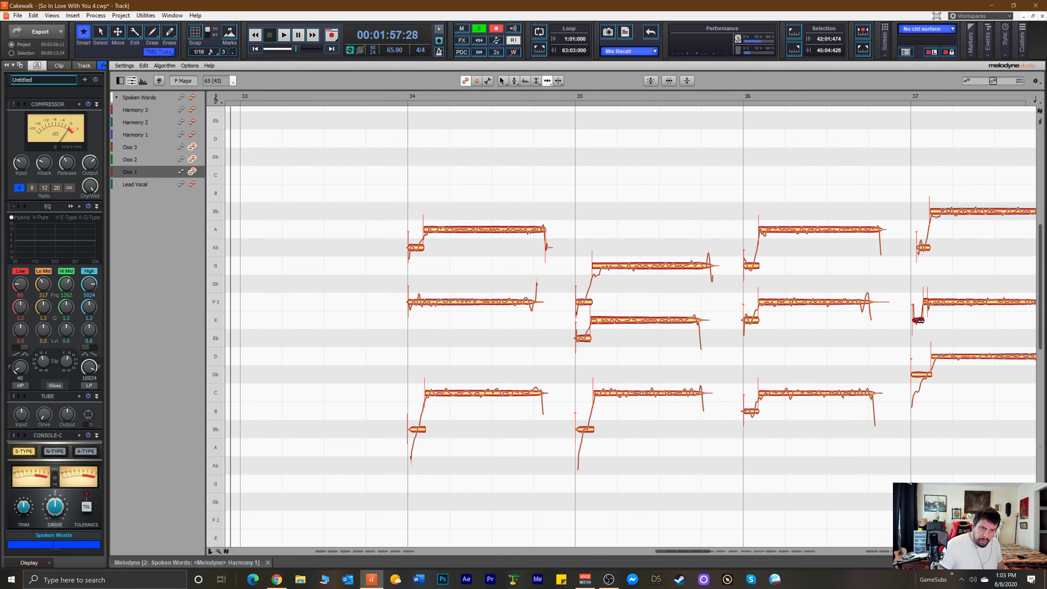
drag(919, 322, 919, 322)
click(920, 248)
drag(919, 248, 918, 250)
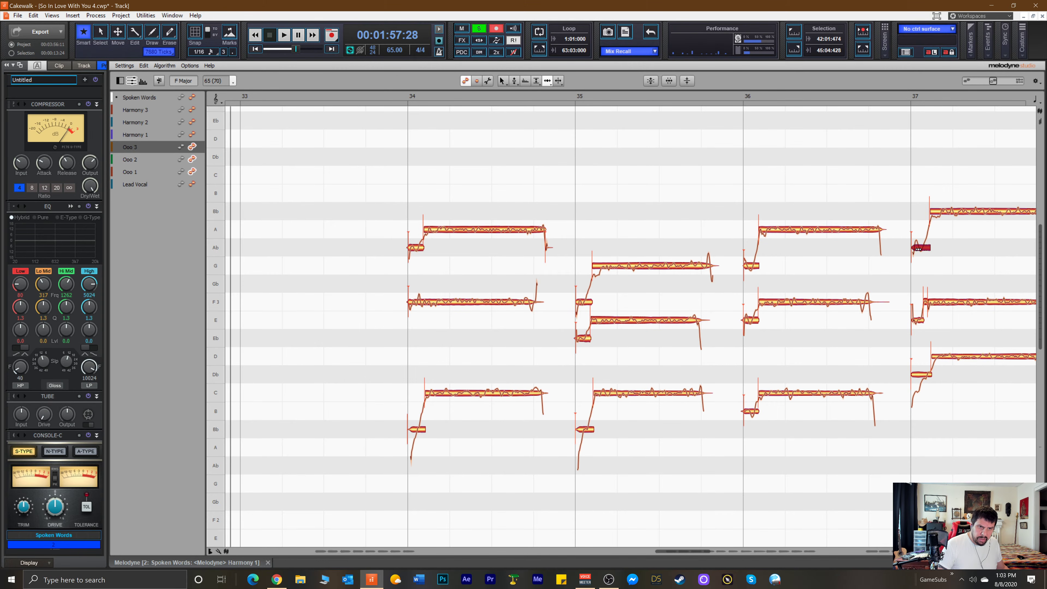
click(940, 215)
drag(940, 215, 938, 215)
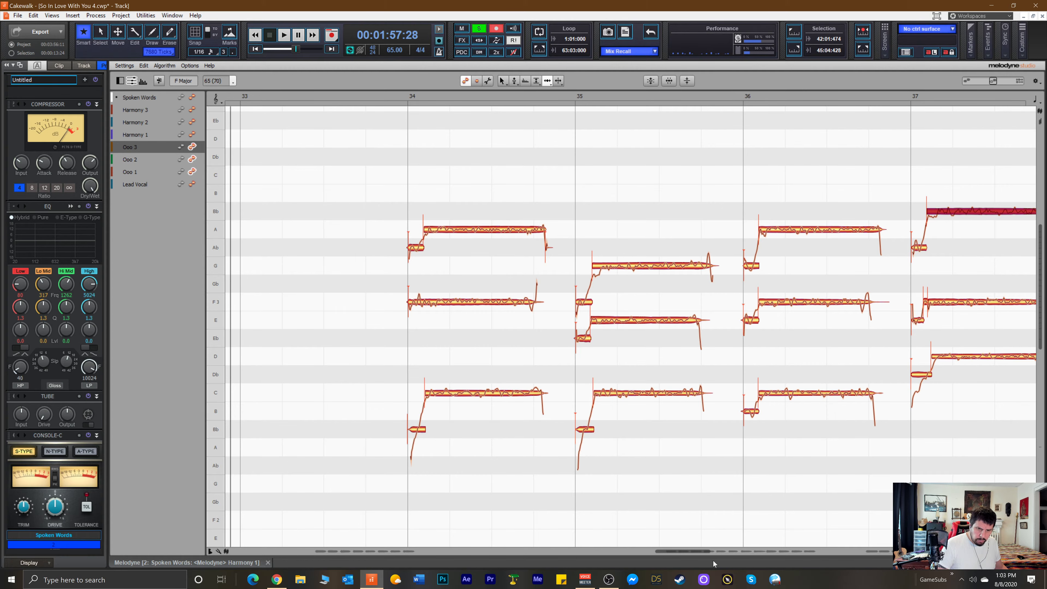
Move the A2, Eb3 and G3 onset notes to the start of bar 38 and shift the sustained C3 note slightly earlier.
drag(697, 552, 722, 554)
click(761, 448)
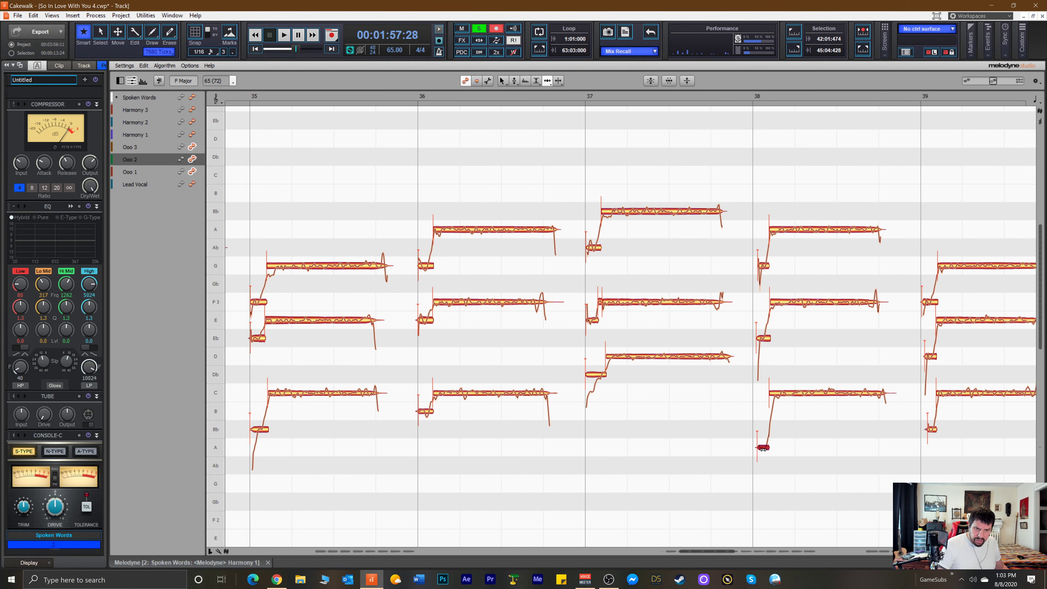
drag(761, 451, 758, 452)
drag(773, 391, 770, 393)
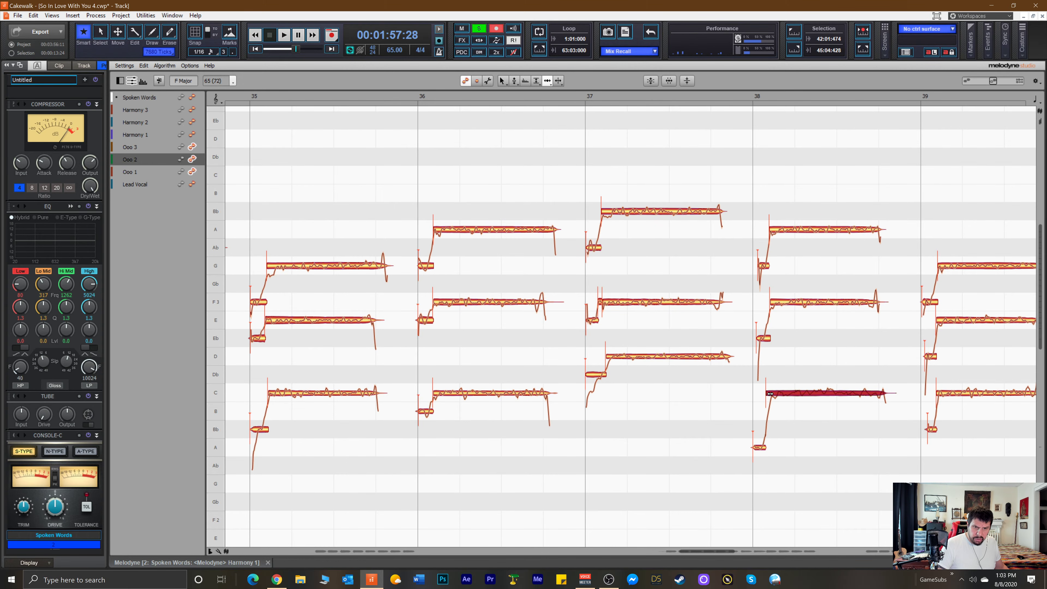
drag(758, 339, 757, 341)
drag(761, 271, 756, 272)
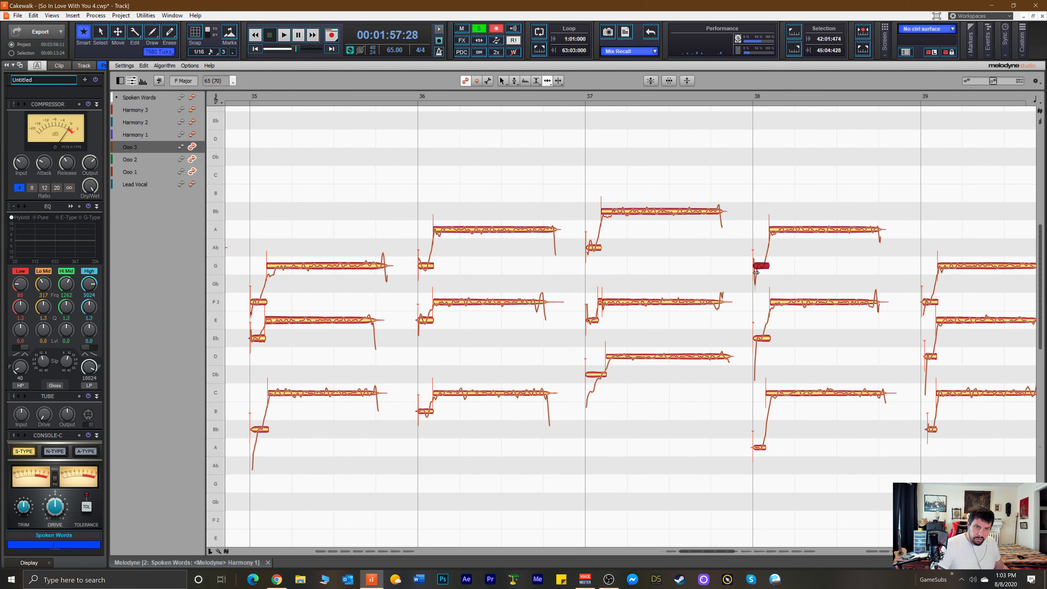
Align the F3, D3 and Bb2 onset notes of the three Ooo tracks with the start of bar 39.
click(925, 304)
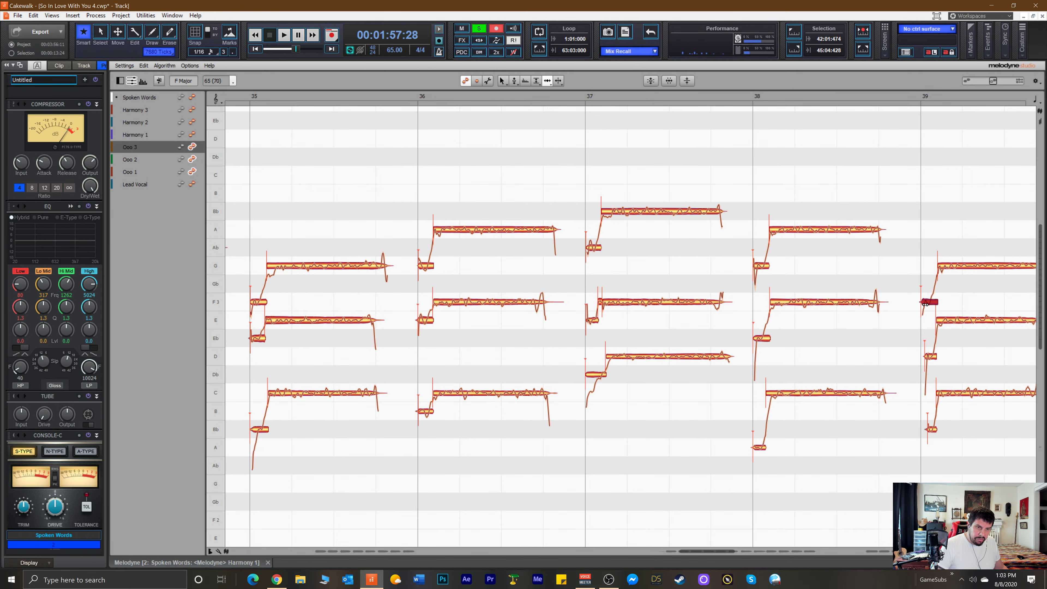
drag(925, 305, 926, 306)
drag(928, 358, 925, 361)
drag(934, 431, 923, 434)
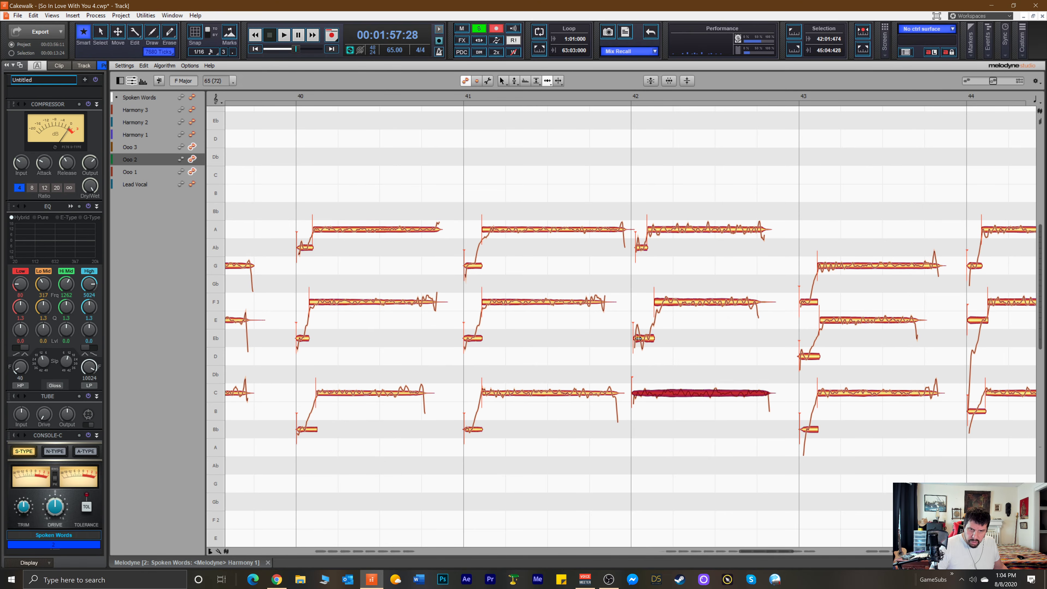
Align the Eb3 and Ab3 onset notes with the start of bar 42.
drag(638, 338, 637, 341)
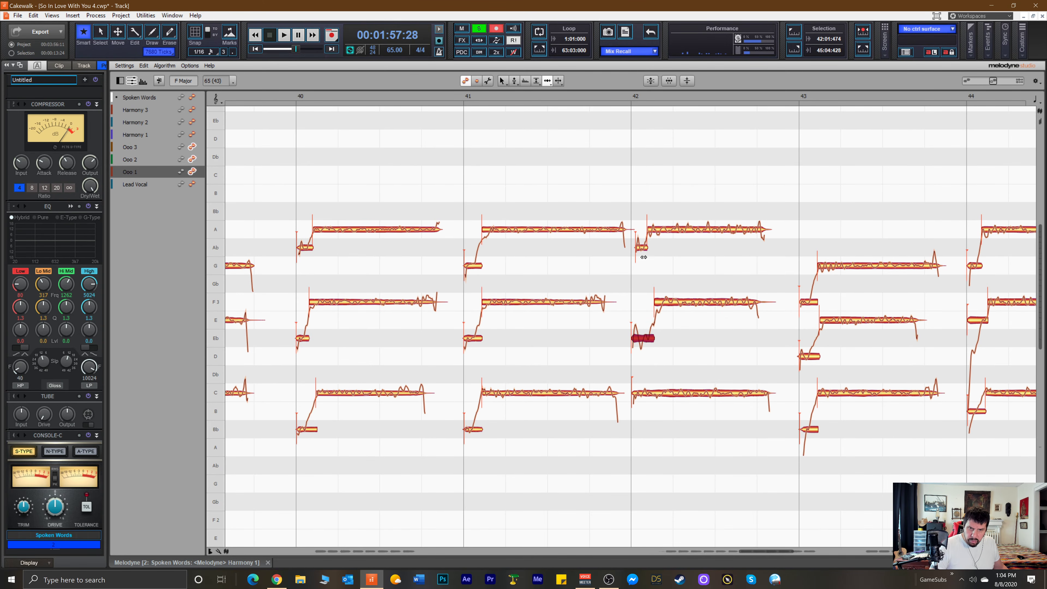
drag(639, 252, 636, 253)
Separate the tail of the sustained A3 note in bar 41, and end the sustained A3 and C3 notes slightly earlier.
right_click(610, 260)
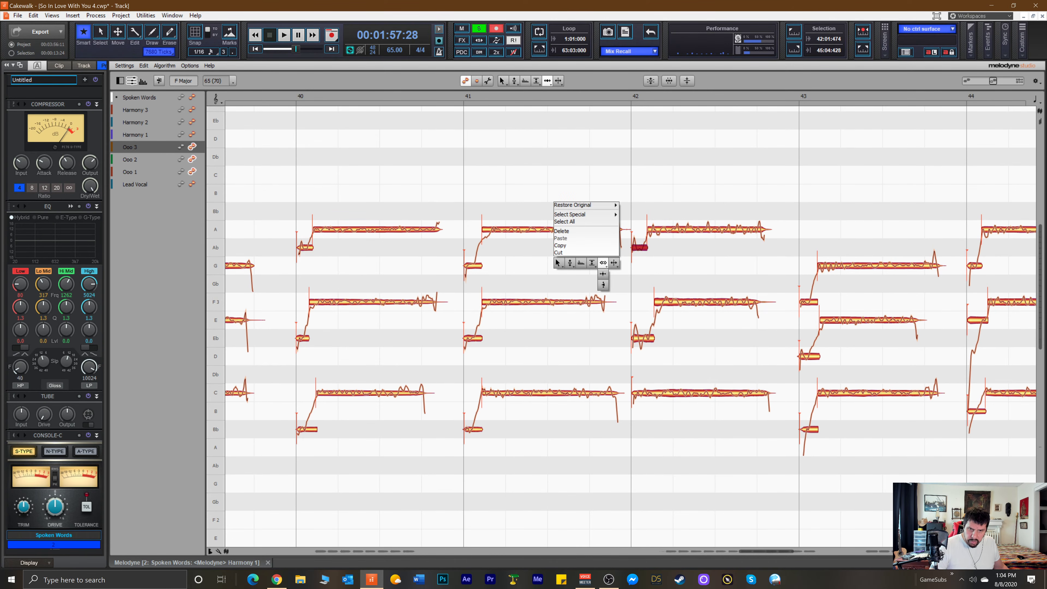
click(613, 265)
click(625, 233)
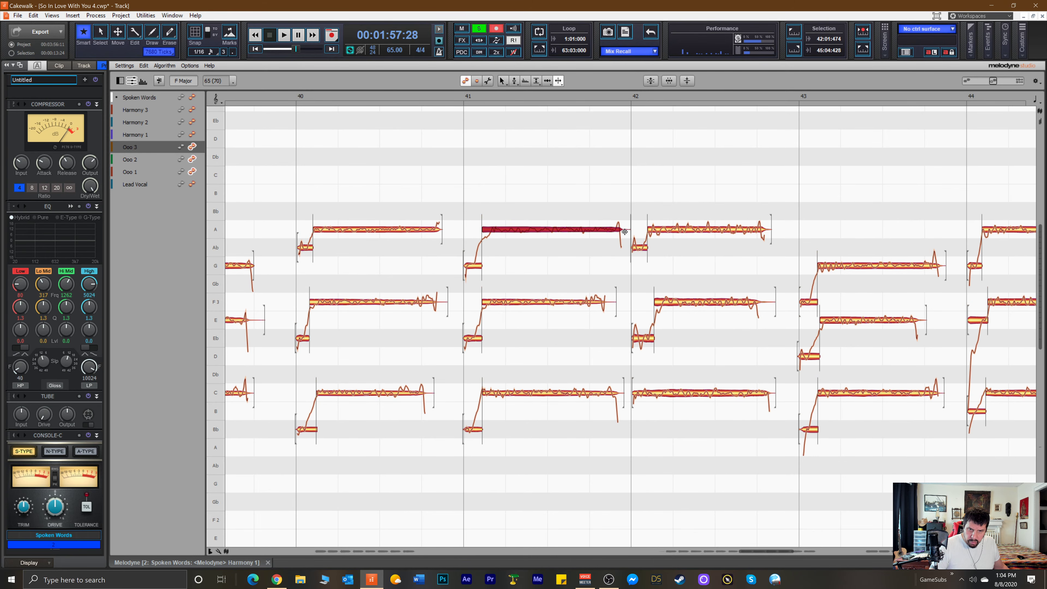
right_click(608, 275)
click(598, 275)
drag(619, 234, 609, 238)
drag(612, 399, 603, 396)
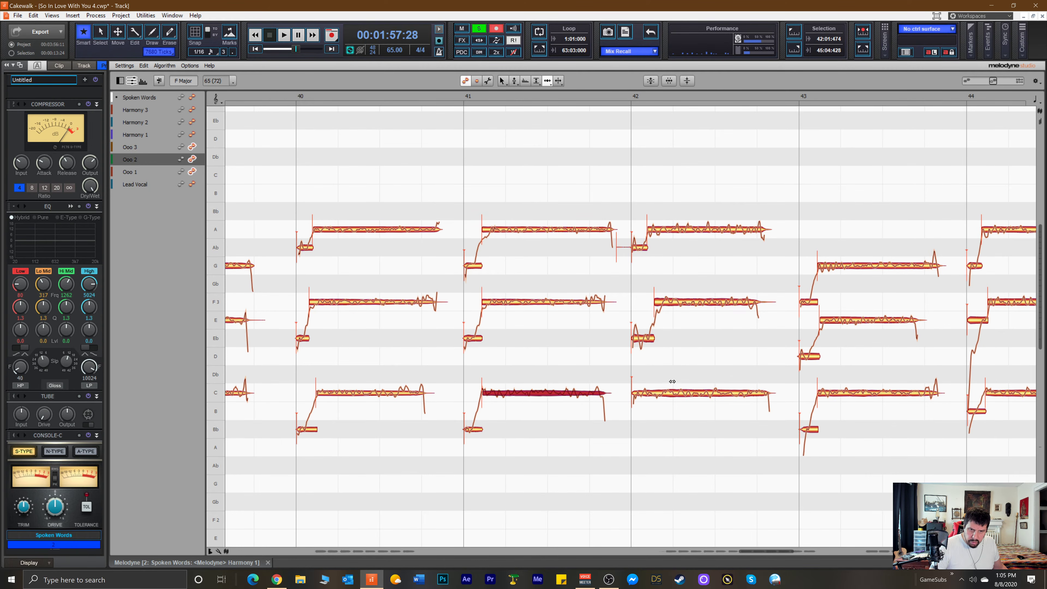
Lengthen the sustained F3 and A3 notes in bar 42 so they end together with the C3 note.
drag(754, 304, 760, 305)
drag(758, 305, 778, 305)
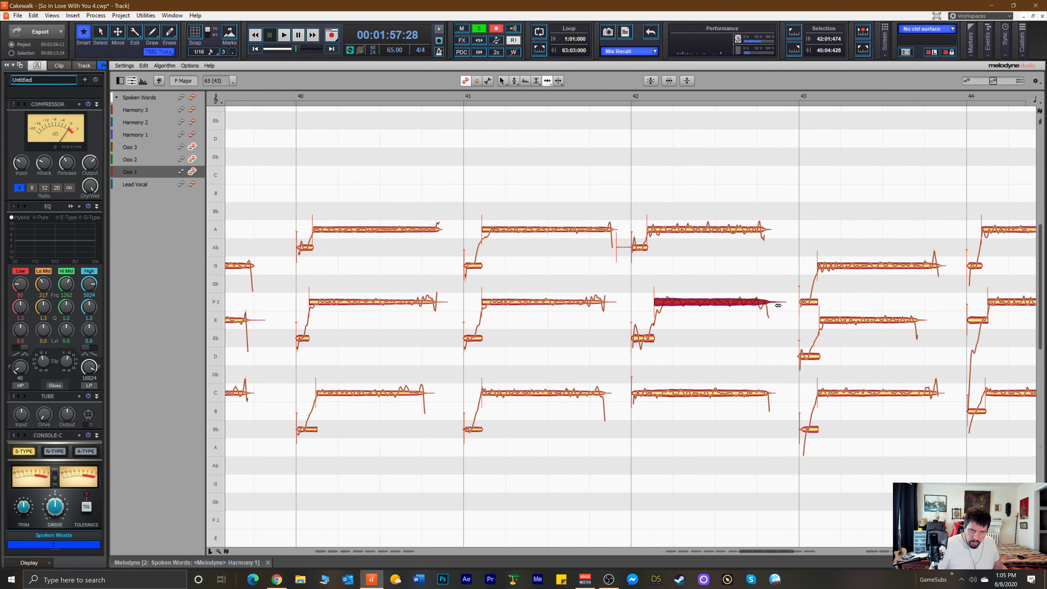
drag(766, 226, 775, 226)
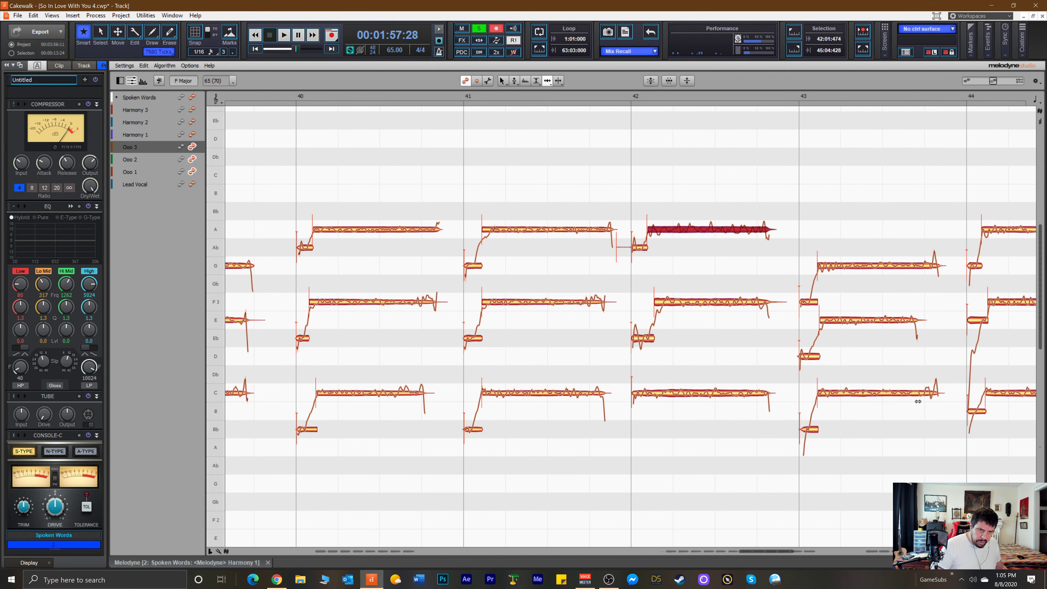
Align the C3, E3 and G3 onset notes of the three Ooo tracks with the start of bar 45.
click(974, 412)
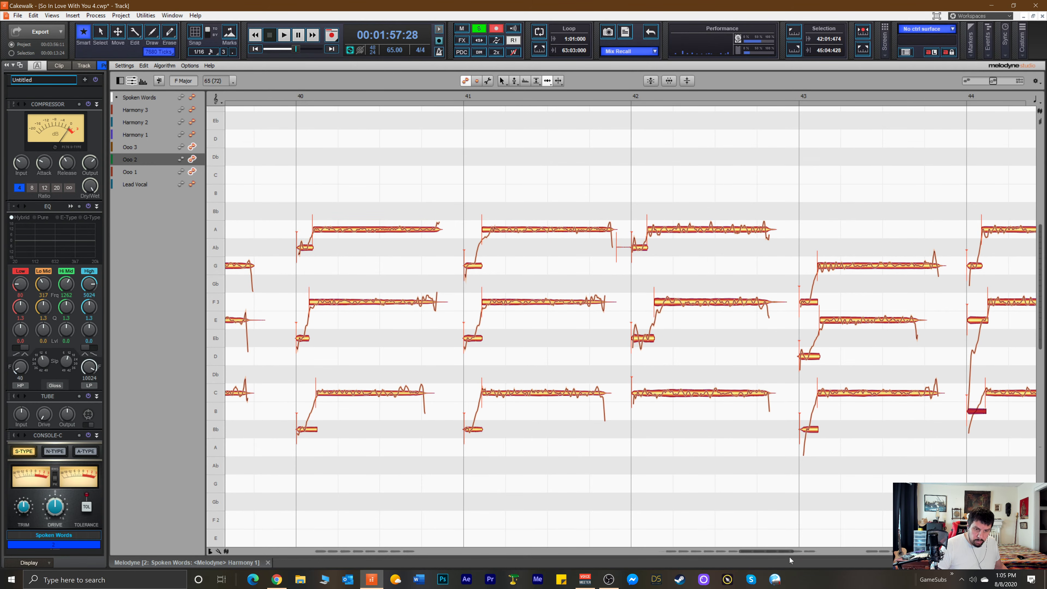
drag(776, 552, 803, 553)
click(781, 394)
drag(781, 396, 778, 397)
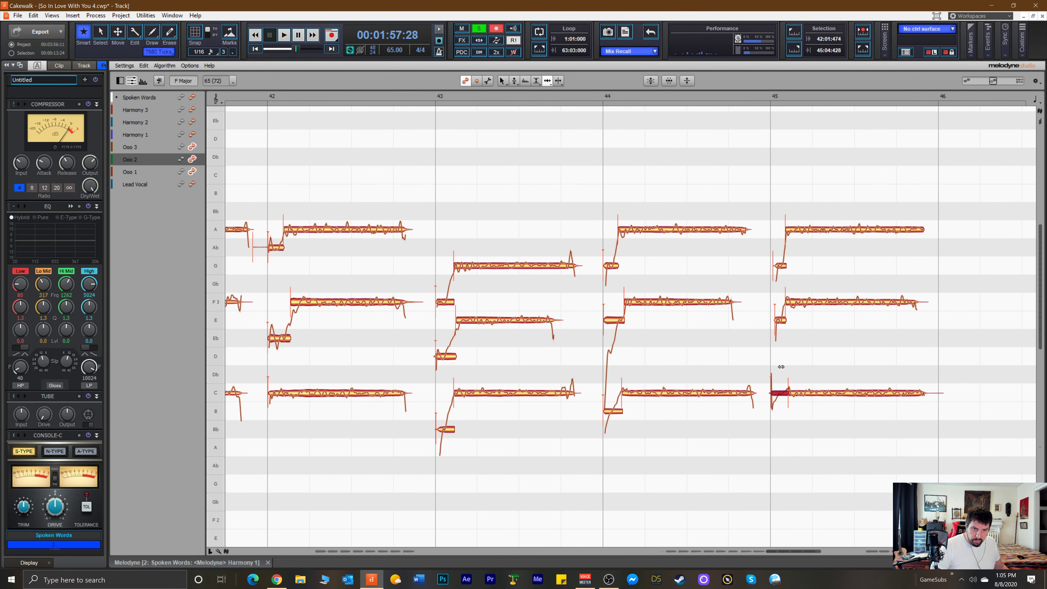
click(779, 320)
drag(779, 321, 777, 321)
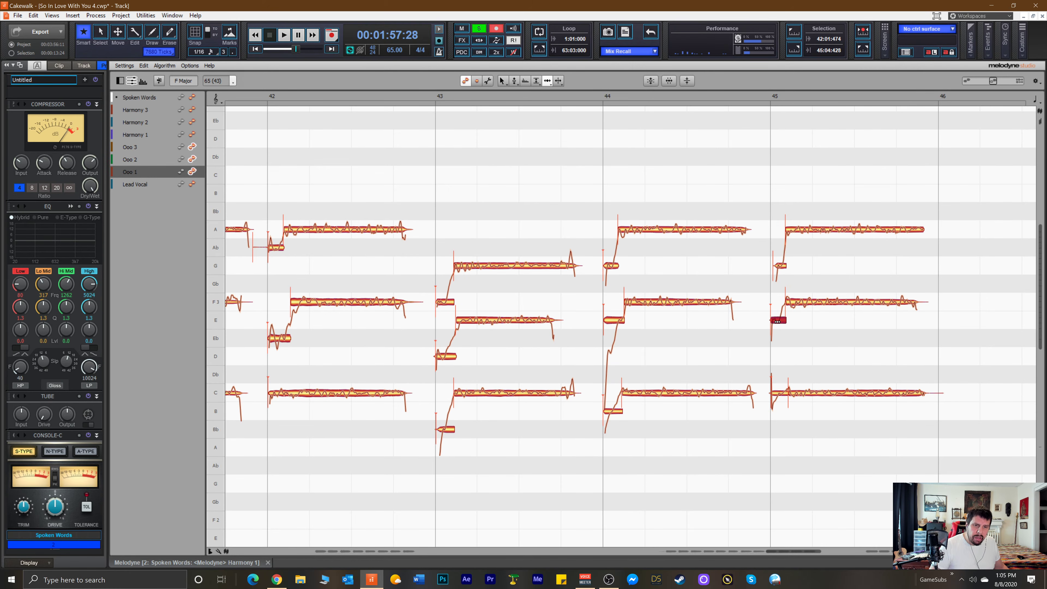
click(778, 266)
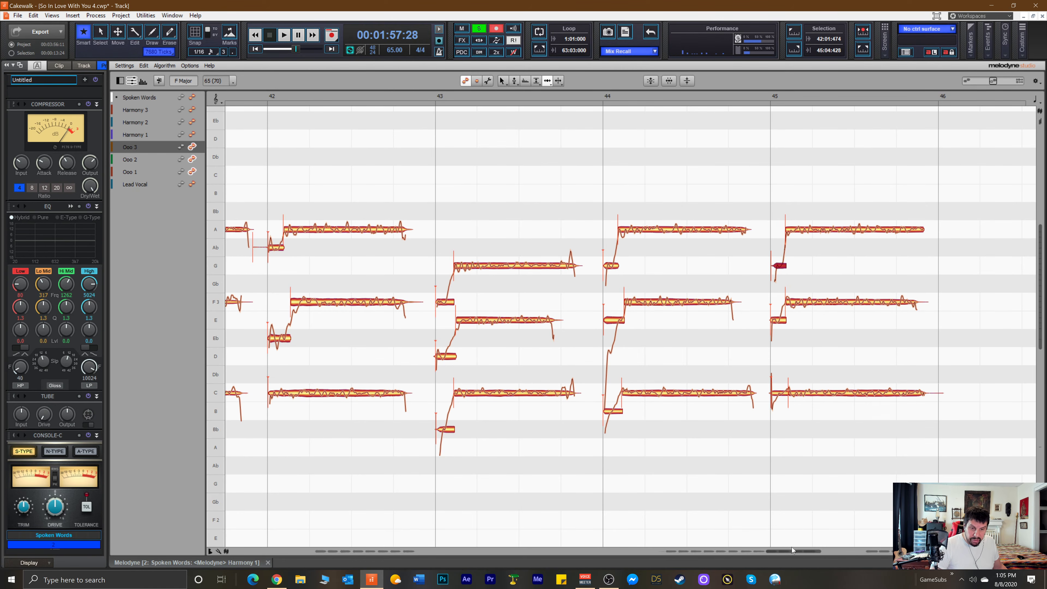
Move the Eb3 and G3 onset notes to the start of bar 50.
drag(792, 550, 843, 541)
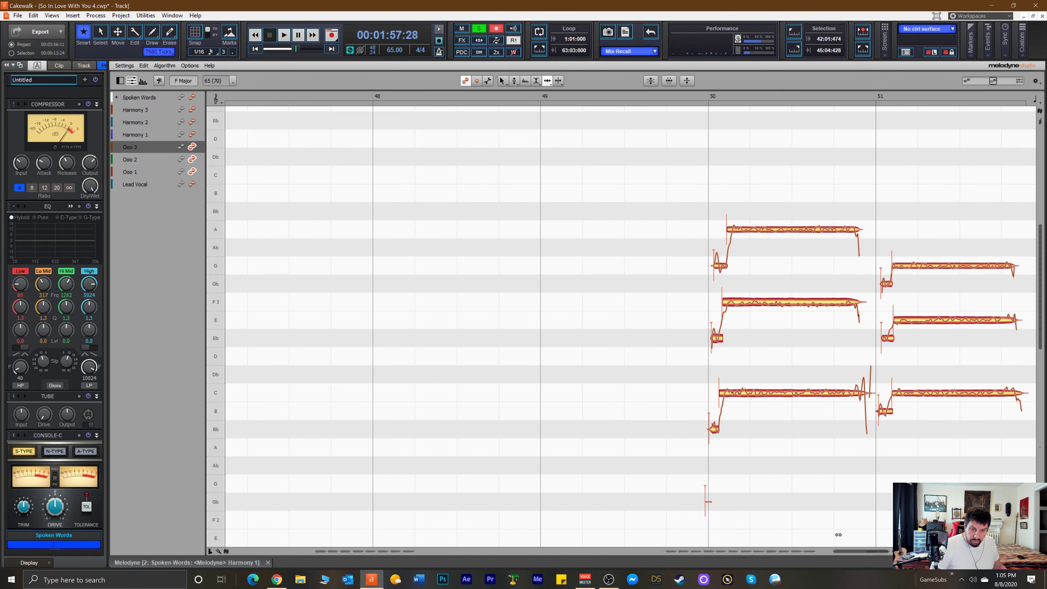
click(716, 335)
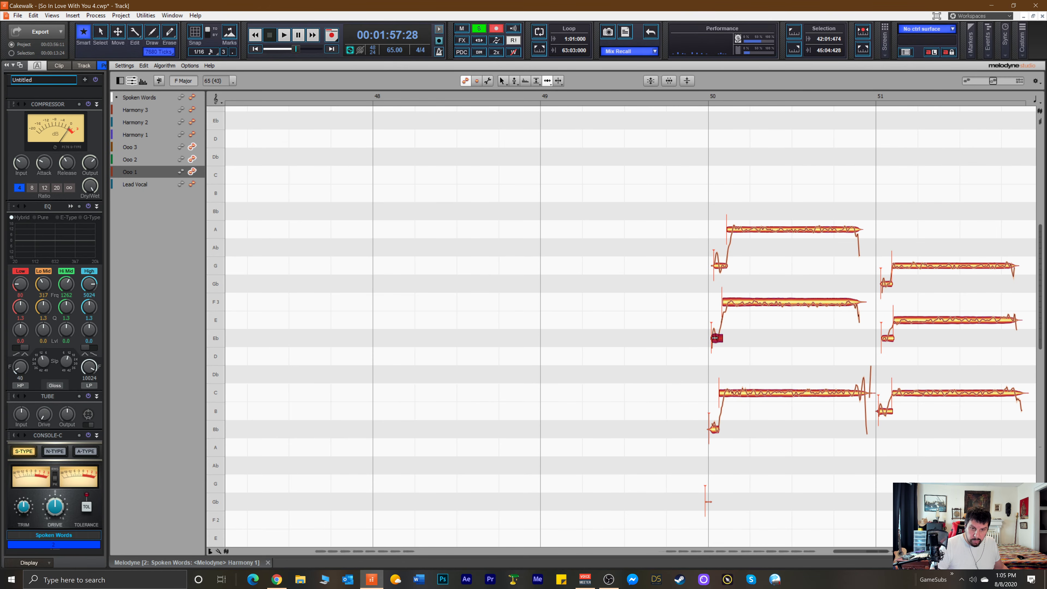
click(718, 267)
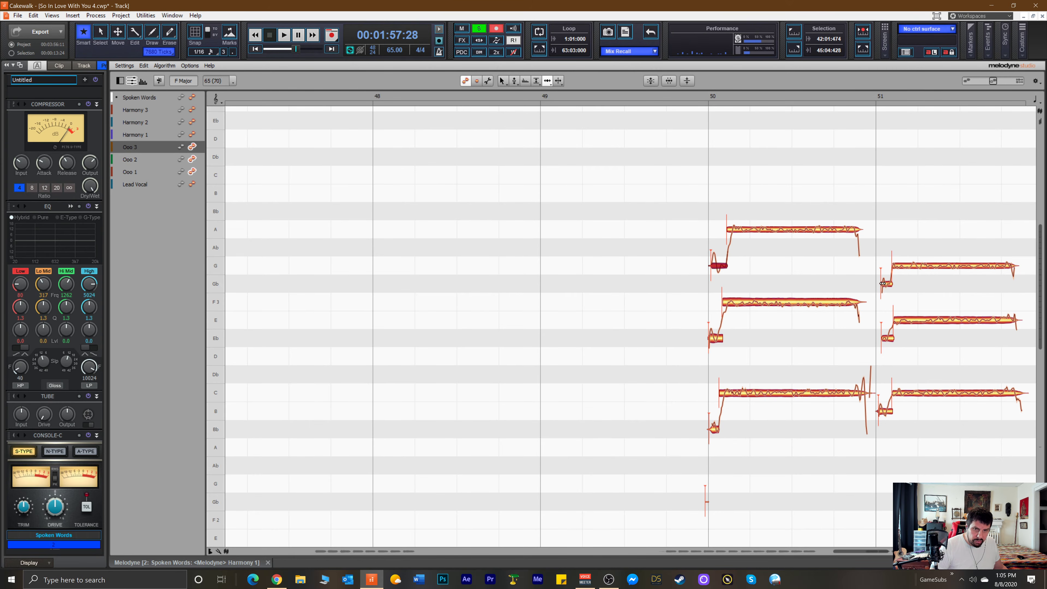
Align the Gb3, Eb3 and B2 onset notes with the start of bar 51 and shift the sustained E3 note slightly earlier.
drag(886, 284, 881, 284)
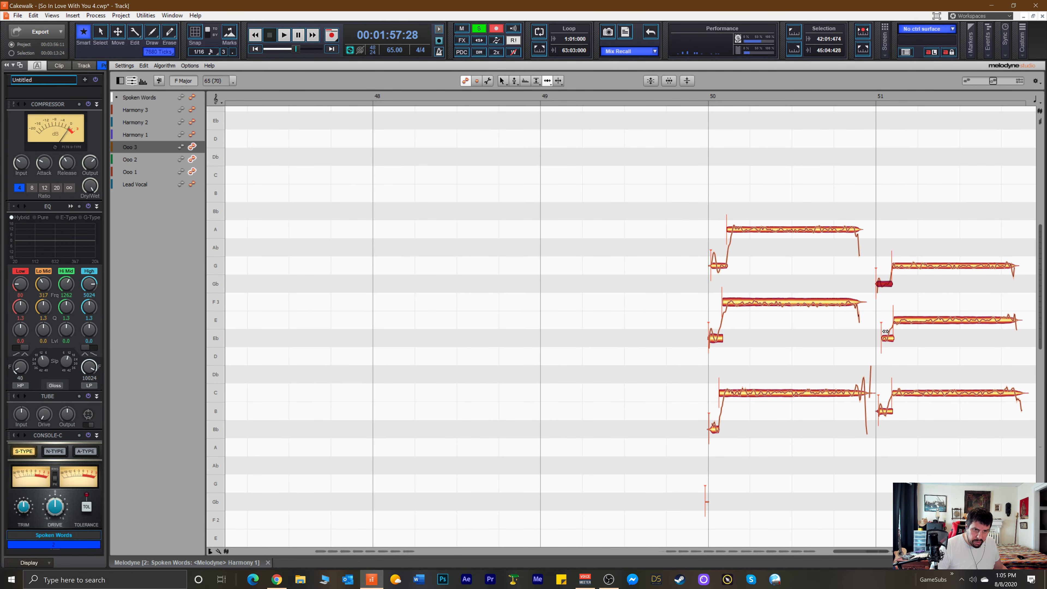
drag(886, 338, 880, 339)
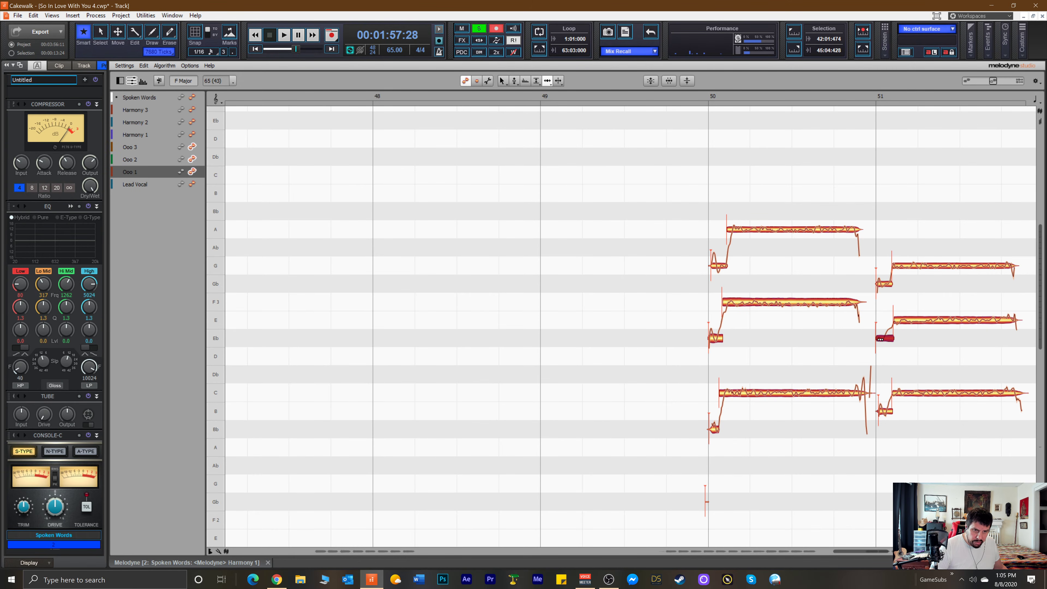
click(900, 324)
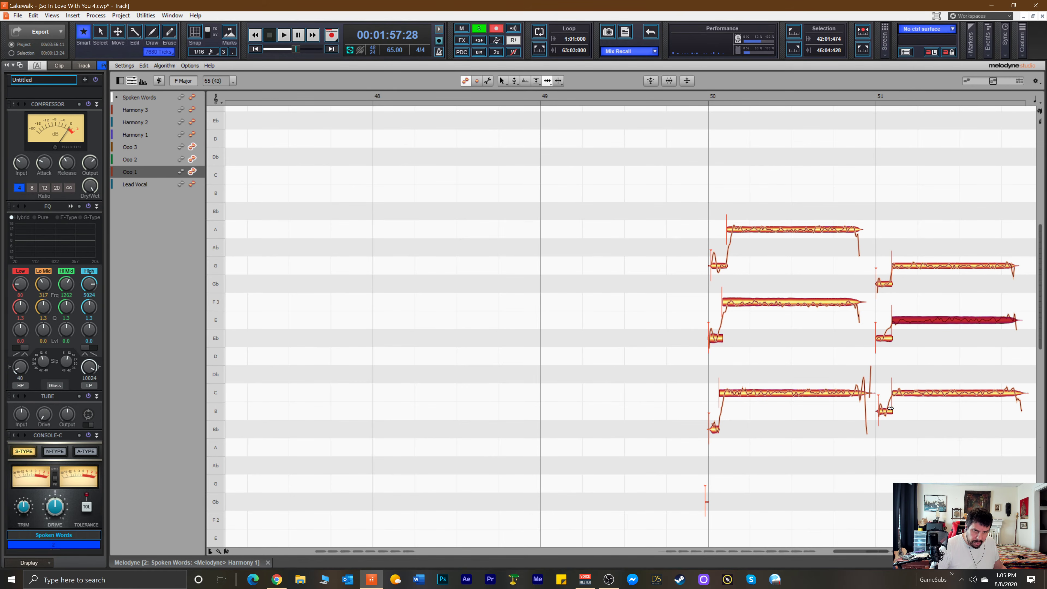
drag(881, 411, 882, 412)
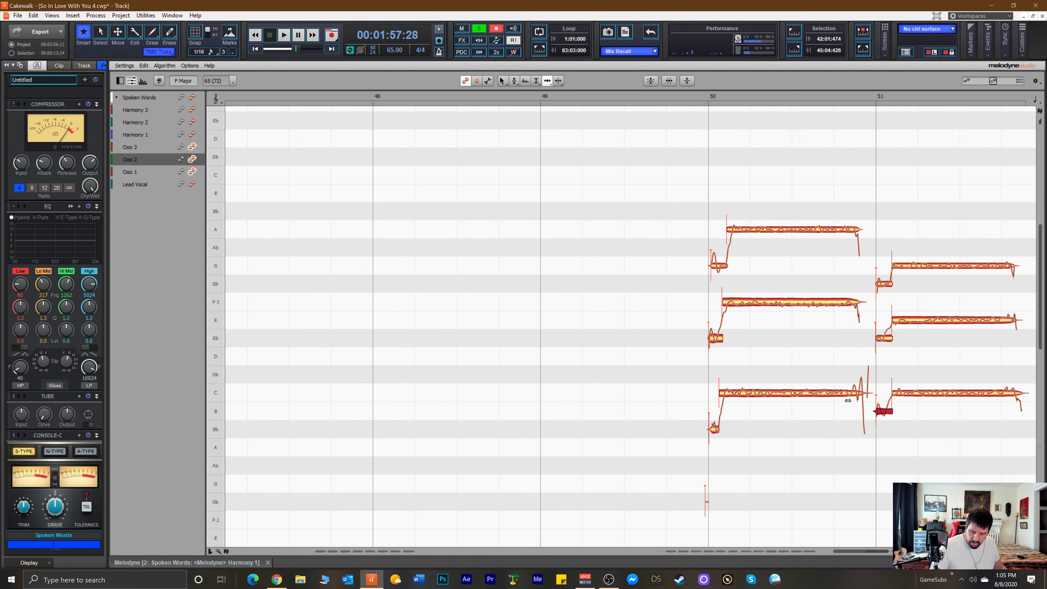
Separate the tail of the sustained C3 note at the end of bar 50 and shorten the main note slightly.
key(F6)
click(865, 393)
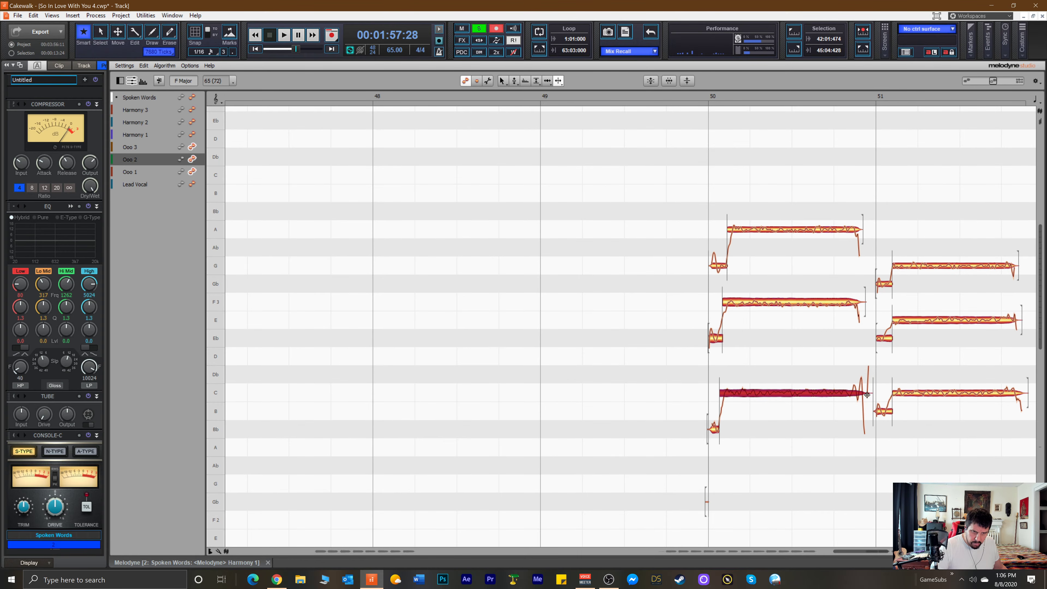
double_click(866, 395)
right_click(843, 436)
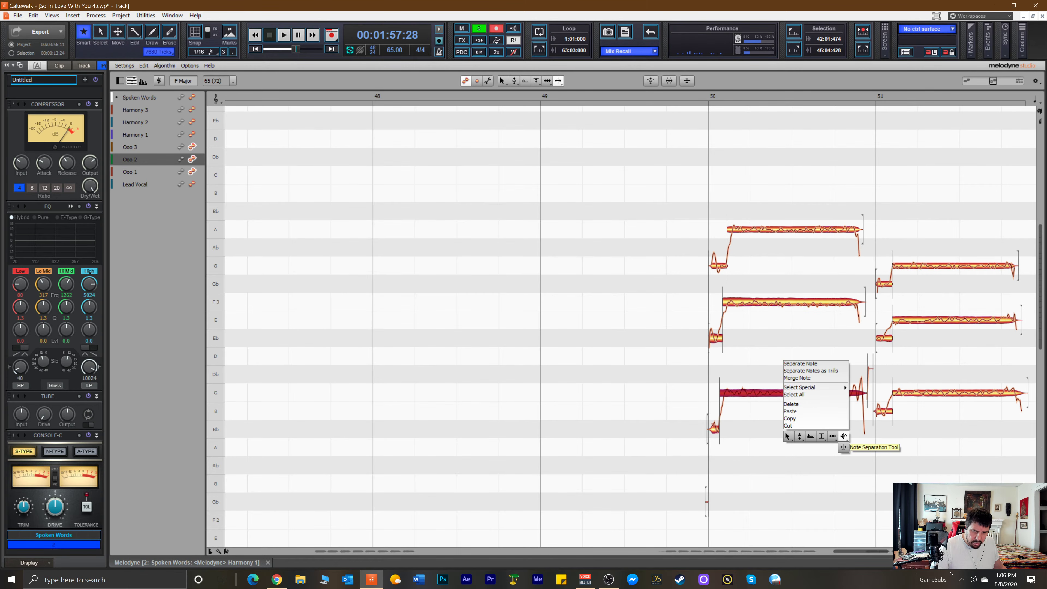
click(833, 437)
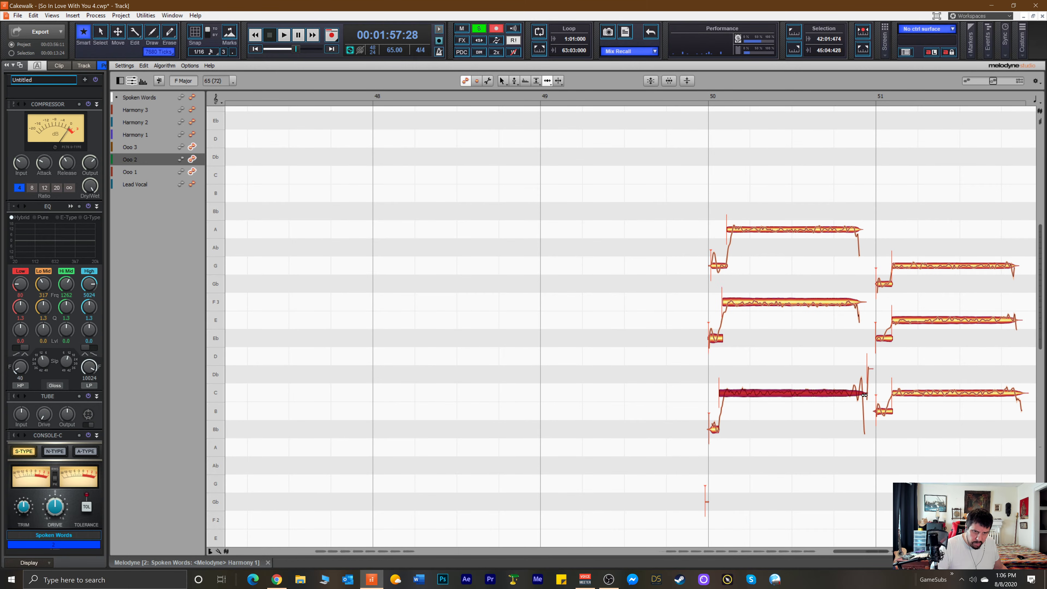
drag(862, 395, 861, 397)
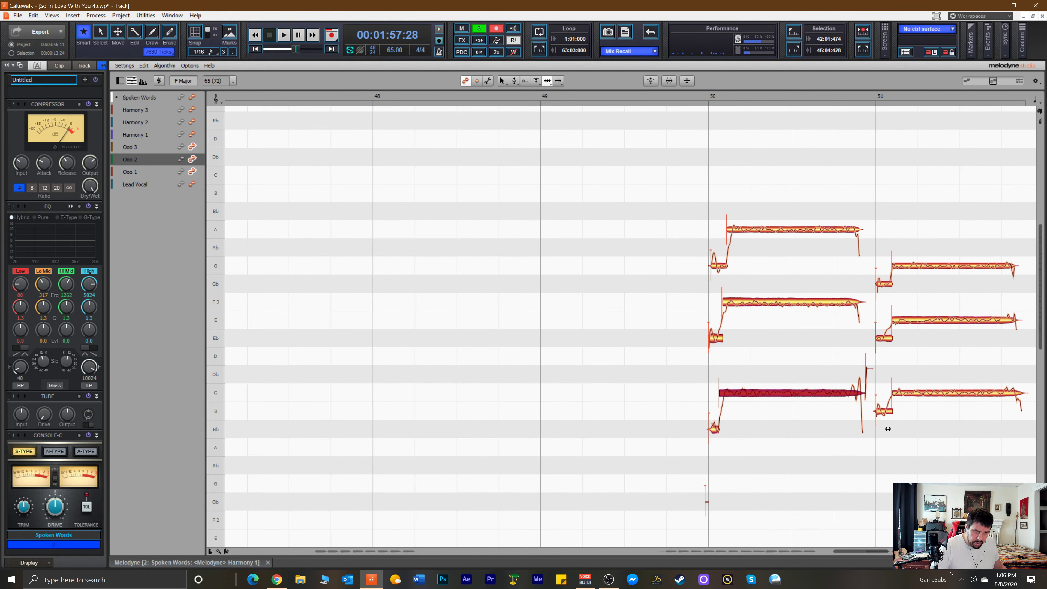
Extend the ends of the sustained E3 and G3 notes in bar 51 to match the C3 note.
drag(1012, 326, 1022, 323)
drag(1013, 280, 1024, 277)
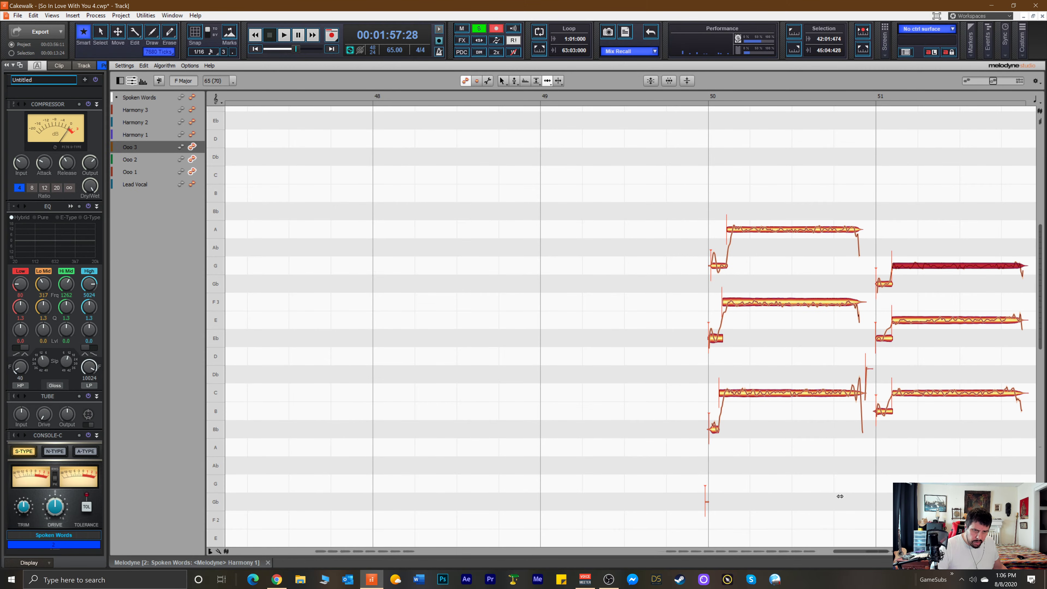
Align the G3, E3 and B2 onset notes with the start of bar 52.
drag(848, 551, 861, 551)
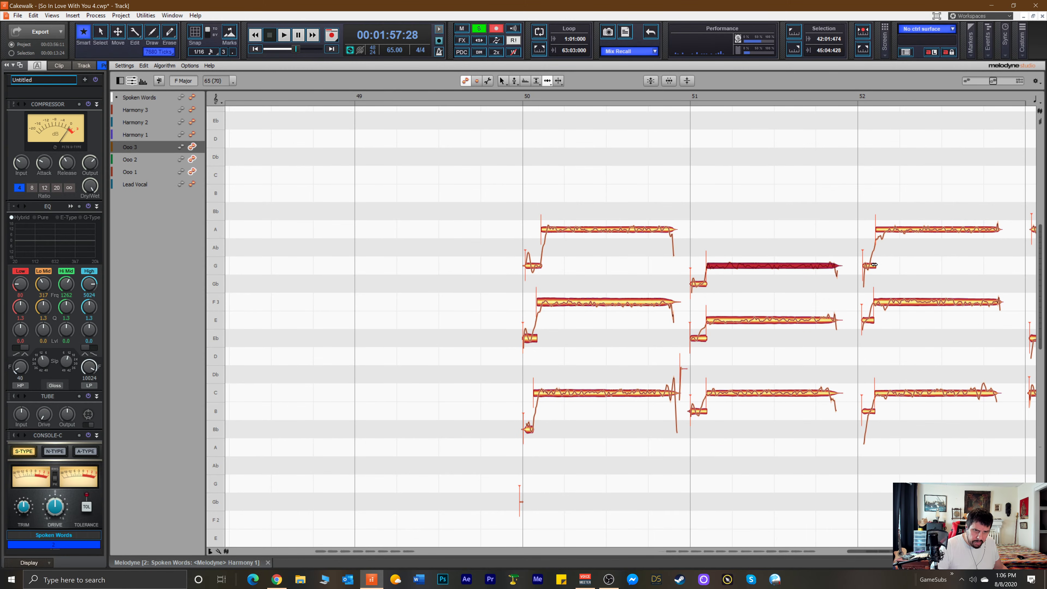
drag(870, 266, 866, 270)
drag(865, 322, 863, 326)
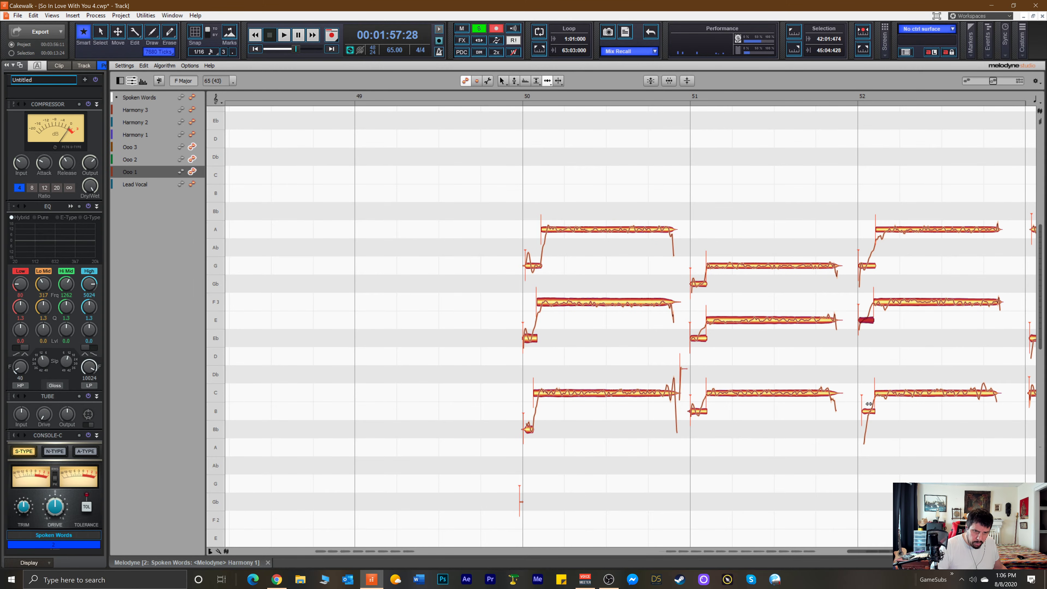
drag(867, 411, 859, 412)
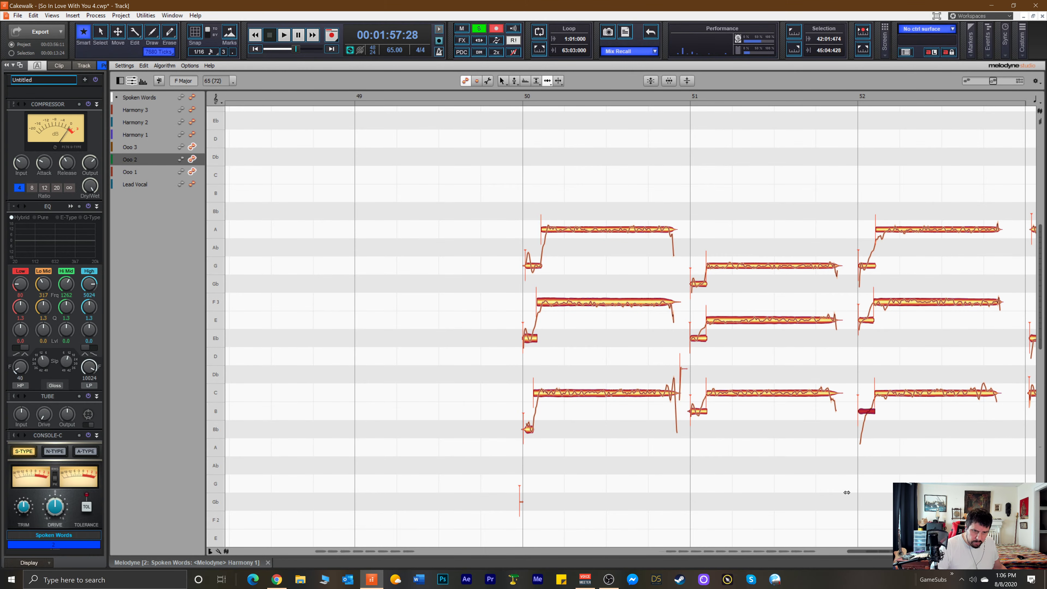
Move the C3, Eb3 and A3 onset notes to the start of bar 53.
drag(862, 553, 877, 553)
click(830, 394)
drag(830, 397, 828, 398)
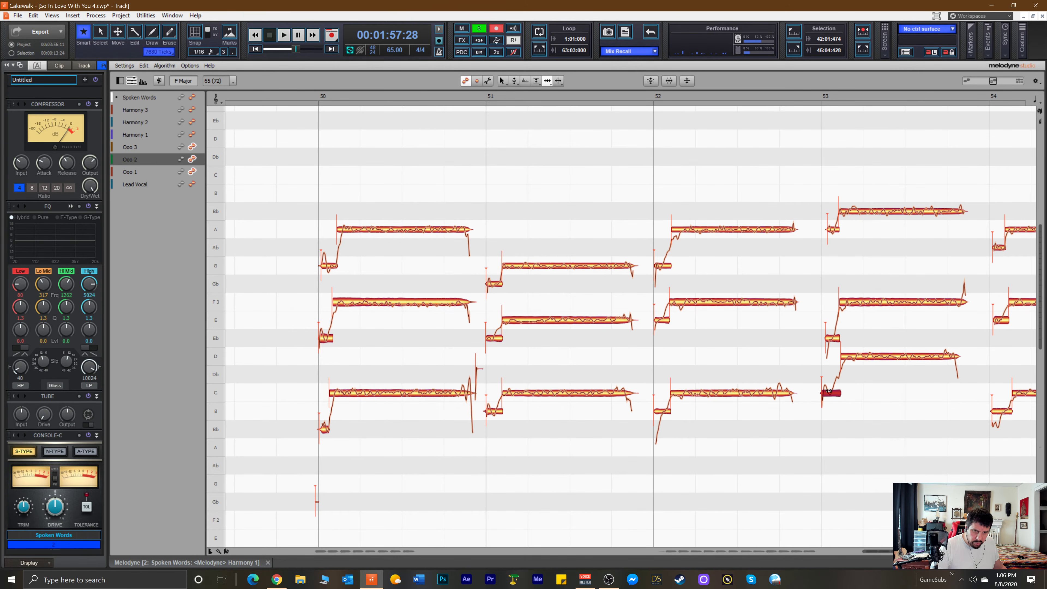
drag(828, 343, 826, 342)
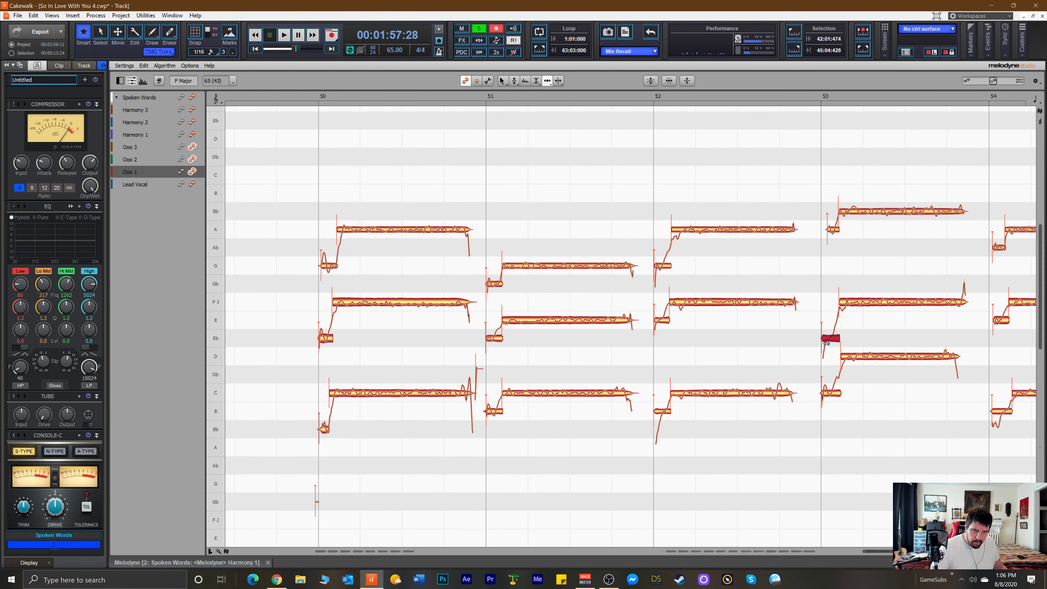
click(826, 231)
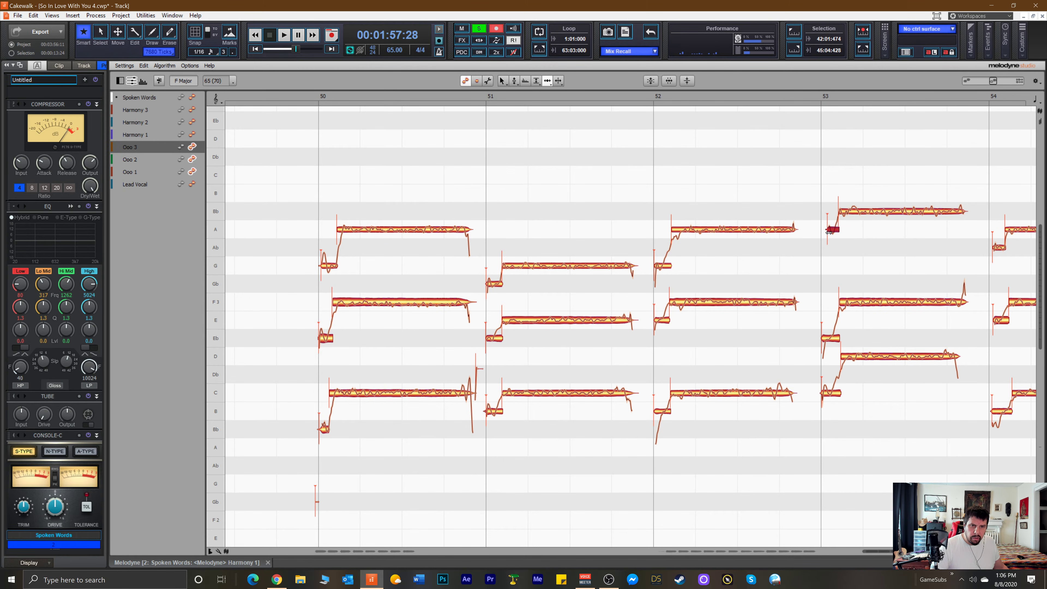
drag(826, 233, 823, 233)
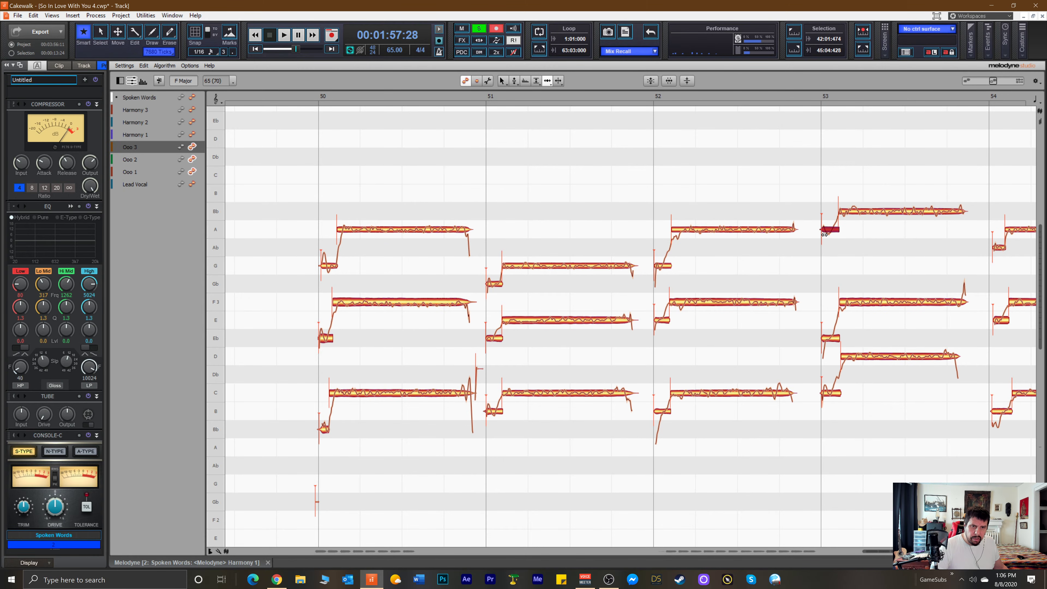
Align the E3, Ab3 and B2 onset notes with the start of bar 54.
click(997, 324)
drag(997, 324, 997, 324)
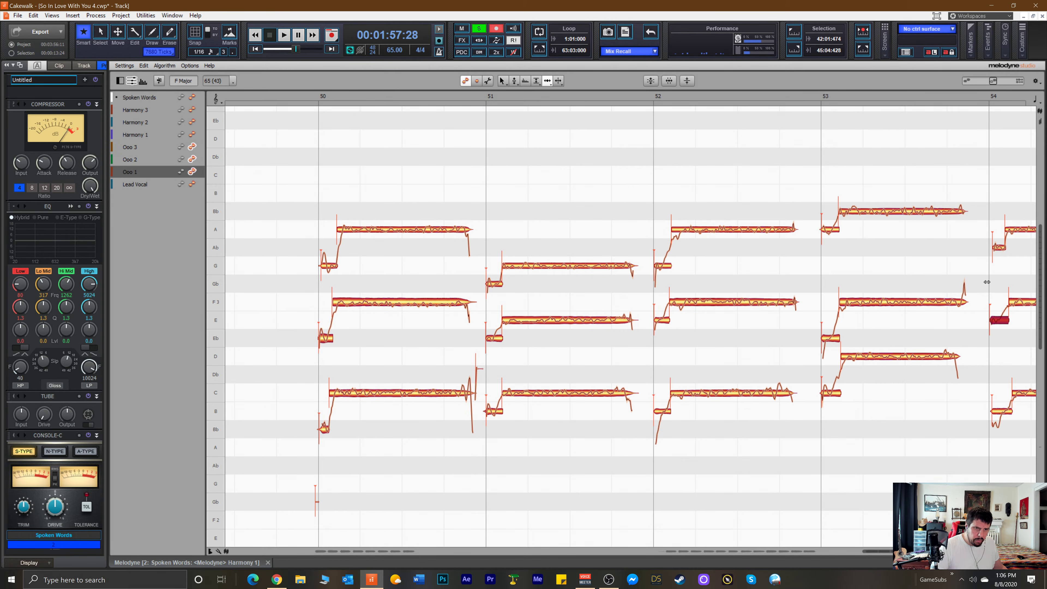
click(997, 249)
drag(996, 251, 996, 252)
click(999, 411)
drag(998, 411, 995, 413)
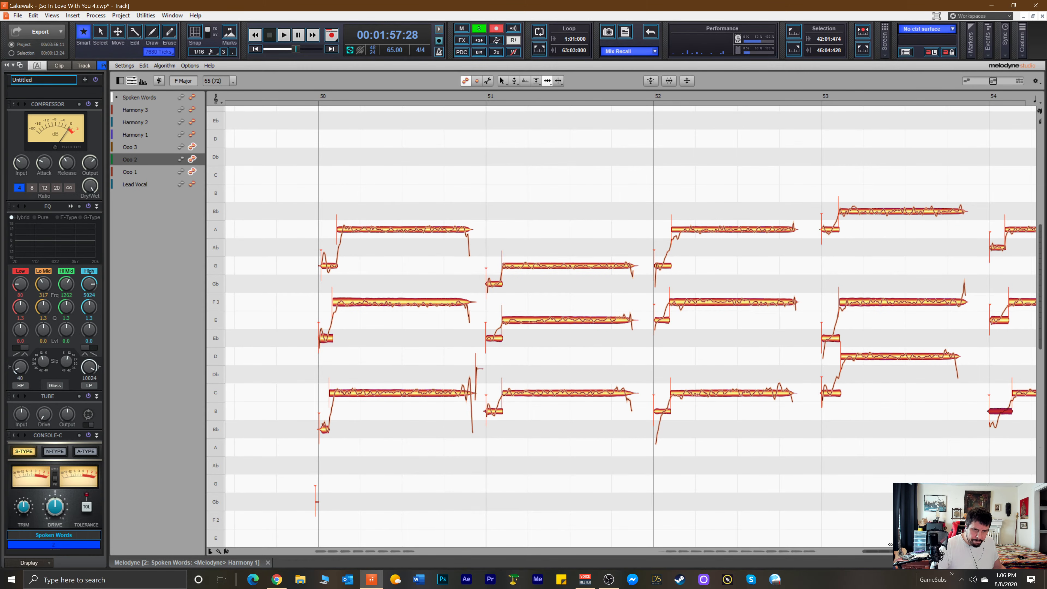
Move the B2 and Eb3 onset notes of Ooo 2 and Ooo 1 to the start of bar 55.
scroll(890, 543, right, 5)
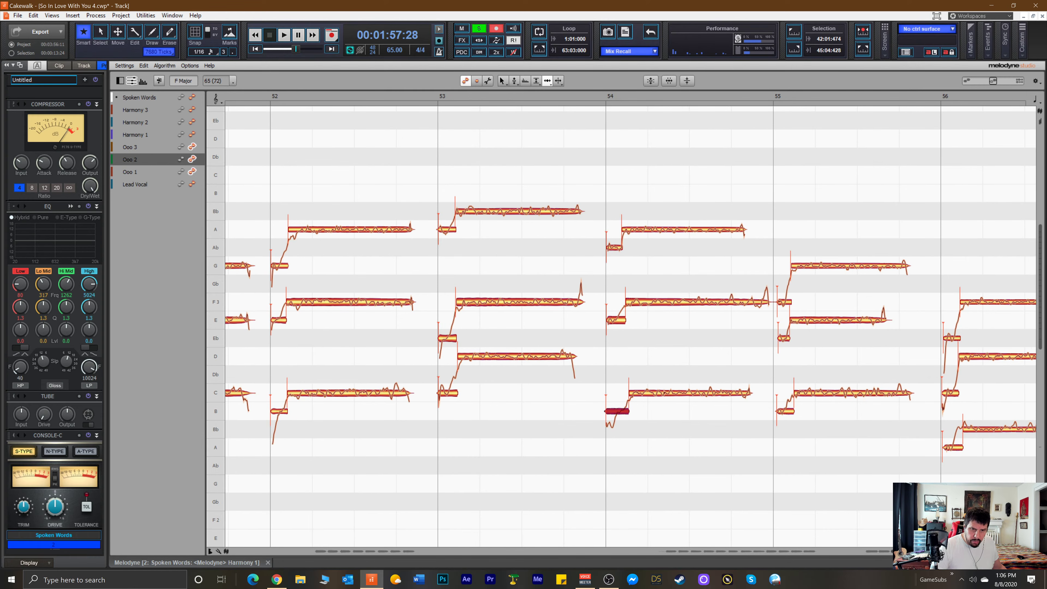
drag(784, 411, 781, 414)
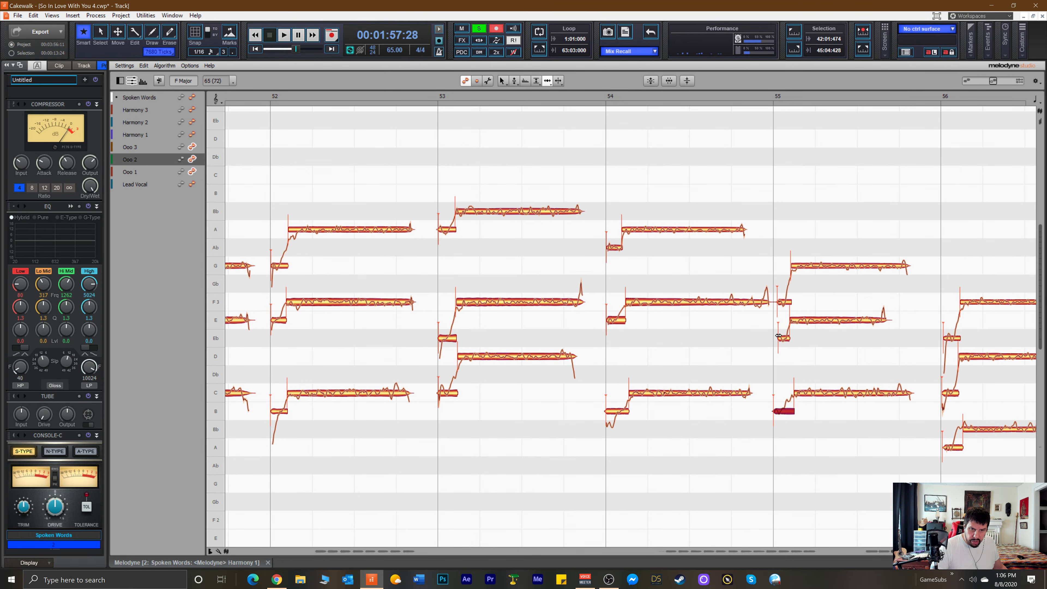
drag(778, 337, 777, 339)
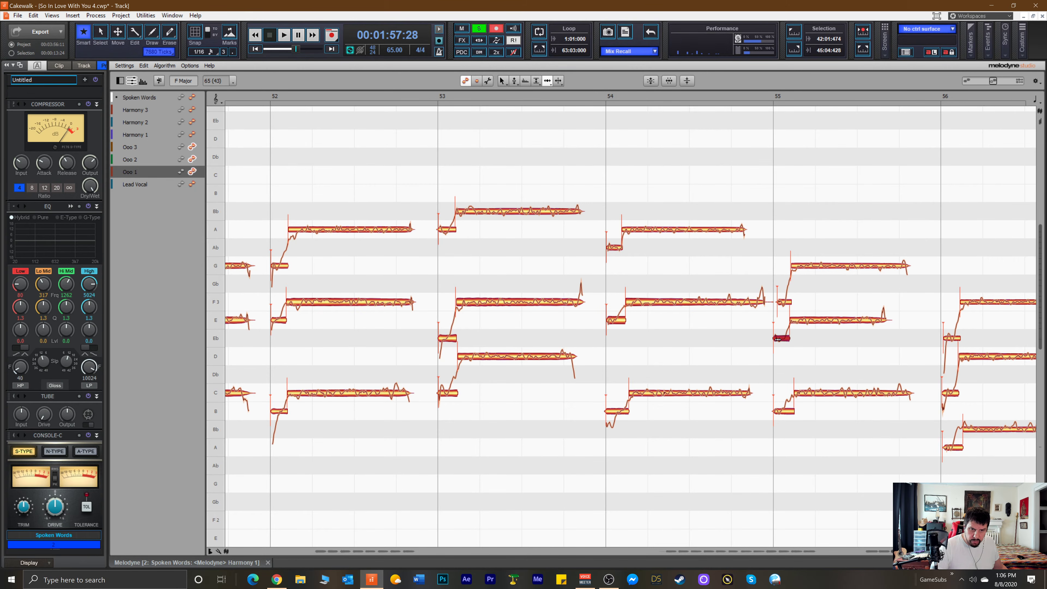
Shorten the long F3 note and lengthen the long A3 note in bar 54 so their ends line up with the C3 note.
click(765, 304)
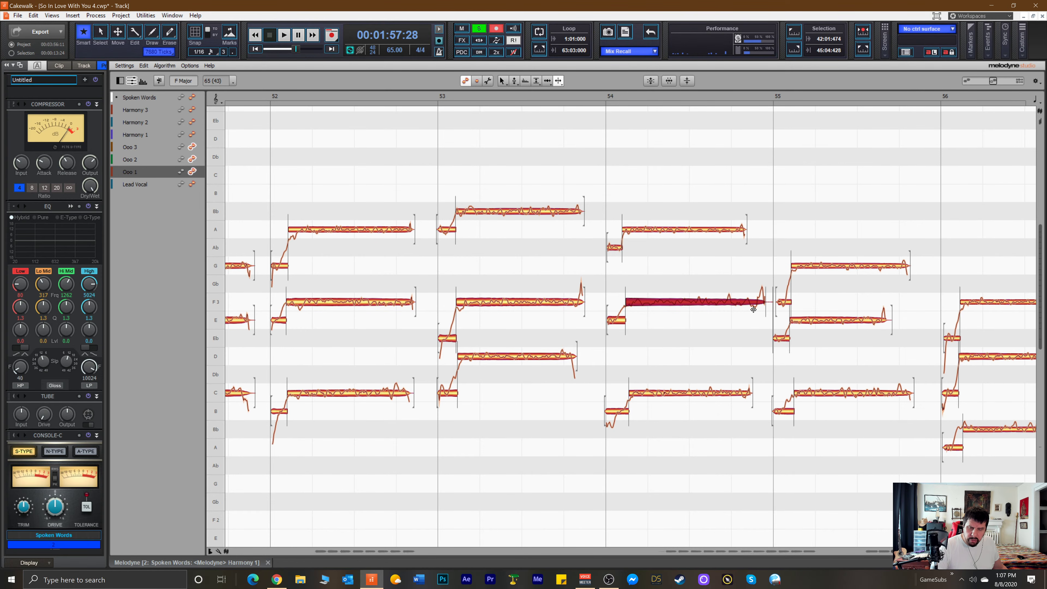
key(F5)
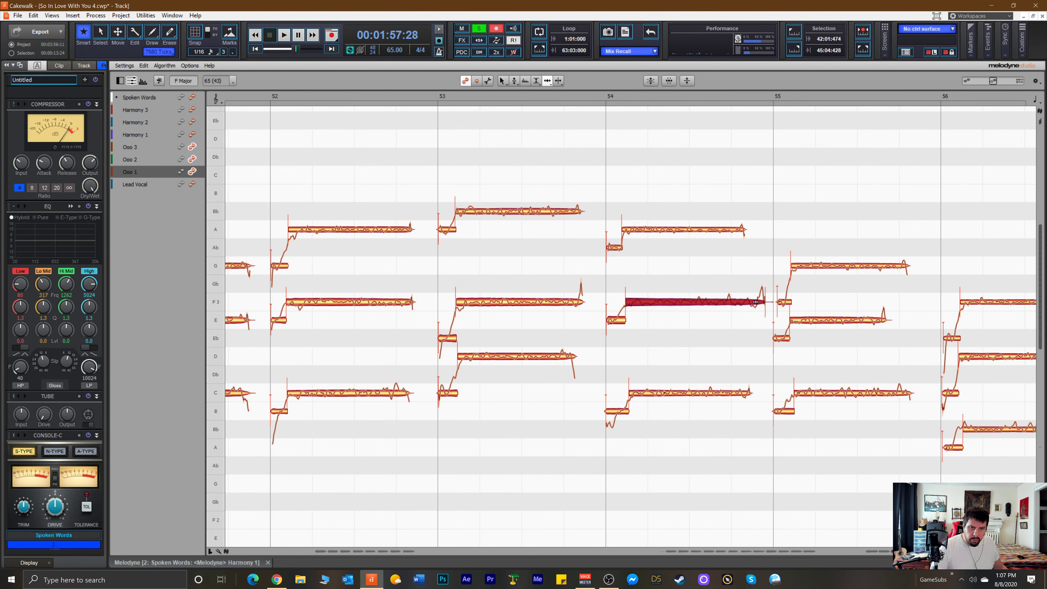
drag(763, 303, 754, 307)
drag(745, 231, 755, 231)
Extend the long E3 note in bar 55 to end with the other voices, and move the F3 onset note to the bar's start.
drag(889, 320, 904, 320)
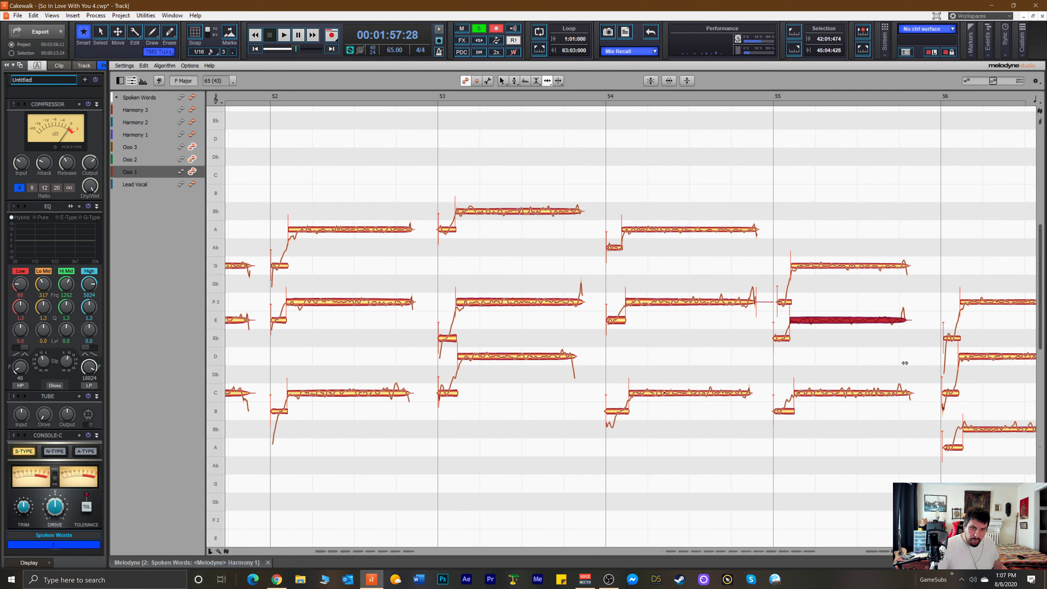
click(781, 302)
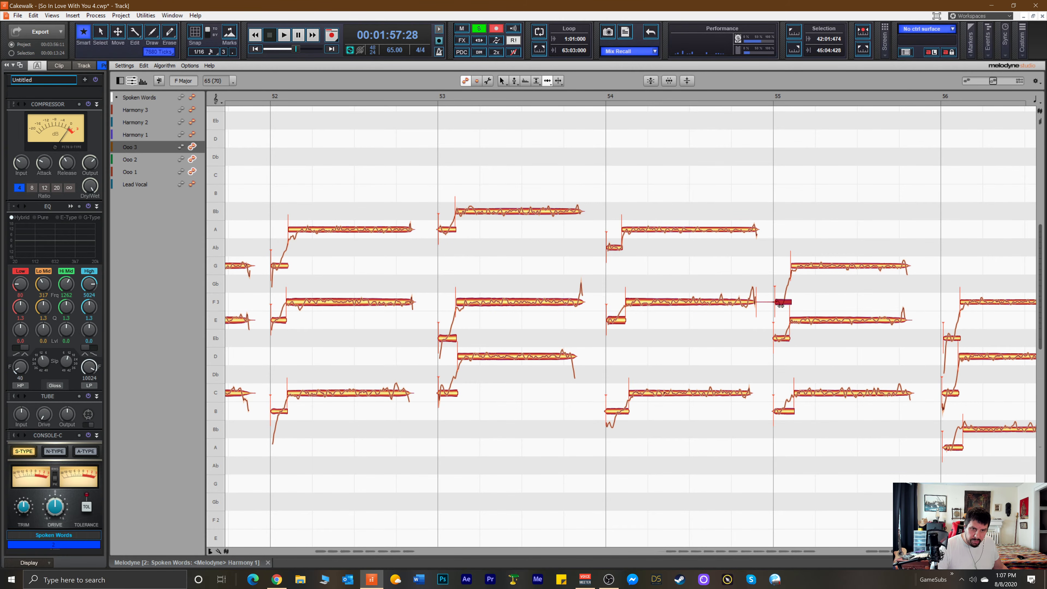
drag(780, 306, 780, 307)
Align the Eb3, A2 and C3 onset notes with the start of bar 56.
click(946, 339)
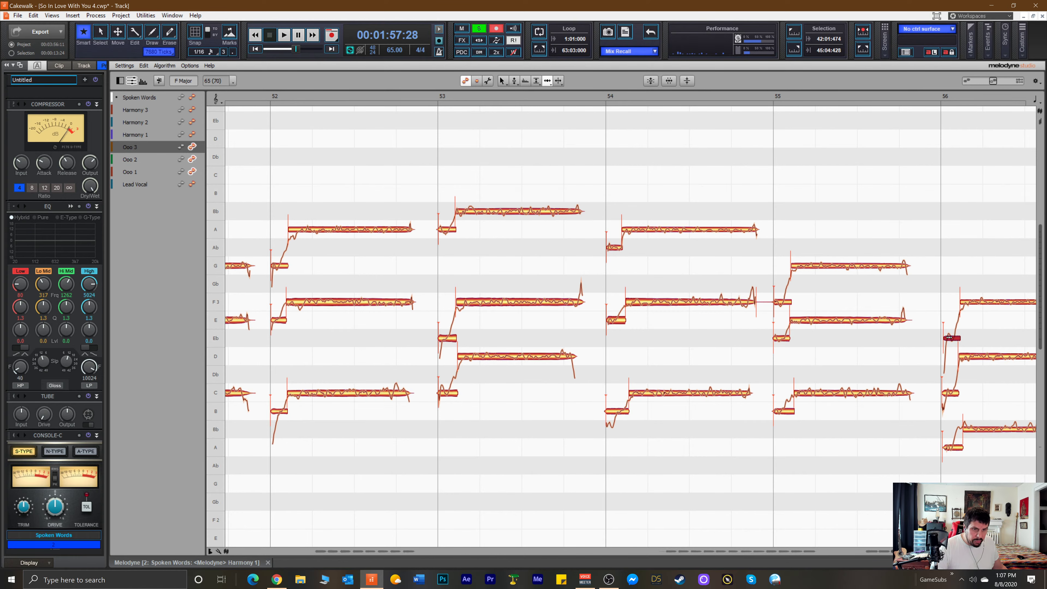
drag(946, 340, 947, 341)
click(949, 446)
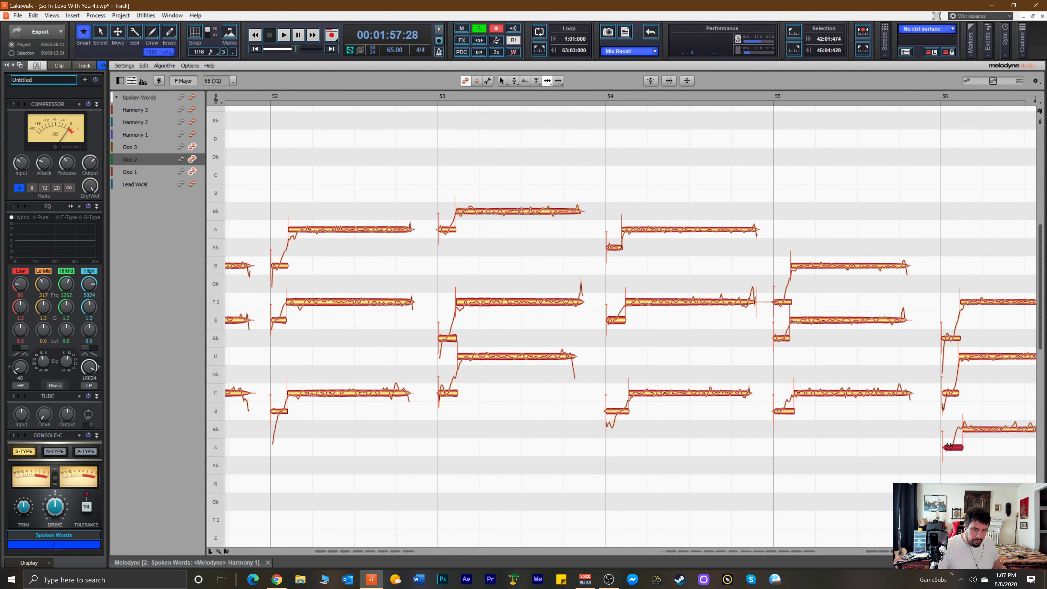
click(945, 395)
drag(944, 396, 946, 397)
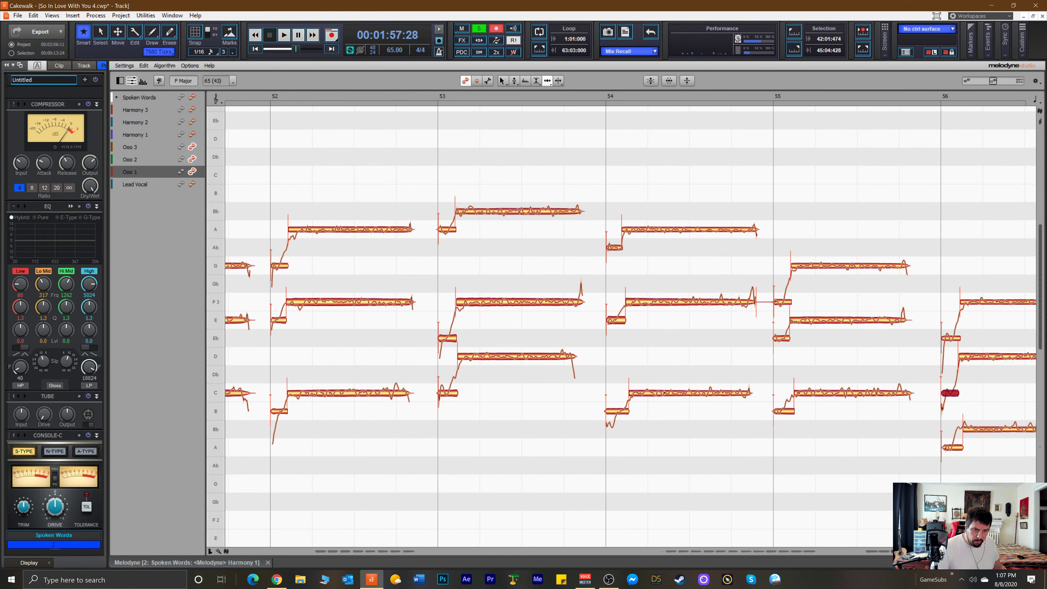
Extend the long F3 note's end in bar 56 to match the other voices, and align the Eb3 and C3 onset notes with bar 57.
scroll(631, 326, right, 5)
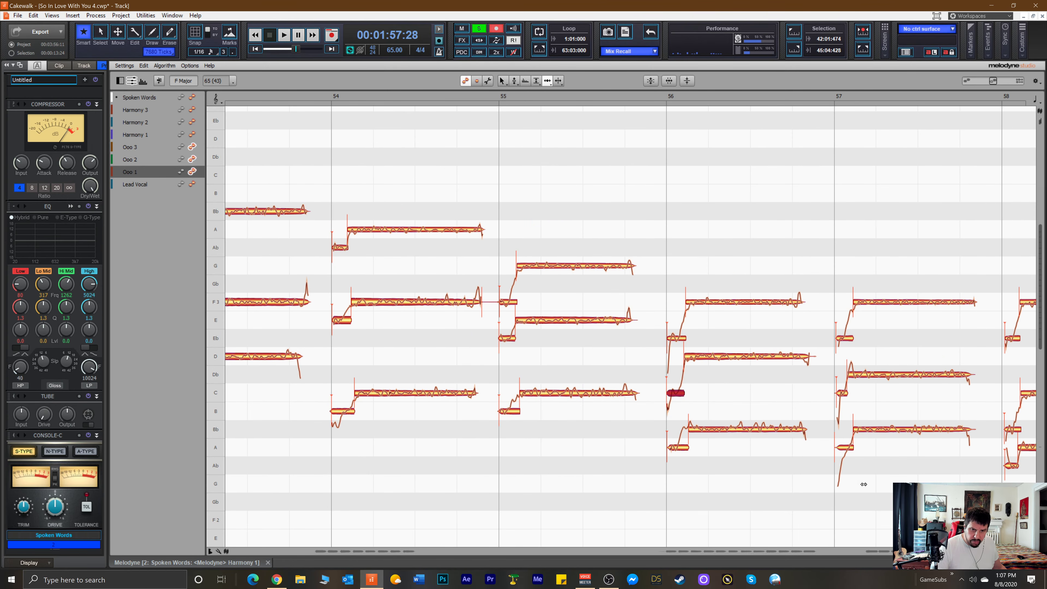
drag(802, 304, 807, 304)
click(844, 338)
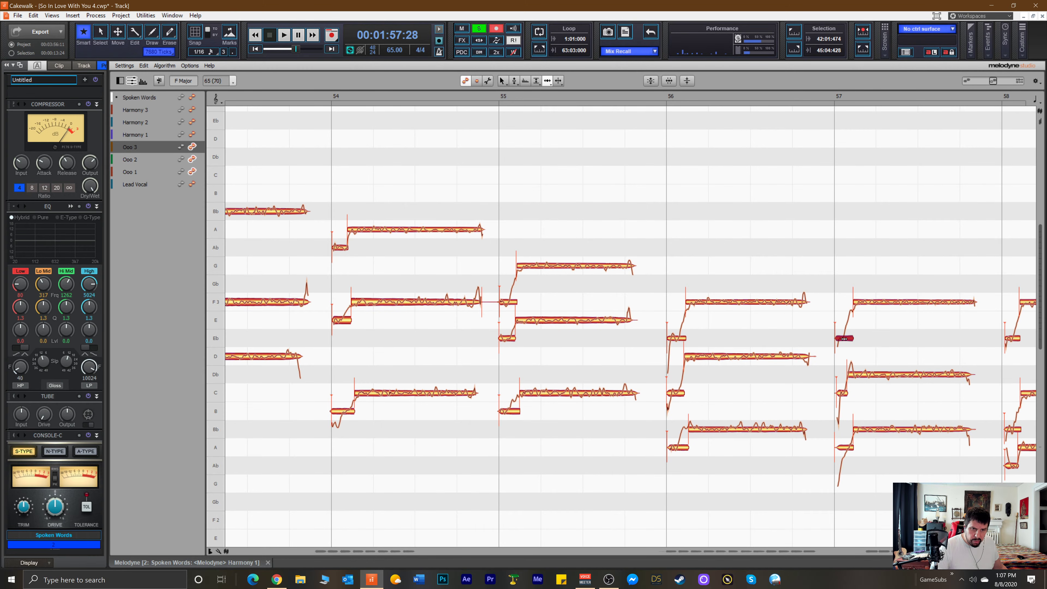
click(840, 394)
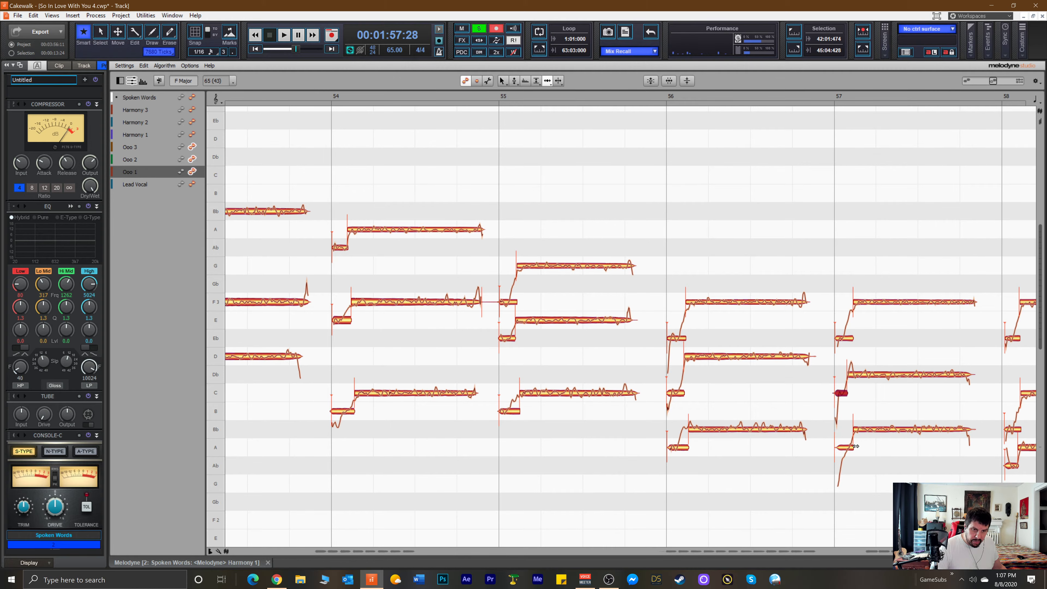
click(970, 375)
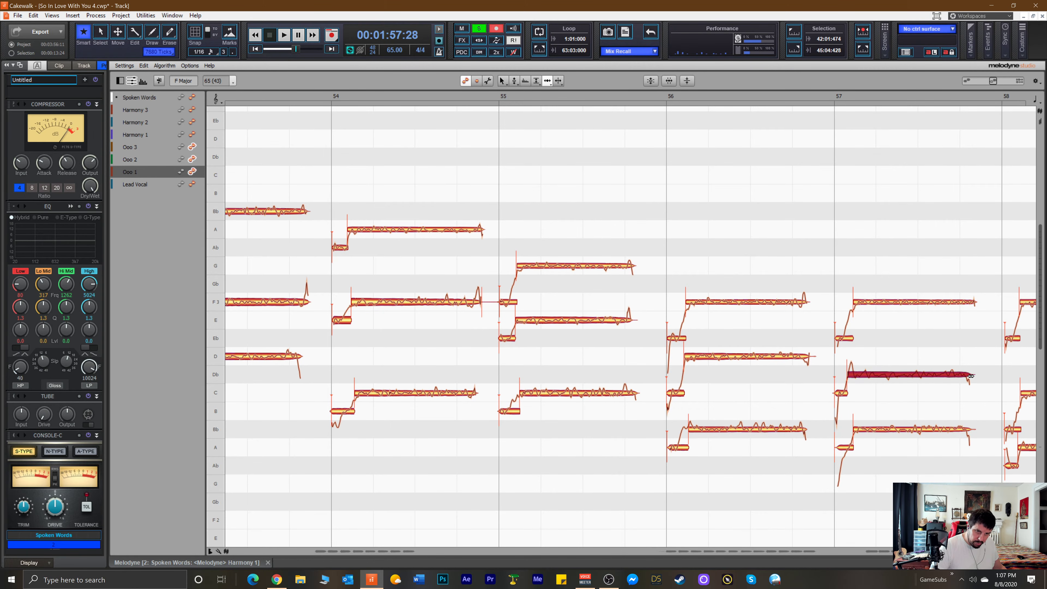
Align the Bb2, Eb3 and Ab2 onset notes with the start of bar 58.
click(1009, 429)
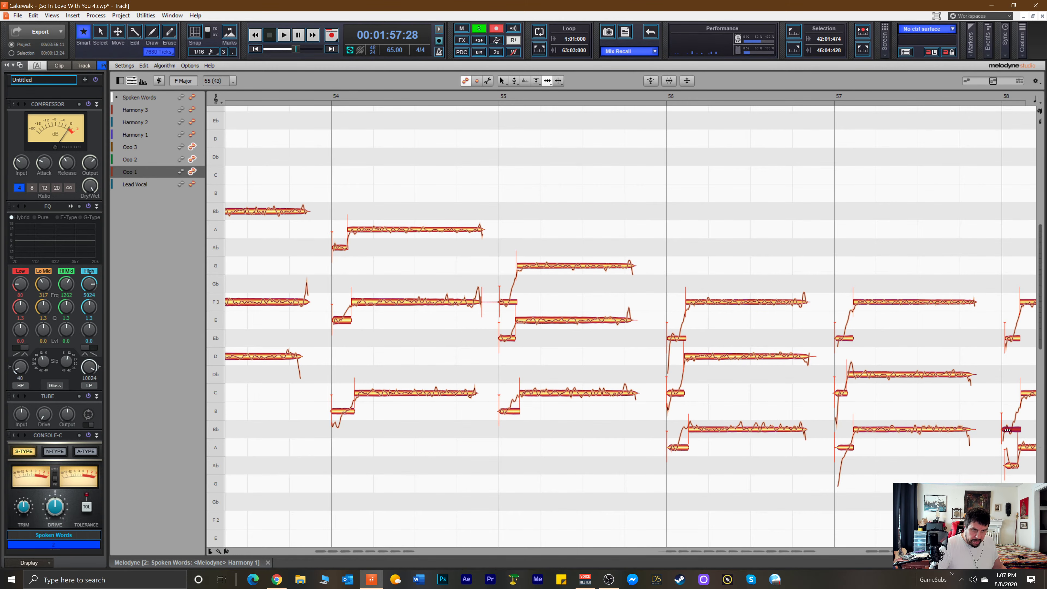
click(1008, 339)
drag(1008, 341, 1007, 341)
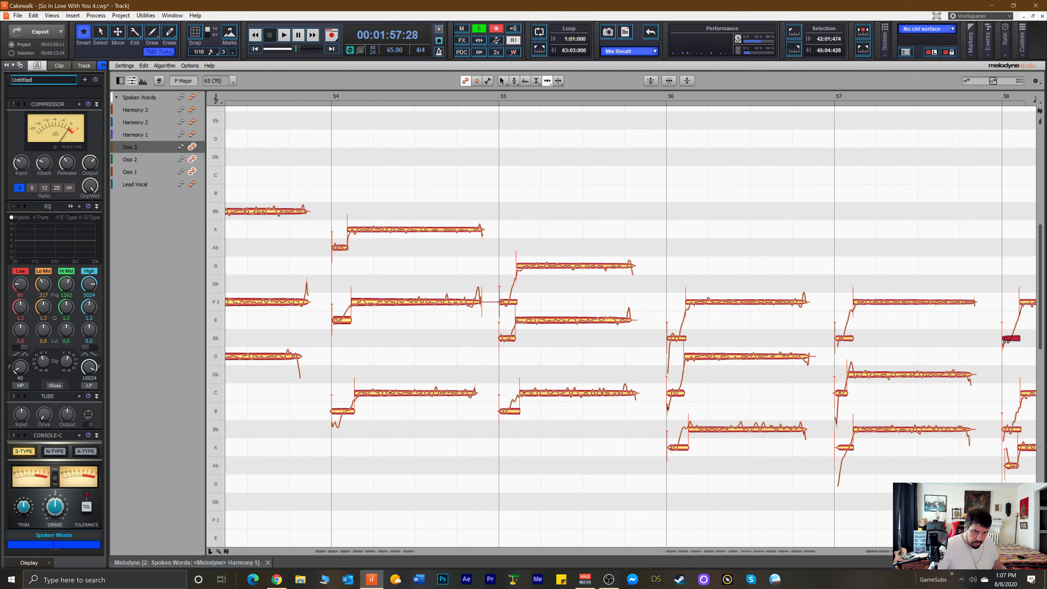
click(1009, 466)
drag(1009, 465, 1008, 465)
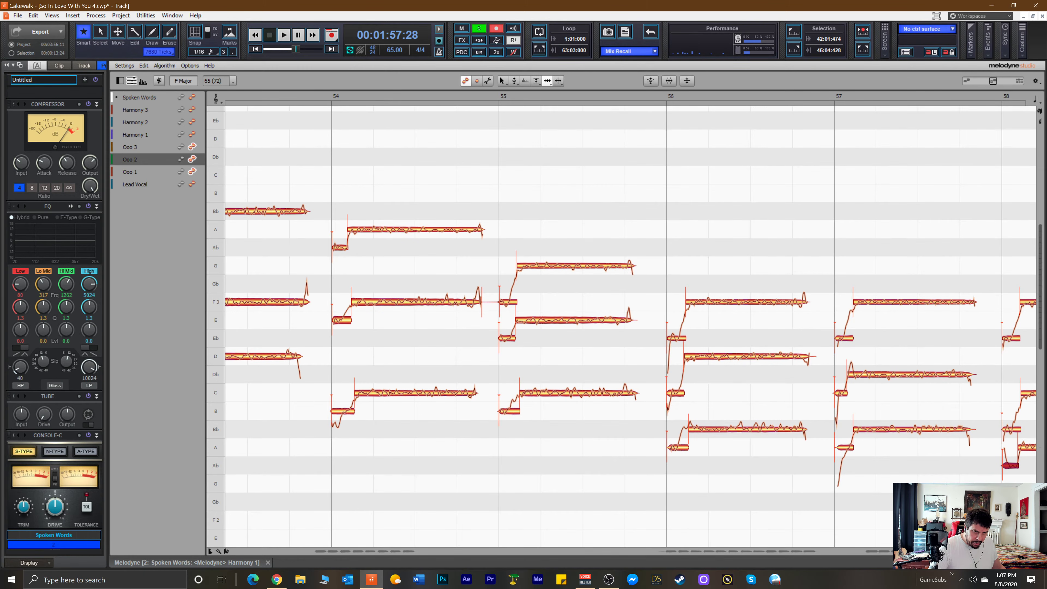
Nudge the end of the long C3 note in bar 58 slightly later, at the start of bar 59.
scroll(931, 397, right, 5)
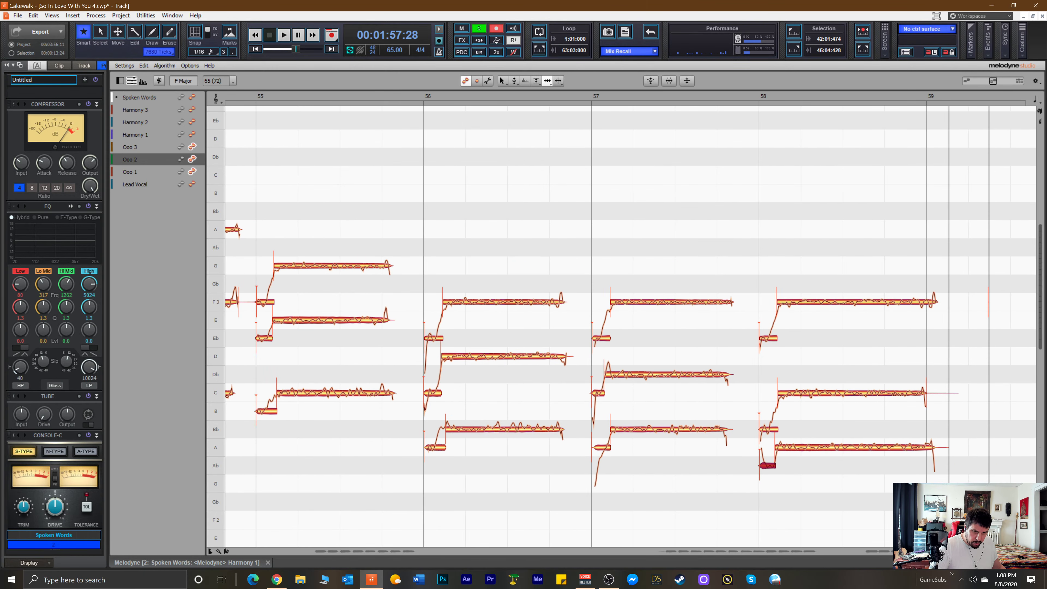
drag(932, 396, 930, 394)
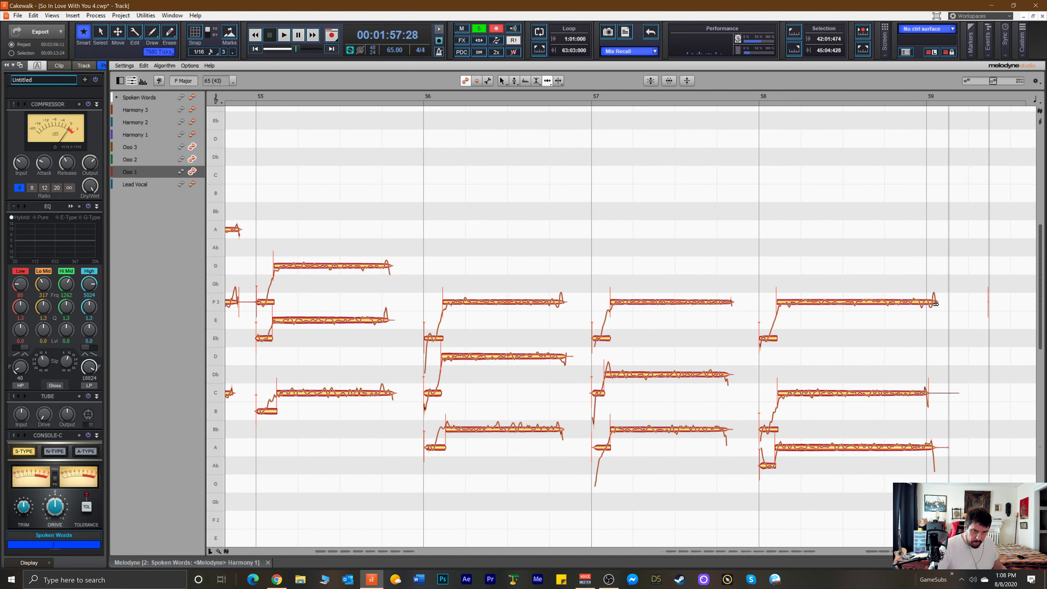
click(976, 289)
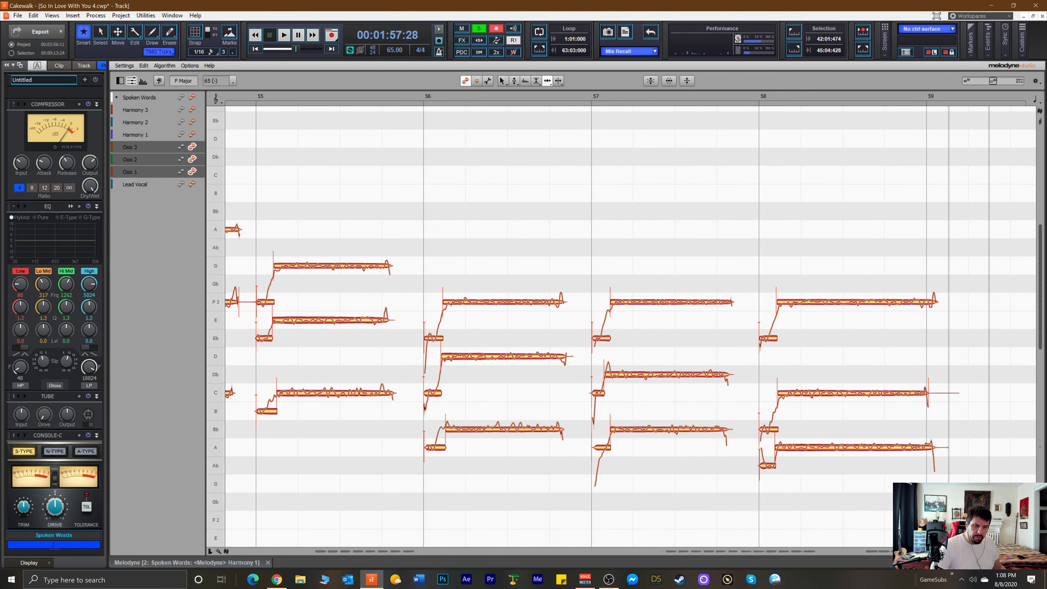
Return to bar 34, extend the Ooo 1 F3 note to end with the A3 note, and fine-tune its start on the bar line.
scroll(590, 326, right, 5)
drag(971, 552, 692, 528)
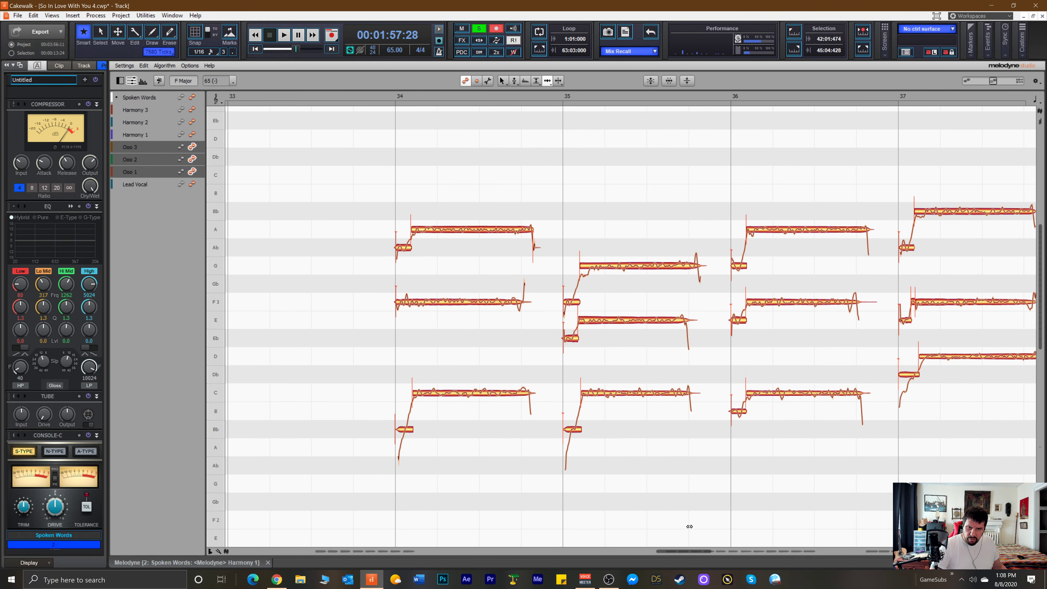
click(519, 302)
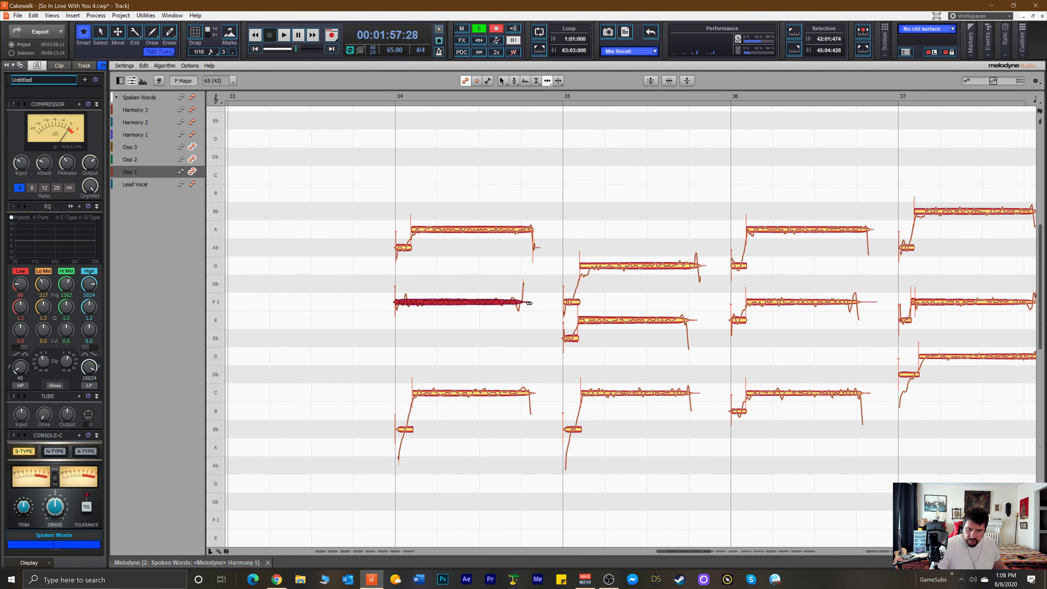
drag(525, 303, 533, 304)
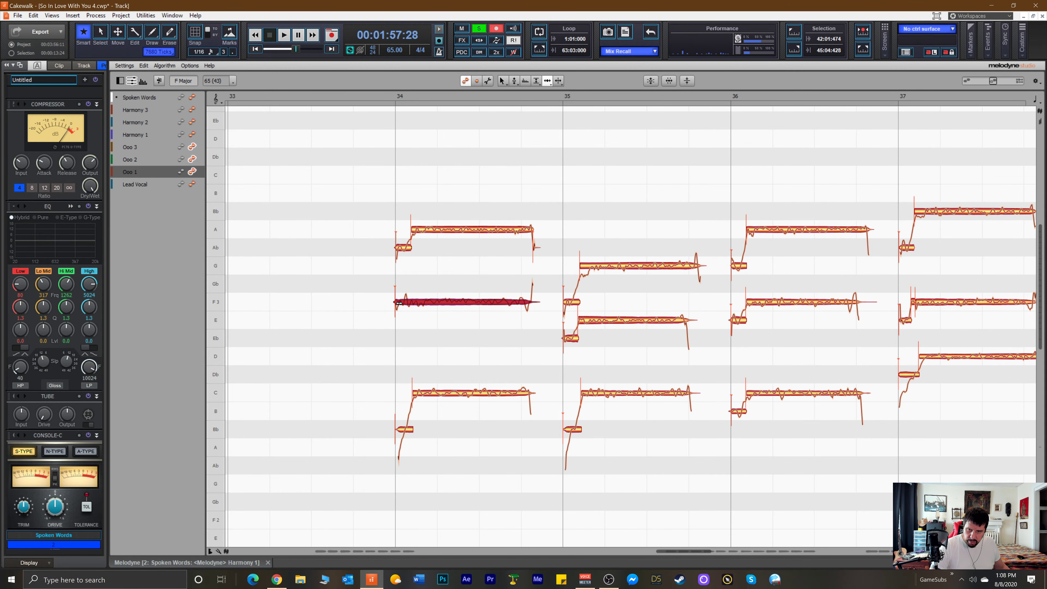
drag(400, 304, 398, 304)
Line up the ends of the long E3 and C3 notes in bar 35 and of the F3 and A3 notes in bar 36.
drag(691, 320, 700, 321)
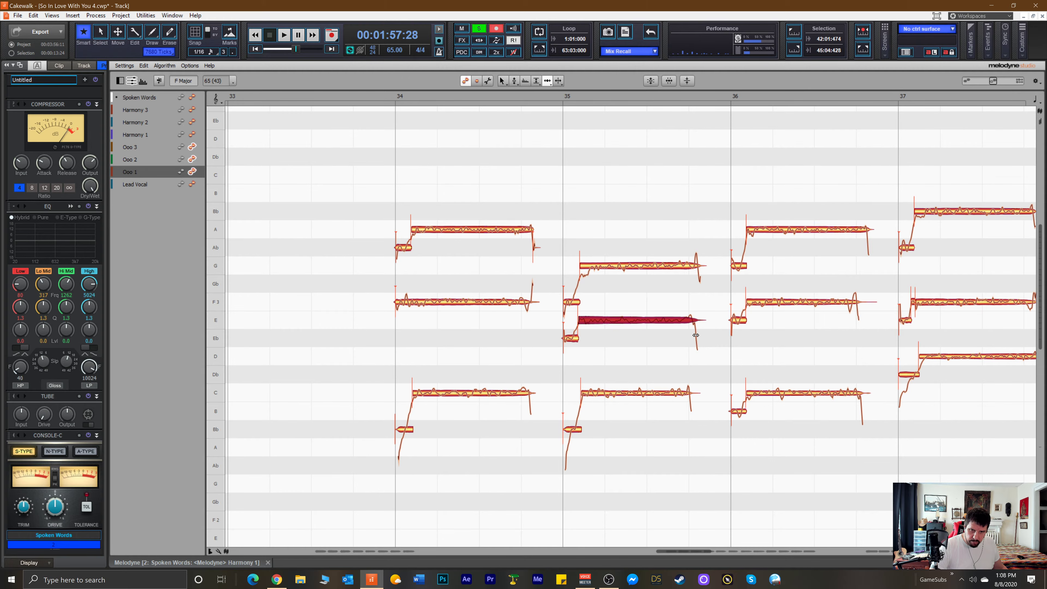
drag(698, 392, 699, 394)
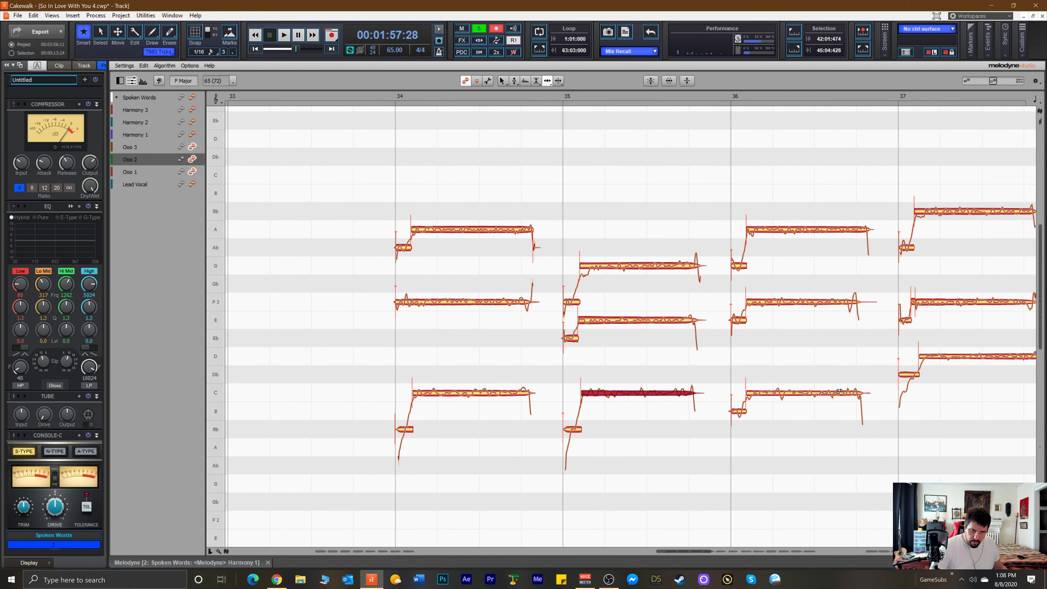
drag(870, 298, 880, 301)
drag(869, 227, 868, 229)
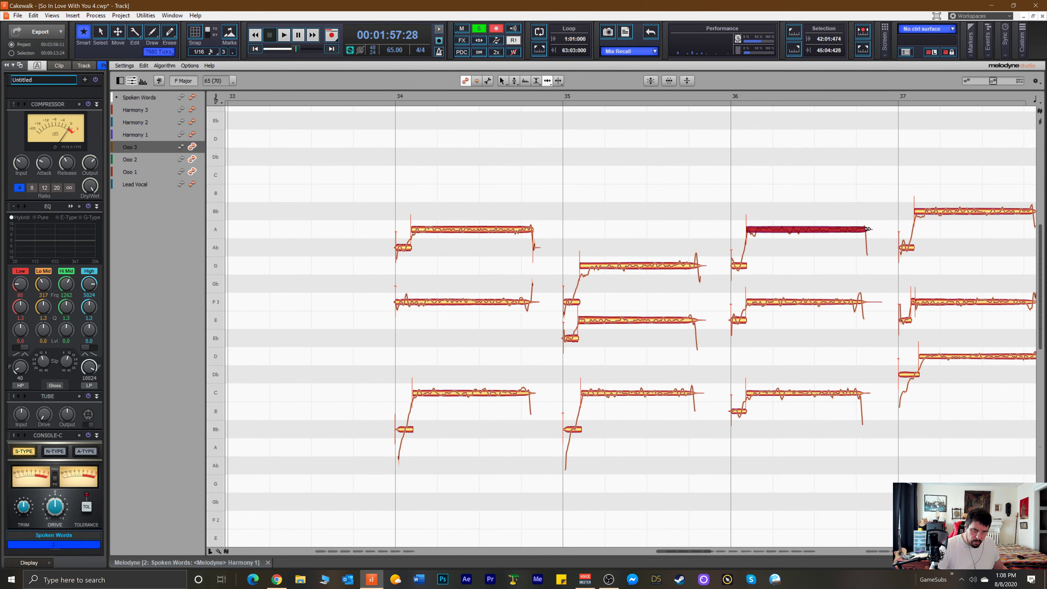
Extend the end of the Bb3 note in bar 37, and of the long F3 and A3 notes in bar 38, to match the other voices.
drag(701, 550, 724, 550)
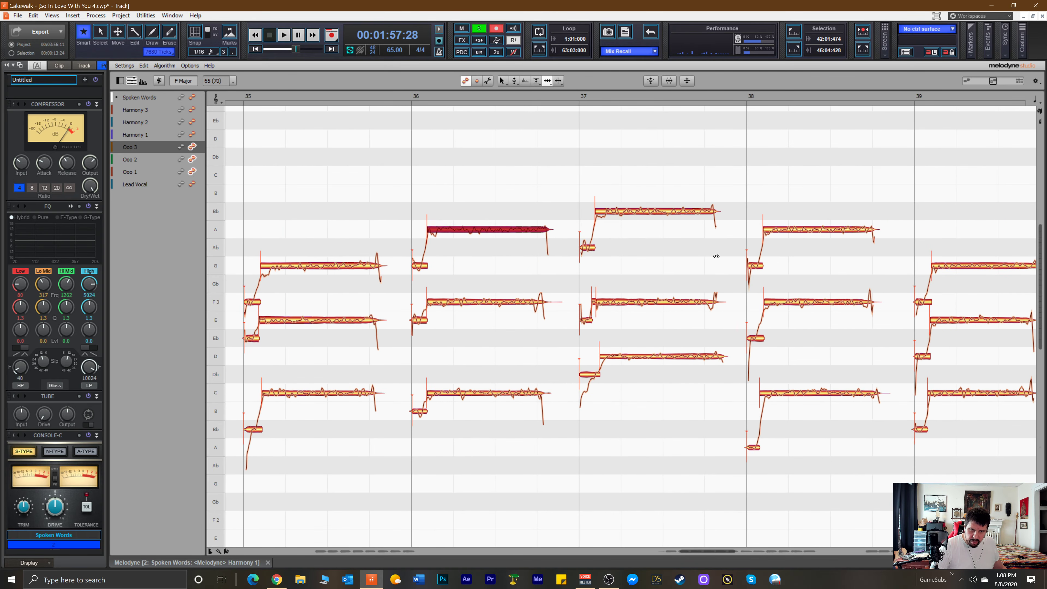
drag(716, 207, 718, 209)
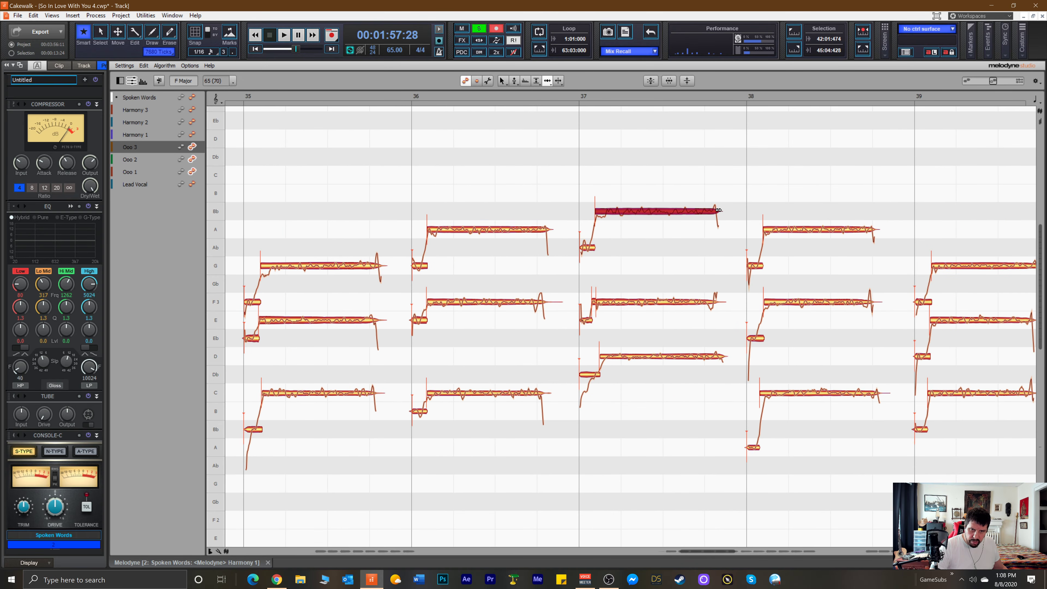
drag(880, 303, 887, 303)
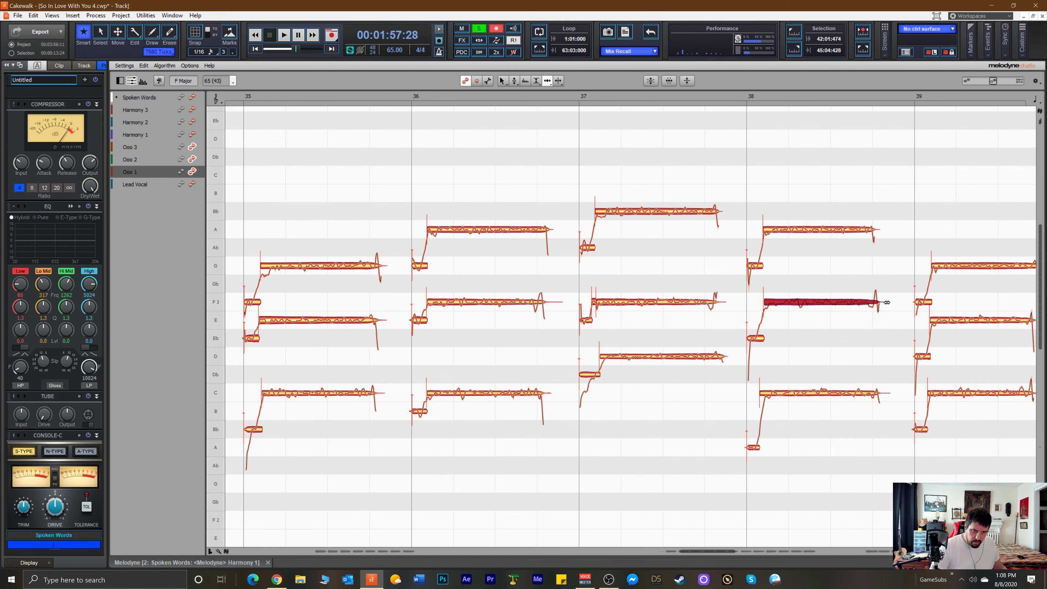
click(887, 391)
drag(874, 229, 876, 229)
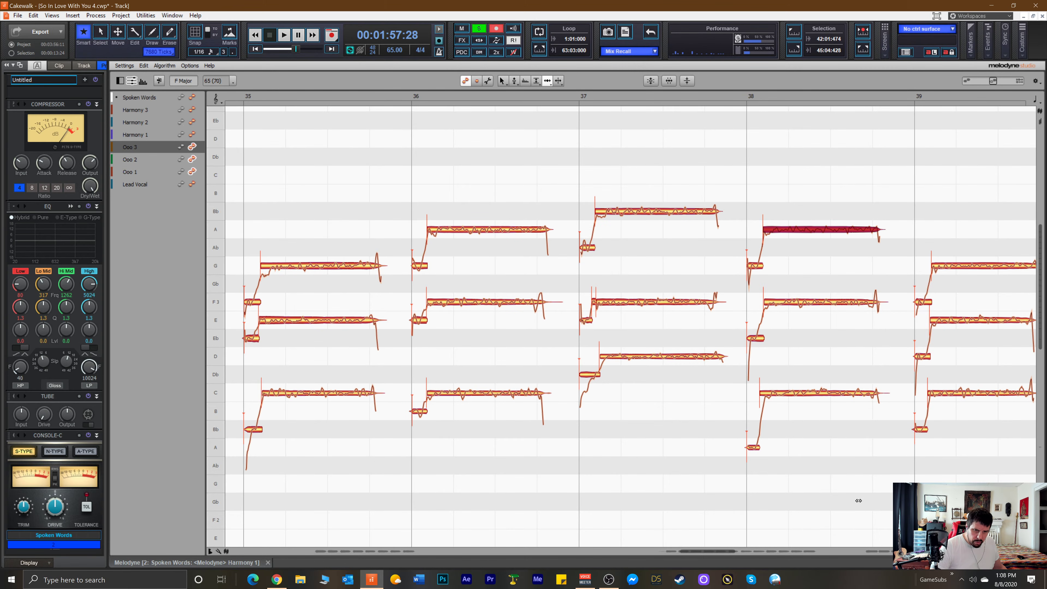
Extend the ends of the long C3 and E3 notes in bar 39 and of the C3 note in bar 40 to match their neighbours.
drag(710, 554, 730, 553)
drag(806, 392, 810, 393)
drag(815, 320, 819, 320)
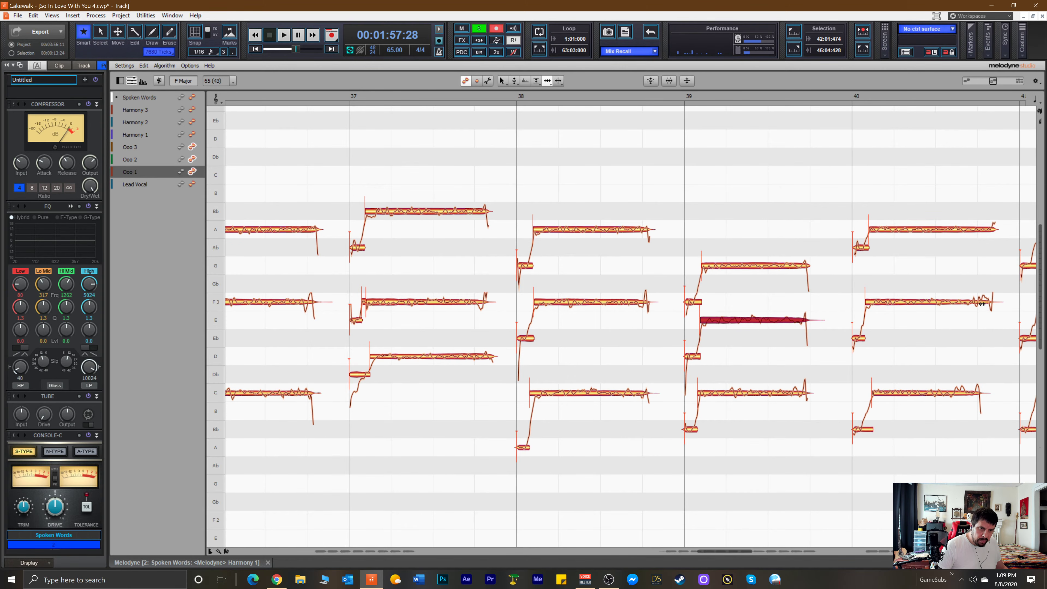
drag(984, 392, 995, 392)
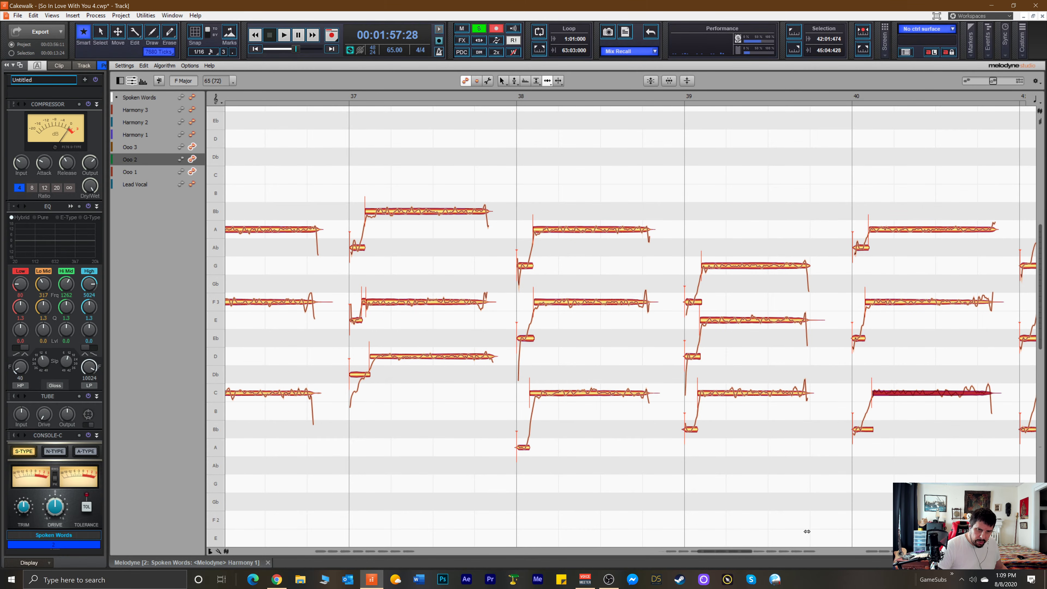
Pull the boundary between the long A3 note in bar 41 and its trailing Ab3 fragment slightly earlier.
drag(739, 551, 764, 550)
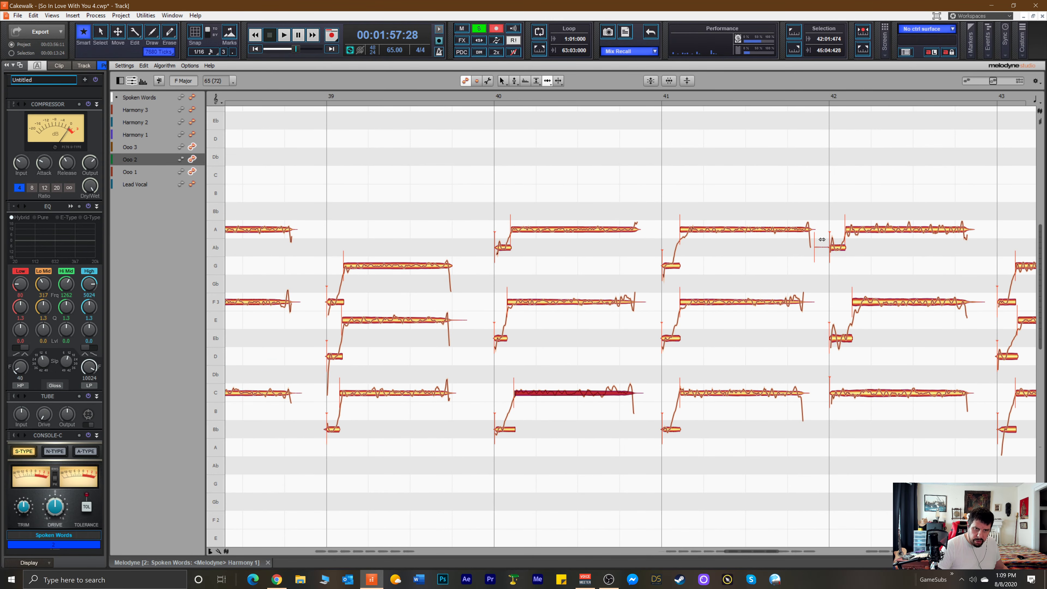
click(824, 259)
drag(823, 260, 821, 262)
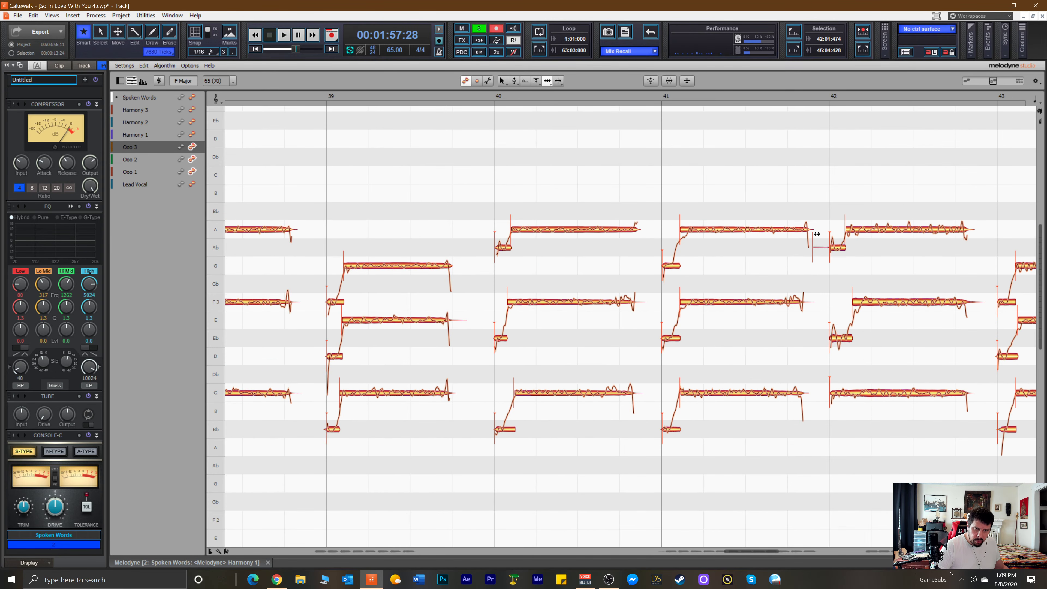
Switch to the Amplitude tool and remove the stray Ab3 fragment just before bar 42.
right_click(824, 217)
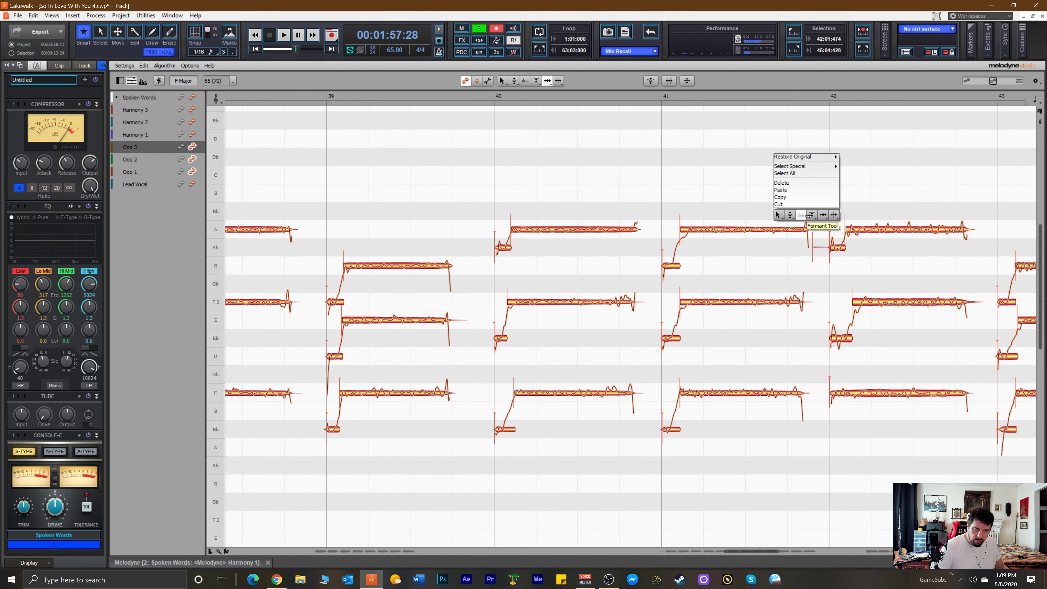
click(811, 215)
right_click(815, 215)
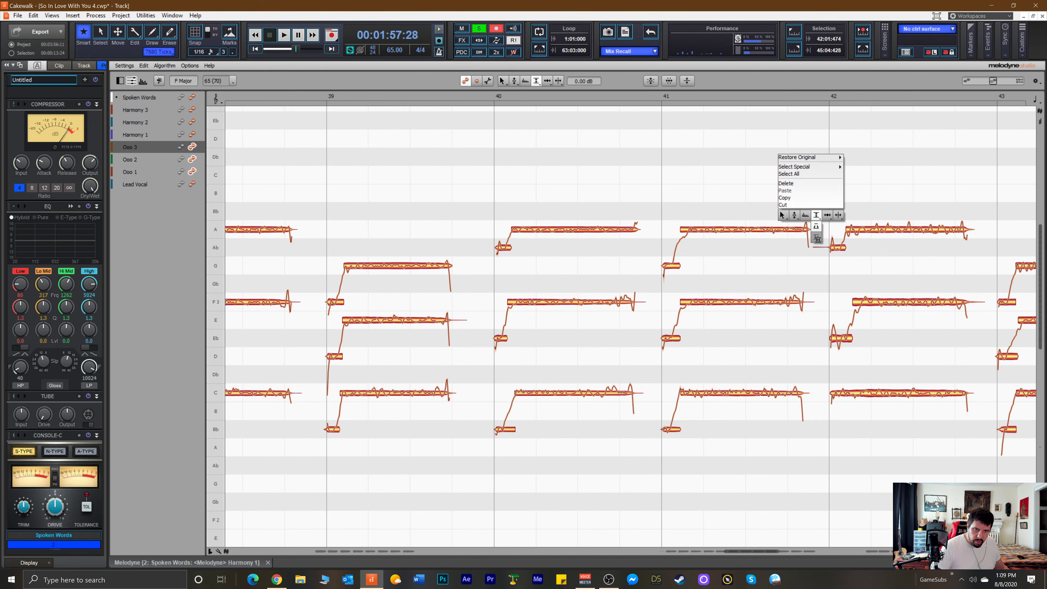
click(818, 256)
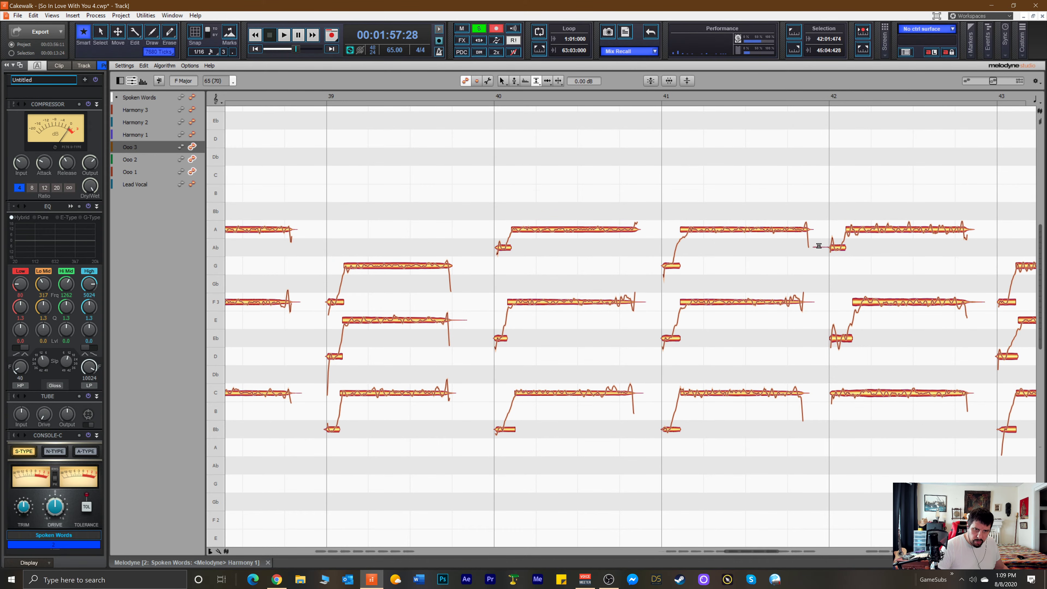
click(816, 262)
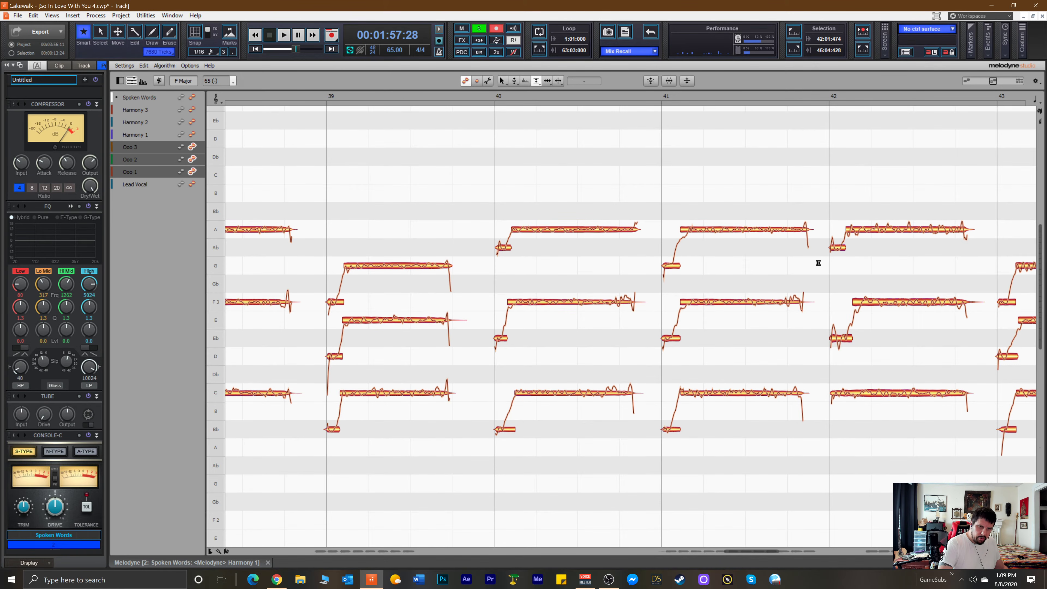
Switch to the Time tool and align the ends of the long A3 note in bar 42 and E3 note in bar 43 with the other voices.
right_click(809, 236)
click(814, 227)
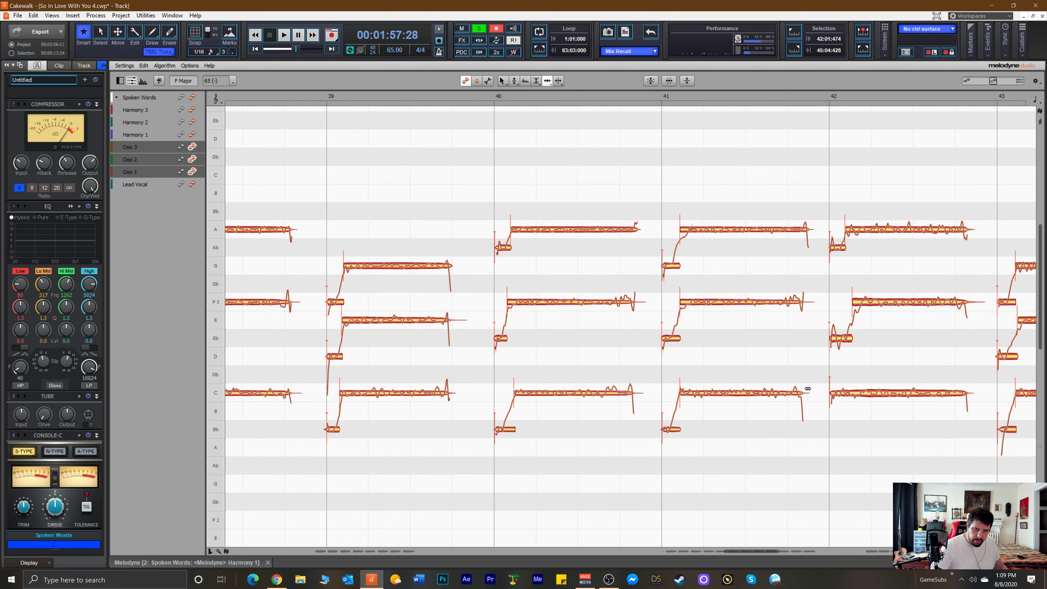
click(969, 229)
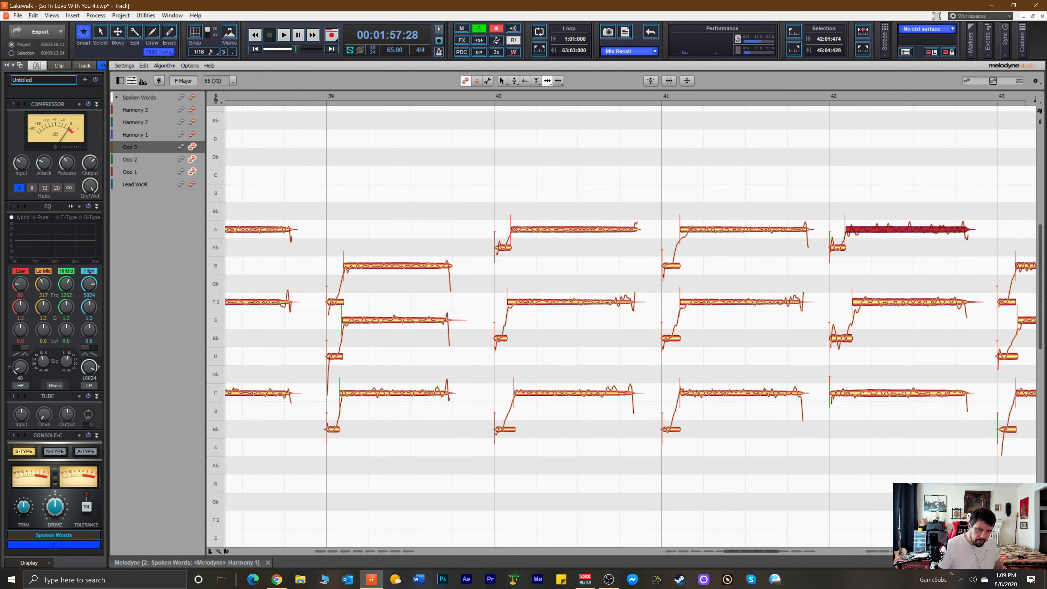
drag(753, 550, 777, 551)
drag(819, 319, 837, 316)
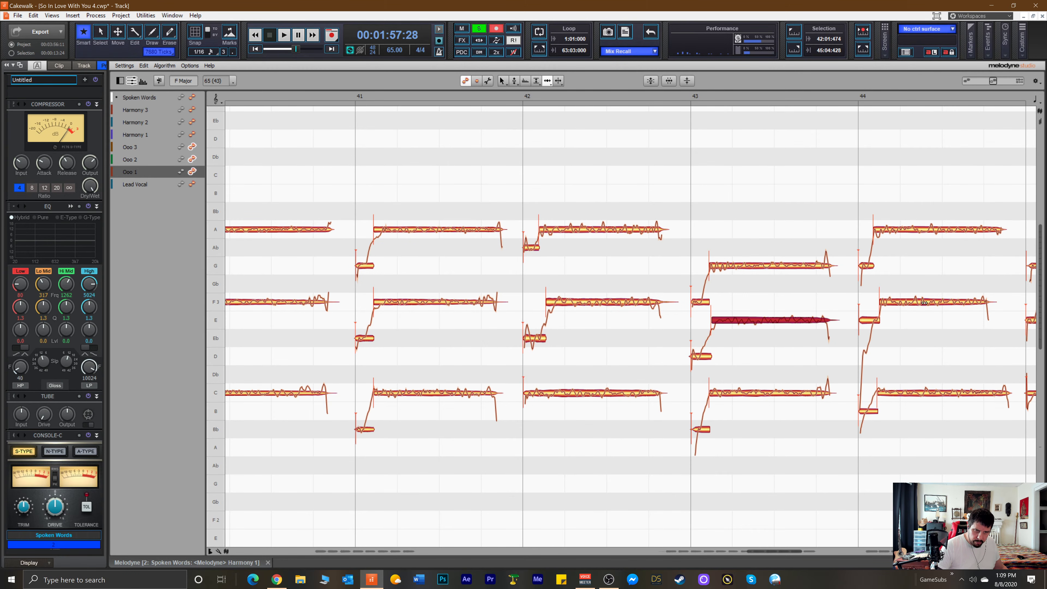
Extend the end of the long F3 note in bar 44 and shorten the C3 and A3 notes so all three end together.
drag(992, 300, 999, 301)
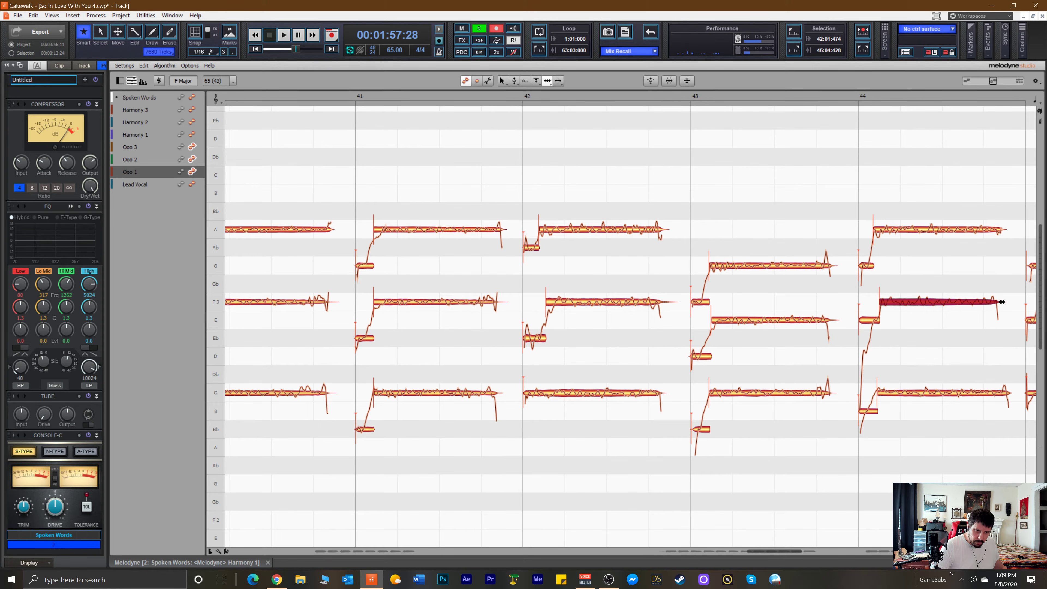
click(1009, 393)
drag(1009, 394, 1000, 396)
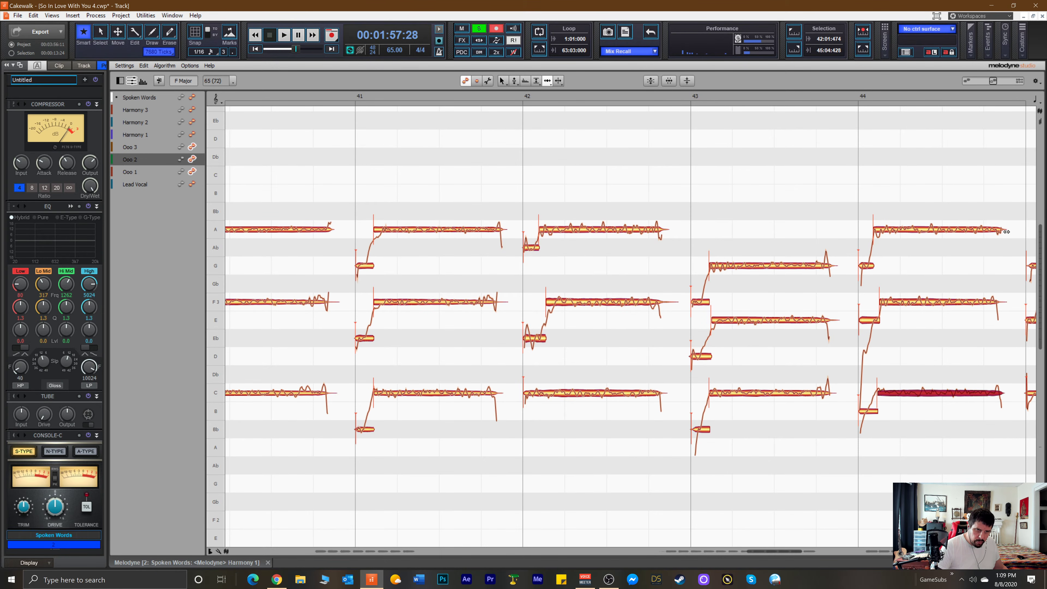
drag(1006, 232, 998, 232)
key(space)
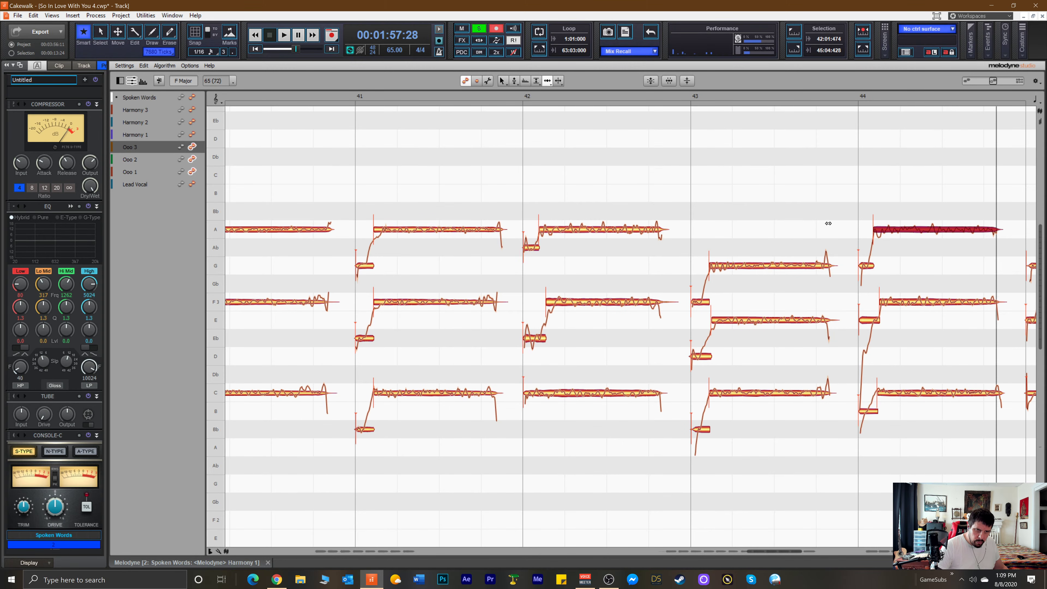
Shorten the ends of the long C3 and A3 notes in bar 45 to match the F3 note, and play back the passage.
drag(781, 553, 804, 553)
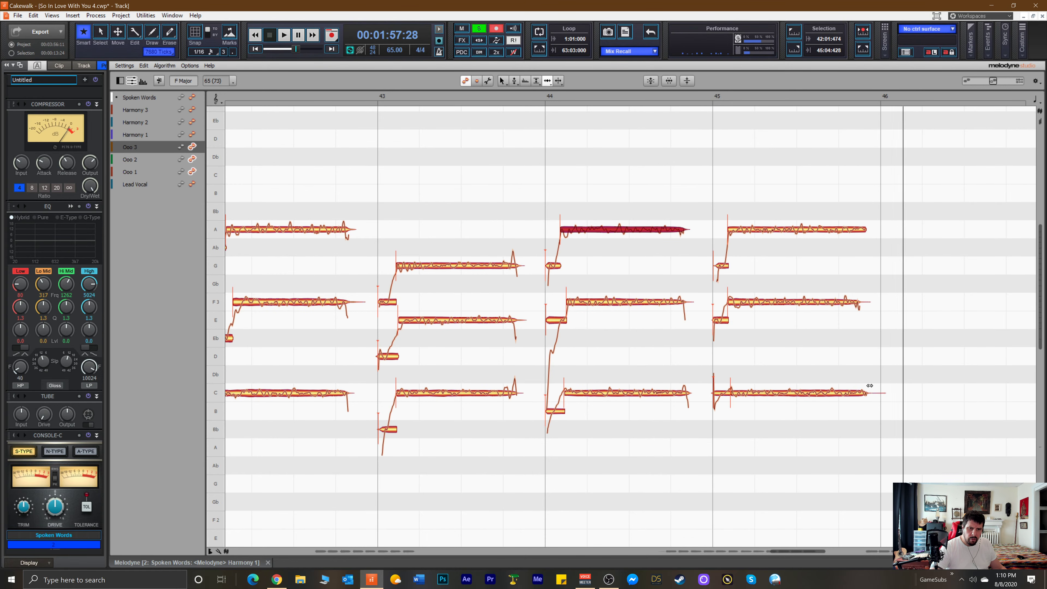
click(881, 393)
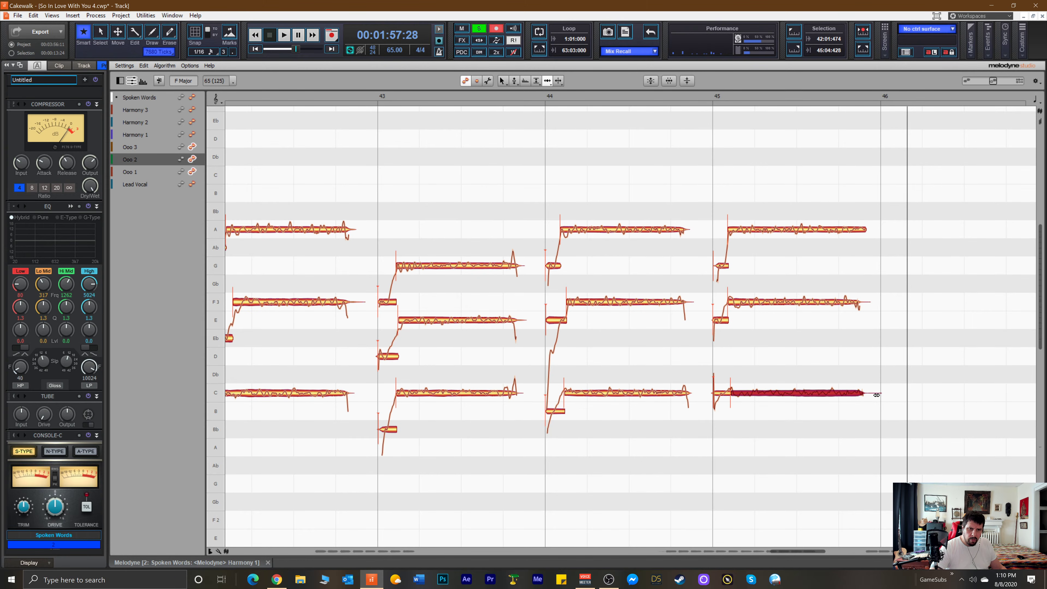
click(864, 228)
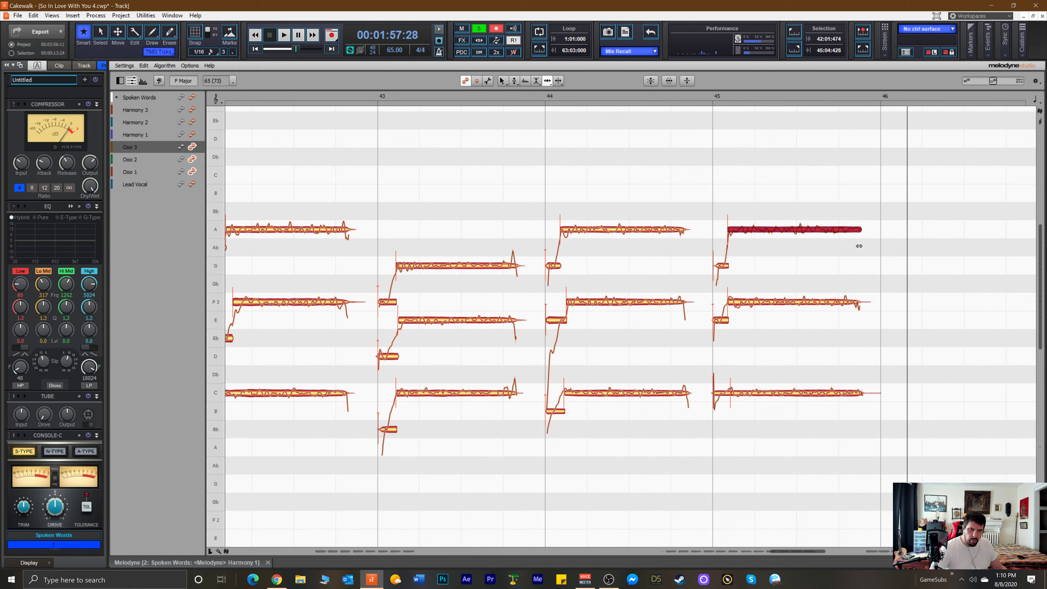
key(space)
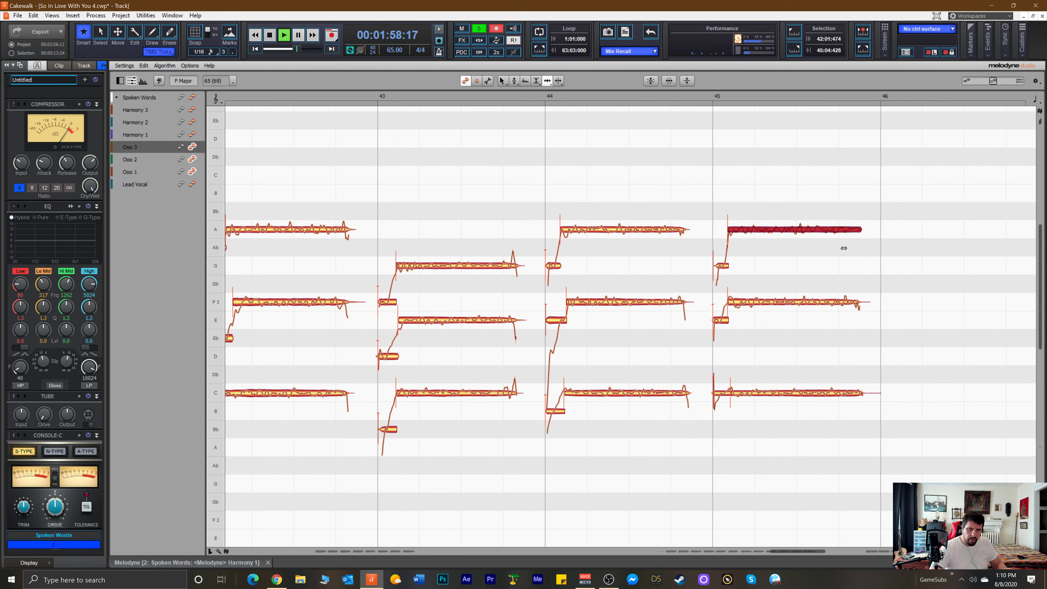
key(space)
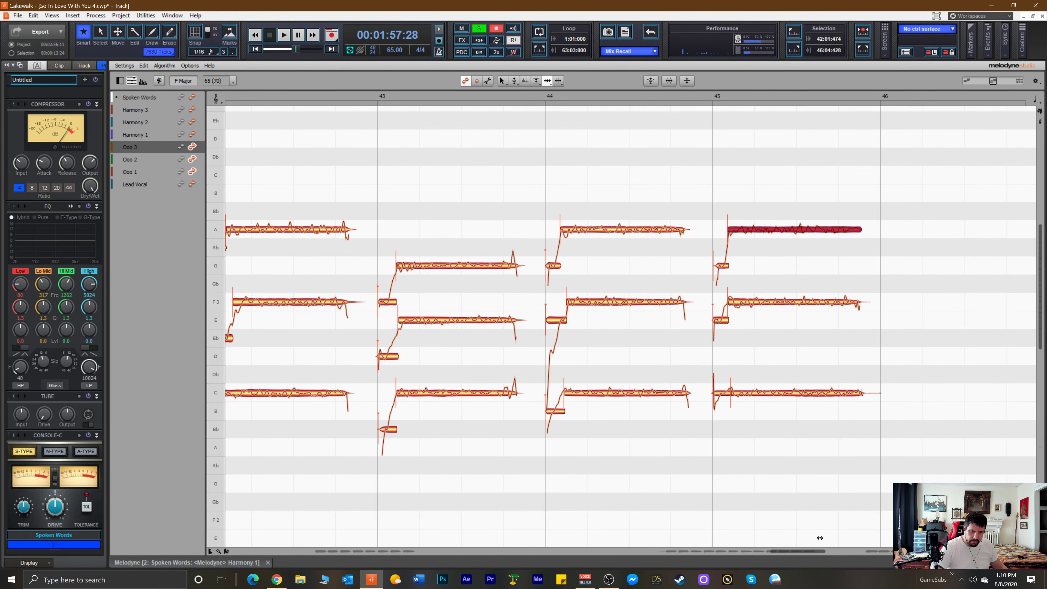
Set the pitch drift of the long F3 note in bar 50 to -21.0 % with the Pitch Drift tool.
drag(804, 552, 866, 553)
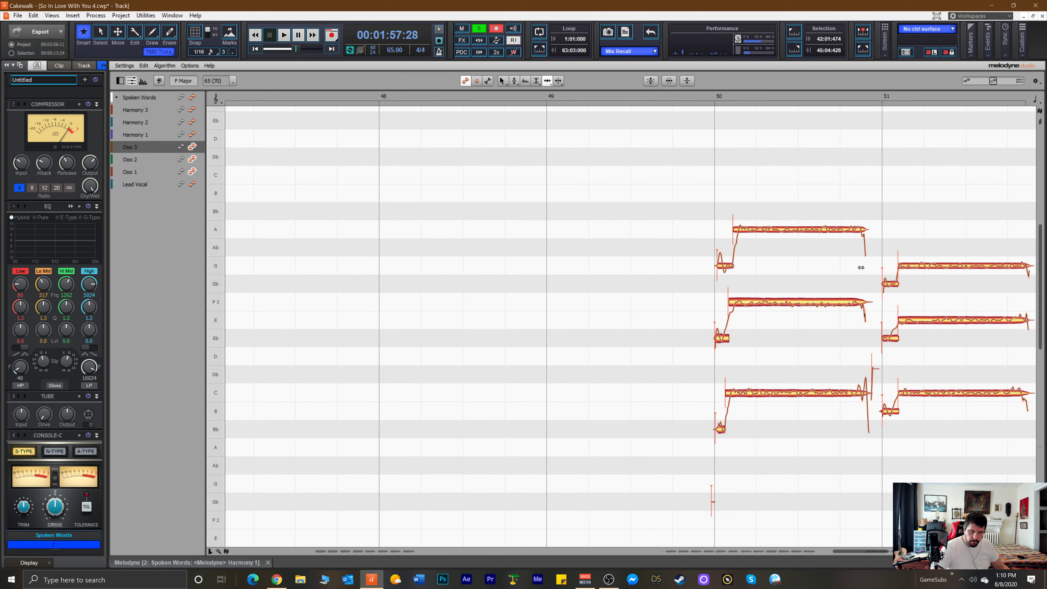
right_click(808, 302)
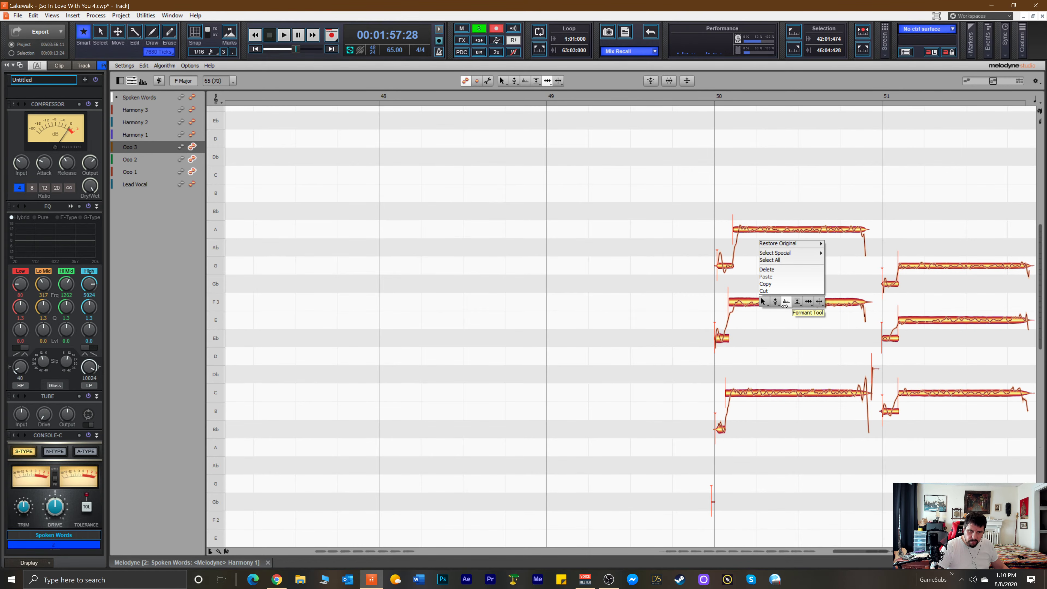
click(776, 324)
mouse_move(788, 304)
mouse_down()
mouse_move(789, 318)
mouse_move(809, 282)
mouse_move(808, 300)
mouse_up()
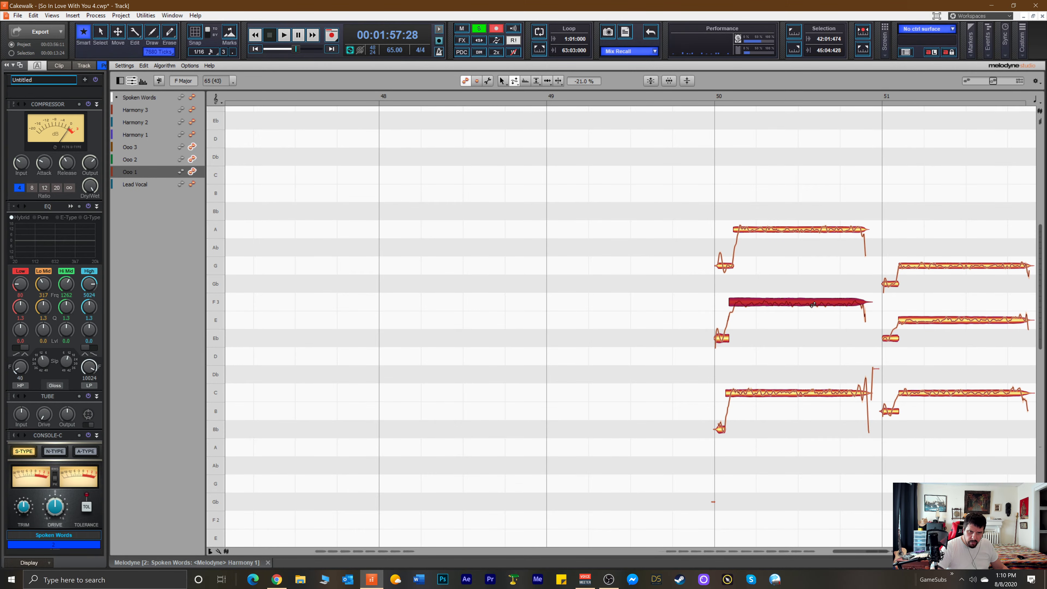
Separate the tail of the long F3 note in bar 50 and move the boundary between the Eb3 and F3 notes slightly later.
right_click(834, 303)
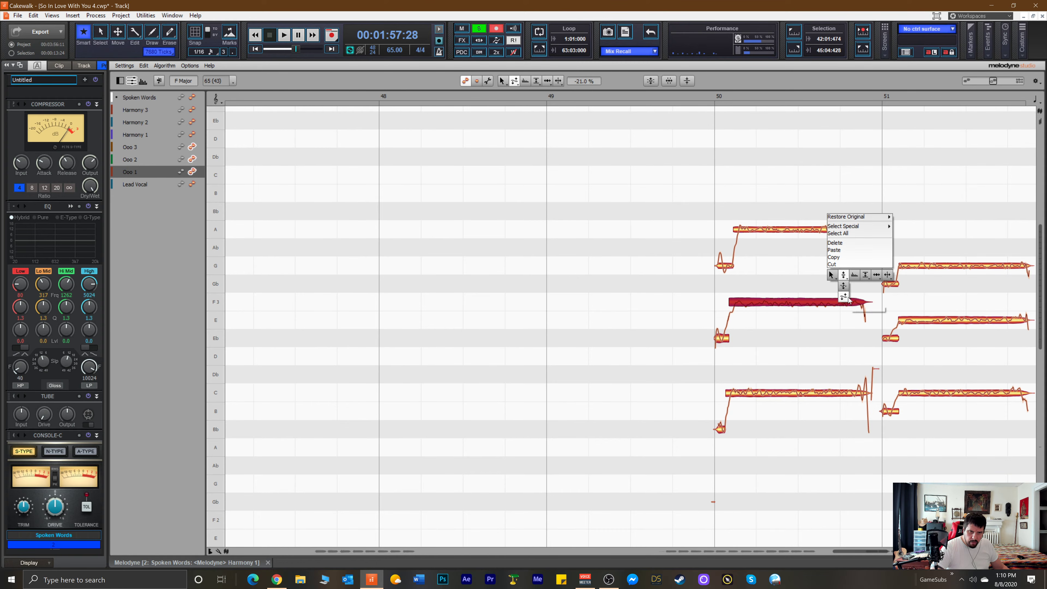
click(883, 275)
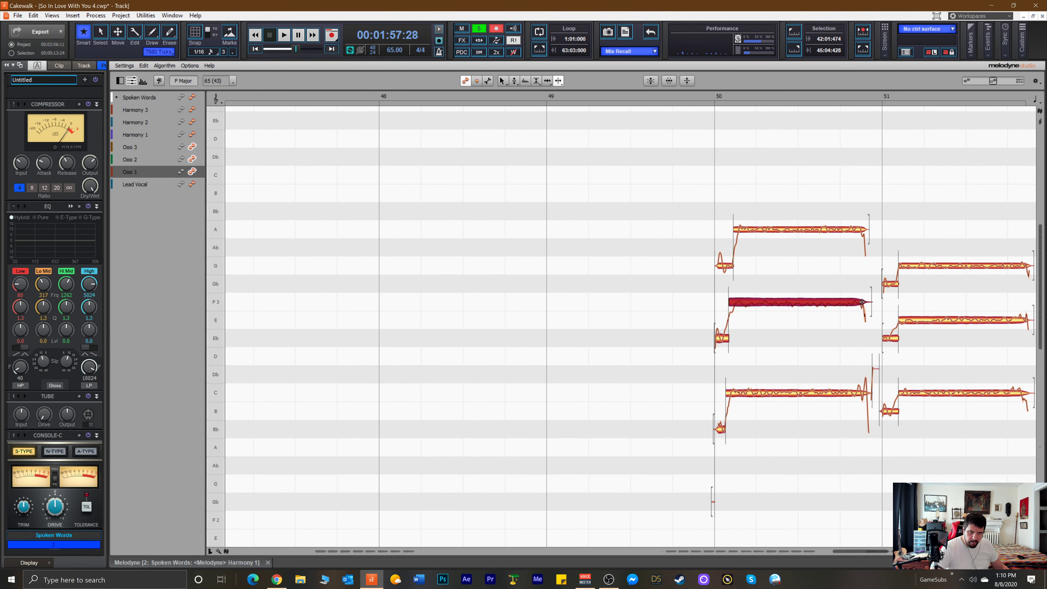
click(862, 302)
drag(729, 326, 736, 328)
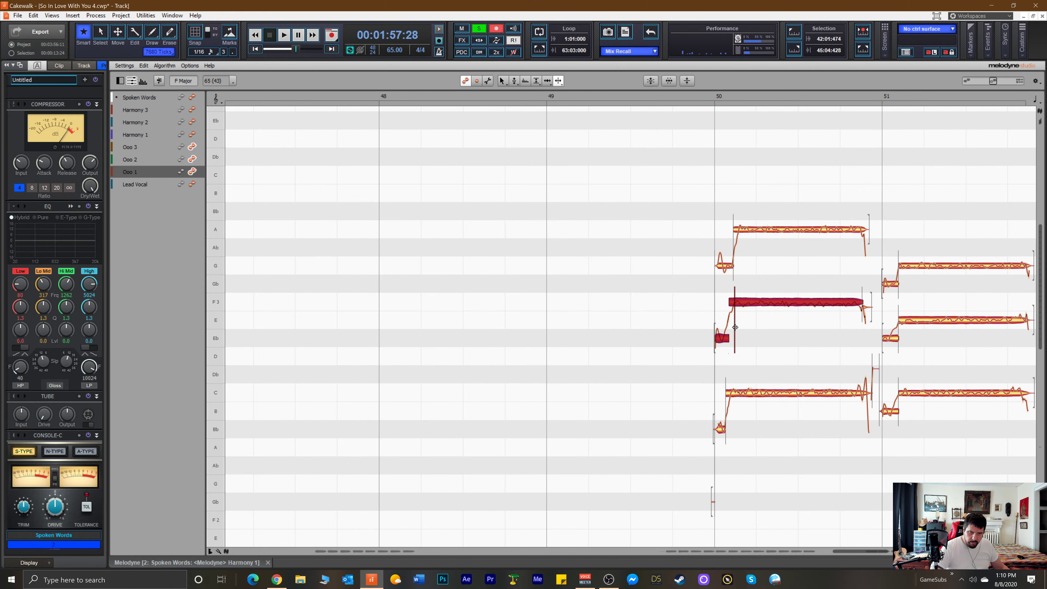
Set the pitch drift of the long F3 note in bar 50 to 2.0 % and play back the passage.
right_click(759, 307)
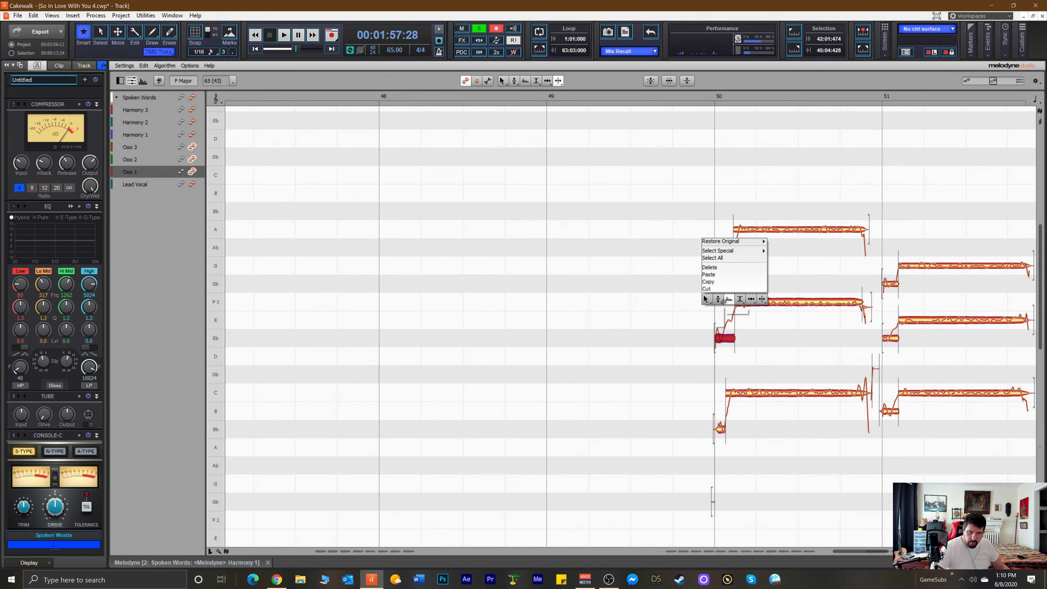
click(734, 302)
click(765, 303)
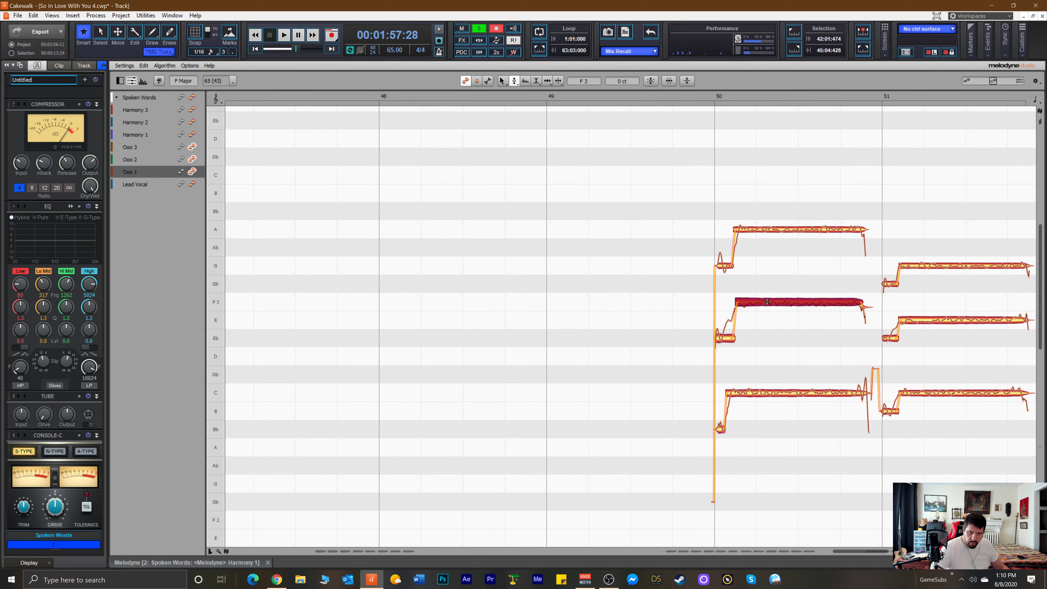
right_click(767, 302)
click(763, 317)
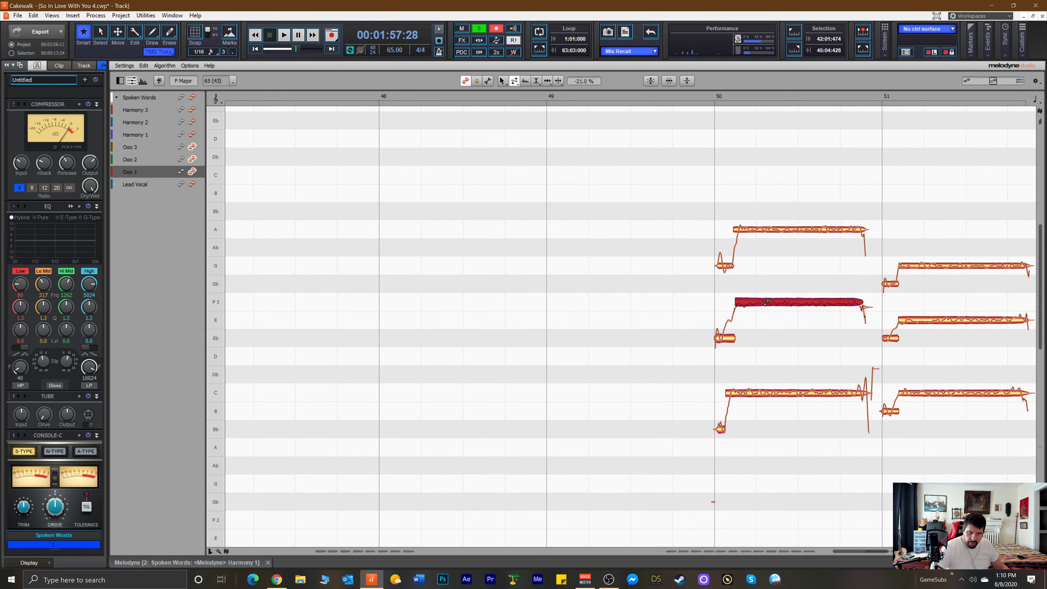
drag(749, 303, 777, 291)
key(space)
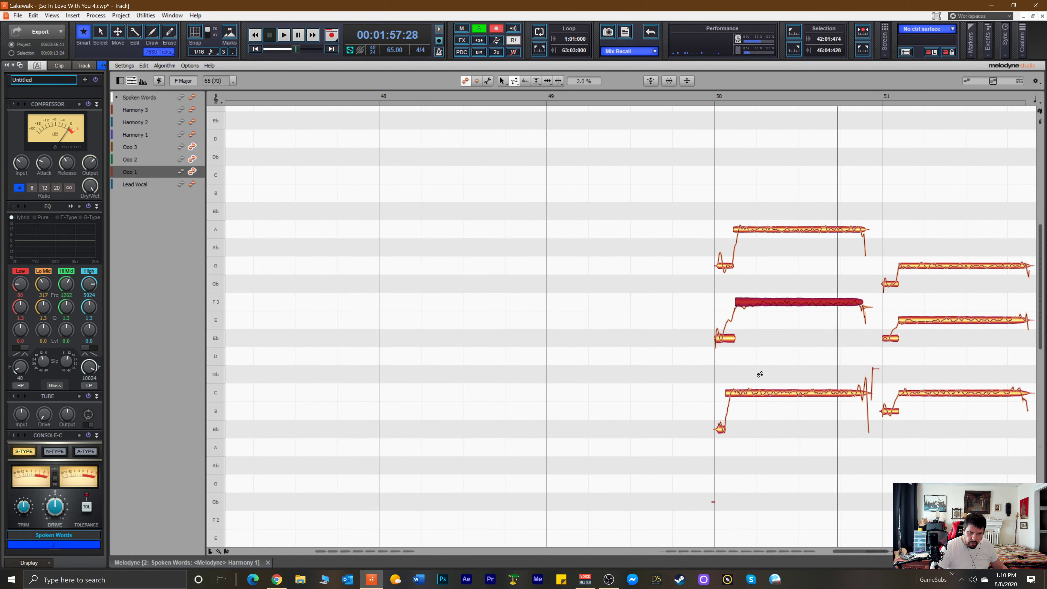
key(space)
Switch to the Note Separation tool and remove the stray tail fragment after the long F3 note in bar 54.
drag(852, 551, 870, 552)
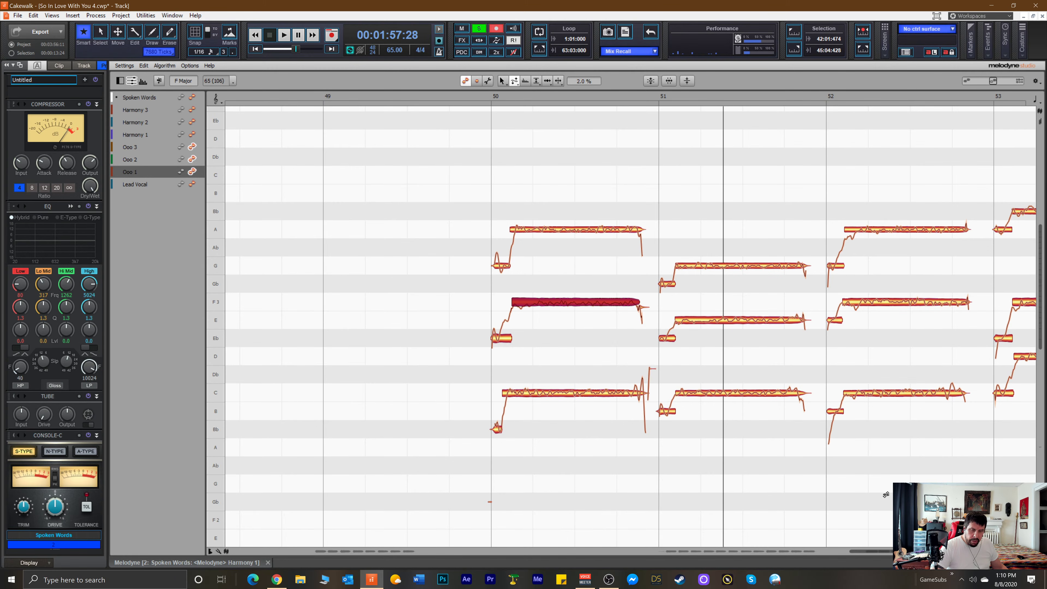
drag(886, 551, 921, 552)
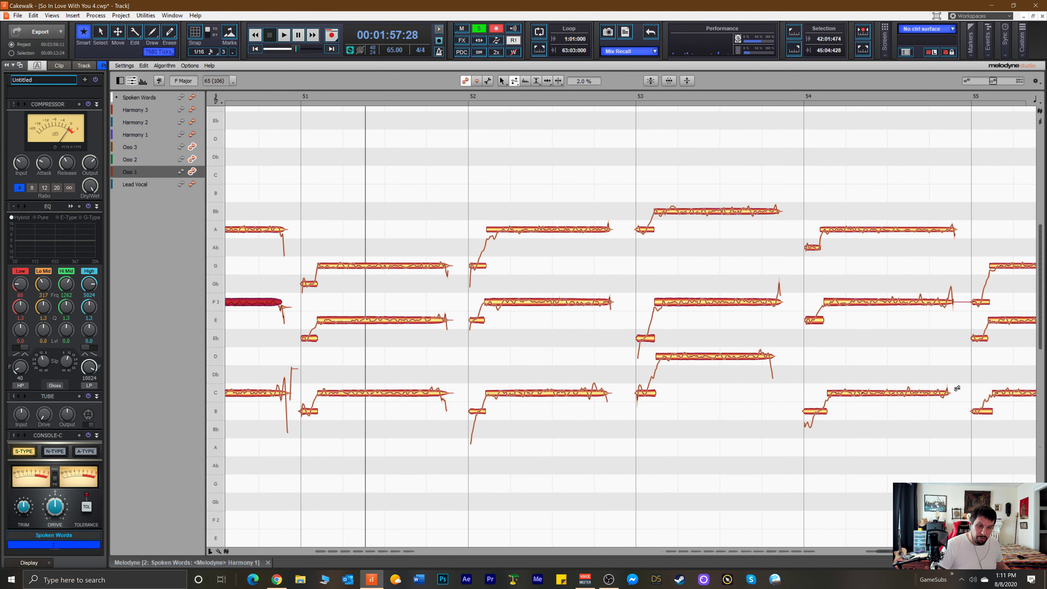
right_click(947, 335)
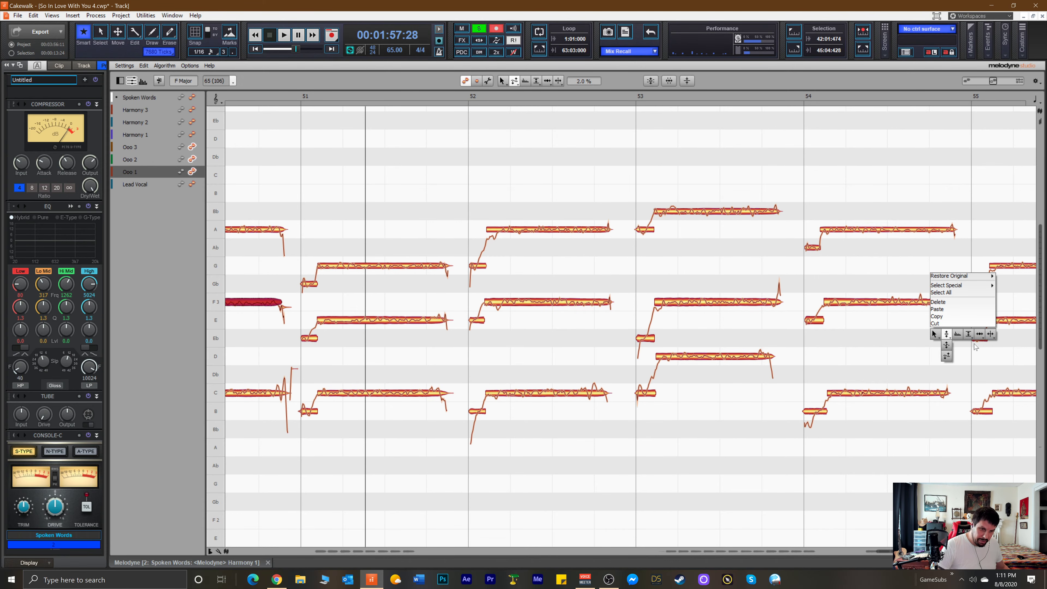
click(990, 334)
click(961, 291)
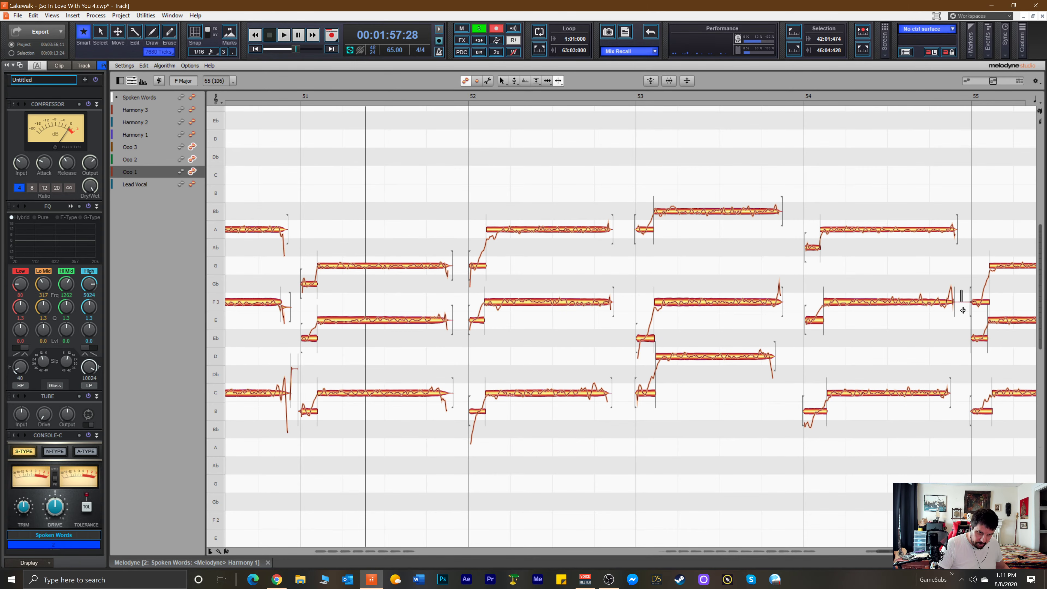
click(955, 303)
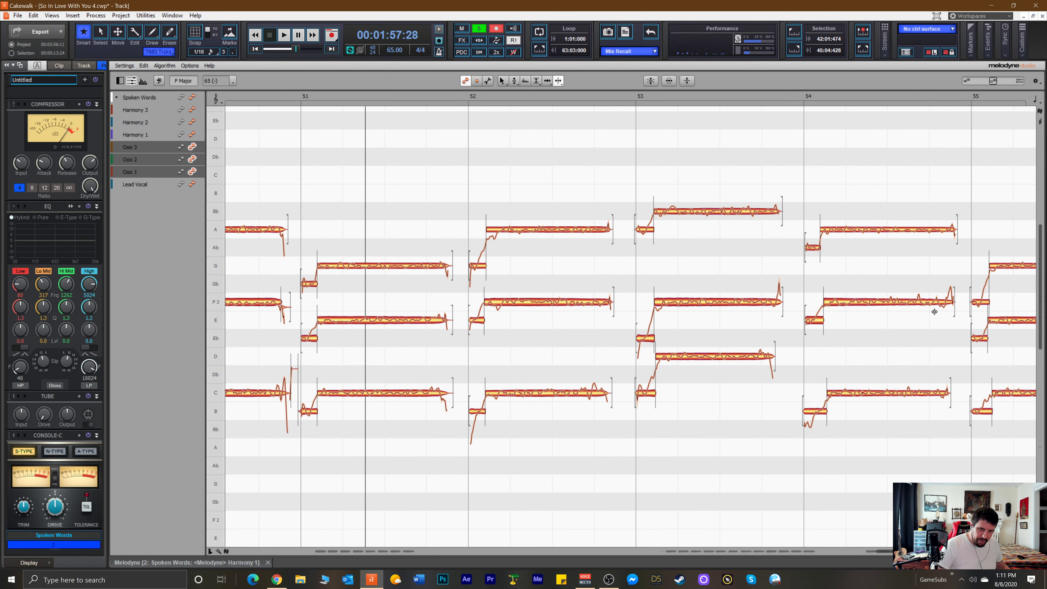
Switch to the Time tool and fine-tune the timing of the short B2 note at the start of bar 54.
right_click(814, 400)
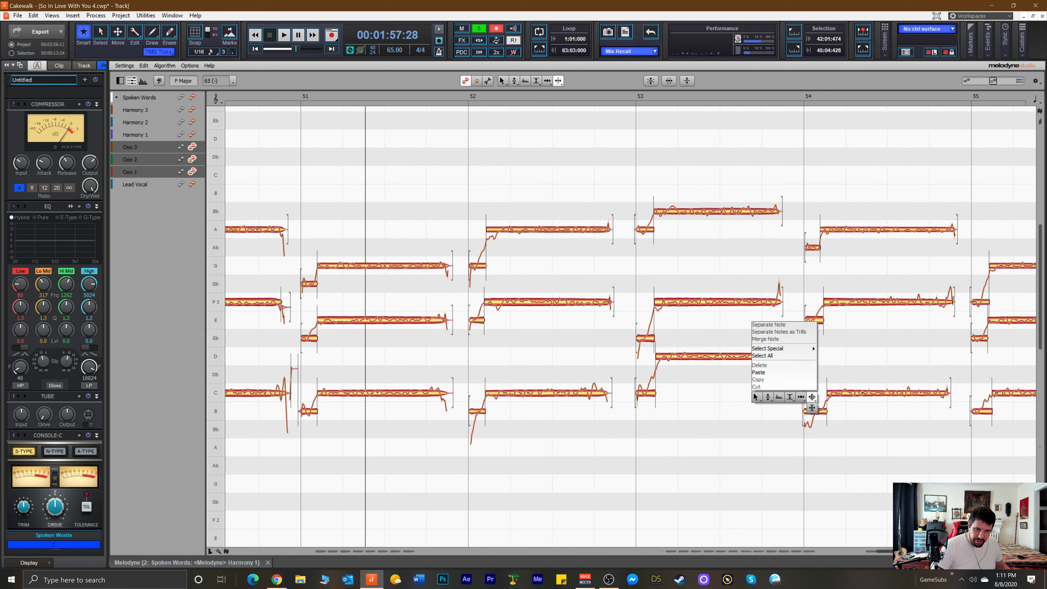
click(801, 398)
click(810, 411)
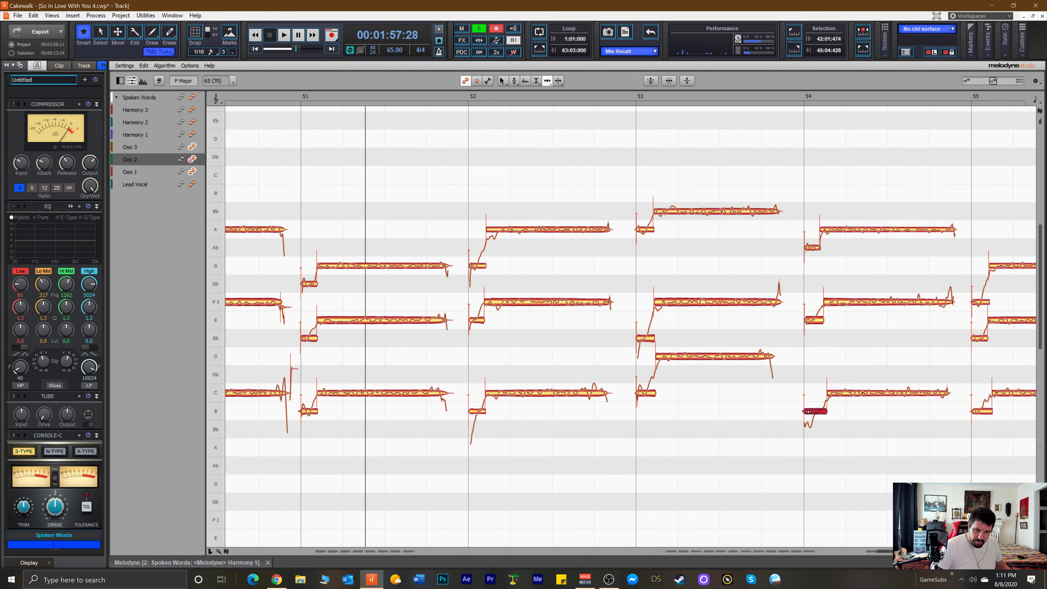
drag(809, 411, 808, 412)
Align the ends of the long E3 and G3 notes in bar 55 with the C3 note.
scroll(631, 326, right, 5)
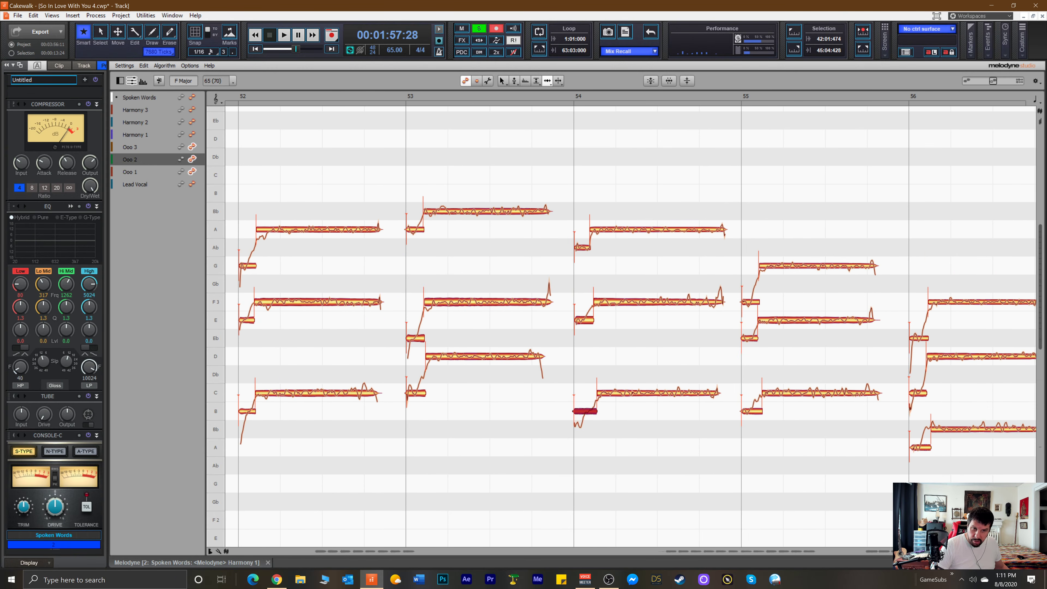
click(875, 320)
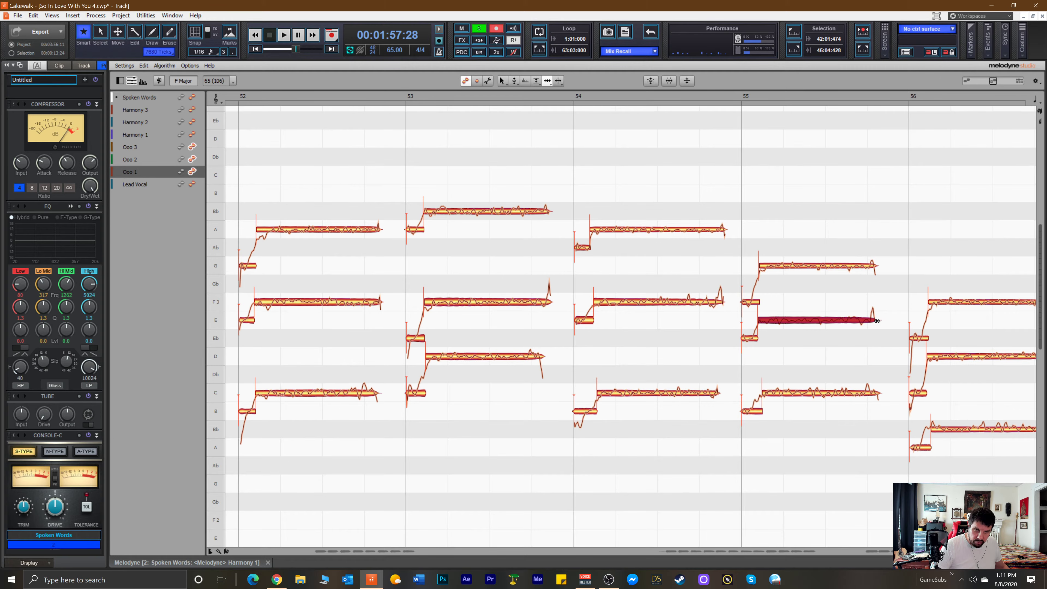
click(875, 266)
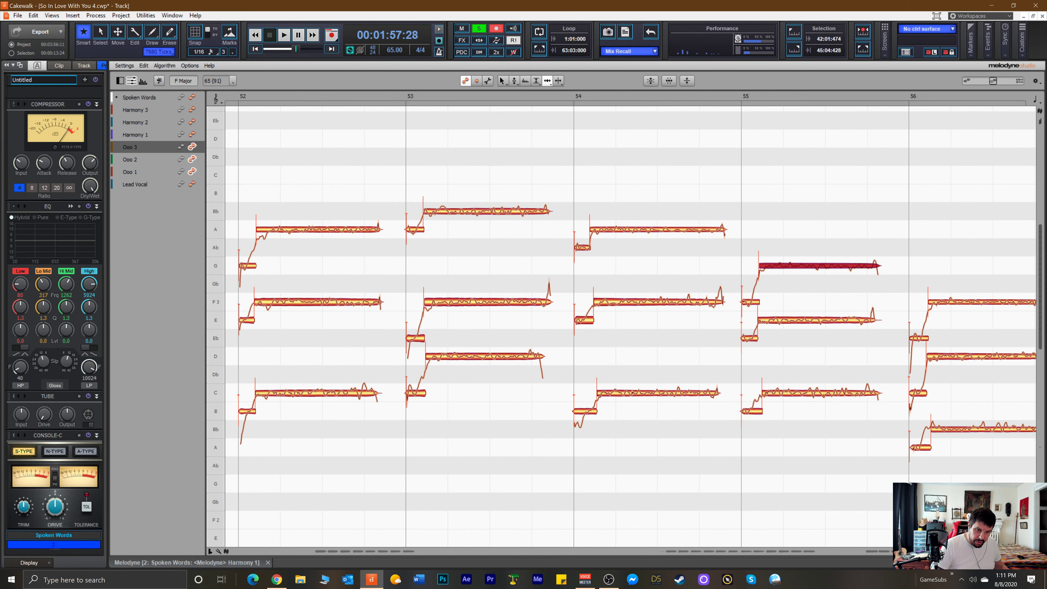
Shorten the end of the long A2 note in bar 58 to match the C3 note above it.
scroll(630, 326, right, 4)
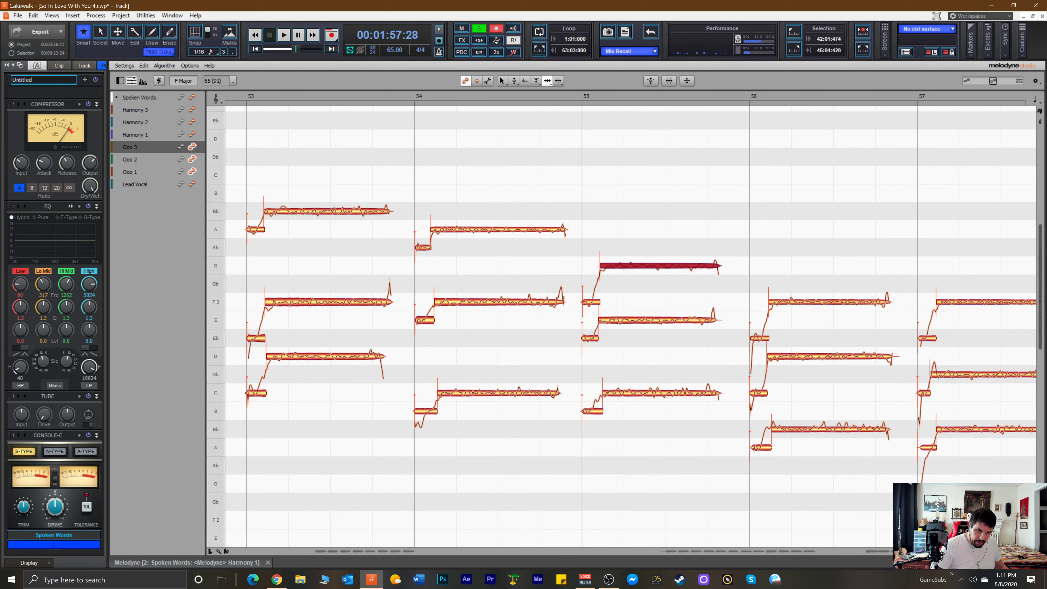
scroll(630, 325, right, 4)
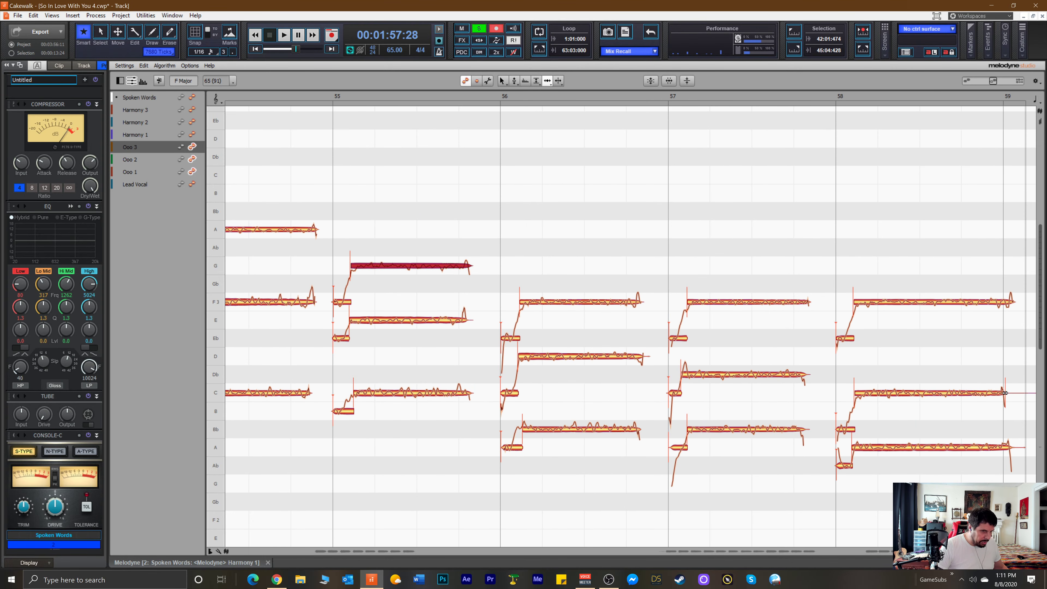
click(1013, 447)
drag(1021, 448, 1015, 451)
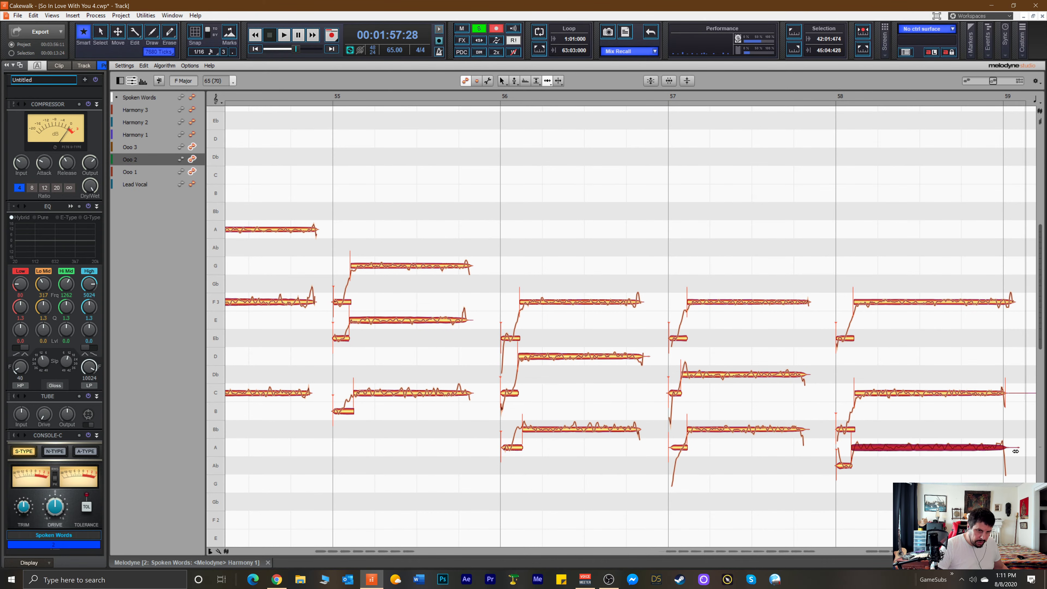
Remove the stray tail fragment after the long C3 note in bar 58.
right_click(1017, 377)
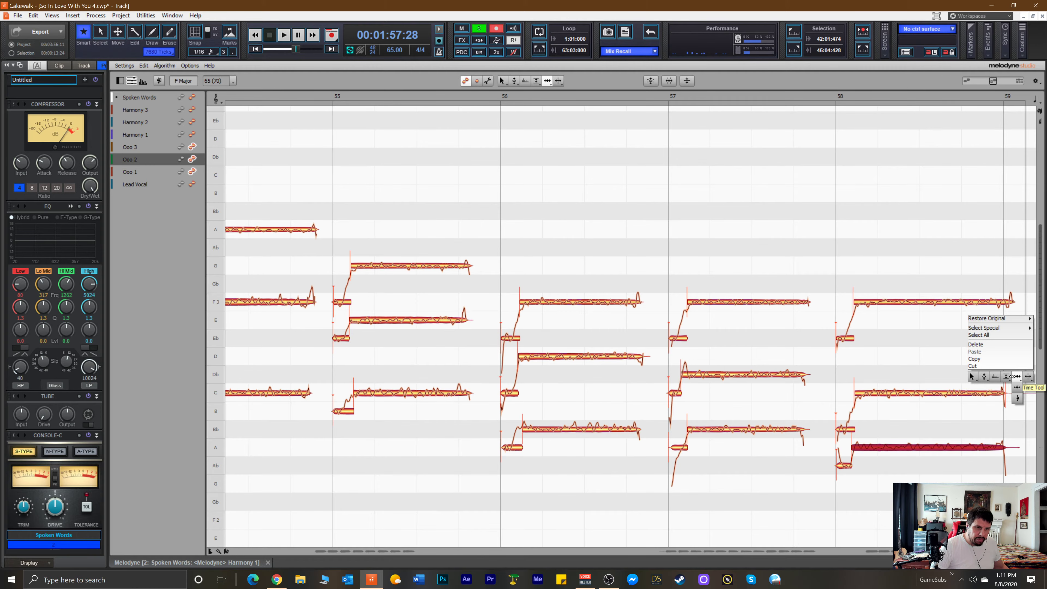
click(1006, 376)
right_click(1012, 374)
click(1006, 376)
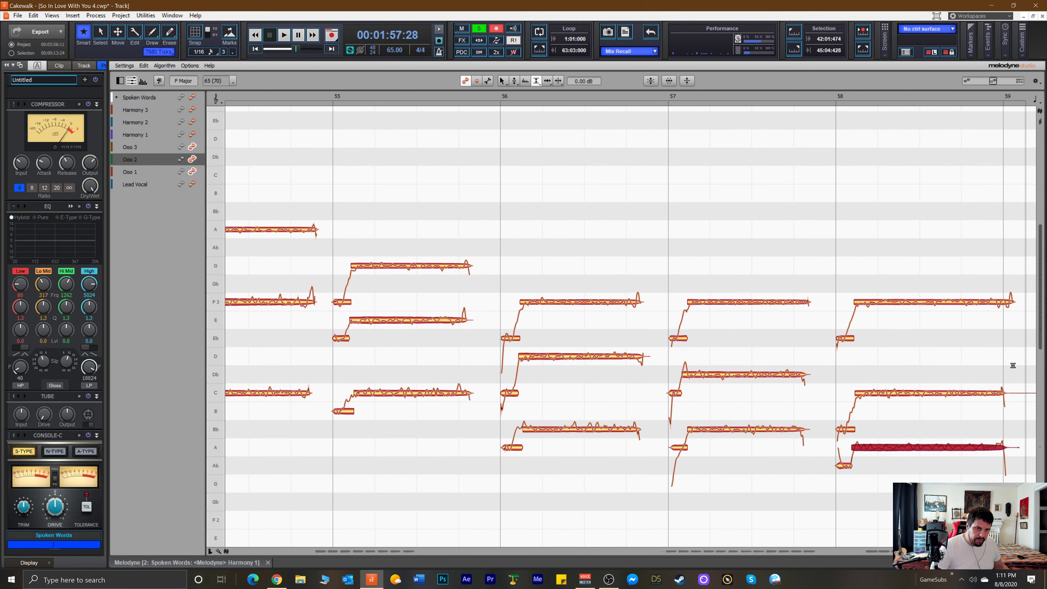
click(1017, 439)
right_click(1013, 406)
click(1036, 405)
right_click(1015, 397)
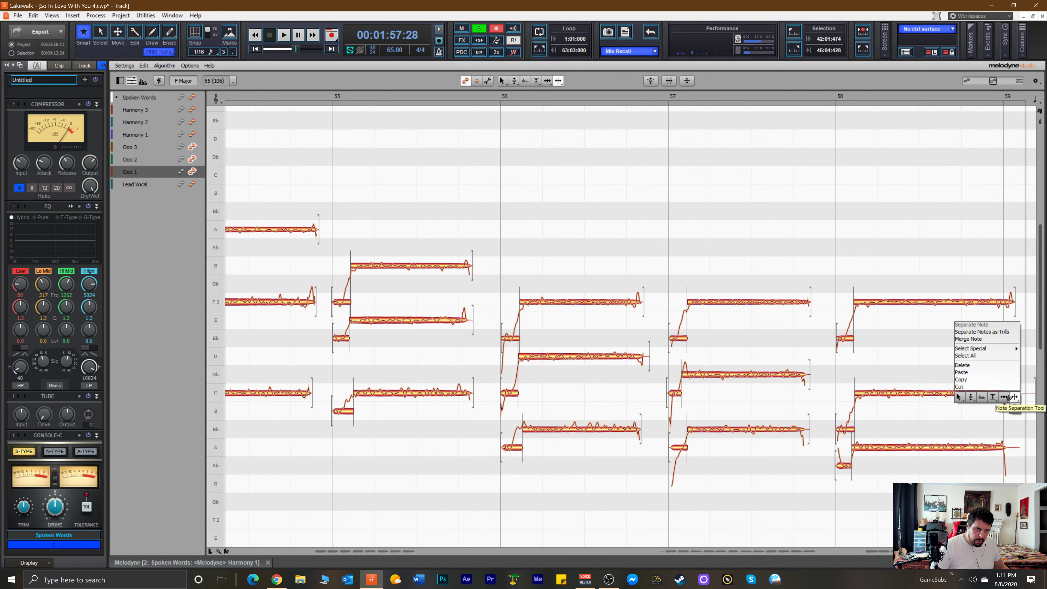
click(993, 396)
drag(1012, 382, 1024, 415)
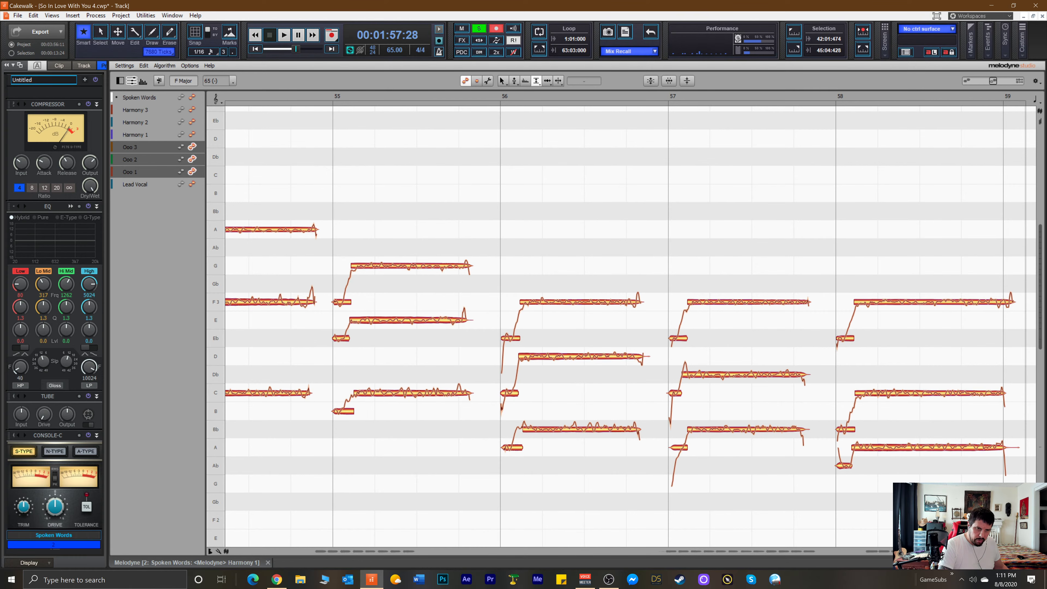
Switch to the Time tool and shorten the end of the long F3 note in bar 58 to match the notes below it.
right_click(962, 358)
click(976, 354)
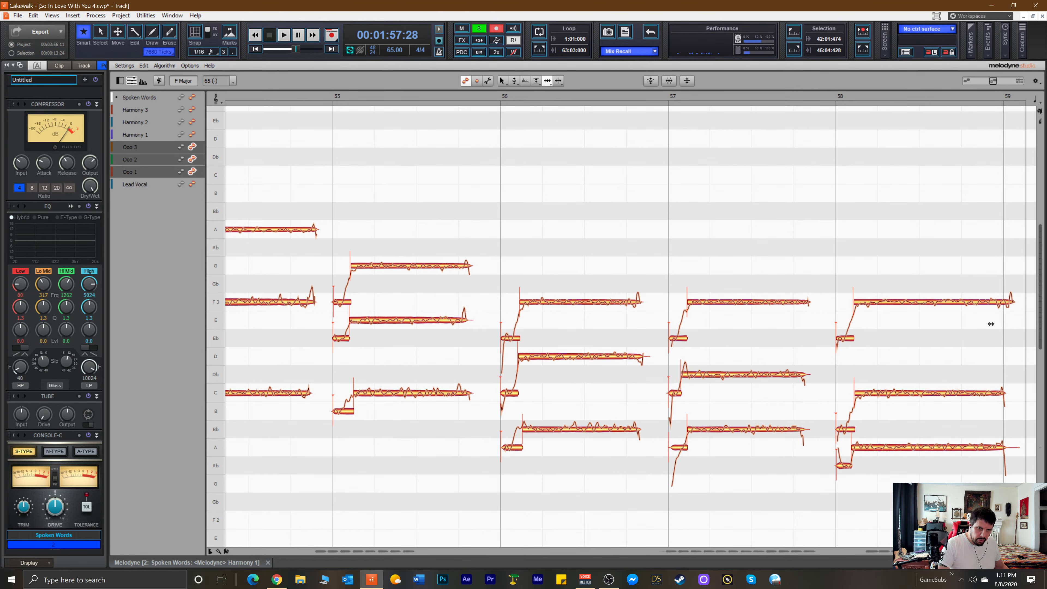
click(1006, 303)
drag(1008, 304, 1002, 305)
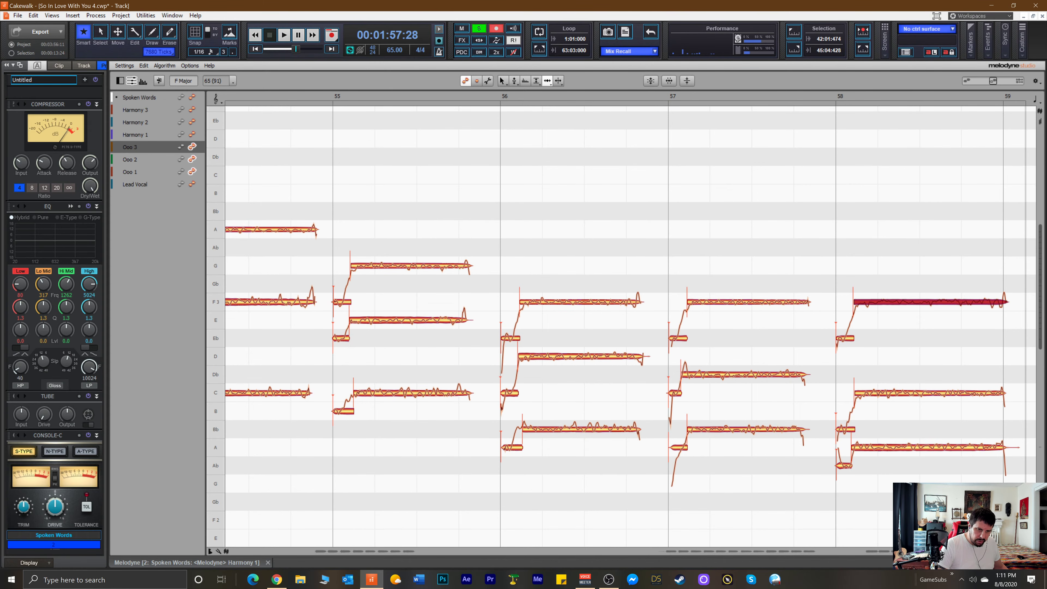
Align the ends of the long F3 and C4 notes in bars 12 and 13 with the A3 notes.
drag(902, 552, 423, 563)
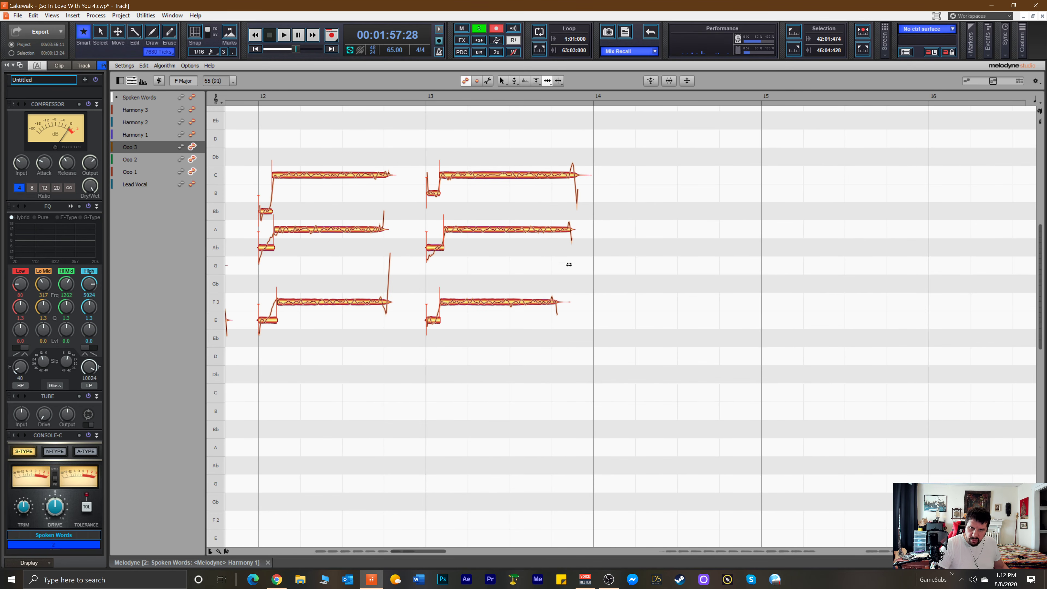
drag(564, 302, 584, 302)
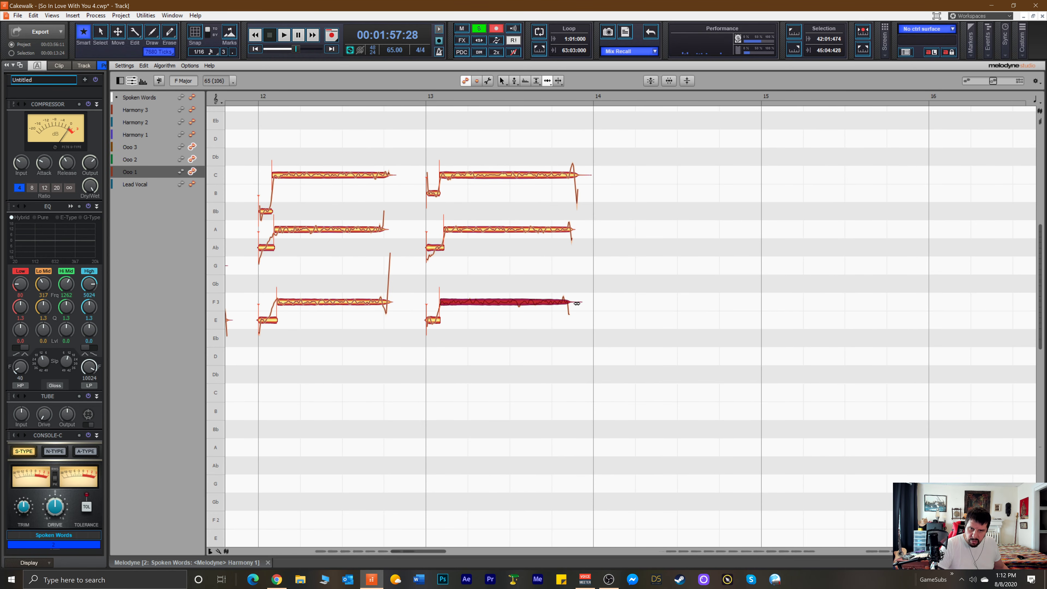
drag(584, 175, 584, 176)
drag(389, 296, 388, 301)
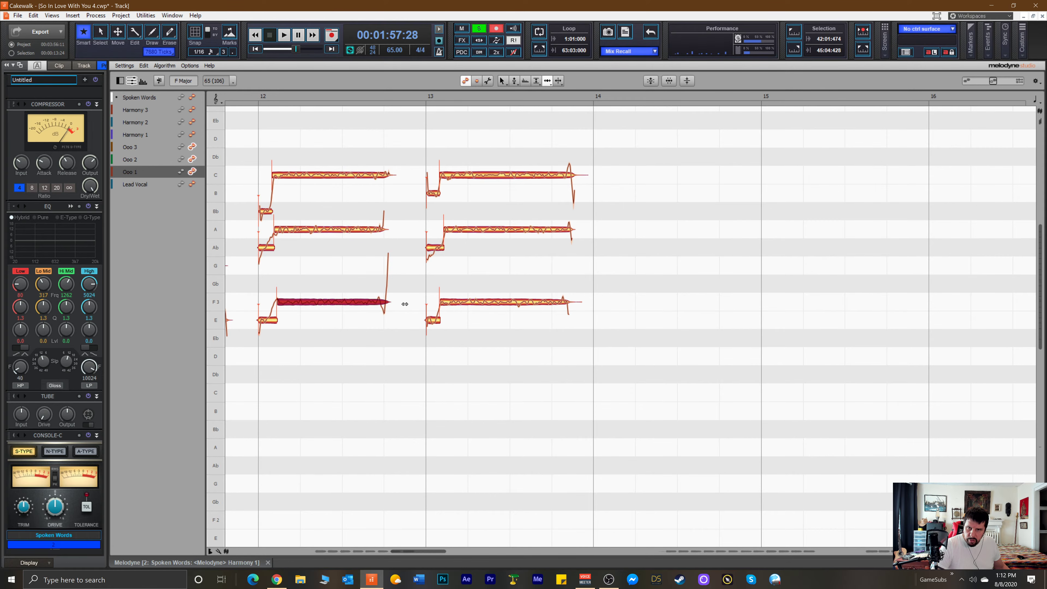
drag(393, 178, 392, 176)
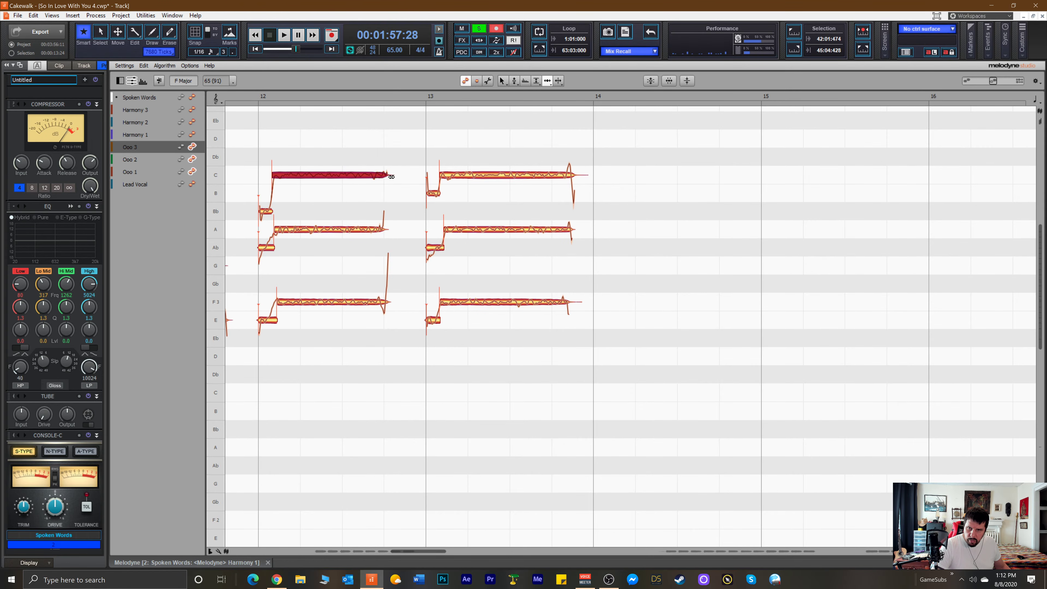
Extend the ends of the long C4 and G3 notes in bar 11 and the long C4 note in bar 10.
drag(432, 552, 389, 546)
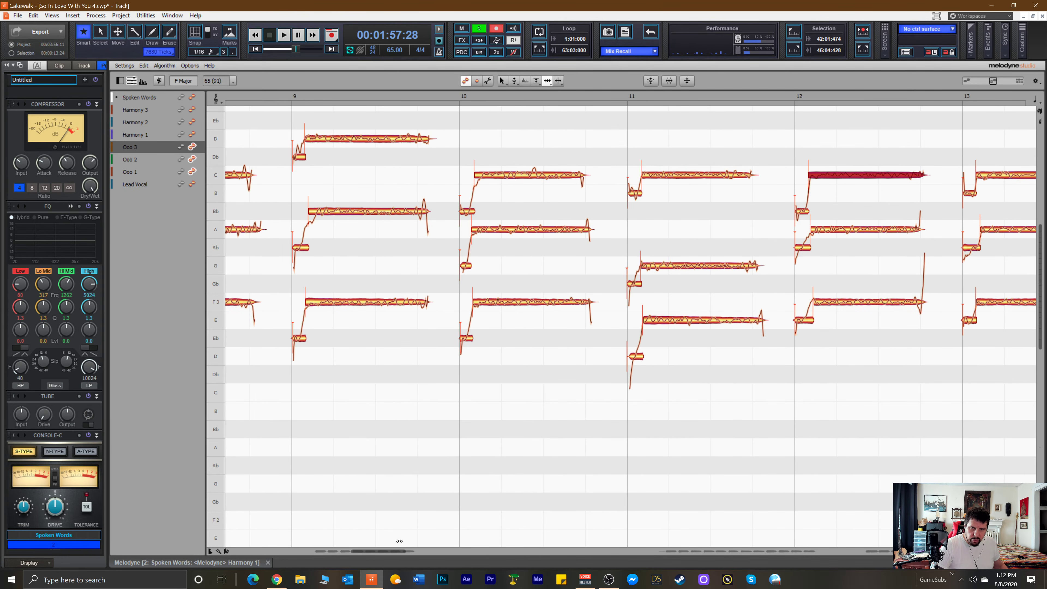
click(758, 175)
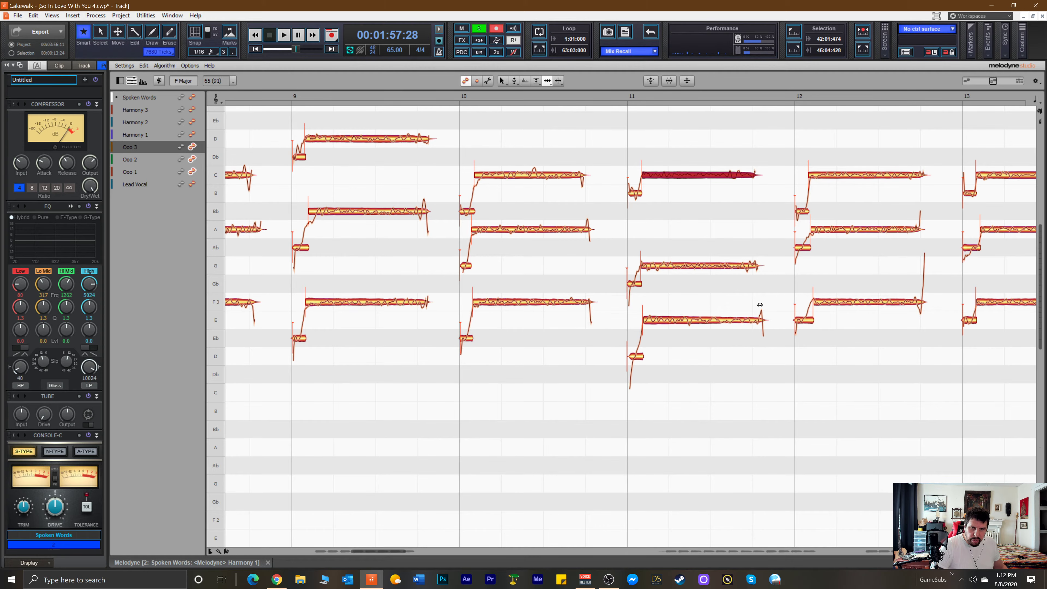
click(758, 266)
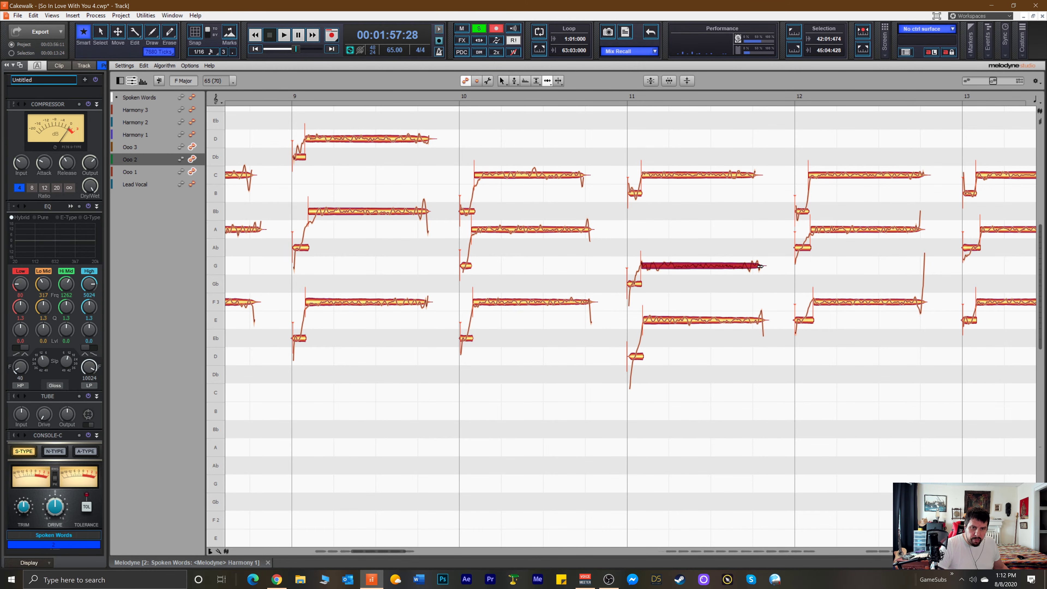
click(758, 175)
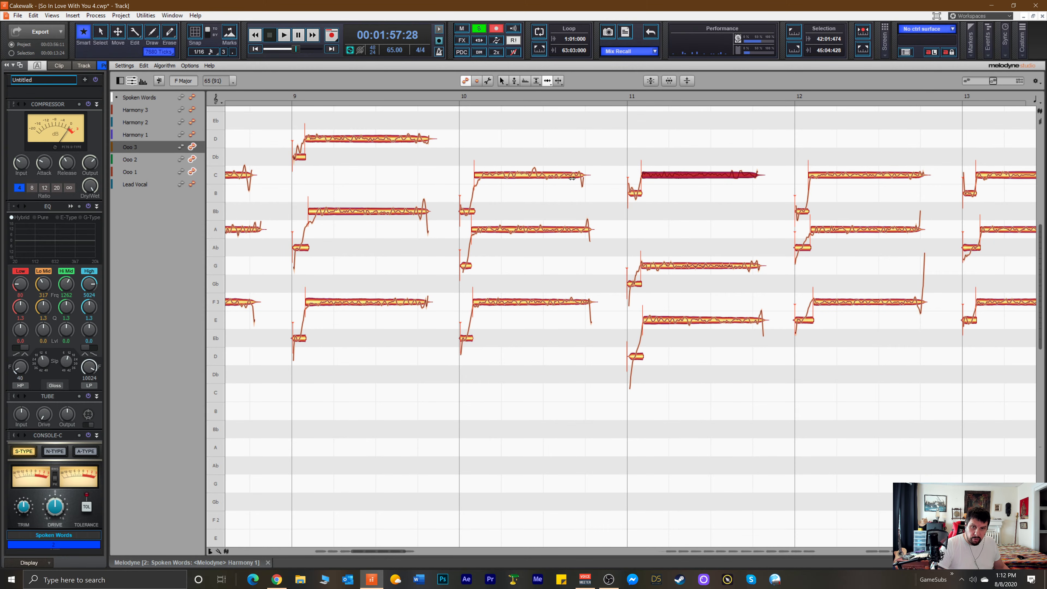
click(588, 177)
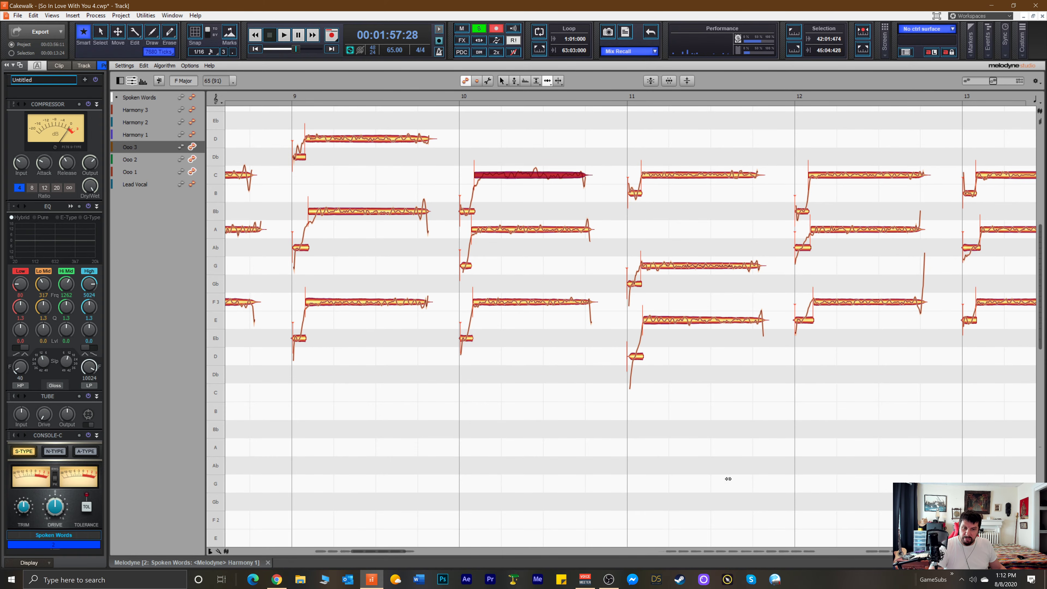
Align the ends of the long A3 and F3 notes in bar 8 and the long G3 note in bar 7 with their stacks.
drag(394, 551, 374, 555)
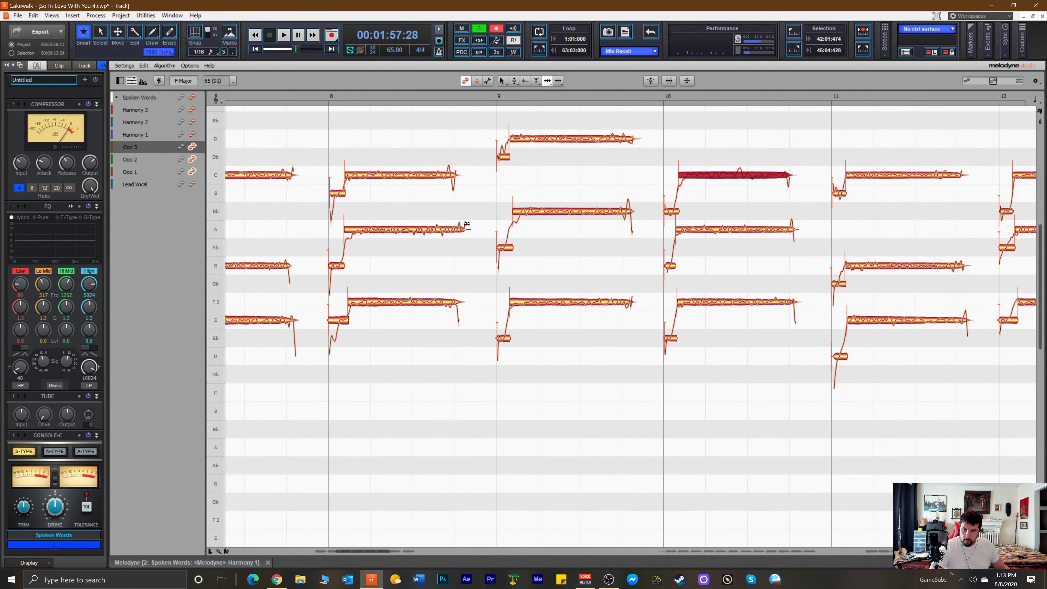
drag(467, 230, 463, 234)
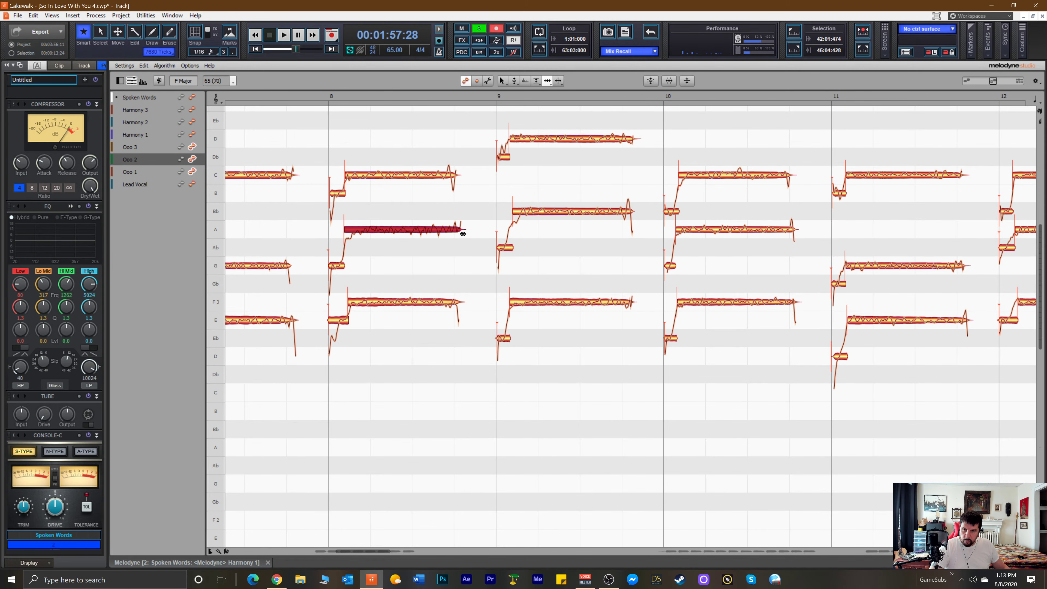
click(459, 308)
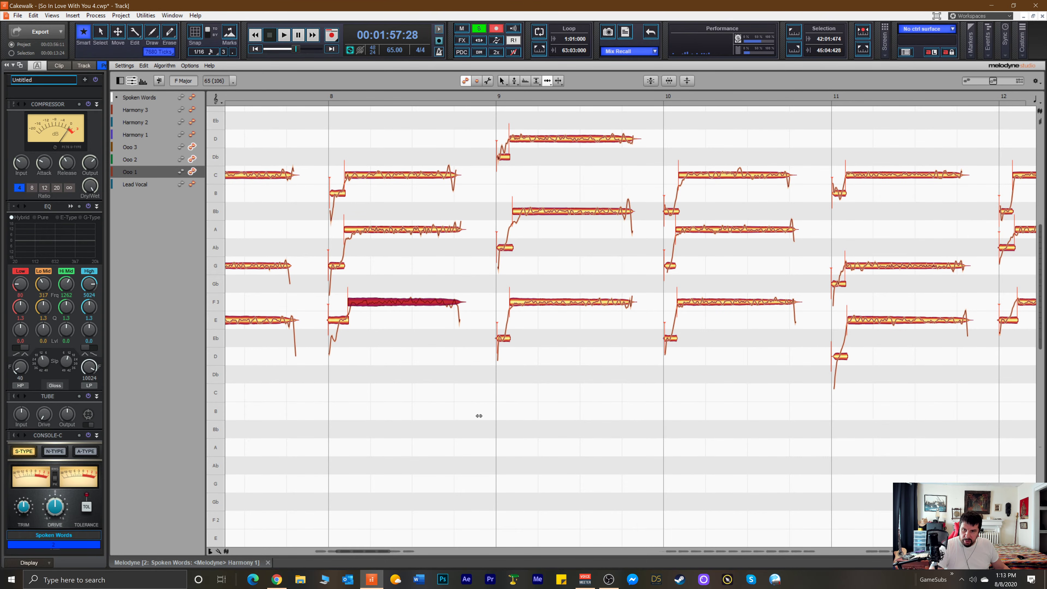
drag(379, 550, 363, 549)
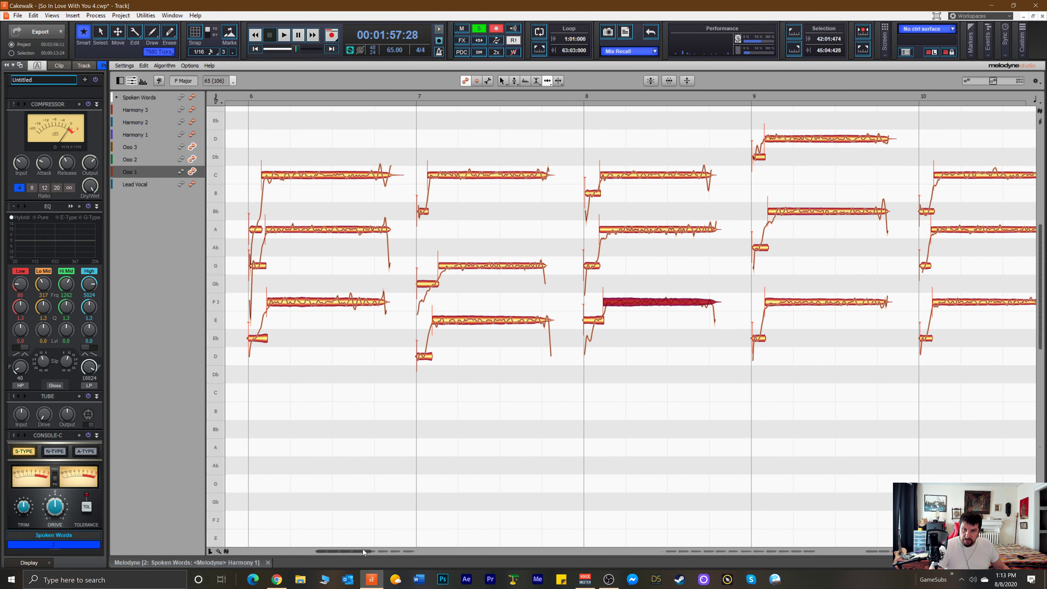
click(543, 267)
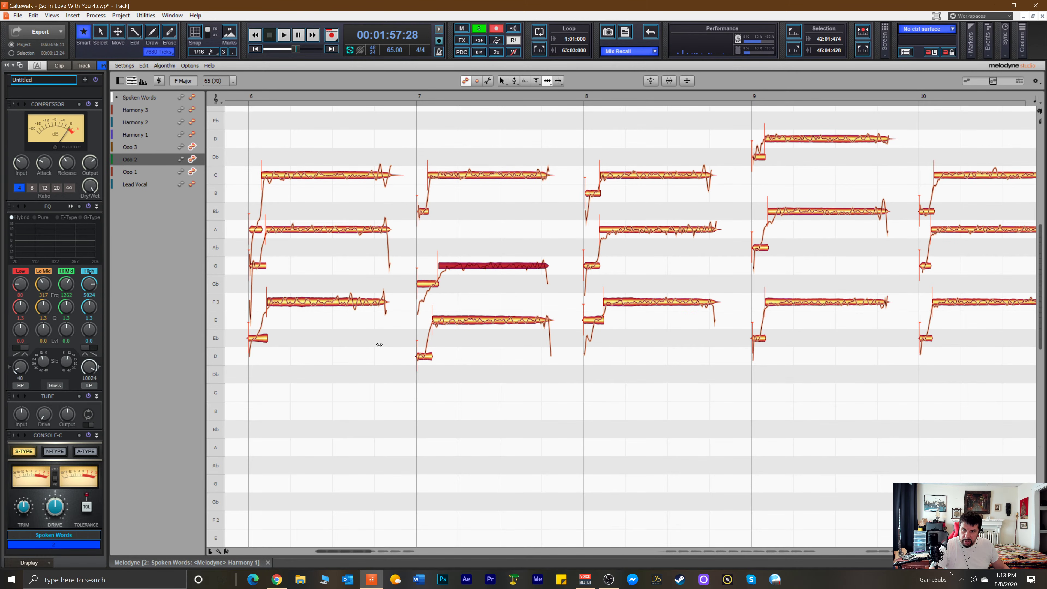
Turn off all track soloing and play the vocals within the full mix from just before bar 6.
drag(368, 551, 332, 555)
click(341, 546)
click(315, 97)
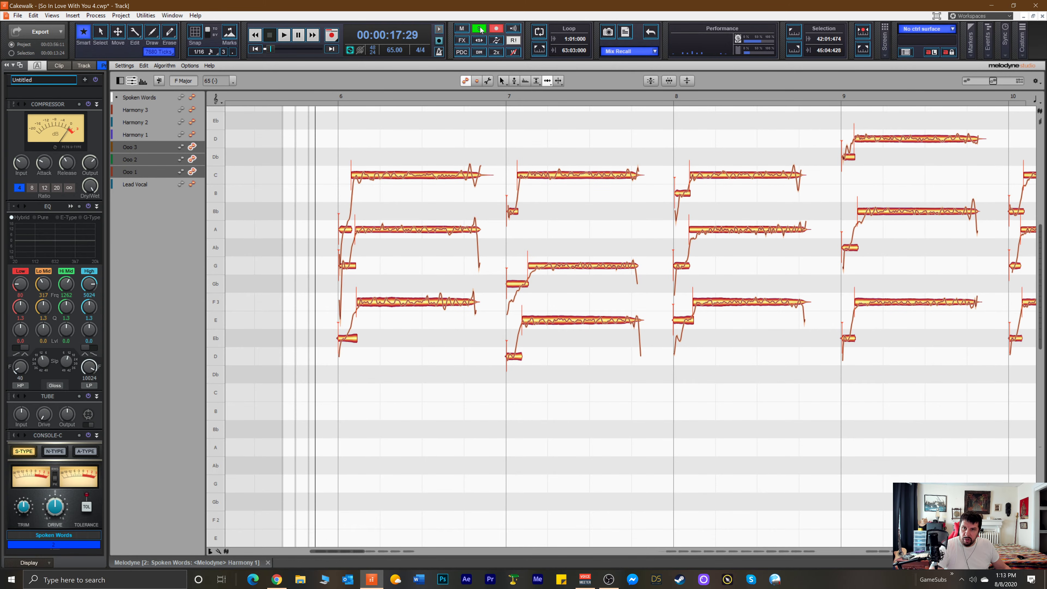
click(479, 29)
double_click(319, 96)
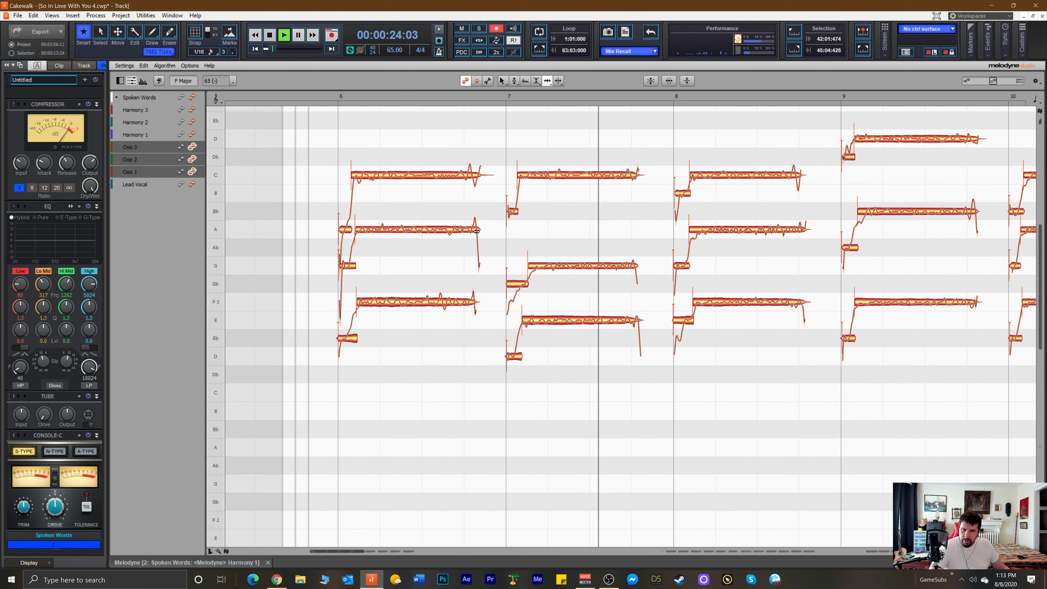
key(space)
key(space)
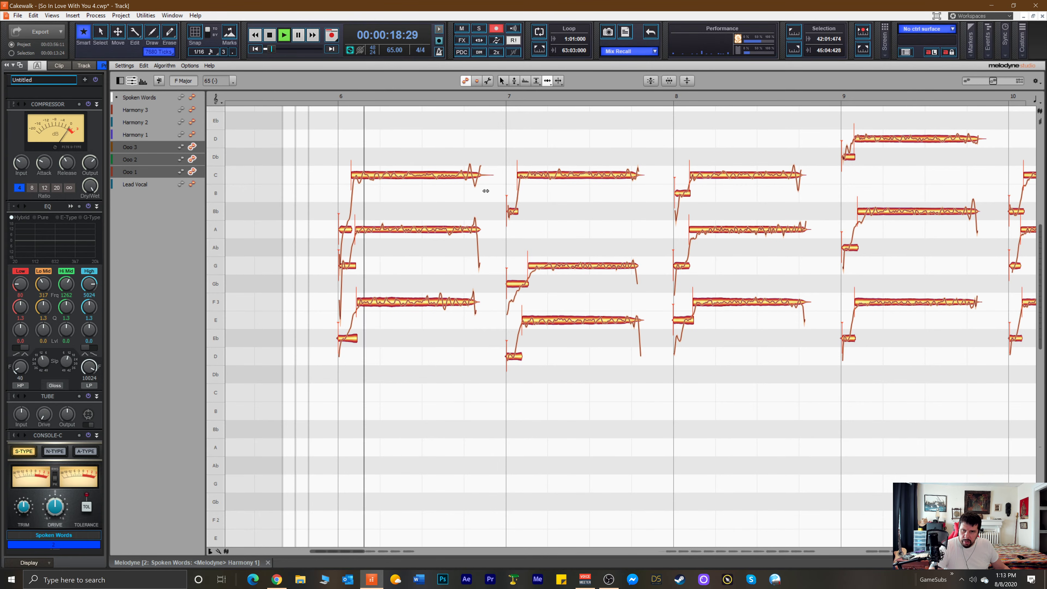
Shorten the end of the long C4 note in bar 6 slightly during playback.
click(489, 176)
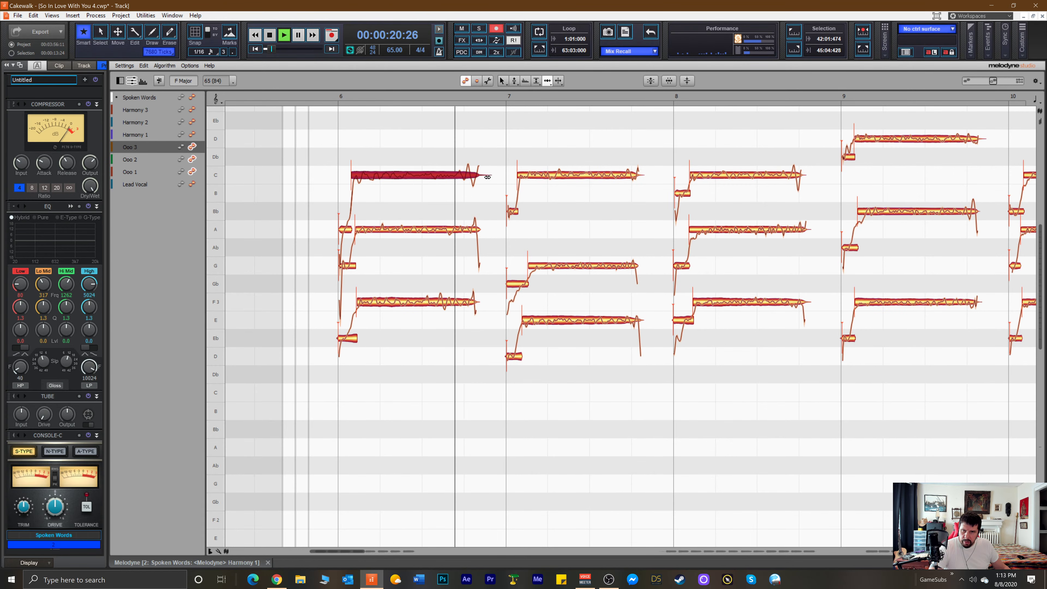
key(space)
key(space)
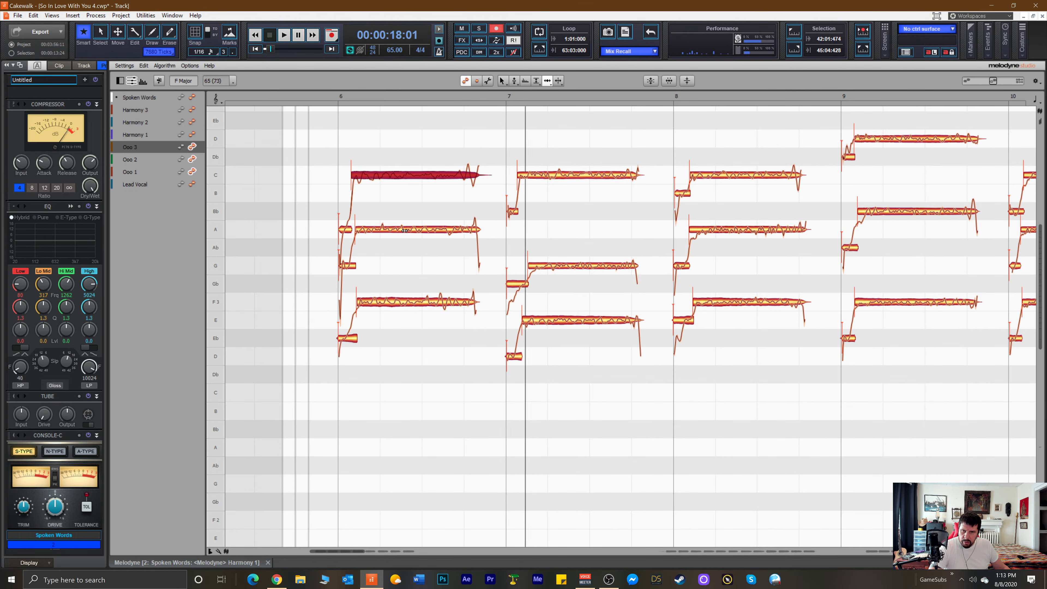
Play the Ooo section from bar 6 in the full mix and check the vocal tracks in the track view.
click(325, 231)
key(space)
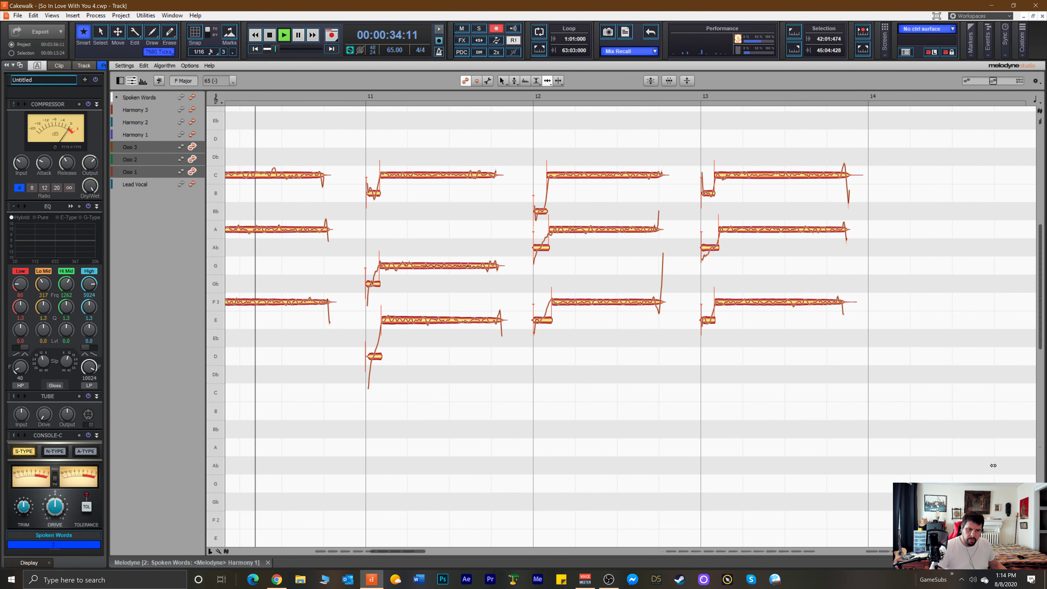
key(d)
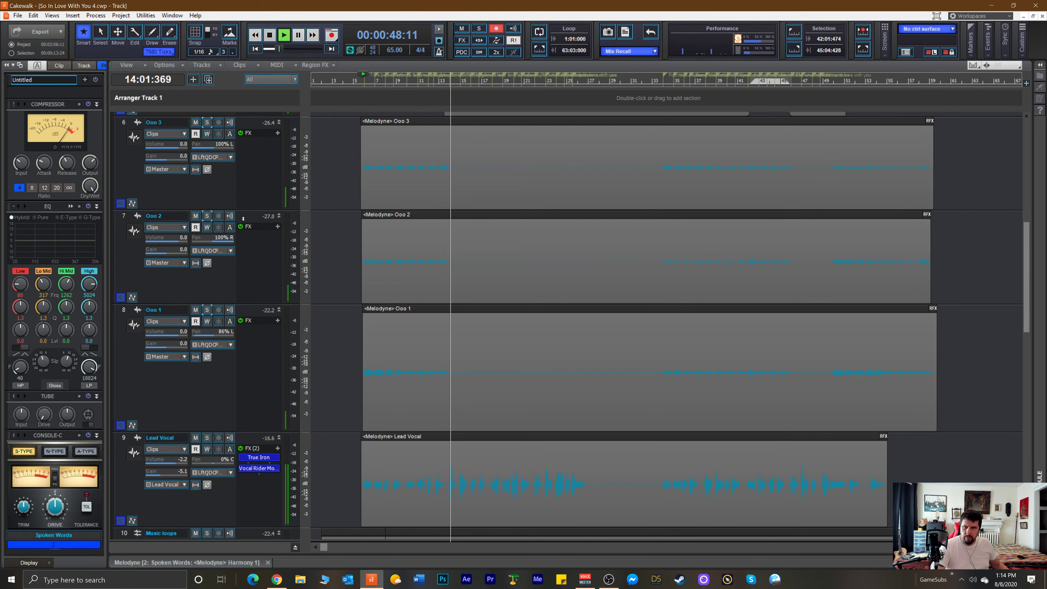
key(space)
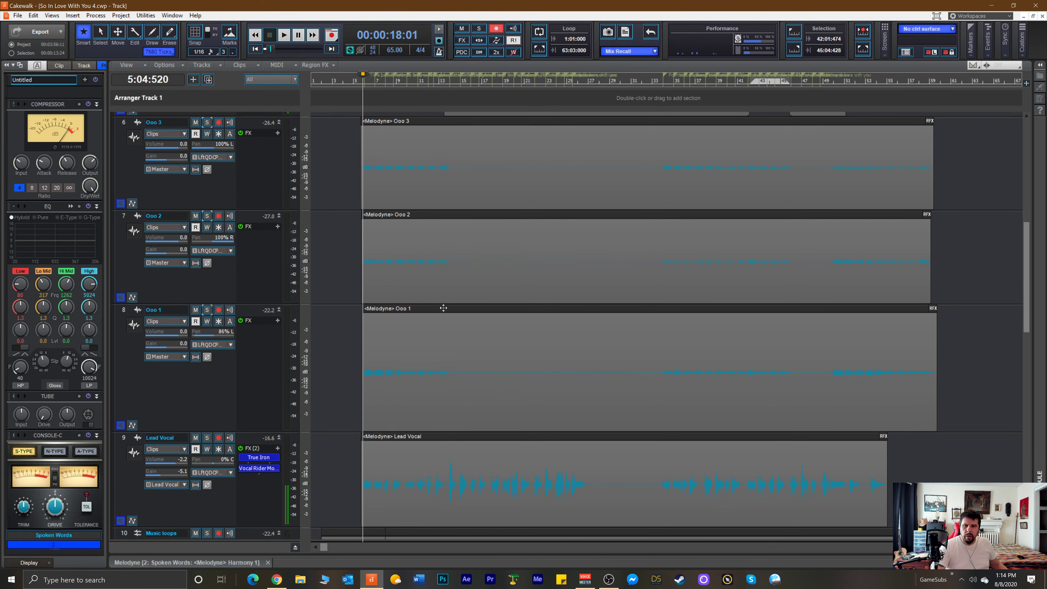
scroll(392, 304, up, 3)
scroll(392, 304, up, 3)
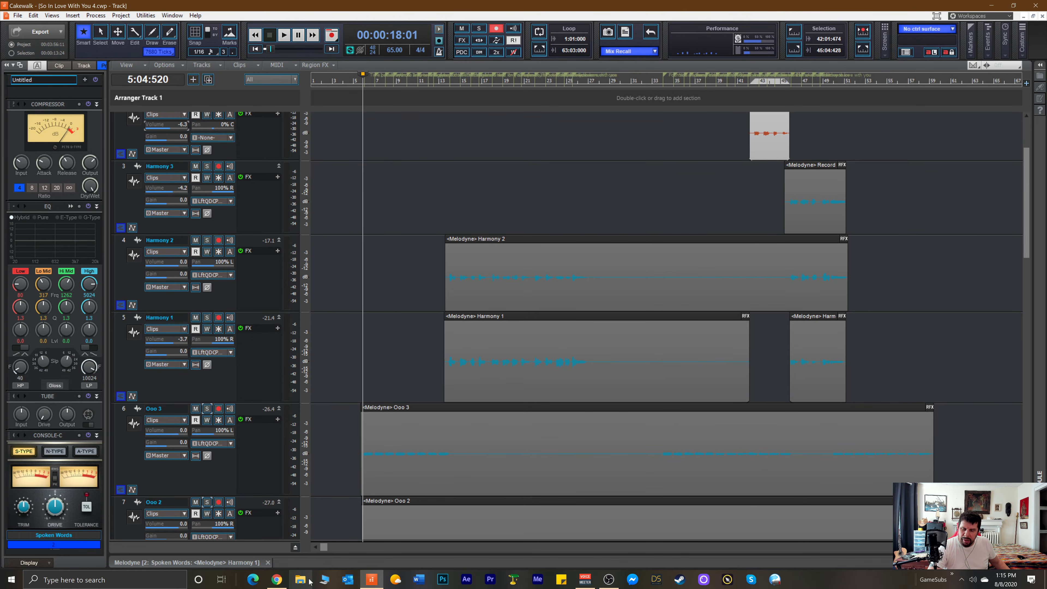
Reopen the Melodyne editor at full height and show the Harmony 3, Harmony 2 and Harmony 1 notes for editing from bar 14.
mouse_move(378, 584)
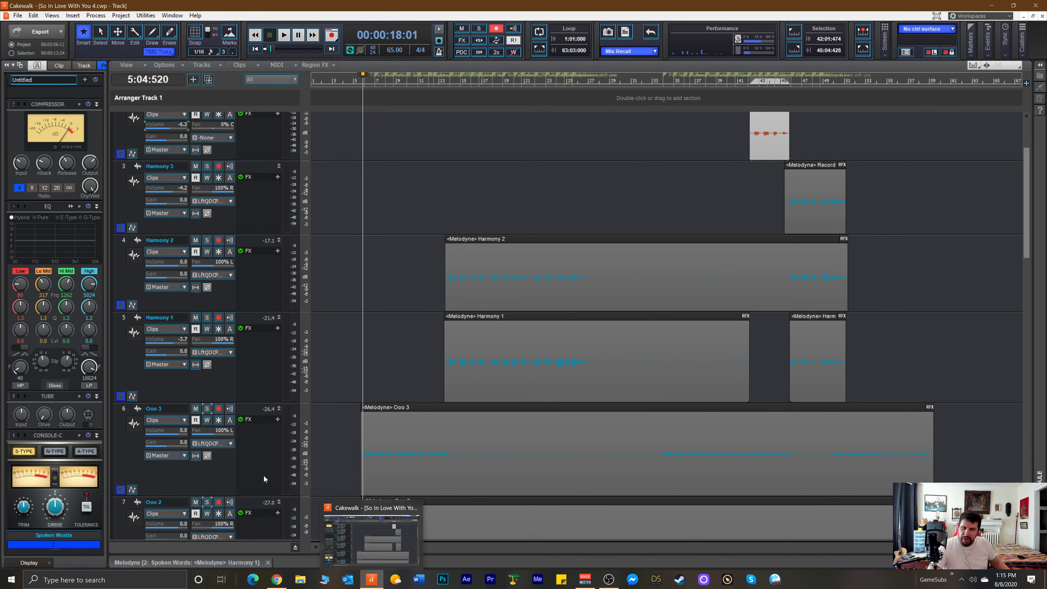
click(212, 563)
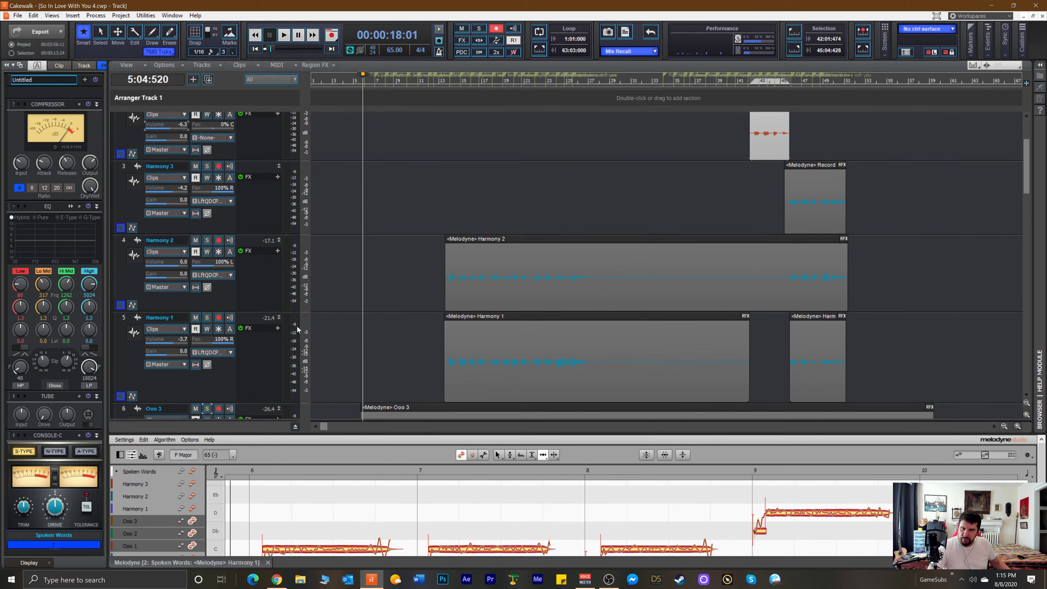
double_click(218, 564)
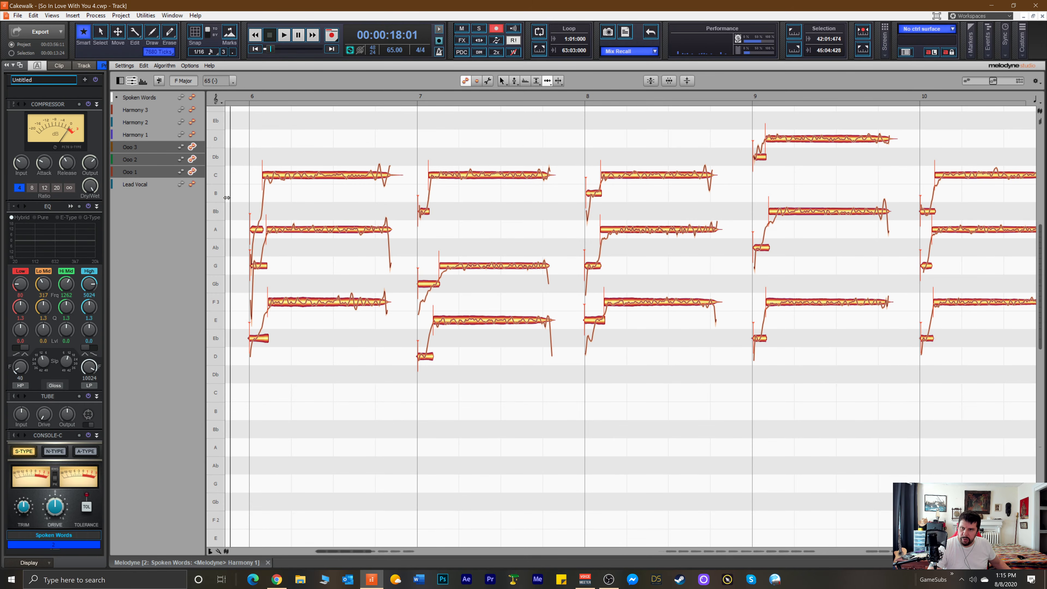
click(192, 110)
ctrl+click(193, 122)
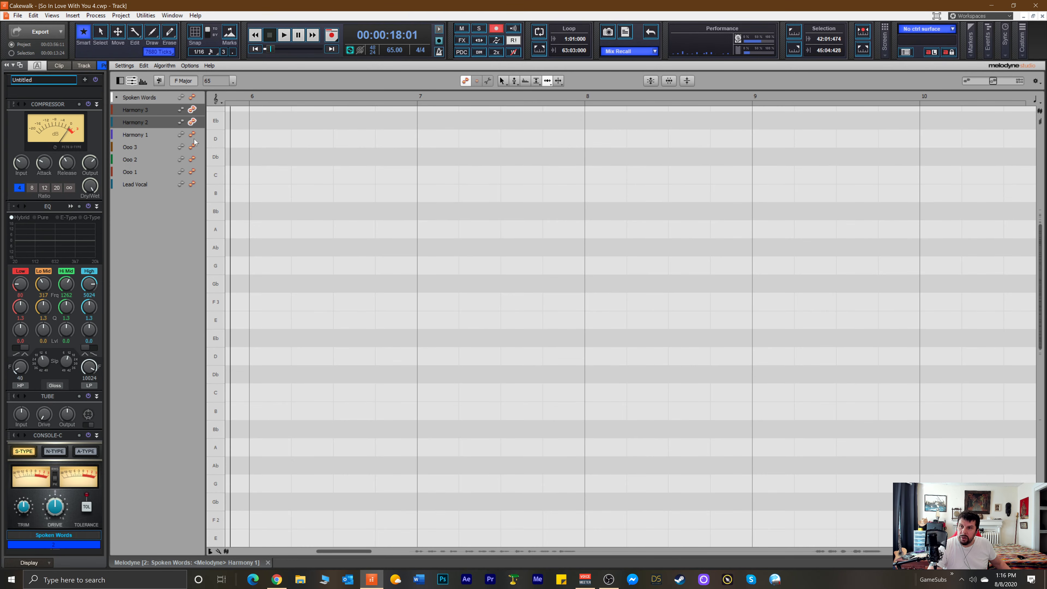
ctrl+click(194, 135)
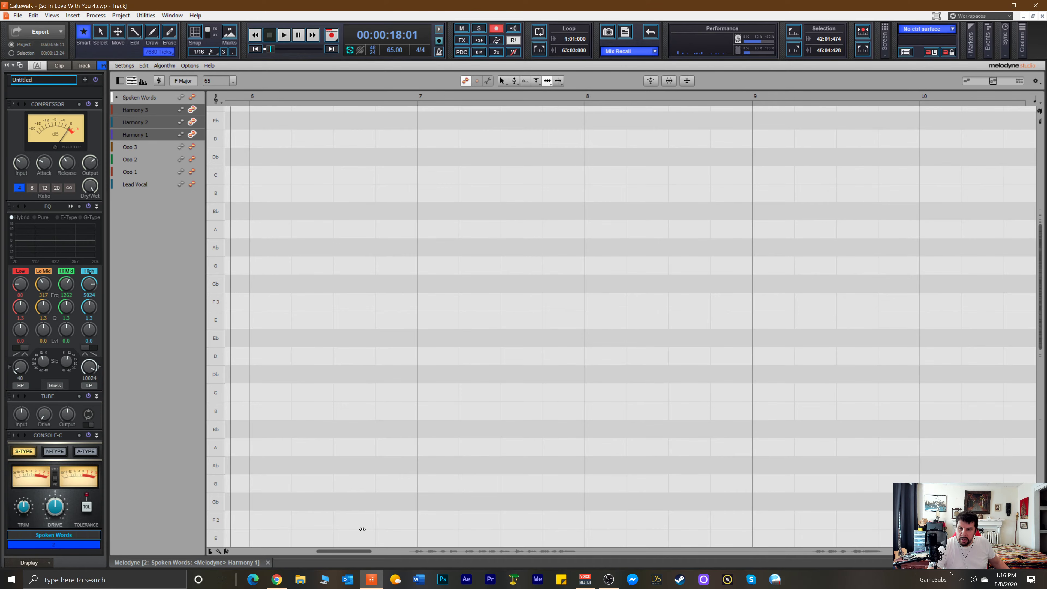
drag(344, 551, 433, 557)
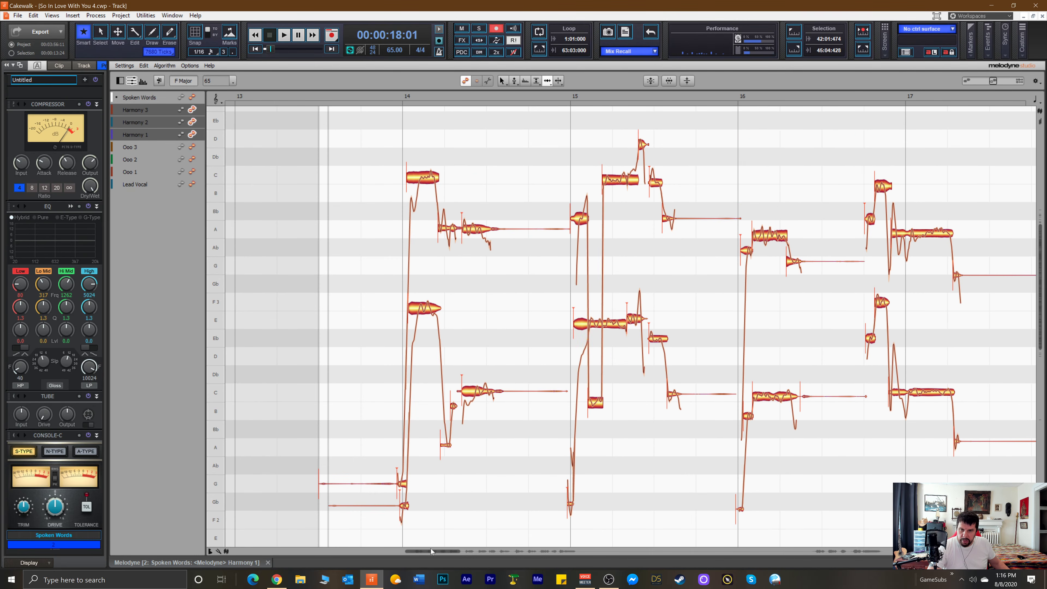
Delete the two stray low noise notes before bar 14 and play the harmonies from just ahead of that bar.
drag(323, 354, 373, 514)
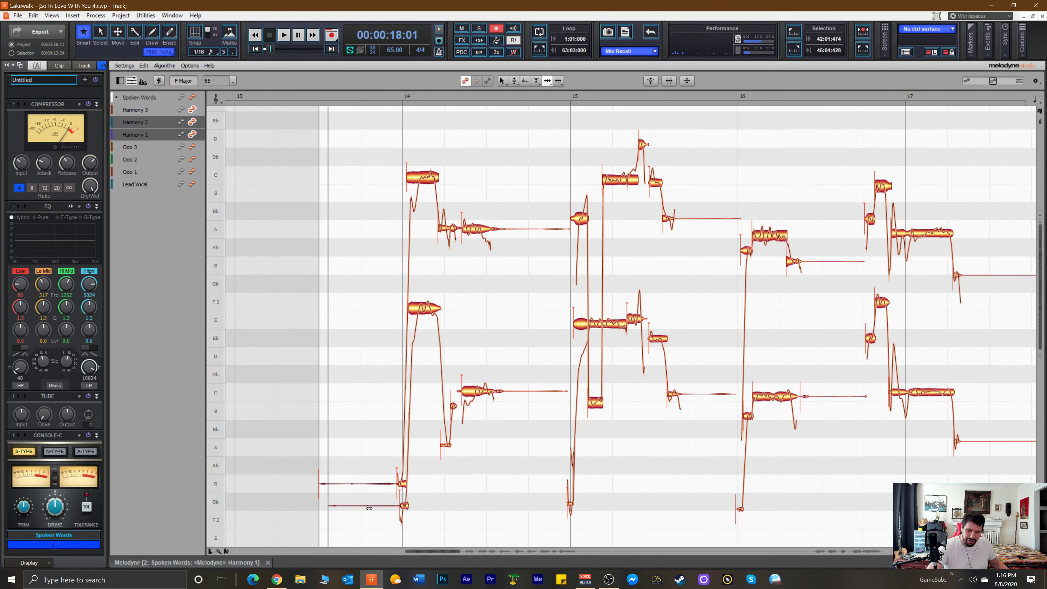
key(Delete)
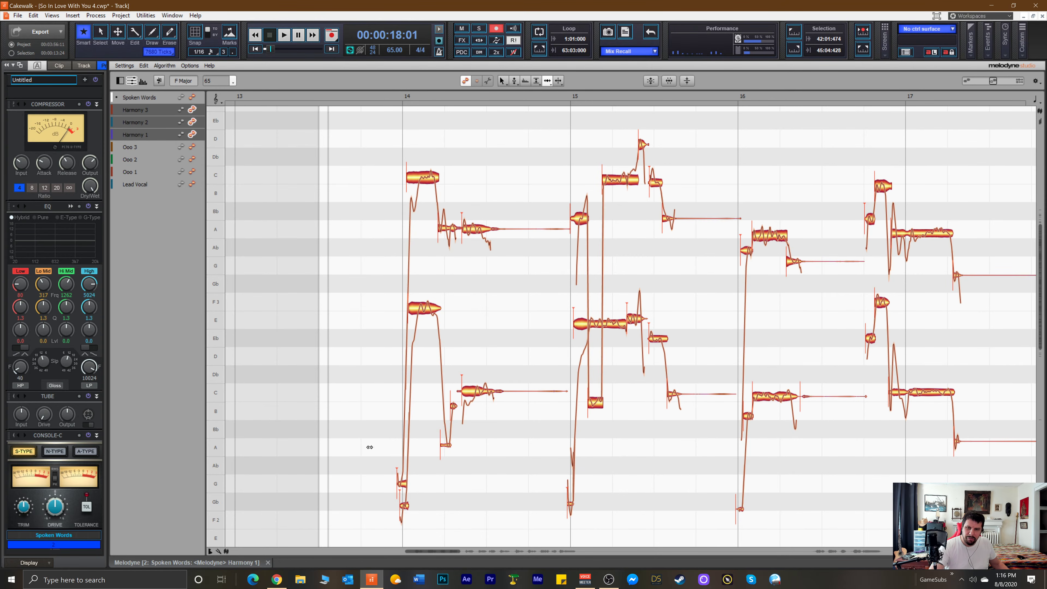
click(384, 97)
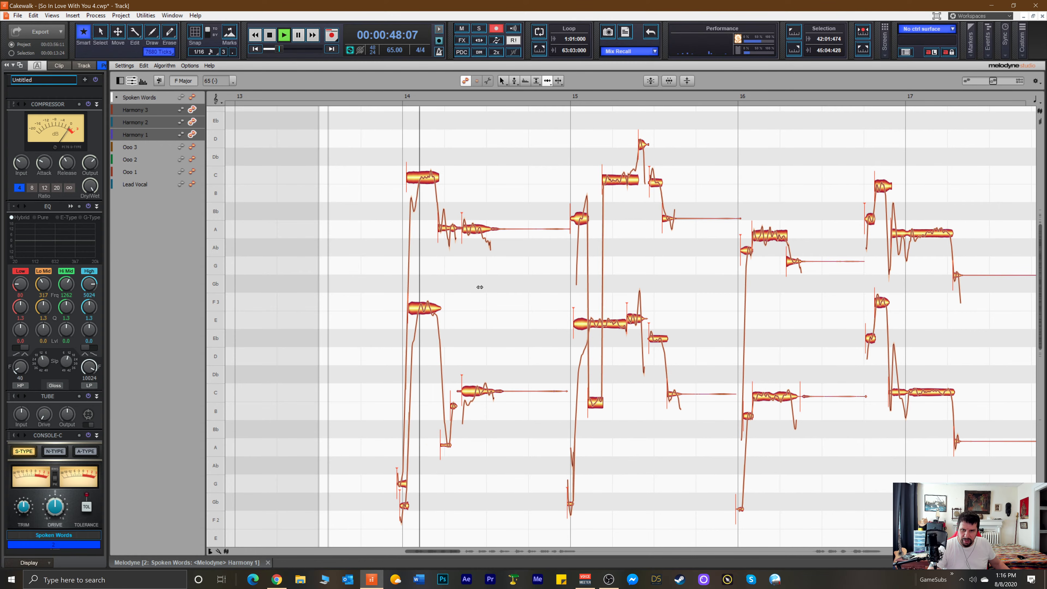
key(space)
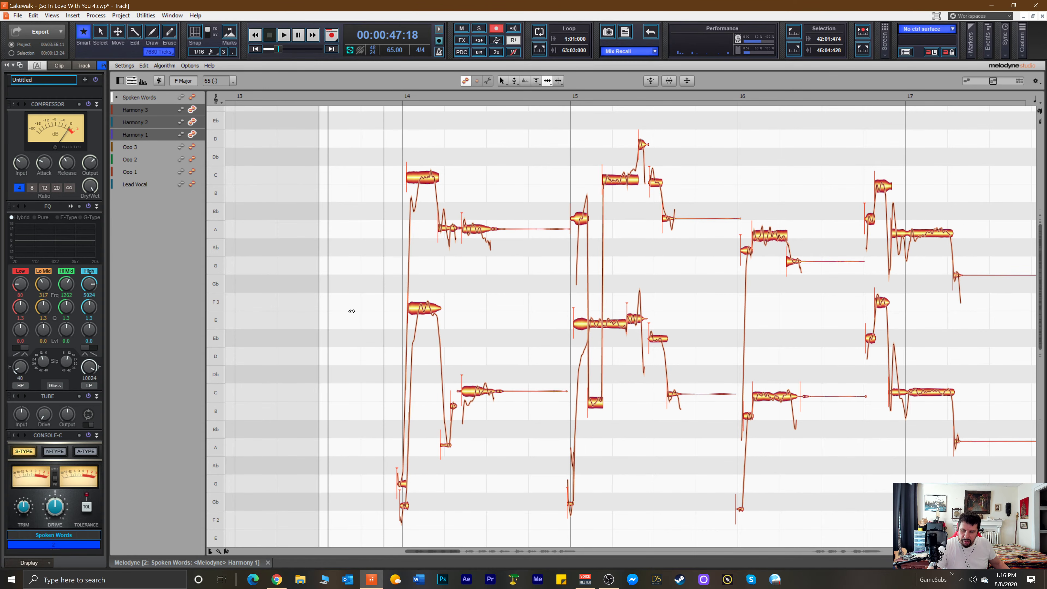
Snap all notes of the three harmony tracks to their nearest semitone centres.
click(352, 311)
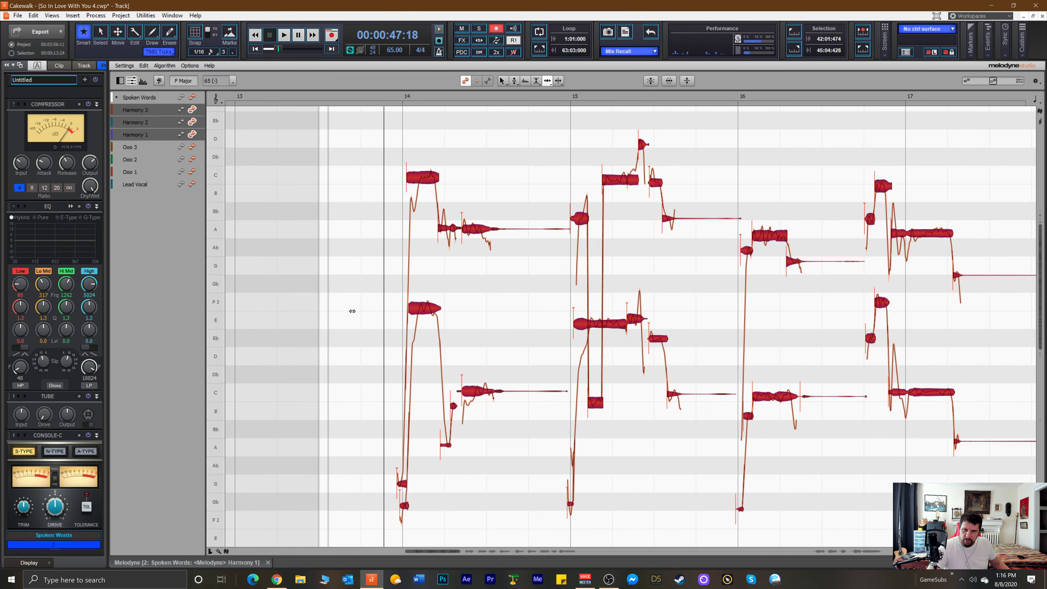
right_click(467, 296)
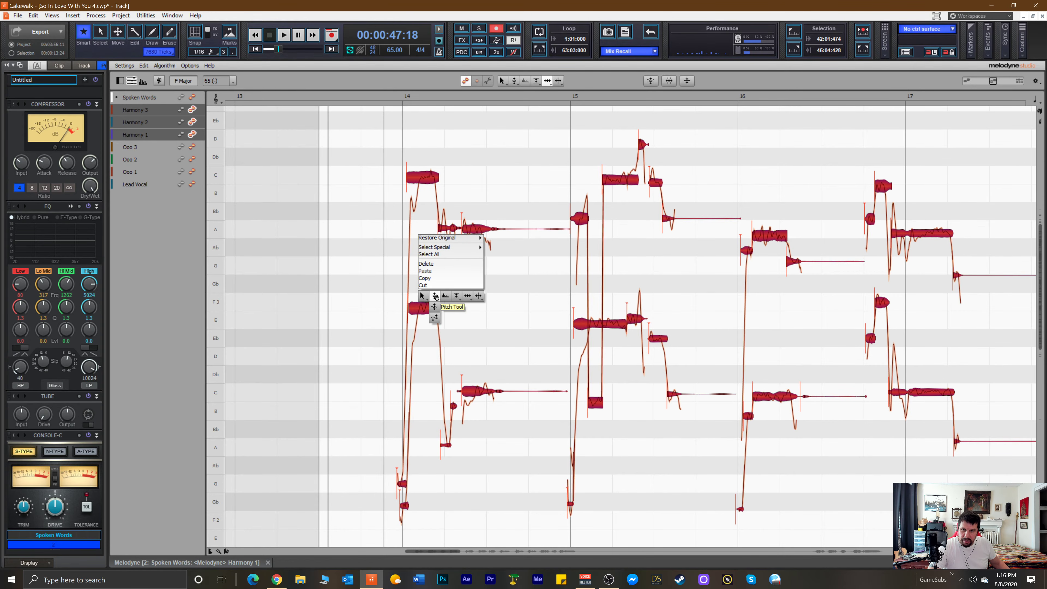
click(434, 307)
double_click(421, 309)
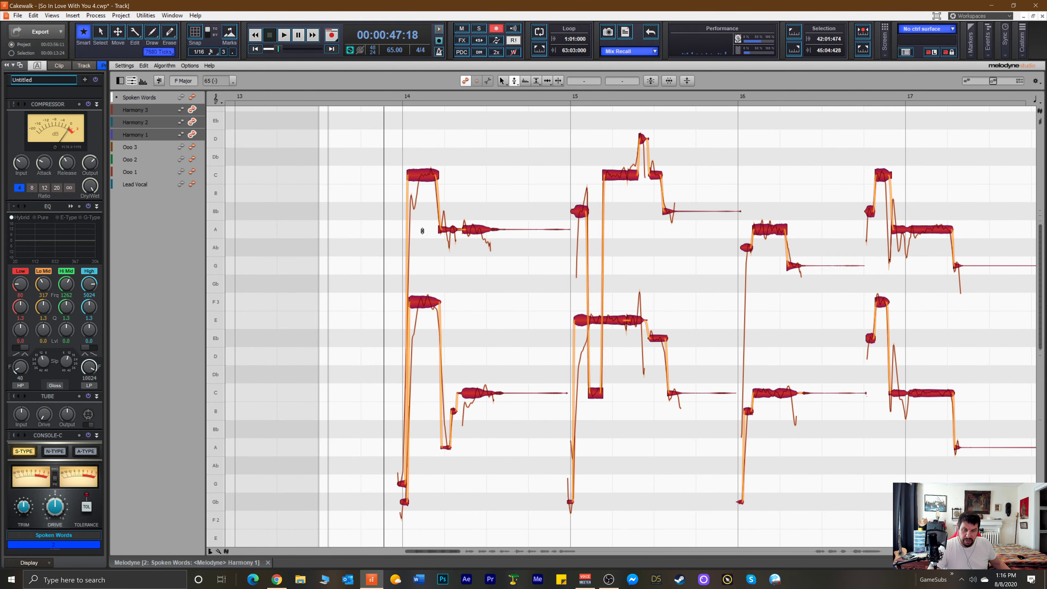
click(342, 231)
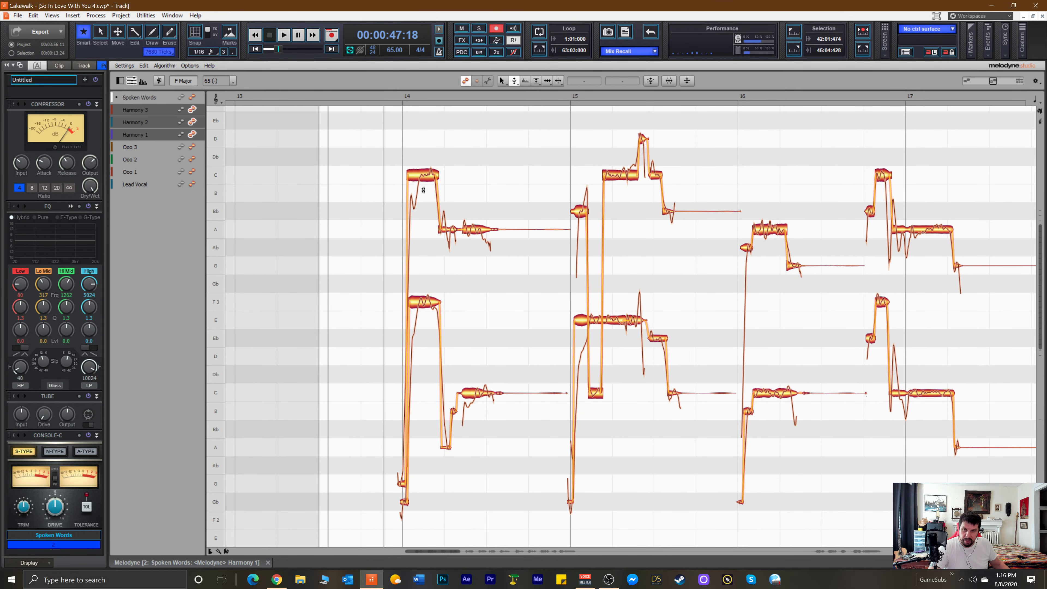
Split Harmony 1's first C4 note in bar 14 near its start, snap the short front part to Bb3, and play it.
right_click(399, 141)
mouse_move(447, 141)
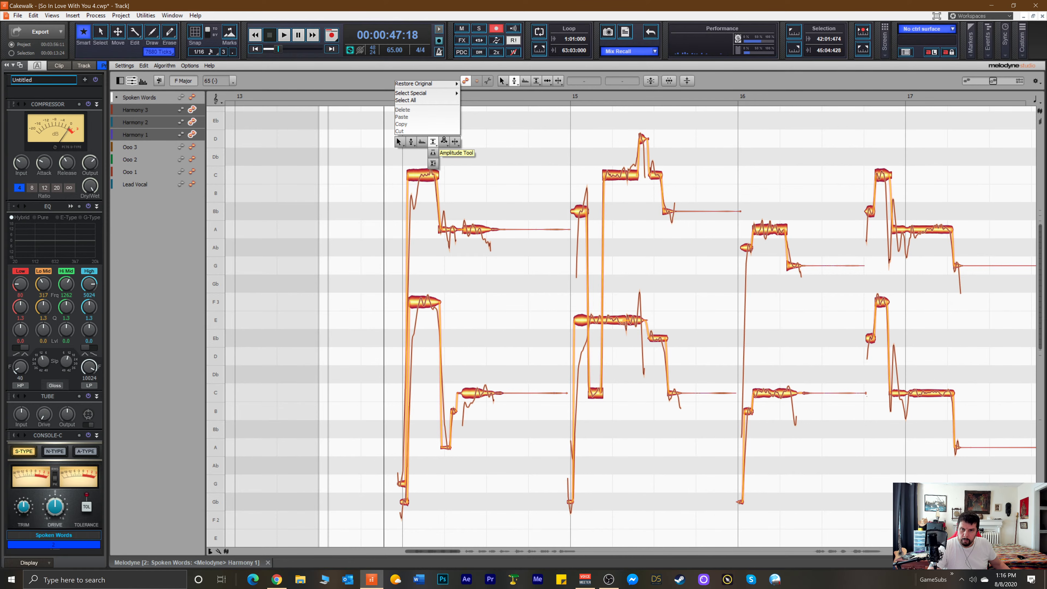
click(443, 153)
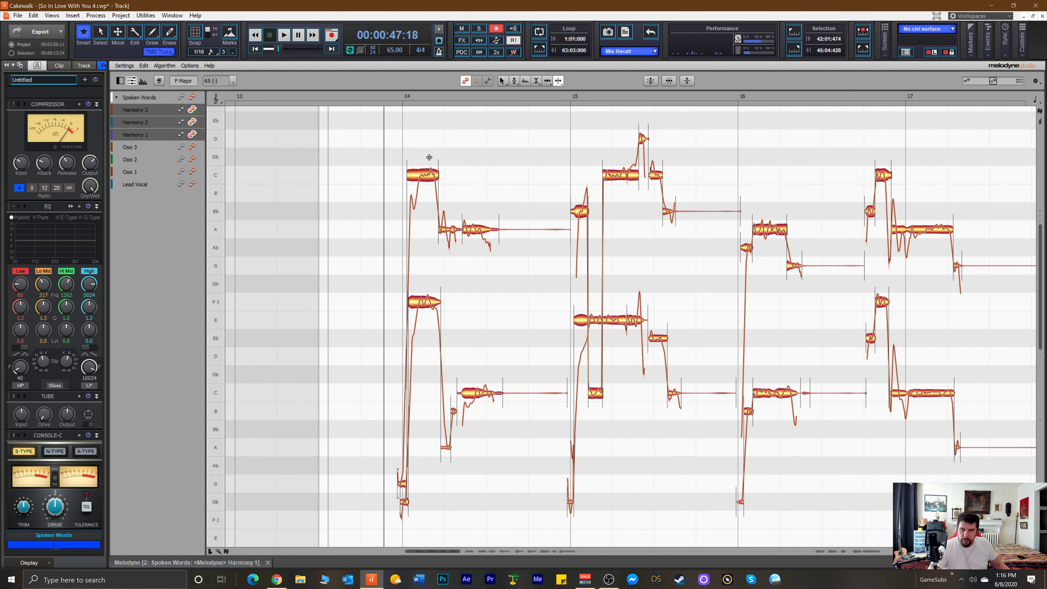
click(418, 176)
double_click(418, 176)
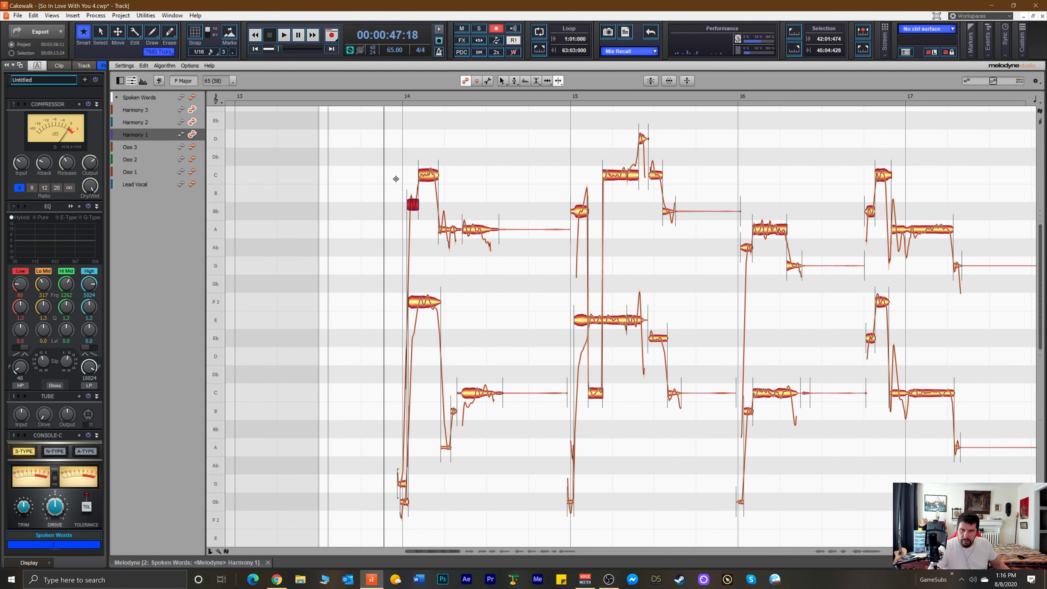
right_click(370, 181)
click(330, 180)
click(421, 175)
double_click(411, 204)
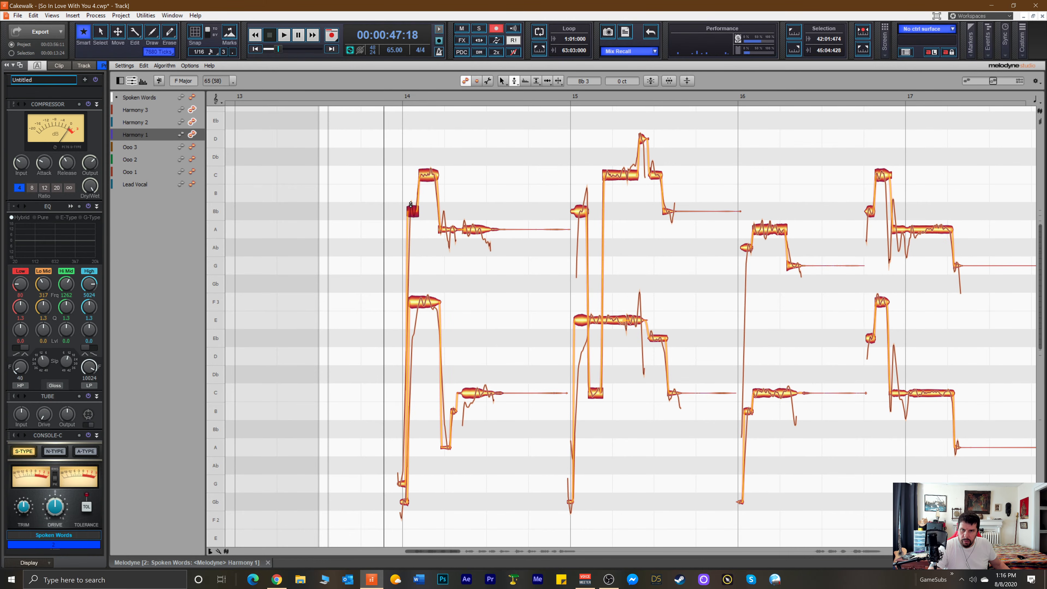
key(space)
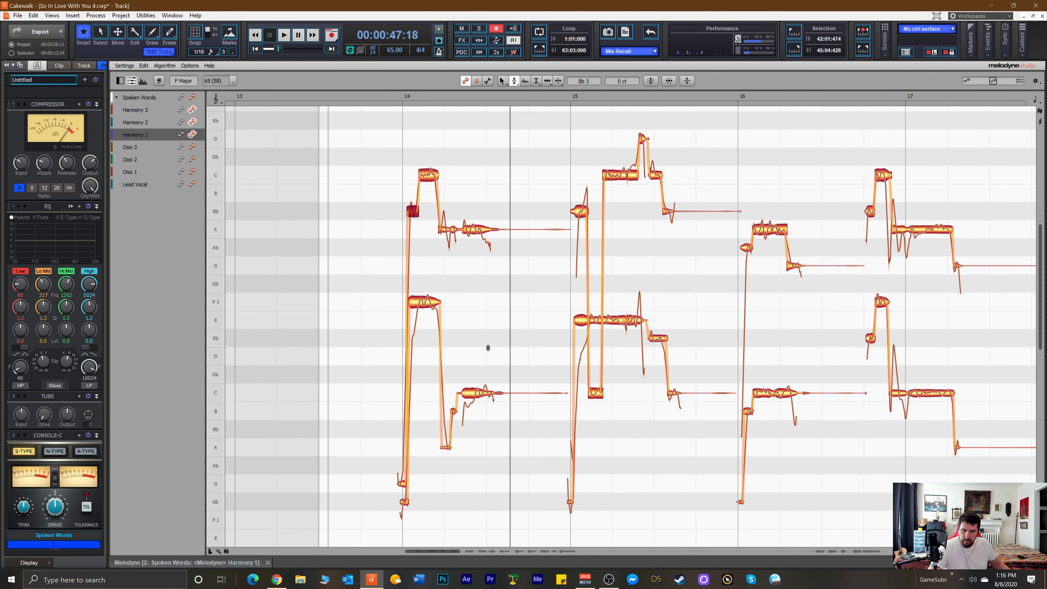
Set the pitch drift of Harmony 2's C3 note in bar 14 to -40% and play the passage.
right_click(476, 391)
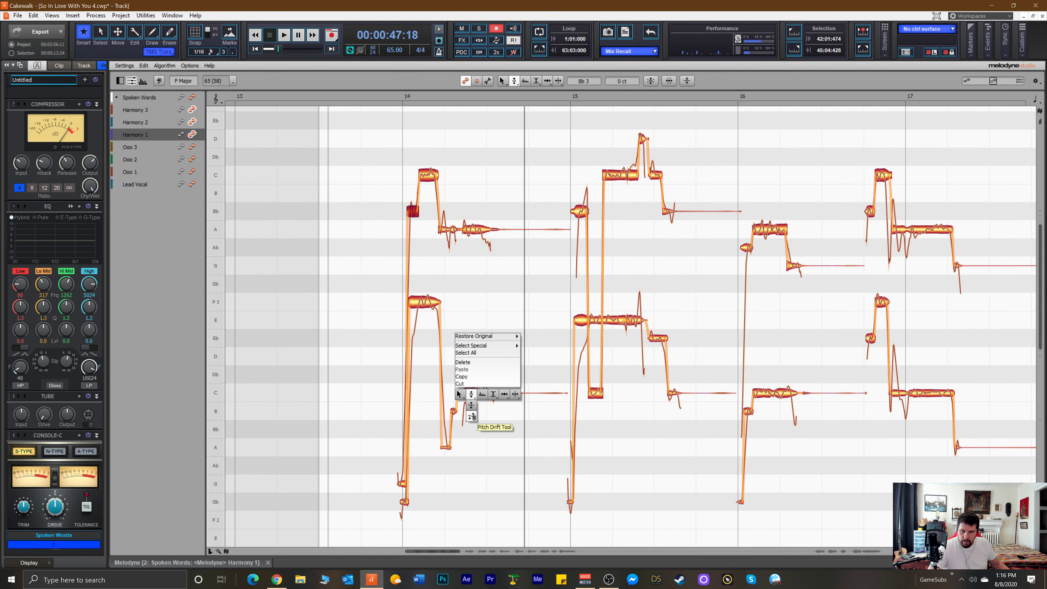
click(474, 398)
click(475, 395)
drag(469, 447, 475, 413)
key(space)
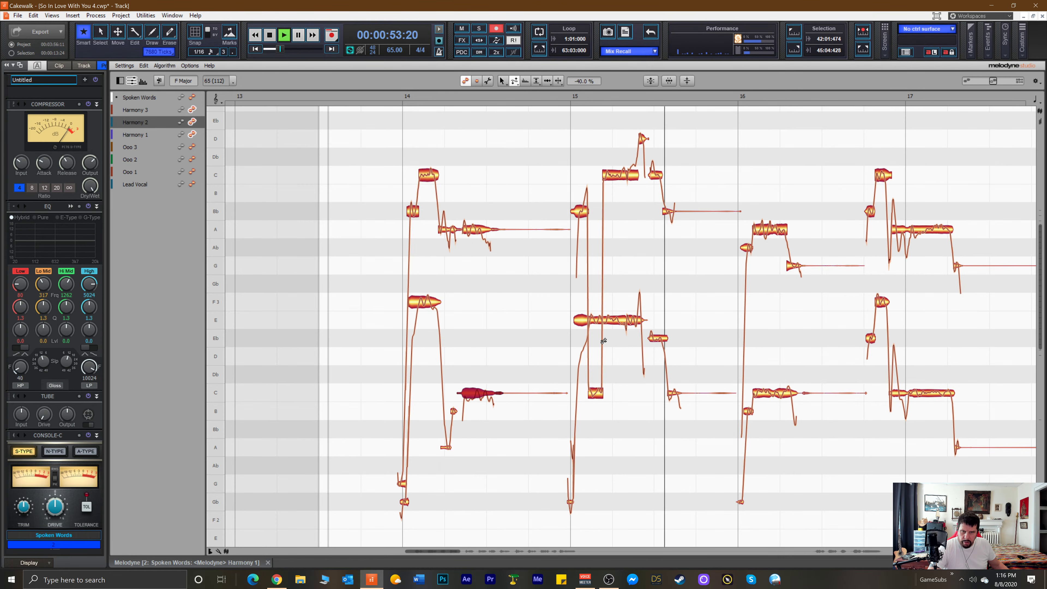
key(space)
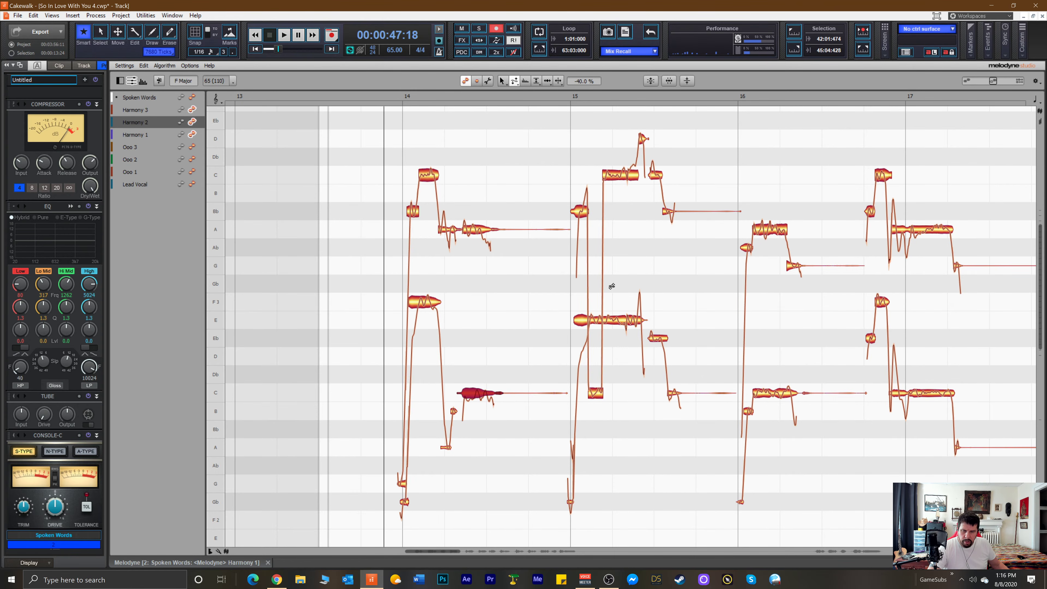
Move the start of Harmony 2's short second E3 note in bar 15 slightly earlier and play the result.
click(545, 309)
double_click(546, 309)
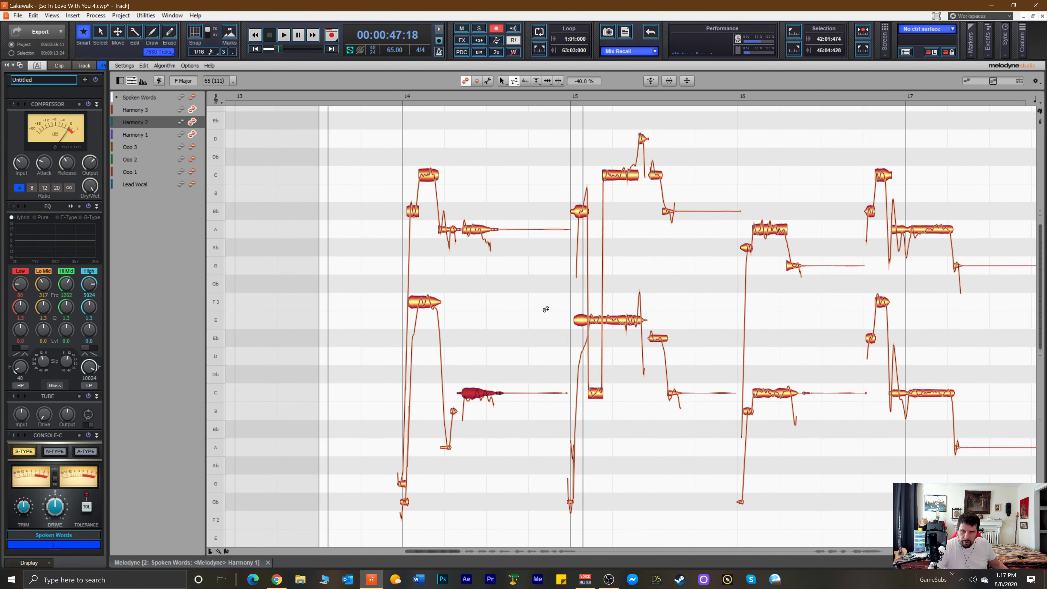
right_click(603, 323)
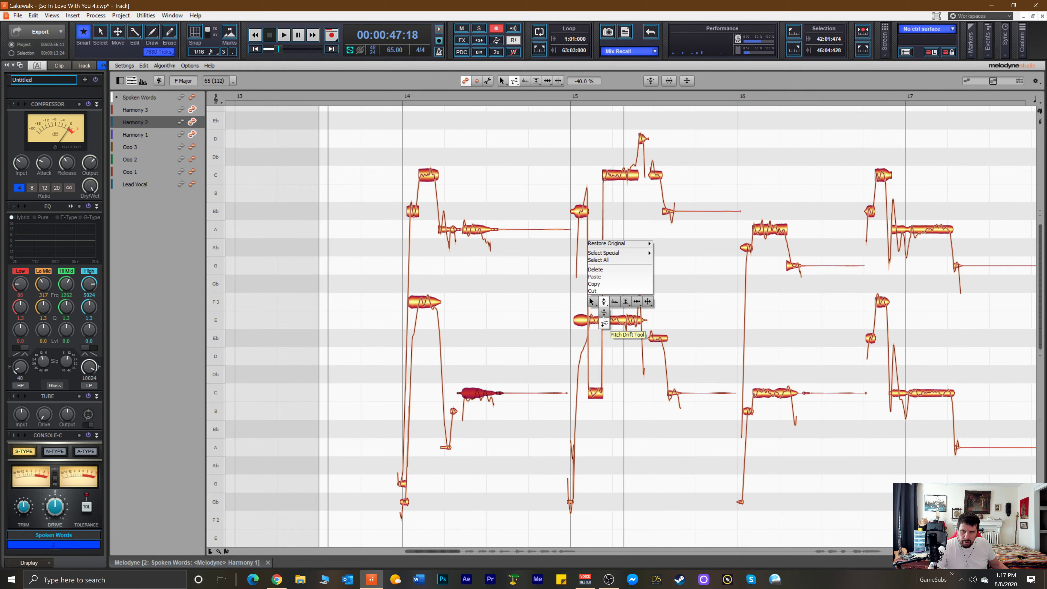
click(603, 301)
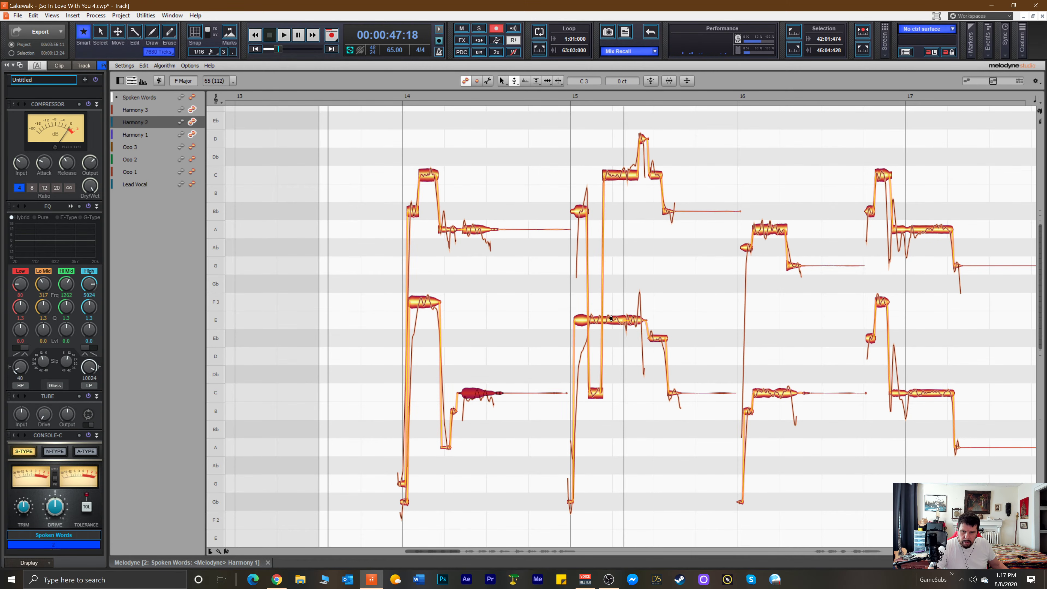
click(611, 319)
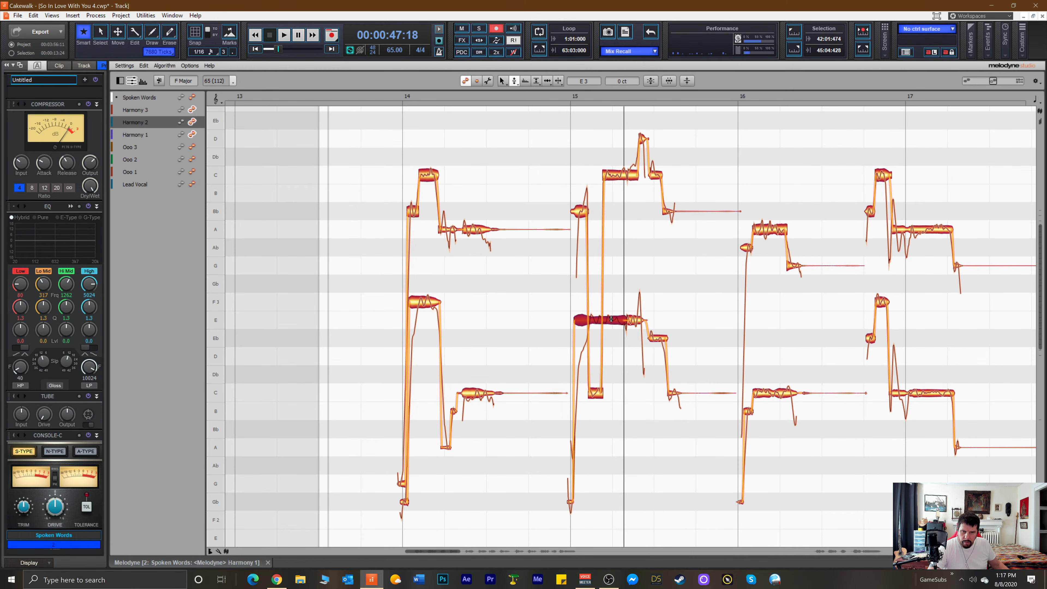
click(634, 322)
right_click(616, 287)
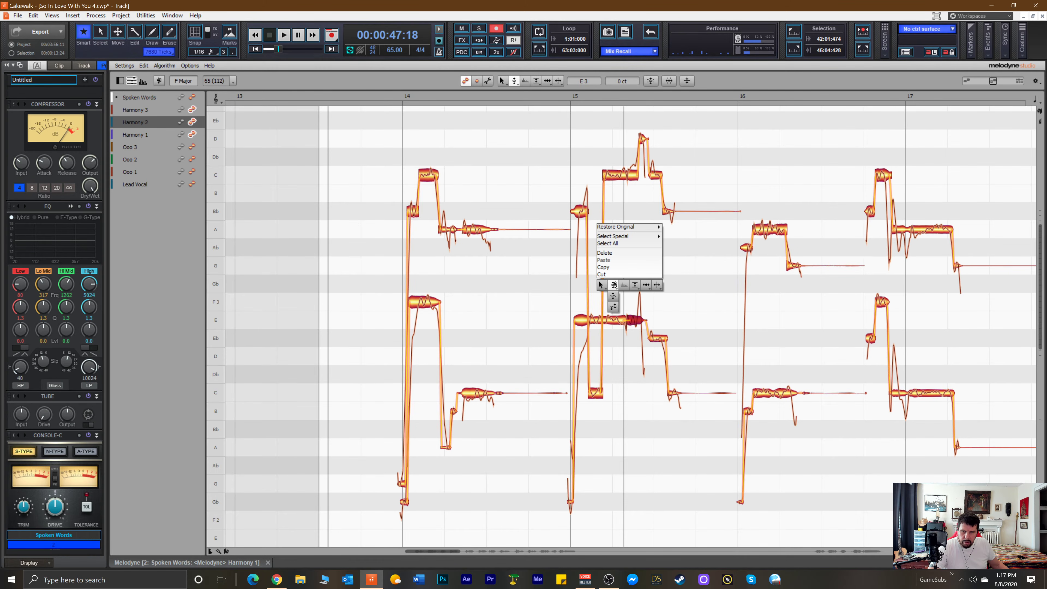
click(640, 300)
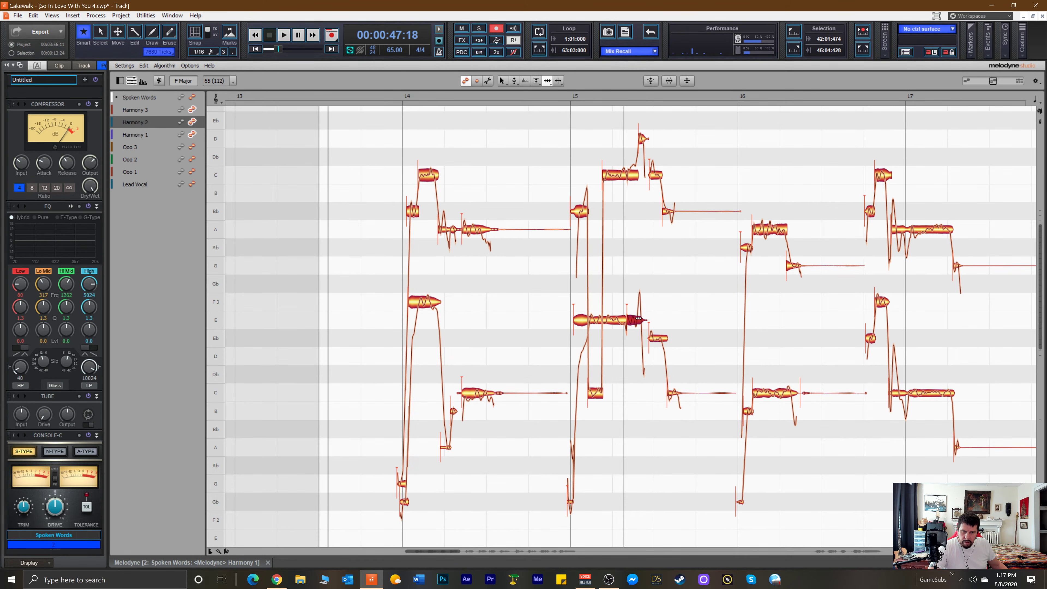
key(space)
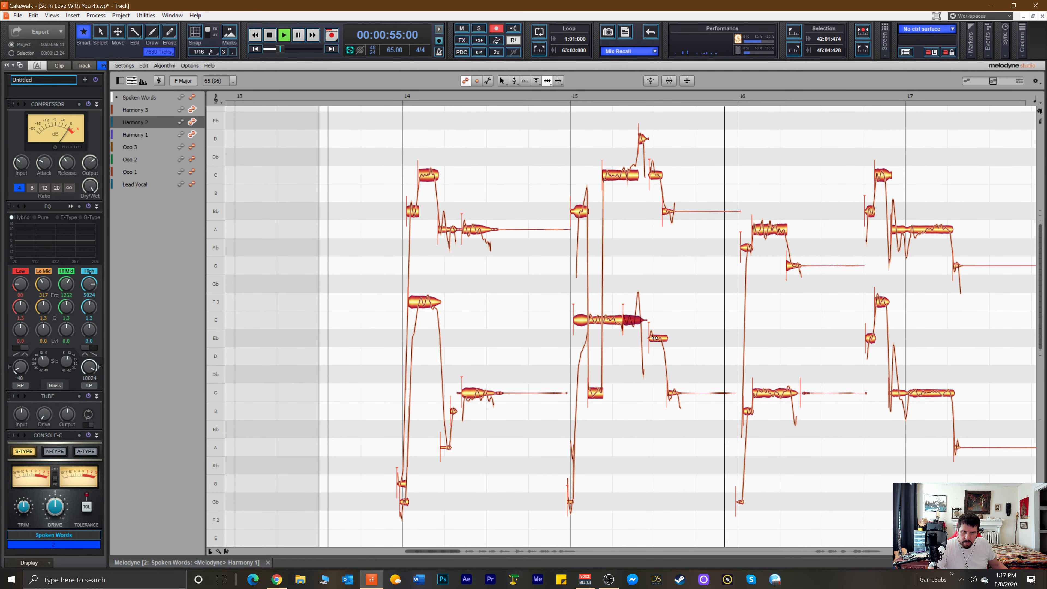
key(space)
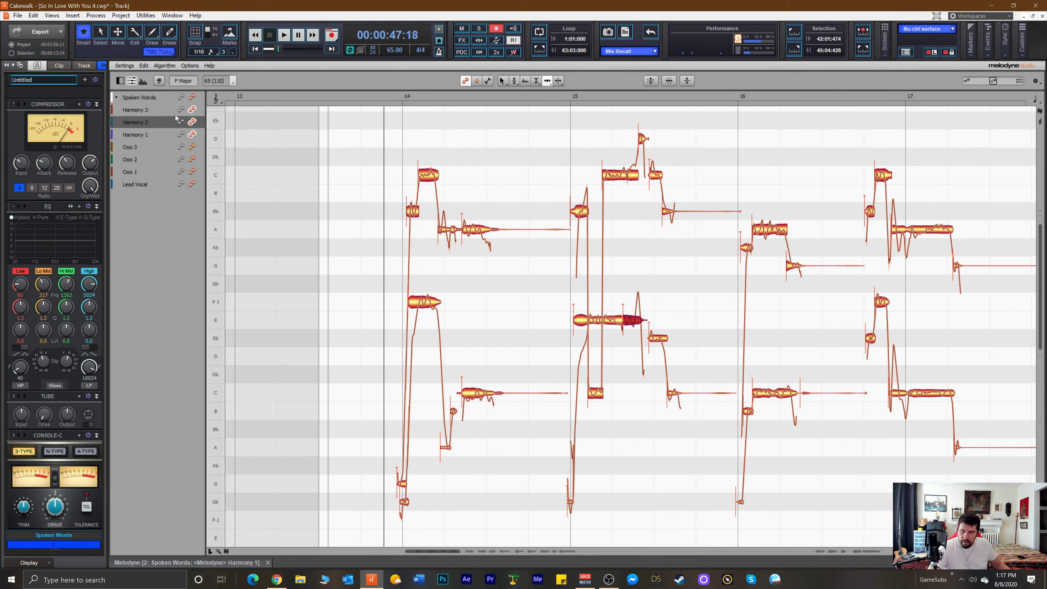
Show the Lead Vocal as a reference and adjust the timing of Harmony 2's Eb3 and Harmony 1's D4 notes in bar 15.
click(192, 184)
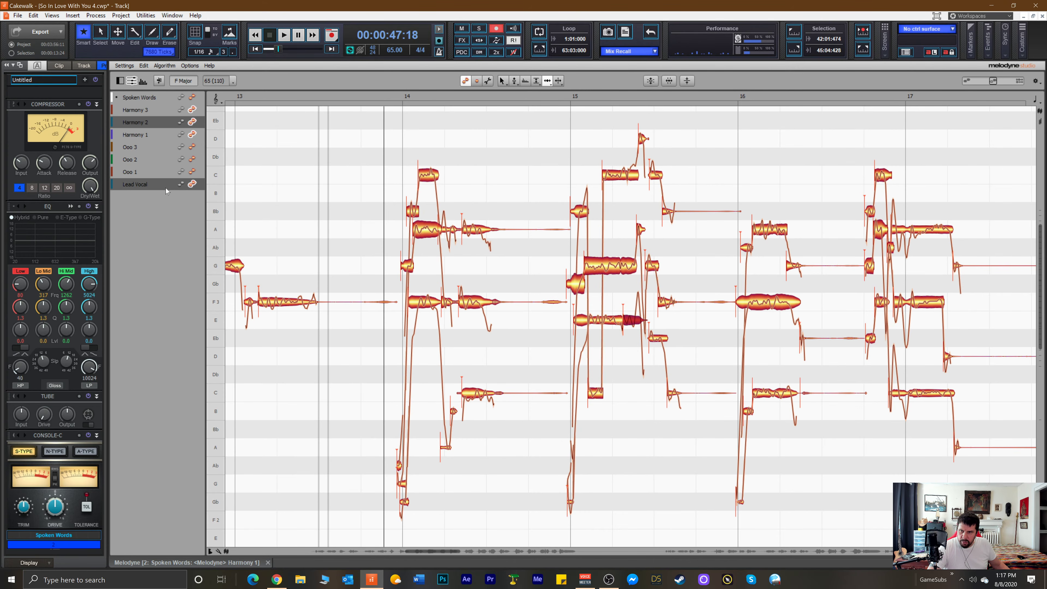
click(180, 184)
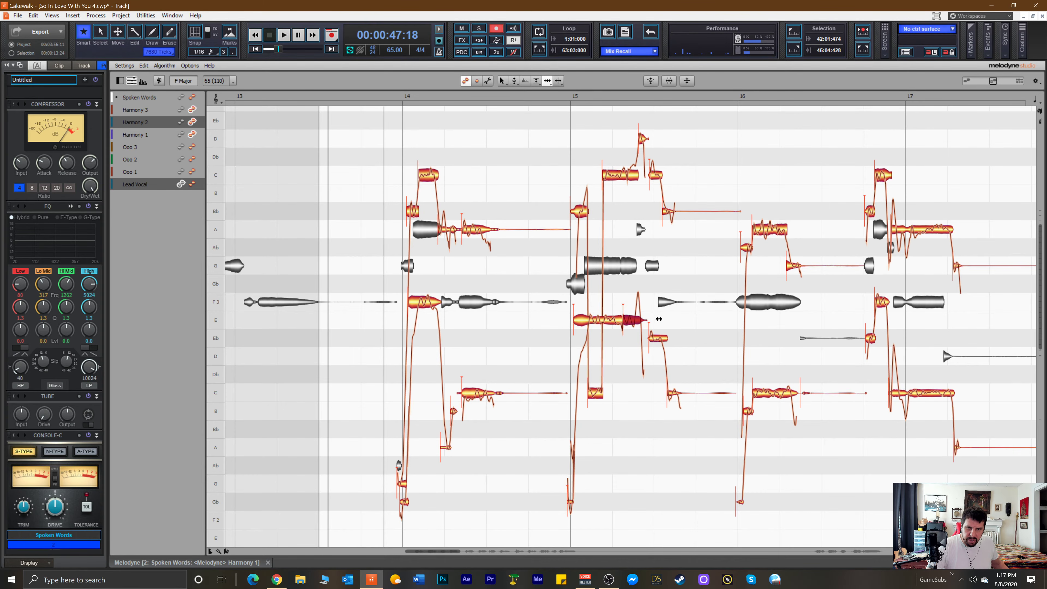
click(656, 336)
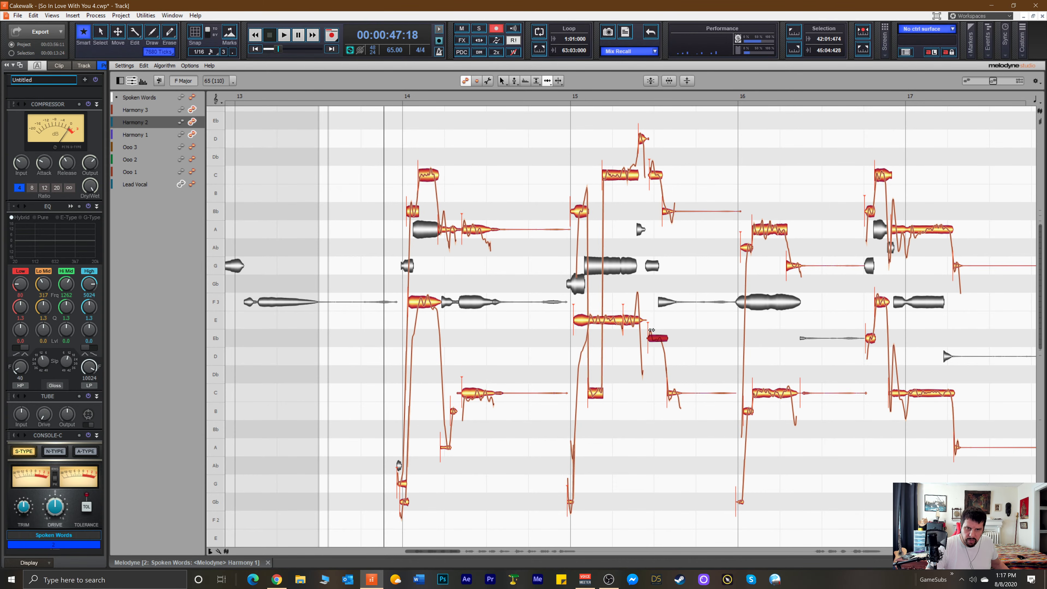
click(641, 140)
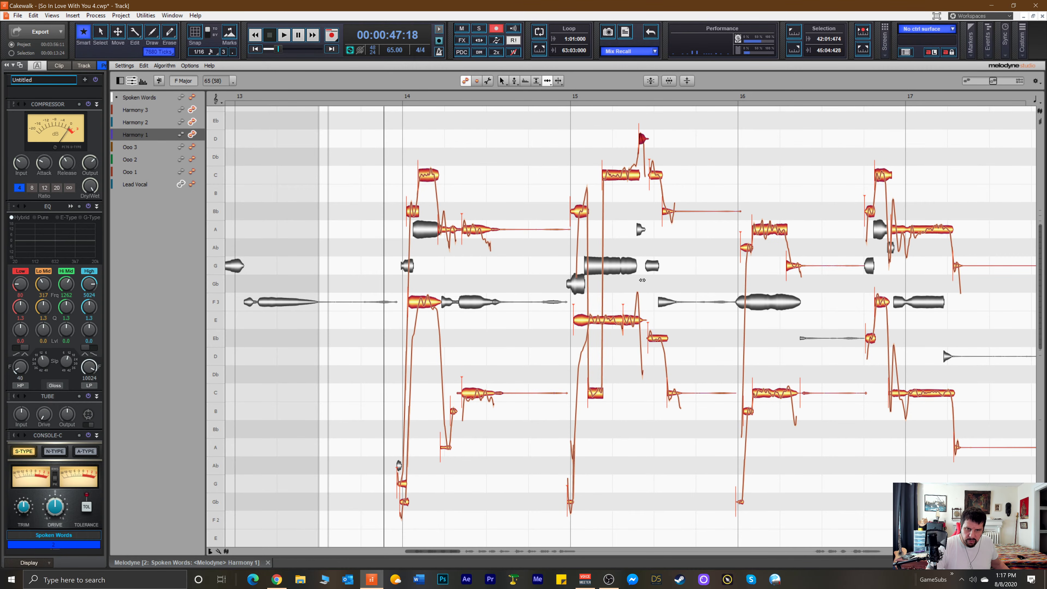
Start both of Harmony 2's E3 notes in bar 15 slightly earlier to follow the lead, checking them in playback.
key(space)
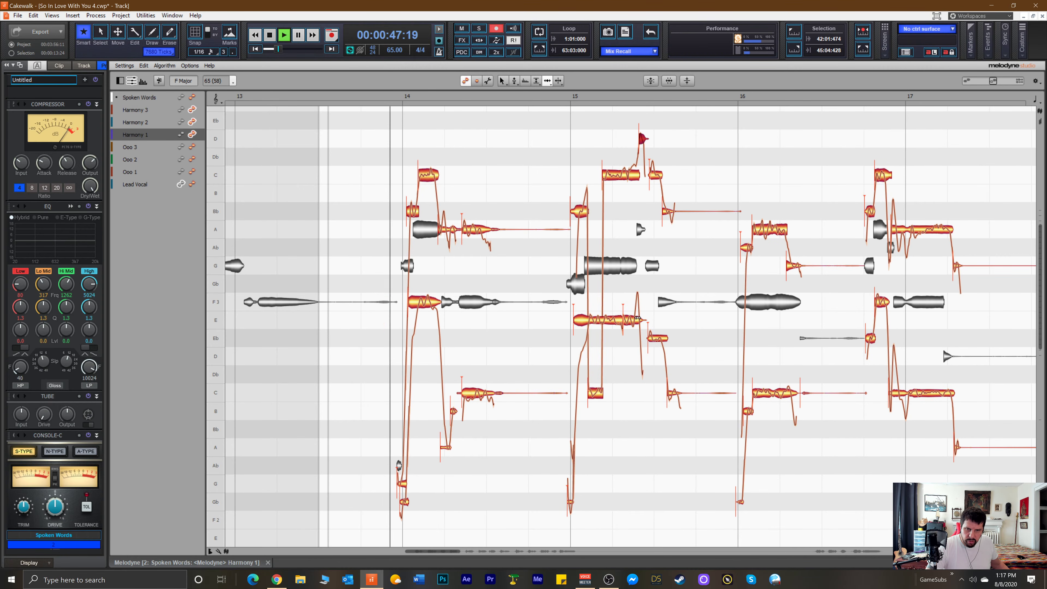
click(578, 322)
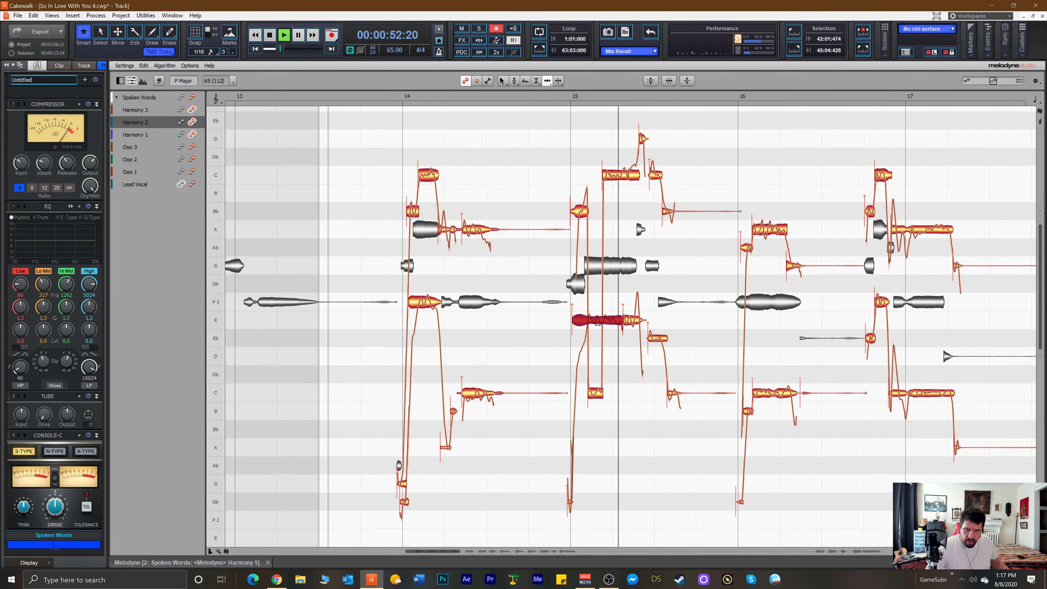
key(space)
key(space)
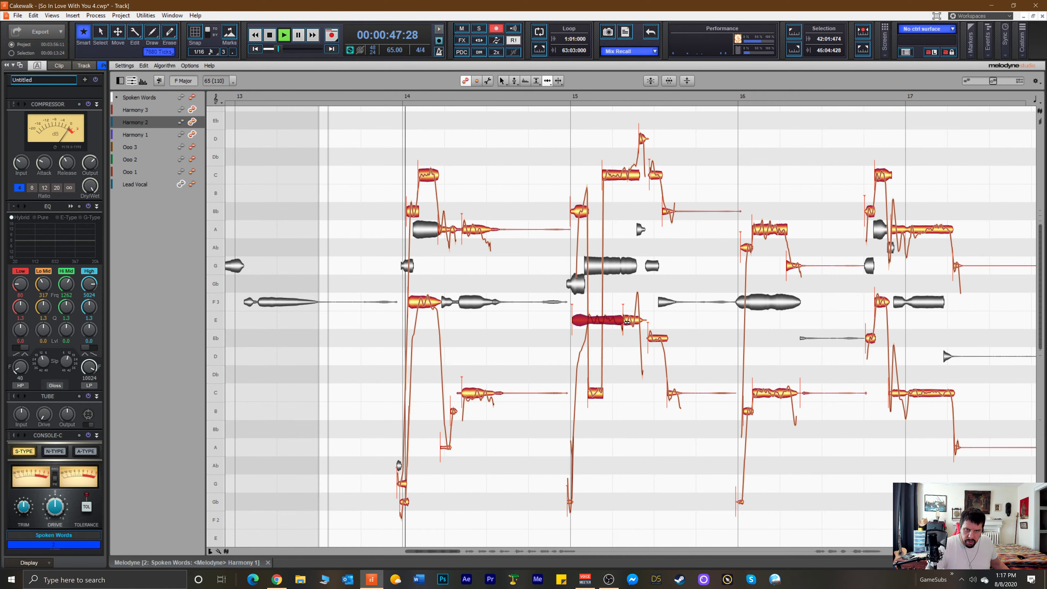
ctrl+click(626, 322)
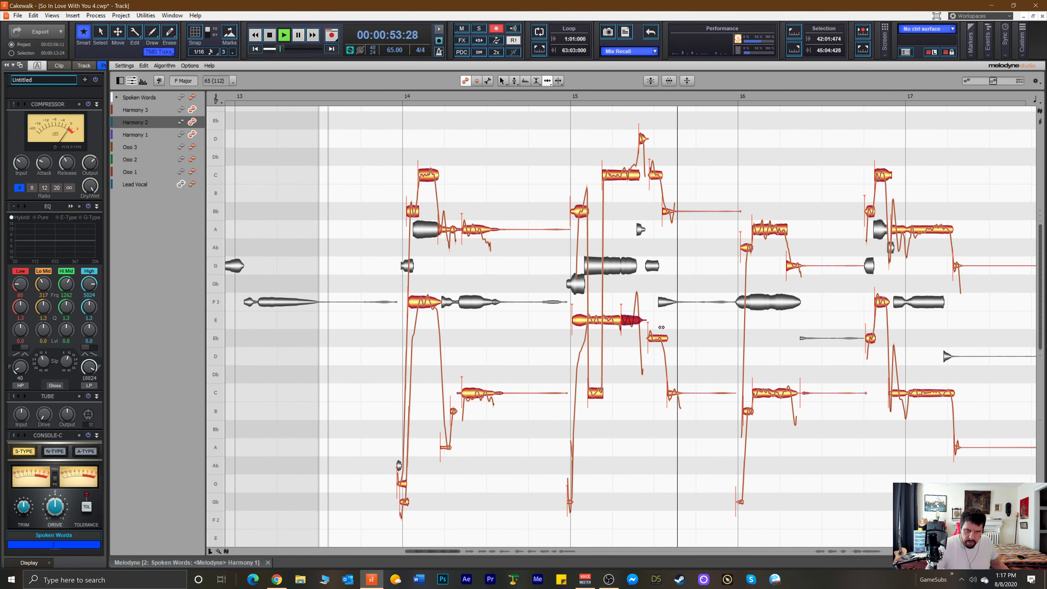
key(space)
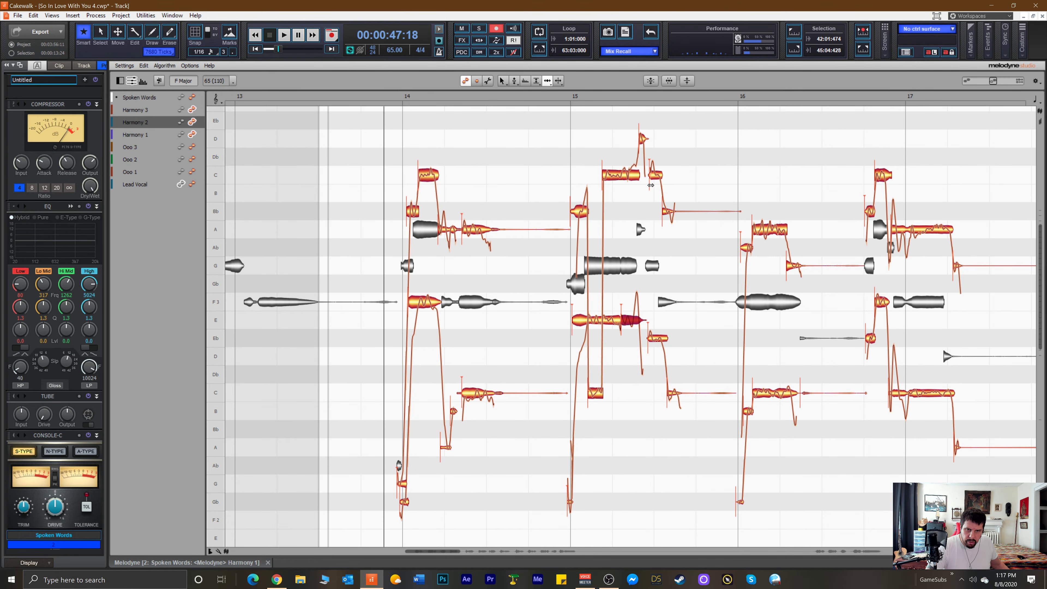
Start Harmony 1's short C4 note in bar 15 slightly earlier and check the passage in playback.
click(653, 177)
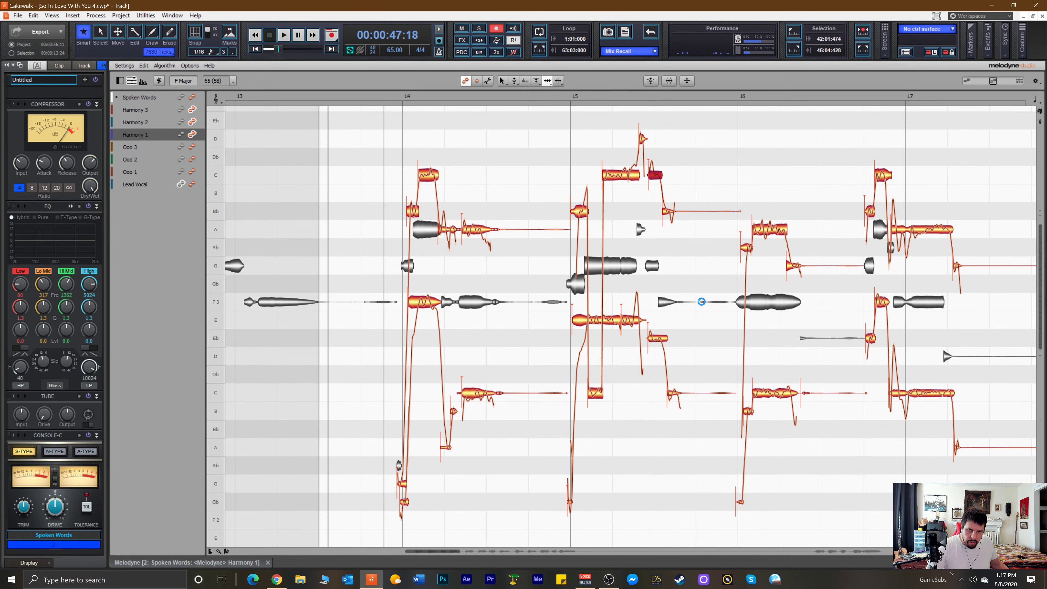
key(space)
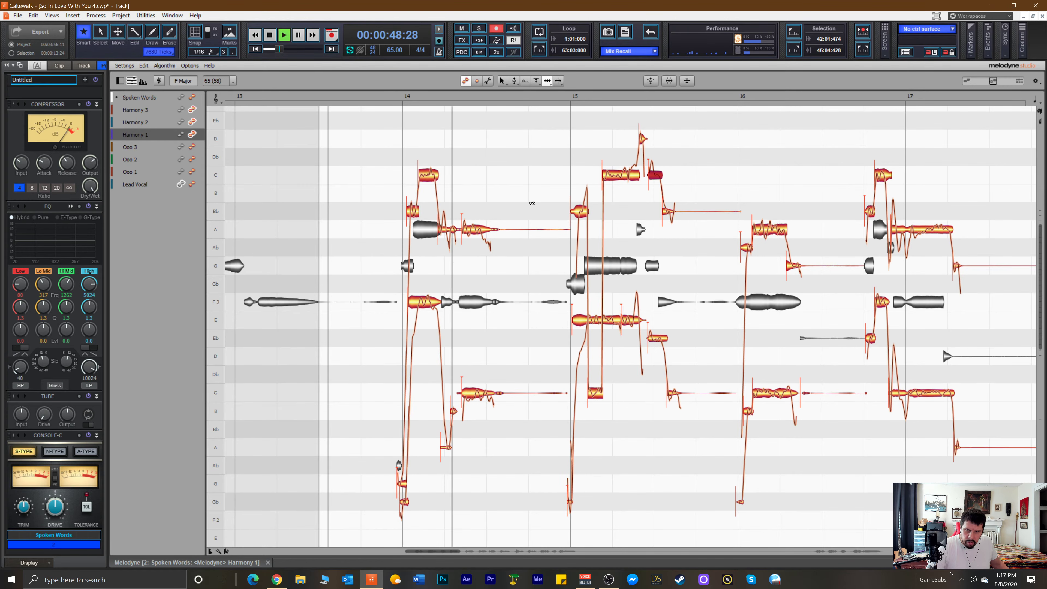
key(space)
key(space)
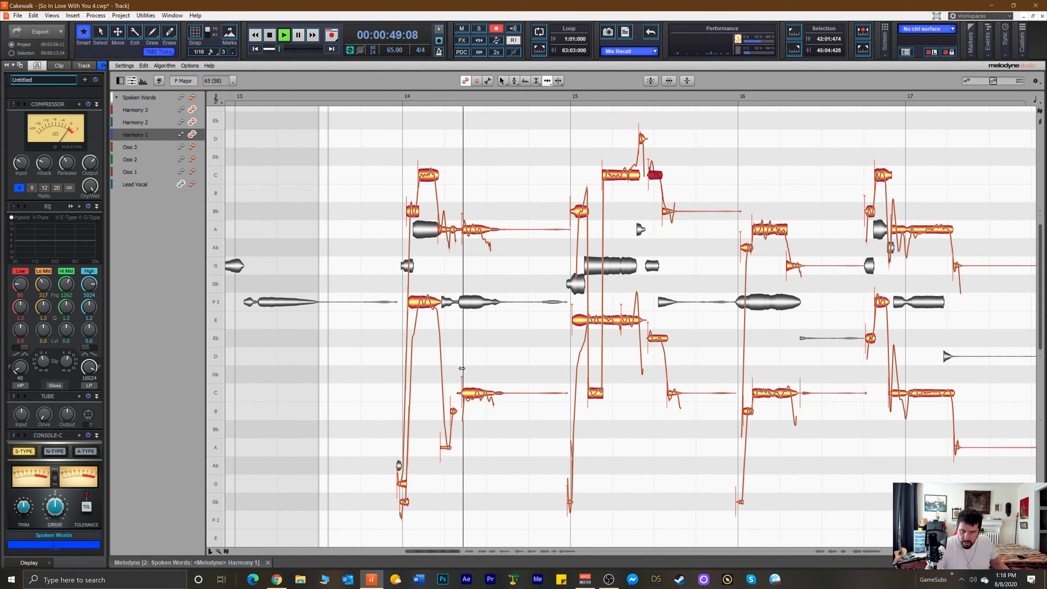
key(space)
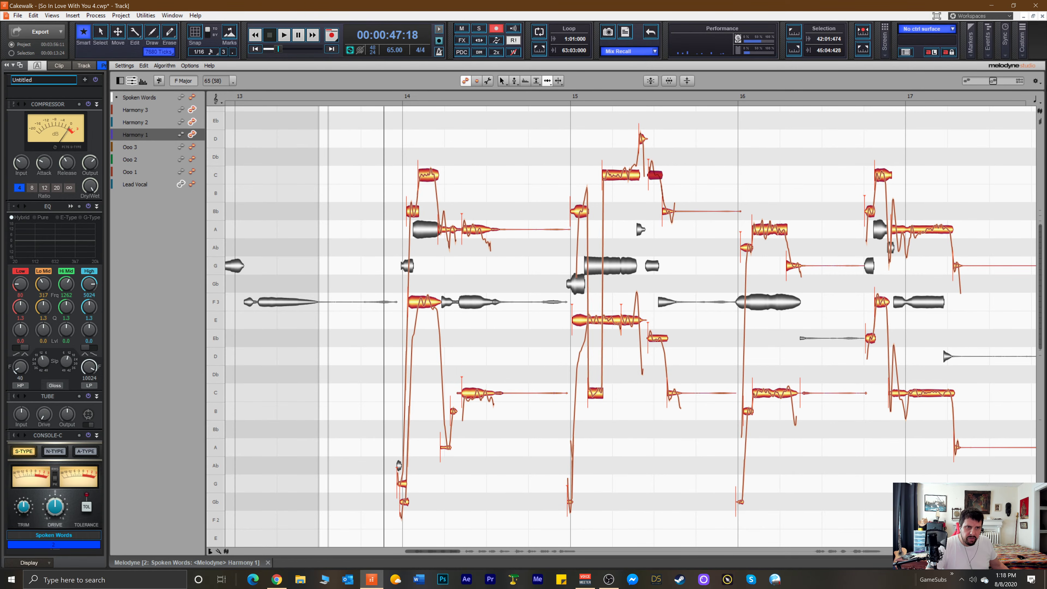
Make the time grid one note value finer and start Harmony 1's last A3 note in bar 14 slightly earlier, checking it in playback.
click(1034, 101)
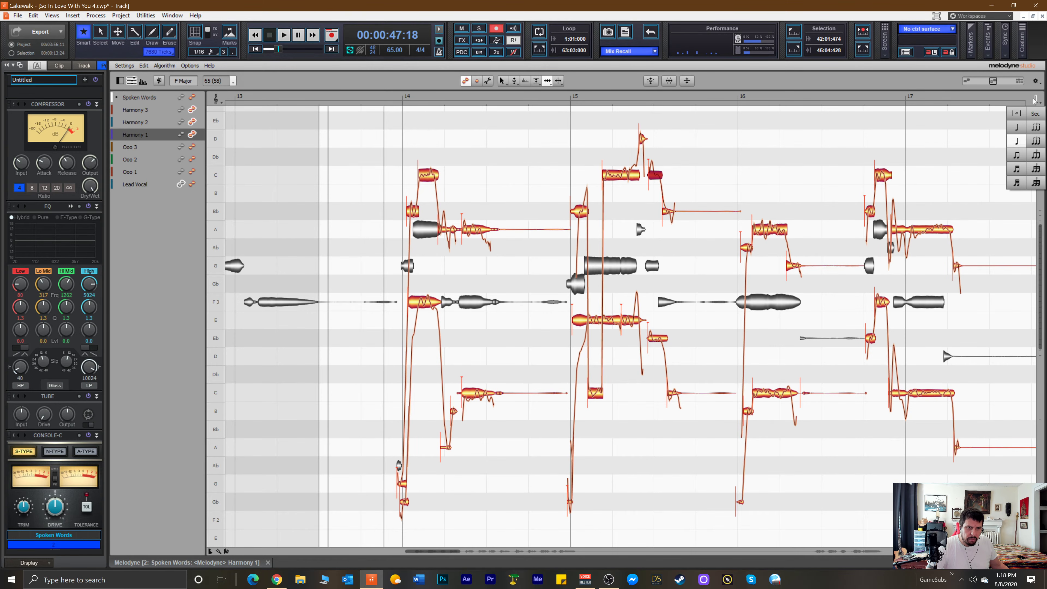
click(1015, 156)
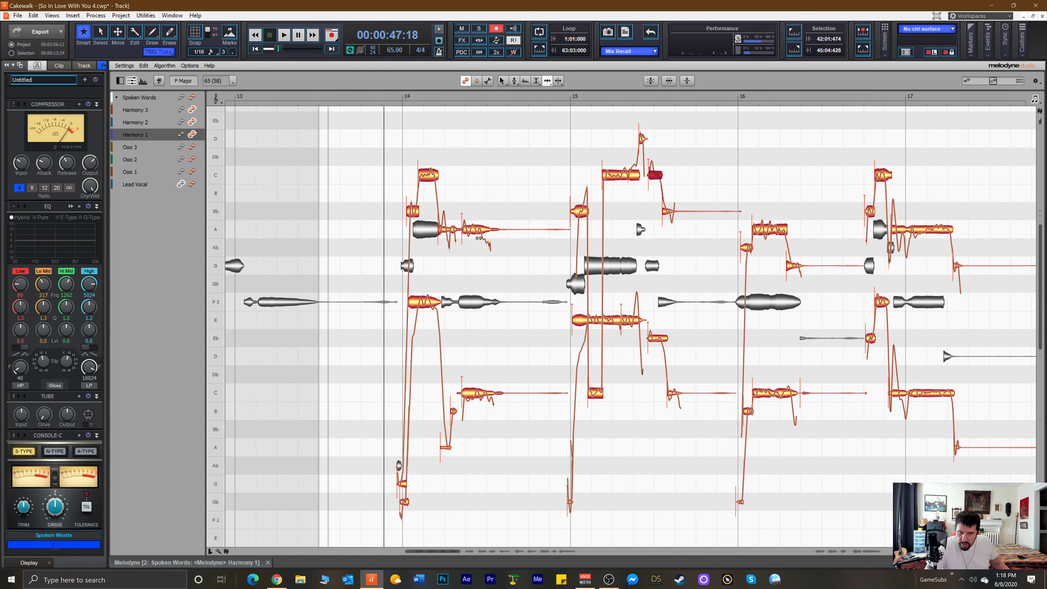
key(space)
click(469, 230)
key(space)
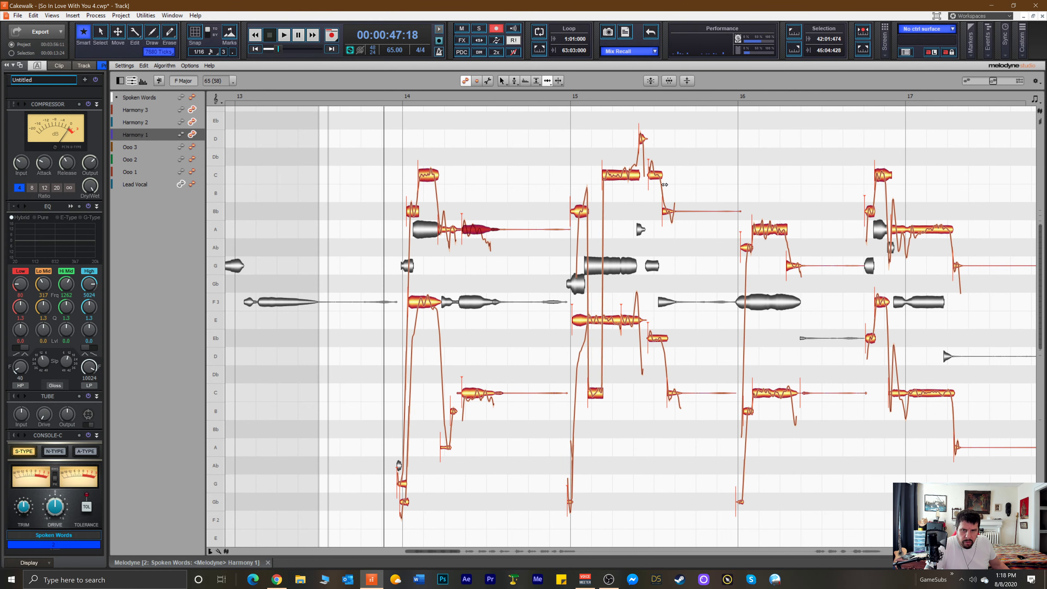
key(space)
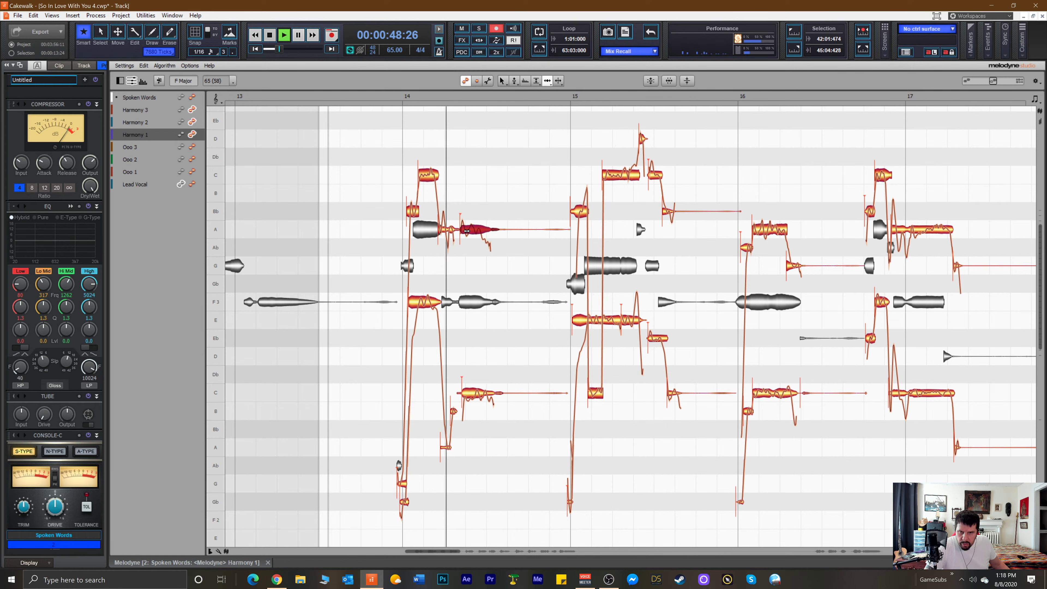
key(space)
Start Harmony 2's C3 note in bar 14 and Harmony 1's short D4 note in bar 15 slightly earlier, playing the passage between edits.
click(467, 396)
key(space)
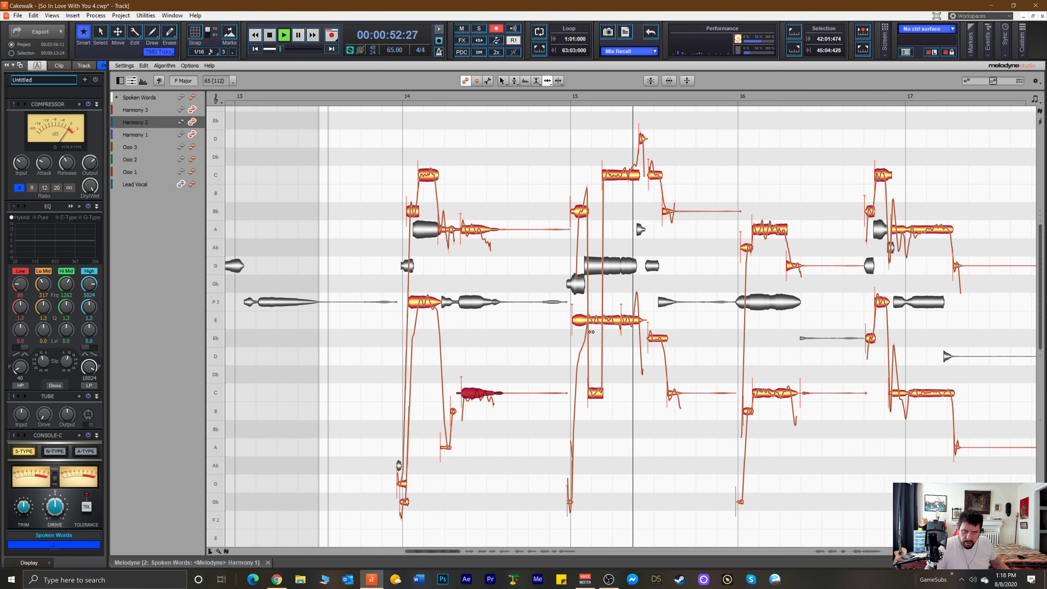
key(space)
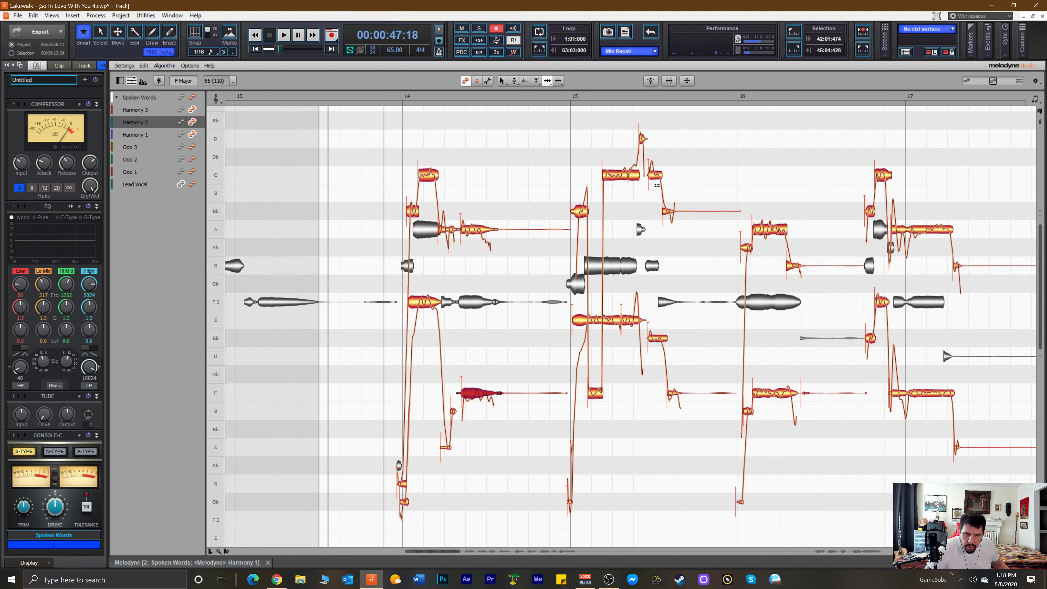
click(670, 212)
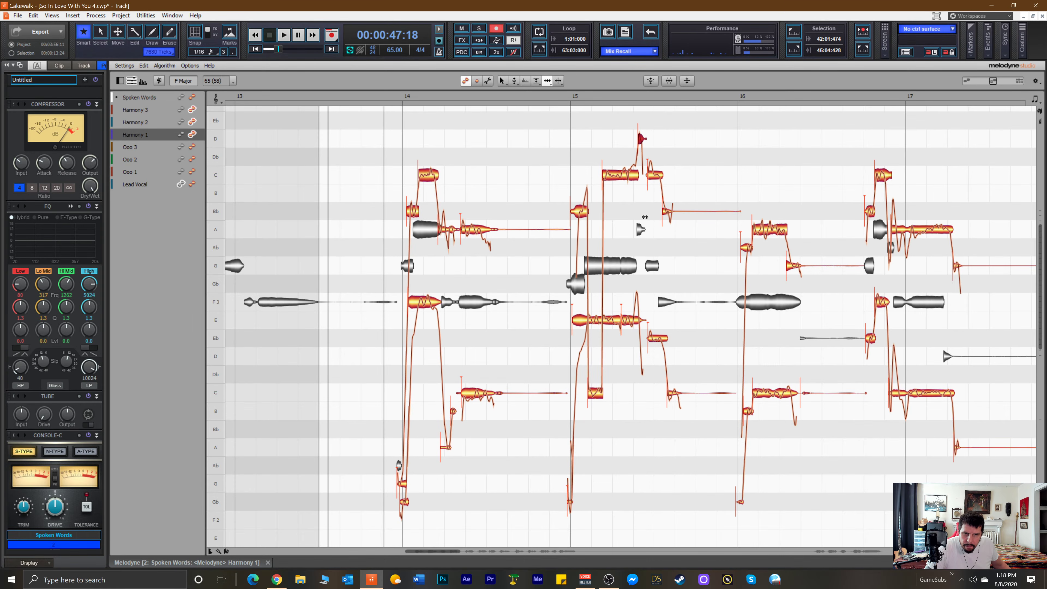
Separate the tail of Harmony 2's second E3 note in bar 15 into its own note and play the passage.
right_click(656, 312)
click(667, 312)
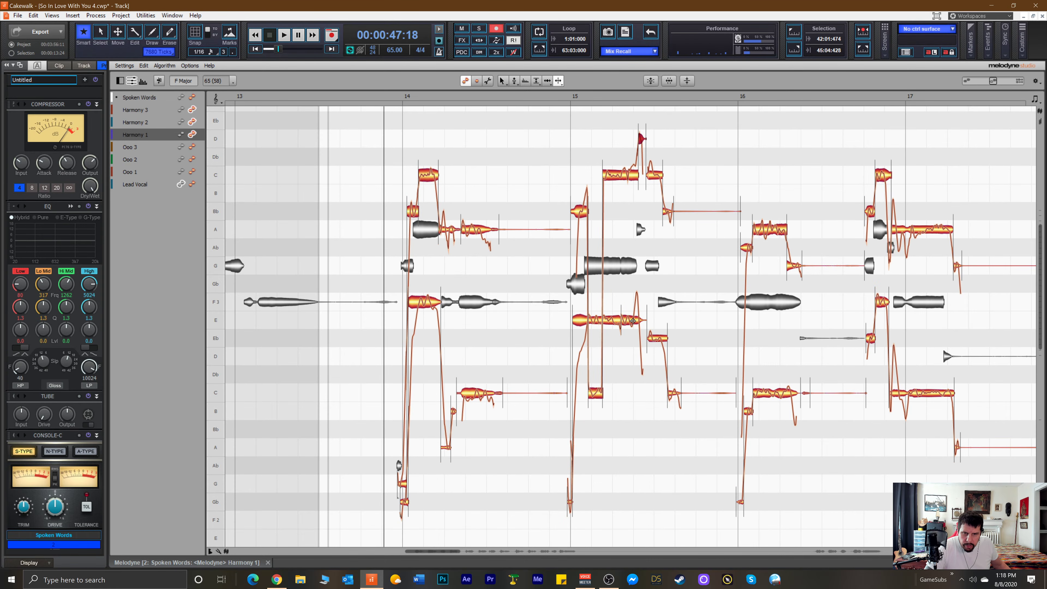
click(633, 321)
click(633, 321)
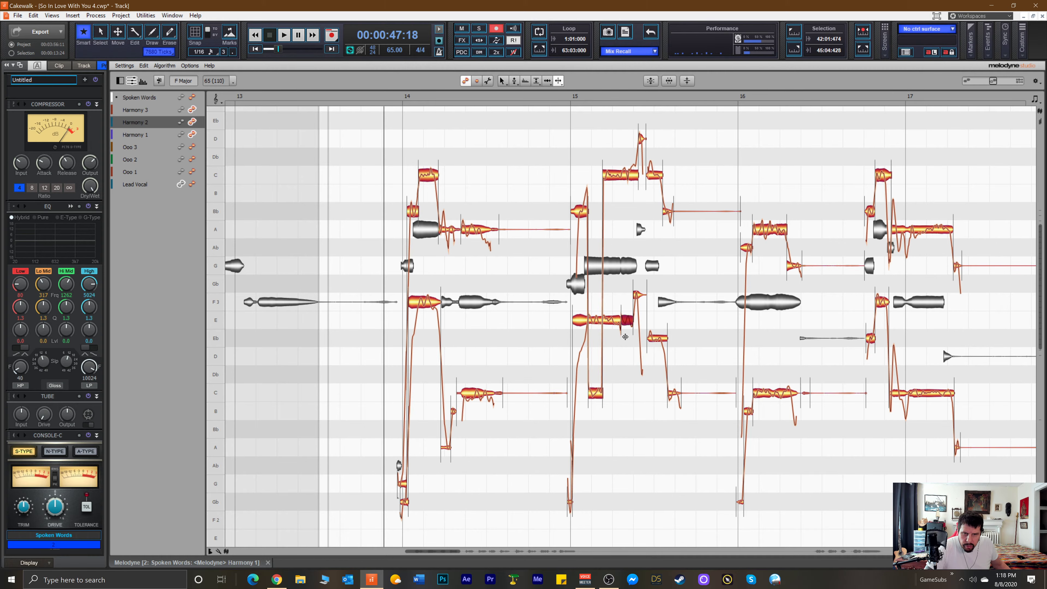
right_click(625, 337)
click(623, 342)
key(space)
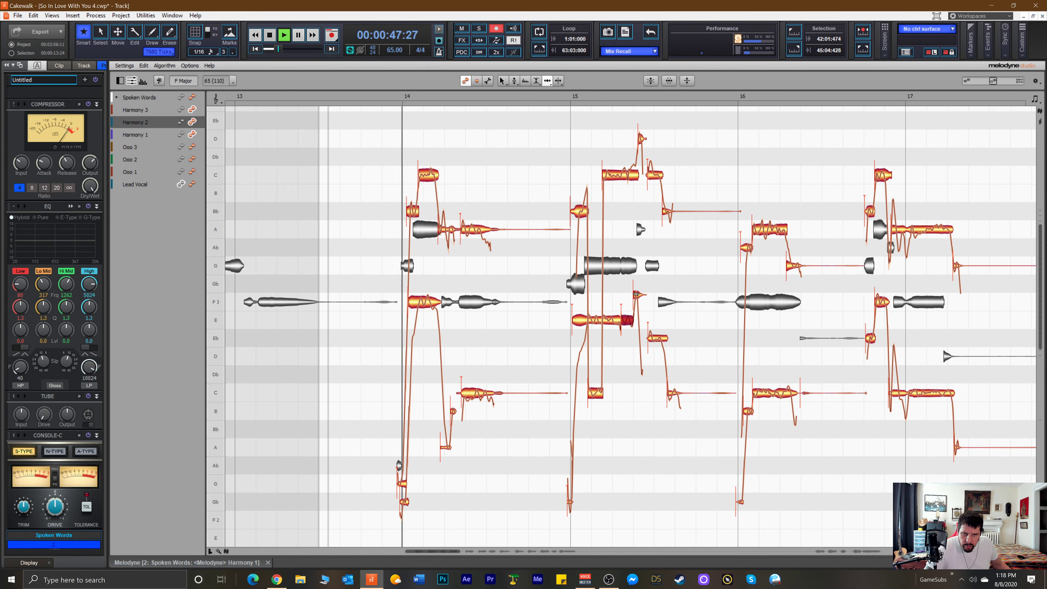
key(space)
key(space)
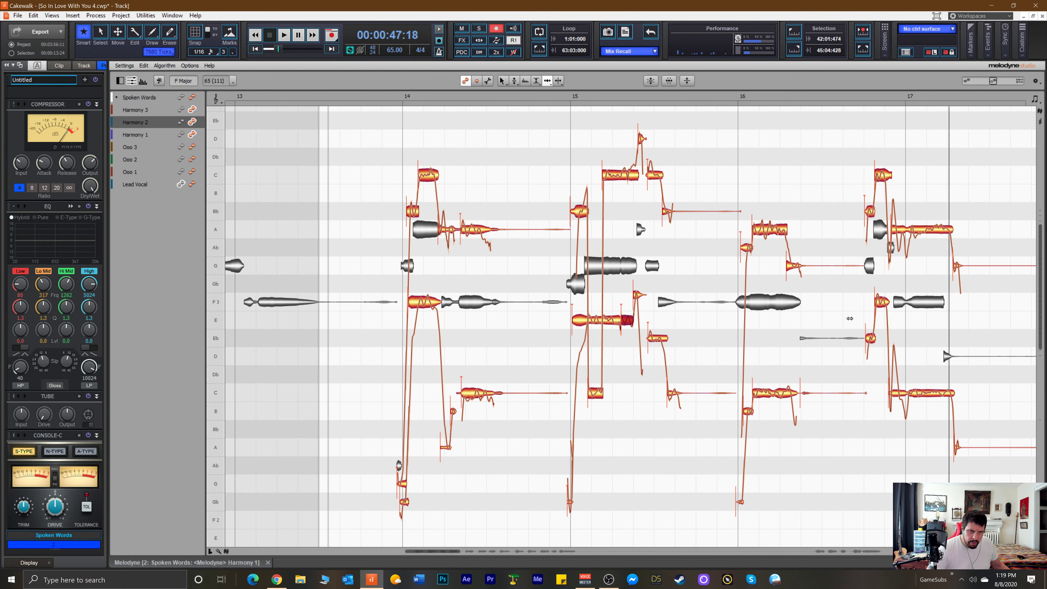
Start Harmony 1's G3 and Harmony 2's A2 notes in bar 17 slightly earlier to follow the lead, and play from bar 16.
right_click(960, 281)
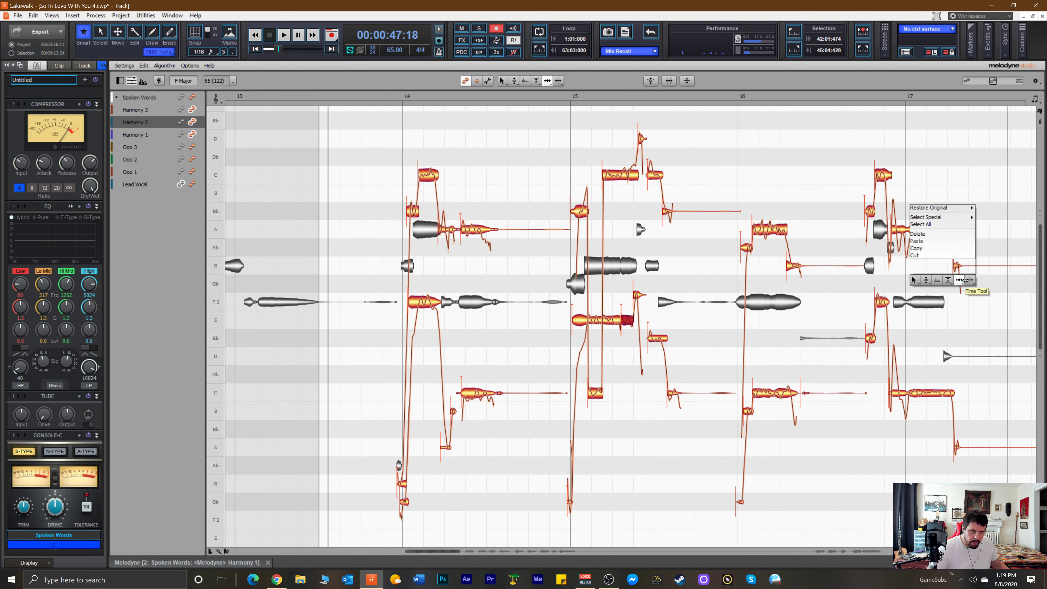
click(960, 281)
click(959, 269)
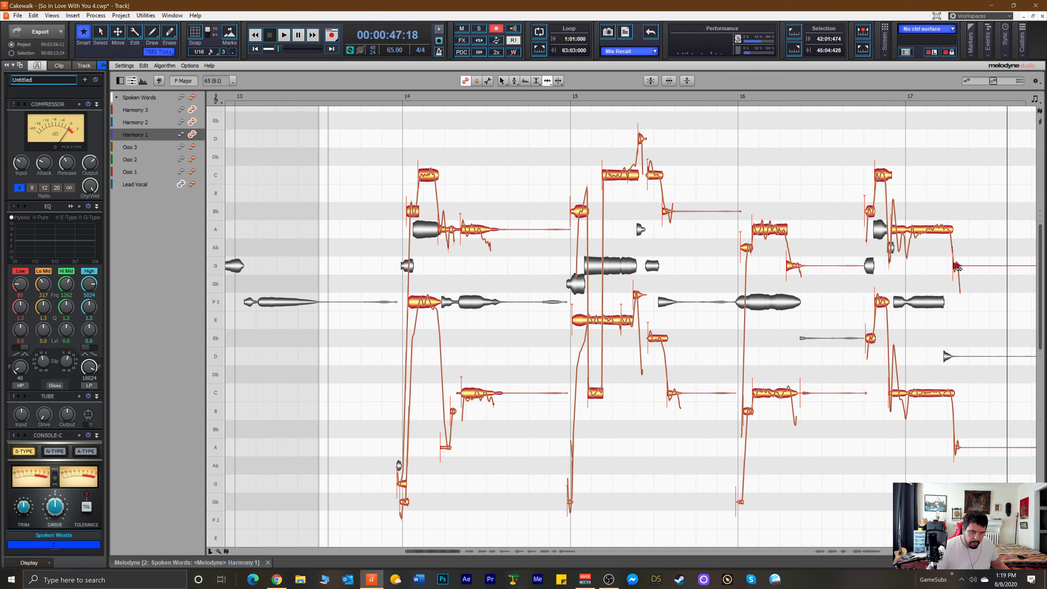
drag(955, 269, 952, 269)
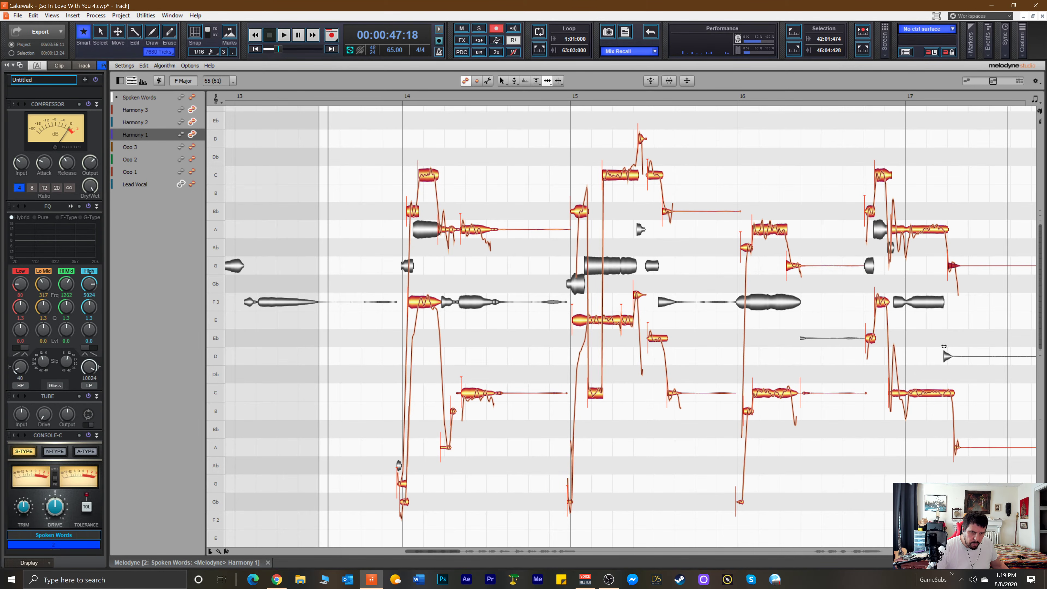
drag(951, 396, 941, 396)
click(958, 449)
double_click(840, 288)
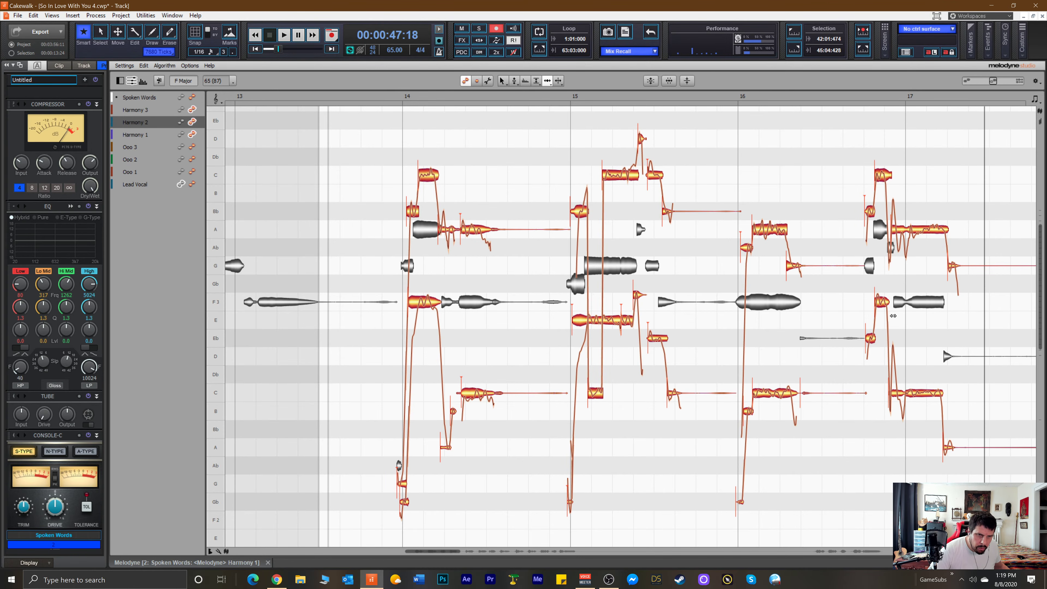
Shift Harmony 1's C4 note and the start of Harmony 2's long C3 note late in bar 16 slightly earlier, checking in playback.
click(913, 392)
key(space)
key(space)
double_click(842, 311)
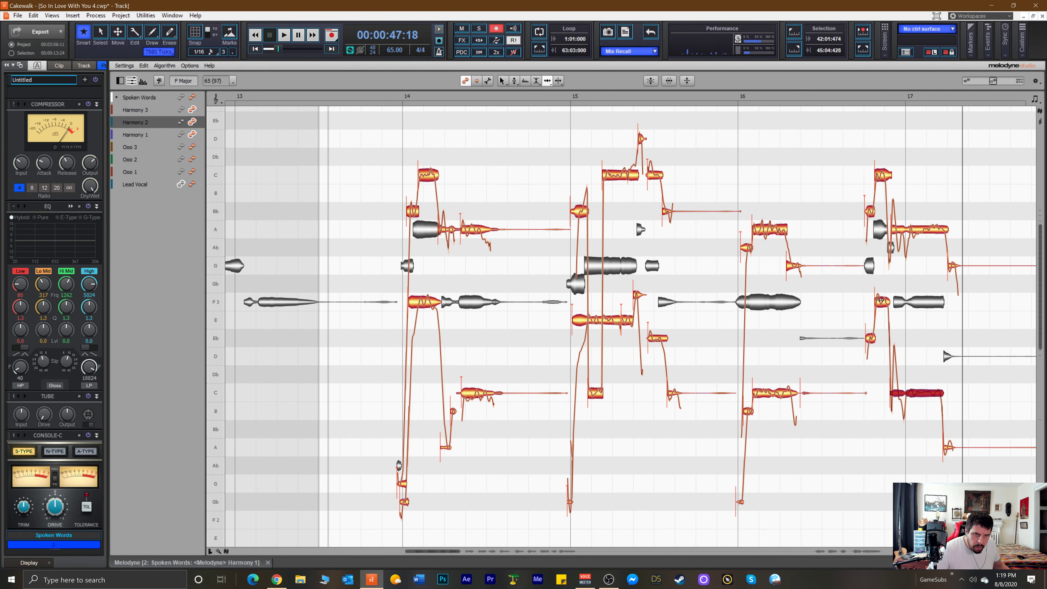
click(889, 175)
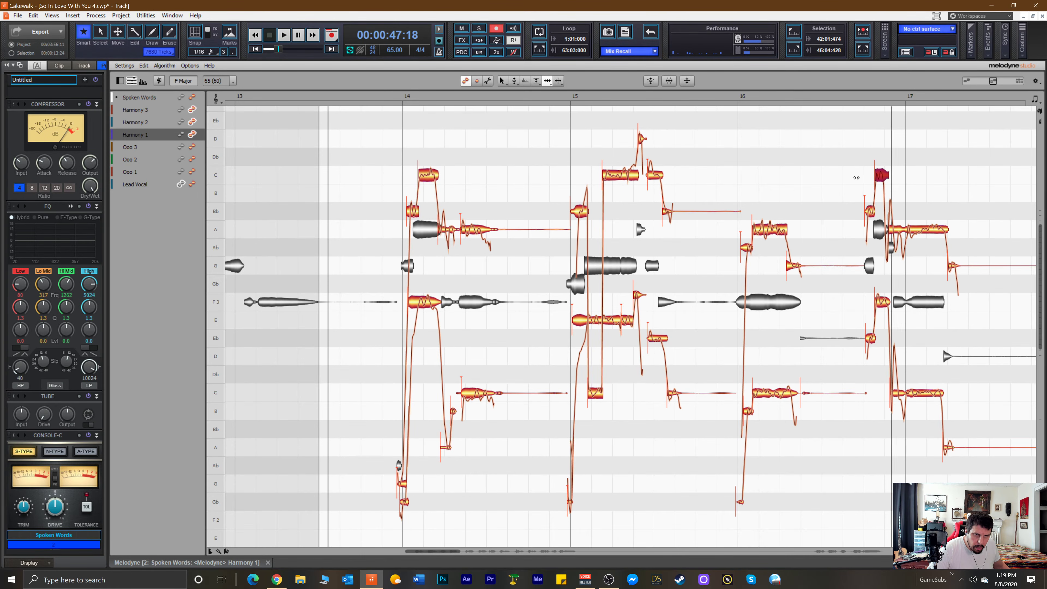
click(899, 397)
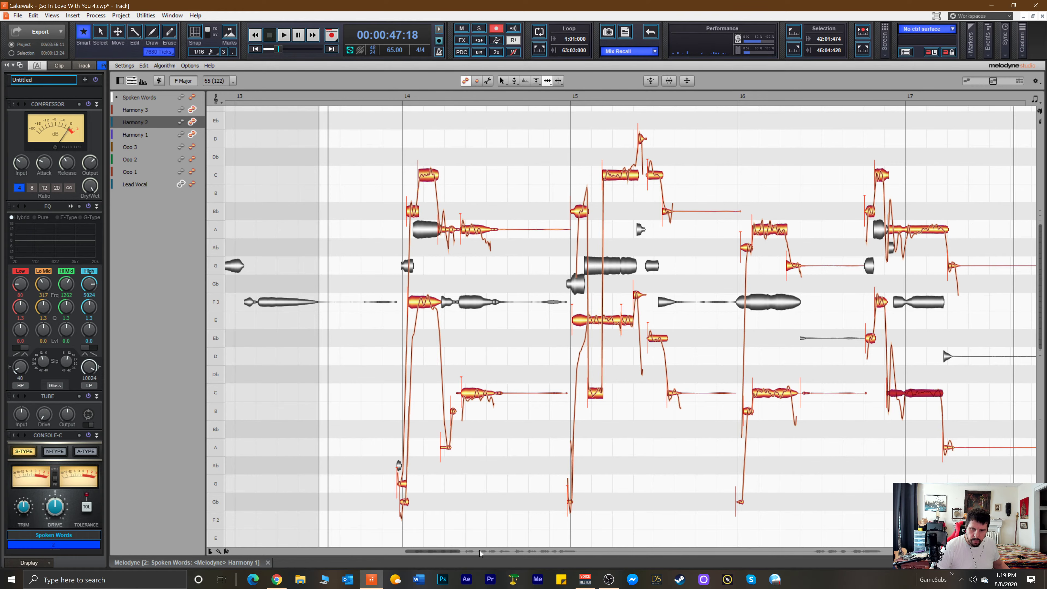
Clear the note selection and play the three harmonies from just before bar 14.
scroll(532, 499, right, 10)
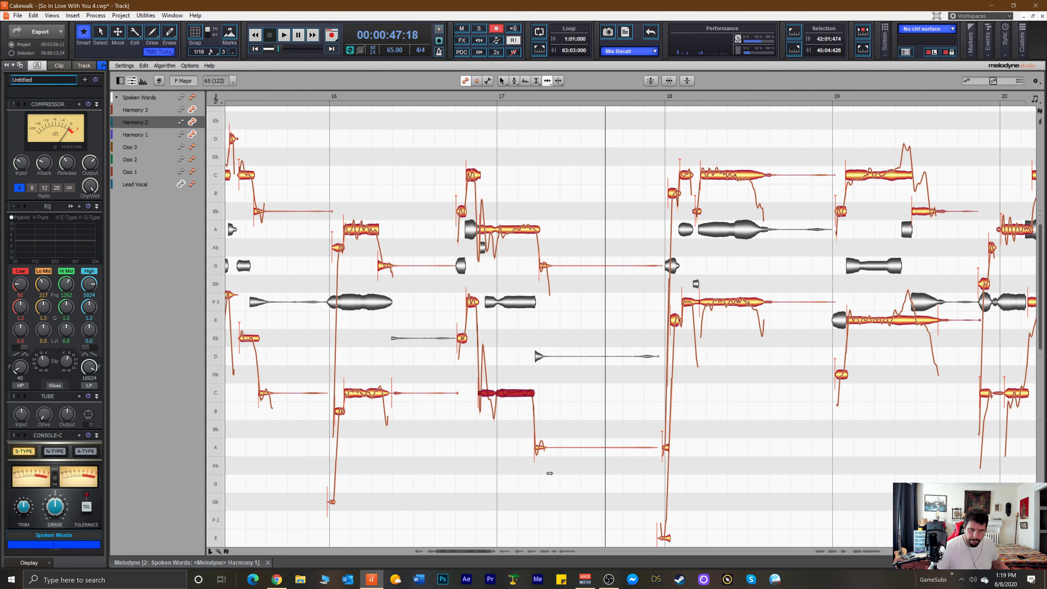
drag(452, 551, 422, 550)
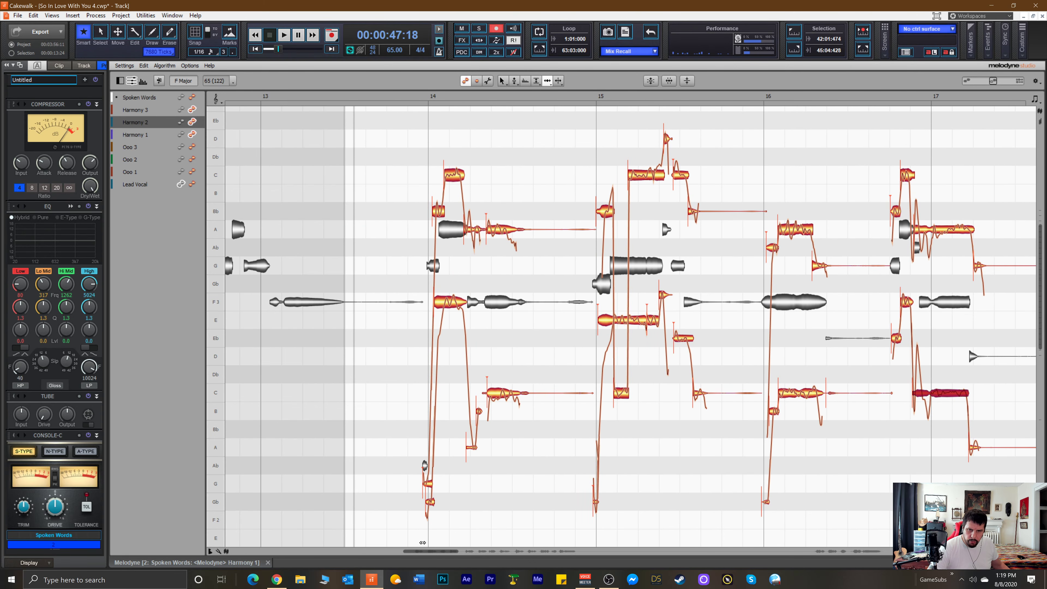
right_click(507, 259)
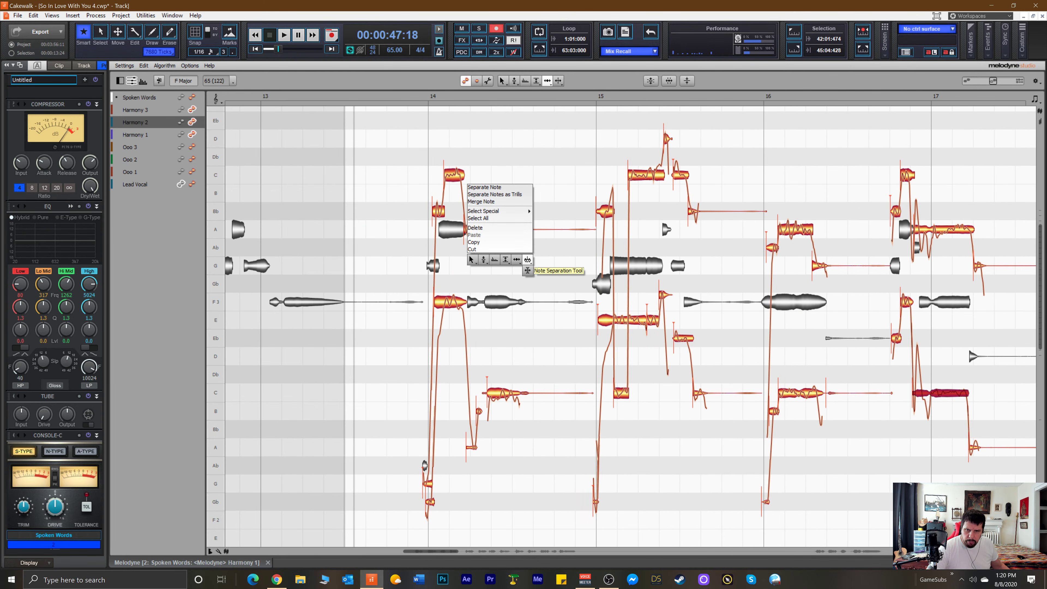
click(529, 248)
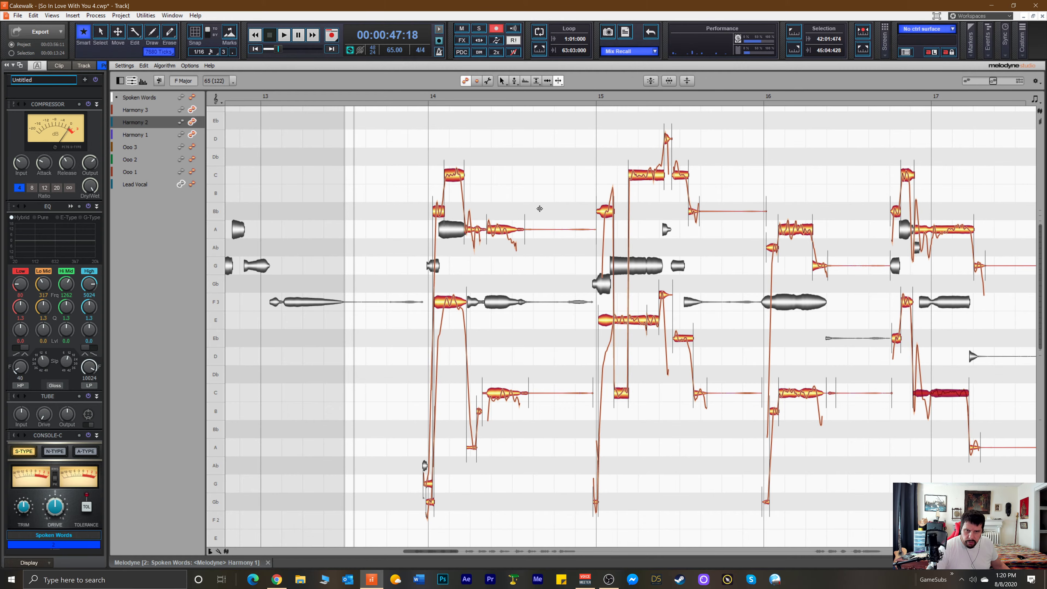
click(540, 229)
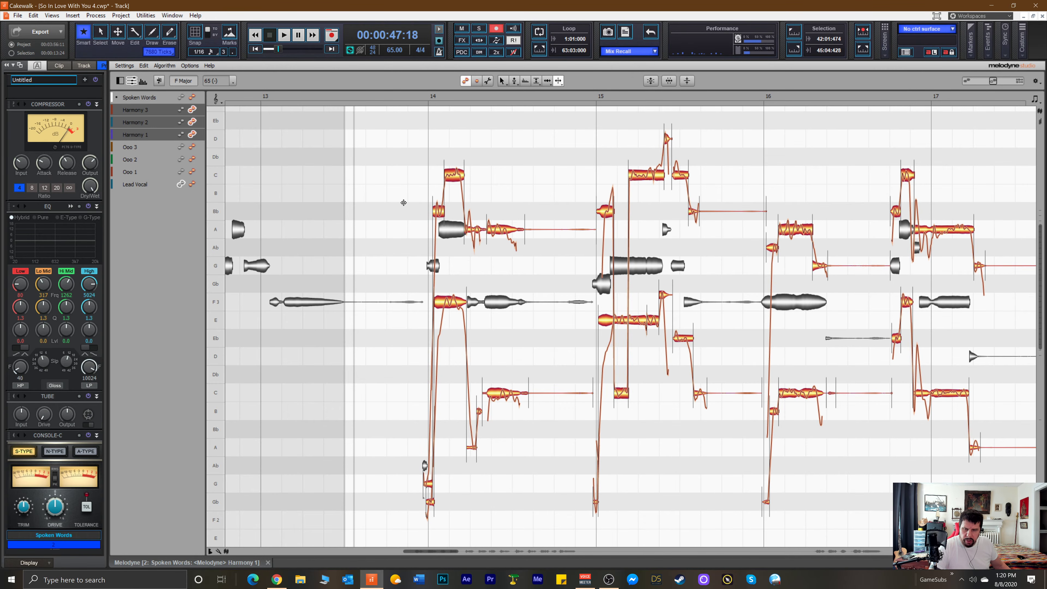
click(391, 105)
key(space)
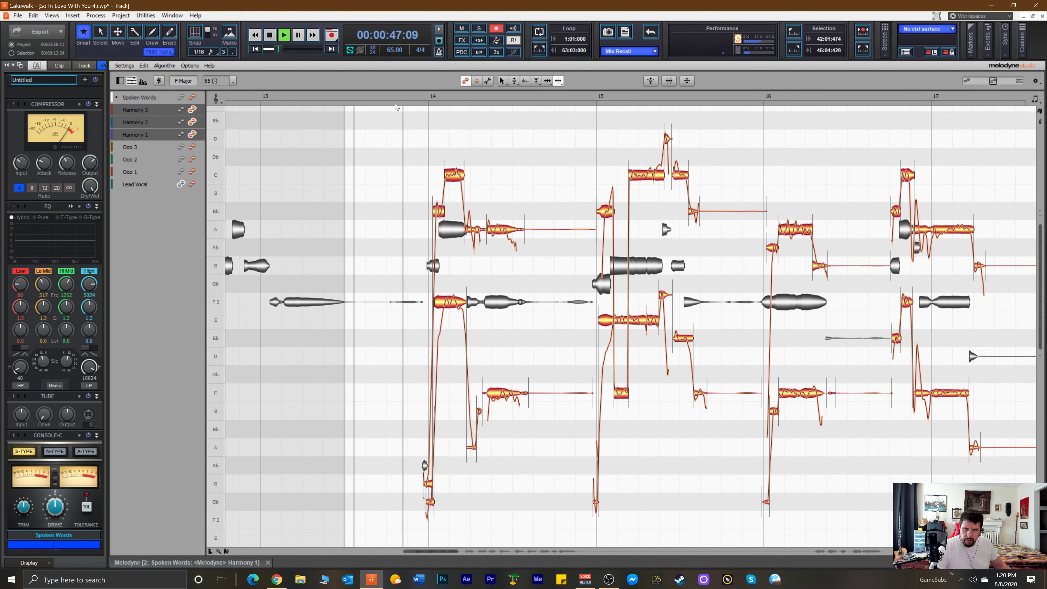
key(space)
key(space)
key(space)
Start Harmony 1's short G2 note at the beginning of bar 14 slightly later with the Time Tool and play the result.
right_click(432, 495)
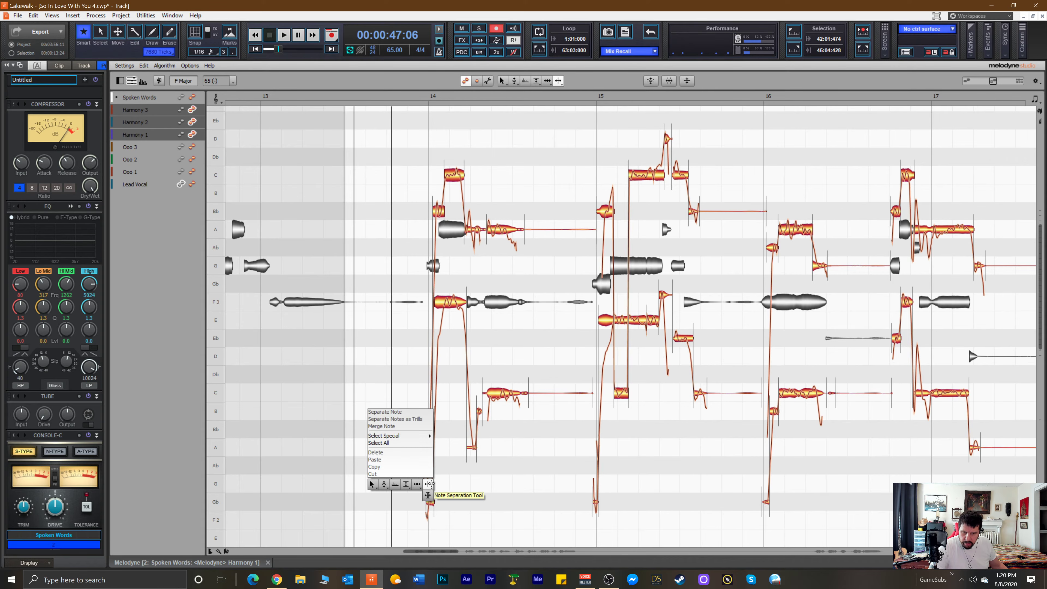
click(427, 493)
click(425, 486)
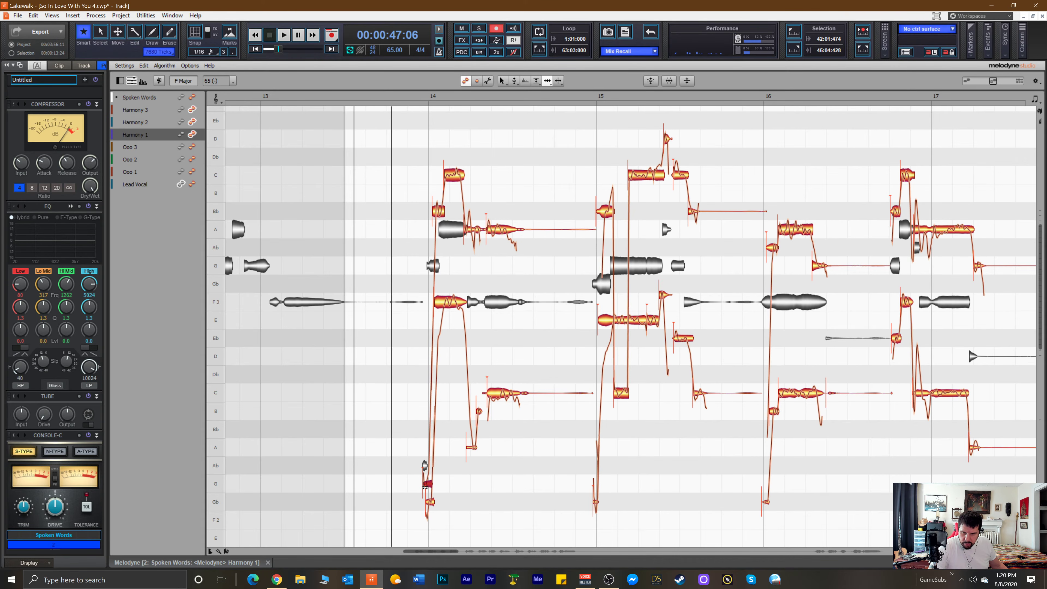
key(space)
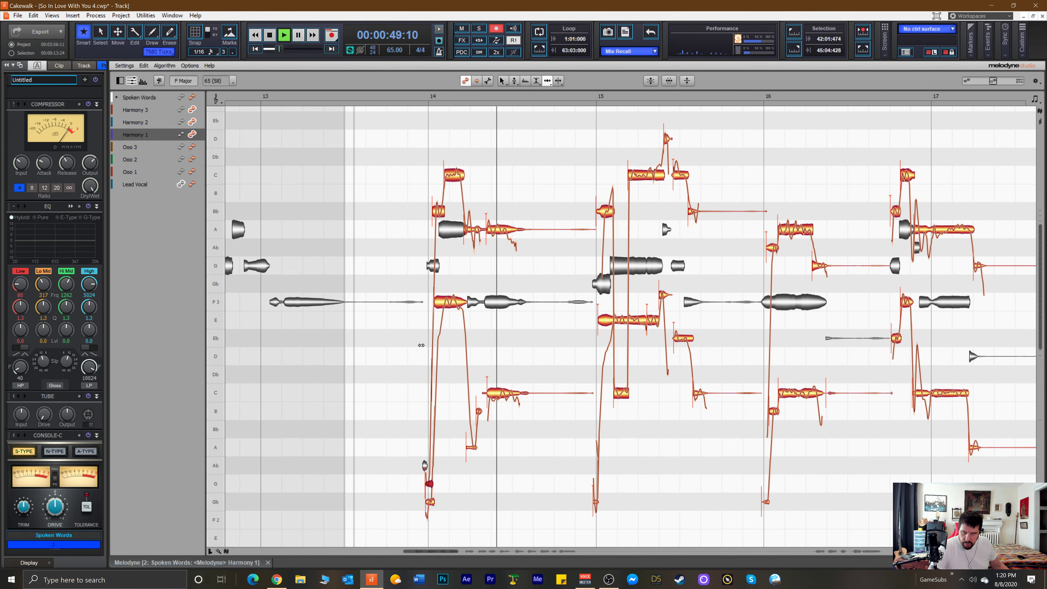
key(space)
key(space)
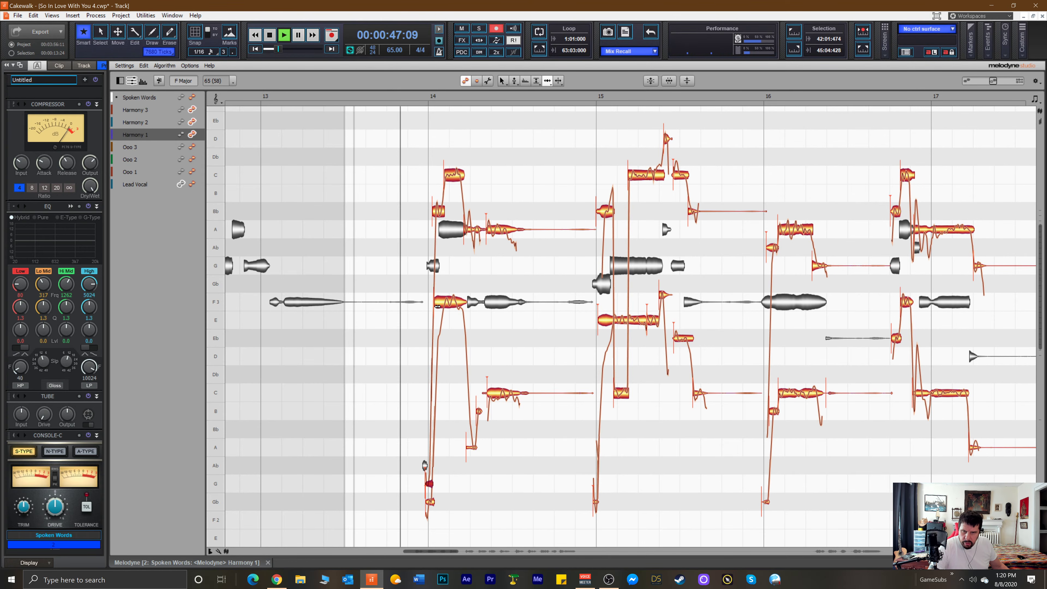
key(space)
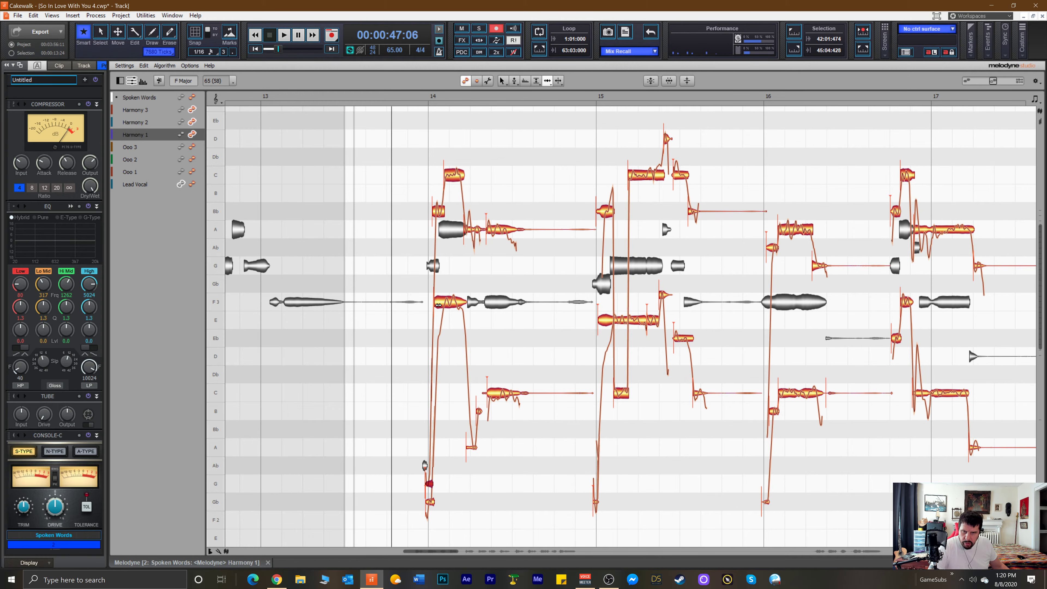
Start Harmony 2's F3 note and Harmony 1's C4 note in bar 14 slightly earlier, playing the passage between edits.
click(437, 306)
drag(436, 306, 434, 308)
key(space)
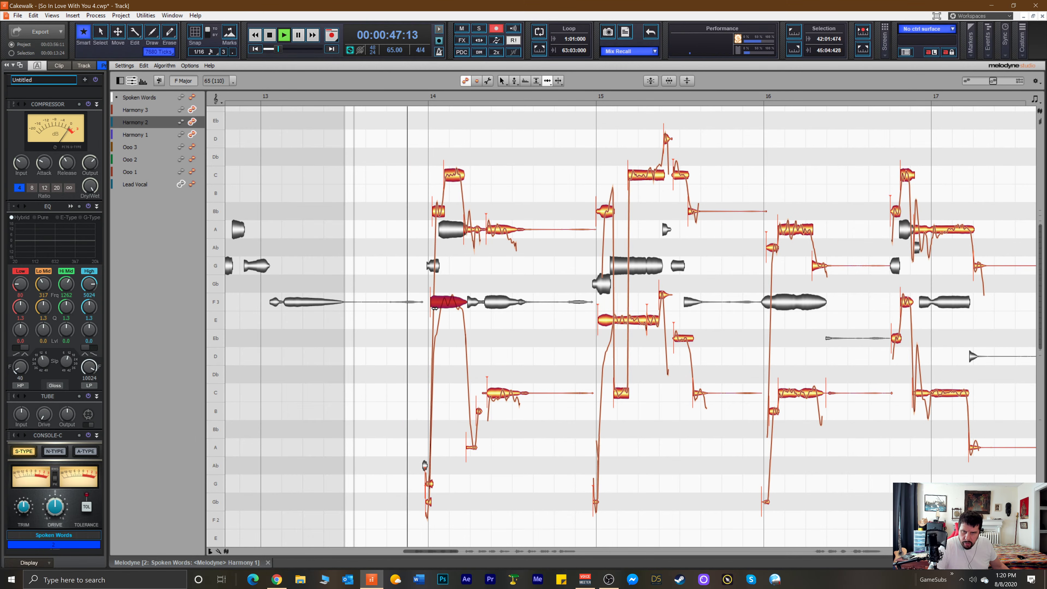
key(space)
click(449, 178)
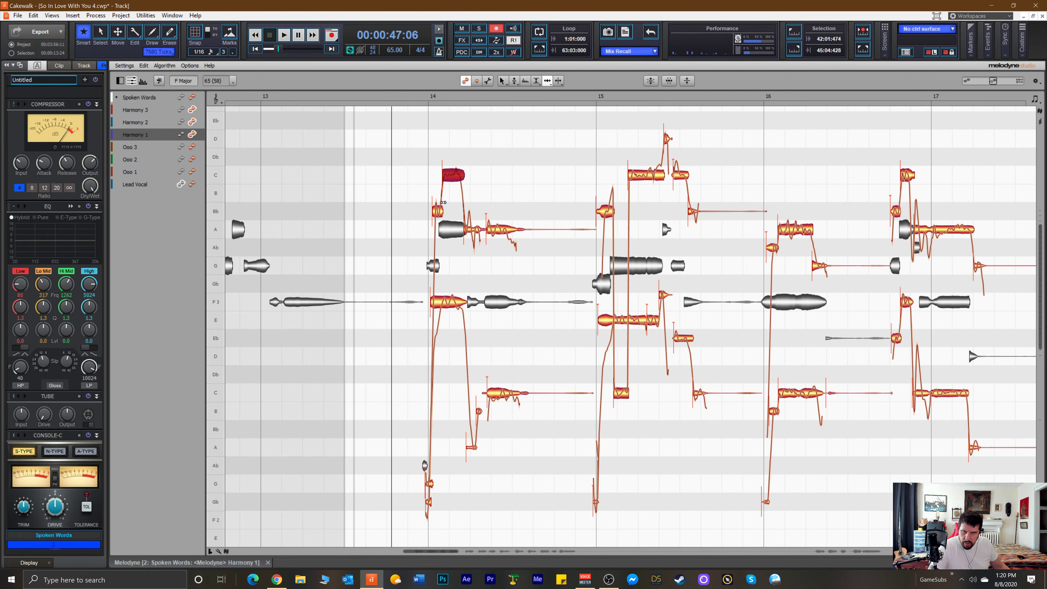
Shift Harmony 1's short Bb3 note at the beginning of bar 14 slightly earlier and play the result.
click(434, 210)
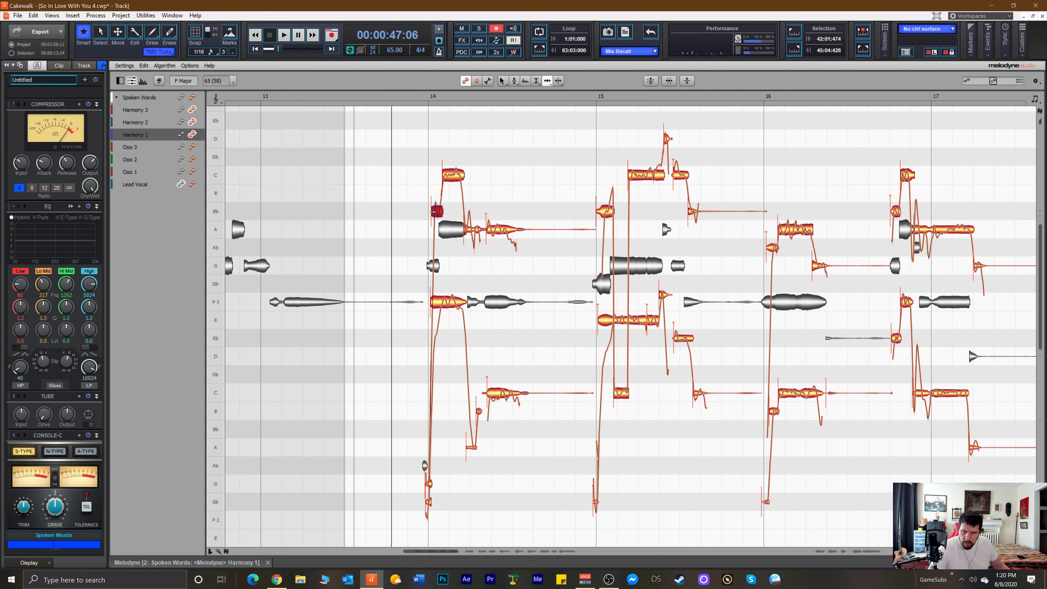
drag(434, 212, 433, 213)
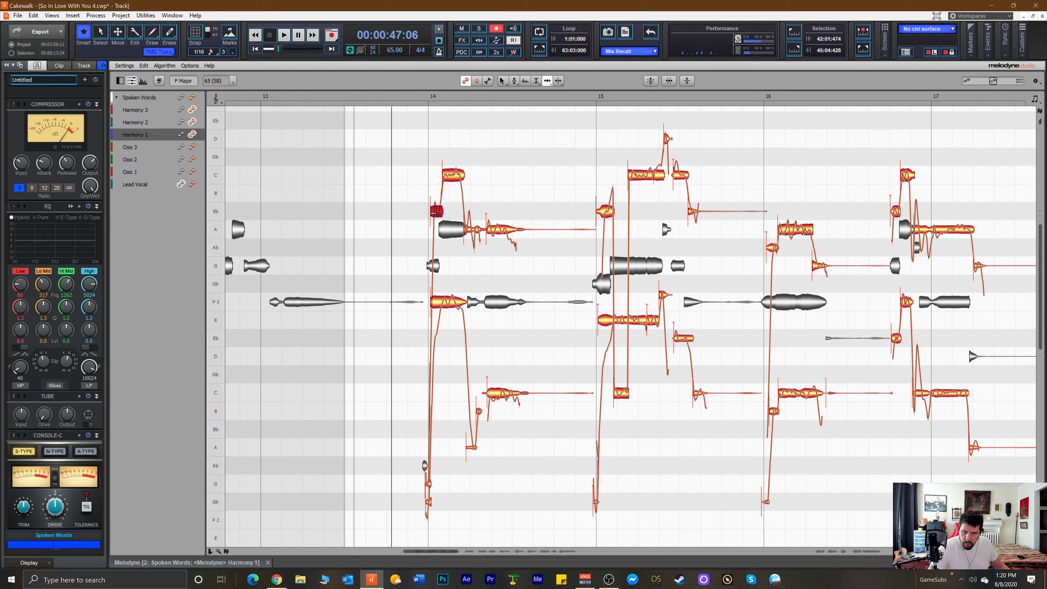
key(space)
key(space)
Select the short G2 and Gb2 notes of Harmony 1 and Harmony 2 at bar 14 together, move them slightly earlier and play the passage.
drag(444, 519, 424, 488)
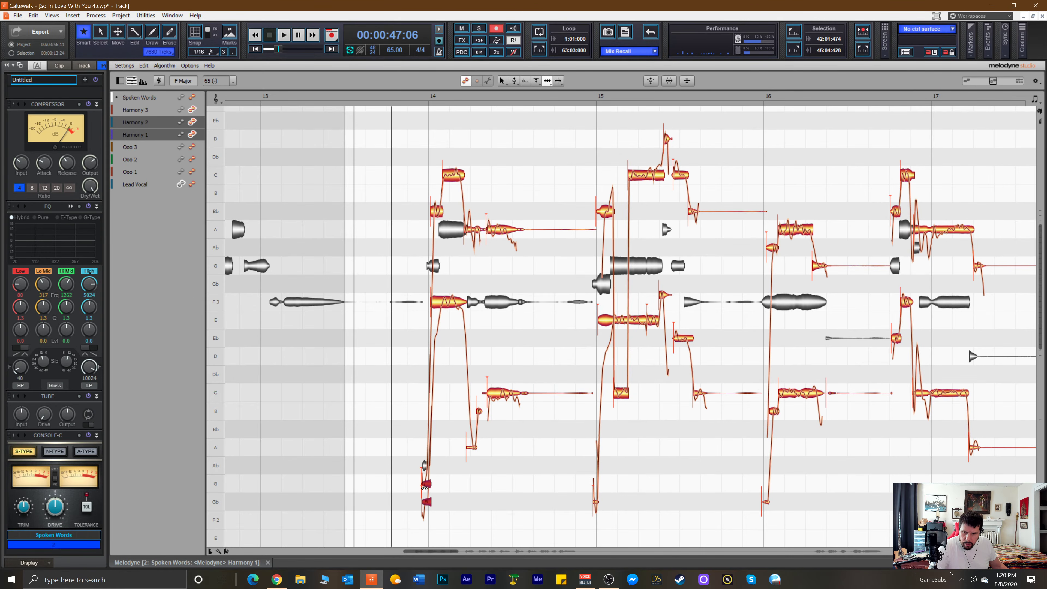
key(space)
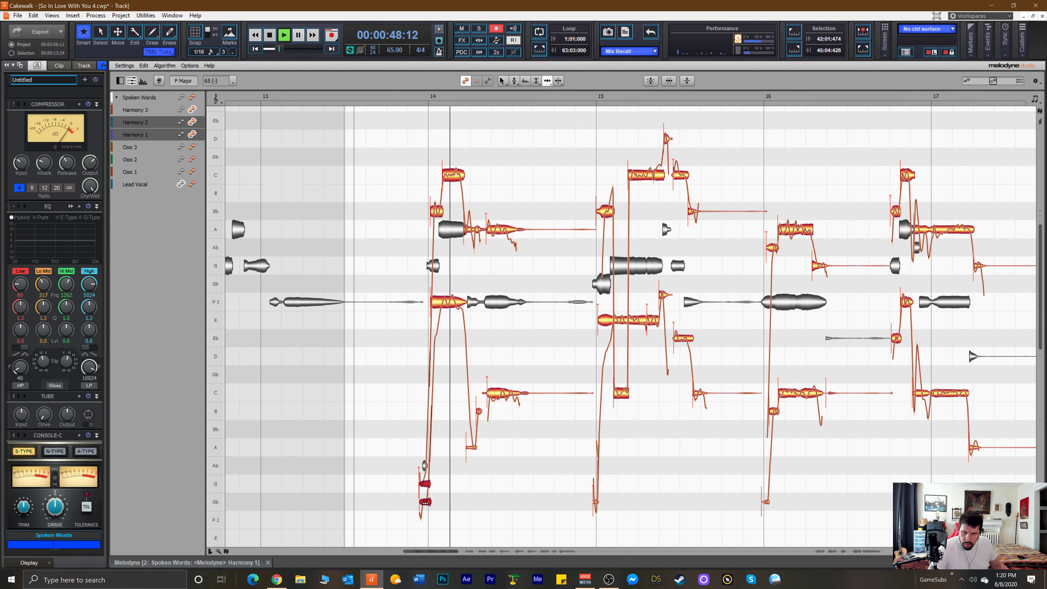
key(space)
Shift Harmony 1's C4 note and the two A3 notes following it in bar 14 slightly earlier, checking in playback.
click(438, 308)
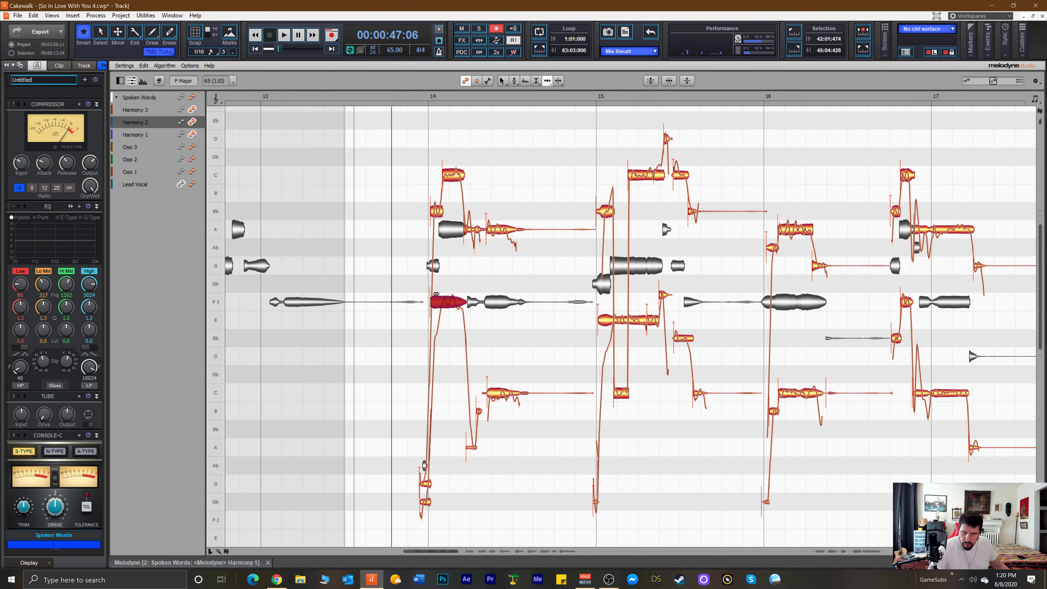
click(448, 176)
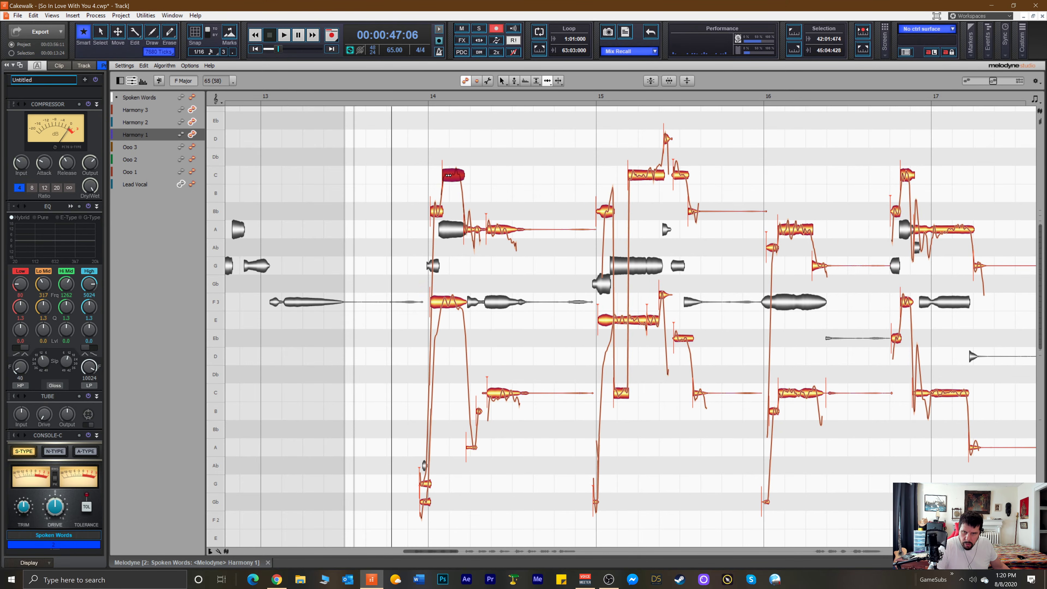
click(465, 230)
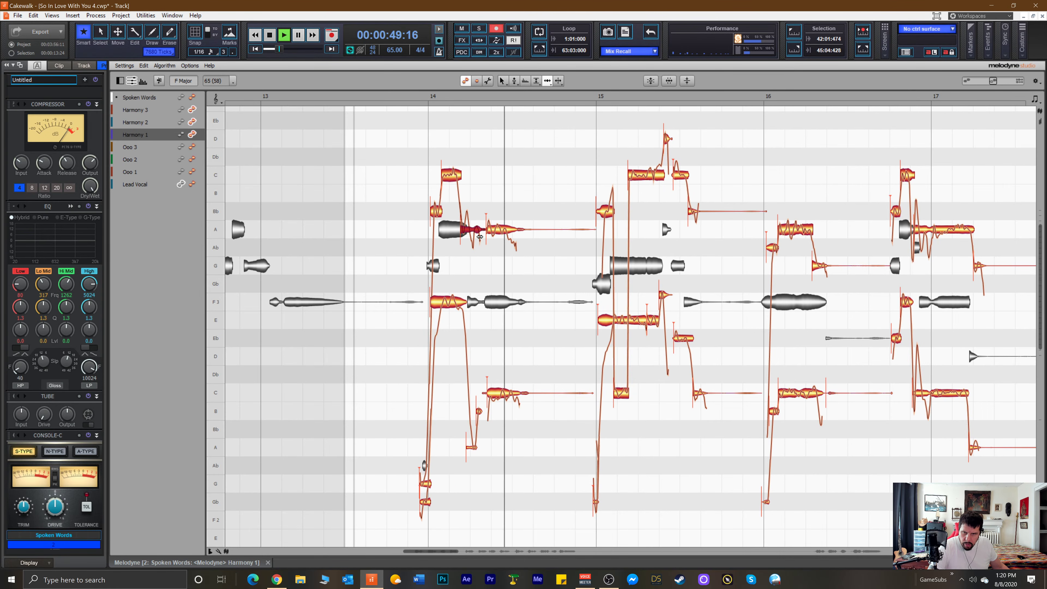
click(491, 231)
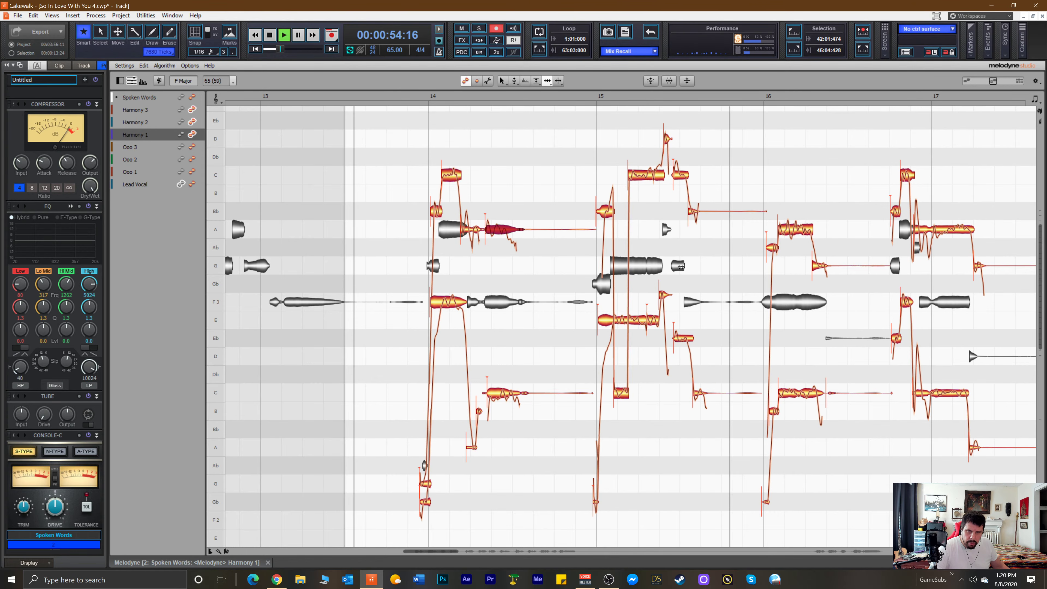
key(space)
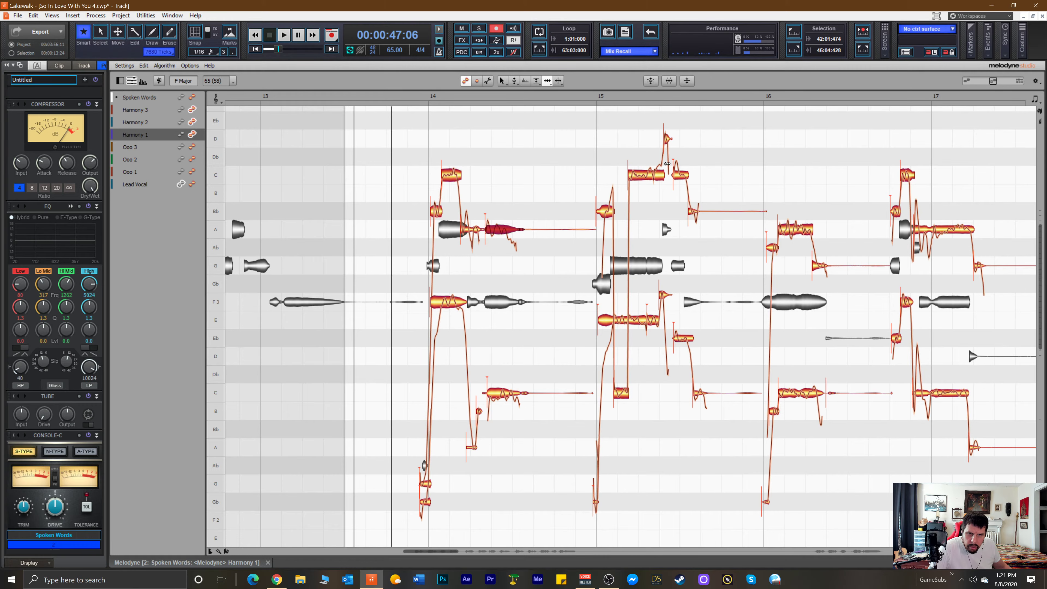
Move the end of Harmony 1's long C4 note in bar 15 and the start of its Ab3 note in bar 16 slightly earlier.
click(658, 178)
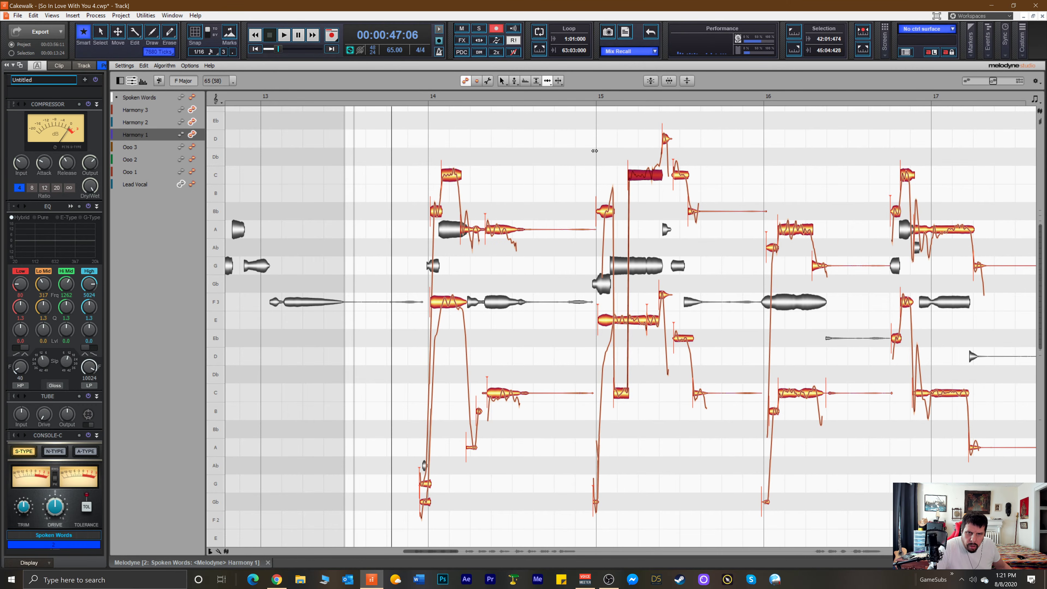
key(space)
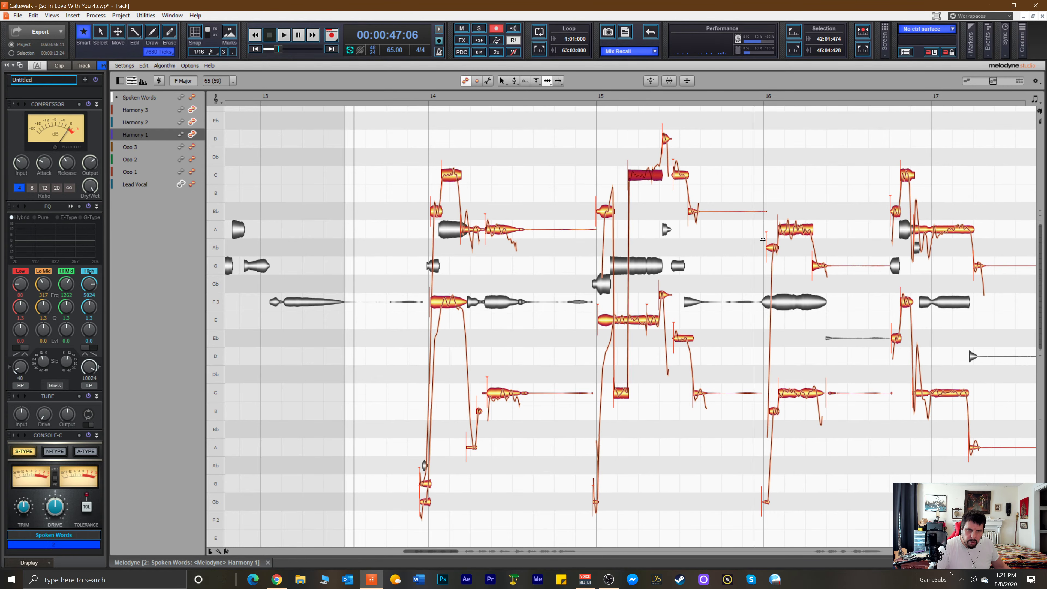
click(771, 249)
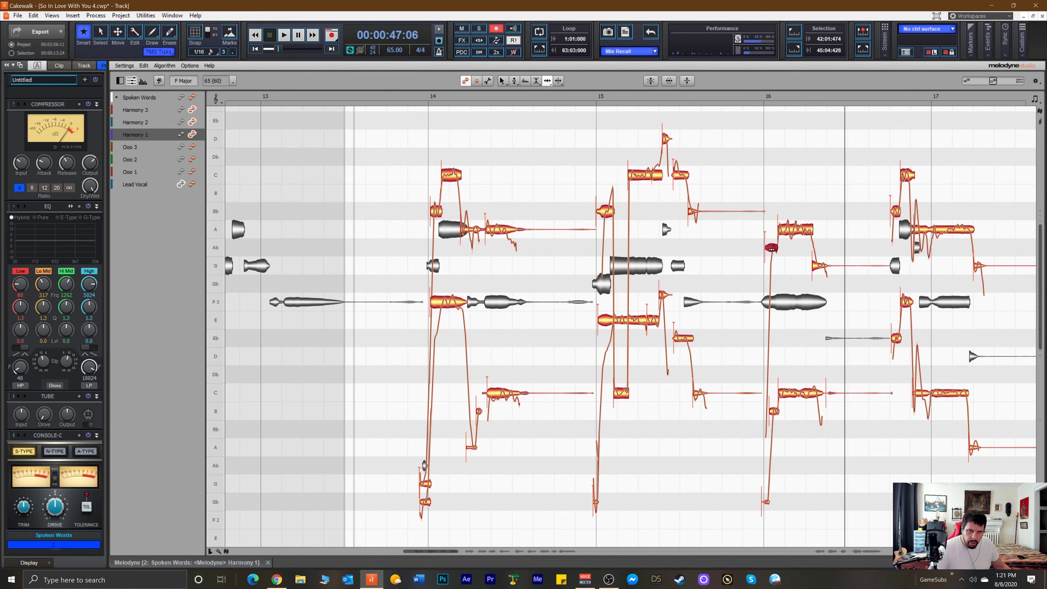
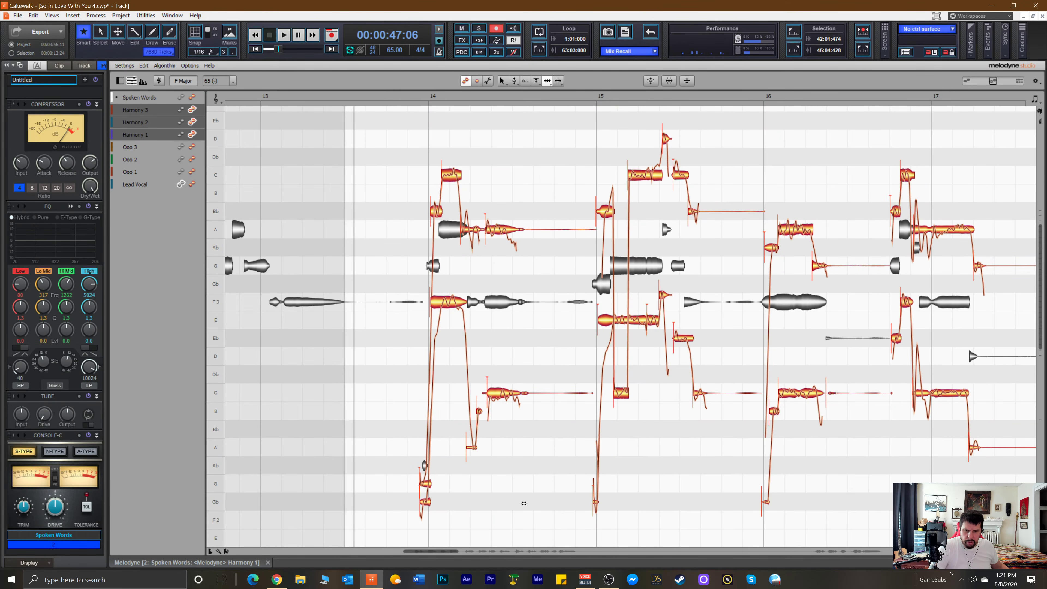
Play the three harmonies from just before bar 18.
drag(437, 549, 470, 553)
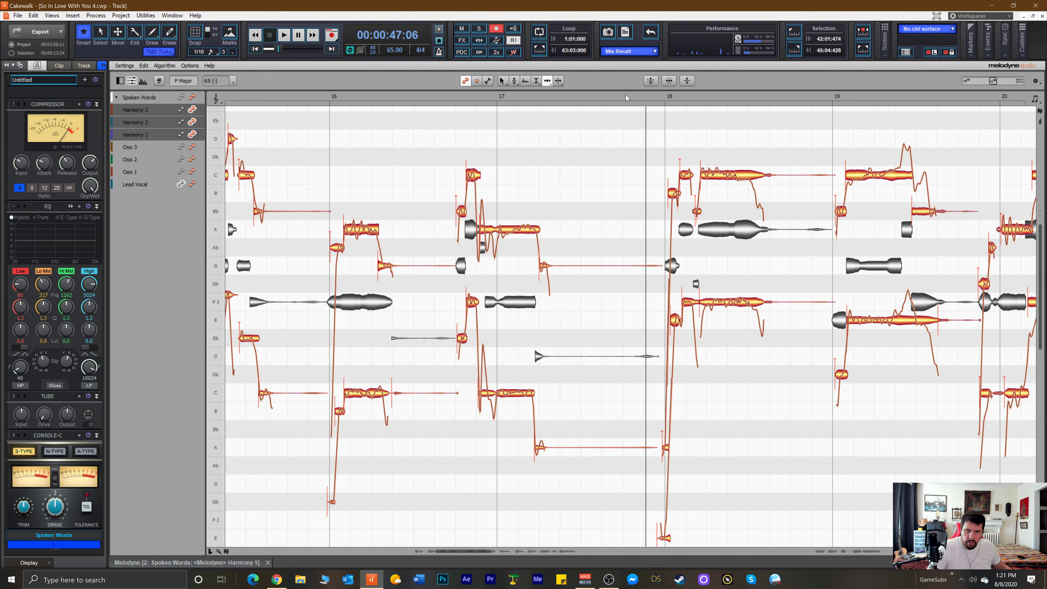
click(634, 101)
key(space)
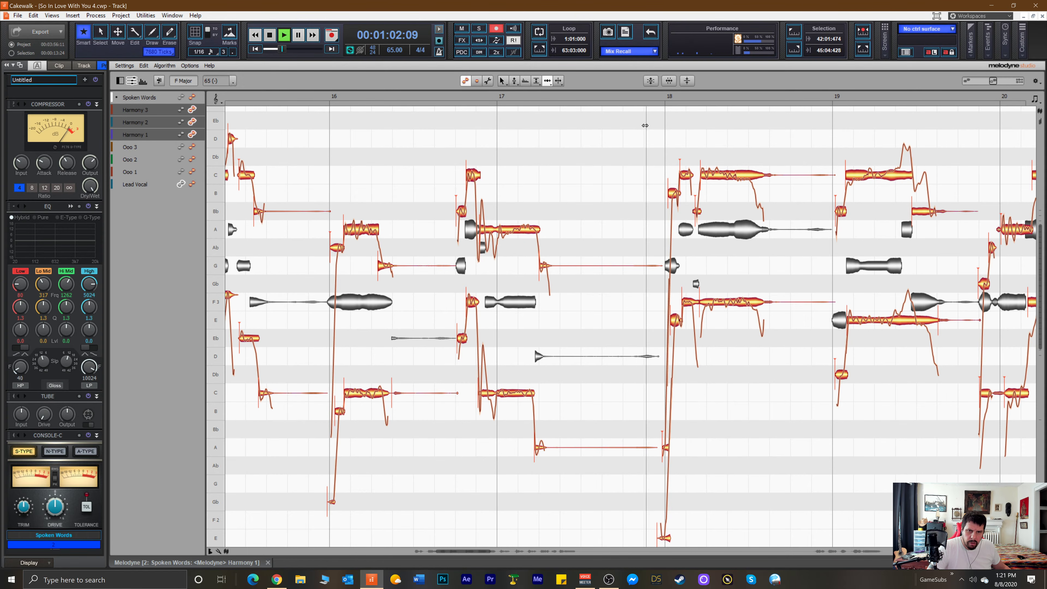
key(space)
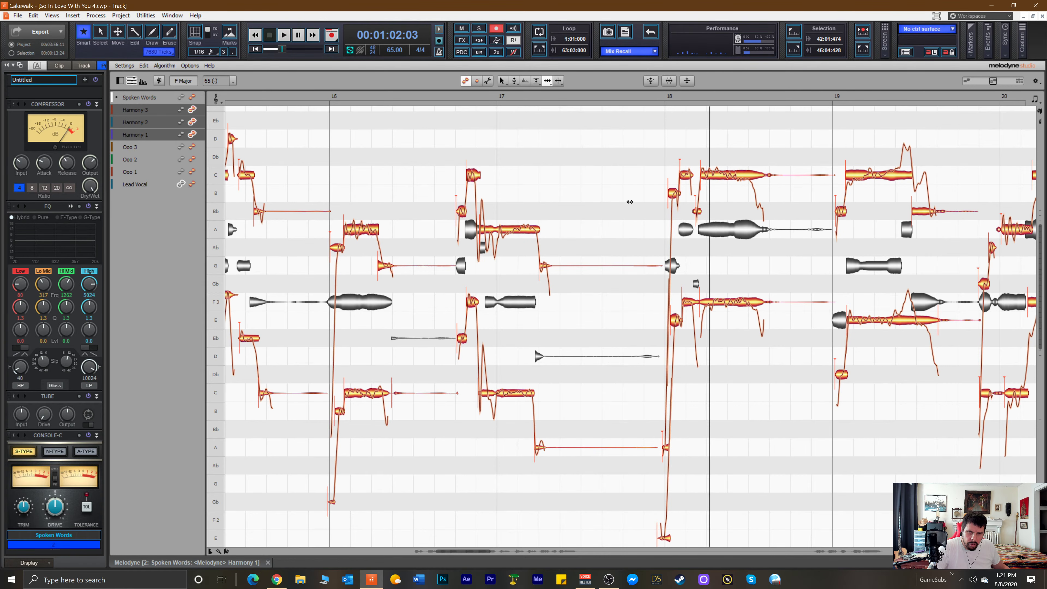
Raise Harmony 2's short E3 note at the beginning of bar 18 to F3 and play on through the following bars.
right_click(679, 320)
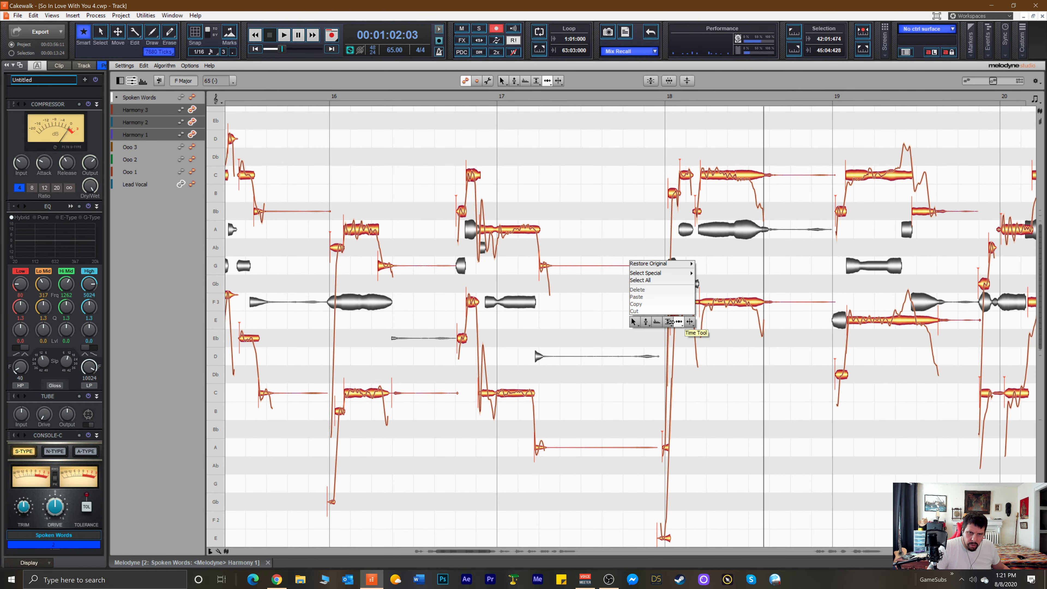
click(676, 323)
drag(676, 323, 678, 304)
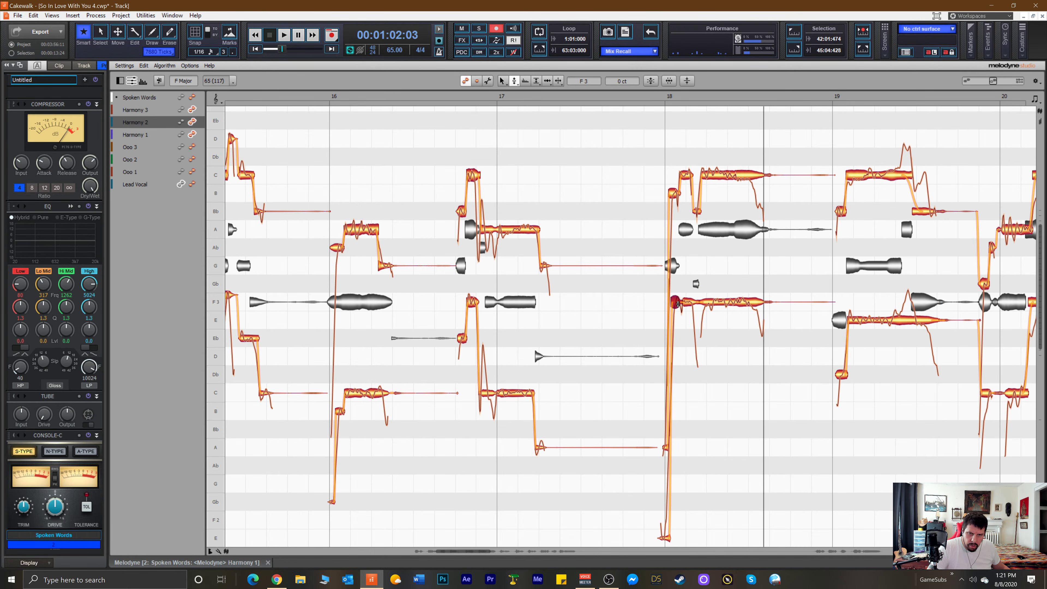
key(space)
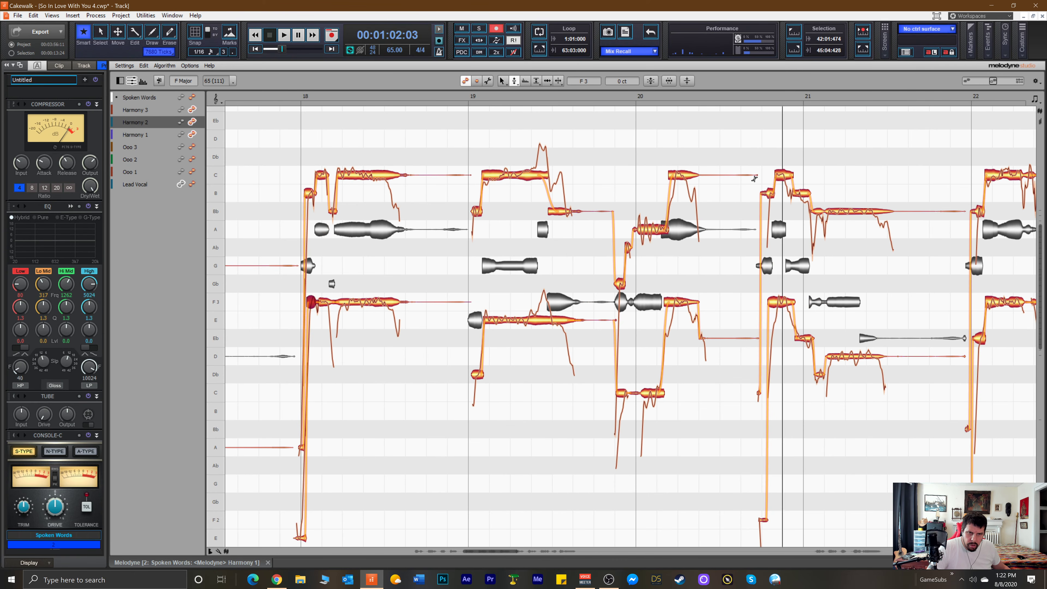
Shift Harmony 2's C3 notes around the start of bar 20 slightly earlier with the Time Tool and play from late in bar 19.
click(607, 165)
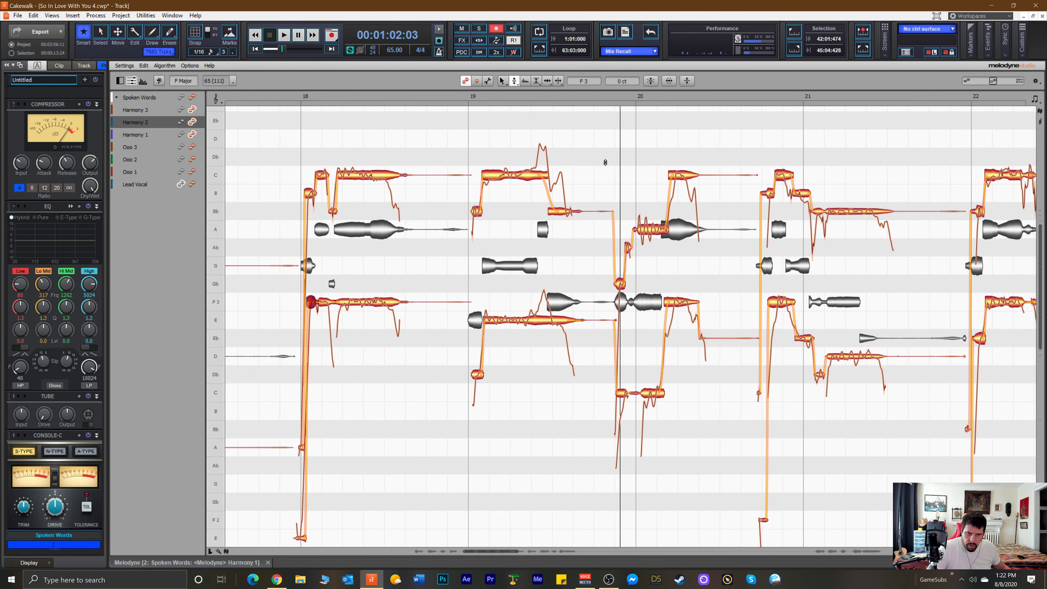
right_click(614, 297)
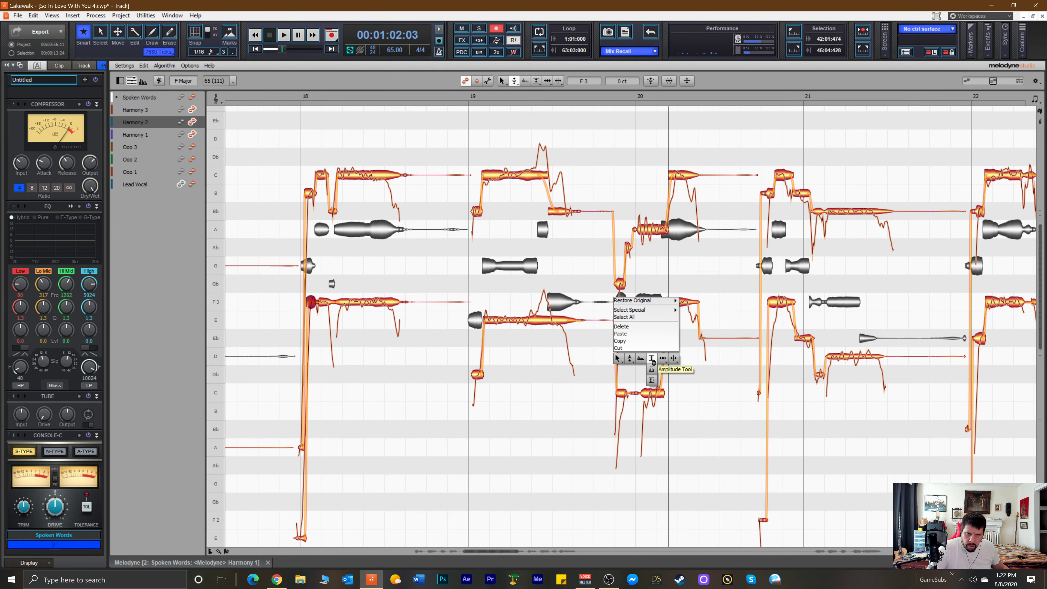
click(662, 359)
drag(650, 393, 618, 395)
click(588, 370)
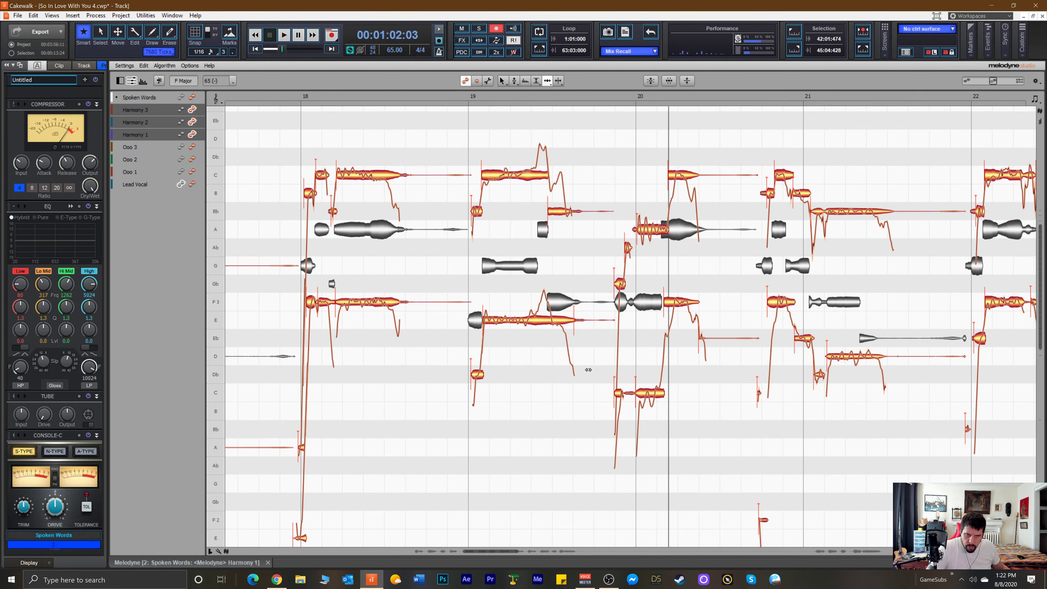
click(595, 98)
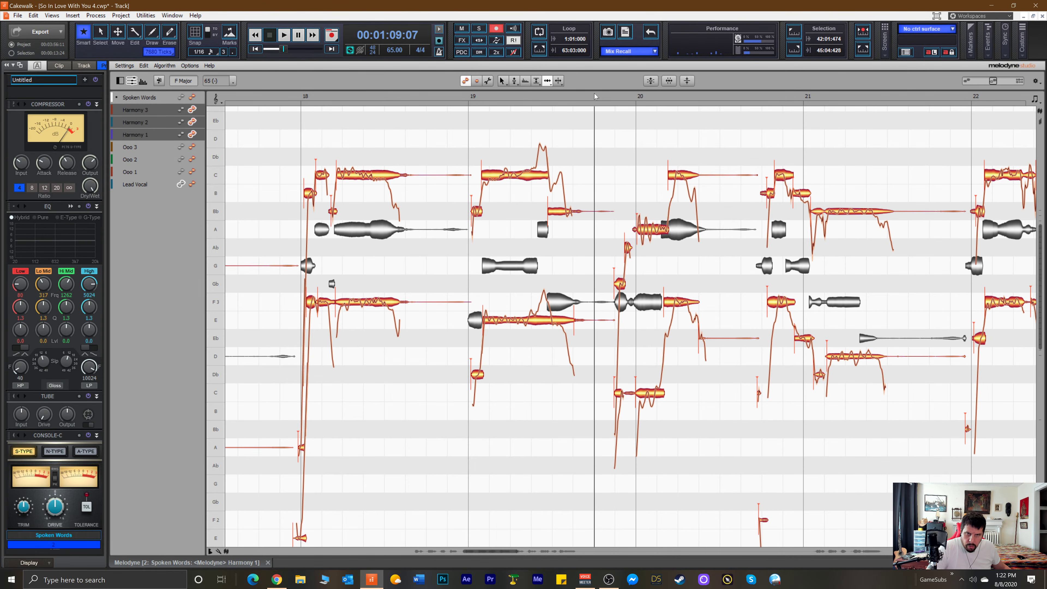
key(space)
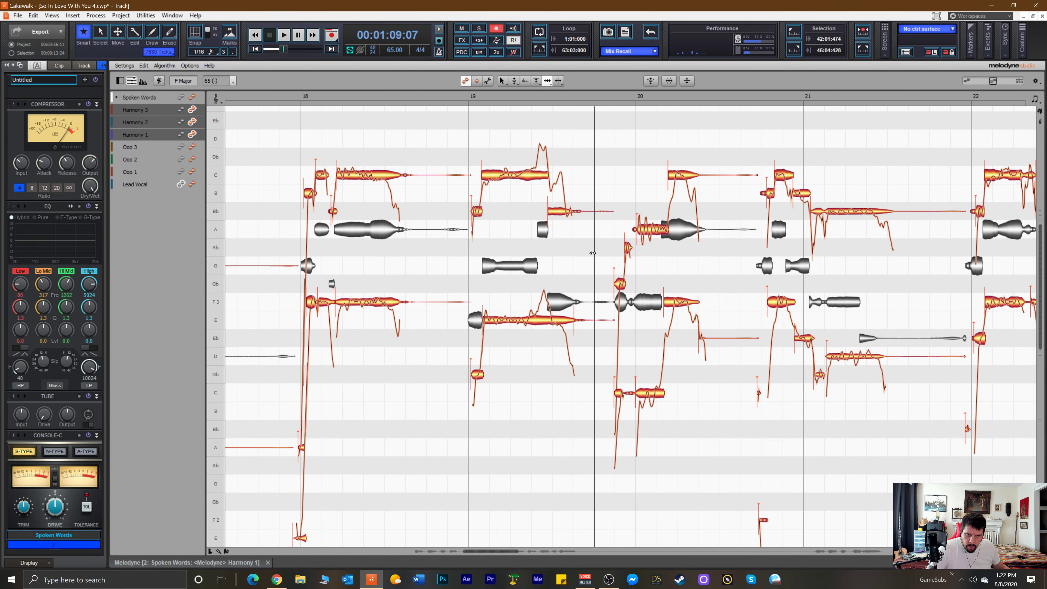
Start Harmony 2's F3 note and Harmony 1's C4 note in bar 20 slightly earlier.
click(670, 303)
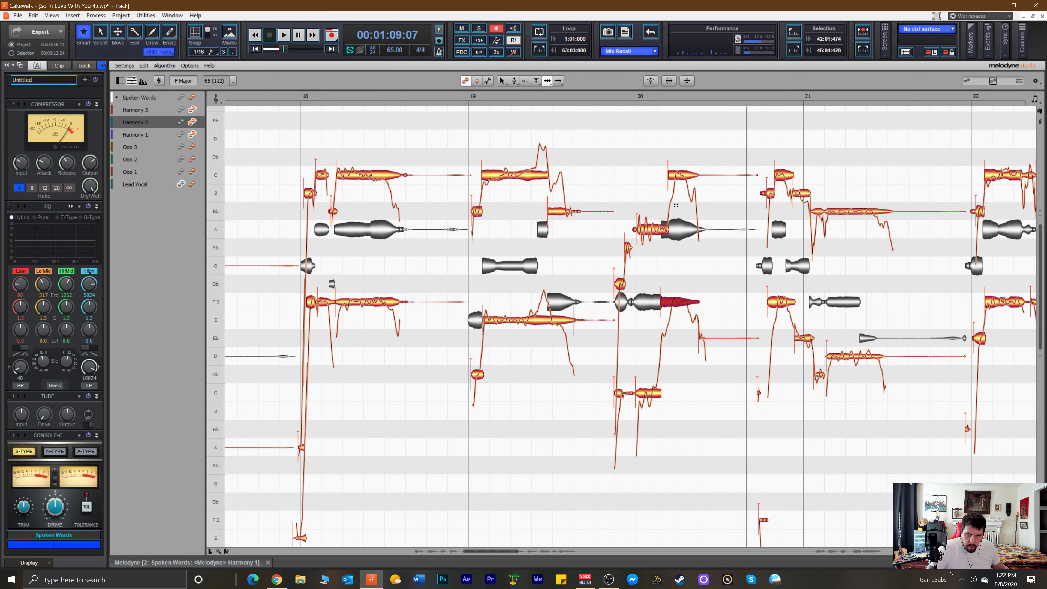
click(672, 178)
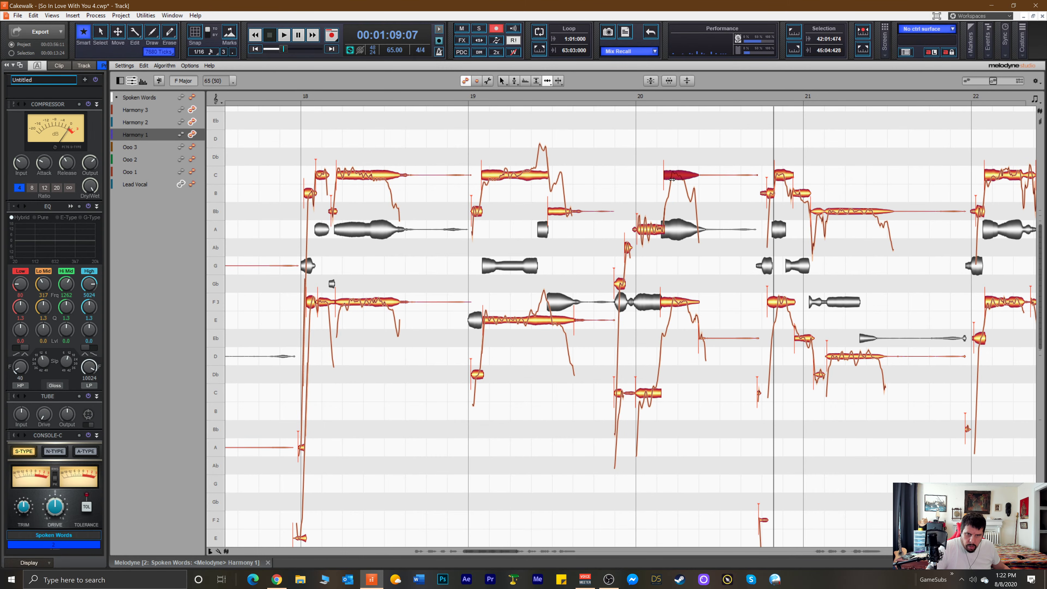
click(614, 202)
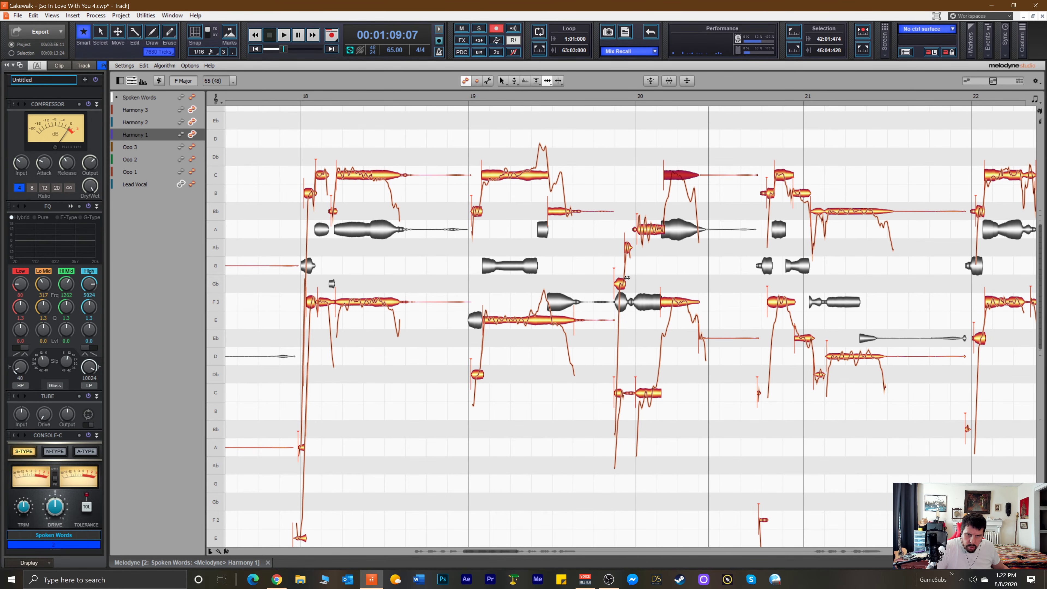
Shift Harmony 1's Ab3 note late in bar 19 and the start of its A3 note at bar 20 slightly earlier, playing the result.
drag(629, 250, 628, 251)
click(637, 233)
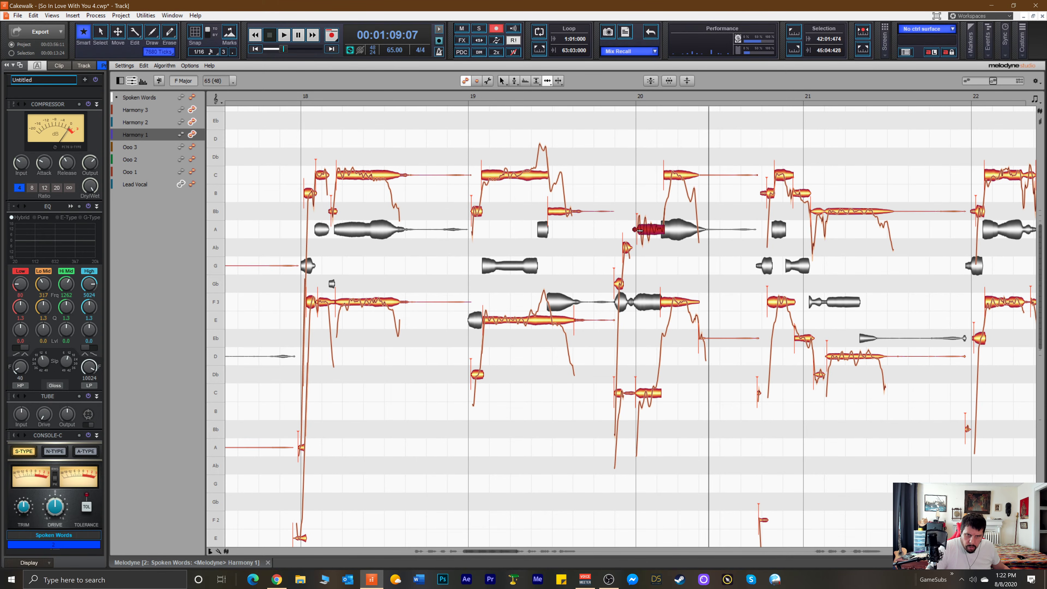
key(space)
key(space)
key(space)
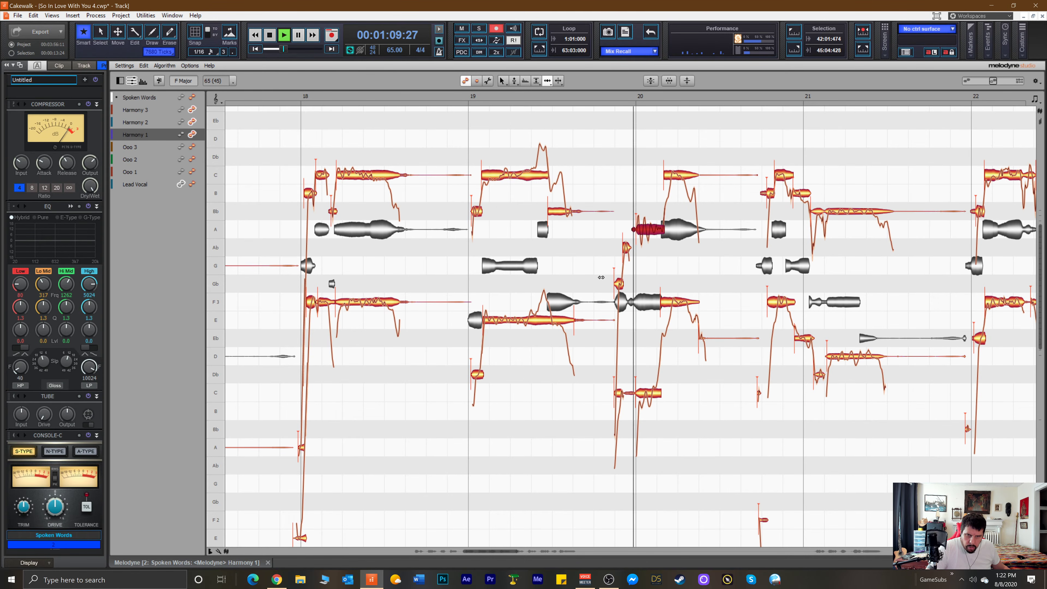
key(space)
key(space)
Start Harmony 2's F3 note in bar 20 slightly later and end Harmony 1's A3 note there slightly earlier, playing the passage between edits.
click(666, 304)
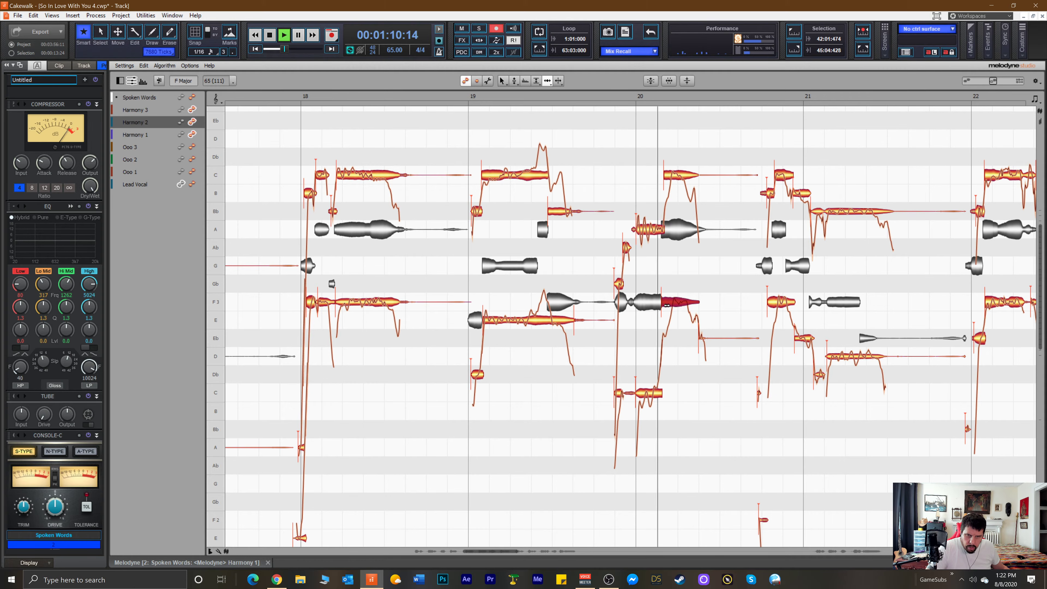
key(space)
click(662, 229)
drag(661, 229, 659, 233)
key(space)
key(space)
Split the short onset off Harmony 1's A3 note at the bar 20 line with the Note Separation Tool, and return to the Time Tool.
click(626, 247)
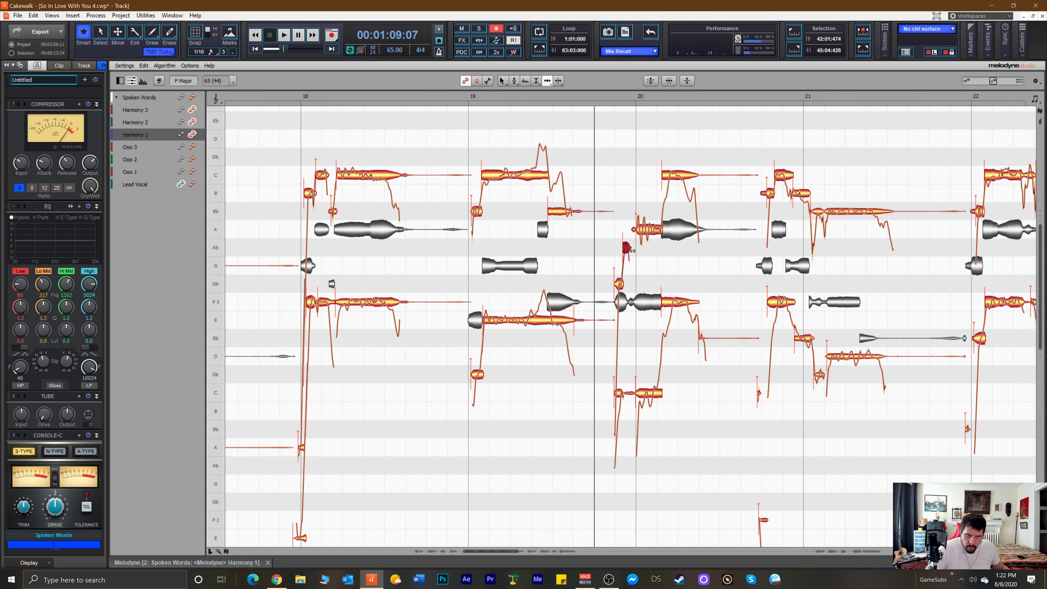
right_click(632, 251)
click(654, 260)
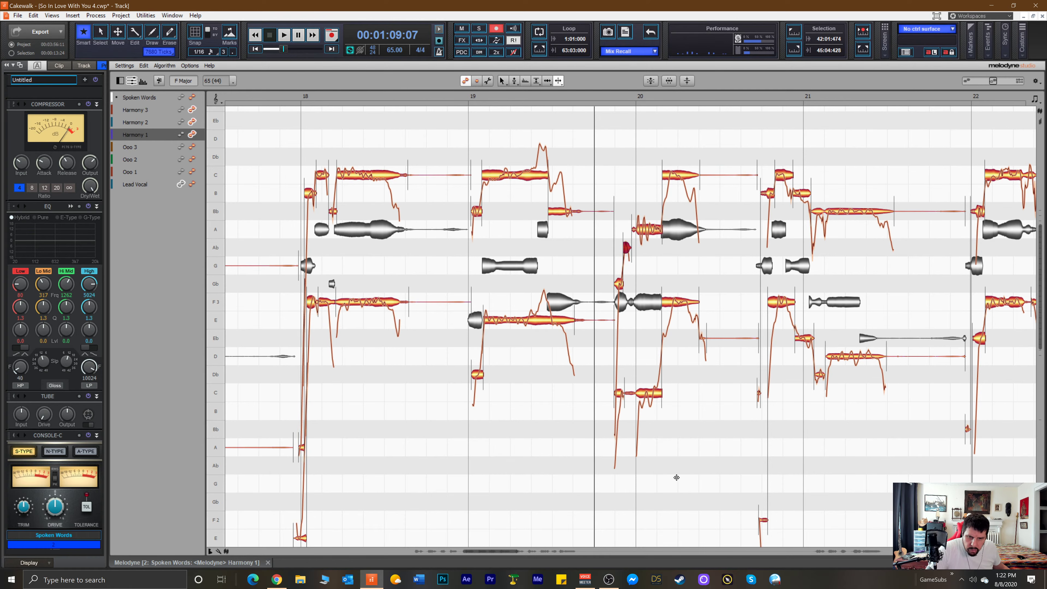
drag(467, 550, 493, 550)
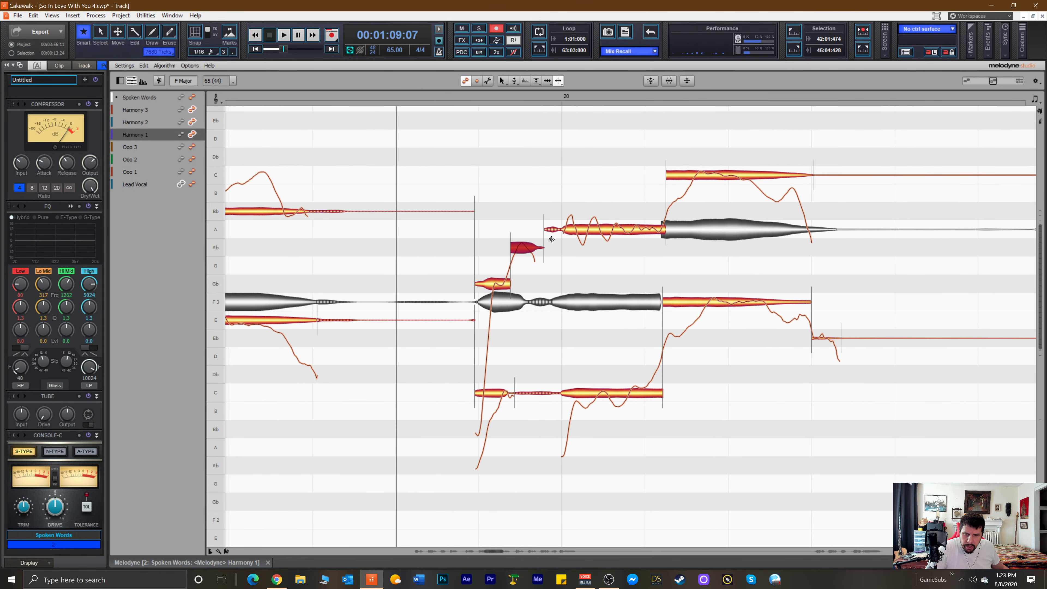
click(562, 228)
double_click(560, 230)
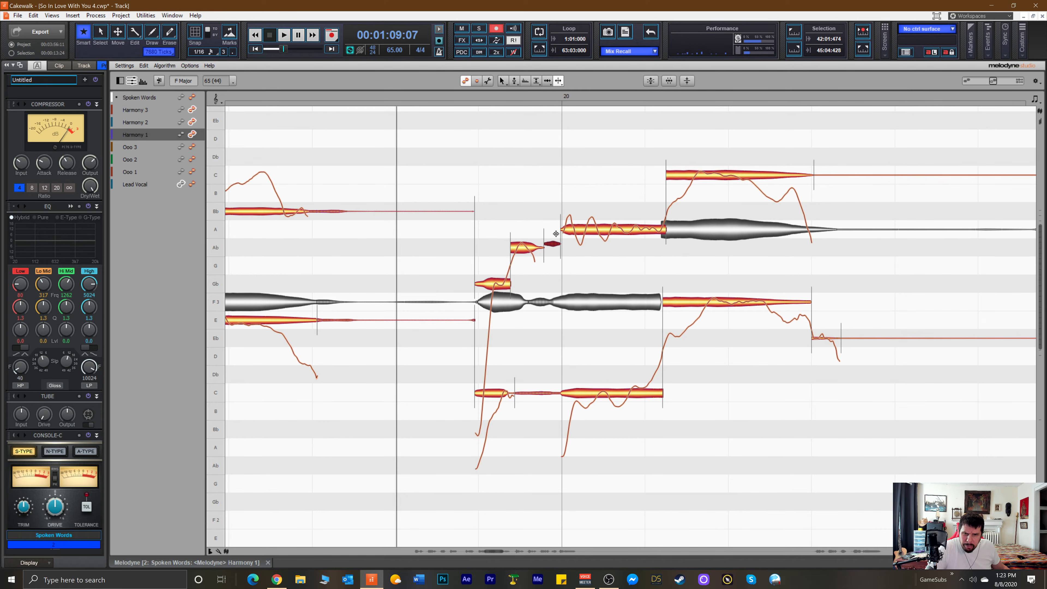
right_click(506, 252)
click(497, 252)
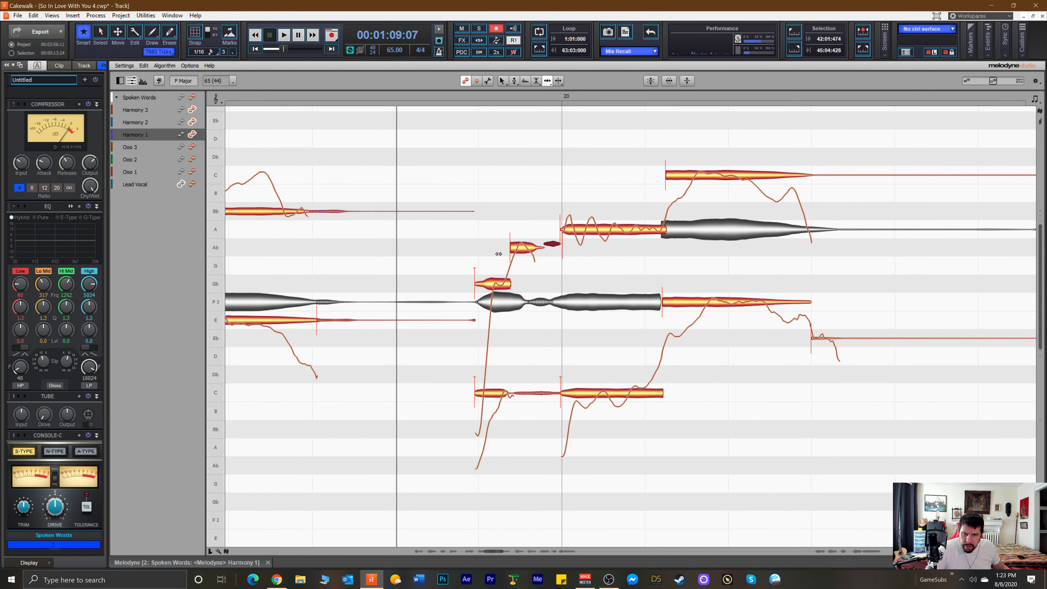
Start Harmony 1's split-off short note just before the bar 20 line earlier, and start the Ab3 note ahead of it slightly earlier.
drag(547, 245, 534, 247)
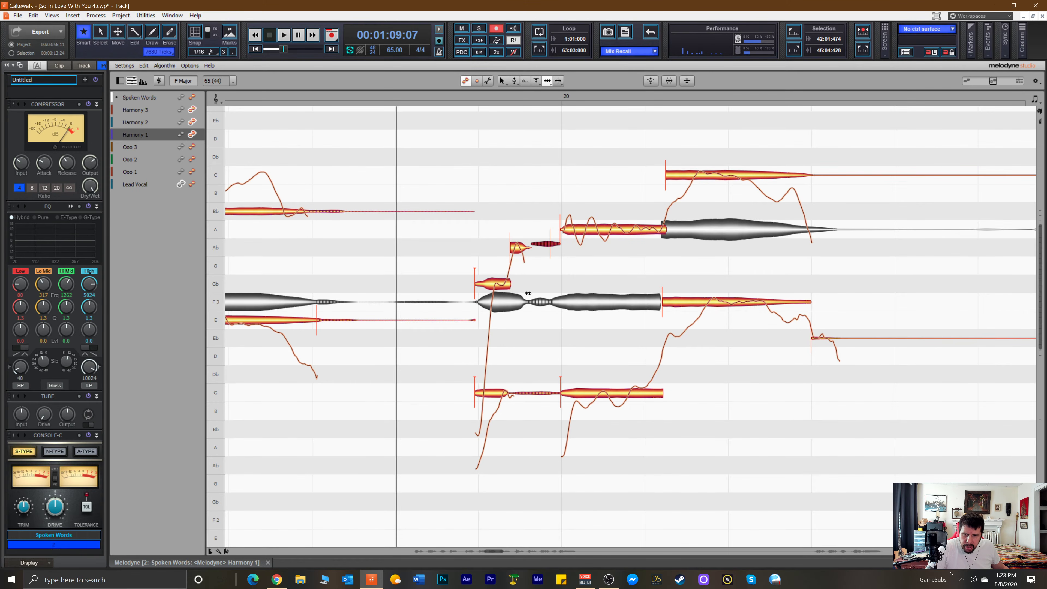
drag(517, 251, 538, 247)
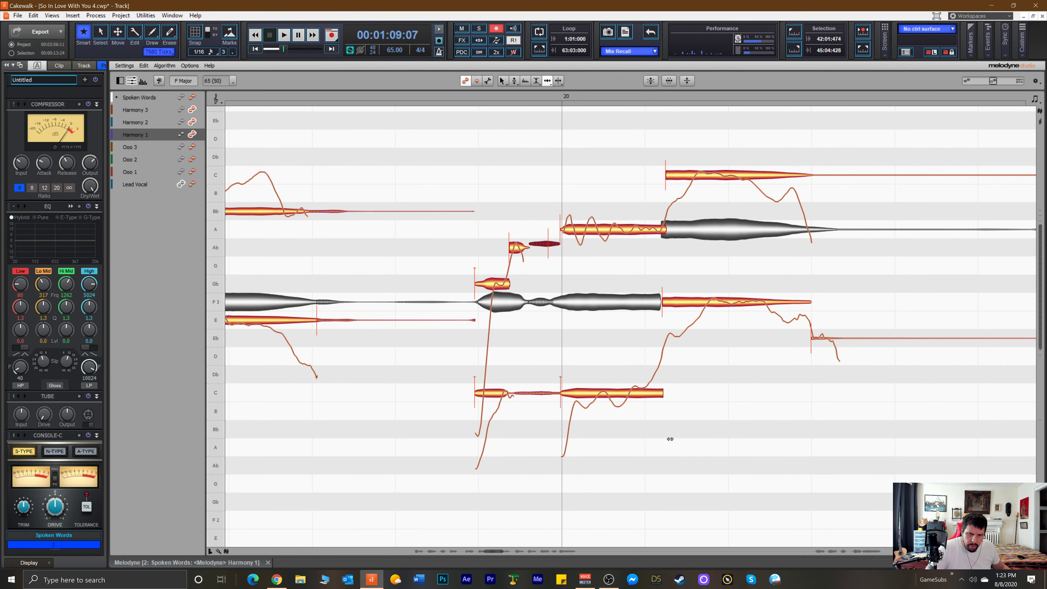
Play from late in bar 20 and start Harmony 2's F3 note ahead of bar 21 earlier.
drag(497, 551, 499, 554)
click(679, 99)
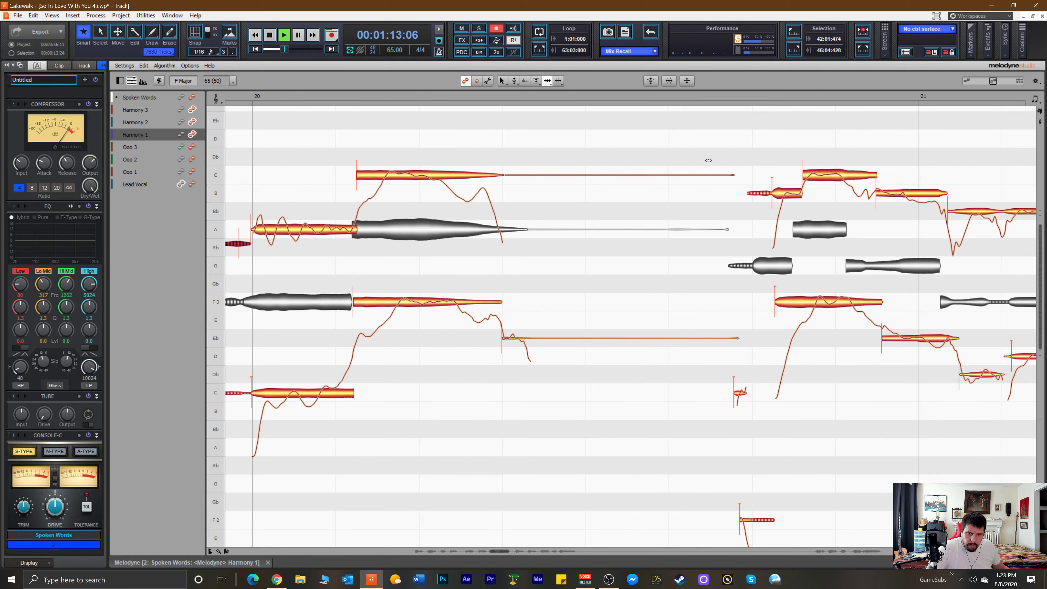
key(space)
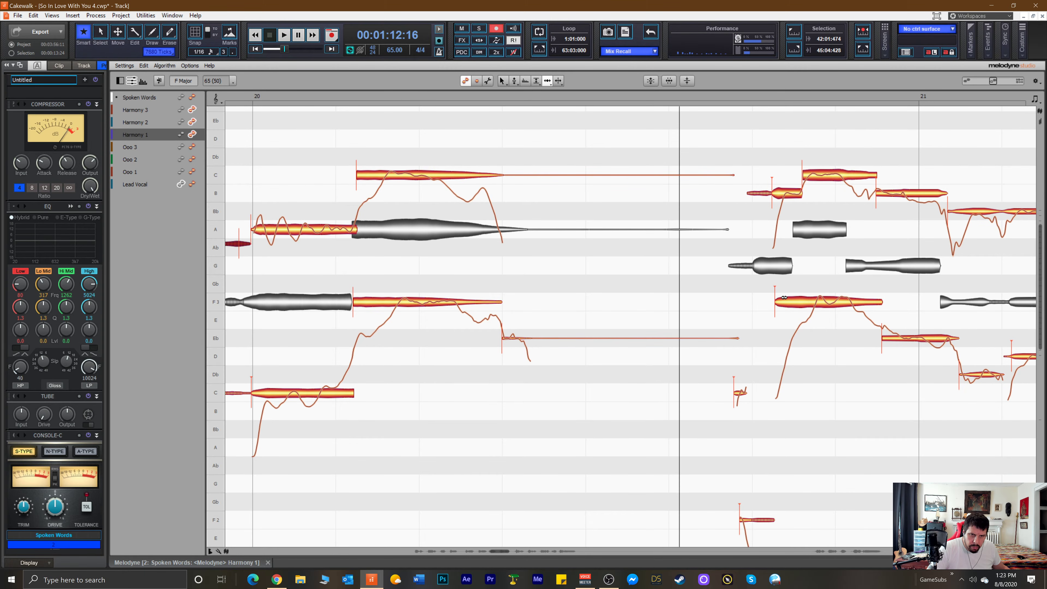
drag(810, 305, 789, 309)
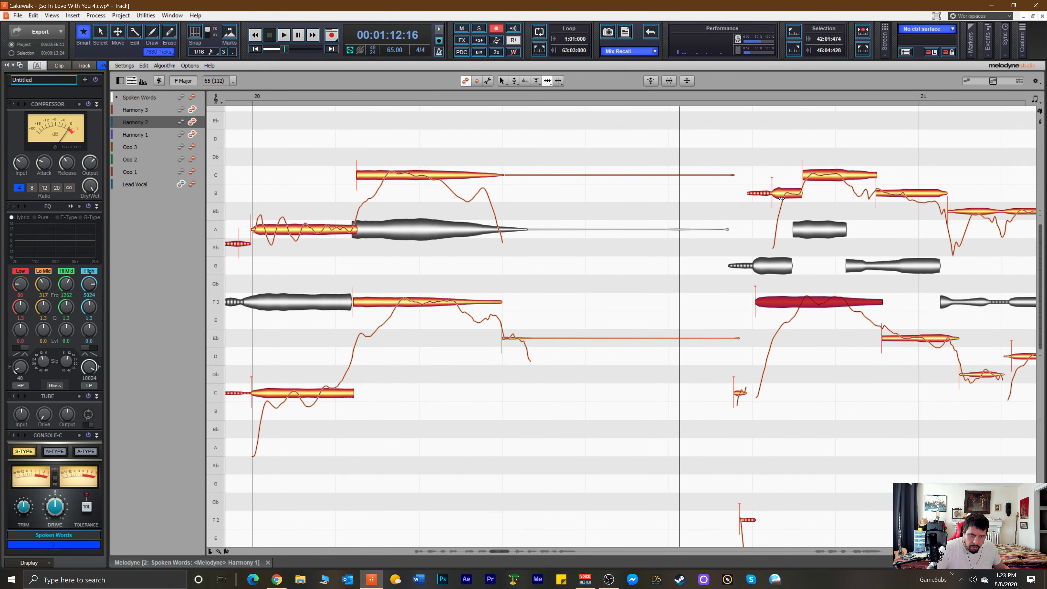
Start Harmony 1's B3 note and the short C3 note before it late in bar 20 earlier, and play the result.
drag(781, 199, 774, 200)
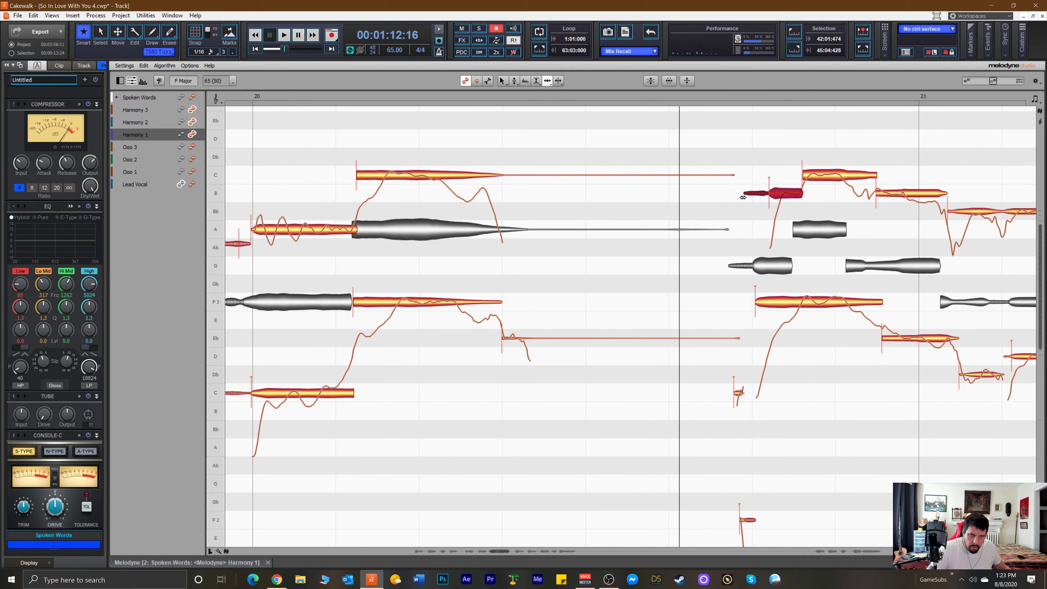
drag(725, 182, 706, 179)
drag(769, 194, 760, 234)
key(space)
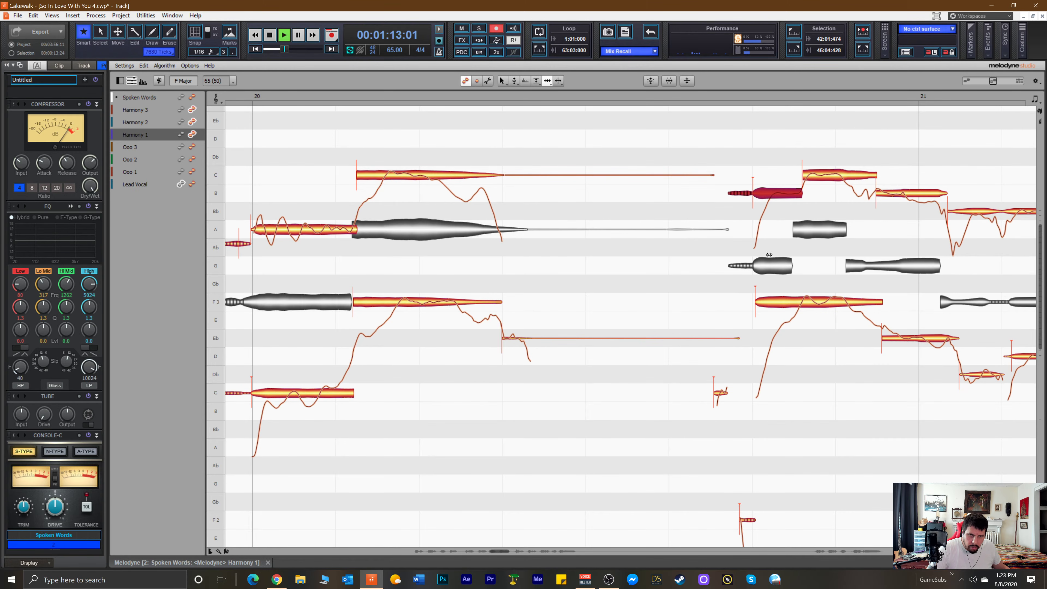
key(space)
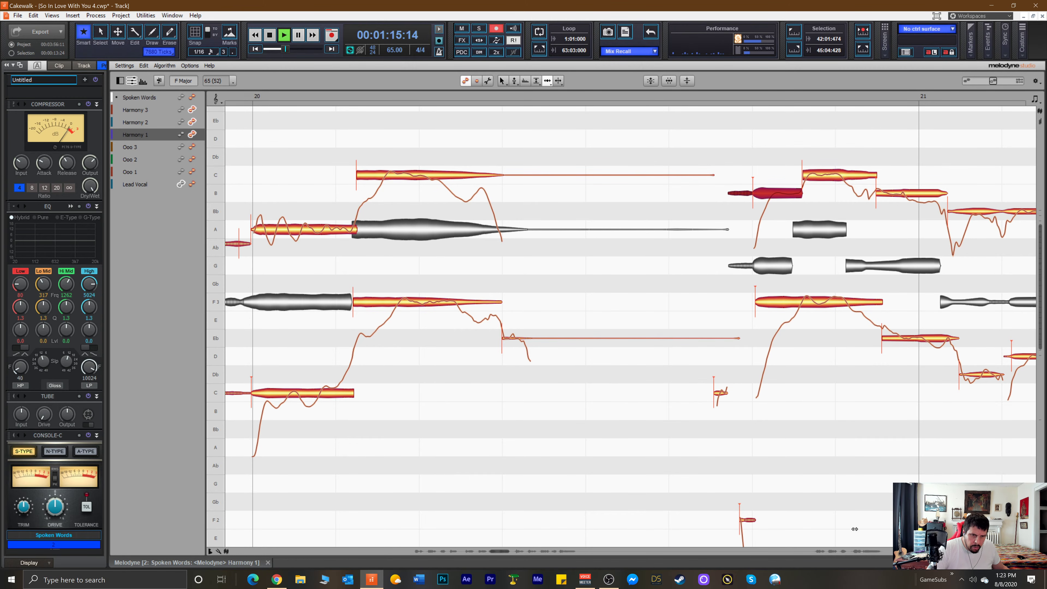
key(space)
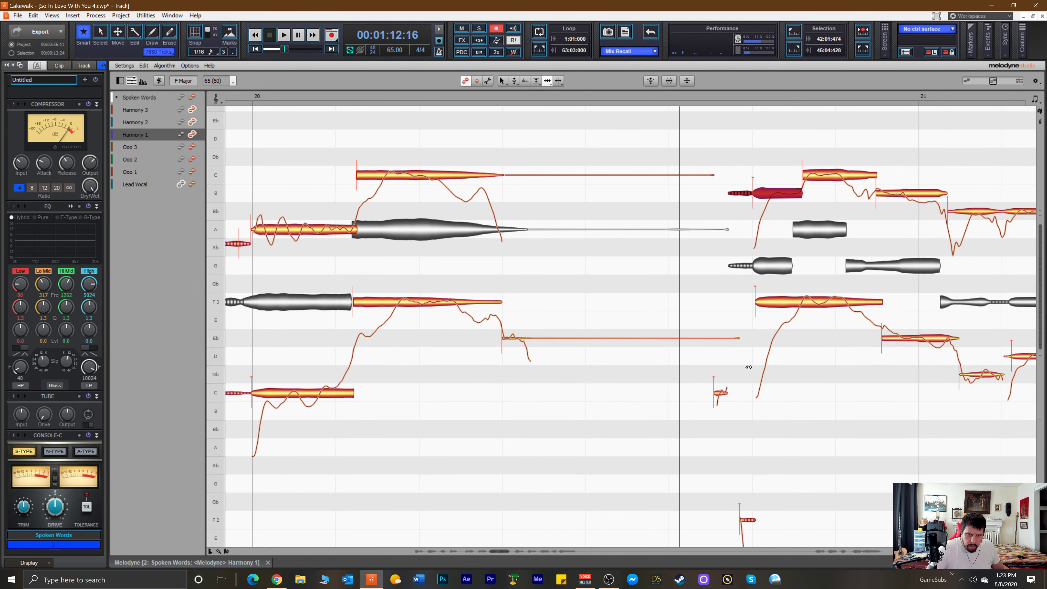
Start Harmony 2's F3 note late in bar 20 slightly earlier and shift the start of its short F2 note earlier, playing the passage.
click(769, 300)
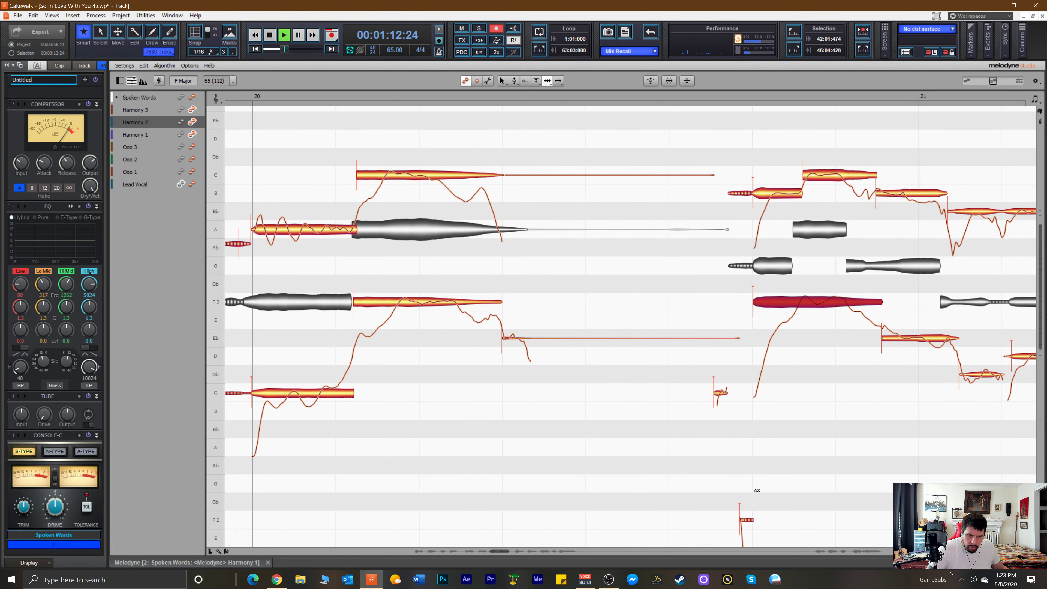
click(740, 521)
mouse_move(741, 520)
mouse_down()
mouse_move(725, 522)
mouse_move(748, 521)
mouse_up()
key(space)
key(space)
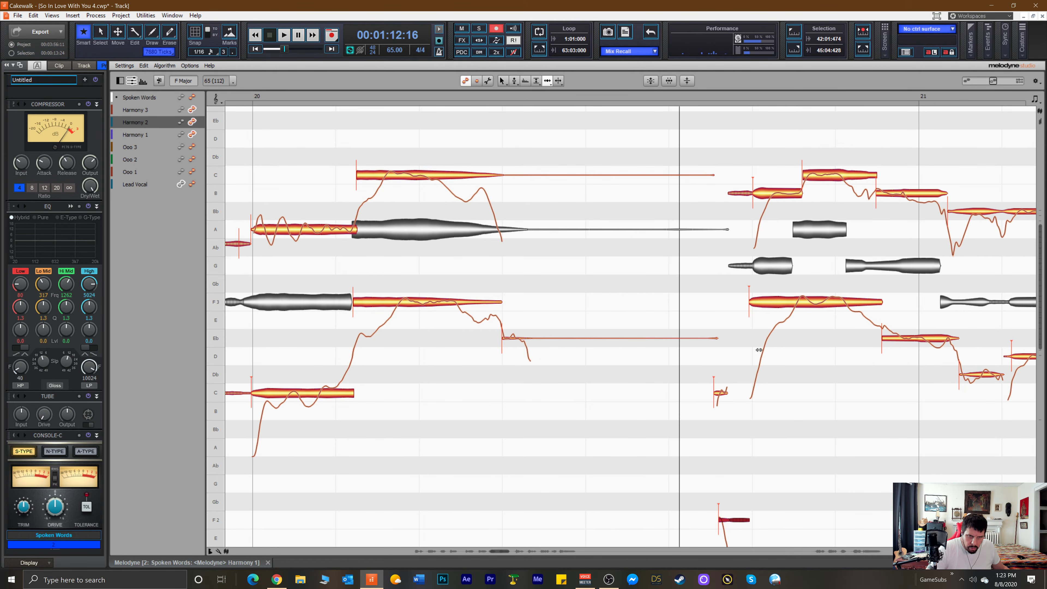
Start Harmony 2's F3 note late in bar 20 slightly later and play the passage into bar 21.
drag(759, 305, 761, 307)
scroll(721, 351, down, 6)
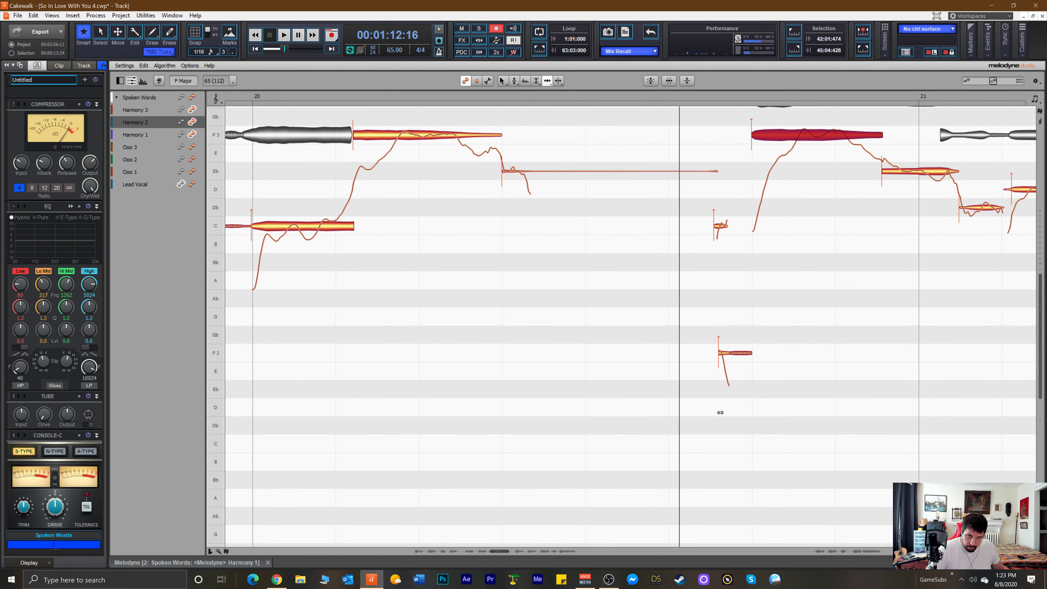
scroll(712, 408, up, 1)
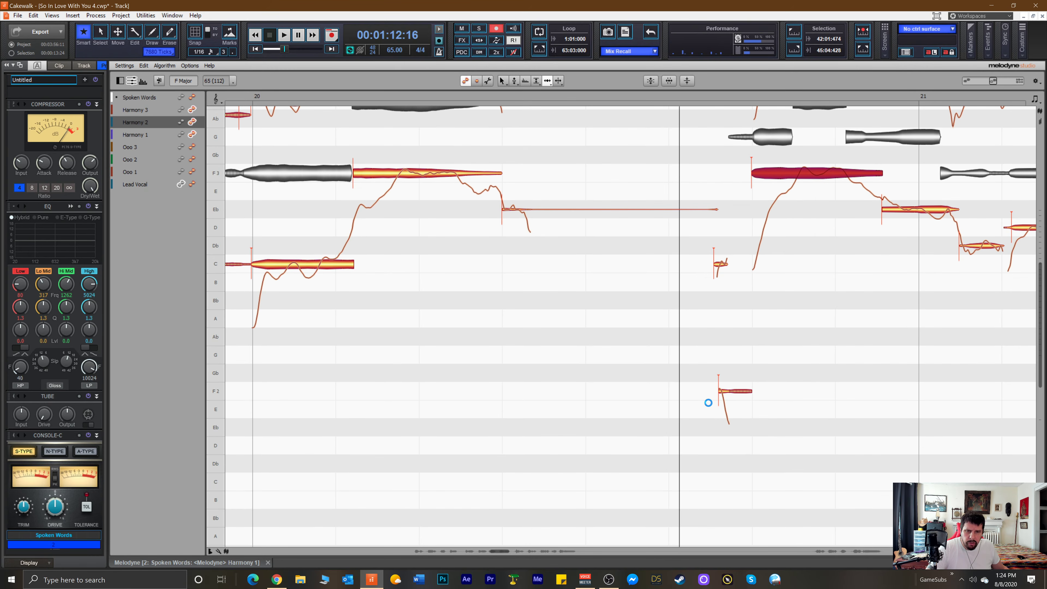
scroll(705, 390, up, 1)
key(space)
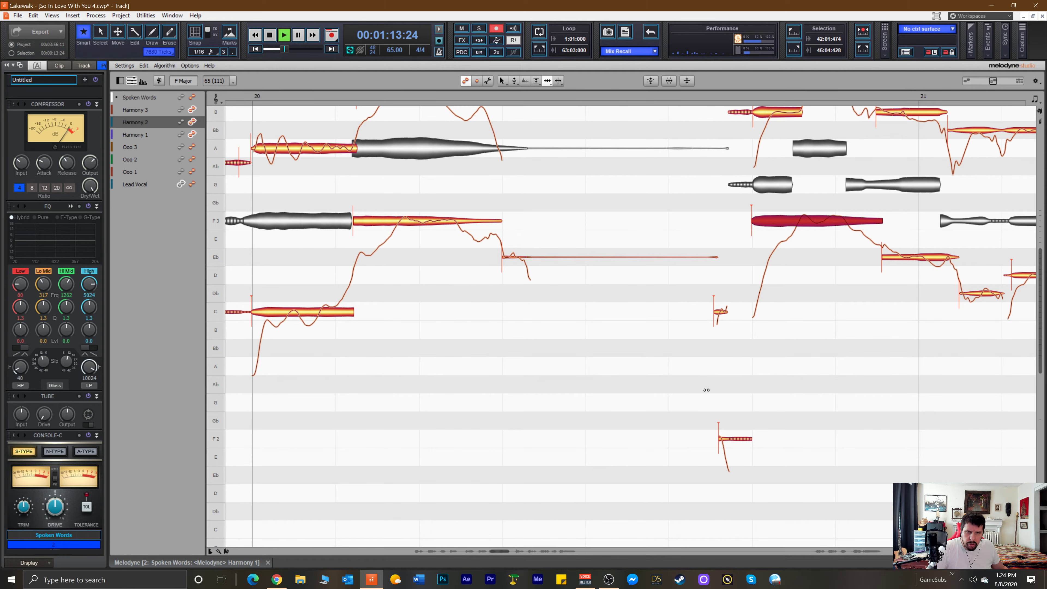
Around the bar 22 line, start Harmony 1's short Bb2 note slightly earlier and Harmony 2's Eb3 and F3 notes earlier.
drag(498, 553, 514, 553)
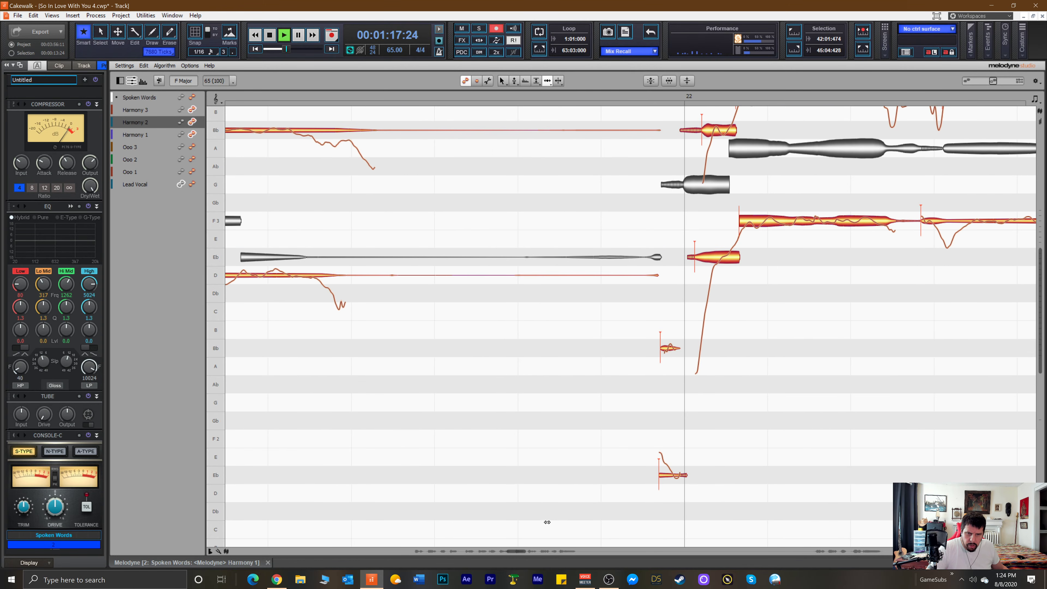
scroll(546, 525, up, 2)
key(space)
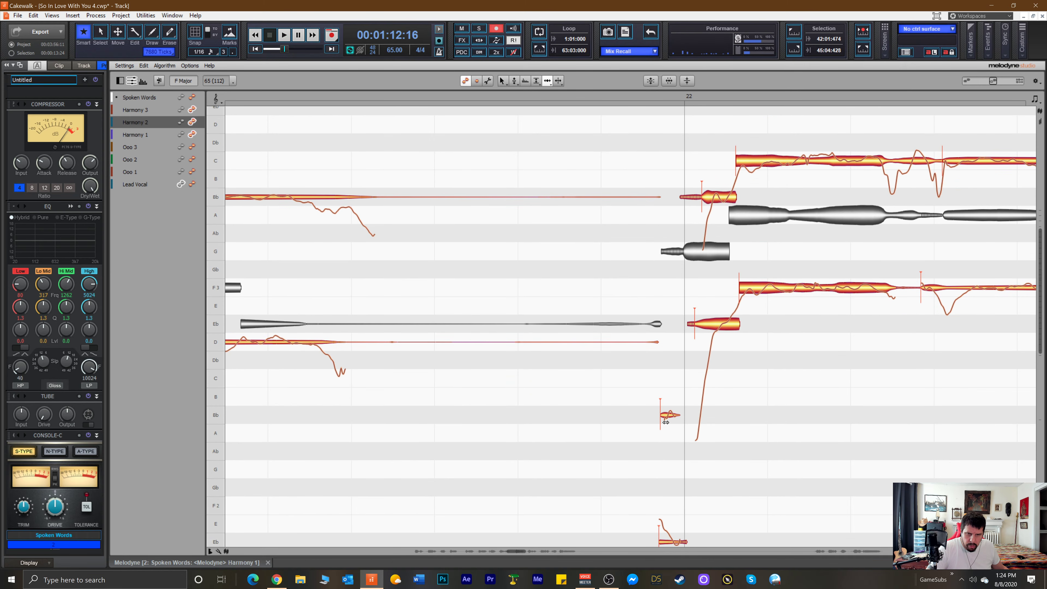
drag(669, 416, 667, 418)
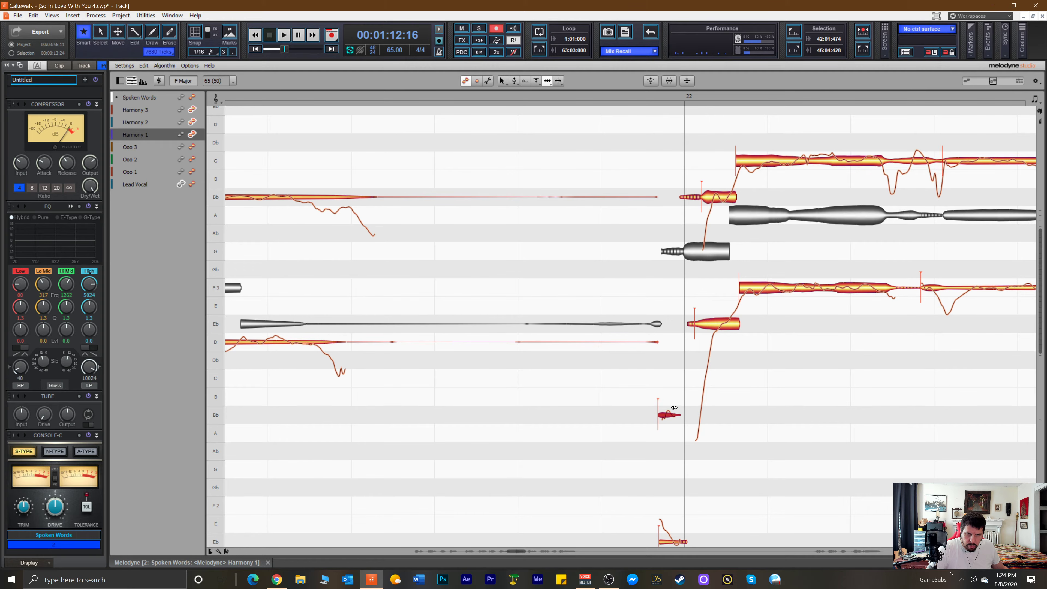
drag(710, 325, 699, 329)
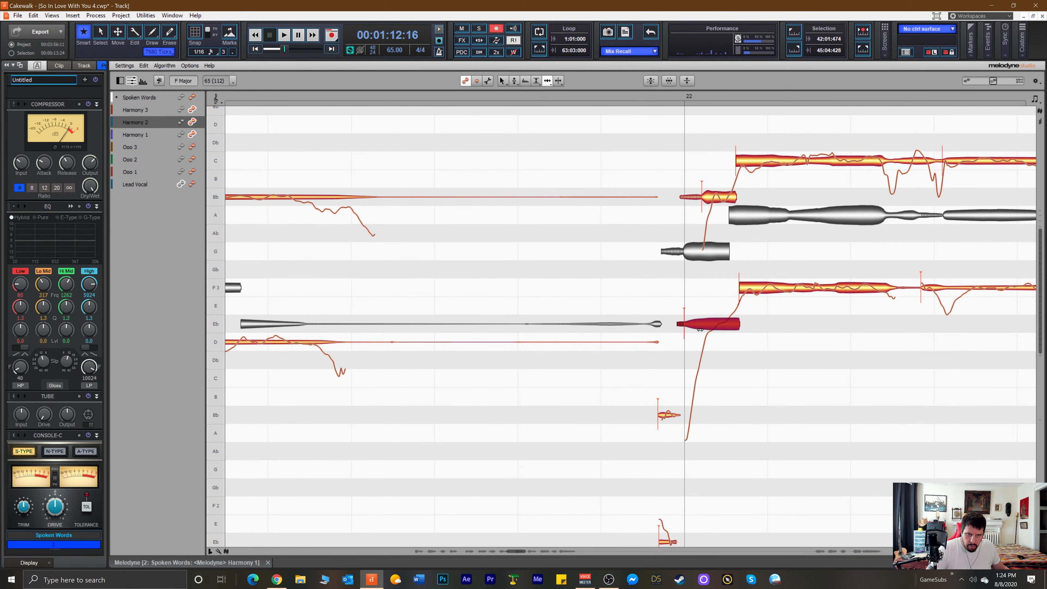
drag(758, 292, 746, 292)
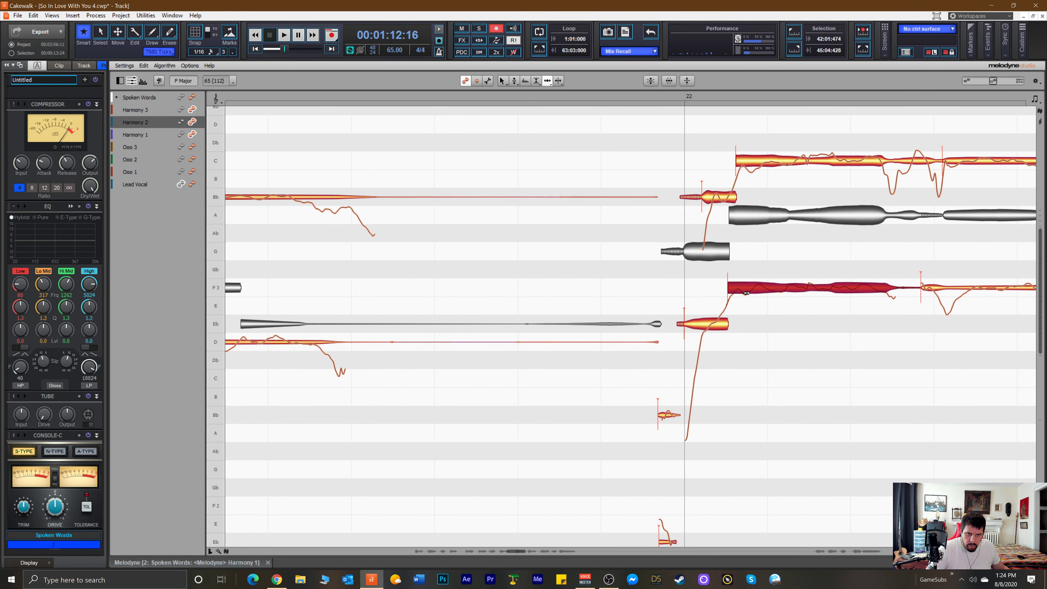
Start Harmony 1's Bb3 note at the bar 22 line earlier and its following C4 note slightly earlier.
click(705, 193)
mouse_move(694, 198)
mouse_down()
mouse_move(642, 201)
mouse_move(689, 196)
mouse_up()
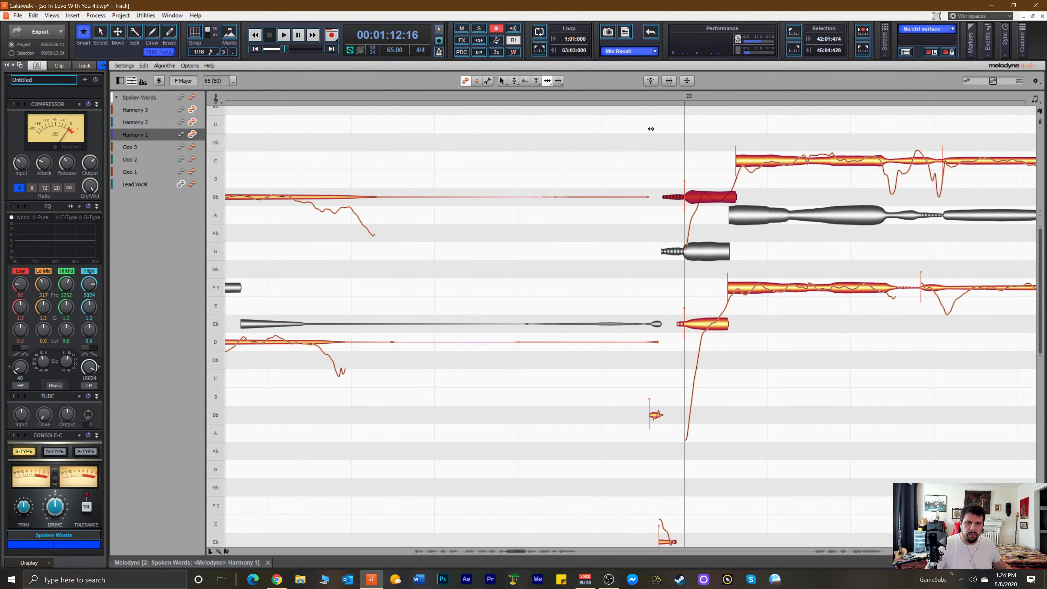
click(745, 168)
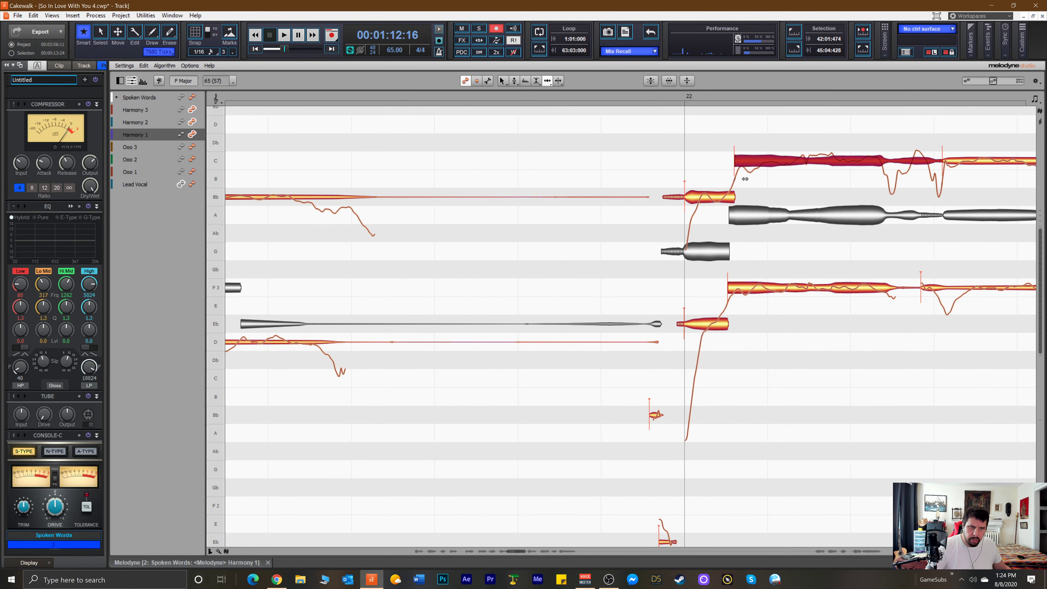
Set the pitch drift of Harmony 1's C4 note in bar 22 to -72% with the Pitch Drift Tool.
right_click(734, 165)
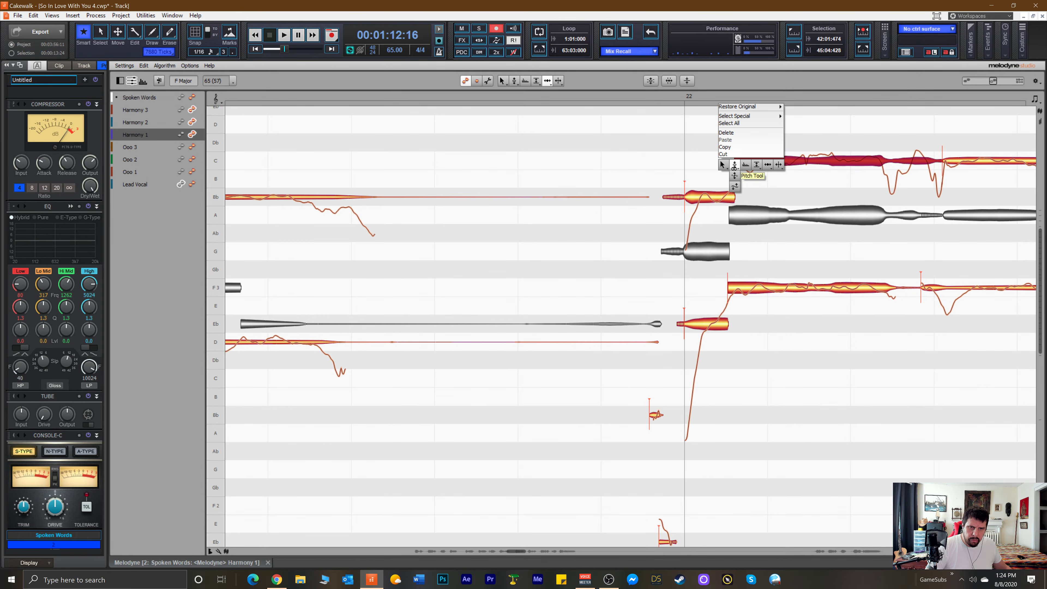
click(735, 187)
drag(777, 164, 719, 252)
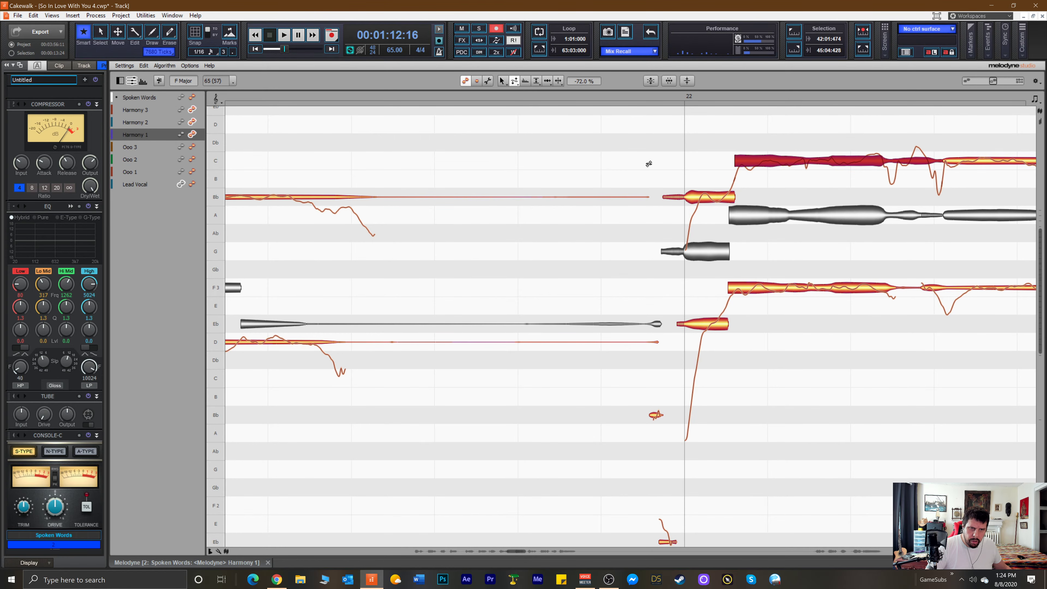
Separate the thin tail from Harmony 1's C4 note in bar 22 and move the split-off note up to C4.
right_click(913, 162)
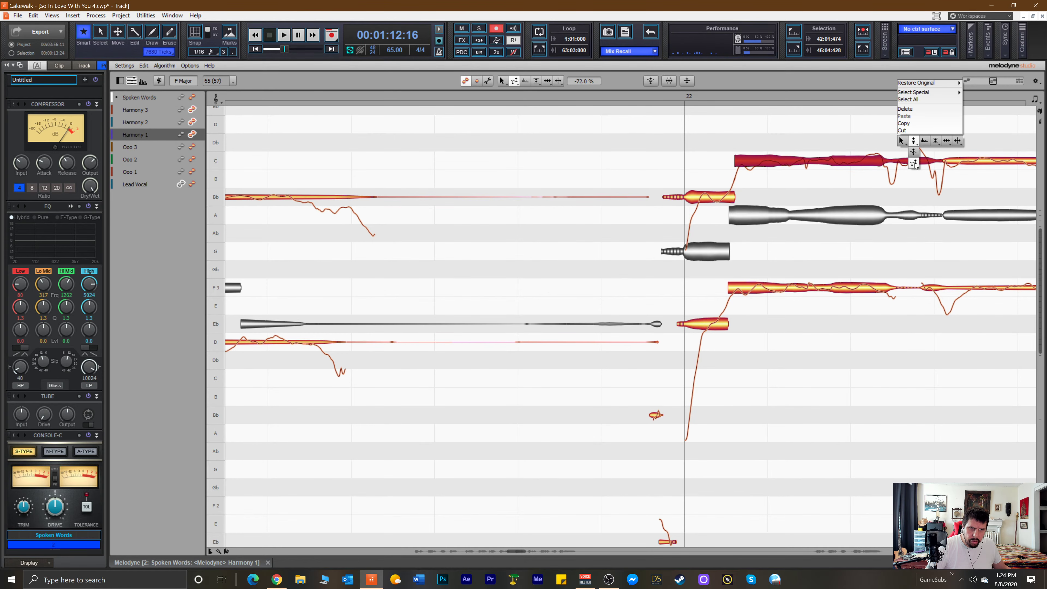
click(957, 141)
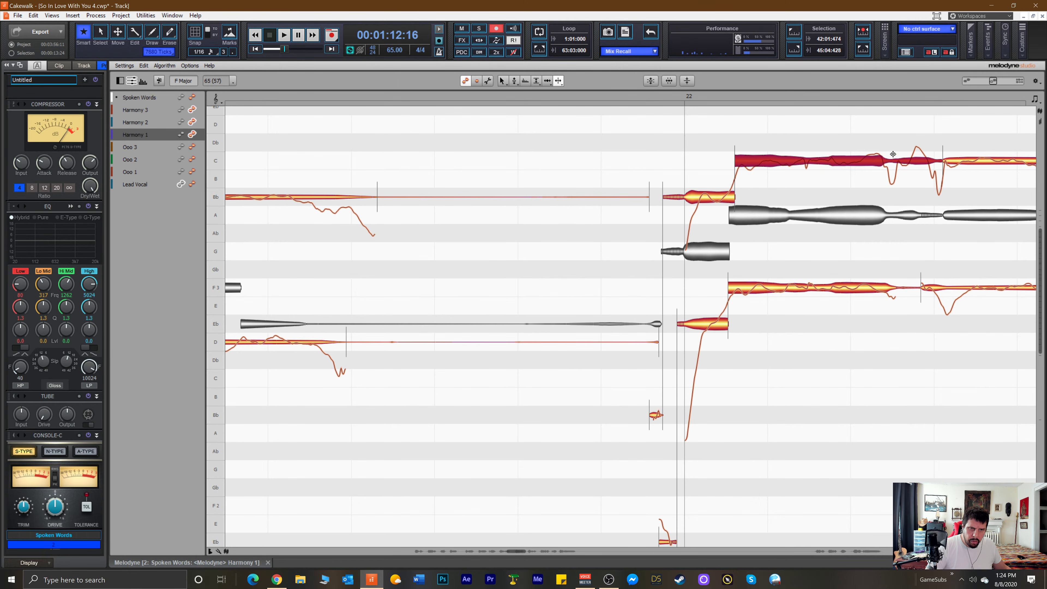
click(892, 163)
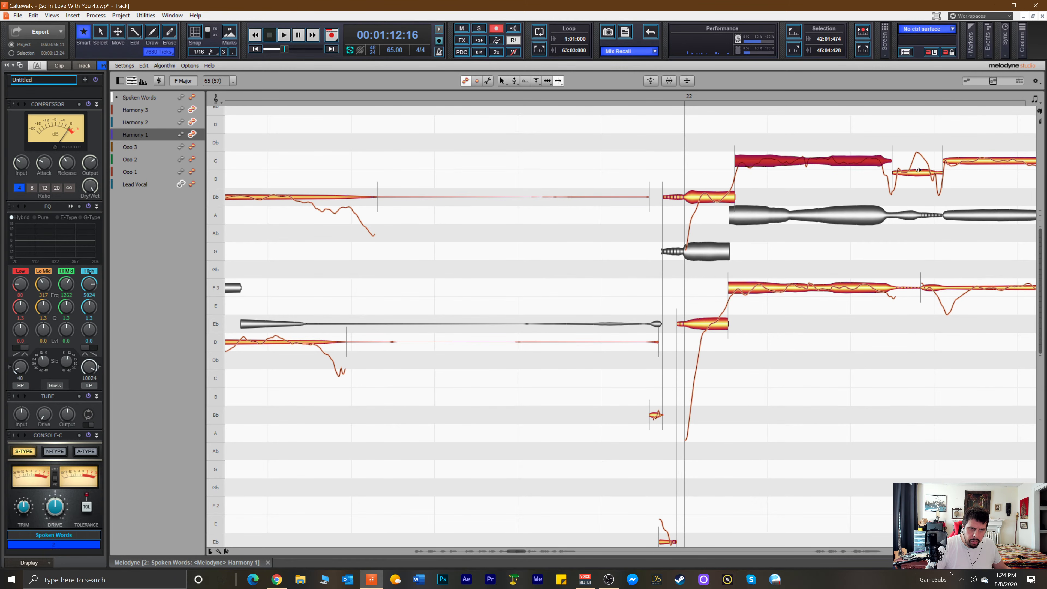
right_click(909, 173)
click(870, 174)
drag(919, 171, 918, 162)
Set the pitch modulation of Harmony 1's split-off C4 note in bar 22 to 52% and briefly play the result.
right_click(915, 162)
mouse_move(915, 163)
click(914, 180)
drag(914, 180, 891, 175)
key(space)
key(space)
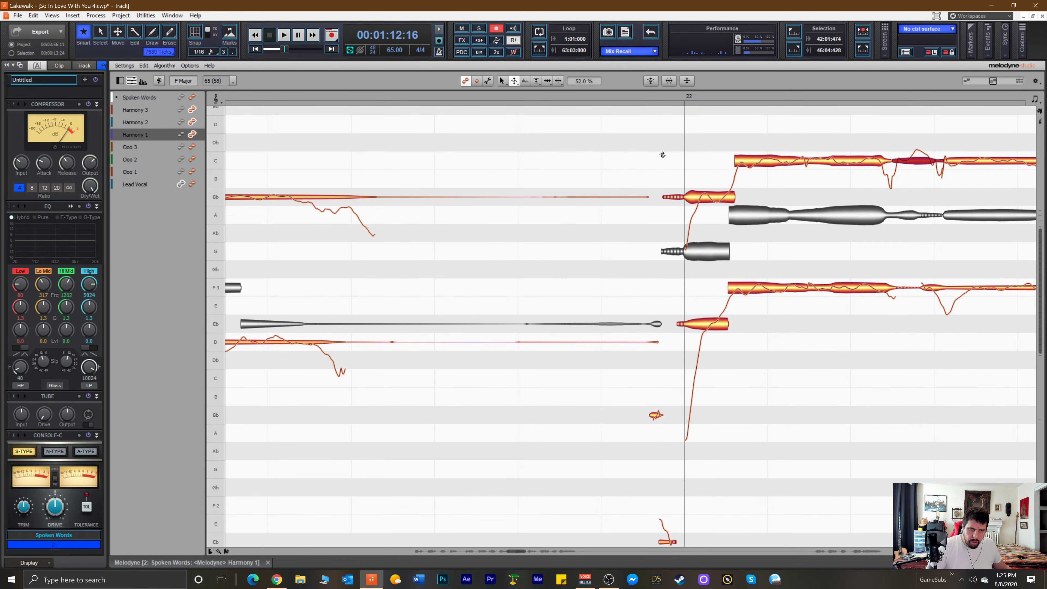
With the Time Tool, start Harmony 1's last C4 note in bar 22 slightly later and Harmony 2's second F3 note there earlier.
right_click(876, 185)
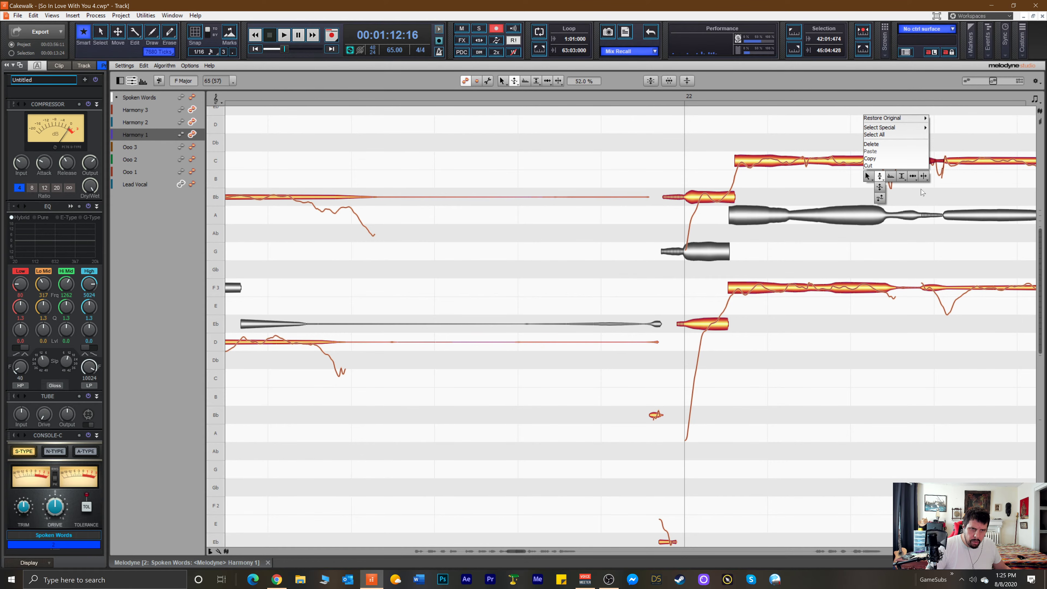
click(914, 177)
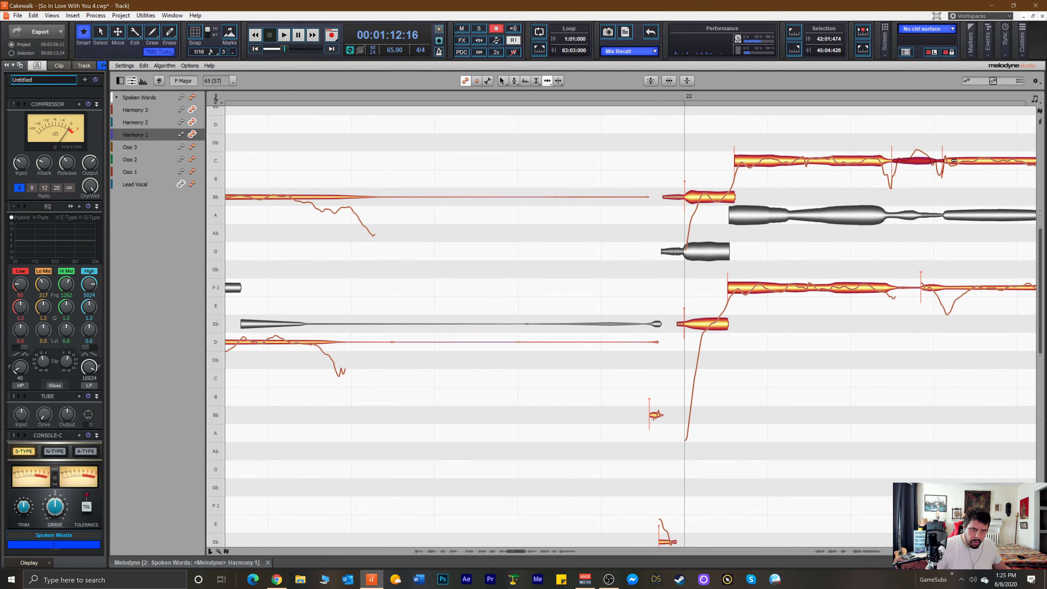
drag(952, 160, 954, 161)
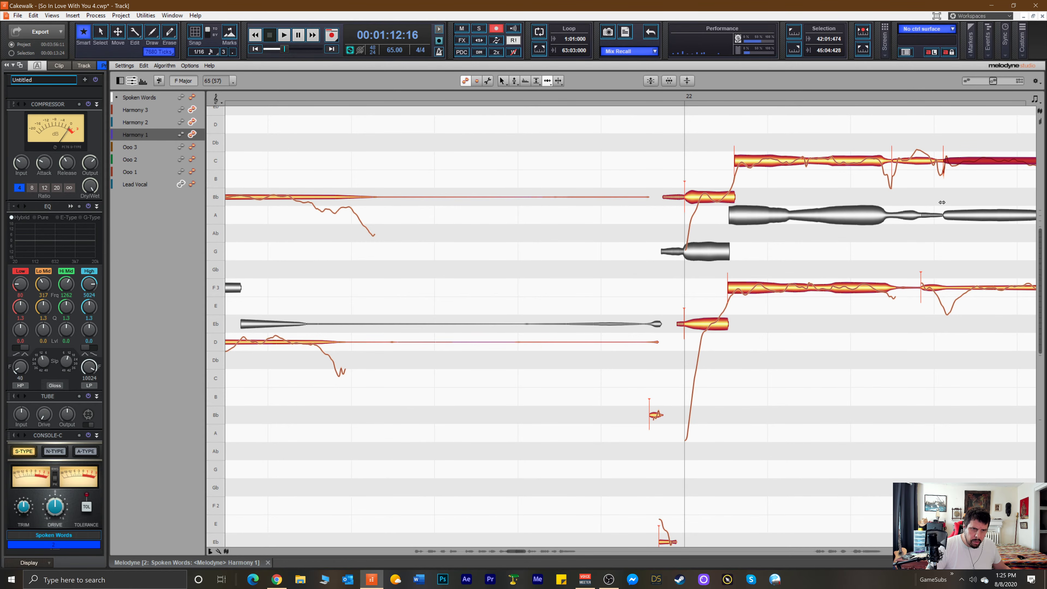
drag(930, 287, 923, 286)
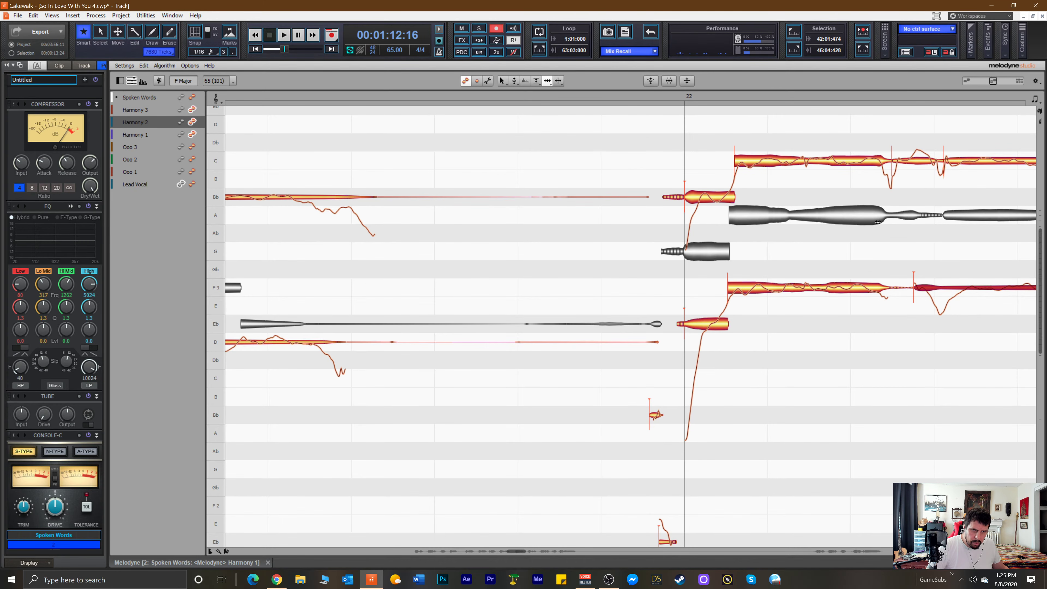
Play the passage and start Harmony 1's last C4 note and the split-off C4 note before it in bar 22 slightly later.
key(space)
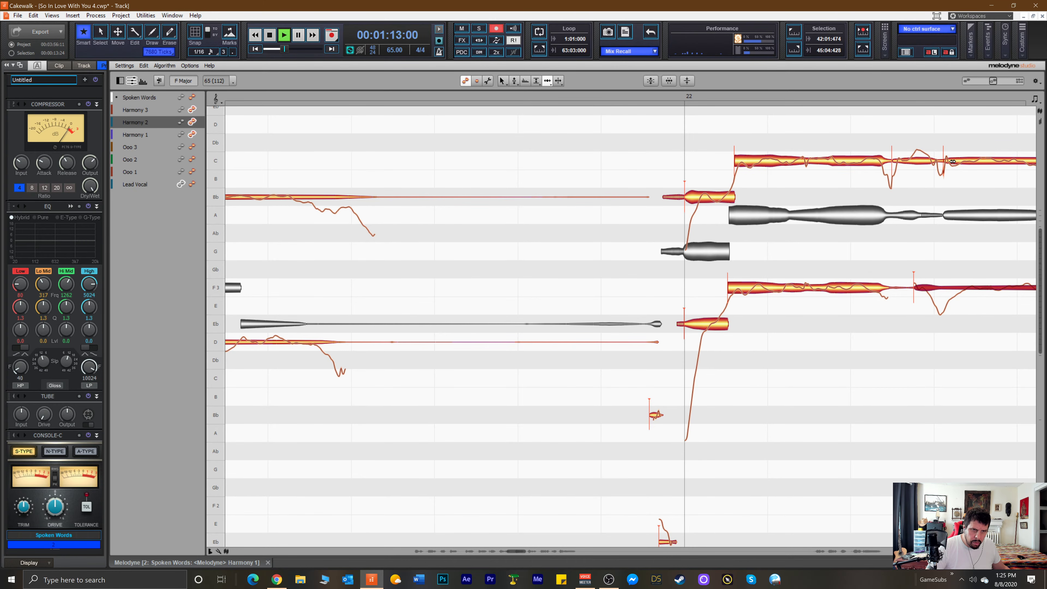
click(950, 161)
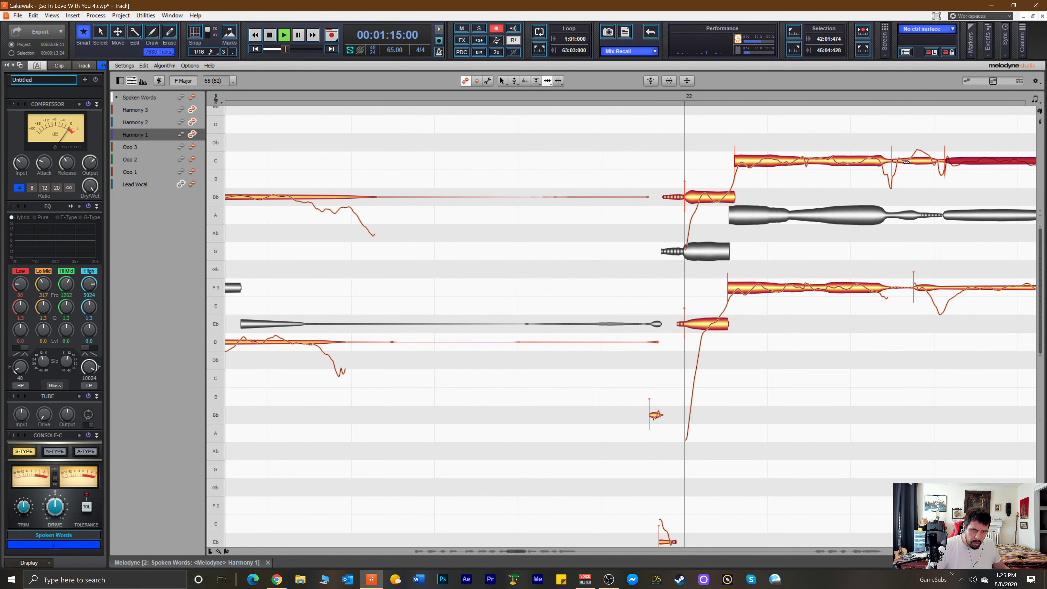
drag(898, 163, 902, 164)
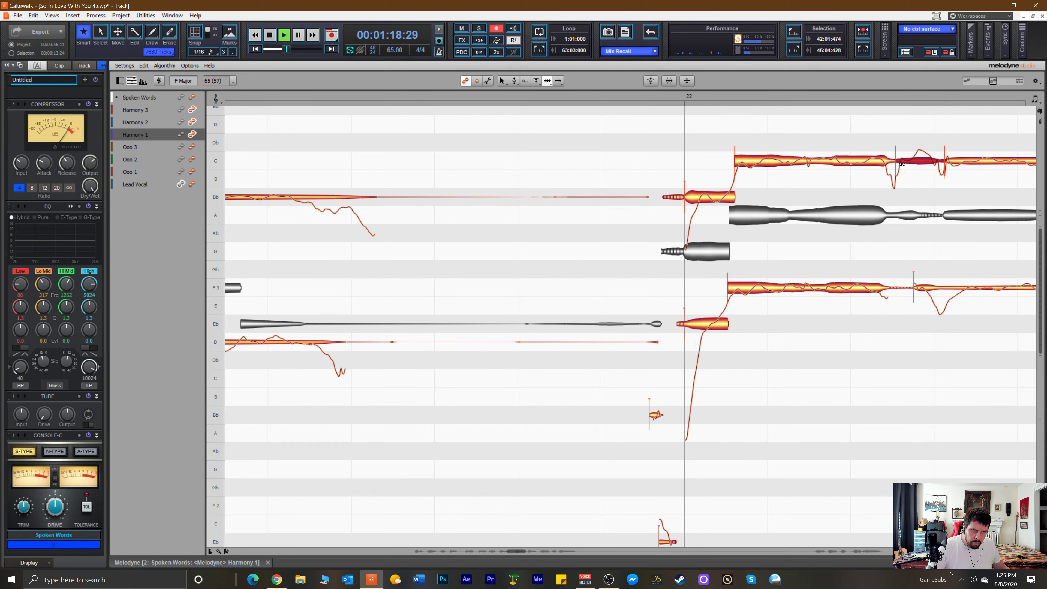
key(space)
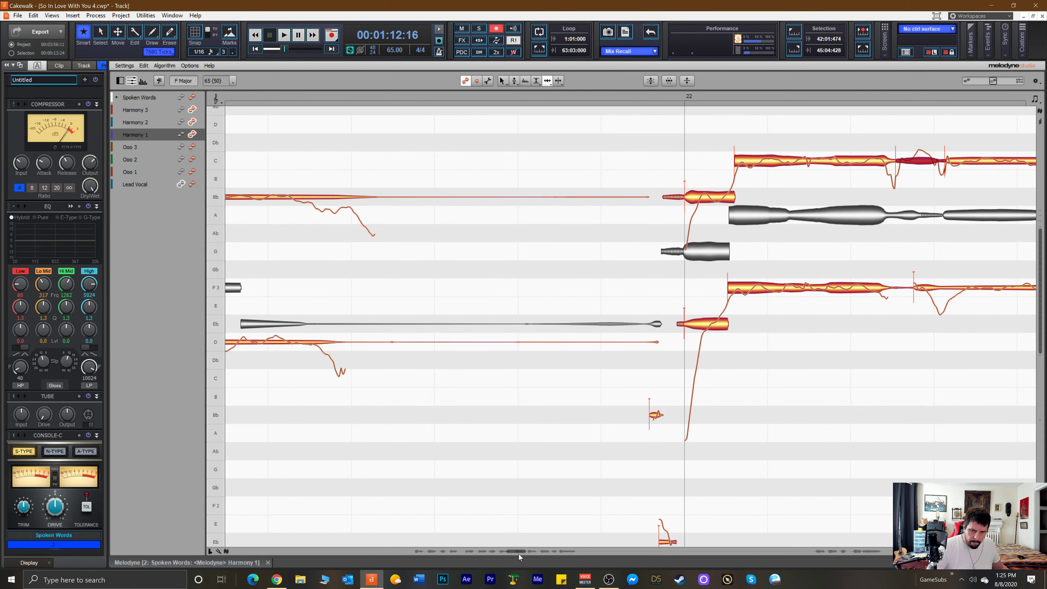
Play the passage around bar 23 and split Harmony 2's first E3 note there in the middle.
drag(517, 552, 534, 551)
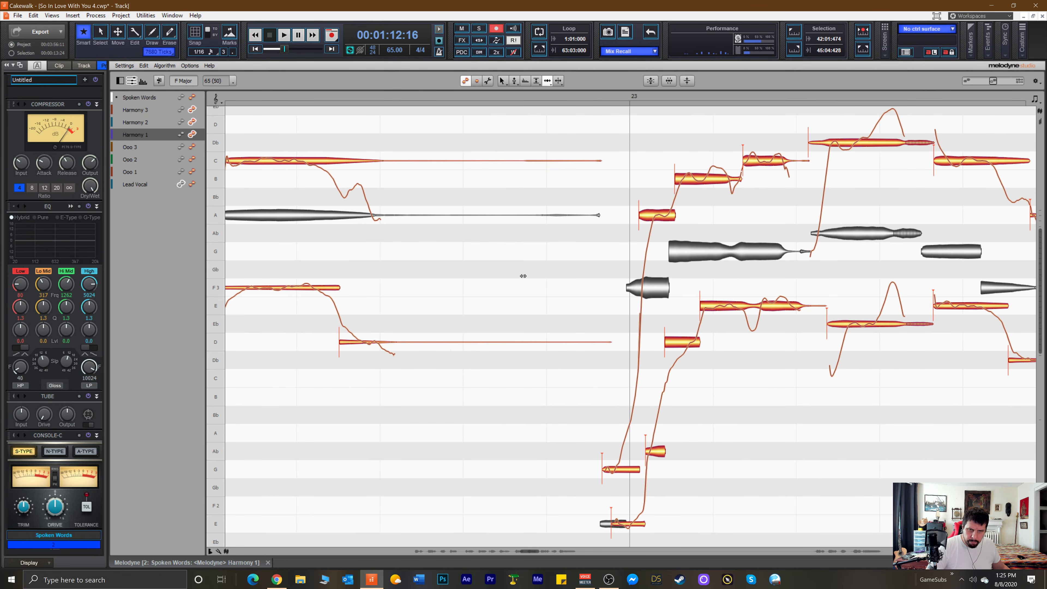
click(565, 96)
key(space)
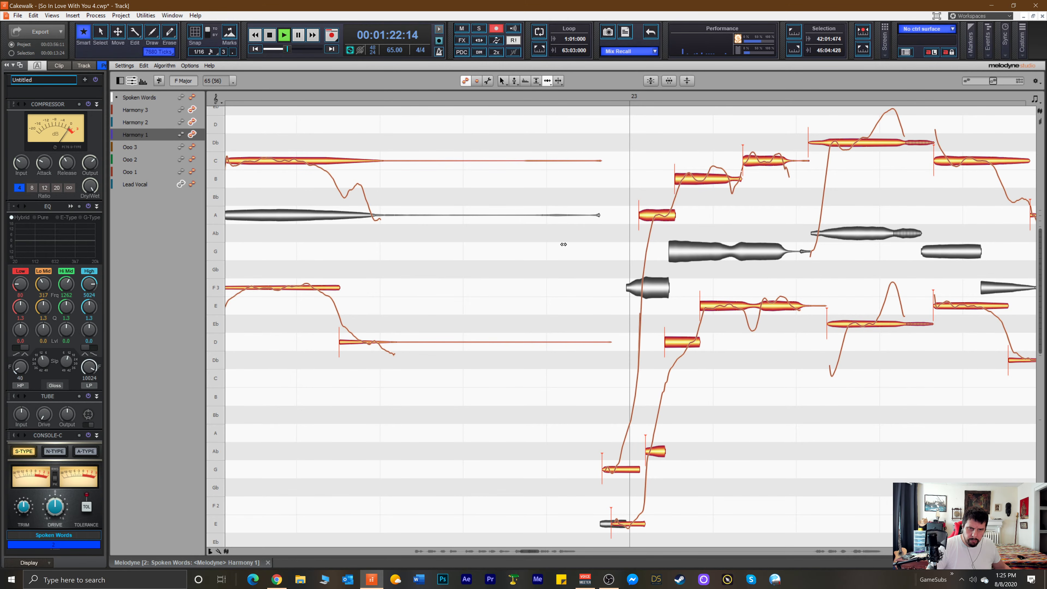
key(space)
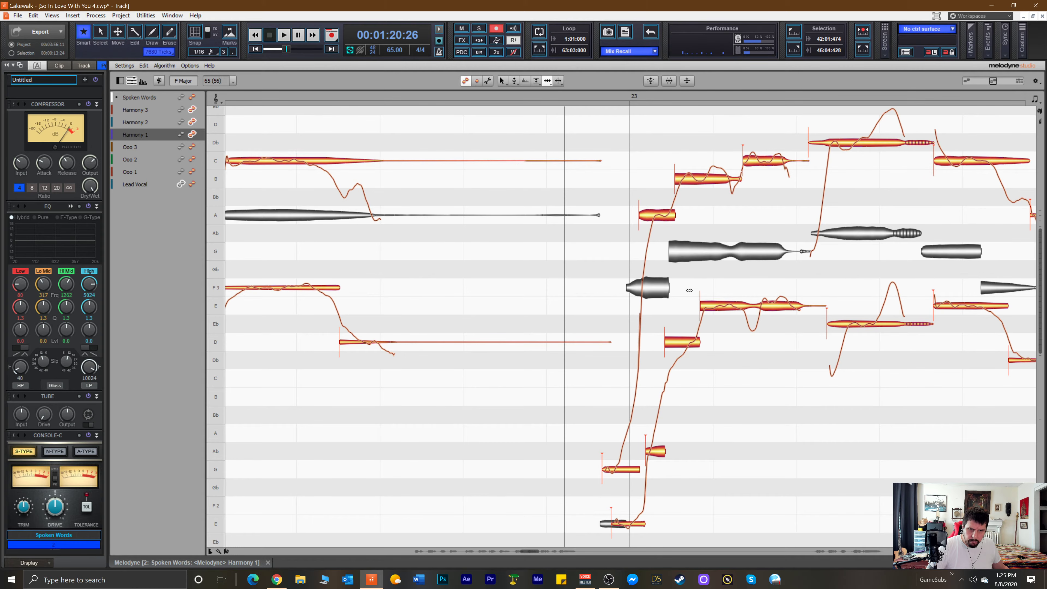
right_click(738, 268)
click(747, 266)
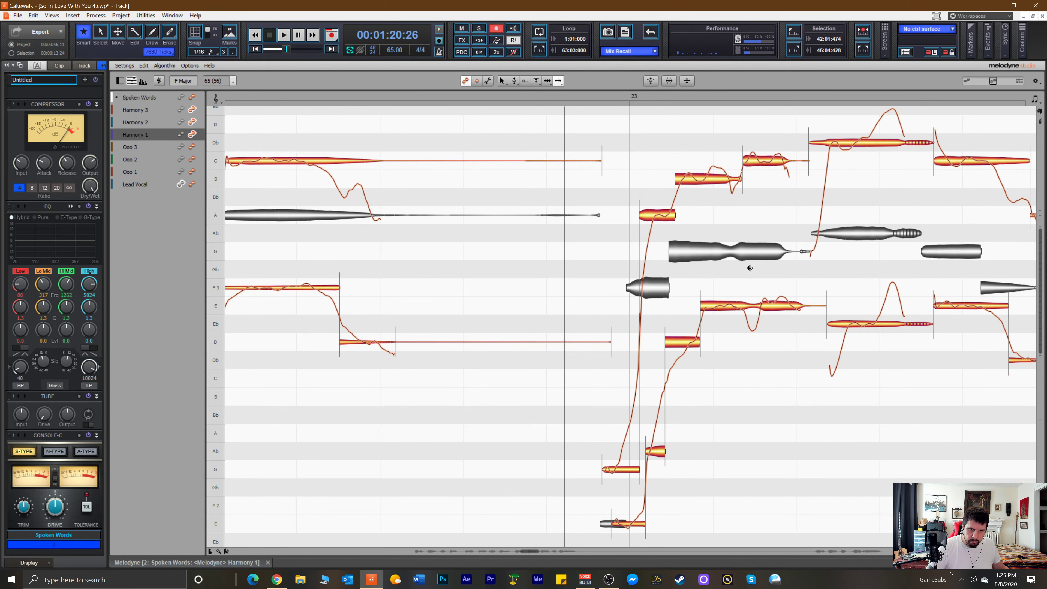
click(754, 308)
double_click(754, 307)
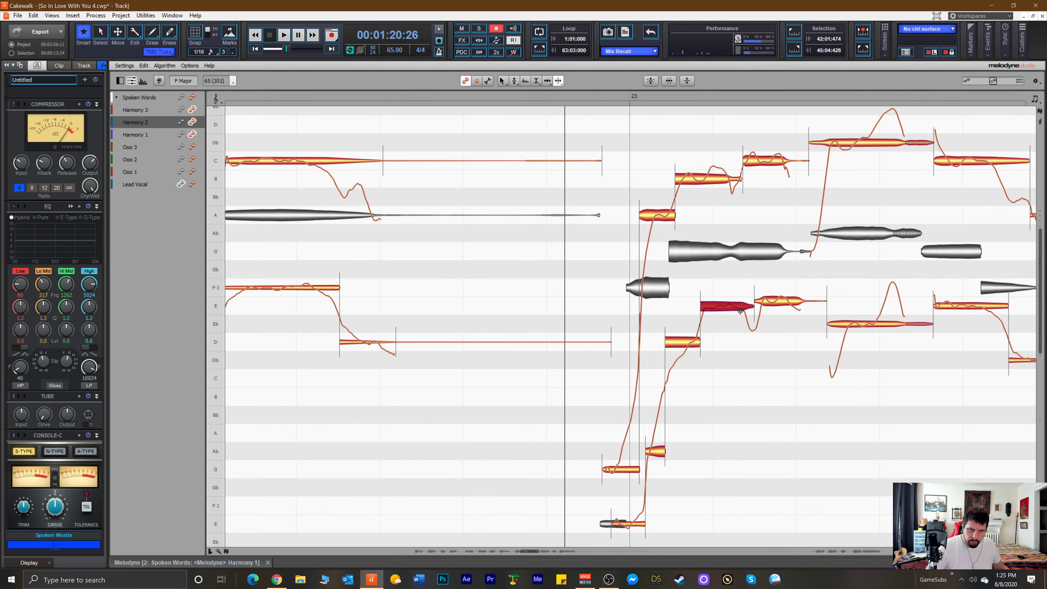
With the Time Tool, start the second half of Harmony 2's split E3 note in bar 23 earlier and the following Eb3 note slightly earlier.
right_click(722, 297)
click(697, 302)
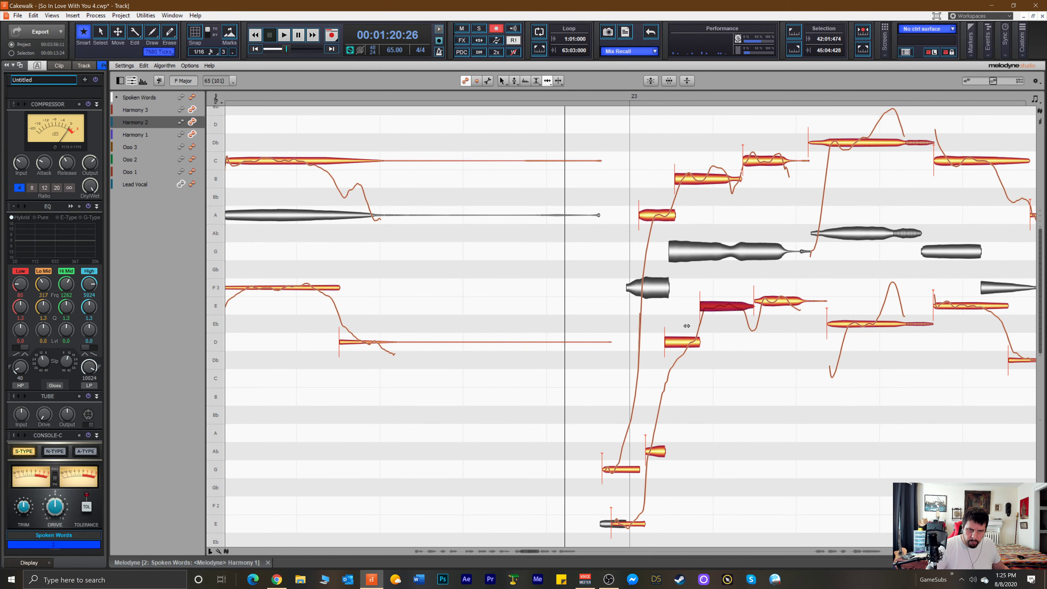
drag(762, 303, 746, 306)
drag(821, 306, 820, 306)
Separate the thin tail from Harmony 2's second E3 note in bar 23 and shift the note slightly earlier.
right_click(798, 304)
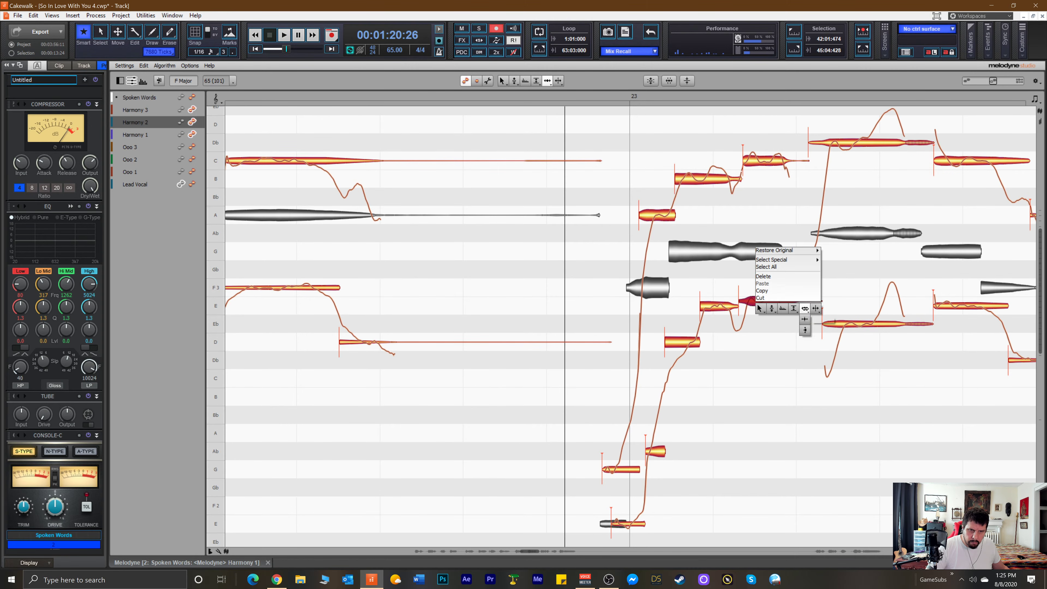
click(798, 306)
double_click(798, 304)
right_click(765, 350)
click(775, 318)
drag(786, 304, 750, 302)
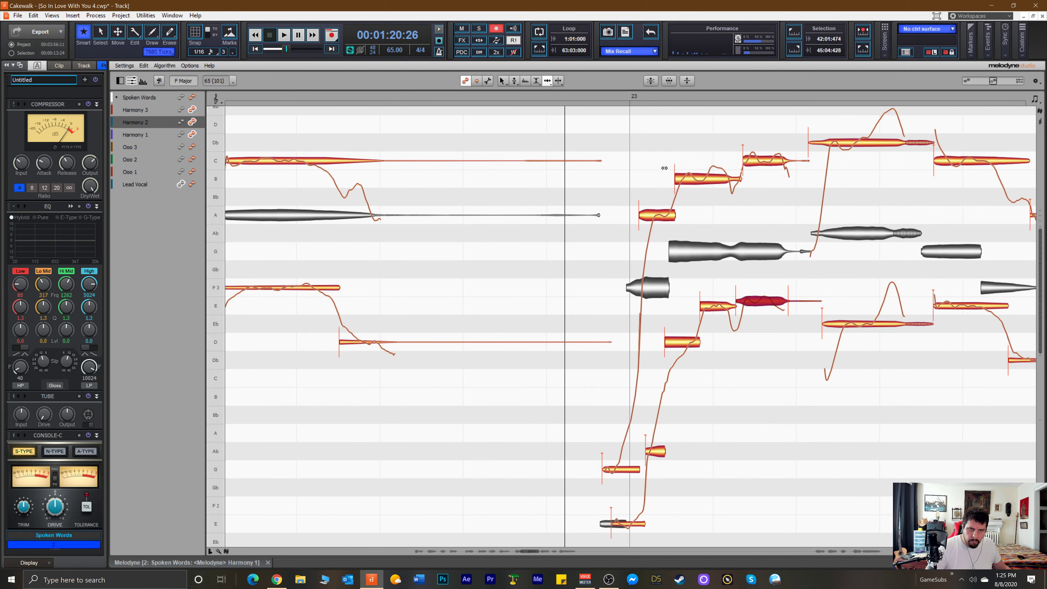
Around the start of bar 23, start Harmony 1's A3 note and Harmony 2's D3, Ab2 and E2 notes earlier.
click(590, 160)
click(601, 97)
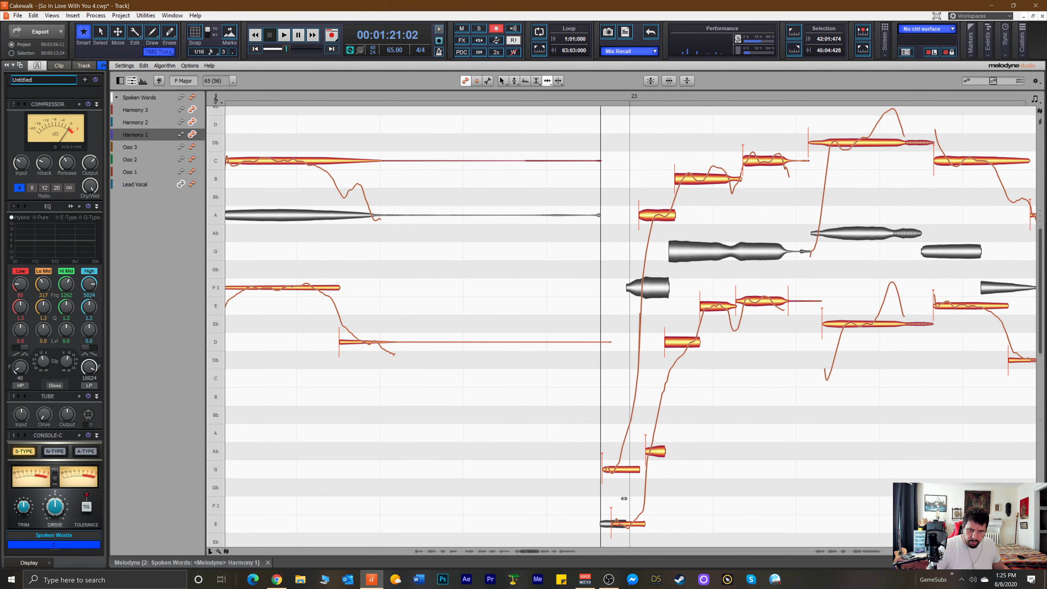
drag(655, 221, 641, 217)
drag(680, 345, 672, 344)
click(654, 458)
drag(654, 458, 638, 457)
click(616, 523)
drag(616, 522, 604, 522)
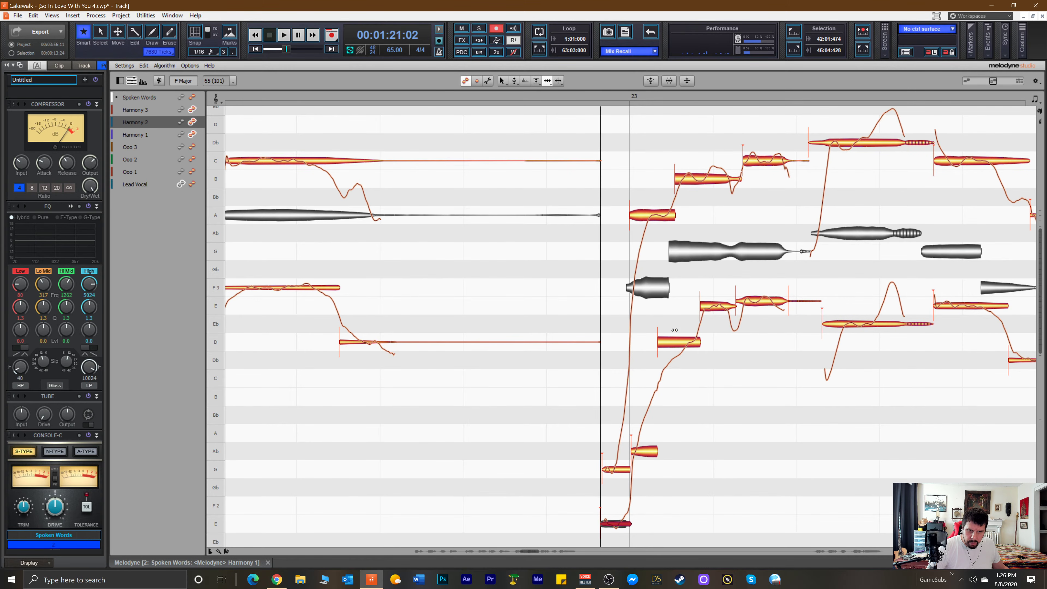
Start Harmony 2's first E3 note in bar 23 and the D3 note before it earlier, and briefly play the result.
drag(711, 303, 694, 303)
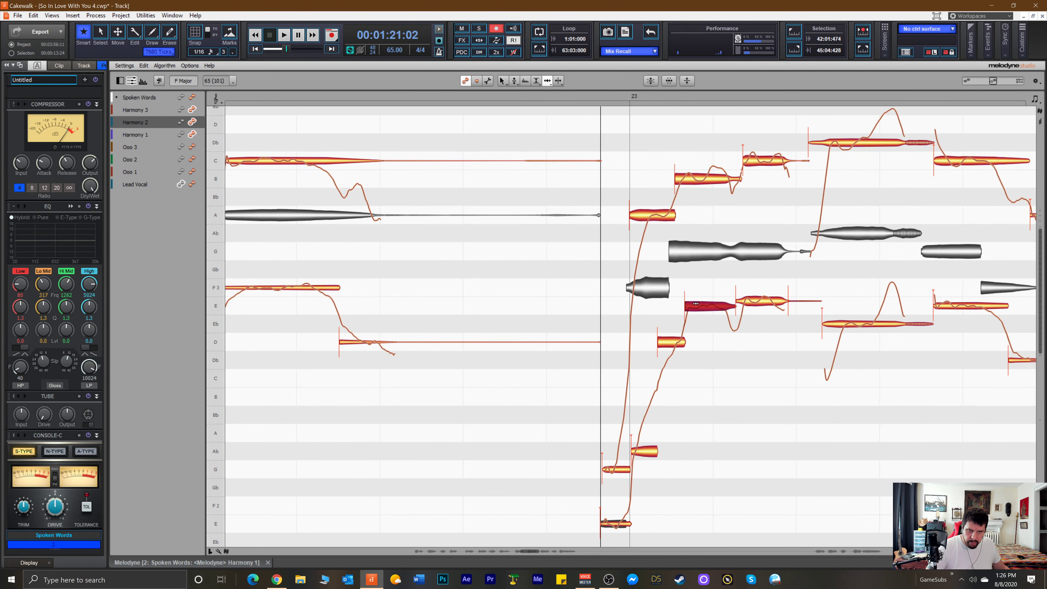
drag(672, 338, 663, 342)
key(space)
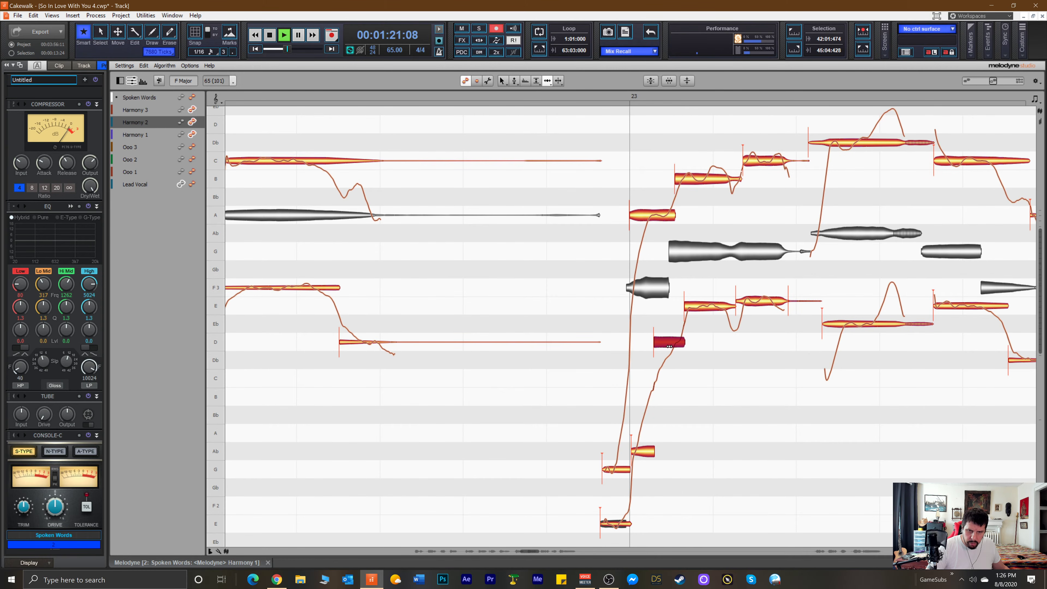
key(space)
Center Harmony 2's first two E3 notes in bar 23 on pitch and play the passage.
right_click(716, 328)
click(713, 305)
click(713, 305)
click(759, 304)
key(space)
key(space)
Split Harmony 2's Eb3 note in bar 23 and raise its first part to E3.
right_click(861, 332)
click(855, 335)
double_click(879, 327)
right_click(860, 337)
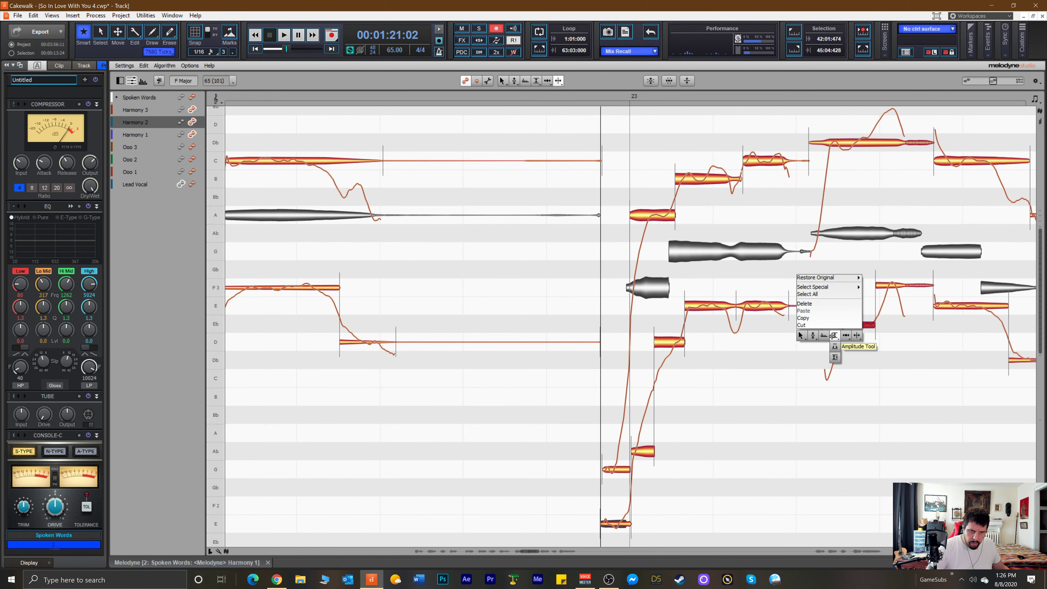
click(830, 333)
drag(847, 321, 845, 308)
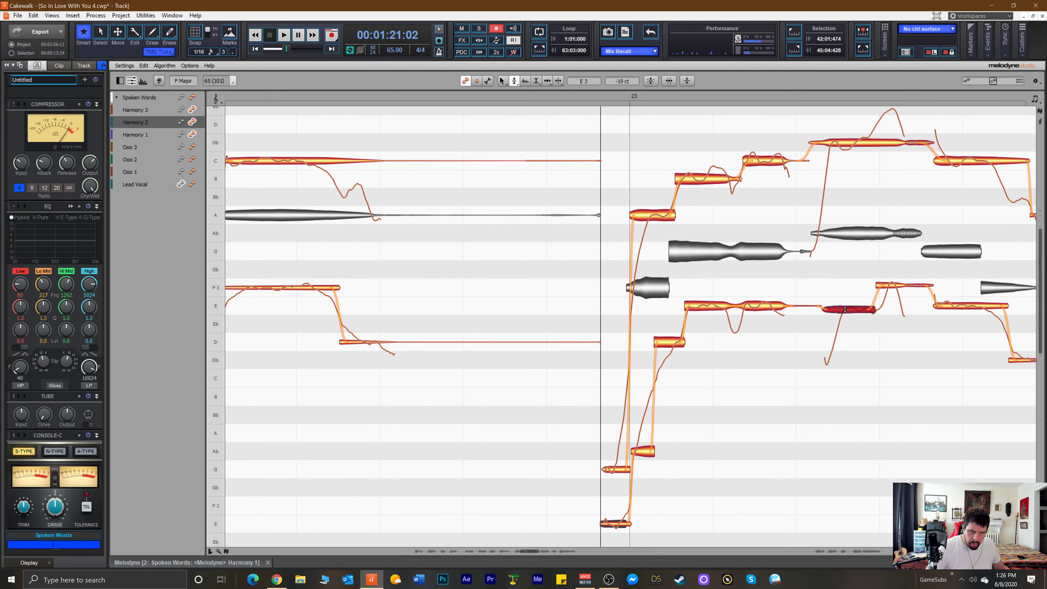
Fine-tune the pitch of Harmony 2's split-off F3 note in bar 23 and audition it with the E3 notes on either side.
click(890, 293)
drag(891, 290, 889, 293)
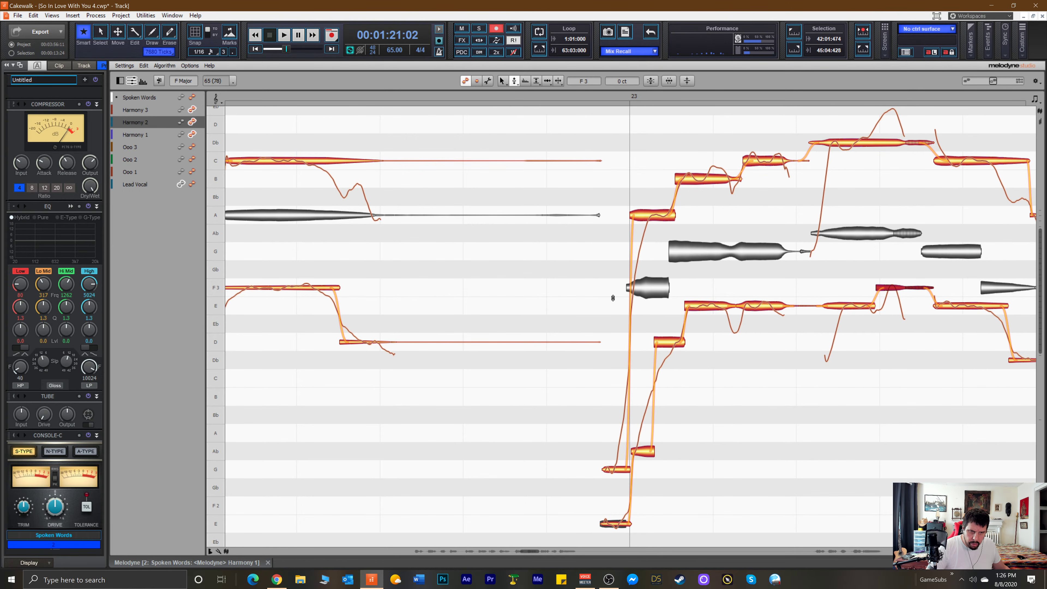
drag(889, 292, 847, 305)
click(846, 306)
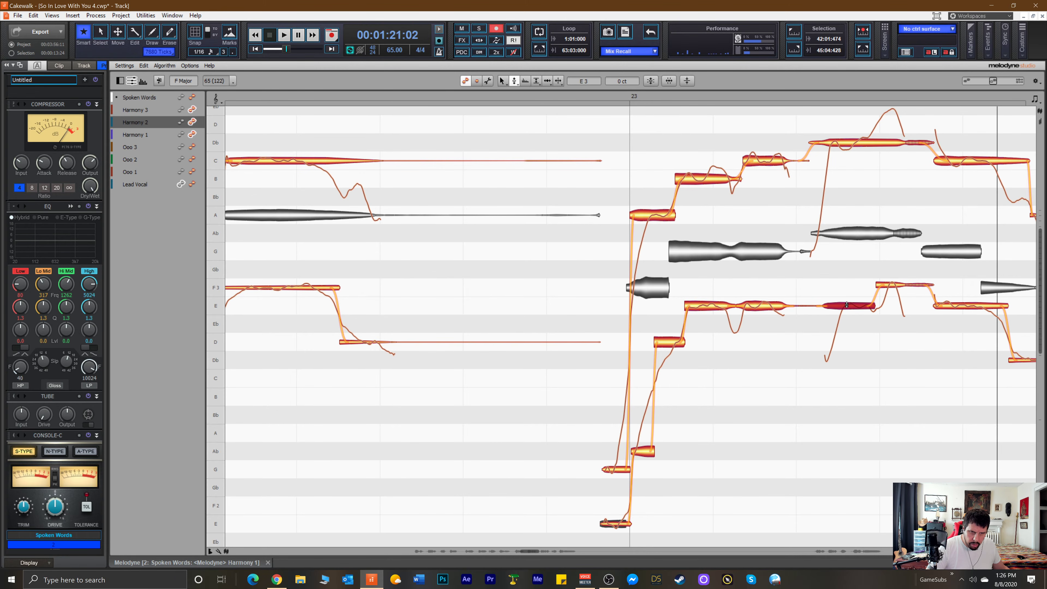
click(885, 287)
click(940, 305)
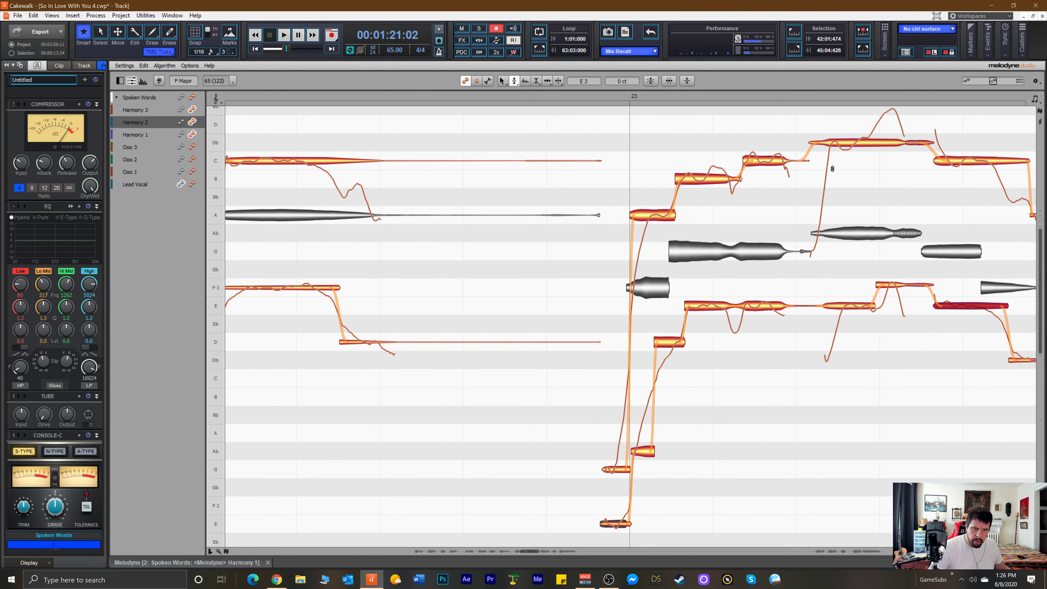
Split Harmony 1's Db4 note in bar 23 and move its second part to D4.
right_click(861, 171)
click(903, 140)
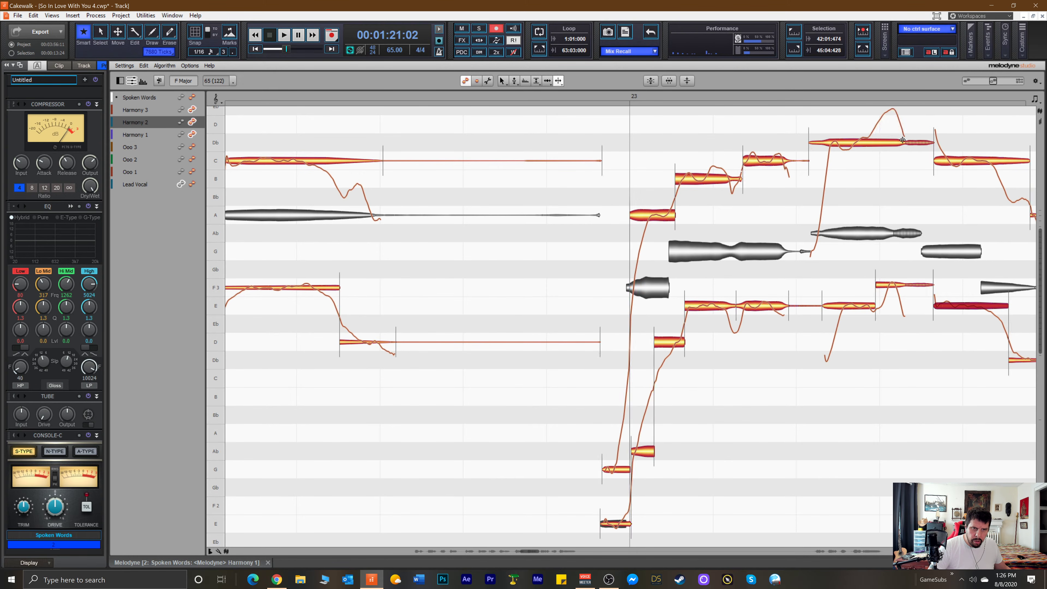
double_click(874, 140)
right_click(856, 164)
click(826, 161)
drag(884, 120, 884, 122)
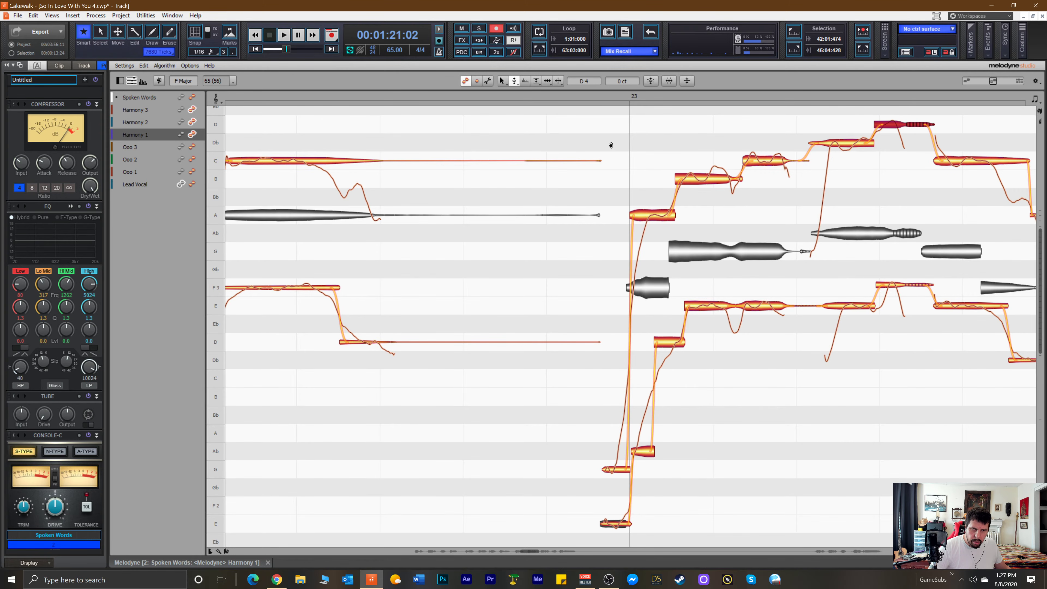
Raise Harmony 1's B3 note in bar 23 to C4 and play the passage.
drag(705, 178, 705, 156)
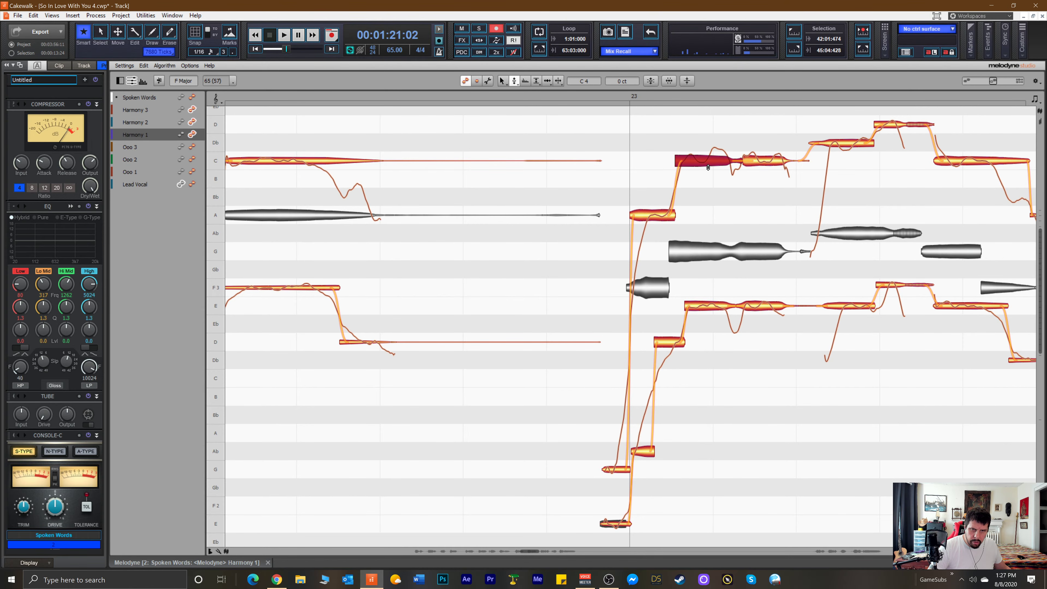
key(space)
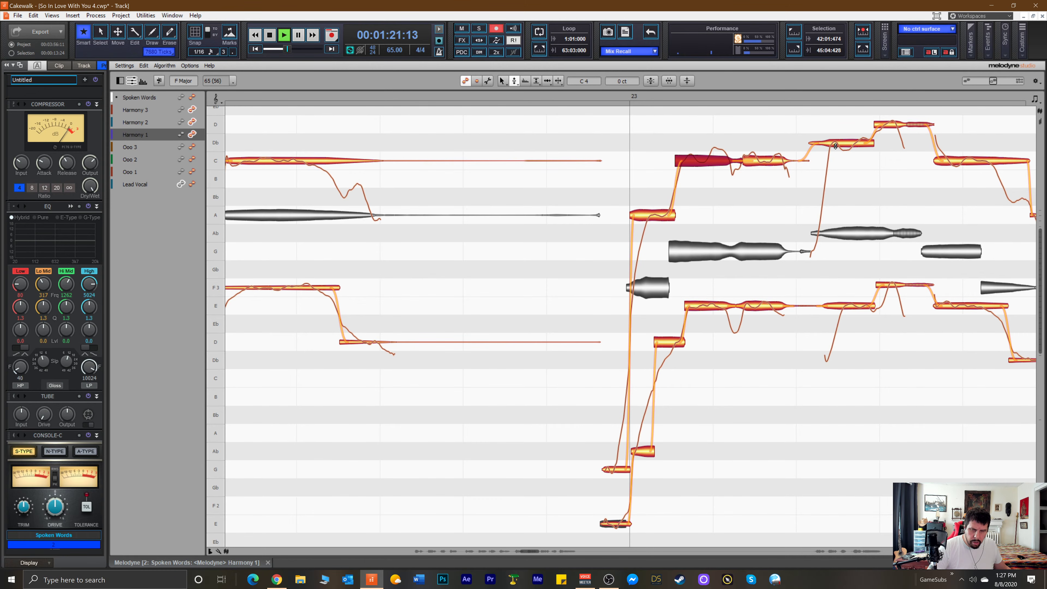
Stop playback and move the start of Harmony 2's F3 note after bar 23 slightly earlier with the Time tool.
key(space)
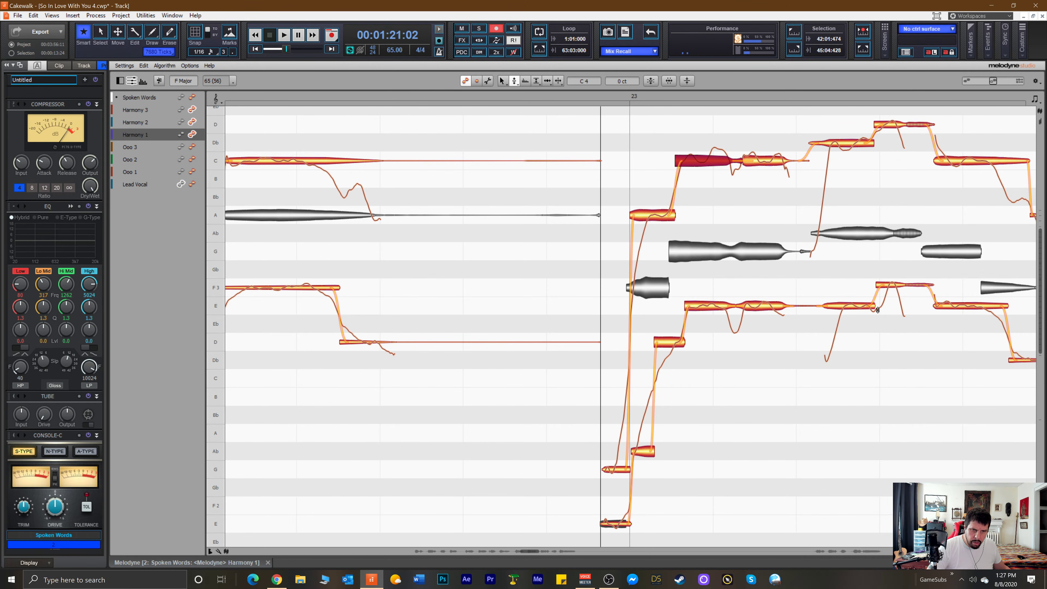
click(857, 305)
drag(857, 306, 886, 289)
click(885, 286)
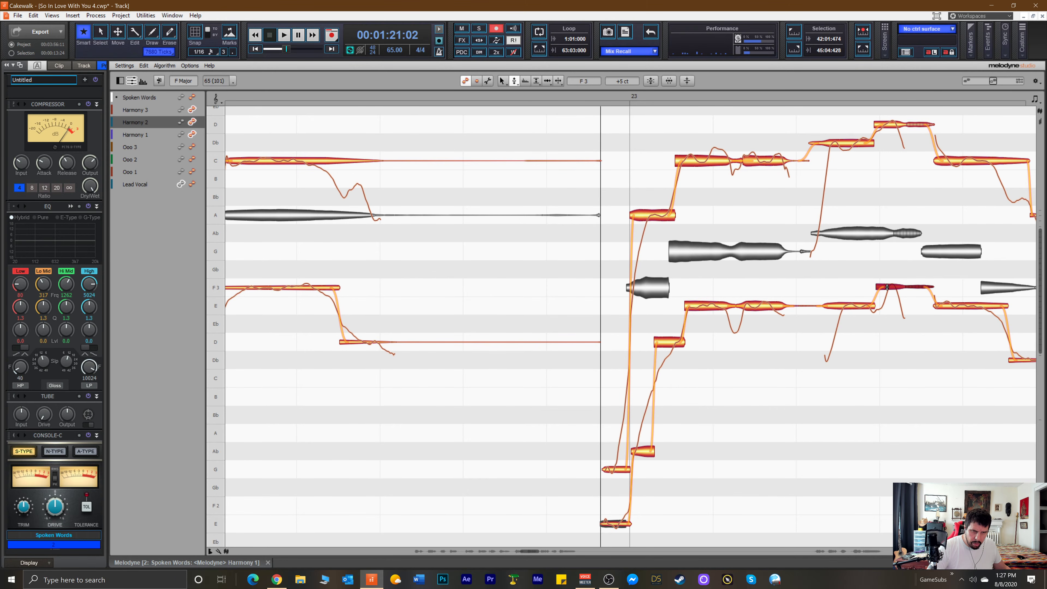
drag(887, 287, 879, 289)
right_click(887, 281)
click(911, 280)
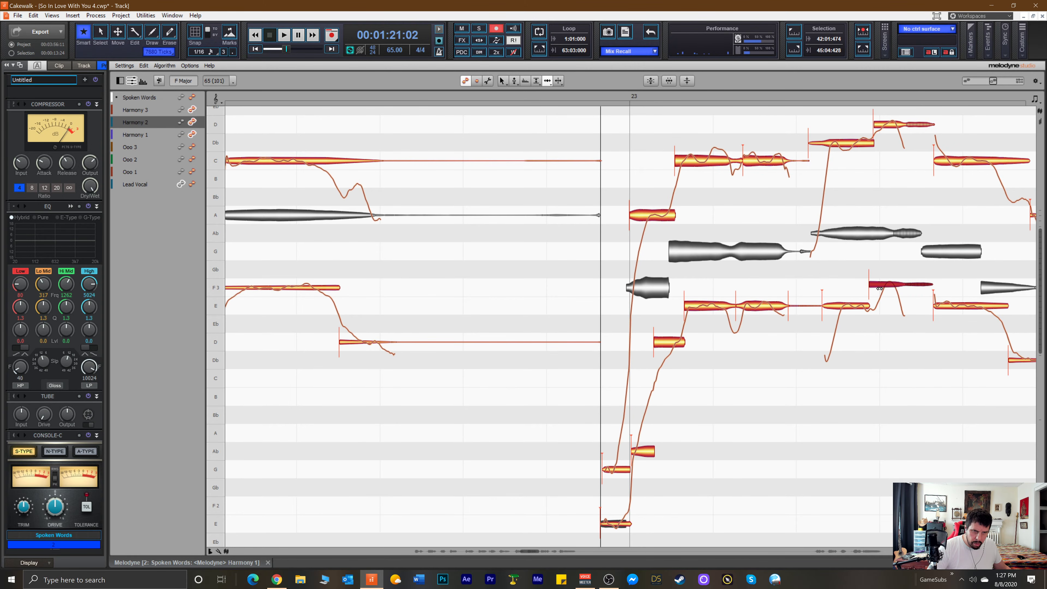
Play the phrase and move the start of the Harmony 2 E note following the F3 note slightly earlier.
key(space)
click(933, 306)
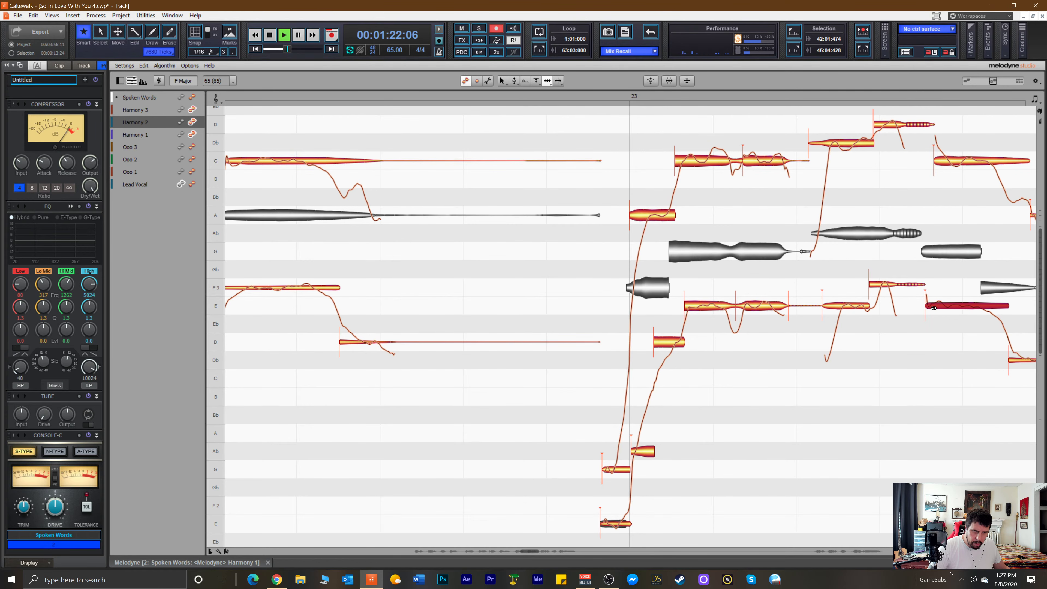
key(space)
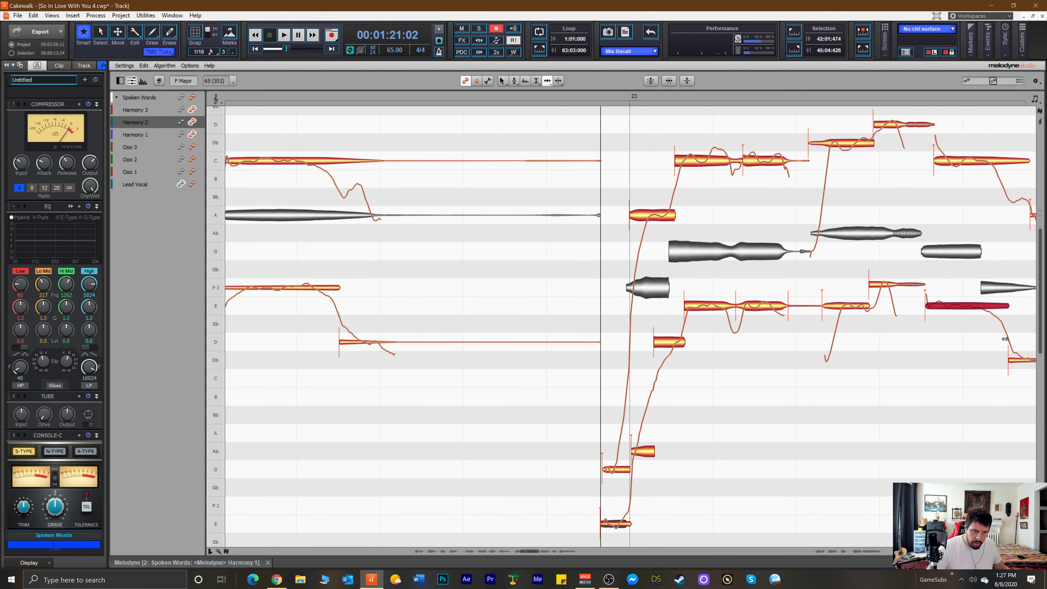
Adjust the timing of Harmony 2's long Db note at the phrase end so it starts slightly earlier, auditioning the passage.
mouse_move(1018, 355)
mouse_down()
mouse_move(1004, 355)
mouse_move(1023, 358)
mouse_up()
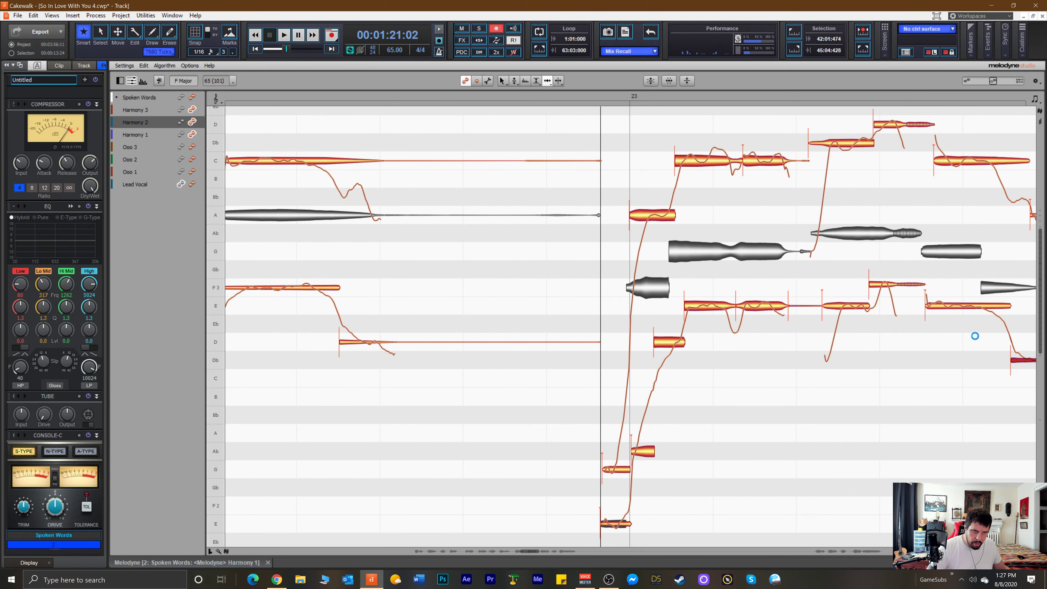
key(space)
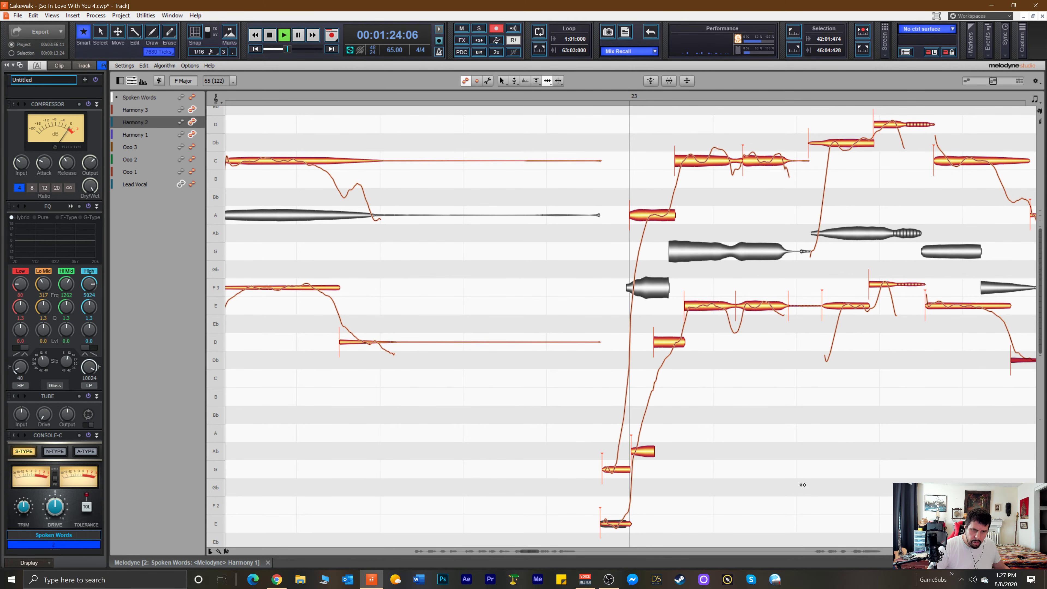
key(space)
drag(533, 551, 546, 550)
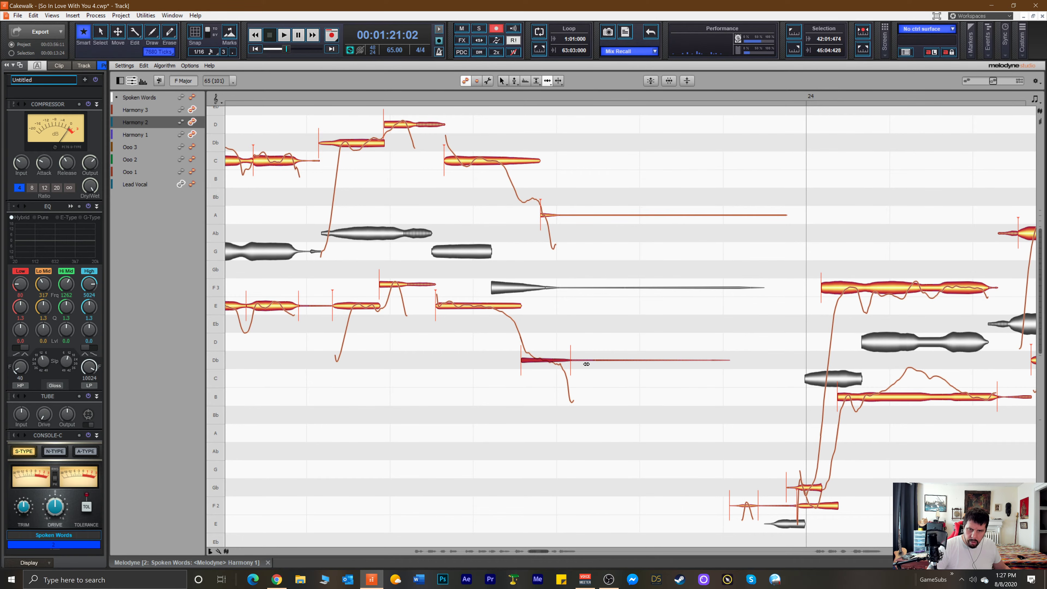
drag(575, 362, 525, 362)
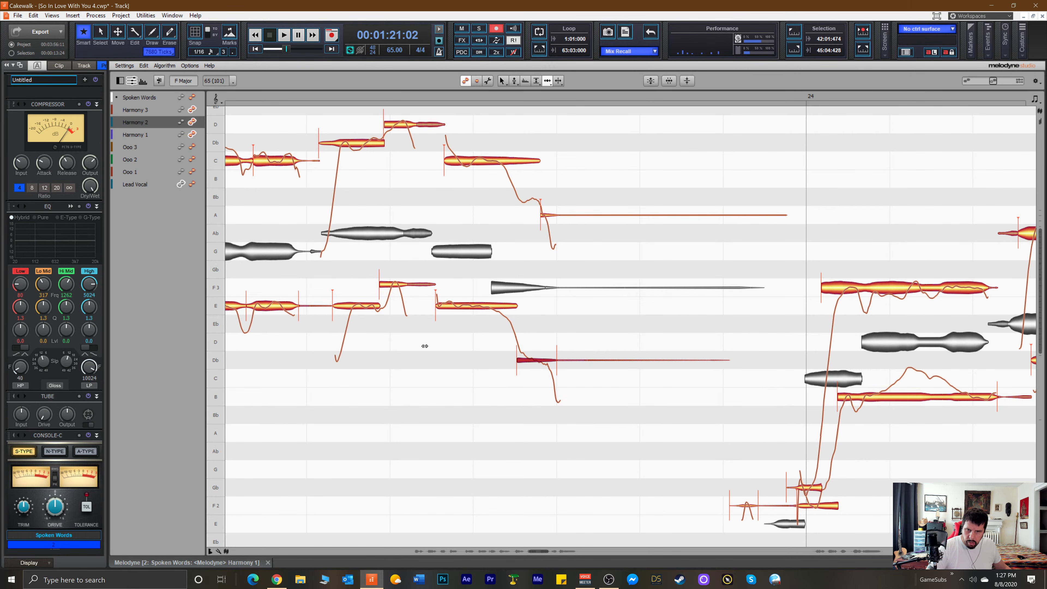
Move the start of the Harmony 2 E note preceding the F3 note slightly earlier, playing the phrase before and after.
click(293, 94)
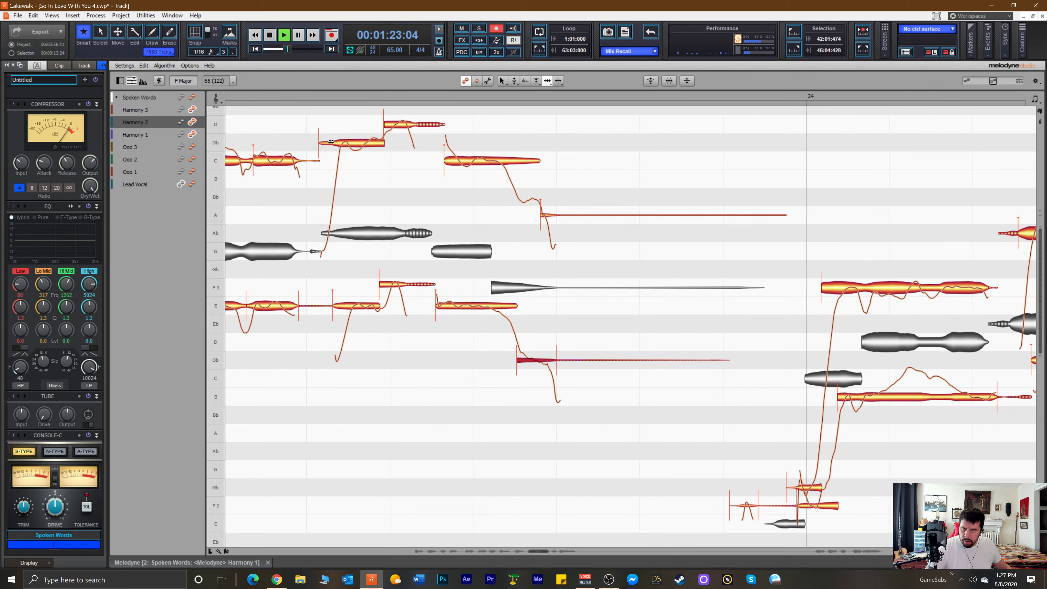
key(space)
drag(344, 304, 339, 306)
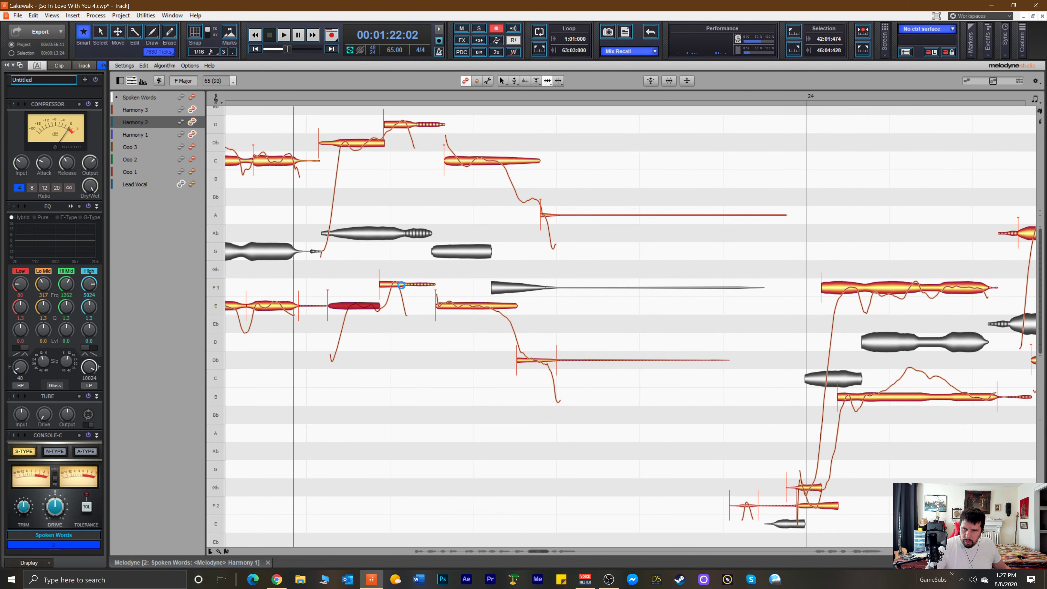
key(space)
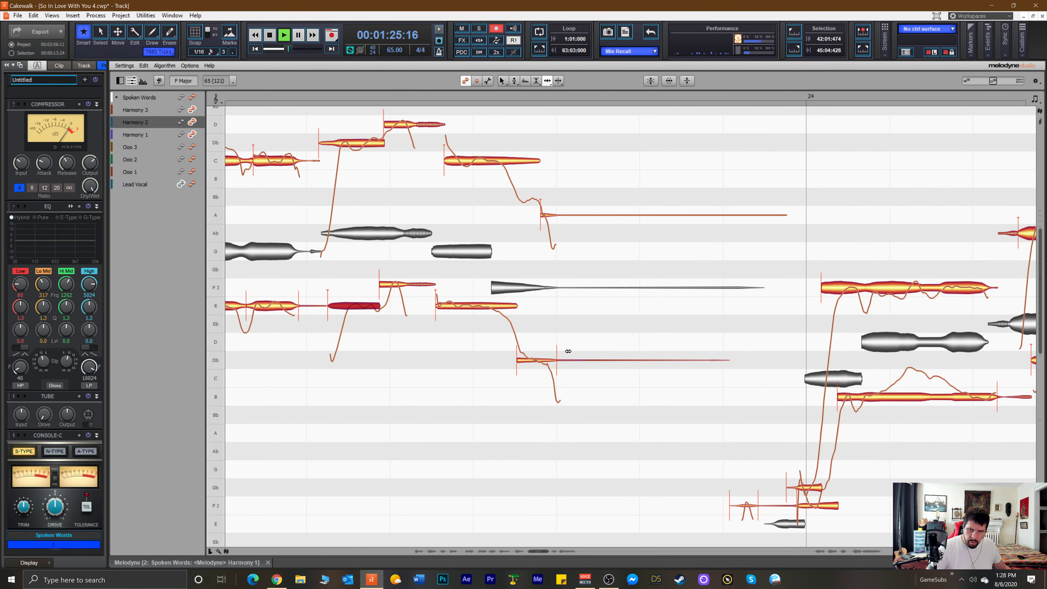
key(space)
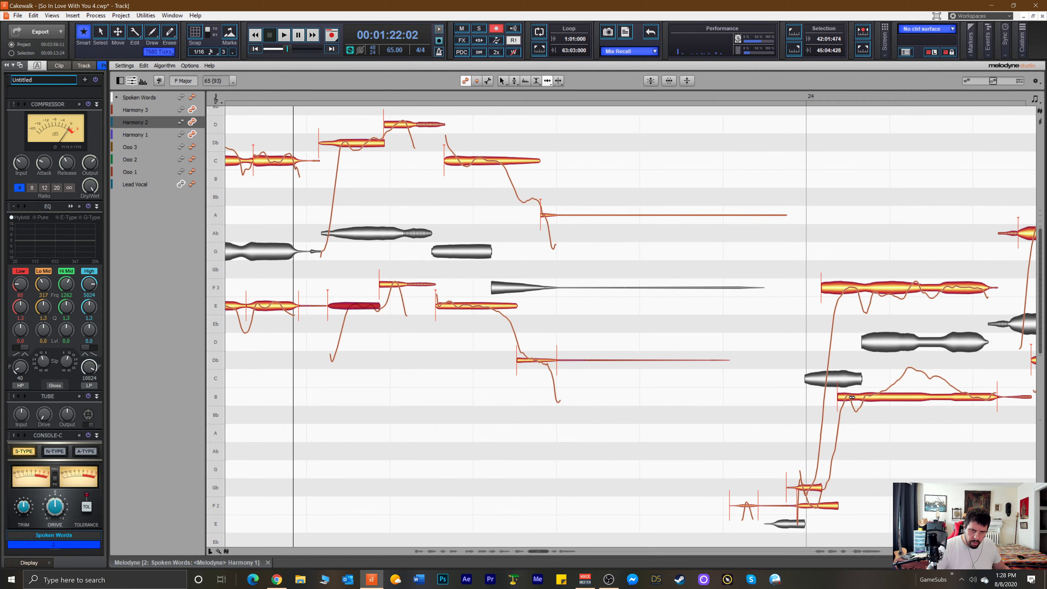
Shift the Harmony 1 and Harmony 2 notes around bar 24 to line up with the bar line, auditioning the passage.
drag(811, 504, 799, 506)
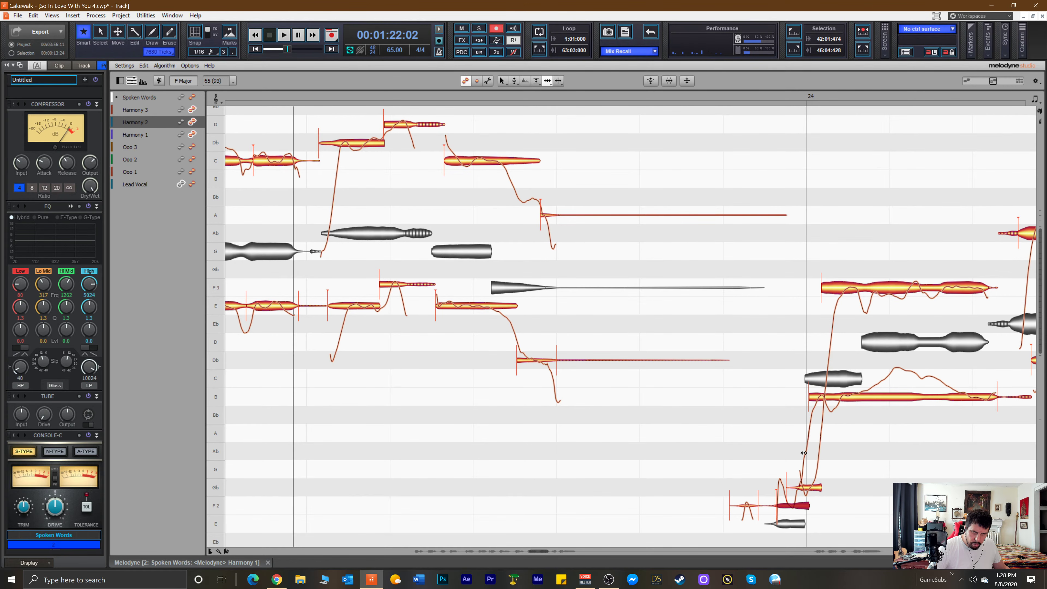
drag(832, 301, 822, 301)
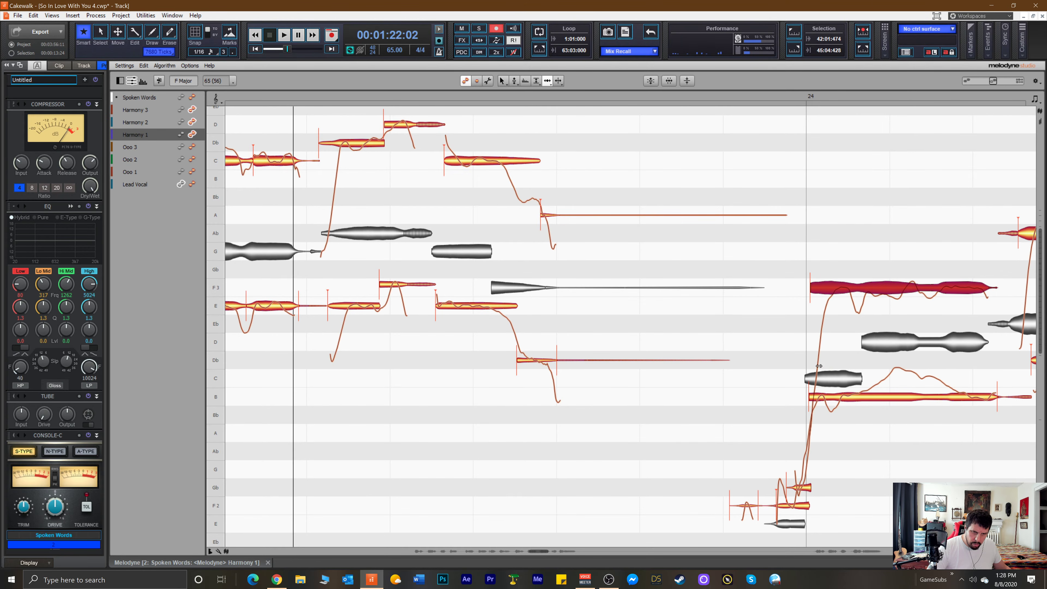
mouse_move(798, 488)
mouse_down()
mouse_move(774, 494)
mouse_move(799, 489)
mouse_move(796, 479)
mouse_up()
click(746, 93)
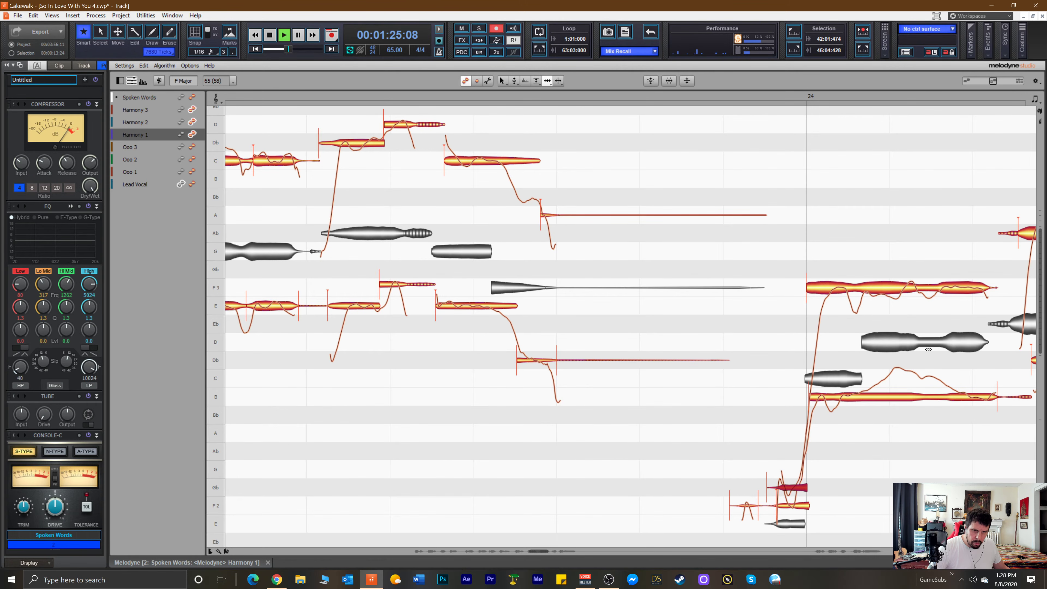
key(space)
key(space)
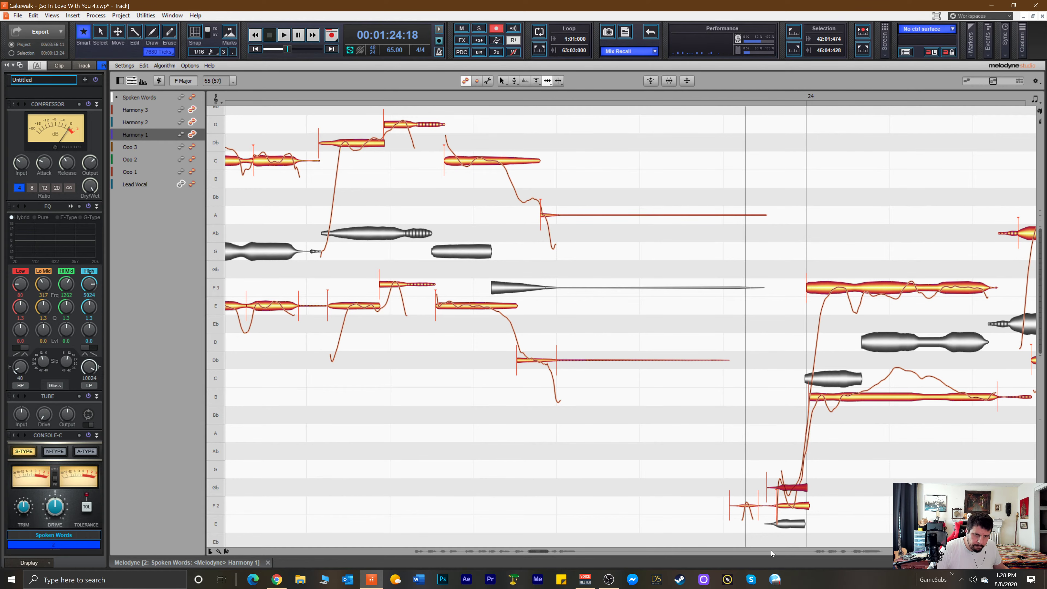
click(743, 506)
click(782, 506)
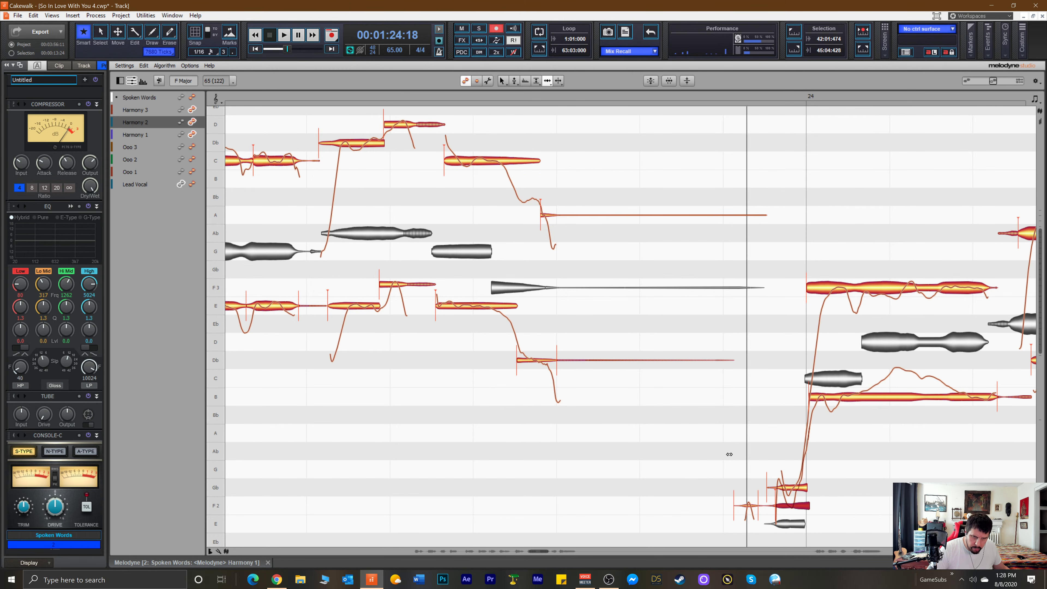
Lower the long Harmony 2 B note at bar 24 to Bb 2 with the Pitch tool.
right_click(836, 326)
click(844, 395)
mouse_move(845, 395)
mouse_down()
mouse_move(849, 376)
mouse_move(852, 413)
mouse_up()
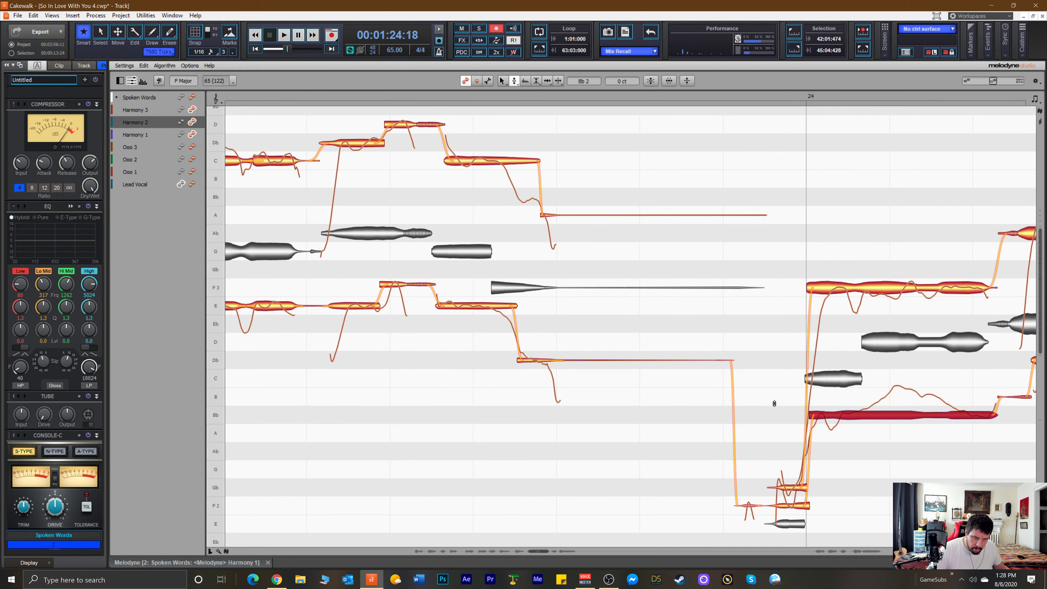
Set the Harmony 2 Bb 2 note's pitch modulation to 23% and its pitch drift to -53%, and audition the passage.
right_click(865, 417)
click(882, 433)
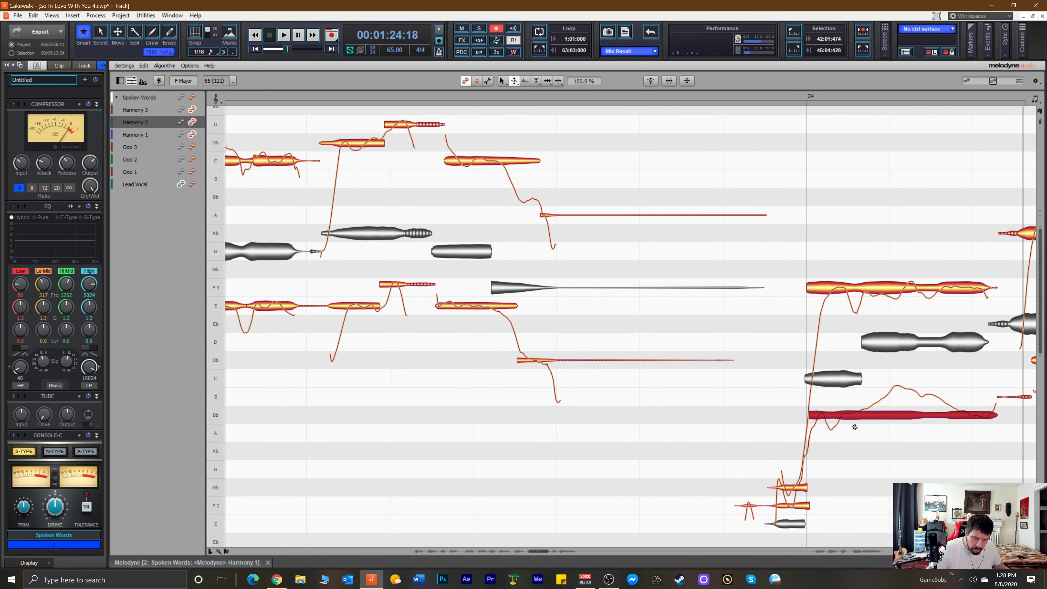
drag(849, 414, 849, 450)
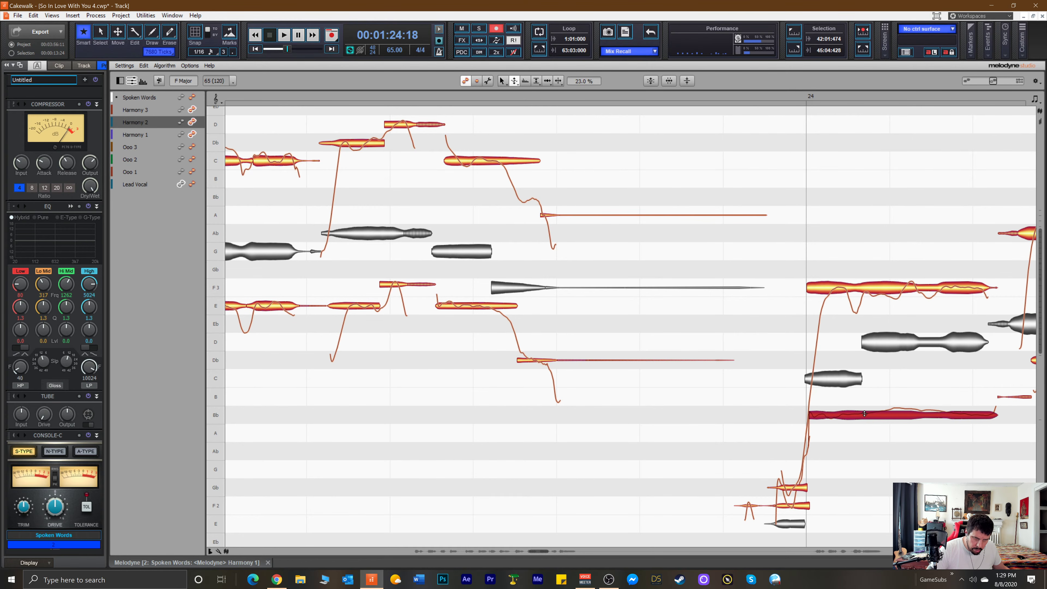
drag(897, 415, 870, 480)
right_click(888, 406)
click(884, 412)
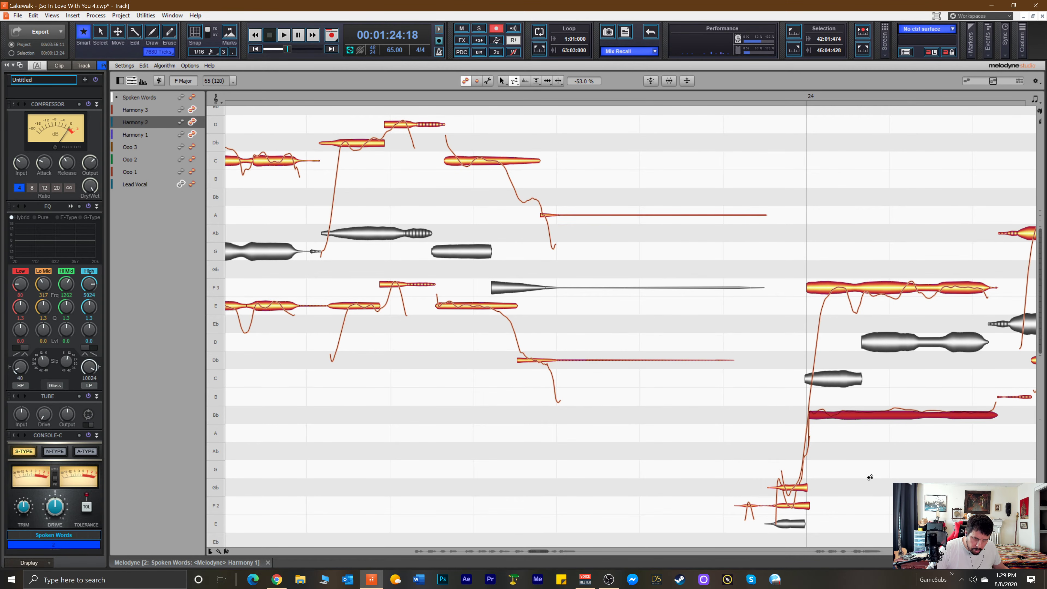
key(space)
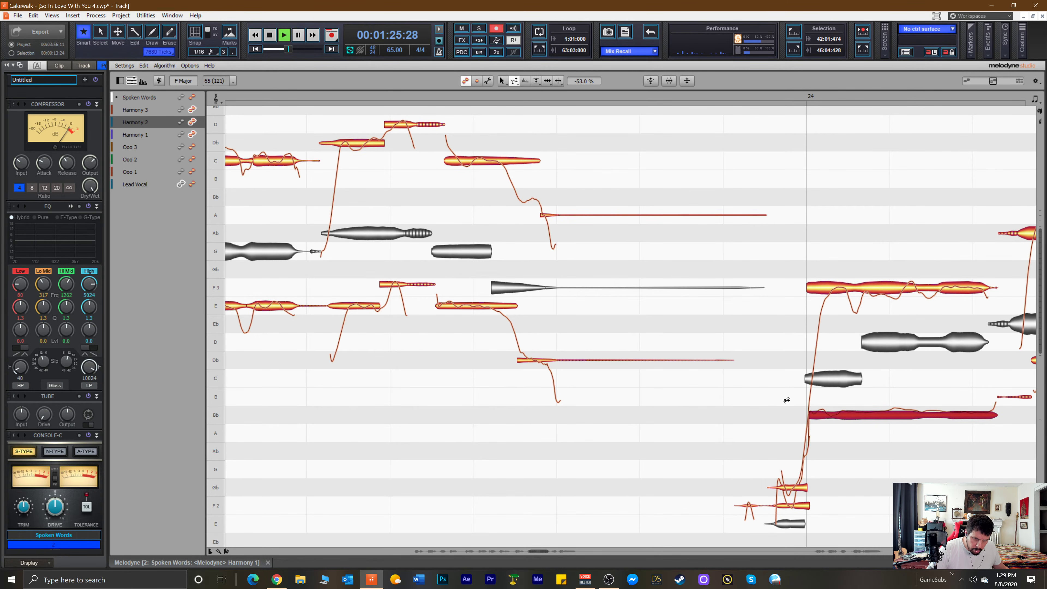
key(space)
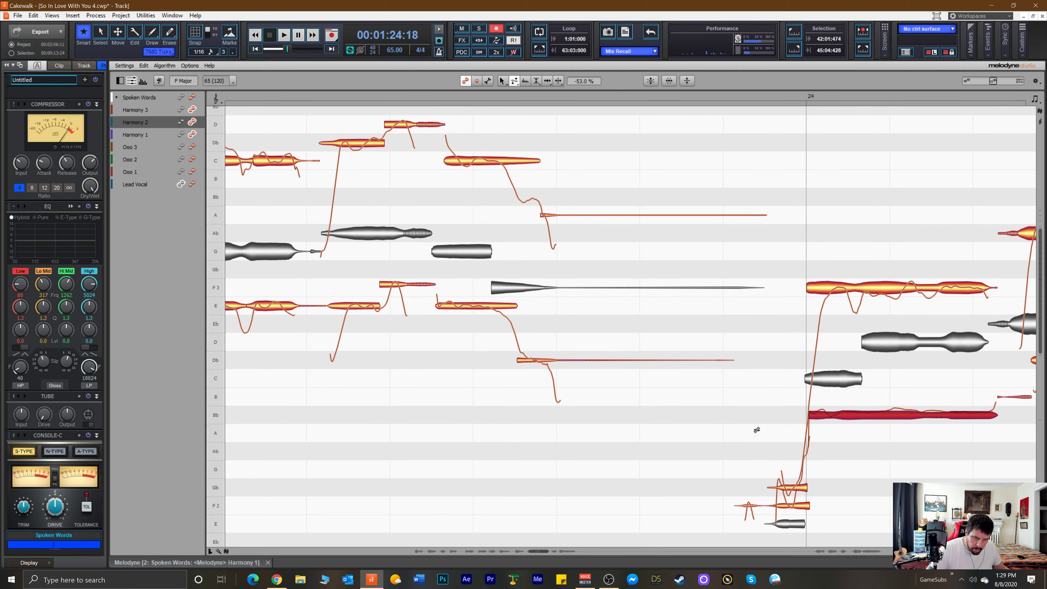
Move the Harmony 2 Db and D notes following the Bb 2 note earlier with the Time tool, and audition them.
drag(538, 552, 542, 553)
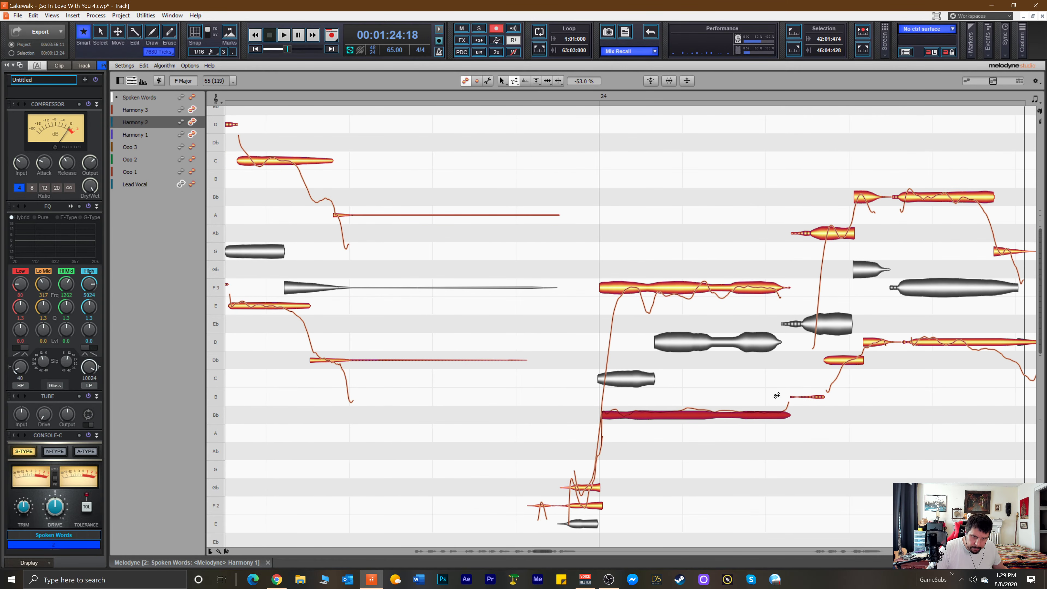
right_click(804, 370)
click(843, 344)
drag(834, 358, 854, 347)
drag(925, 344, 917, 348)
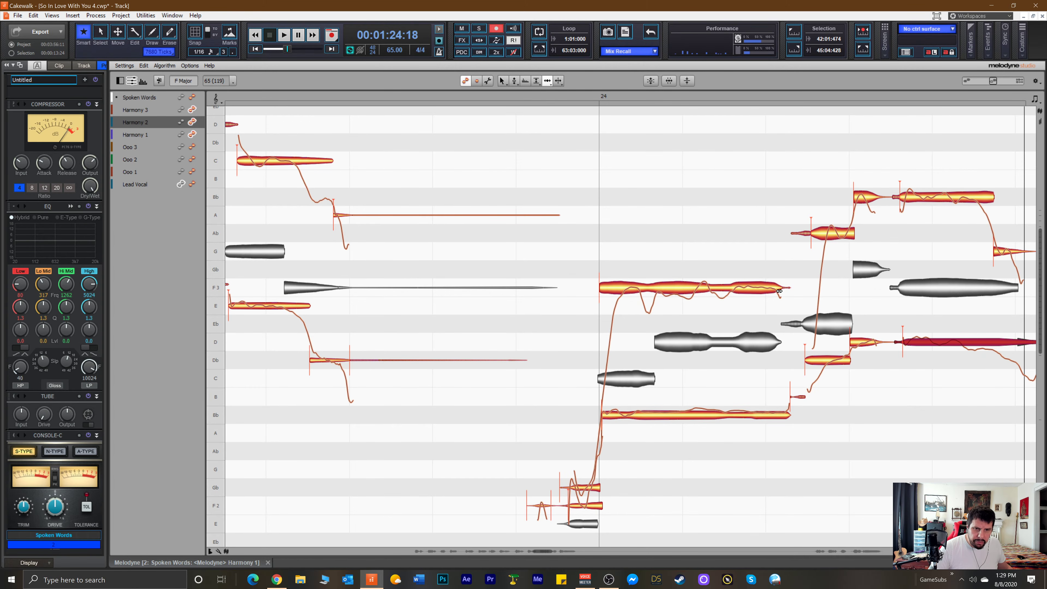
key(space)
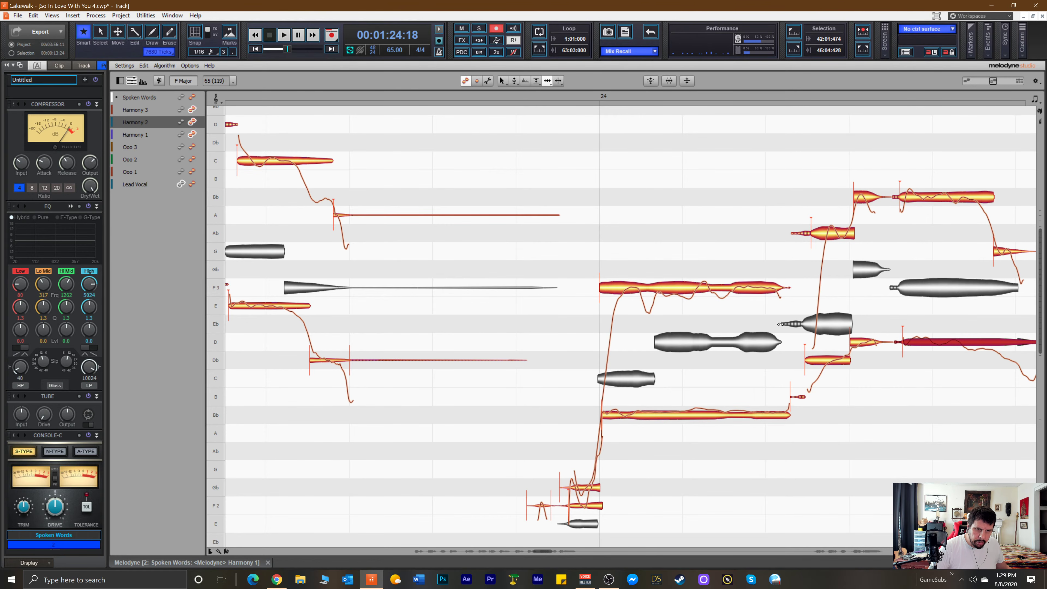
key(space)
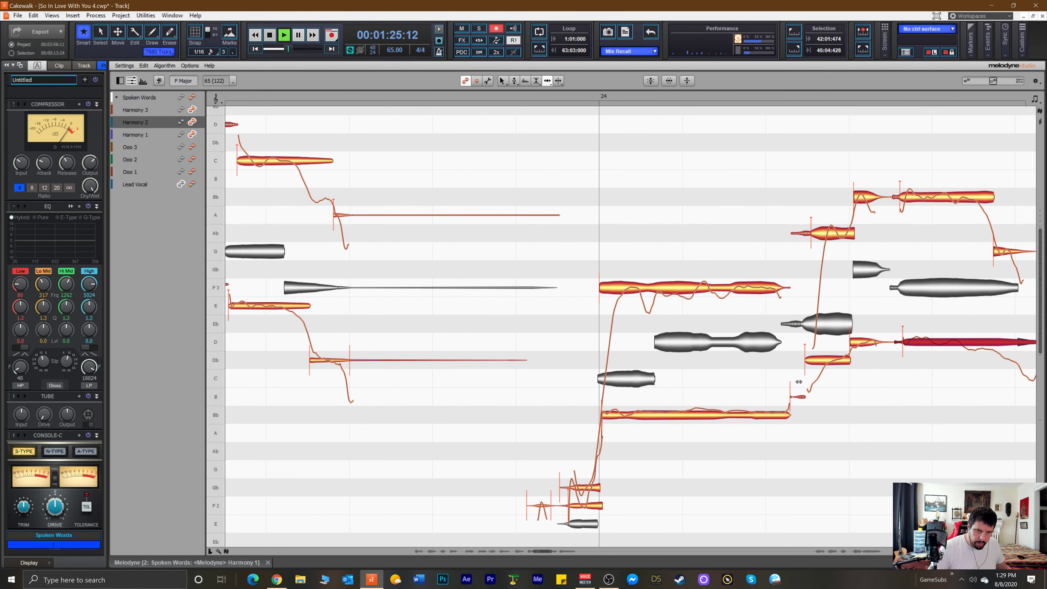
key(space)
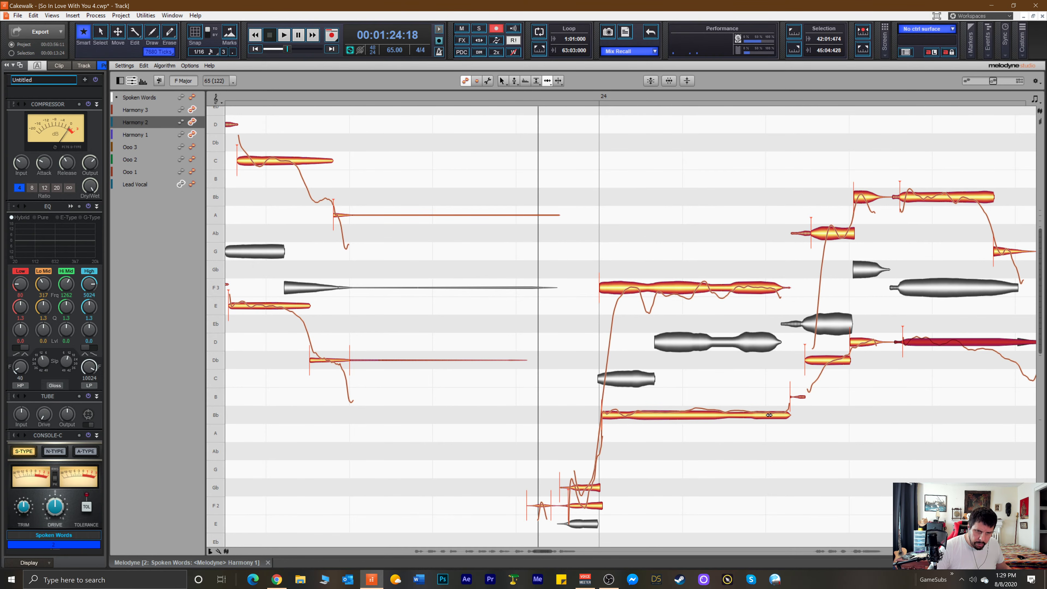
Split the long Harmony 2 Bb 2 note in bar 24 near its end with the Note Separation tool.
right_click(771, 403)
click(771, 402)
click(747, 417)
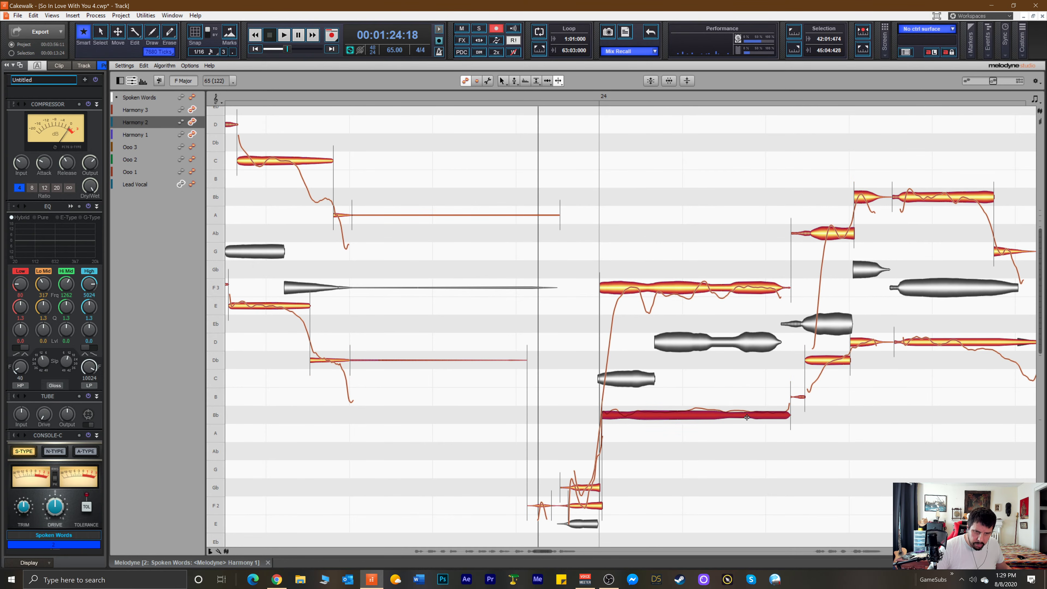
click(747, 418)
Move the longer first part of the split Harmony 2 note to Bb 2 at -10 ct.
right_click(700, 402)
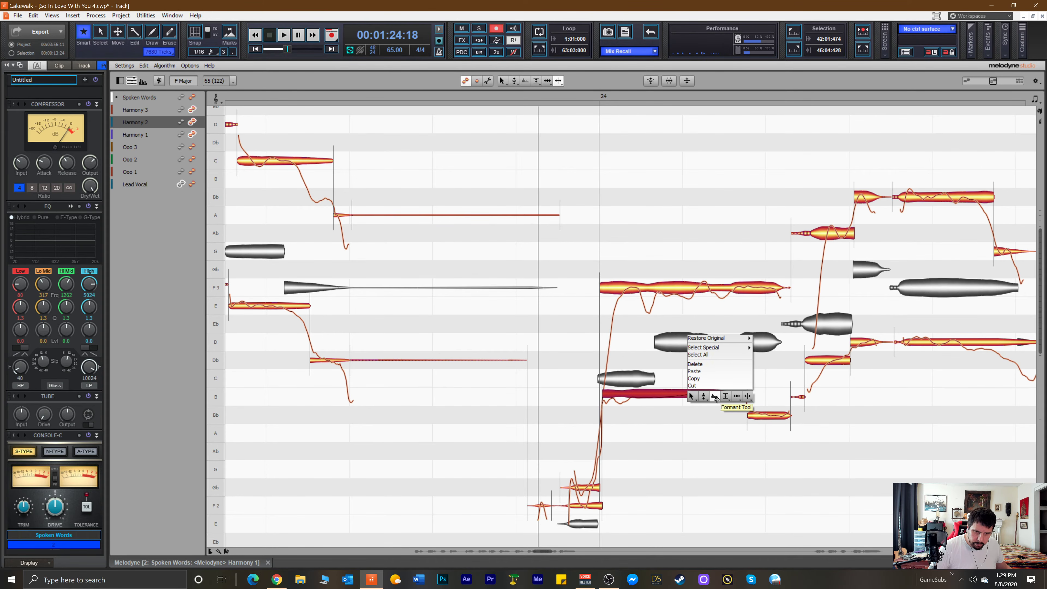
click(704, 409)
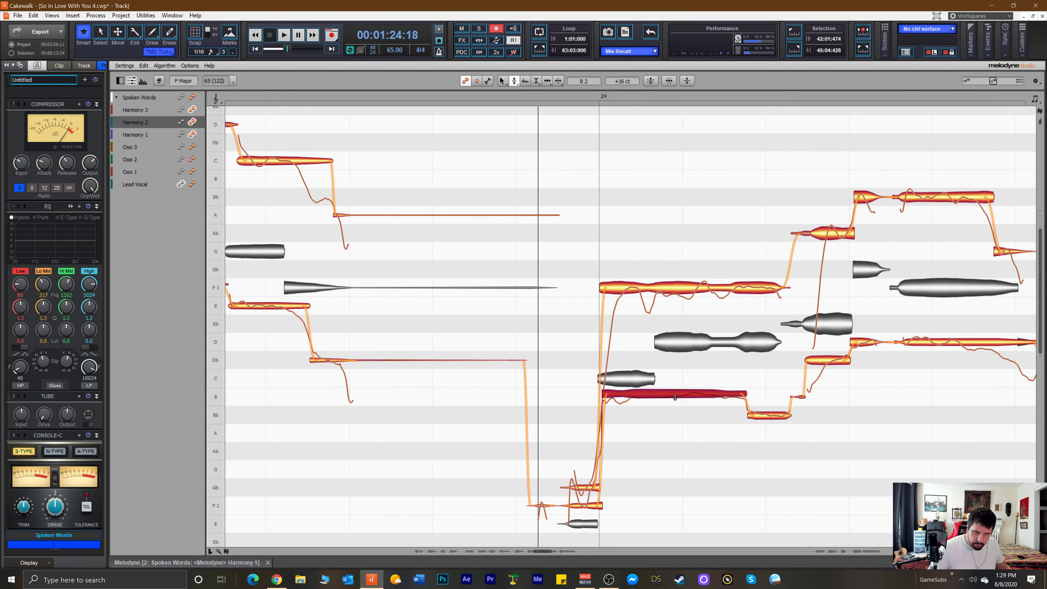
drag(672, 395, 672, 421)
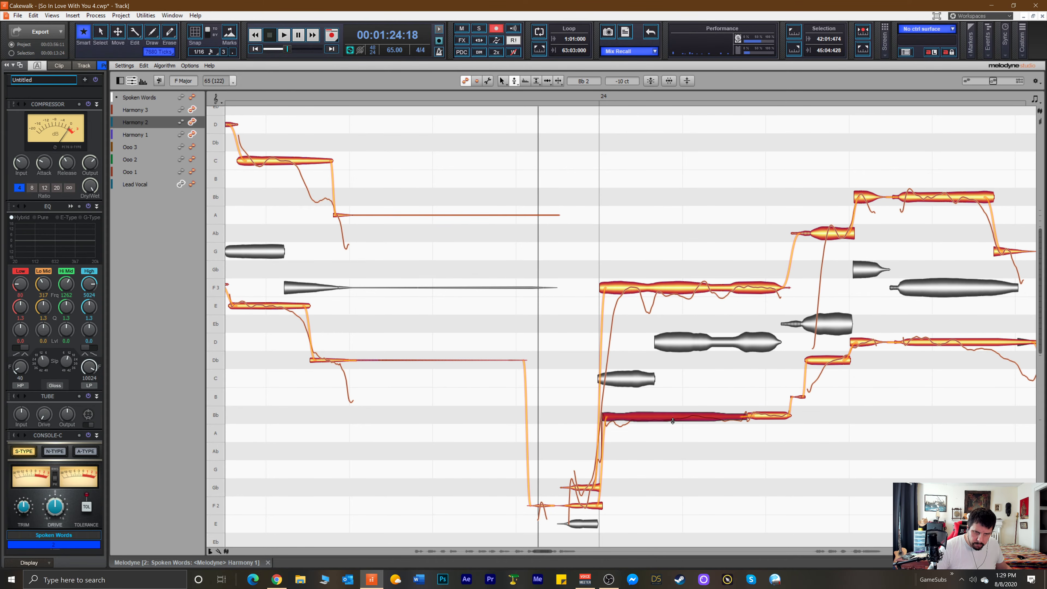
Move the boundary between the two split Harmony 2 Bb 2 notes slightly earlier with the Time tool.
right_click(748, 402)
click(774, 403)
click(745, 418)
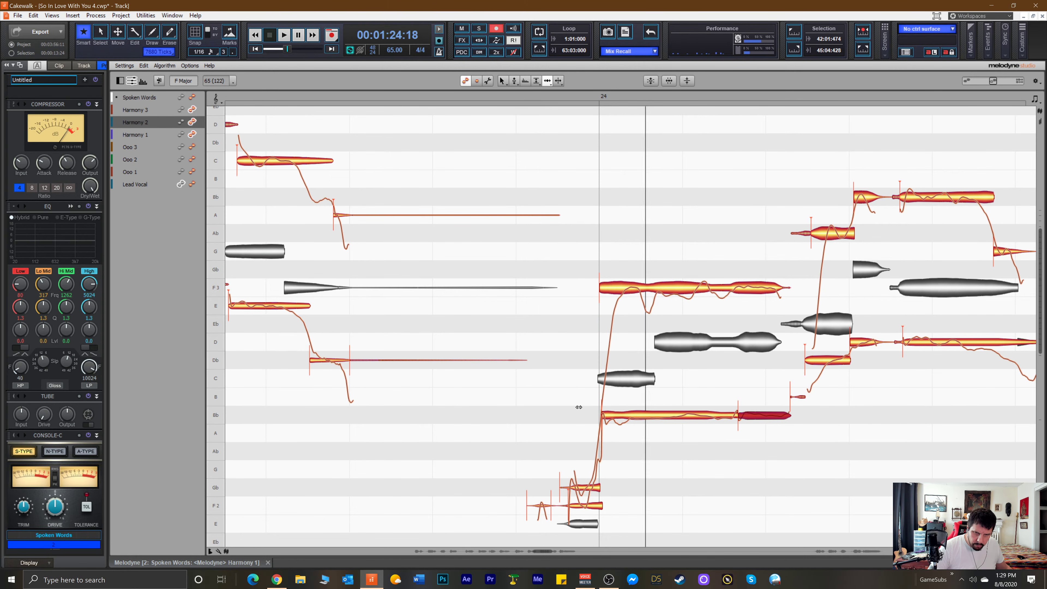
click(623, 418)
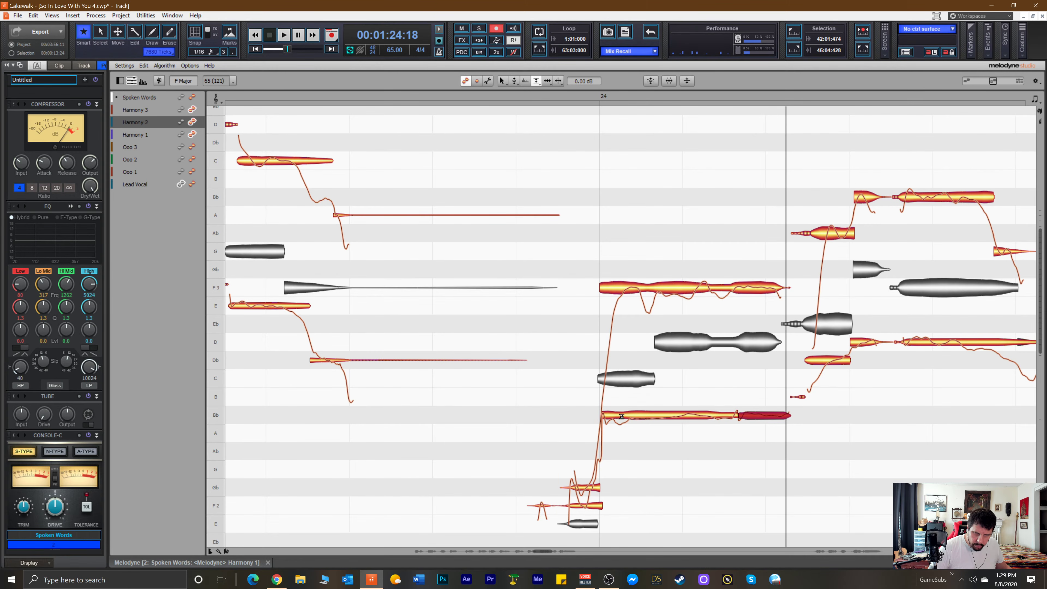
Lower the formant of the longer Harmony 2 Bb 2 note in bar 24 to -53 ct and audition the phrase.
right_click(638, 416)
click(634, 416)
right_click(637, 416)
click(635, 415)
click(640, 416)
drag(641, 418, 641, 426)
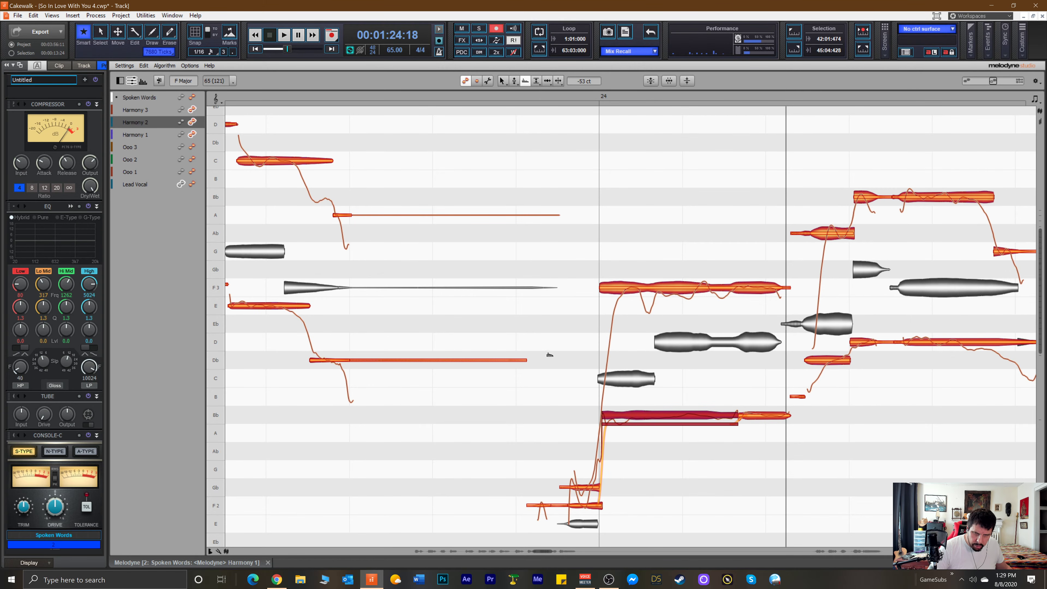
click(535, 96)
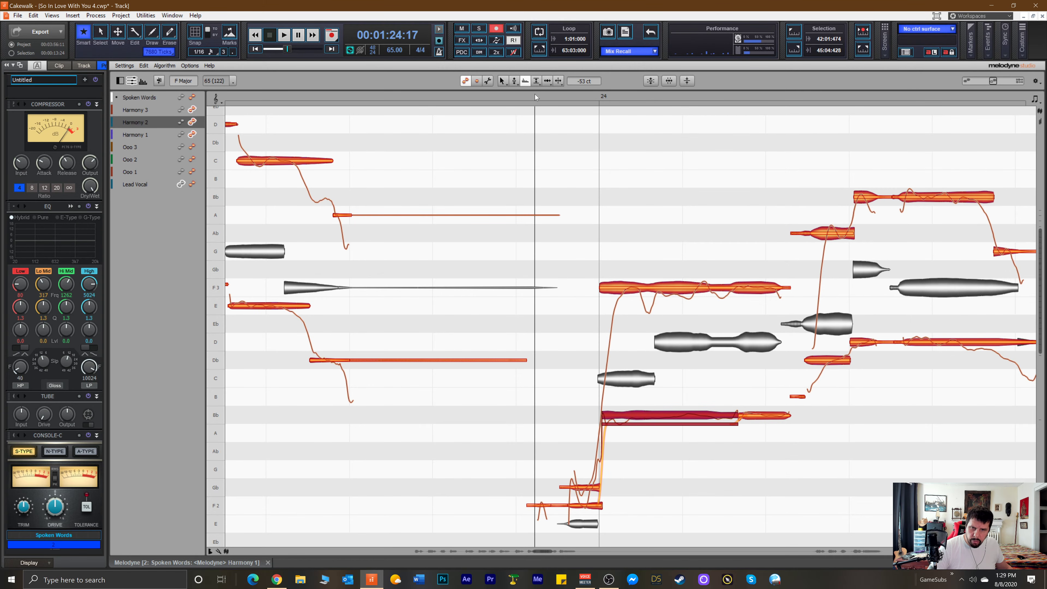
key(space)
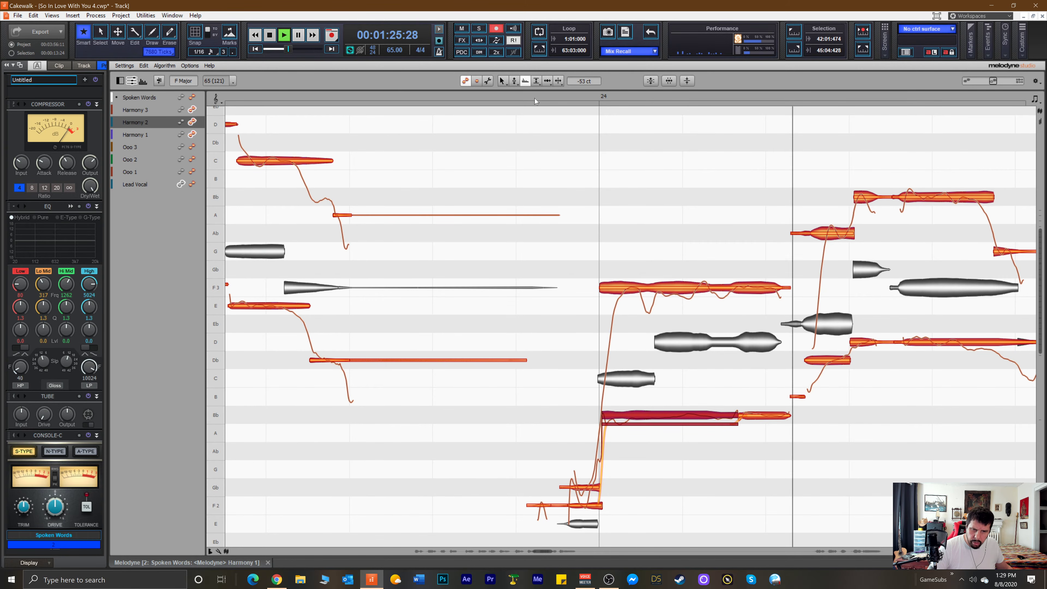
key(space)
key(space)
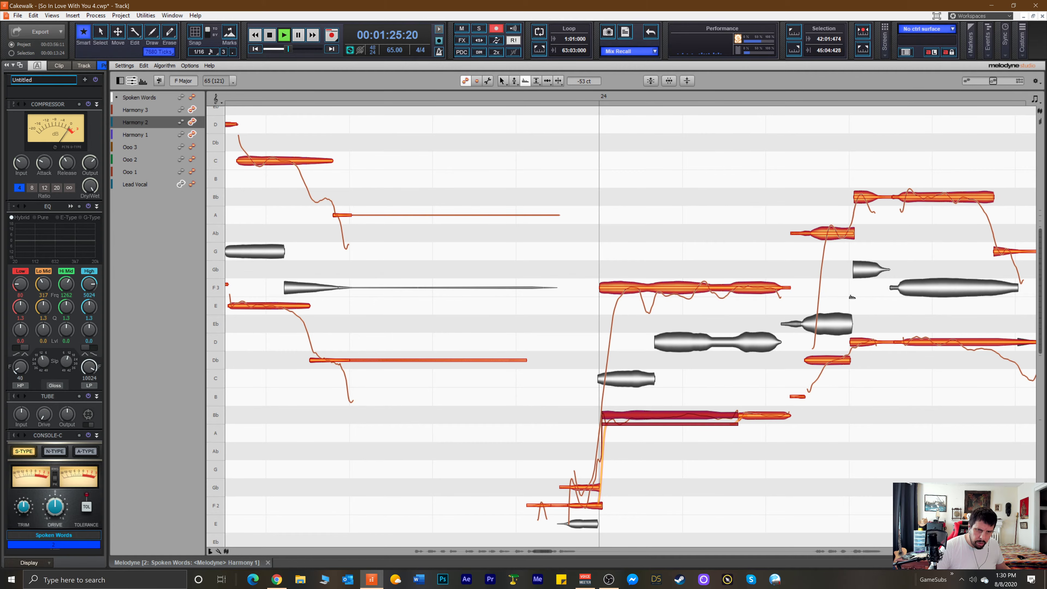
key(space)
Nudge the start of the Harmony 2 Db note in bar 24 slightly with the Time tool and play the passage.
right_click(793, 317)
click(812, 330)
drag(810, 362, 811, 366)
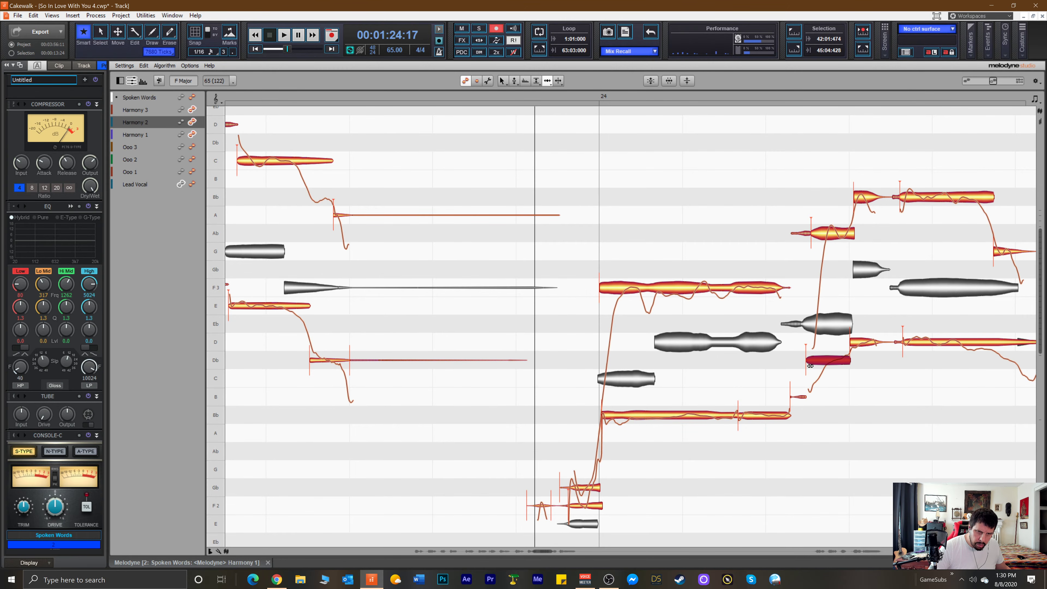
key(space)
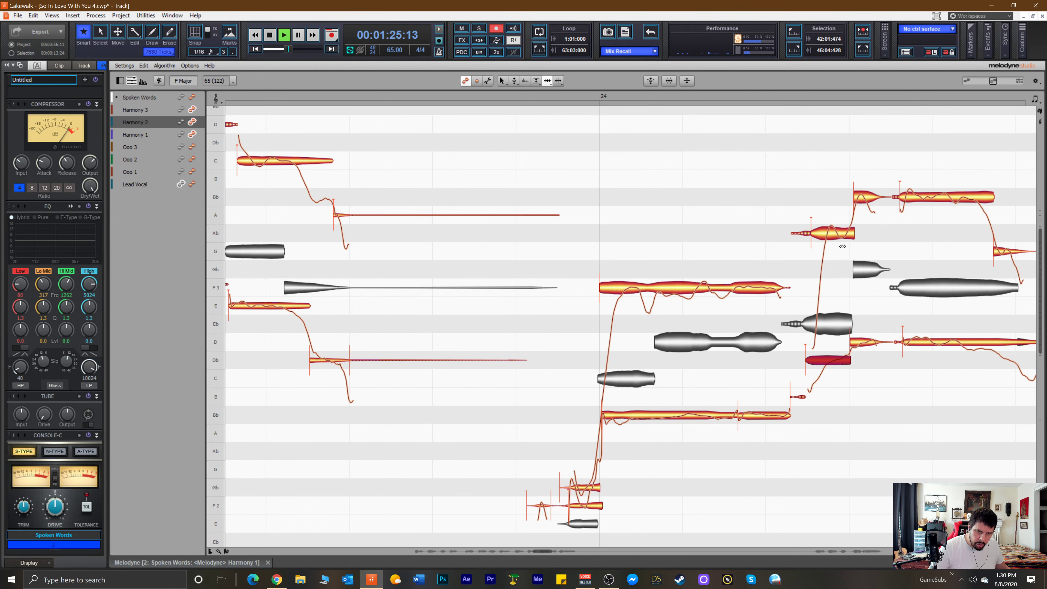
Shift the first Harmony 1 Bb note in bar 24 slightly earlier and the long Bb note after it slightly later, and audition them.
click(863, 198)
drag(863, 198, 908, 200)
key(space)
key(space)
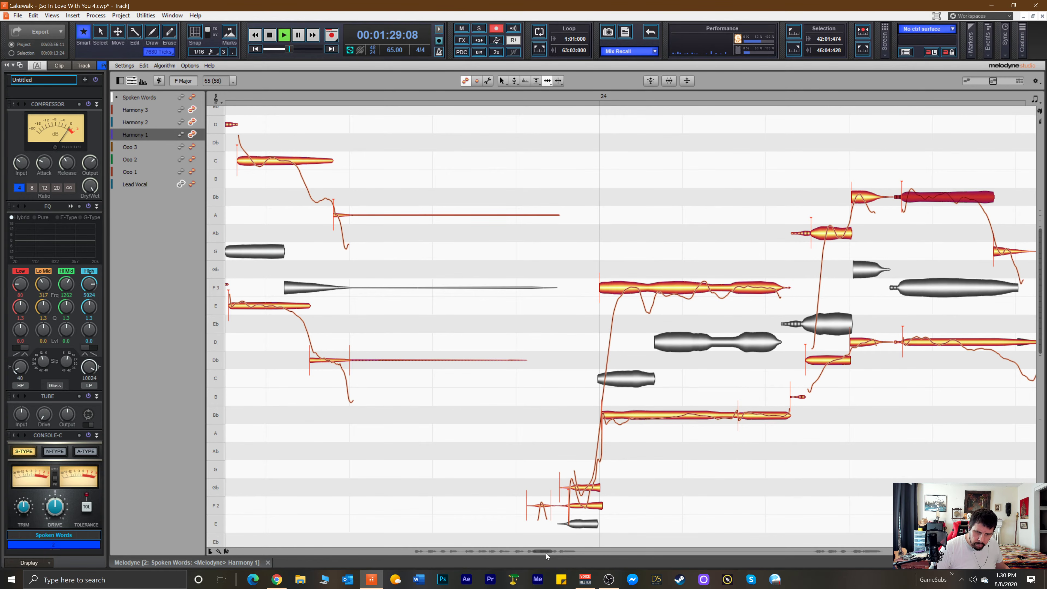
drag(547, 552, 557, 554)
key(space)
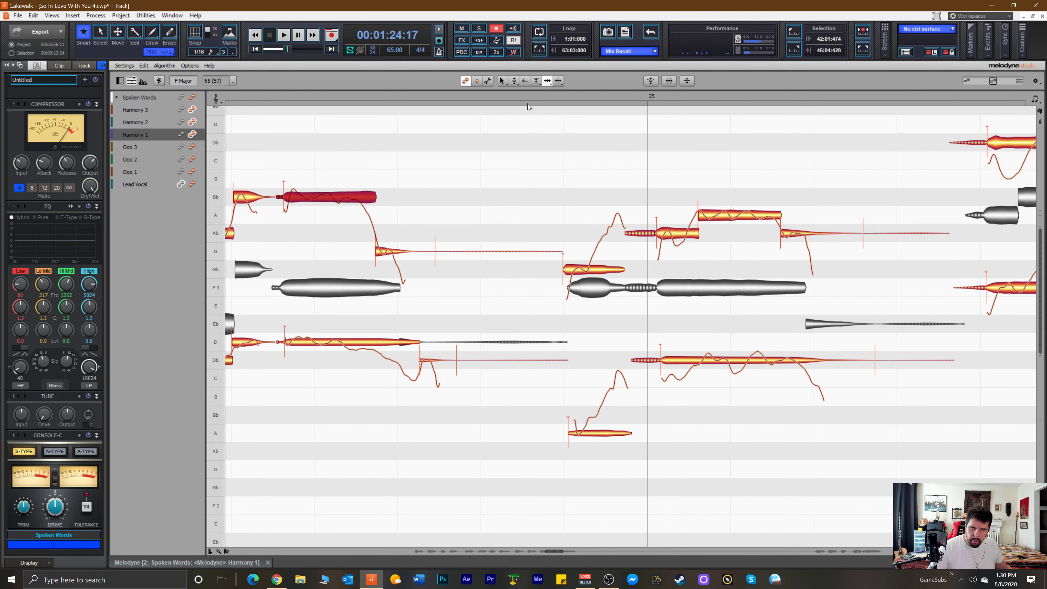
Try a pitch drift of -223% on the long Harmony 2 Db 3 note at bar 25 and raise the note to D 3.
click(538, 145)
key(Right)
right_click(685, 358)
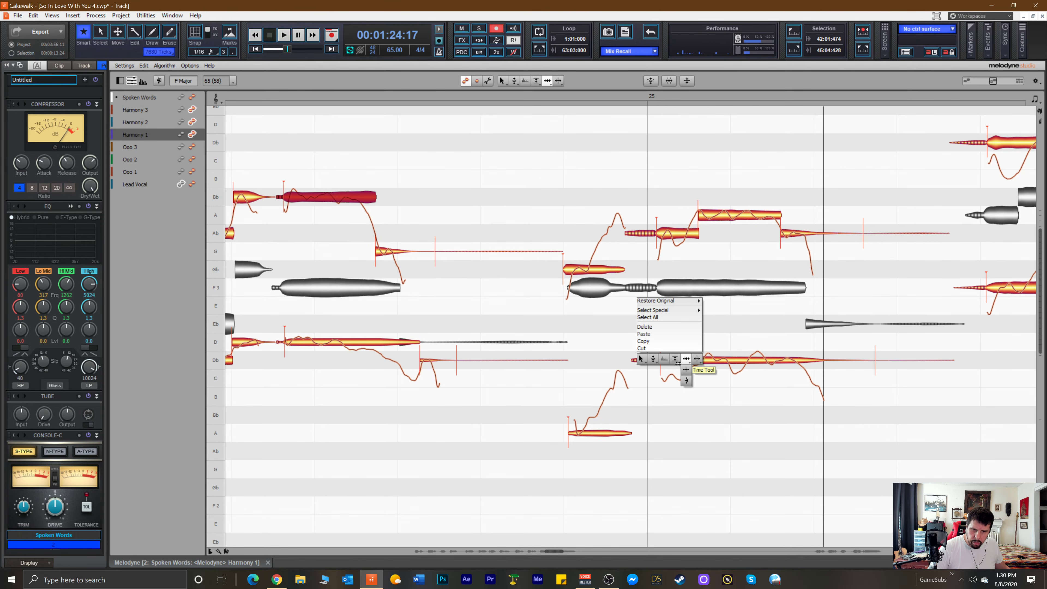
mouse_move(653, 359)
click(655, 380)
drag(676, 361, 653, 499)
right_click(686, 359)
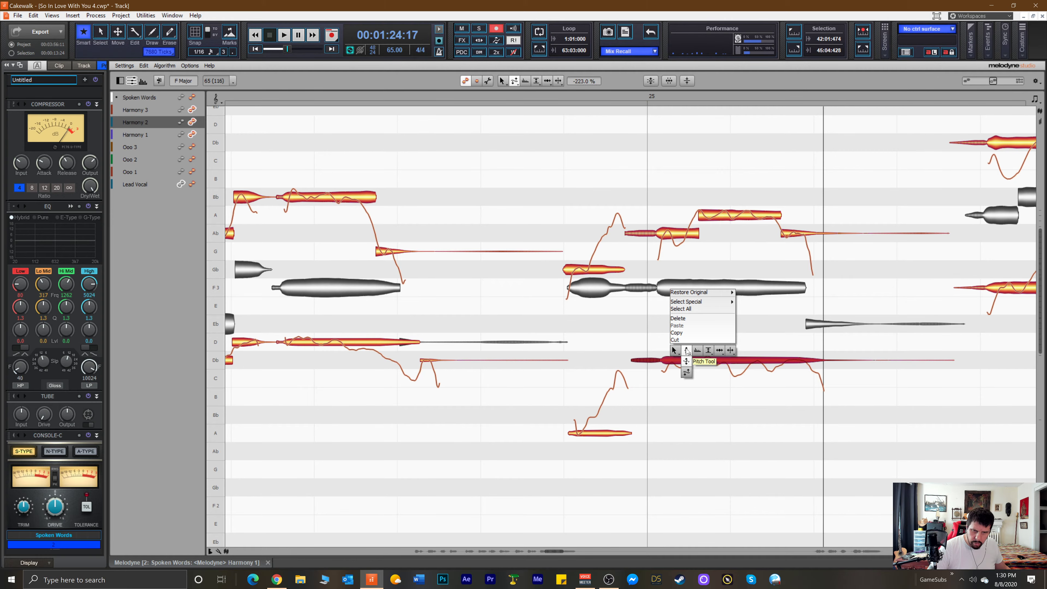
click(686, 353)
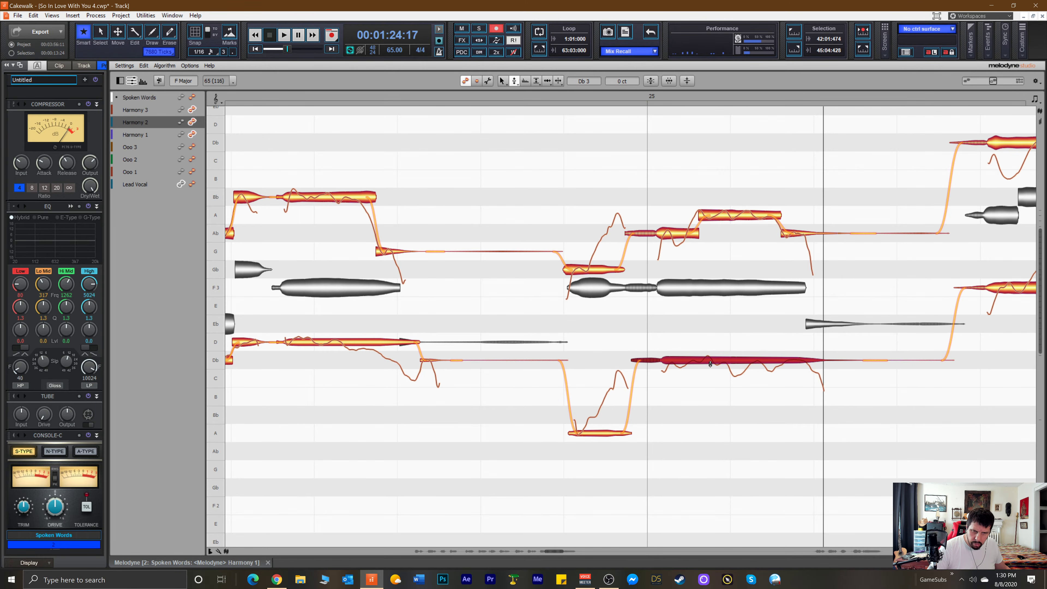
drag(710, 364, 710, 346)
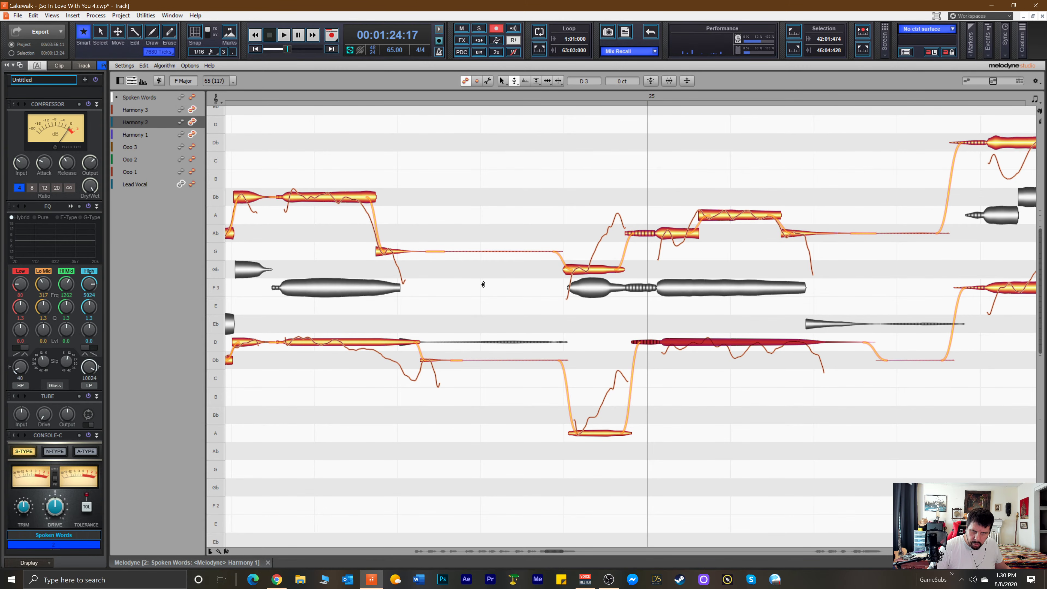
Set the pitch modulation of the long Harmony 2 note at bar 25 to 31% and audition it.
right_click(714, 348)
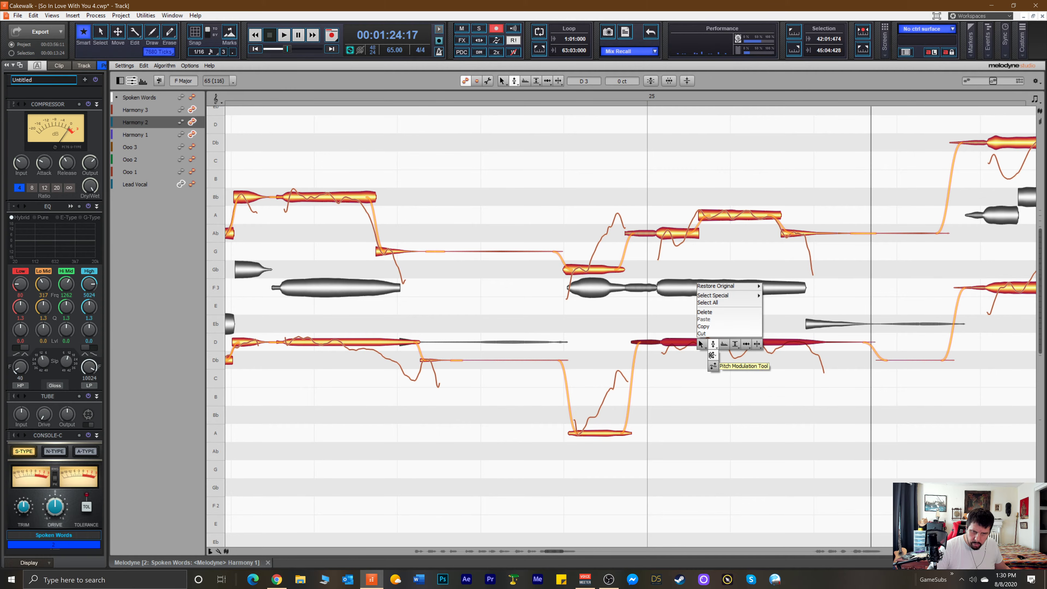
click(712, 366)
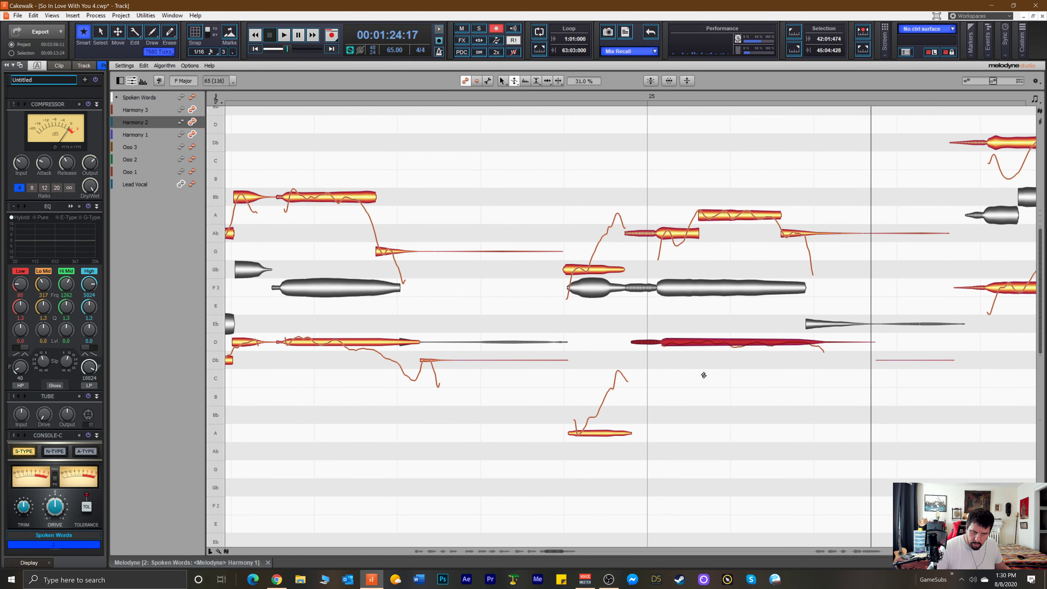
click(545, 260)
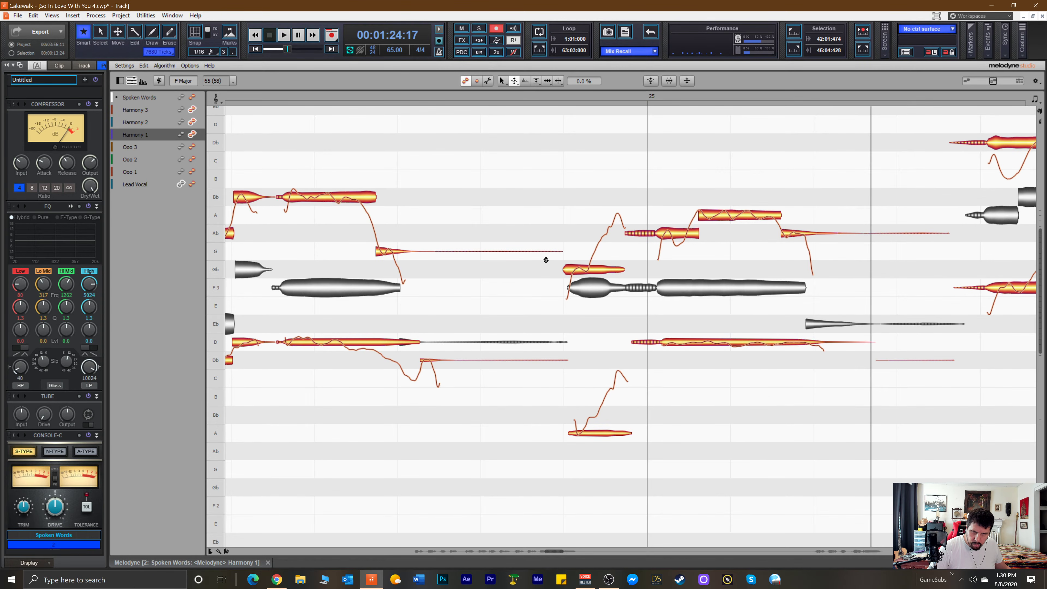
click(527, 97)
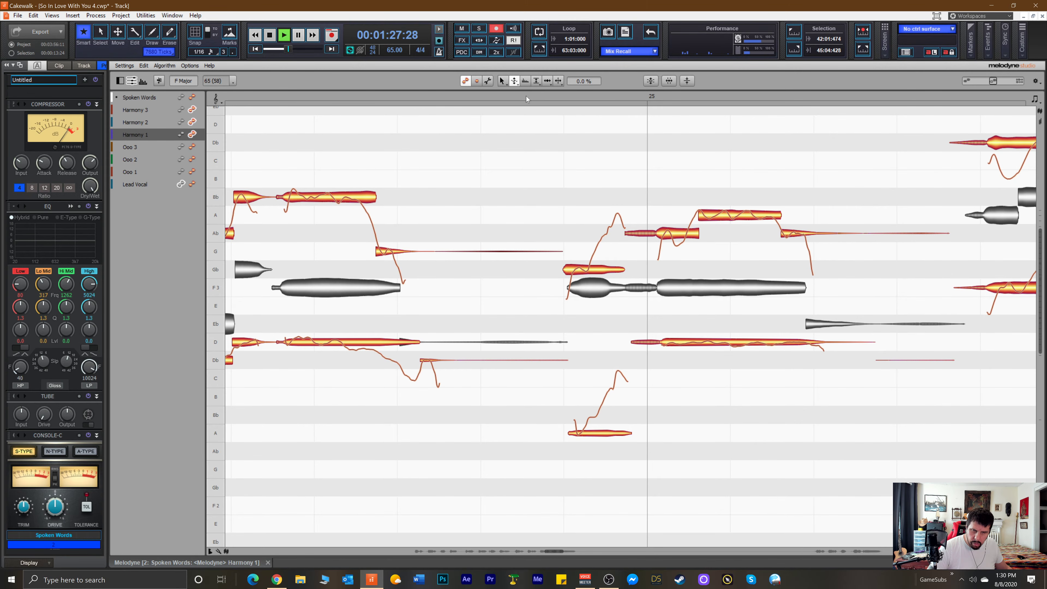
key(space)
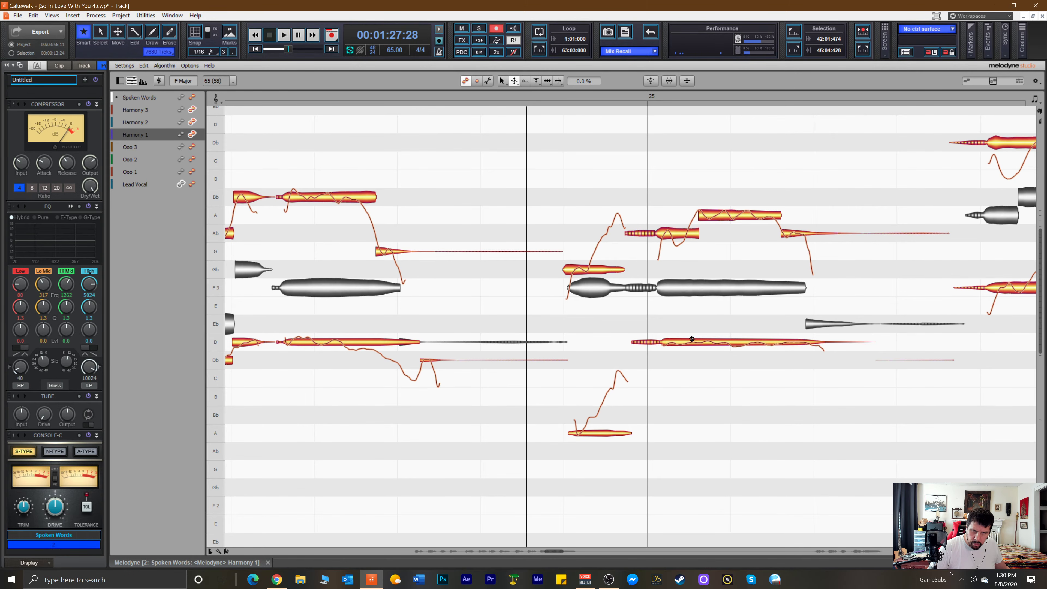
Move the long Harmony 2 note at bar 25 to Db 3, set its pitch drift to 56%, and audition it.
right_click(691, 336)
click(699, 342)
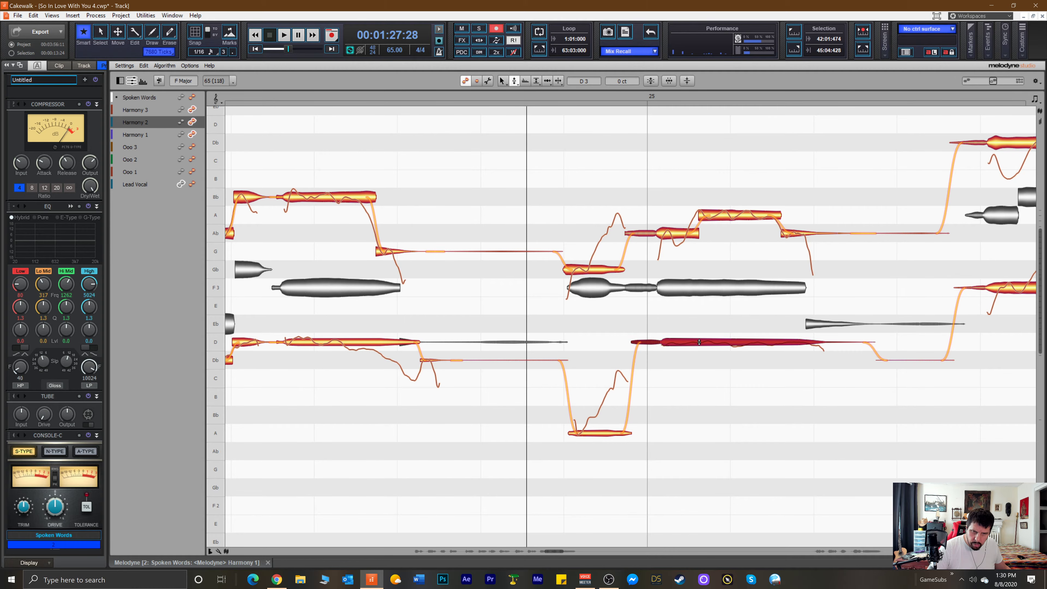
drag(699, 342, 699, 360)
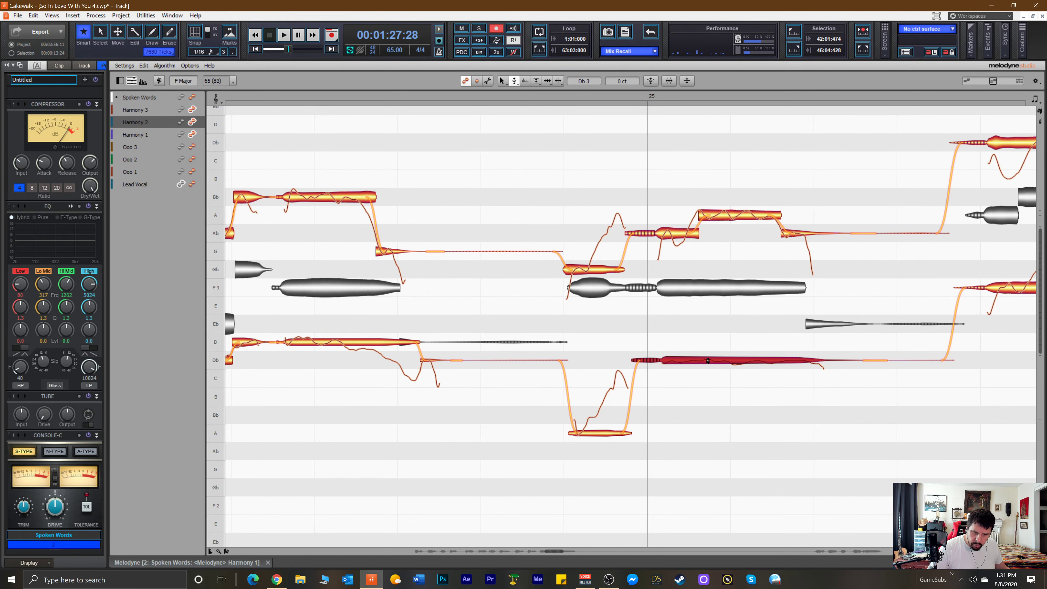
drag(708, 361, 708, 362)
right_click(708, 361)
click(707, 363)
drag(704, 399, 719, 230)
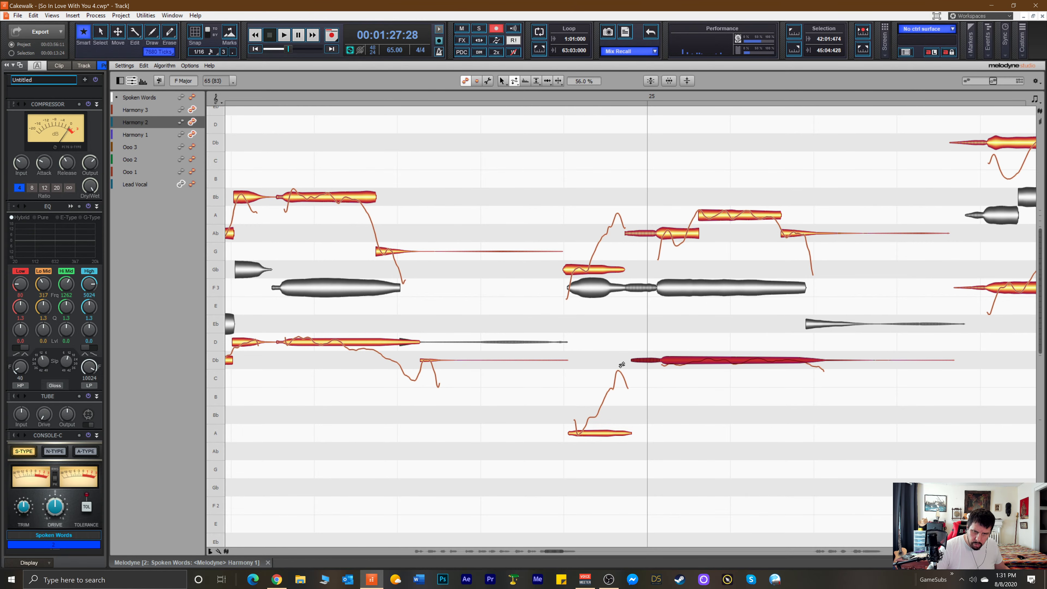
key(space)
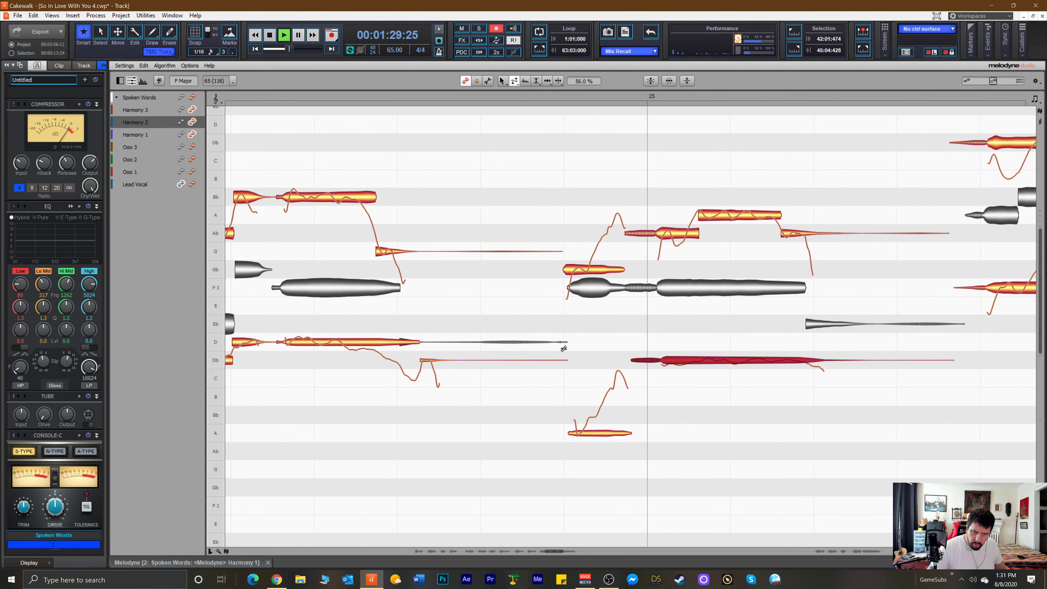
key(space)
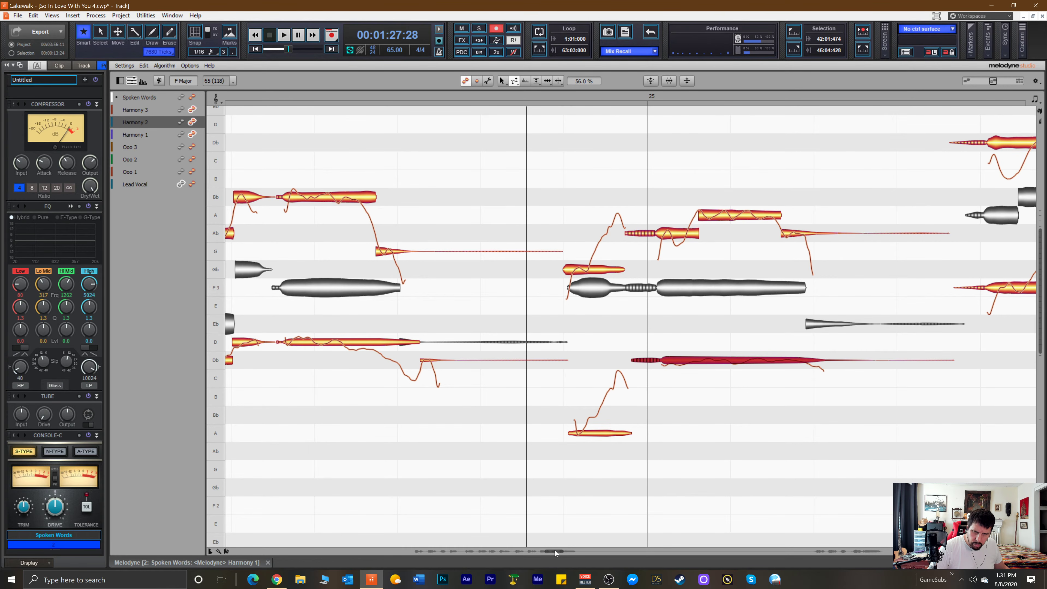
Move the starts of the Harmony 1 Ab note at bar 25 and the Gb note before it slightly later with the Time tool.
drag(557, 551, 553, 550)
right_click(723, 206)
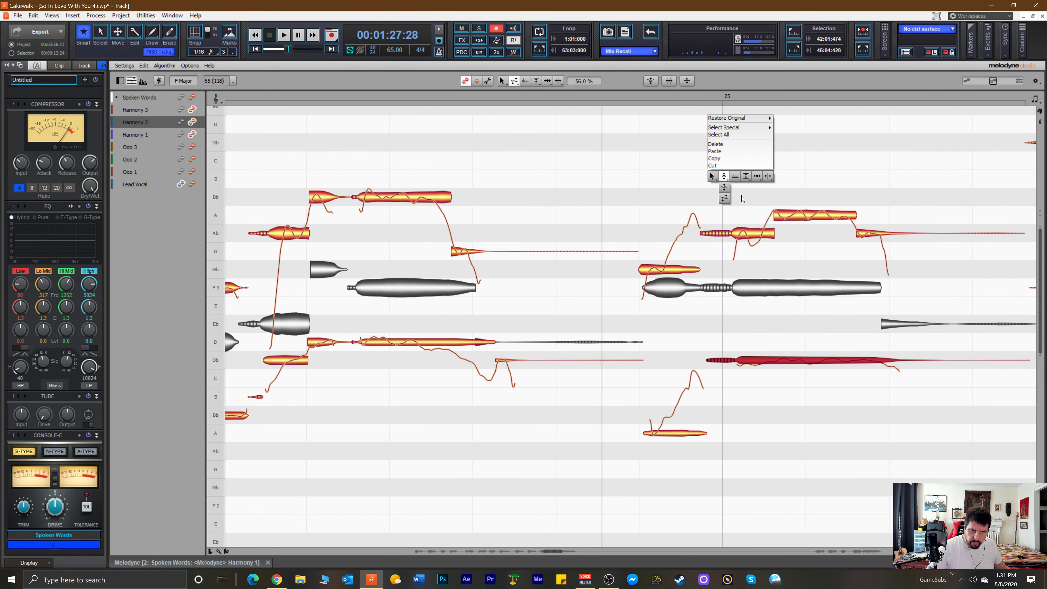
click(757, 175)
click(740, 233)
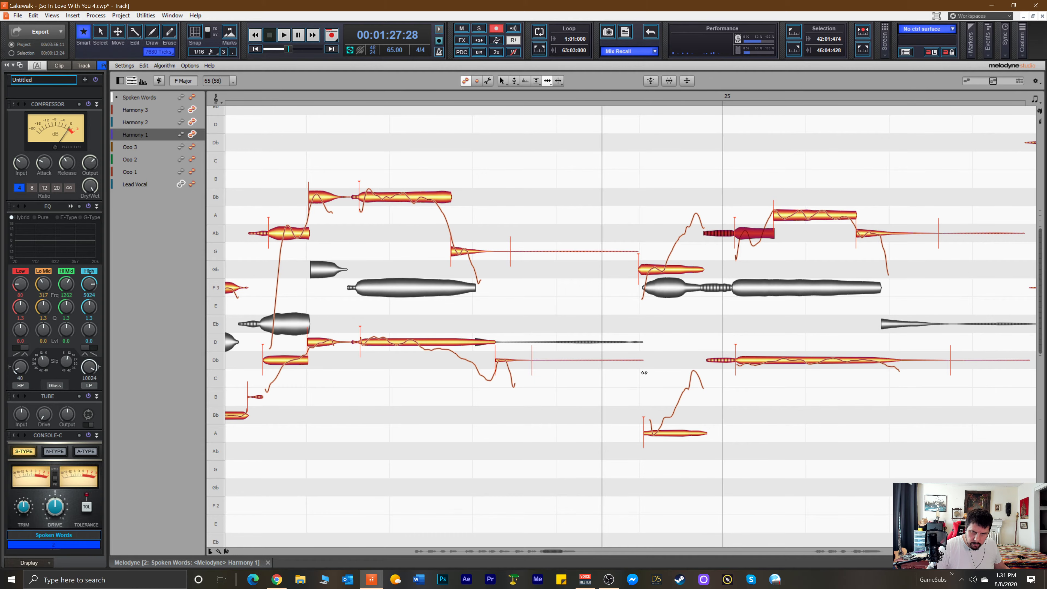
drag(645, 271, 648, 272)
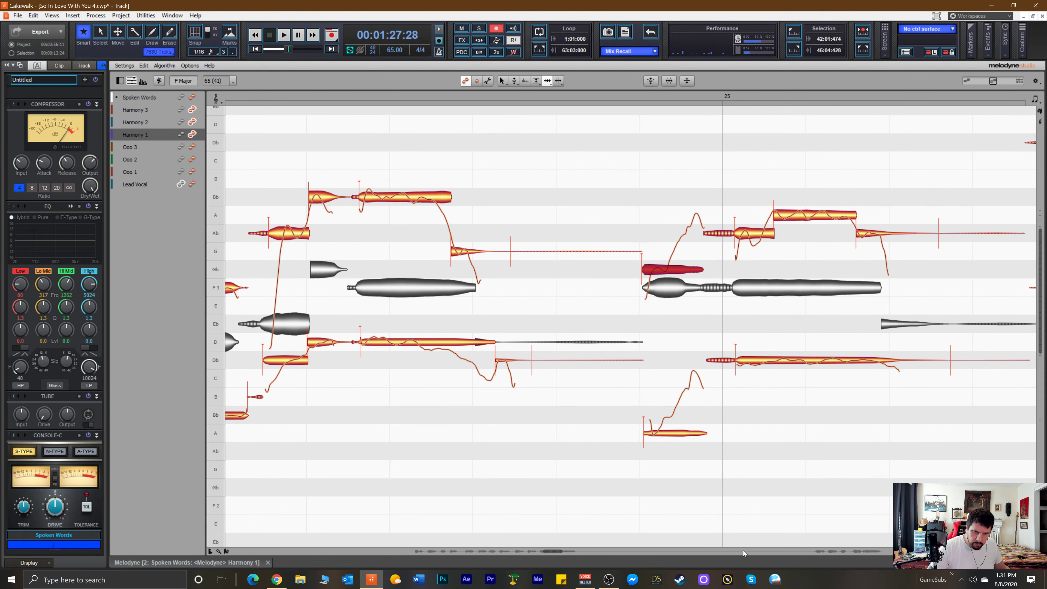
Move the starts of the Harmony 2 F 3 note and the high Harmony 1 Db note in mid bar 25 slightly earlier to align them.
drag(556, 552, 564, 553)
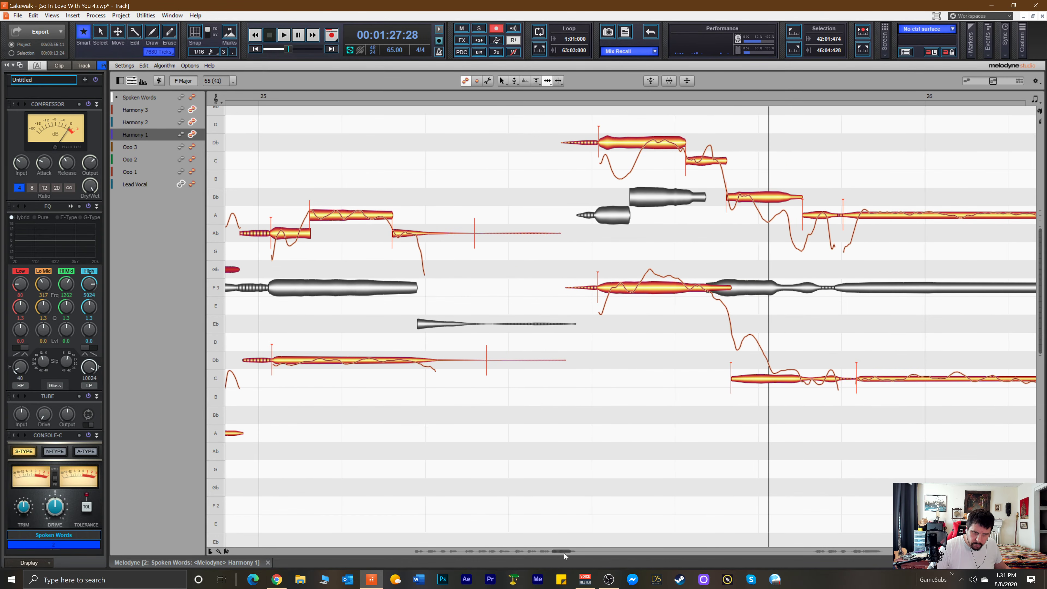
drag(631, 287, 625, 288)
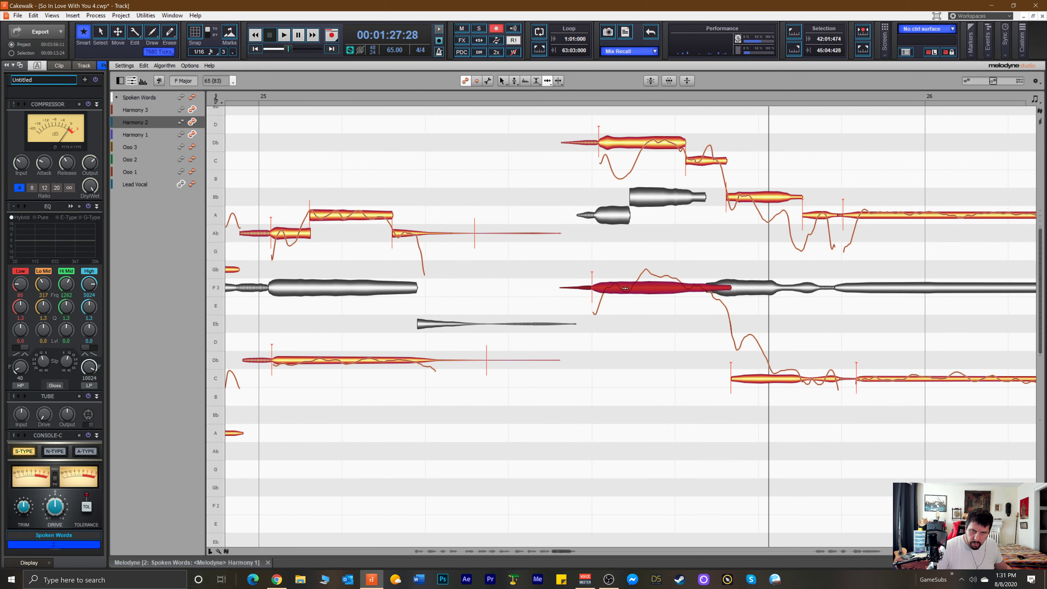
click(618, 151)
drag(616, 147, 613, 147)
drag(595, 285, 601, 288)
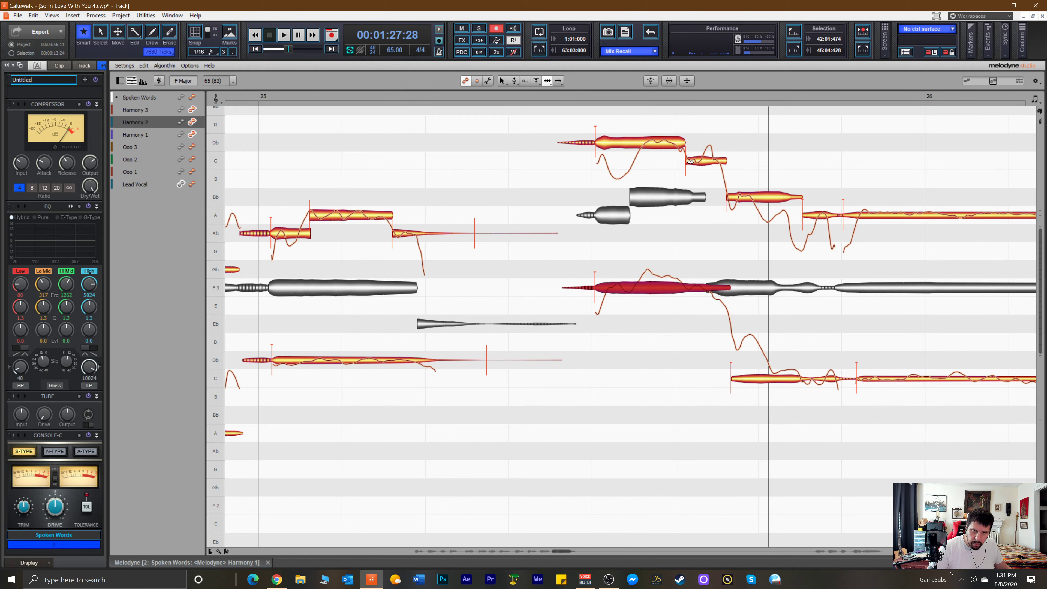
Move the starts of the two Harmony 2 C notes and the Harmony 1 Bb and A notes before bar 26 earlier with the Time tool.
drag(726, 287, 710, 287)
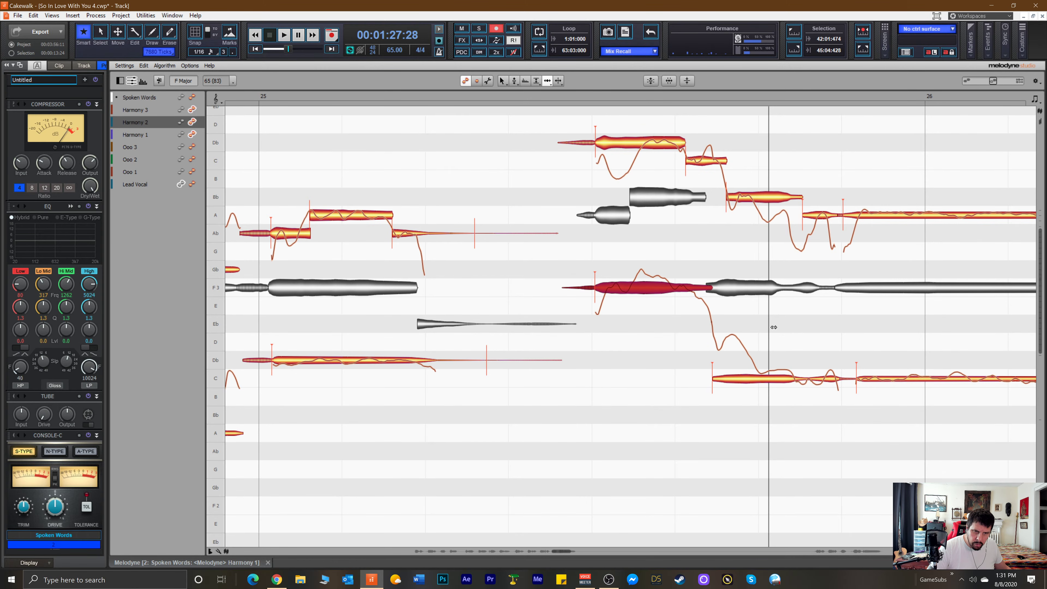
drag(872, 379, 854, 390)
drag(853, 219, 805, 221)
drag(747, 204, 735, 205)
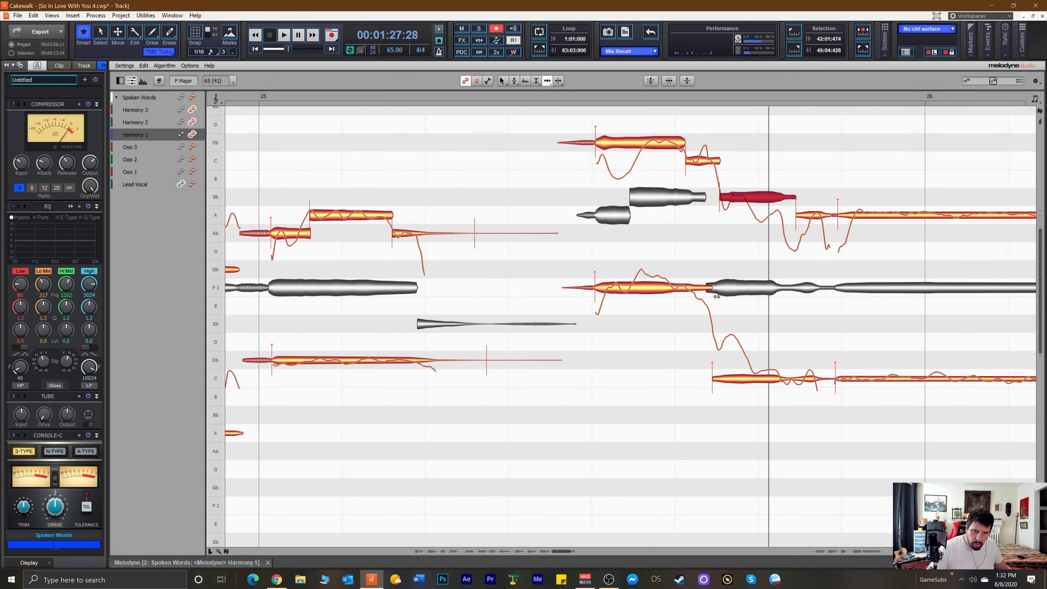
drag(725, 374, 718, 382)
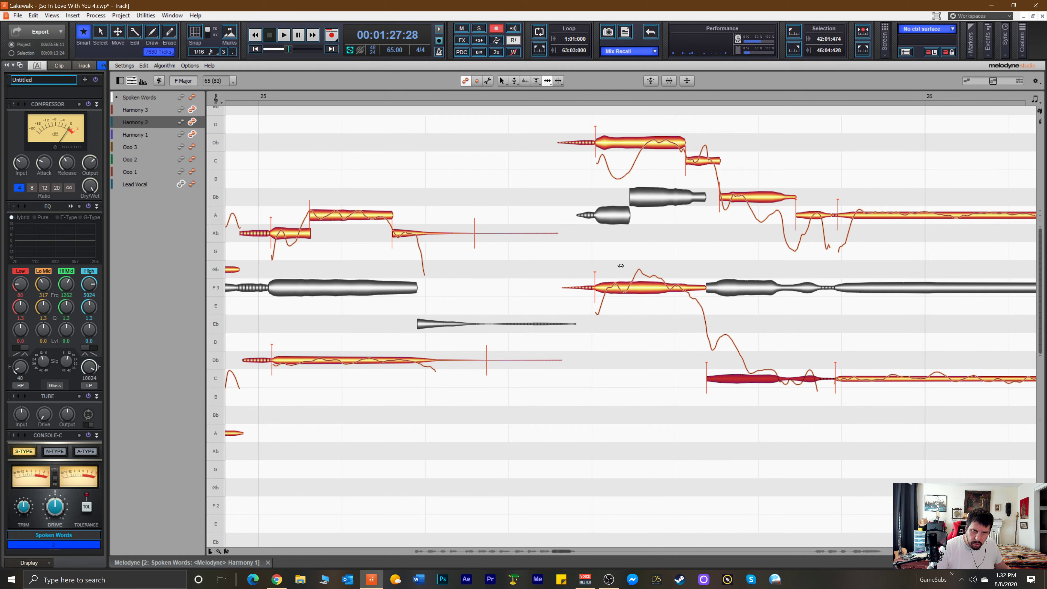
Move the starts of the Harmony 1 C and Bb notes in late bar 25 slightly earlier, and audition the phrase.
key(space)
drag(729, 197, 682, 170)
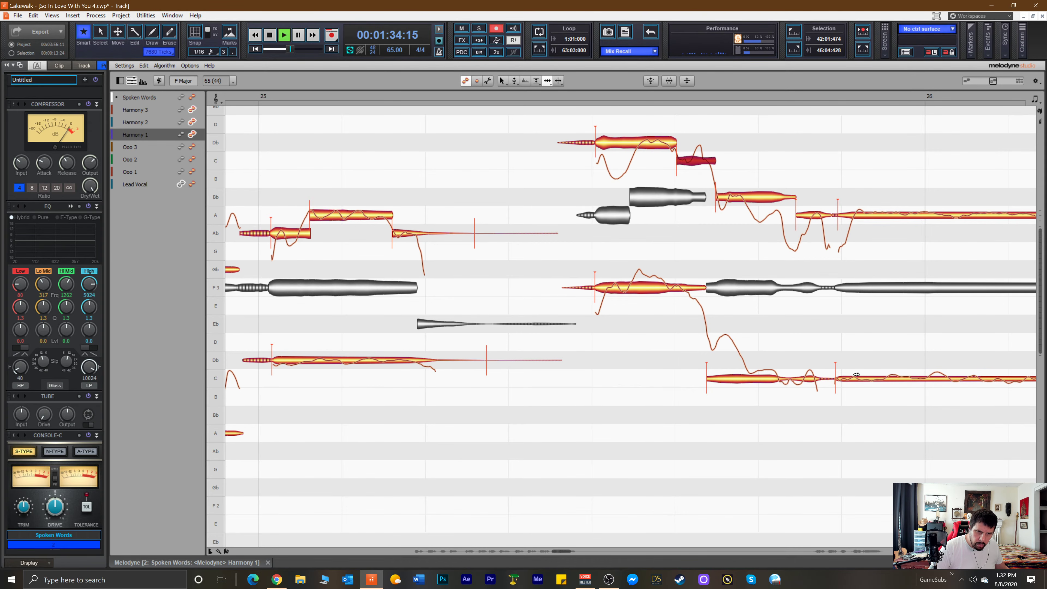
key(space)
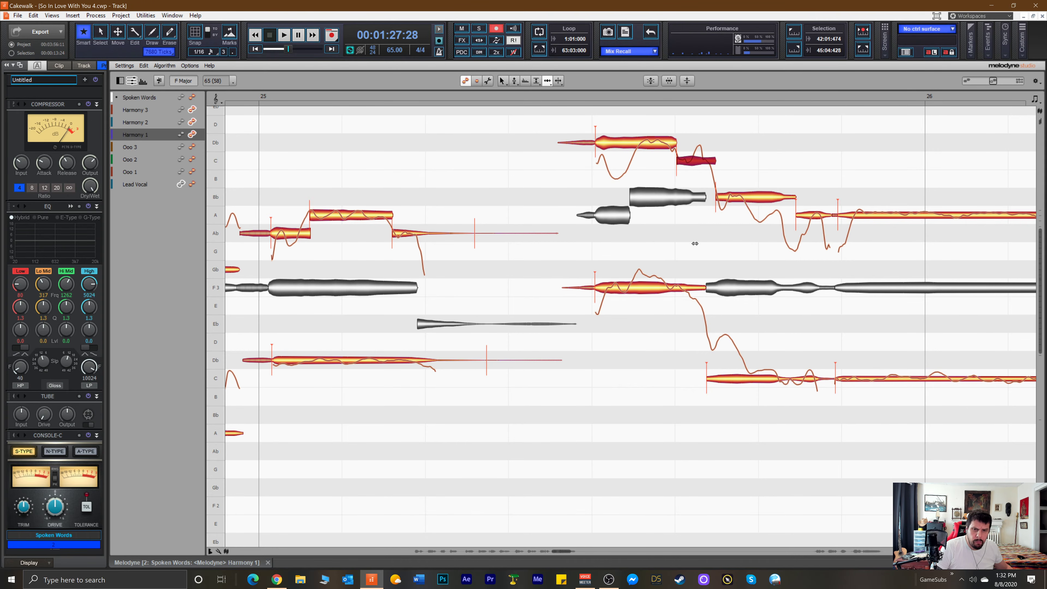
click(578, 95)
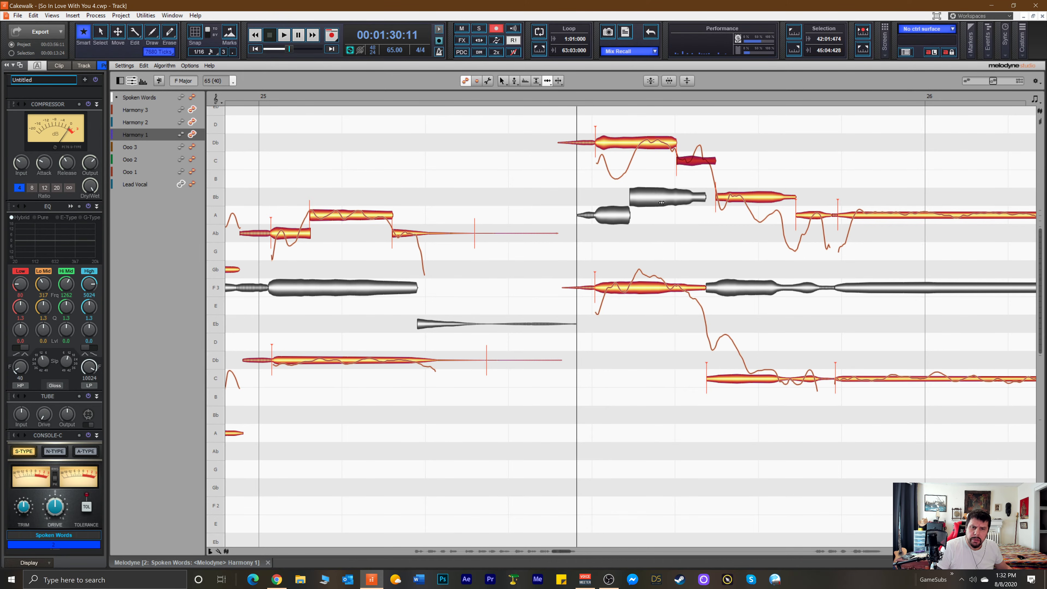
key(space)
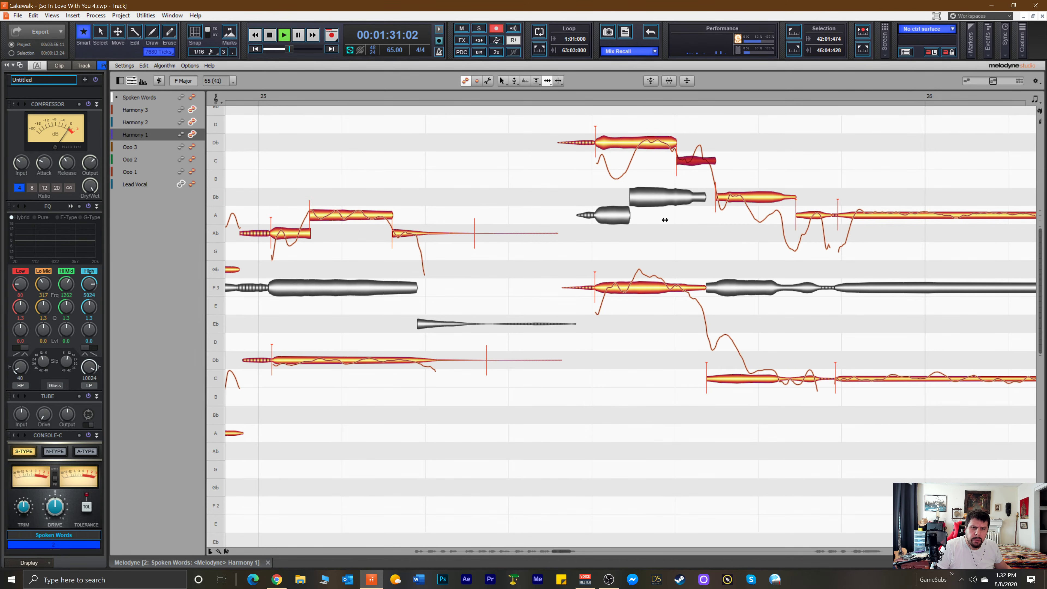
Stop playback and split the Harmony 2 F 3 note in mid bar 25 with the Note Separation tool.
key(space)
click(643, 288)
right_click(643, 288)
click(655, 288)
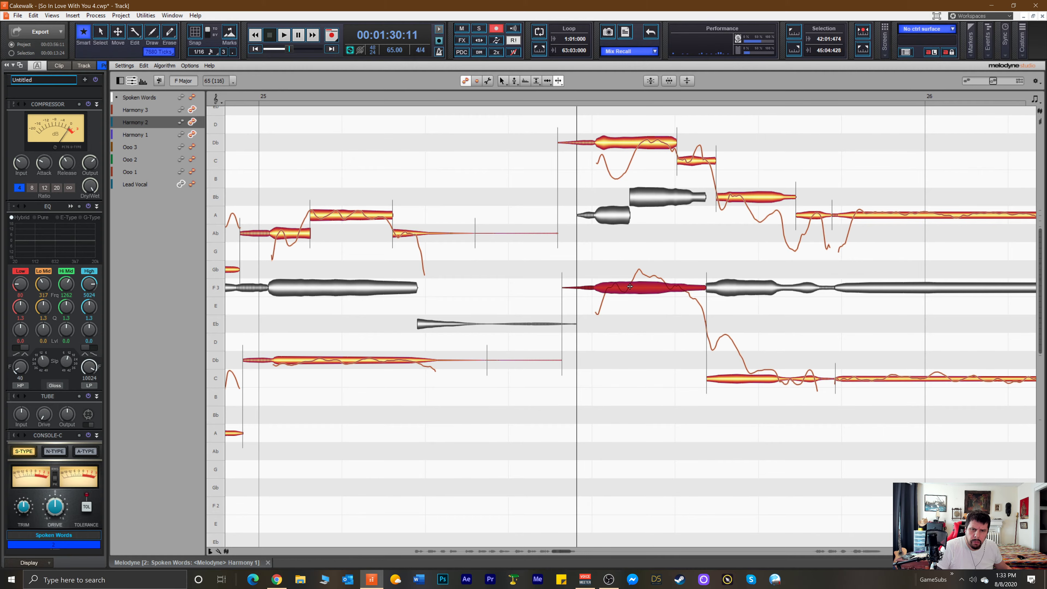
click(629, 286)
Lower the first part of the split Harmony 2 note to E 3 and snap its second part to F 3.
right_click(605, 293)
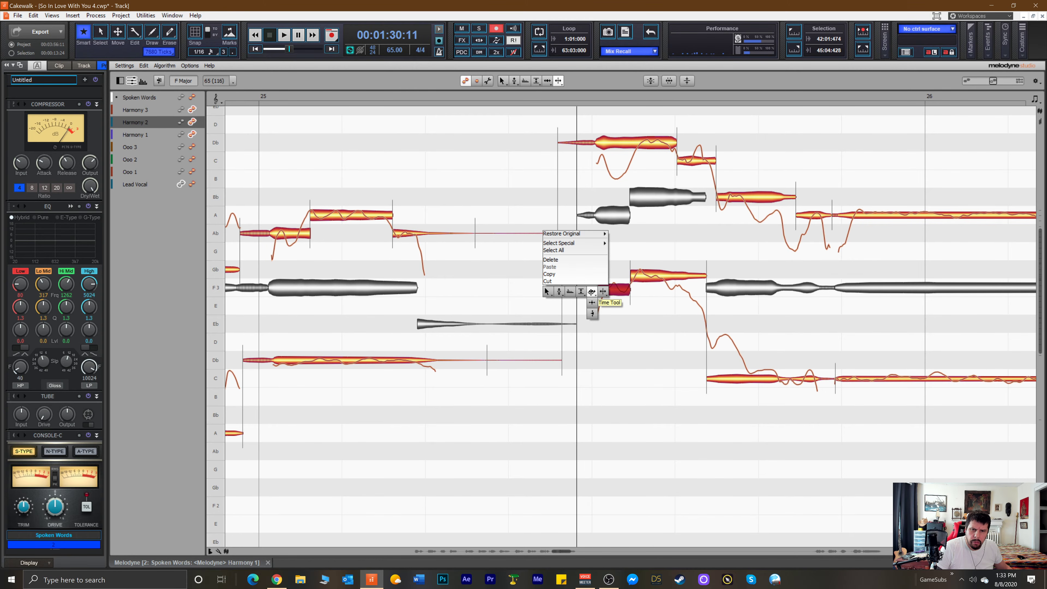
click(602, 292)
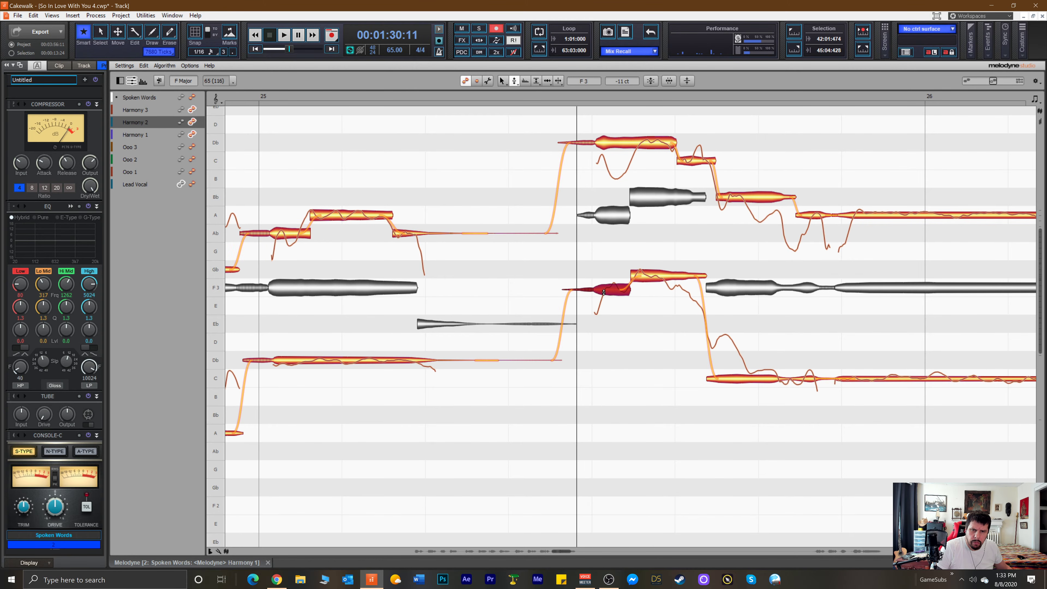
drag(641, 280, 644, 282)
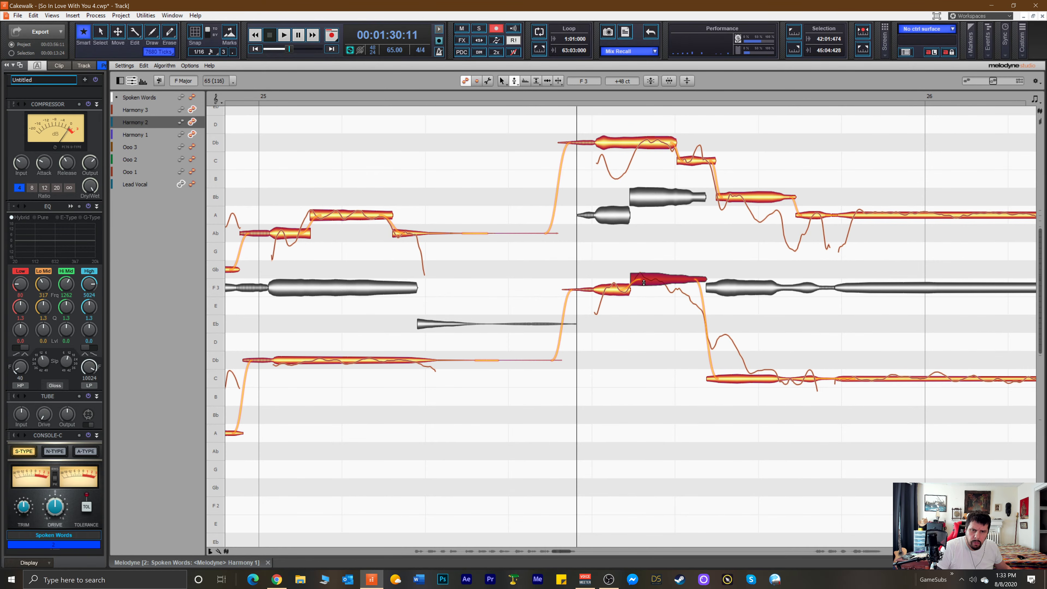
key(Left)
key(Down)
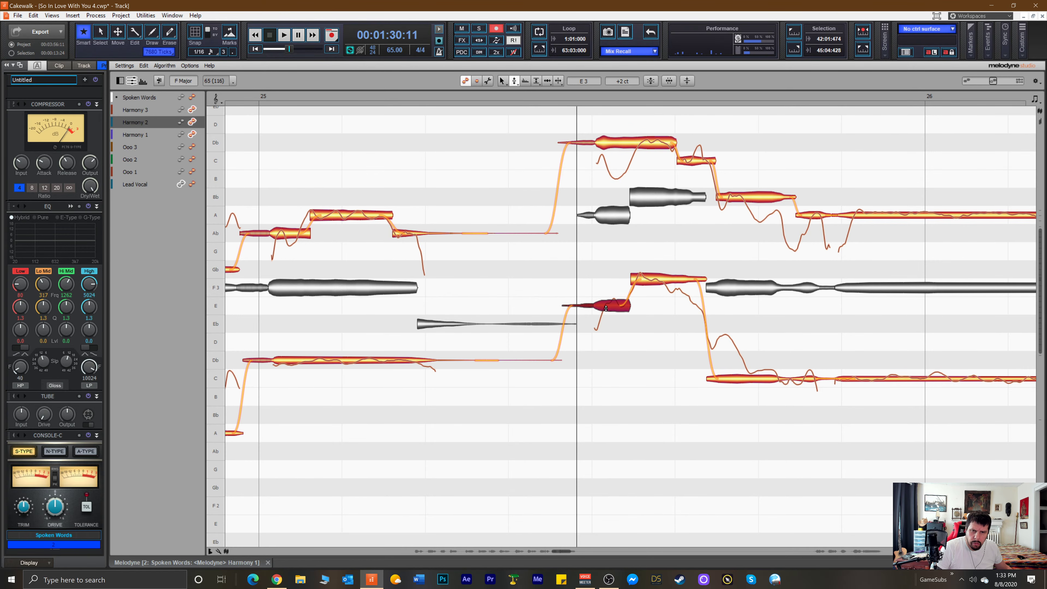
double_click(648, 281)
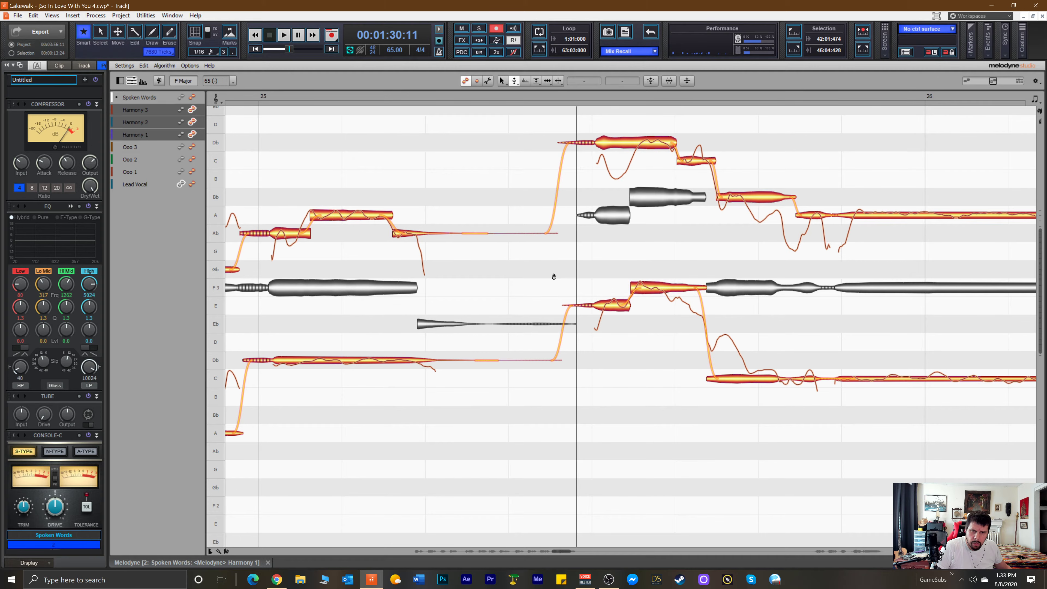
Split the high Harmony 1 Db note in mid bar 25 to match the Harmony 2 separation.
right_click(629, 142)
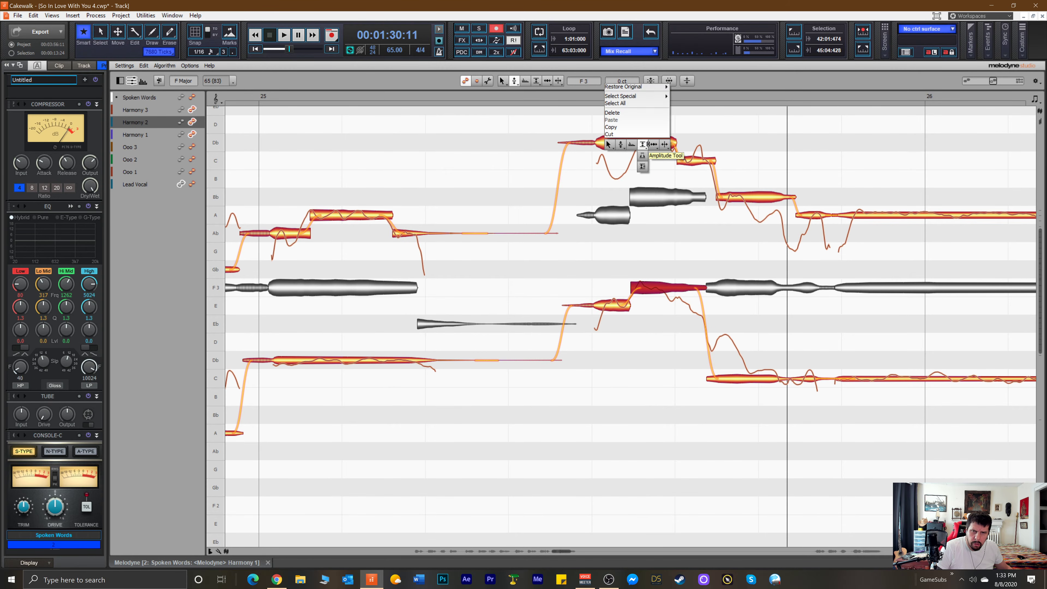
click(636, 141)
right_click(633, 141)
click(642, 141)
click(631, 142)
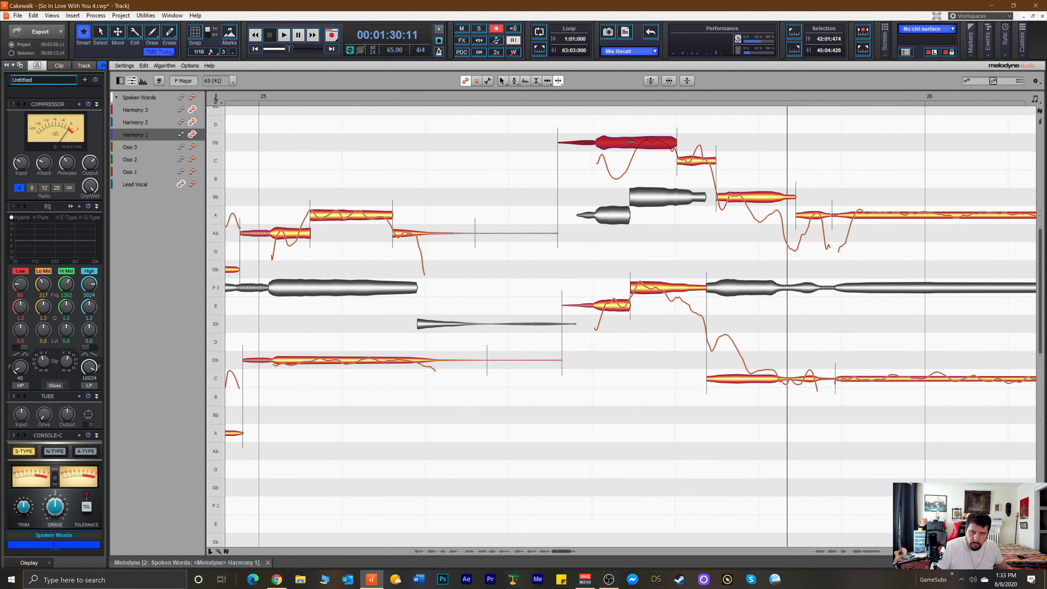
Snap the Harmony 1 notes in mid bar 25 to the exact pitches B 3, Db 4 and C 4.
right_click(558, 150)
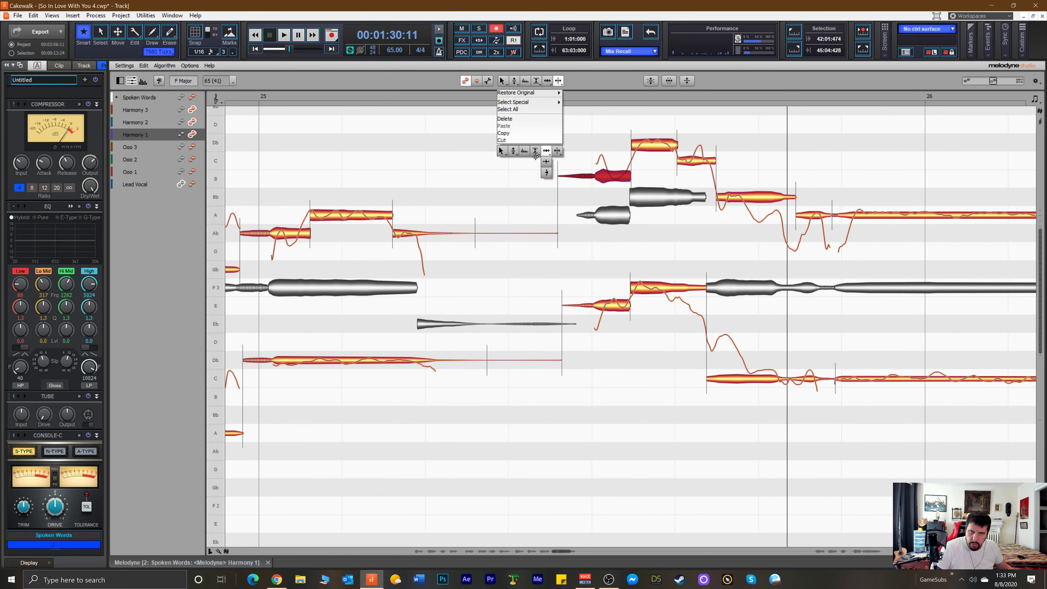
click(516, 153)
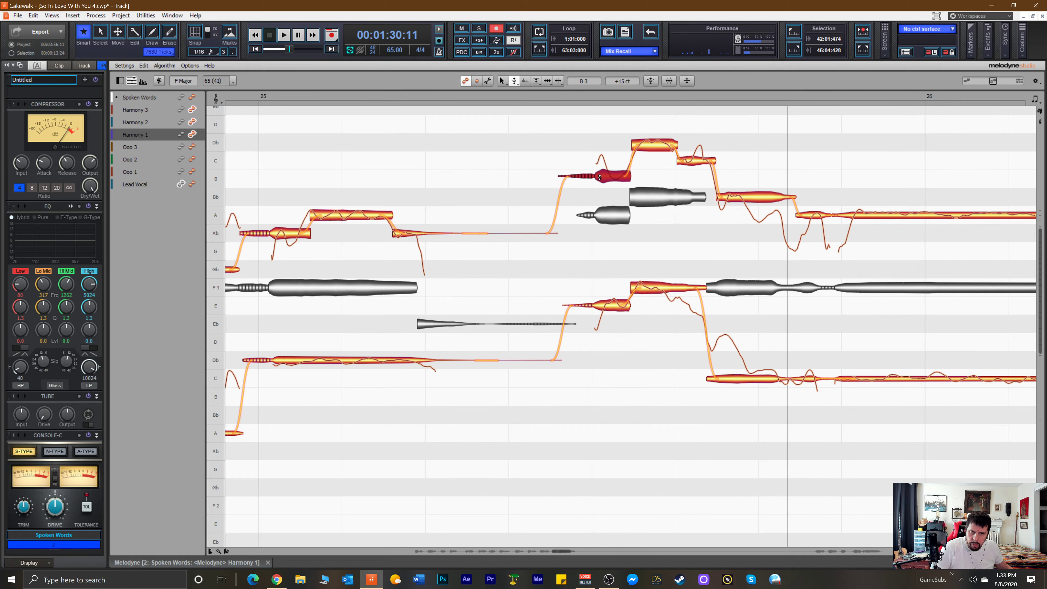
double_click(600, 177)
double_click(648, 145)
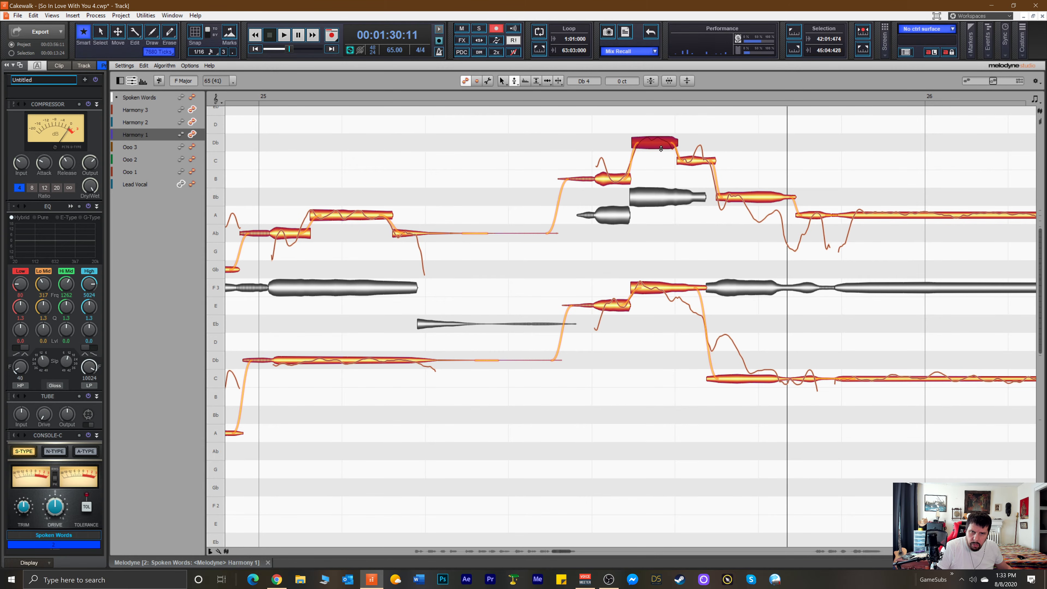
double_click(692, 162)
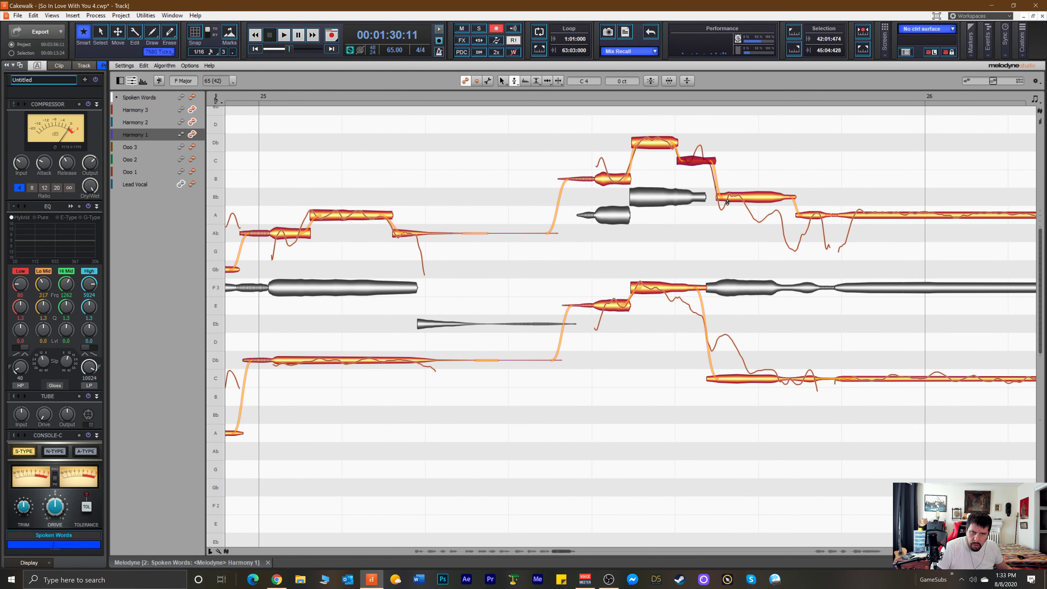
Separate the short low opening from the long Harmony 1 A note just before bar 26.
right_click(881, 216)
click(868, 215)
click(856, 215)
Reduce the pitch modulation of the long Harmony 1 A 3 note, and set the long Harmony 2 C note's to -83%.
right_click(801, 228)
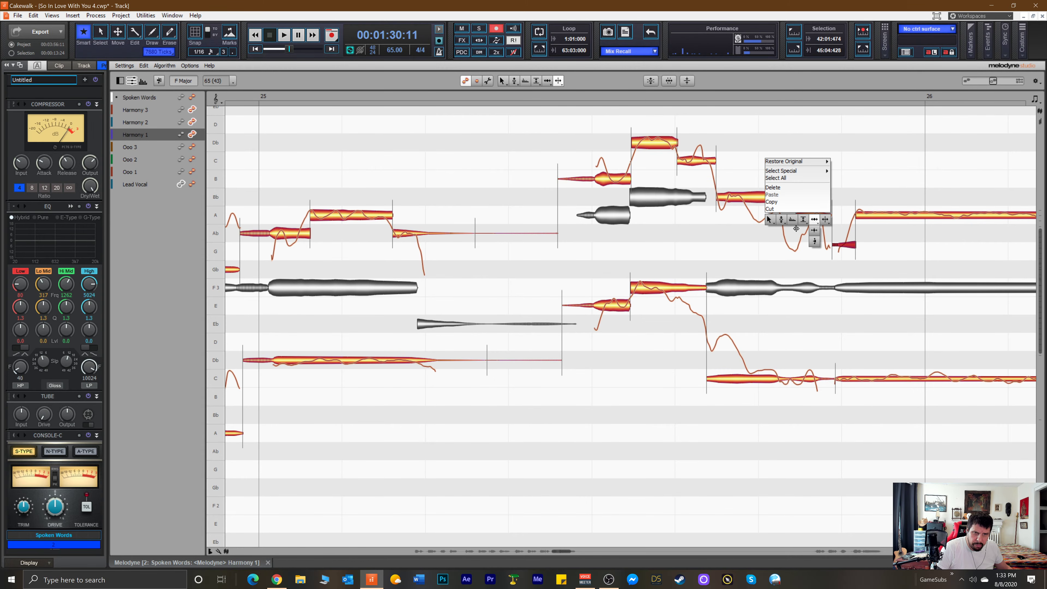
click(781, 219)
click(861, 214)
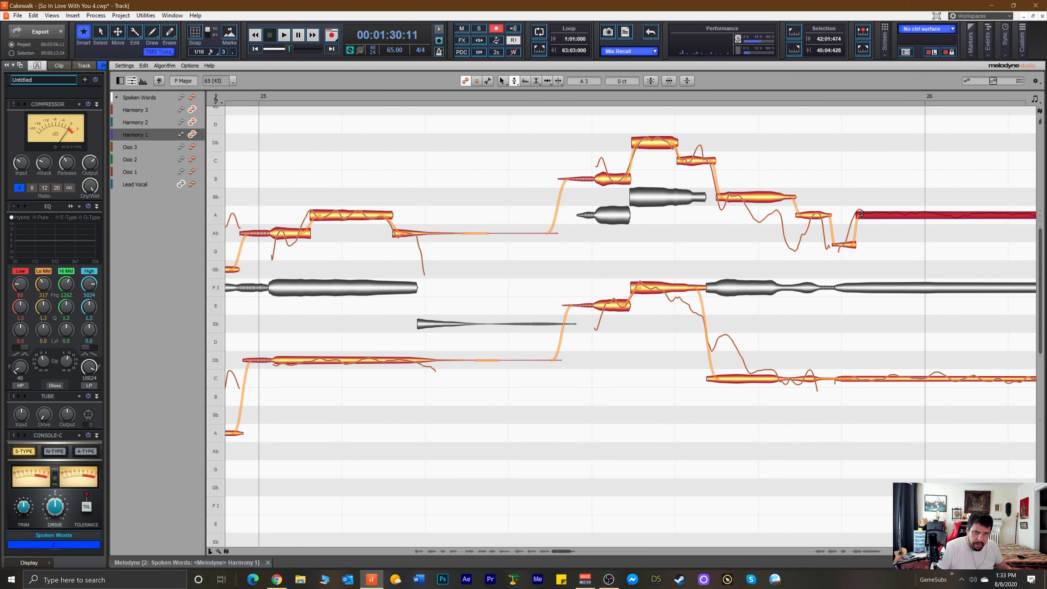
right_click(878, 215)
click(872, 218)
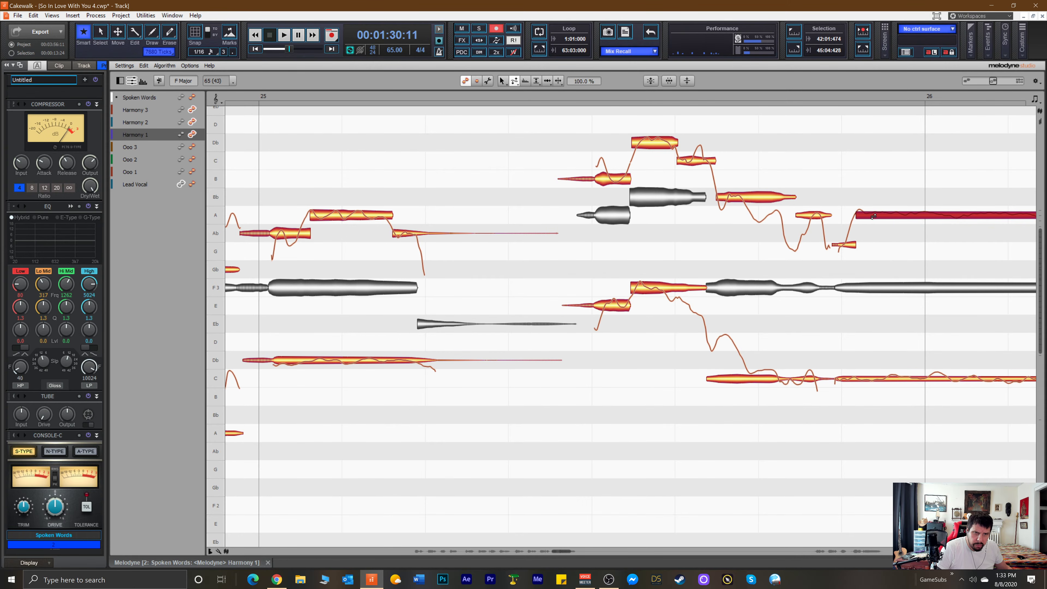
drag(876, 217, 872, 461)
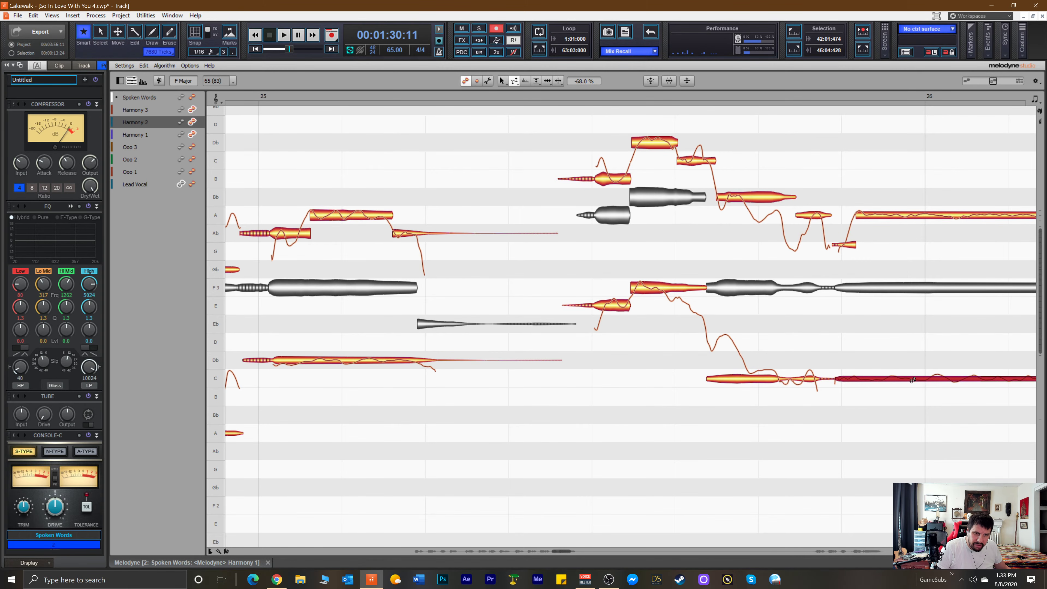
click(540, 165)
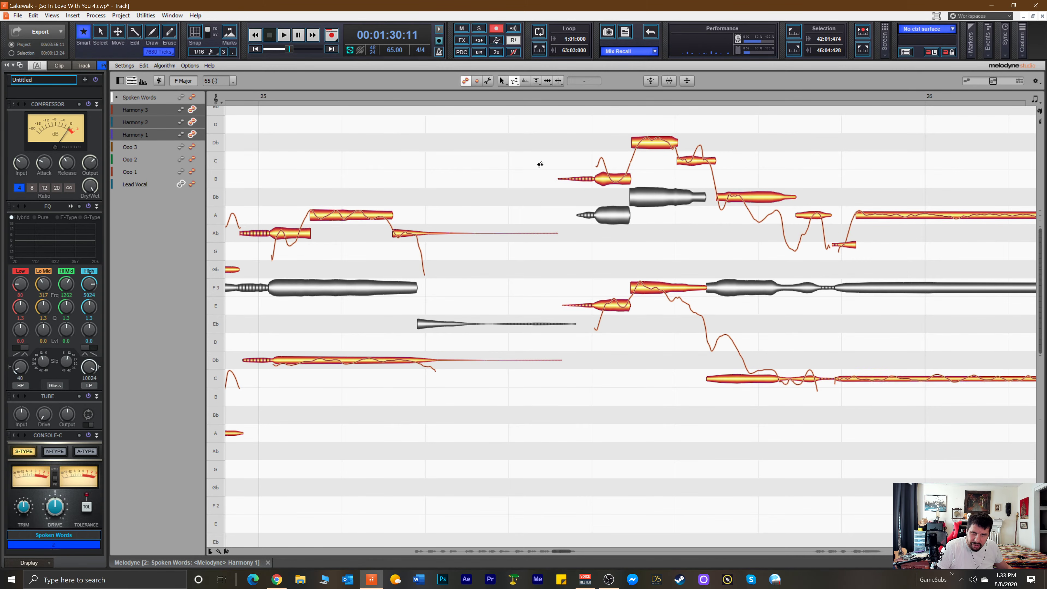
key(ctrl+z)
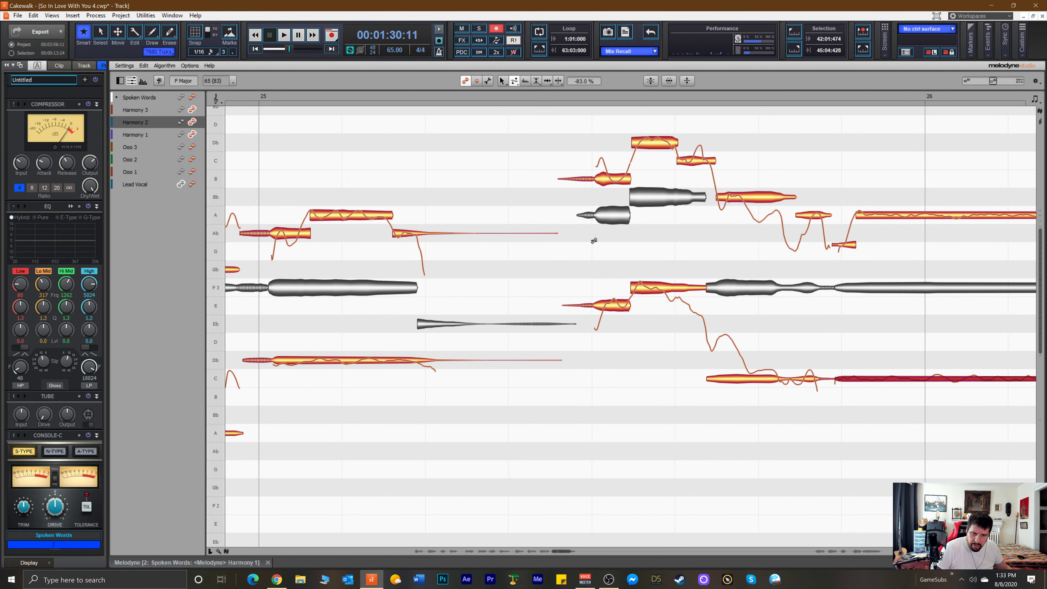
Pull the ending of the long Harmony 2 C note in bar 26 earlier with the Time tool.
drag(565, 553, 576, 557)
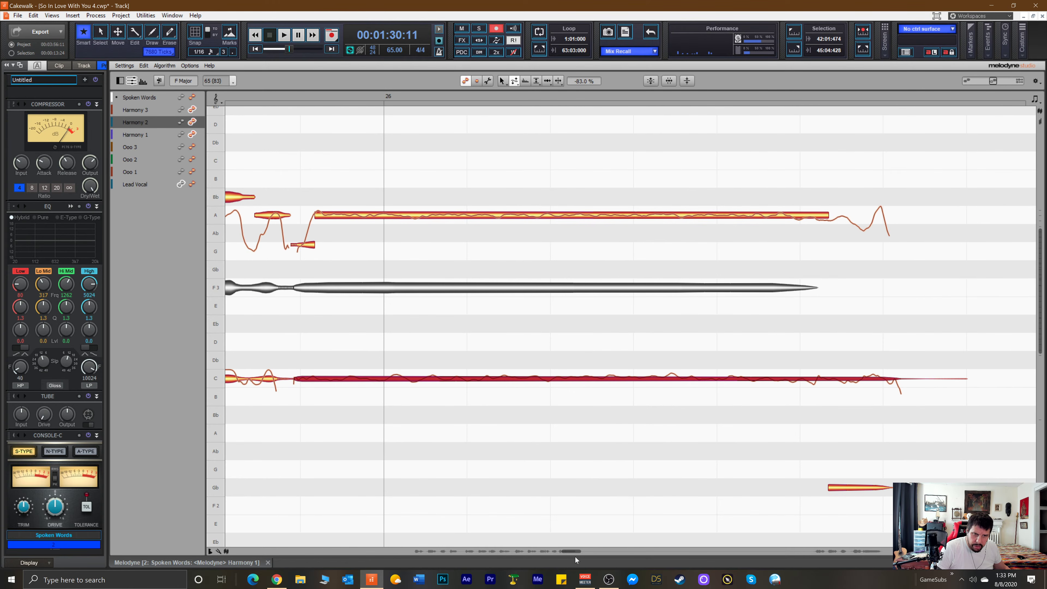
right_click(888, 382)
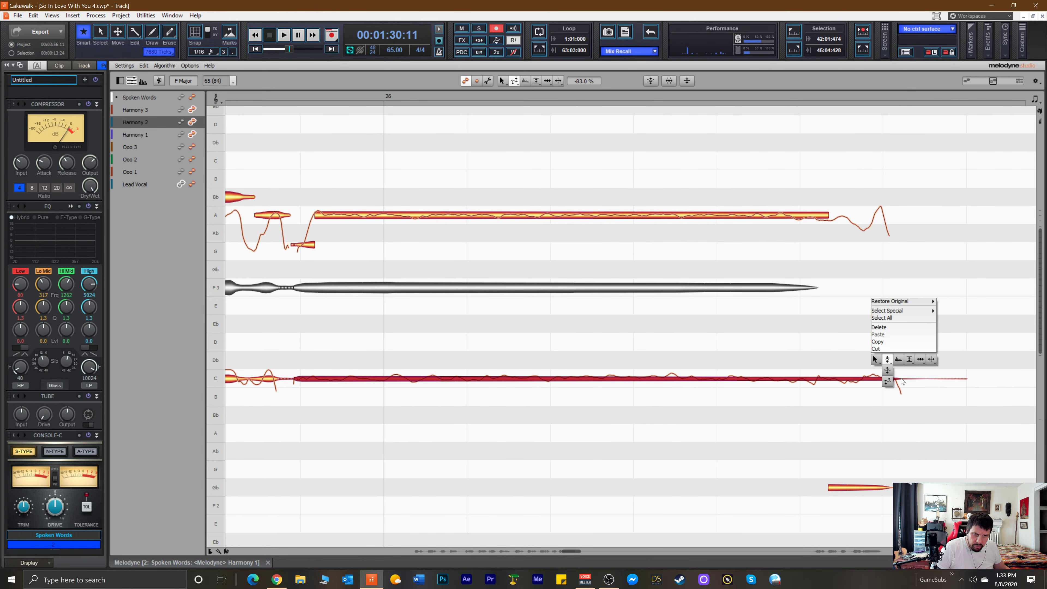
click(931, 360)
drag(926, 378, 842, 383)
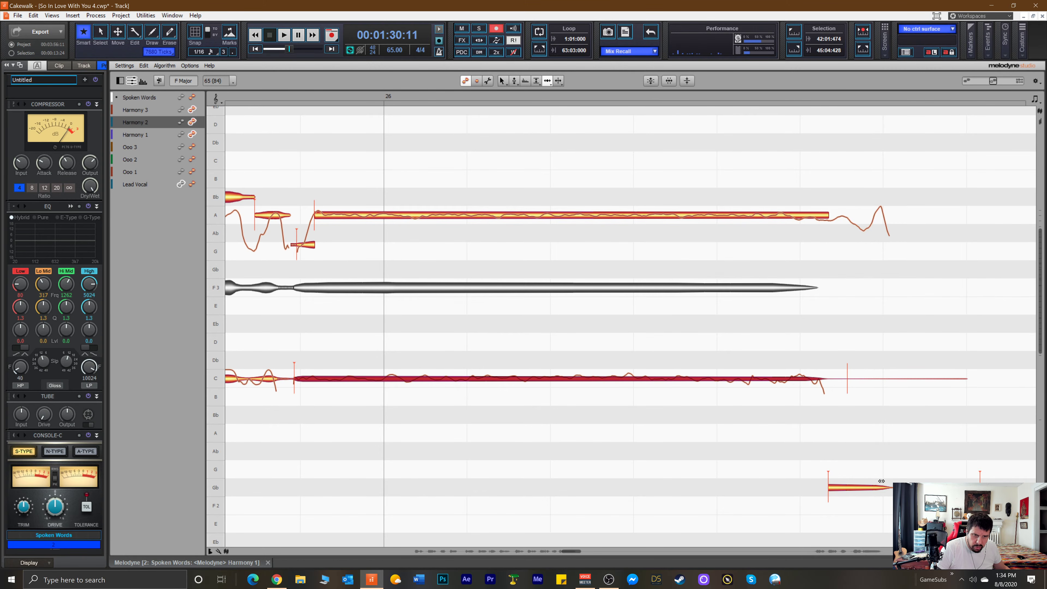
Move the start of the low Harmony 1 Gb note in late bar 26 earlier, shortening the long A note, and deselect it.
drag(881, 477, 833, 496)
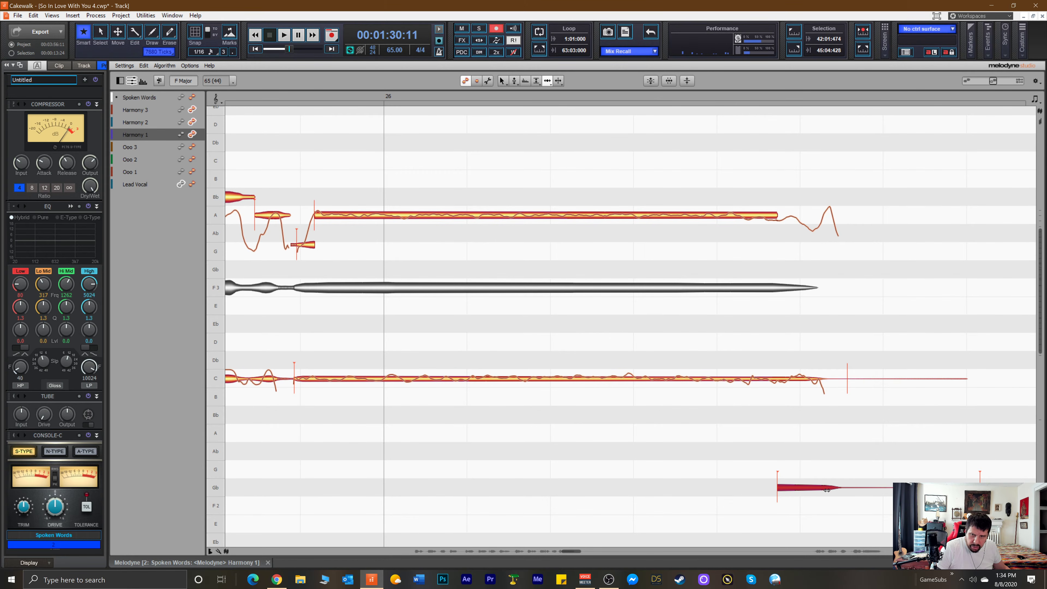
drag(844, 489, 837, 490)
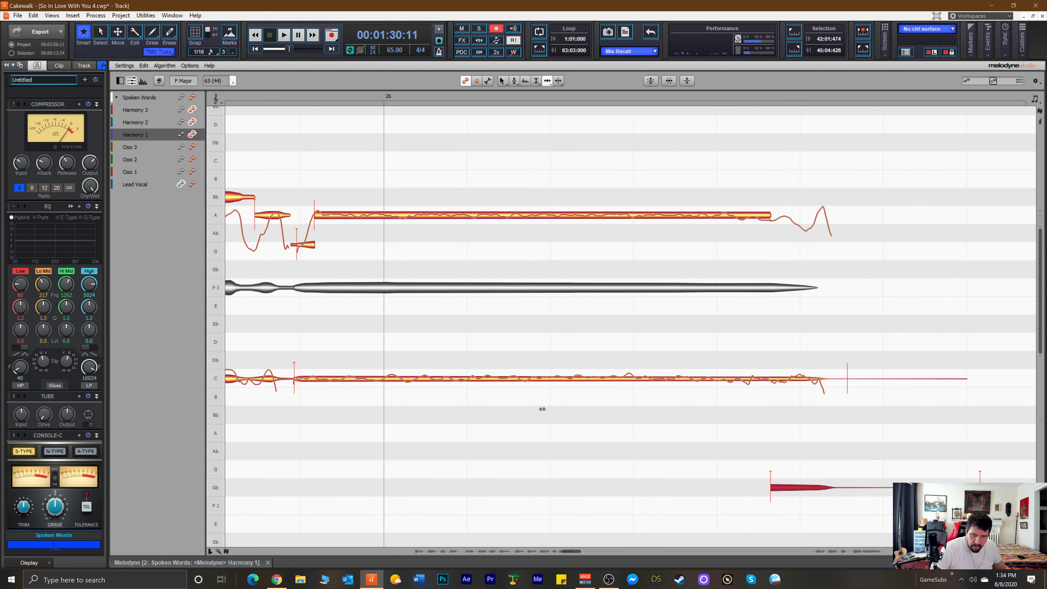
click(276, 94)
click(265, 109)
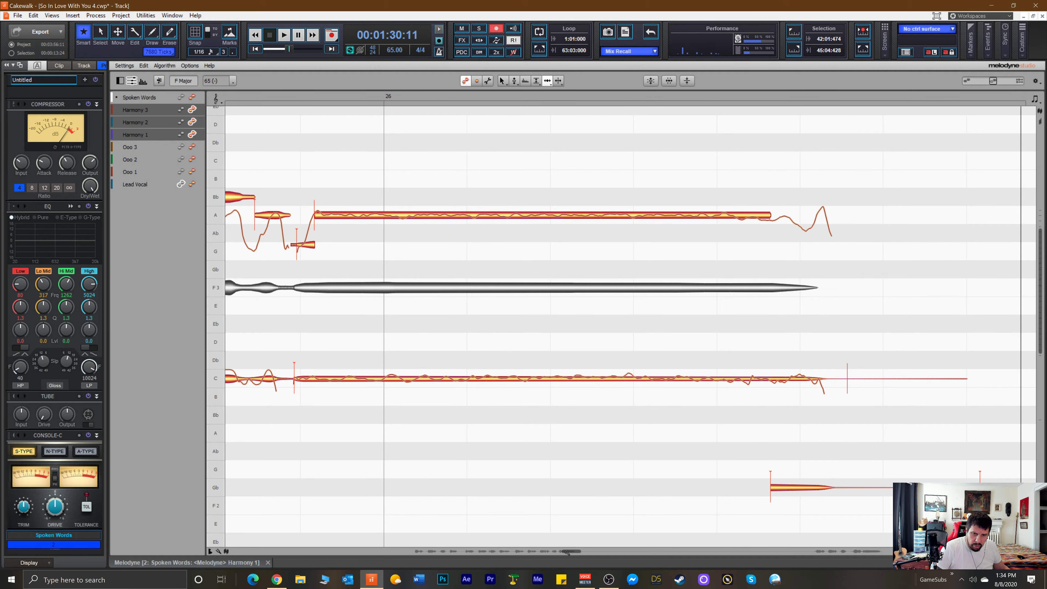
Try deleting the low Harmony 1 Gb notes around bar 27.
drag(571, 551, 582, 569)
drag(608, 442, 701, 507)
key(Delete)
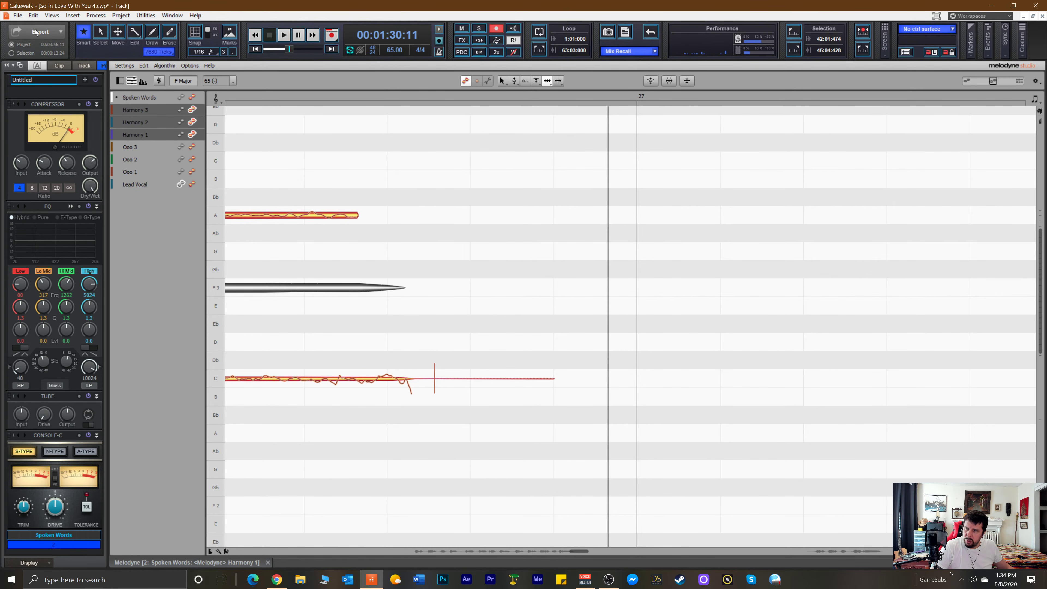
click(144, 67)
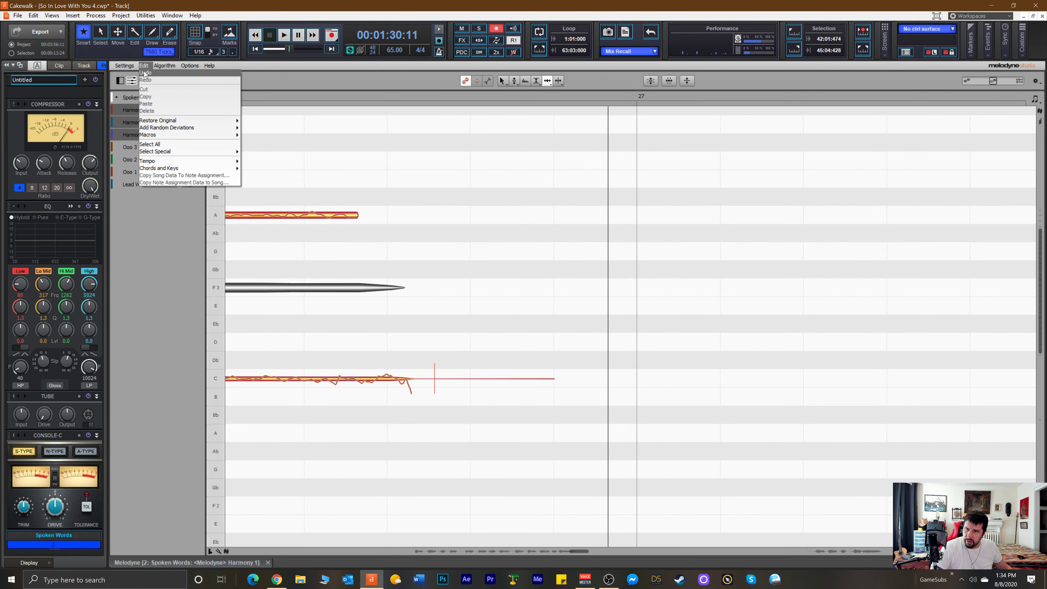
click(144, 73)
Split the low Harmony 1 Gb note before bar 27 where its audible body fades into the thin tail.
right_click(501, 429)
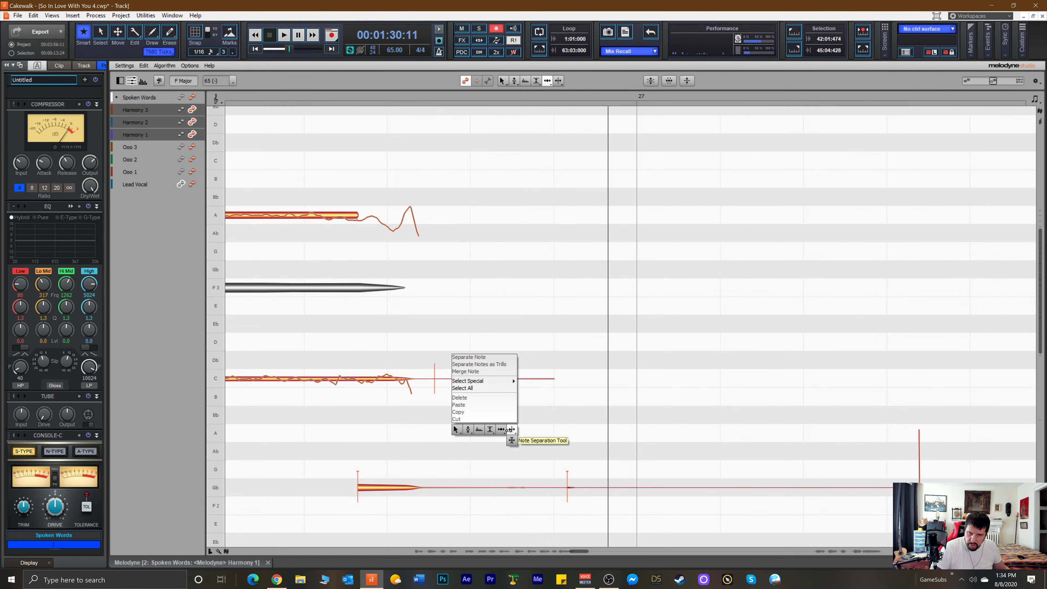
click(491, 429)
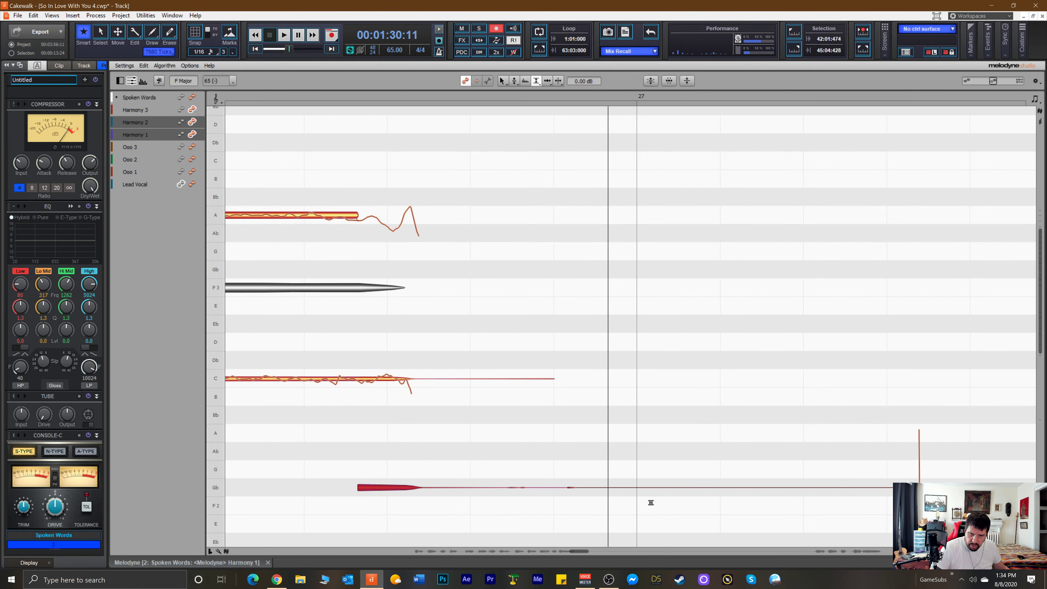
right_click(480, 478)
click(540, 480)
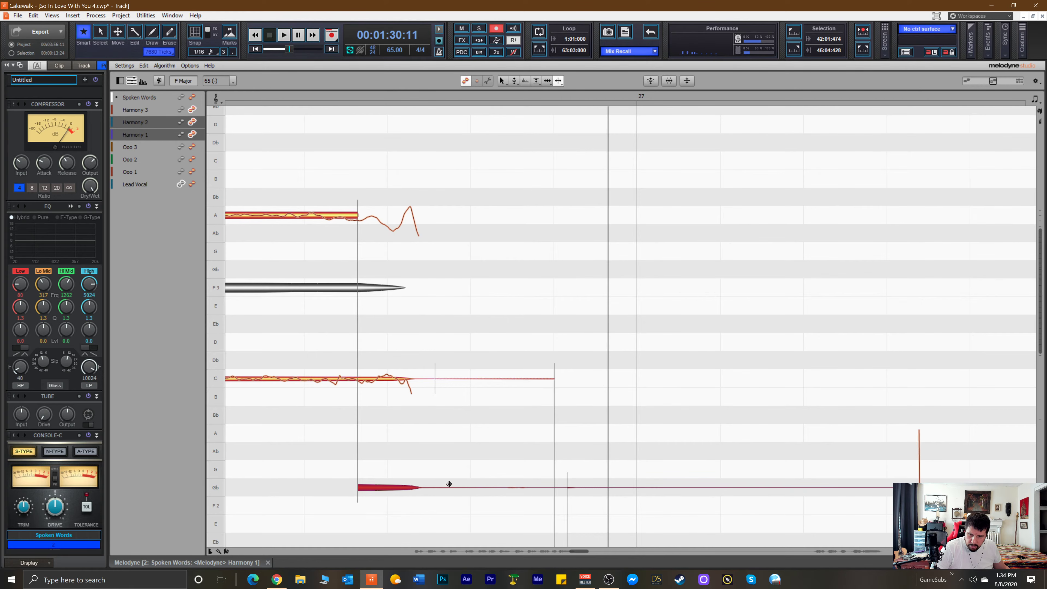
double_click(433, 489)
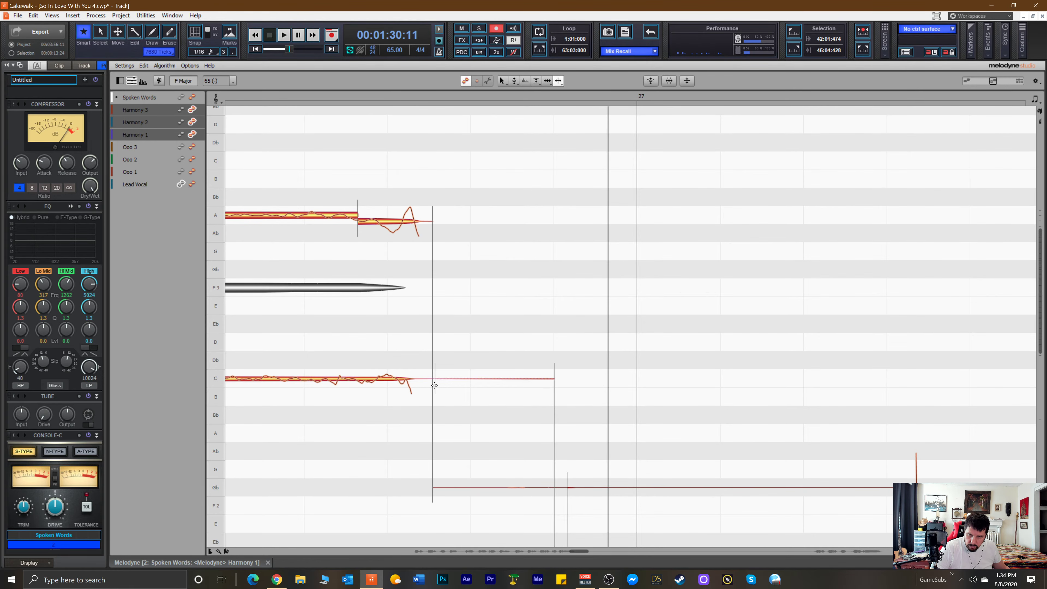
Raise the split-off end of the Harmony 1 phrase to A and delete the remaining thin Gb tail.
right_click(294, 246)
click(318, 260)
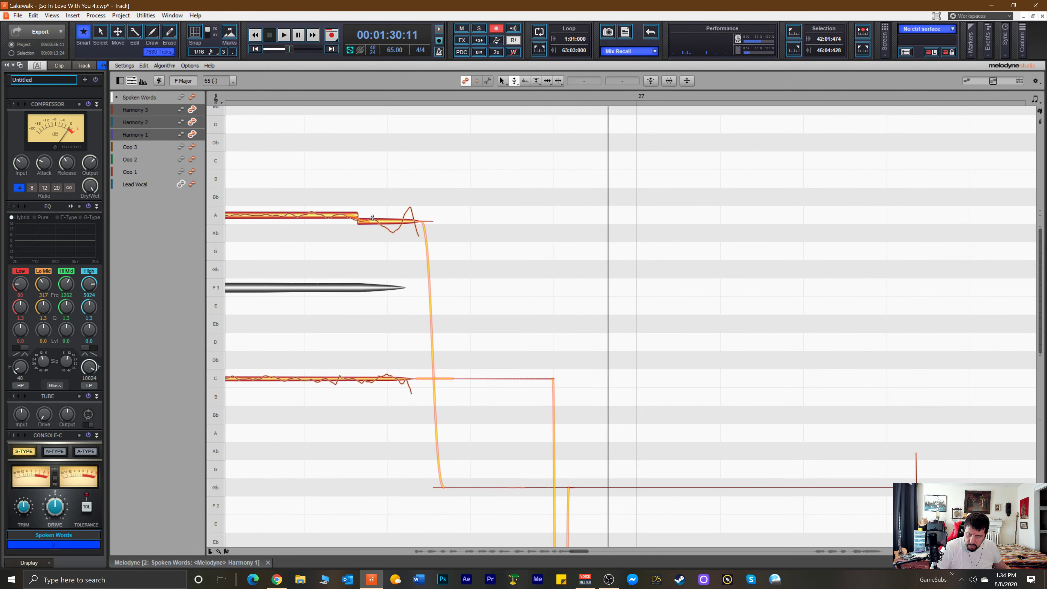
drag(370, 221, 371, 214)
drag(474, 456, 583, 520)
key(Delete)
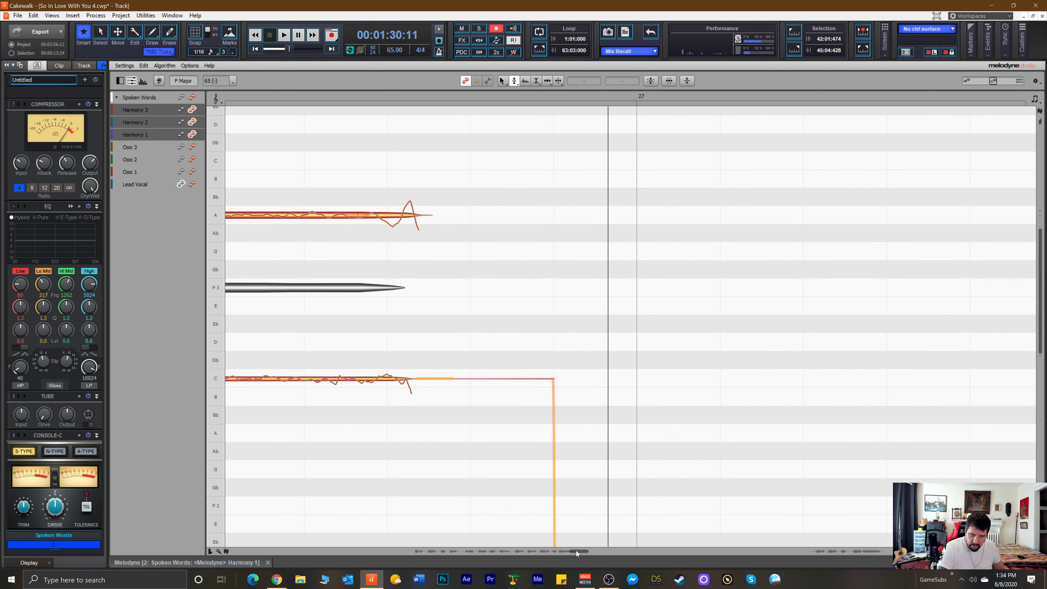
Delete the stray harmony notes in the gap around bar 45.
drag(577, 551, 802, 564)
drag(514, 426, 703, 511)
key(Delete)
drag(677, 304, 718, 355)
key(Delete)
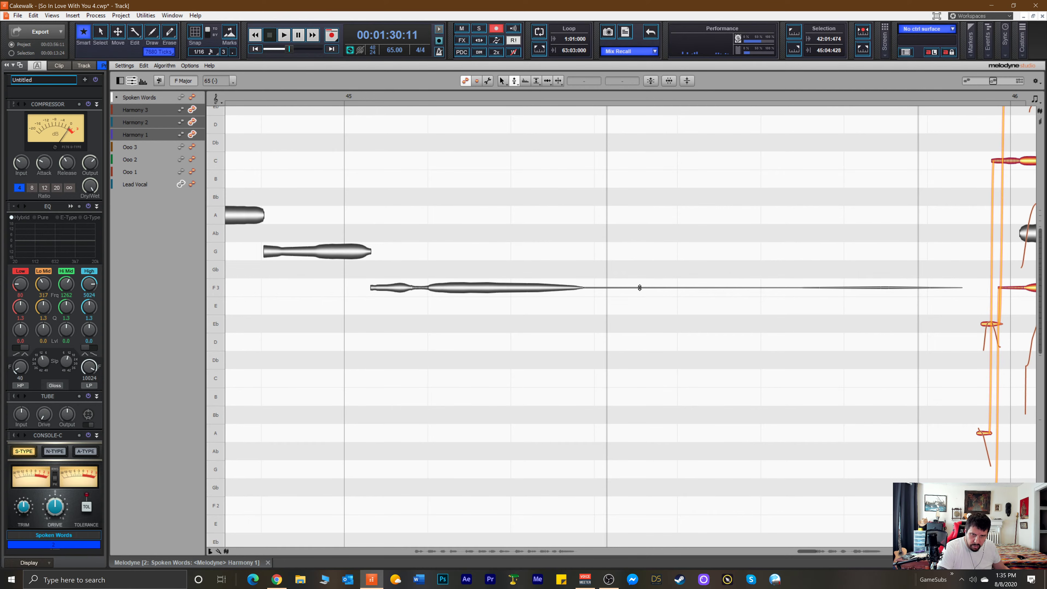
Make the Lead Vocal editable and remove the thin tail after its F 3 note in bar 45.
drag(620, 263, 667, 309)
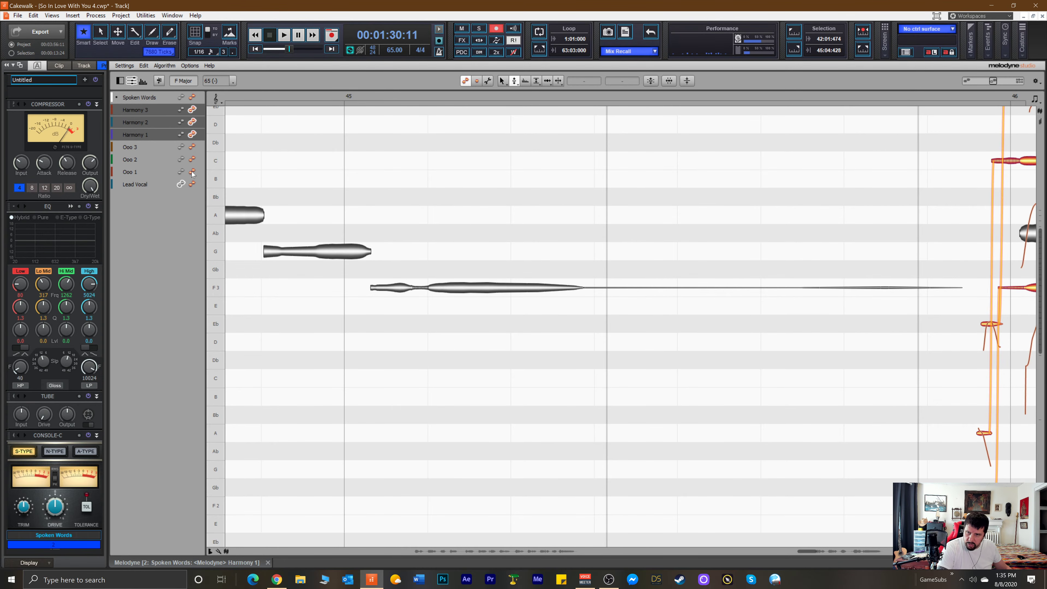
click(192, 183)
drag(669, 220, 776, 334)
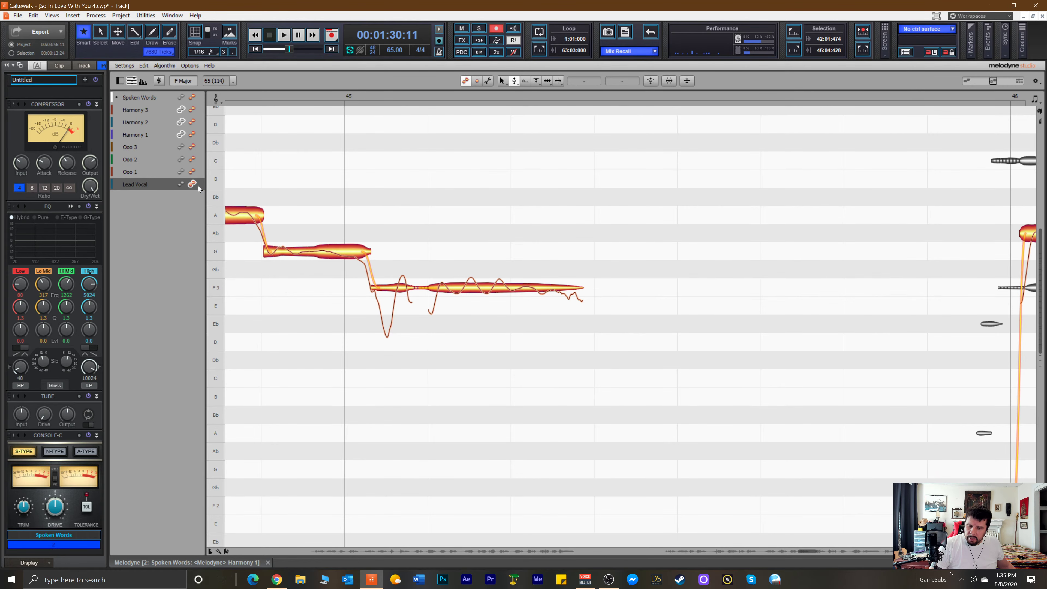
Pause OneDrive syncing for 8 hours and dismiss its status window.
click(984, 583)
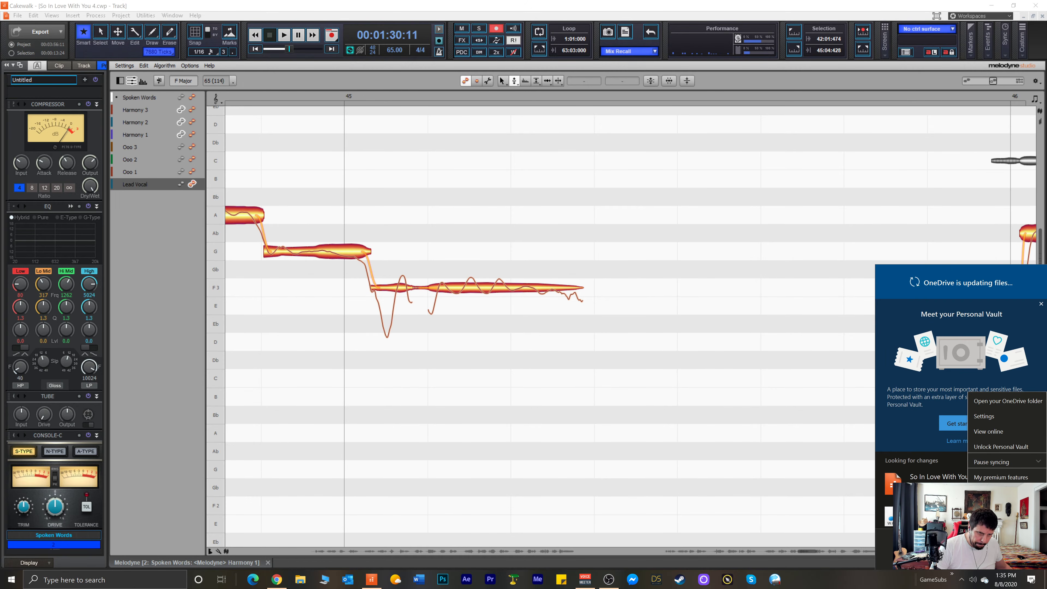
click(985, 580)
click(986, 583)
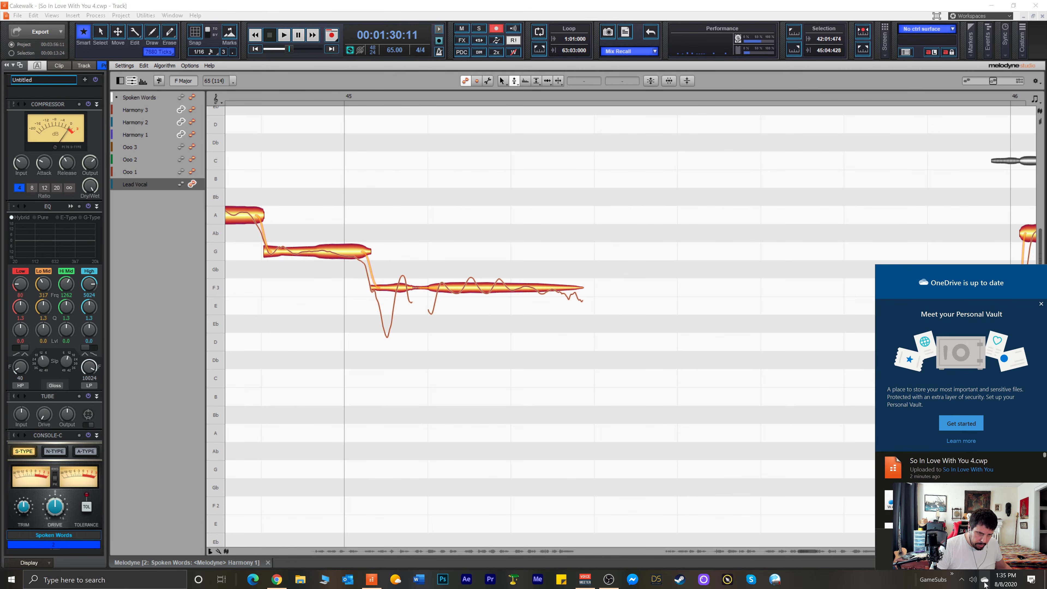
right_click(985, 583)
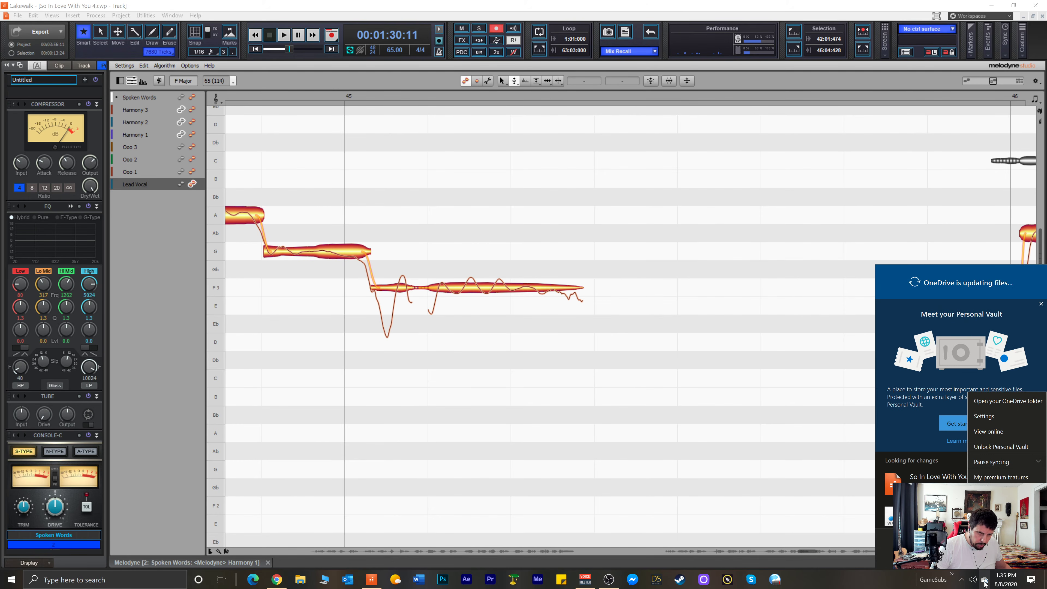
click(988, 460)
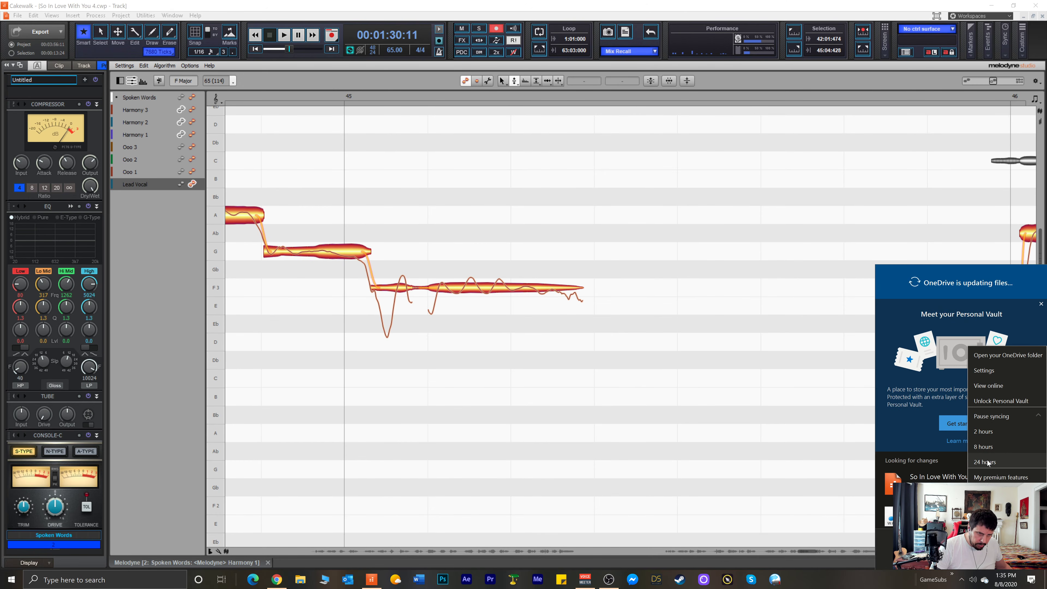
click(979, 447)
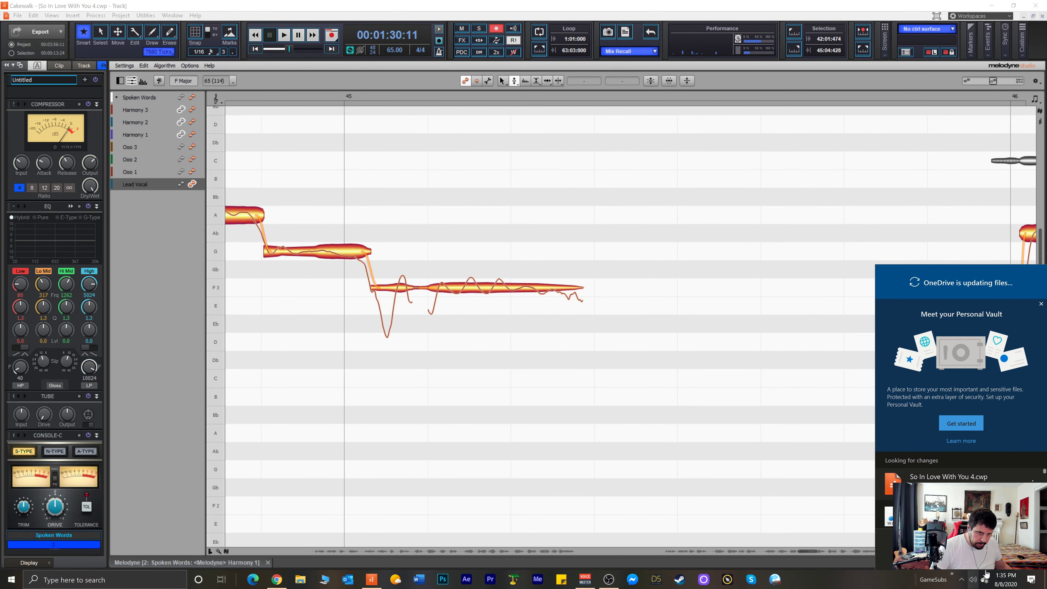
click(901, 581)
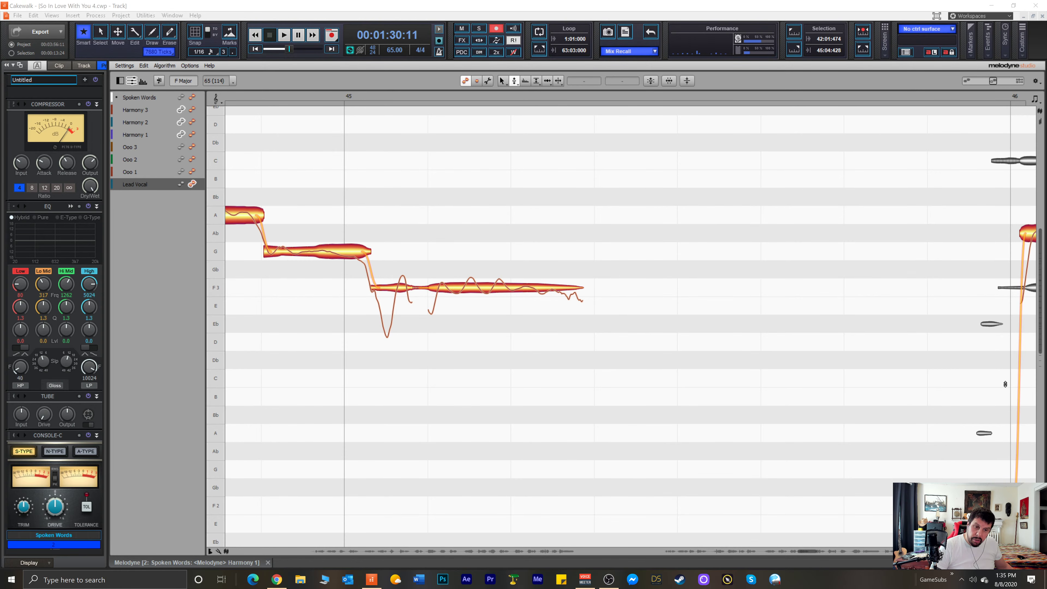
Show the Lead Vocal as reference only, make Harmony 1, 2 and 3 editable, and audition the entry at bar 46.
drag(809, 551, 814, 552)
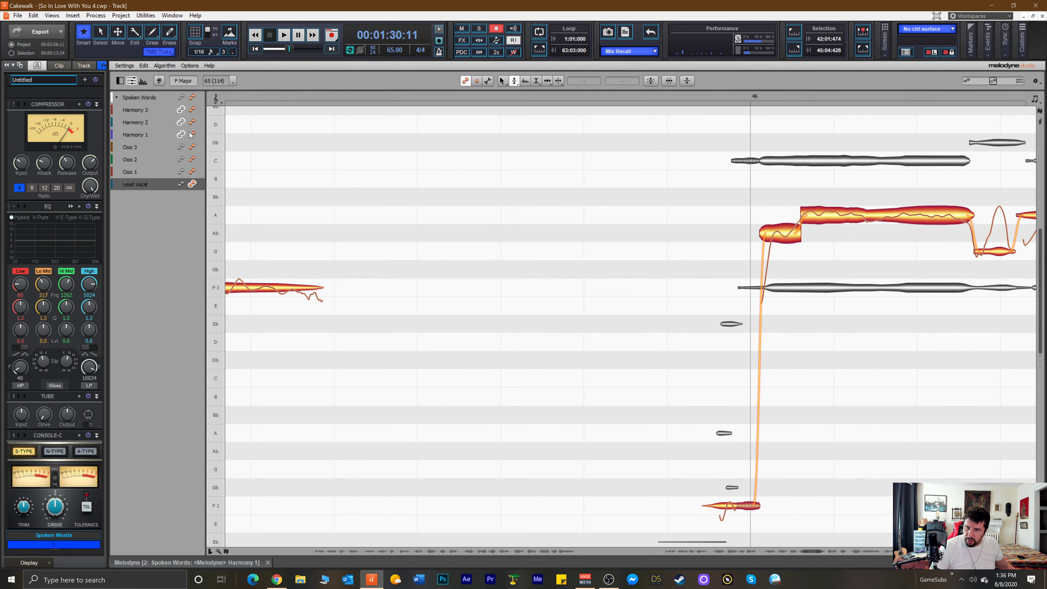
click(181, 184)
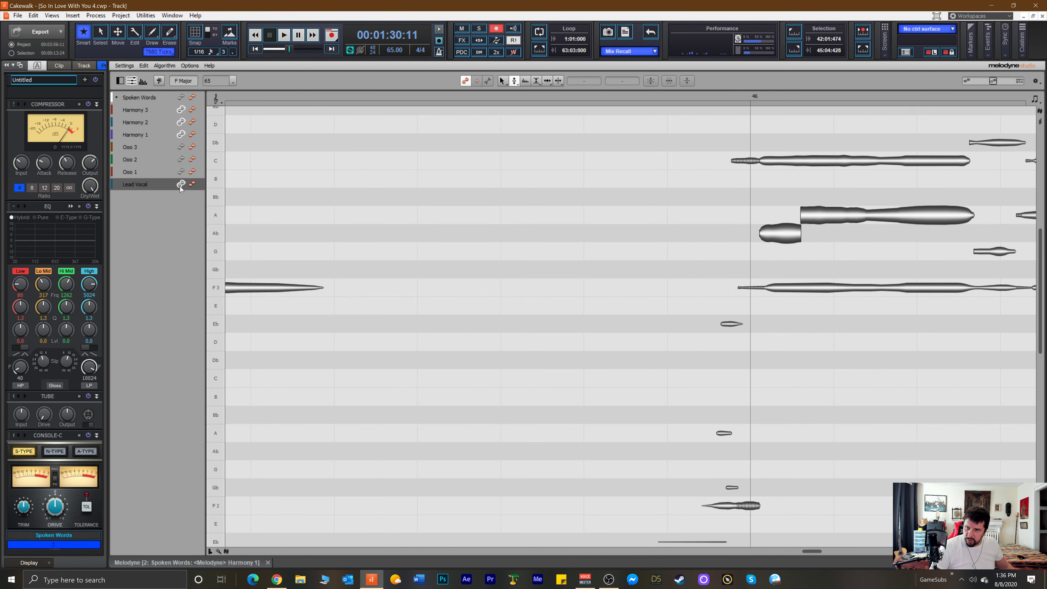
click(193, 134)
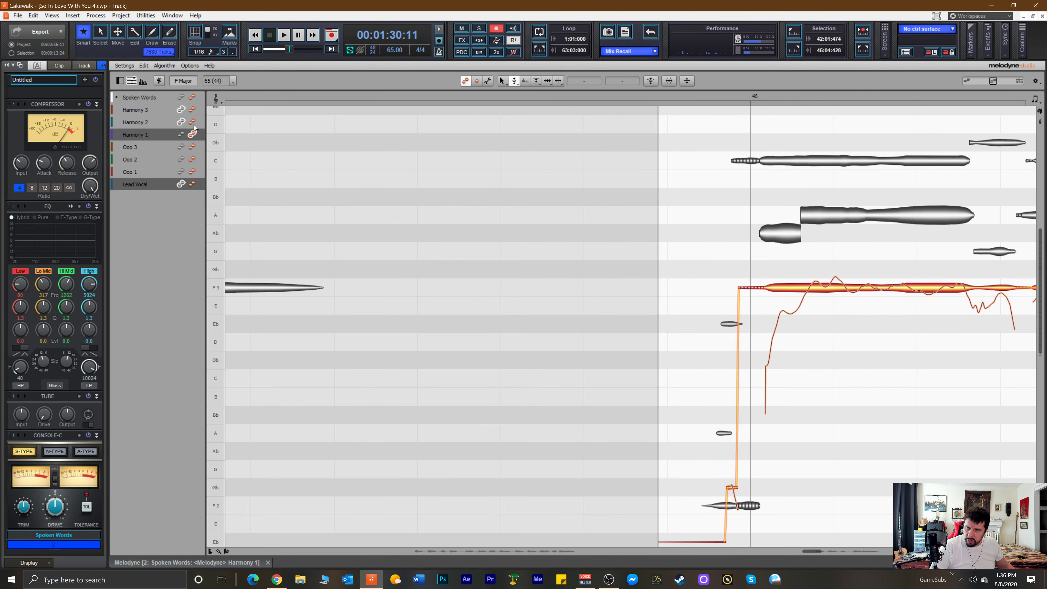
click(192, 122)
click(192, 109)
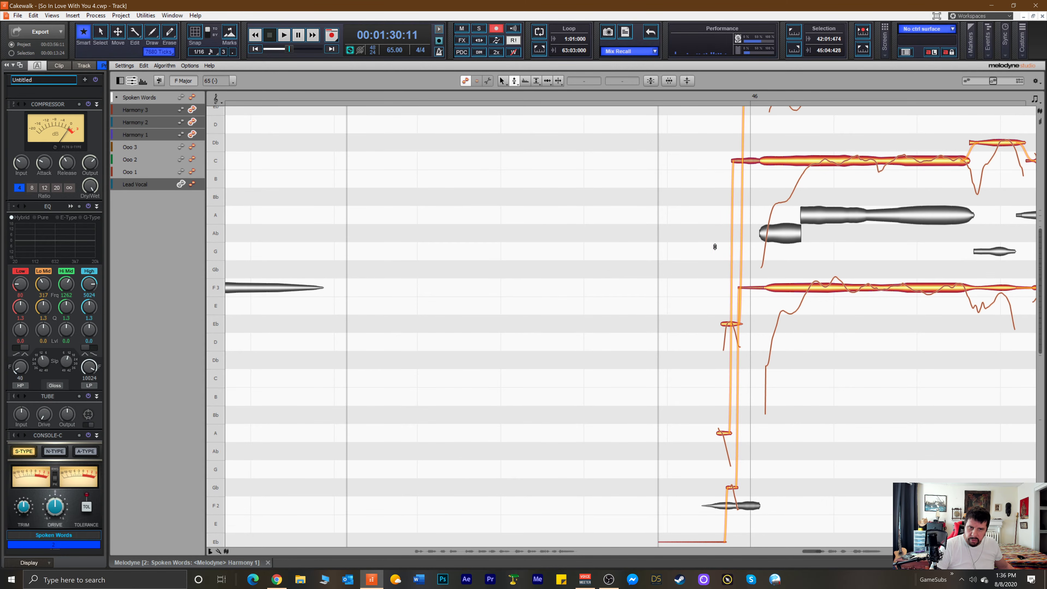
click(693, 92)
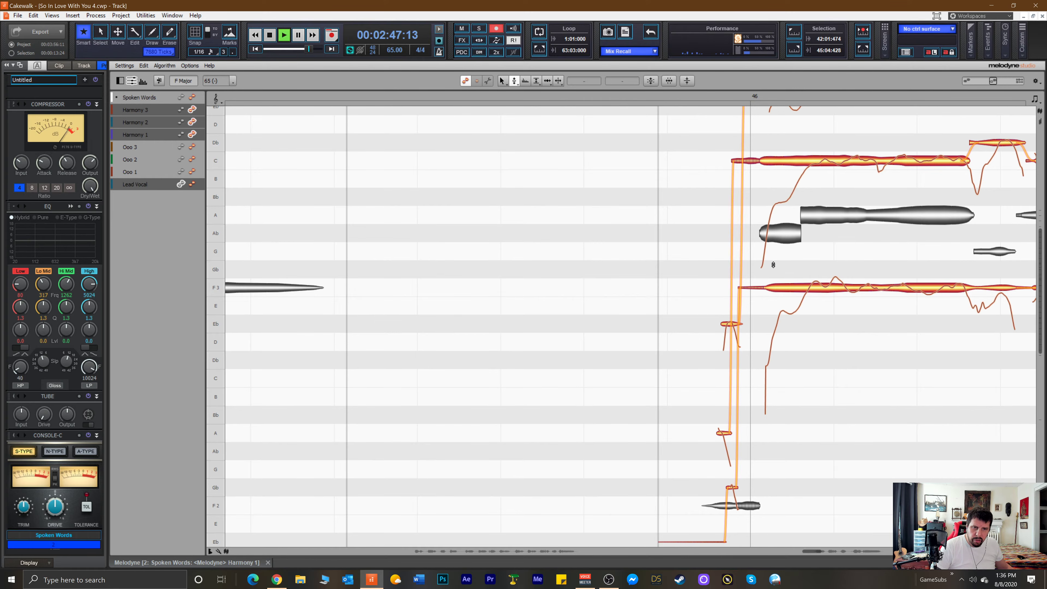
key(space)
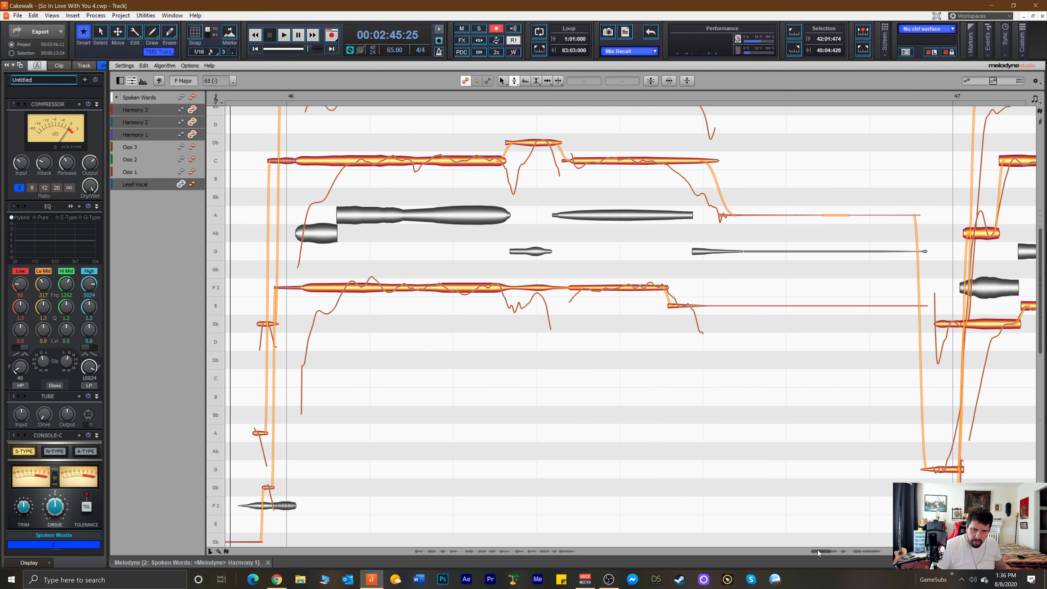
Split the first long note of Harmony 2, Harmony 3 and Harmony 1 after bar 46, near where the Lead Vocal moves from Ab to A.
drag(818, 552, 811, 555)
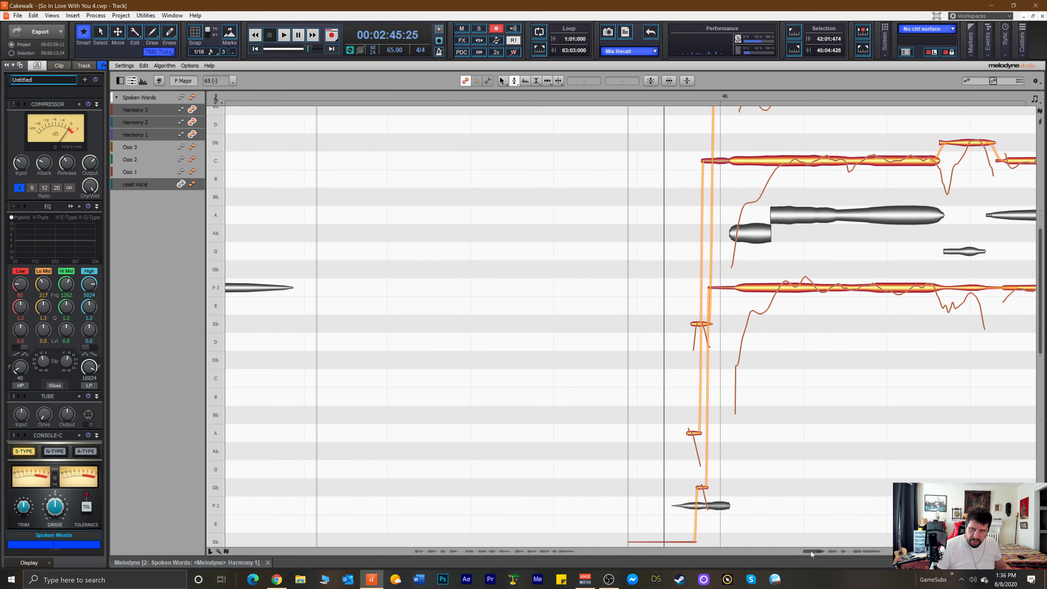
scroll(696, 416, up, 2)
scroll(690, 415, up, 3)
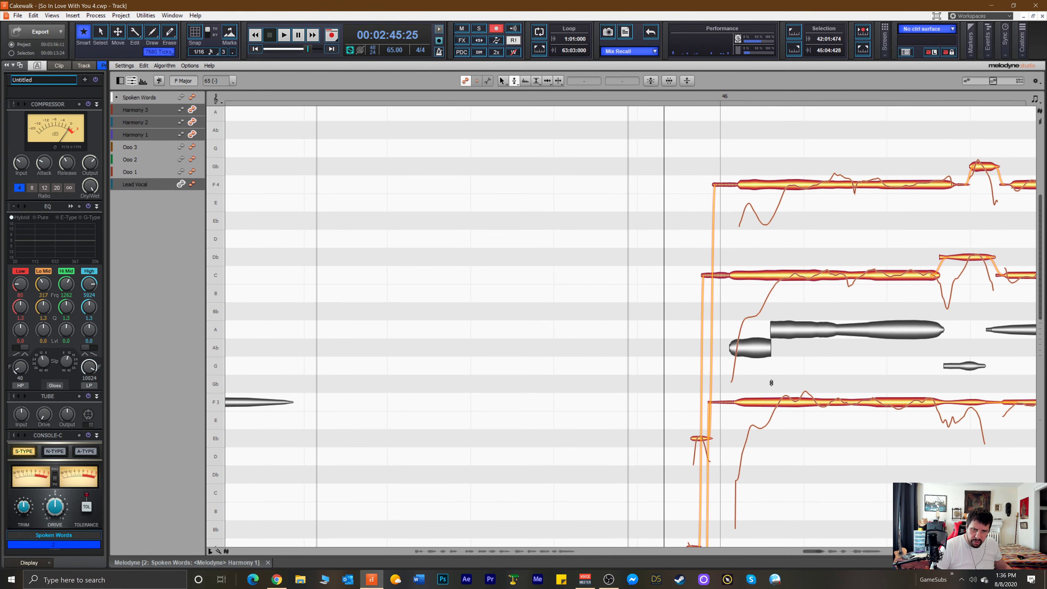
right_click(769, 385)
click(793, 379)
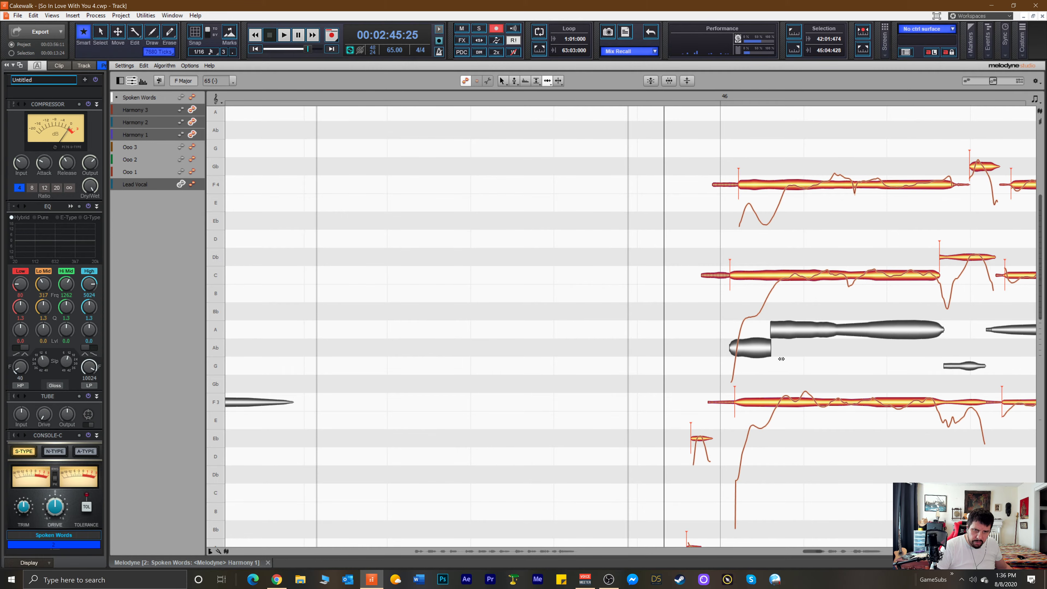
right_click(765, 275)
click(775, 275)
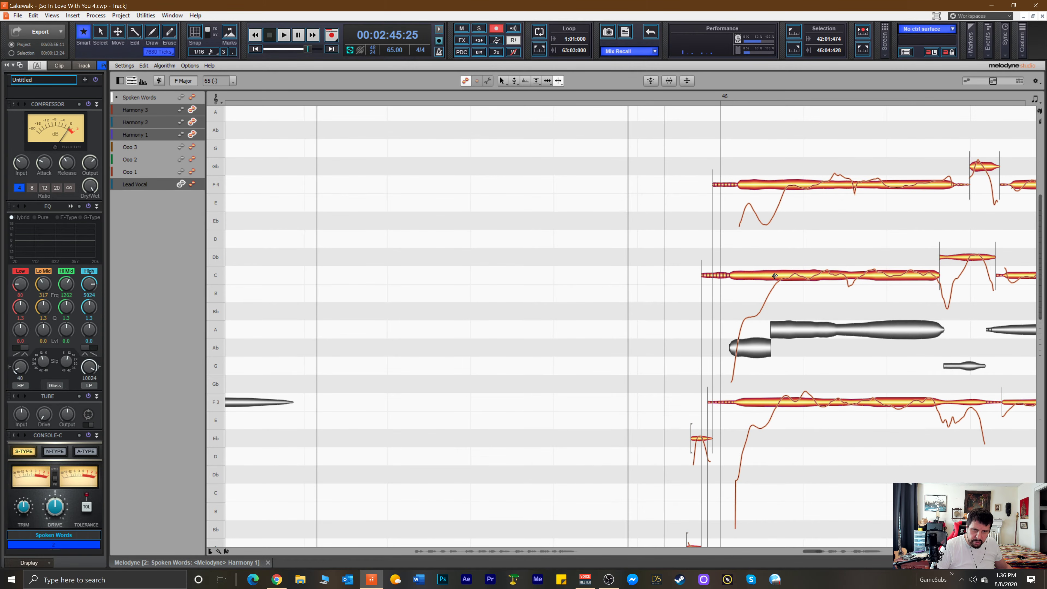
double_click(775, 276)
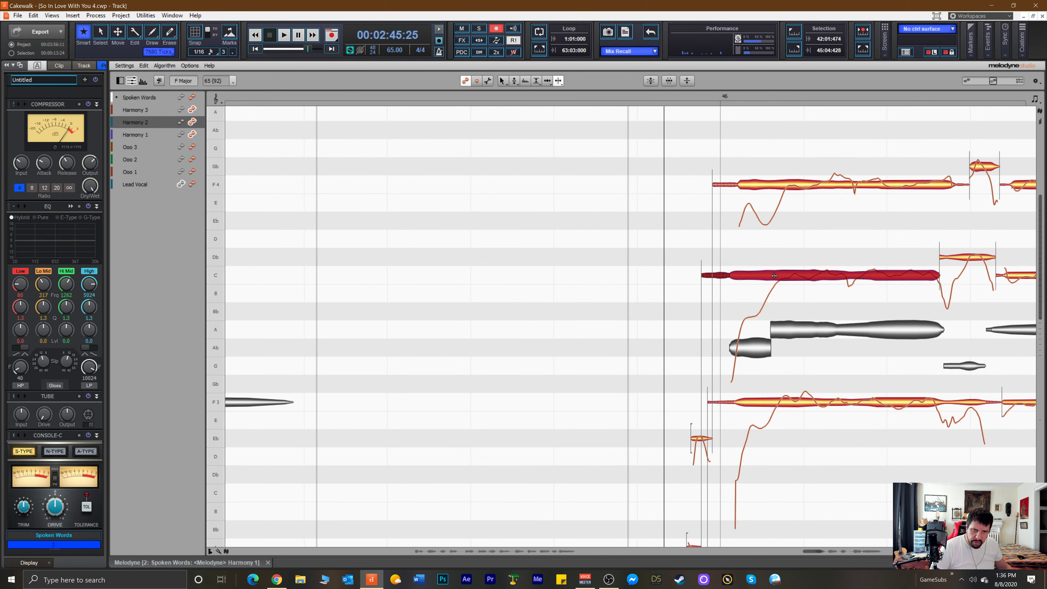
click(782, 187)
double_click(779, 183)
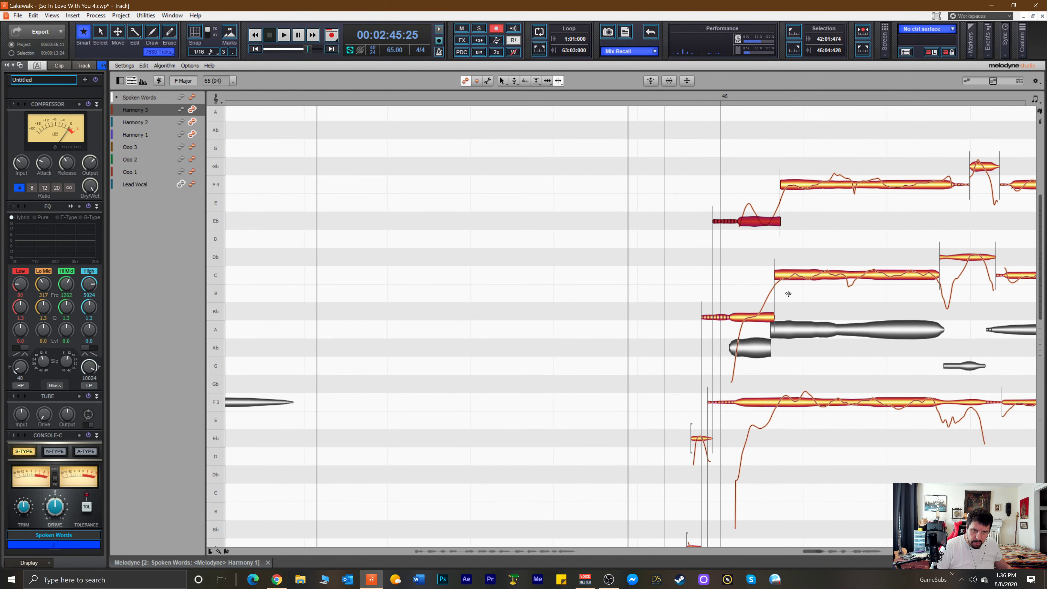
click(777, 403)
double_click(777, 404)
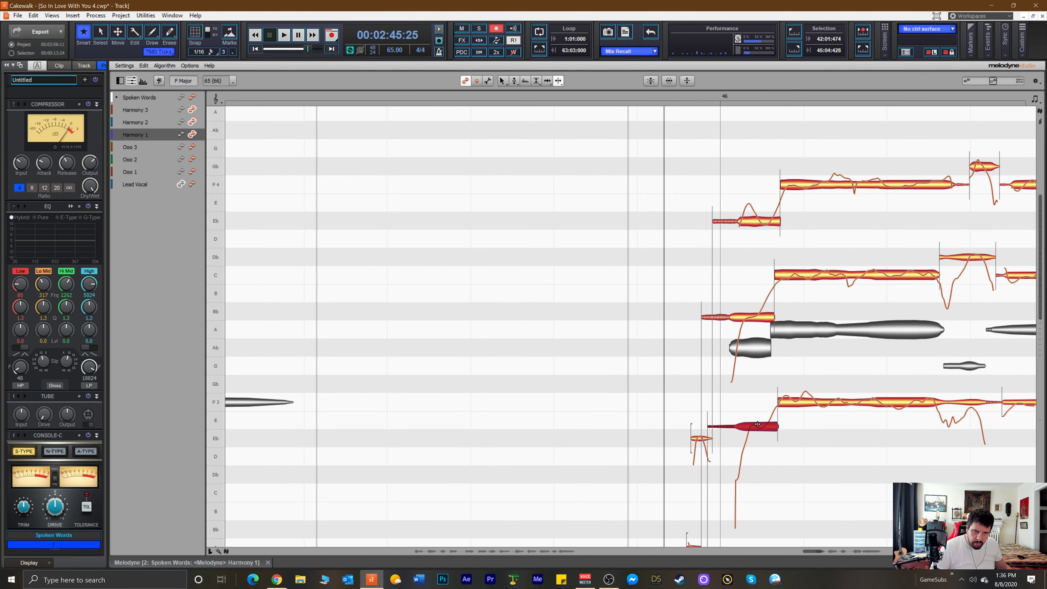
Start the long Harmony 2 C and Harmony 1 F notes slightly earlier to match the Lead Vocal's long A after bar 46.
right_click(742, 428)
click(738, 429)
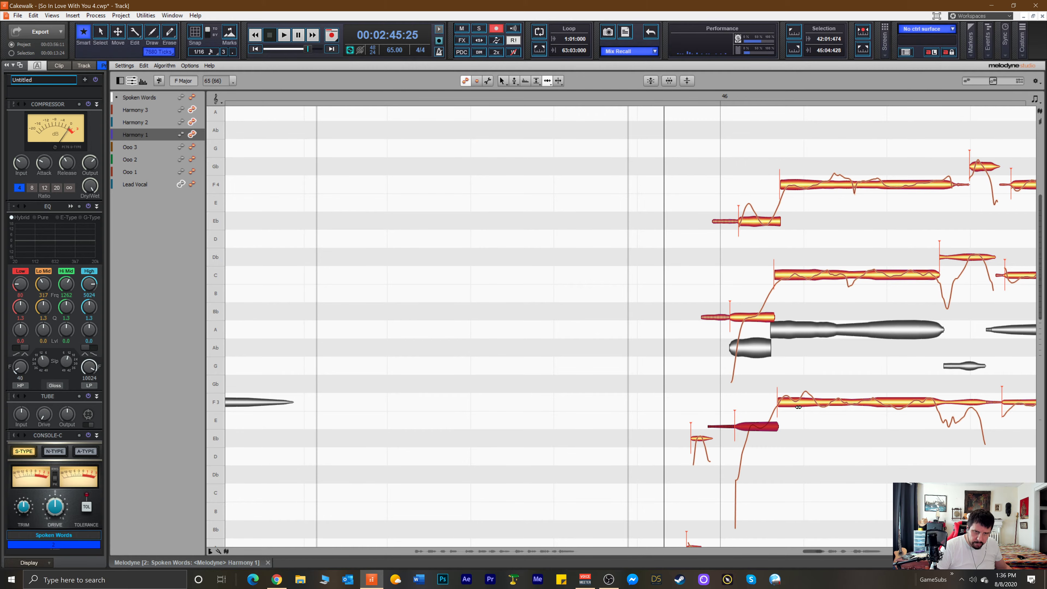
drag(792, 277, 787, 280)
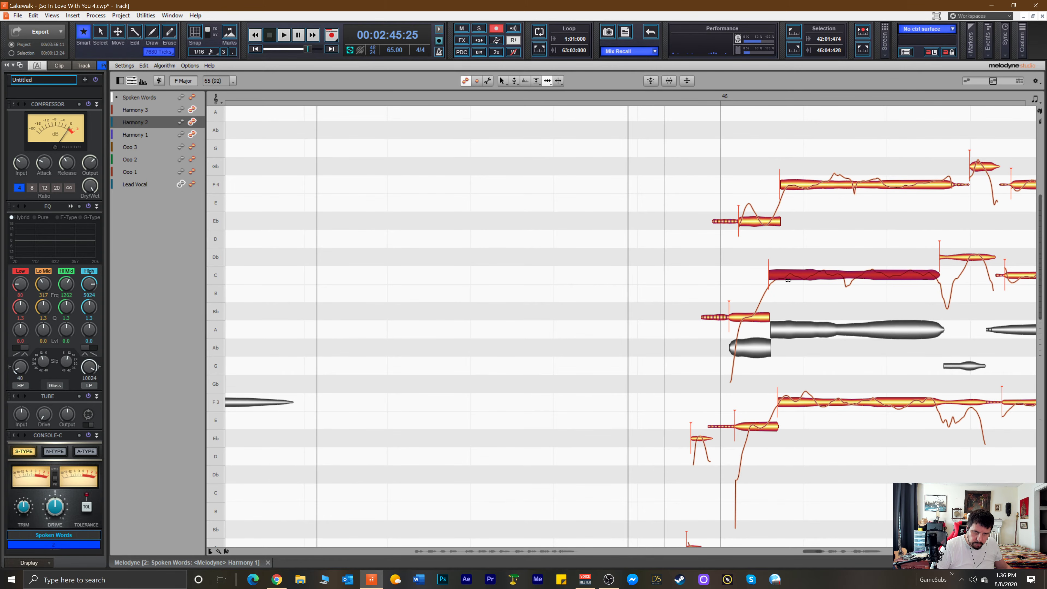
drag(788, 405, 783, 408)
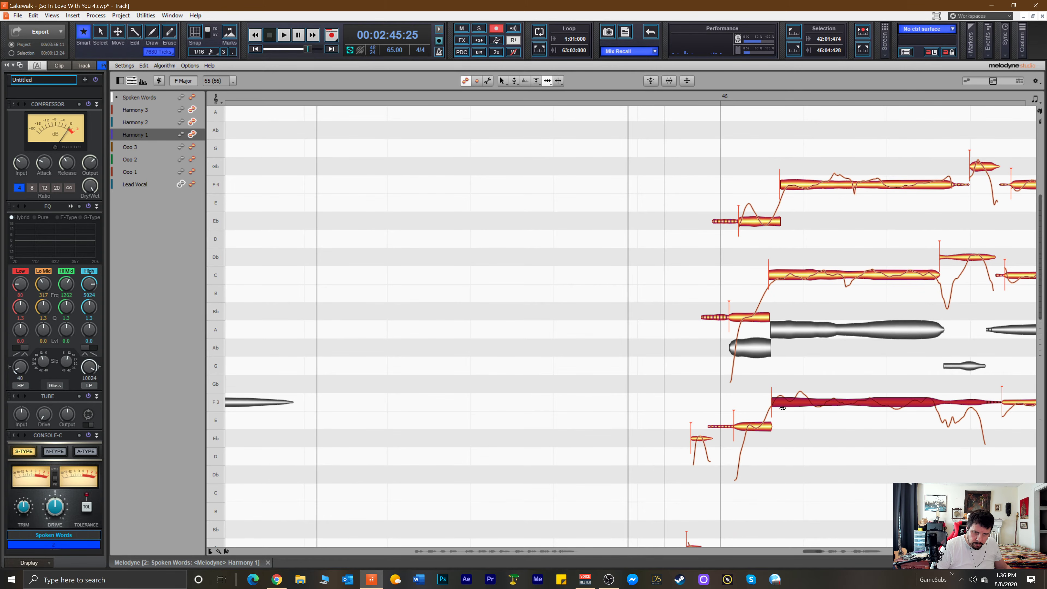
Start the short low A of Harmony 2 and low Gb of Harmony 1 slightly earlier before bar 46.
scroll(696, 397, down, 8)
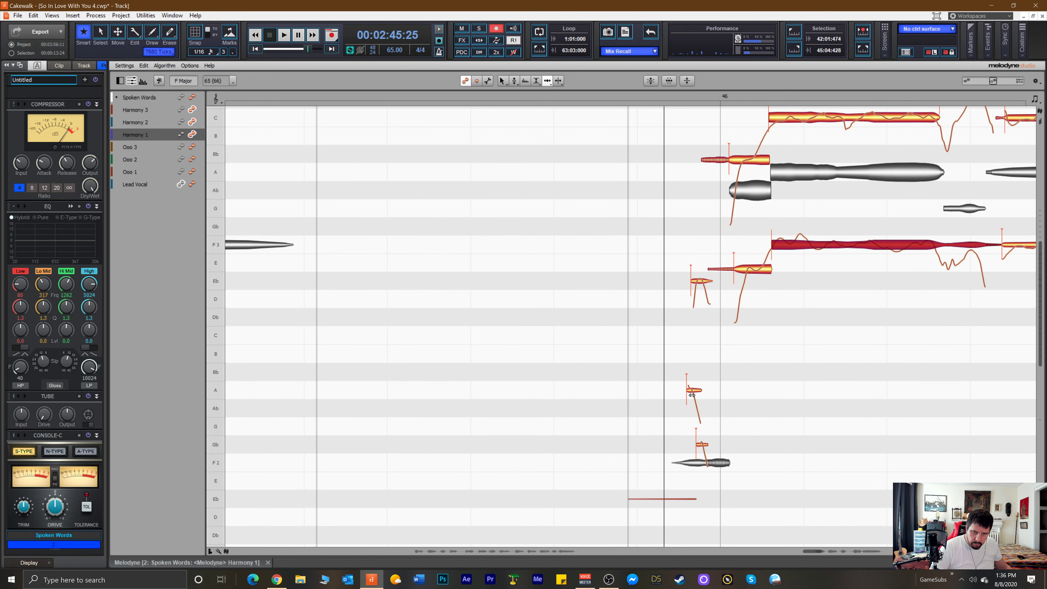
drag(692, 396, 690, 396)
drag(701, 444, 692, 447)
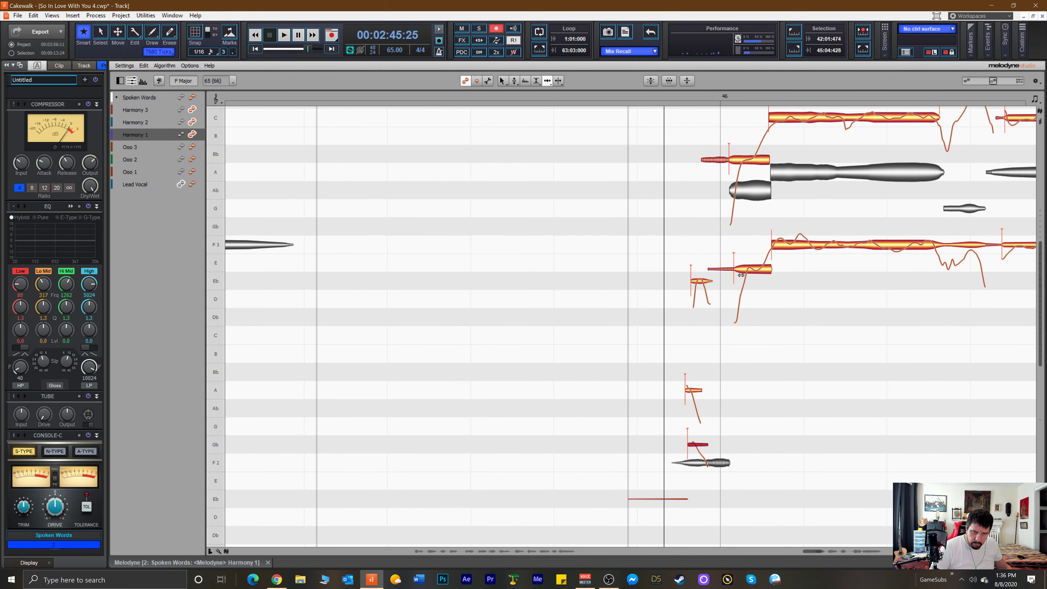
Move the opening Harmony 1 and Harmony 3 notes at bar 46 earlier toward the Lead Vocal's Ab onset.
drag(746, 269, 743, 248)
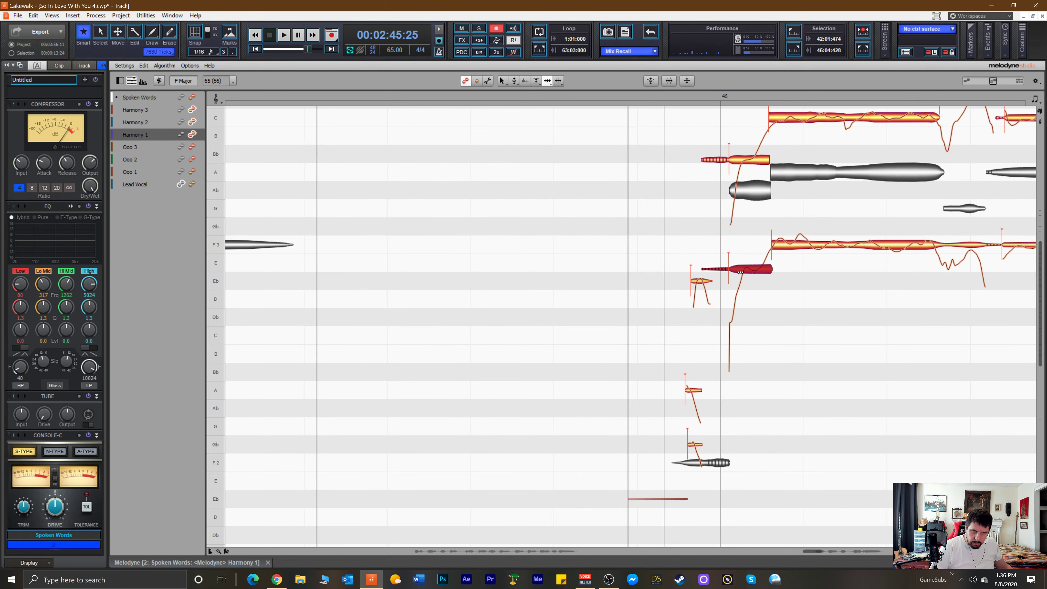
click(742, 160)
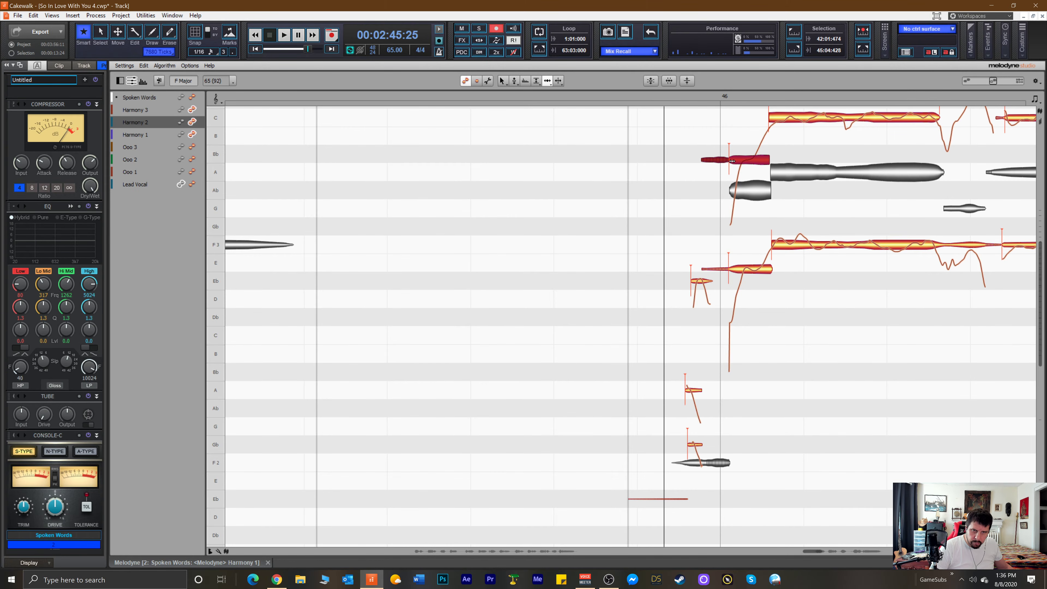
scroll(735, 194, up, 3)
drag(741, 152, 738, 151)
key(space)
key(space)
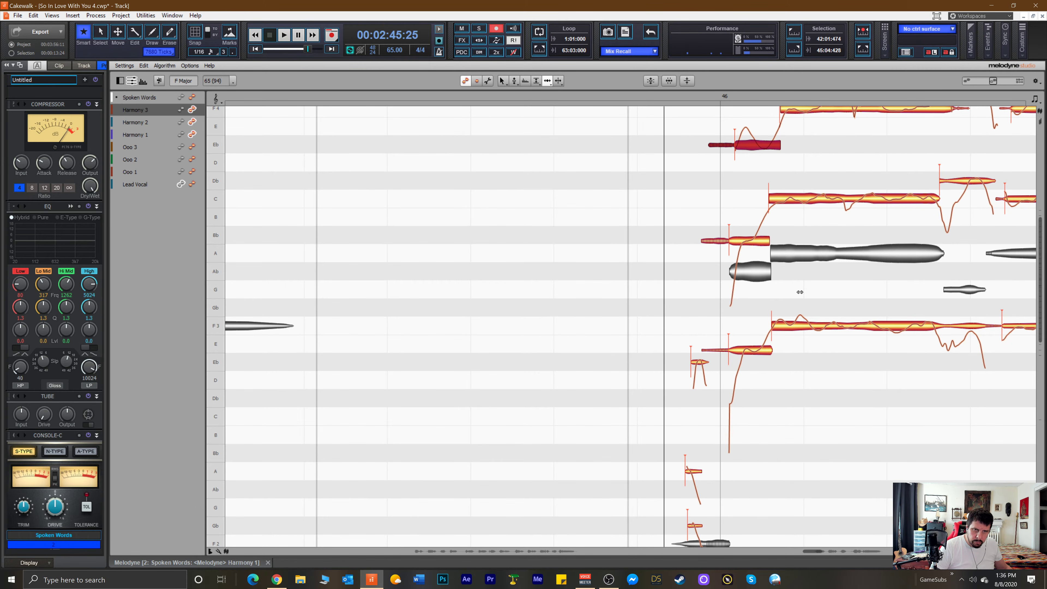
Pull the Harmony 2 C and Harmony 1 F notes that follow the Lead Vocal's short G earlier toward its next A.
scroll(801, 303, up, 1)
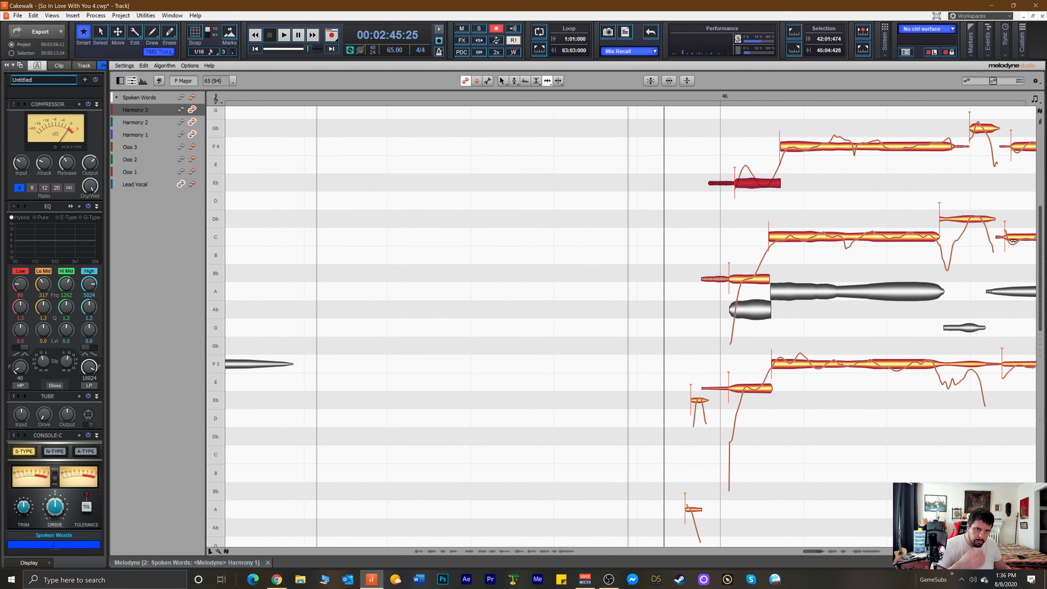
drag(1009, 244, 1006, 240)
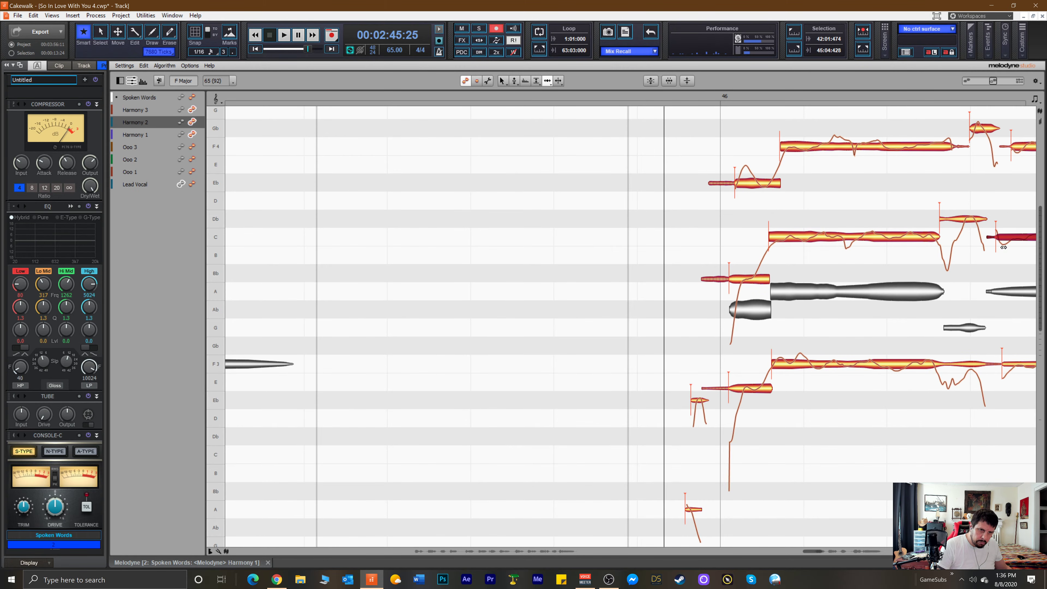
drag(1008, 355, 1003, 366)
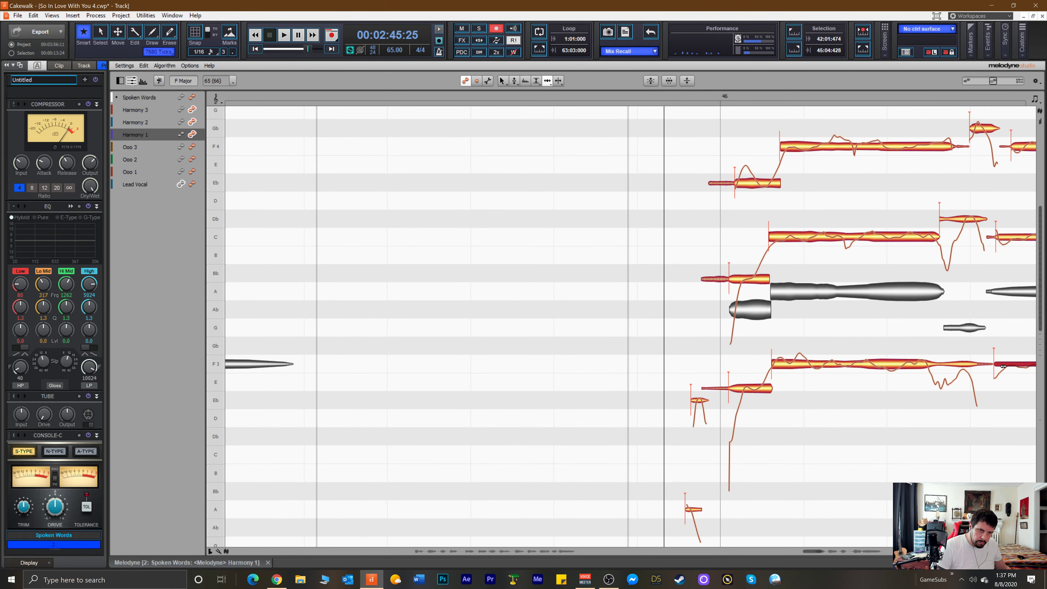
Split the thin end off the long Harmony 1 F note in bar 46 and align its start with the Lead Vocal's short G.
right_click(943, 364)
click(944, 362)
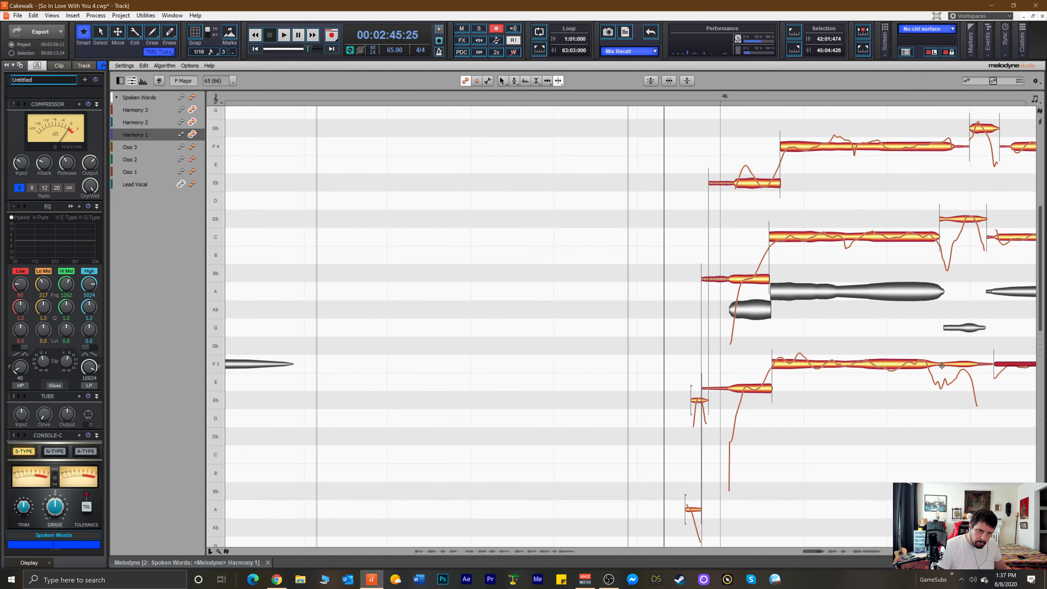
double_click(942, 366)
right_click(944, 369)
click(948, 384)
drag(949, 383, 954, 384)
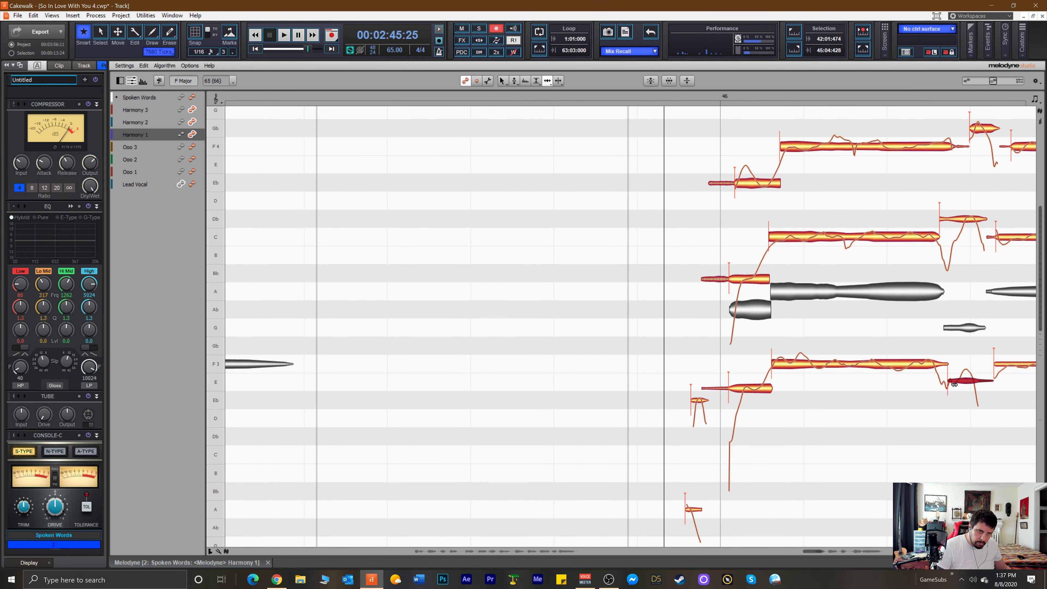
Start the short Harmony 2 Db slightly later, and the Harmony 3 Gb and following F earlier, to match the Lead Vocal.
drag(948, 219, 956, 218)
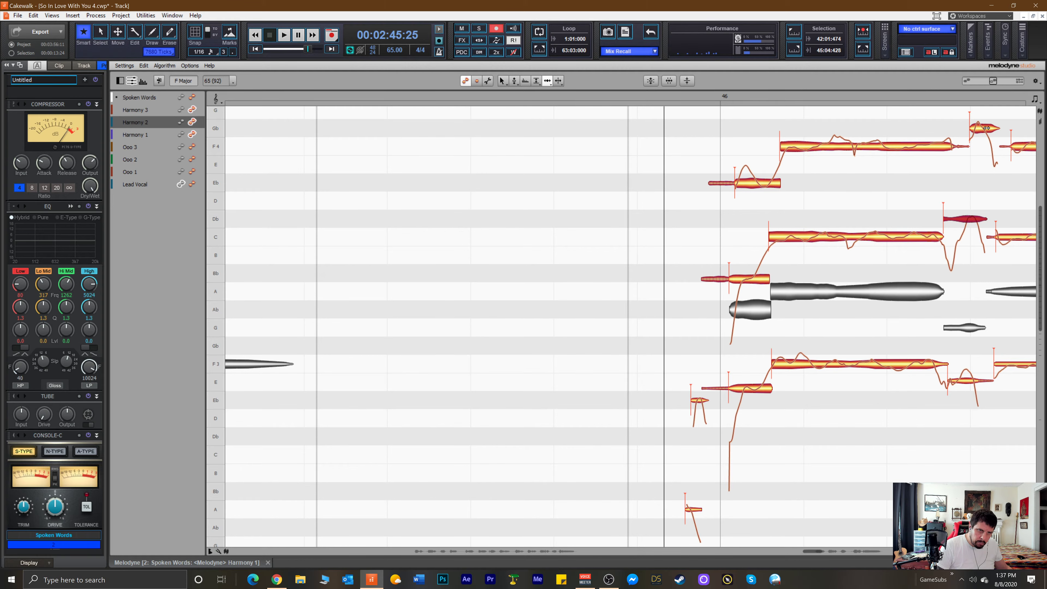
drag(978, 128, 964, 130)
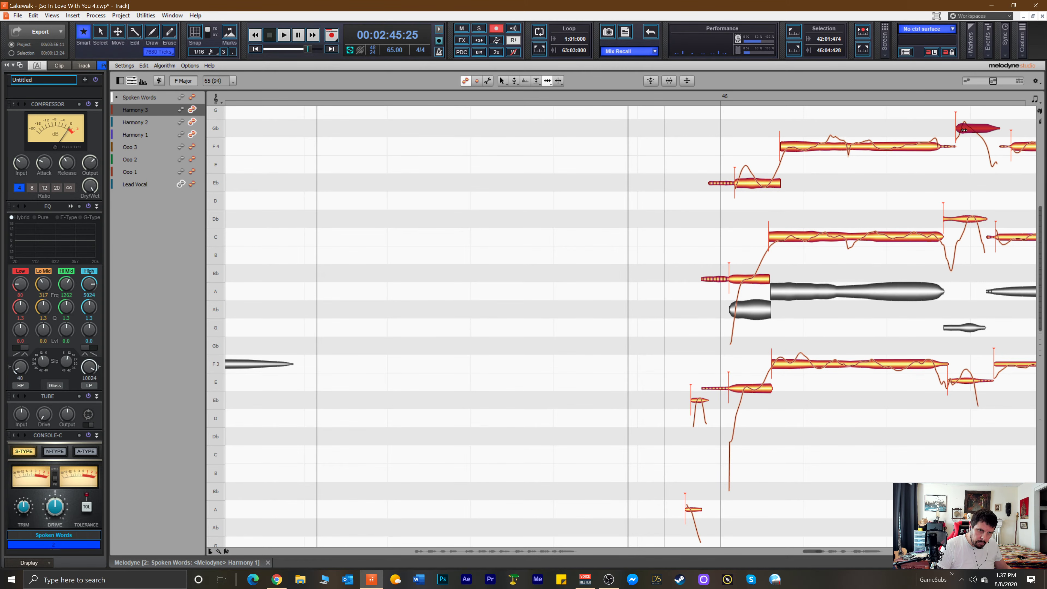
drag(1018, 149, 1008, 152)
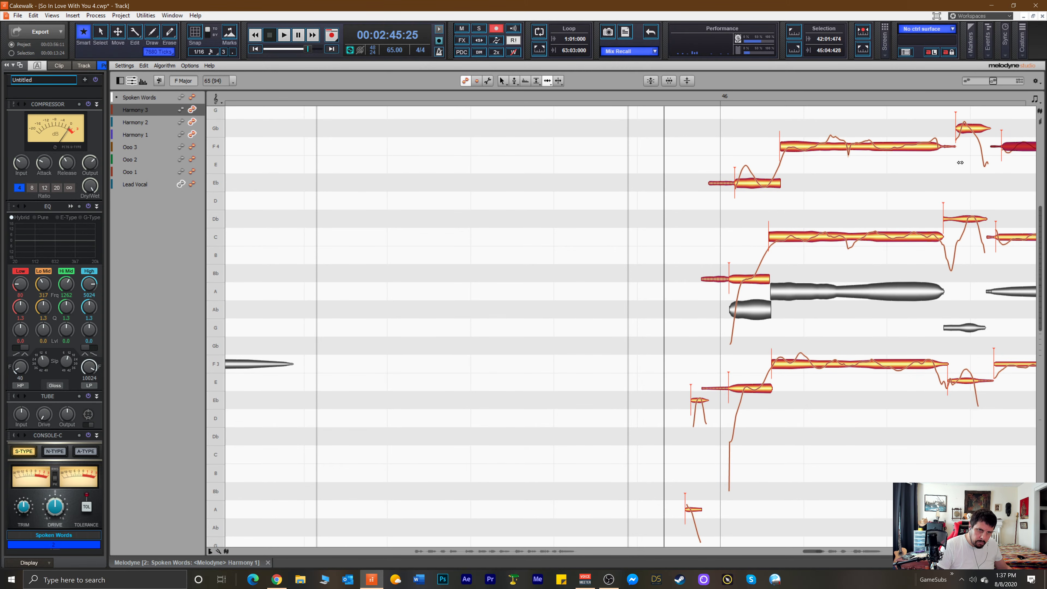
End the last sustained Harmony 3 F and Harmony 1 F notes of bar 46 slightly earlier, toward the end of the Lead Vocal's A.
scroll(1001, 153, up, 2)
click(664, 133)
click(664, 133)
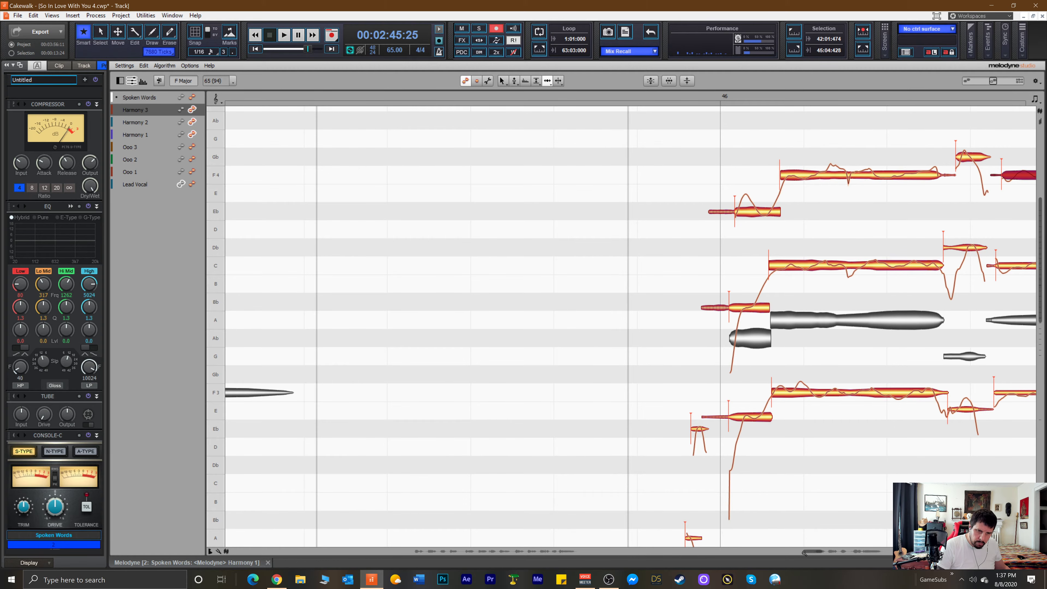
drag(812, 553, 816, 552)
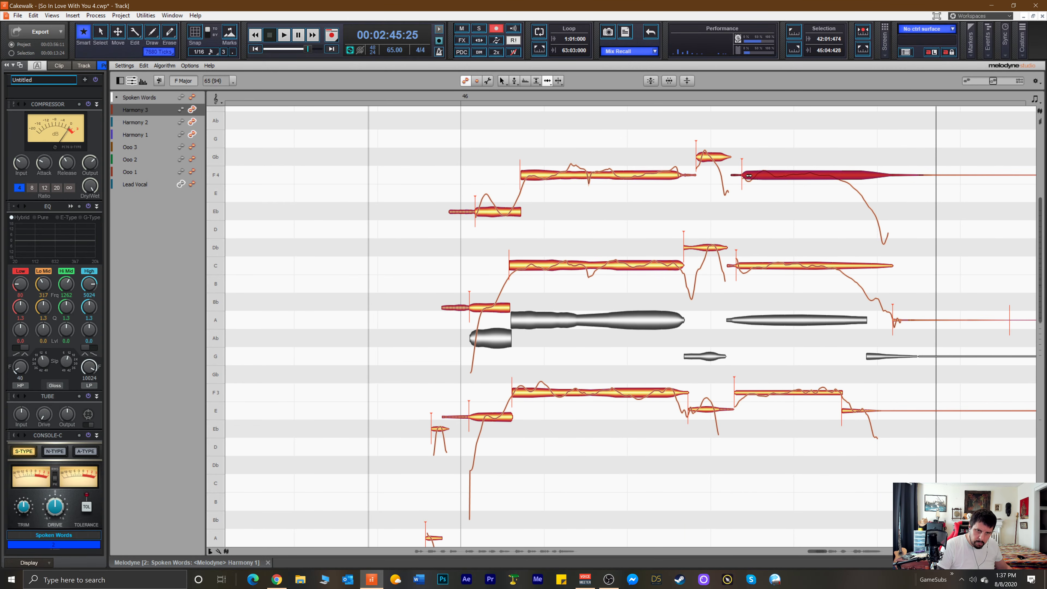
click(693, 98)
key(space)
key(space)
drag(919, 176, 913, 177)
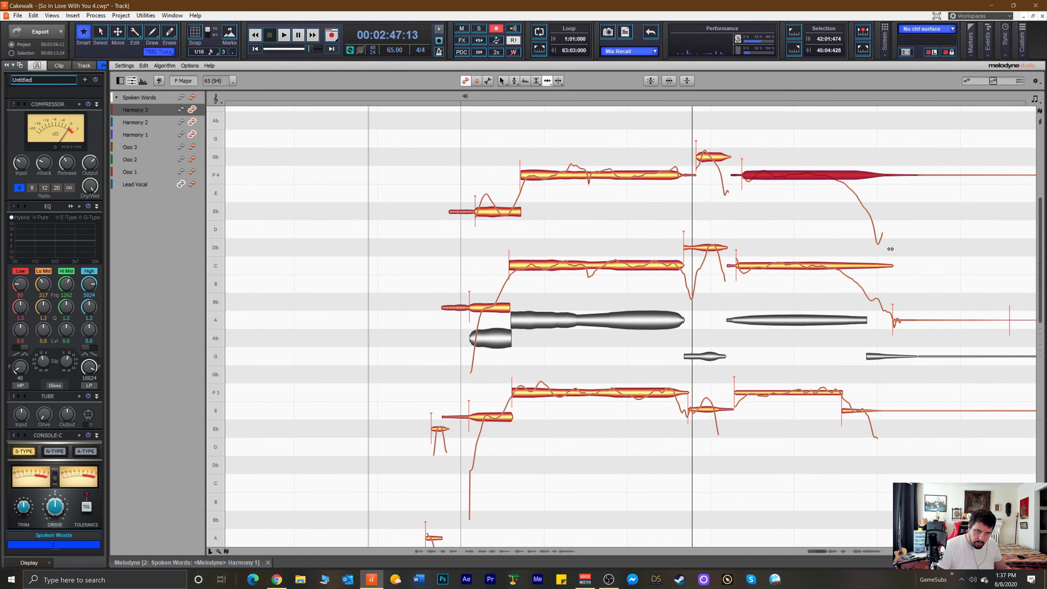
click(840, 395)
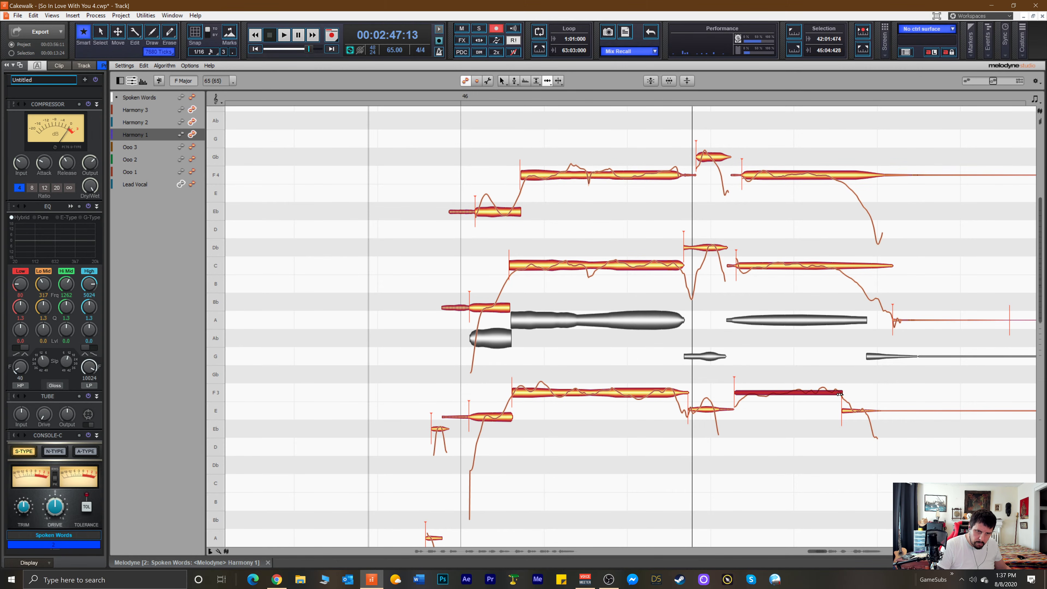
drag(837, 392, 832, 394)
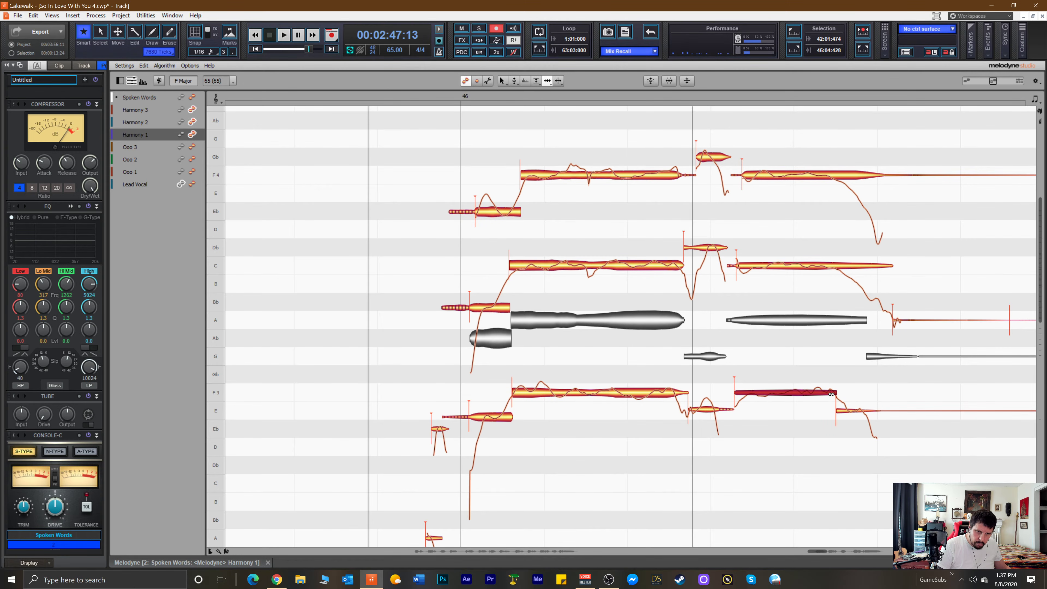
Reduce the pitch fluctuation of the long bar 46 notes to 66% on Harmony 1 F, 61% on Harmony 2 C and -47% on Harmony 3 F, checking by playback.
right_click(794, 401)
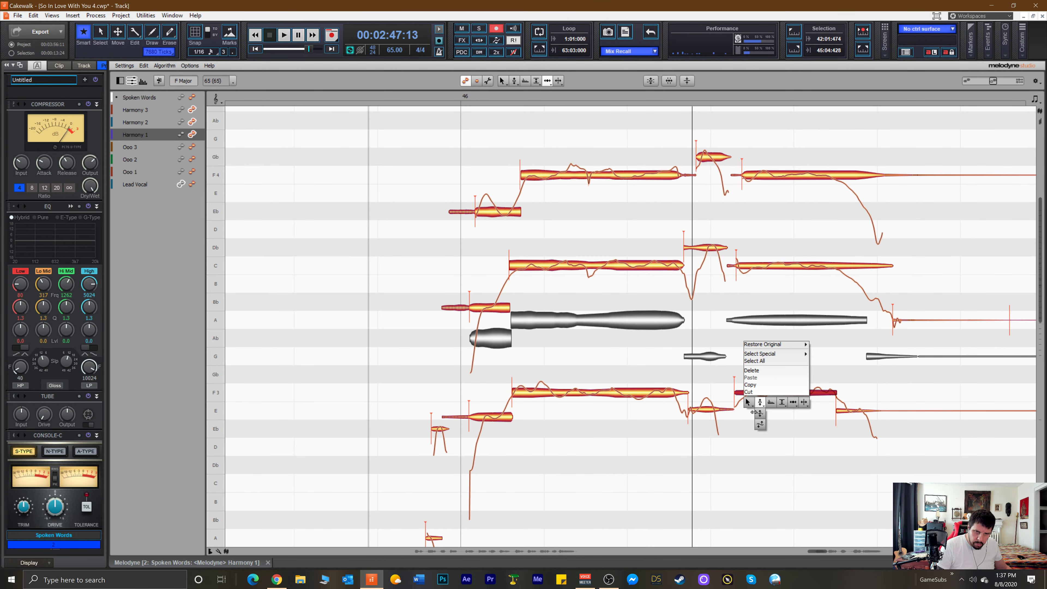
click(759, 413)
click(552, 395)
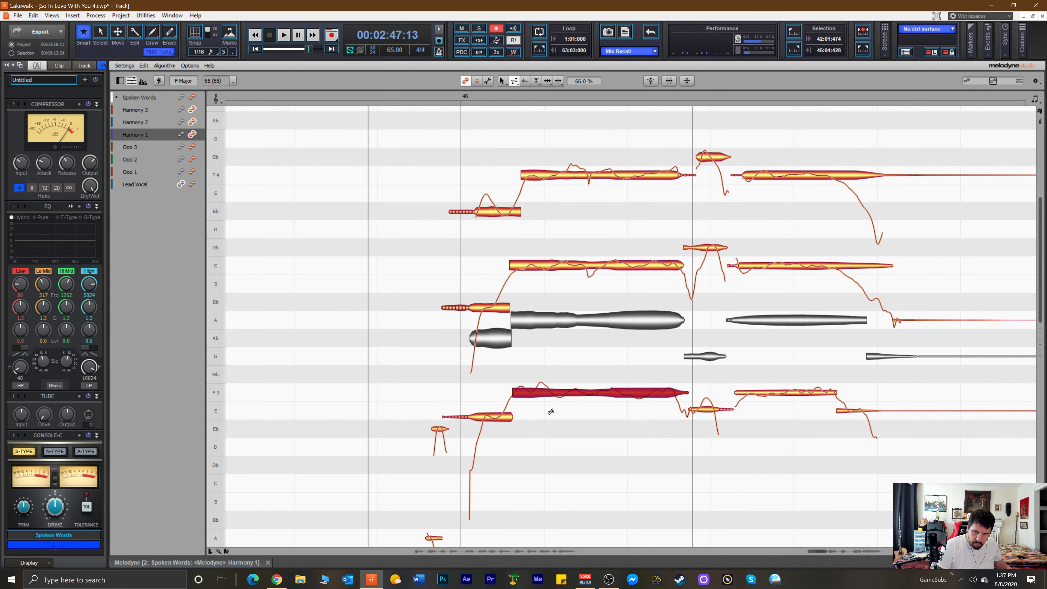
click(544, 266)
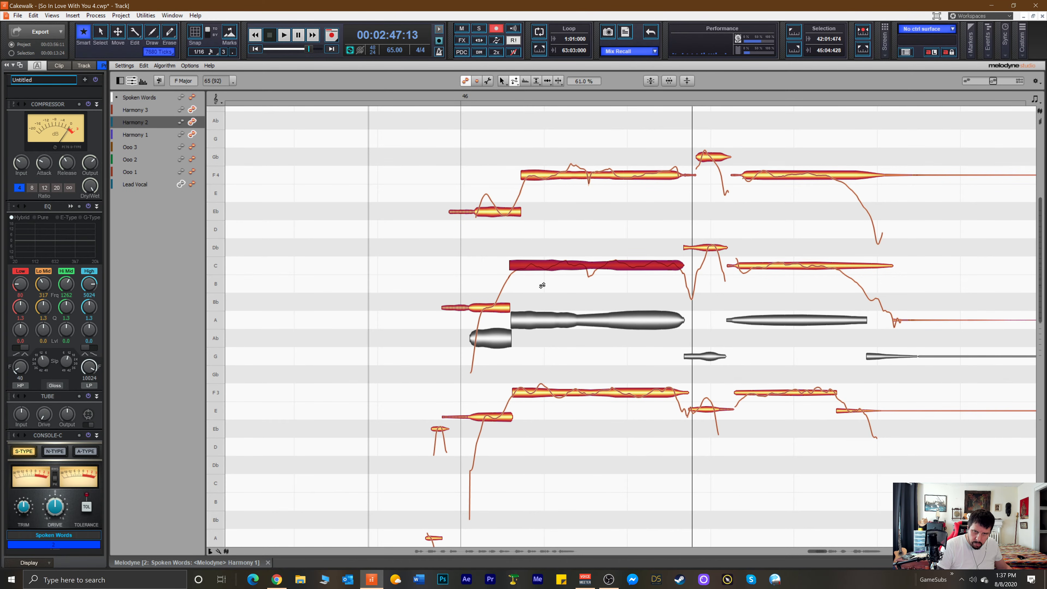
click(569, 172)
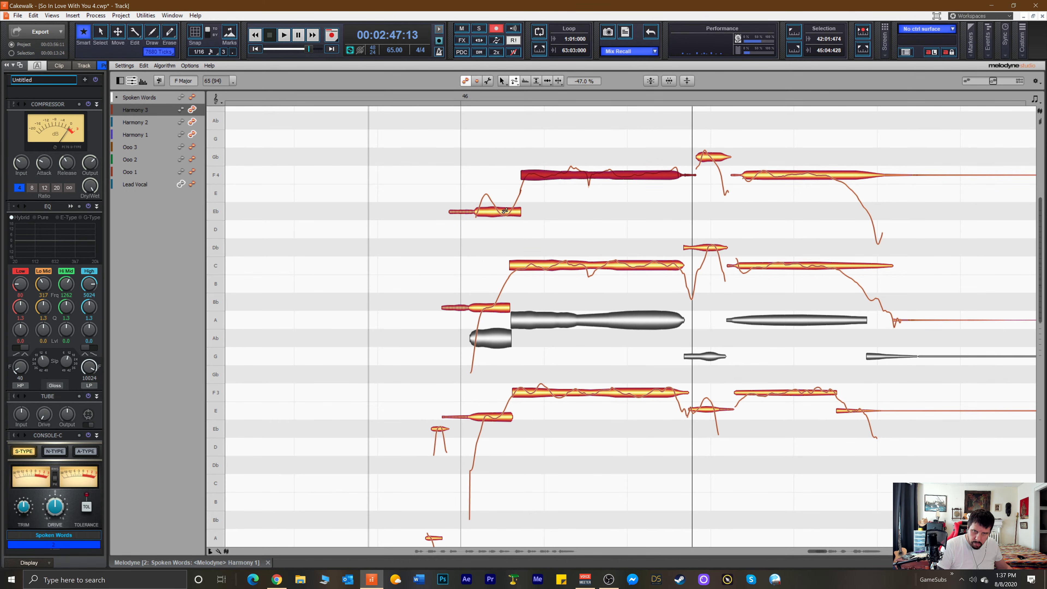
click(423, 98)
key(space)
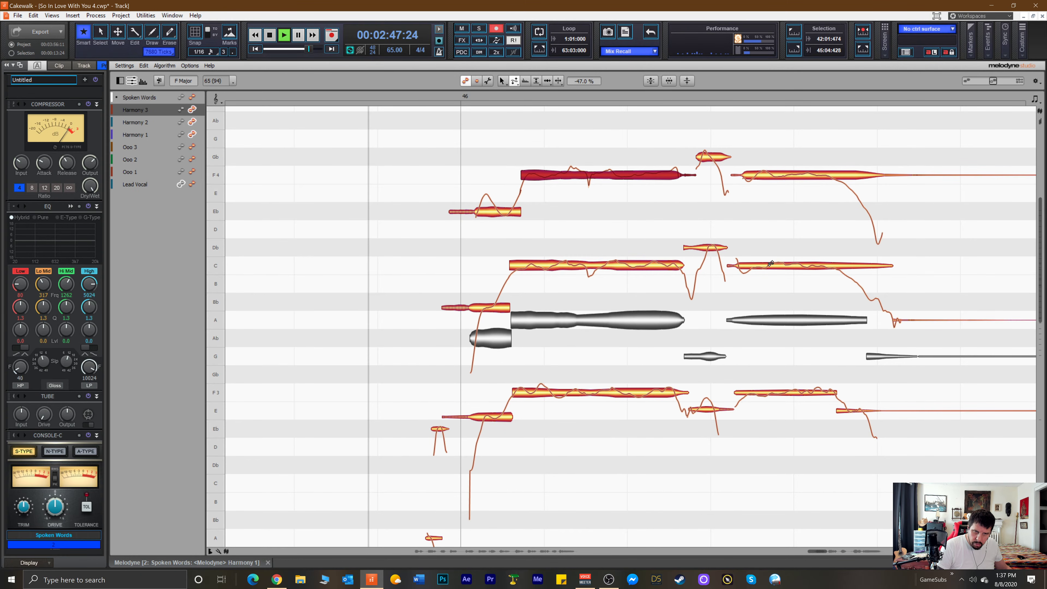
key(space)
key(space)
Start the first Harmony 2 C in bar 47 at the Lead Vocal's G onset, and its preceding Ab slightly earlier.
right_click(753, 250)
click(786, 221)
key(space)
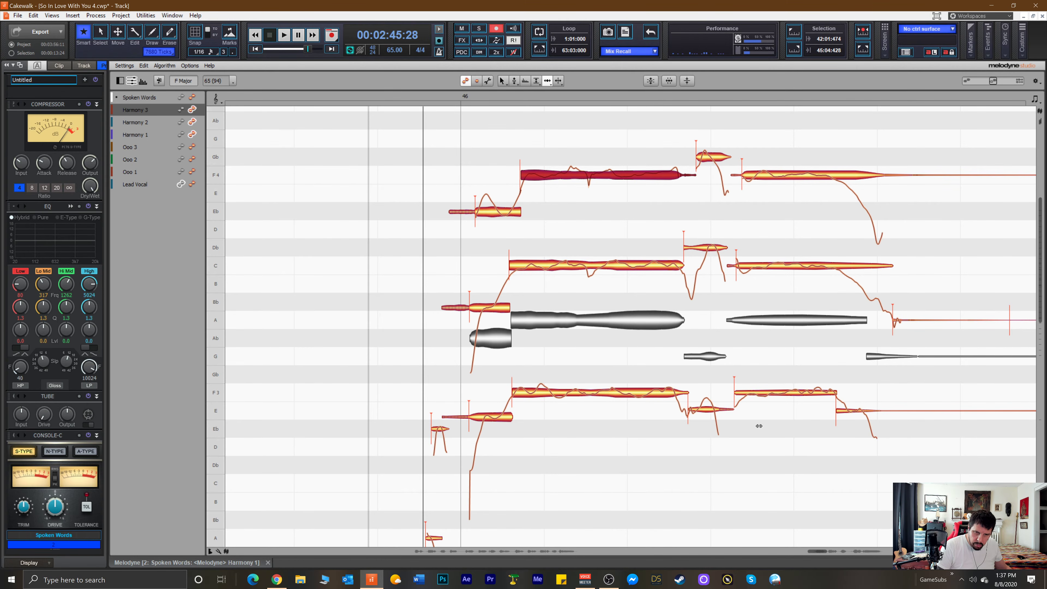
drag(816, 554, 822, 553)
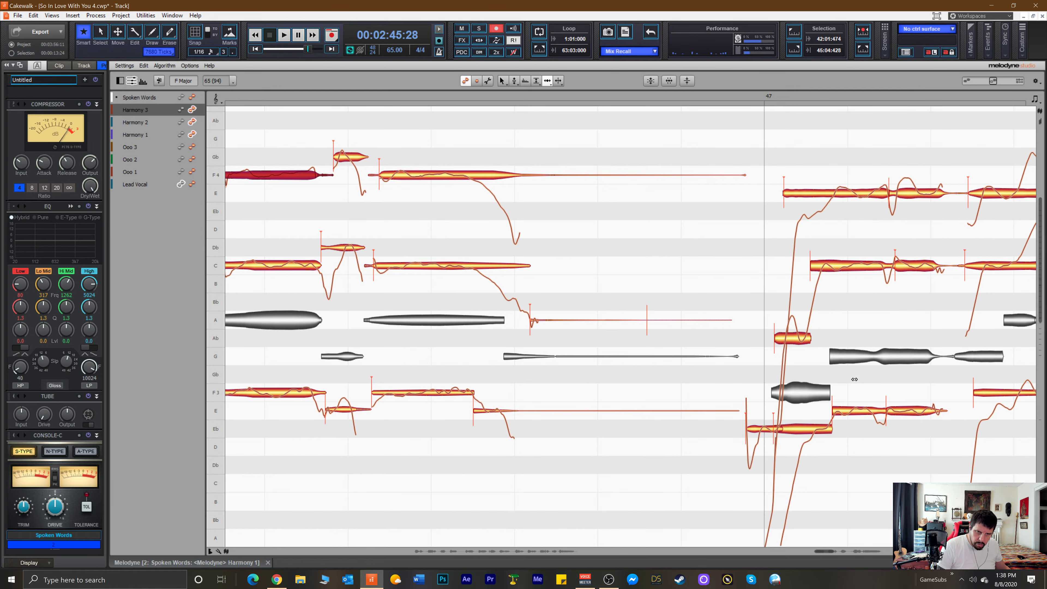
right_click(860, 326)
click(868, 326)
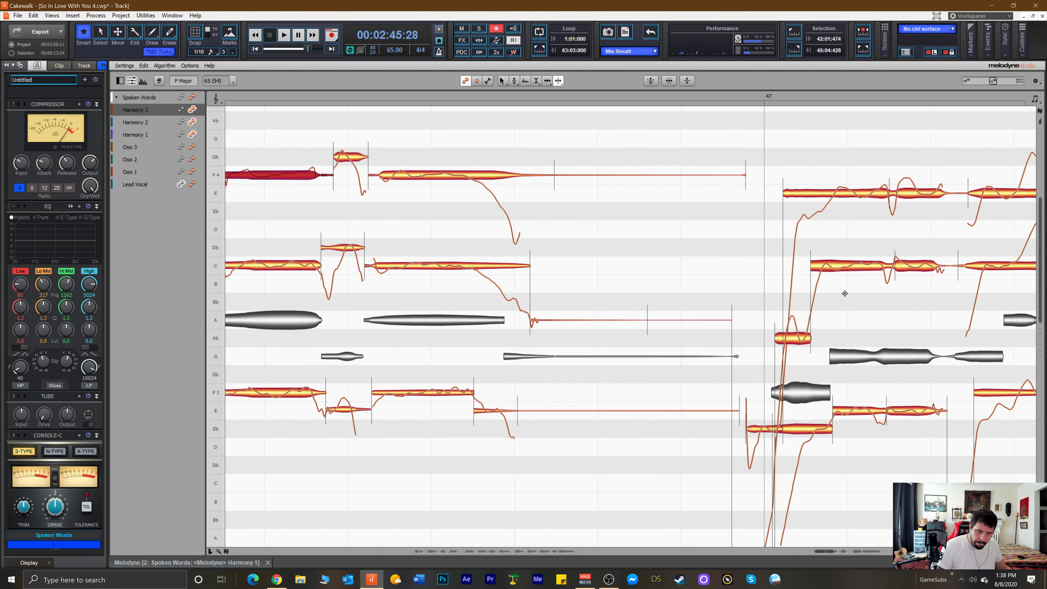
click(821, 270)
right_click(819, 267)
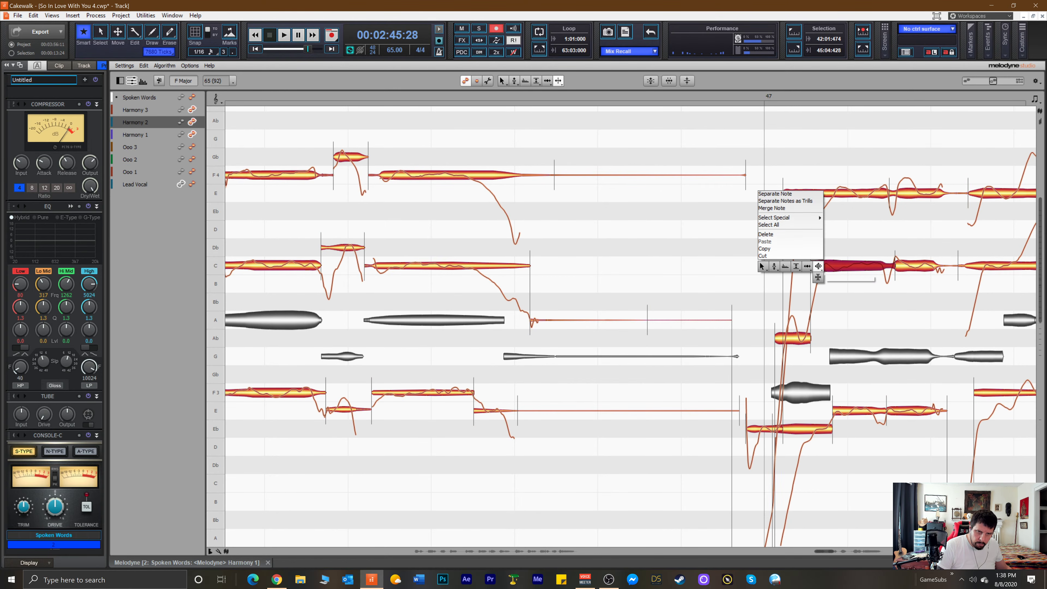
click(818, 266)
drag(818, 266, 833, 268)
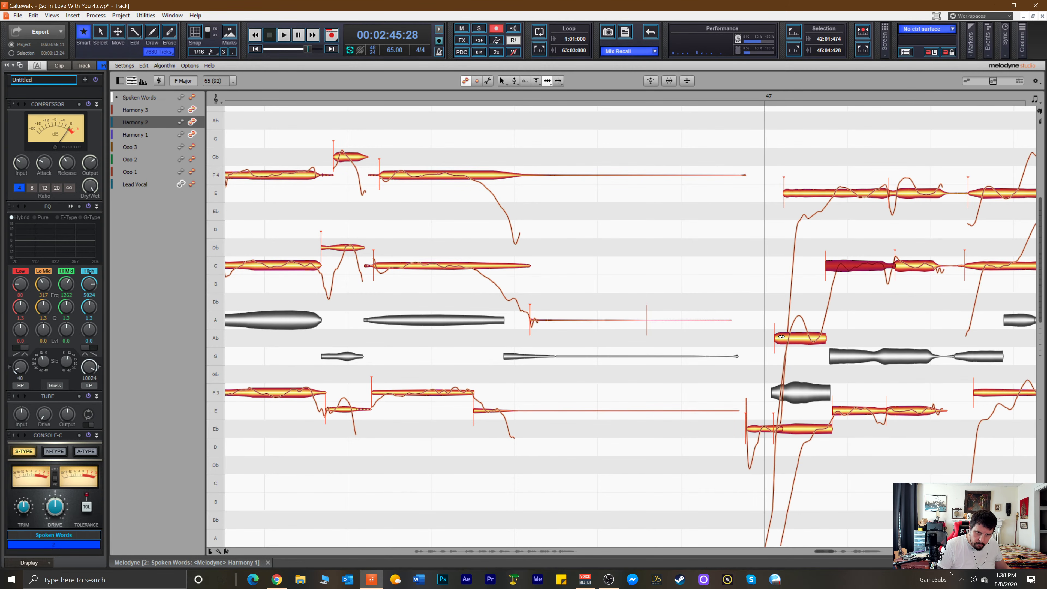
drag(781, 336, 779, 338)
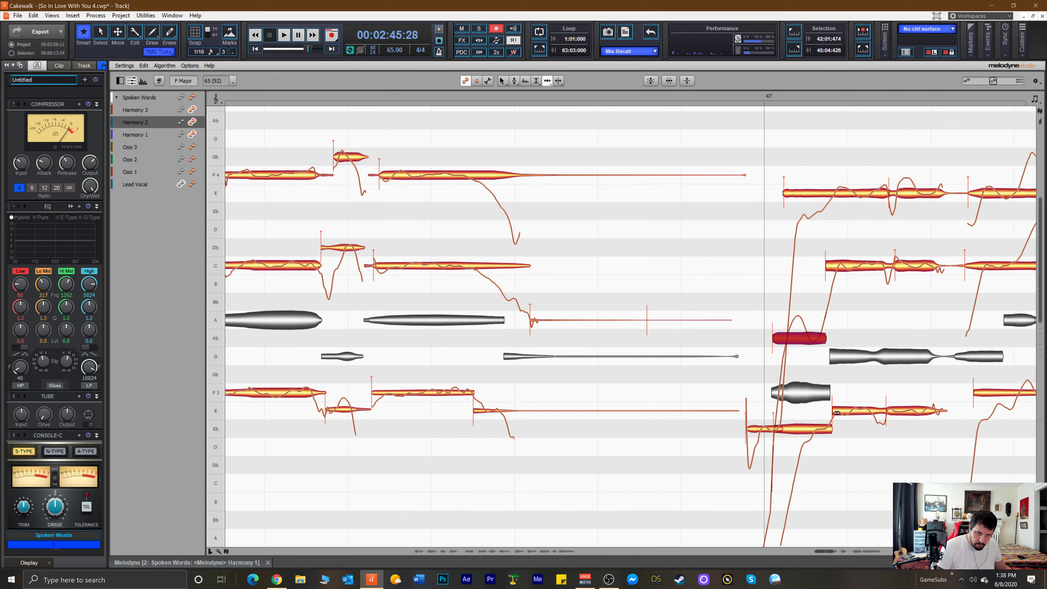
Split the first Harmony 3 E note of bar 47 near the point where the Lead Vocal moves from F to G.
right_click(825, 191)
click(832, 191)
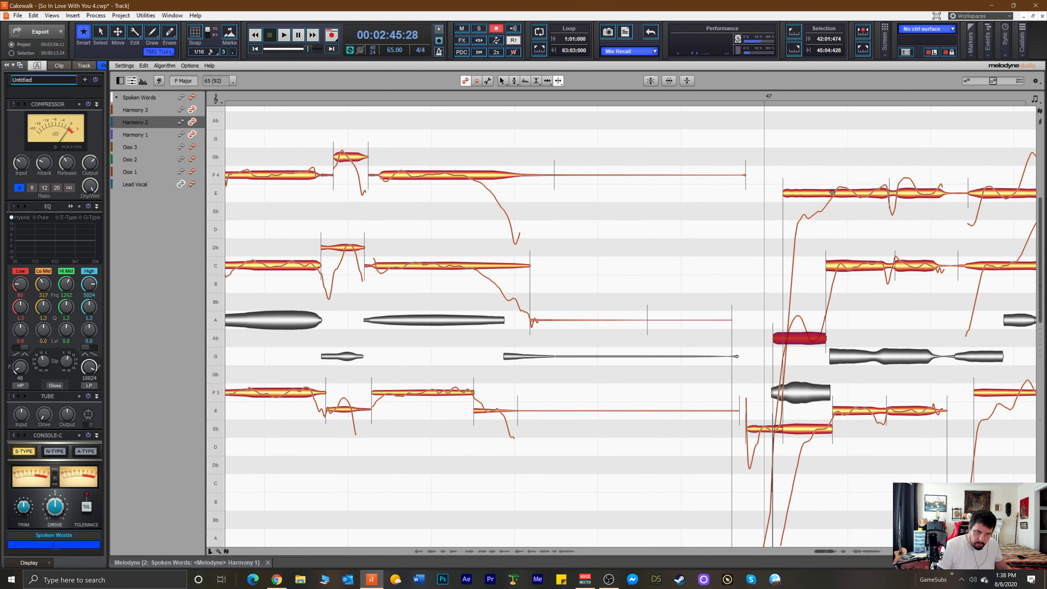
double_click(831, 192)
Move the split between the Harmony 3 Eb and E slightly earlier, and start the Eb at the Lead Vocal's F onset.
right_click(757, 200)
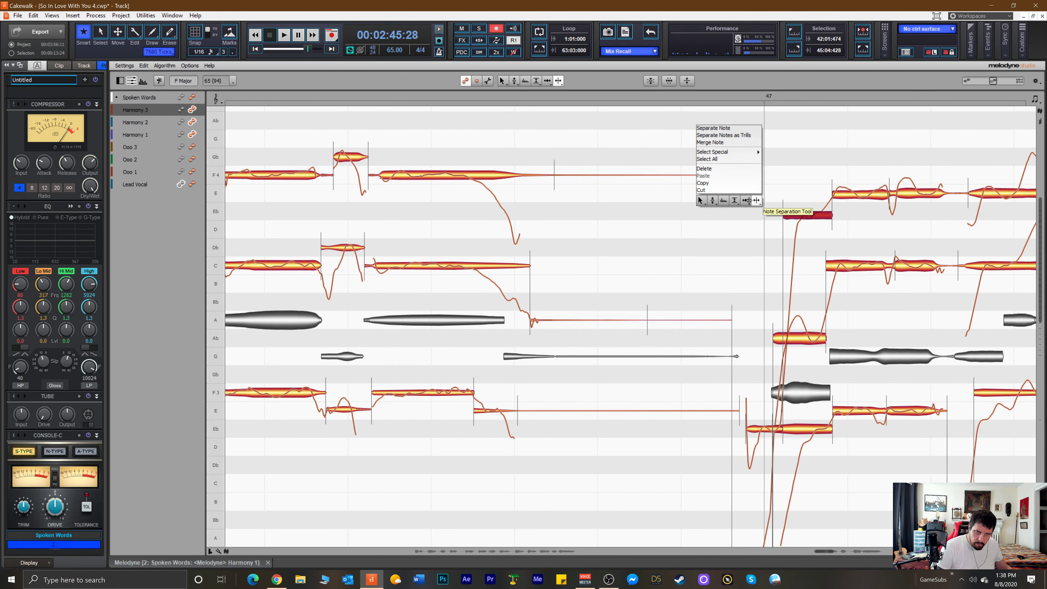
click(745, 200)
click(835, 194)
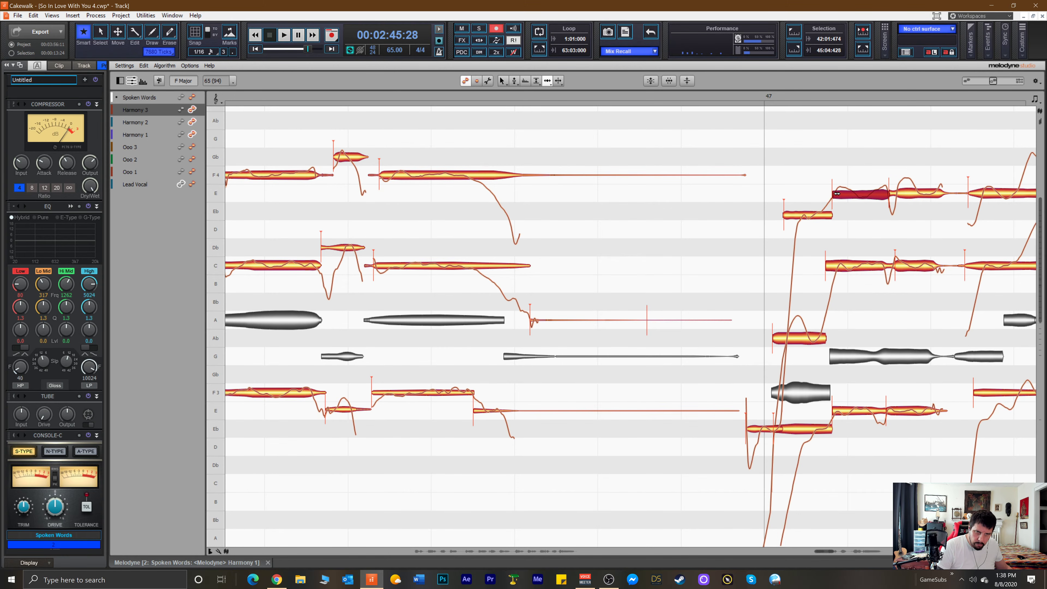
drag(835, 194, 782, 214)
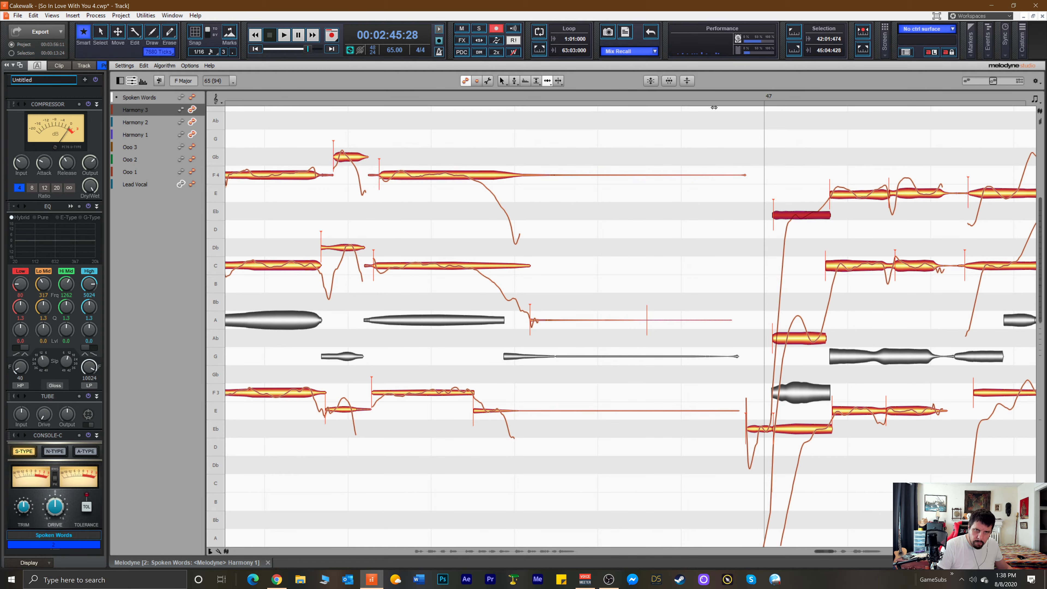
click(706, 97)
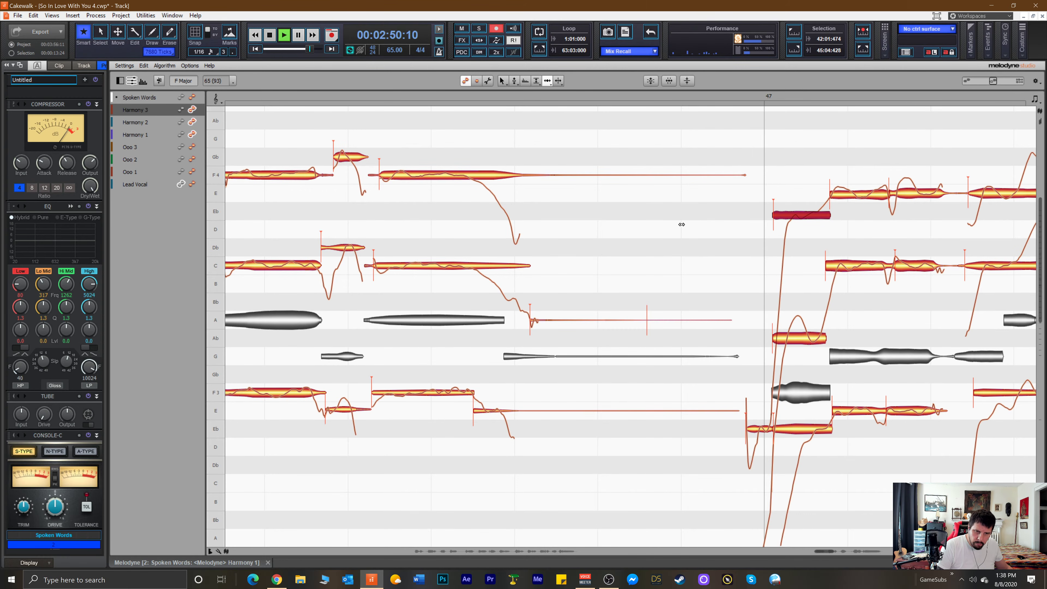
Start the longer Harmony 2 C and Harmony 3 E in bar 47 earlier to match the Lead Vocal's second G.
scroll(681, 239, down, 2)
scroll(747, 267, up, 1)
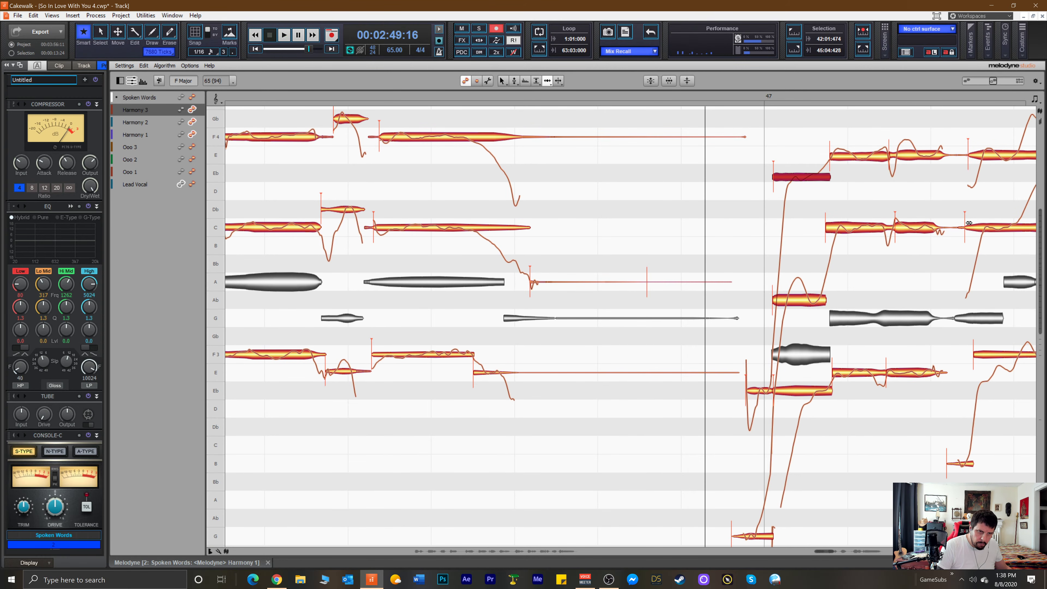
drag(976, 228, 965, 230)
drag(975, 156, 960, 160)
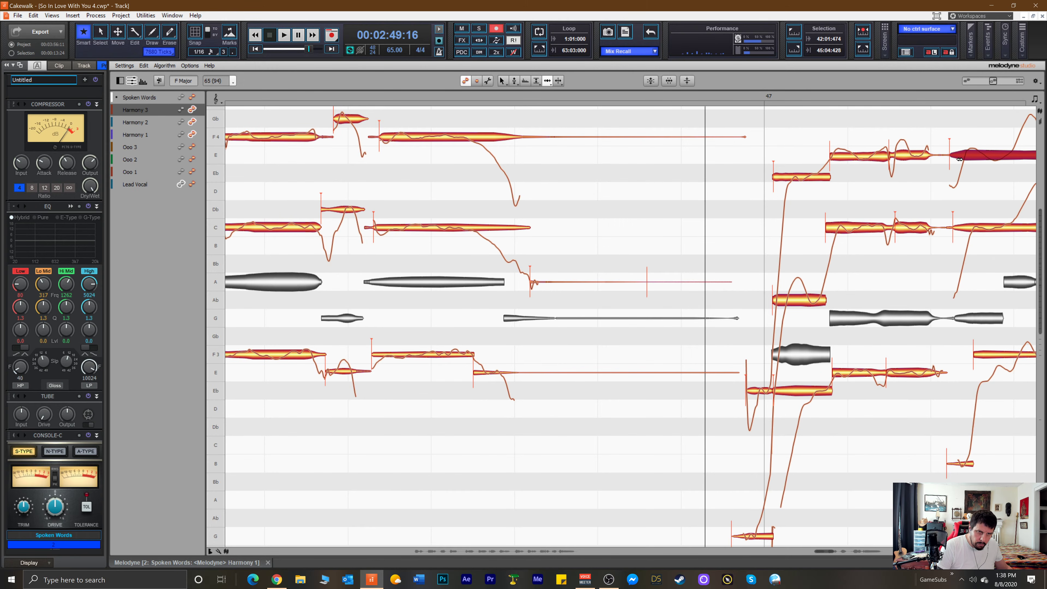
Start the second Harmony 1 E, Harmony 2 C and Harmony 3 E of bar 47 earlier, nudge the first Harmony 3 E earlier, and play back.
click(894, 155)
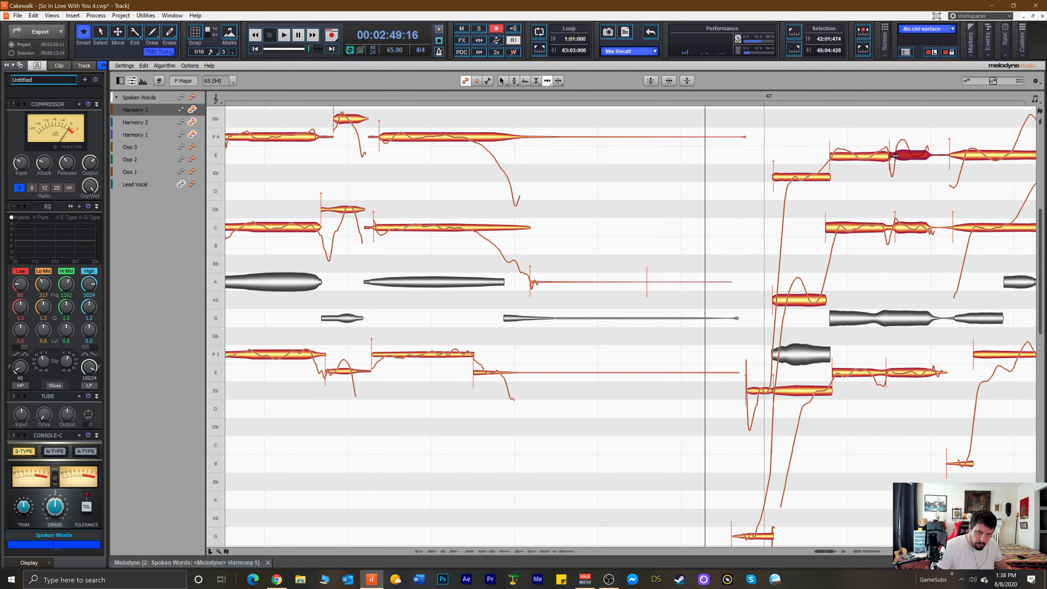
click(892, 372)
drag(886, 373, 884, 374)
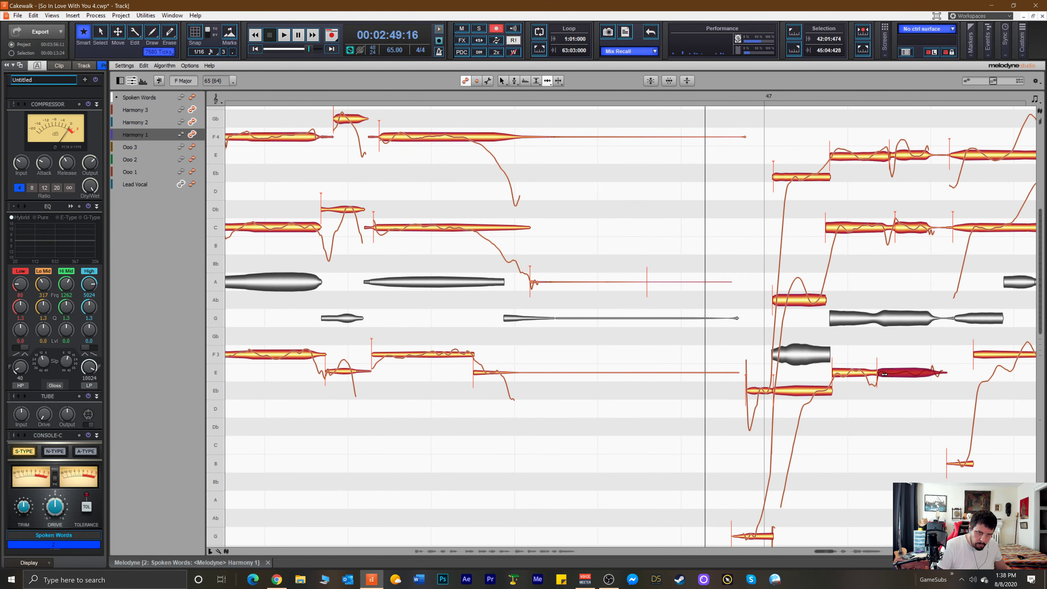
drag(895, 228, 885, 231)
drag(899, 157, 887, 158)
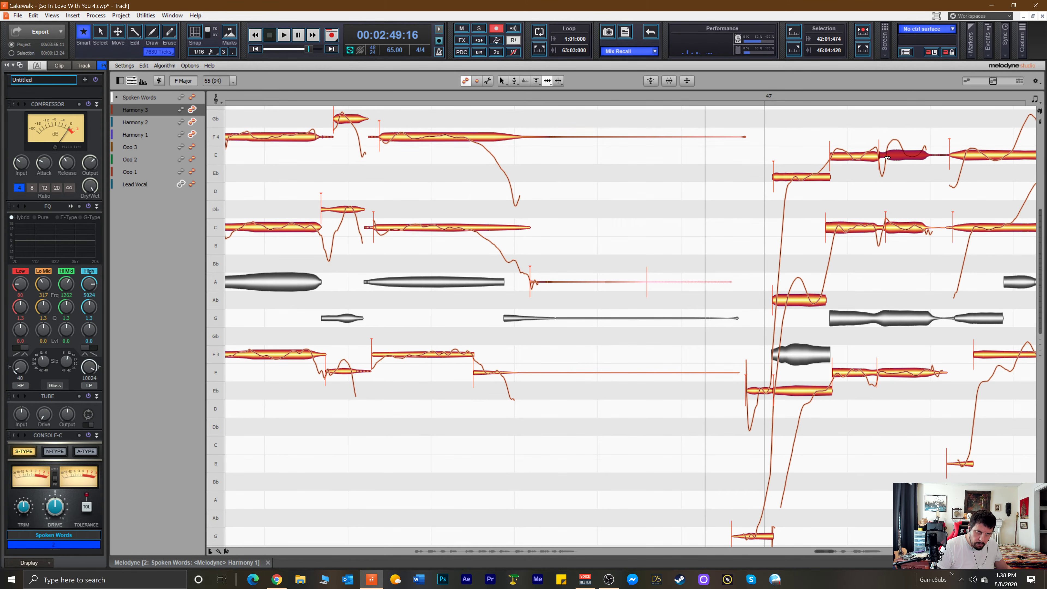
click(845, 157)
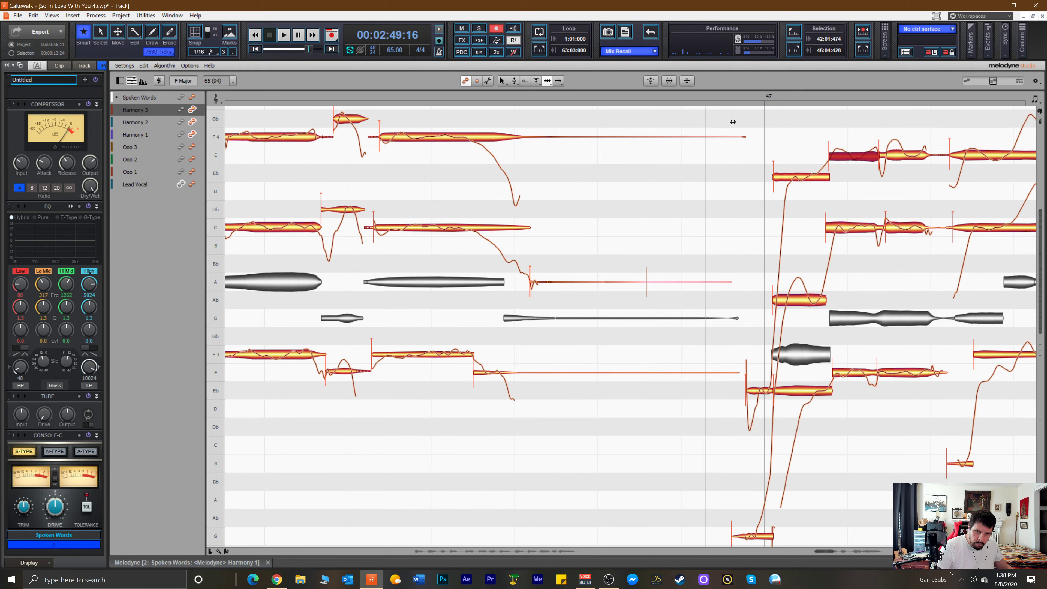
click(731, 98)
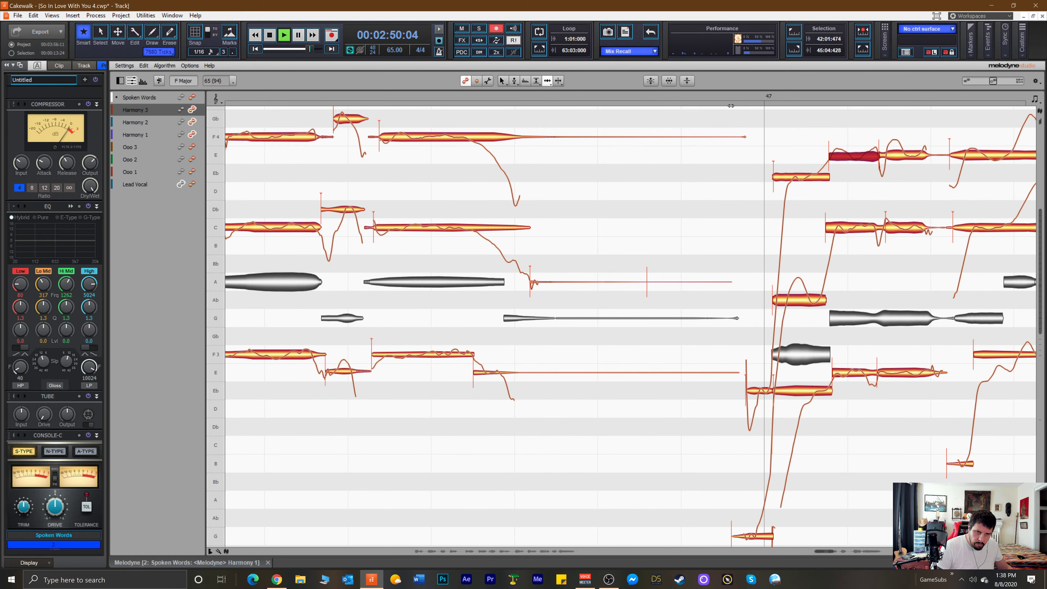
key(space)
key(space)
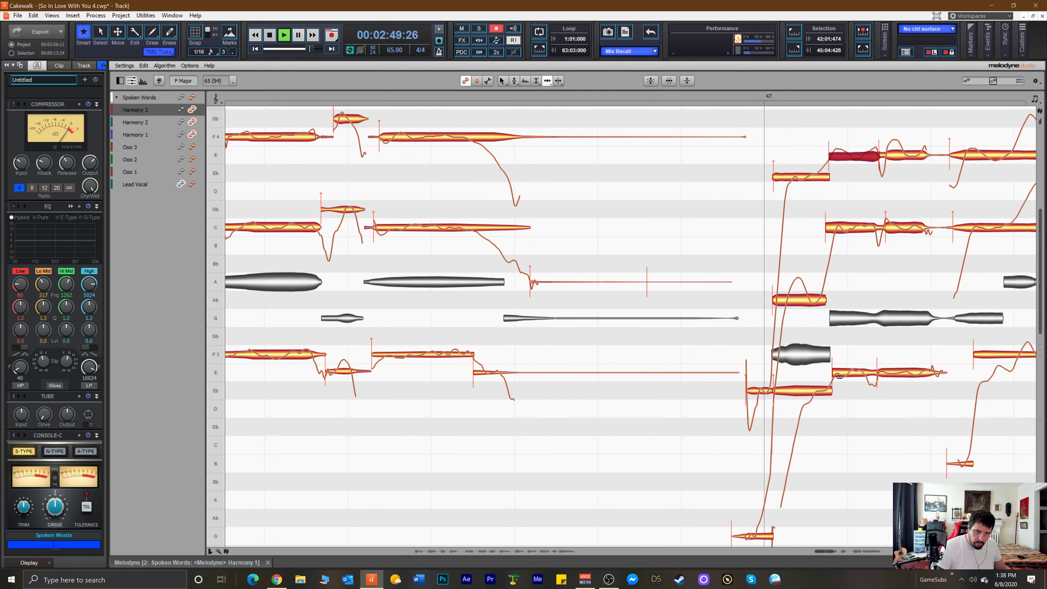
key(space)
Raise the opening Harmony 2 Ab note of bar 47 to A3 at 0 ct and check it by playback.
right_click(804, 301)
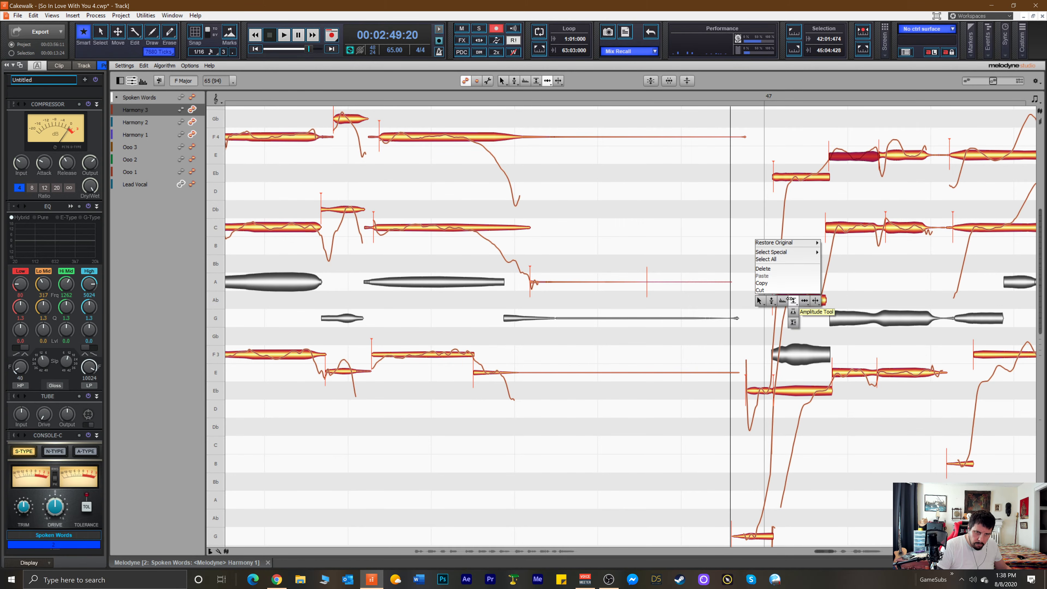
click(801, 304)
drag(800, 304, 805, 288)
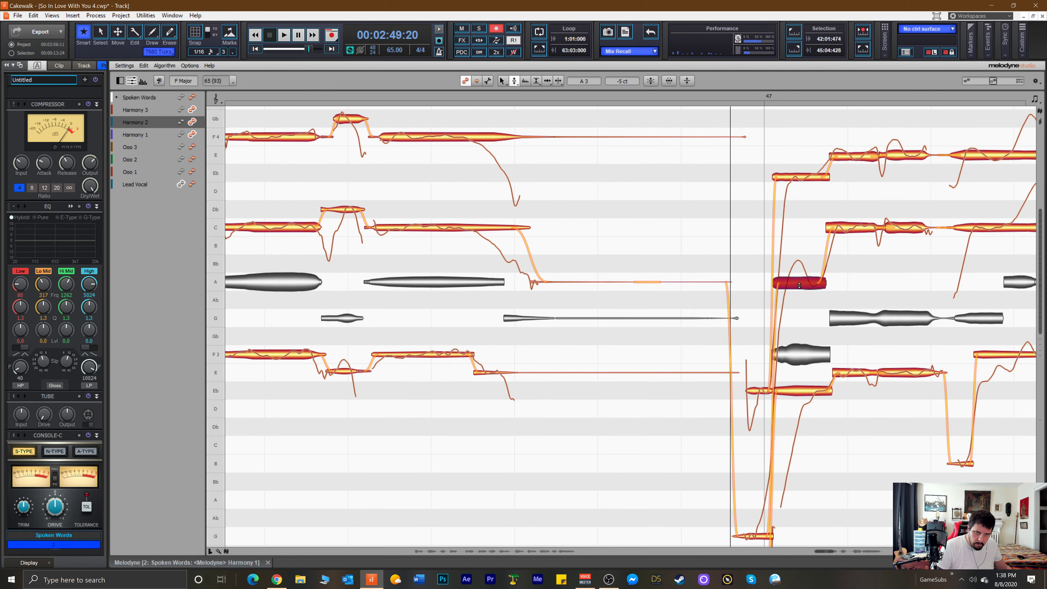
key(space)
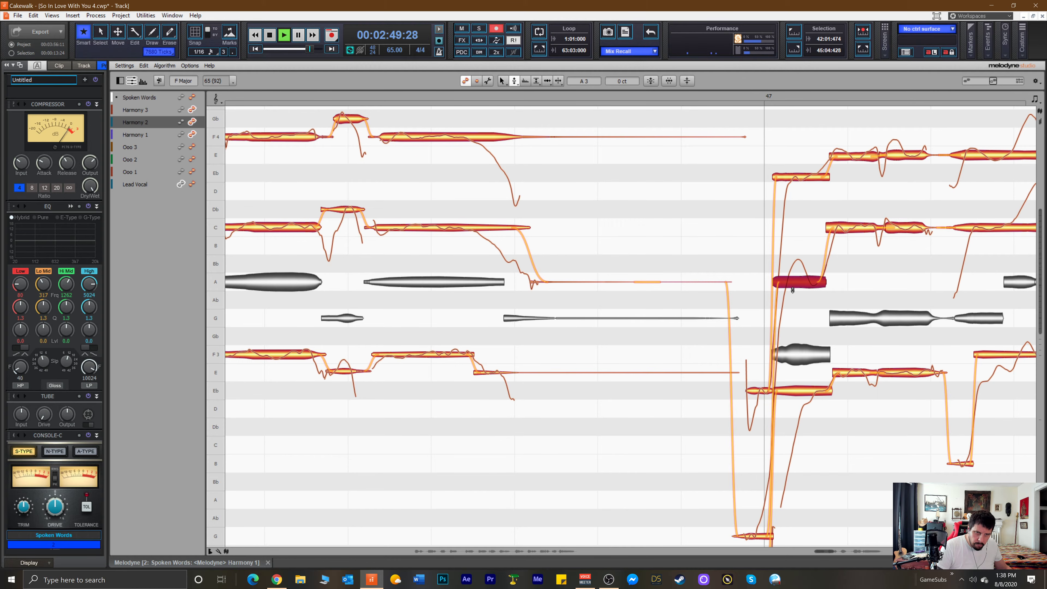
key(space)
key(space)
key(space)
key(space)
key(space)
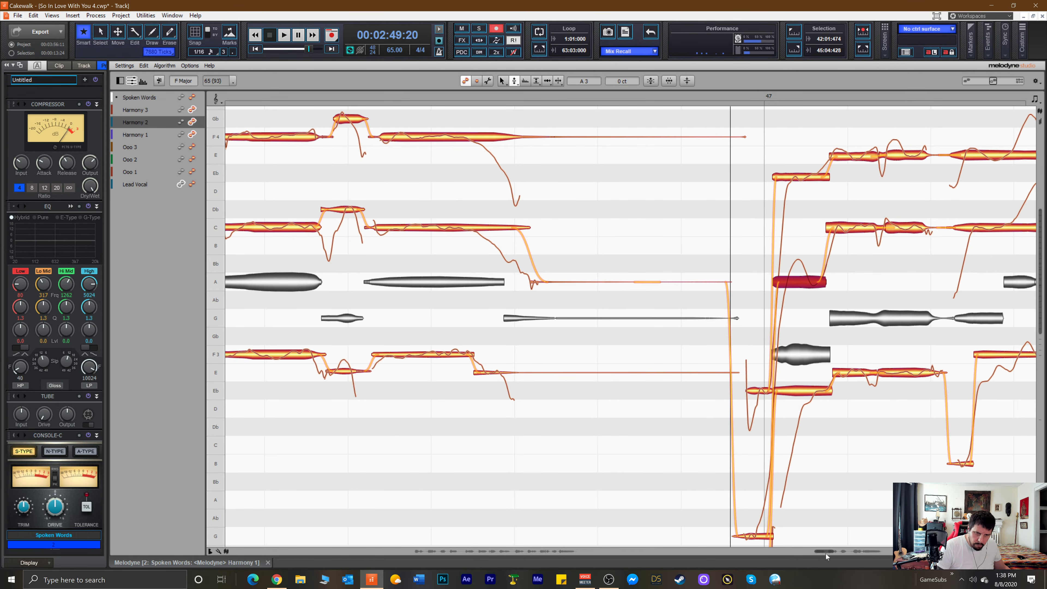
Split the long Harmony 2 C in the second half of bar 47 at the start and end of its pitch rise.
drag(825, 552, 831, 544)
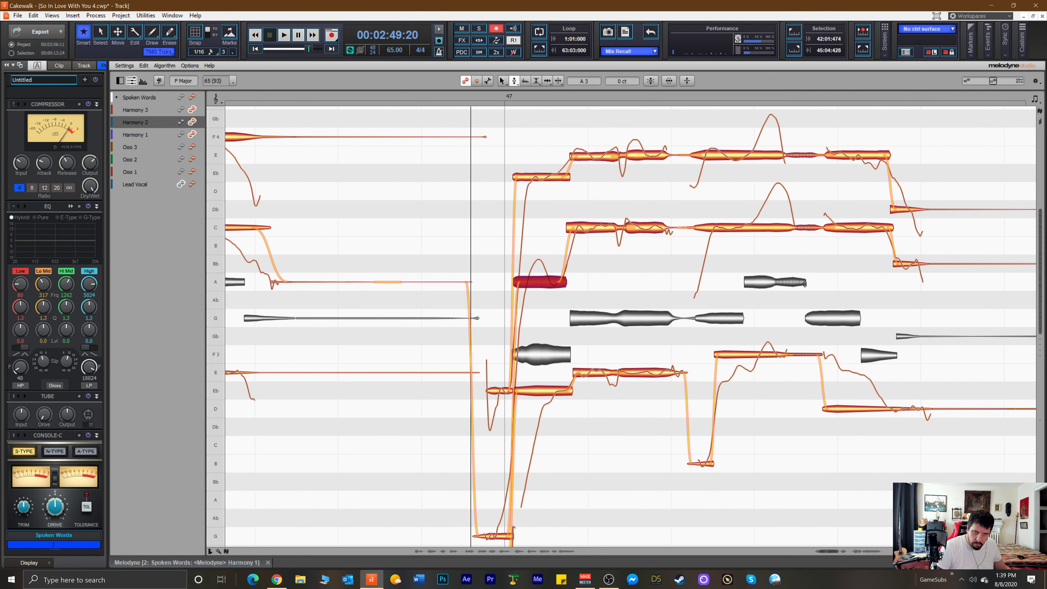
right_click(782, 225)
click(832, 226)
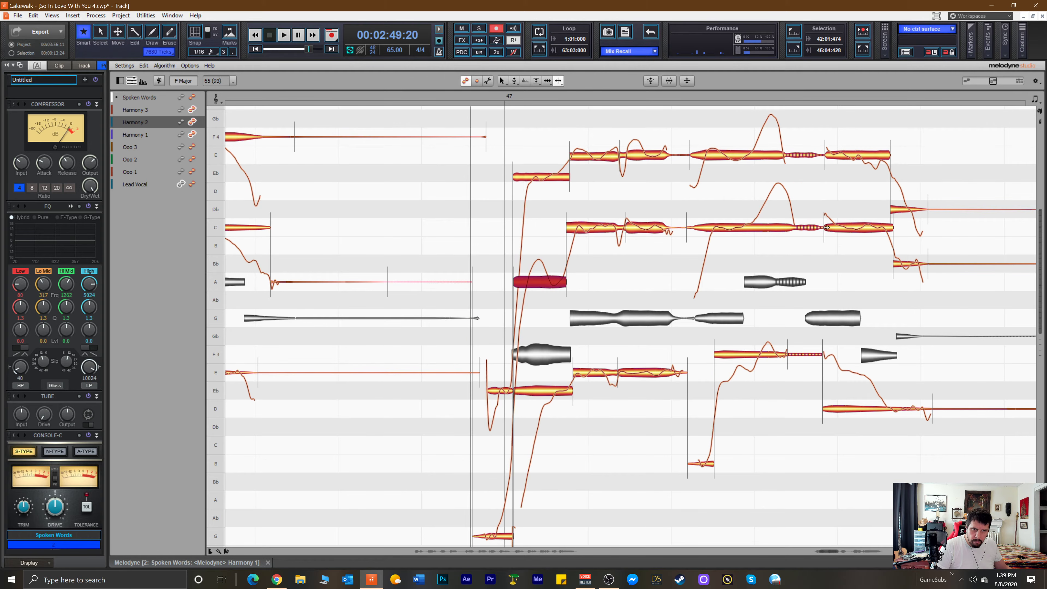
click(795, 227)
double_click(795, 227)
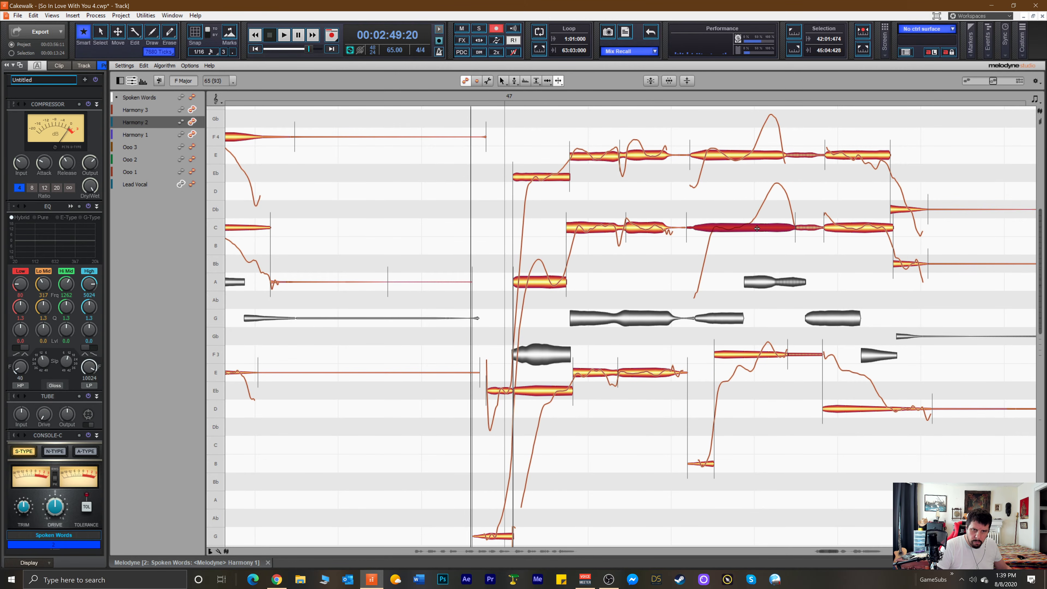
double_click(757, 219)
Split the Harmony 3 E and the Harmony 1 F of bar 47 where the Lead Vocal reaches A.
click(752, 153)
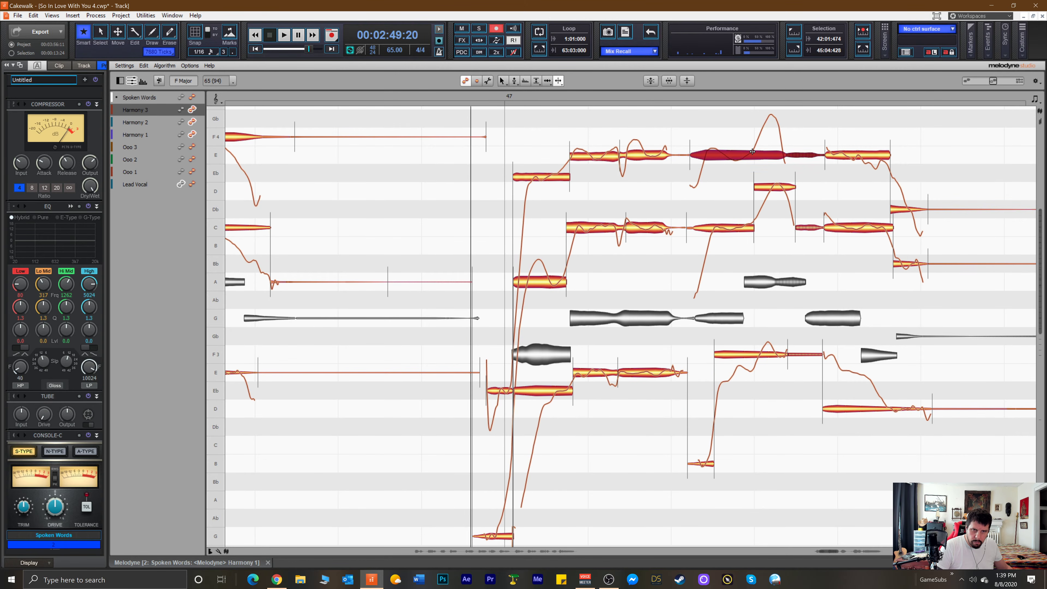
double_click(752, 152)
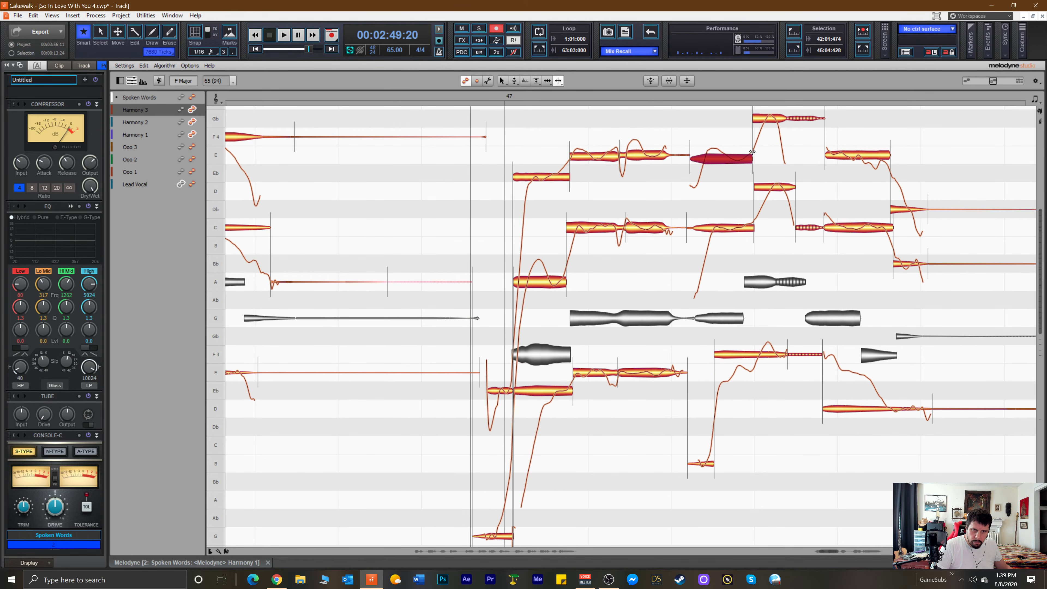
click(755, 355)
double_click(757, 355)
Tune the two parts of the split Harmony 1 note to E3 and F3.
right_click(700, 355)
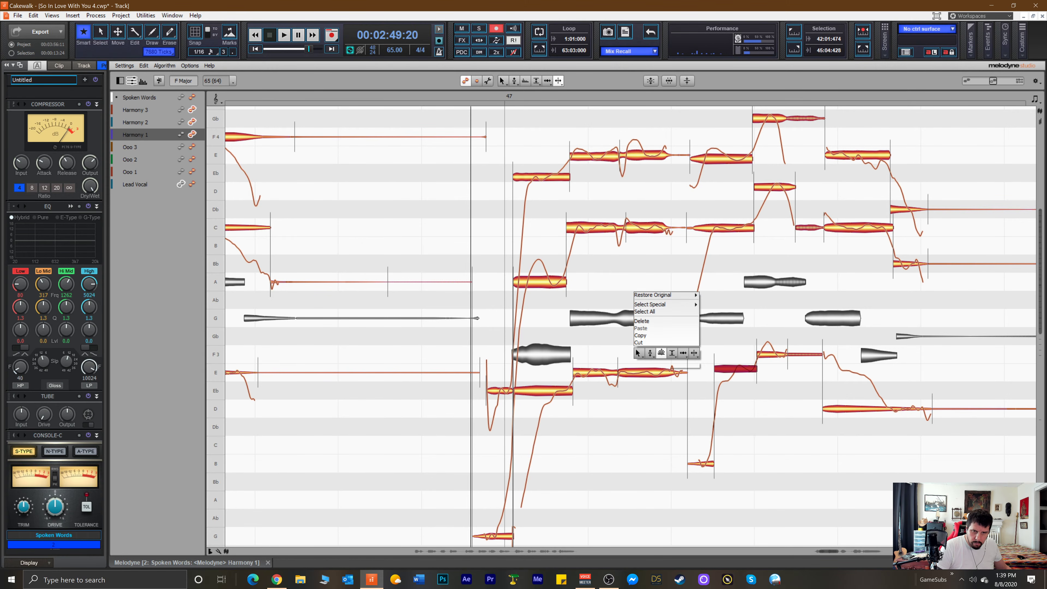
click(654, 353)
click(768, 358)
drag(768, 361, 768, 358)
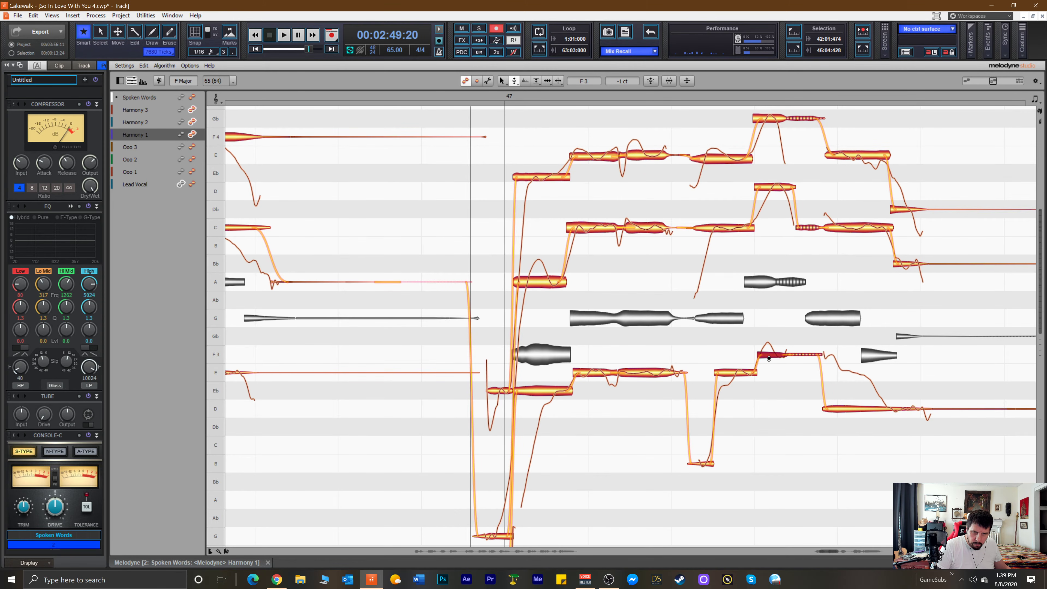
click(728, 373)
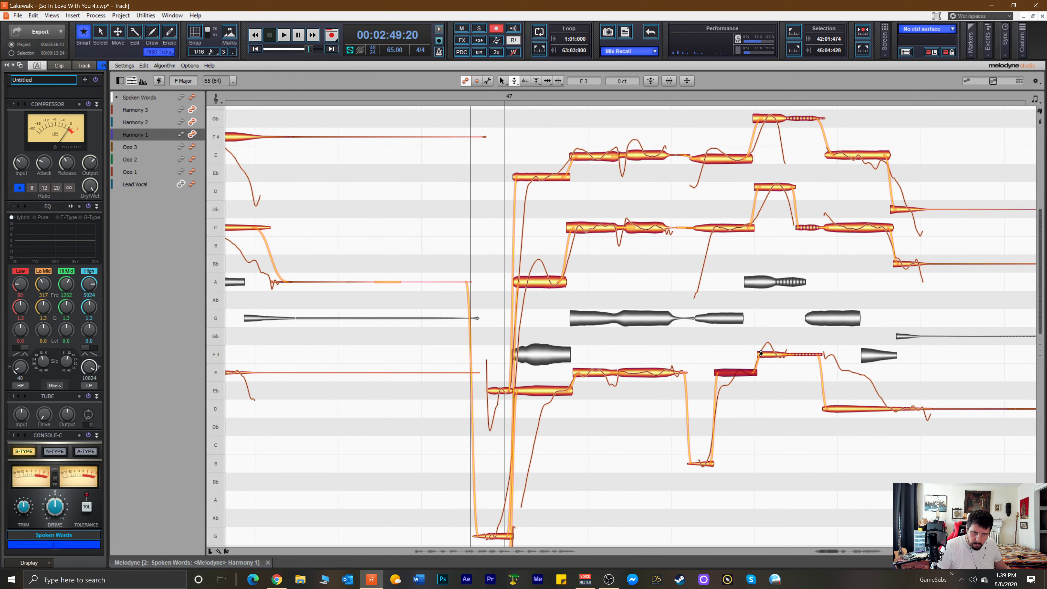
Tune the split-off Harmony 2 note to D4, lower the Harmony 3 Gb to F4 and centre the Harmony 3 E before it.
click(765, 187)
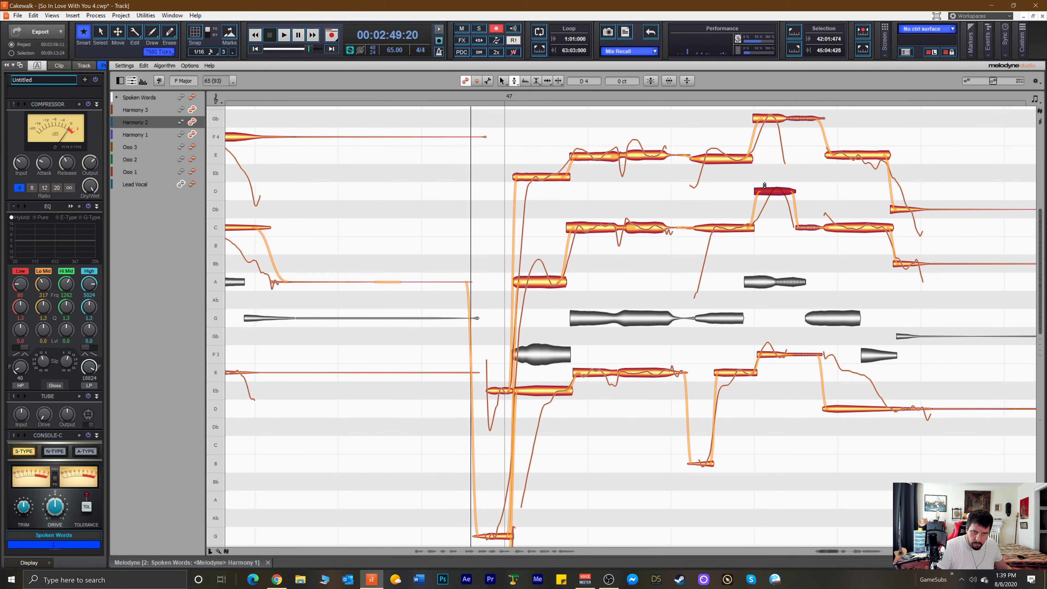
mouse_move(767, 191)
mouse_down()
mouse_move(767, 179)
mouse_move(767, 190)
mouse_up()
click(770, 123)
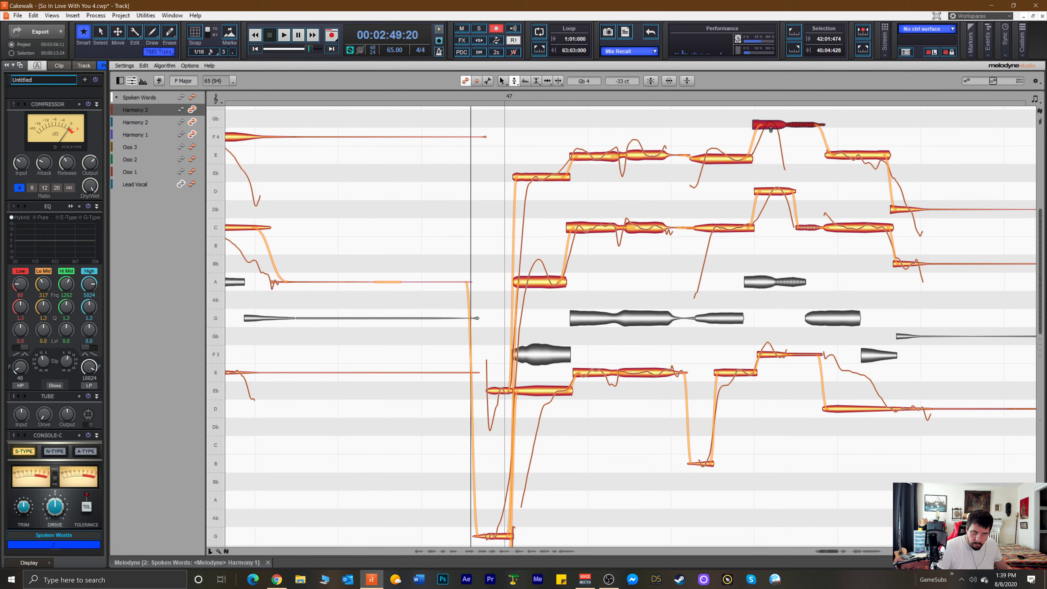
drag(770, 123, 773, 138)
double_click(772, 138)
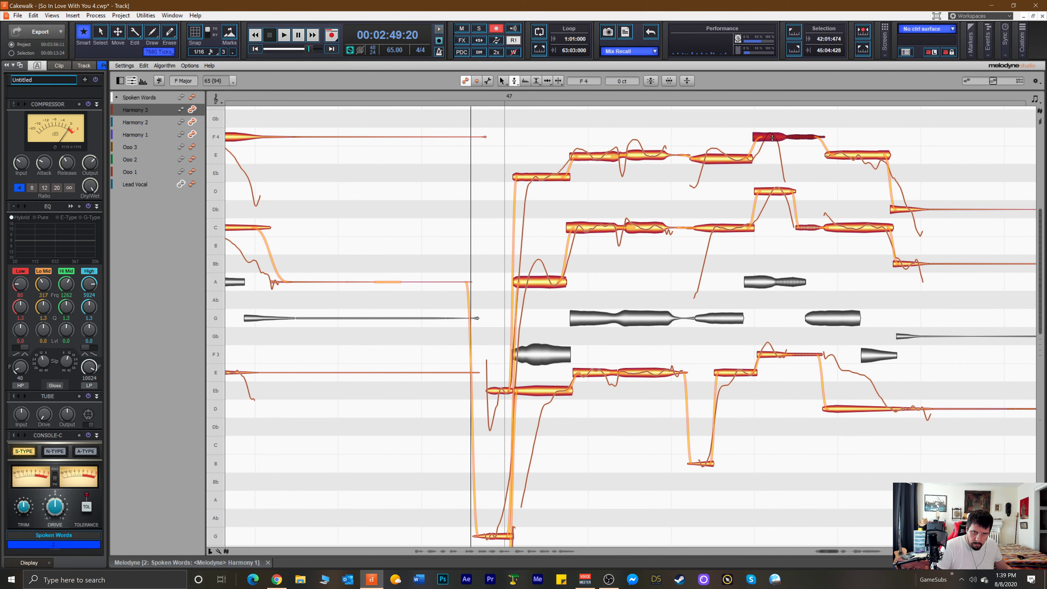
click(728, 159)
click(450, 127)
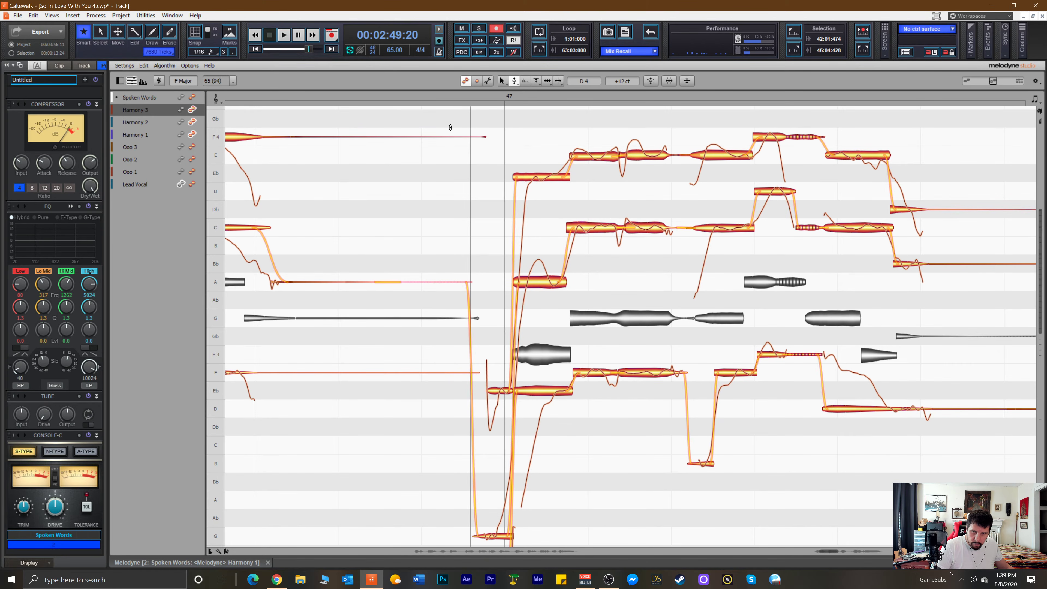
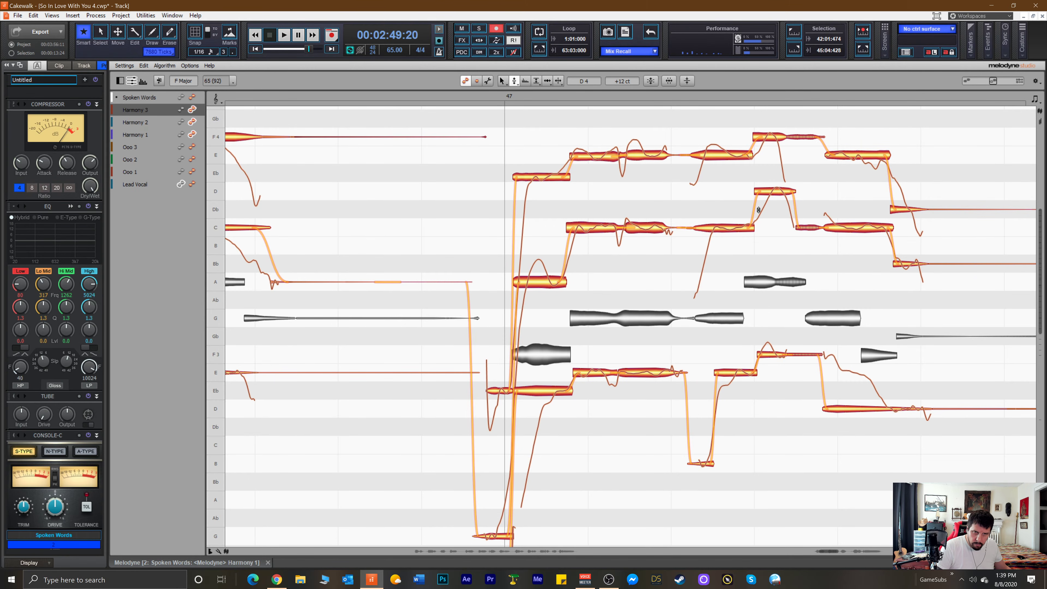
Start the Harmony 2 D, Harmony 1 E and Harmony 3 F of bar 47 earlier to follow the Lead Vocal.
right_click(767, 255)
click(799, 258)
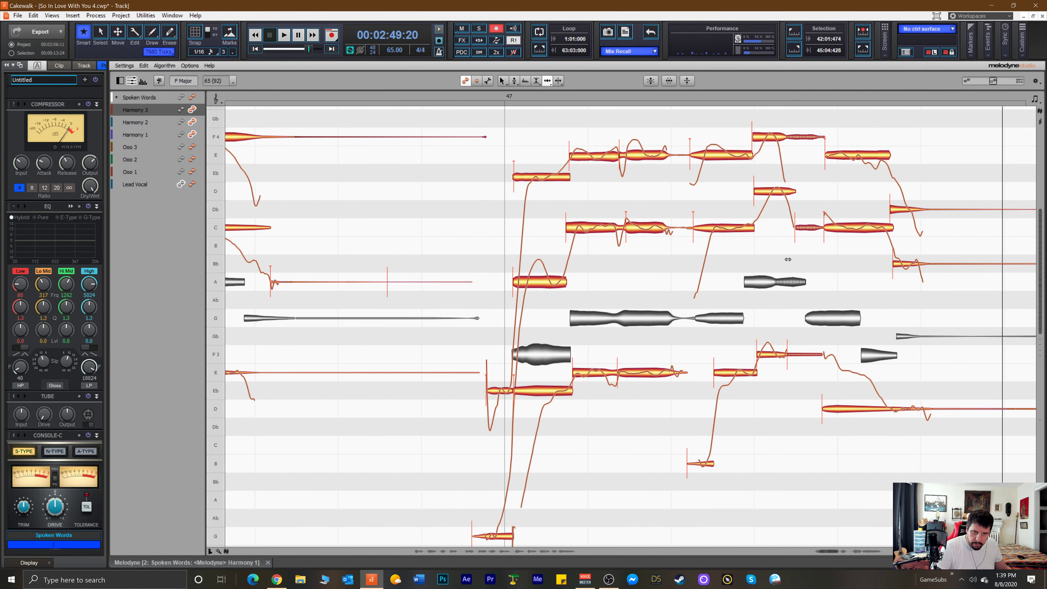
drag(765, 193, 758, 201)
drag(736, 366, 672, 380)
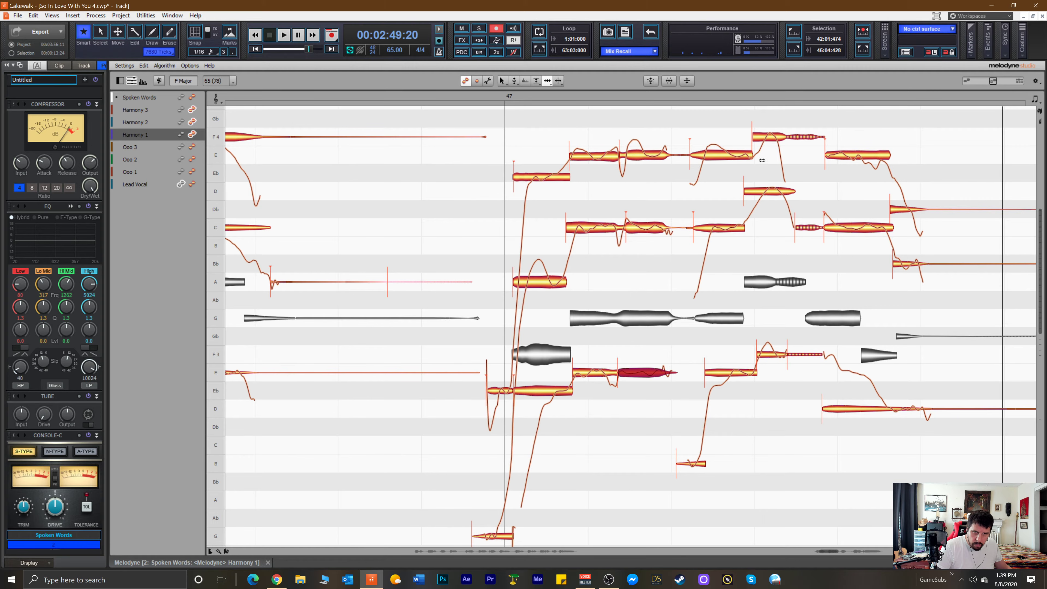
drag(757, 157, 747, 141)
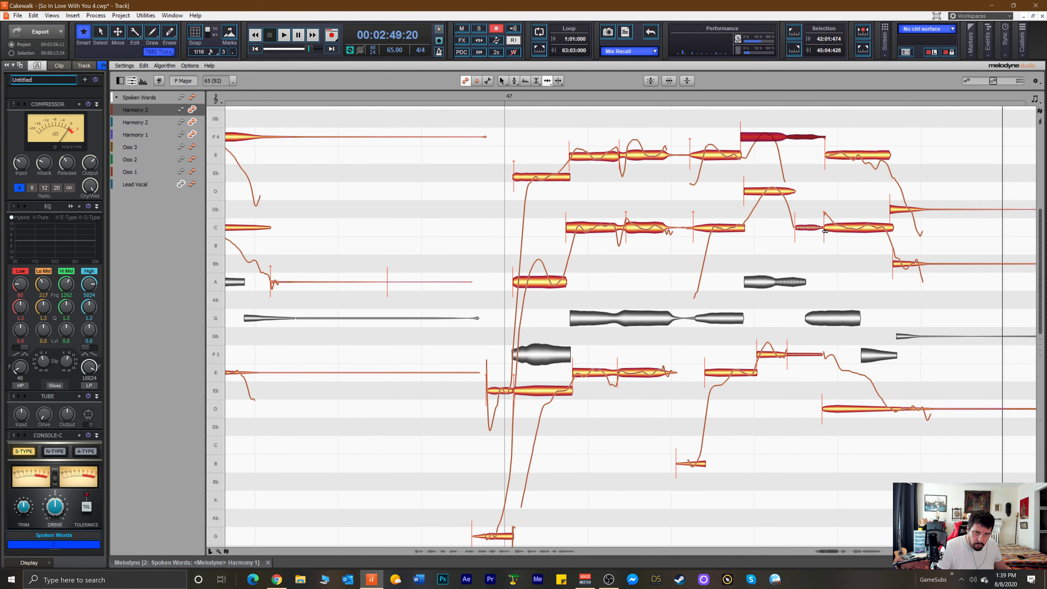
Split off the Harmony 3 F's tail, and start the last Harmony 2 C, Harmony 3 E and Harmony 1 D near the Lead Vocal's last G.
drag(801, 226, 824, 228)
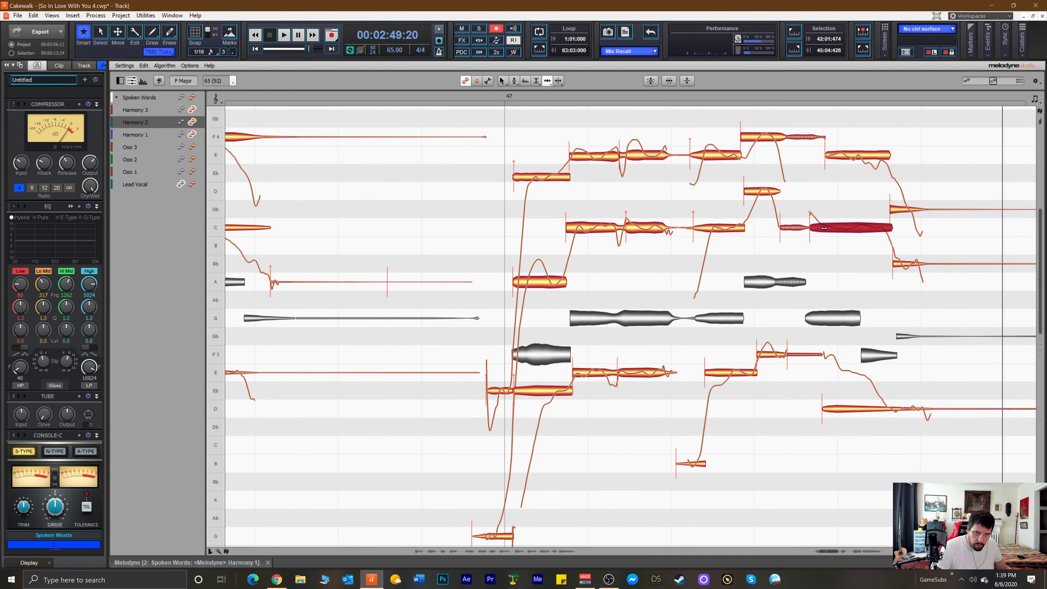
click(792, 137)
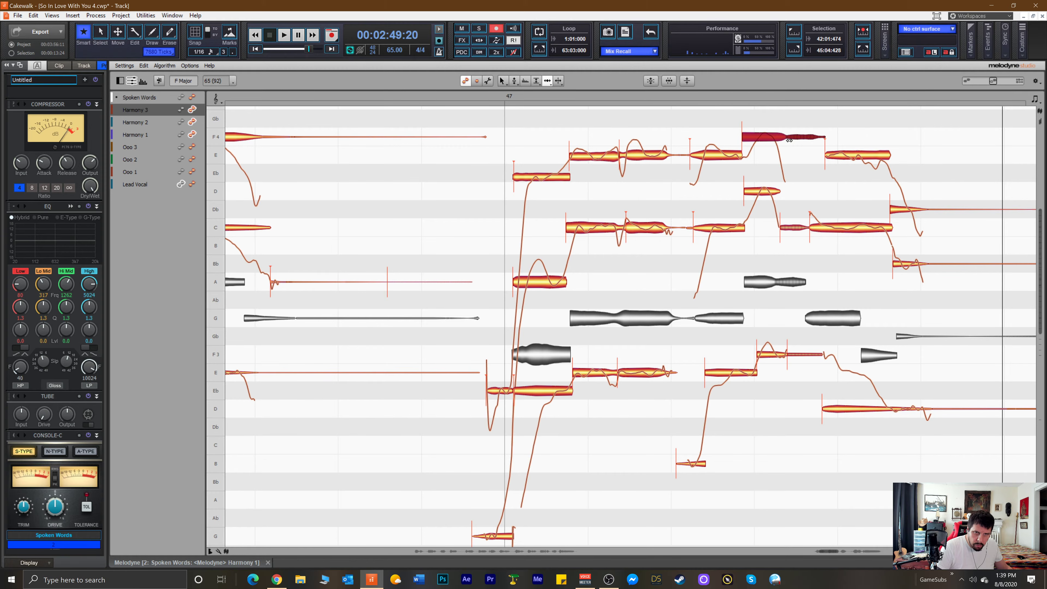
right_click(789, 140)
click(793, 142)
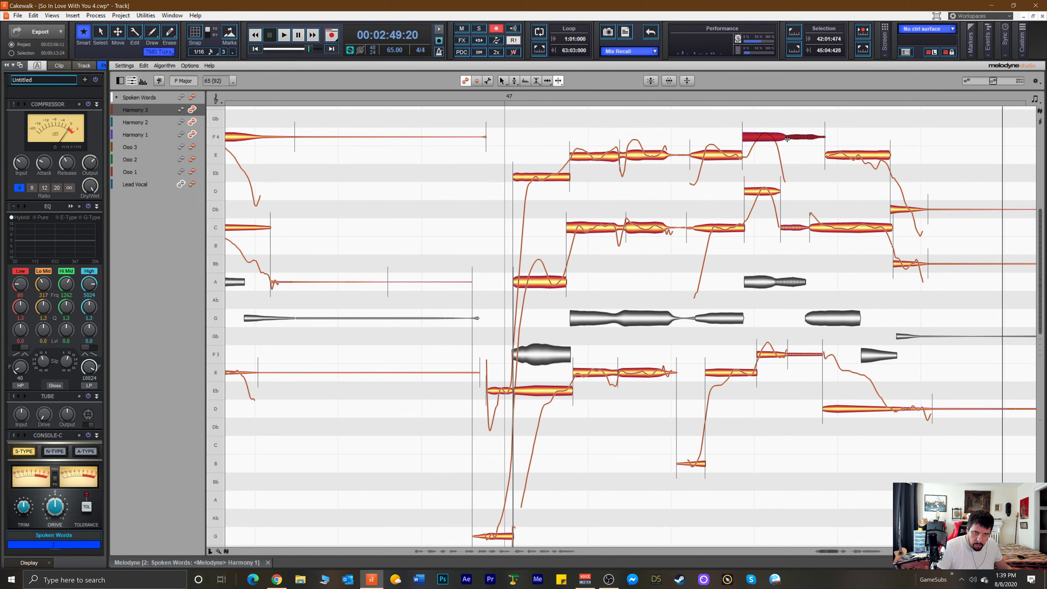
double_click(788, 139)
right_click(788, 139)
click(767, 147)
drag(790, 140, 822, 157)
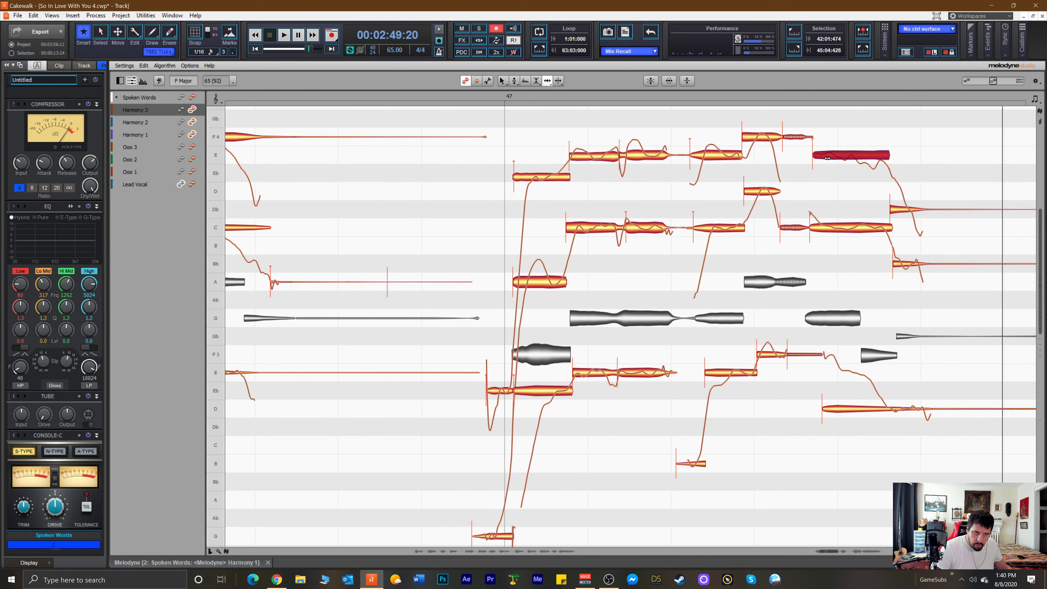
drag(832, 408, 818, 412)
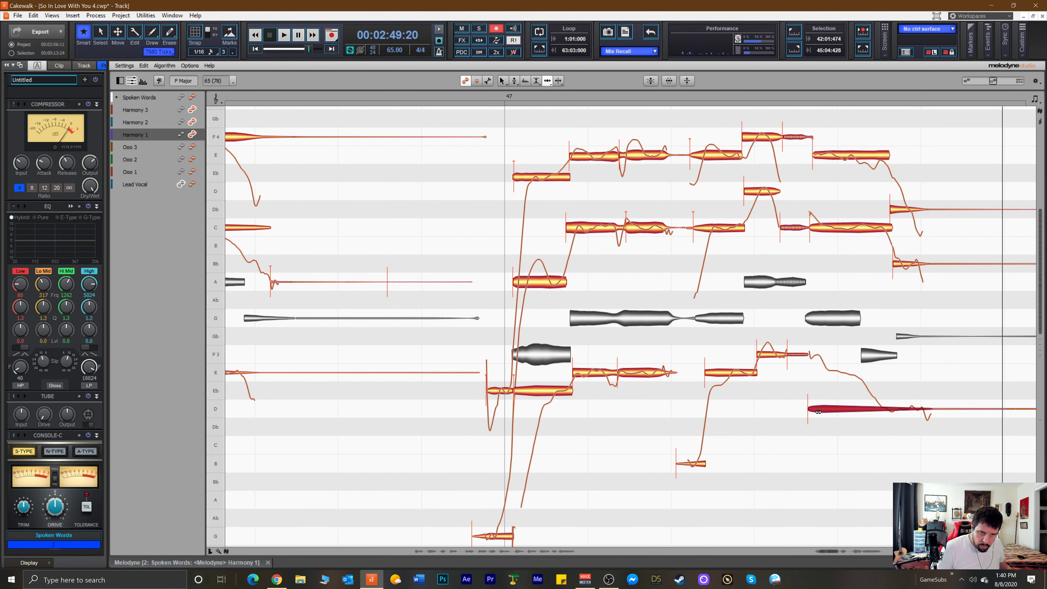
Split the last Harmony 1 D into an E and a D, move the split to the Lead Vocal's F onset, and play back.
right_click(907, 414)
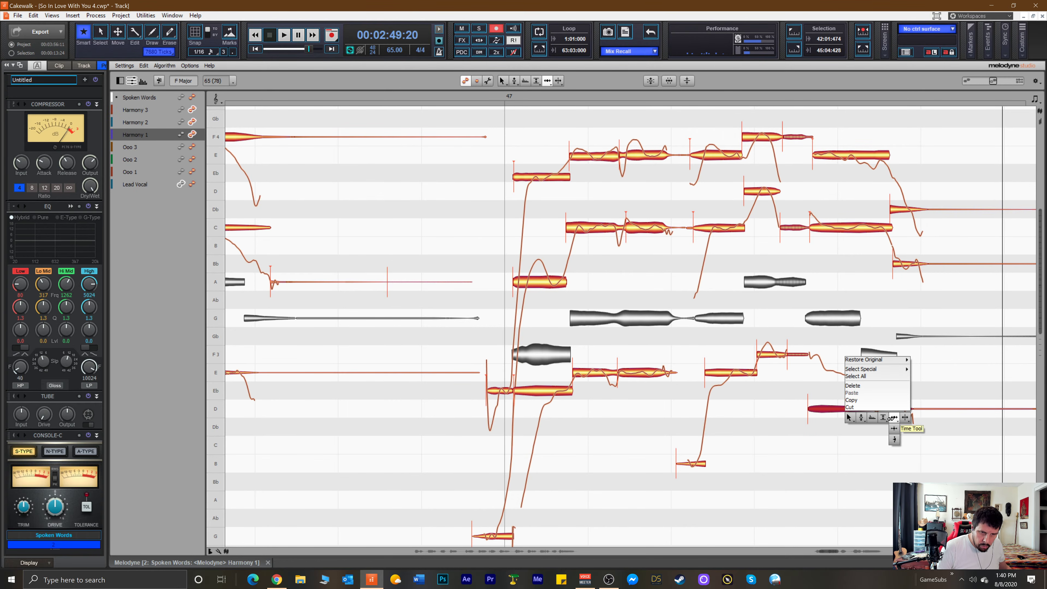
click(901, 418)
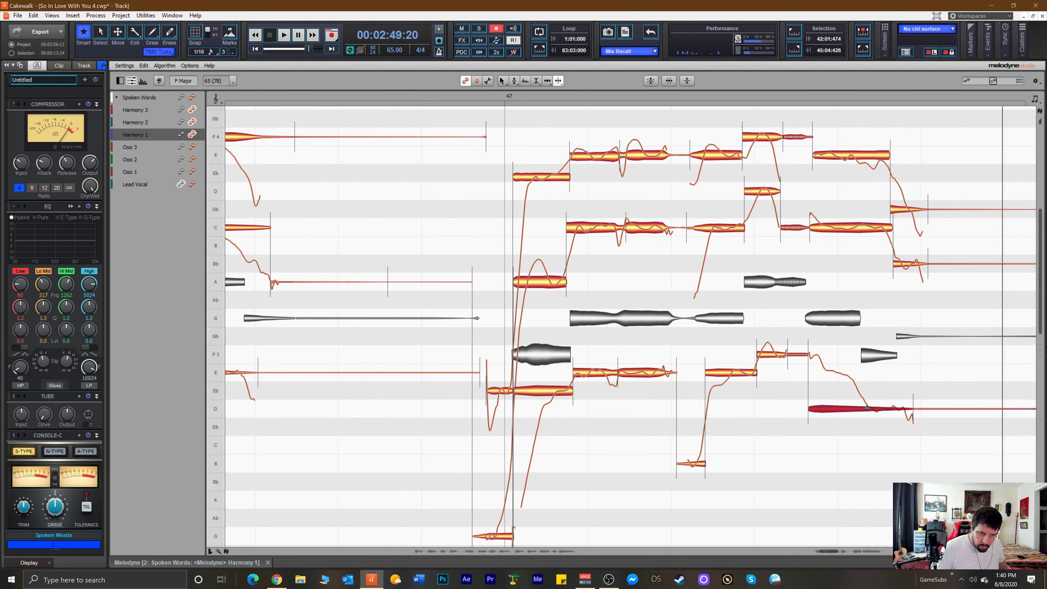
click(867, 408)
right_click(812, 390)
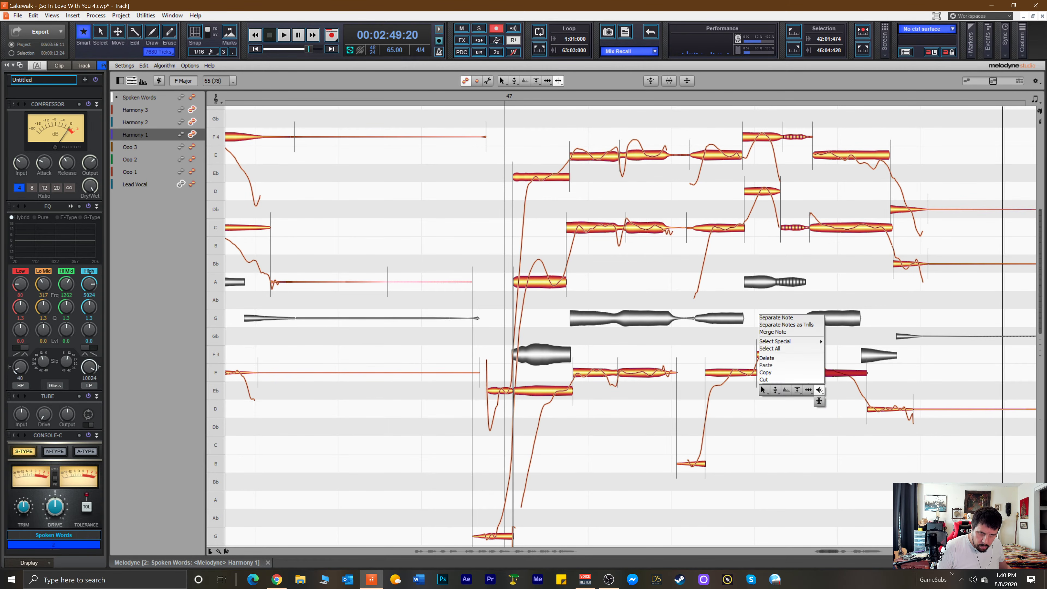
click(812, 390)
drag(861, 371, 855, 372)
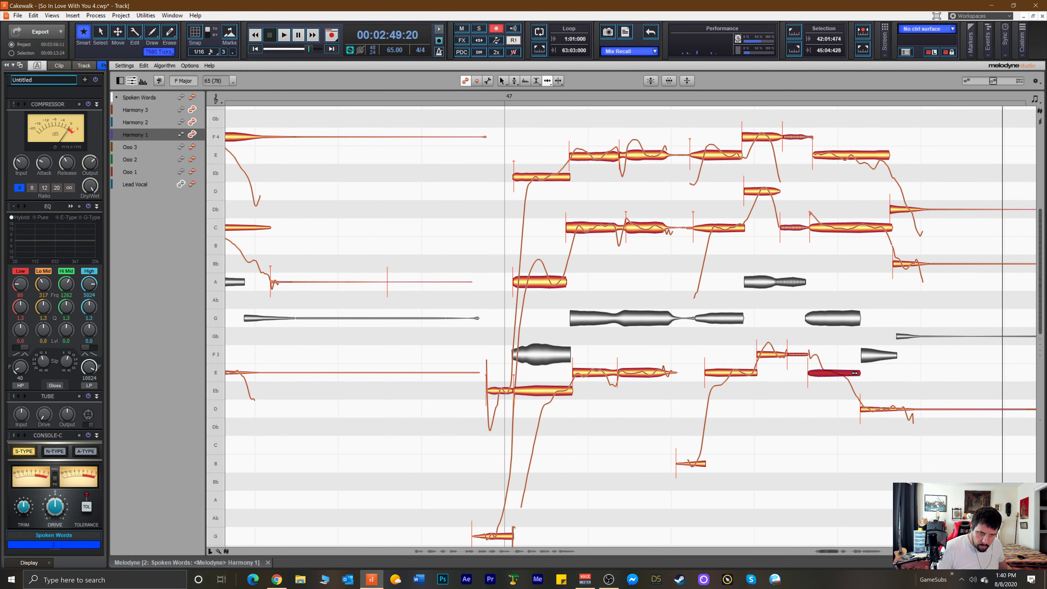
key(space)
key(space)
key(space)
key(space)
Start the short Harmony 3 Eb and the low Harmony 2 G just before bar 47 slightly later and play back.
click(572, 233)
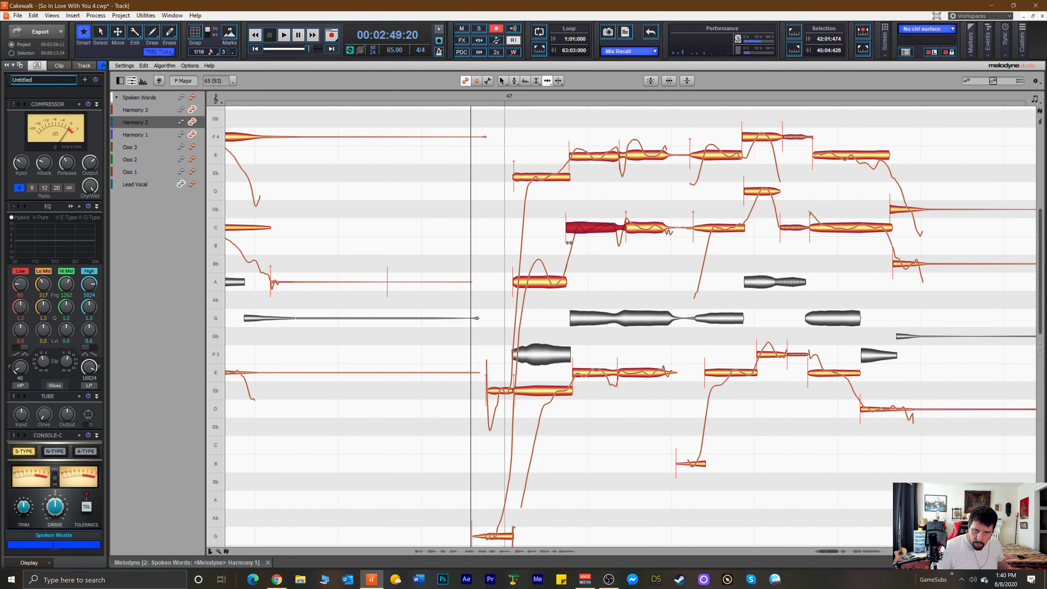
click(517, 280)
drag(495, 384, 495, 389)
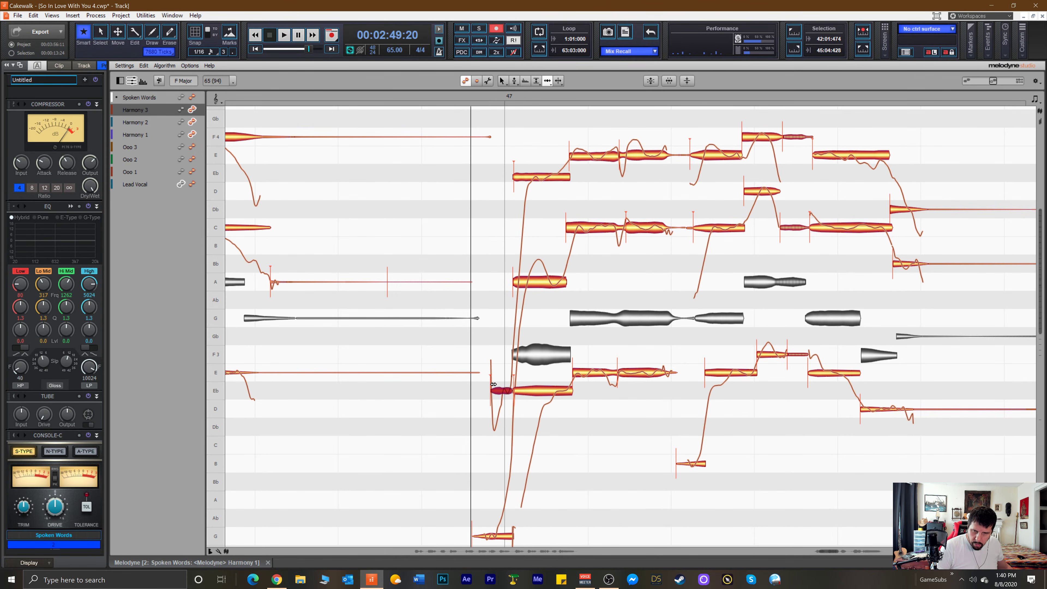
scroll(494, 389, down, 4)
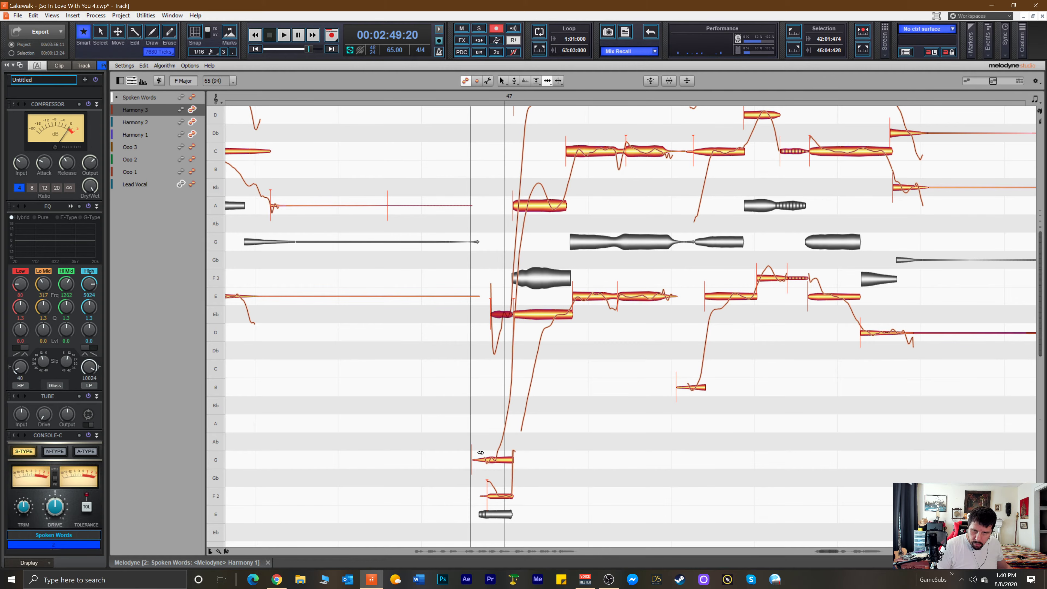
drag(479, 458, 484, 464)
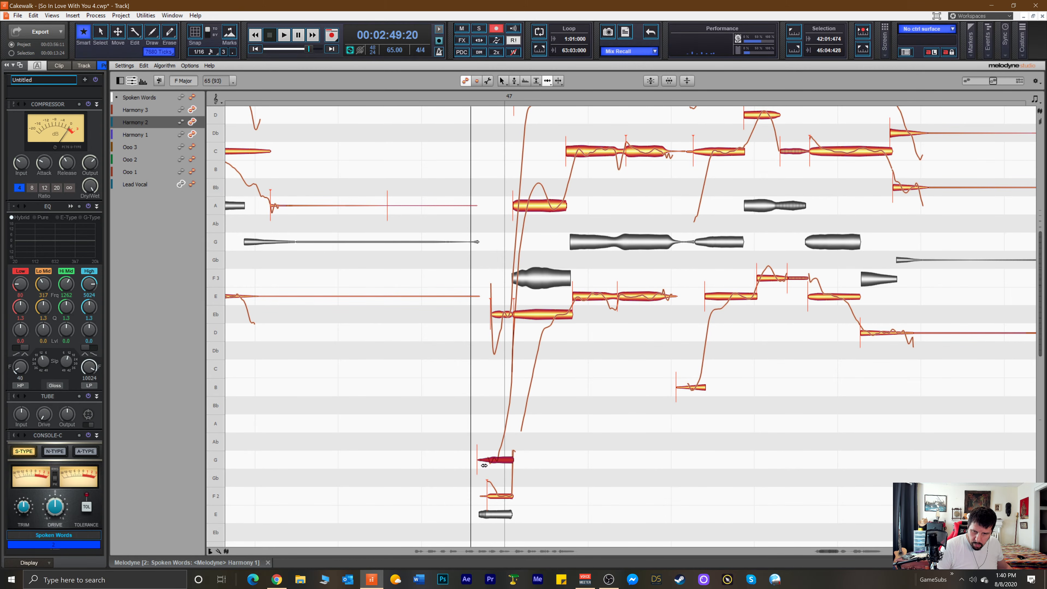
key(space)
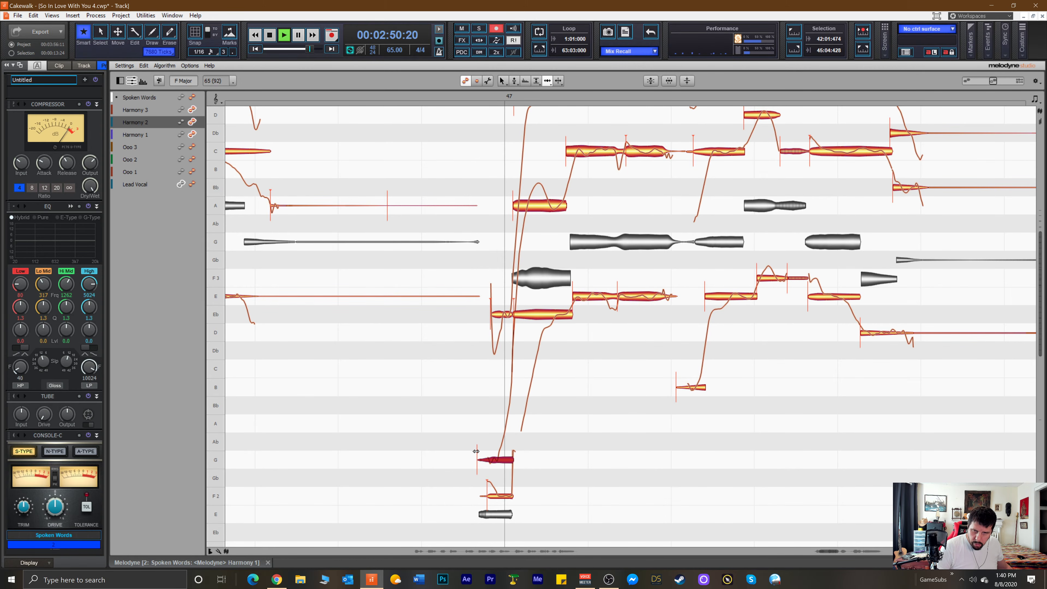
key(space)
Start the closing Harmony 2 Bb and Harmony 3 Db of bar 47 earlier, tightening the timing of their tails.
scroll(732, 304, up, 3)
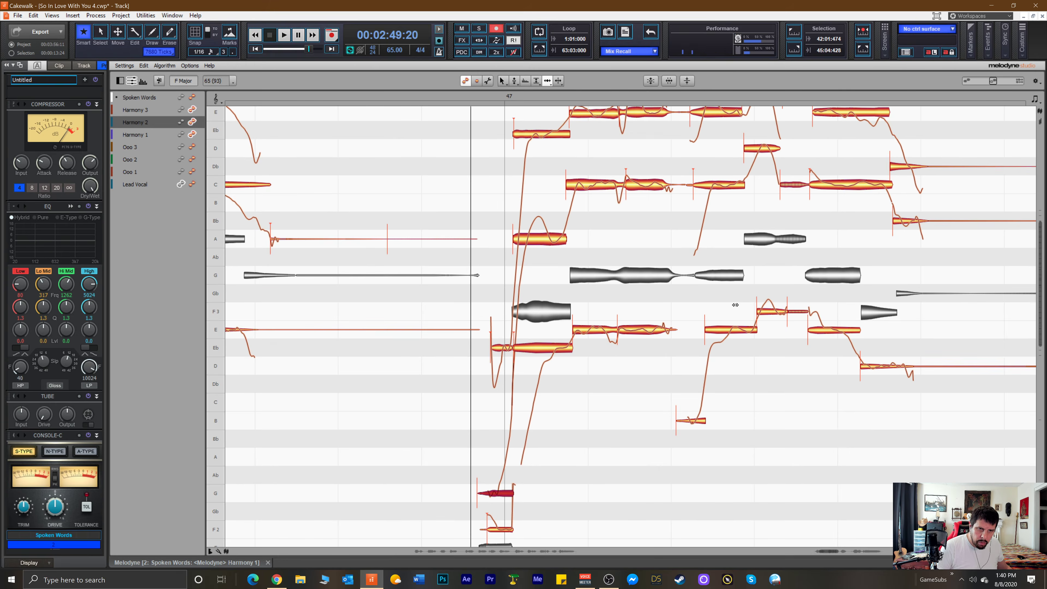
click(921, 250)
drag(920, 250, 889, 250)
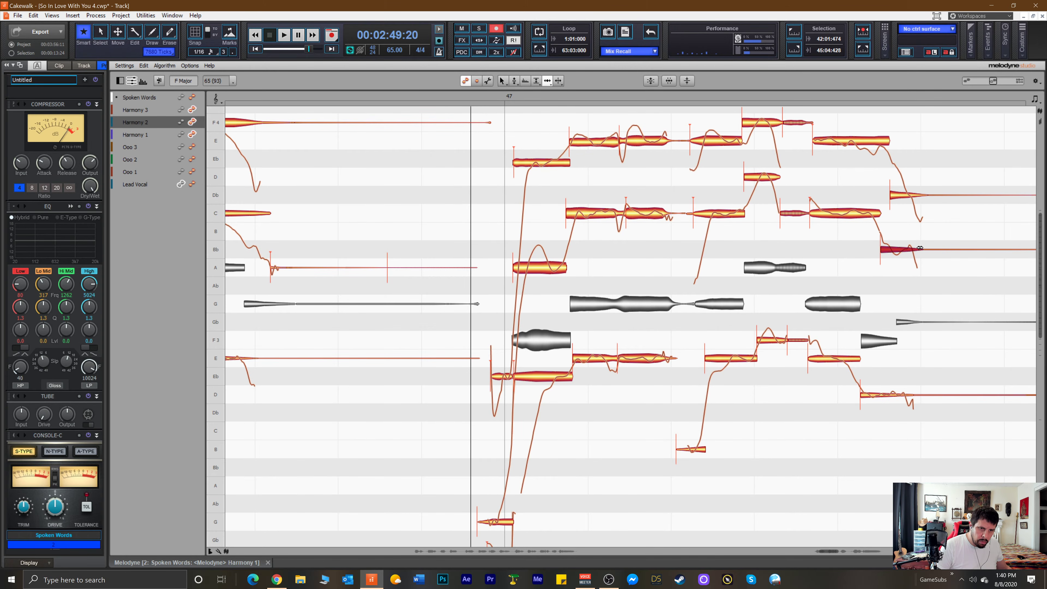
drag(919, 249, 914, 248)
click(910, 196)
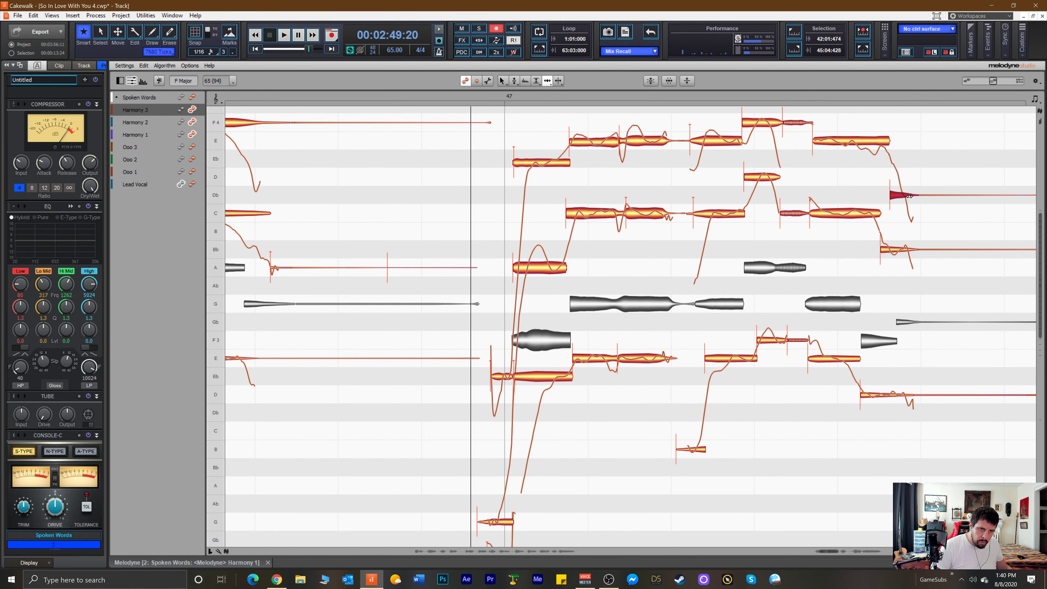
drag(895, 194, 890, 195)
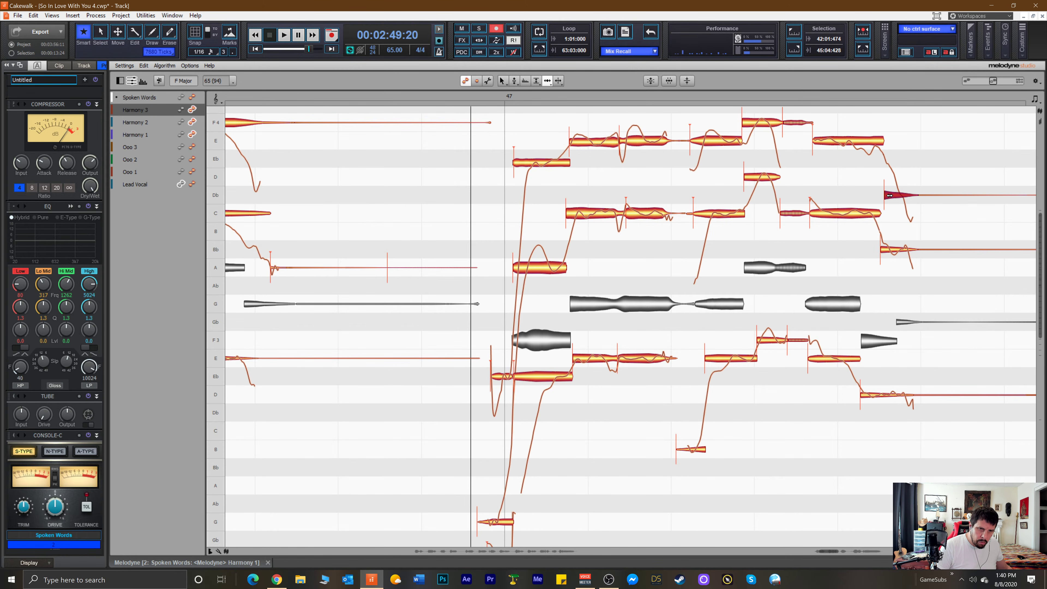
click(864, 397)
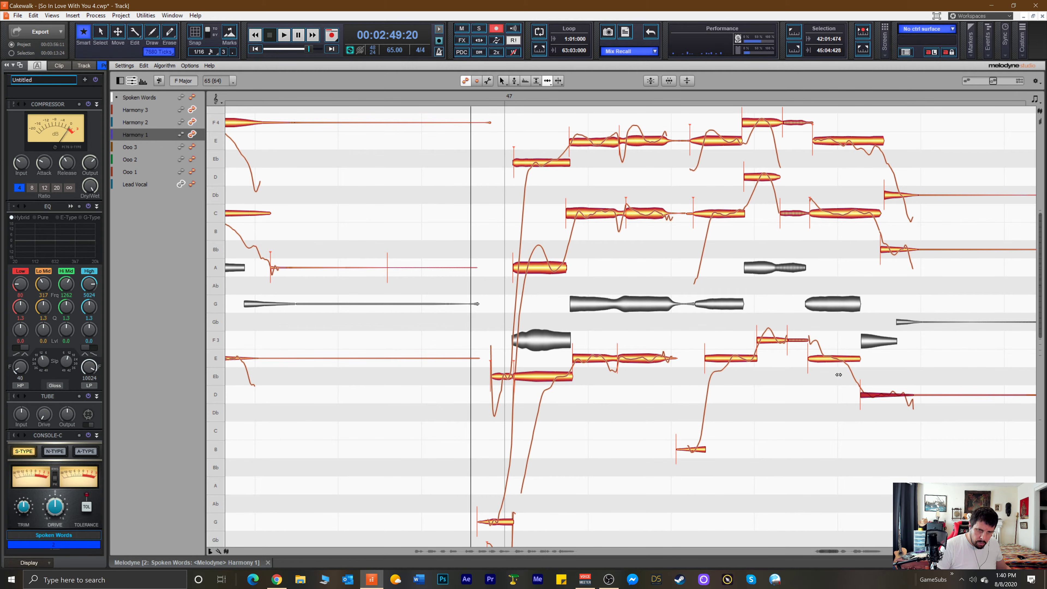
Check the pitch of the closing Harmony 1 notes E, F, E and D in bar 47 with the Pitch tool.
right_click(824, 360)
click(791, 363)
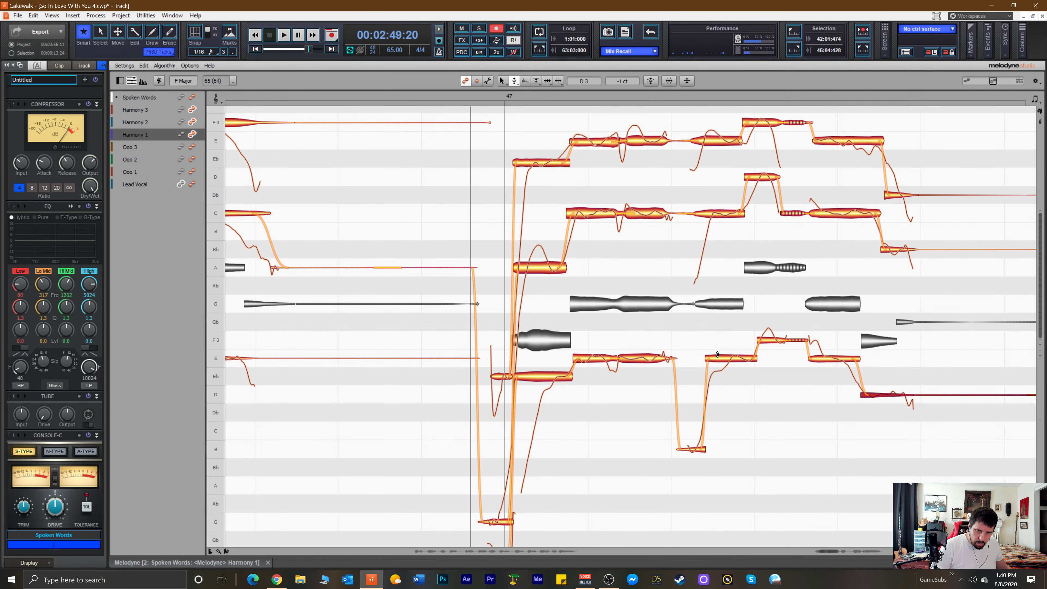
click(724, 359)
click(771, 339)
click(820, 360)
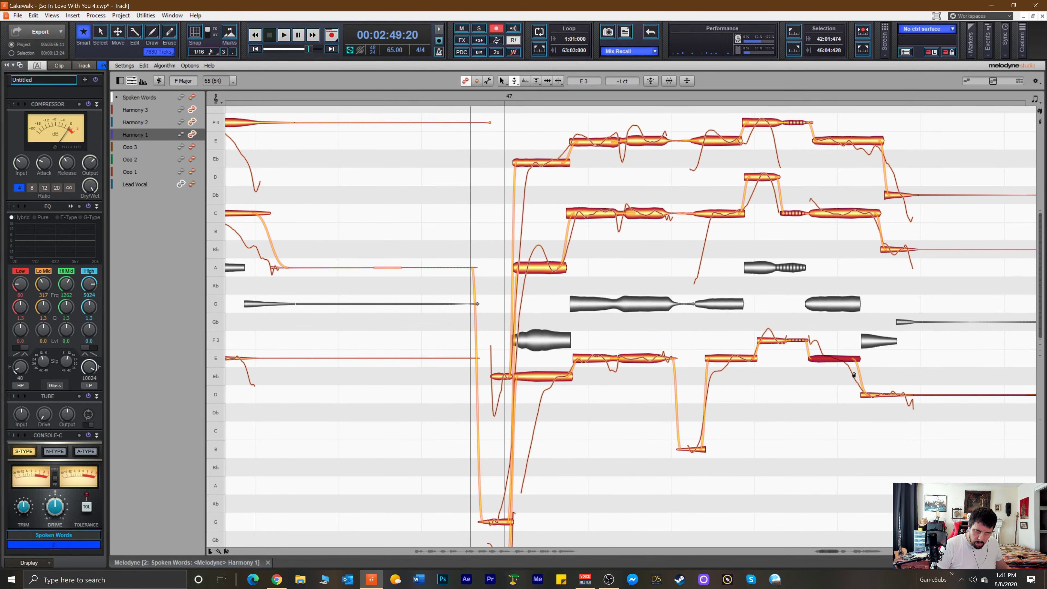
click(874, 384)
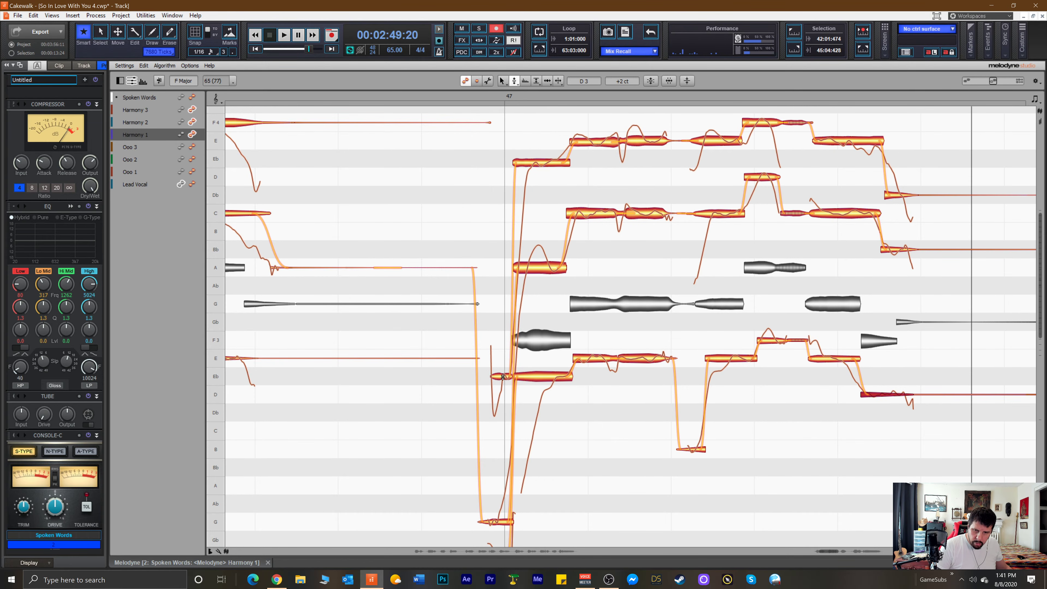
Start the low Harmony 2 G just before bar 47 slightly later.
right_click(460, 479)
click(479, 499)
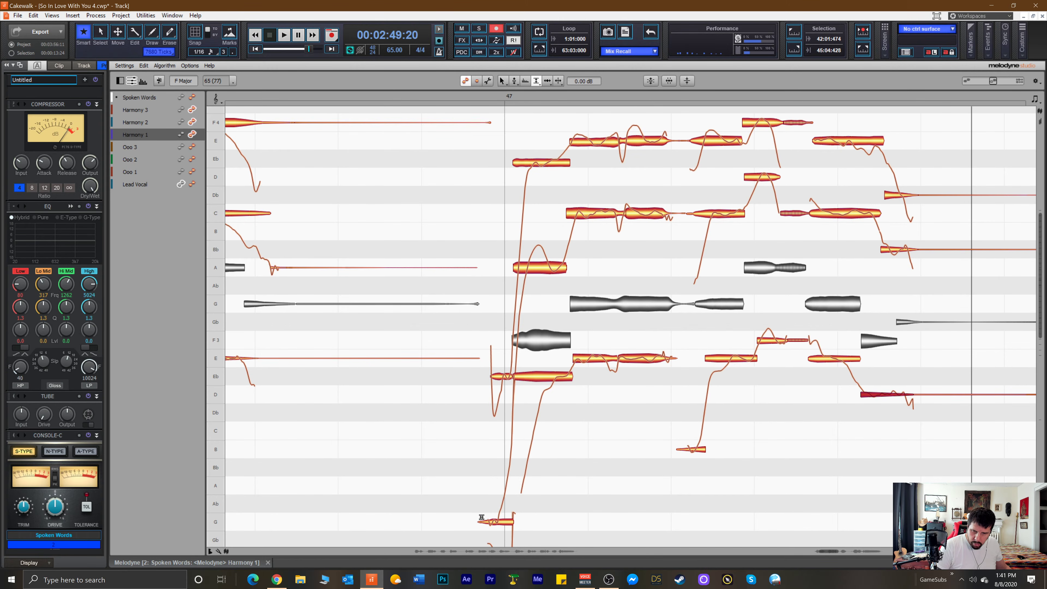
right_click(481, 523)
click(497, 536)
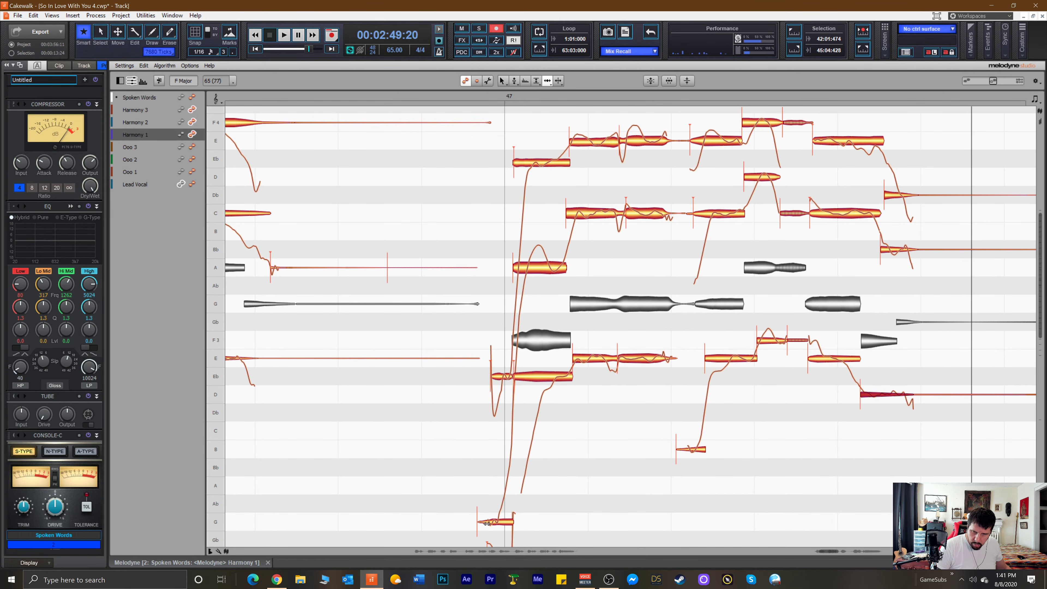
click(489, 523)
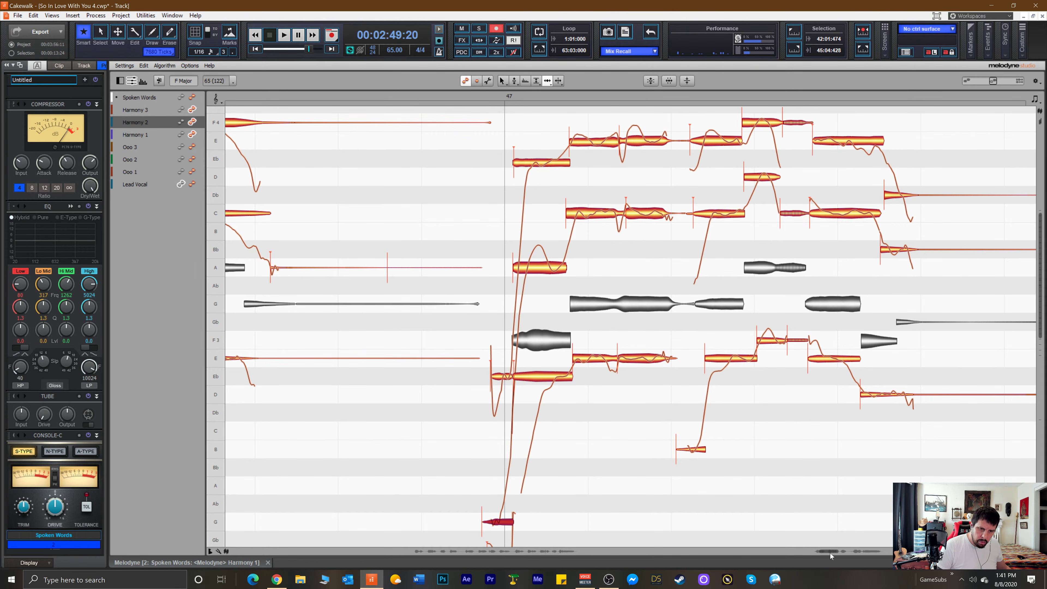
Split the long Harmony 3 D in bar 48 near the Lead Vocal's F onset.
drag(826, 554, 832, 554)
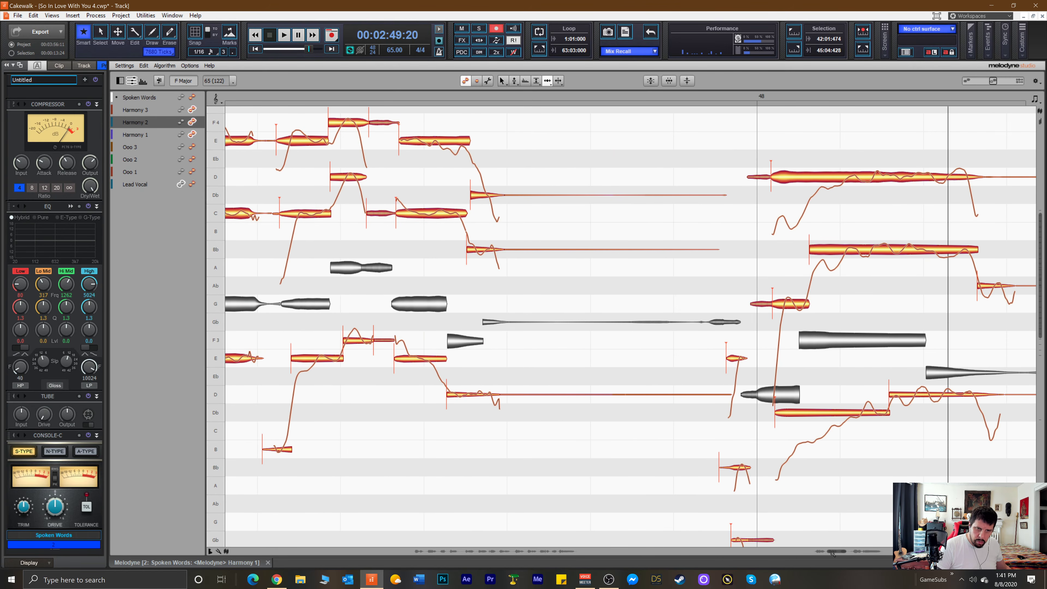
right_click(797, 177)
click(841, 181)
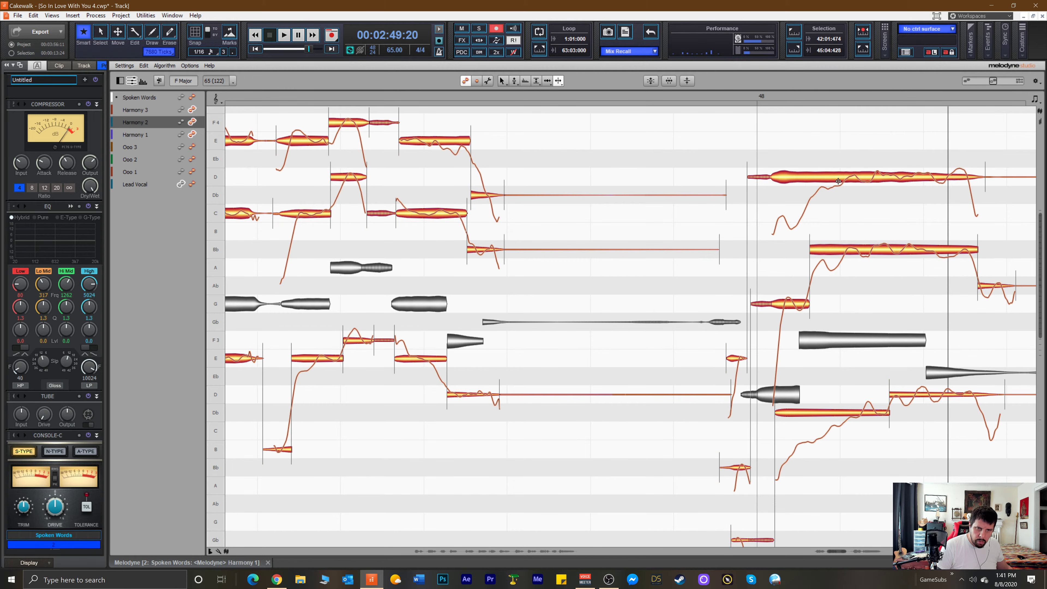
click(806, 175)
drag(806, 175, 804, 221)
Set the pitch modulation of the long Harmony 3 D in bar 48 to -84% and lower that of the Harmony 2 Bb beneath it.
right_click(744, 191)
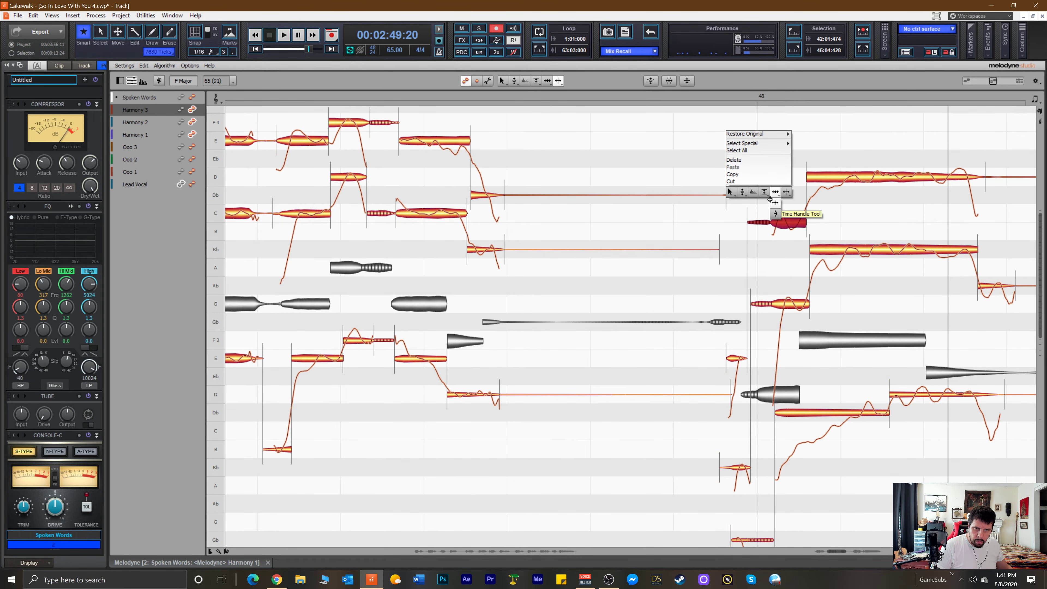
click(743, 192)
click(842, 177)
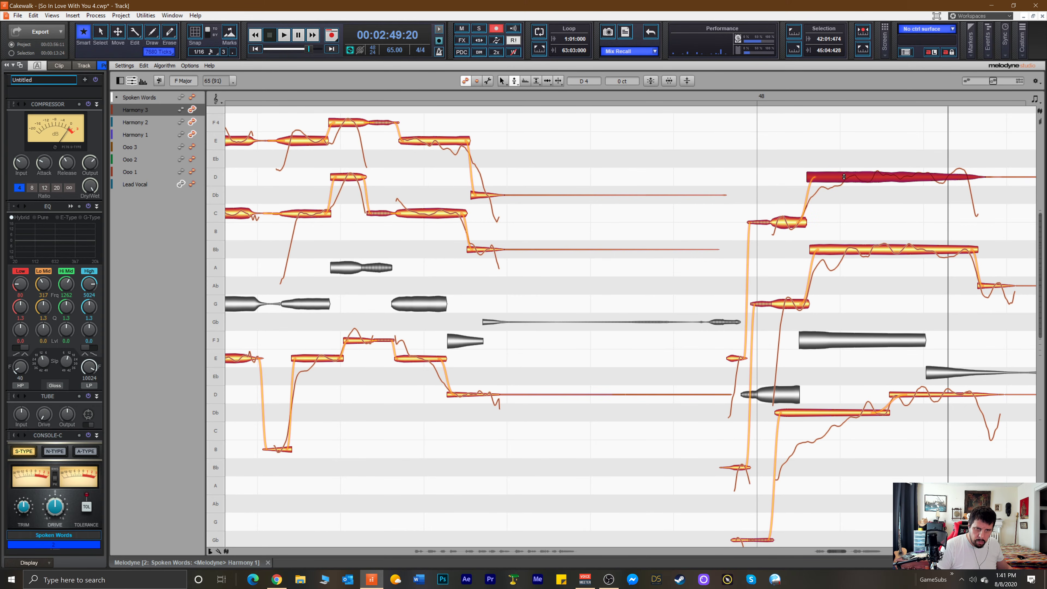
right_click(842, 177)
click(842, 188)
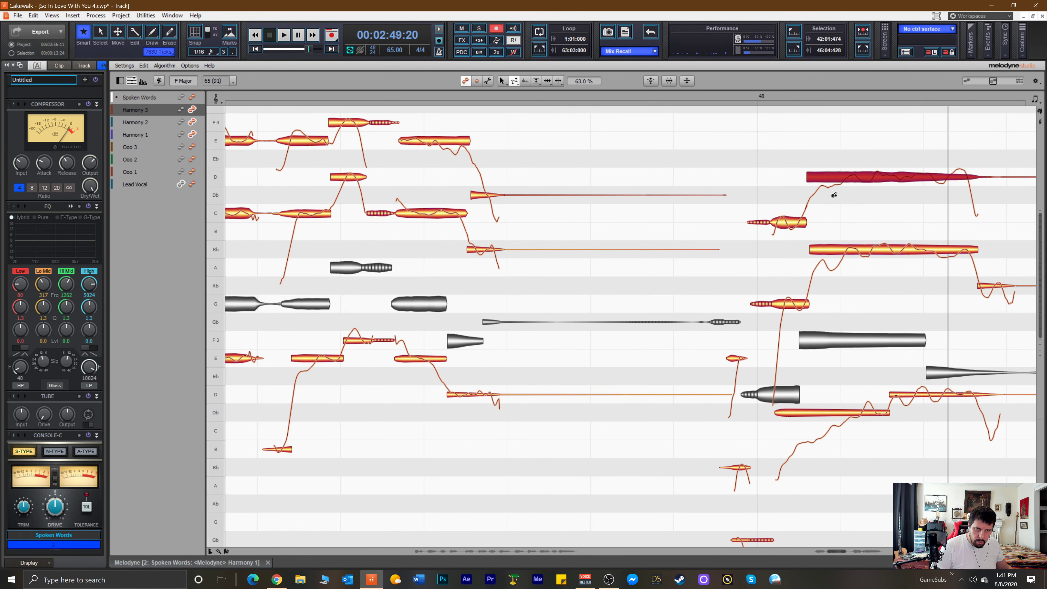
drag(824, 239, 817, 270)
double_click(710, 166)
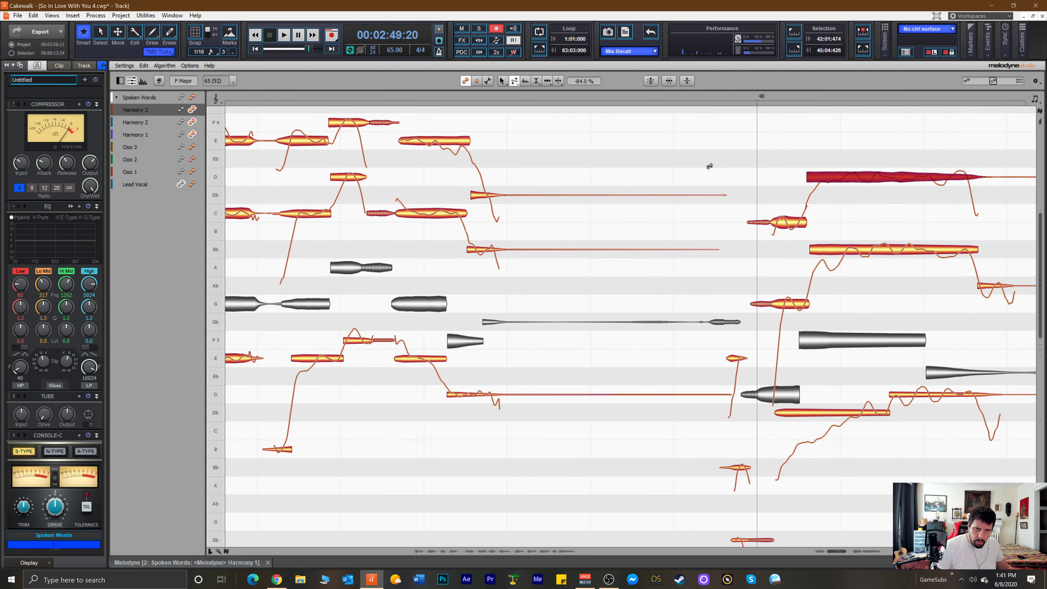
click(851, 249)
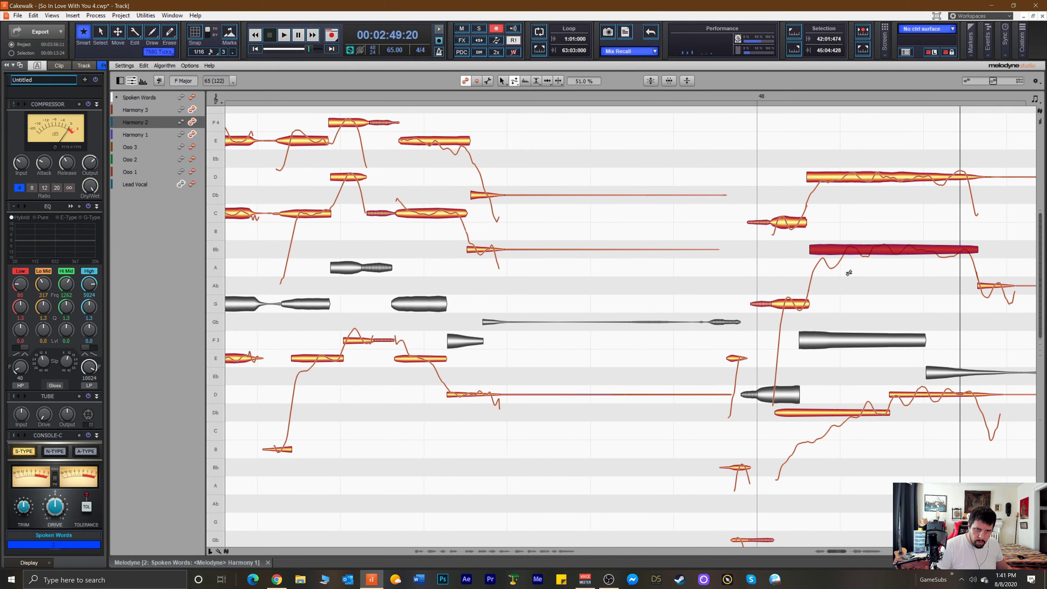
click(696, 246)
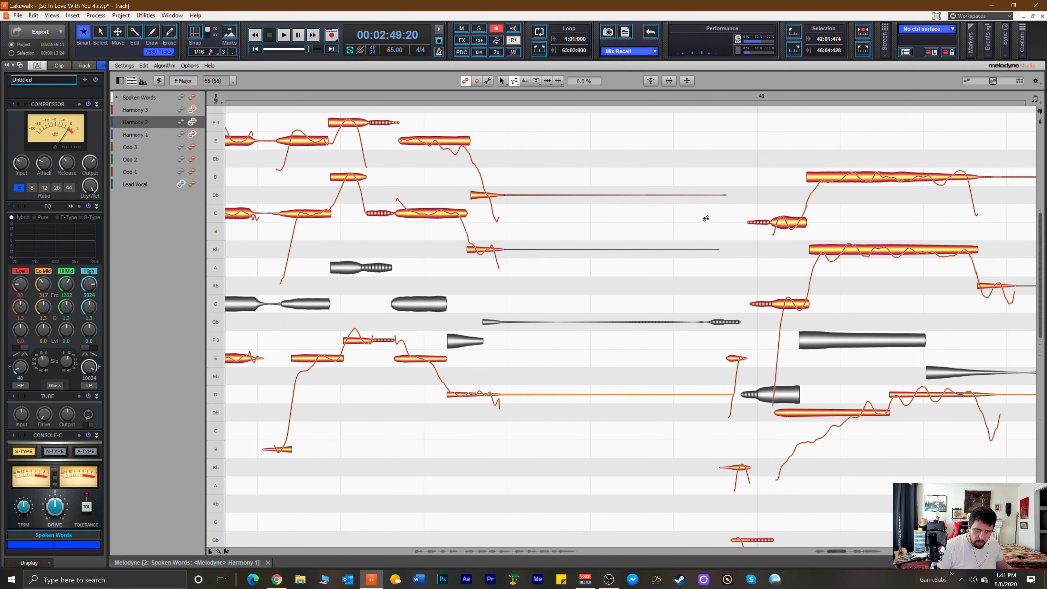
Split the Harmony 1 Db in bar 48 near the Lead Vocal's F onset and raise its second part to D3.
right_click(816, 332)
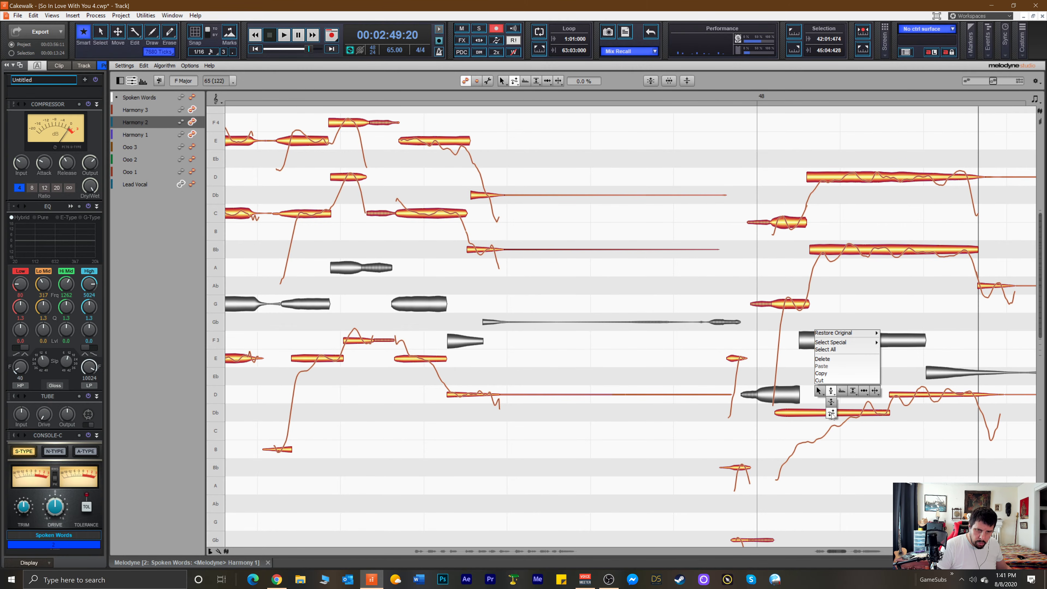
click(874, 391)
click(806, 411)
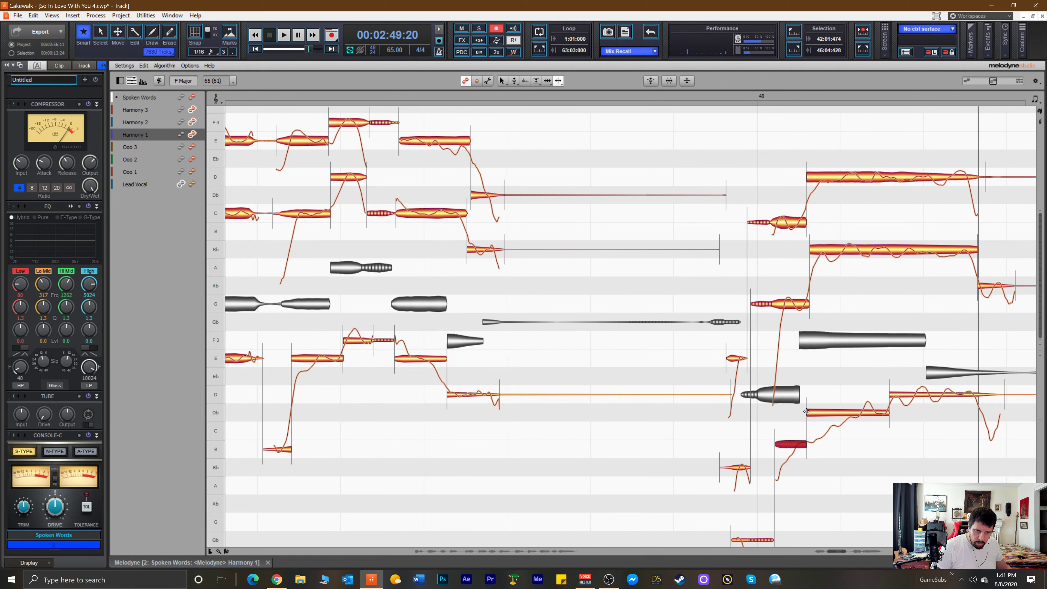
right_click(813, 417)
click(774, 427)
click(839, 416)
mouse_move(839, 401)
mouse_down()
mouse_move(852, 406)
mouse_move(849, 448)
mouse_move(848, 400)
mouse_up()
click(900, 399)
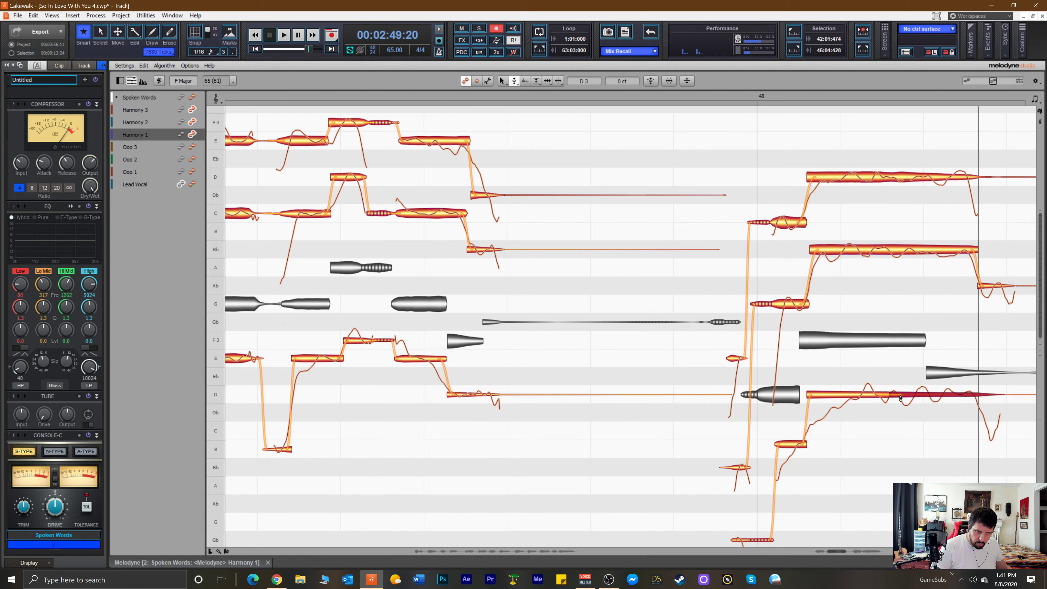
Set the pitch modulation of the first long Harmony 1 D in bar 48 to -105% and play back the entry.
right_click(850, 398)
click(853, 418)
drag(850, 398, 909, 416)
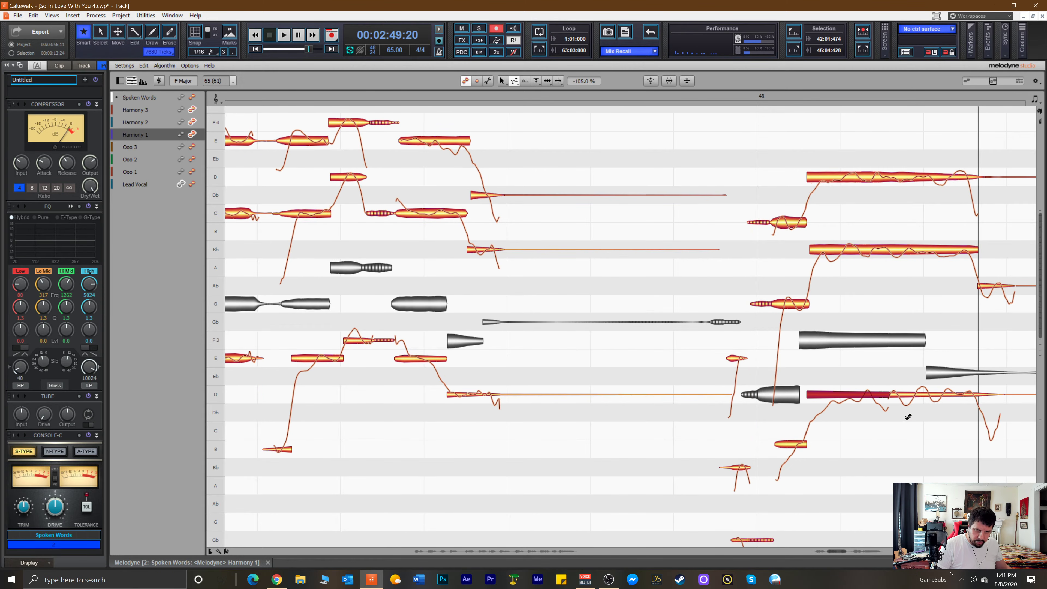
click(683, 181)
key(space)
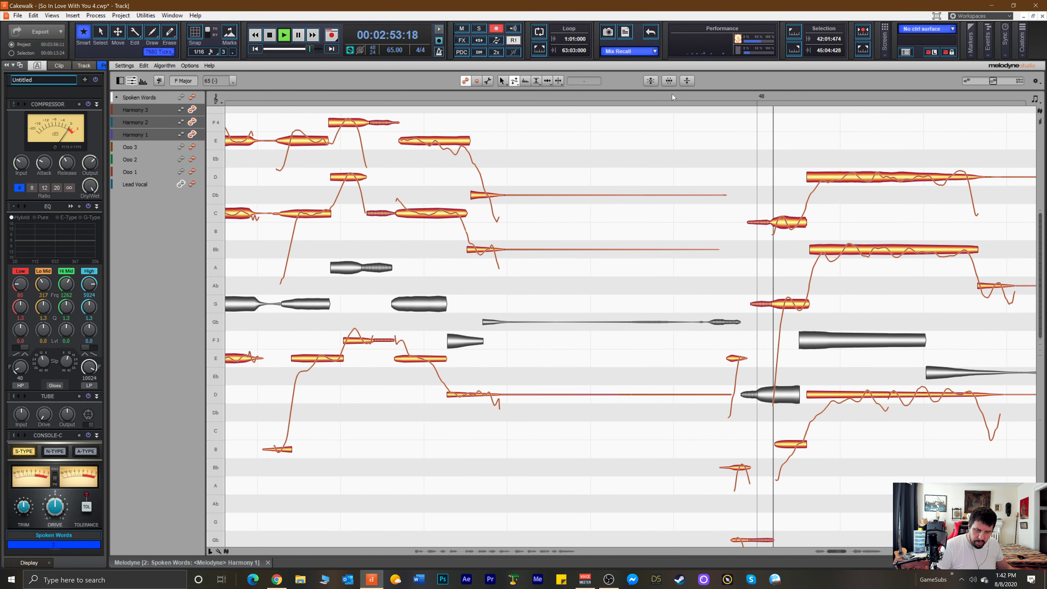
key(space)
Try raising the second long Harmony 1 D in bar 48 by 16 cents.
right_click(857, 305)
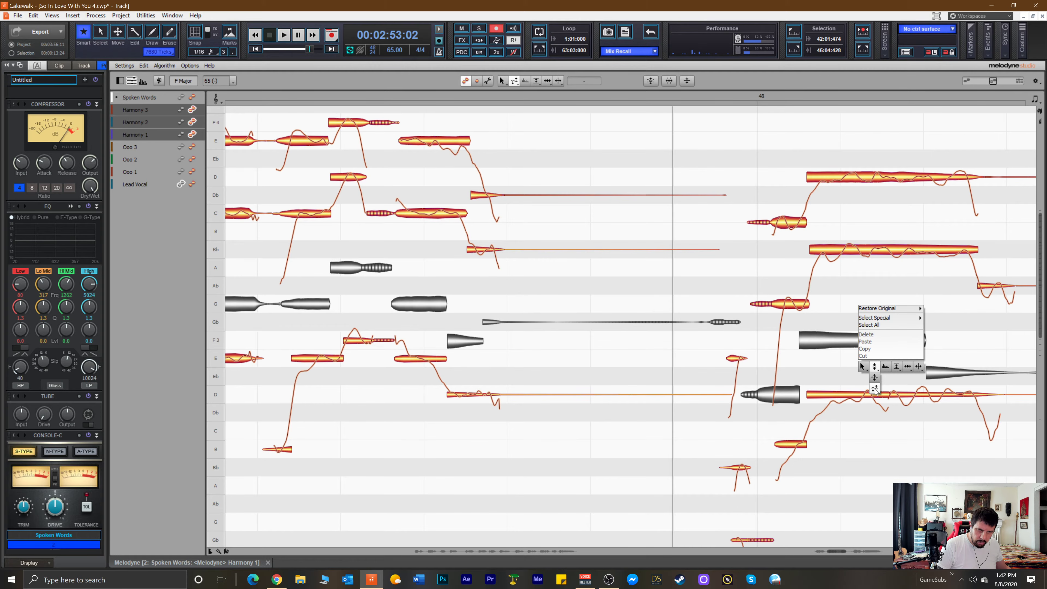
click(874, 388)
click(856, 397)
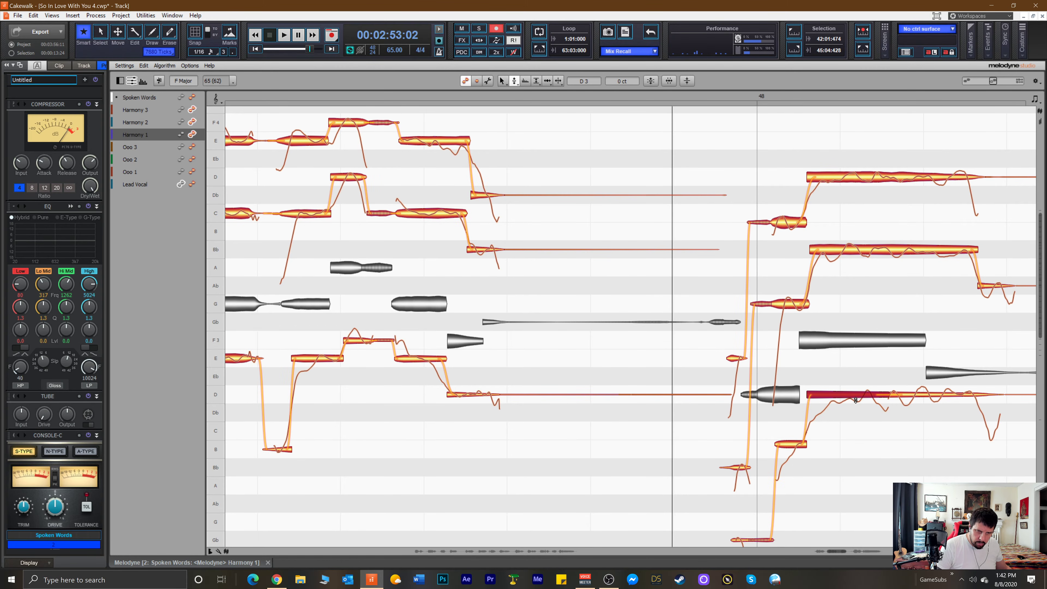
drag(901, 395, 901, 390)
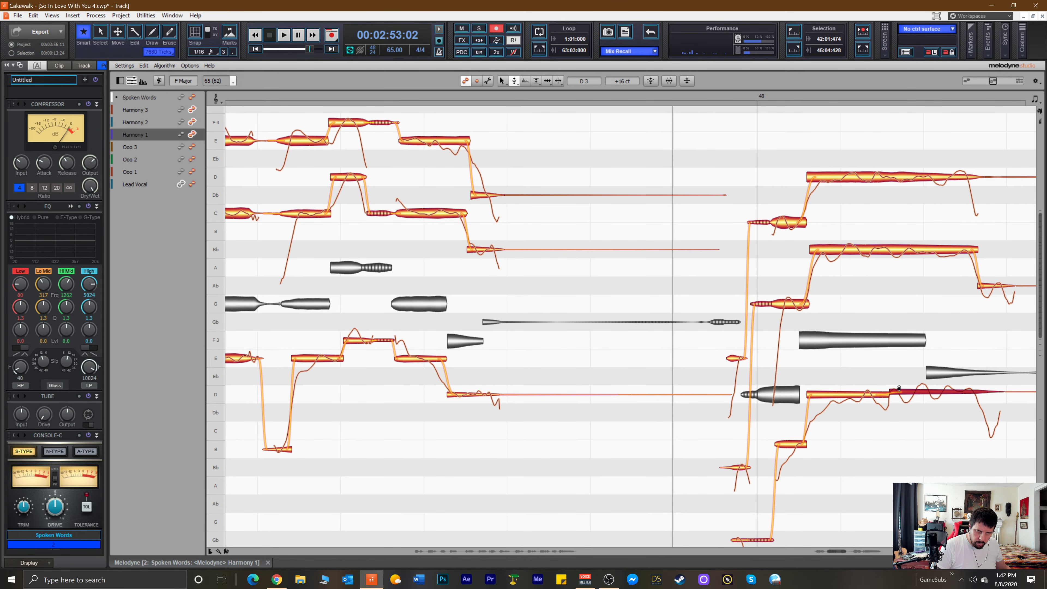
Set the pitch modulation of the long Harmony 2 Bb in bar 48 to -178%.
right_click(860, 256)
click(859, 277)
click(857, 250)
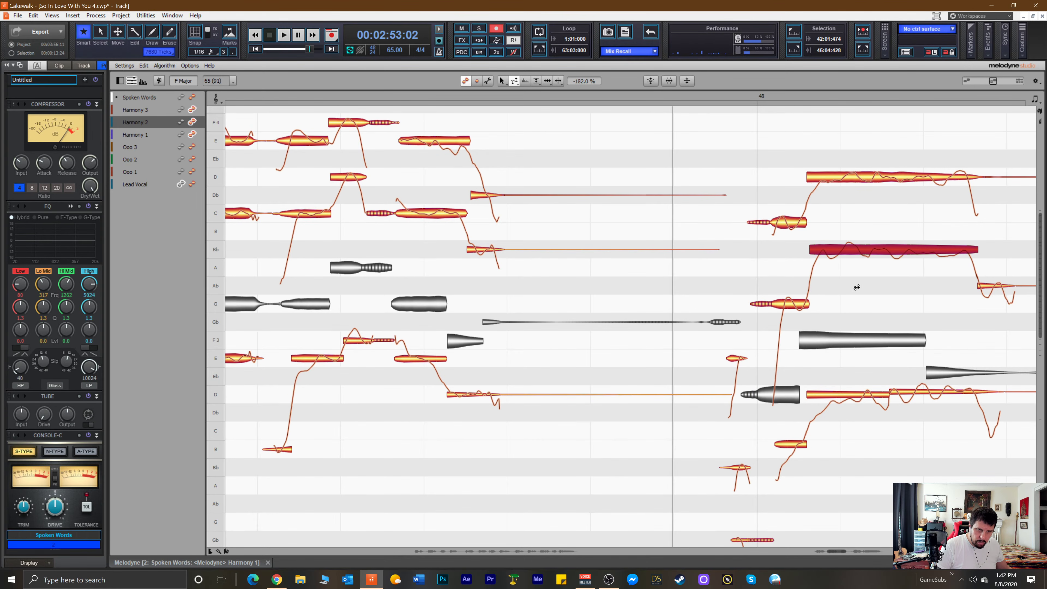
mouse_move(857, 292)
mouse_down()
mouse_move(859, 256)
mouse_move(859, 286)
mouse_up()
drag(959, 256, 935, 269)
Start the Harmony 2 G and the short Harmony 3 note at bar 48 earlier, along with the short Harmony 3 E before them.
right_click(720, 178)
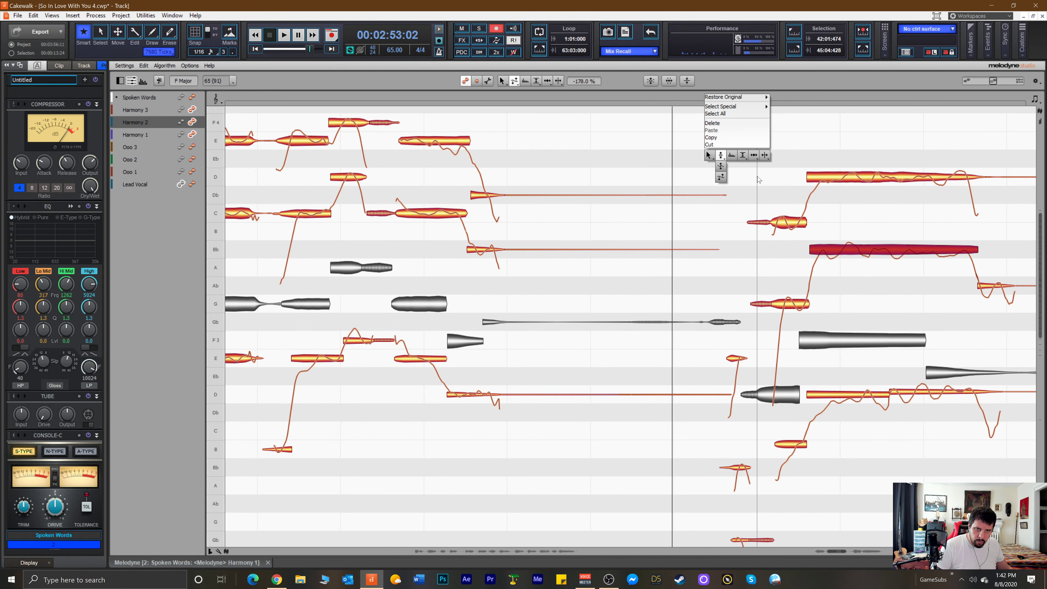
click(754, 156)
drag(777, 298, 767, 307)
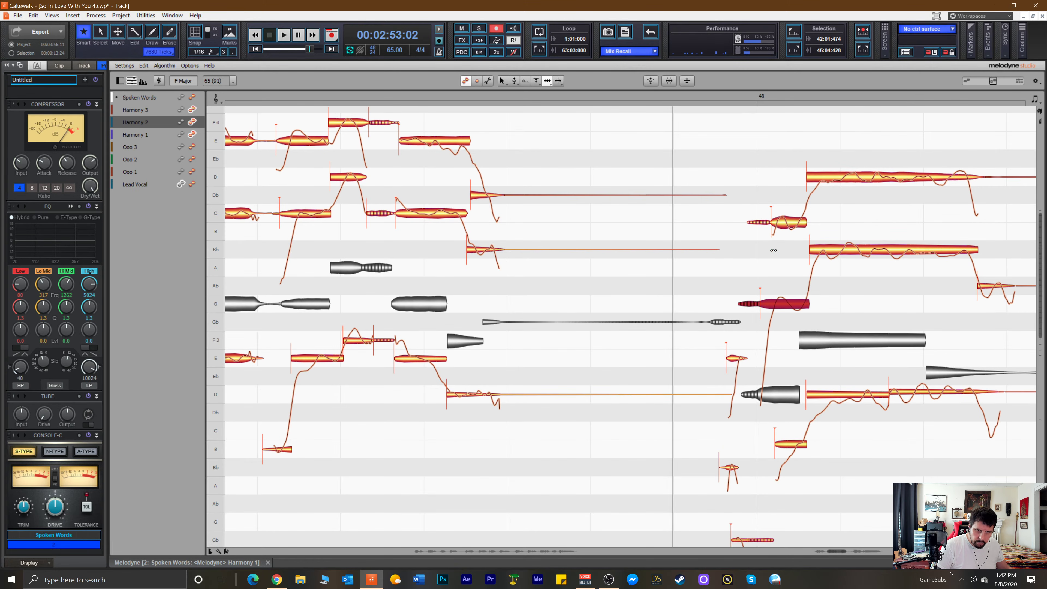
drag(775, 227, 766, 228)
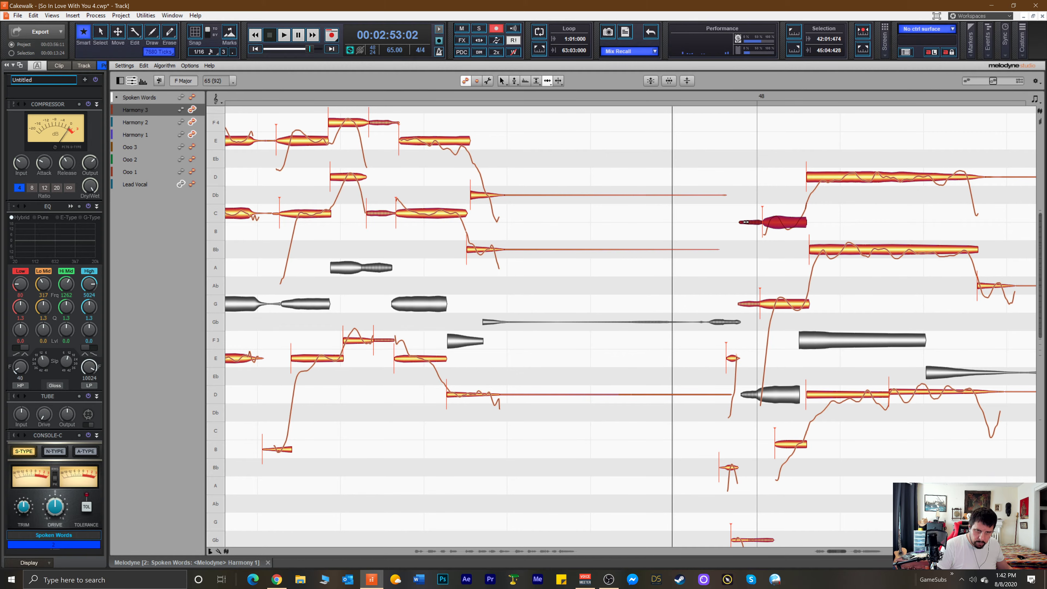
drag(732, 356, 726, 355)
Start the low Harmony 2 Bb and the Harmony 1 Gb, B and long D around bar 48 earlier to match the Lead Vocal.
scroll(731, 356, down, 5)
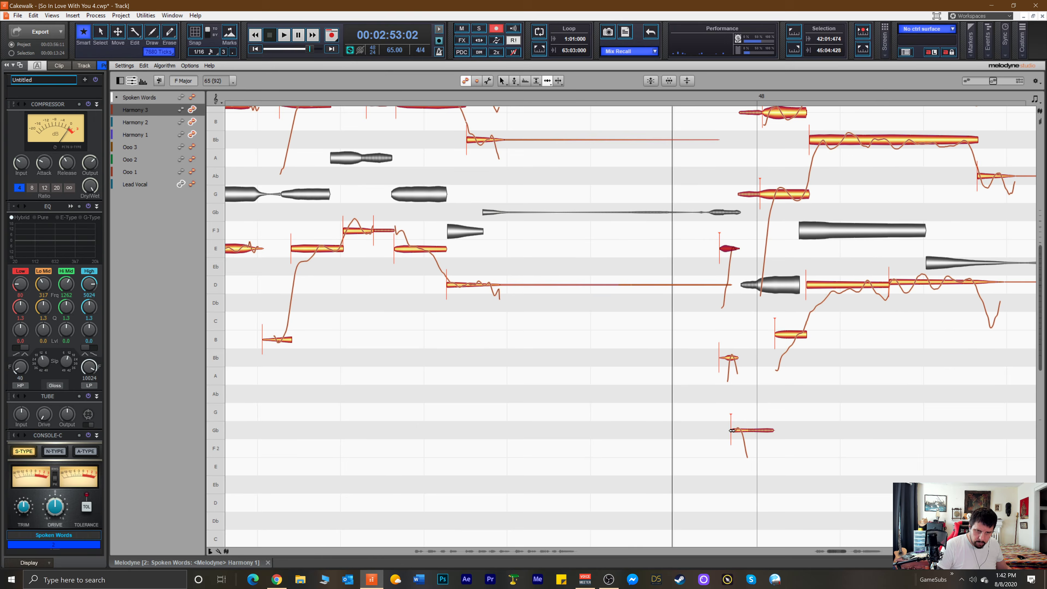
scroll(731, 438, up, 4)
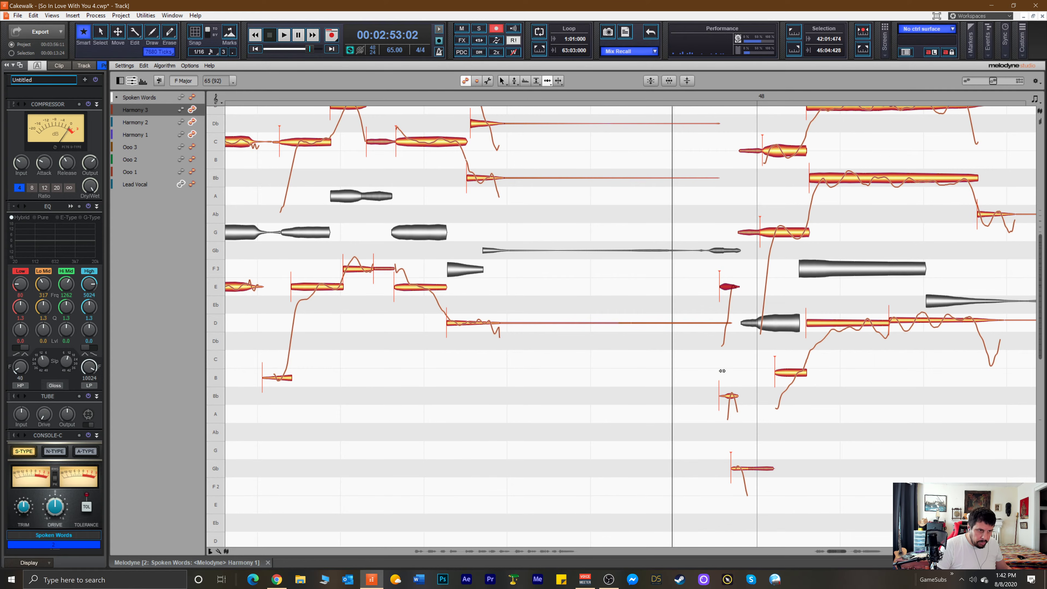
drag(730, 396, 726, 401)
mouse_move(741, 464)
mouse_down()
mouse_move(730, 465)
mouse_move(758, 469)
mouse_up()
drag(808, 325, 807, 325)
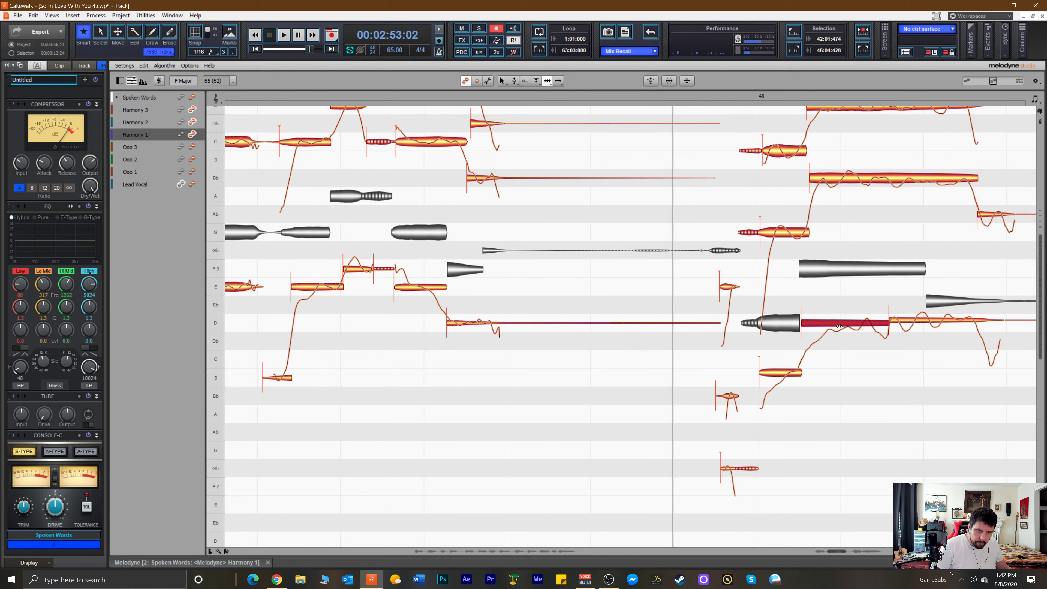
Set the second long Harmony 1 D in bar 48 to exactly D3 at 0 ct and play back from just before the bar.
right_click(903, 325)
click(865, 320)
click(902, 317)
click(862, 319)
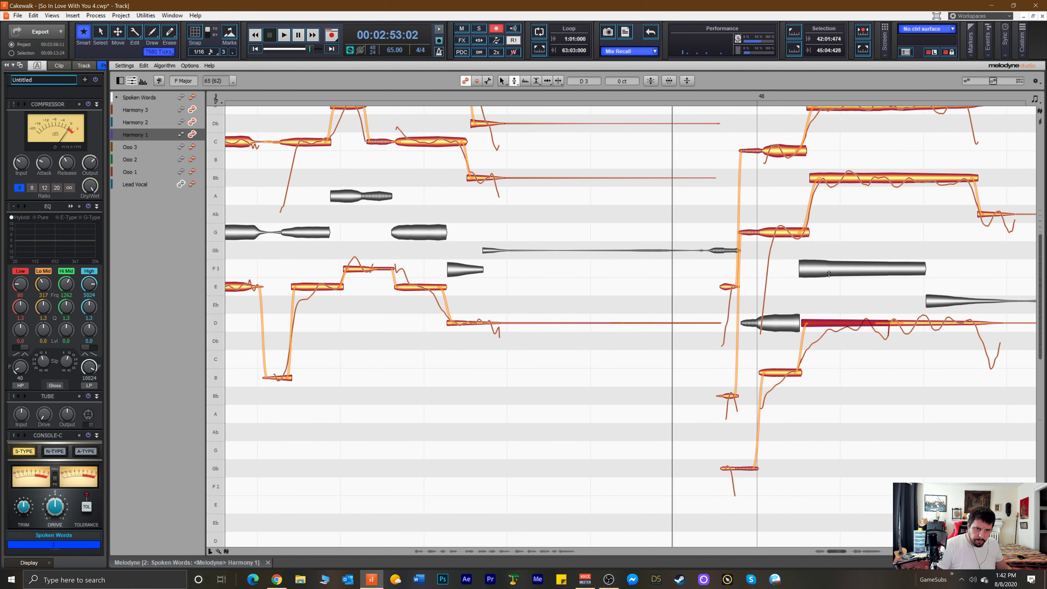
scroll(723, 147, up, 3)
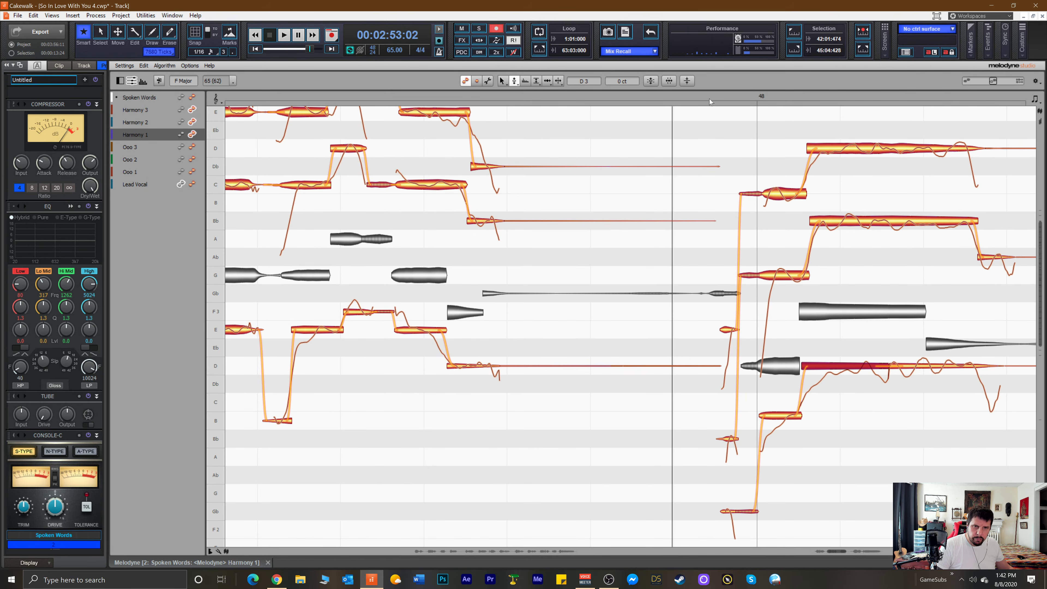
click(709, 98)
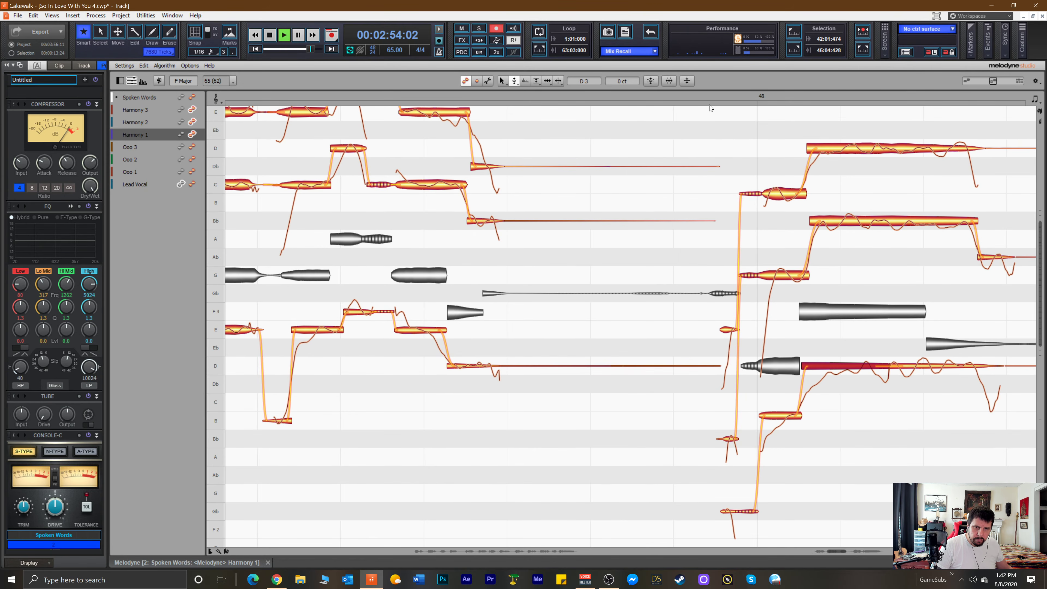
key(space)
key(space)
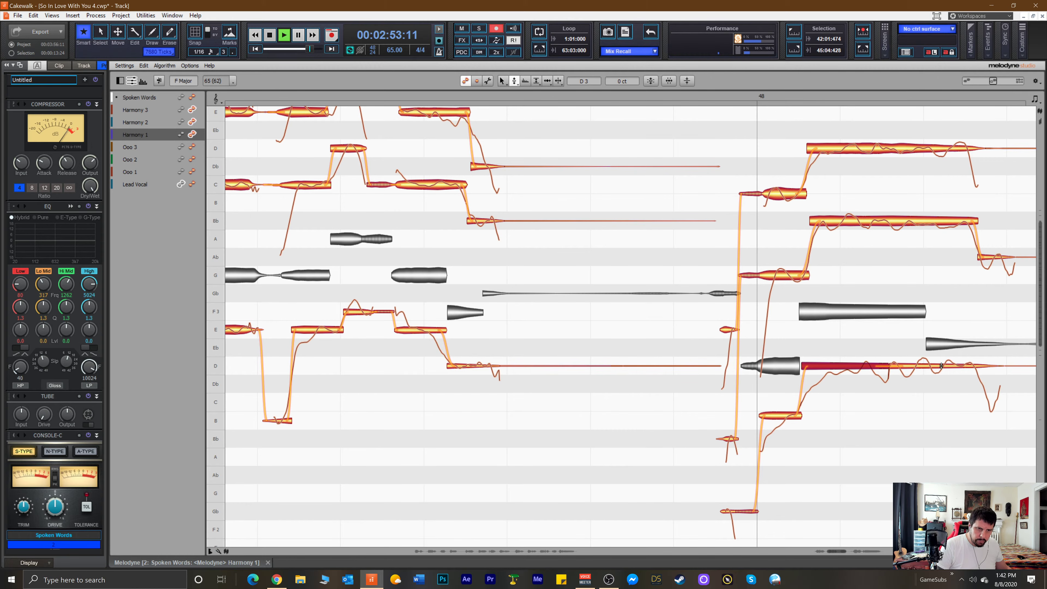
key(space)
End the long Harmony 2 Bb and Harmony 3 D in bar 48 earlier with the Timing tool, bringing the following Harmony 2 Ab forward.
right_click(960, 333)
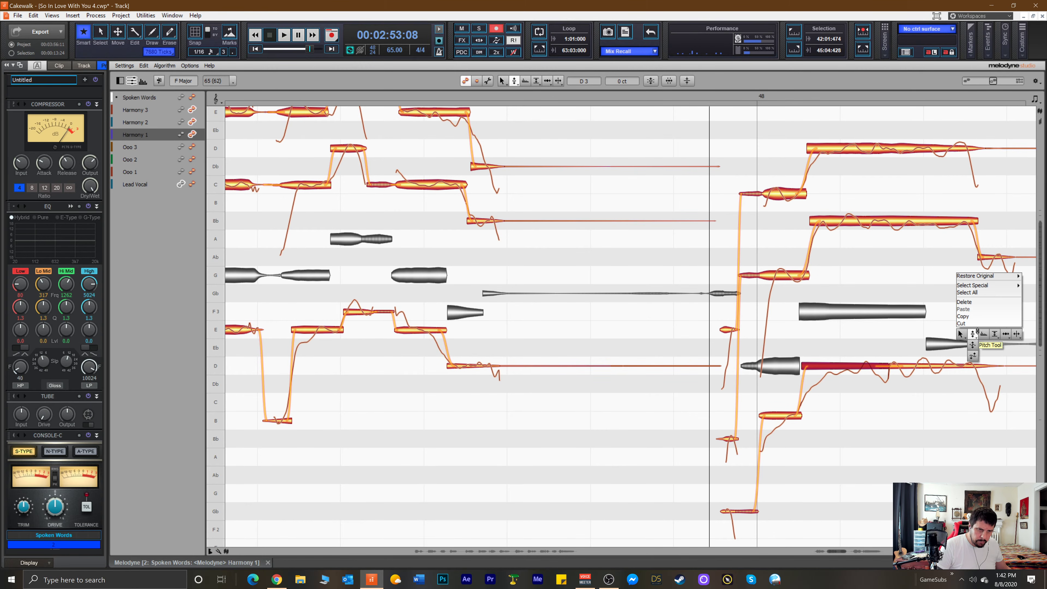
click(1005, 334)
click(971, 222)
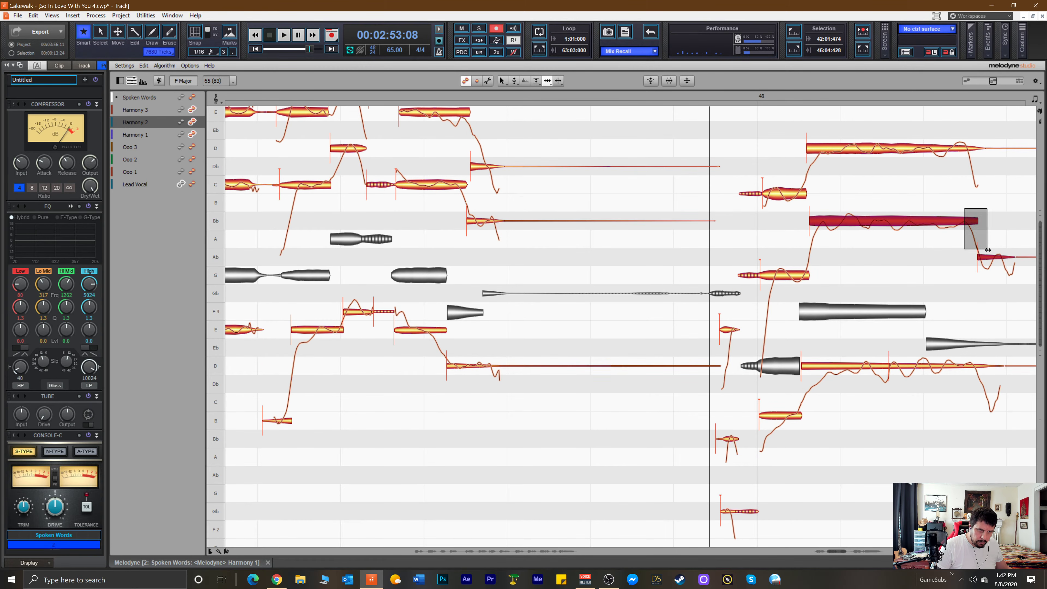
drag(1009, 257, 979, 258)
drag(978, 149, 954, 154)
drag(943, 230, 938, 240)
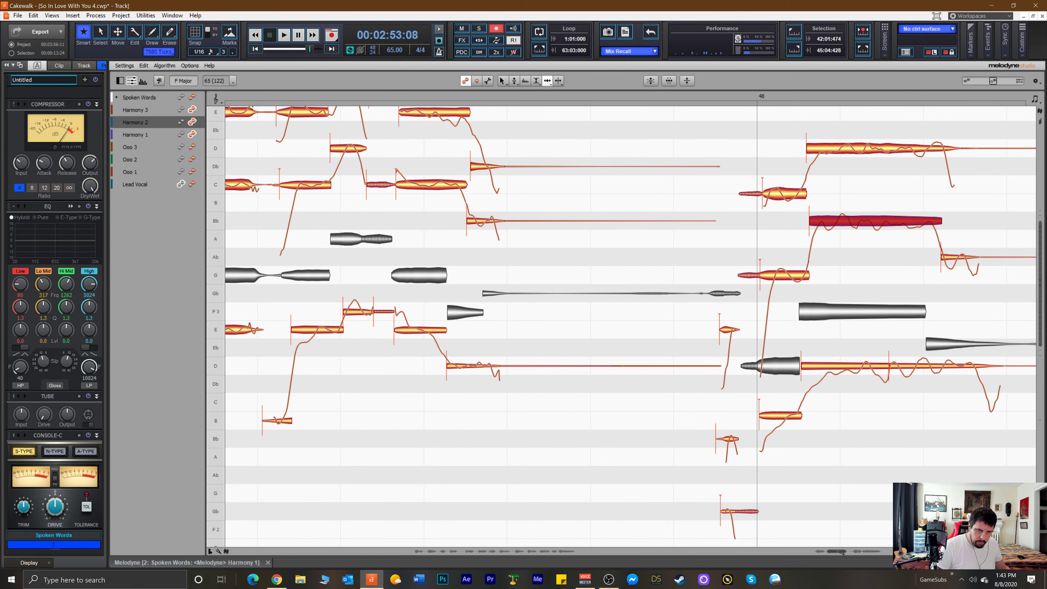
Play back the harmonies from just before bar 49.
drag(840, 553, 854, 554)
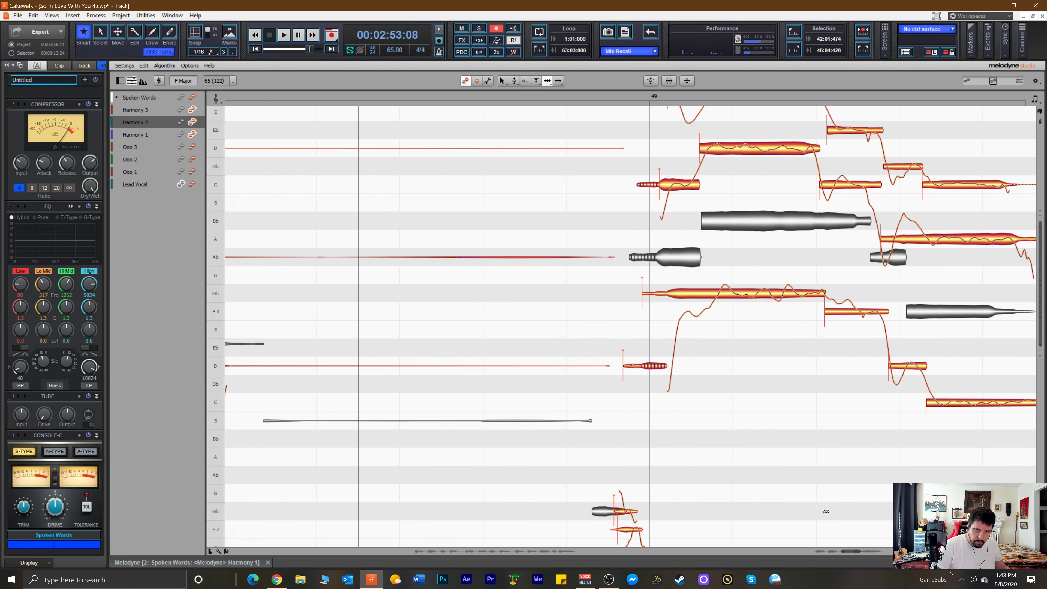
double_click(572, 96)
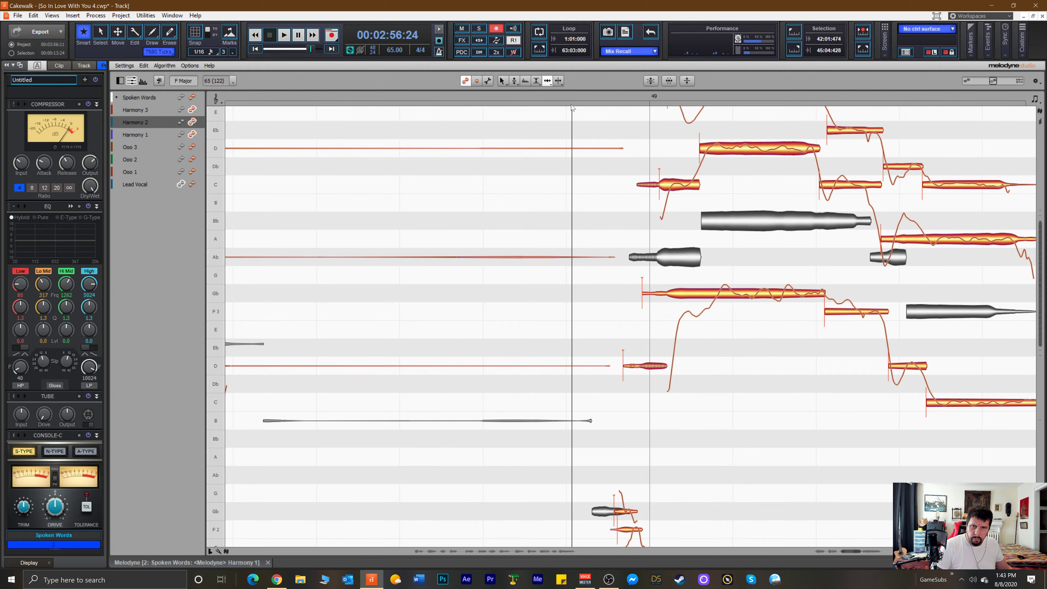
scroll(562, 144, up, 2)
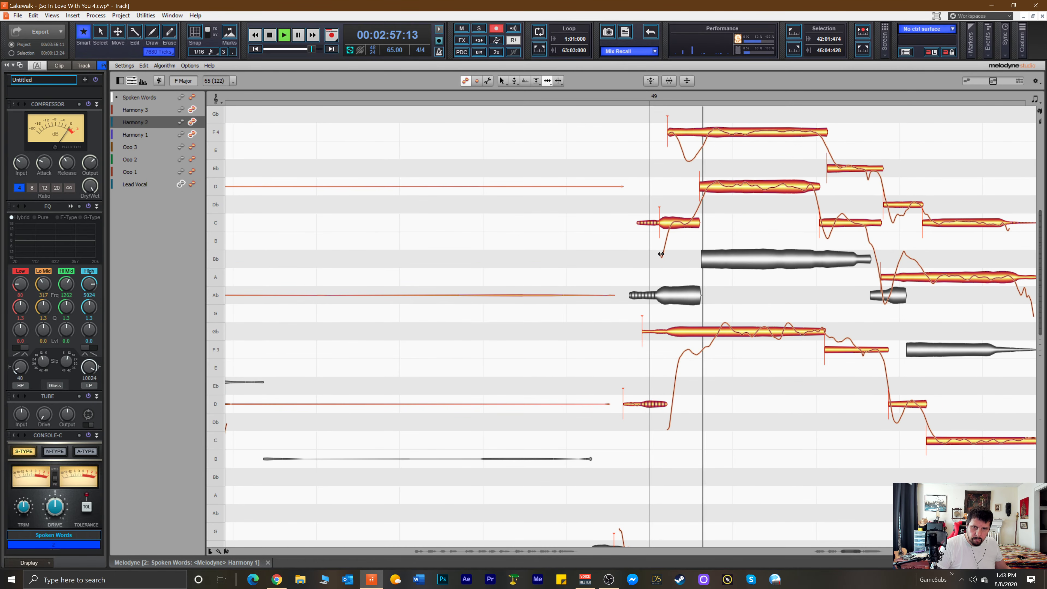
key(space)
Start the Harmony 2 C at bar 49 slightly earlier and separate the beginning of the long Harmony 3 F into its own note.
drag(662, 230, 661, 227)
right_click(716, 132)
click(710, 137)
double_click(705, 134)
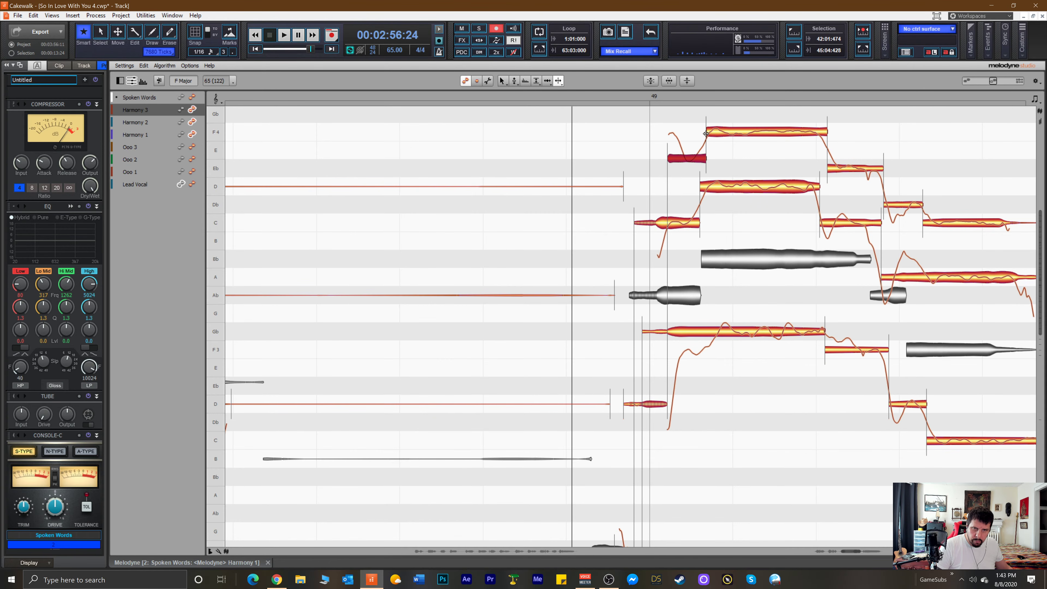
Set the amplitude of the separated short Harmony 3 note at bar 49 to -0.36 dB.
right_click(663, 141)
click(656, 143)
click(737, 182)
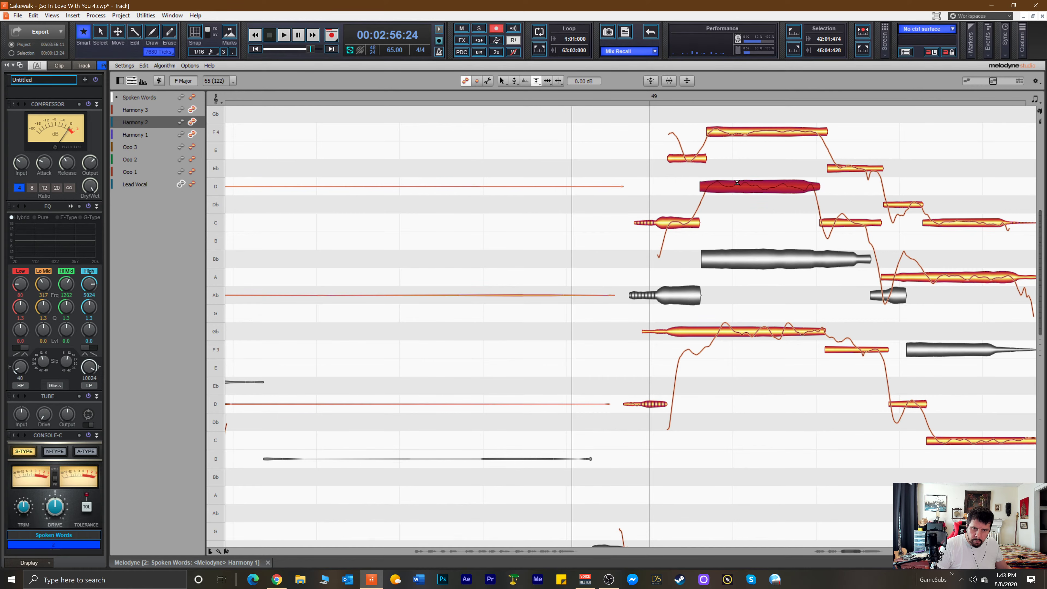
drag(719, 137, 722, 135)
double_click(678, 161)
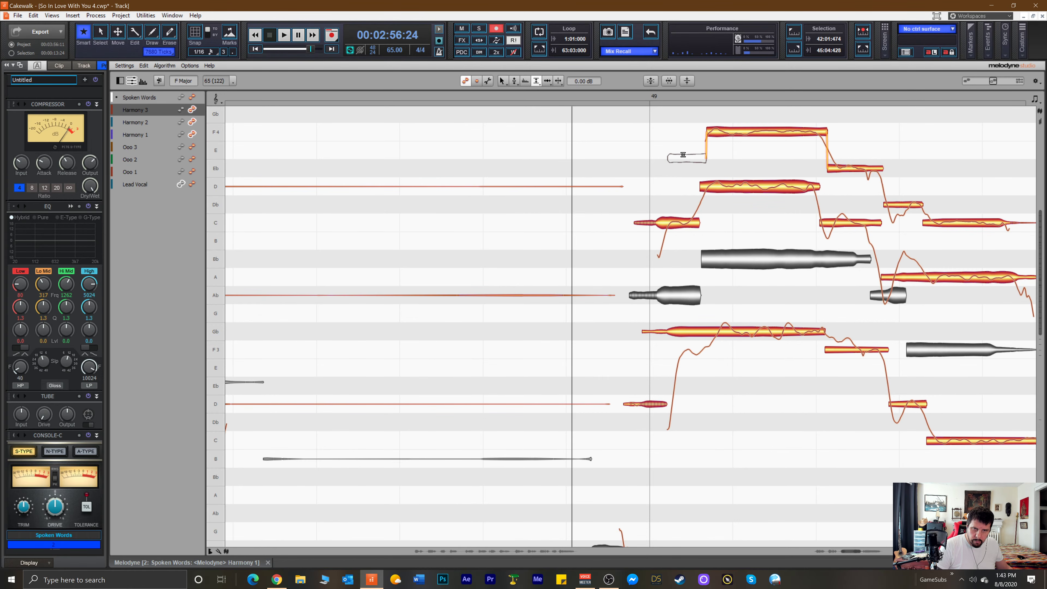
double_click(685, 157)
drag(686, 159, 686, 161)
right_click(686, 158)
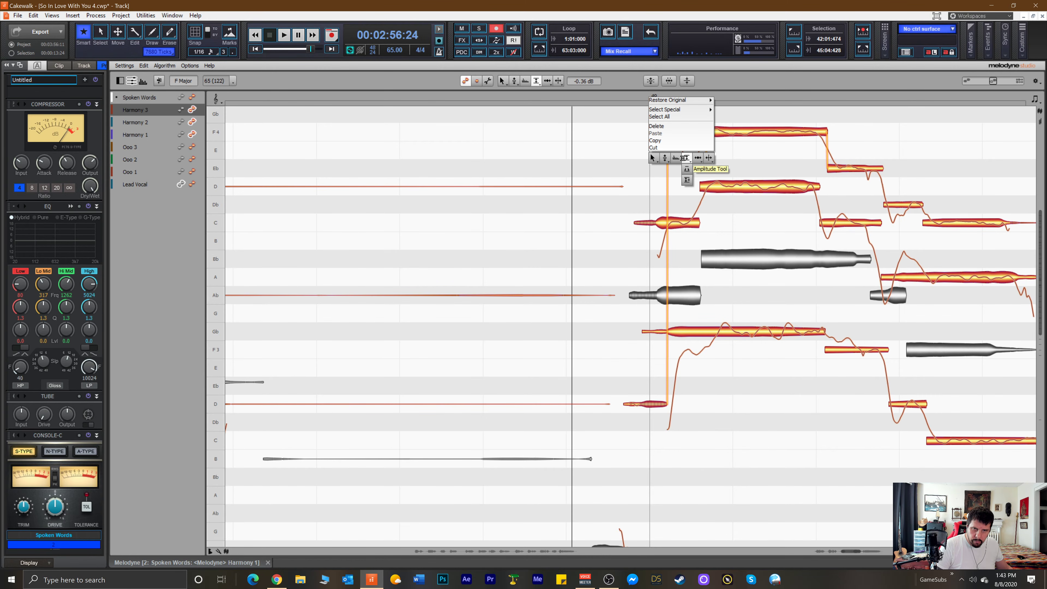
click(686, 159)
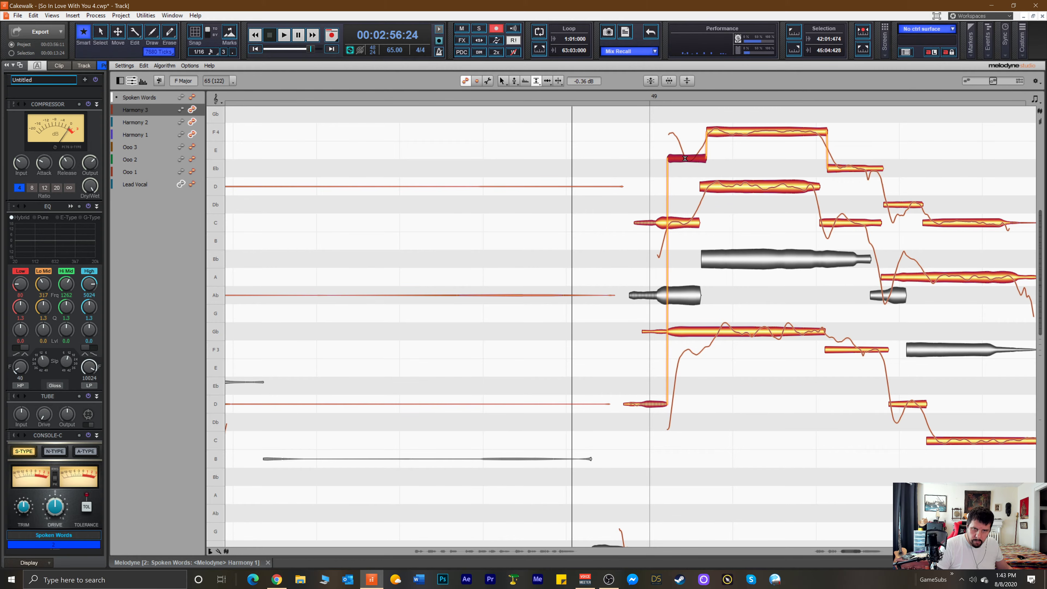
Set the pitch of the separated short Harmony 3 note at bar 49 to E4 at 0 ct.
right_click(685, 159)
click(688, 160)
drag(688, 159, 683, 152)
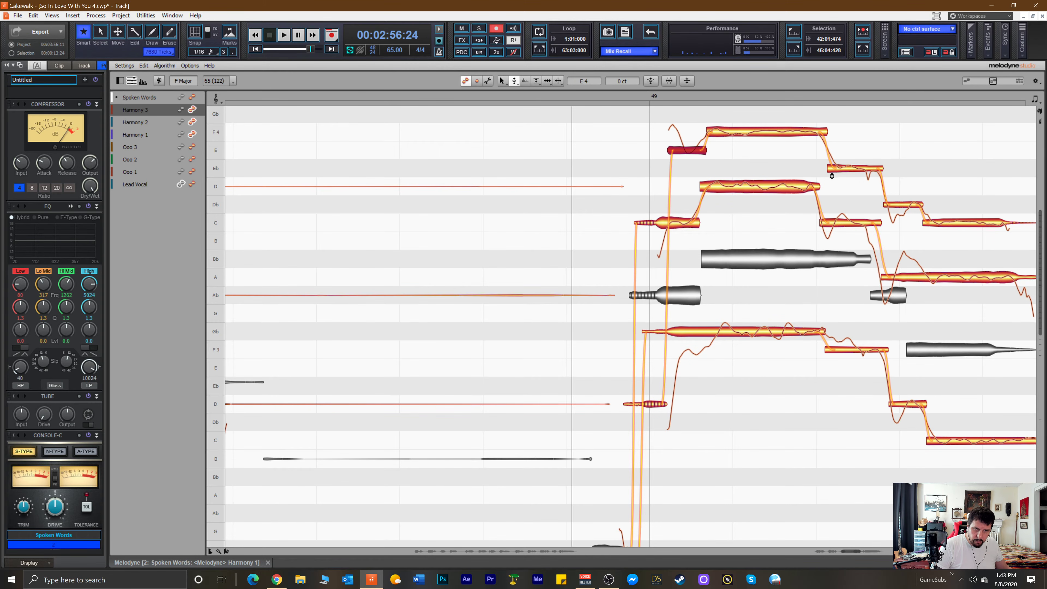
Start the short Harmony 3 E and the long Harmony 3 F in bar 49 earlier with the Timing tool.
right_click(692, 163)
click(696, 160)
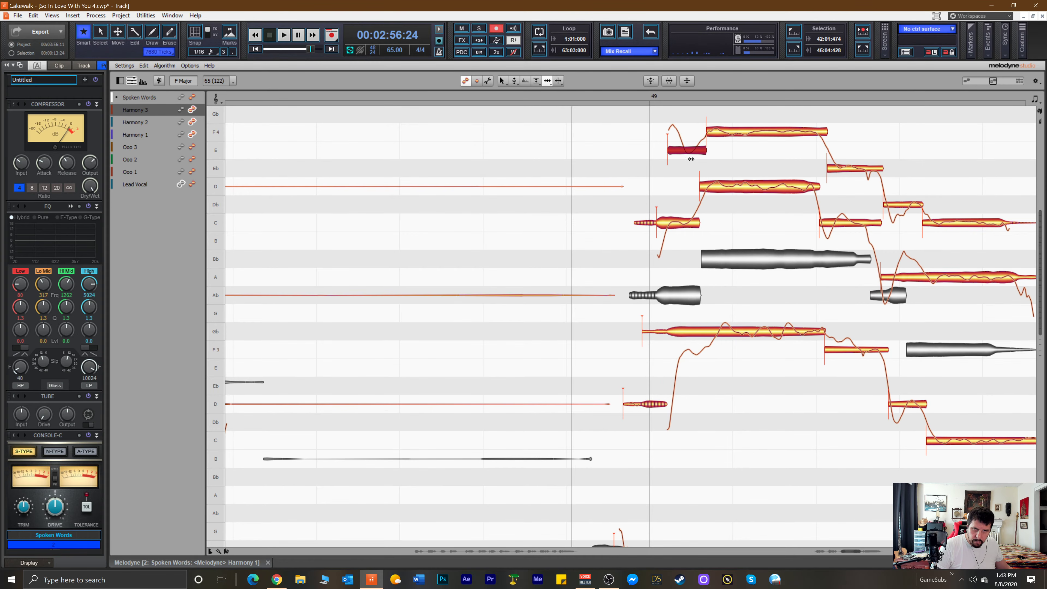
drag(674, 152, 663, 158)
drag(734, 138, 724, 137)
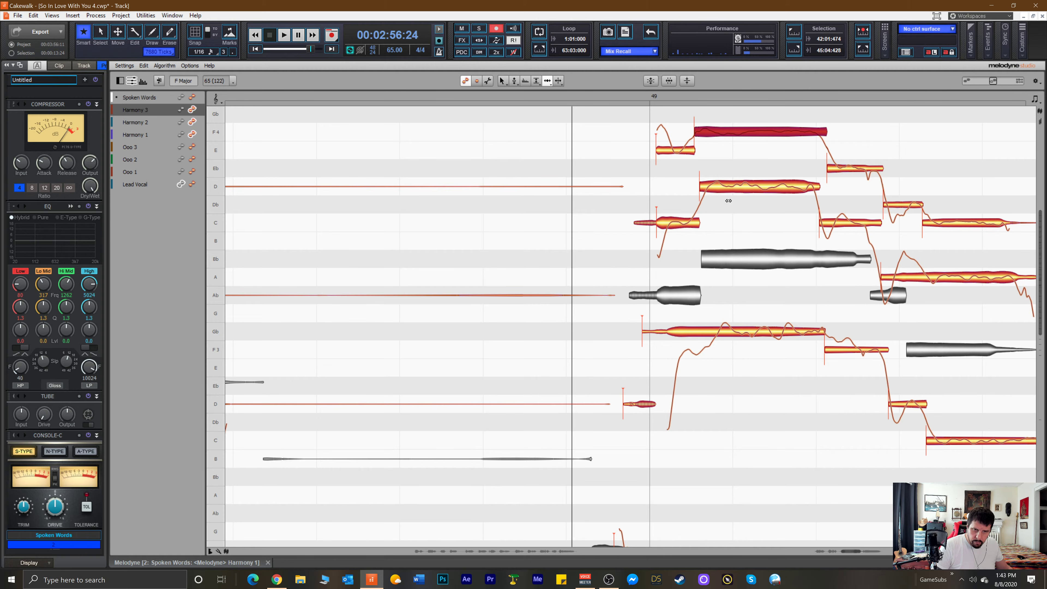
Separate the beginning of the long Harmony 1 Gb at bar 49 and lower that part a semitone to F3.
right_click(725, 330)
click(721, 330)
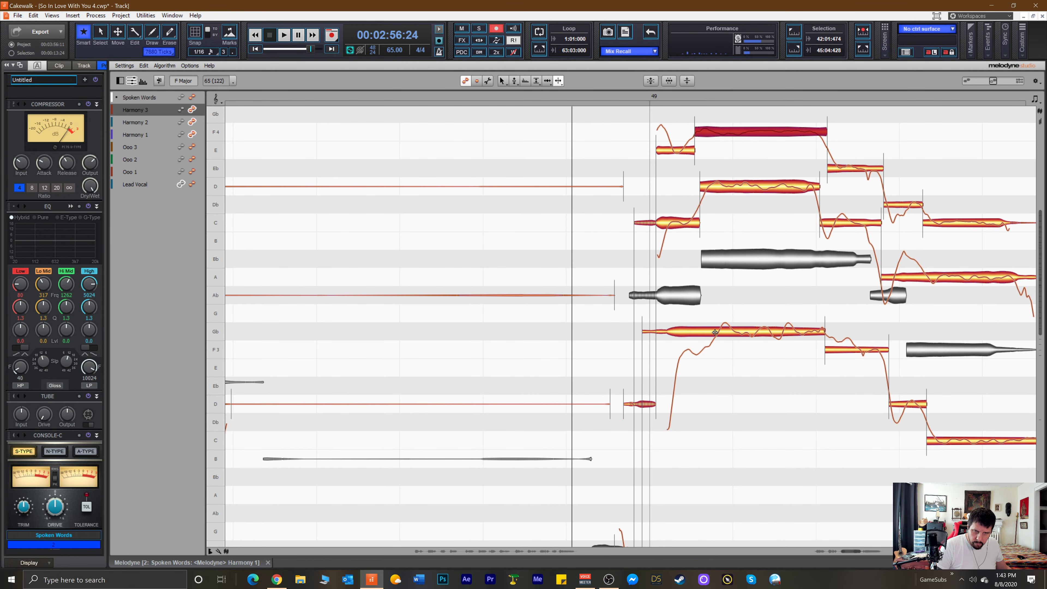
click(713, 333)
key(Down)
Start the Harmony 1 Gb and F and the low Harmony 3 D around bar 49 earlier, and play the passage back.
right_click(671, 328)
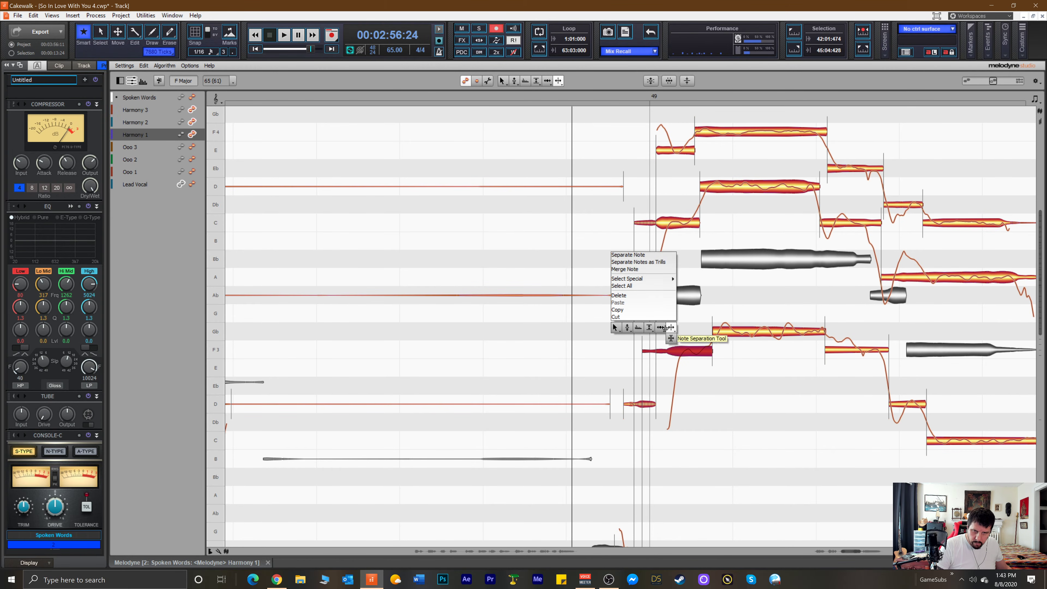
click(659, 328)
click(713, 332)
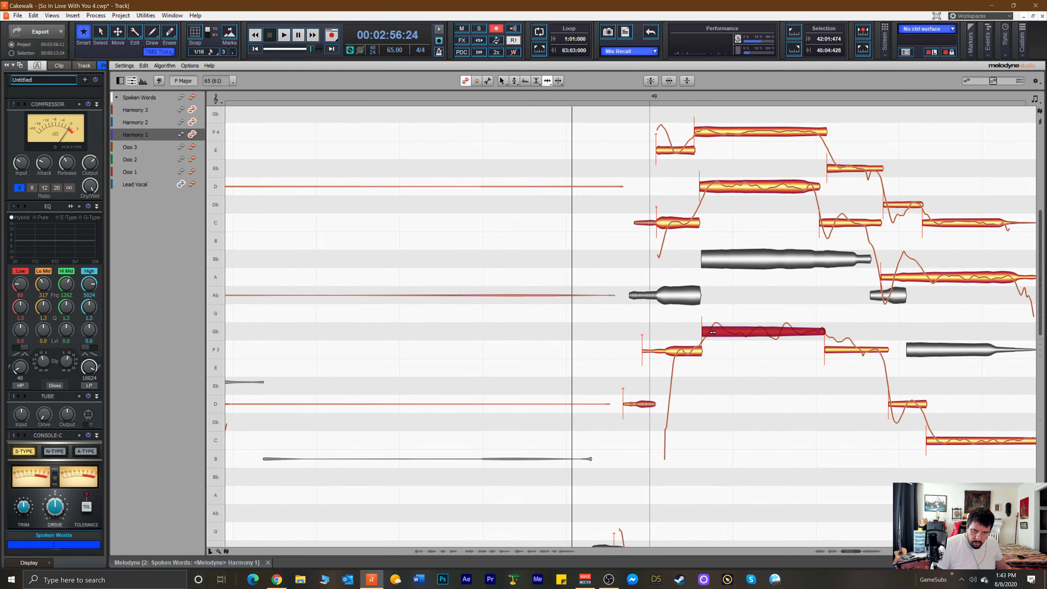
drag(630, 404, 615, 411)
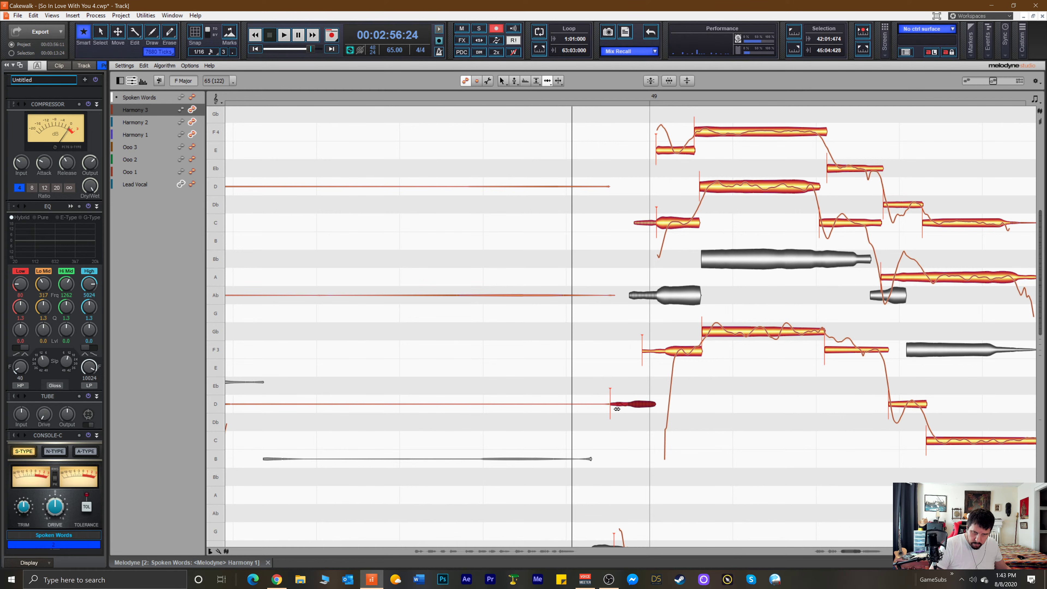
drag(656, 356, 643, 355)
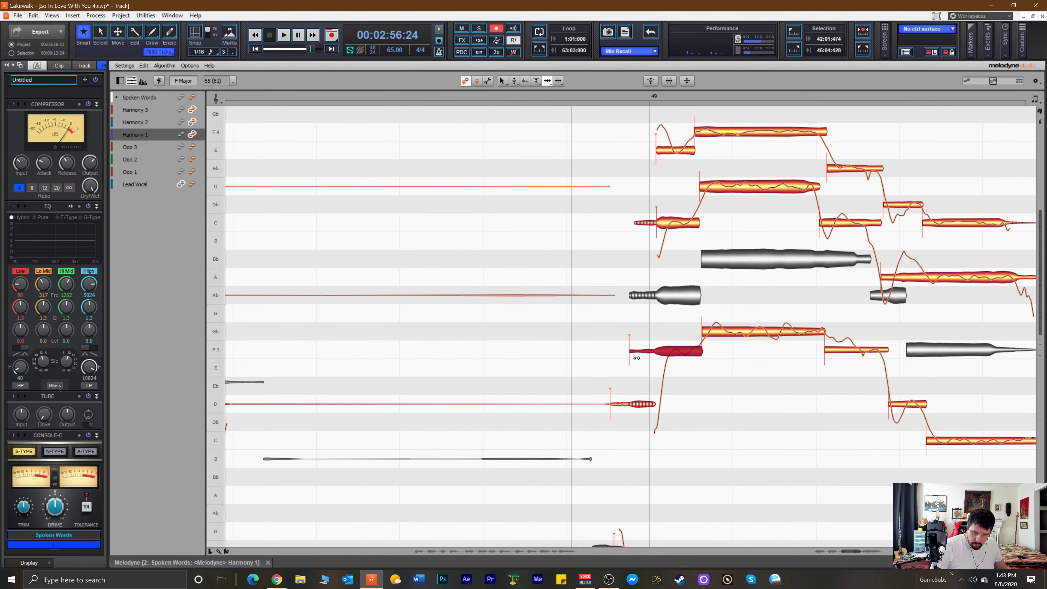
key(space)
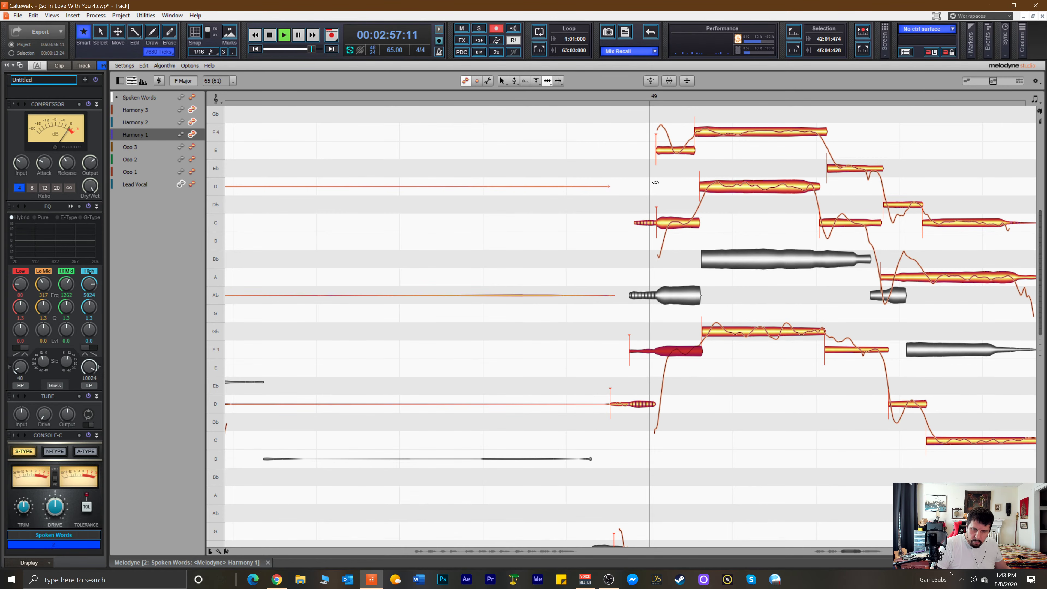
key(space)
Raise the long Harmony 1 Gb in bar 49 to G3 at 0 ct with the Pitch tool.
right_click(681, 268)
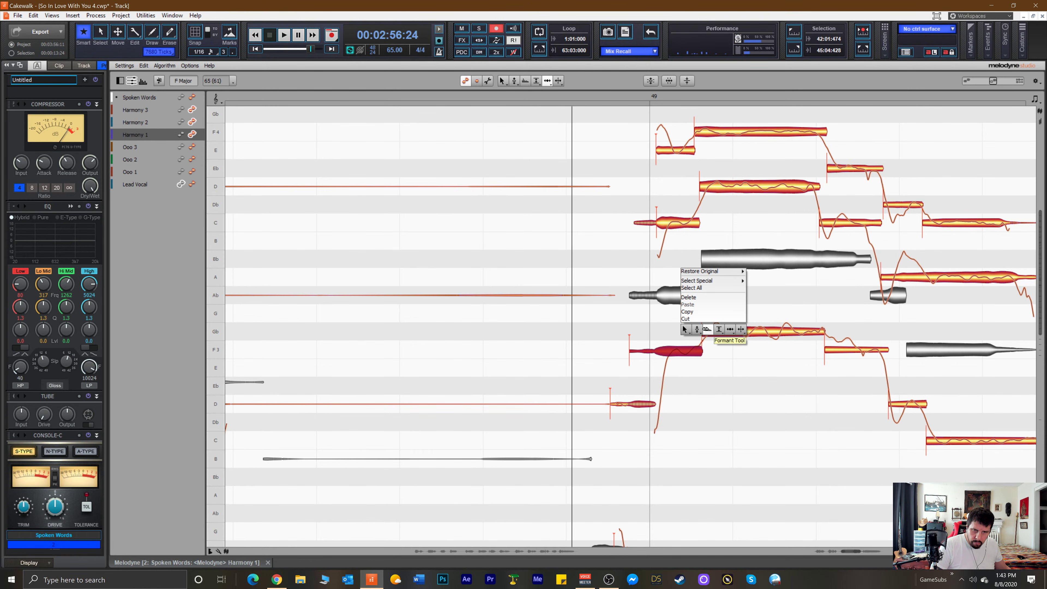
click(698, 330)
drag(734, 330, 734, 307)
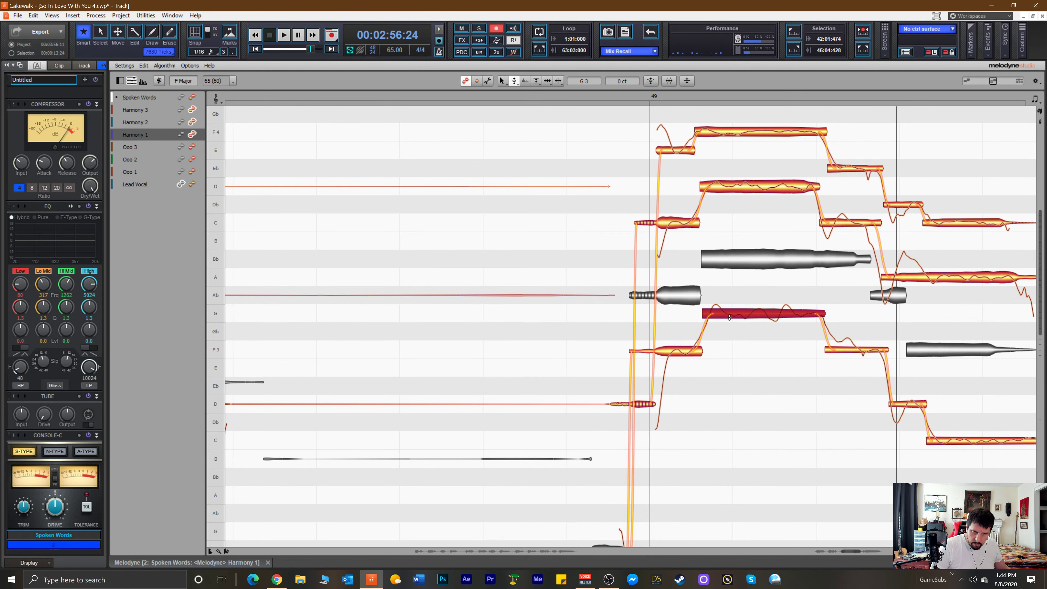
Check the pitches of the Harmony 1 notes in bar 49 and set the final long C to C3 at +11 ct.
click(682, 351)
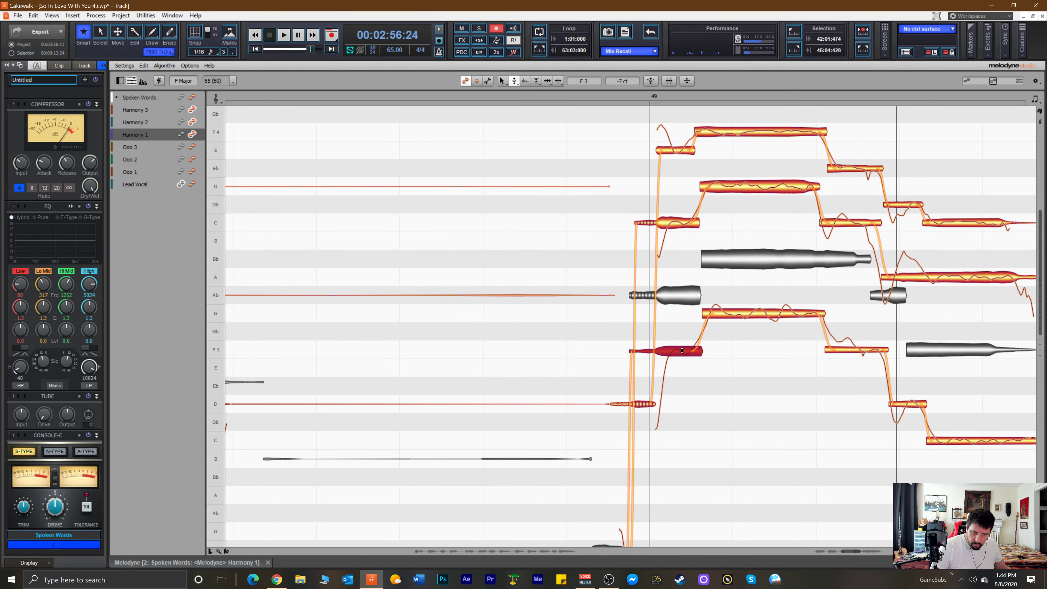
click(741, 315)
click(876, 350)
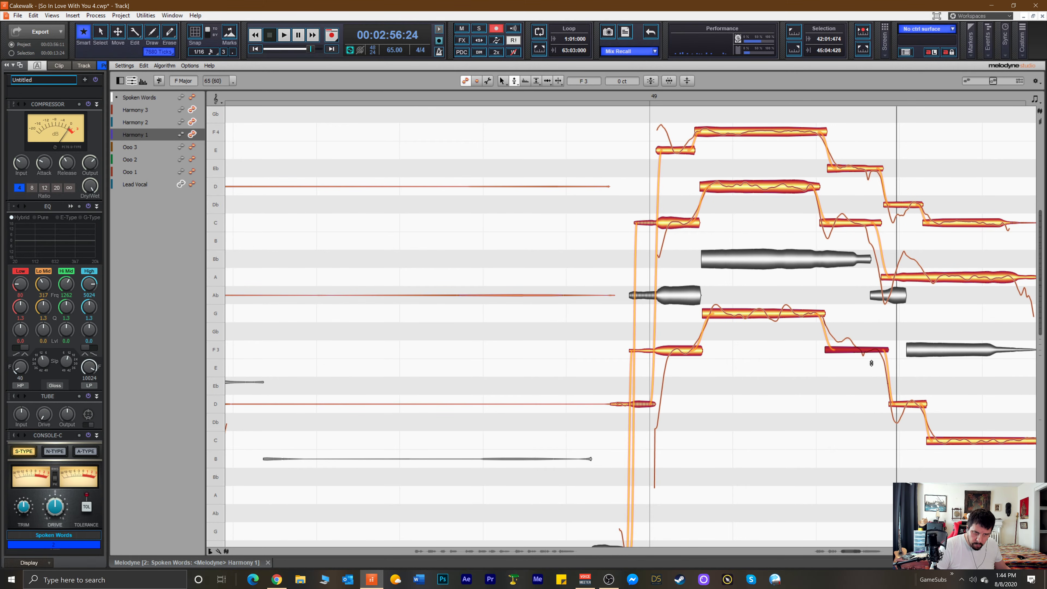
click(904, 405)
click(947, 438)
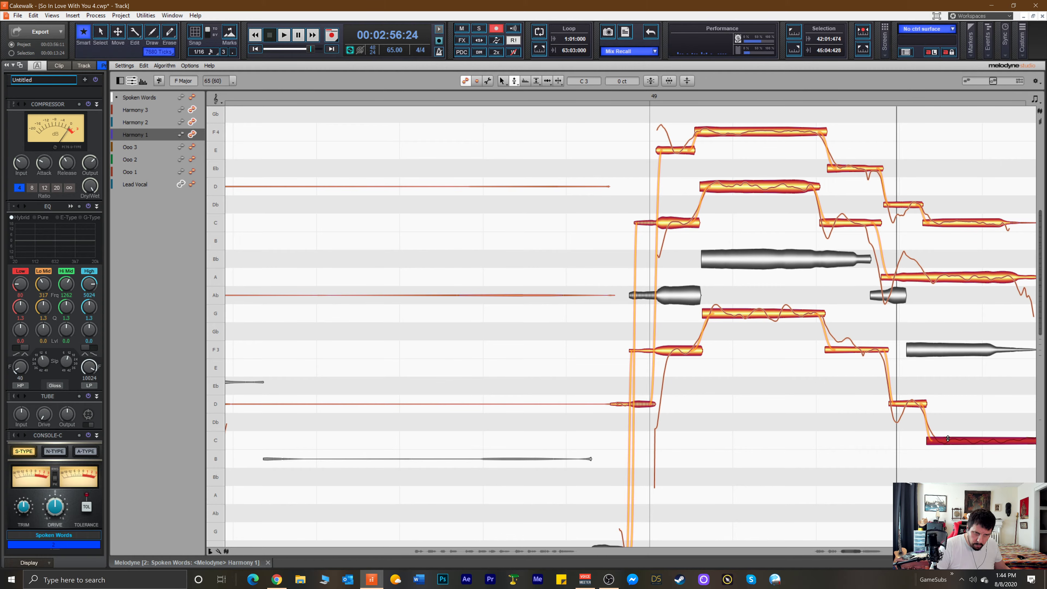
drag(947, 439, 946, 436)
click(603, 285)
key(ctrl+z)
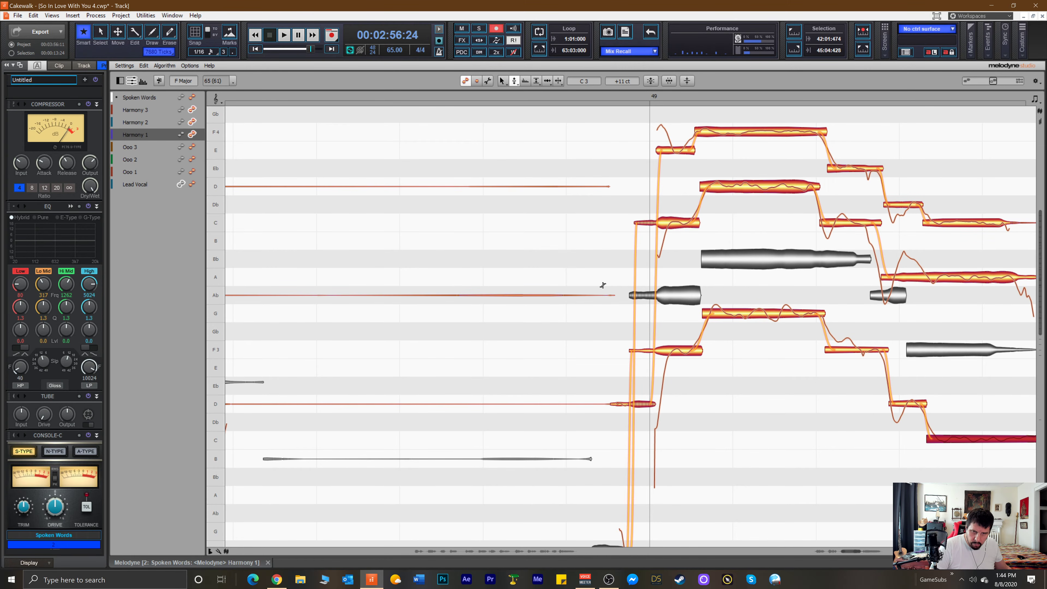
Raise the second Harmony 2 C in bar 49 slightly, set the Harmony 3 Eb to E4 at 0 ct, and play back the result.
click(718, 186)
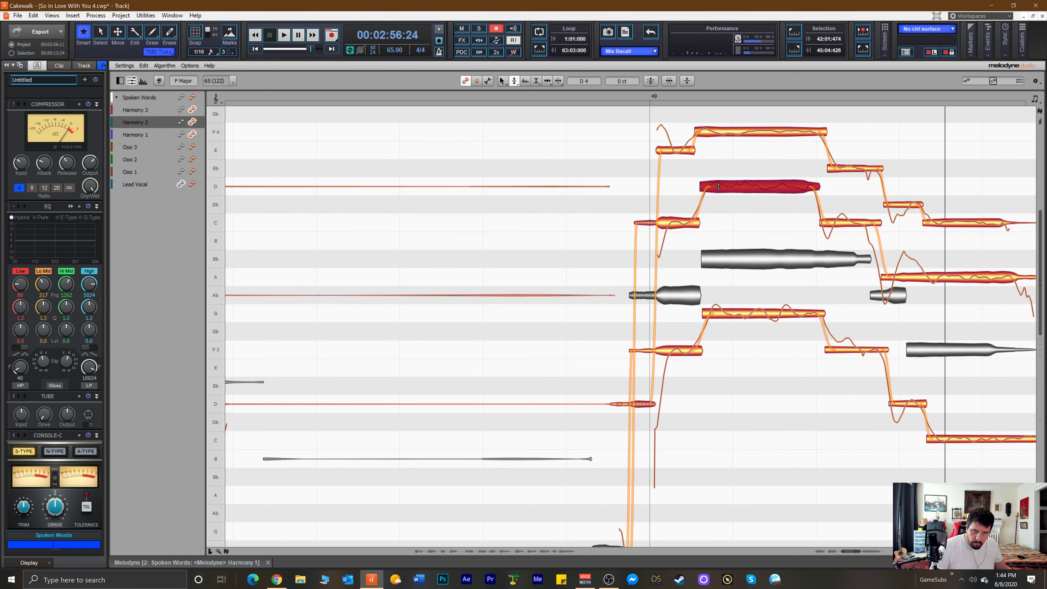
click(727, 137)
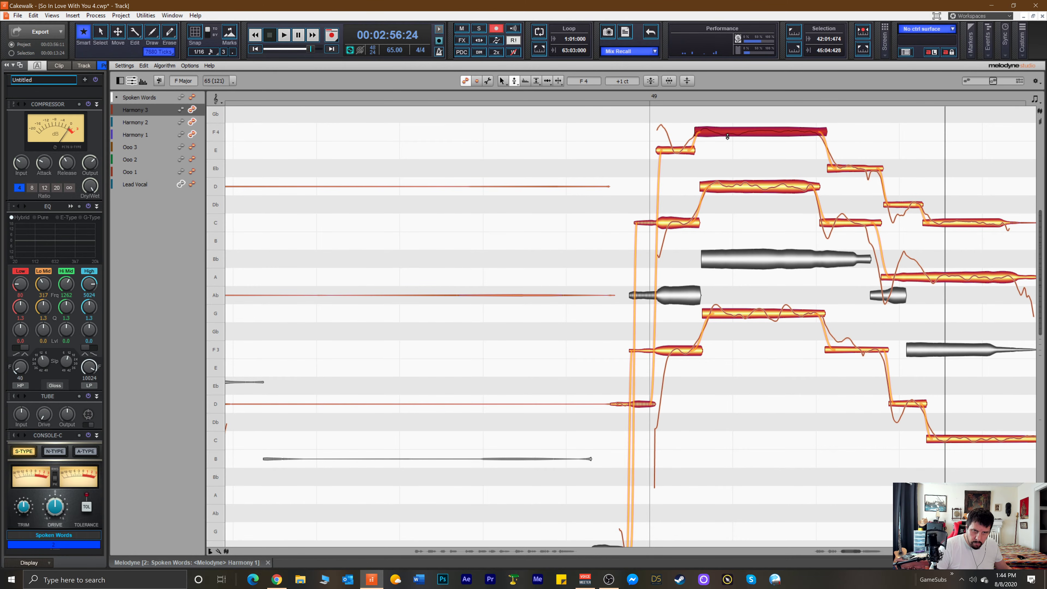
drag(836, 225, 836, 223)
drag(840, 165, 841, 147)
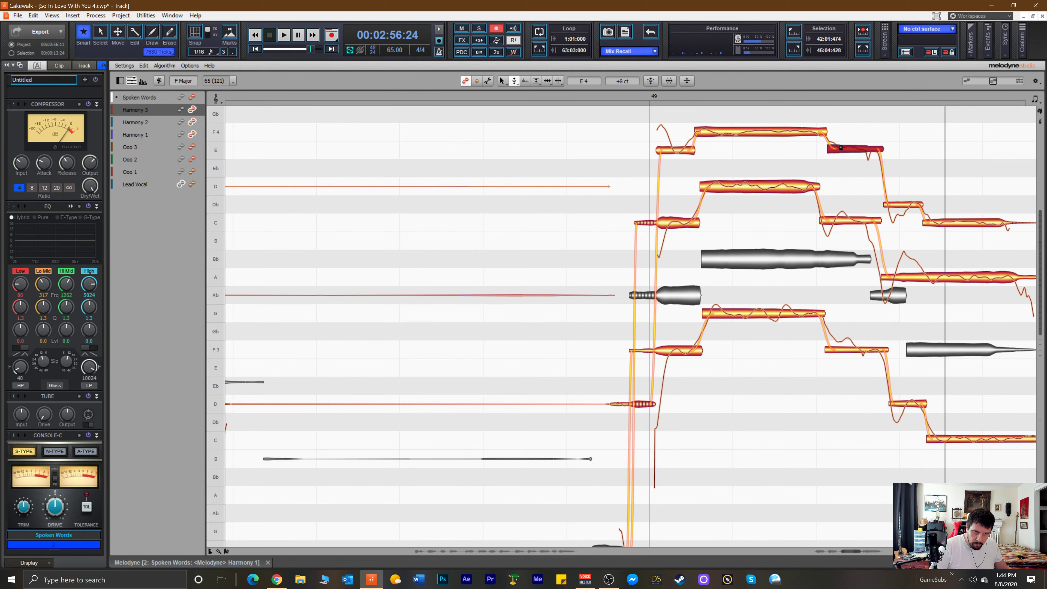
click(594, 133)
key(ctrl+z)
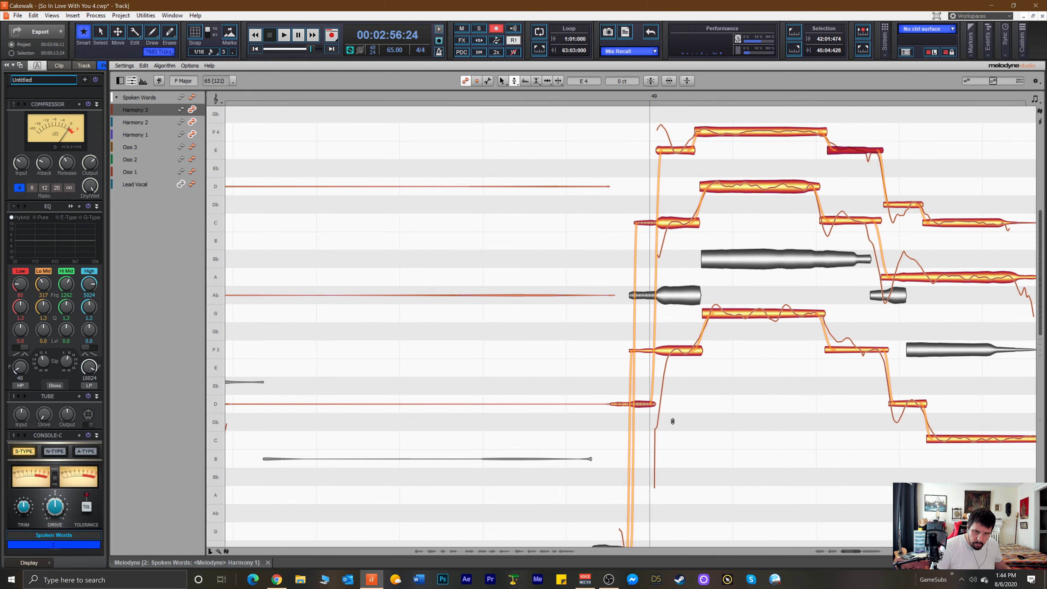
key(space)
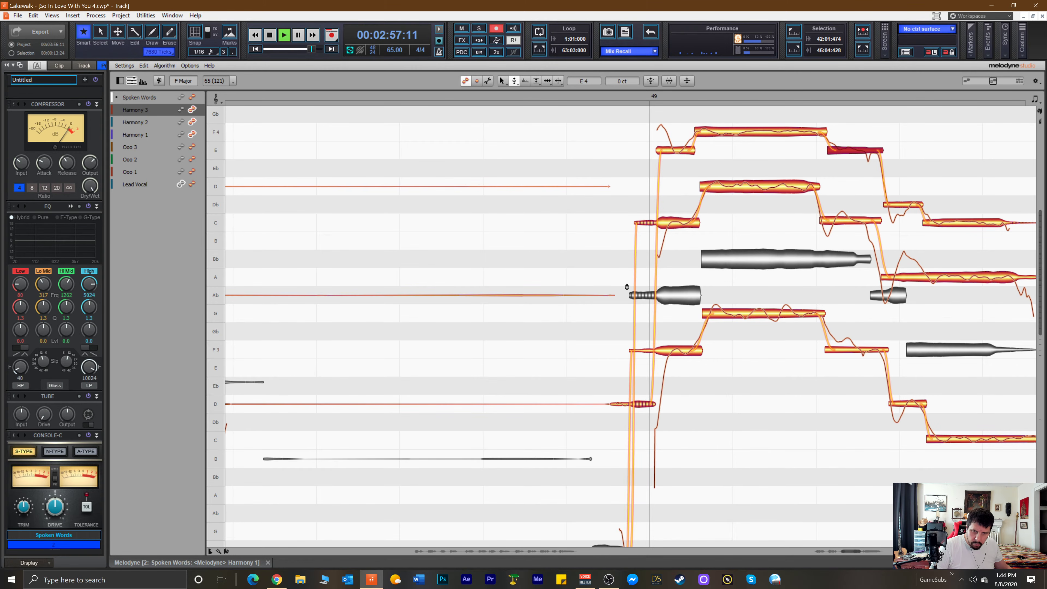
key(space)
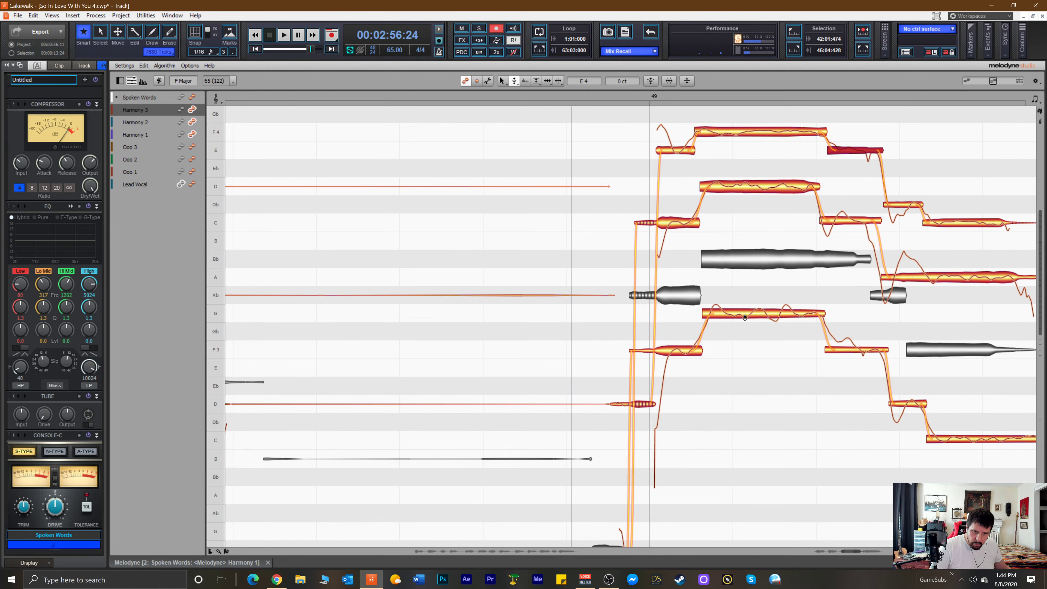
Reduce the pitch modulation of the long Harmony 1 G in bar 49 and set that of the long Harmony 3 F to -171%.
right_click(743, 317)
click(743, 339)
click(732, 310)
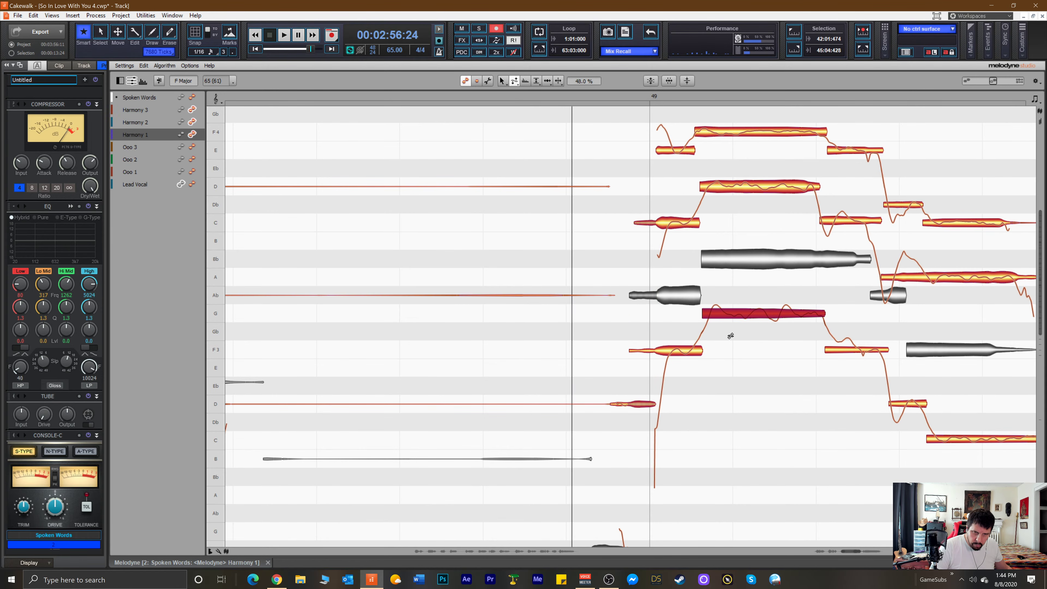
drag(725, 313, 707, 394)
drag(729, 136, 609, 138)
Play back the harmonies from just before bar 49.
click(598, 96)
key(space)
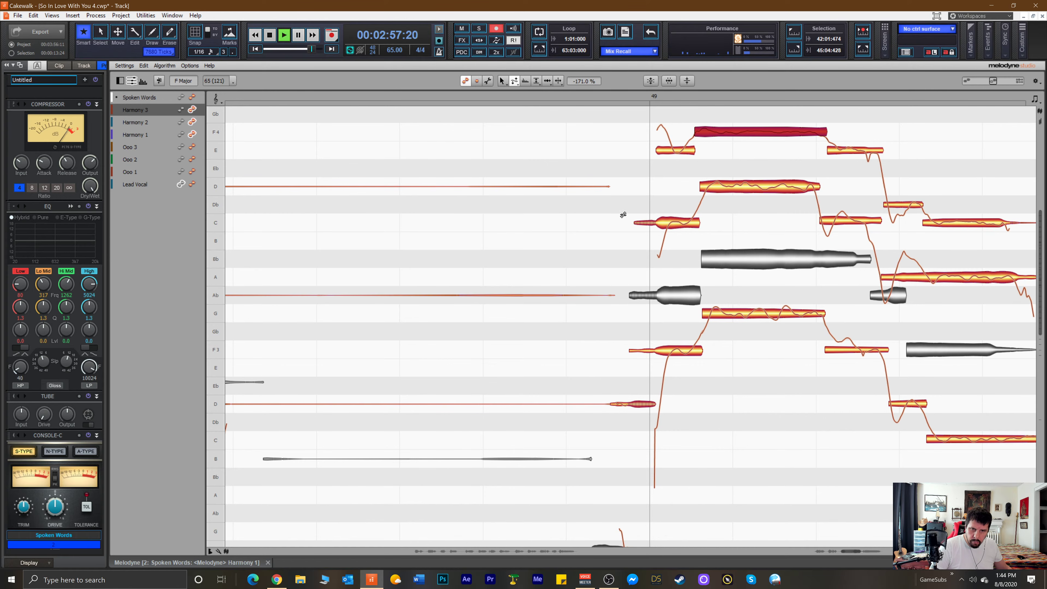
key(space)
Shift the start of the Harmony 2 Gb just before bar 49 earlier with the Time tool.
right_click(685, 286)
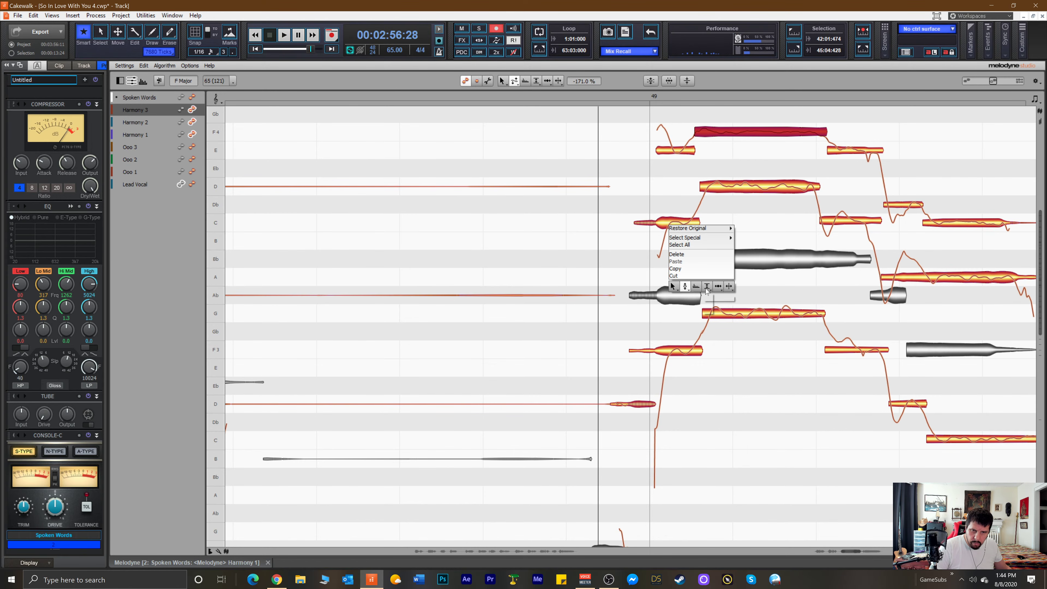
click(717, 285)
right_click(655, 353)
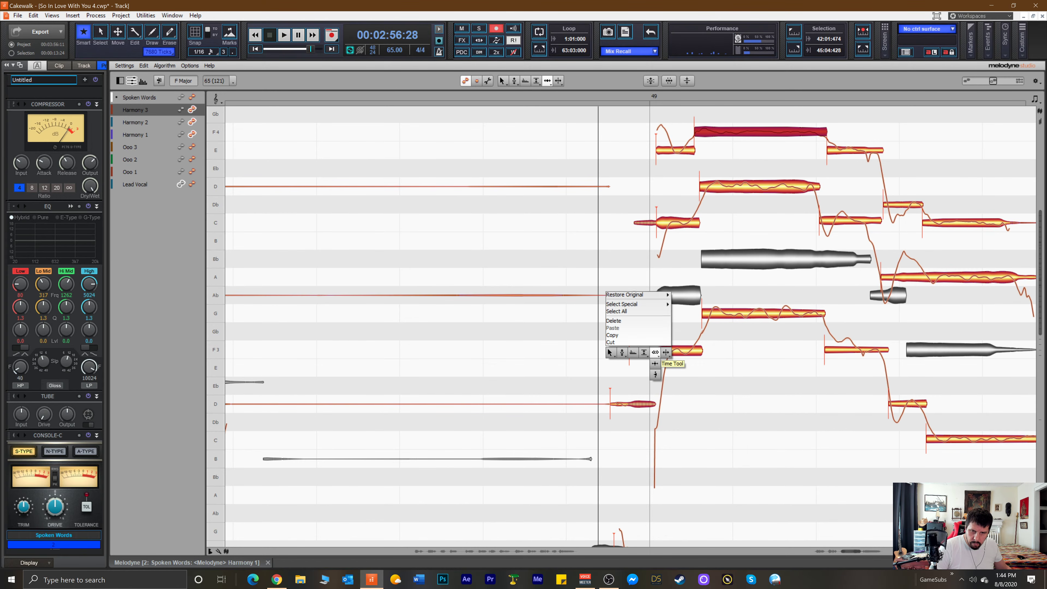
click(655, 375)
scroll(654, 413, down, 2)
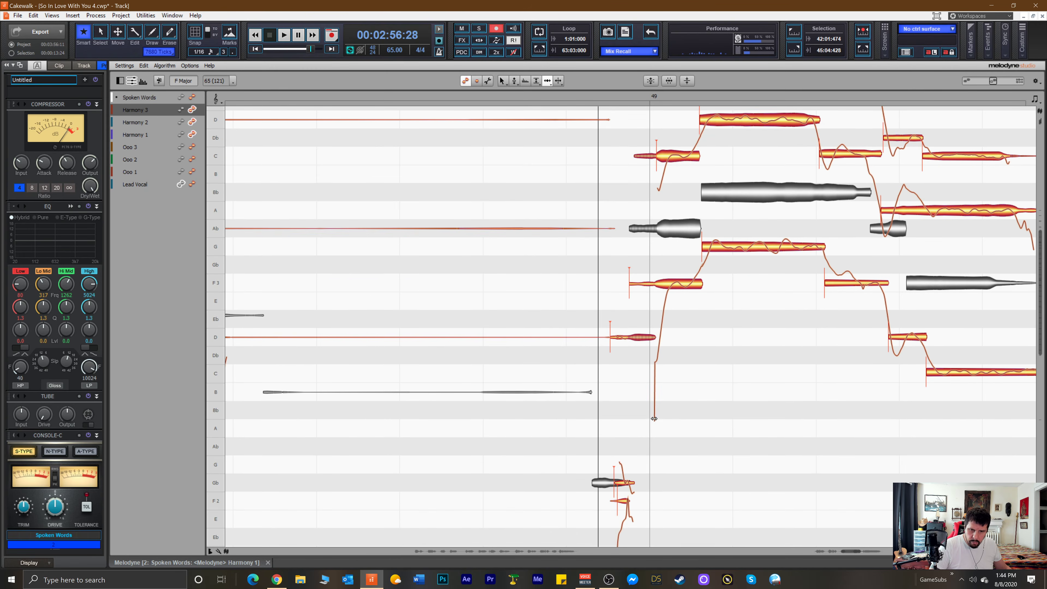
scroll(654, 418, down, 1)
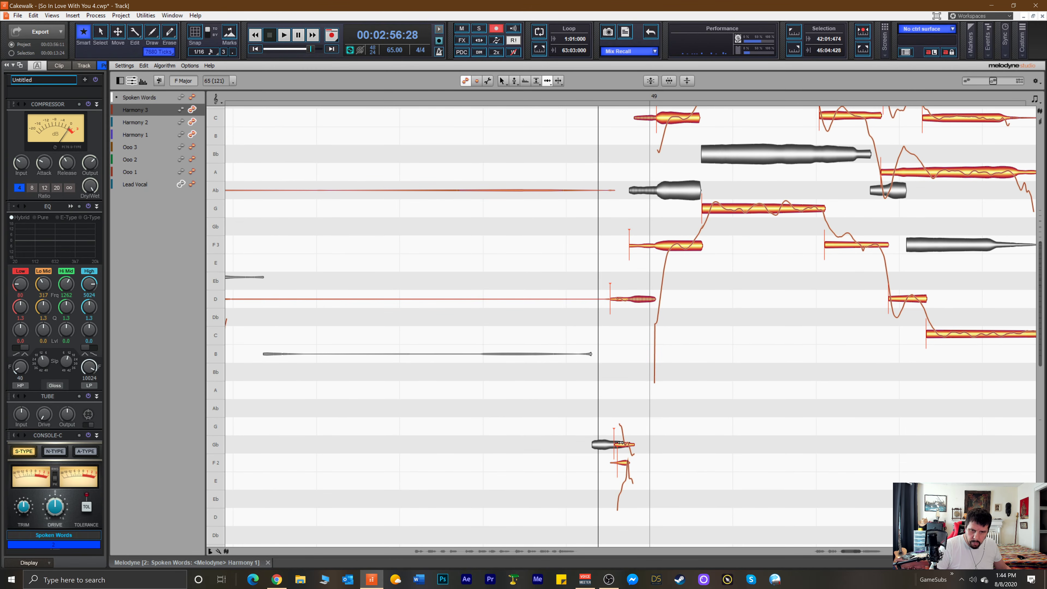
double_click(603, 445)
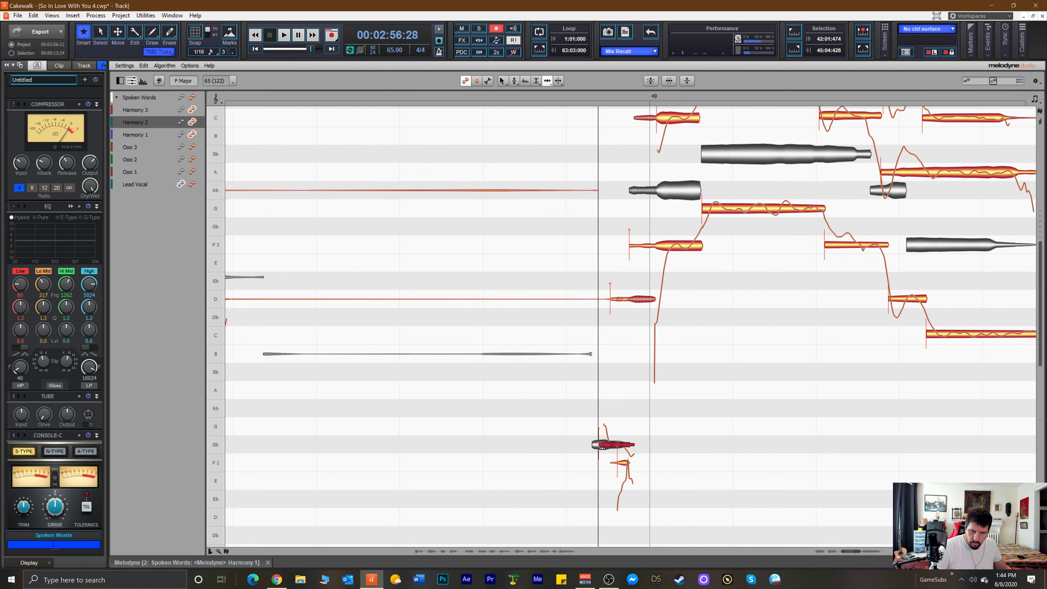
key(space)
double_click(611, 461)
key(space)
Shift the starts of the low F, the Harmony 1 F3 and the Harmony 3 D before bar 49 slightly earlier.
drag(635, 248, 630, 248)
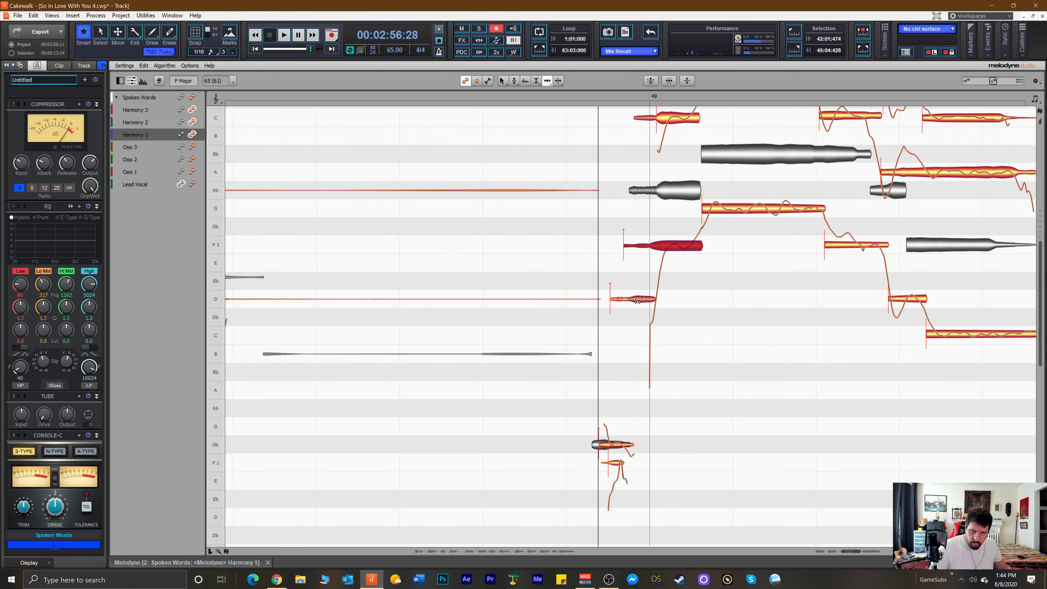
drag(612, 462, 606, 463)
drag(619, 297, 614, 298)
scroll(625, 303, up, 1)
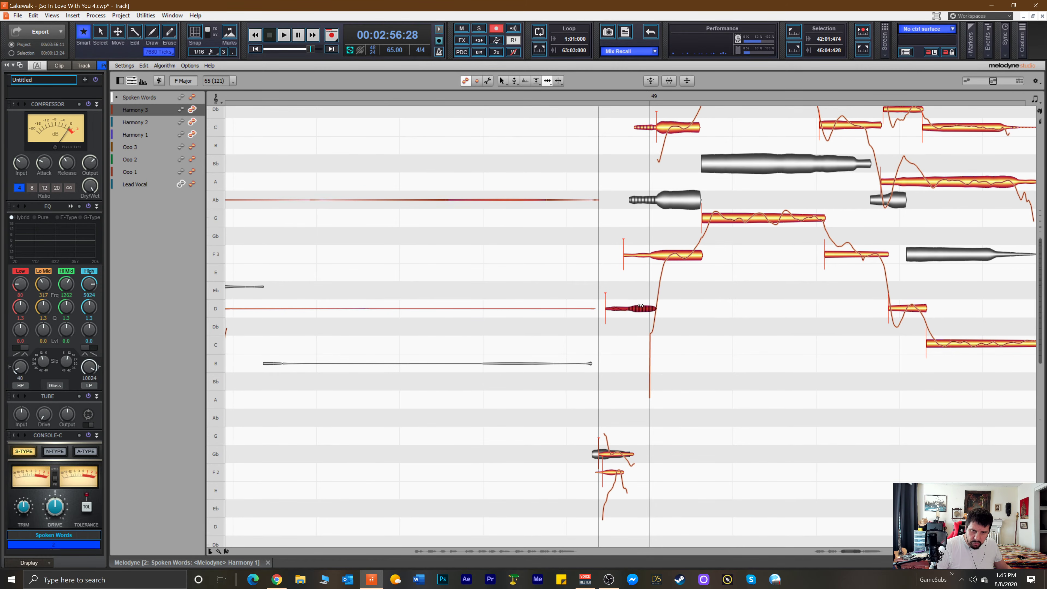
scroll(624, 303, up, 4)
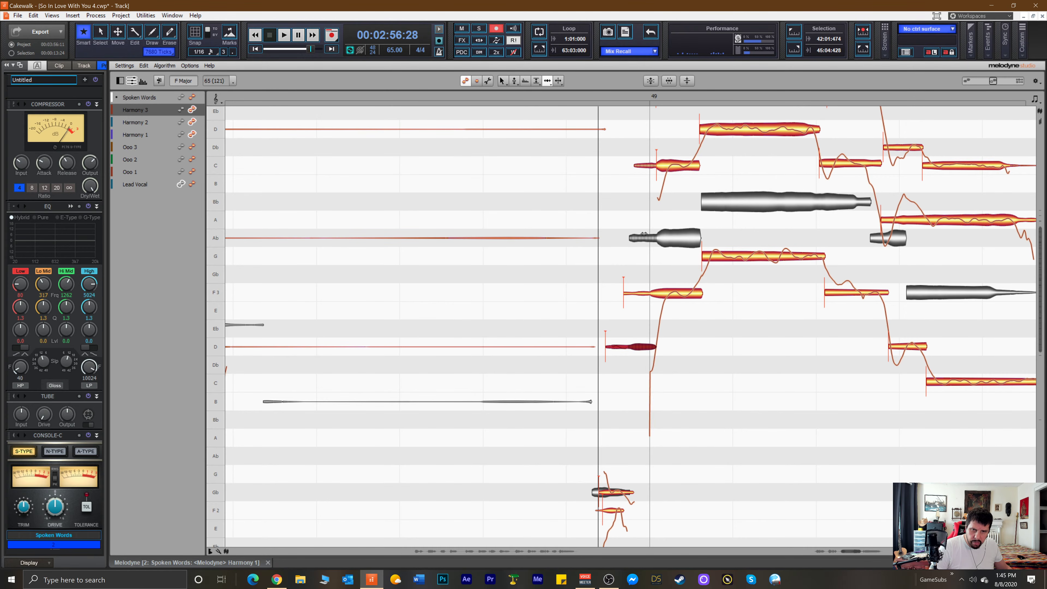
Separate the lead-in from the Harmony 1 F at bar 49 and nudge the start of the remaining F slightly later.
right_click(654, 283)
click(662, 284)
click(648, 294)
double_click(648, 294)
right_click(656, 324)
click(645, 322)
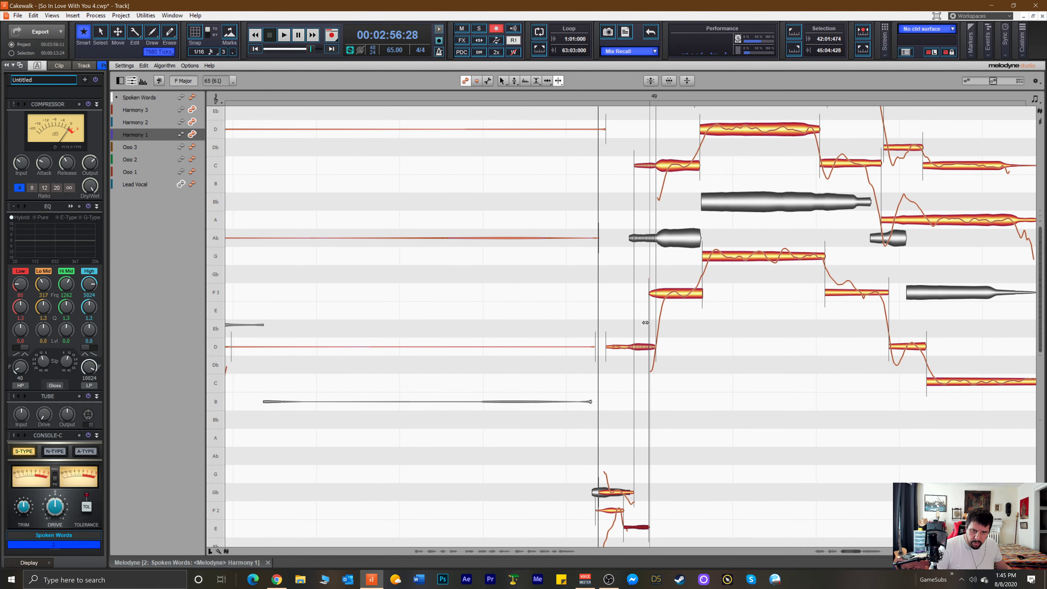
click(680, 292)
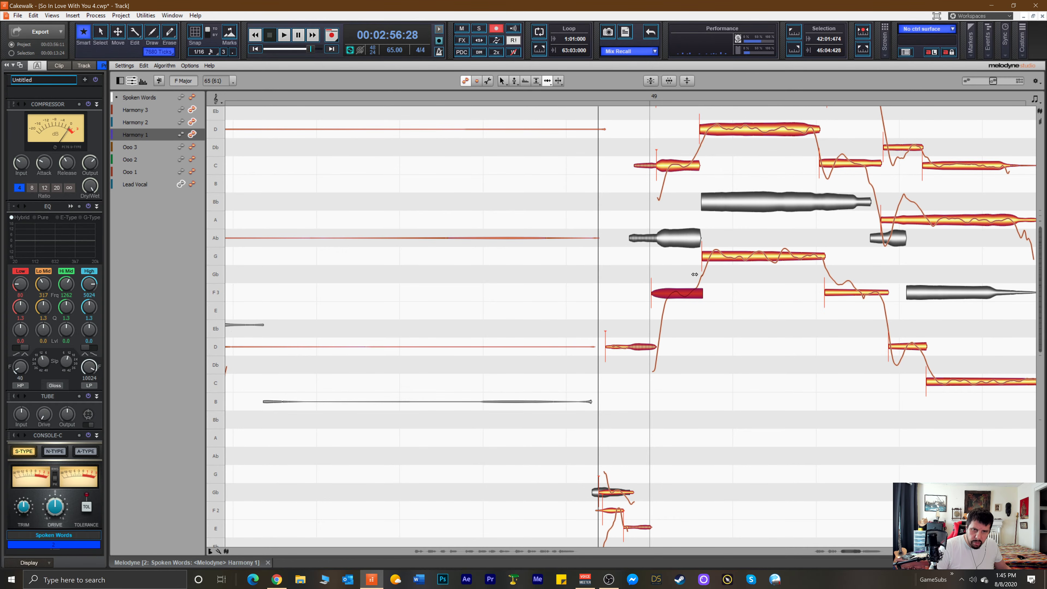
Move the starts of the second Harmony 3 E and the long Harmony 2 A in bar 49 earlier.
scroll(798, 217, up, 2)
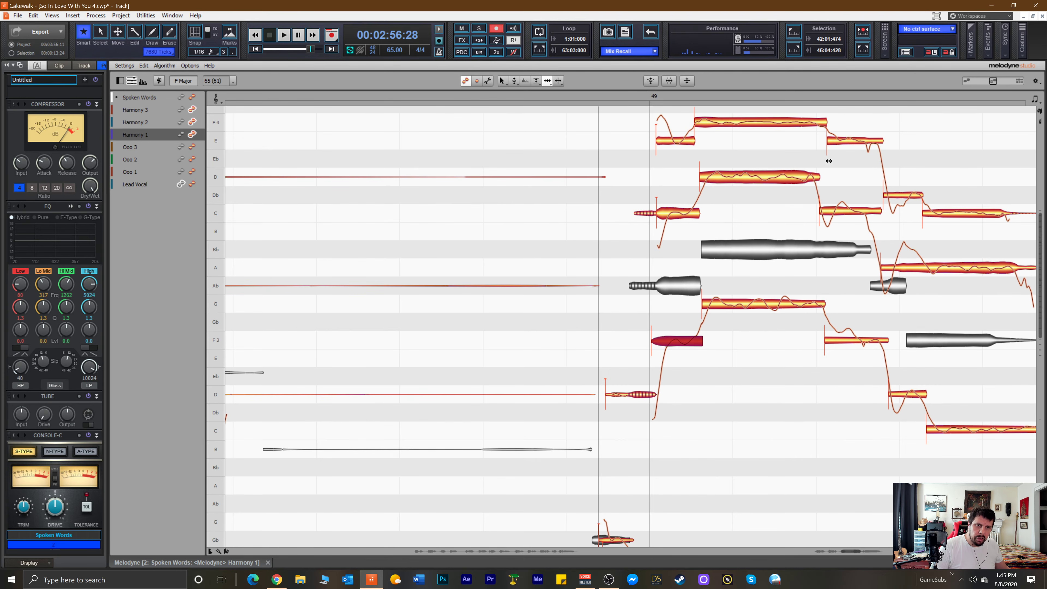
drag(827, 141, 818, 140)
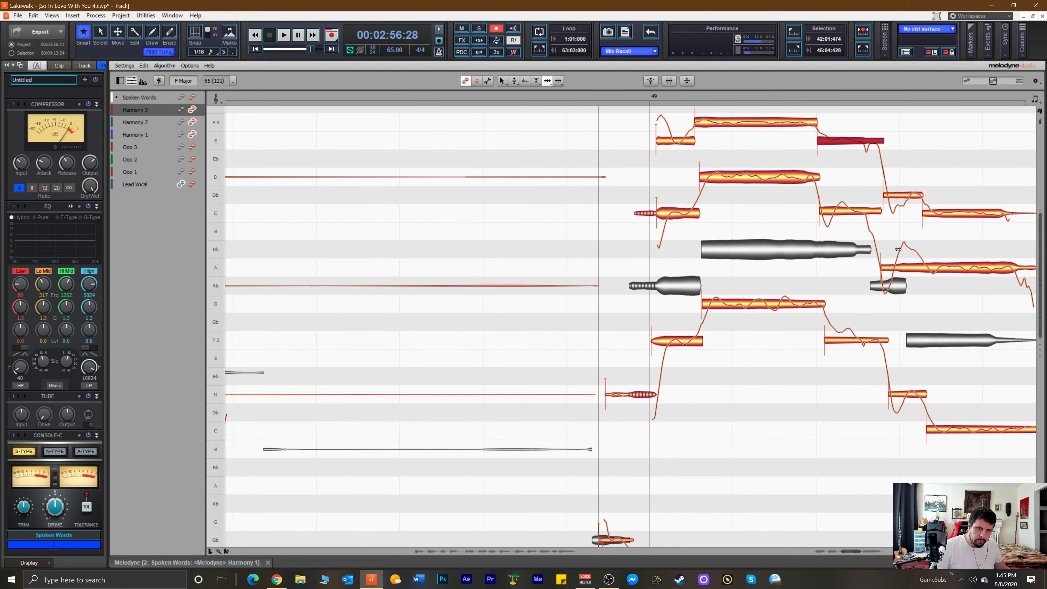
drag(894, 268, 881, 272)
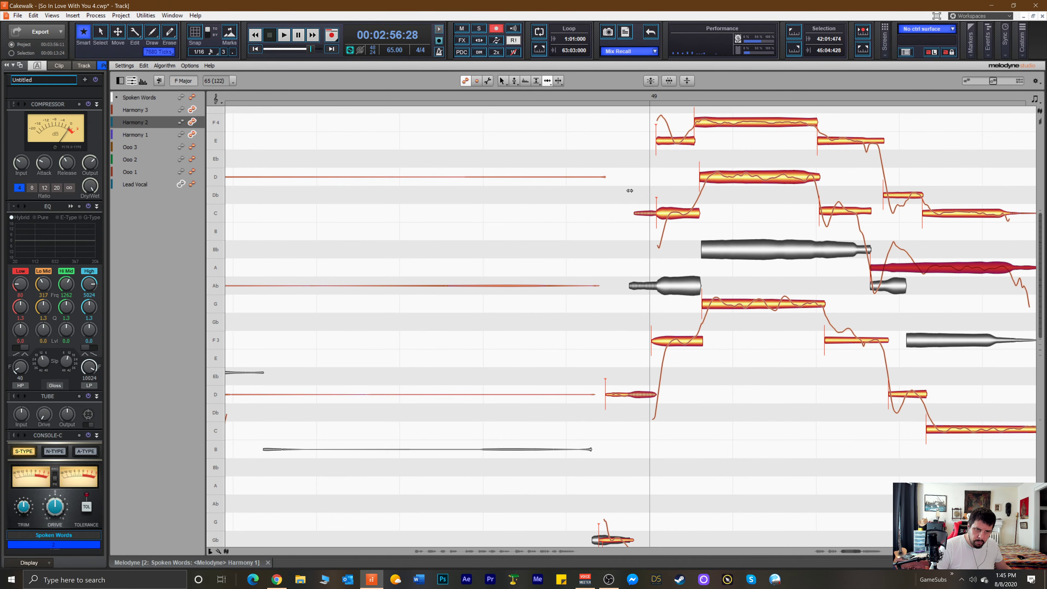
Play back bar 49 and move the start of the second Harmony 2 C slightly later.
key(space)
key(space)
key(space)
click(832, 212)
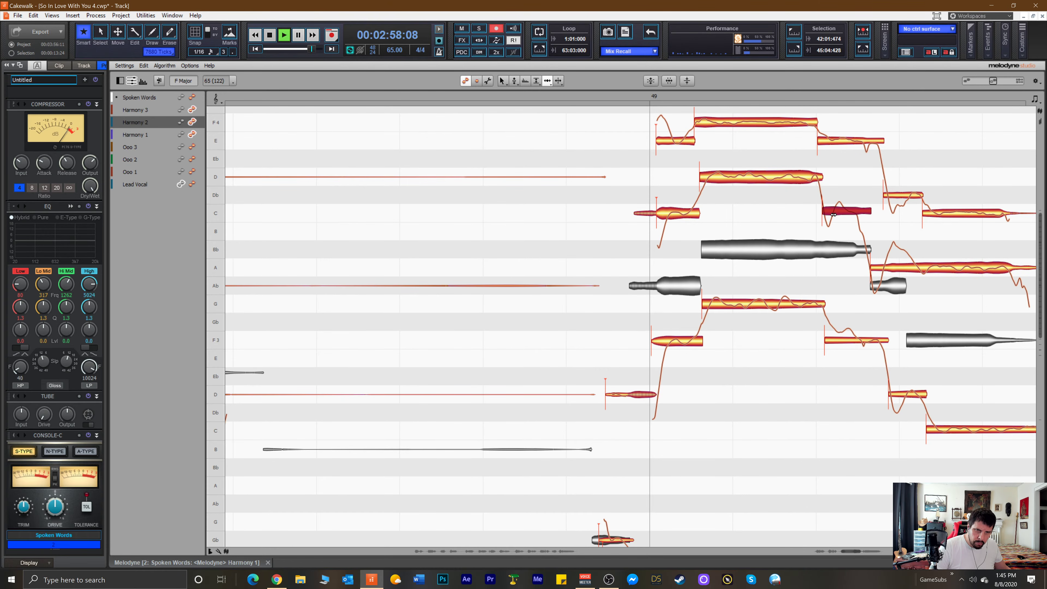
key(space)
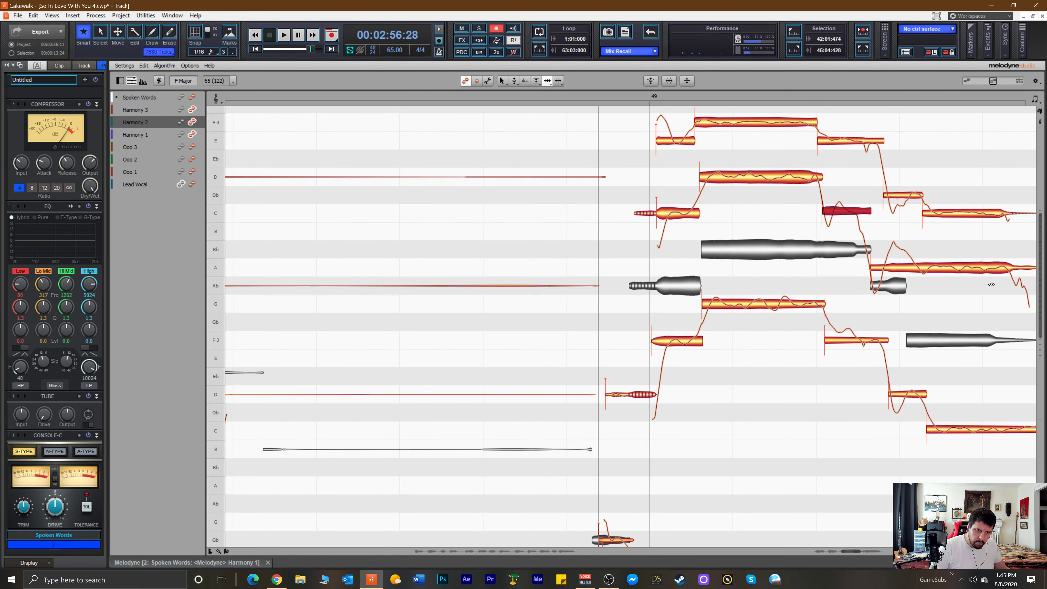
Separate the thin tail of the long Harmony 2 A in bar 49 with the Note Separation tool.
drag(852, 552, 856, 553)
right_click(881, 279)
click(883, 272)
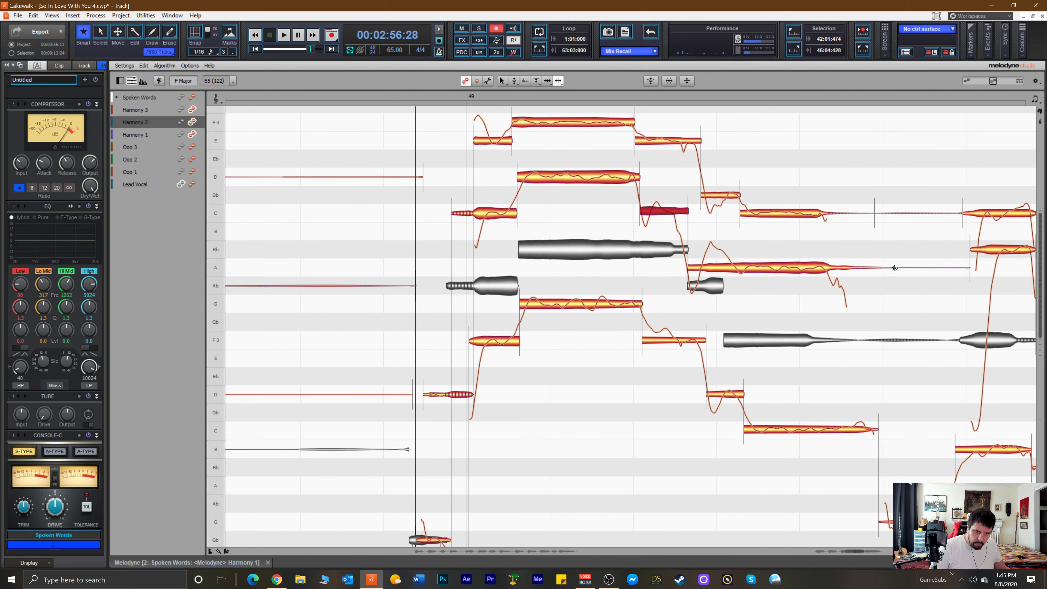
click(894, 268)
double_click(893, 269)
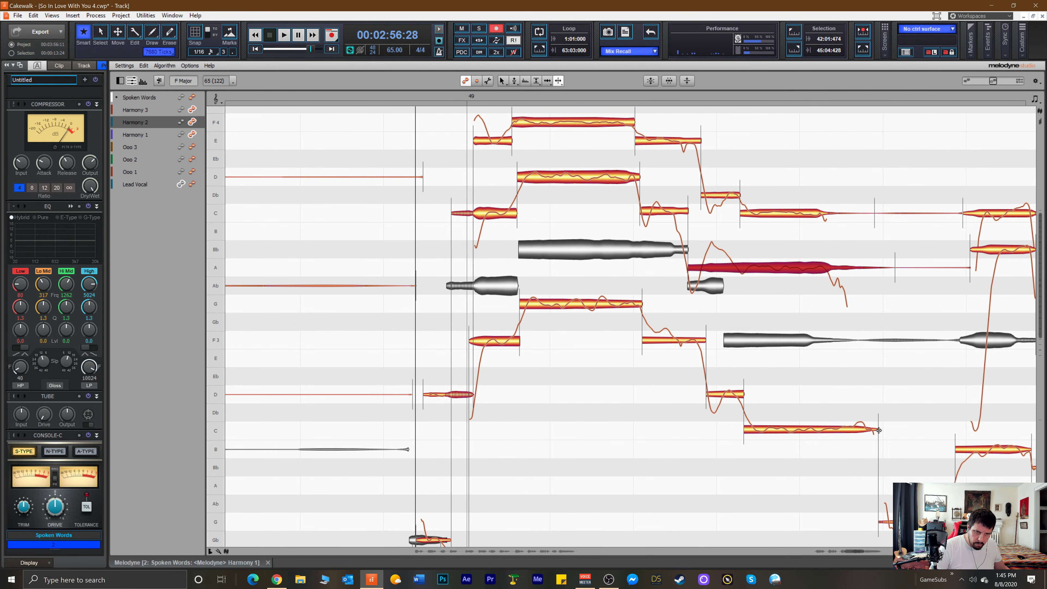
Shorten the ends of the Harmony 1 C, Harmony 2 A and Harmony 3 C in bar 49 with the Time tool.
right_click(850, 412)
click(849, 405)
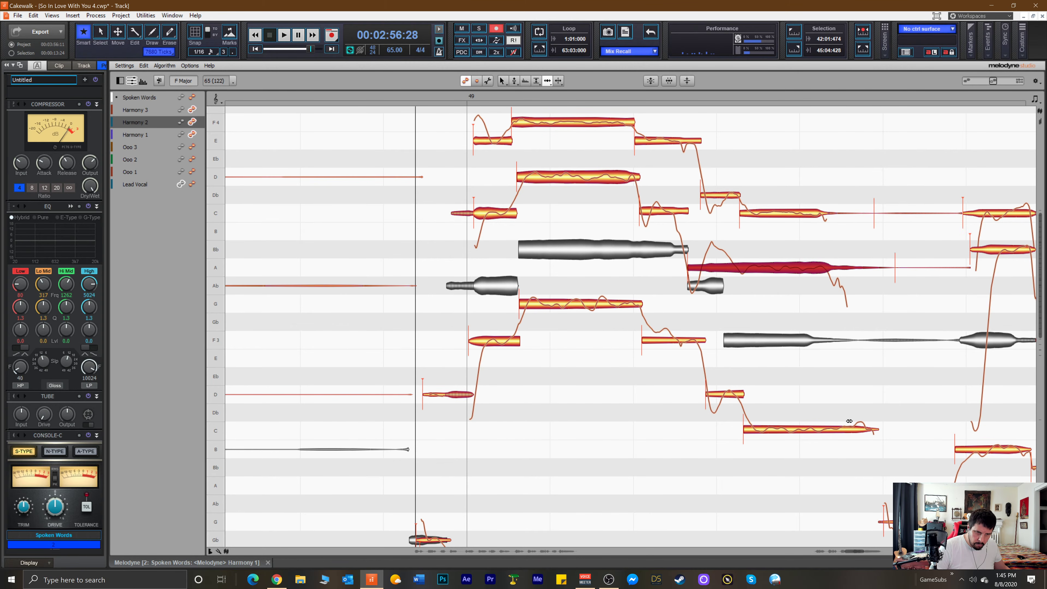
drag(873, 432, 825, 433)
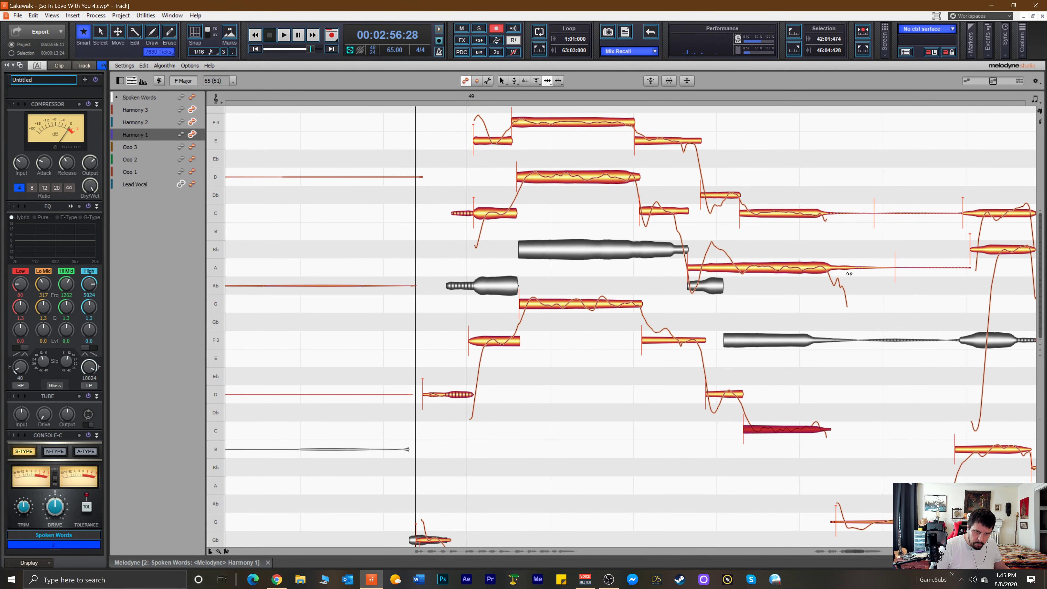
drag(889, 270, 865, 273)
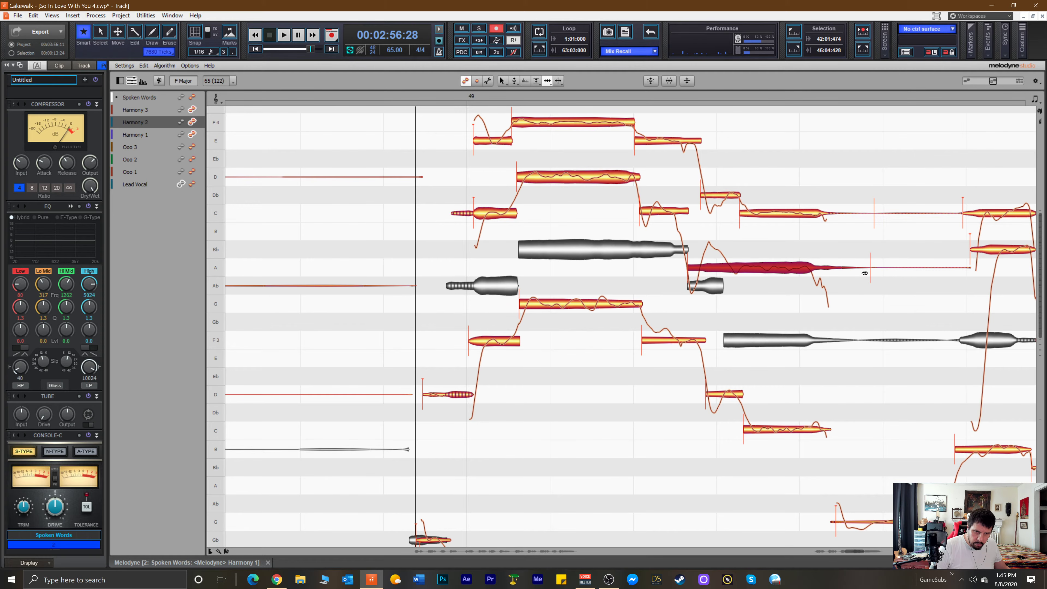
drag(860, 215, 857, 218)
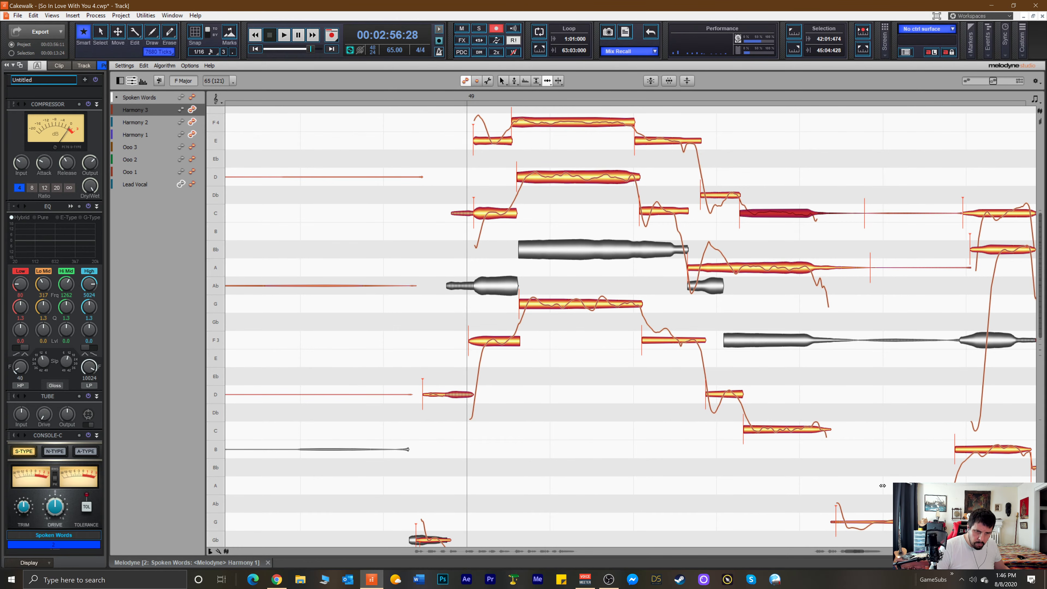
Move the separation after the final Harmony 1 C in bar 49 slightly earlier and split the start off the following G.
right_click(825, 418)
click(874, 489)
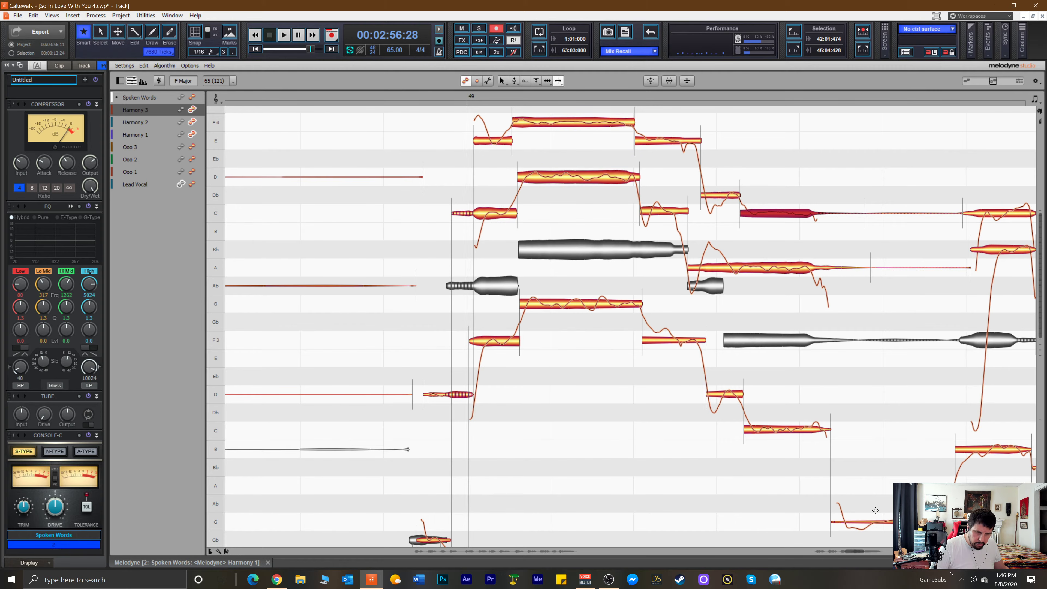
drag(852, 554, 857, 555)
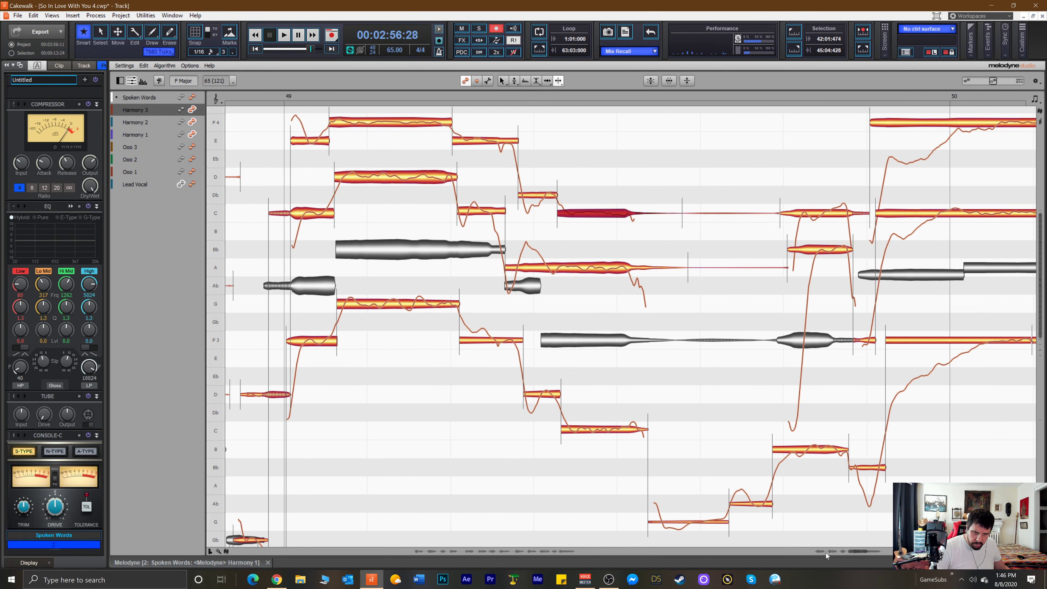
right_click(674, 506)
click(657, 523)
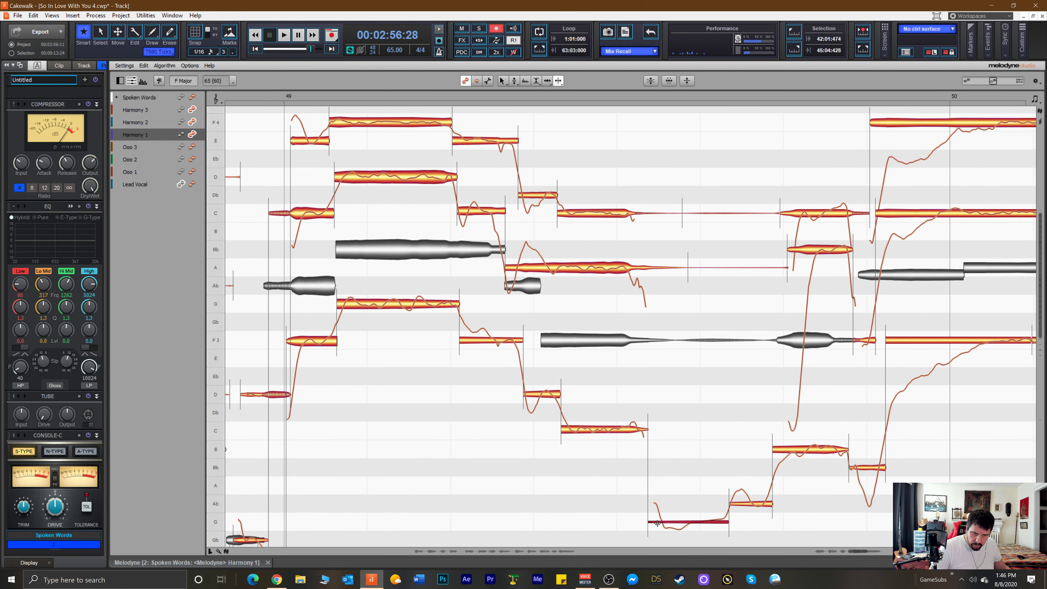
click(657, 523)
double_click(656, 522)
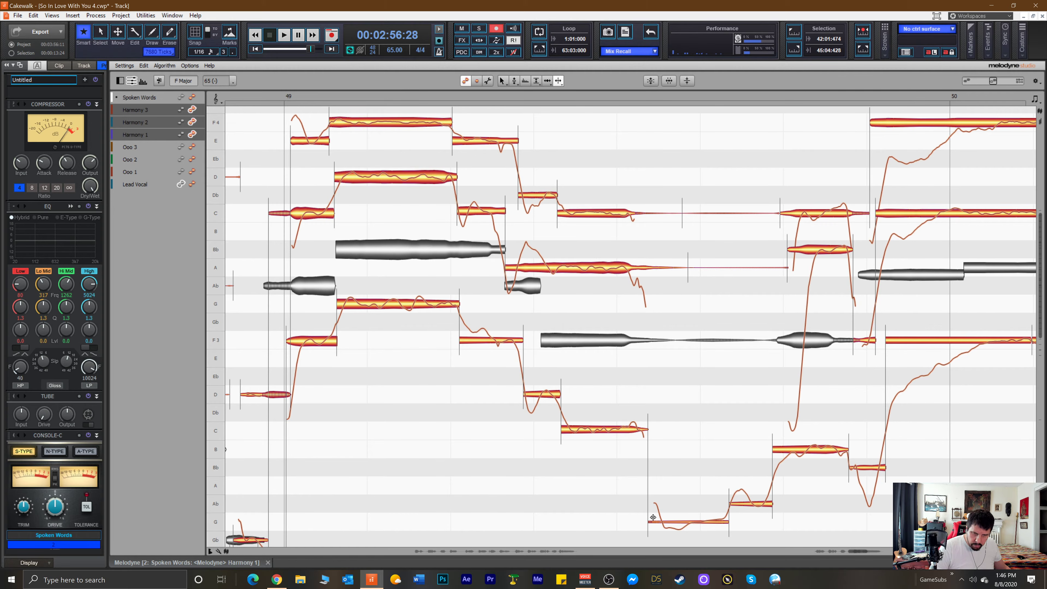
drag(645, 472, 642, 474)
double_click(656, 523)
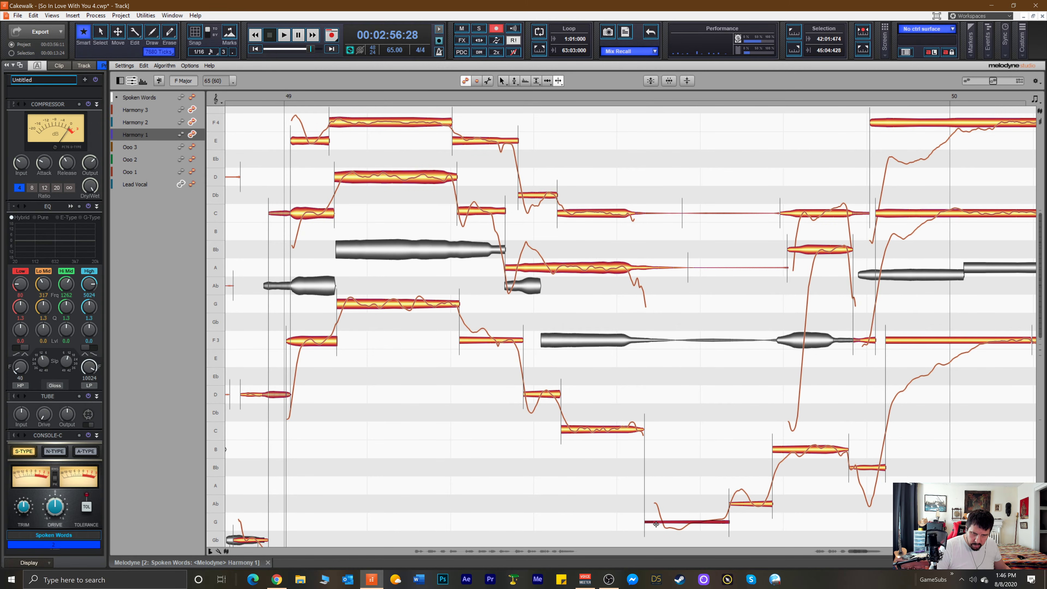
Move the starts of the Harmony 1 G, Ab and B before bar 50 later and delete the separated tail after the C.
right_click(656, 513)
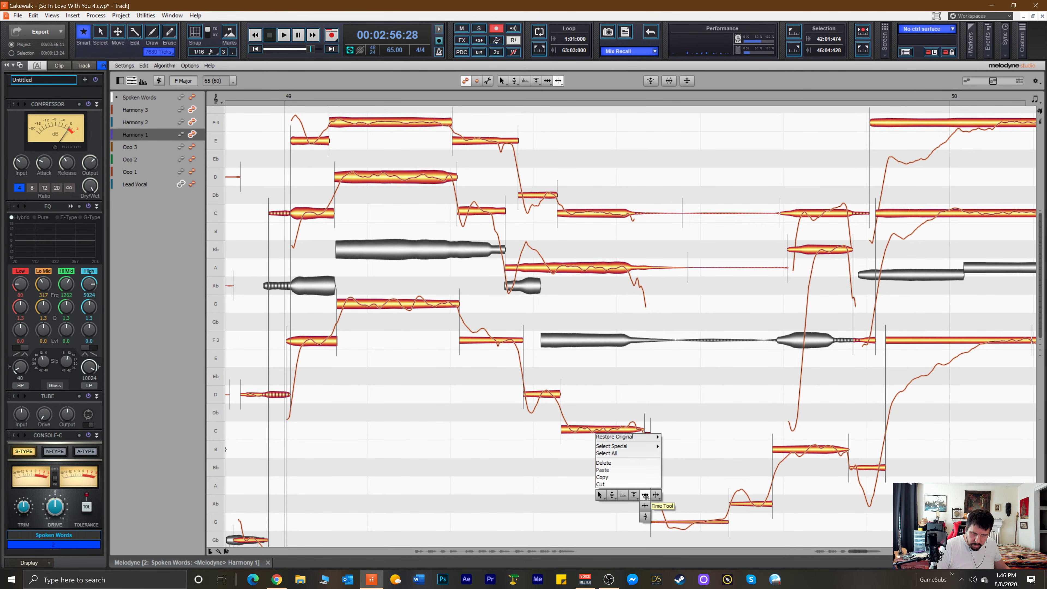
click(658, 509)
drag(657, 520, 705, 521)
drag(774, 453, 787, 453)
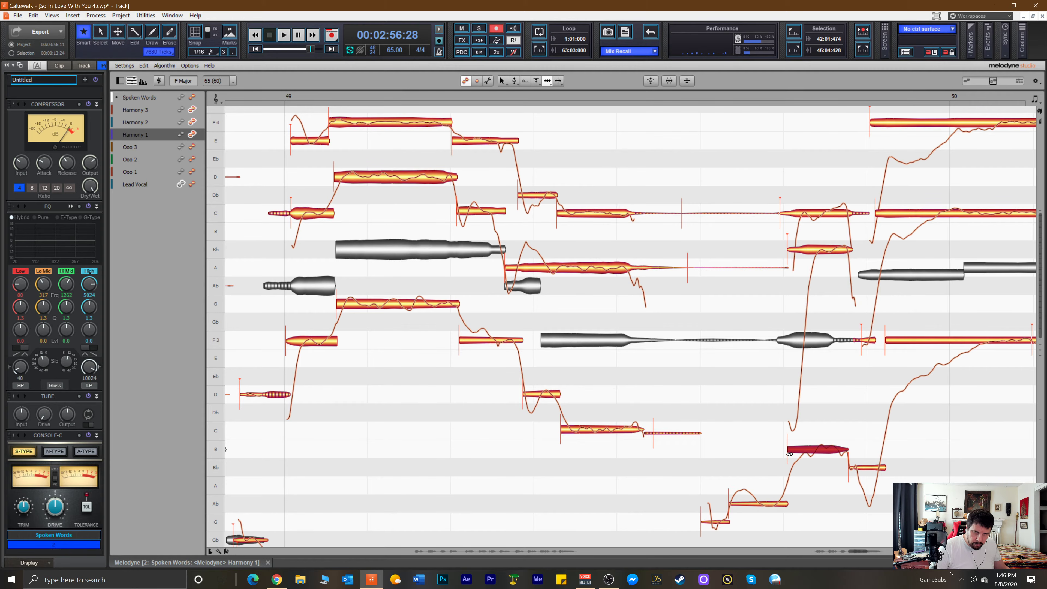
mouse_move(739, 501)
mouse_down()
mouse_move(775, 502)
mouse_move(722, 520)
mouse_move(742, 518)
mouse_up()
drag(662, 412, 696, 465)
key(Delete)
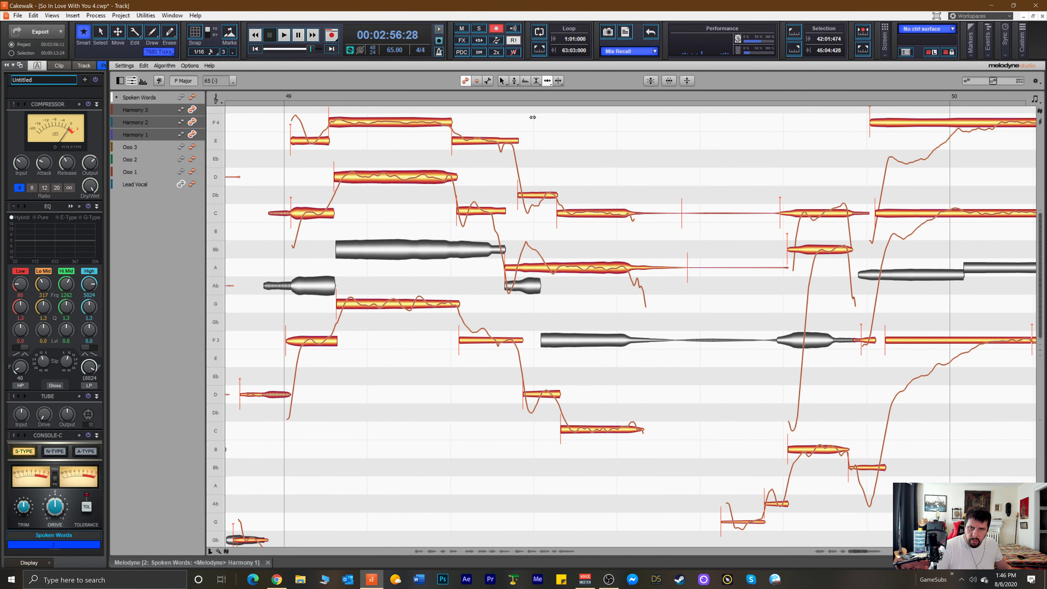
Tighten the Harmony 1 G and Ab before bar 50 by starting them later and play back the transition.
scroll(532, 117, right, 5)
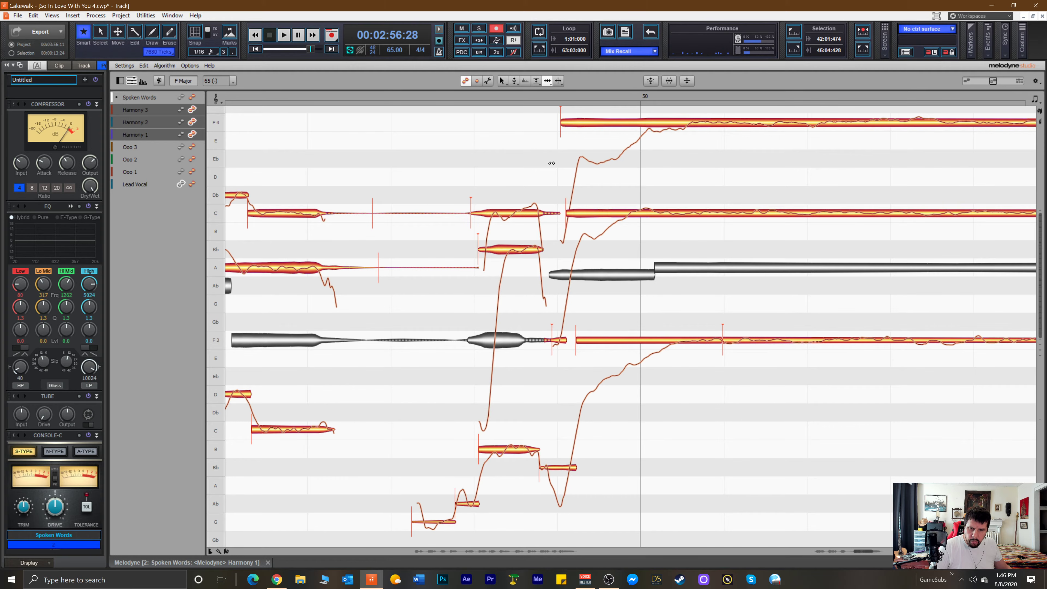
click(453, 522)
mouse_move(454, 522)
mouse_down()
mouse_move(464, 506)
mouse_move(456, 524)
mouse_up()
click(426, 93)
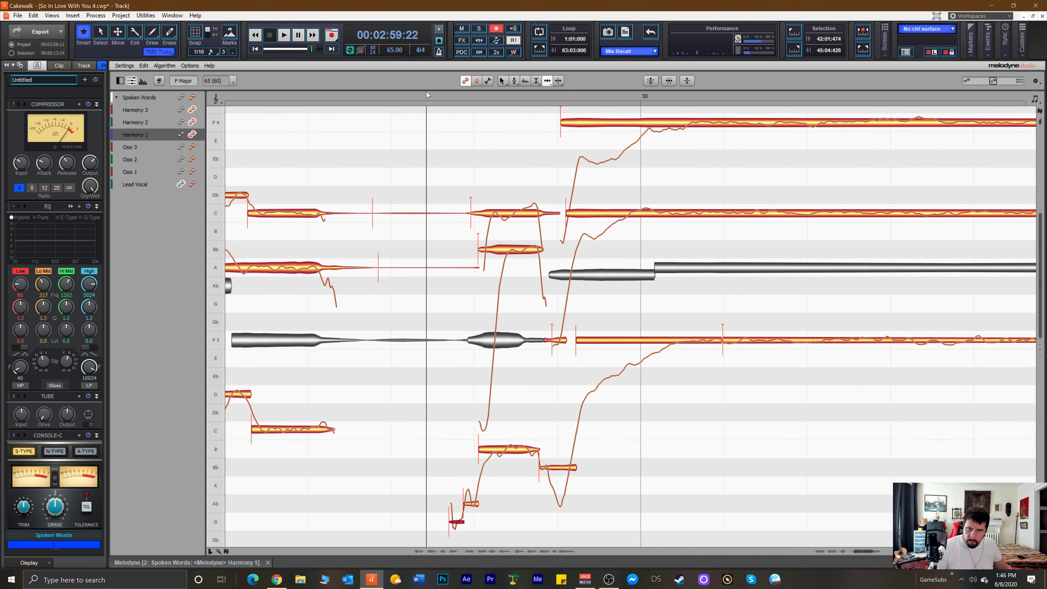
key(space)
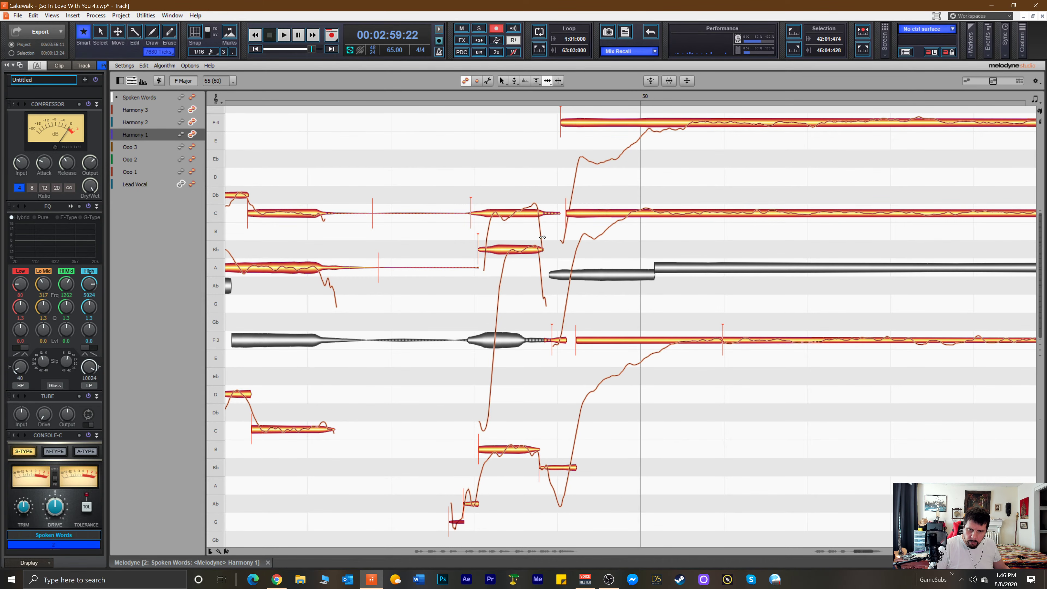
Split the start off the long Harmony 2 C and Harmony 3 F before bar 50, lowering those starts to B and Eb.
right_click(620, 213)
click(619, 214)
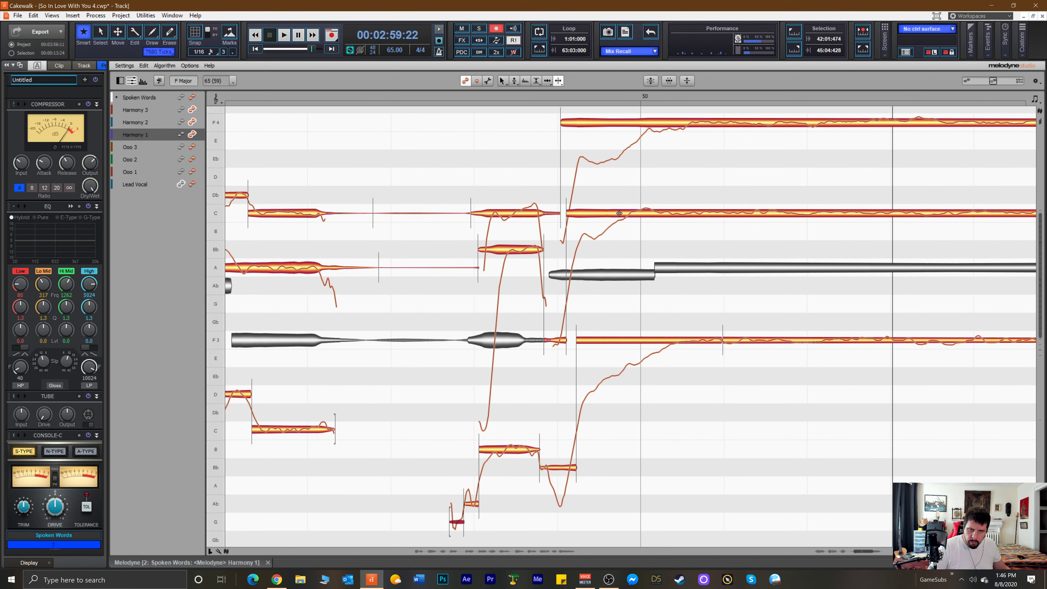
click(619, 213)
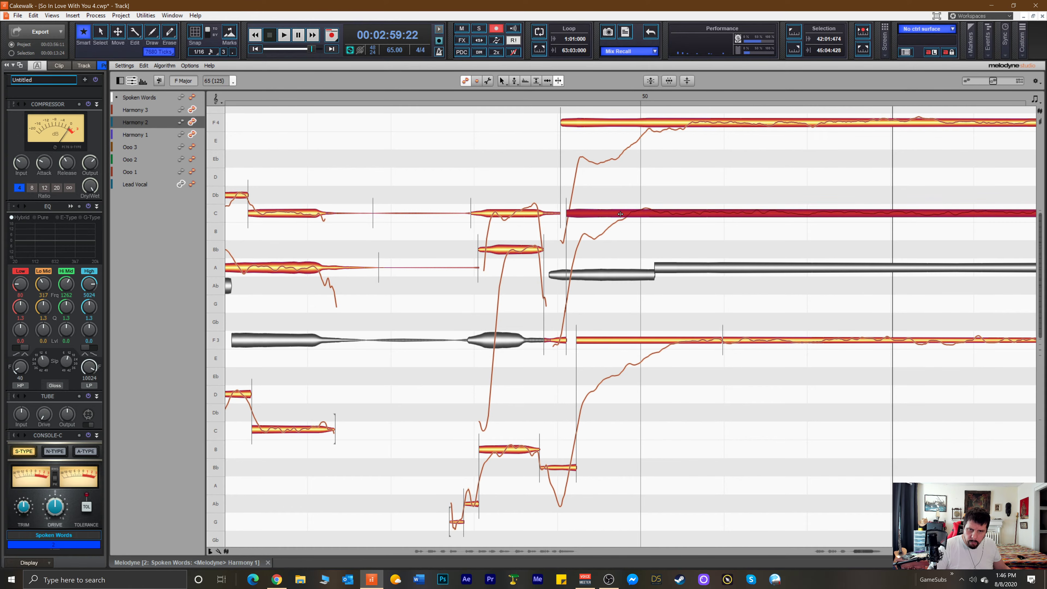
click(633, 131)
double_click(637, 131)
key(Down)
key(Down)
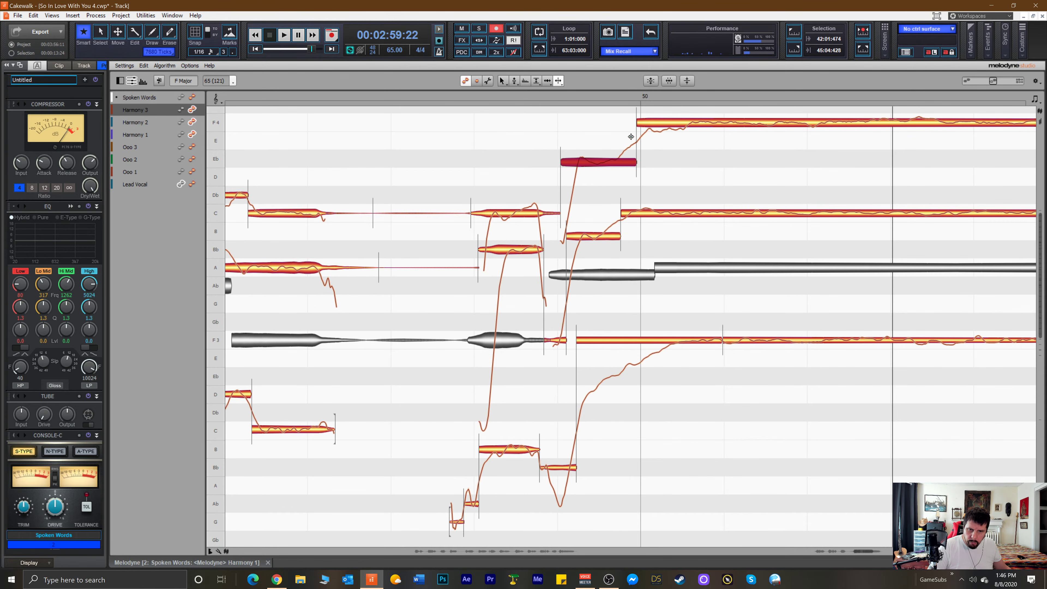
Split the start off the long Harmony 1 F just before bar 50 and lower that start to Eb.
click(634, 341)
double_click(635, 341)
key(Down)
key(Down)
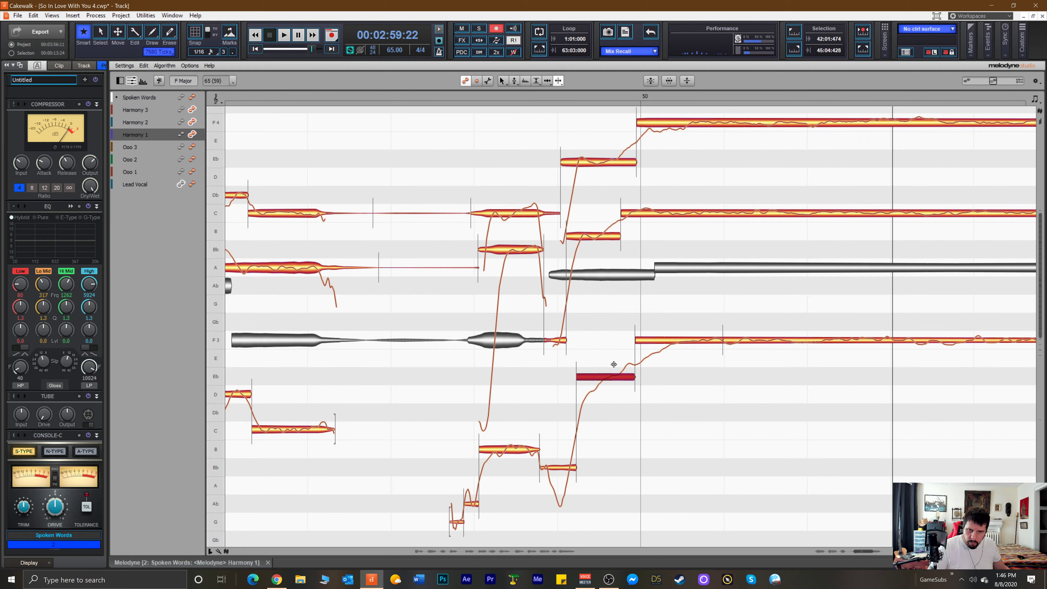
Set the pitch drift of the short Harmony 1 F at bar 50 to -31%.
right_click(602, 364)
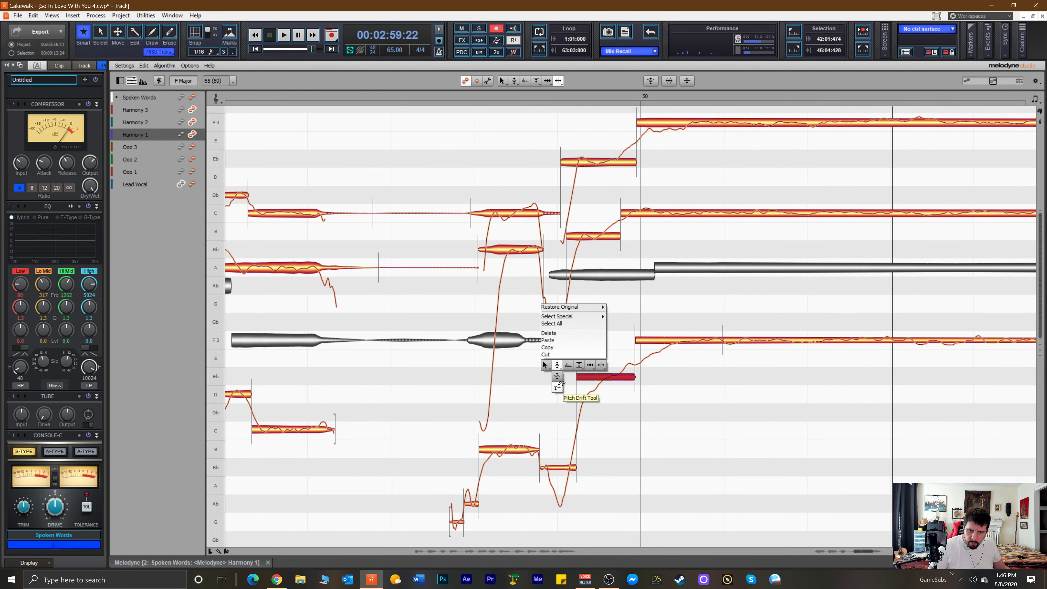
click(557, 366)
drag(648, 343, 620, 406)
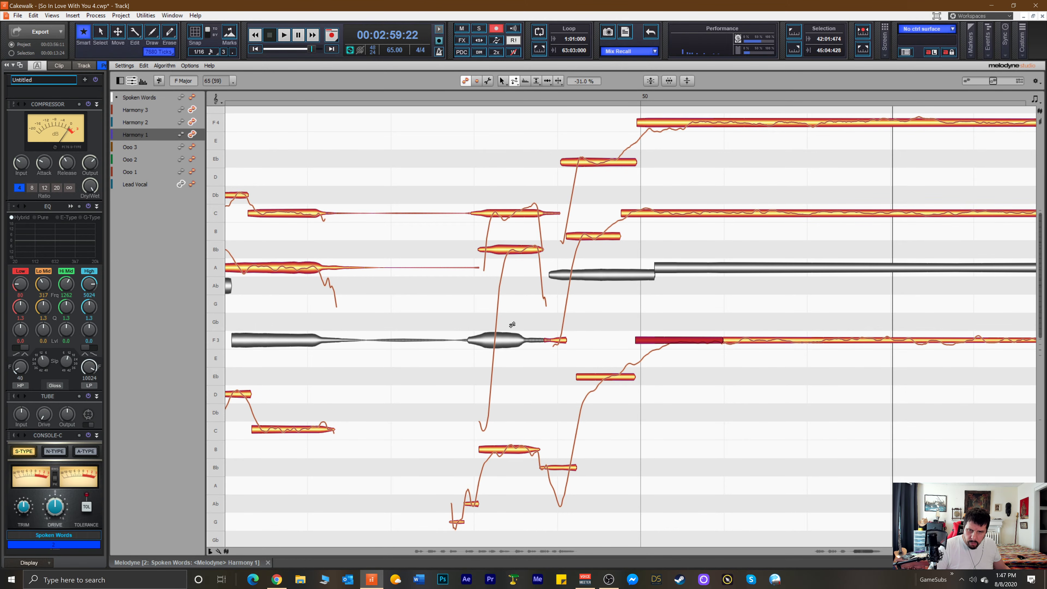
Use the Time tool to start the Harmony 2 Bb, Harmony 3 C and Harmony 1 B before bar 50 slightly earlier.
right_click(481, 246)
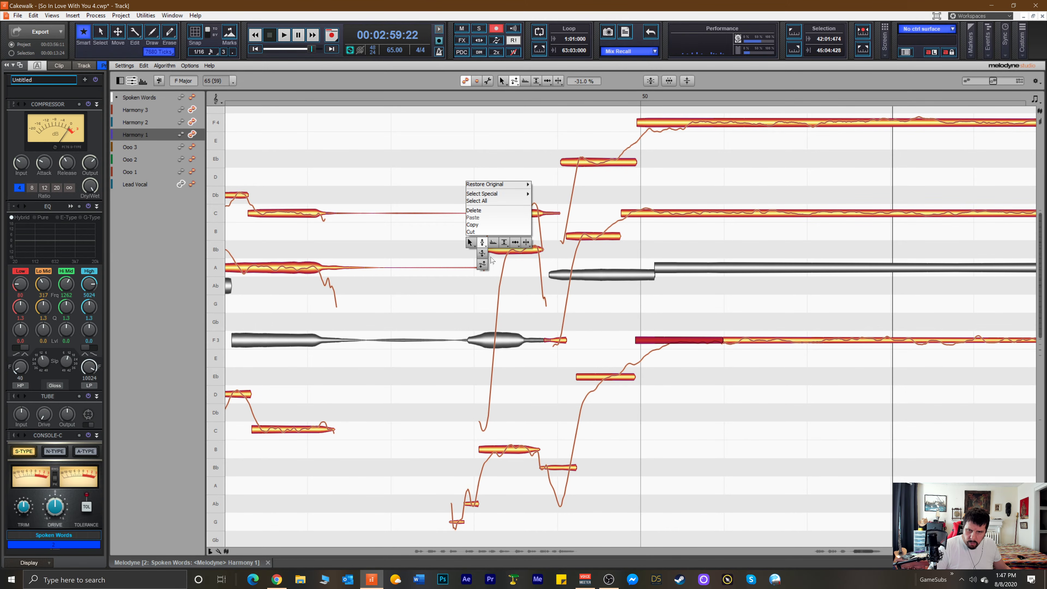
click(514, 243)
drag(493, 250, 482, 255)
click(487, 218)
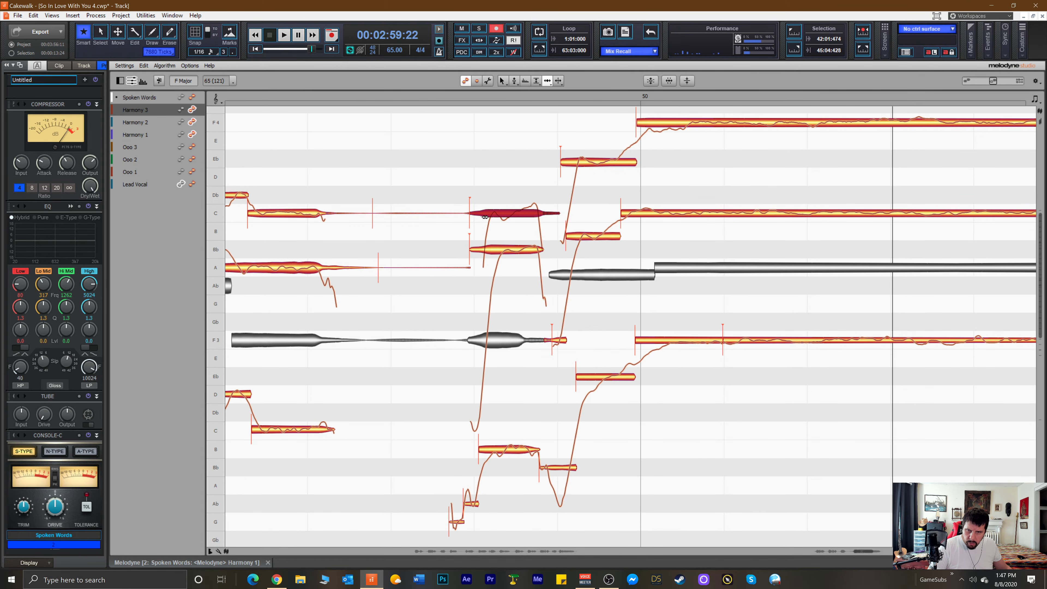
drag(490, 449, 483, 443)
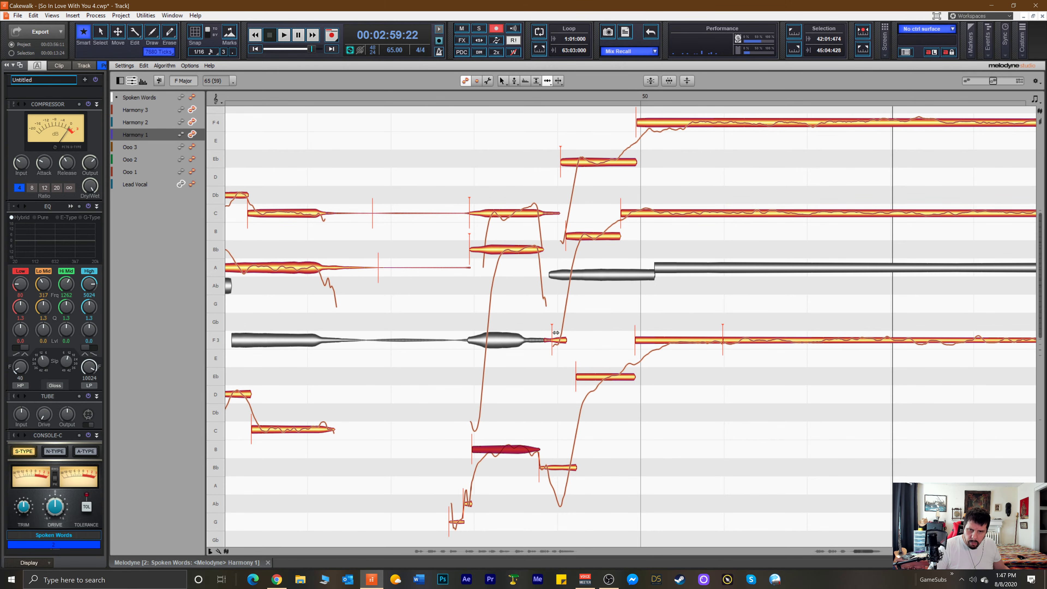
Start the short Harmony 2 B and Harmony 1 Eb before bar 50 slightly earlier.
drag(569, 240, 566, 239)
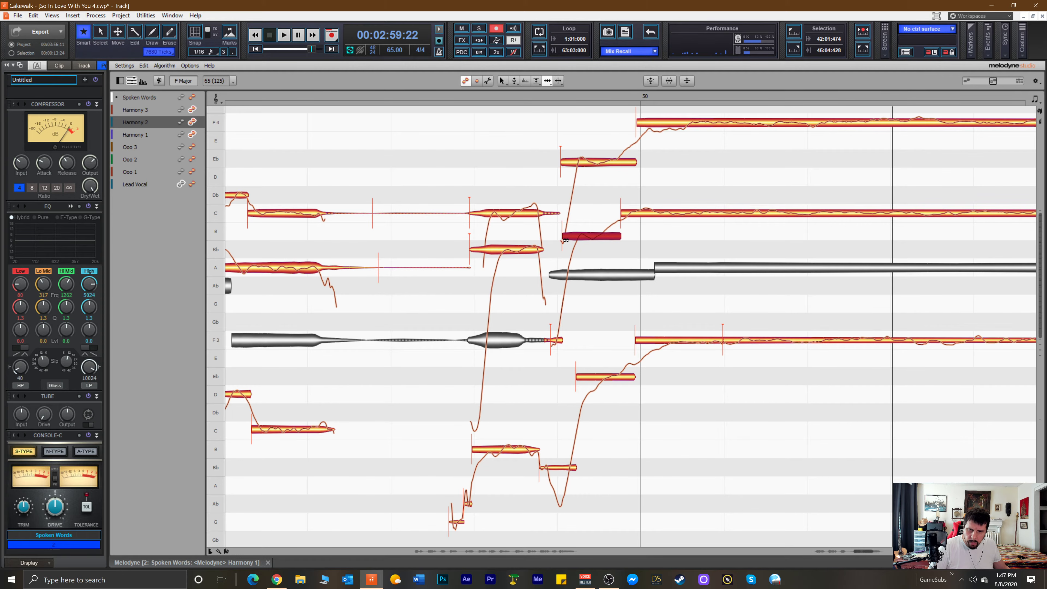
click(585, 378)
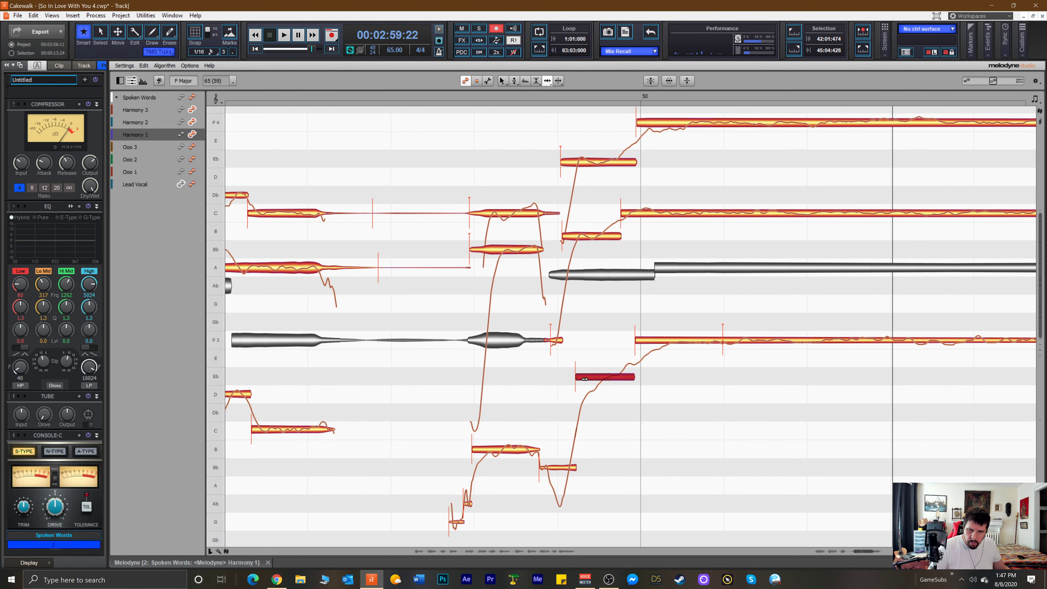
drag(581, 383, 571, 385)
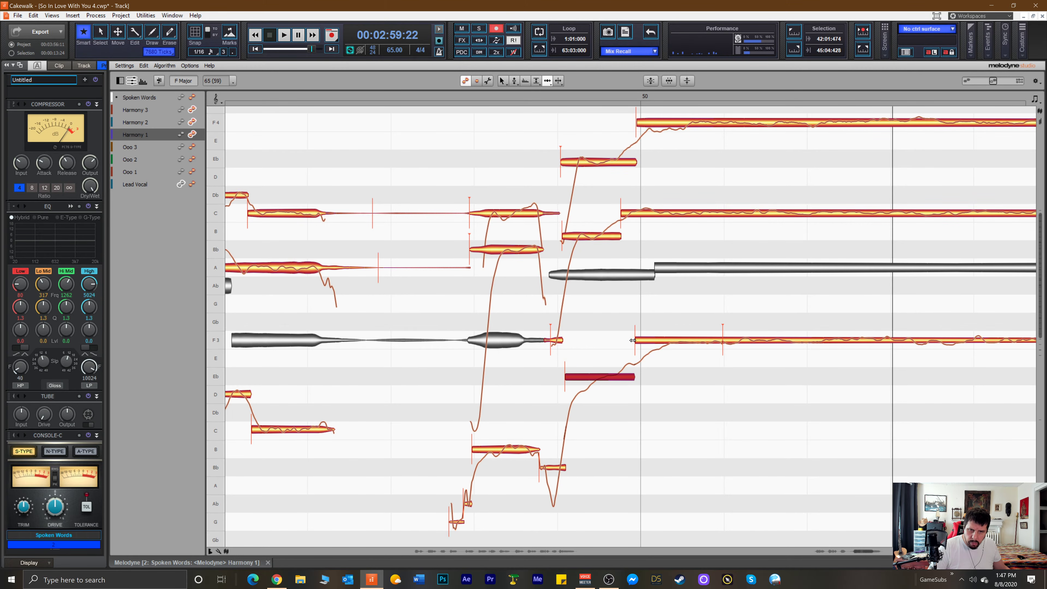
Around bar 50, move the Harmony 1 F start and its following separation earlier, and the Harmony 3 F and Harmony 2 C starts later.
drag(652, 336, 633, 338)
click(737, 341)
drag(737, 341, 715, 342)
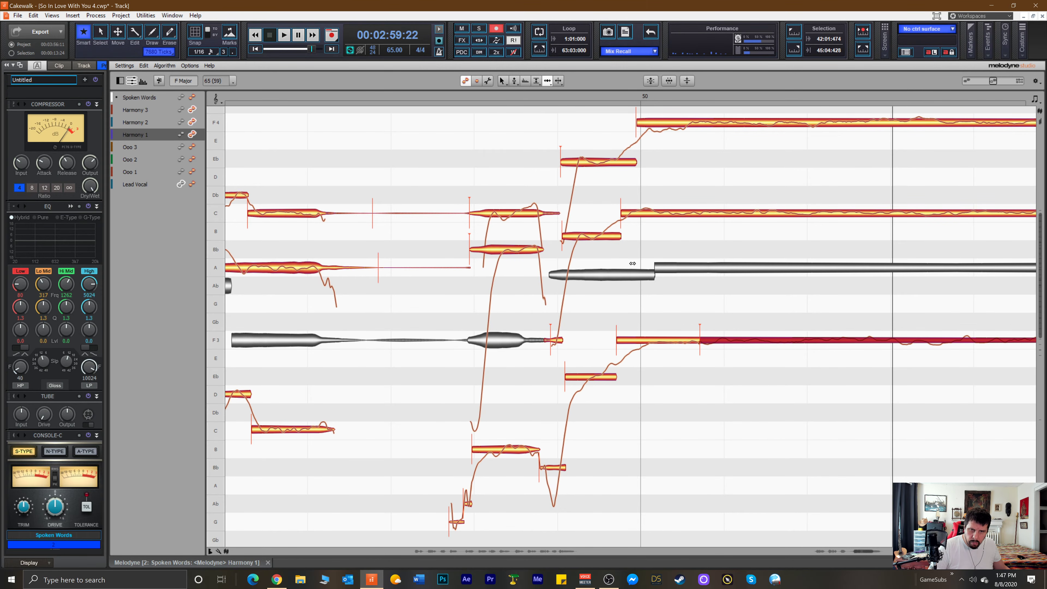
drag(659, 126, 660, 126)
drag(632, 209, 649, 218)
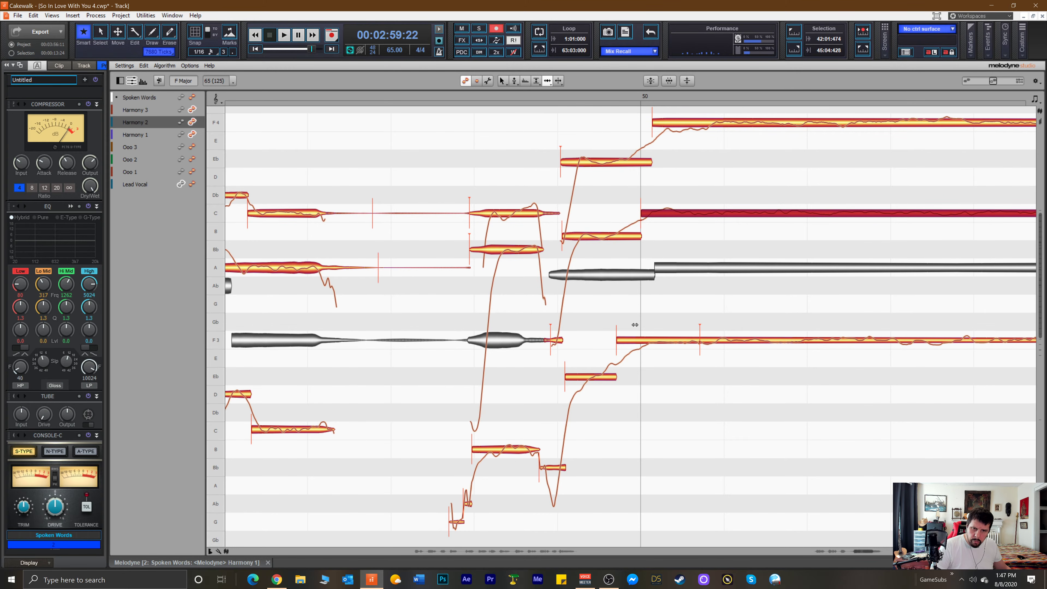
Reduce the pitch drift of the long Harmony 3 F, Harmony 2 C and Harmony 1 F in bar 50, the last to 17%.
right_click(682, 117)
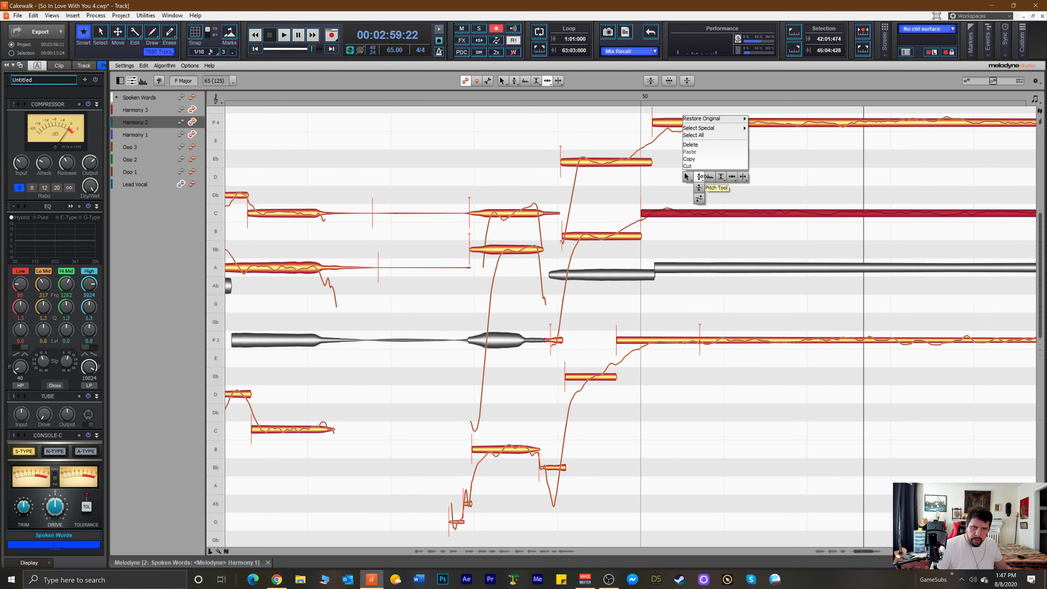
click(699, 199)
click(715, 124)
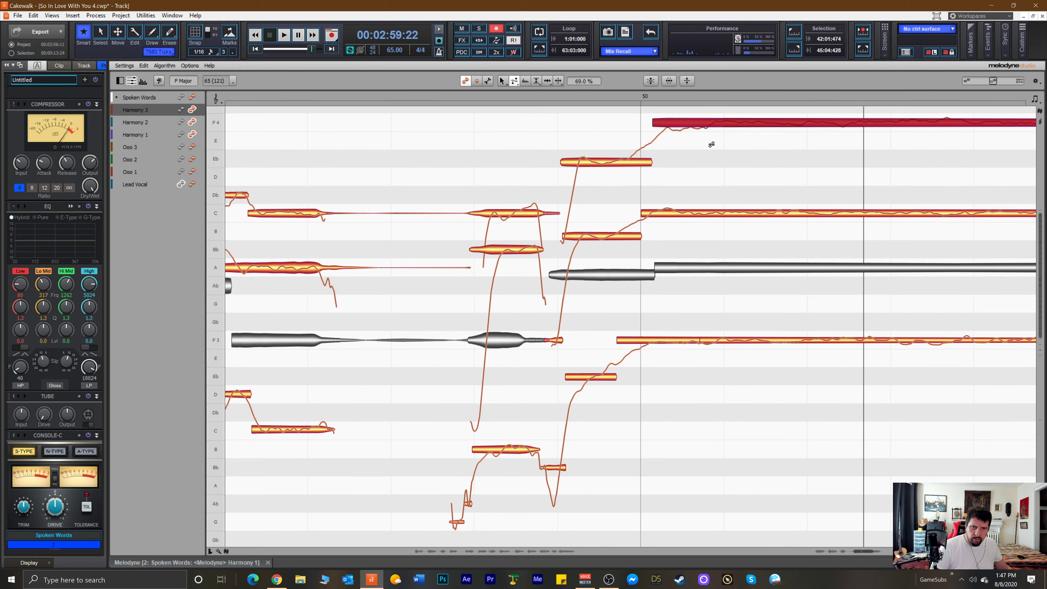
click(701, 213)
drag(692, 241, 687, 278)
click(716, 341)
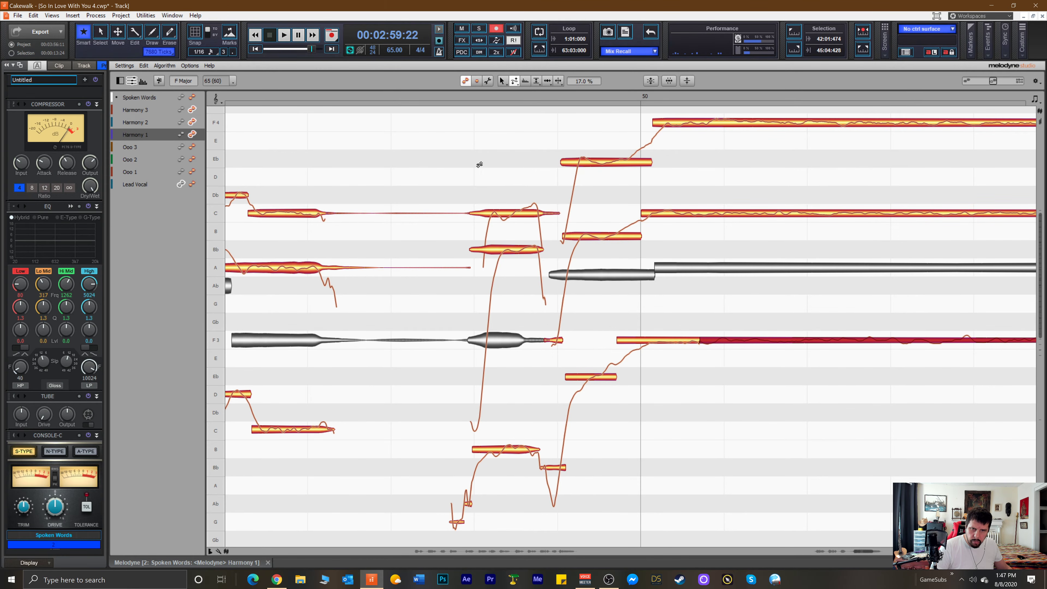
Align the note ends just after bar 51 by shortening the Harmony 2 C and Harmony 3 F and extending the Harmony 1 F, and play back.
drag(865, 552, 879, 553)
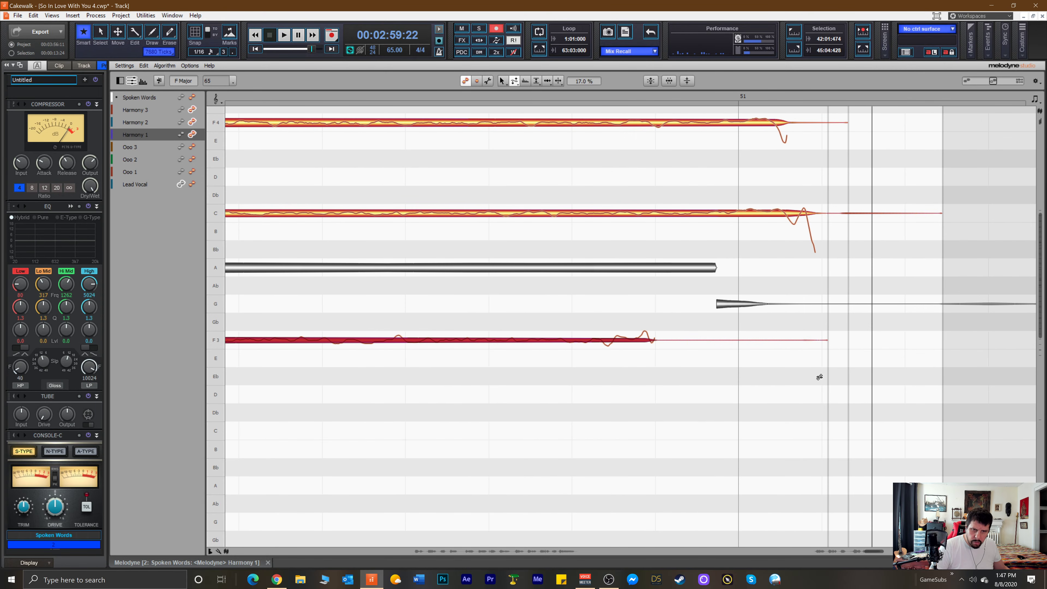
right_click(789, 246)
click(812, 220)
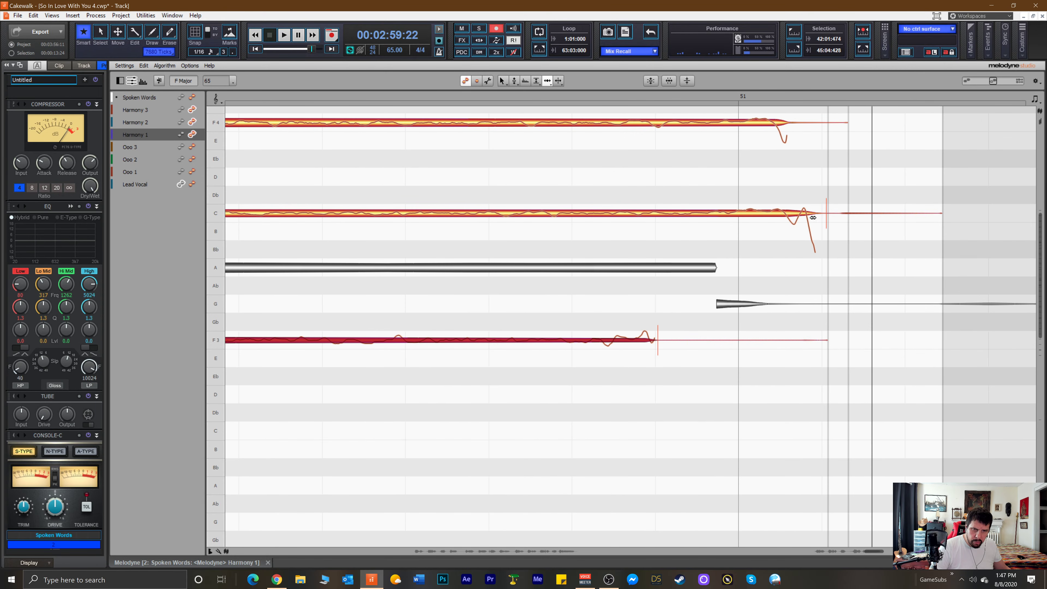
drag(820, 215, 770, 224)
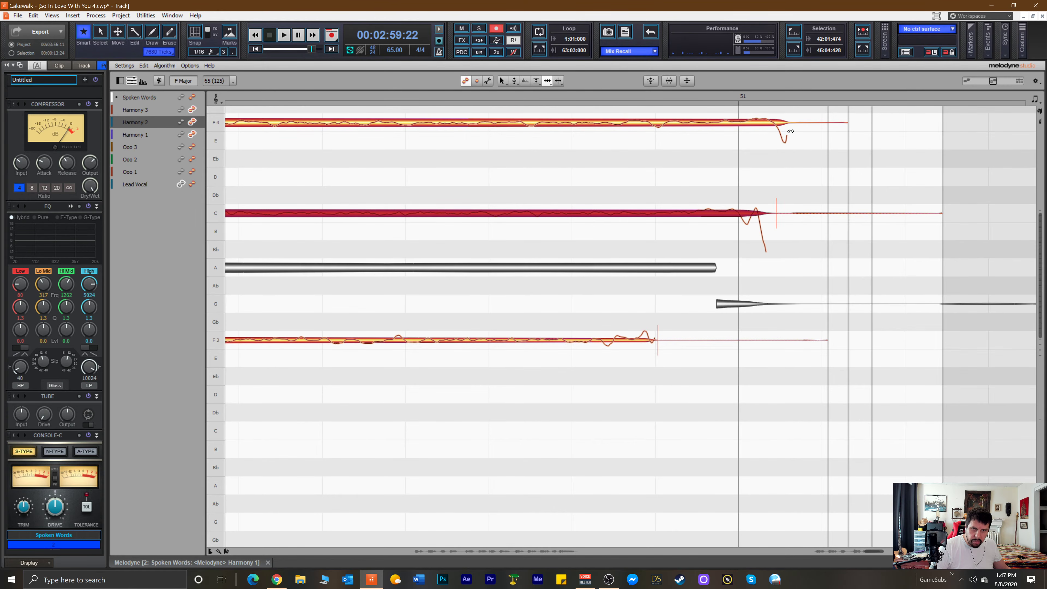
drag(837, 125, 821, 125)
drag(655, 342, 759, 339)
click(497, 97)
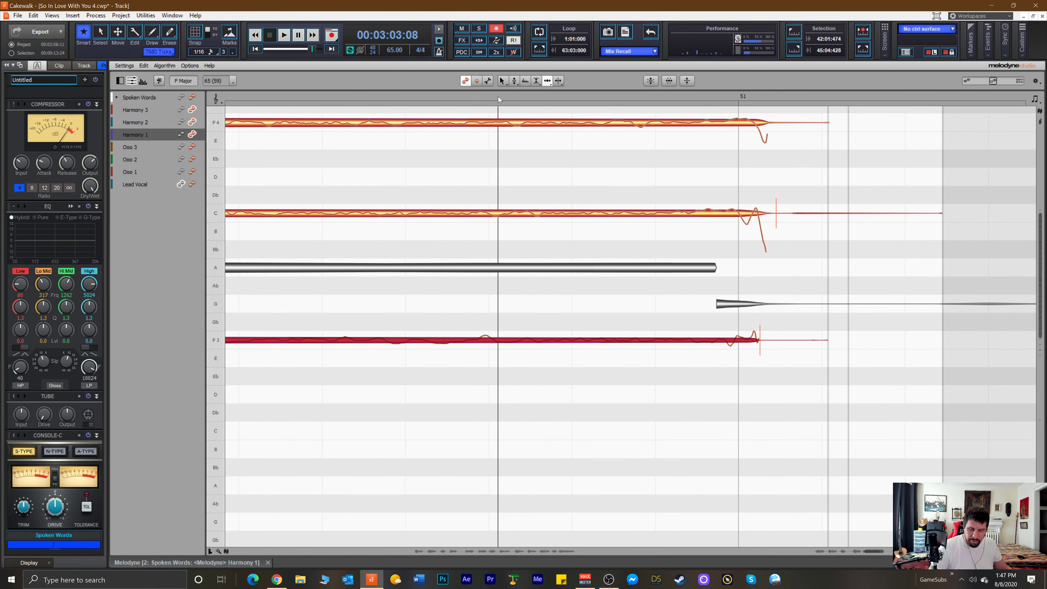
key(space)
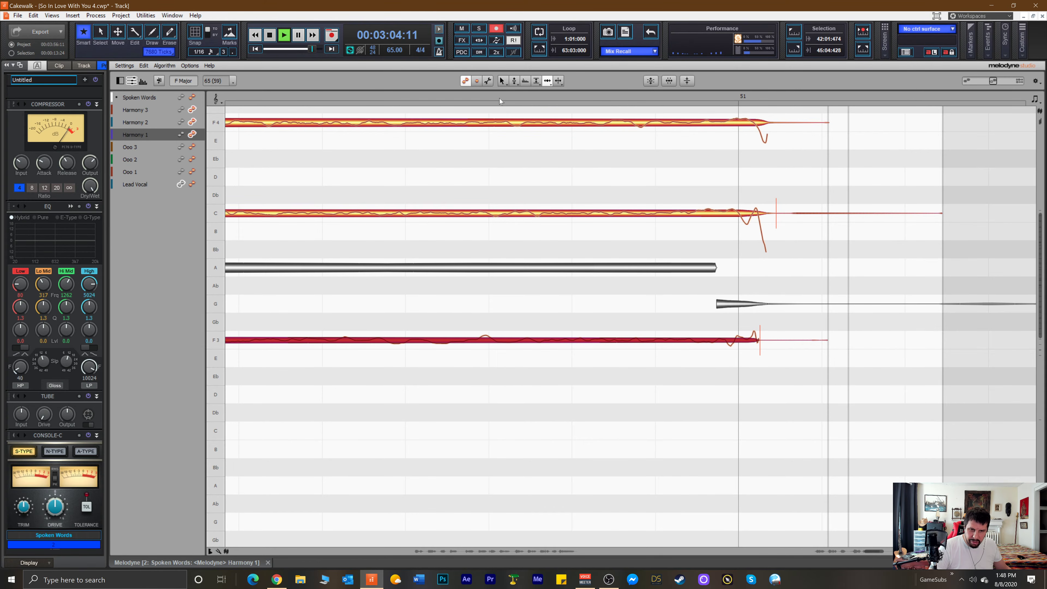
key(space)
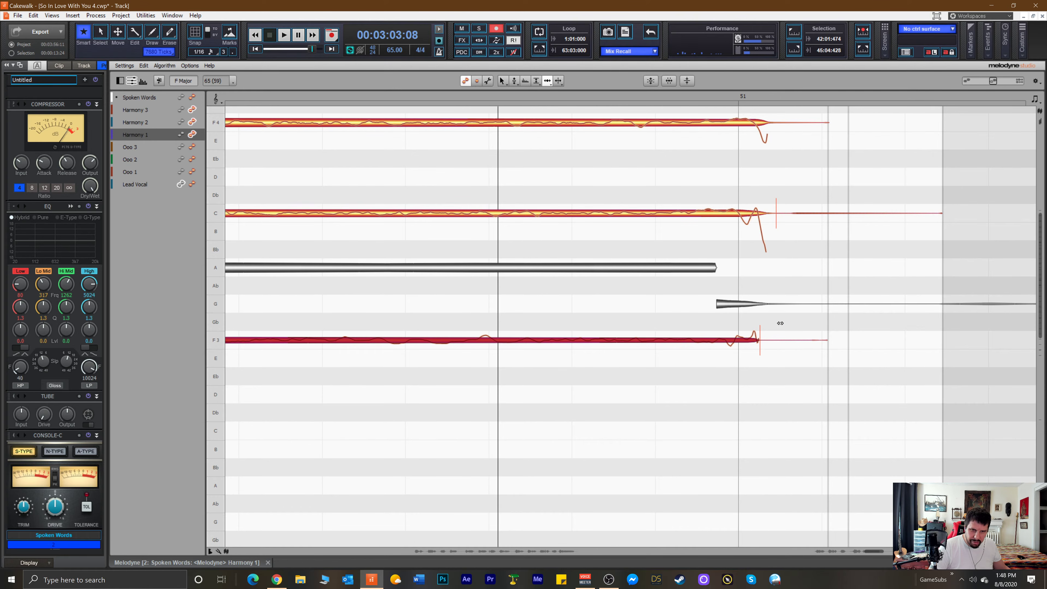
Shorten the ends of the Harmony 1 F, Harmony 2 C and Harmony 3 F after bar 51 slightly and replay the ending.
drag(758, 340, 751, 341)
click(767, 214)
drag(773, 214, 763, 213)
click(768, 122)
drag(769, 122, 760, 123)
key(space)
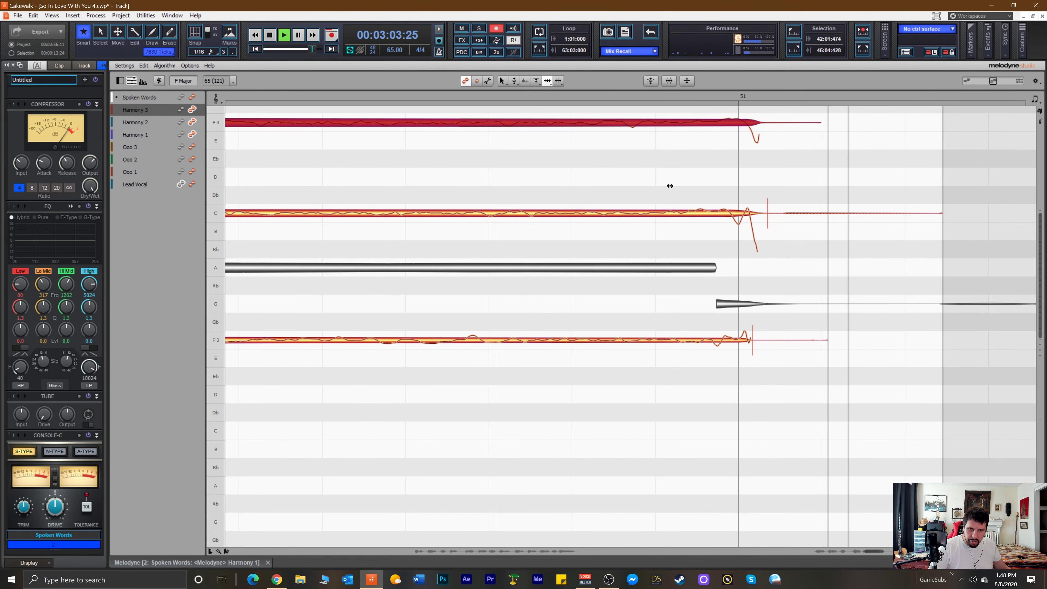
key(space)
key(space)
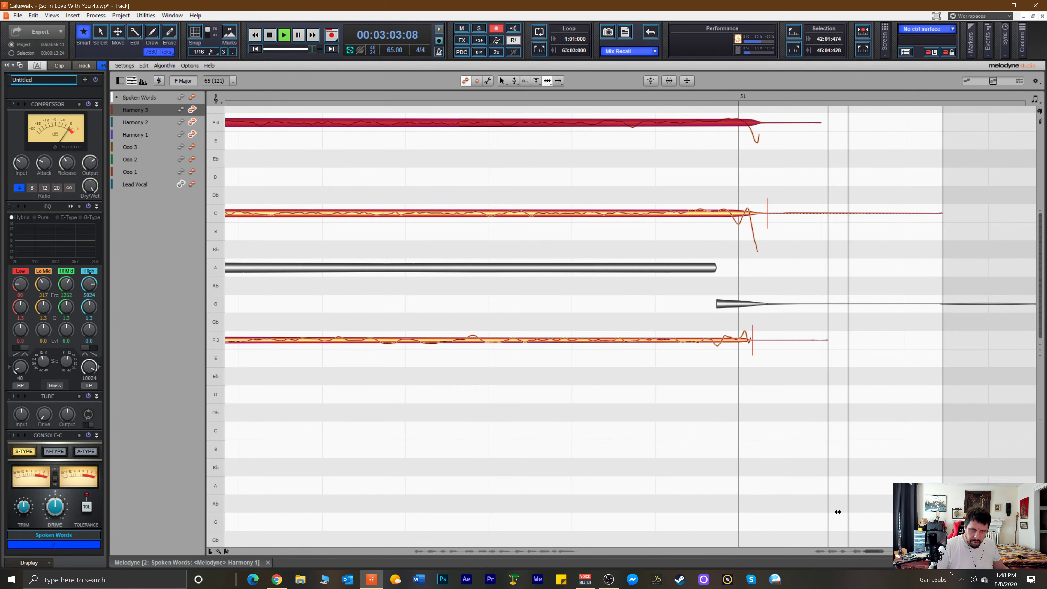
key(space)
Delete the separated tails after the Harmony 2 C and the Harmony 1 F past bar 51.
drag(793, 188, 830, 236)
key(Delete)
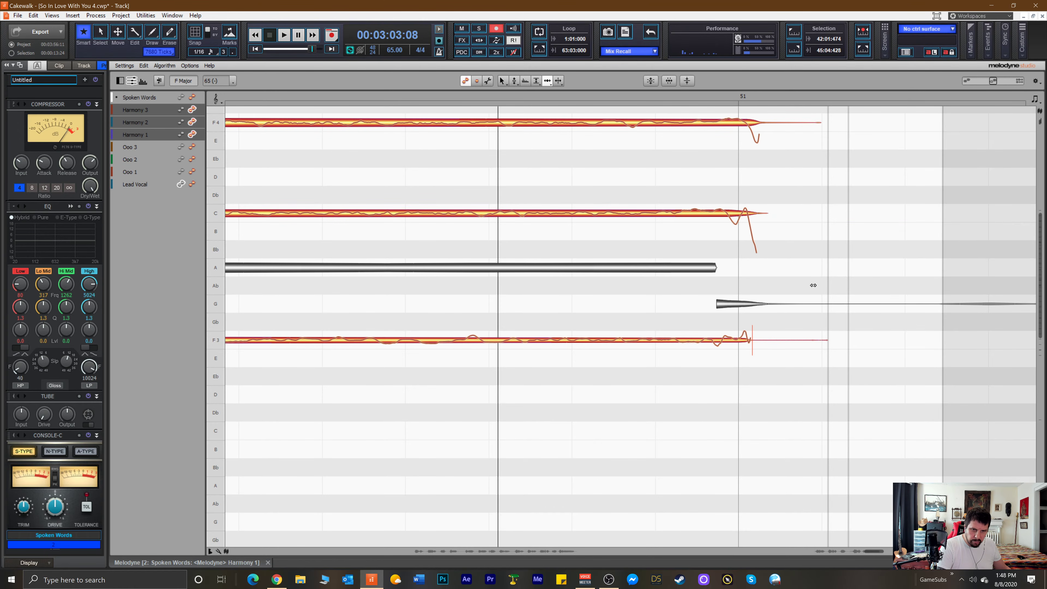
drag(778, 330, 809, 374)
mouse_move(775, 329)
mouse_down()
mouse_move(818, 358)
mouse_move(763, 344)
mouse_up()
key(Delete)
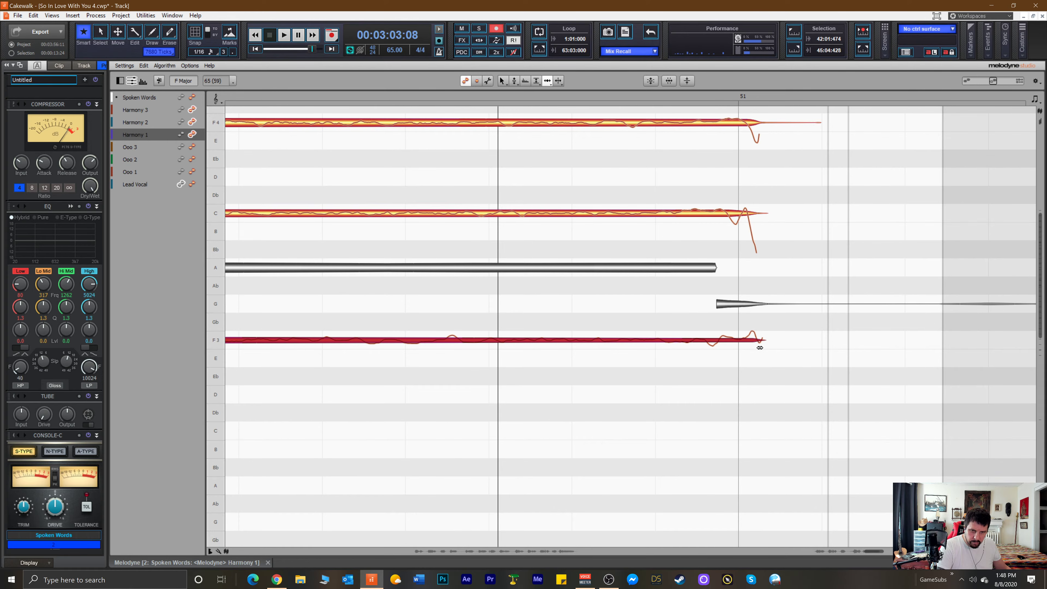
Play back the edited harmonies from just before bar 49 through bar 50.
drag(871, 551, 852, 552)
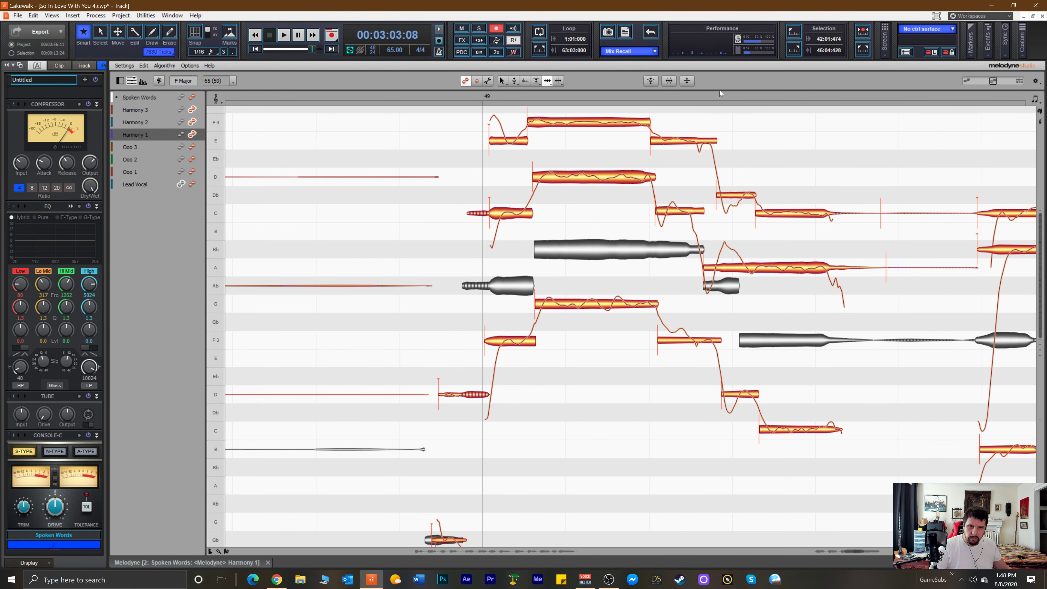
click(454, 96)
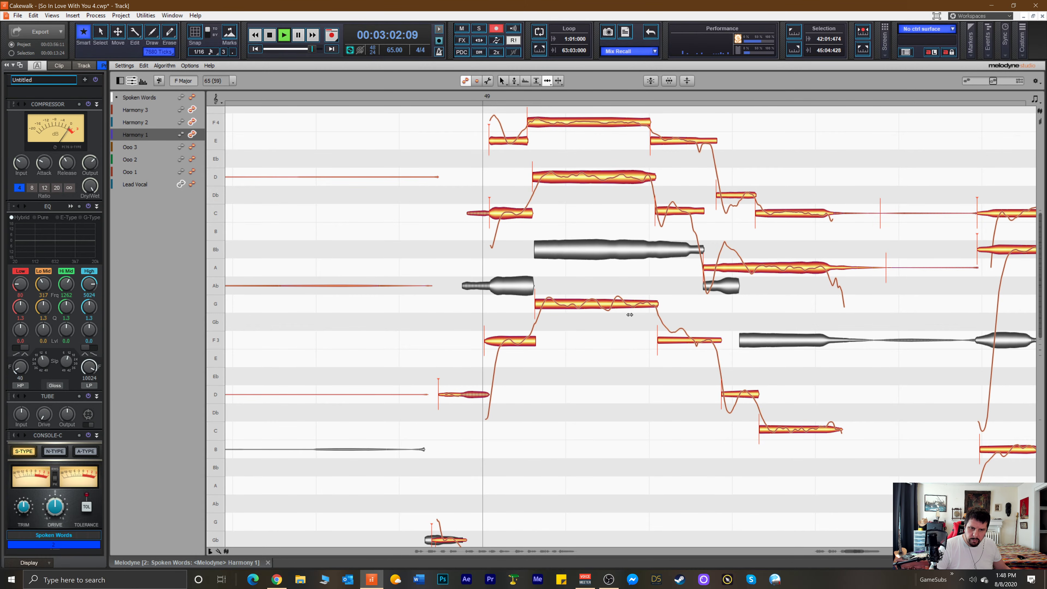
click(849, 551)
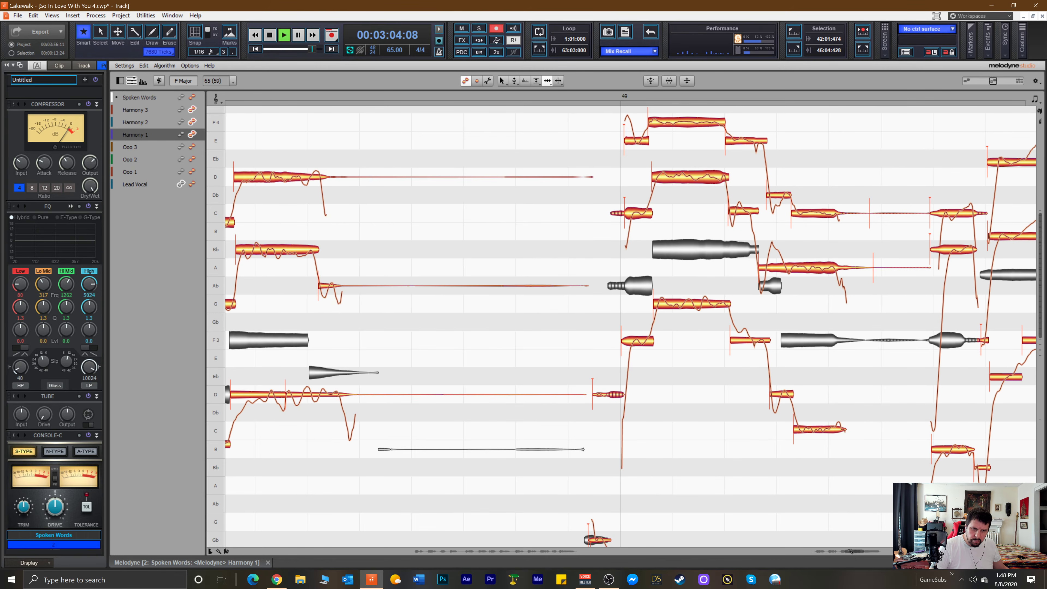
drag(855, 553, 864, 550)
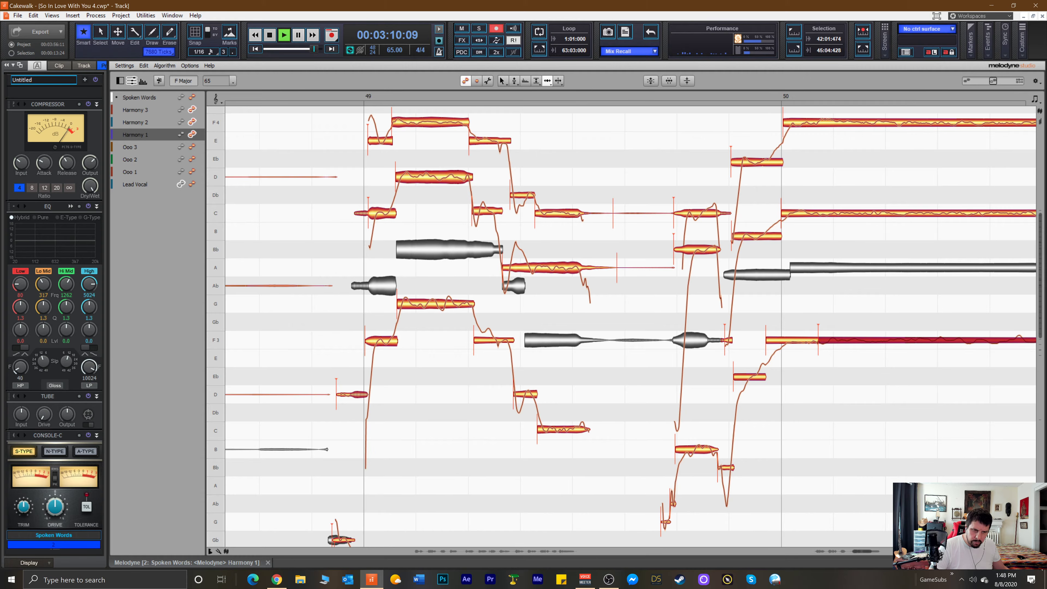
Hide the Melodyne editor, listen from around bar 56 and look through the Ooo and Lead Vocal tracks.
key(d)
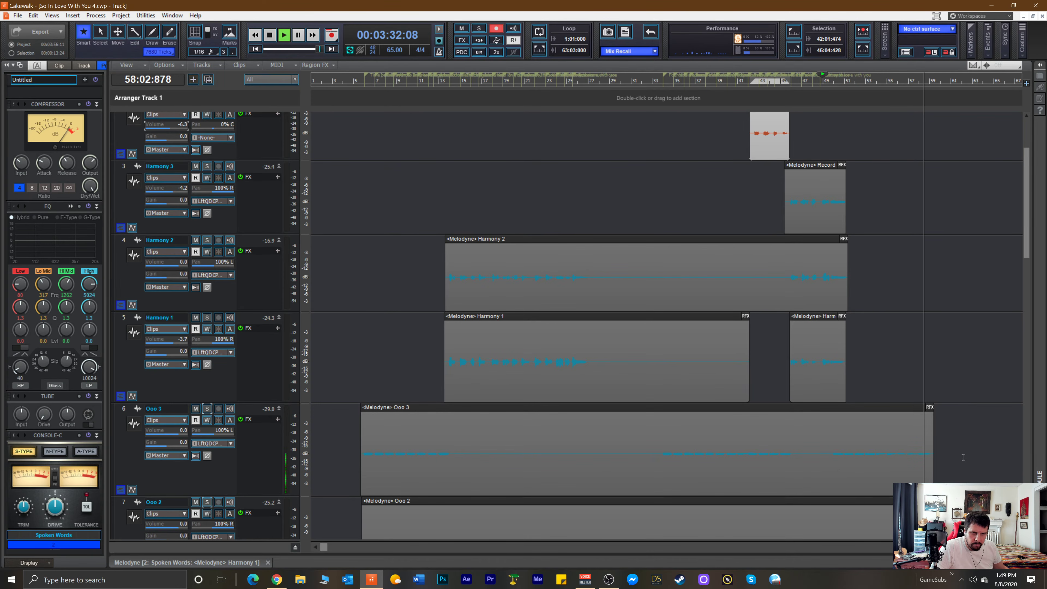
click(899, 78)
scroll(903, 290, down, 3)
scroll(903, 290, down, 2)
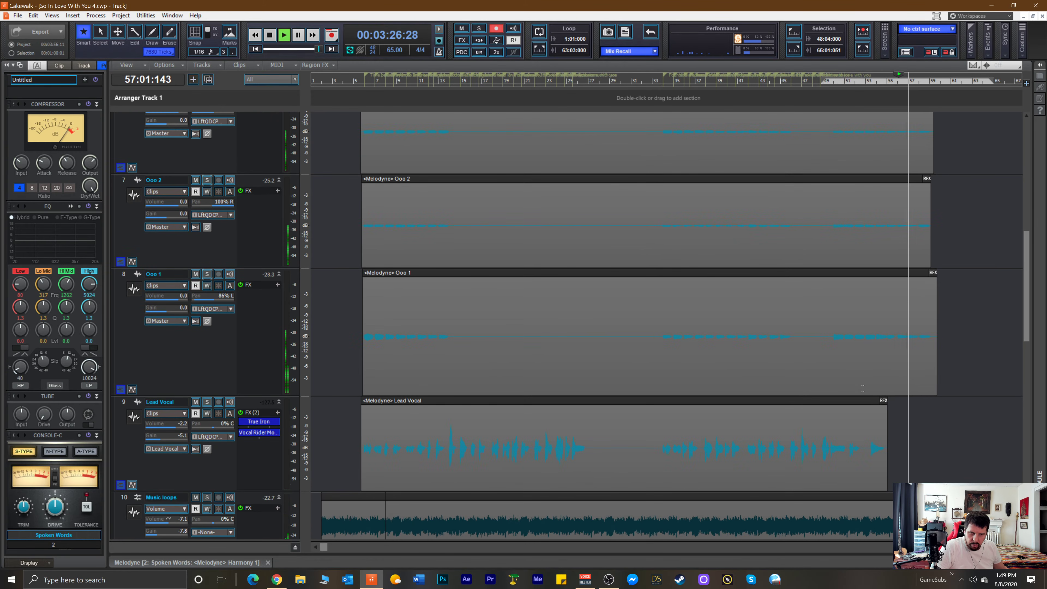
Stop playback, open the Ooo 1 clip in the Melodyne editor and enlarge the editor to full height.
key(space)
double_click(906, 361)
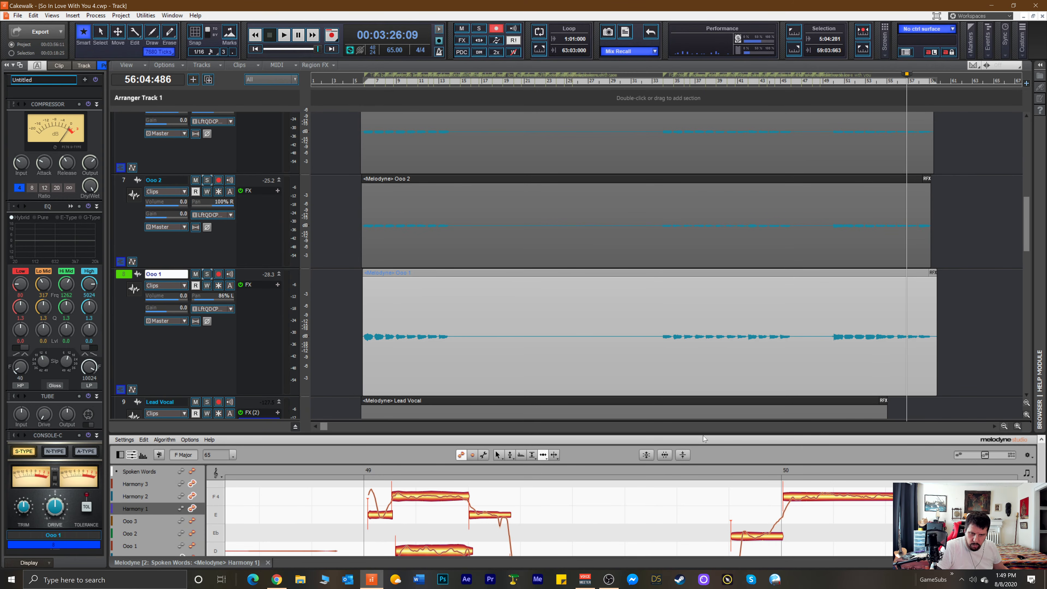
drag(705, 434, 709, 110)
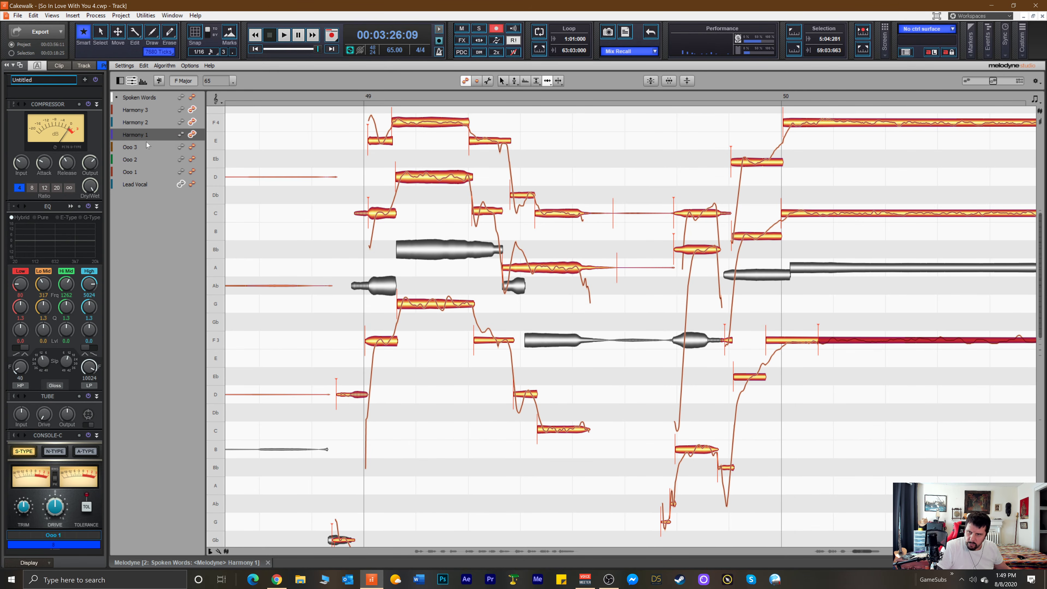
Make the Ooo 1, Ooo 2 and Ooo 3 tracks editable together in place of the harmonies.
click(137, 174)
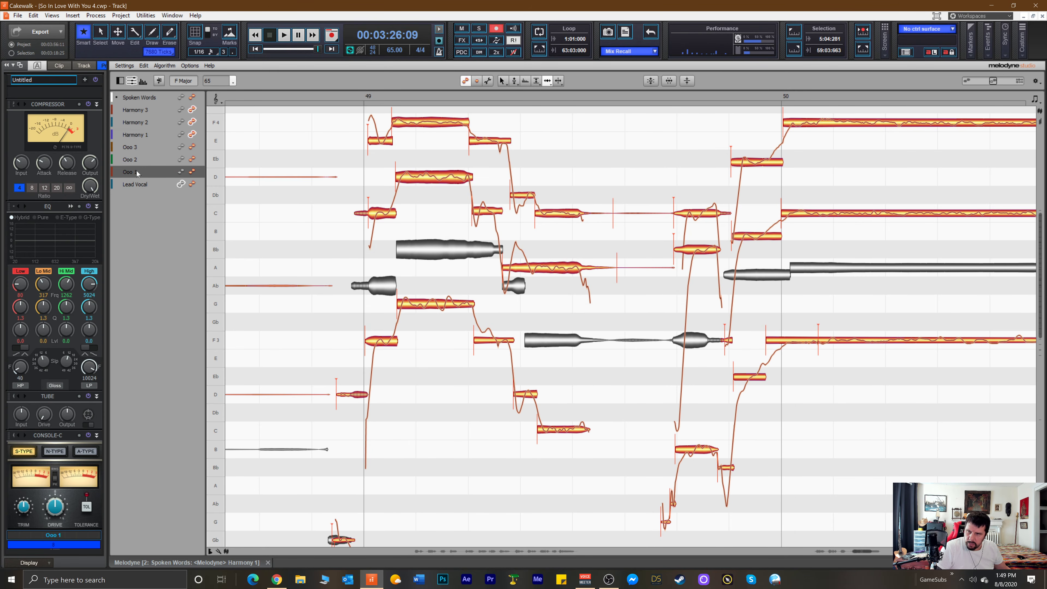
click(192, 171)
click(192, 160)
click(192, 147)
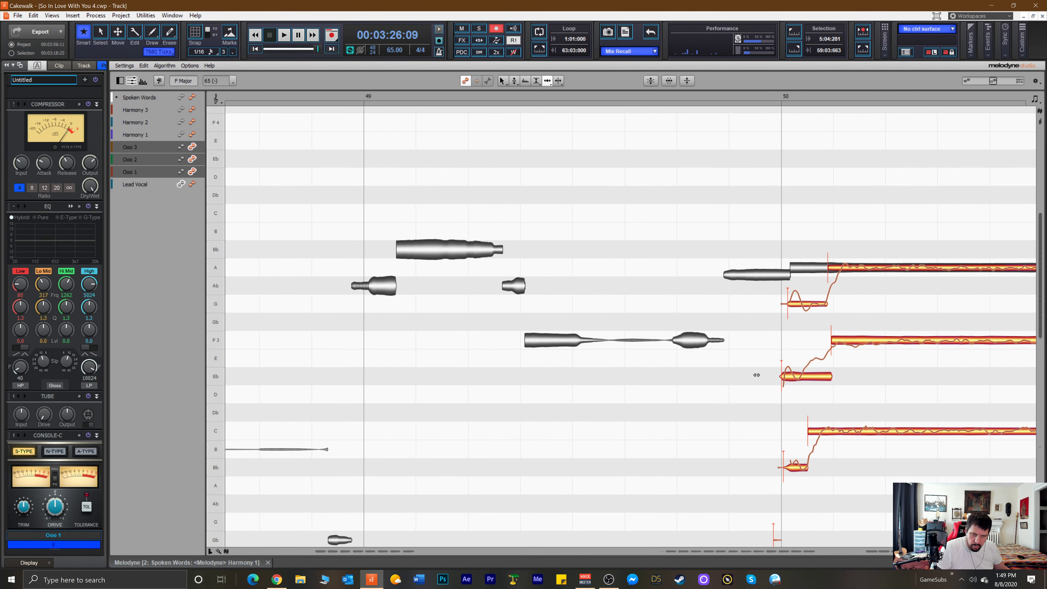
Play back the three Ooo parts from just before bar 56 through bar 58.
scroll(756, 374, right, 5)
drag(877, 552, 895, 552)
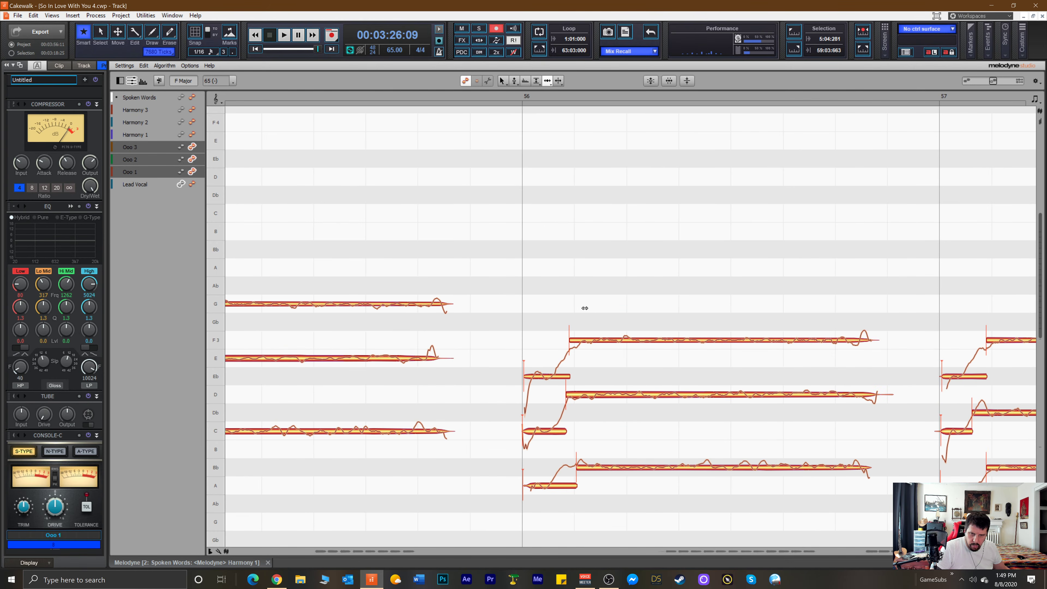
click(478, 98)
key(space)
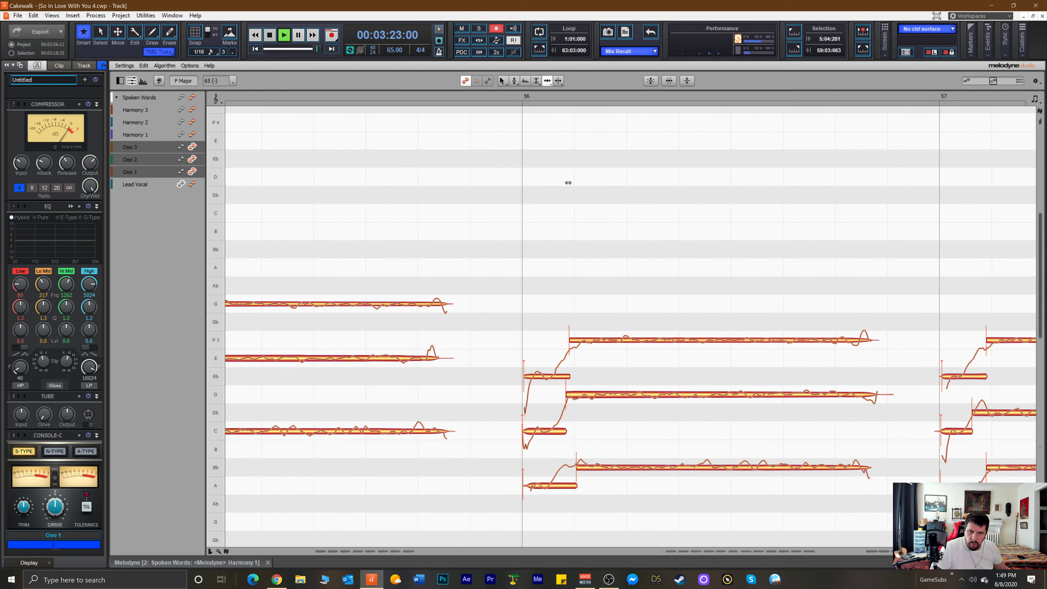
key(space)
key(space)
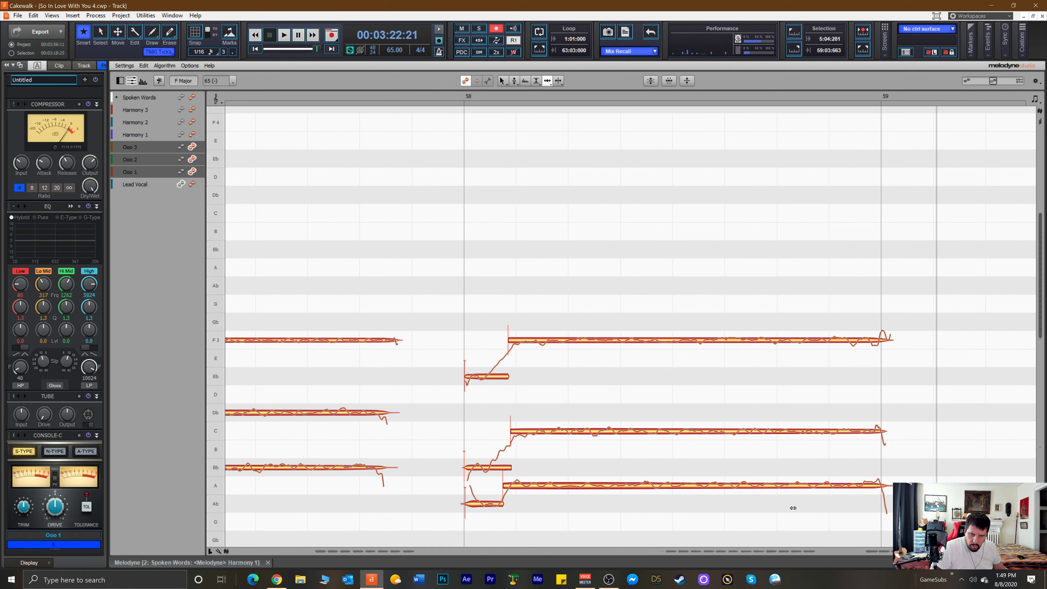
key(space)
Select the Ooo 2 Ab and A notes starting at bar 58 and lower their amplitude to -3.24 dB.
drag(478, 485, 538, 502)
right_click(524, 511)
click(538, 492)
right_click(542, 486)
click(544, 481)
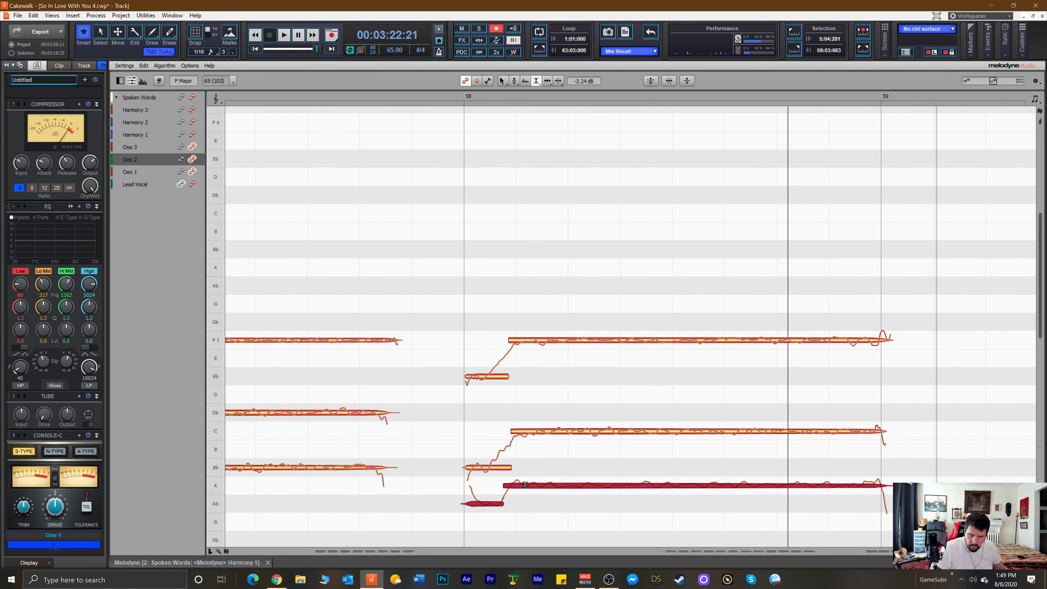
Compare the Ooo 1 C with the long Ooo 2 A in bar 58, set the A's amplitude to -3.60 dB and listen.
click(570, 475)
click(569, 487)
click(574, 433)
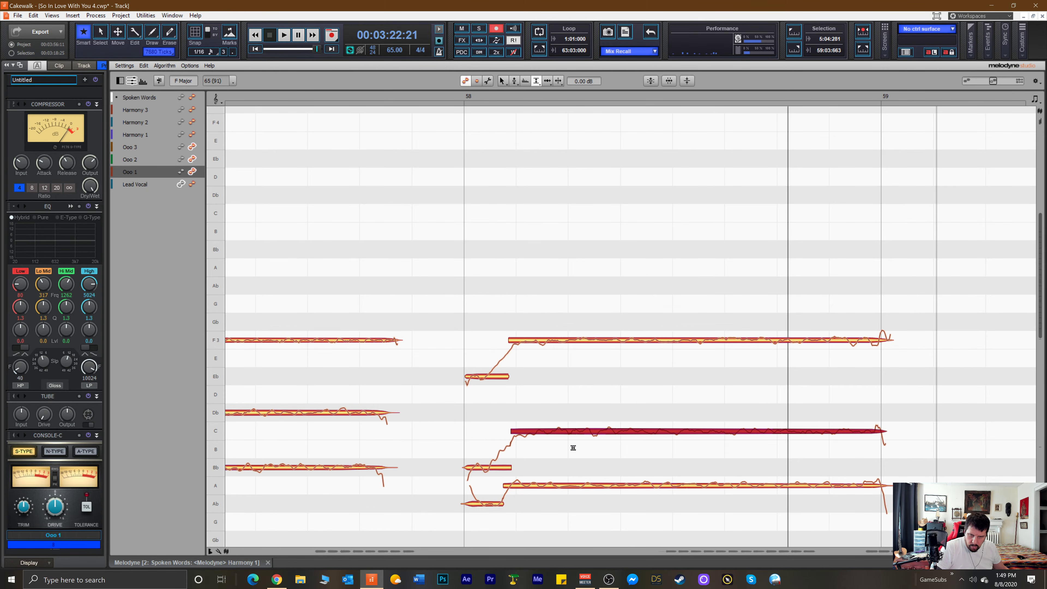
click(562, 486)
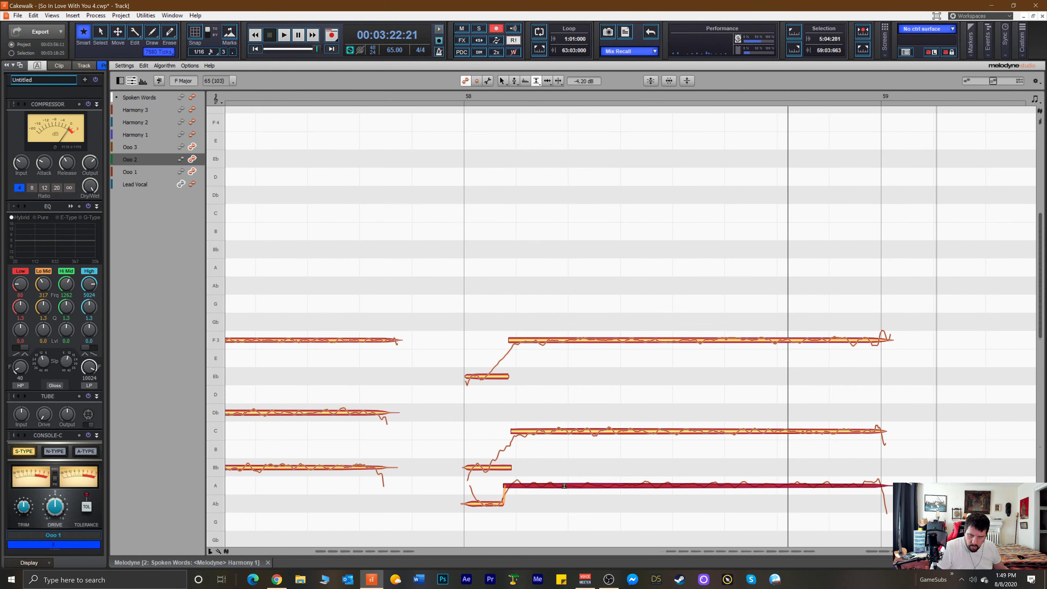
right_click(565, 483)
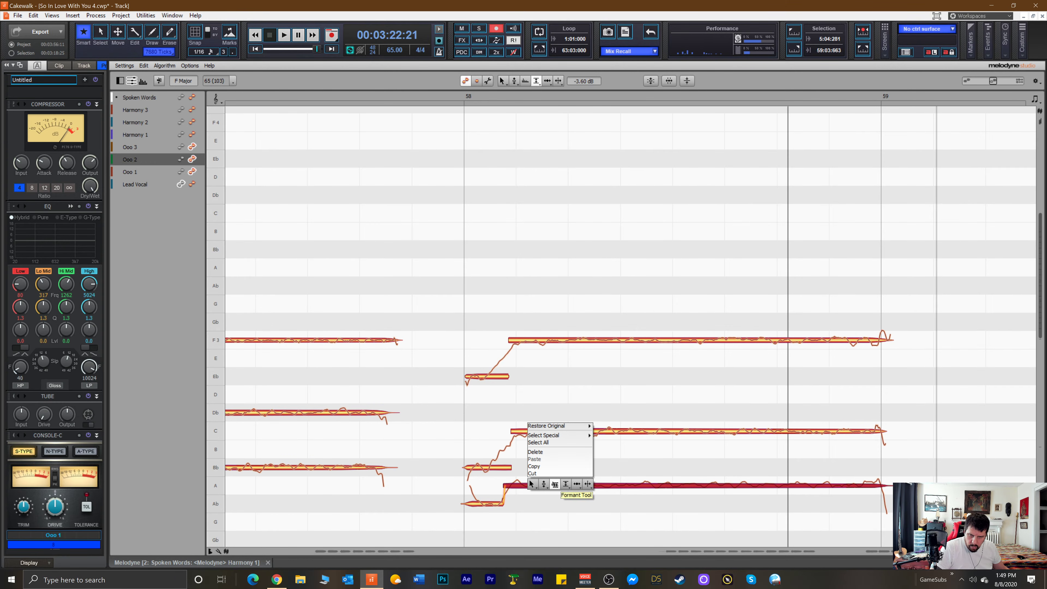
click(552, 489)
mouse_move(551, 488)
mouse_down()
mouse_move(556, 499)
mouse_move(559, 487)
mouse_up()
double_click(426, 437)
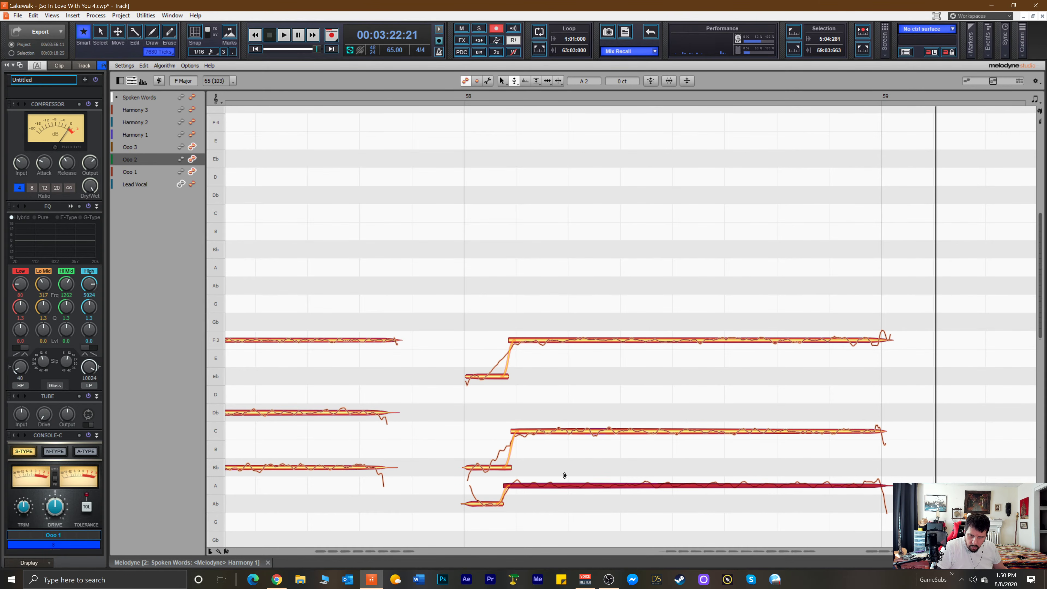
Lower the amplitude of the long Ooo 2 A note in bar 58 to -4.92 dB.
right_click(573, 483)
click(594, 500)
drag(589, 489, 586, 493)
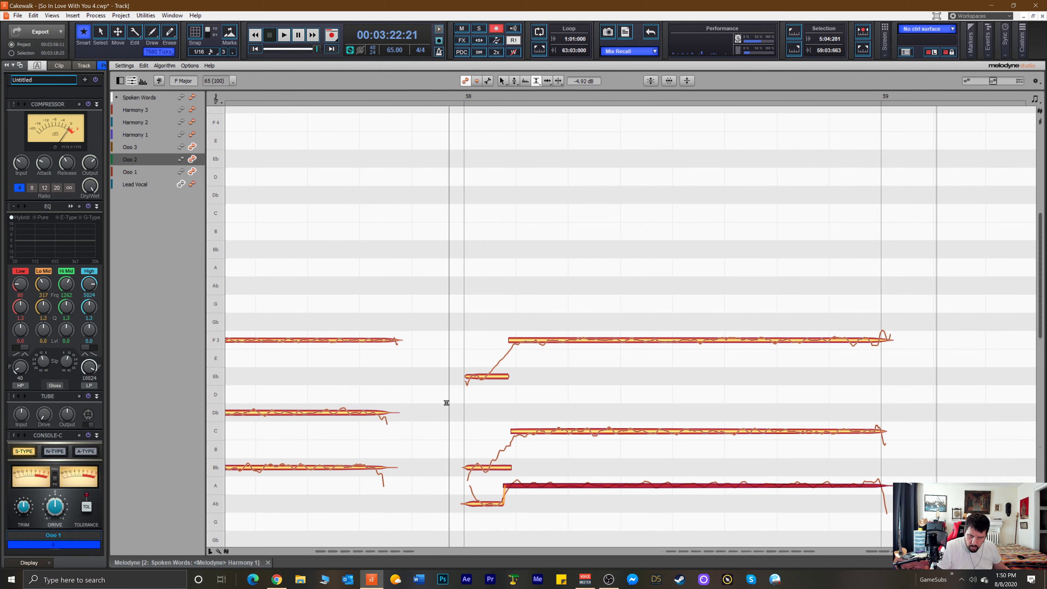
Play back the Ooo parts through bar 58 to check the level of the Ooo 2 note.
key(space)
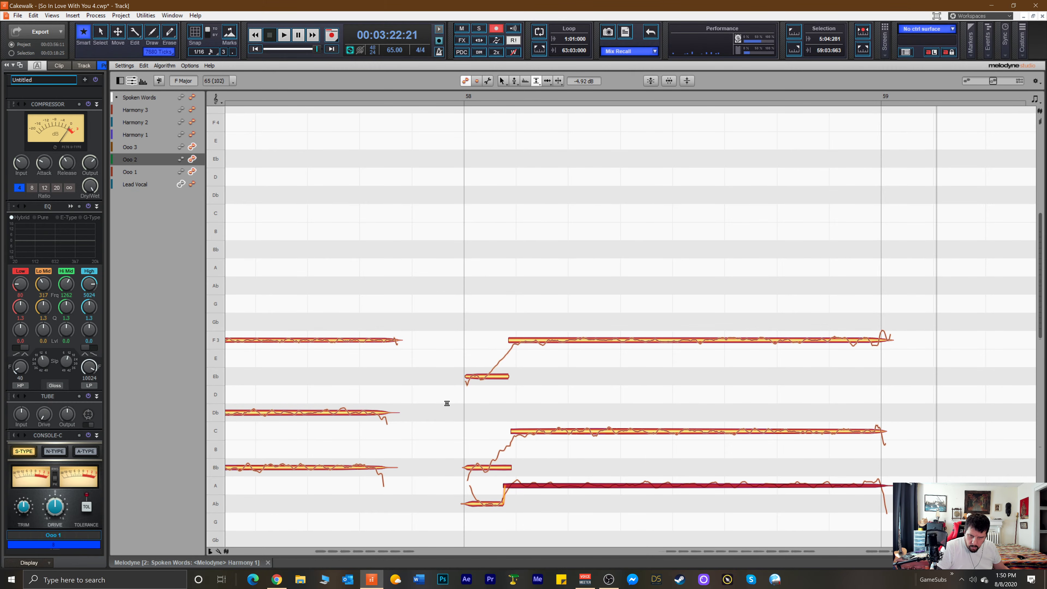
key(space)
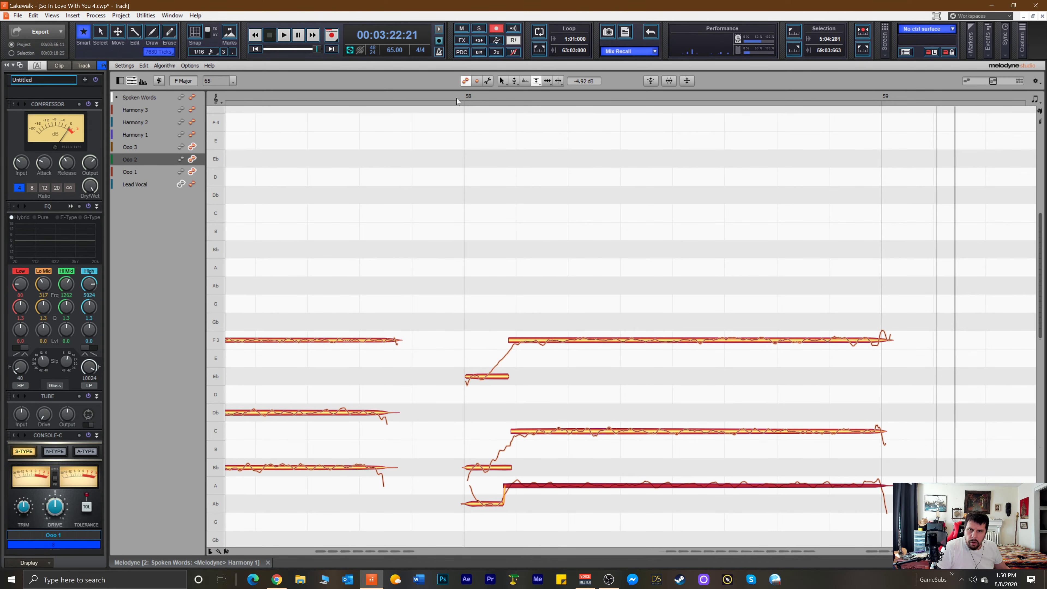
click(399, 91)
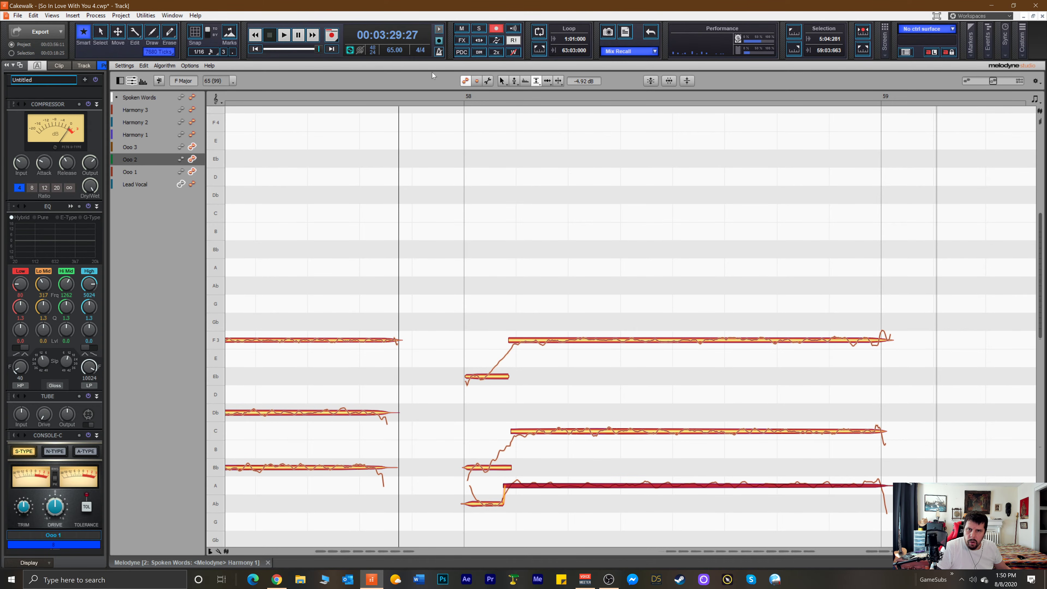
key(space)
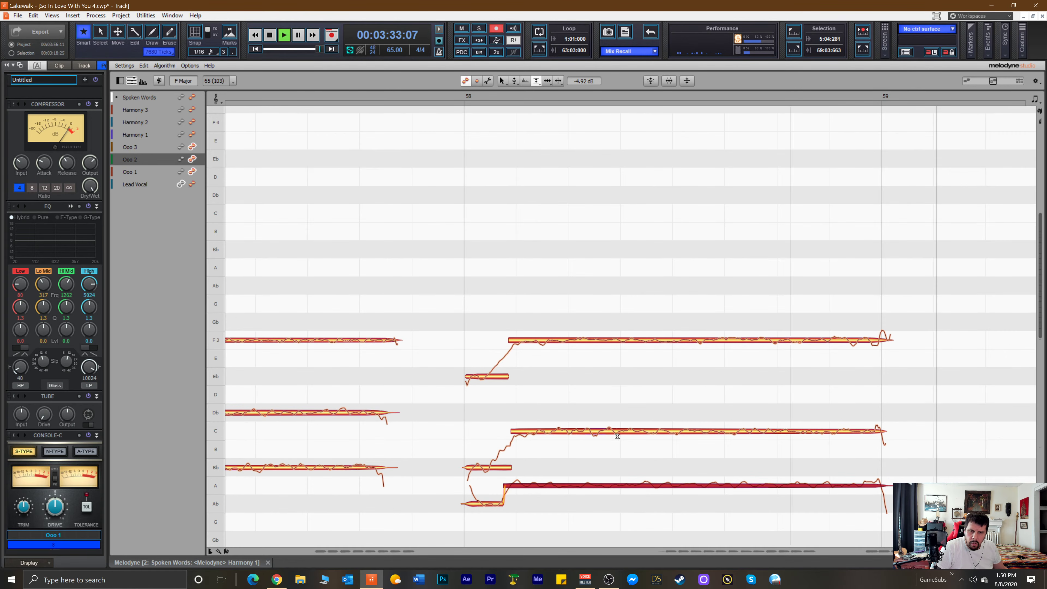
key(space)
Reduce the pitch modulation of the long Ooo 2 A note in bar 58 to 59% and listen to it.
right_click(605, 485)
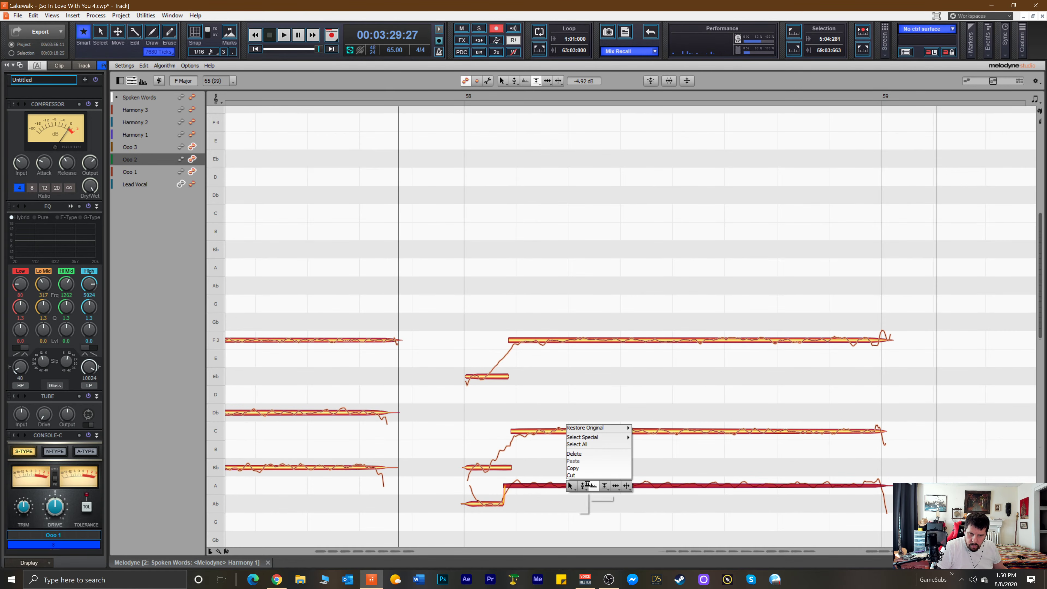
click(583, 495)
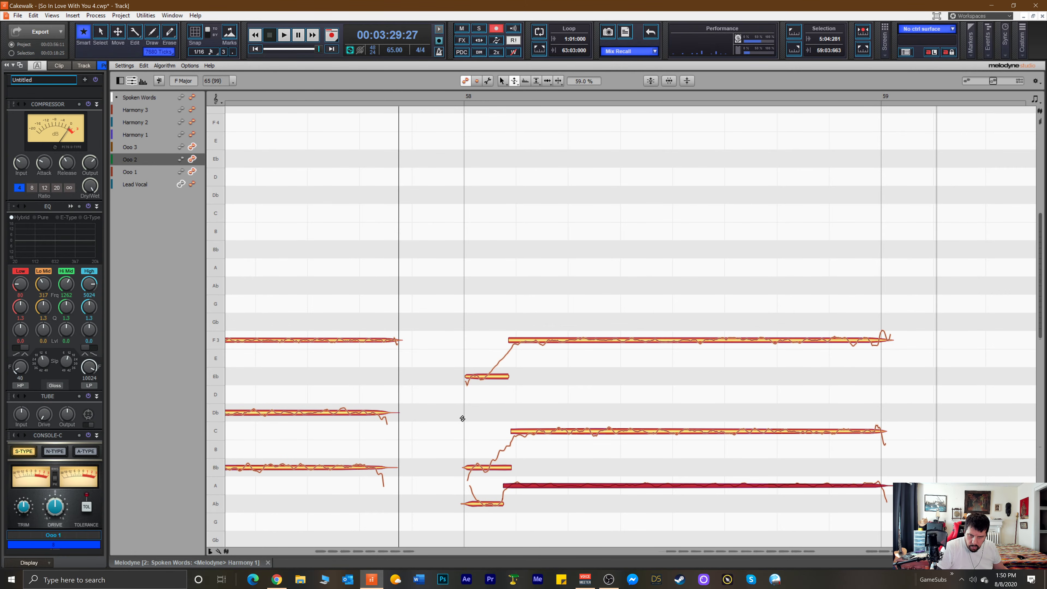
key(space)
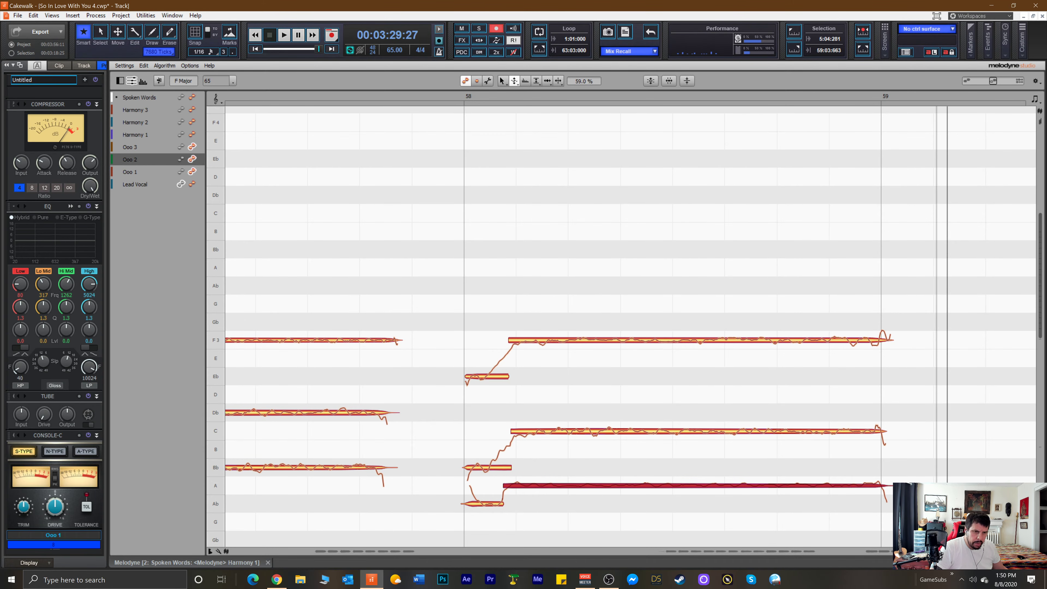
Hide the Melodyne editor and insert a Kontakt soft synth with a MIDI source, synth track folder and first synth audio output.
key(d)
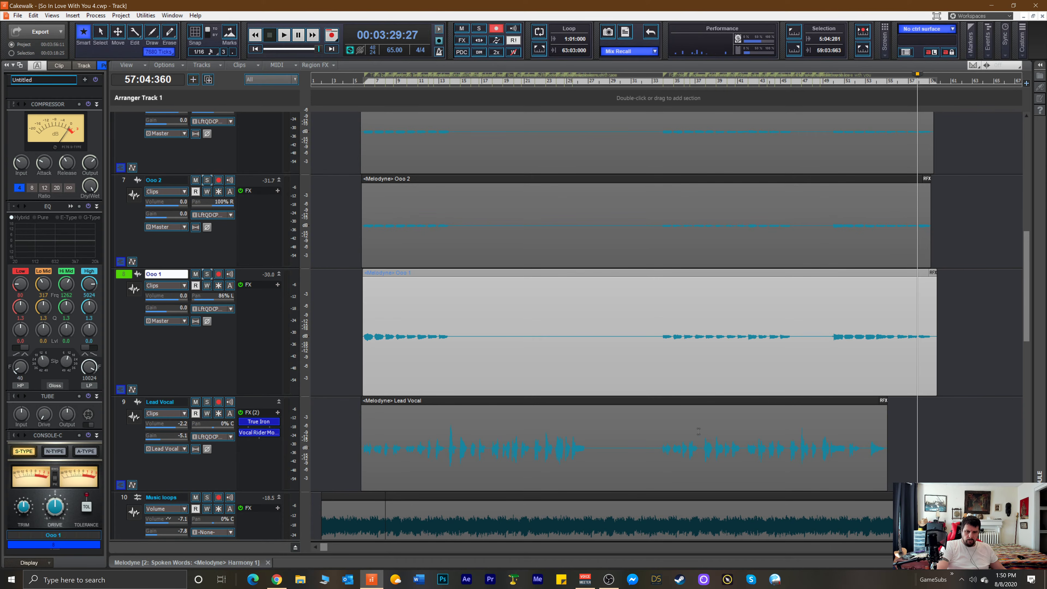
scroll(635, 438, down, 5)
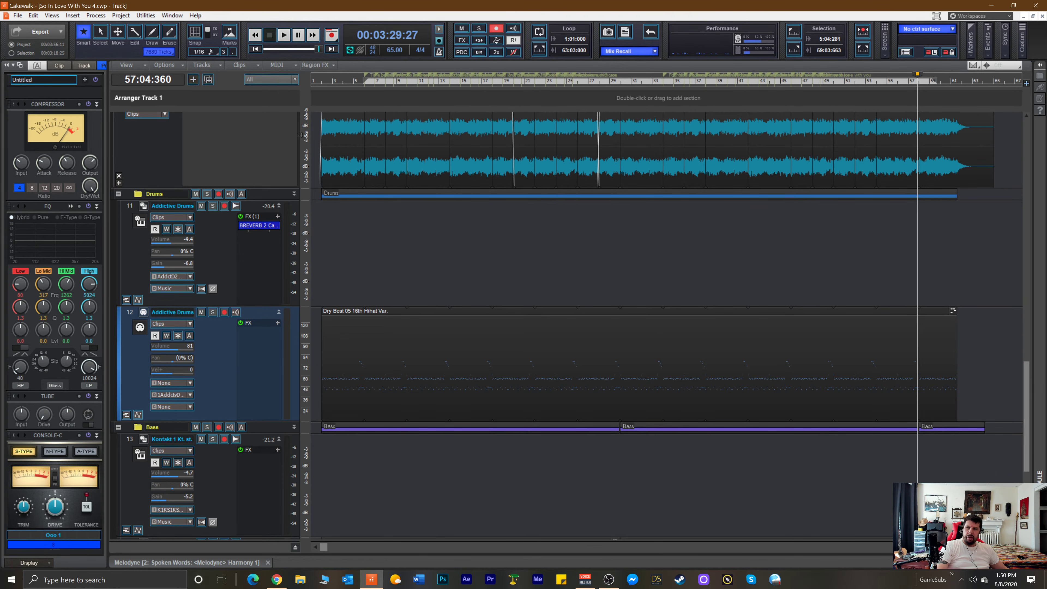
click(72, 15)
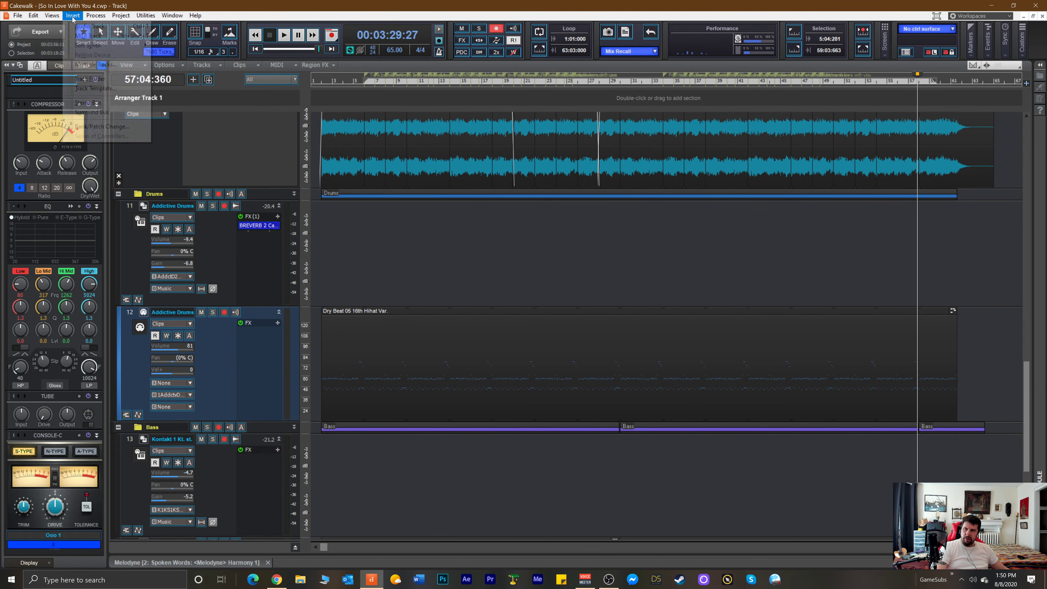
mouse_move(82, 45)
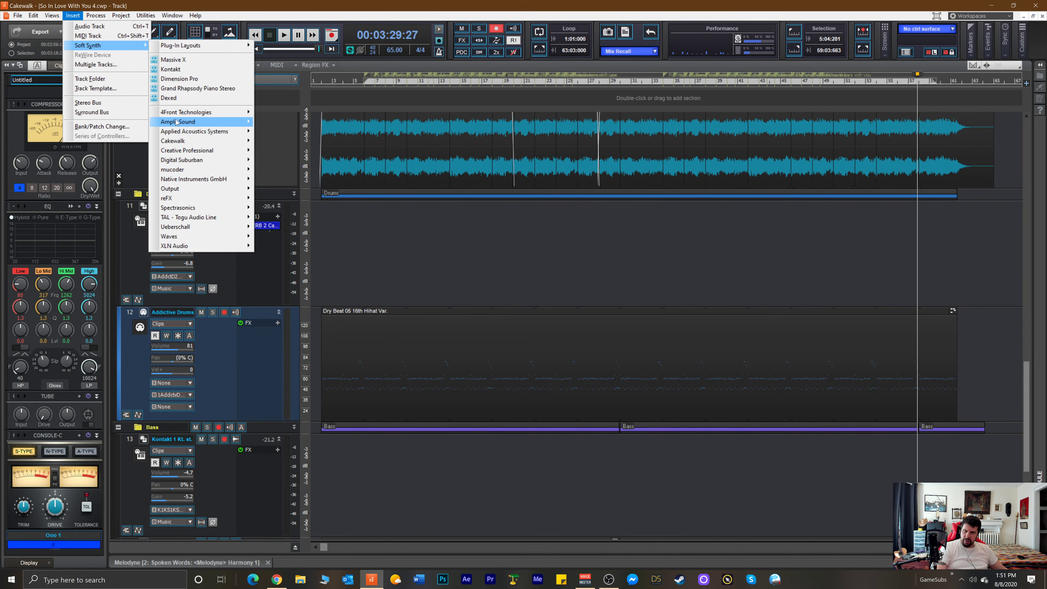
click(170, 69)
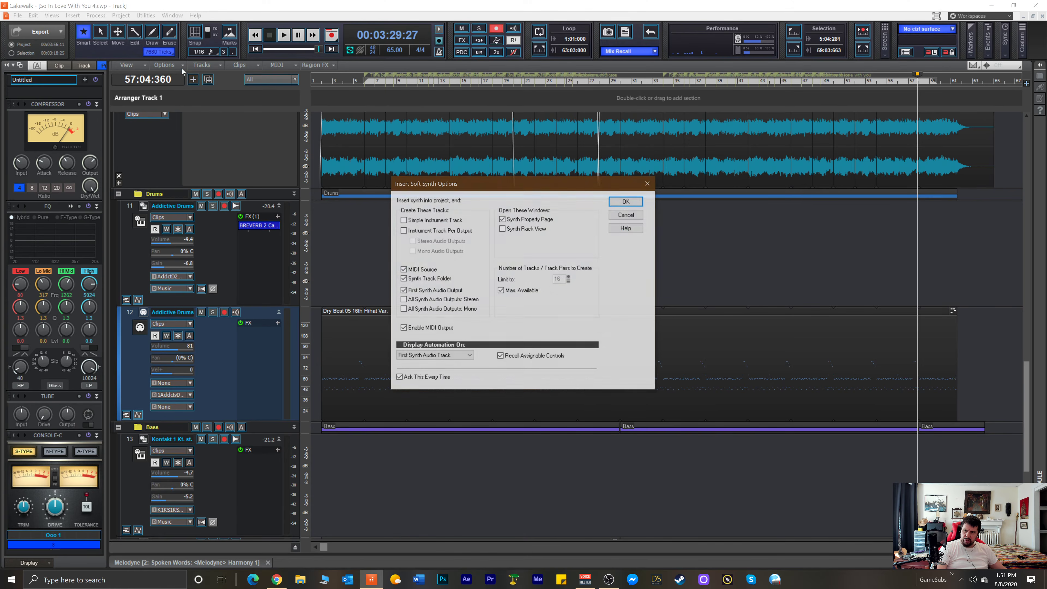
click(615, 201)
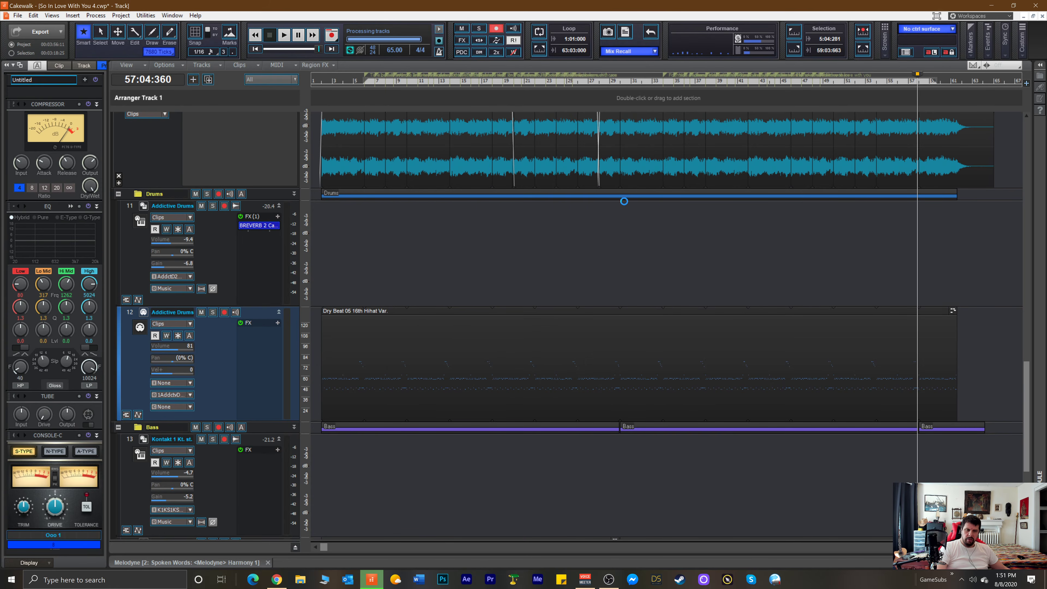